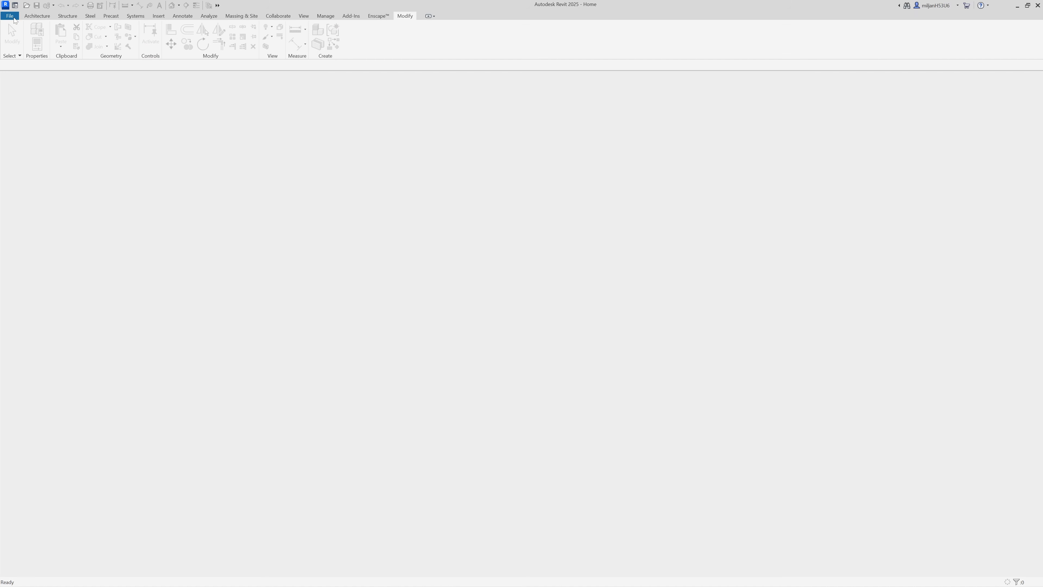
# Step: Create a new project from the Metric Multi-discipline template
pyautogui.click(10, 16)
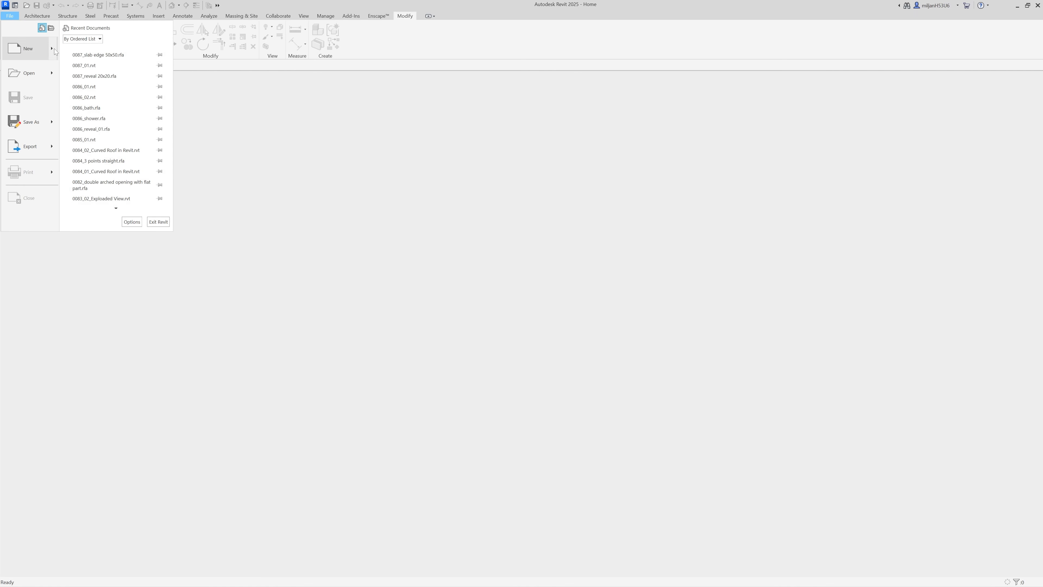
pyautogui.moveTo(55, 52)
pyautogui.click(88, 48)
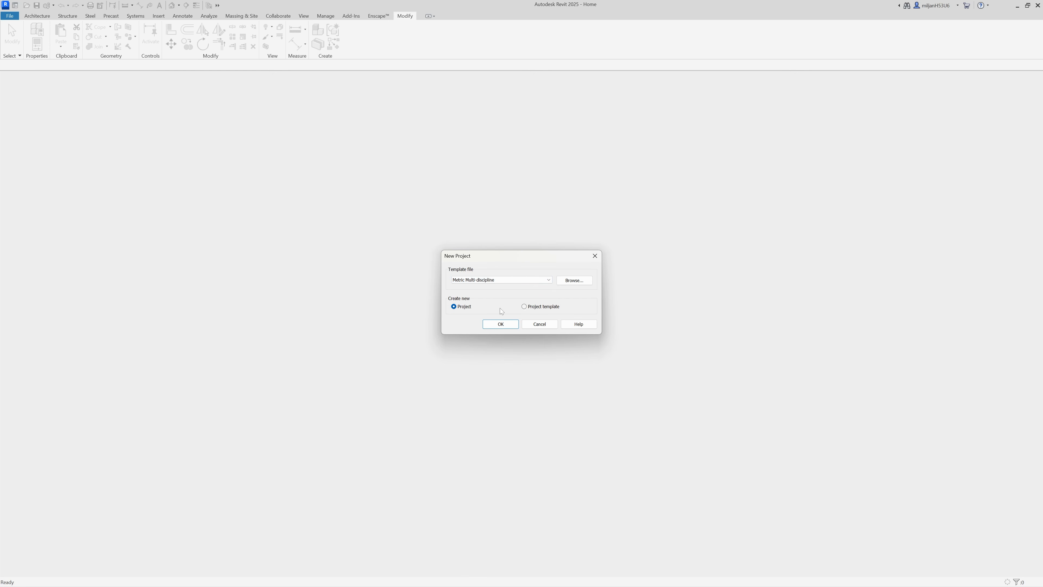
pyautogui.click(501, 326)
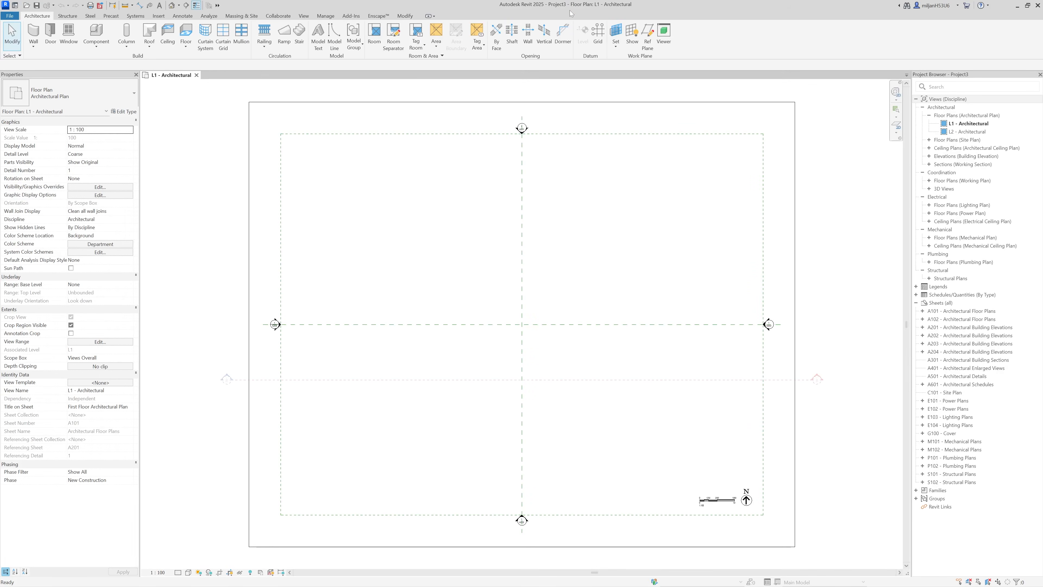
# Step: Switch to the browser and examine the House with a Large Porch plan and elevation drawings
pyautogui.hotkey('alt', 'Tab')
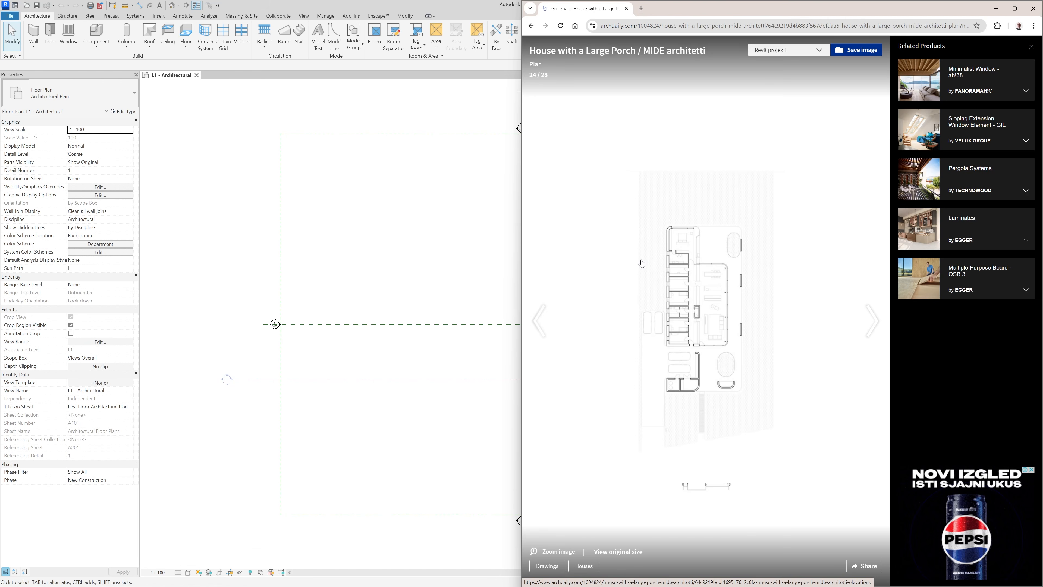
pyautogui.click(870, 326)
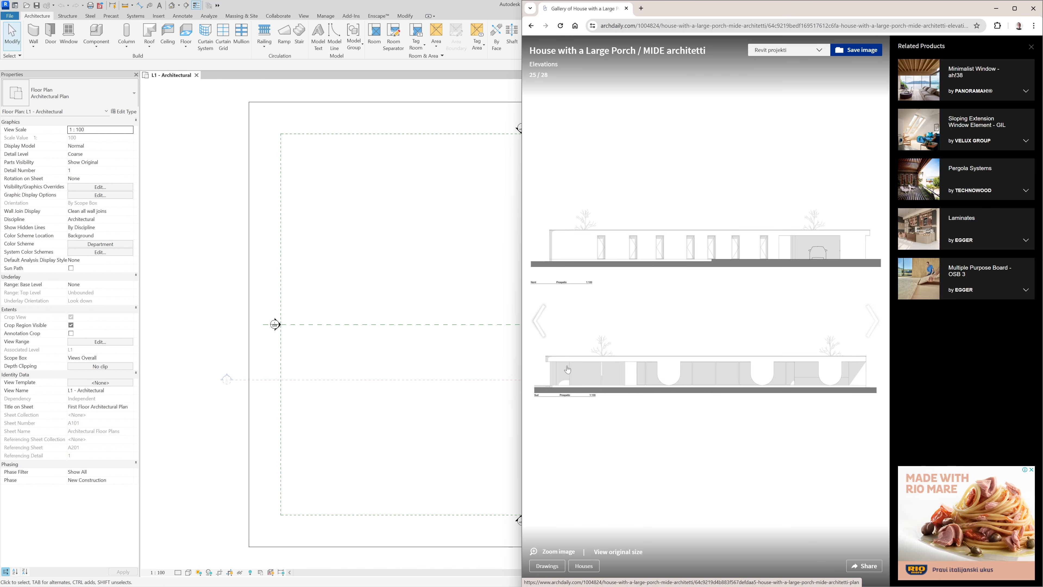
pyautogui.click(542, 329)
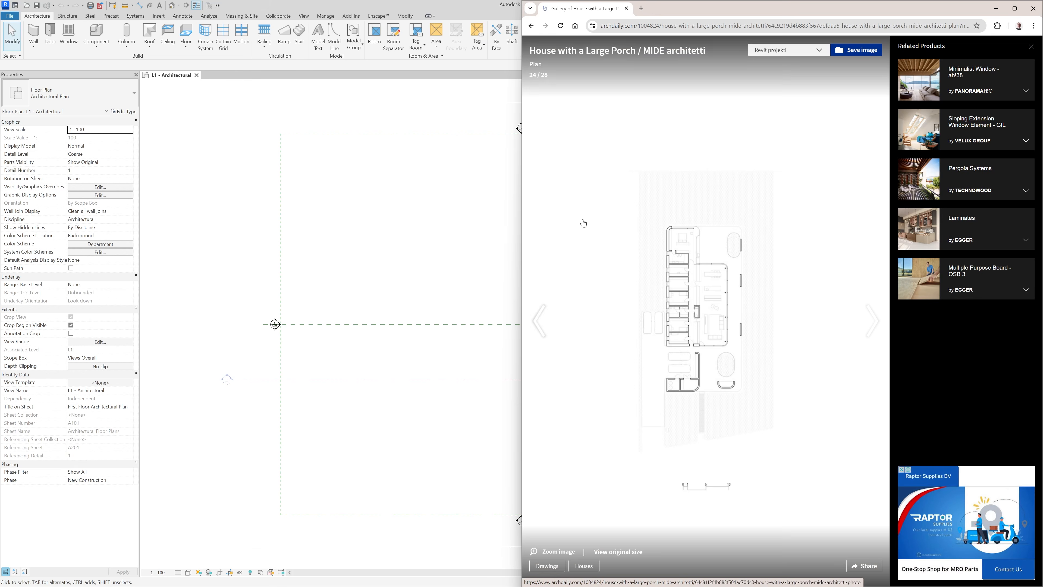
# Step: Switch back to Revit and link the image 211-pianta-28.jpg into the L1 architectural floor plan
pyautogui.doubleClick(482, 8)
pyautogui.scroll(-4, 450, 223)
pyautogui.moveTo(475, 256); pyautogui.dragTo(412, 254, button='middle')
pyautogui.scroll(2, 408, 248)
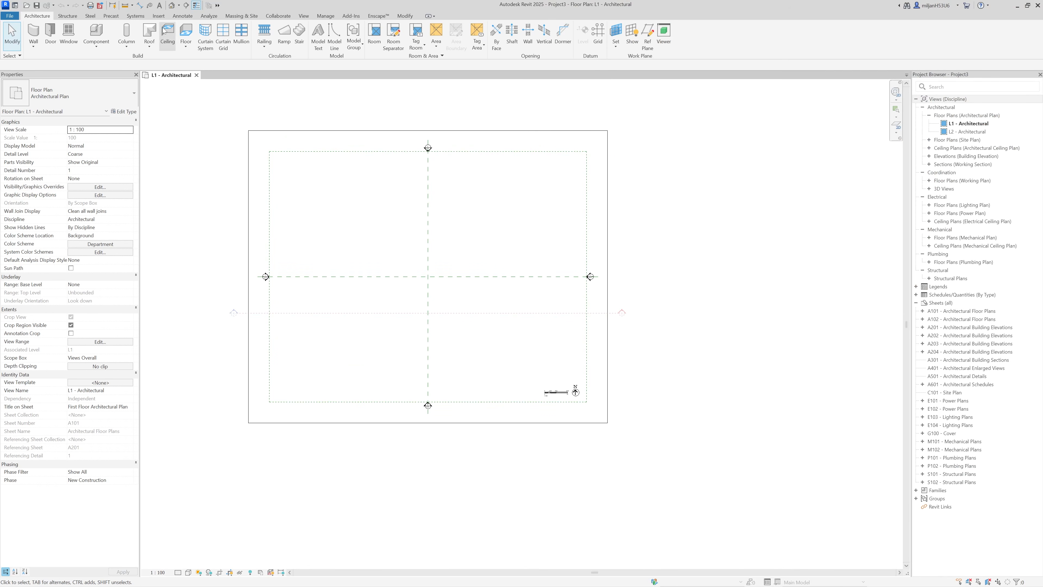
pyautogui.click(159, 16)
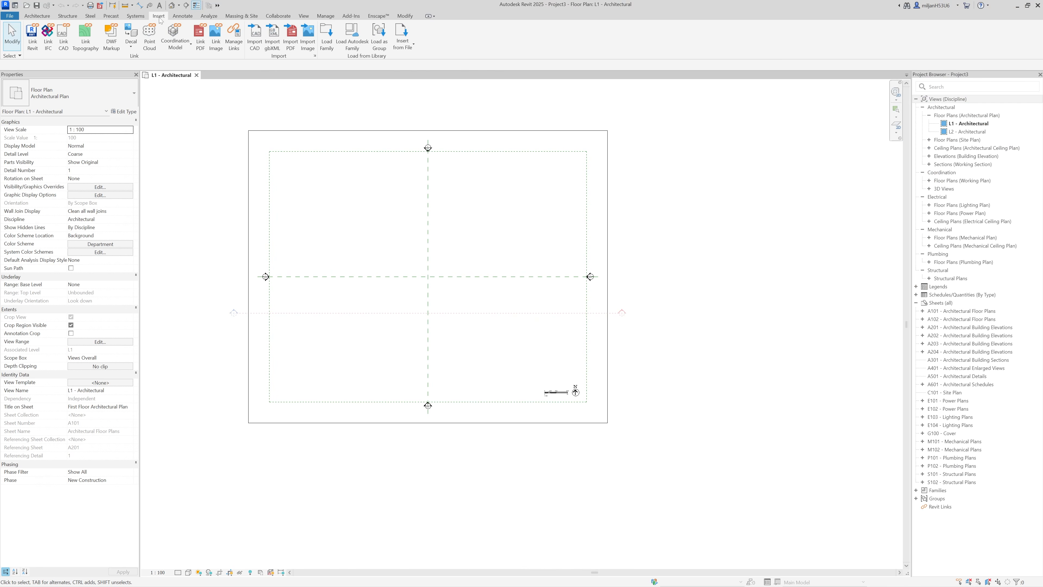
pyautogui.click(214, 41)
pyautogui.click(221, 132)
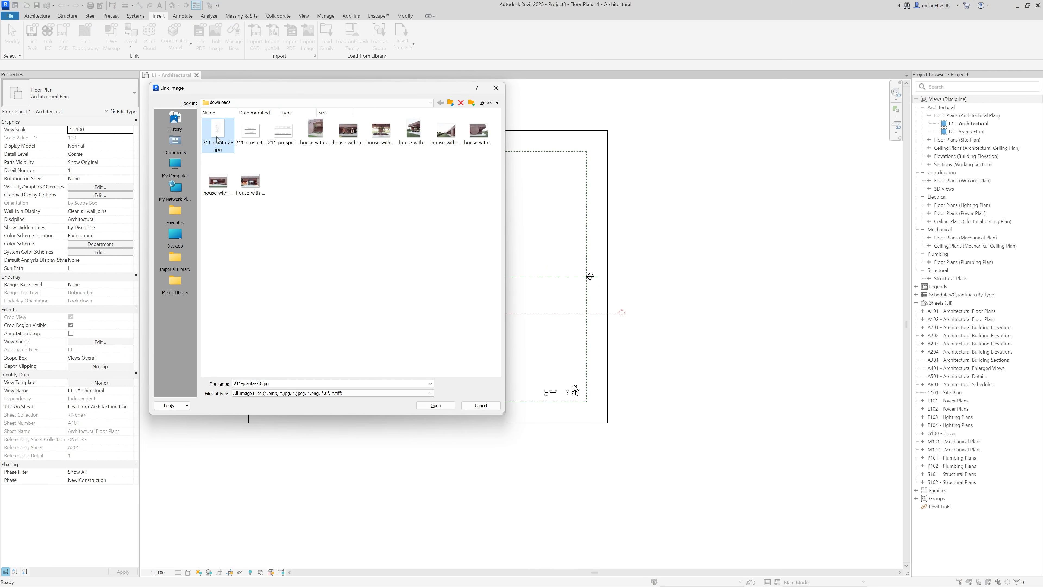
pyautogui.click(435, 405)
pyautogui.scroll(4, 422, 196)
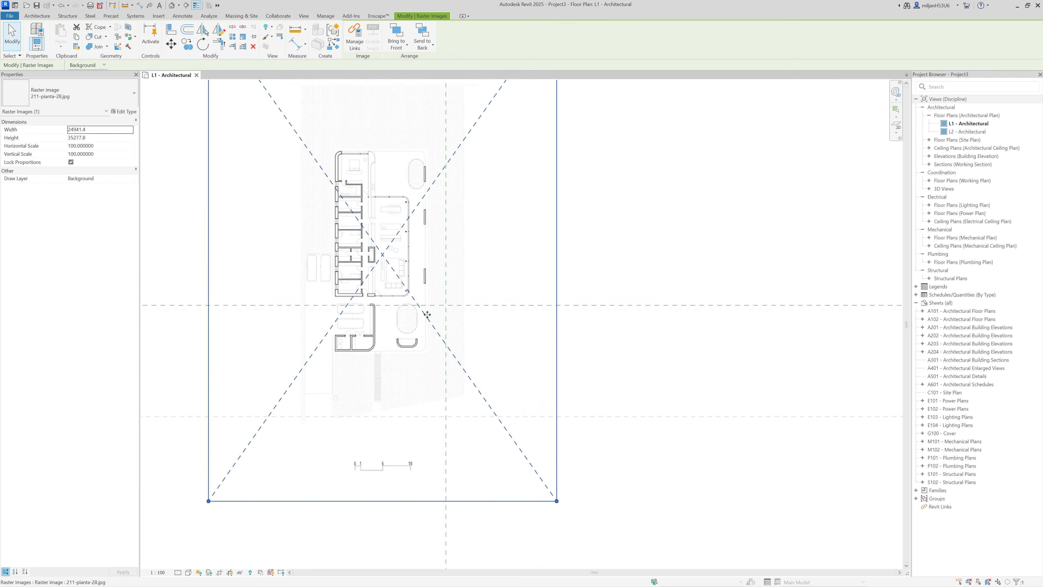
# Step: Rotate the linked plan image 90° clockwise about its centre
pyautogui.press('r')
pyautogui.press('o')
pyautogui.click(446, 192)
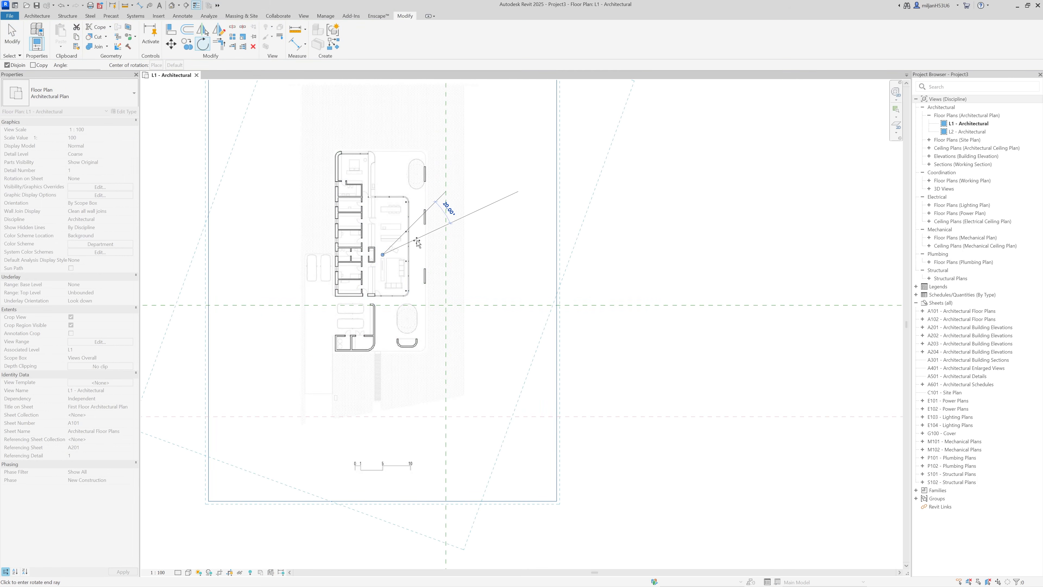
pyautogui.press('Return')
# Step: Scale the plan image graphically so the 0–1 segment of its scale bar is 1000 mm long
pyautogui.scroll(6, 436, 287)
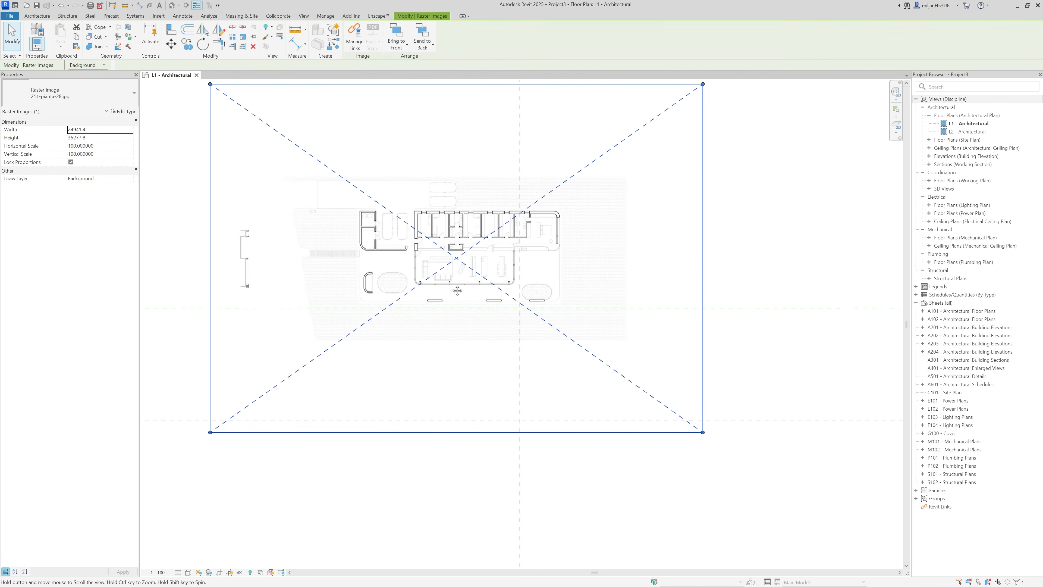
pyautogui.scroll(2, 359, 292)
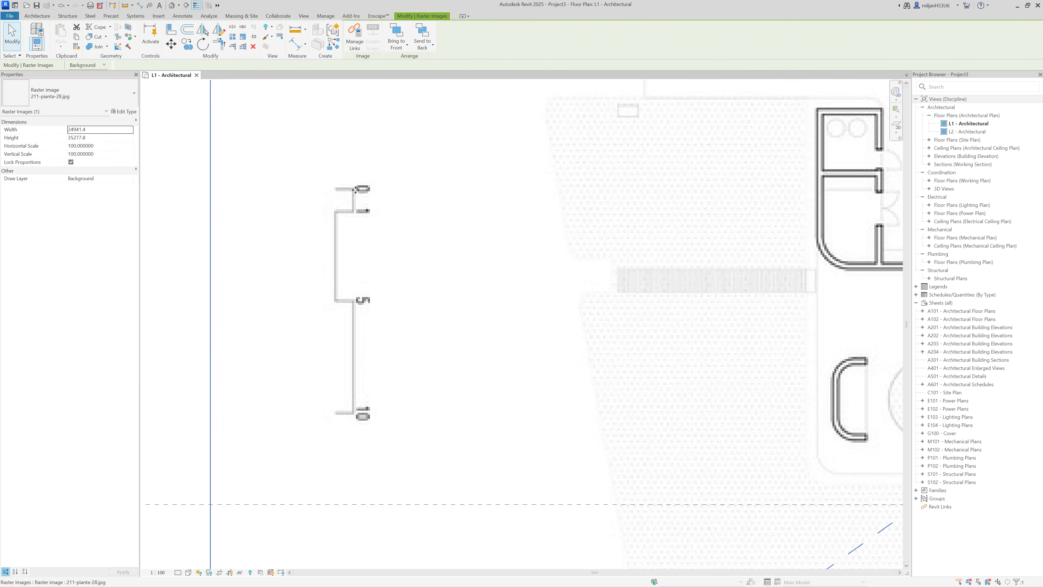
pyautogui.click(242, 37)
pyautogui.scroll(3, 334, 181)
pyautogui.click(334, 177)
pyautogui.click(334, 260)
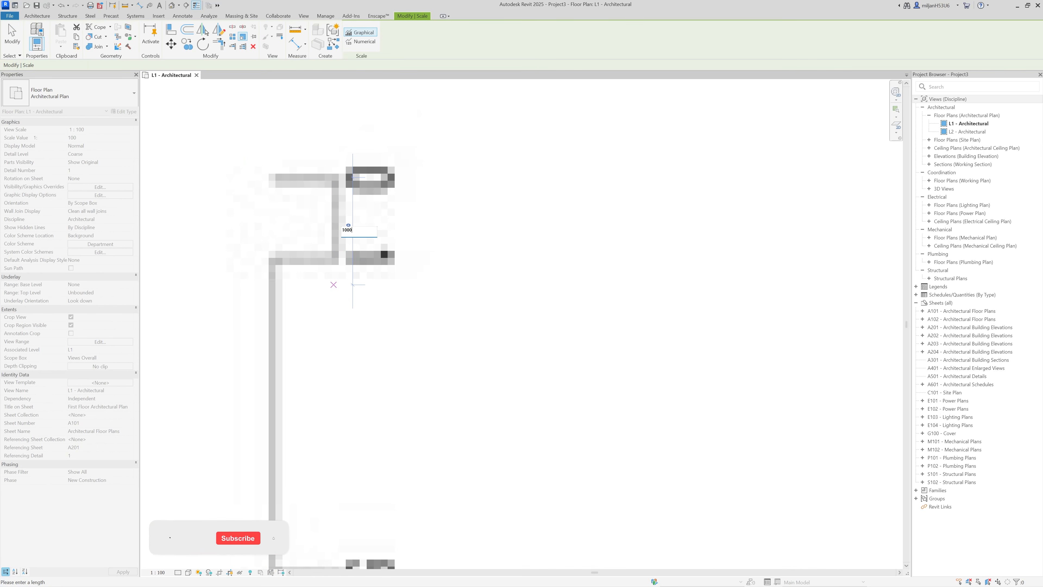
pyautogui.click(334, 285)
pyautogui.scroll(-5, 353, 274)
pyautogui.scroll(-1, 353, 274)
pyautogui.moveTo(353, 273); pyautogui.dragTo(272, 254, button='middle')
pyautogui.scroll(5, 540, 305)
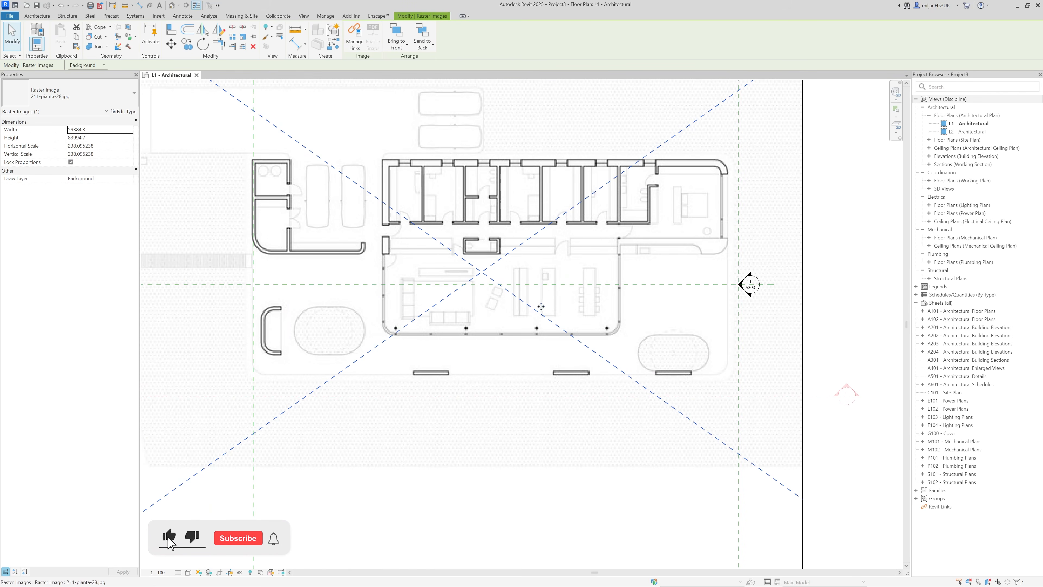
# Step: Measure the depth of the counter beside the dining area to check the image scale
pyautogui.click(300, 35)
pyautogui.scroll(5, 529, 278)
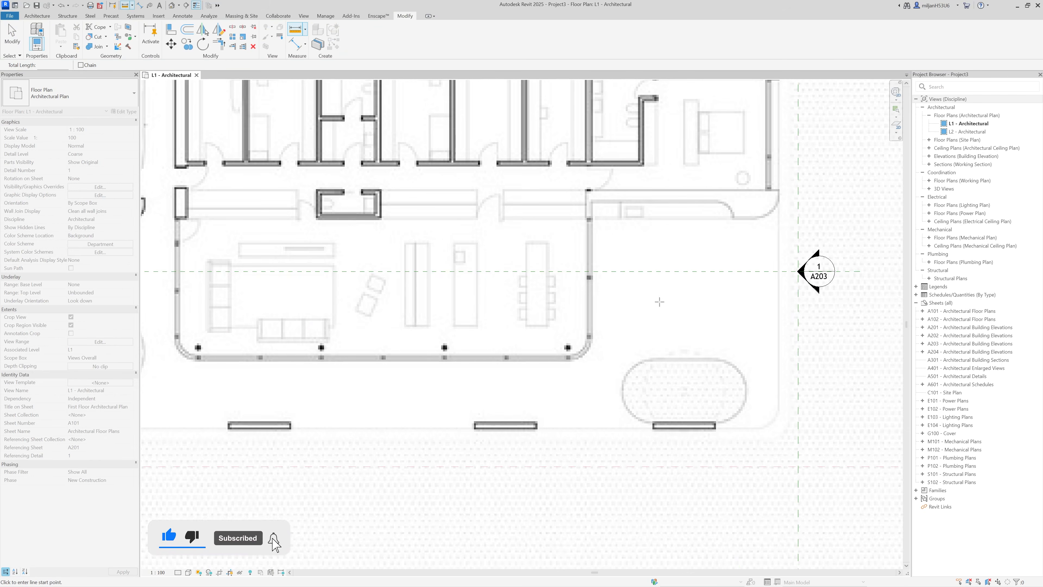
pyautogui.scroll(-3, 529, 279)
pyautogui.scroll(3, 553, 244)
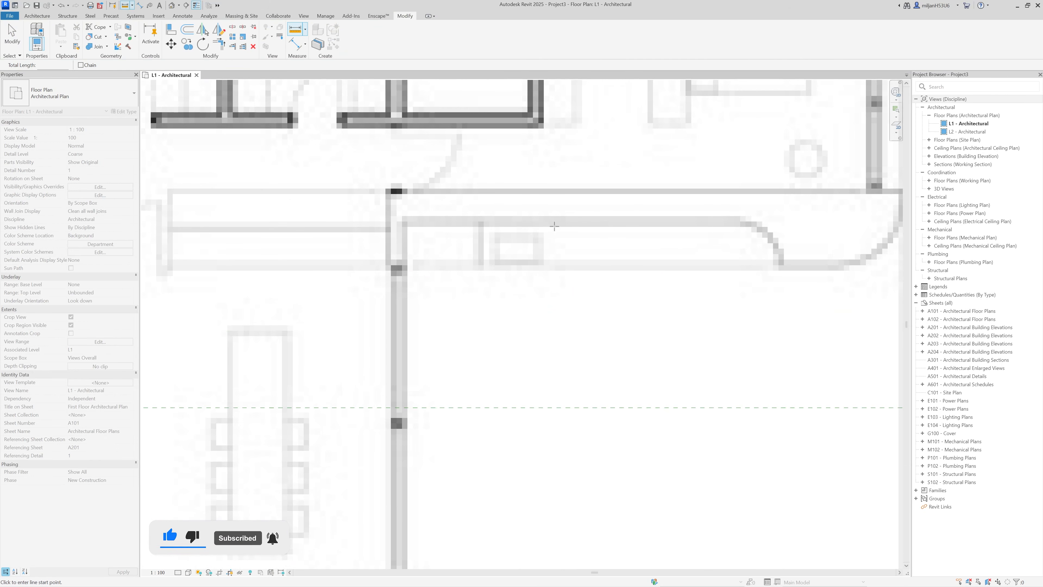
pyautogui.click(554, 225)
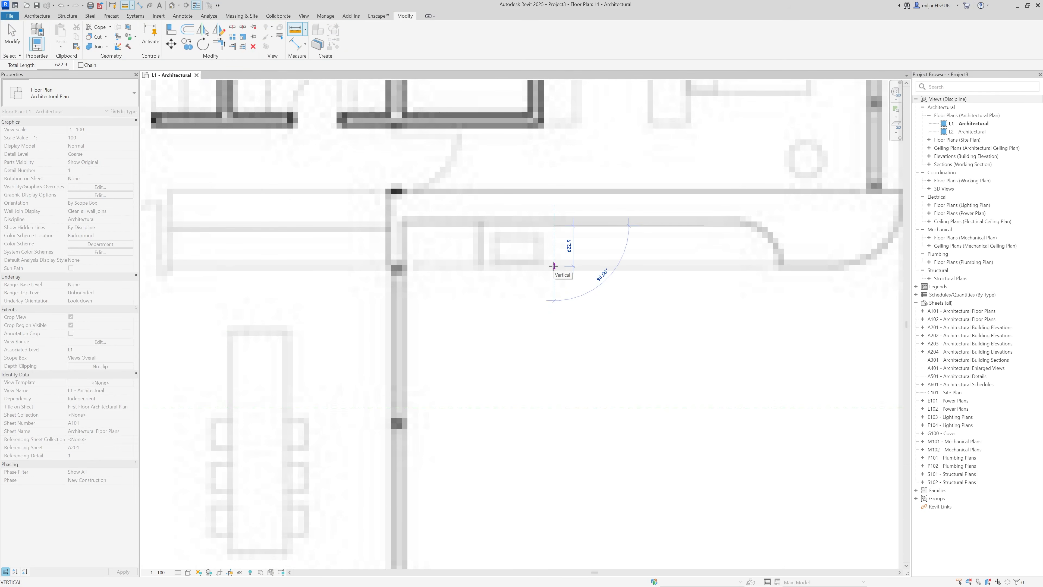
pyautogui.press('Escape')
pyautogui.press('Escape')
pyautogui.scroll(-4, 507, 261)
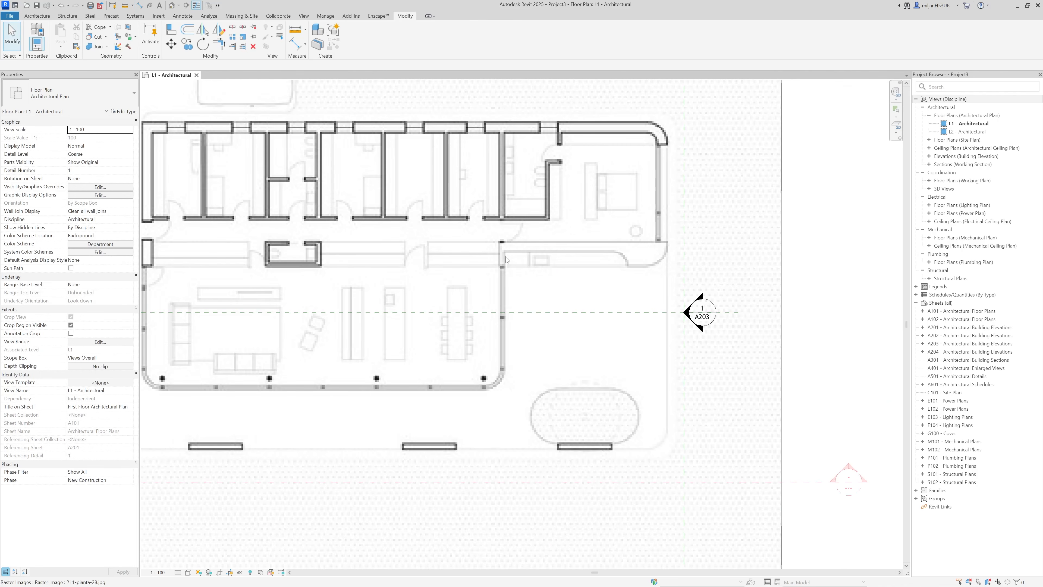
pyautogui.scroll(-4, 568, 260)
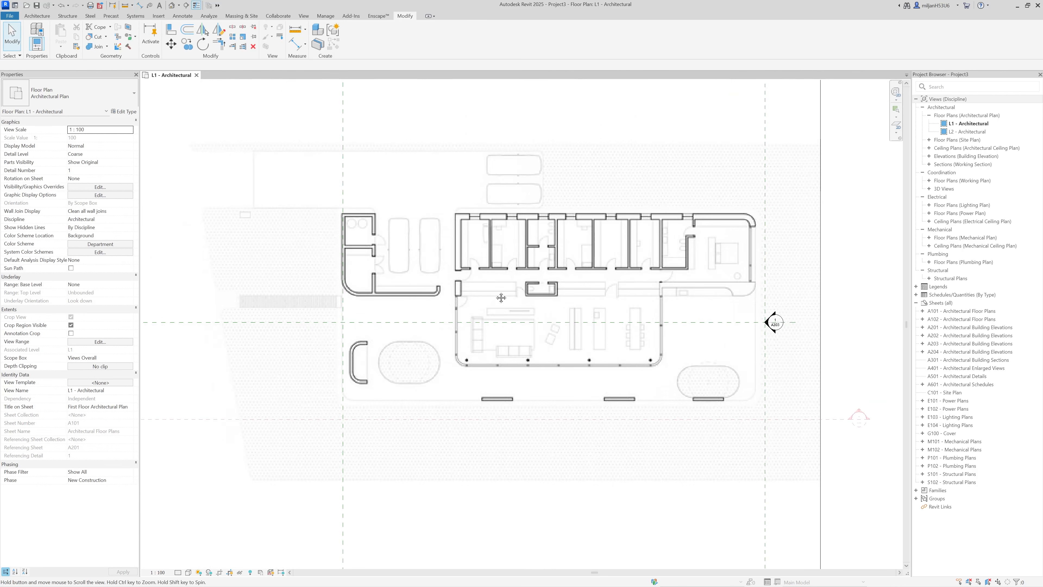
# Step: Move the plan image so the garage block's upper-left corner lies on the central vertical reference plane
pyautogui.scroll(6, 377, 212)
pyautogui.click(377, 212)
pyautogui.moveTo(376, 212); pyautogui.dragTo(441, 189)
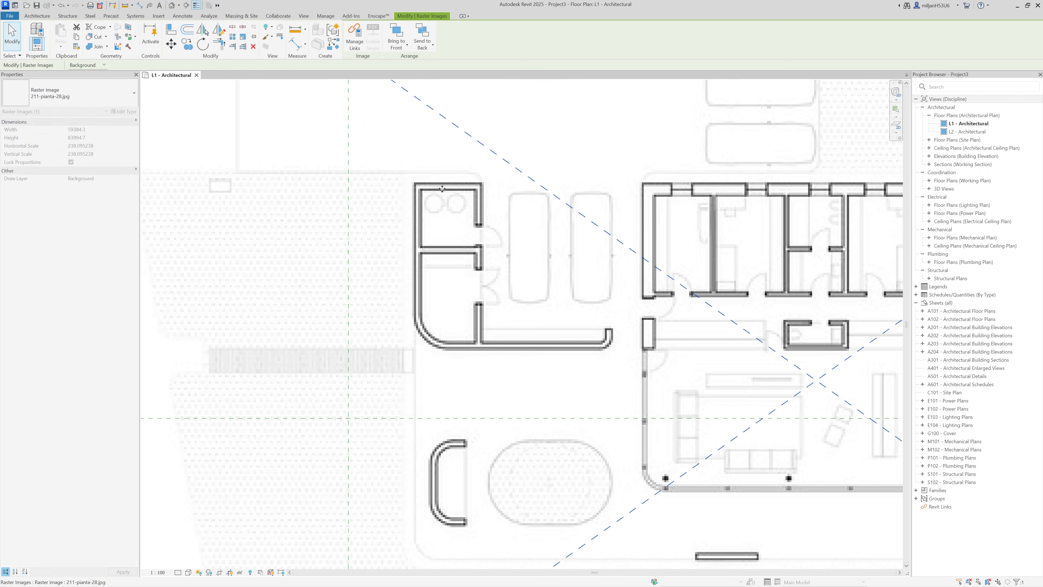
pyautogui.press('m')
pyautogui.press('v')
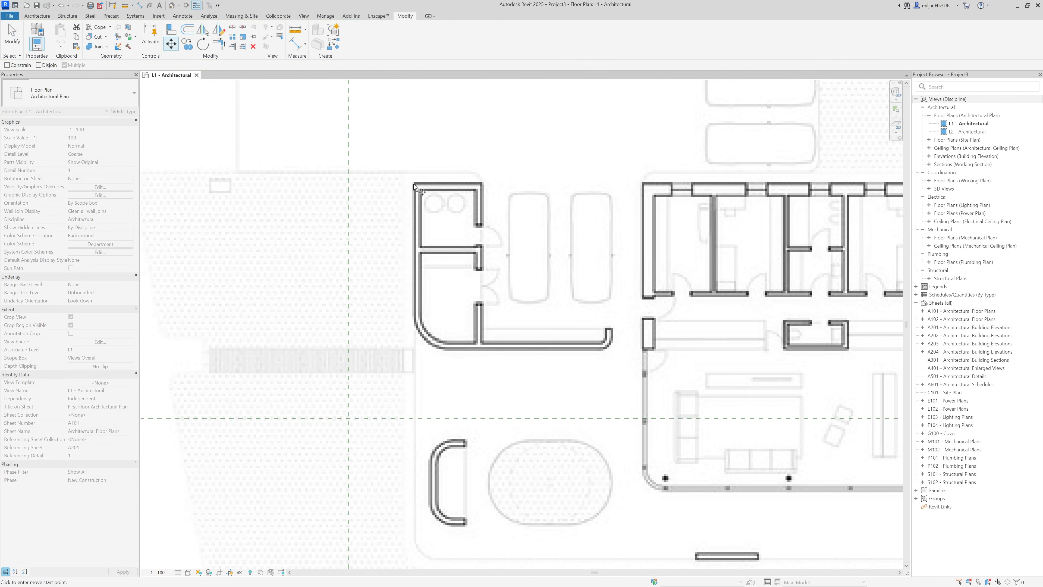
pyautogui.click(415, 183)
pyautogui.moveTo(349, 145); pyautogui.dragTo(371, 245, button='middle')
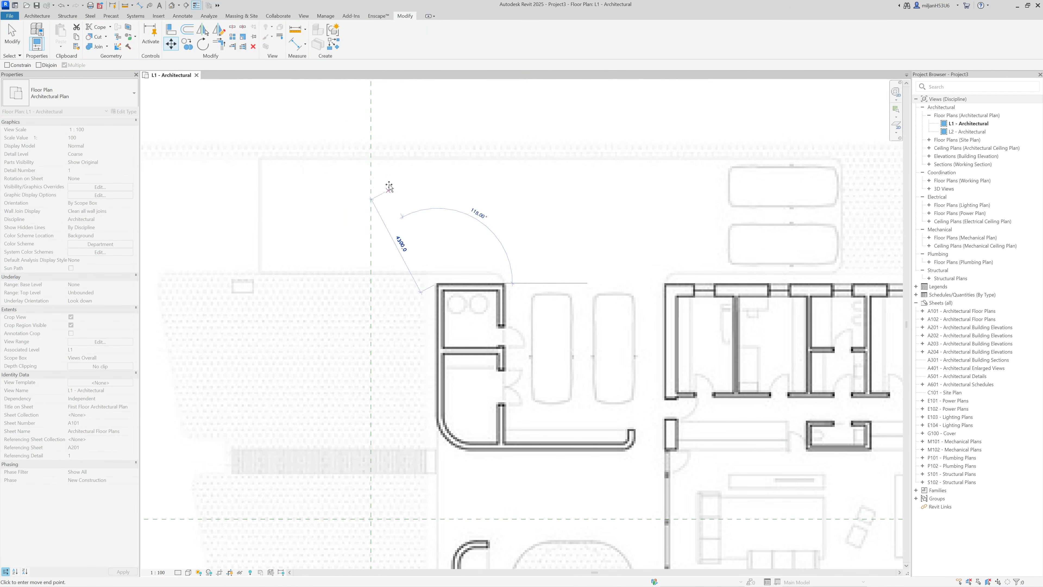
pyautogui.click(371, 174)
# Step: Move the plan image vertically so the outer edge of the porch walls lies on the horizontal reference plane
pyautogui.scroll(-2, 372, 175)
pyautogui.scroll(8, 549, 387)
pyautogui.press('m')
pyautogui.press('v')
pyautogui.click(530, 350)
pyautogui.click(531, 260)
pyautogui.scroll(-3, 426, 279)
pyautogui.scroll(1, 382, 182)
pyautogui.moveTo(377, 121); pyautogui.dragTo(412, 263, button='middle')
pyautogui.scroll(-4, 384, 199)
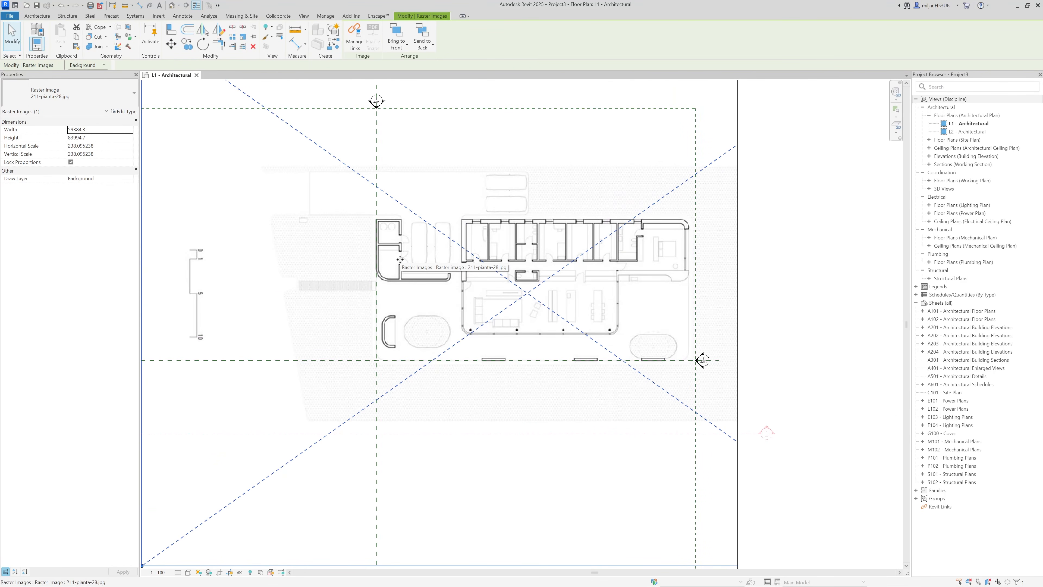
# Step: Set the floor plan's scope box to None and turn off the visible crop region and view cropping
pyautogui.scroll(-3, 444, 268)
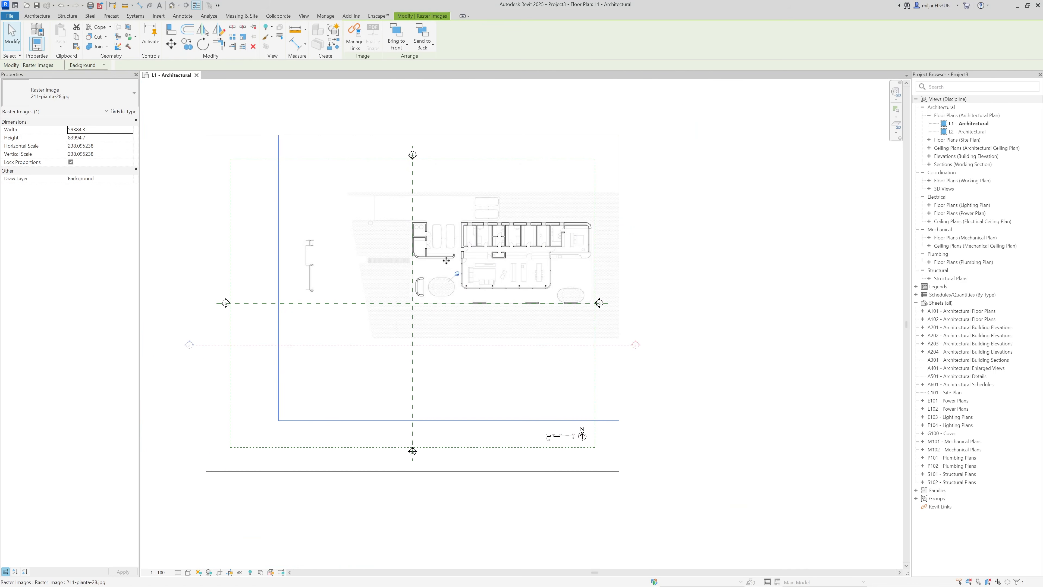
pyautogui.scroll(-3, 691, 289)
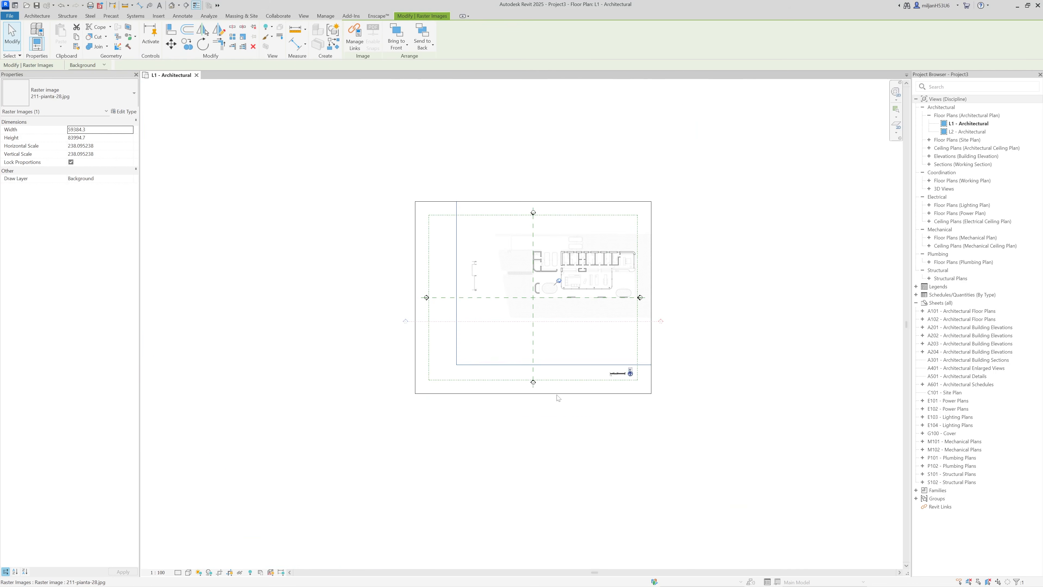
pyautogui.click(442, 437)
pyautogui.click(130, 357)
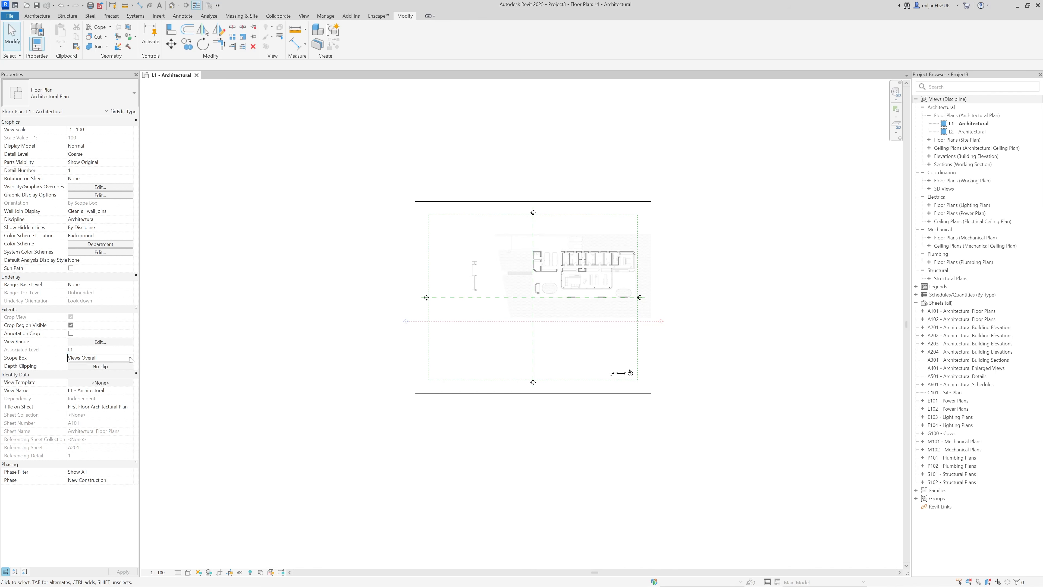
pyautogui.click(81, 366)
pyautogui.click(71, 325)
pyautogui.click(71, 316)
pyautogui.scroll(8, 475, 270)
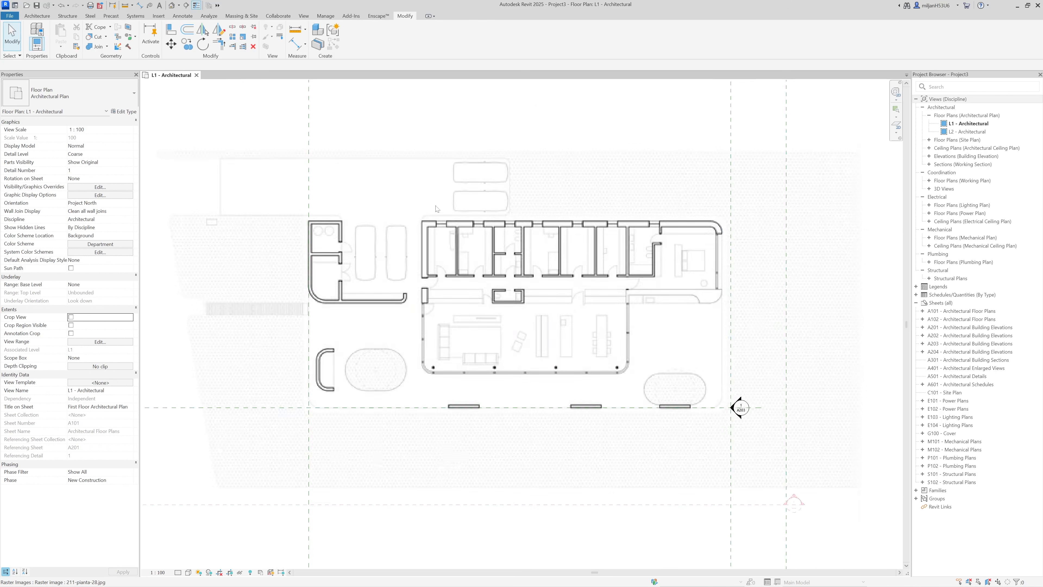
# Step: Measure the thickness of the garage block's upper wall on the plan image
pyautogui.click(295, 29)
pyautogui.scroll(2, 327, 230)
pyautogui.scroll(4, 327, 230)
pyautogui.click(325, 224)
# Step: Duplicate the Generic - 200mm wall type as Generic - 250mm and set its structure thickness to 250 mm
pyautogui.press('w')
pyautogui.press('a')
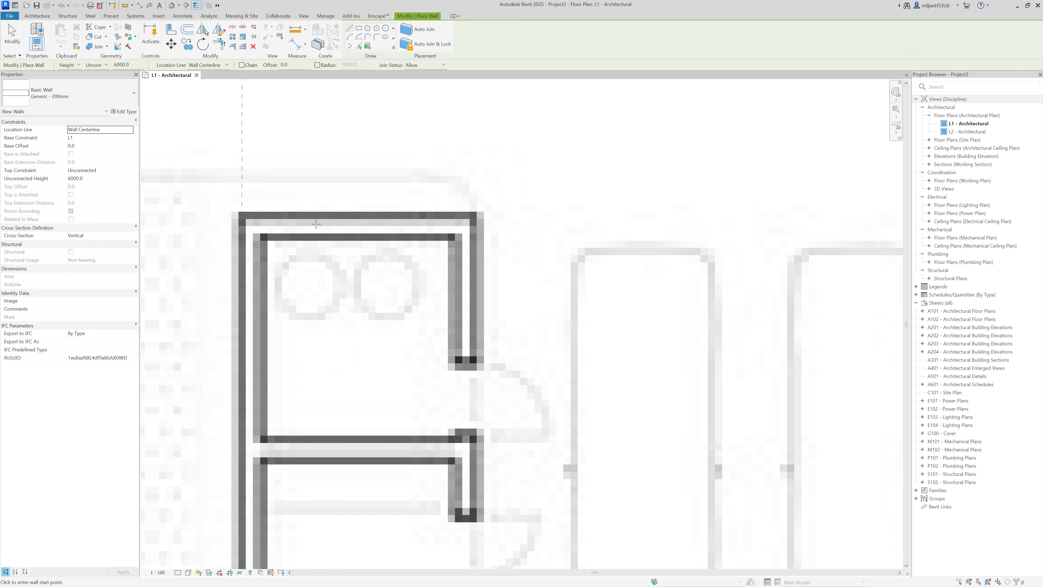
pyautogui.click(124, 112)
pyautogui.click(379, 113)
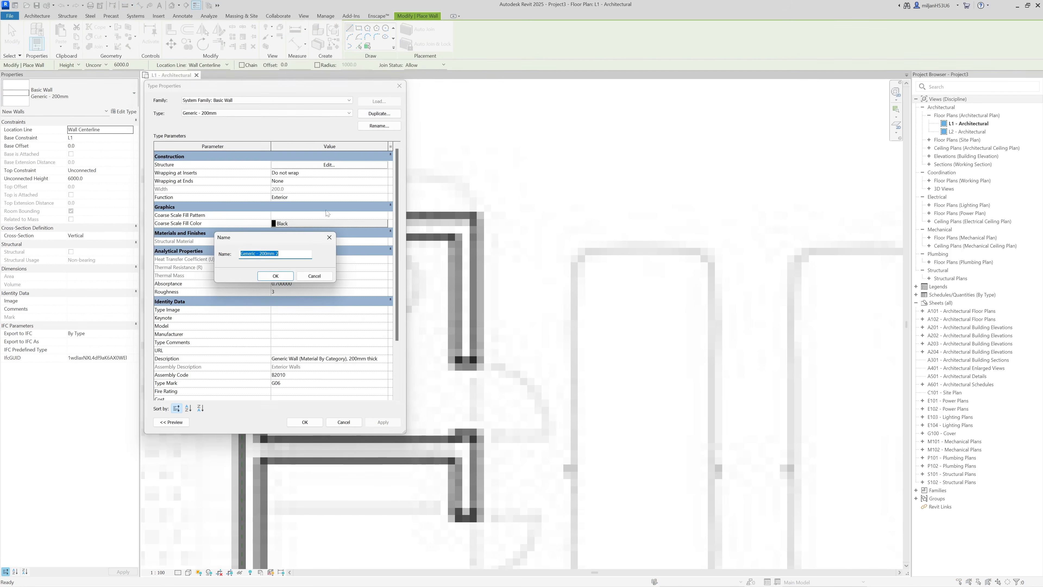
pyautogui.write('5')
pyautogui.click(274, 275)
pyautogui.click(286, 165)
pyautogui.click(296, 402)
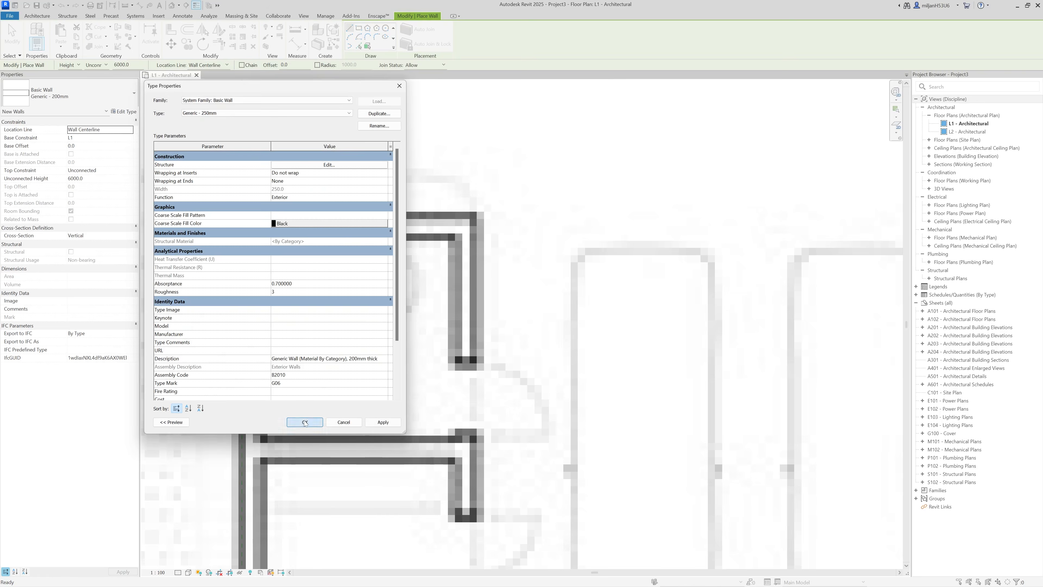
pyautogui.click(306, 422)
# Step: Set the new walls' top constraint to Up to level: L2 and the location line to Finish Face: Exterior
pyautogui.click(107, 170)
pyautogui.click(83, 192)
pyautogui.click(208, 65)
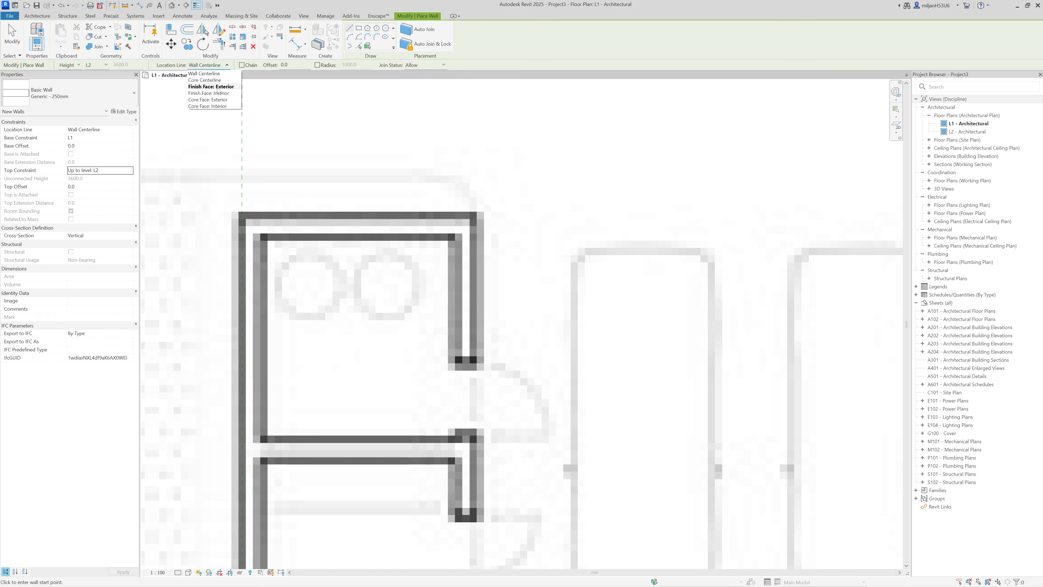
pyautogui.click(216, 86)
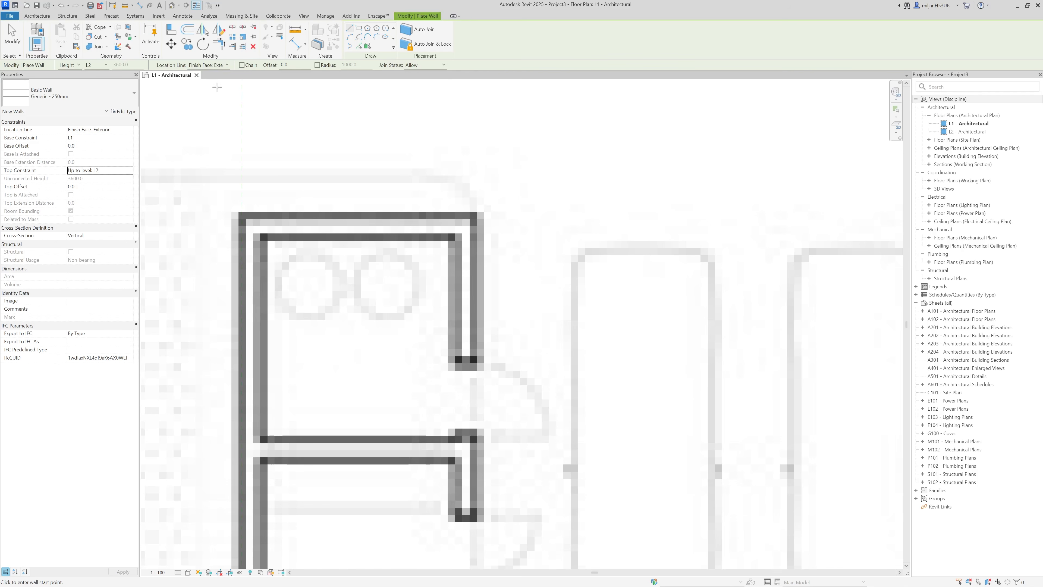
# Step: Draw the garage block's straight left exterior wall from its upper-left corner down to the curve
pyautogui.click(242, 213)
pyautogui.scroll(-3, 349, 222)
pyautogui.click(296, 444)
pyautogui.rightClick(342, 219)
pyautogui.press('Escape')
# Step: Draw a separate horizontal wall 1400 mm long along the garage block's upper edge
pyautogui.click(319, 218)
pyautogui.click(380, 218)
pyautogui.scroll(-2, 406, 300)
pyautogui.moveTo(407, 300); pyautogui.dragTo(347, 201, button='middle')
pyautogui.scroll(1, 361, 205)
pyautogui.press('Escape')
pyautogui.press('Escape')
# Step: Reference the garage block's upper wall to the horizontal reference plane and set that distance to 15150 mm
pyautogui.click(331, 158)
pyautogui.scroll(-5, 327, 123)
pyautogui.scroll(1, 345, 199)
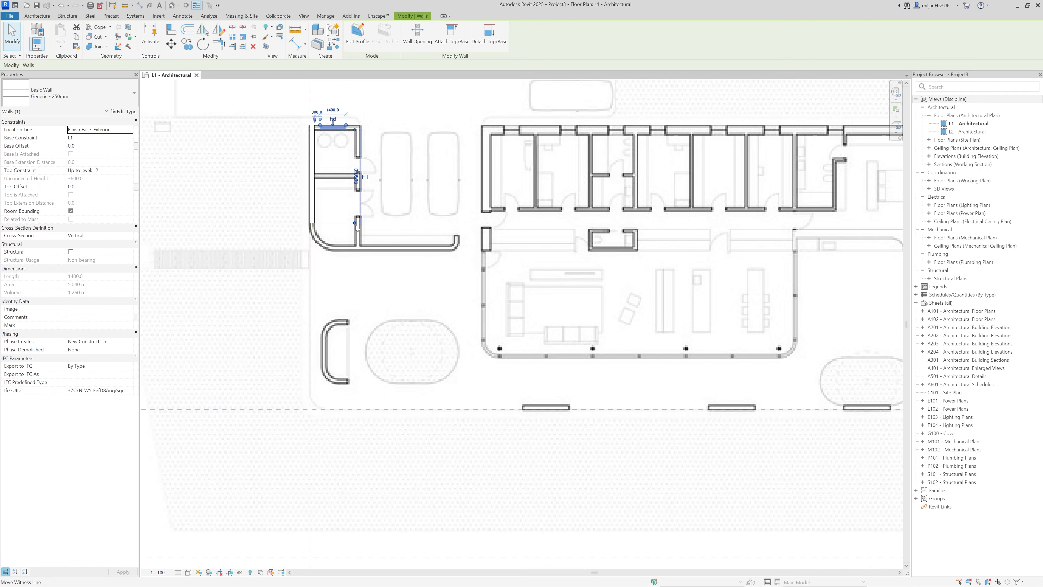
pyautogui.moveTo(355, 222); pyautogui.dragTo(372, 341)
pyautogui.moveTo(367, 408); pyautogui.dragTo(367, 411)
pyautogui.click(358, 281)
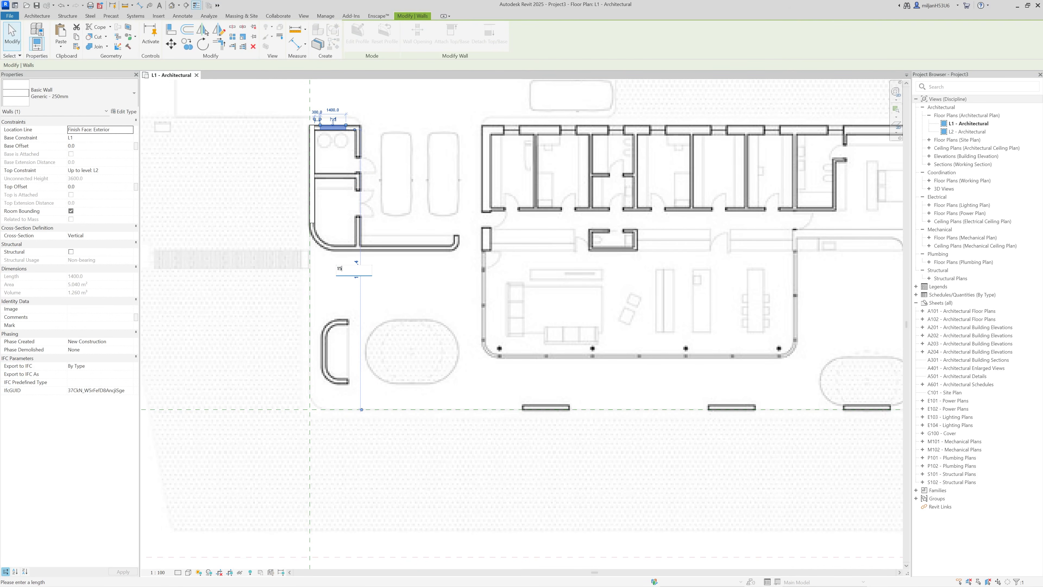
pyautogui.press('Return')
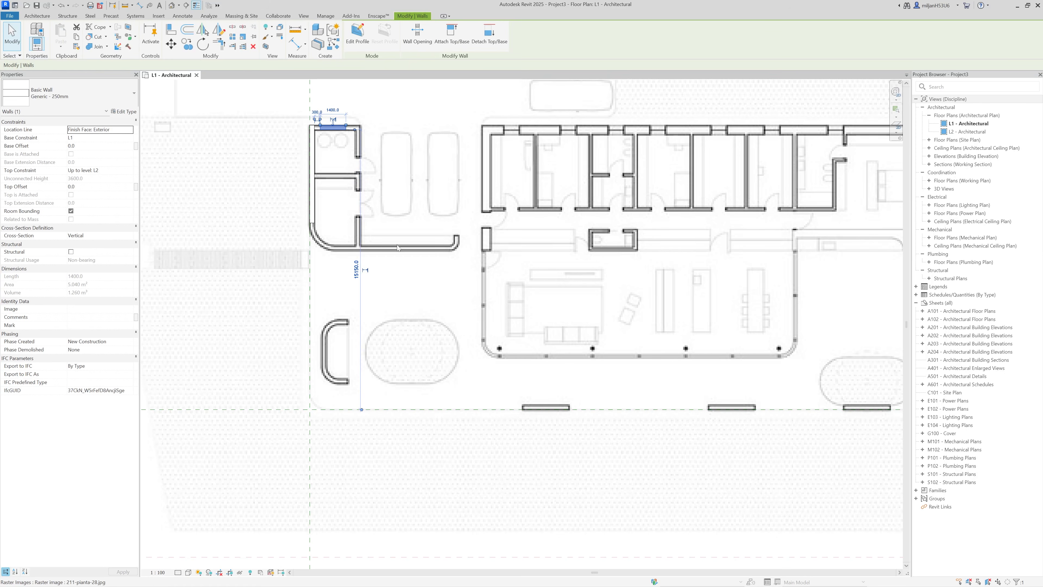
pyautogui.click(398, 230)
pyautogui.scroll(5, 349, 185)
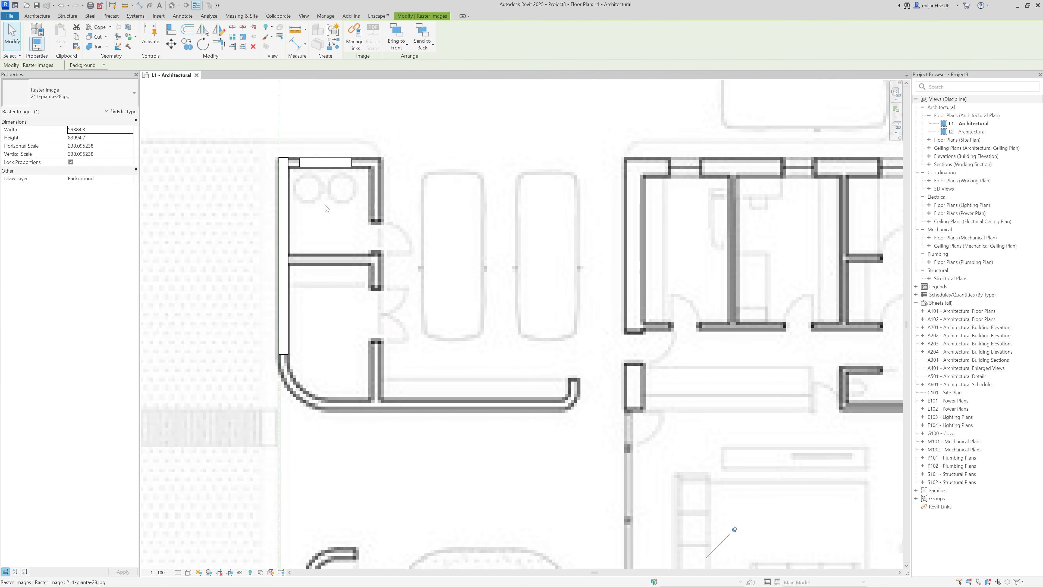
pyautogui.press('Escape')
# Step: Draw matching walls 4600 mm long on the garage block's right side and 4800 mm long on its lower edge
pyautogui.click(326, 162)
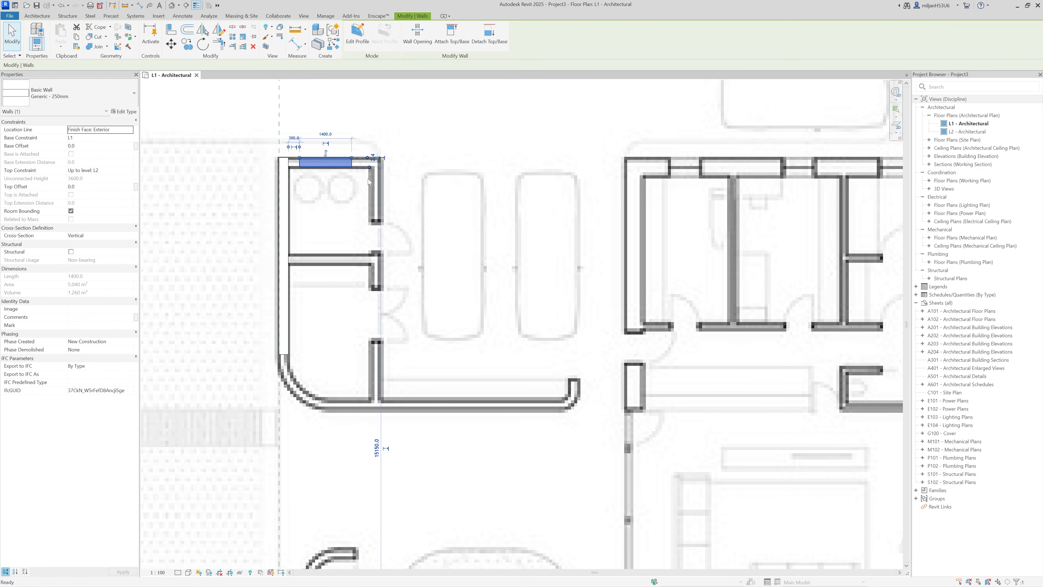
pyautogui.press('c')
pyautogui.press('s')
pyautogui.click(380, 195)
pyautogui.click(380, 365)
pyautogui.click(347, 406)
pyautogui.click(524, 406)
# Step: Draw a 500 mm vertical wall at the lower wall's hooked right end and flip it onto the traced outline
pyautogui.click(580, 379)
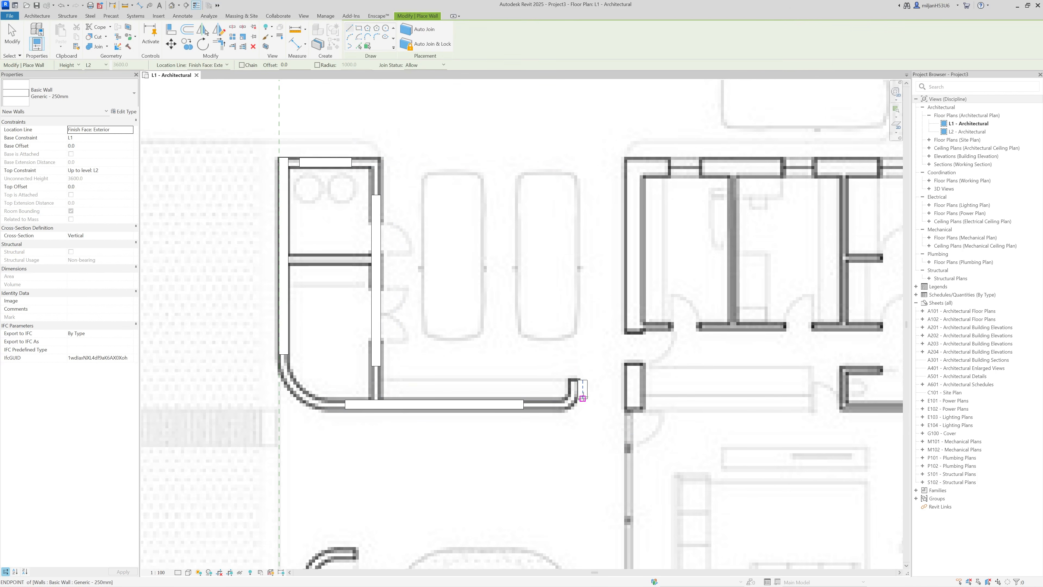
pyautogui.click(583, 395)
pyautogui.press('Escape')
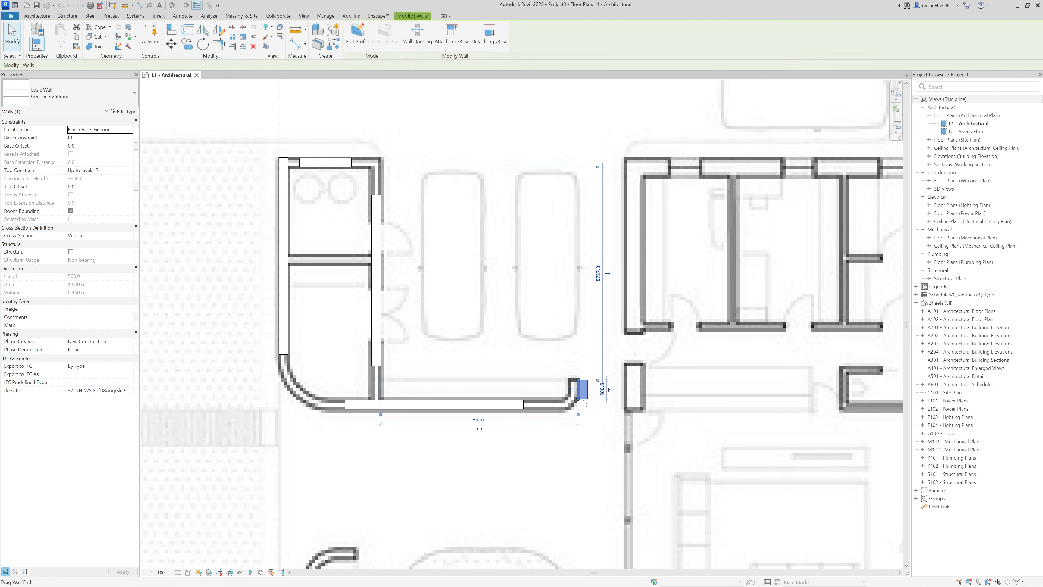
pyautogui.scroll(3, 582, 394)
pyautogui.click(570, 386)
pyautogui.scroll(-4, 572, 389)
pyautogui.click(515, 355)
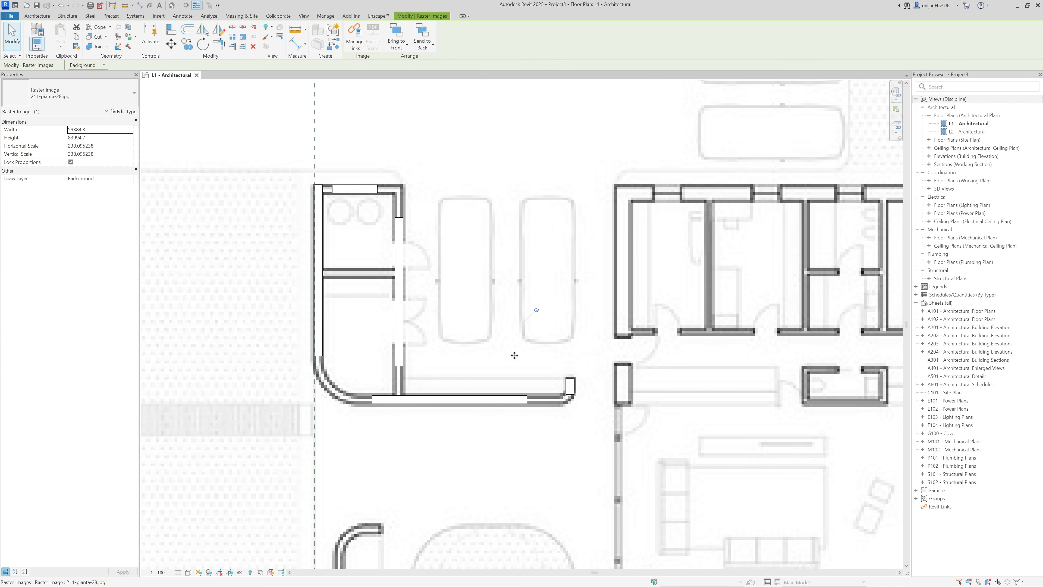
# Step: Check the temporary dimensions of the garage block's left and upper walls
pyautogui.moveTo(497, 360); pyautogui.dragTo(555, 363, button='middle')
pyautogui.scroll(1, 513, 322)
pyautogui.press('Escape')
pyautogui.click(357, 263)
pyautogui.scroll(2, 345, 133)
pyautogui.scroll(-2, 355, 145)
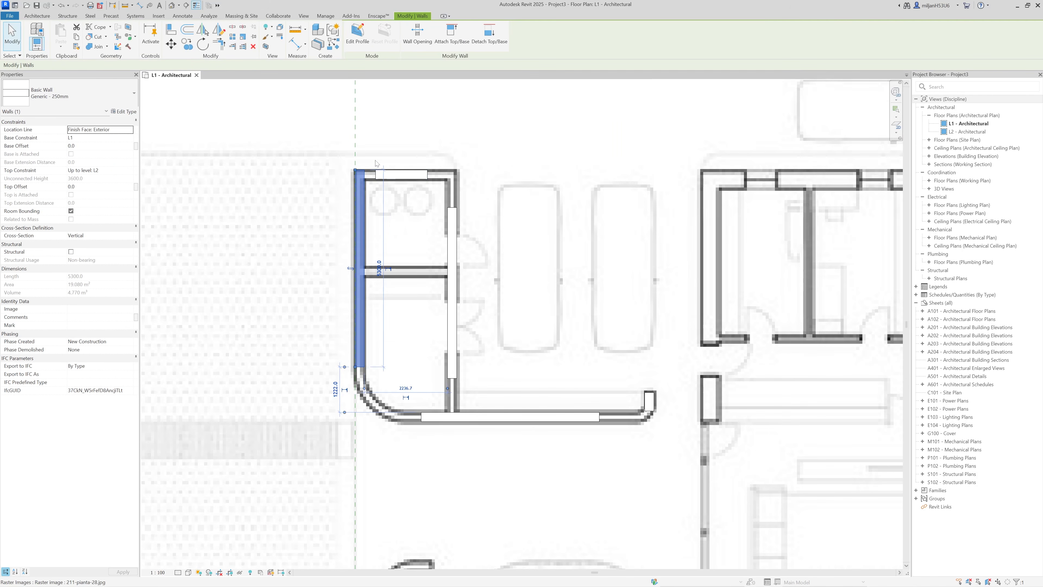
pyautogui.click(401, 178)
pyautogui.click(402, 178)
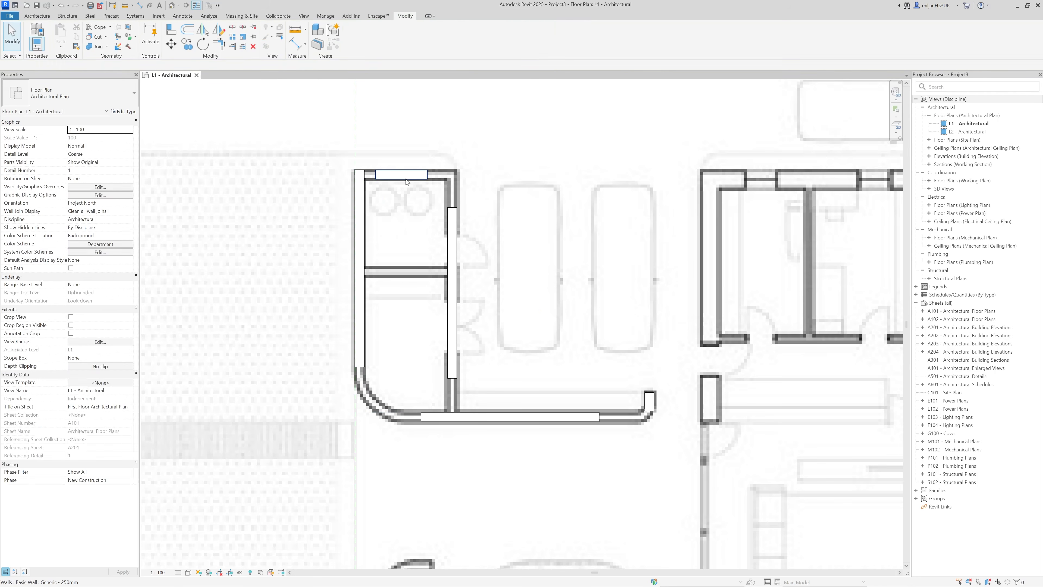
pyautogui.scroll(-2, 402, 178)
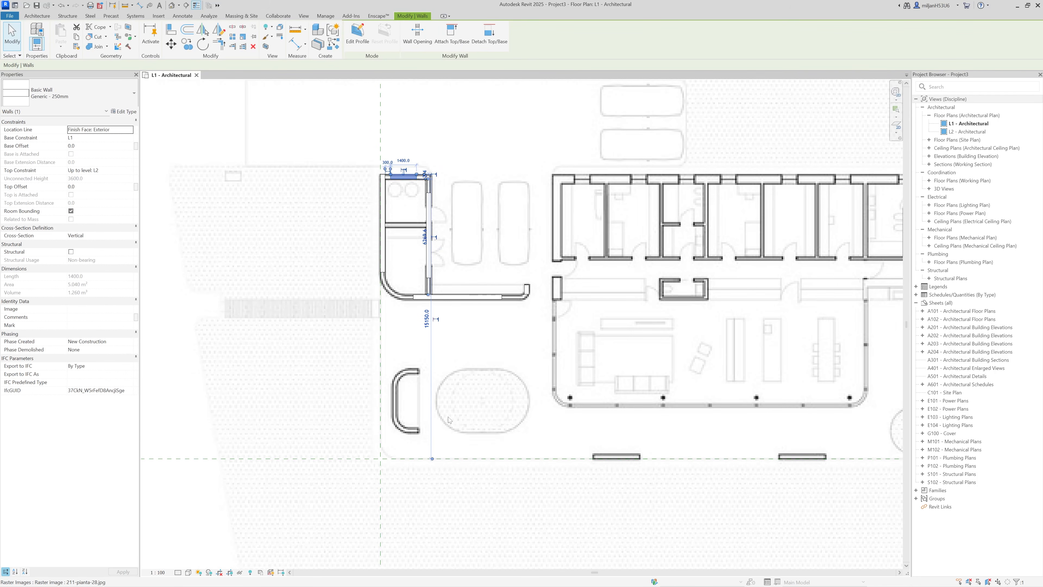
# Step: Draw a short horizontal wall about 808 mm long along the garage block's interior partition
pyautogui.scroll(4, 419, 217)
pyautogui.click(409, 189)
pyautogui.press('w')
pyautogui.press('a')
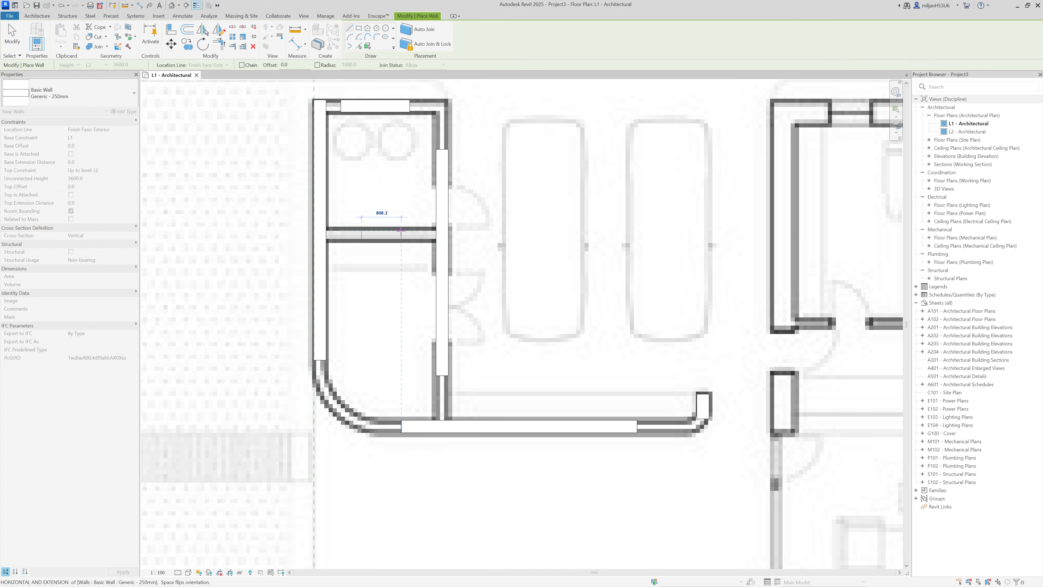
pyautogui.click(402, 230)
pyautogui.press('Escape')
pyautogui.press('Escape')
# Step: Set the partition wall's distance from the upper wall to 2400 mm
pyautogui.click(386, 236)
pyautogui.moveTo(411, 206); pyautogui.dragTo(408, 244, button='middle')
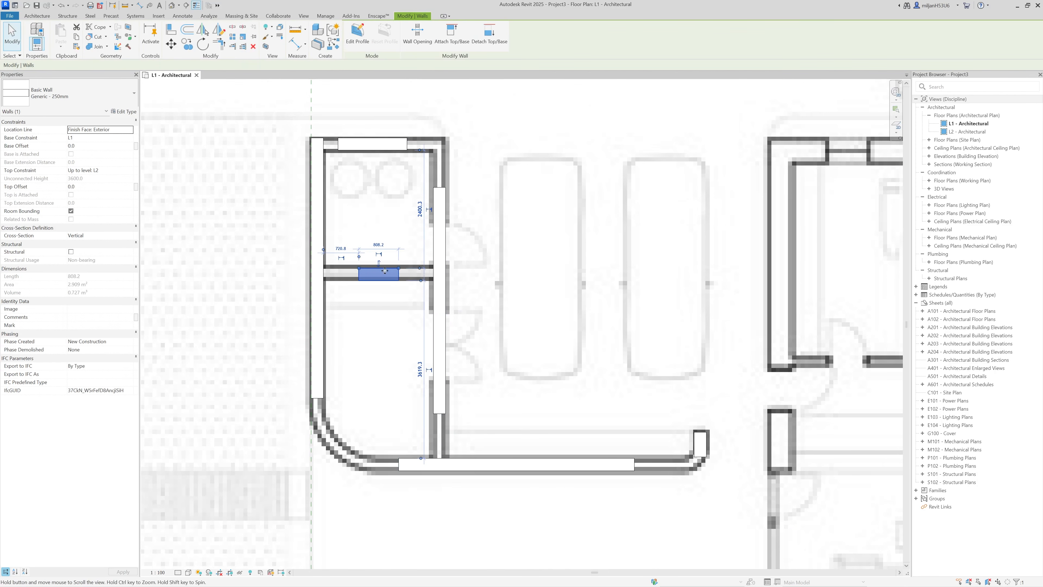
pyautogui.click(422, 214)
pyautogui.write('2400')
pyautogui.press('Return')
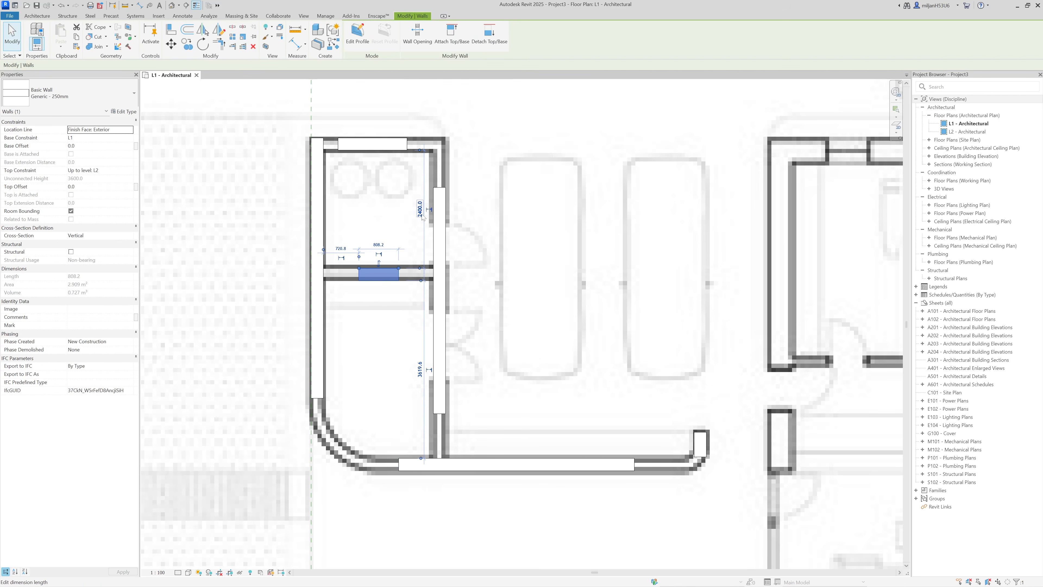
# Step: Adjust the garage block's right wall spacing from the left wall and set the short end wall 5050 mm from it
pyautogui.click(438, 252)
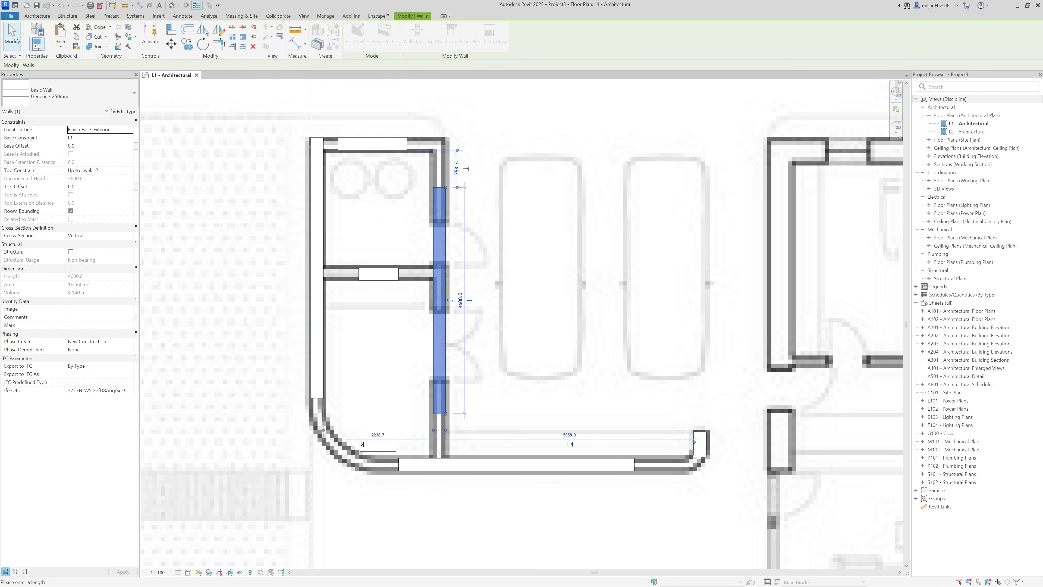
pyautogui.press('Delete')
pyautogui.click(697, 446)
pyautogui.press('Escape')
pyautogui.click(700, 443)
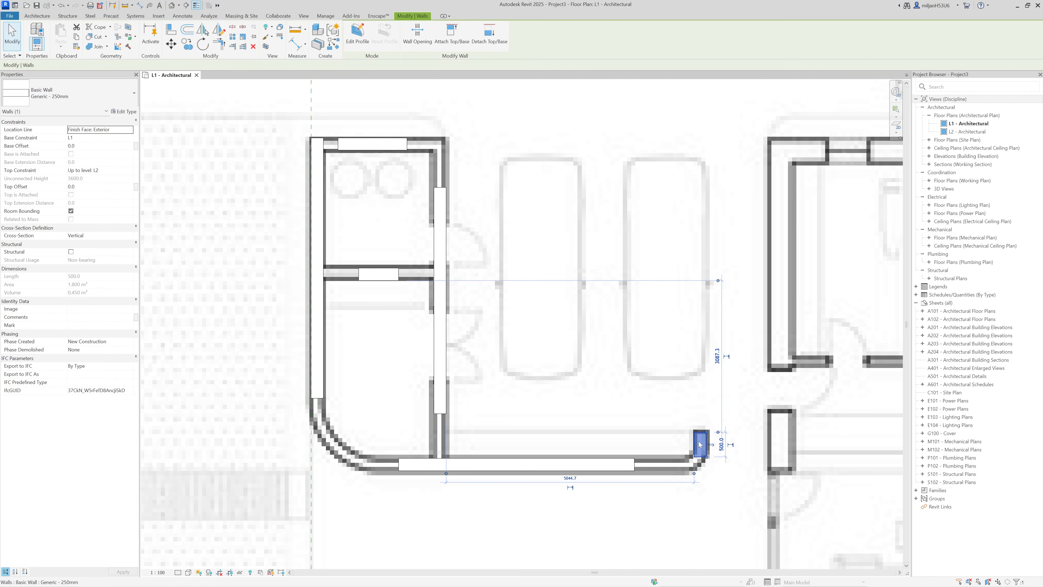
pyautogui.click(570, 478)
pyautogui.write('5050')
pyautogui.press('Return')
# Step: Adjust the lower wall's distance from the interior partition
pyautogui.click(577, 462)
pyautogui.click(655, 370)
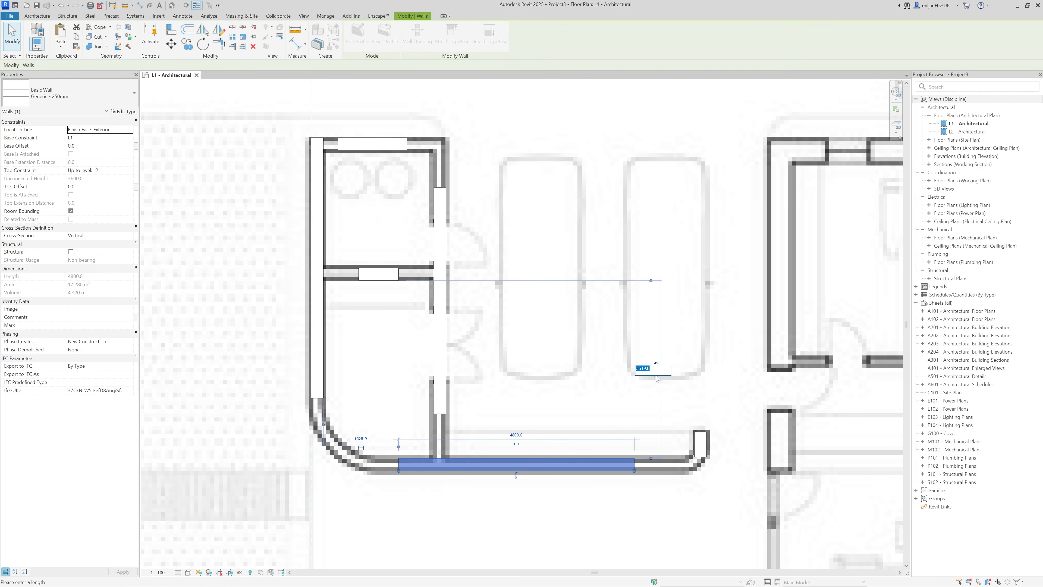
pyautogui.press('Return')
pyautogui.click(533, 377)
# Step: Trim the garage block's upper wall into corners with the left and right walls
pyautogui.moveTo(459, 310); pyautogui.dragTo(421, 241, button='middle')
pyautogui.scroll(-1, 386, 215)
pyautogui.press('t')
pyautogui.press('r')
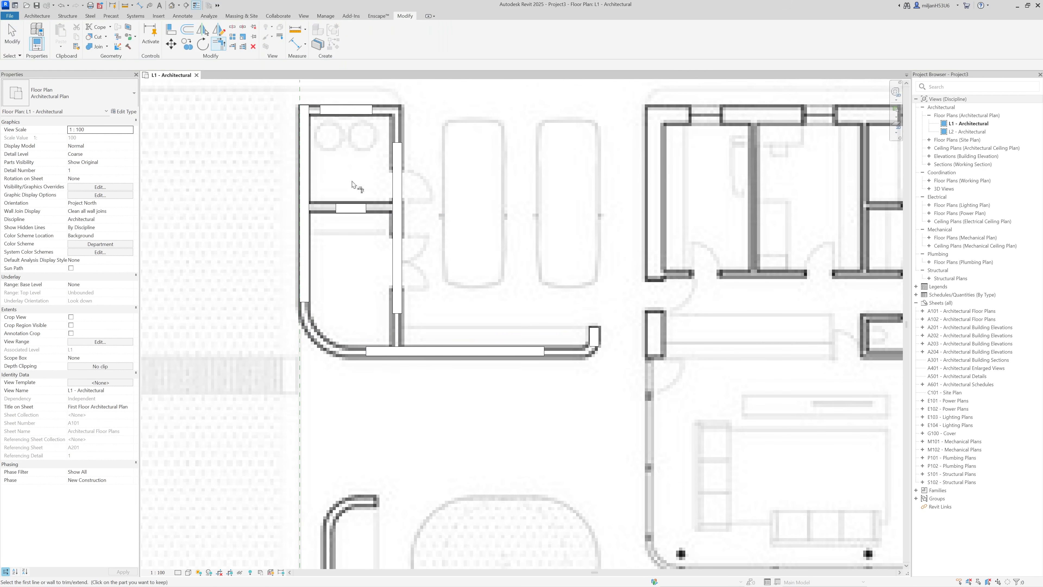
pyautogui.click(339, 111)
pyautogui.click(308, 138)
pyautogui.click(345, 112)
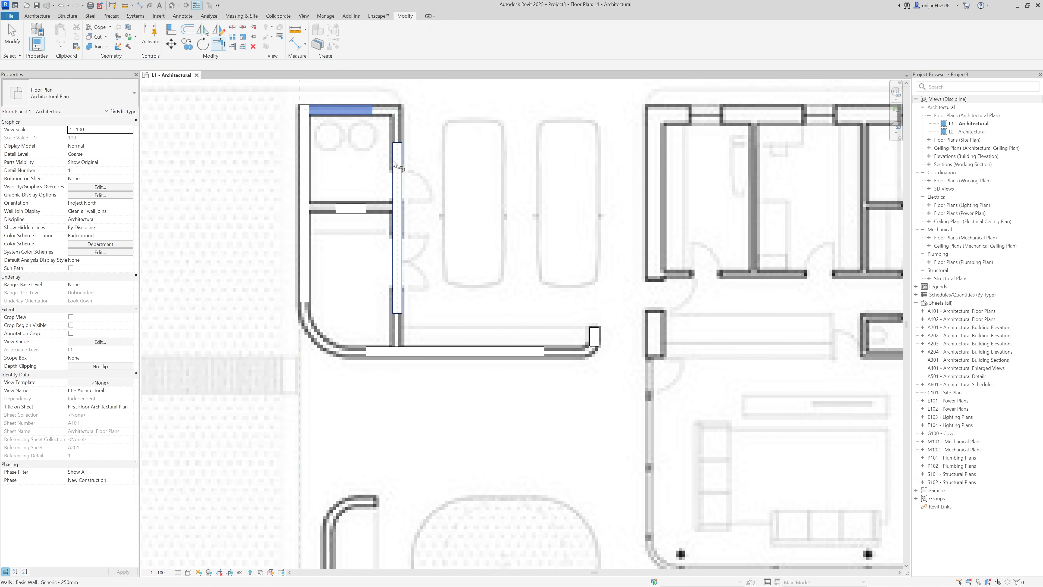
pyautogui.click(396, 158)
# Step: Extend the interior partition to meet the garage block's left and right walls
pyautogui.click(233, 46)
pyautogui.click(309, 182)
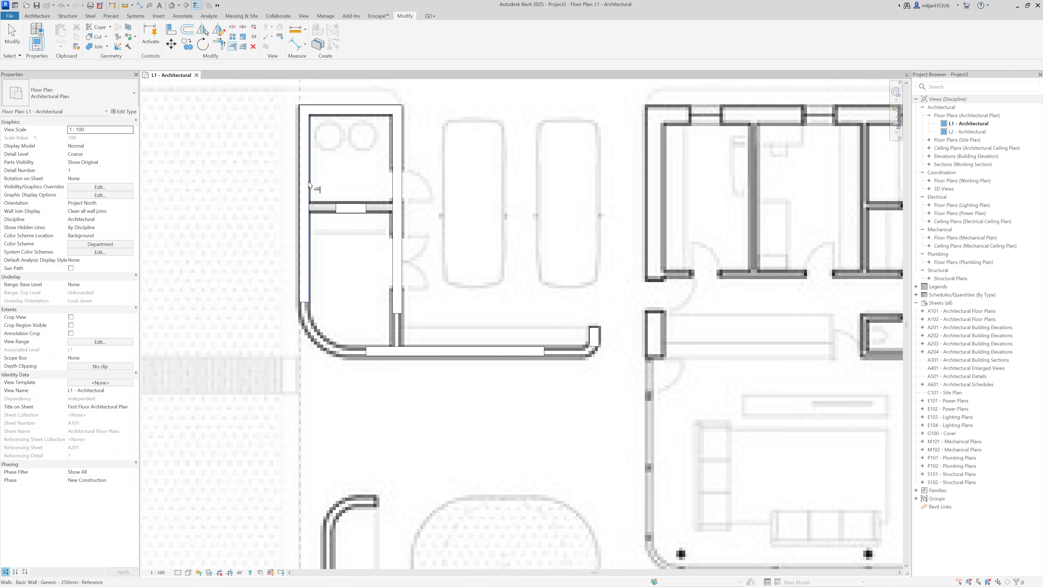
pyautogui.click(343, 209)
pyautogui.click(396, 193)
pyautogui.click(378, 208)
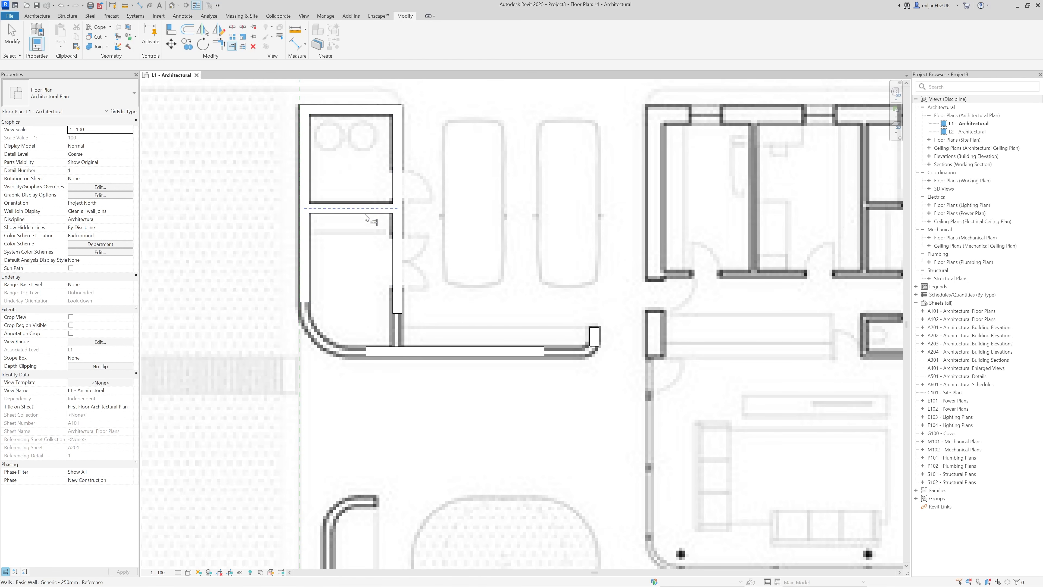
pyautogui.moveTo(385, 214); pyautogui.dragTo(391, 196, button='middle')
pyautogui.press('Escape')
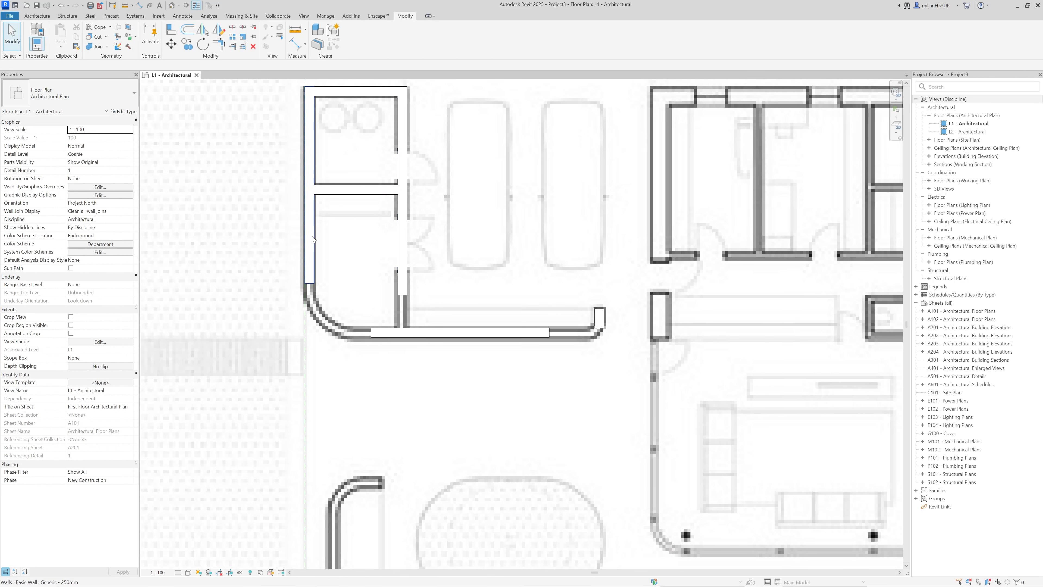
# Step: Join the garage block's left and lower walls with a fillet arc wall of 1000 mm radius
pyautogui.click(312, 236)
pyautogui.press('w')
pyautogui.press('a')
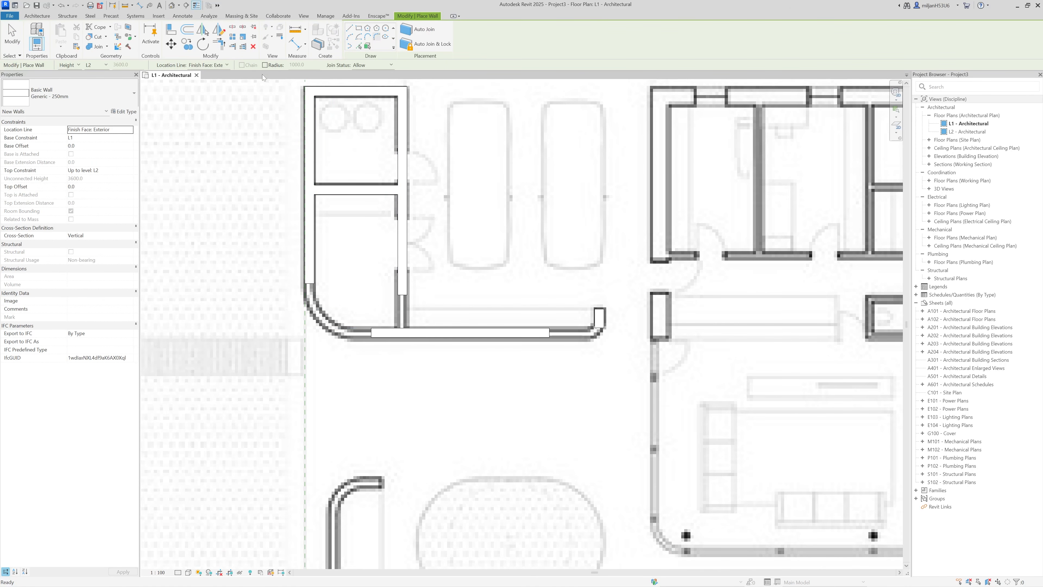
pyautogui.click(265, 65)
pyautogui.click(384, 334)
pyautogui.click(327, 300)
pyautogui.write('1000')
pyautogui.press('Return')
# Step: Join the lower wall and the short end wall with a fillet arc wall of 500 mm radius
pyautogui.scroll(2, 563, 318)
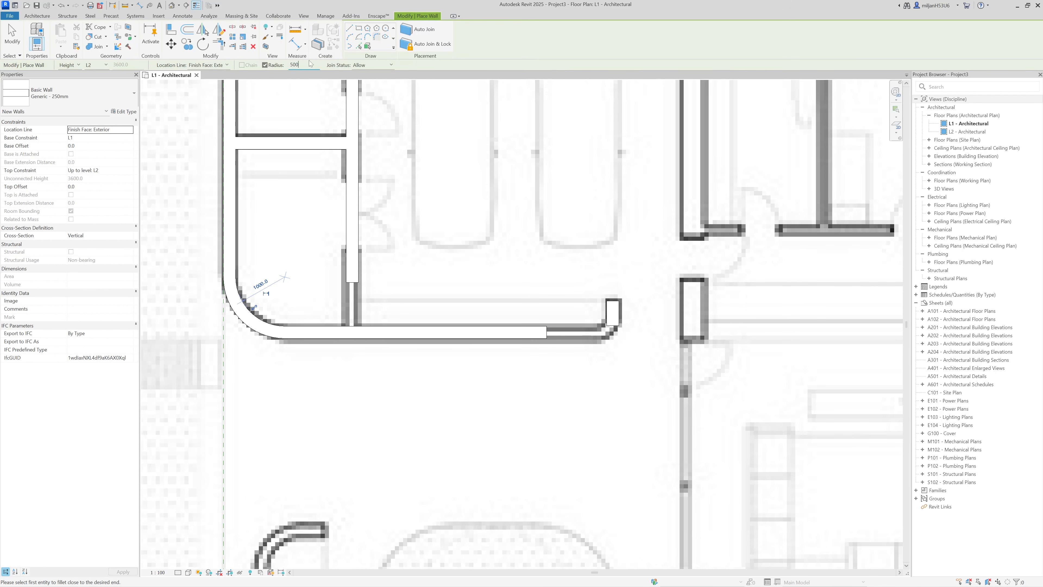
pyautogui.click(609, 315)
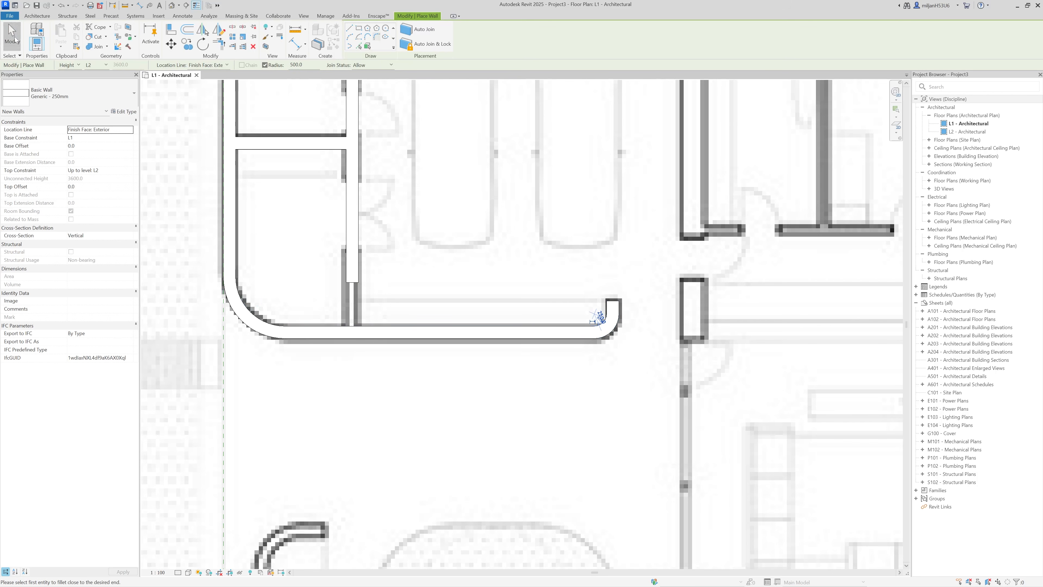
pyautogui.press('Escape')
pyautogui.press('Escape')
# Step: Extend the garage block's right wall down to the lower wall
pyautogui.click(232, 46)
pyautogui.click(423, 328)
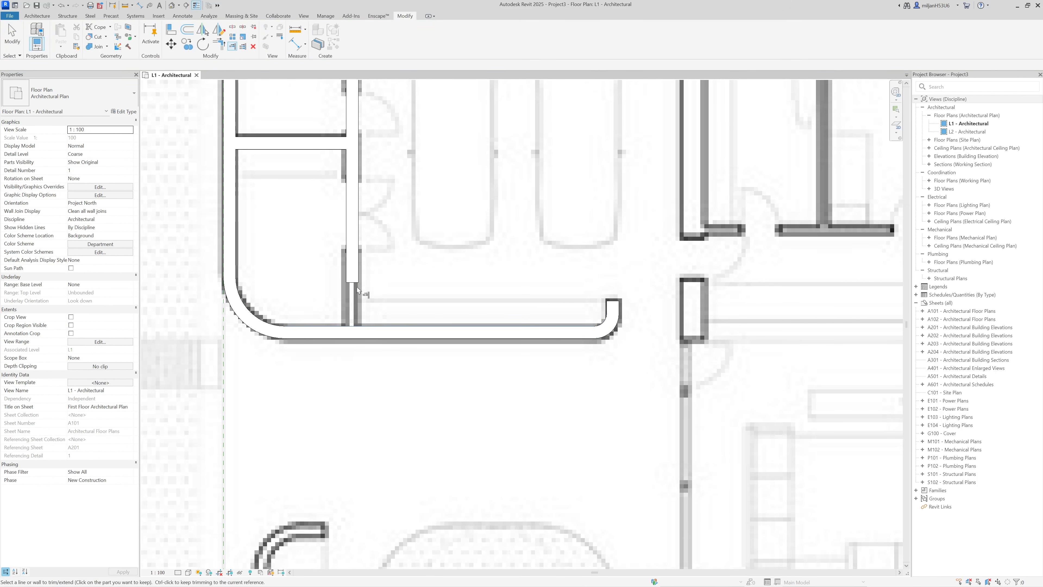
pyautogui.click(356, 280)
pyautogui.moveTo(466, 319); pyautogui.dragTo(443, 313, button='middle')
pyautogui.press('Escape')
# Step: Draw guide detail lines 500 mm up from the lower wall's inner face and horizontally across the hooked end wall
pyautogui.press('d')
pyautogui.press('l')
pyautogui.click(535, 319)
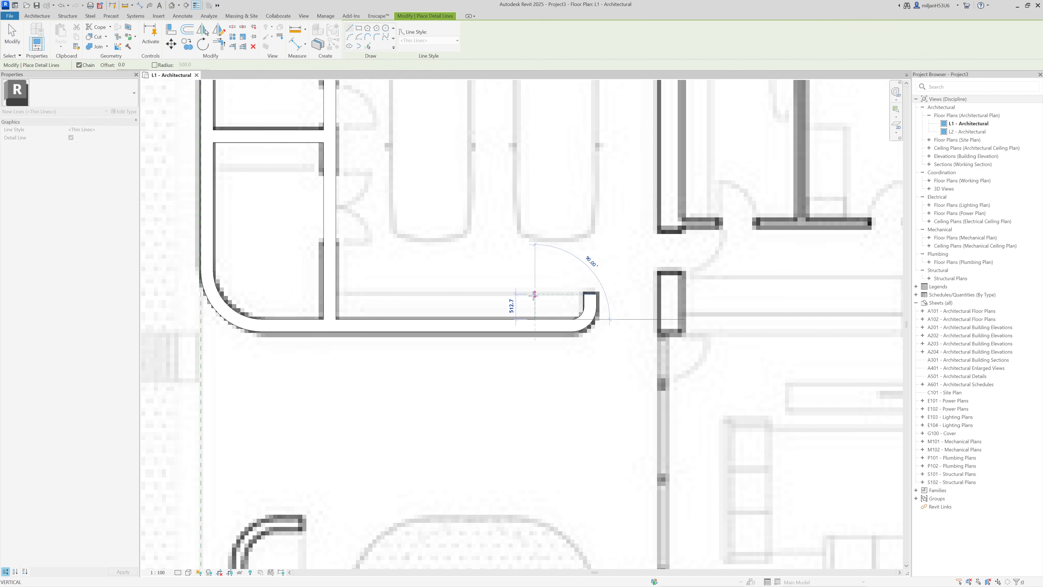
pyautogui.scroll(1, 533, 294)
pyautogui.press('Return')
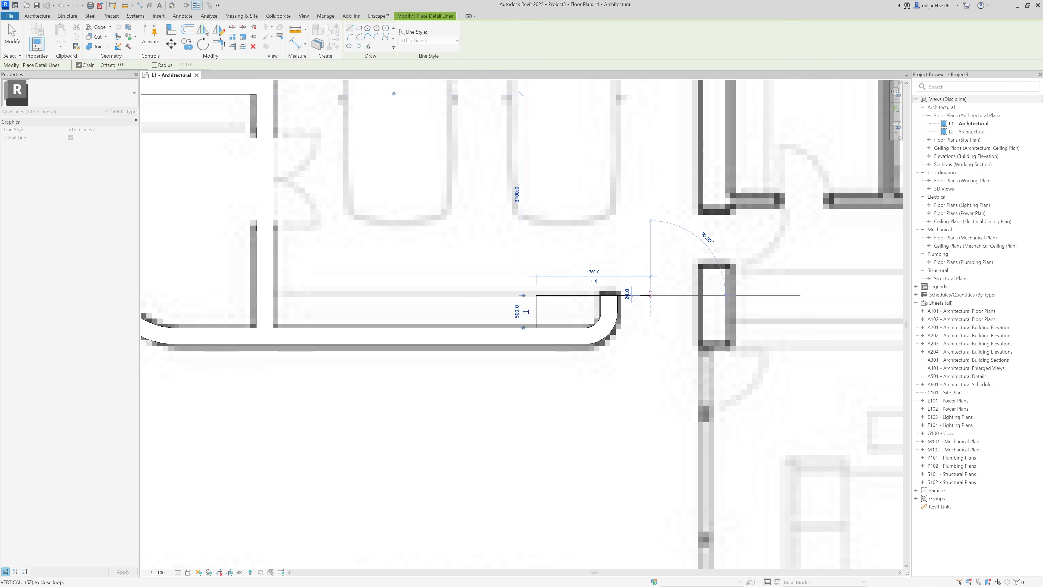
pyautogui.scroll(3, 591, 293)
pyautogui.click(652, 297)
pyautogui.press('Escape')
pyautogui.press('Escape')
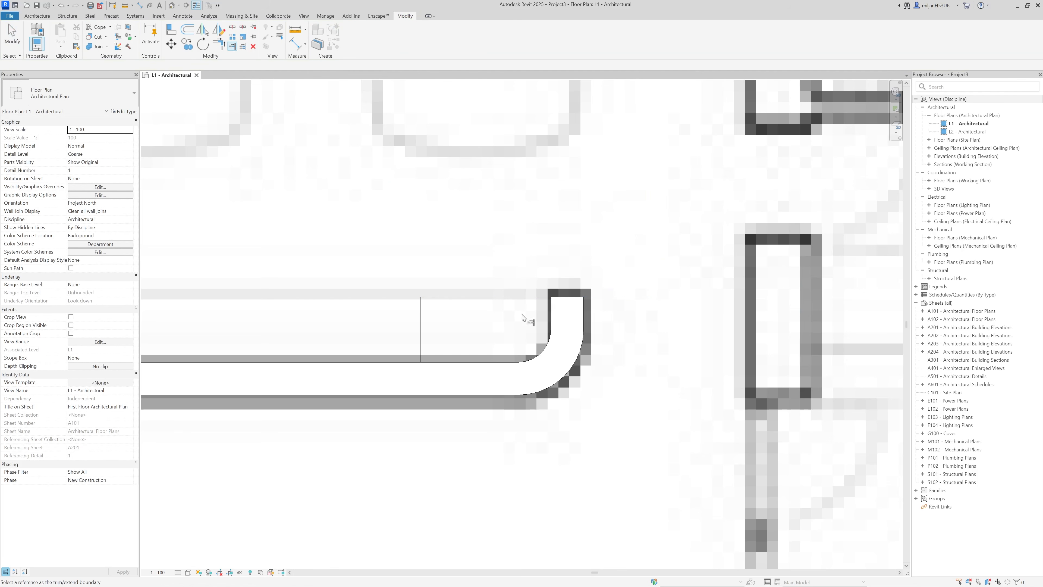
# Step: Trim the hooked end wall to the horizontal guide line and delete both guide lines
pyautogui.click(425, 297)
pyautogui.press('Delete')
pyautogui.click(421, 315)
pyautogui.scroll(-4, 421, 315)
pyautogui.press('Delete')
# Step: Draw a matching vertical wall 1900 mm long on the C-shaped freestanding wall below the garage block
pyautogui.scroll(-3, 423, 318)
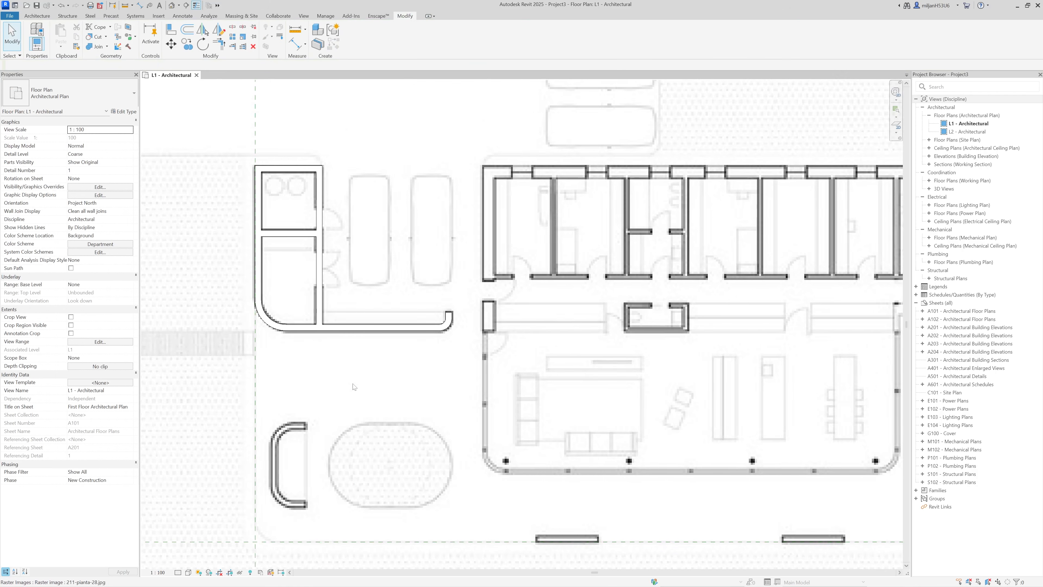
pyautogui.scroll(2, 417, 347)
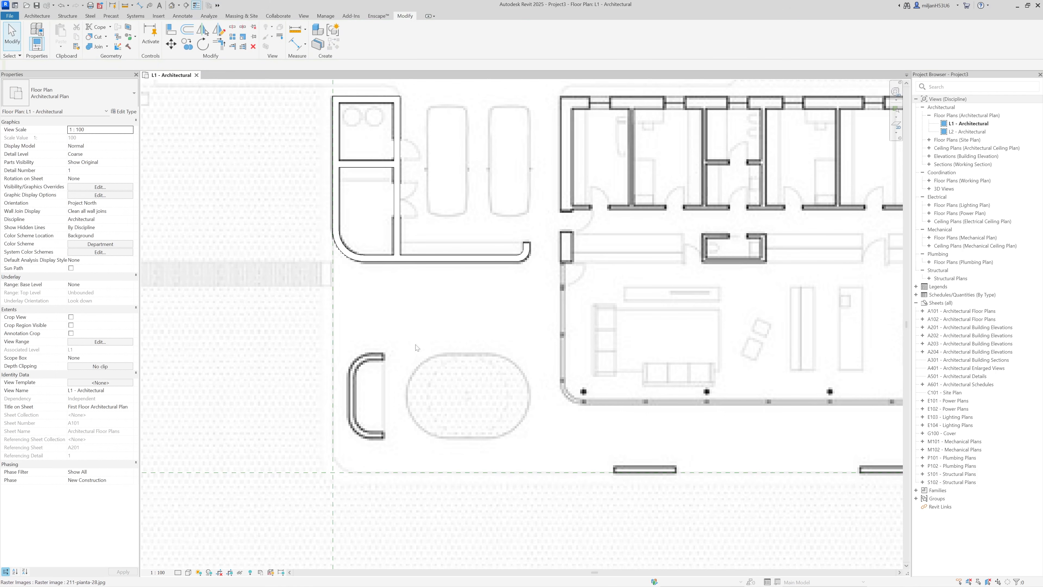
pyautogui.click(379, 263)
pyautogui.press('c')
pyautogui.press('s')
pyautogui.scroll(5, 358, 377)
pyautogui.moveTo(379, 401); pyautogui.dragTo(409, 299, button='middle')
pyautogui.click(348, 253)
pyautogui.click(349, 440)
# Step: Draw two horizontal walls 680 mm long along the upper and lower ends of the C-shaped wall
pyautogui.click(481, 176)
pyautogui.click(413, 176)
pyautogui.click(414, 518)
pyautogui.click(481, 517)
pyautogui.scroll(-4, 441, 485)
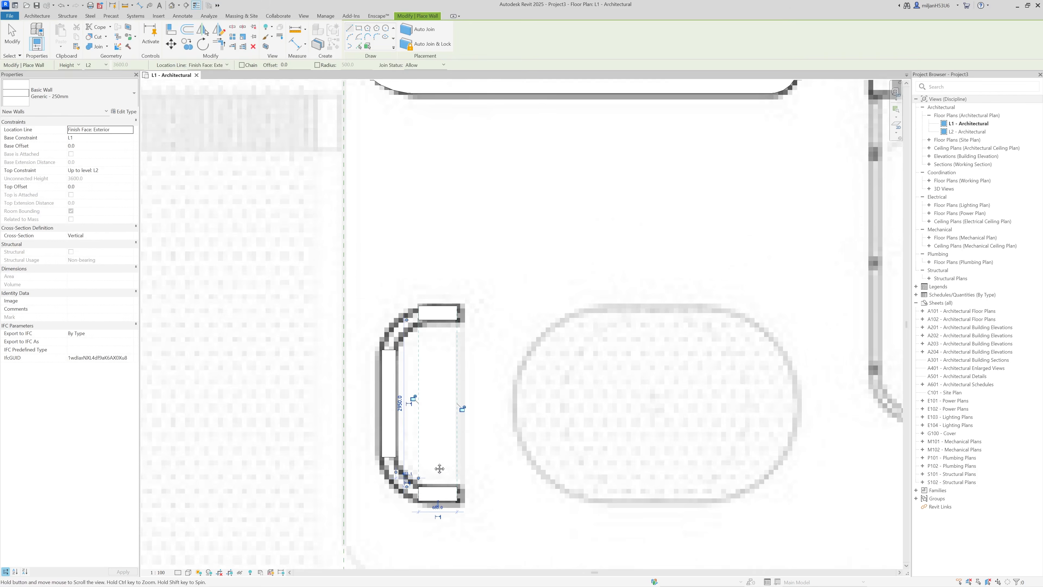
pyautogui.moveTo(439, 481); pyautogui.dragTo(424, 428, button='middle')
pyautogui.press('Escape')
pyautogui.press('Escape')
# Step: Adjust the spacing between the C-shaped wall's upper and lower horizontal segments
pyautogui.click(437, 250)
pyautogui.moveTo(437, 255); pyautogui.dragTo(436, 334, button='middle')
pyautogui.scroll(1, 431, 335)
pyautogui.scroll(-4, 420, 319)
pyautogui.scroll(2, 416, 331)
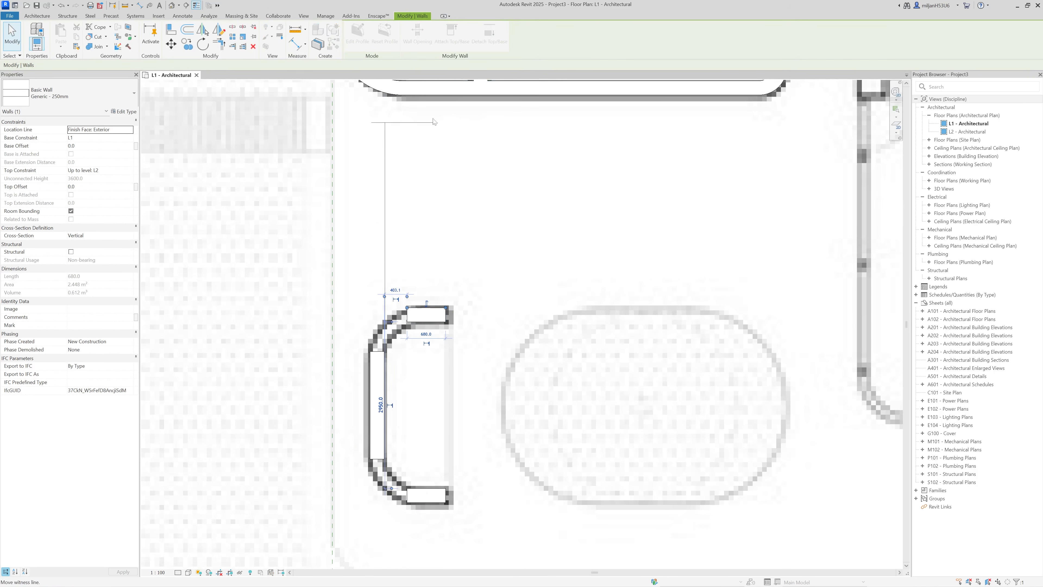
pyautogui.click(427, 496)
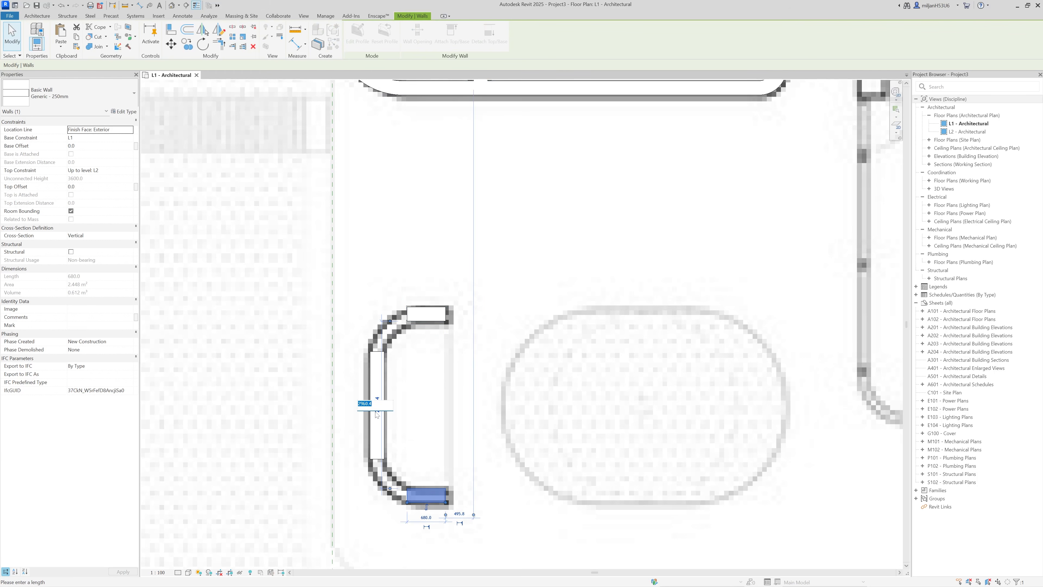
pyautogui.click(422, 432)
# Step: Adjust the distance between the C-shaped wall's vertical segment and the vertical reference line beside it
pyautogui.click(377, 439)
pyautogui.moveTo(448, 422); pyautogui.dragTo(472, 366, button='middle')
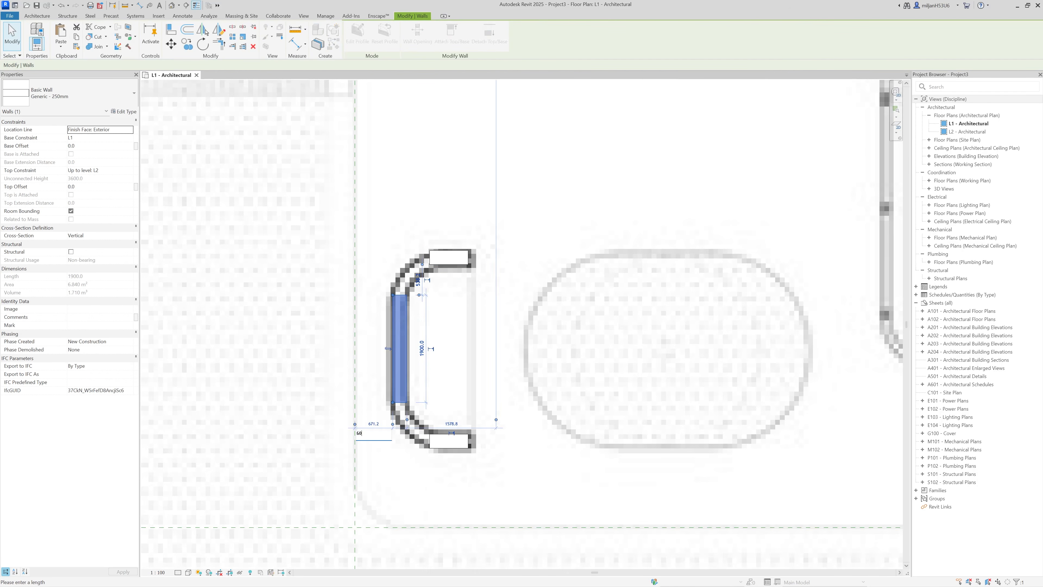
pyautogui.click(443, 389)
pyautogui.scroll(2, 443, 390)
pyautogui.press('Escape')
# Step: Join the C-shaped wall's upper and vertical segments with a fillet arc wall of 1000 mm radius
pyautogui.press('w')
pyautogui.press('a')
pyautogui.click(317, 65)
pyautogui.click(390, 311)
pyautogui.click(377, 37)
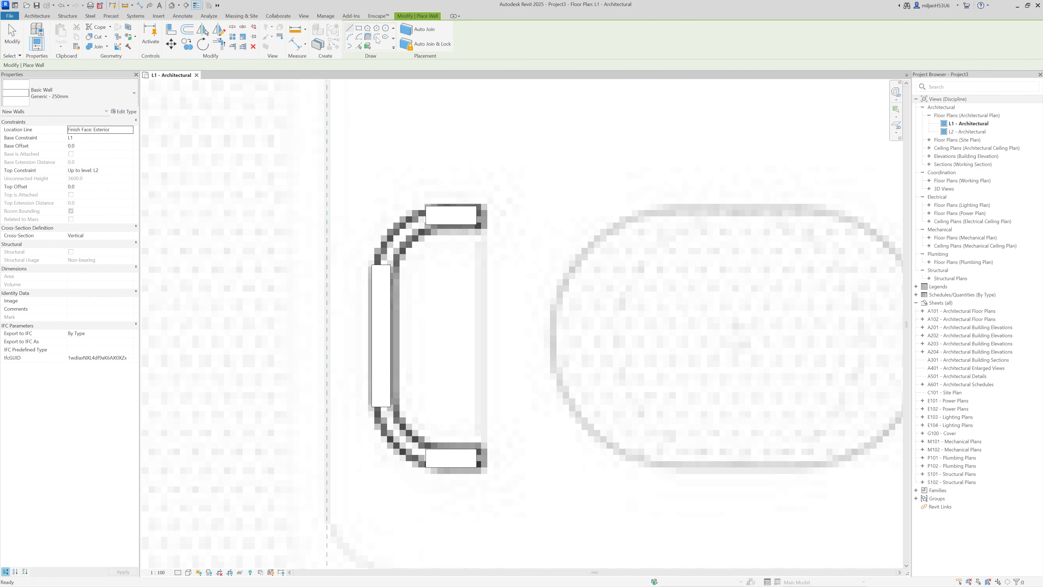
pyautogui.click(370, 271)
pyautogui.write('1000')
pyautogui.press('Return')
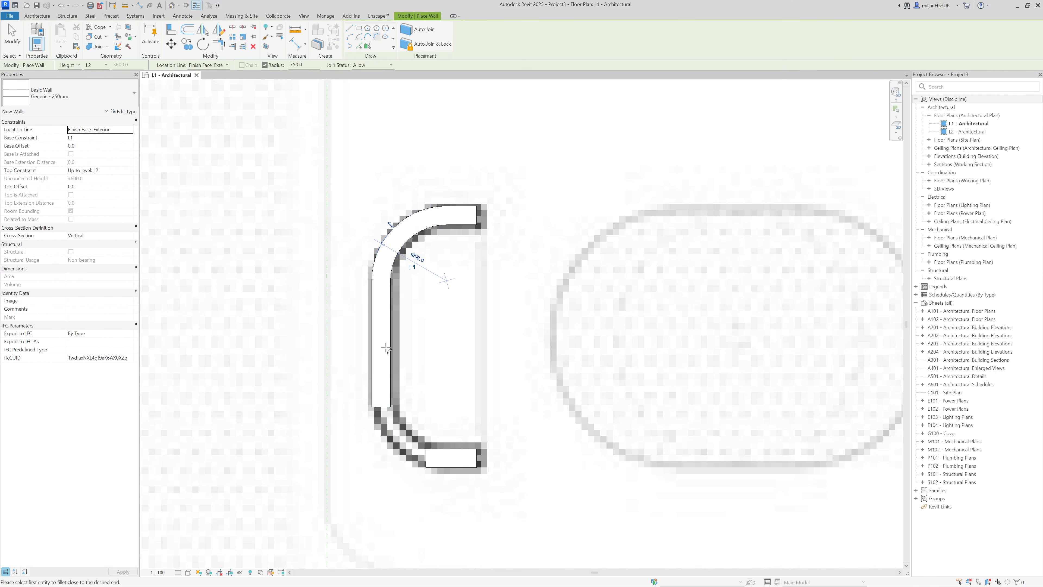
# Step: Join the C-shaped wall's vertical and lower segments with a fillet arc wall of 1000 mm radius
pyautogui.click(384, 397)
pyautogui.write('1000')
pyautogui.press('Return')
pyautogui.scroll(-2, 414, 353)
pyautogui.press('Escape')
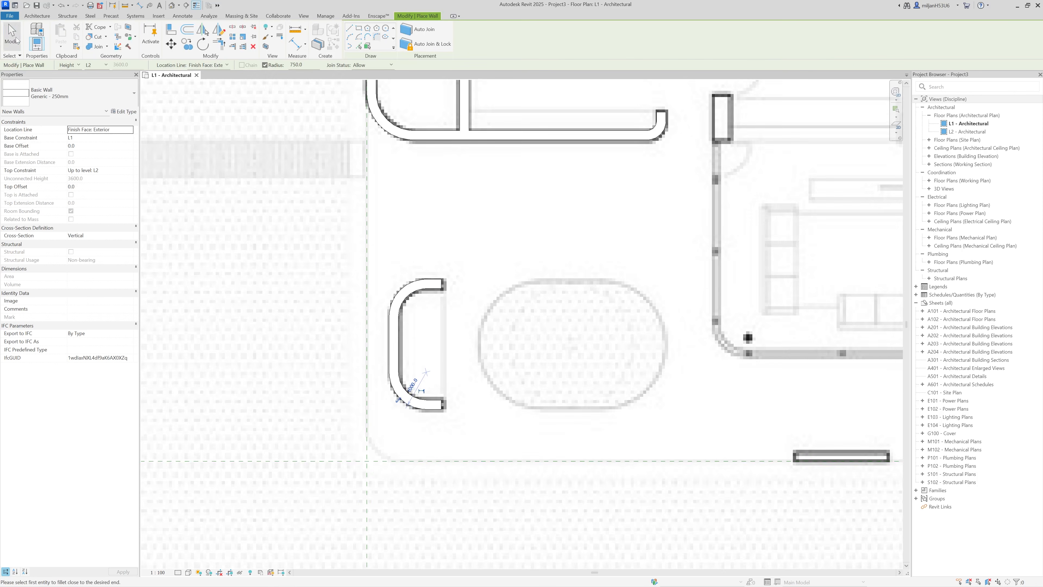
# Step: Draw detail guide lines 2000 mm horizontally from the vertical reference line and straight down across the C-shaped wall's open ends
pyautogui.scroll(1, 371, 355)
pyautogui.press('d')
pyautogui.press('l')
pyautogui.click(369, 215)
pyautogui.scroll(2, 467, 215)
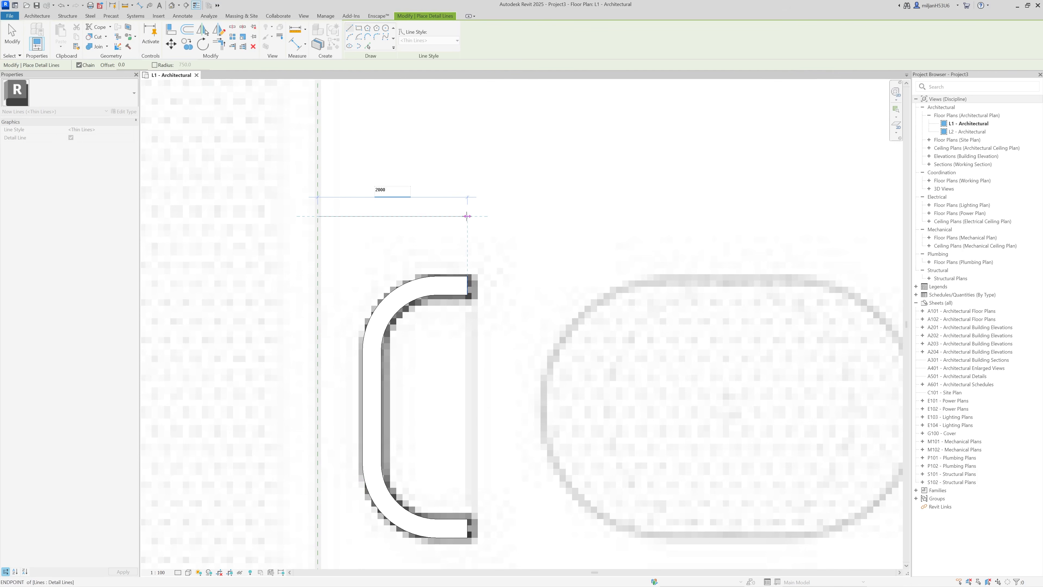
pyautogui.write('2000')
pyautogui.scroll(-2, 467, 216)
pyautogui.press('Return')
pyautogui.click(467, 425)
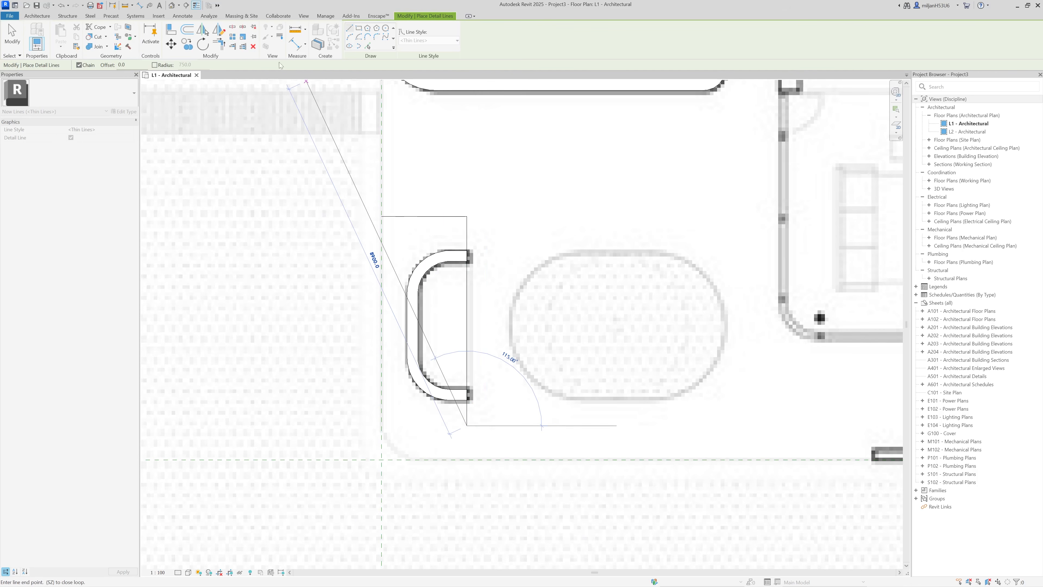
pyautogui.press('Escape')
pyautogui.press('Escape')
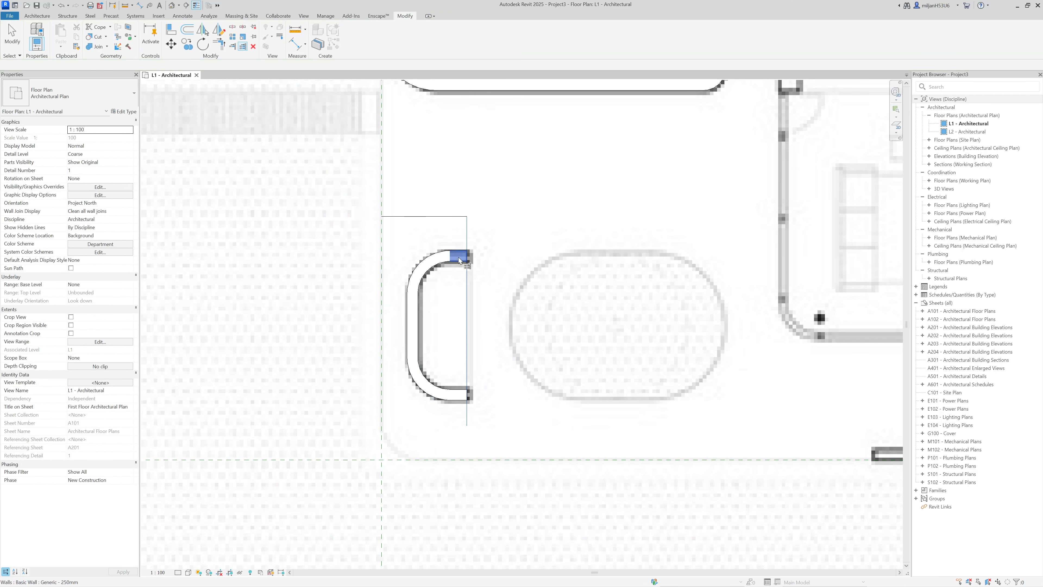
# Step: Trim the C-shaped wall's open ends to the vertical guide line and delete the guide lines
pyautogui.scroll(5, 460, 394)
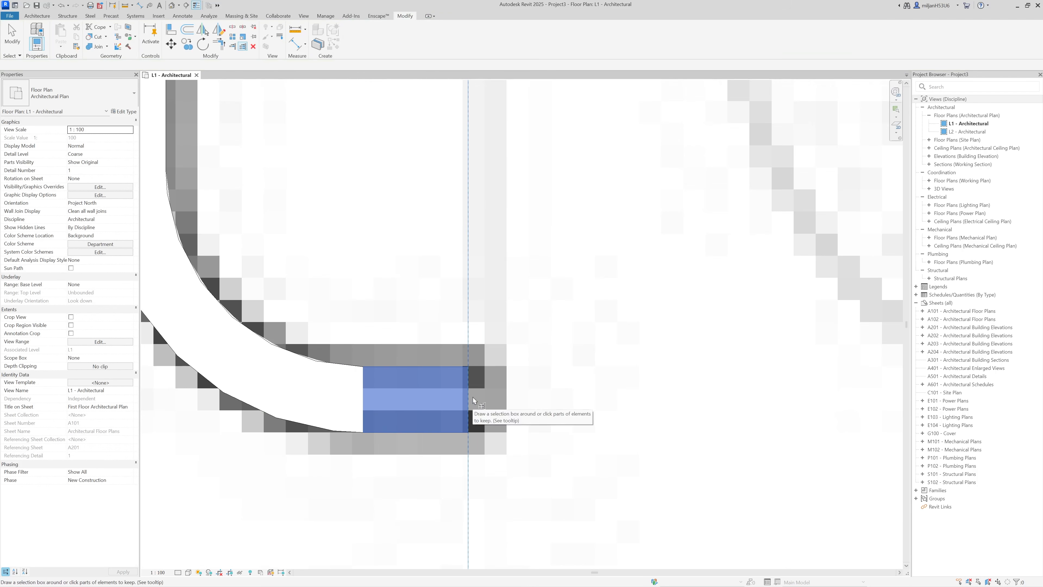
pyautogui.press('Escape')
pyautogui.press('Escape')
pyautogui.scroll(-4, 475, 359)
pyautogui.moveTo(475, 359); pyautogui.dragTo(472, 463, button='middle')
pyautogui.click(470, 290)
pyautogui.press('Delete')
# Step: Measure the exterior wall thickness at the main block's upper-left corner on the plan image
pyautogui.scroll(-6, 315, 290)
pyautogui.scroll(8, 484, 182)
pyautogui.press('m')
pyautogui.press('e')
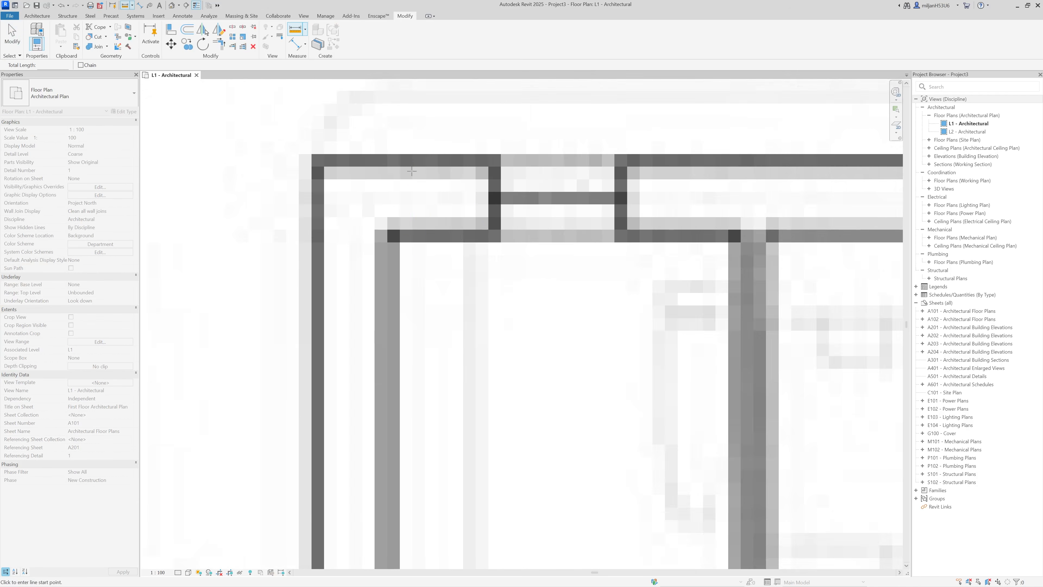
# Step: Duplicate the Generic - 250mm wall type as Generic - 500mm with a structure thickness of 500 mm
pyautogui.press('w')
pyautogui.press('a')
pyautogui.scroll(-5, 435, 205)
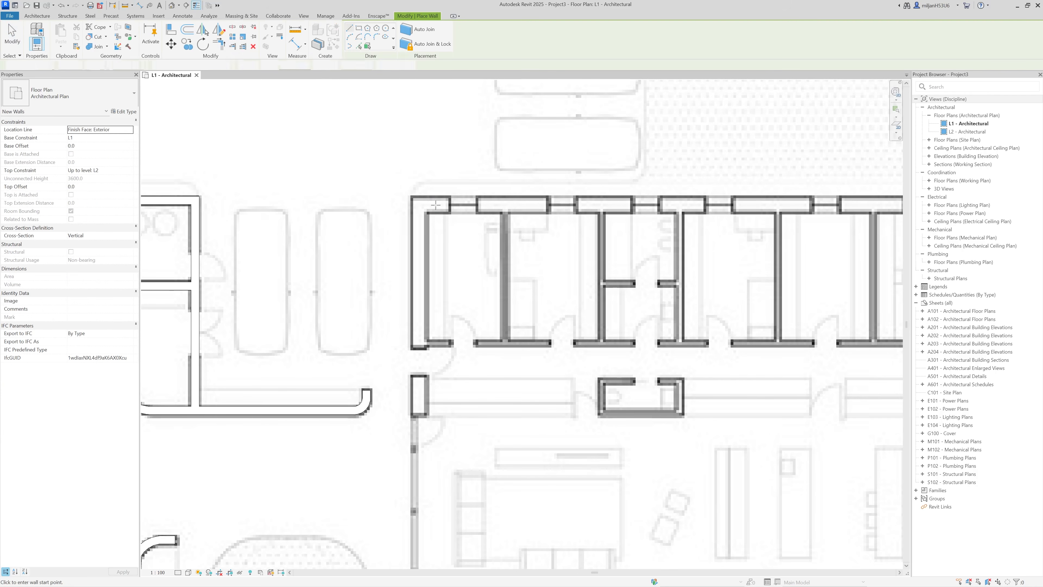
pyautogui.click(125, 111)
pyautogui.click(377, 114)
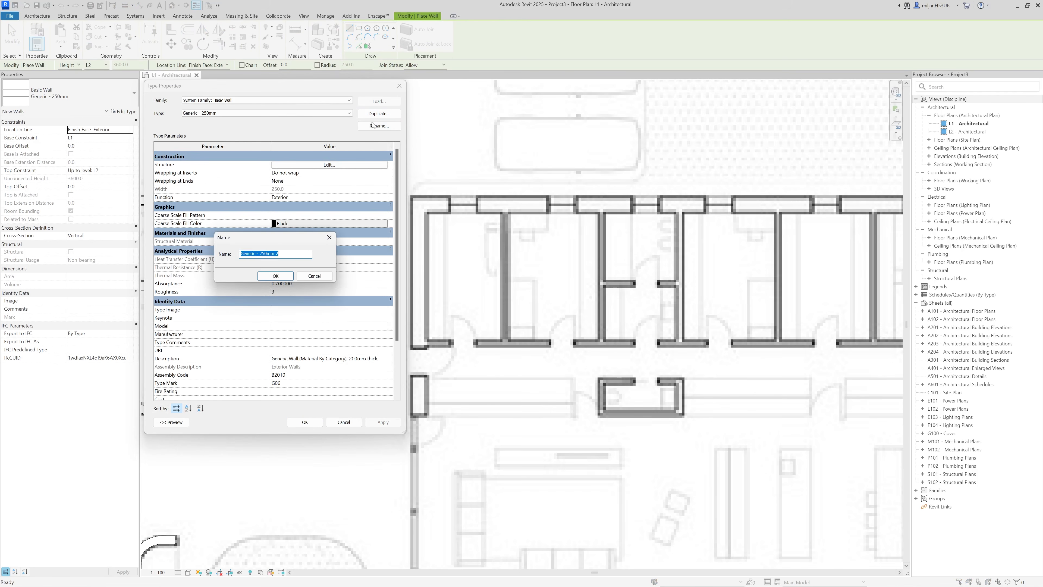
pyautogui.click(274, 278)
pyautogui.click(315, 166)
pyautogui.click(296, 403)
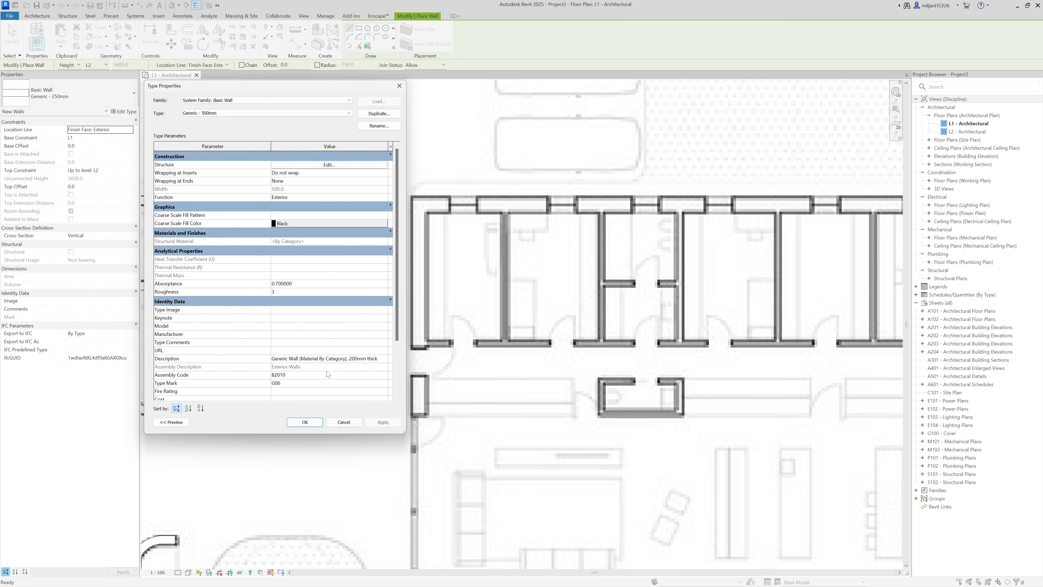
pyautogui.click(305, 421)
# Step: Draw a horizontal Generic - 500mm wall about 13225 mm long from the garage block's upper-right corner along the main block's top edge
pyautogui.moveTo(165, 99); pyautogui.dragTo(213, 95, button='middle')
pyautogui.click(247, 192)
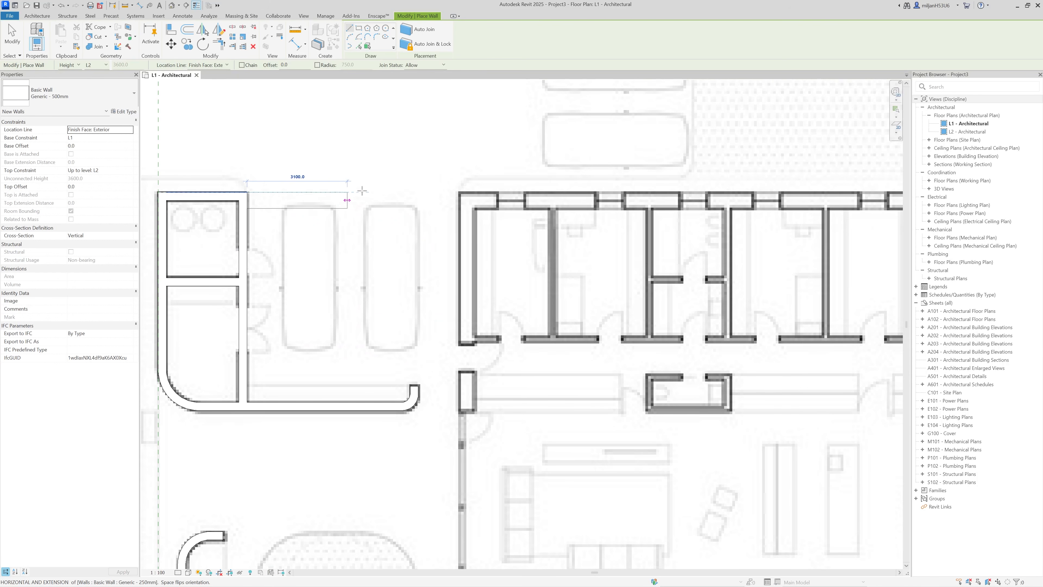
pyautogui.click(670, 192)
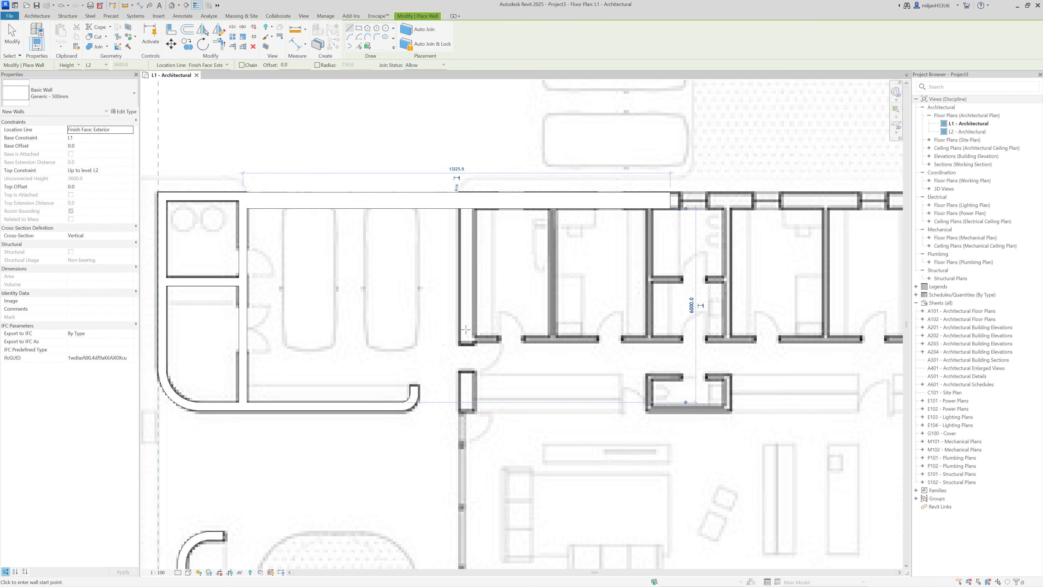
# Step: Draw a vertical Generic - 500mm wall about 3700 mm long along the main block's left exterior wall
pyautogui.click(459, 393)
pyautogui.click(459, 273)
pyautogui.moveTo(459, 273); pyautogui.dragTo(457, 270, button='middle')
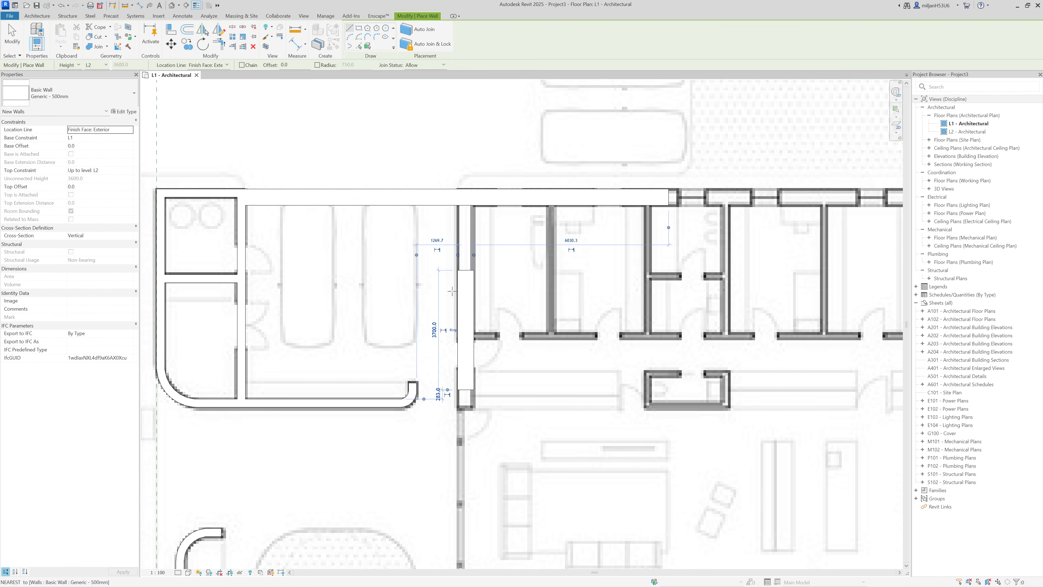
pyautogui.press('Escape')
pyautogui.press('Escape')
pyautogui.click(456, 385)
pyautogui.click(459, 374)
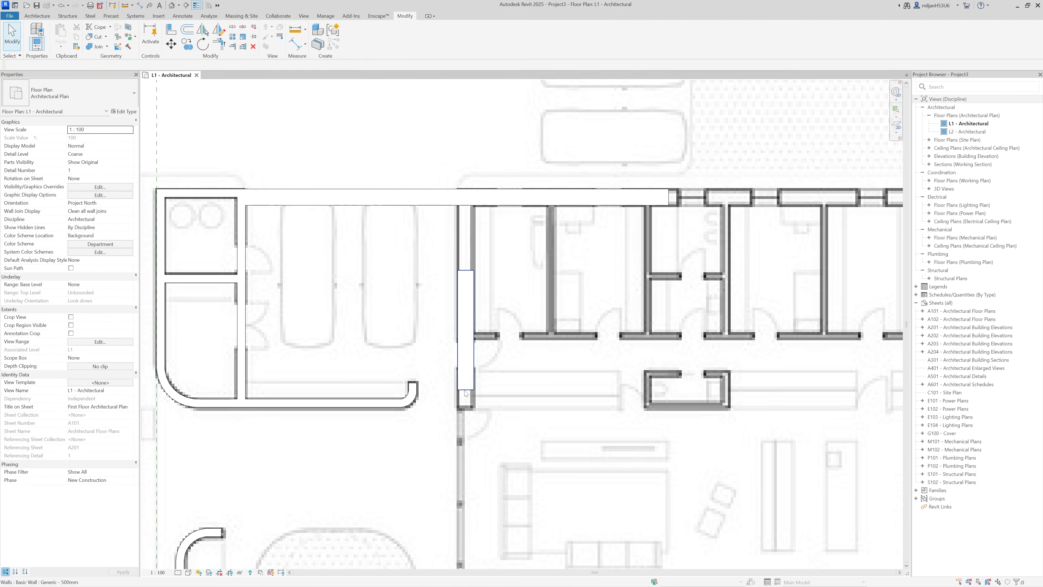
# Step: Trim the top and left 500 mm walls to each other to form the main block's upper-left corner
pyautogui.scroll(2, 456, 427)
pyautogui.moveTo(434, 321); pyautogui.dragTo(432, 370, button='middle')
pyautogui.scroll(1, 432, 370)
pyautogui.press('t')
pyautogui.press('r')
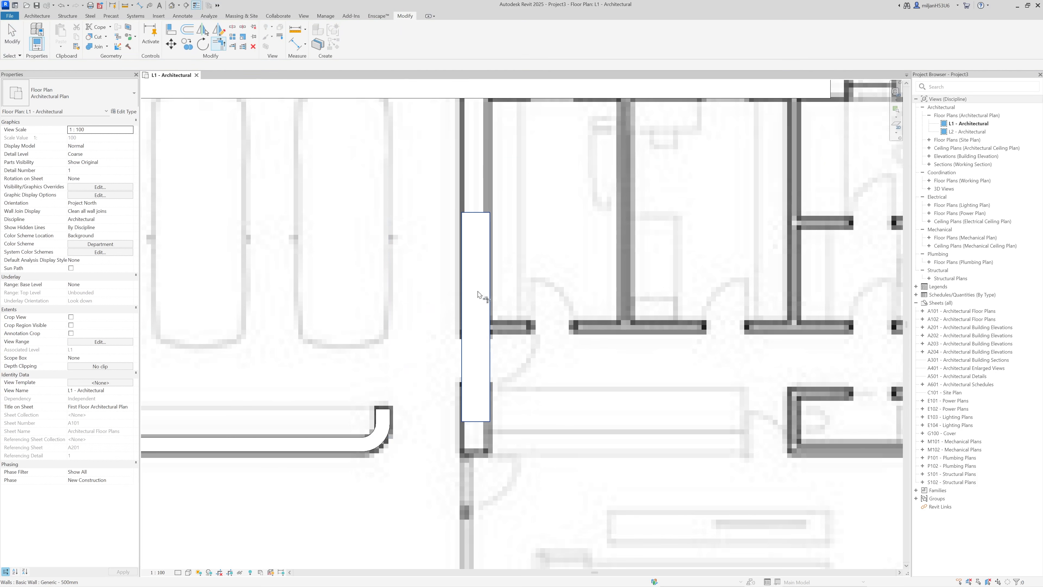
pyautogui.scroll(-2, 489, 296)
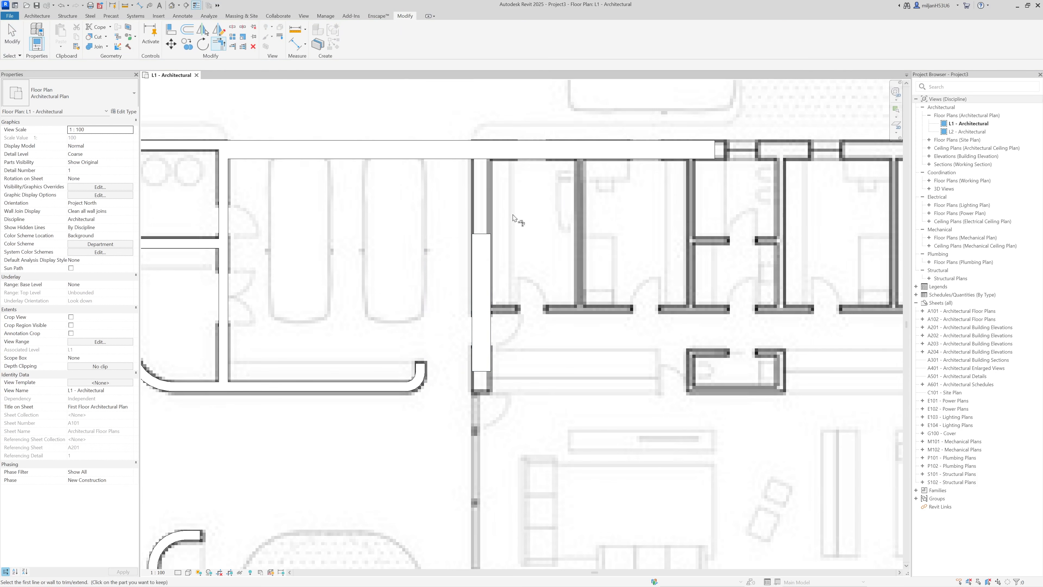
pyautogui.click(518, 158)
pyautogui.click(489, 253)
pyautogui.scroll(1, 473, 316)
pyautogui.press('Escape')
# Step: Set the left 500 mm wall's distance from the garage wall's hooked end to 1250 mm
pyautogui.click(472, 337)
pyautogui.scroll(2, 454, 390)
pyautogui.scroll(-2, 443, 262)
pyautogui.moveTo(425, 86); pyautogui.dragTo(418, 190, button='middle')
pyautogui.click(434, 176)
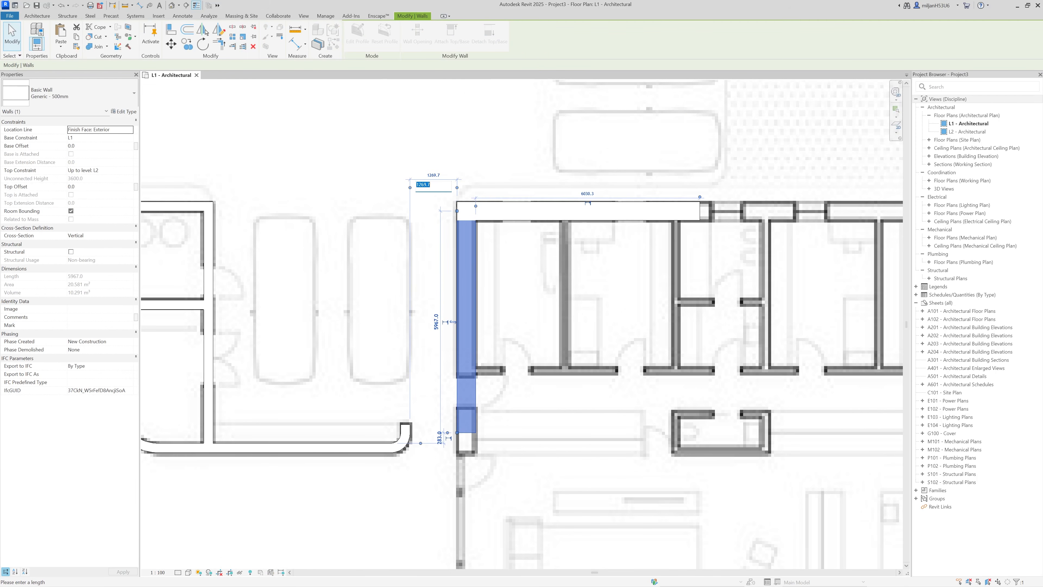
pyautogui.press('Return')
pyautogui.scroll(3, 456, 452)
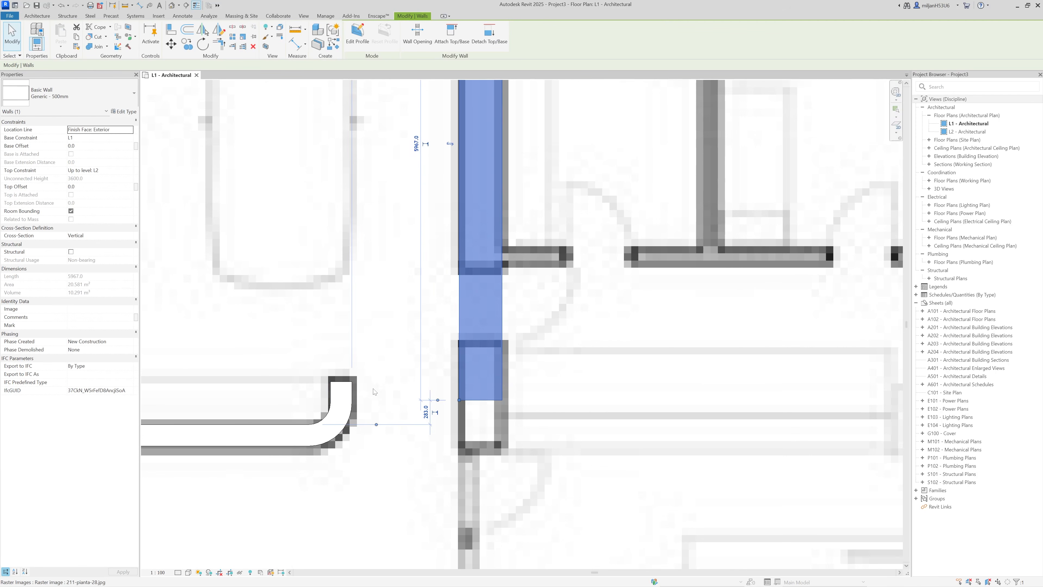
pyautogui.scroll(-3, 356, 399)
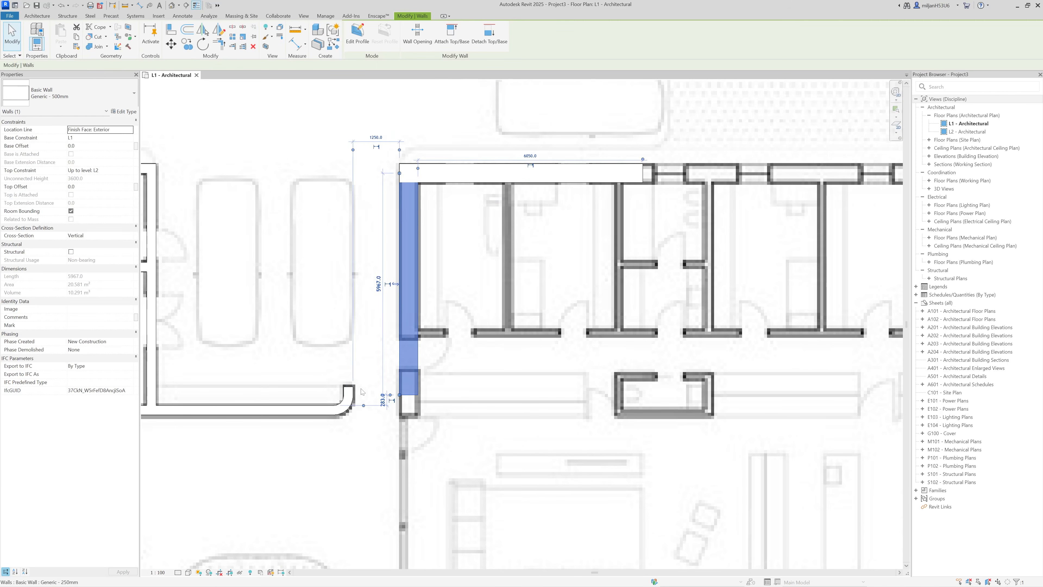
# Step: Place a matching vertical 500 mm wall 3700 mm long on the bedroom's exterior side at the main block's right end
pyautogui.click(213, 257)
pyautogui.scroll(-2, 209, 253)
pyautogui.click(422, 208)
pyautogui.scroll(3, 780, 267)
pyautogui.click(688, 234)
pyautogui.scroll(-4, 550, 187)
pyautogui.scroll(2, 545, 151)
# Step: Adjust the distance between the main block's left and right exterior walls
pyautogui.click(506, 138)
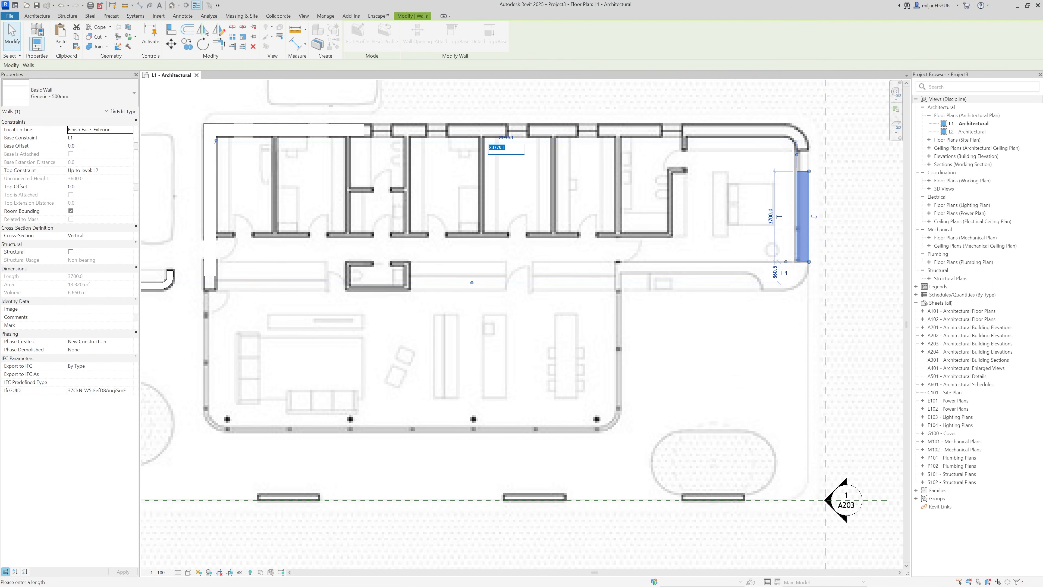
pyautogui.write('23')
pyautogui.press('Escape')
pyautogui.press('Escape')
# Step: Join the top and right exterior walls of the main block with a fillet arc wall of 1000 mm radius
pyautogui.press('w')
pyautogui.press('a')
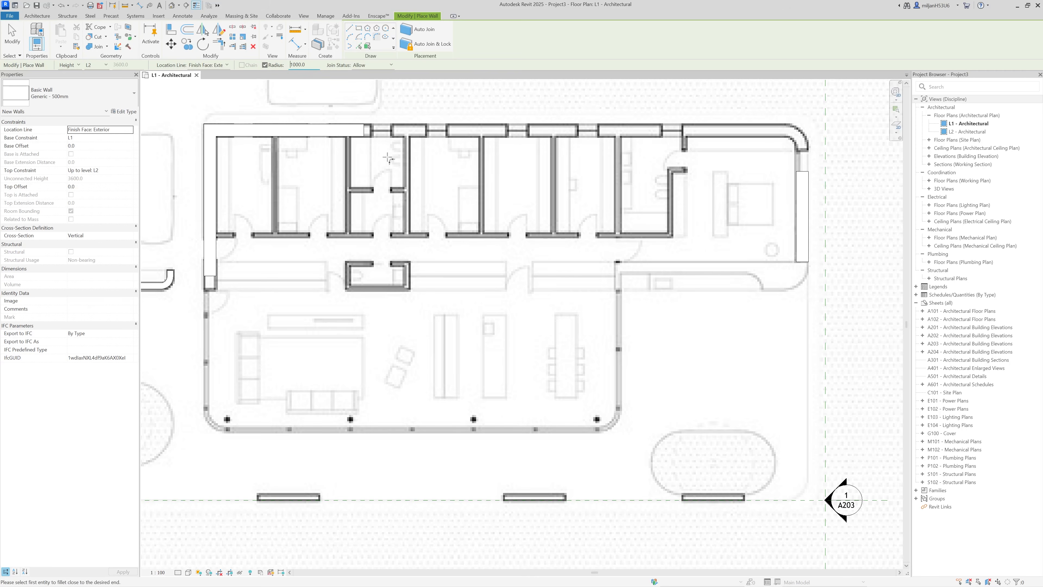
pyautogui.click(800, 200)
pyautogui.moveTo(618, 245); pyautogui.dragTo(627, 214, button='middle')
pyautogui.press('Escape')
# Step: Draw a horizontal Generic - 500mm wall segment along the lower side of the right-end bedroom
pyautogui.click(632, 100)
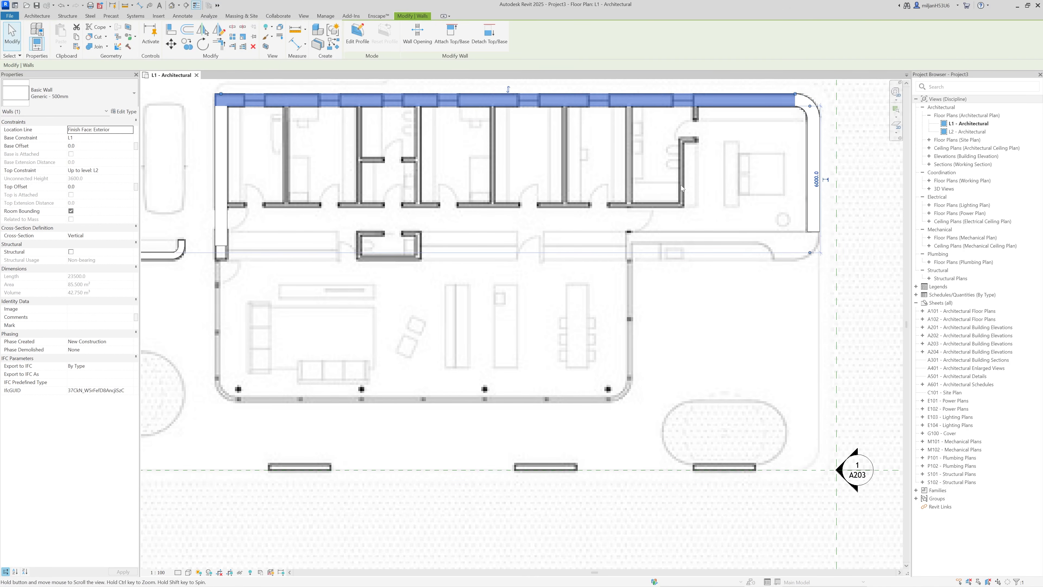
pyautogui.press('c')
pyautogui.press('s')
pyautogui.scroll(3, 694, 254)
pyautogui.click(623, 198)
pyautogui.click(803, 198)
pyautogui.scroll(-1, 803, 198)
pyautogui.moveTo(803, 198); pyautogui.dragTo(502, 311, button='middle')
pyautogui.press('Escape')
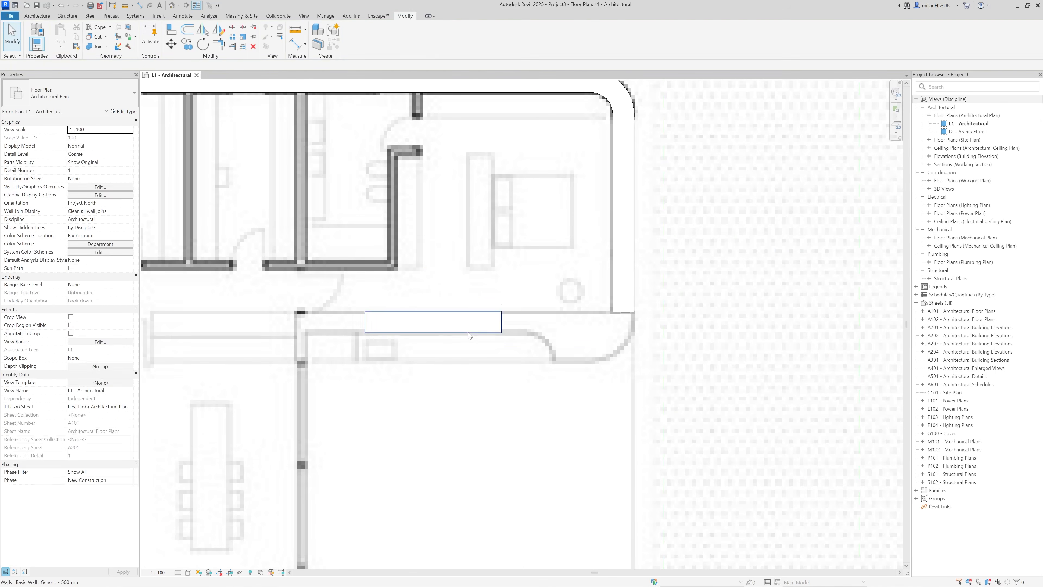
# Step: Set the bedroom's lower wall 5100 mm from the main block's top exterior wall
pyautogui.click(470, 332)
pyautogui.click(522, 201)
pyautogui.write('5100')
pyautogui.press('Return')
pyautogui.scroll(-3, 370, 320)
pyautogui.moveTo(337, 349); pyautogui.dragTo(460, 283, button='middle')
pyautogui.press('c')
pyautogui.press('s')
pyautogui.scroll(5, 440, 277)
pyautogui.click(368, 268)
pyautogui.press('Escape')
pyautogui.press('Escape')
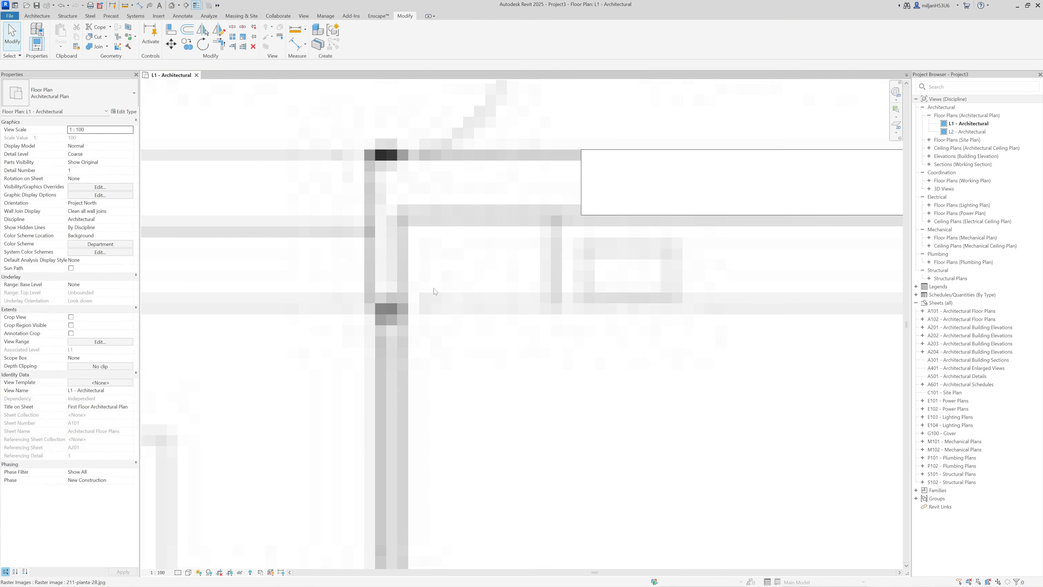
# Step: Extend the main block's left exterior wall down to the line of the garage block's lower wall
pyautogui.scroll(-6, 434, 289)
pyautogui.scroll(-3, 427, 287)
pyautogui.scroll(3, 288, 289)
pyautogui.moveTo(289, 292); pyautogui.dragTo(315, 292, button='middle')
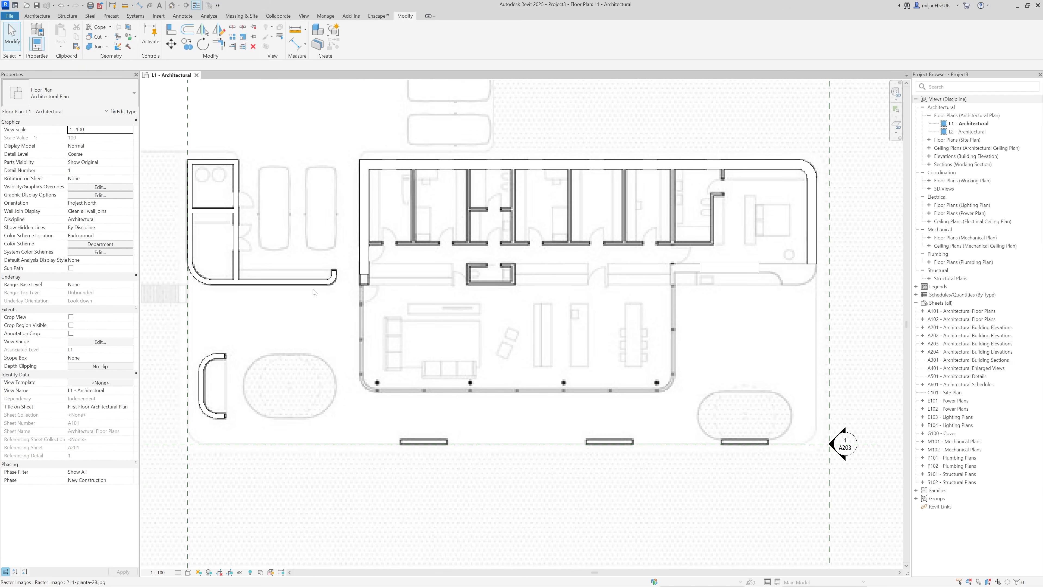
pyautogui.scroll(5, 309, 289)
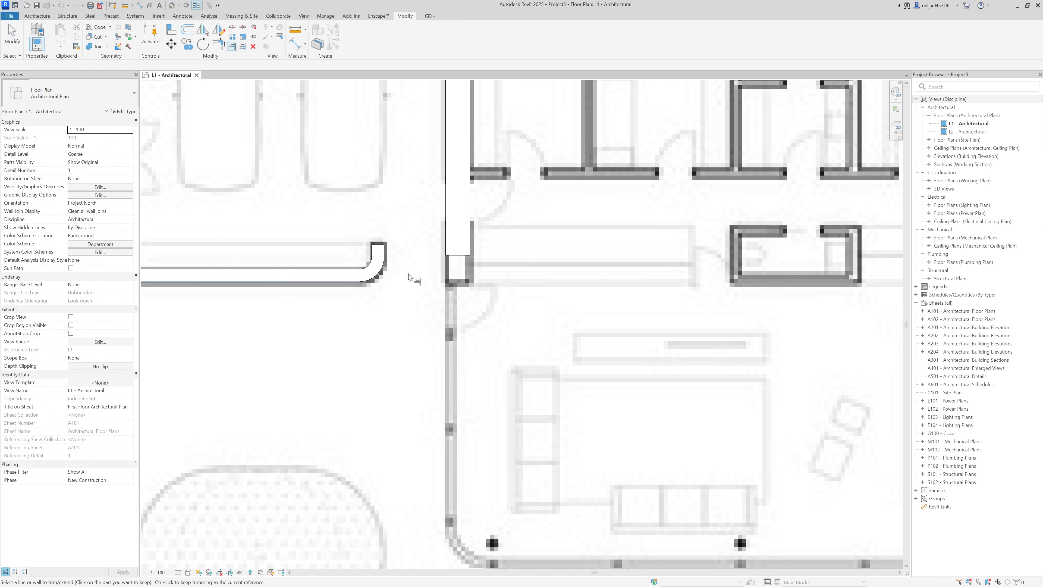
pyautogui.press('Escape')
# Step: Draw a short vertical Generic - 250mm wall at the living area's upper-right corner, above the glazing
pyautogui.click(321, 281)
pyautogui.press('c')
pyautogui.press('s')
pyautogui.scroll(-4, 329, 277)
pyautogui.scroll(5, 817, 265)
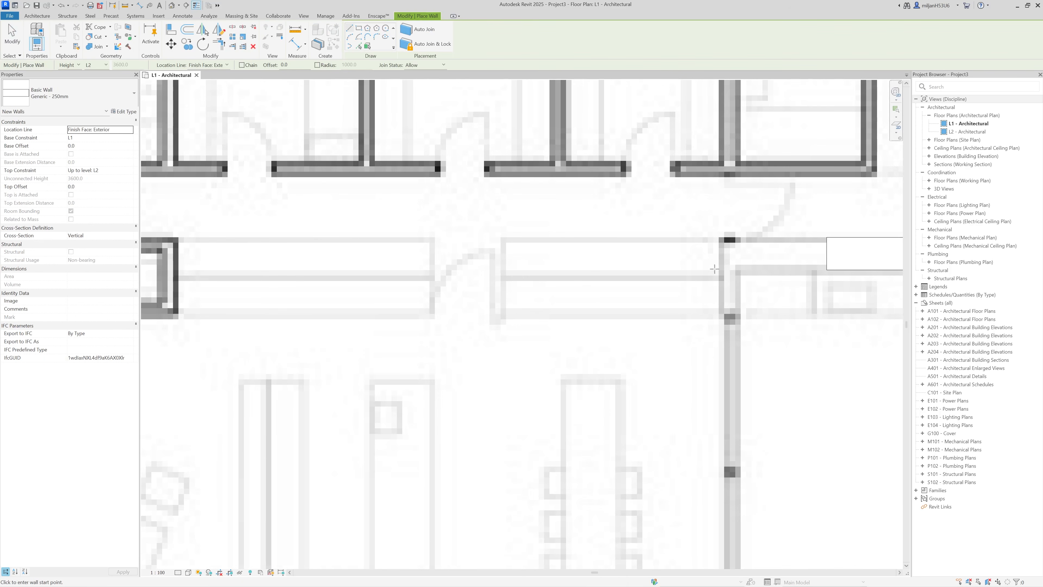
pyautogui.press('Escape')
pyautogui.press('Escape')
pyautogui.scroll(-6, 736, 272)
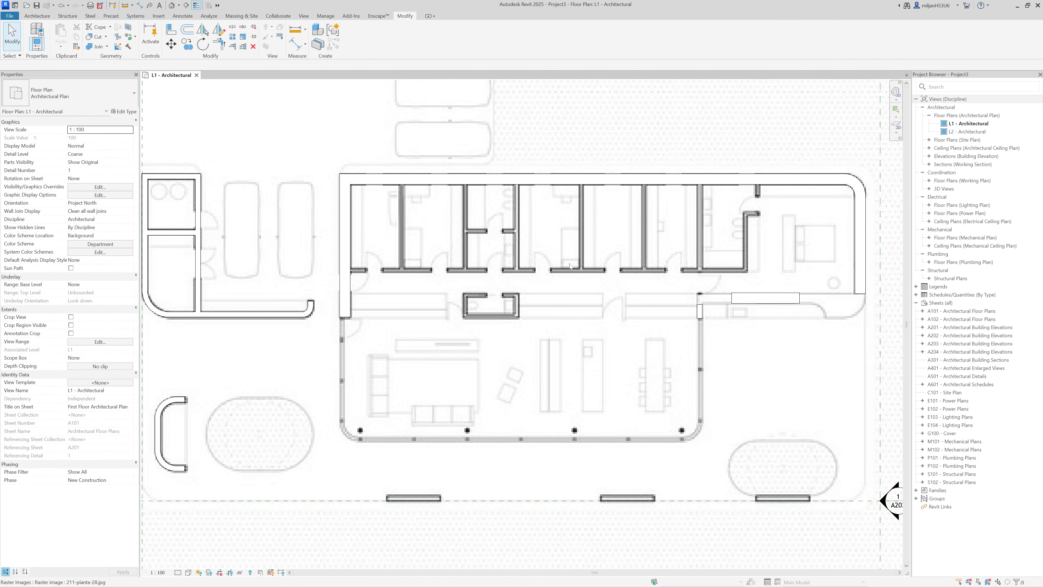
pyautogui.click(233, 46)
pyautogui.click(265, 319)
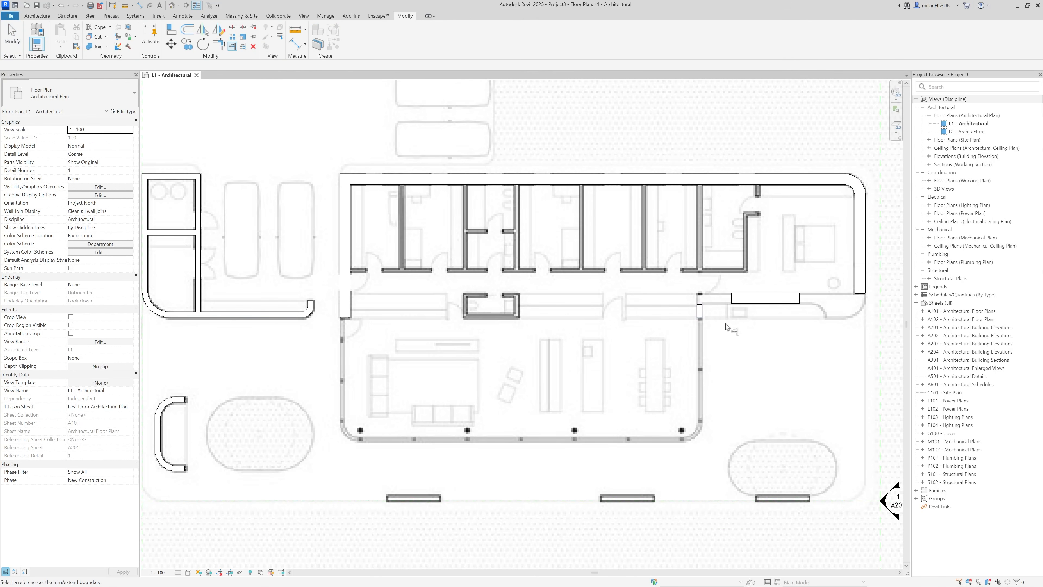
pyautogui.moveTo(725, 327); pyautogui.dragTo(678, 326, button='middle')
pyautogui.press('Escape')
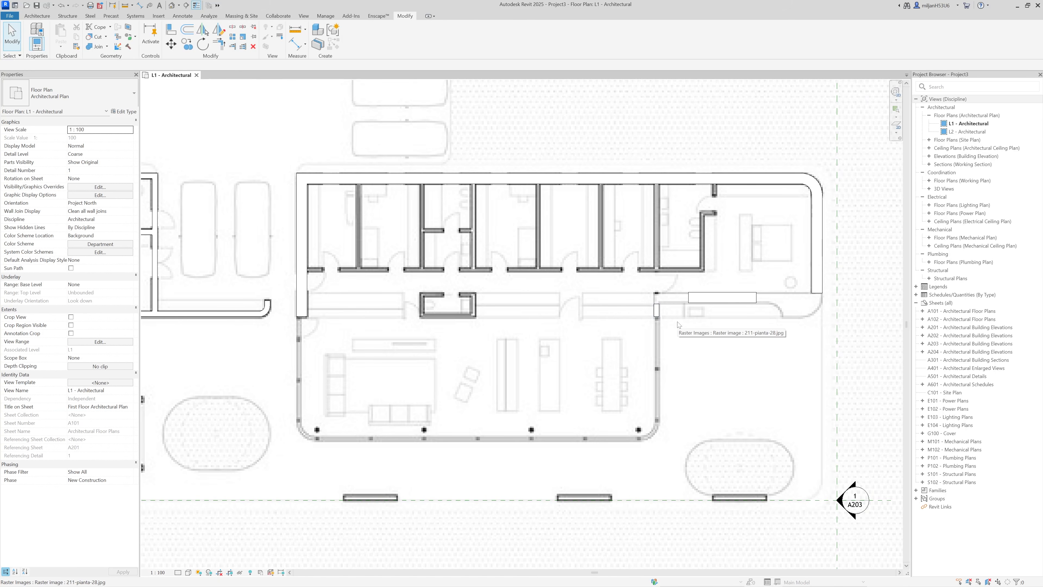
# Step: Draw a horizontal detail guide line in line with the garage block's lower wall, past the short wall at the living area's corner
pyautogui.press('d')
pyautogui.press('l')
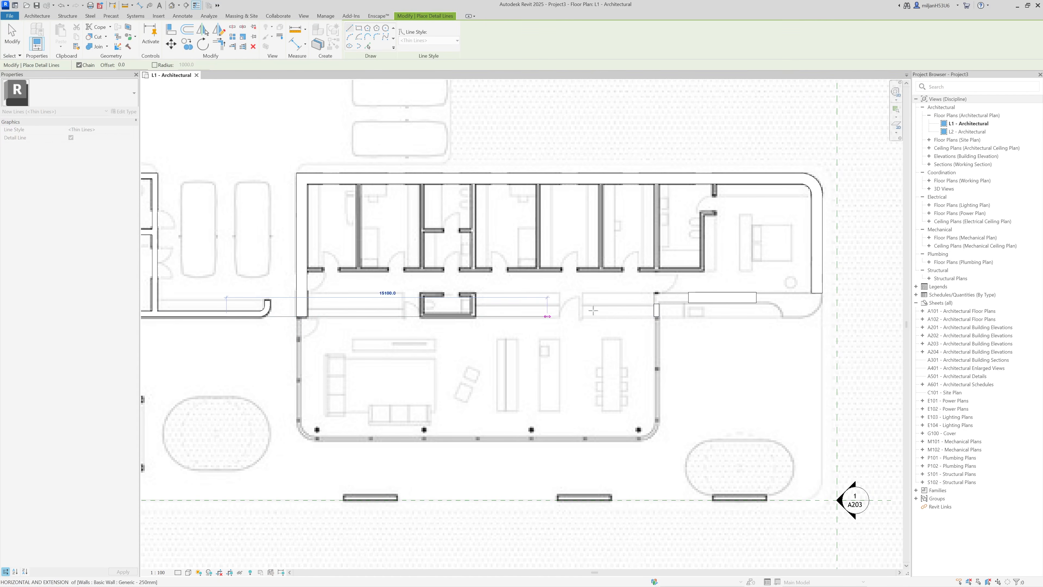
pyautogui.scroll(6, 242, 321)
pyautogui.scroll(-4, 253, 324)
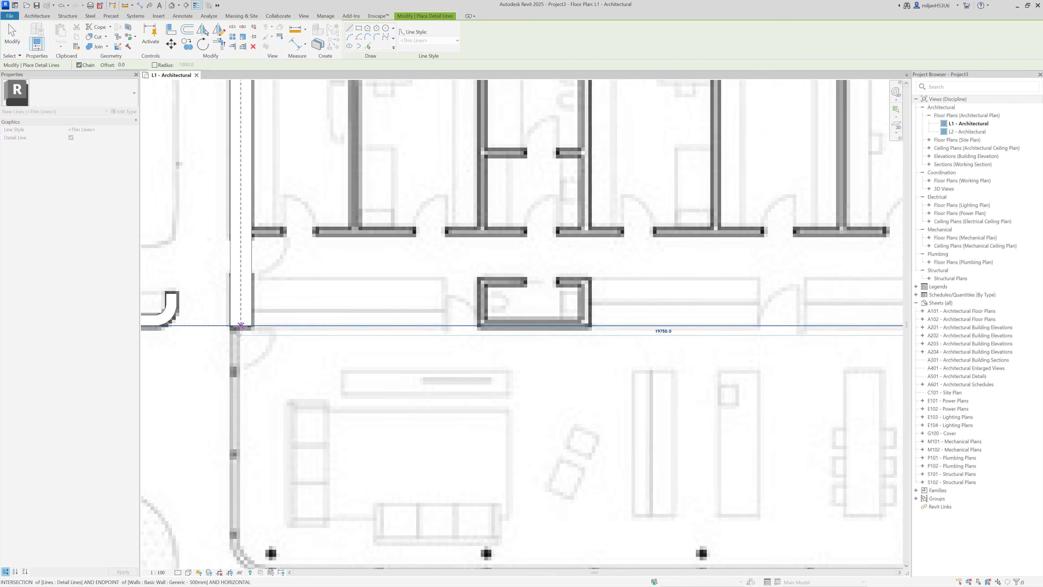
pyautogui.moveTo(783, 333); pyautogui.dragTo(470, 338, button='middle')
pyautogui.scroll(-1, 470, 338)
pyautogui.press('Escape')
pyautogui.press('Escape')
pyautogui.click(554, 332)
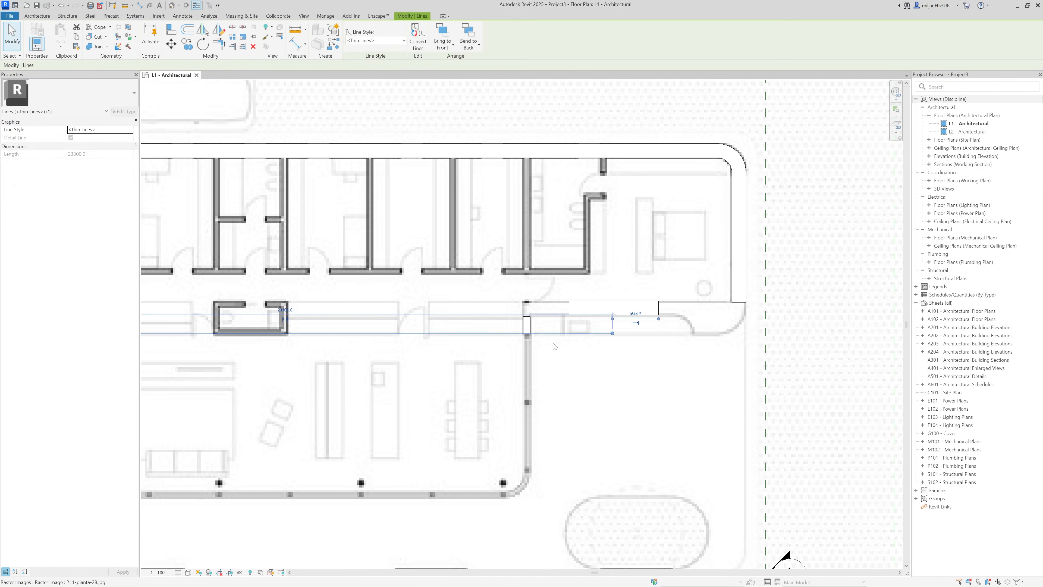
# Step: Delete the detail guide line and set the short wall at the living area's corner 7200 mm from the main block's right exterior wall
pyautogui.press('Delete')
pyautogui.scroll(3, 552, 338)
pyautogui.click(508, 306)
pyautogui.scroll(-1, 485, 295)
pyautogui.moveTo(553, 327); pyautogui.dragTo(801, 247)
pyautogui.click(638, 326)
pyautogui.write('7200')
pyautogui.press('Return')
pyautogui.press('Escape')
# Step: Trim the short wall and the bedroom's lower wall into a corner
pyautogui.scroll(-2, 517, 337)
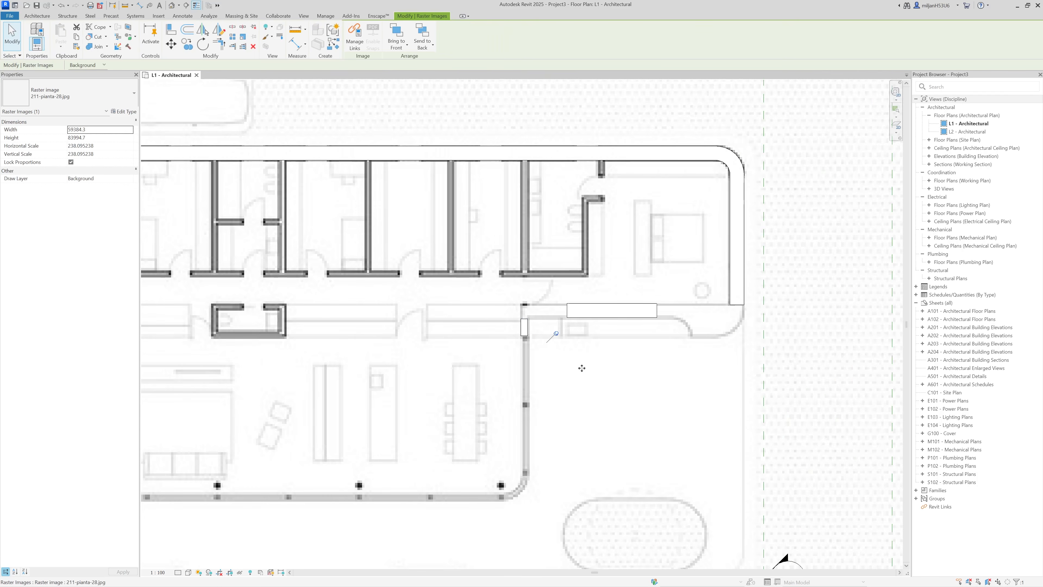
pyautogui.scroll(2, 517, 337)
pyautogui.scroll(3, 579, 311)
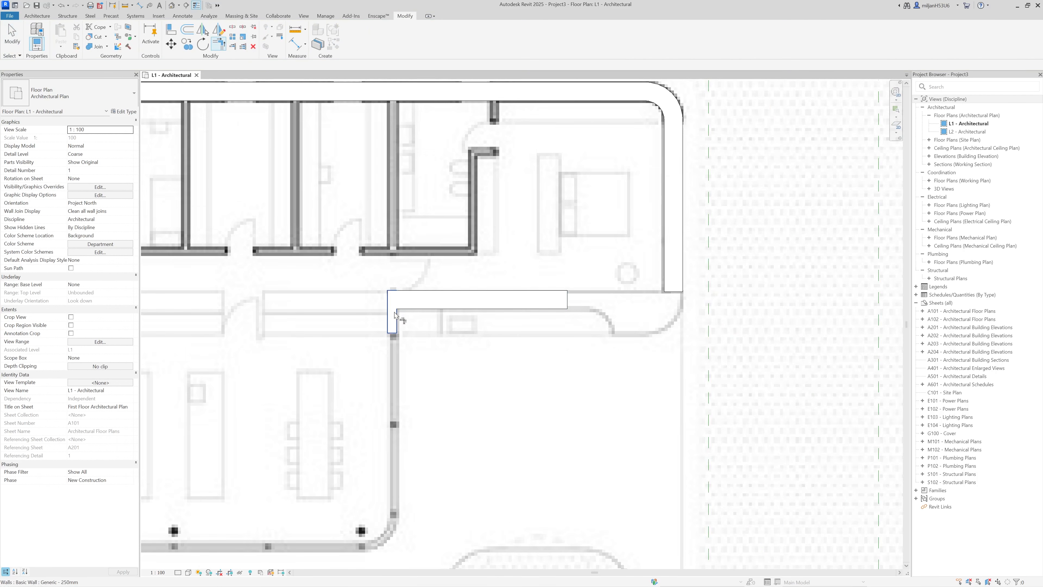
# Step: Draw a 5500 mm horizontal detail guide line from above the short wall's outer face, followed by a vertical line down past the bedroom's lower wall
pyautogui.press('d')
pyautogui.press('l')
pyautogui.click(511, 282)
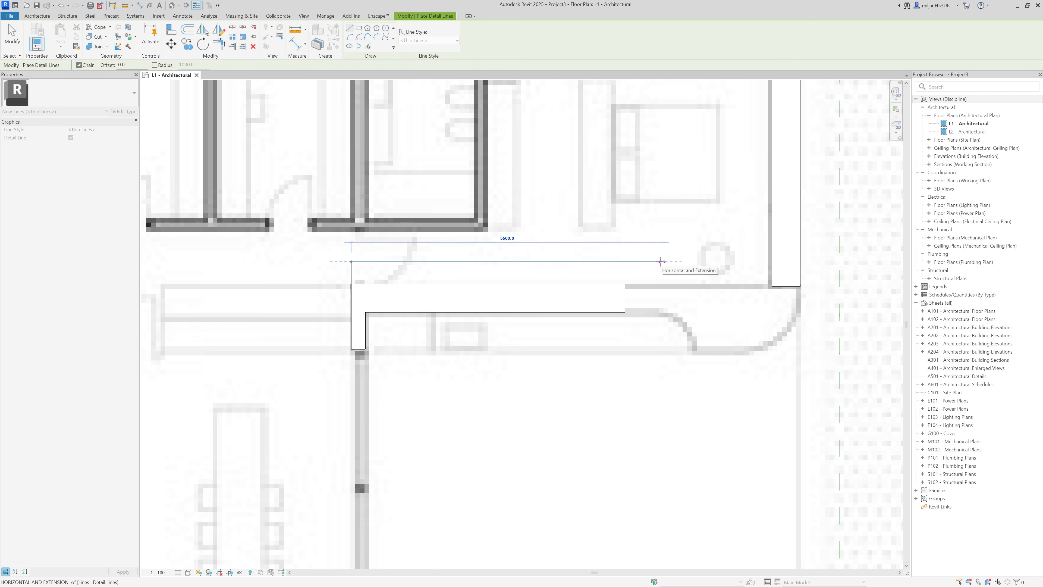
pyautogui.write('5500')
pyautogui.press('Return')
pyautogui.click(663, 385)
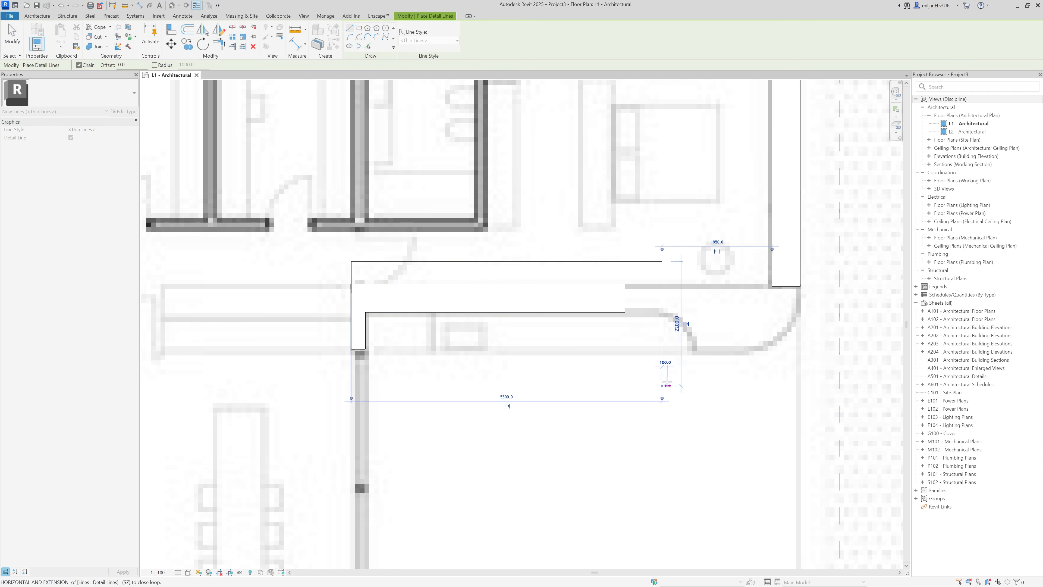
# Step: Extend the bedroom's lower wall to the vertical guide line
pyautogui.click(232, 46)
pyautogui.click(663, 286)
pyautogui.click(624, 305)
# Step: Delete the detail guide lines around the bedroom's lower wall
pyautogui.click(16, 37)
pyautogui.click(370, 262)
pyautogui.press('Delete')
pyautogui.click(353, 272)
pyautogui.press('Escape')
pyautogui.click(352, 272)
pyautogui.press('Delete')
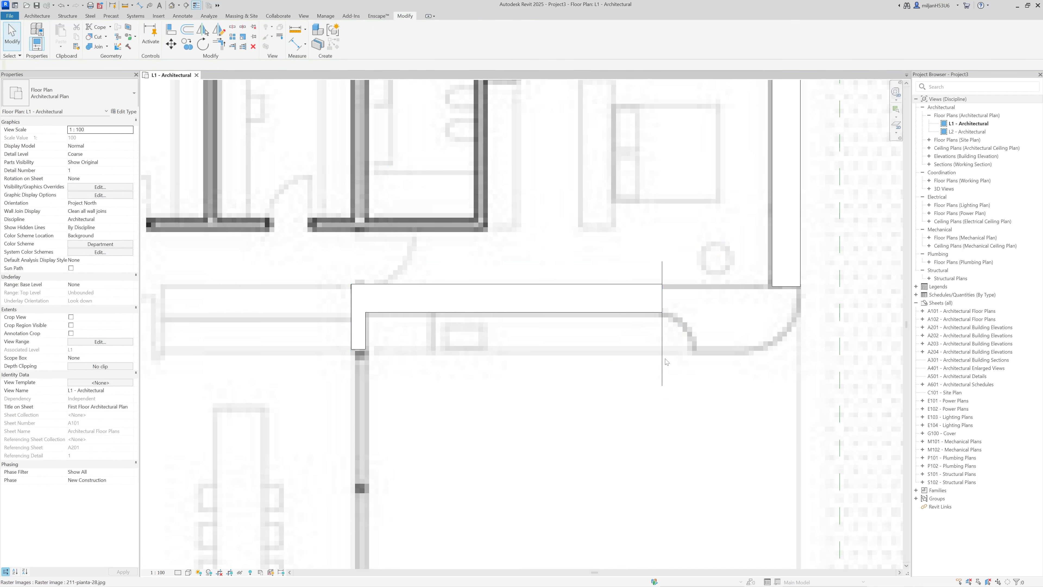
pyautogui.click(662, 331)
pyautogui.press('Delete')
# Step: Start a wall with the _Not Defined curtain wall type and duplicate that type as AIE_cw 01
pyautogui.scroll(-4, 665, 332)
pyautogui.scroll(1, 388, 352)
pyautogui.moveTo(330, 394); pyautogui.dragTo(406, 304, button='middle')
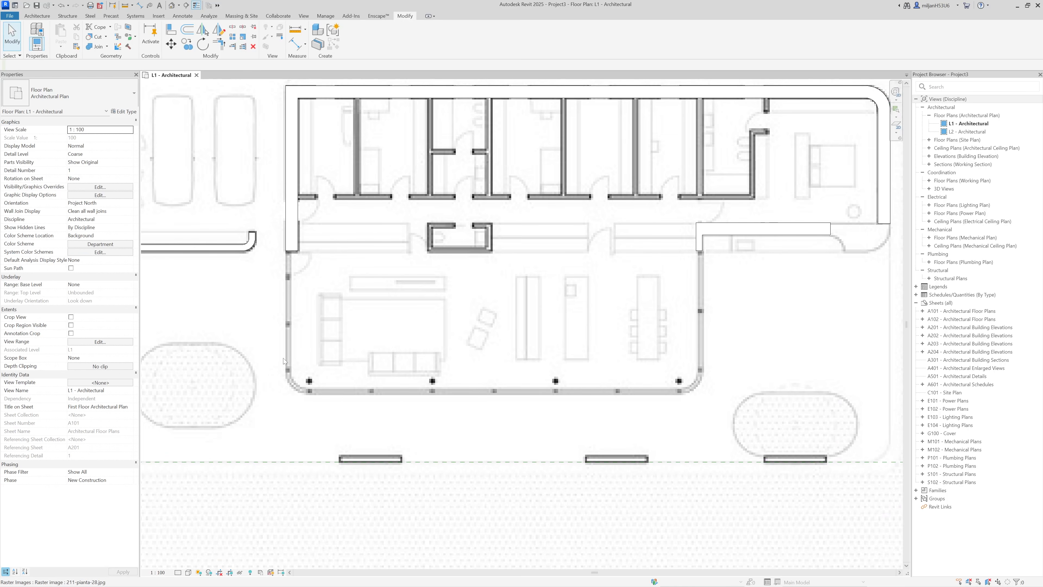
pyautogui.scroll(2, 274, 287)
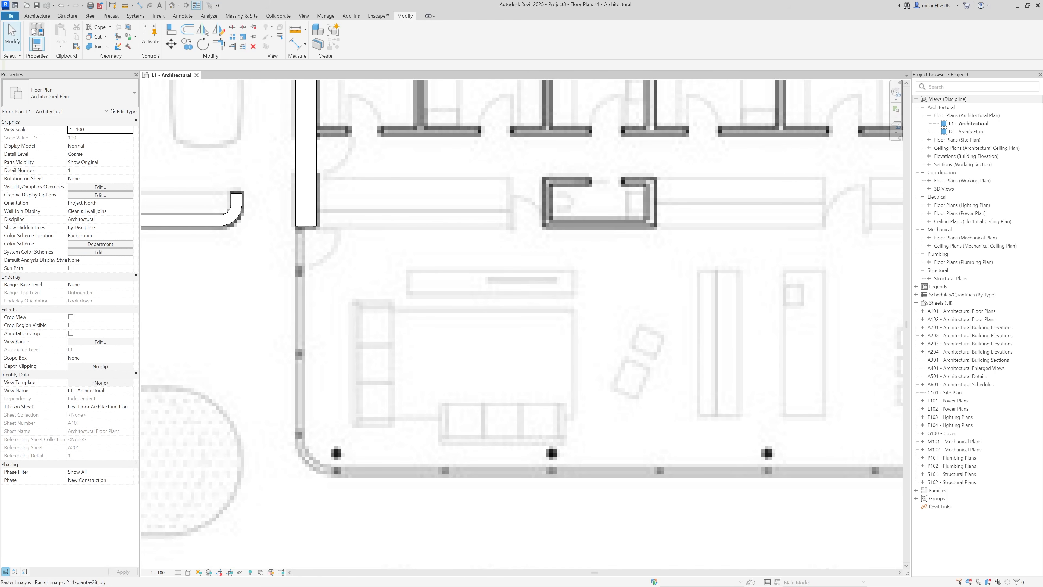
pyautogui.click(36, 16)
pyautogui.click(34, 48)
pyautogui.click(49, 60)
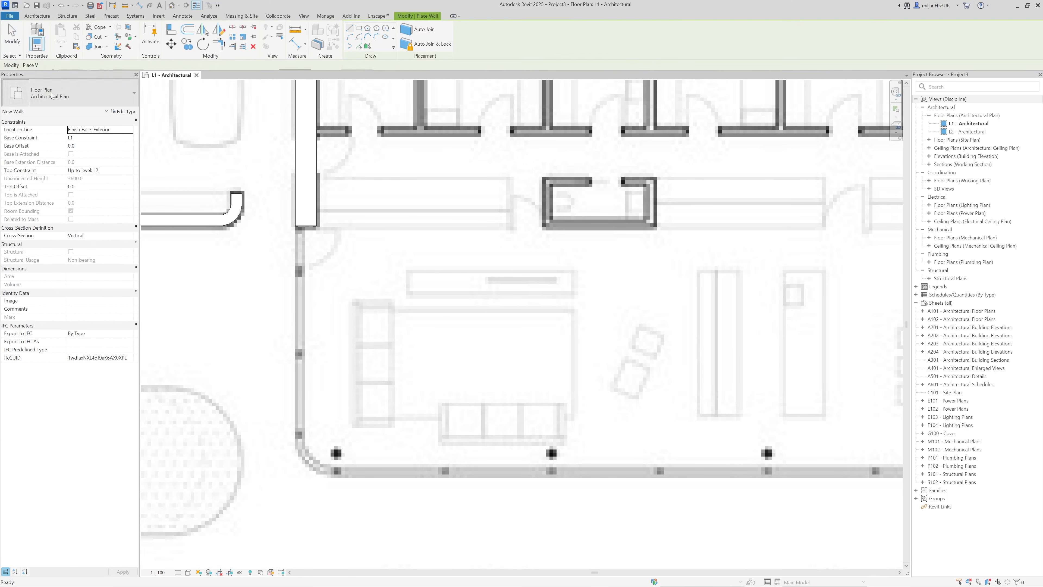
pyautogui.click(53, 97)
pyautogui.scroll(-10, 58, 288)
pyautogui.click(41, 400)
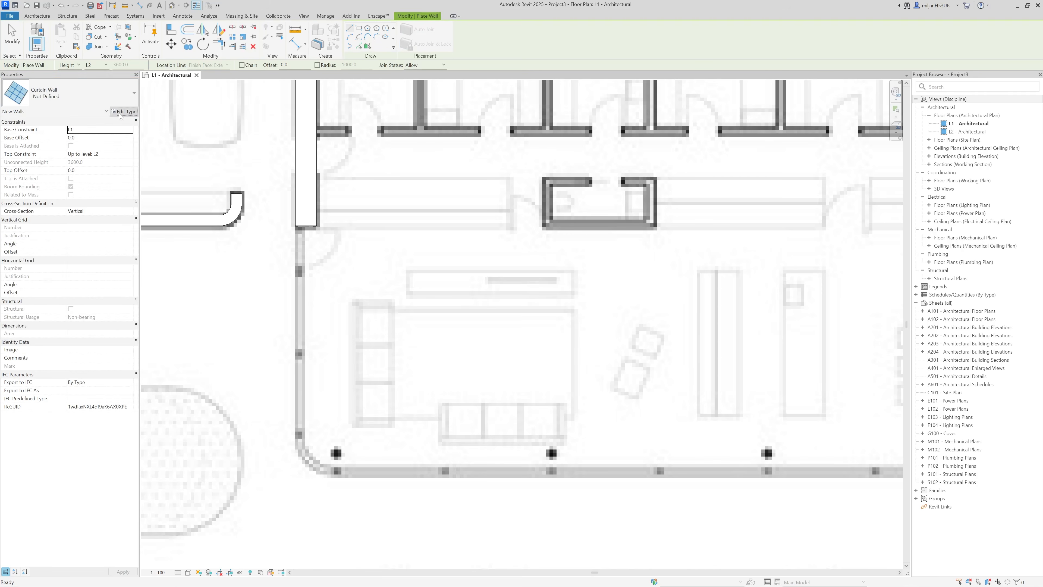
pyautogui.click(124, 112)
pyautogui.click(379, 113)
pyautogui.write('AIE_cw ')
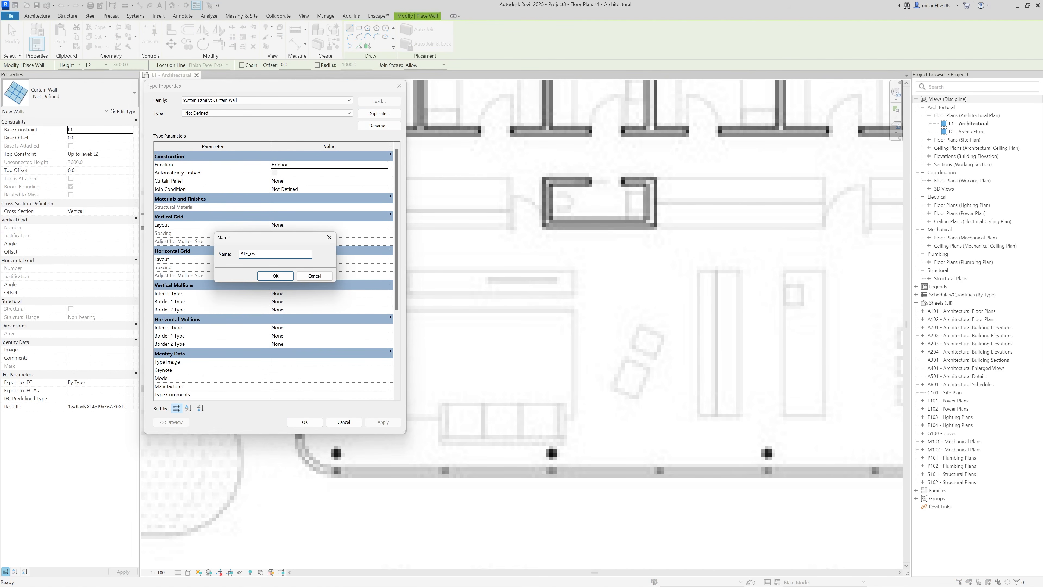
pyautogui.write('01')
pyautogui.press('Return')
# Step: Enable automatic embedding, Border and Vertical Grid Continuous joins, and a vertical grid at Maximum Spacing 2500 mm adjusted for mullion size
pyautogui.click(294, 189)
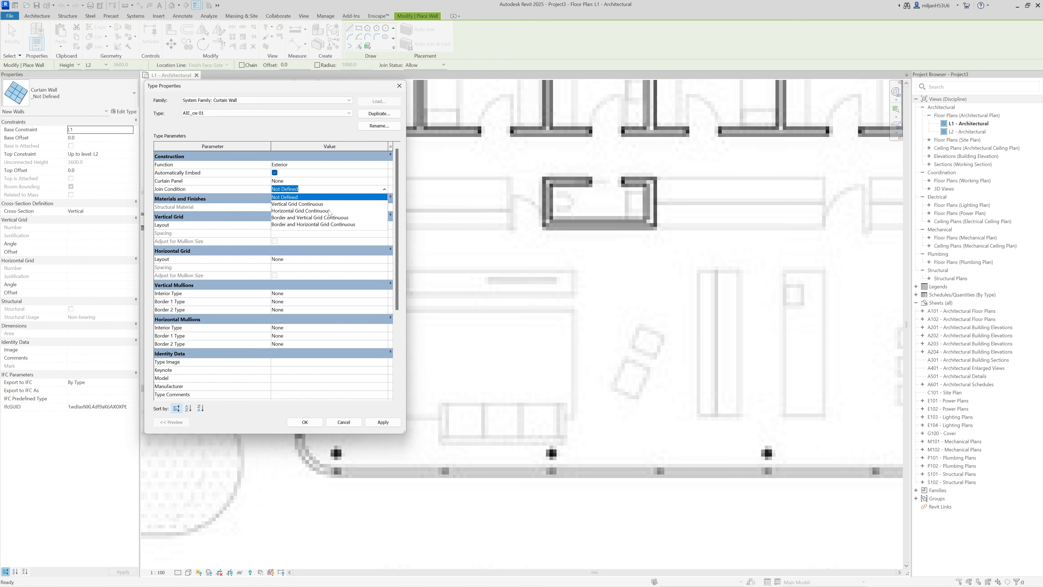
pyautogui.click(366, 217)
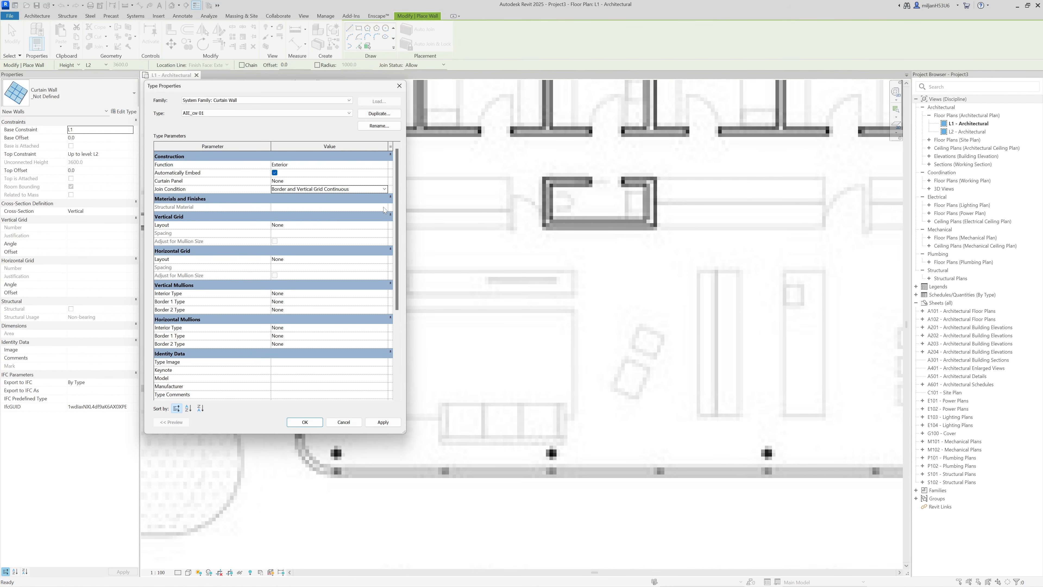
pyautogui.click(380, 226)
pyautogui.click(312, 254)
pyautogui.click(297, 234)
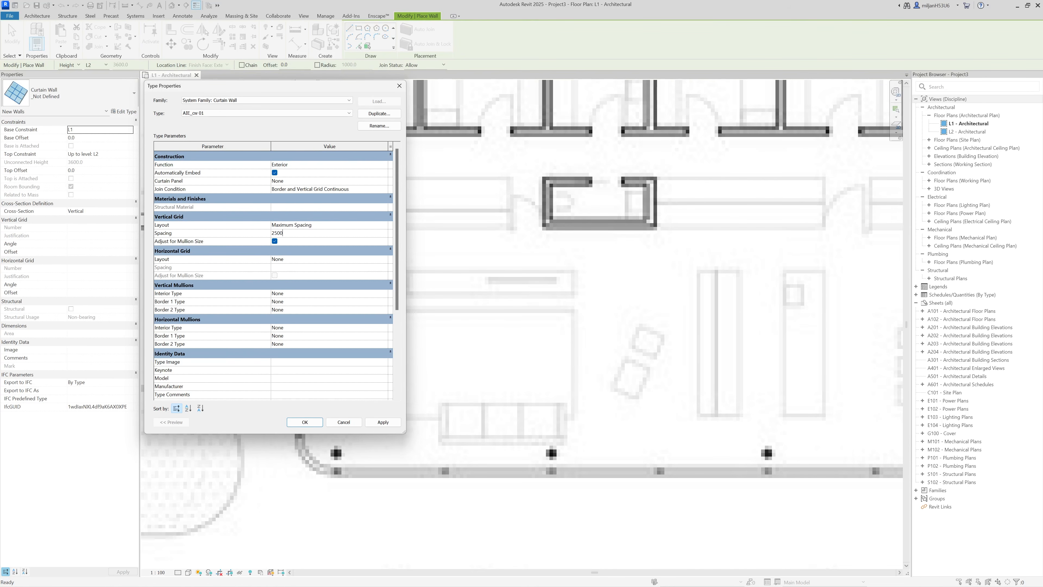
# Step: Assign the 65 x 125 mm rectangular mullion to the vertical interior, both vertical borders and both horizontal borders, and accept the type
pyautogui.click(384, 293)
pyautogui.click(357, 329)
pyautogui.click(385, 302)
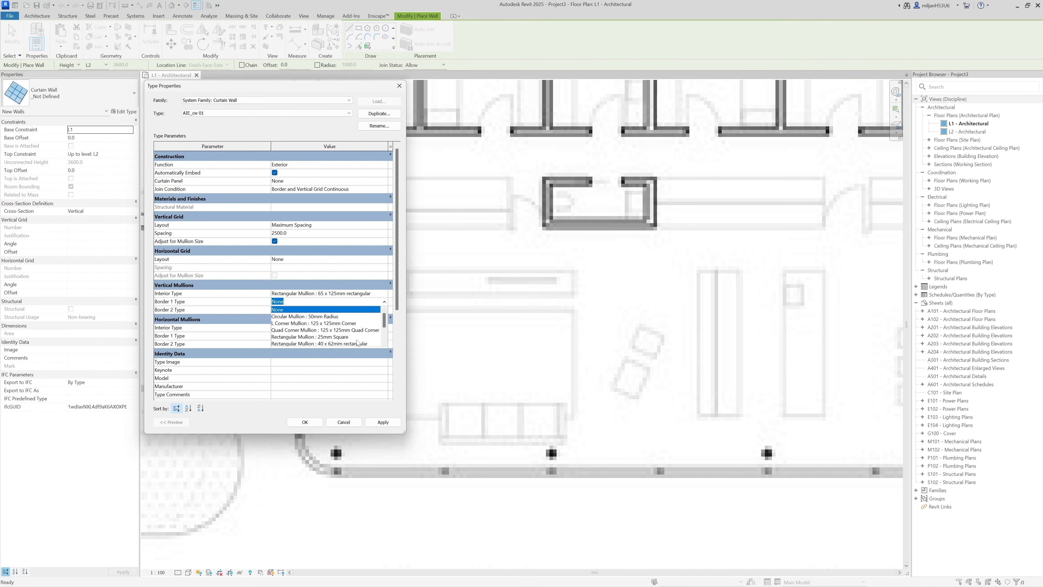
pyautogui.click(357, 337)
pyautogui.click(385, 310)
pyautogui.click(349, 345)
pyautogui.click(384, 336)
pyautogui.click(356, 371)
pyautogui.click(384, 344)
pyautogui.click(349, 379)
pyautogui.click(305, 422)
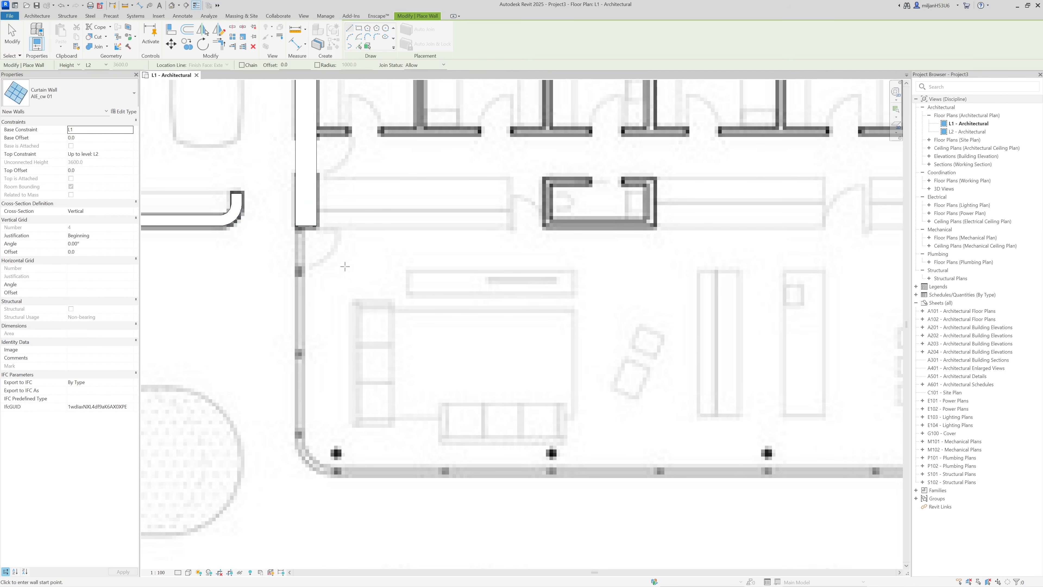
# Step: Draw a vertical AIE_cw 01 curtain wall about 3500 mm long inside the living area's left glazing
pyautogui.scroll(4, 353, 375)
pyautogui.press('Escape')
pyautogui.scroll(5, 349, 294)
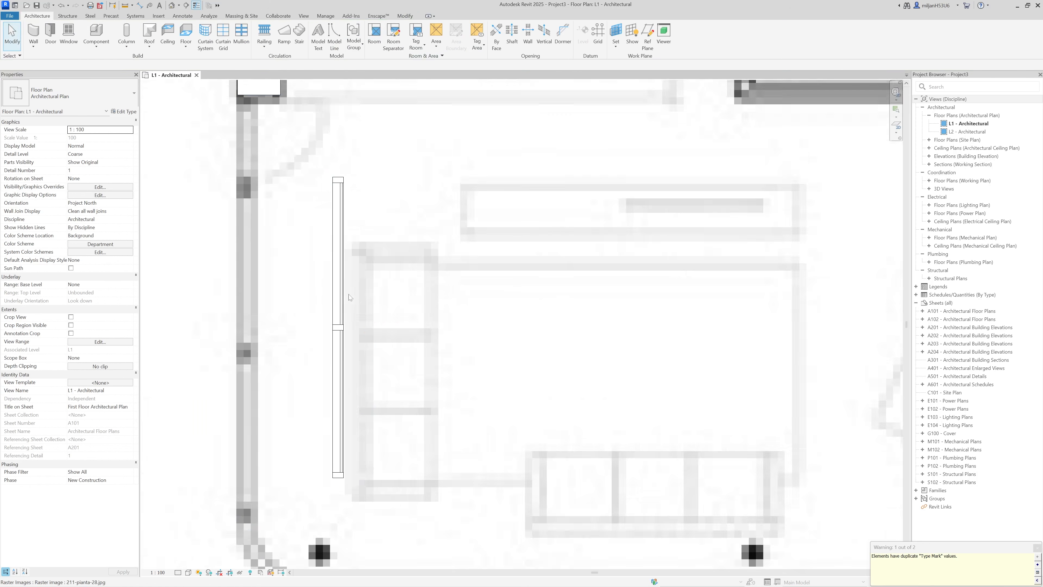
# Step: Set the Glazed system panel type's offset to 0
pyautogui.click(336, 302)
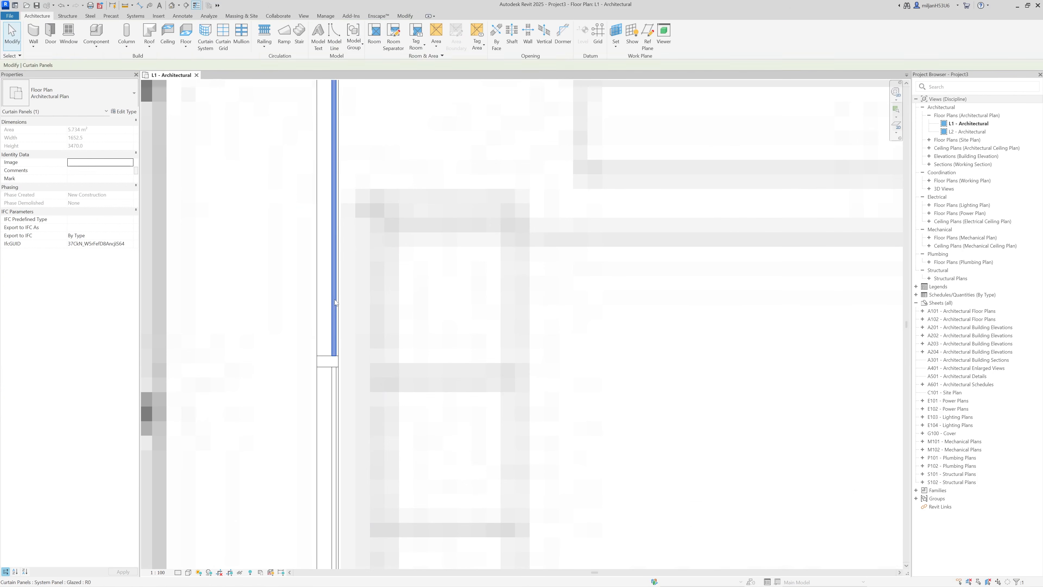
pyautogui.moveTo(336, 302); pyautogui.dragTo(359, 375, button='middle')
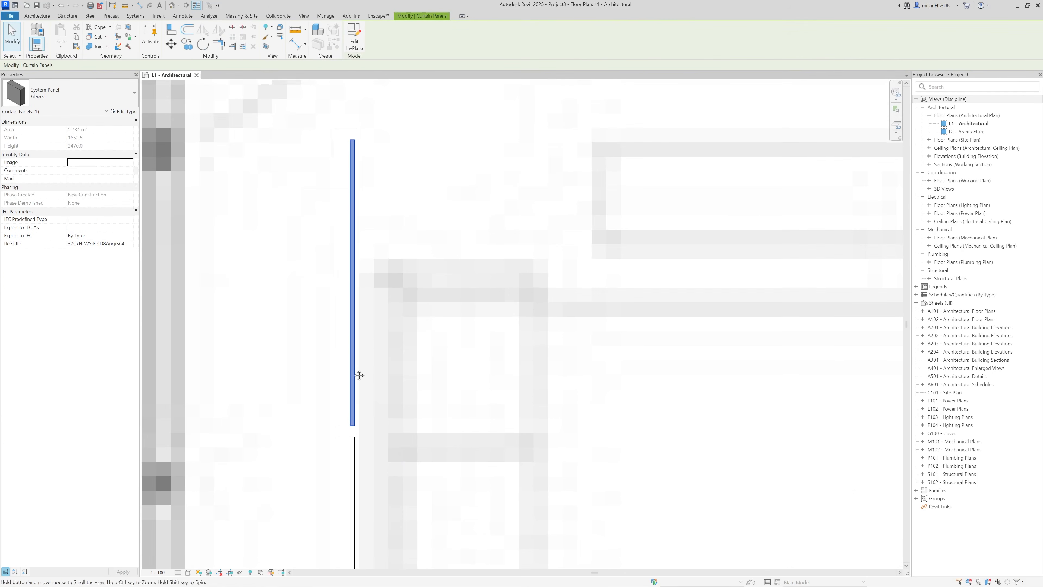
pyautogui.click(124, 112)
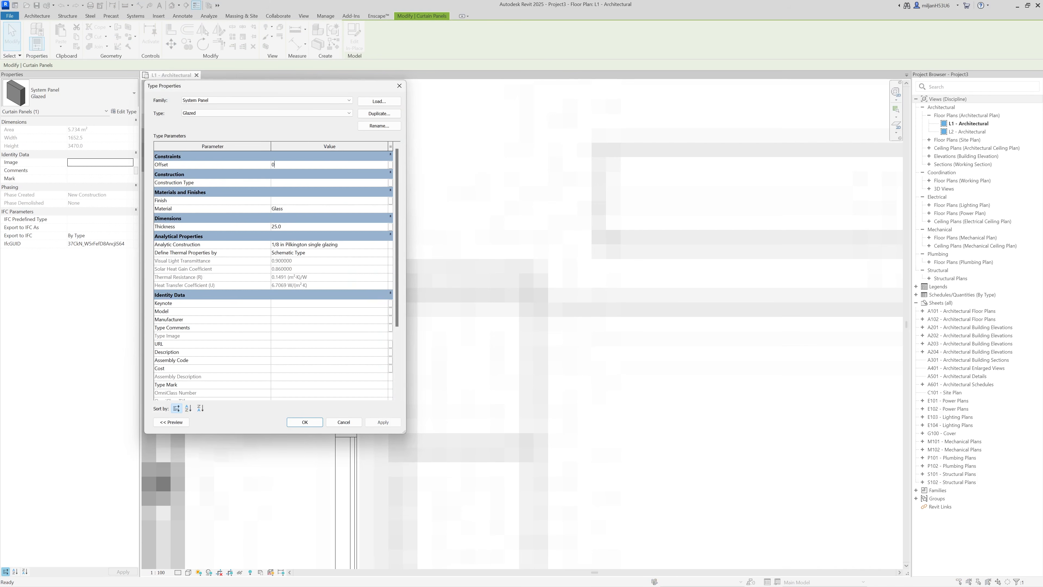
pyautogui.click(305, 422)
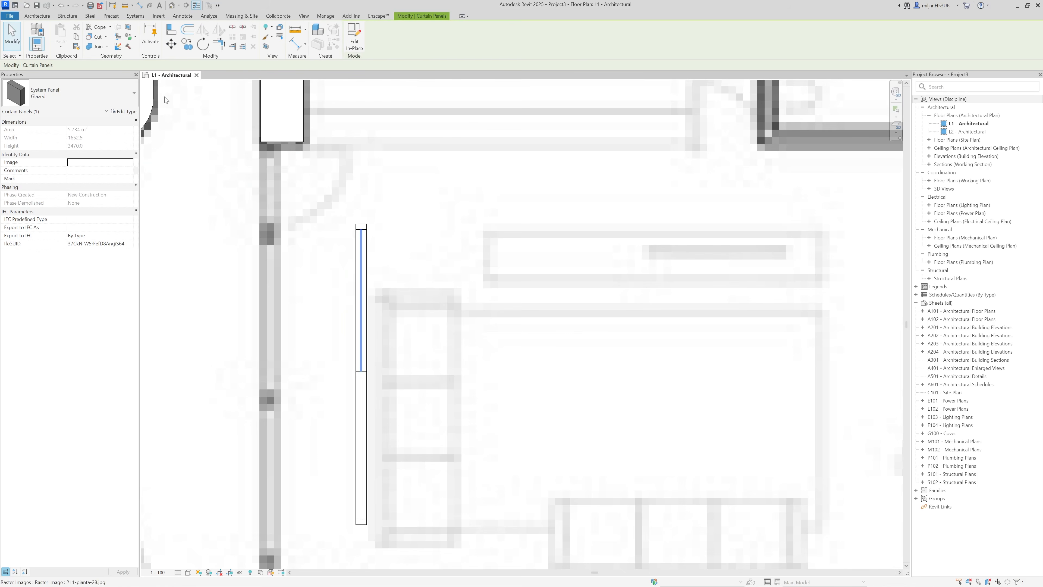
# Step: Open the default 3D view and hide all annotation categories in it
pyautogui.click(172, 6)
pyautogui.scroll(3, 487, 344)
pyautogui.keyDown('shift'); pyautogui.moveTo(487, 345); pyautogui.dragTo(574, 339, button='middle'); pyautogui.keyUp('shift')
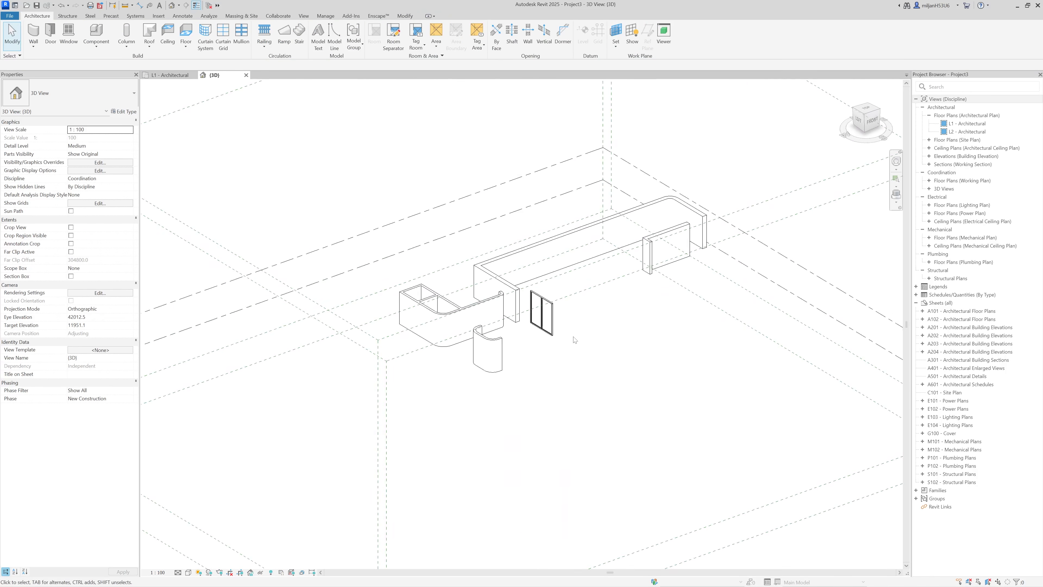
pyautogui.press('v')
pyautogui.press('v')
pyautogui.click(207, 103)
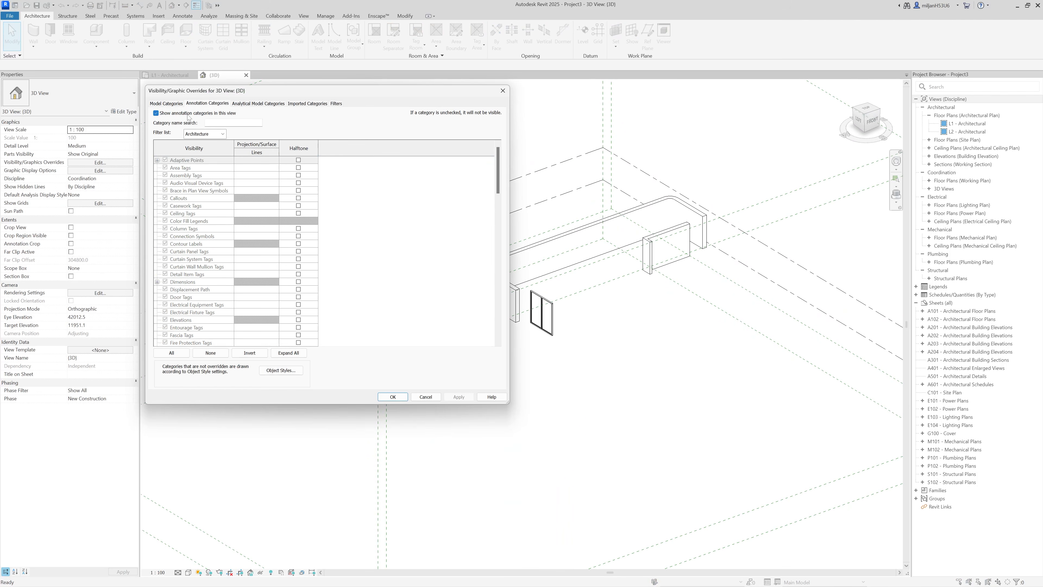
pyautogui.click(392, 397)
# Step: Examine the curtain wall's mullions and glass panels in 3D
pyautogui.scroll(3, 557, 366)
pyautogui.click(536, 294)
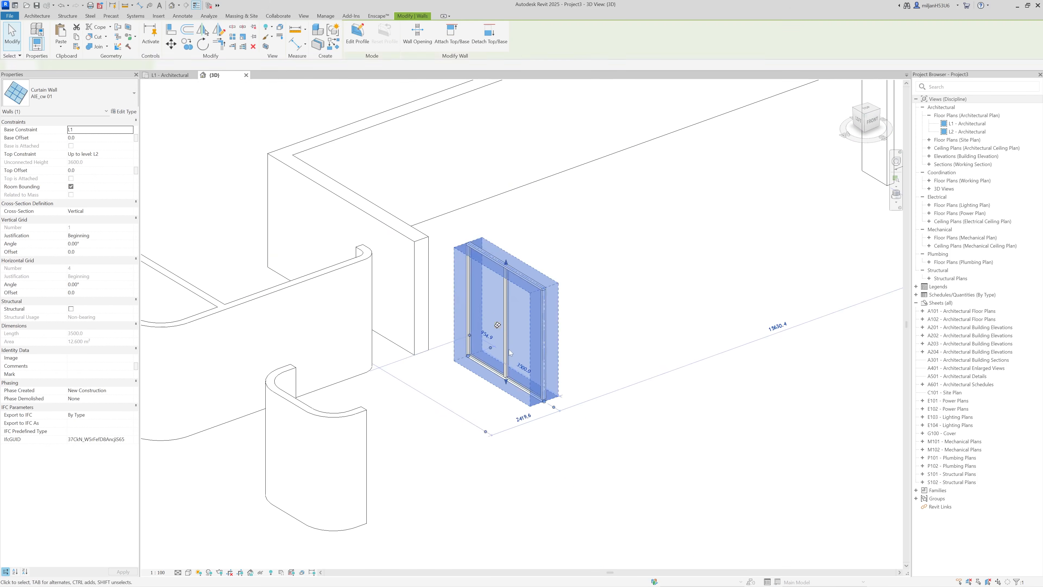
pyautogui.scroll(2, 501, 364)
pyautogui.keyDown('shift'); pyautogui.moveTo(443, 426); pyautogui.dragTo(400, 447, button='middle'); pyautogui.keyUp('shift')
pyautogui.scroll(1, 366, 435)
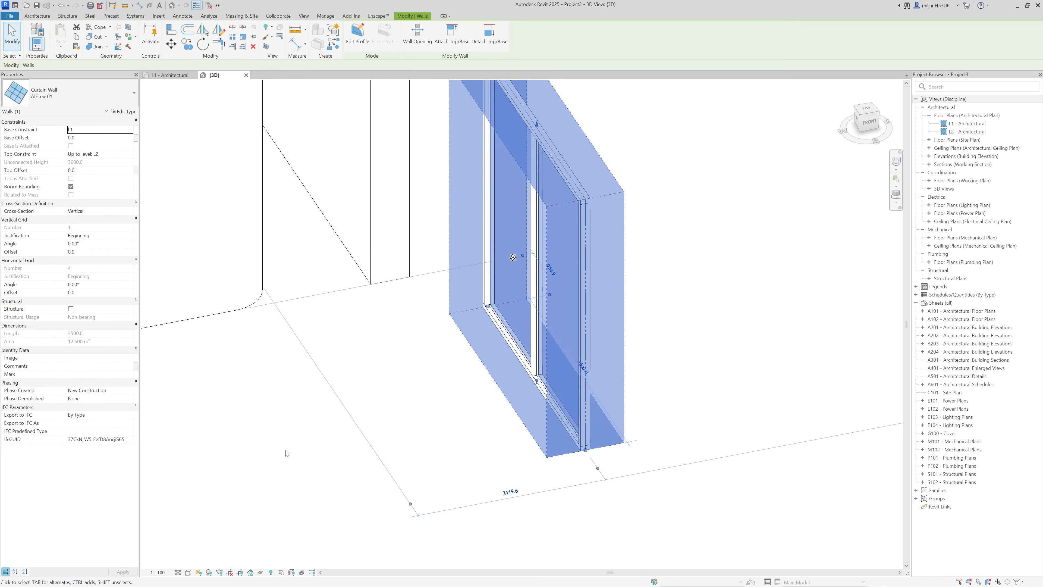
pyautogui.click(289, 454)
# Step: In the L1 floor plan, copy the curtain wall from its upper end to the lower-left corner of the main block's left exterior wall
pyautogui.click(177, 76)
pyautogui.scroll(-5, 373, 257)
pyautogui.scroll(3, 373, 257)
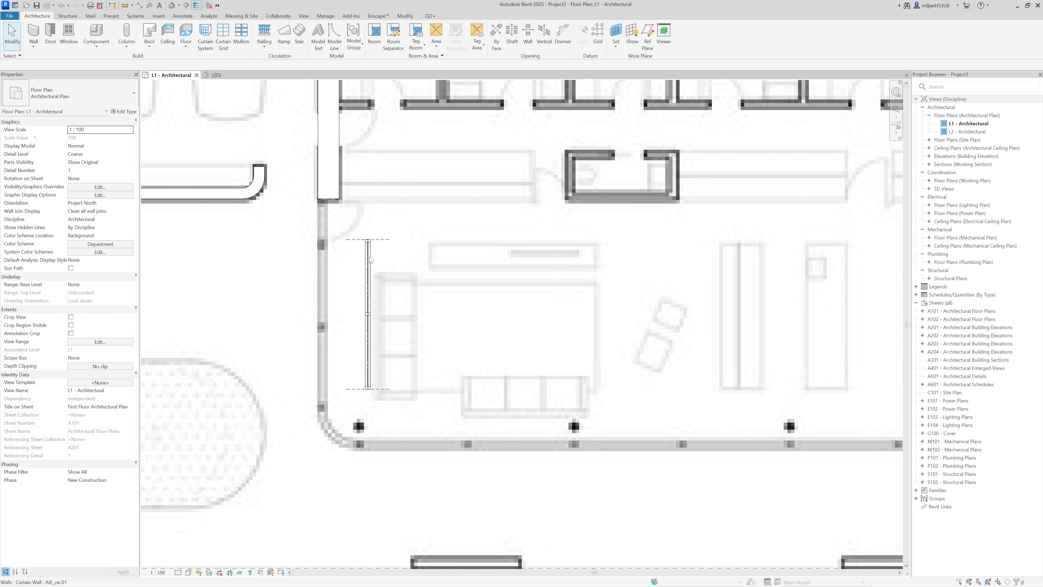
pyautogui.click(363, 247)
pyautogui.scroll(3, 364, 247)
pyautogui.press('c')
pyautogui.press('o')
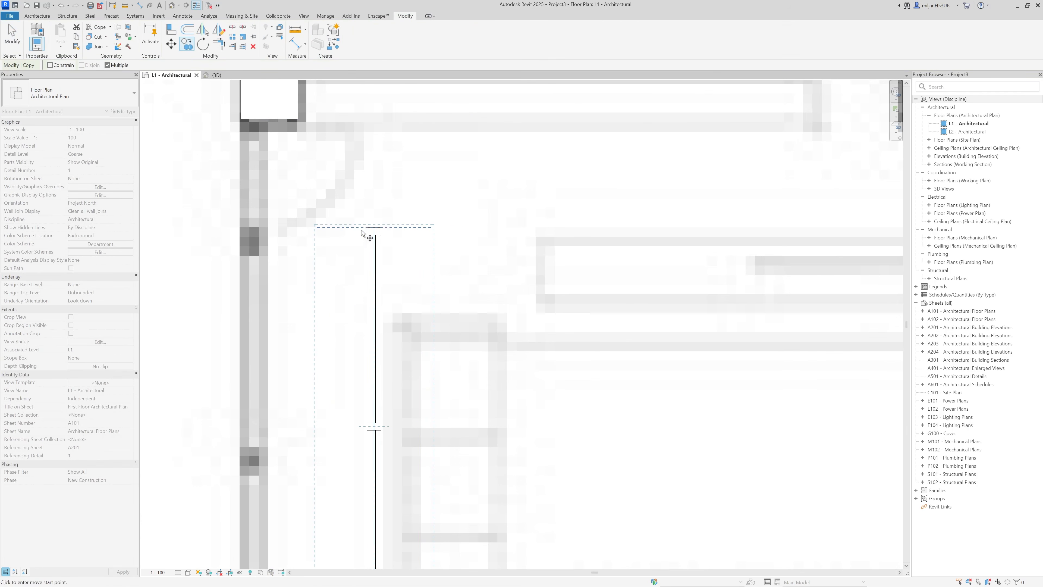
pyautogui.click(373, 228)
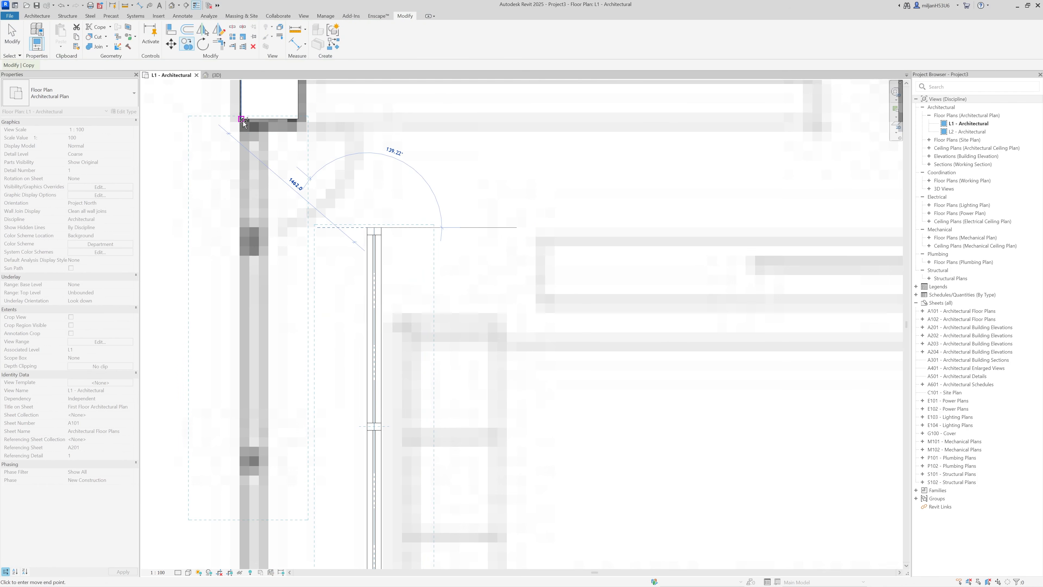
pyautogui.scroll(-5, 244, 124)
pyautogui.press('Escape')
pyautogui.press('Escape')
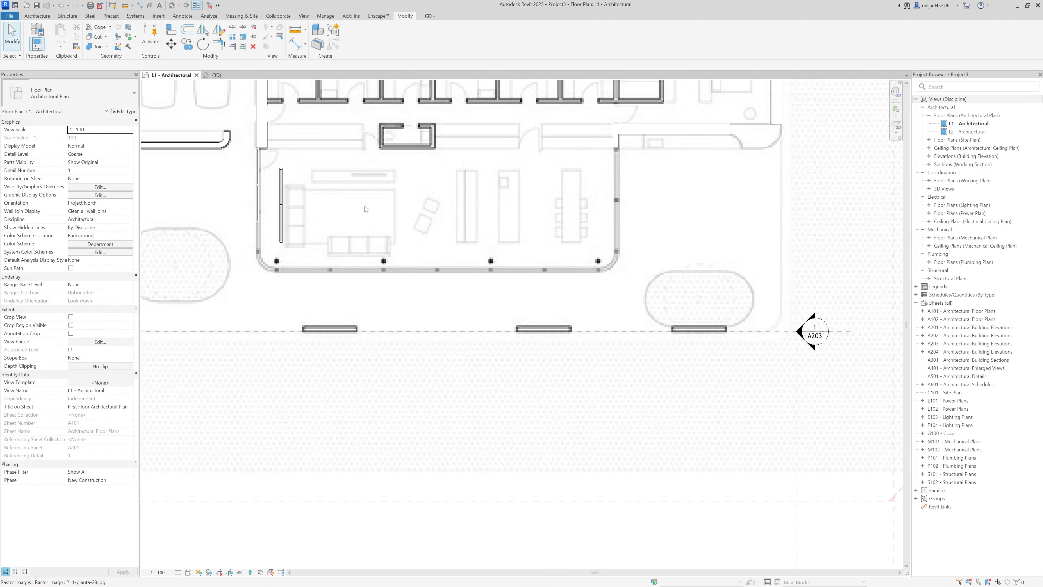
# Step: Move the original curtain wall onto the living area's right glazing, starting at the lower end of the short wall
pyautogui.scroll(3, 624, 155)
pyautogui.scroll(-3, 590, 136)
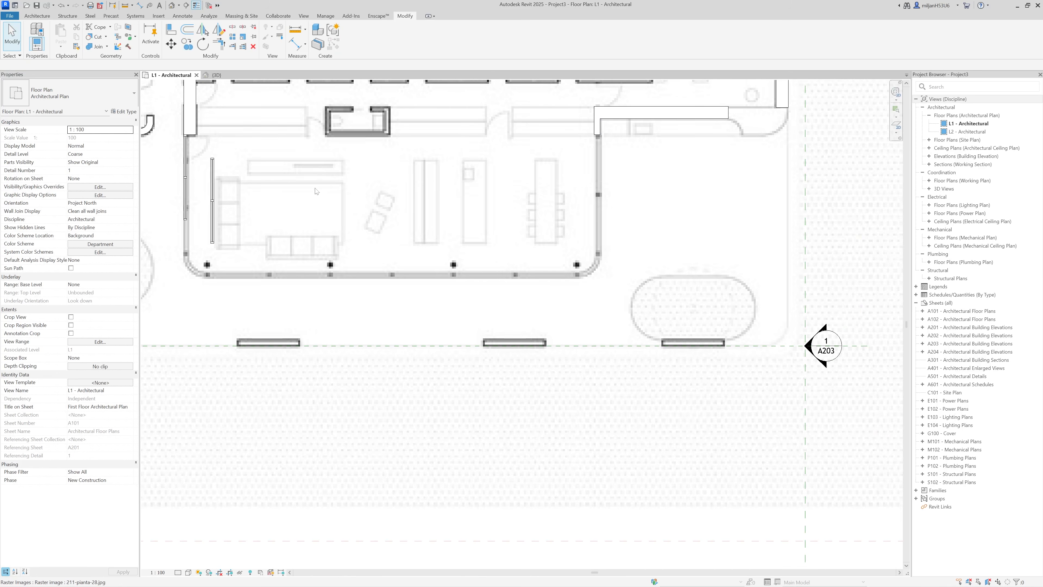
pyautogui.scroll(8, 253, 204)
pyautogui.click(252, 204)
pyautogui.press('v')
pyautogui.click(255, 136)
pyautogui.scroll(-7, 259, 229)
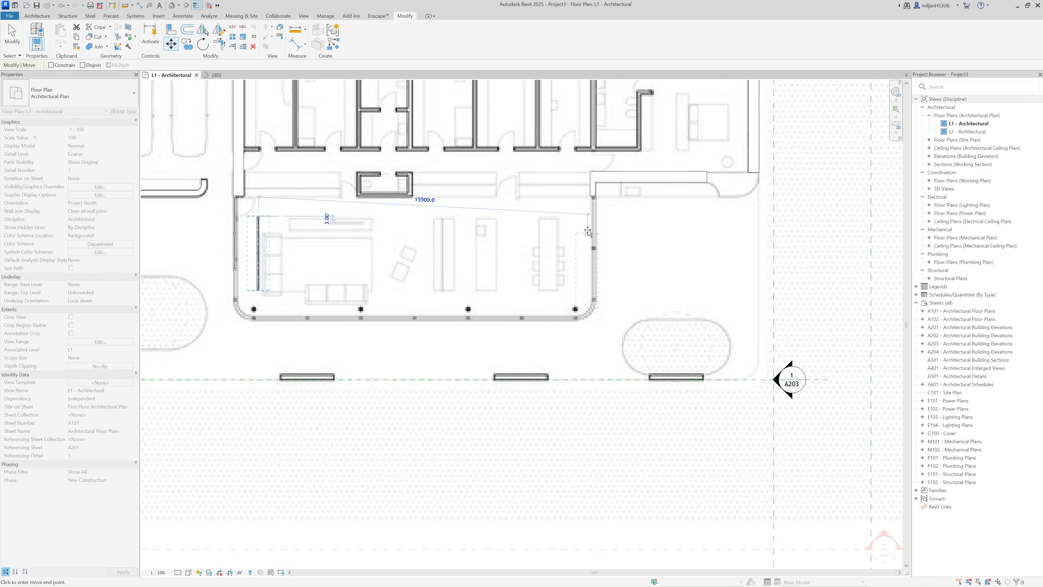
pyautogui.scroll(6, 588, 233)
pyautogui.click(566, 167)
pyautogui.scroll(-5, 452, 246)
# Step: Draw a matching horizontal curtain wall about 6200 mm long along the living area's lower glazing
pyautogui.scroll(3, 446, 243)
pyautogui.scroll(-1, 446, 243)
pyautogui.press('c')
pyautogui.press('s')
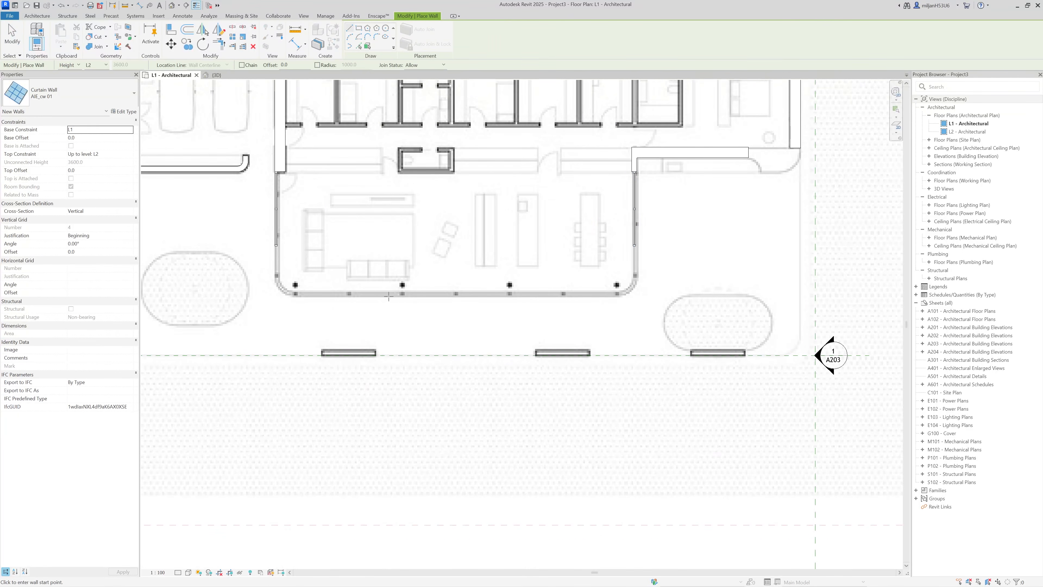
pyautogui.click(383, 295)
pyautogui.click(510, 296)
pyautogui.scroll(2, 441, 317)
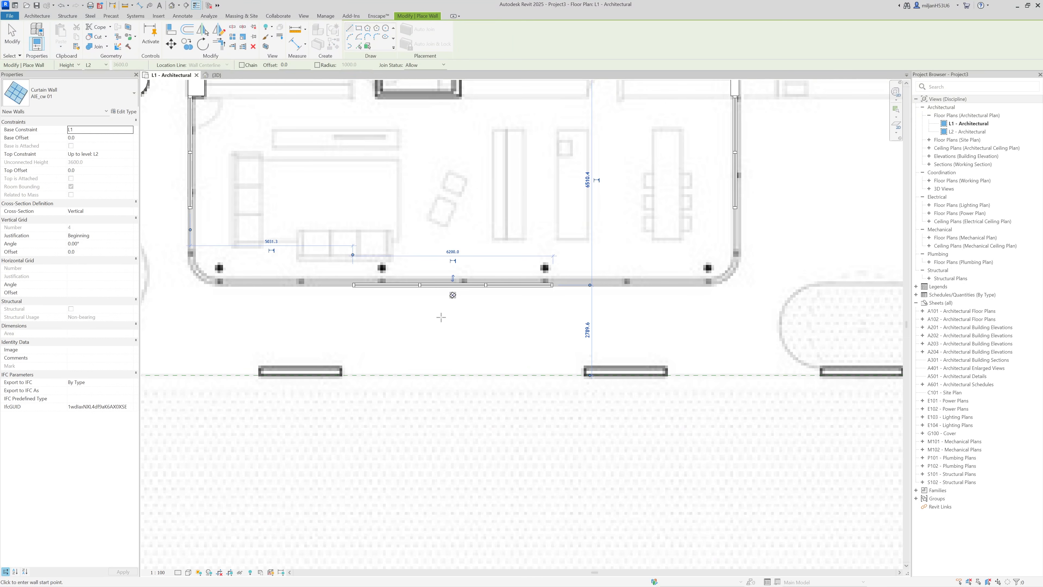
pyautogui.press('Escape')
# Step: Set the horizontal curtain wall 2900 mm from the horizontal dashed line below it
pyautogui.click(472, 286)
pyautogui.scroll(3, 595, 263)
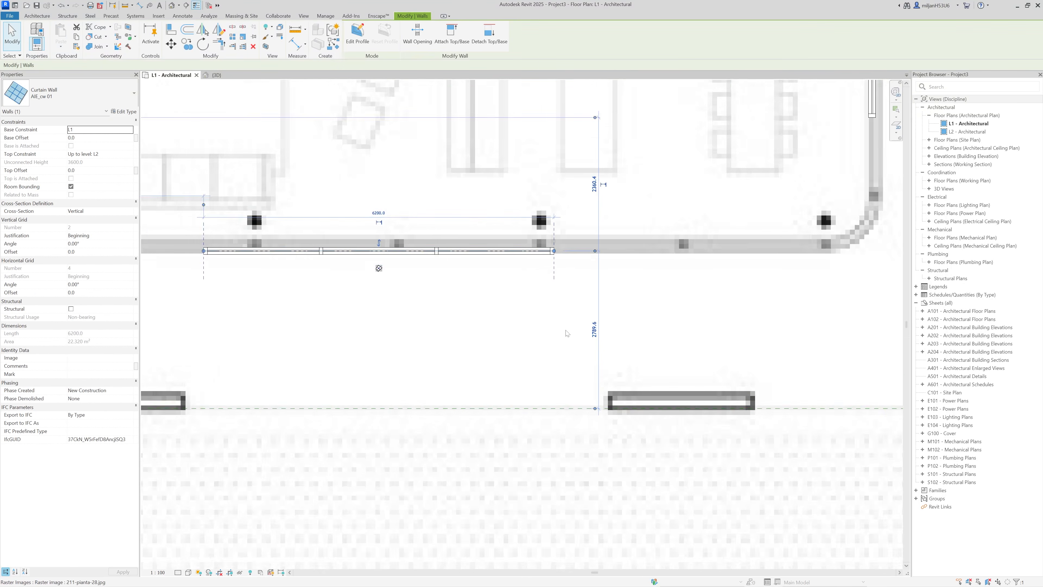
pyautogui.scroll(1, 593, 264)
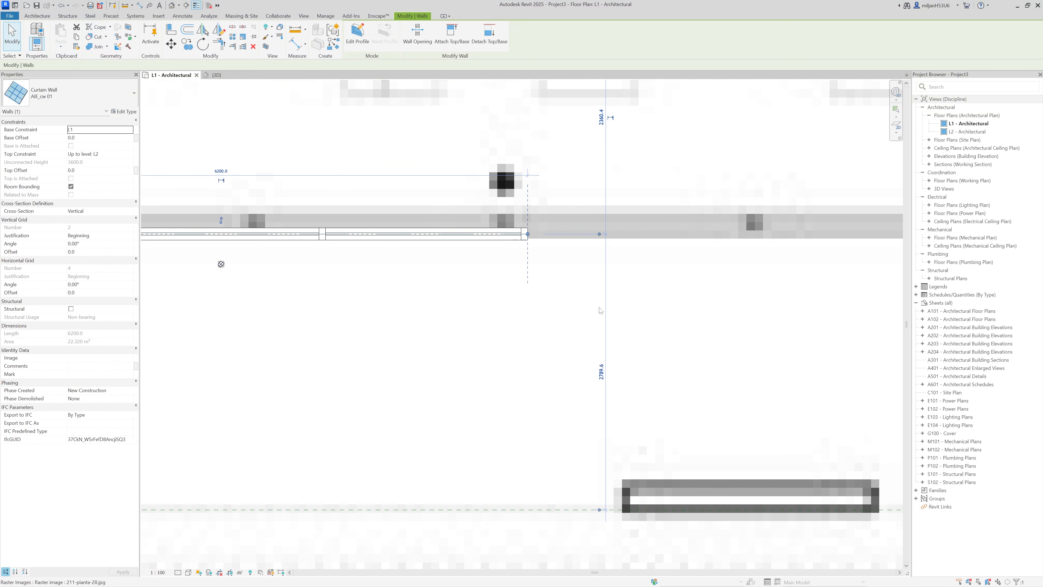
pyautogui.click(601, 374)
pyautogui.write('2')
pyautogui.write('900')
pyautogui.press('Return')
pyautogui.scroll(-1, 604, 331)
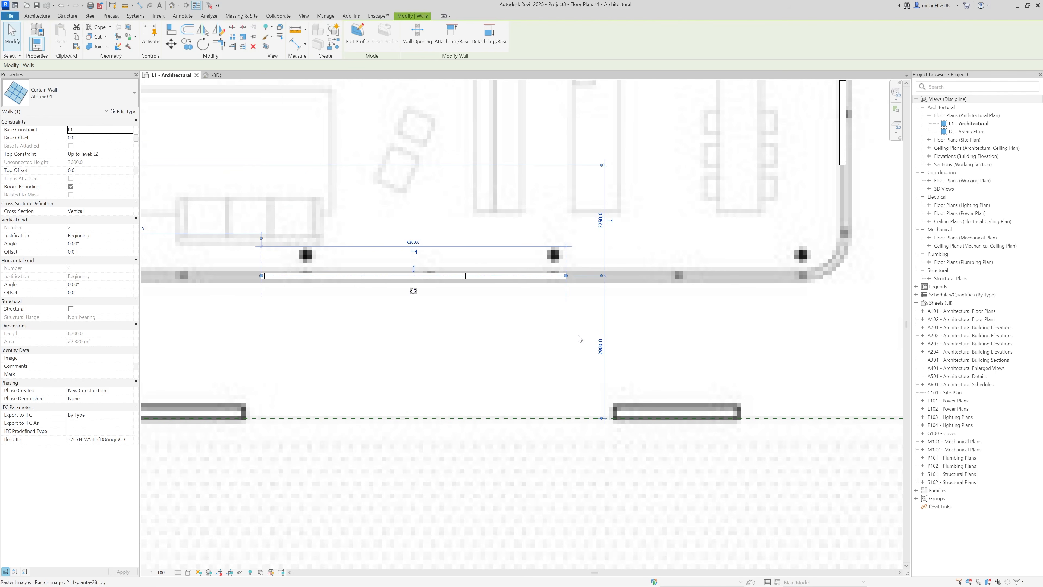
# Step: Round the living area's two lower glazing corners with curtain wall fillet arcs of 1000 mm radius
pyautogui.scroll(-2, 618, 363)
pyautogui.scroll(2, 477, 367)
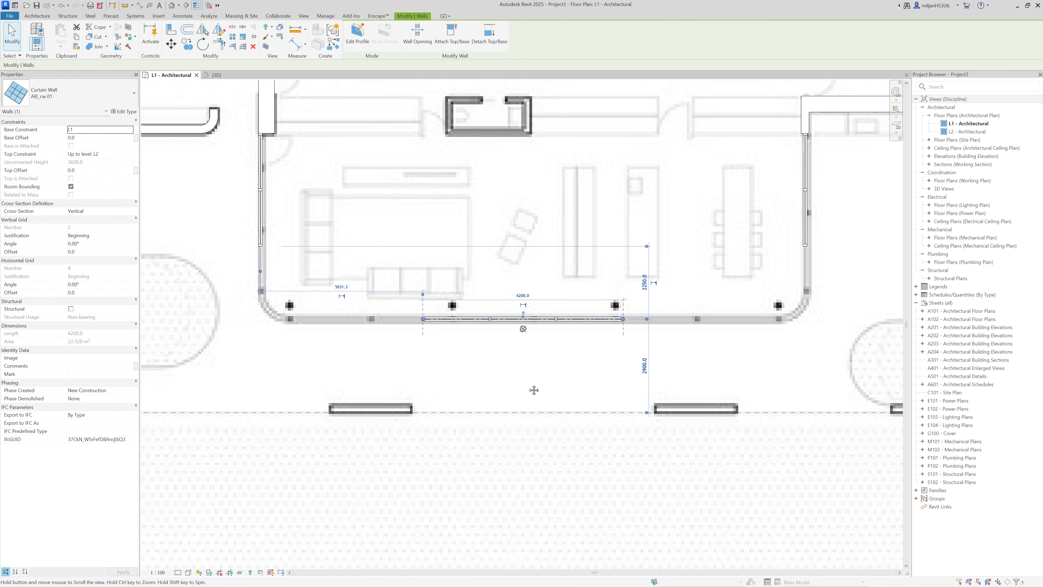
pyautogui.click(476, 367)
pyautogui.scroll(1, 474, 361)
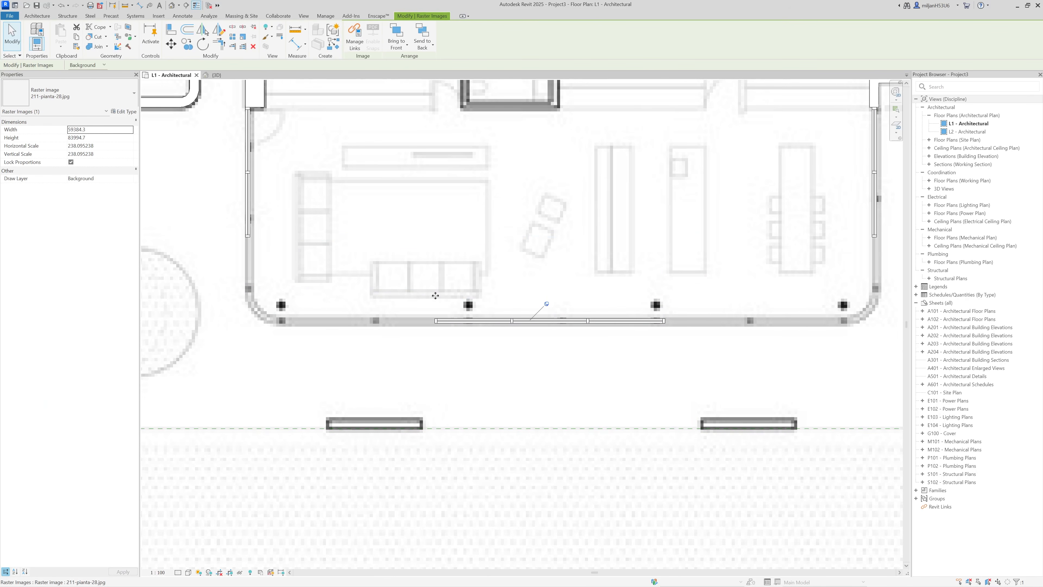
pyautogui.click(479, 322)
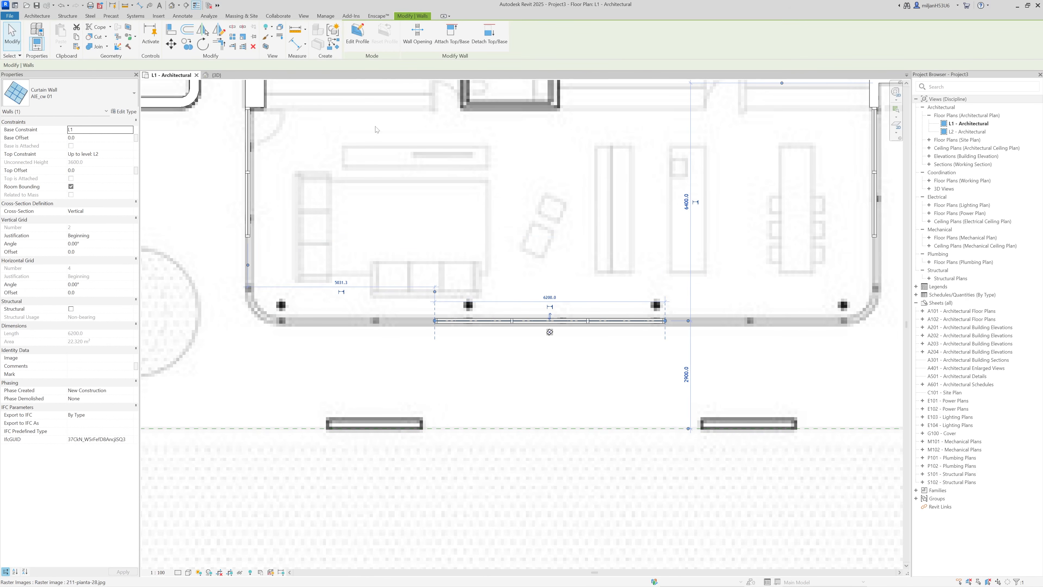
pyautogui.press('s')
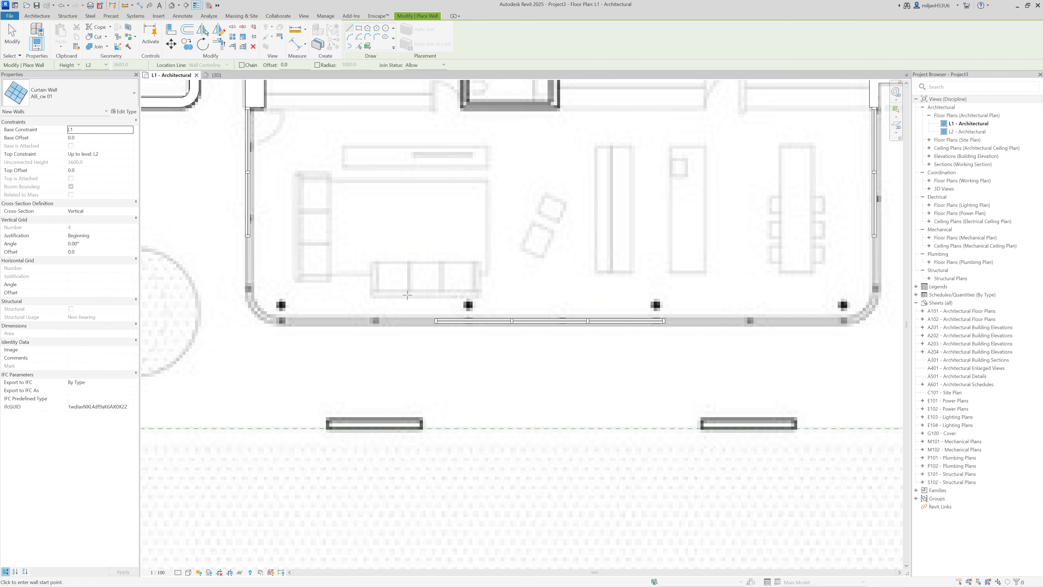
pyautogui.click(378, 38)
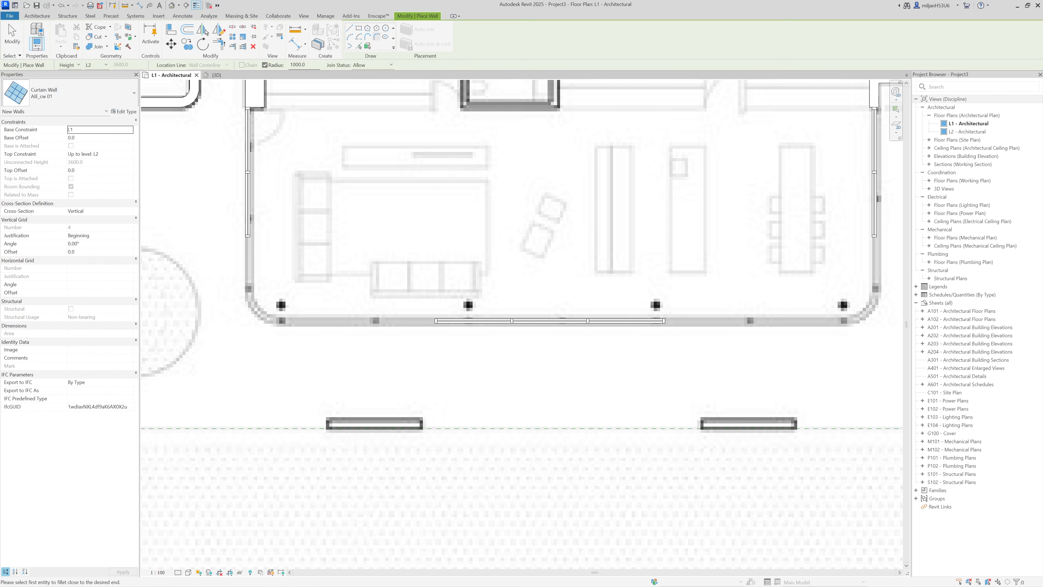
pyautogui.click(252, 222)
pyautogui.click(504, 326)
pyautogui.click(611, 325)
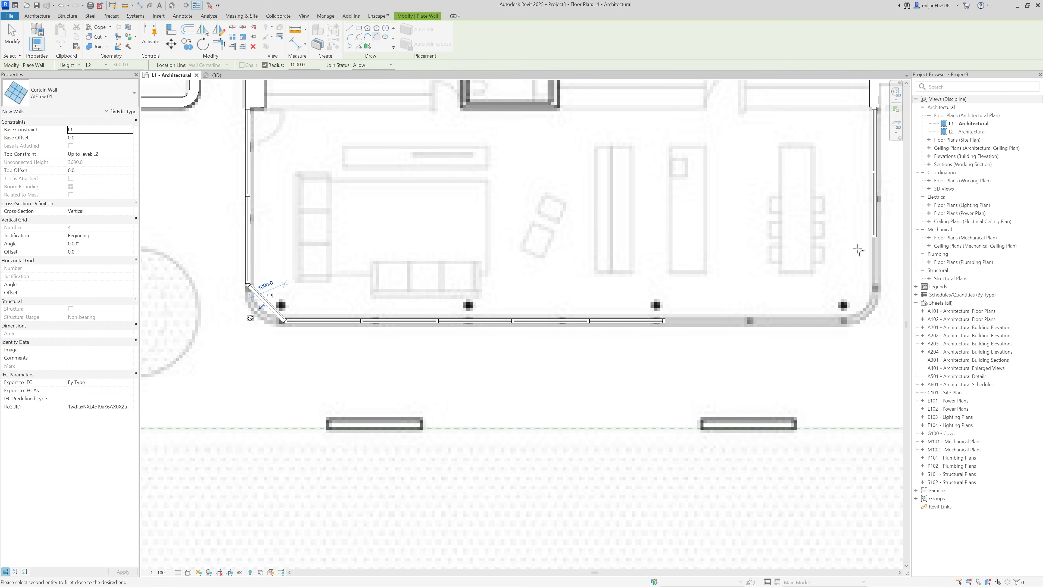
pyautogui.click(880, 220)
# Step: Examine the filleted curtain wall corners in the 3D view and compare them with the ArchDaily photo of the house
pyautogui.click(218, 76)
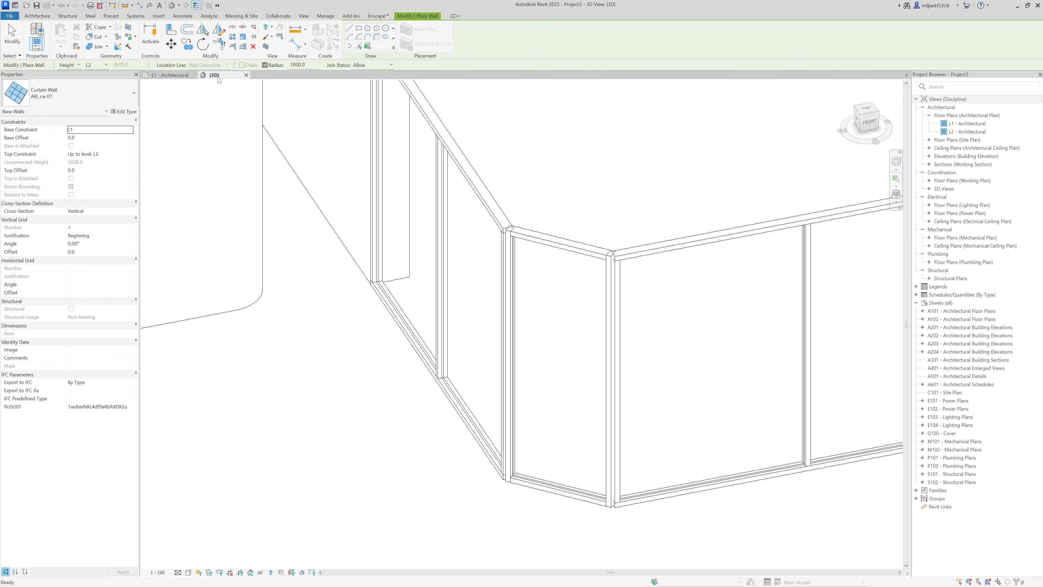
pyautogui.moveTo(167, 78); pyautogui.dragTo(165, 77)
pyautogui.click(18, 34)
pyautogui.scroll(-3, 366, 264)
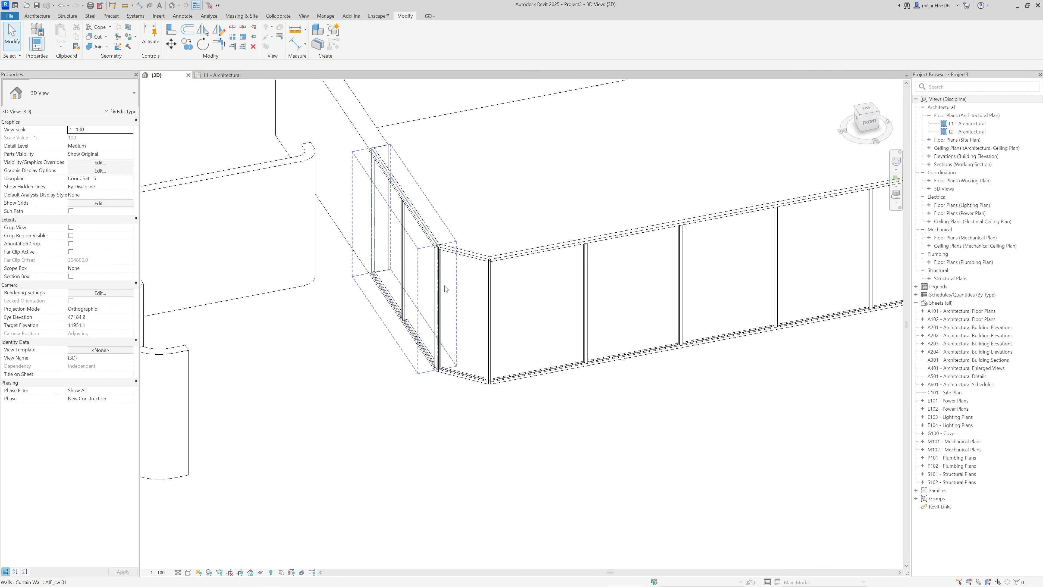
pyautogui.scroll(-2, 457, 250)
pyautogui.keyDown('shift'); pyautogui.moveTo(457, 251); pyautogui.dragTo(640, 263, button='middle'); pyautogui.keyUp('shift')
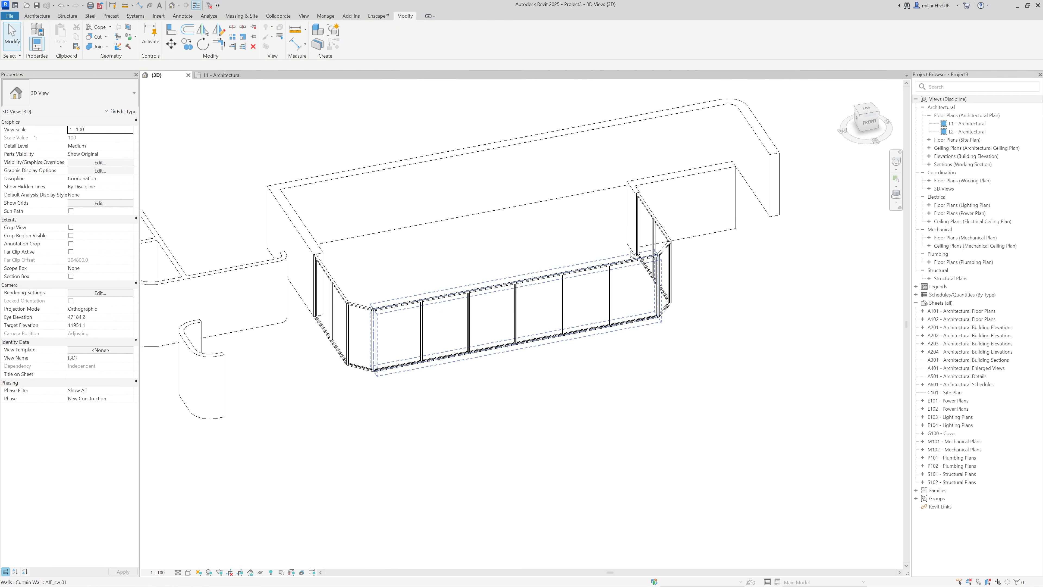
pyautogui.hotkey('alt', 'Tab')
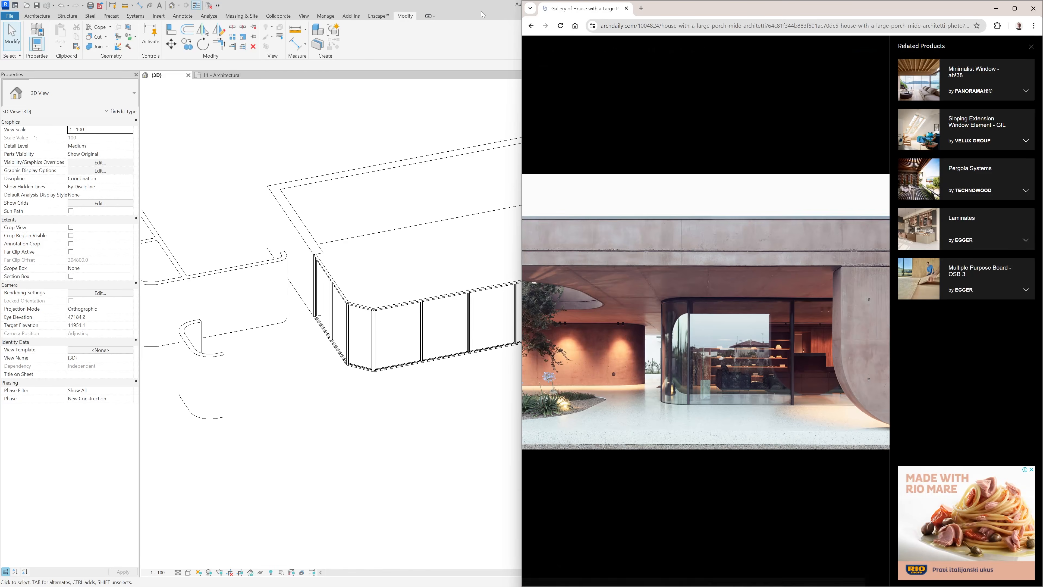
pyautogui.hotkey('alt', 'Tab')
# Step: Delete the two corner curtain wall segments joining the straight glazing runs in the 3D view
pyautogui.click(364, 369)
pyautogui.scroll(3, 364, 371)
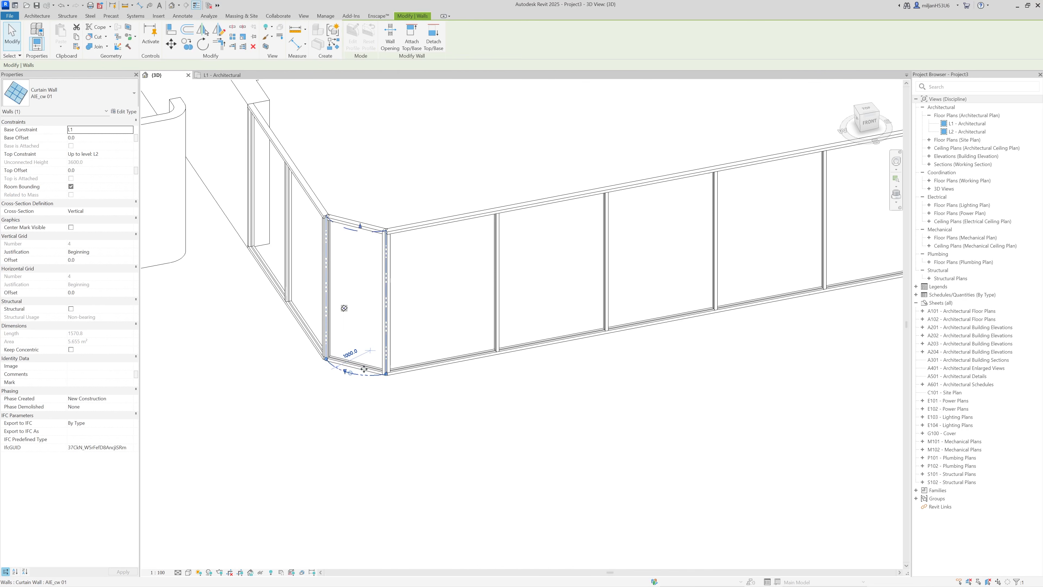
pyautogui.press('Delete')
pyautogui.scroll(-3, 342, 378)
pyautogui.scroll(-1, 641, 332)
pyautogui.click(695, 312)
pyautogui.press('Delete')
# Step: Start a new basic wall in the L1 floor plan using the Generic - 125mm type
pyautogui.click(214, 76)
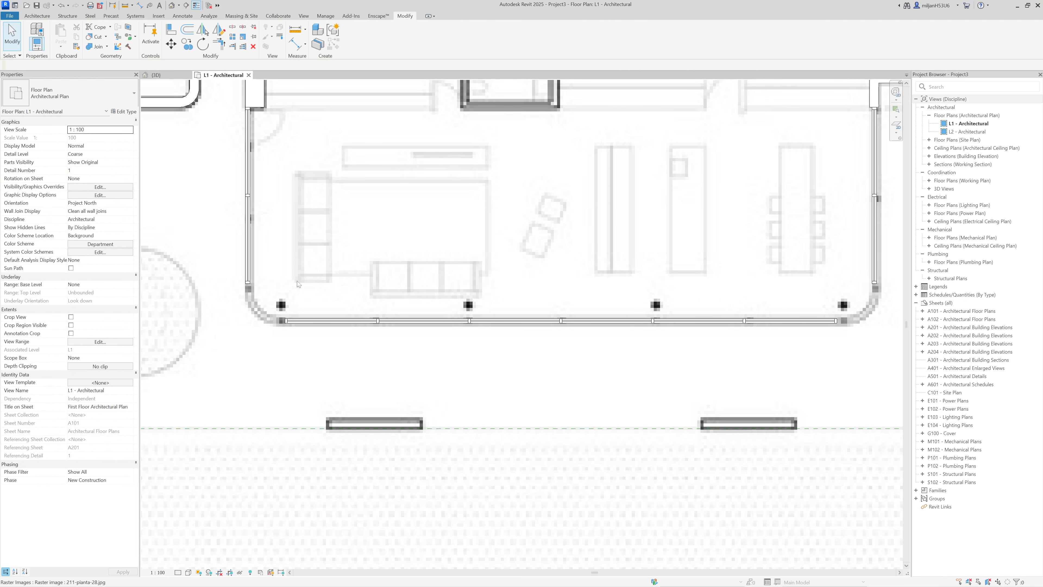
pyautogui.scroll(4, 298, 277)
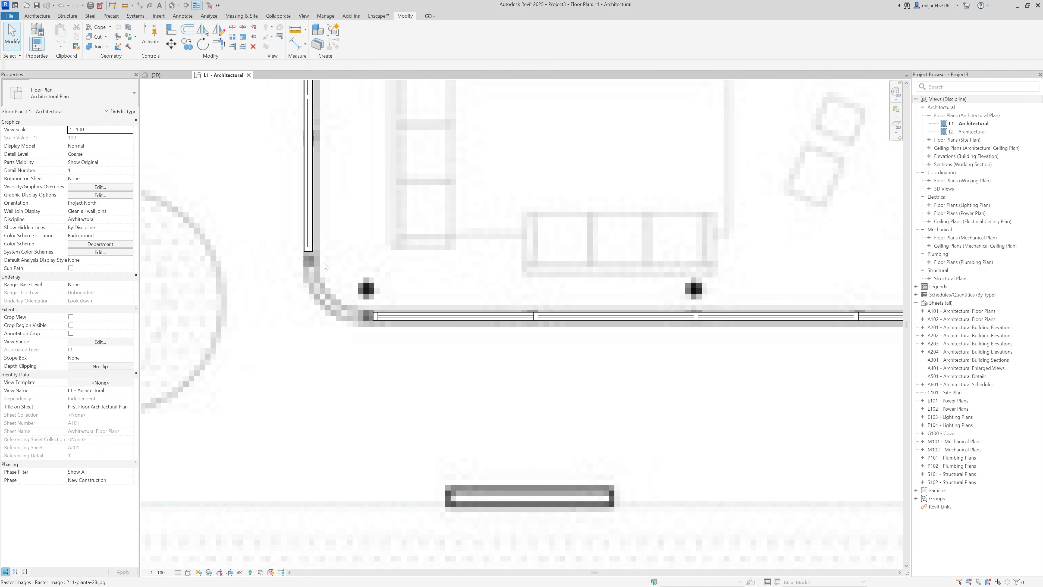
pyautogui.scroll(2, 321, 263)
pyautogui.scroll(2, 292, 272)
pyautogui.click(308, 216)
pyautogui.press('Escape')
pyautogui.press('Escape')
pyautogui.scroll(-2, 341, 216)
pyautogui.click(37, 16)
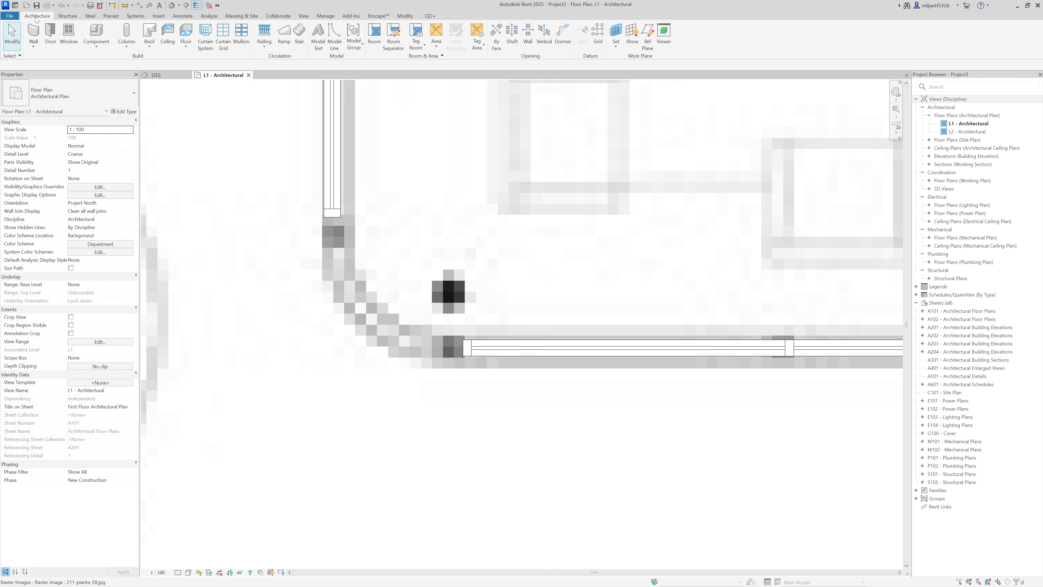
pyautogui.click(37, 36)
pyautogui.click(134, 93)
pyautogui.scroll(-5, 76, 288)
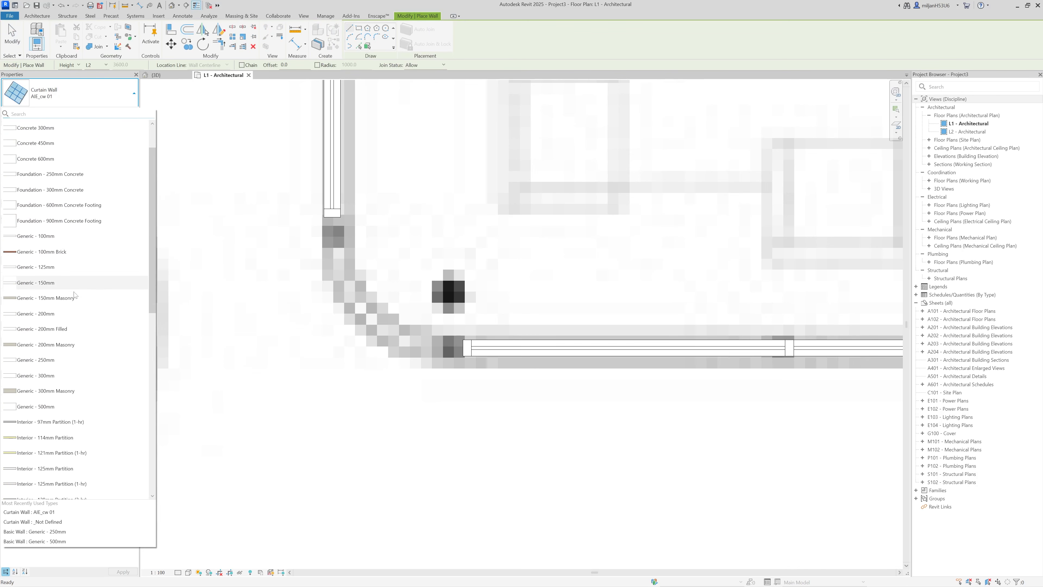
pyautogui.click(39, 268)
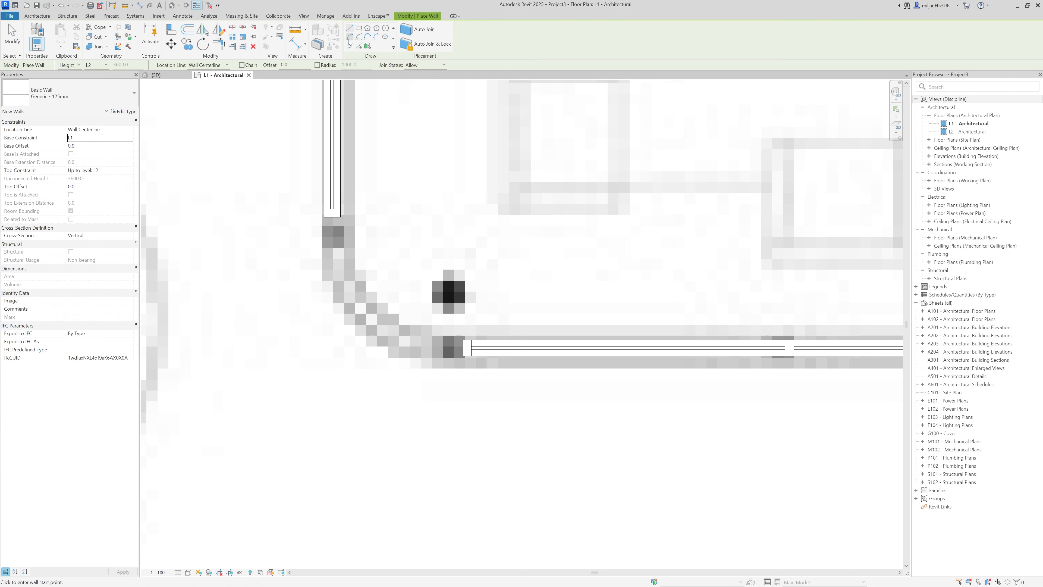
# Step: Draw curved walls across both lower glazing corners with the location line at Finish Face: Exterior, joining the curtain wall ends
pyautogui.click(210, 65)
pyautogui.click(205, 86)
pyautogui.click(333, 210)
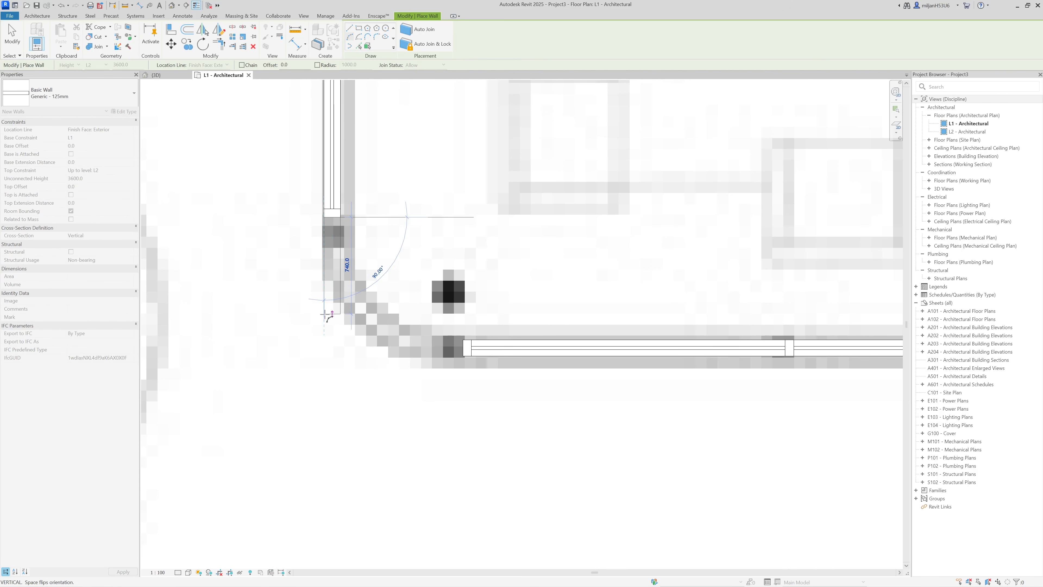
pyautogui.press('space')
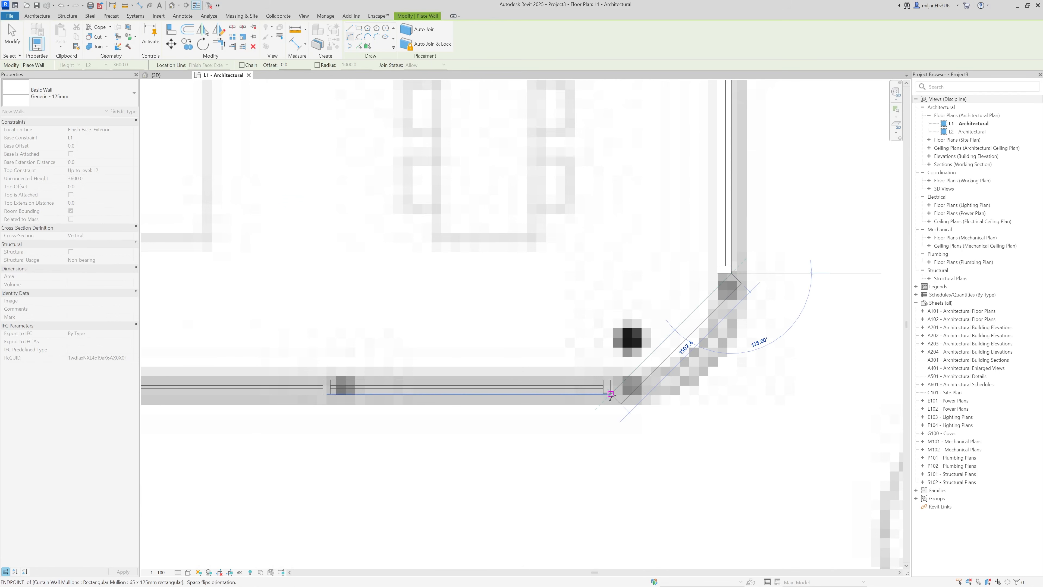
pyautogui.click(611, 394)
pyautogui.click(711, 331)
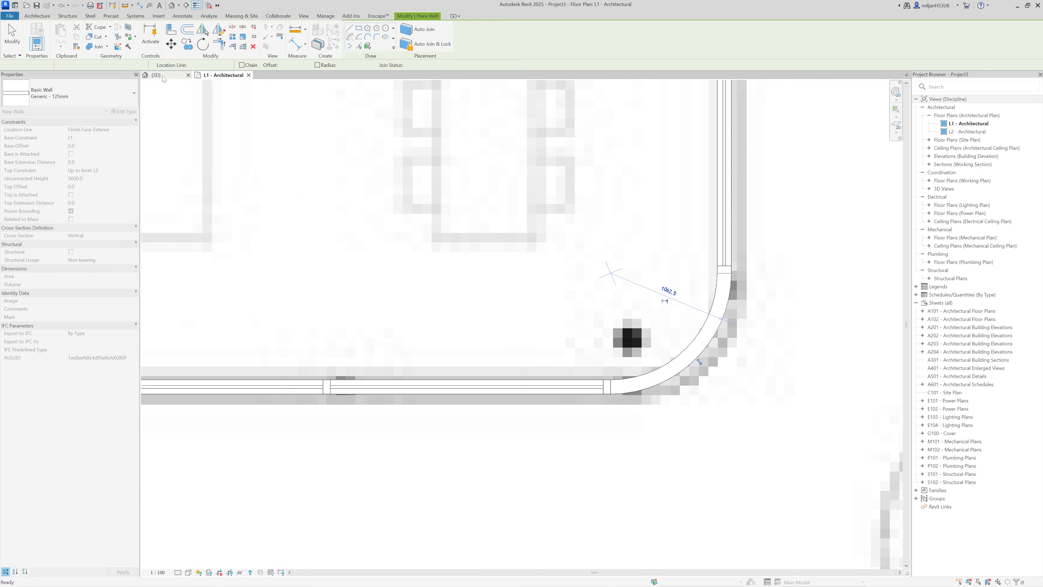
# Step: Inspect the curved corner walls in the 3D view
pyautogui.click(156, 75)
pyautogui.scroll(2, 427, 337)
pyautogui.keyDown('shift'); pyautogui.moveTo(438, 333); pyautogui.dragTo(472, 329, button='middle'); pyautogui.keyUp('shift')
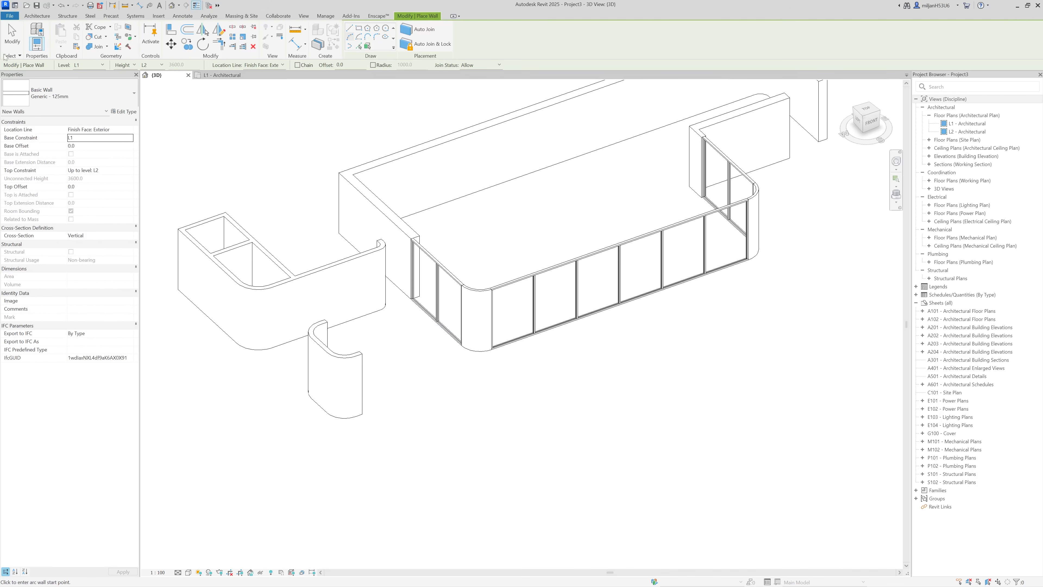
pyautogui.click(12, 34)
# Step: Measure the glass panel thickness of the living area's lower curtain wall in the L1 floor plan
pyautogui.click(221, 75)
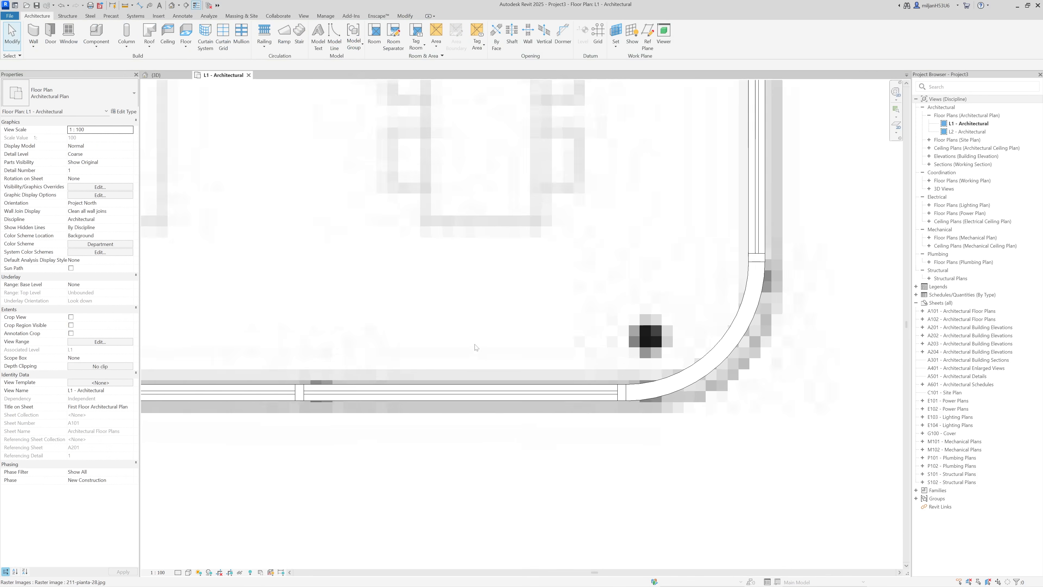
pyautogui.scroll(1, 316, 133)
pyautogui.scroll(-2, 164, 18)
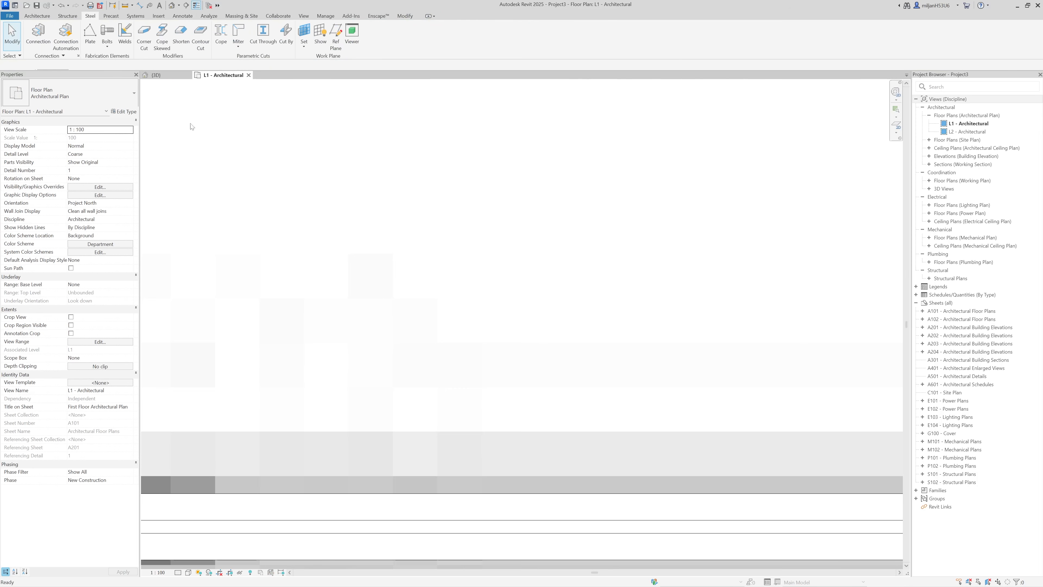
pyautogui.click(300, 515)
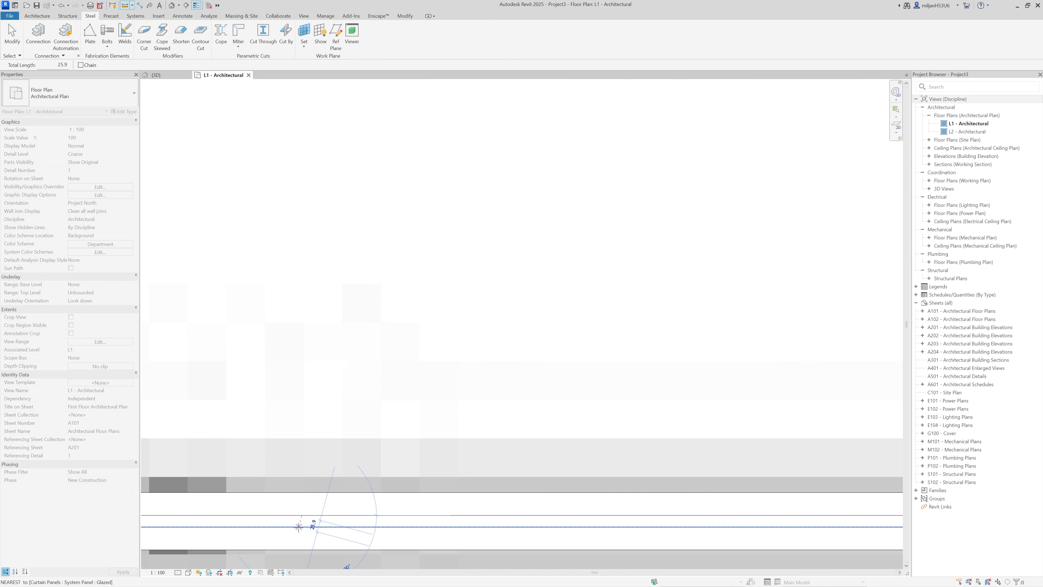
pyautogui.press('Escape')
pyautogui.press('Escape')
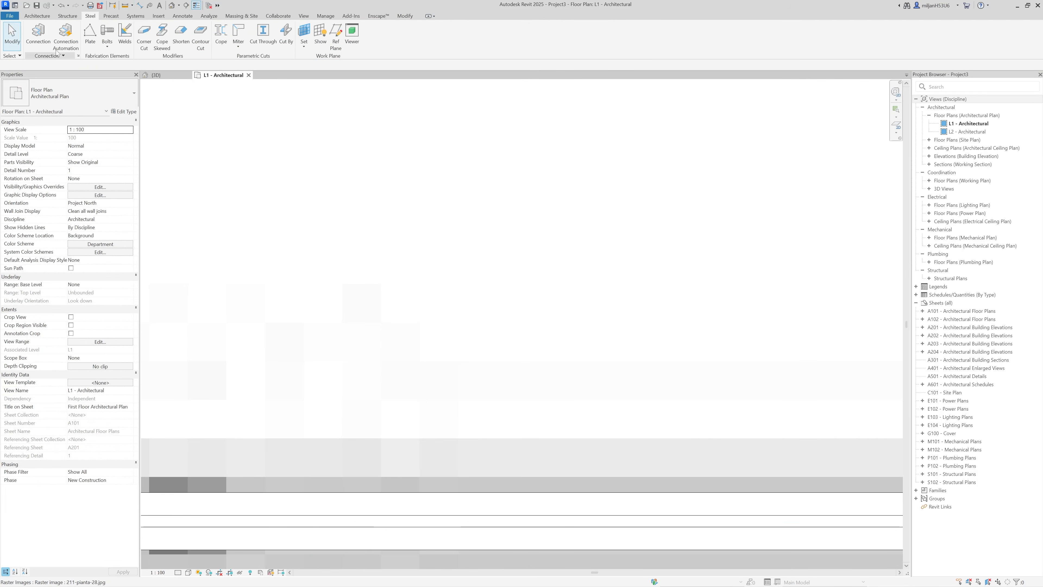
# Step: Duplicate the Generic - 125mm wall type under the name "Glass - 25mm"
pyautogui.click(37, 15)
pyautogui.scroll(-9, 398, 241)
pyautogui.scroll(3, 370, 319)
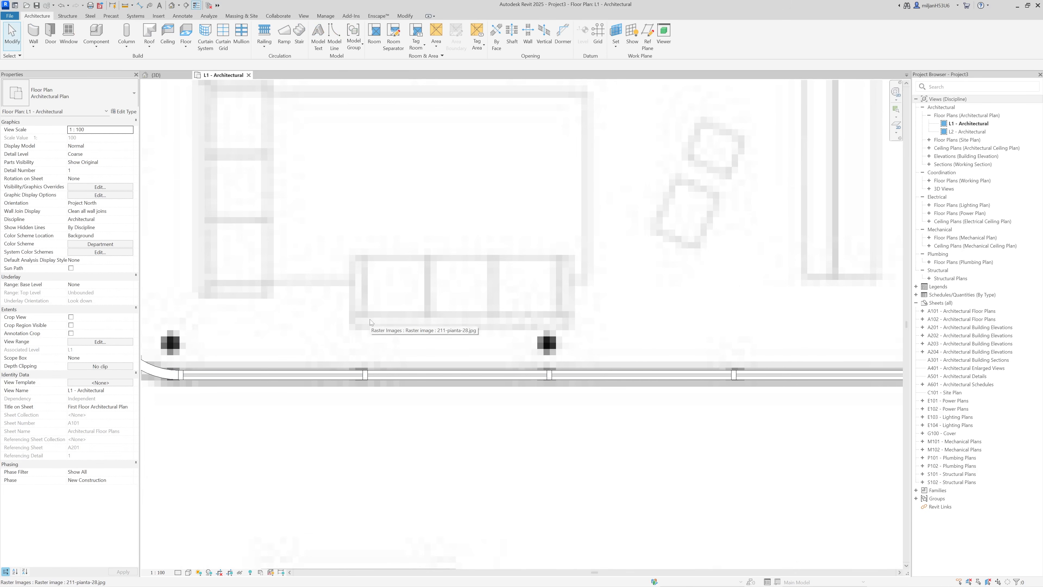
pyautogui.press('w')
pyautogui.press('a')
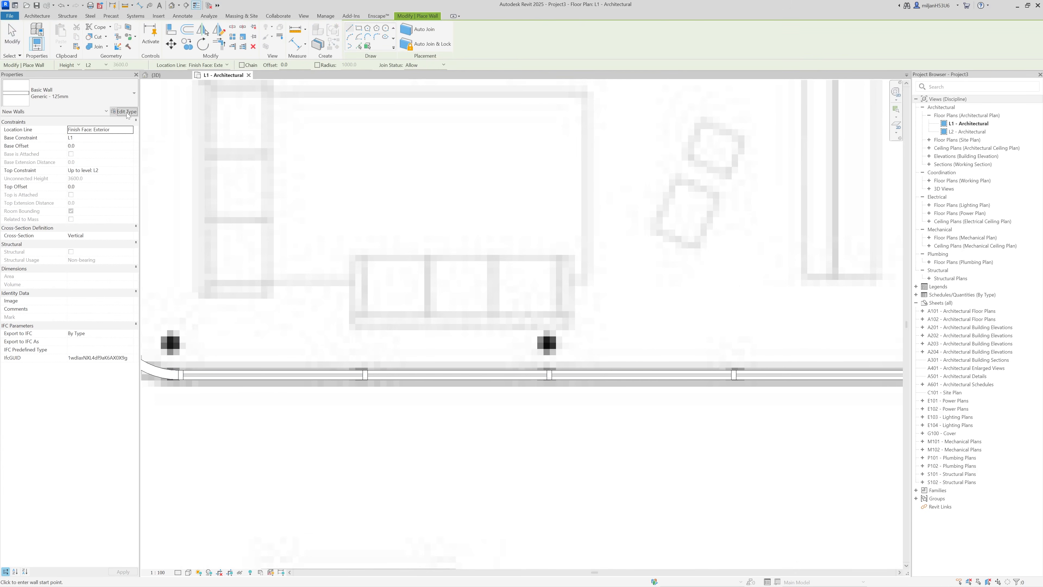
pyautogui.click(125, 111)
pyautogui.click(378, 115)
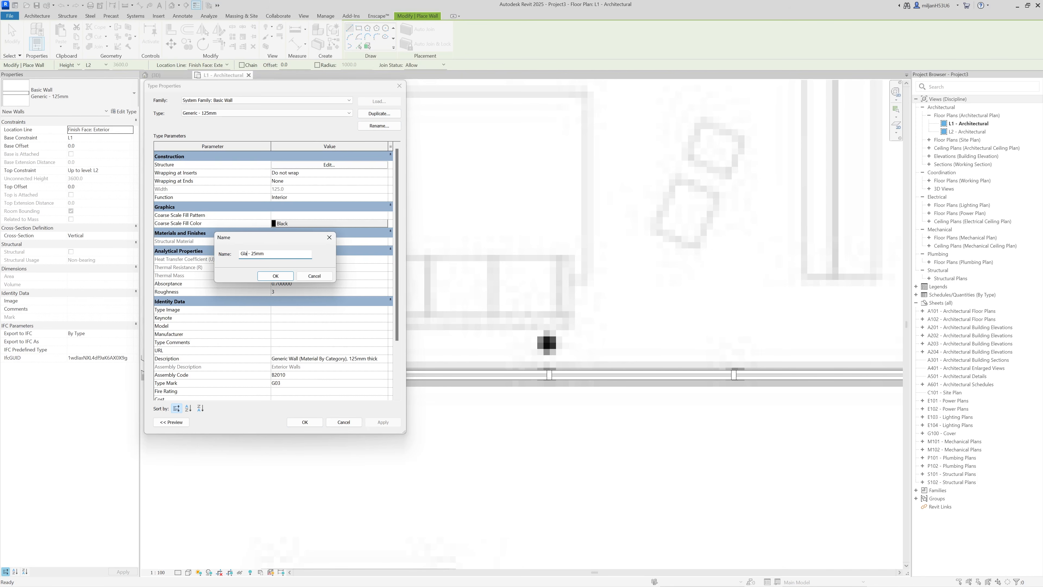
pyautogui.click(275, 275)
# Step: Set the Glass - 25mm structure layer to 25 mm thick and assign it a glass material
pyautogui.click(325, 167)
pyautogui.click(288, 170)
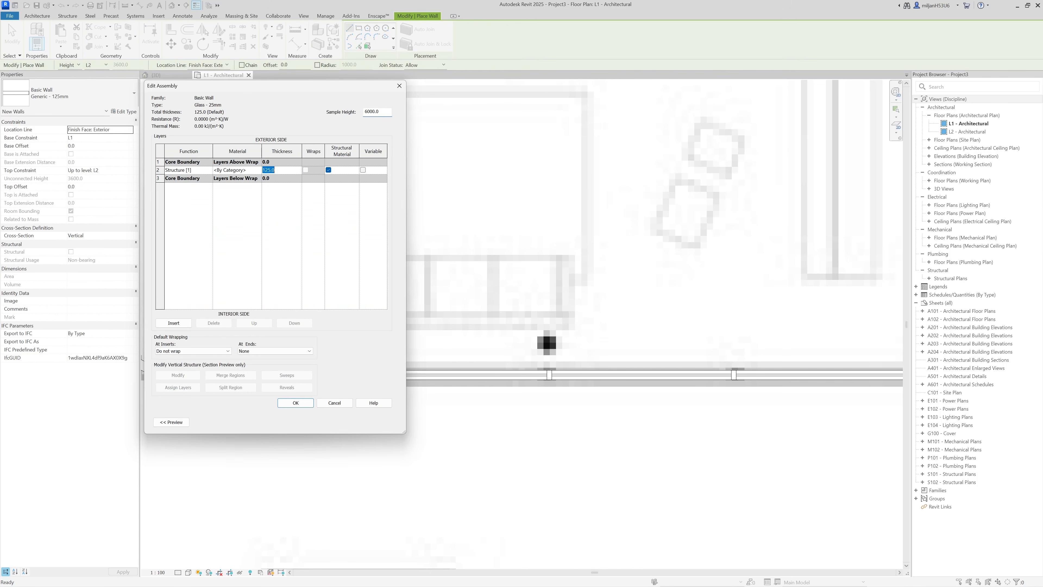
pyautogui.click(258, 171)
pyautogui.click(258, 169)
pyautogui.click(221, 81)
pyautogui.write('glass')
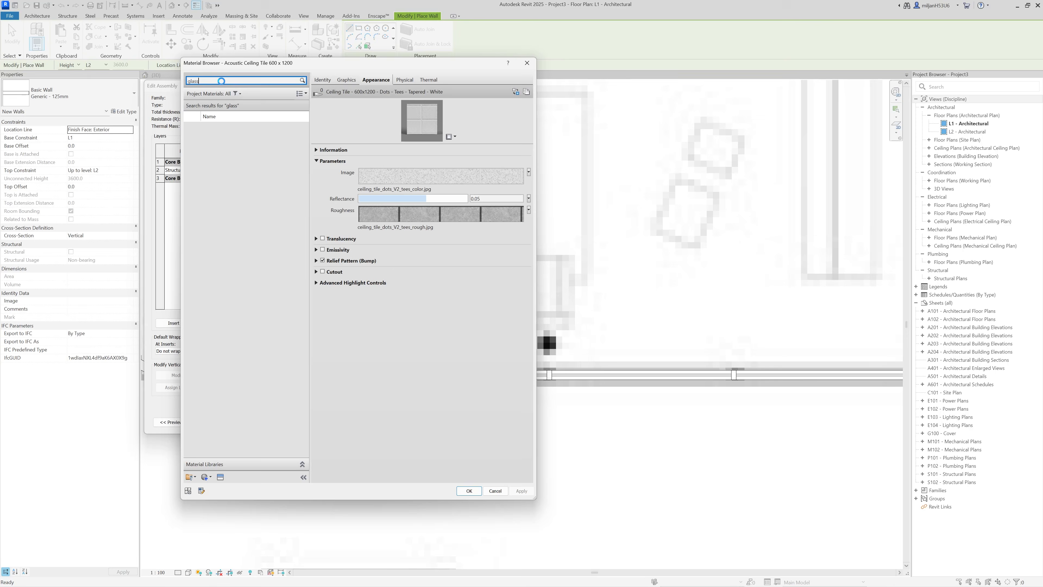
pyautogui.click(221, 131)
pyautogui.click(468, 491)
pyautogui.click(296, 403)
pyautogui.click(305, 422)
# Step: Draw a slightly angled Glass - 25mm wall about 860 mm long over the living area's left sofa
pyautogui.moveTo(514, 355); pyautogui.dragTo(720, 348, button='middle')
pyautogui.scroll(1, 285, 240)
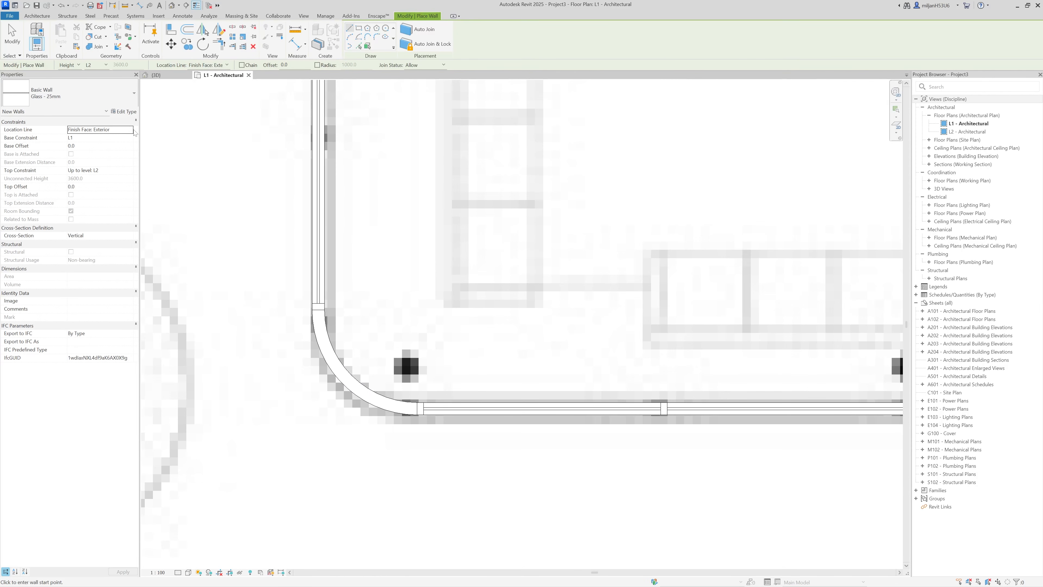
pyautogui.click(538, 207)
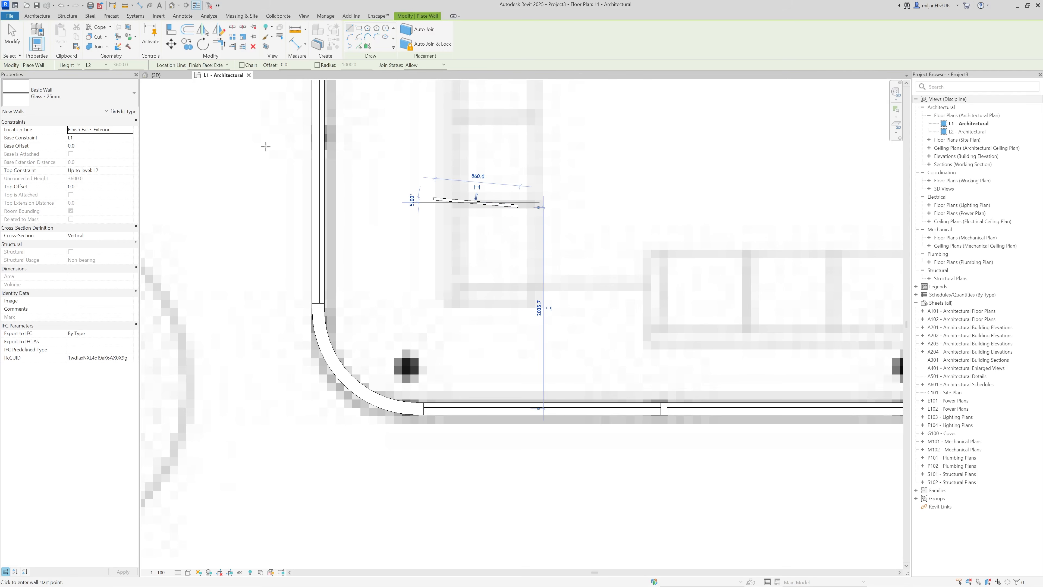
pyautogui.click(16, 32)
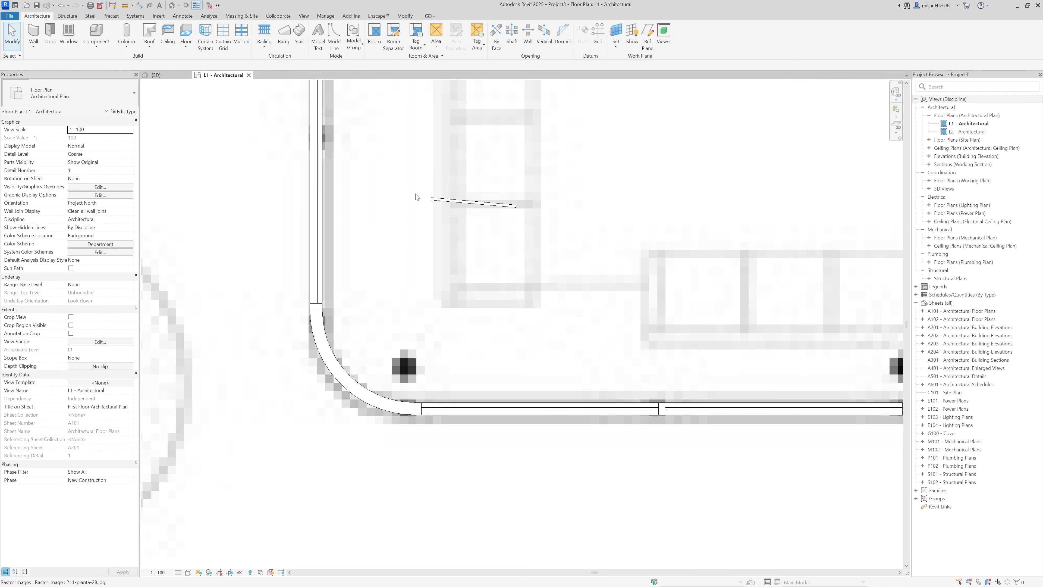
# Step: Start a wall with the _Not Defined curtain wall type and duplicate the type under the name "AIE_cw 02"
pyautogui.click(82, 93)
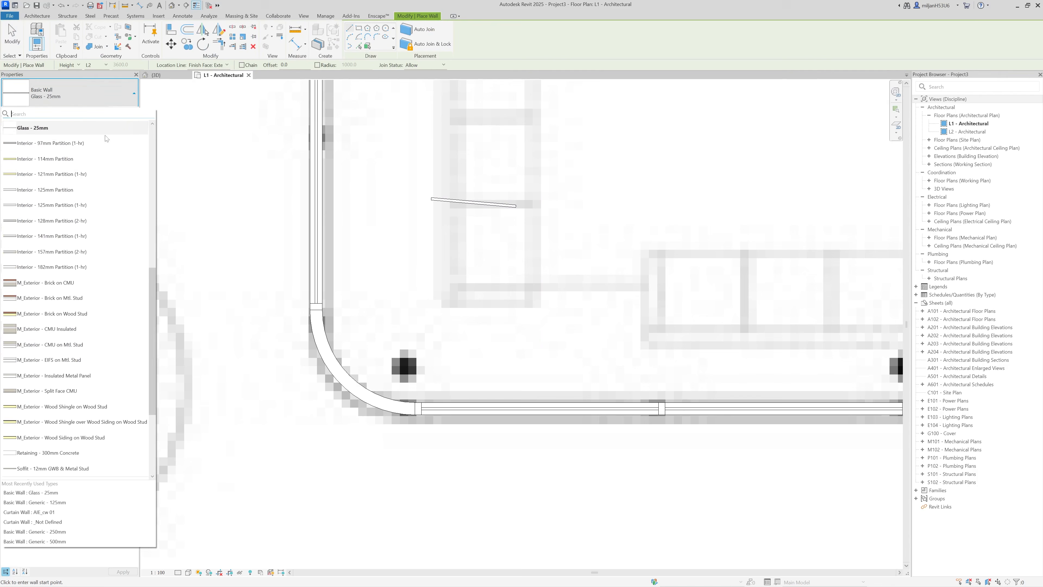
pyautogui.click(49, 342)
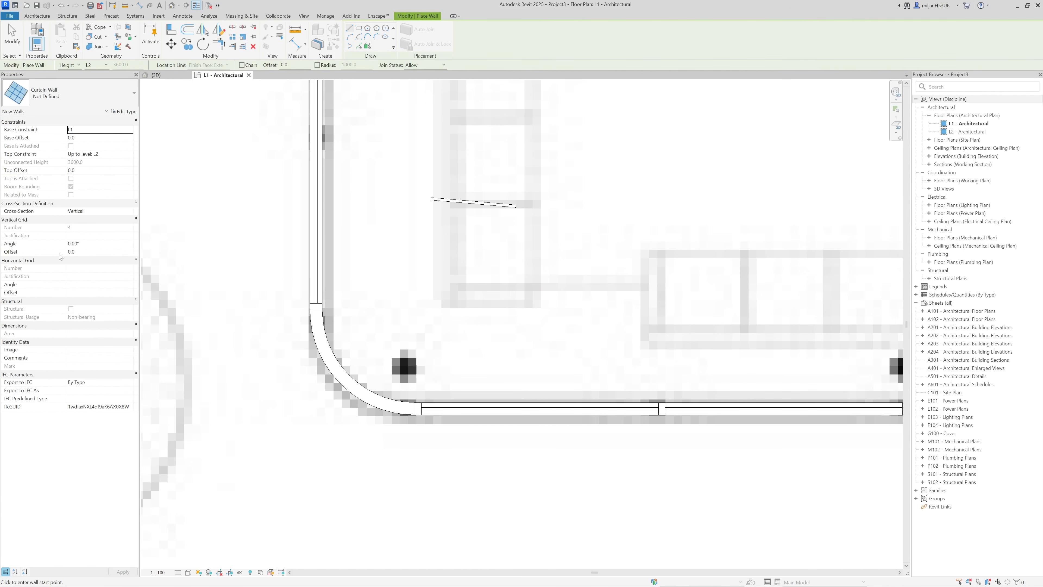
pyautogui.click(124, 112)
pyautogui.click(274, 172)
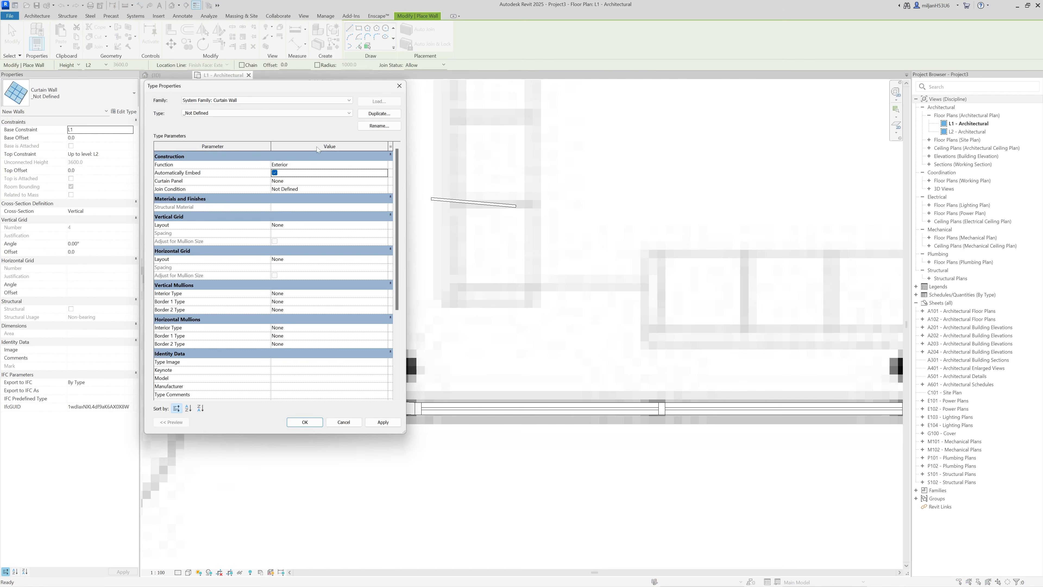
pyautogui.click(379, 113)
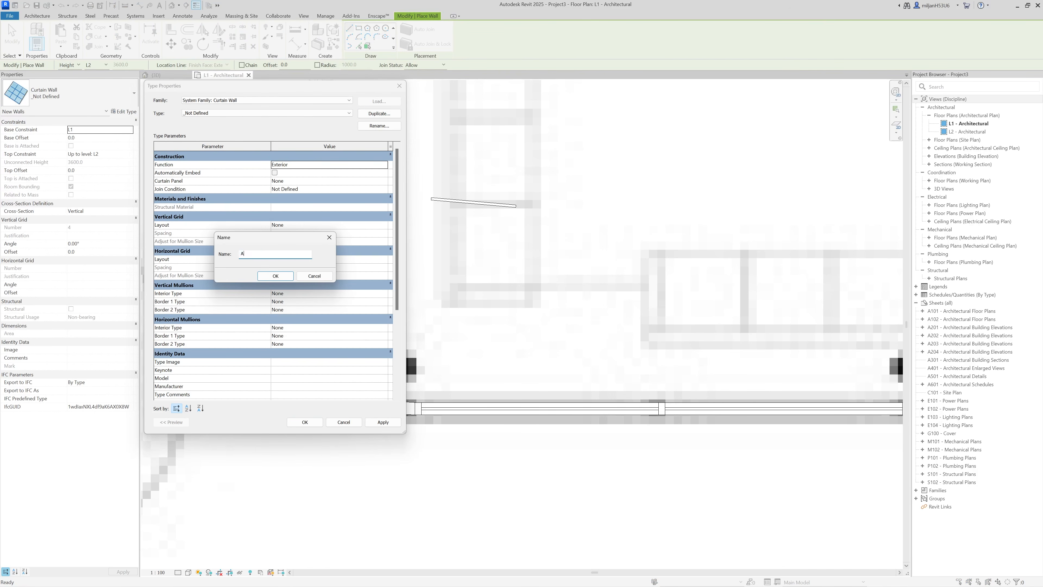
pyautogui.write('AIE_cw 02')
pyautogui.press('Return')
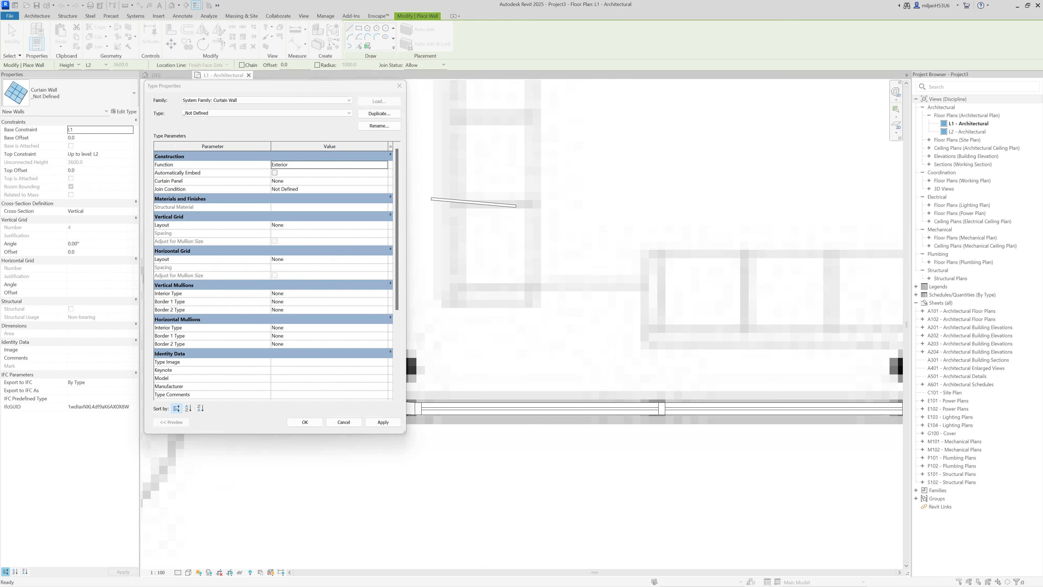
# Step: Enable automatic embedding for the AIE_cw 02 type and assign Basic Wall : Glass - 25mm as its curtain panel
pyautogui.click(275, 173)
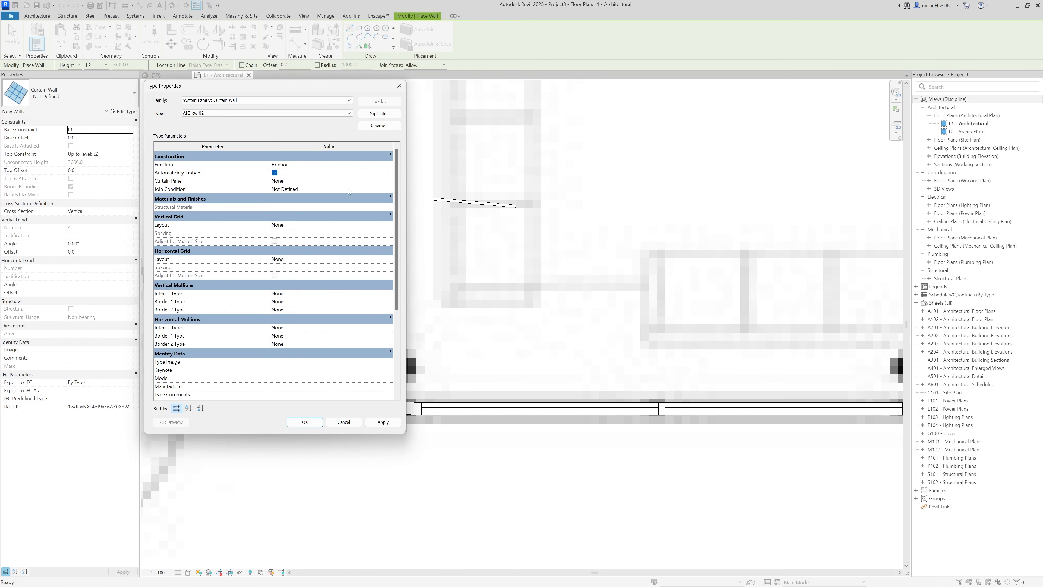
pyautogui.click(383, 181)
pyautogui.scroll(-3, 361, 206)
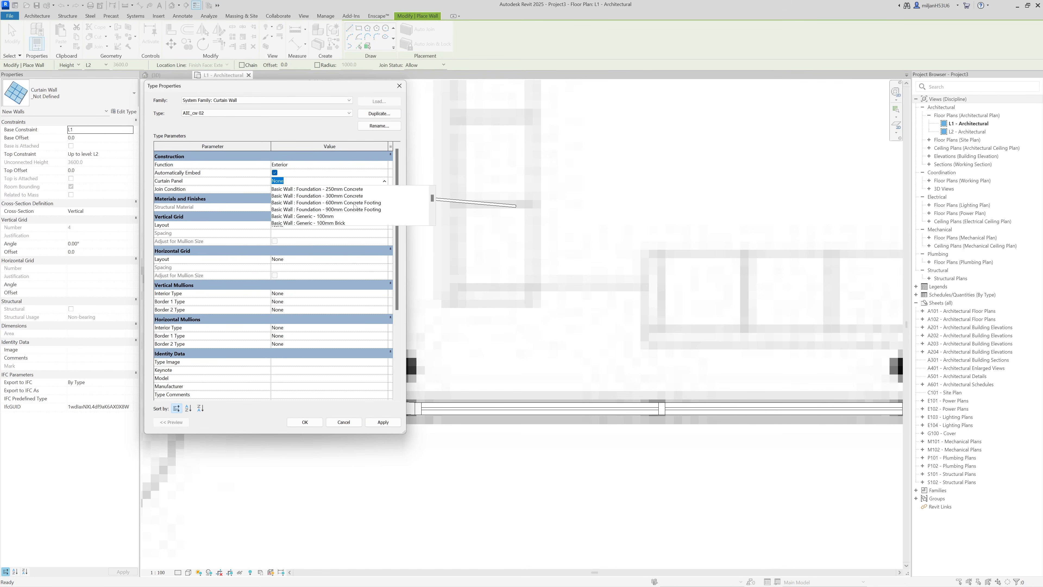
pyautogui.scroll(-2, 331, 218)
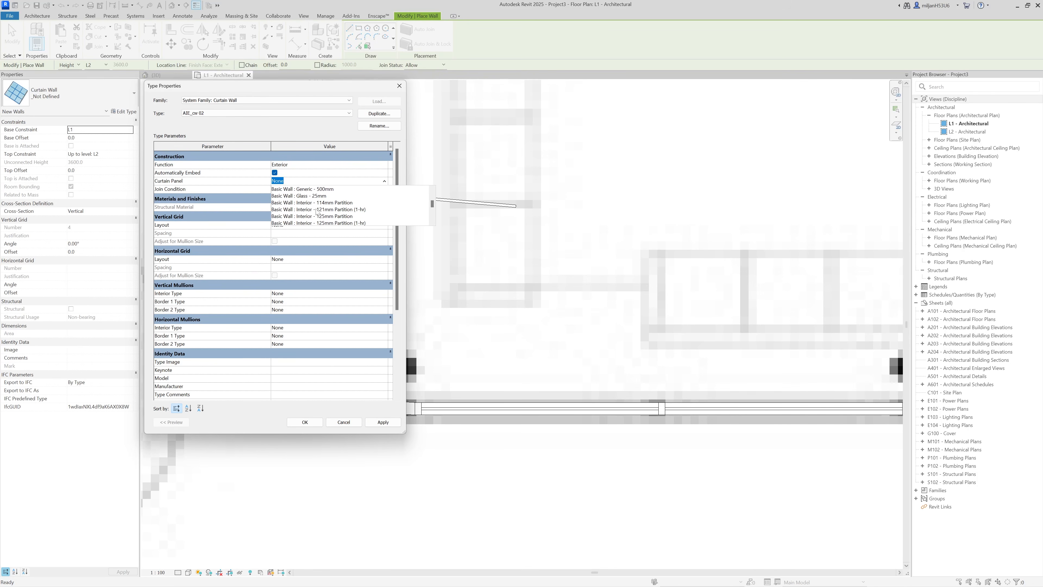
pyautogui.click(290, 196)
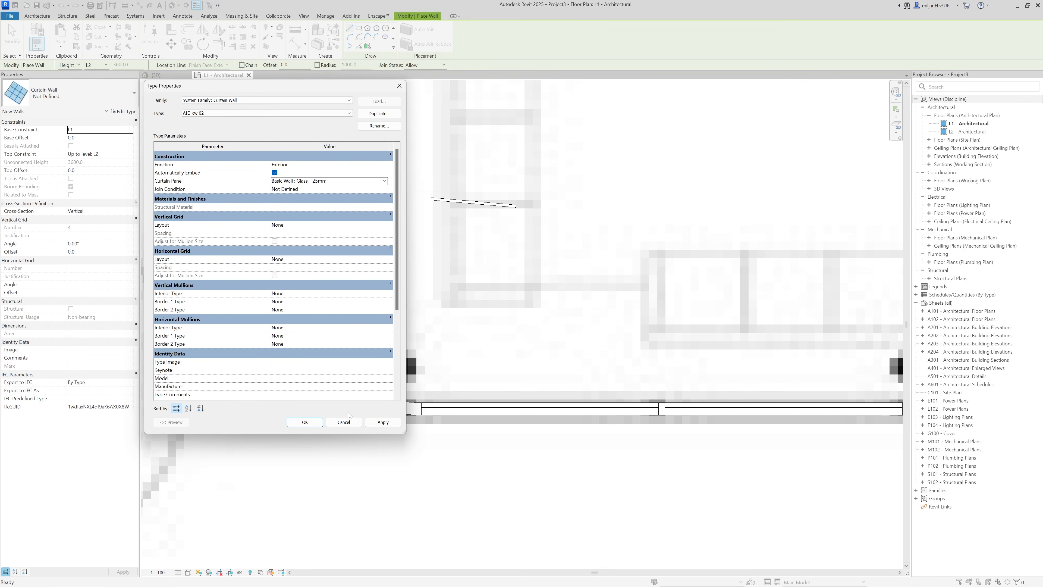
pyautogui.click(305, 422)
# Step: Embed AIE_cw 02 curtain walls in both curved corner walls of the living area by picking their arcs
pyautogui.scroll(4, 339, 332)
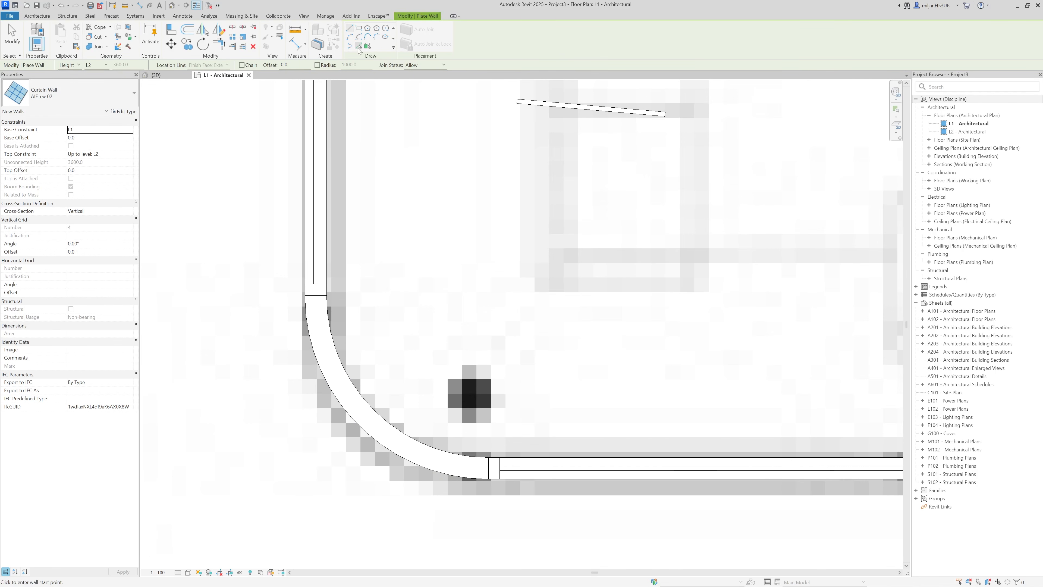
pyautogui.click(323, 353)
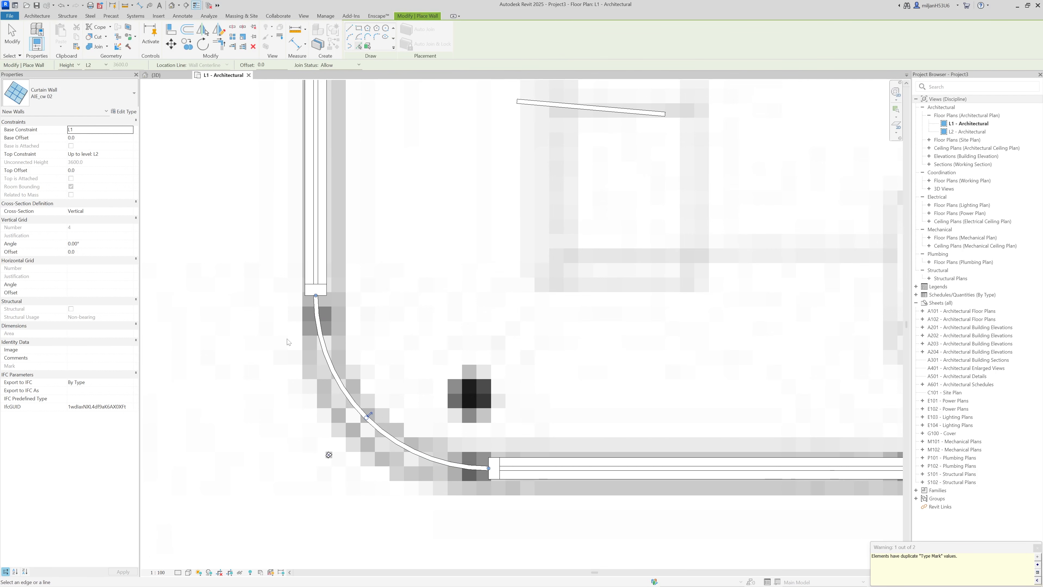
pyautogui.scroll(-3, 260, 317)
pyautogui.scroll(-3, 259, 317)
pyautogui.scroll(5, 764, 342)
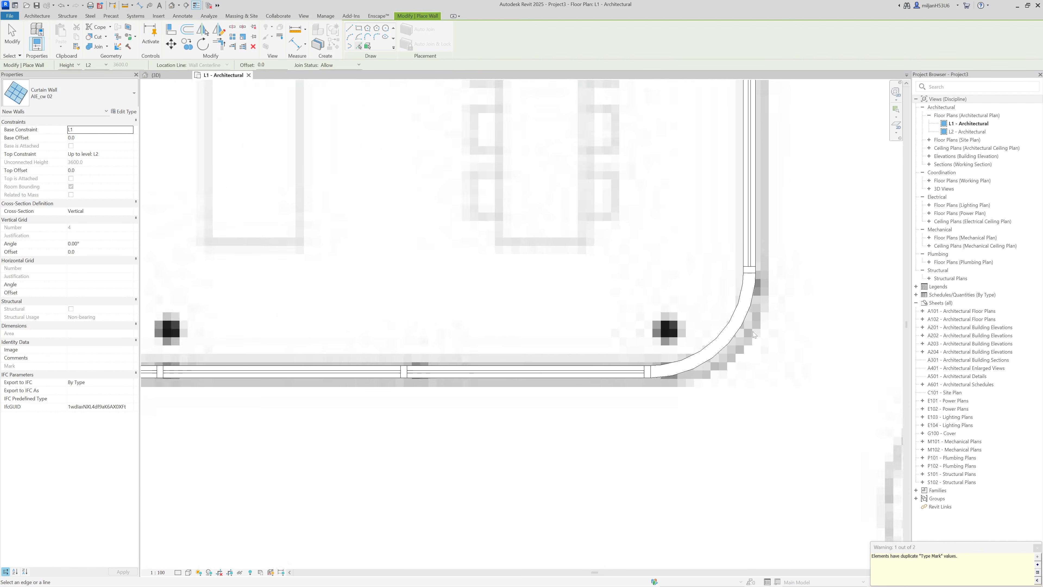
pyautogui.click(717, 344)
pyautogui.press('Escape')
pyautogui.press('Escape')
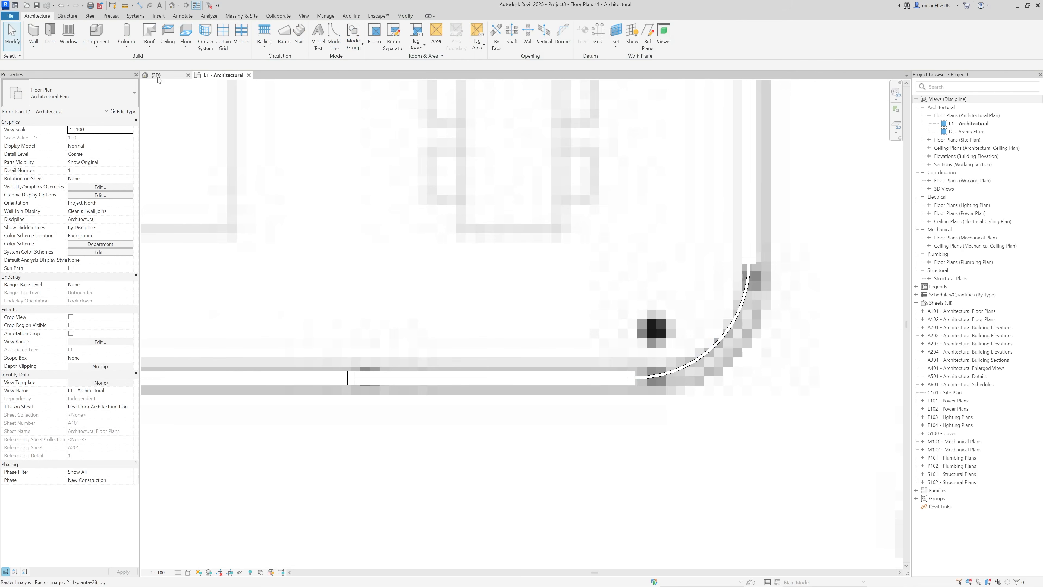
# Step: In the 3D view, set the left curved corner curtain wall's base offset to 65 and top offset to -65
pyautogui.click(155, 75)
pyautogui.scroll(3, 479, 300)
pyautogui.scroll(3, 470, 271)
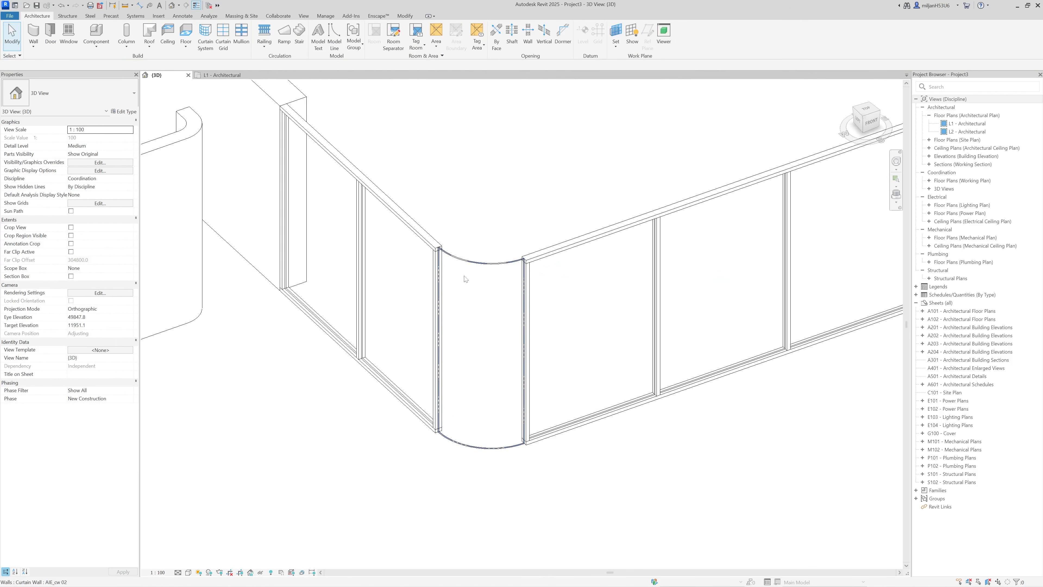
pyautogui.click(469, 270)
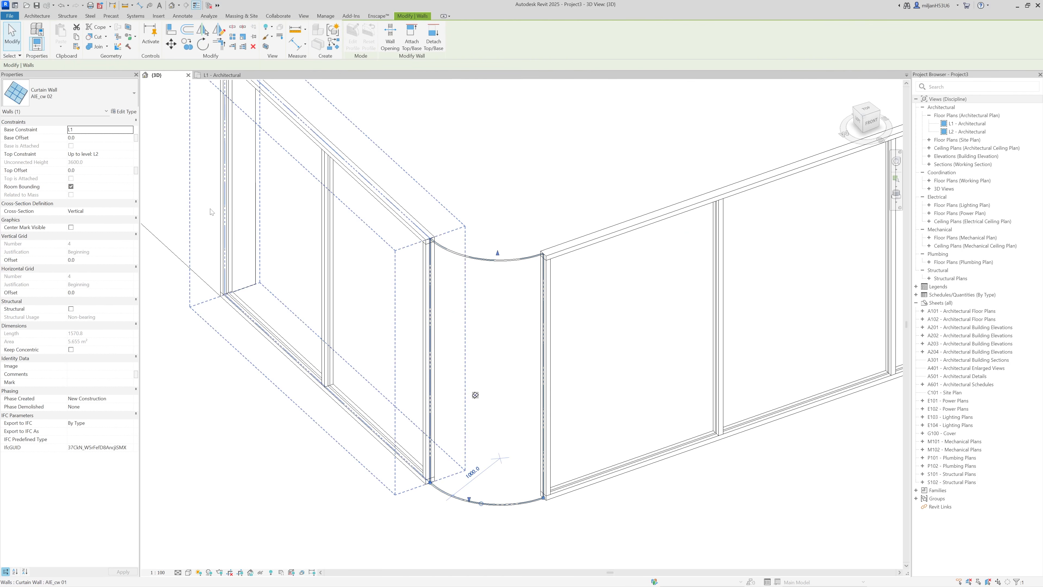
pyautogui.click(93, 138)
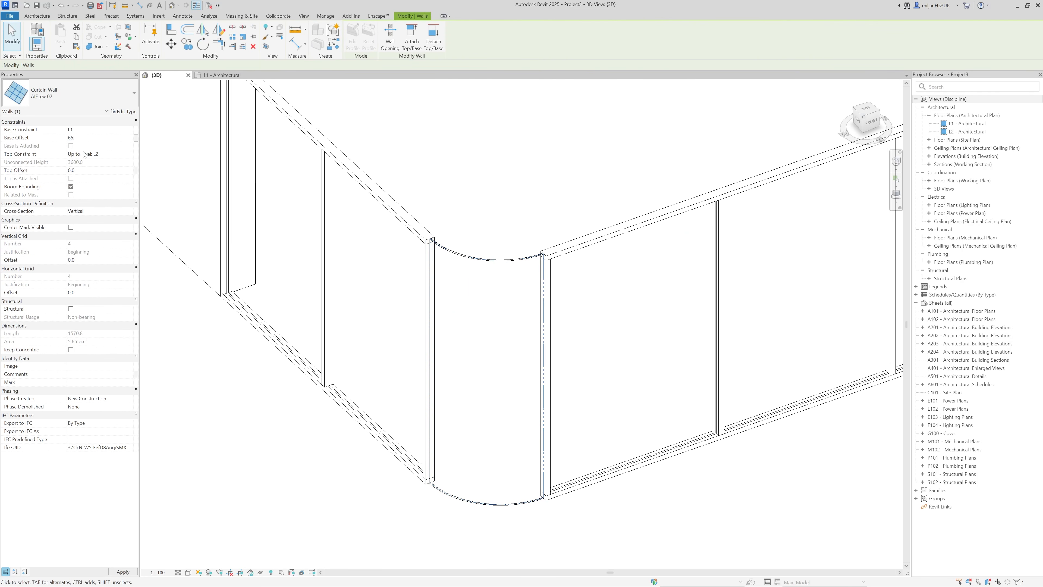
pyautogui.keyDown('shift'); pyautogui.moveTo(473, 391); pyautogui.dragTo(638, 317, button='middle'); pyautogui.keyUp('shift')
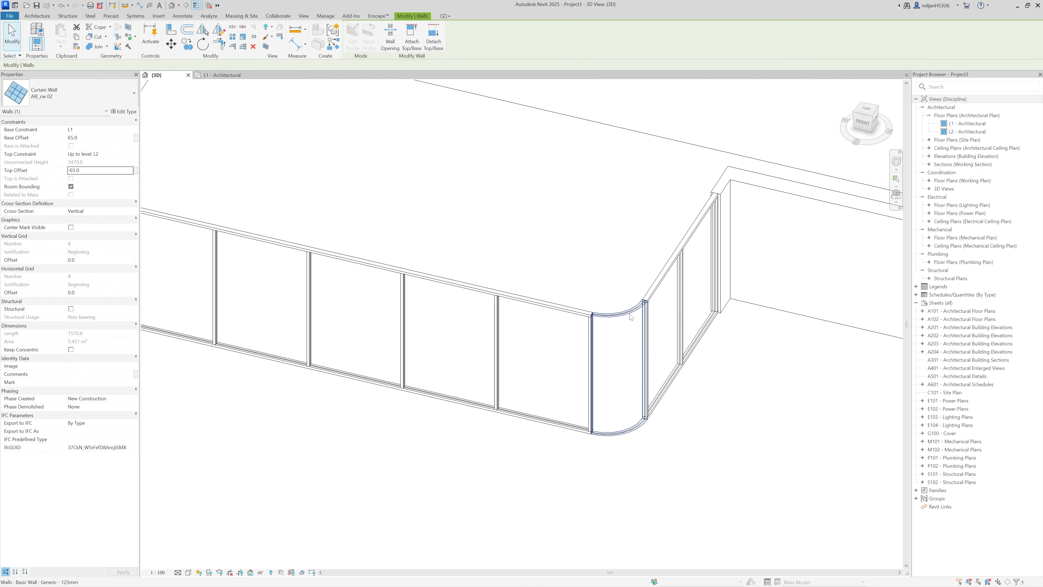
pyautogui.press('Escape')
# Step: Set the right curved corner curtain wall's base offset to 65 and top offset to -65
pyautogui.scroll(3, 628, 308)
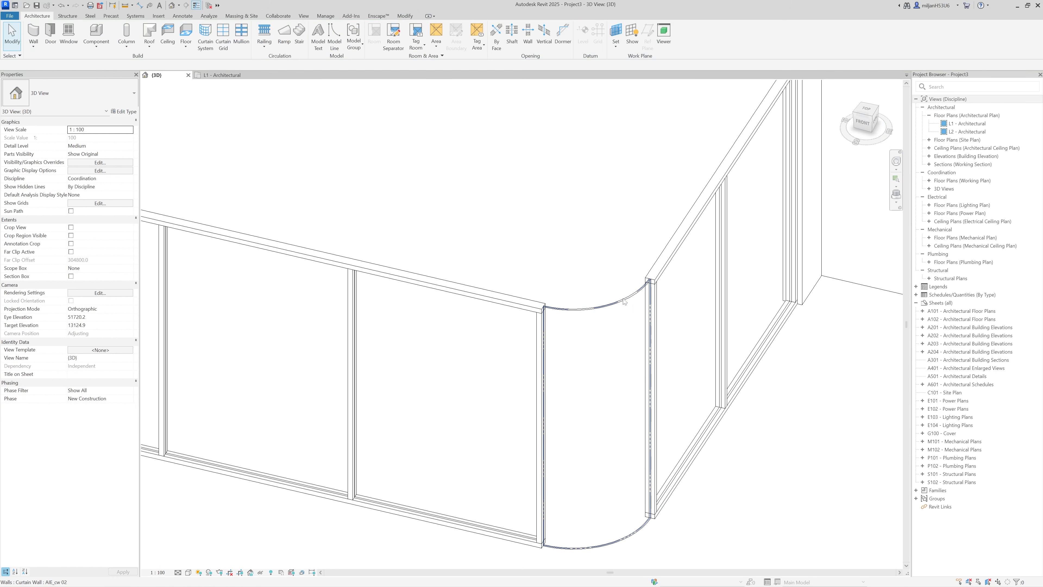
pyautogui.click(624, 301)
pyautogui.click(91, 138)
pyautogui.write('6')
pyautogui.write('-65')
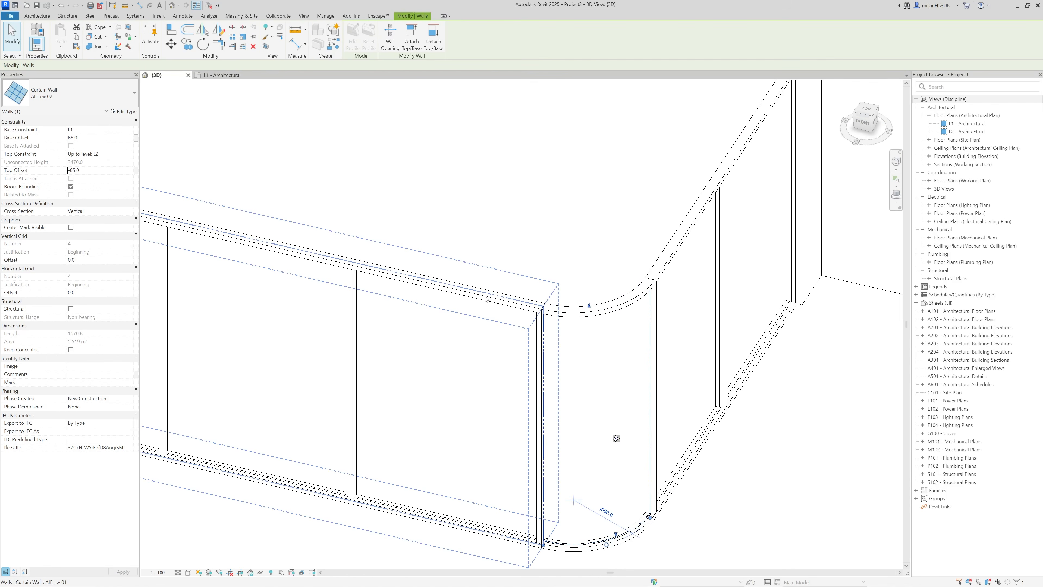
# Step: Display the 3D view in the Shaded visual style and bring the right curved corner's frame into close view
pyautogui.click(188, 572)
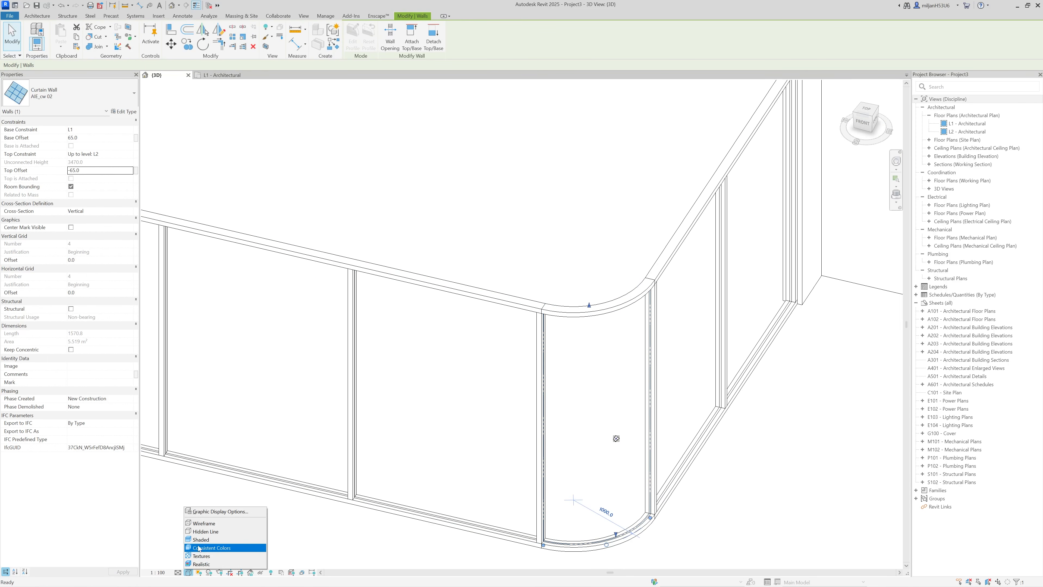
pyautogui.click(205, 539)
pyautogui.scroll(3, 625, 427)
pyautogui.scroll(-1, 554, 320)
pyautogui.keyDown('shift'); pyautogui.moveTo(473, 312); pyautogui.dragTo(484, 249, button='middle'); pyautogui.keyUp('shift')
# Step: Check which material is assigned to the straight curtain wall's top mullion type next to the right corner
pyautogui.press('Tab')
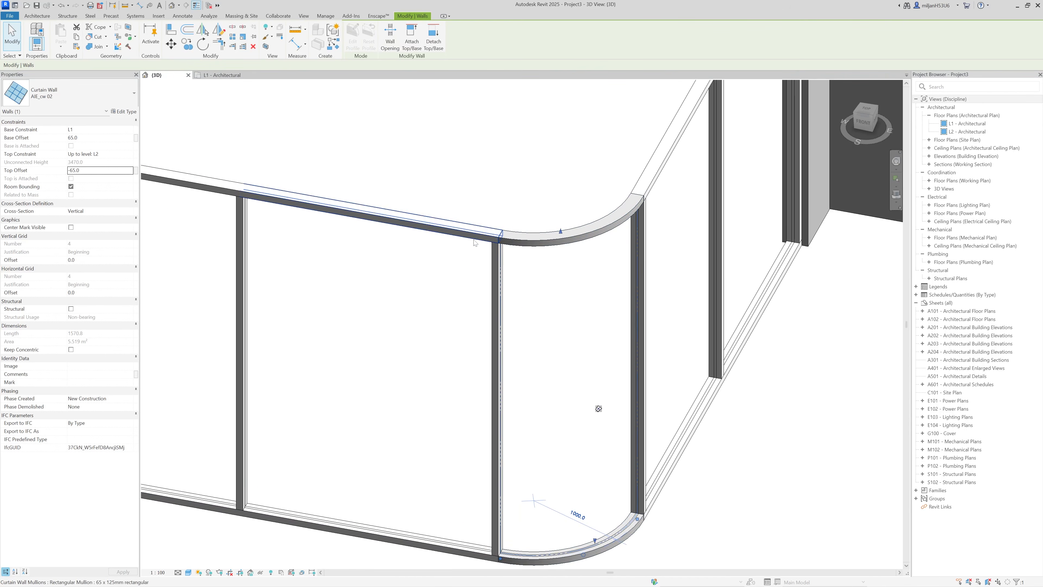
pyautogui.click(473, 238)
pyautogui.click(126, 111)
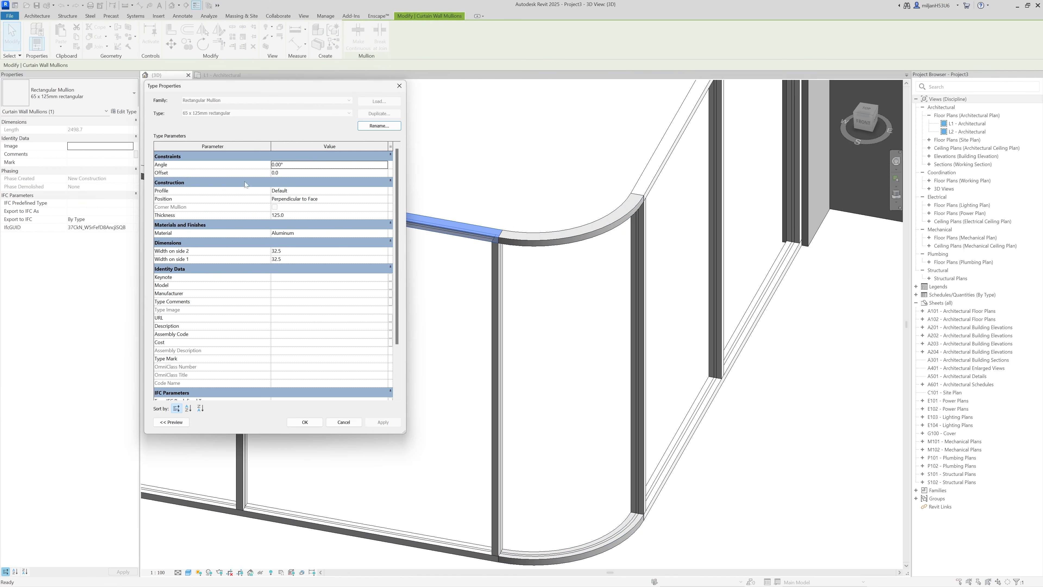
pyautogui.click(300, 233)
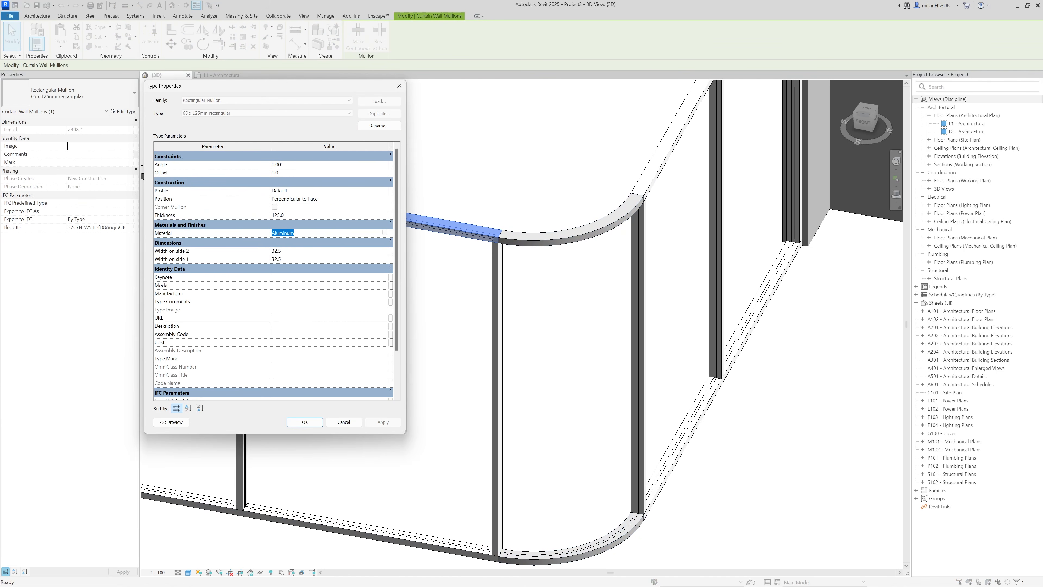
pyautogui.click(344, 422)
# Step: Set the structure layer material of the curved corner's Generic - 125mm wall type to Aluminum
pyautogui.click(544, 235)
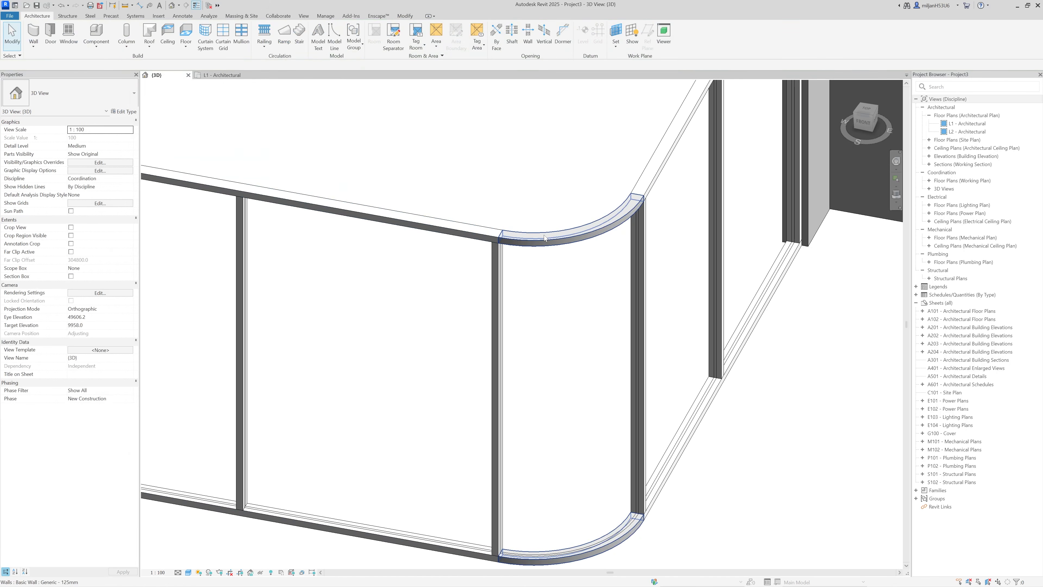
pyautogui.click(123, 111)
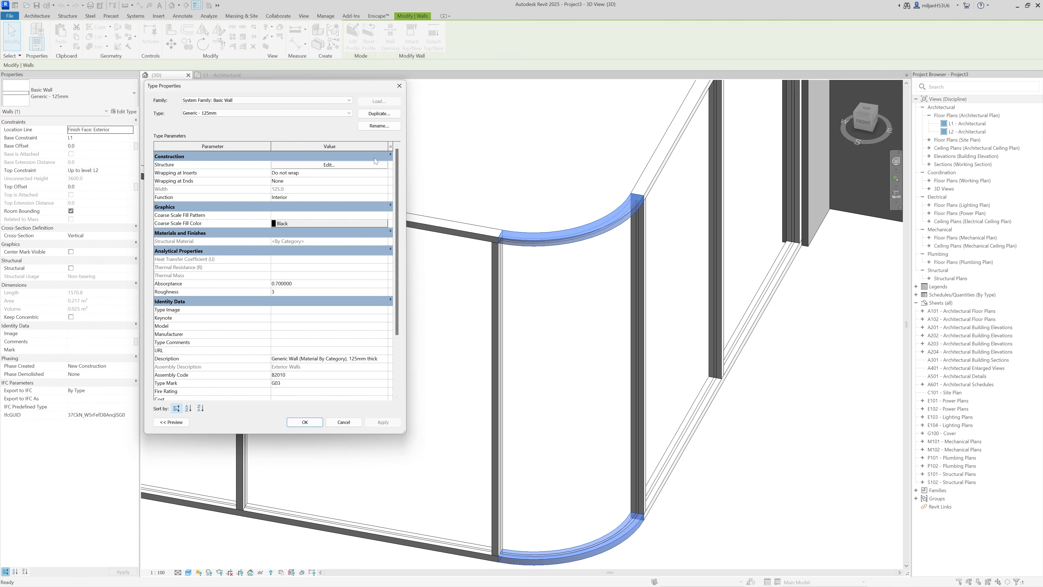
pyautogui.click(328, 165)
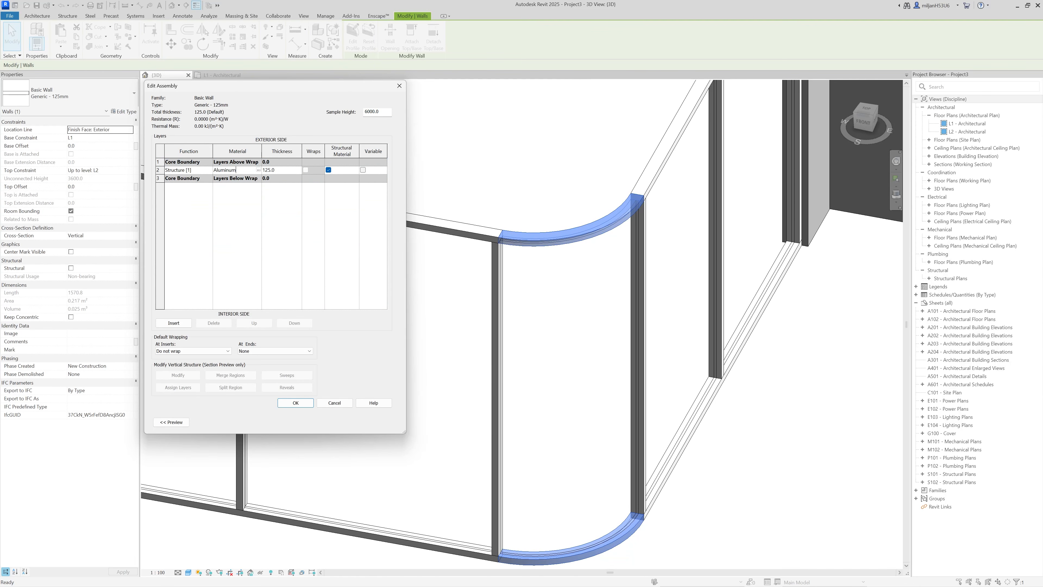
pyautogui.click(296, 403)
pyautogui.click(304, 423)
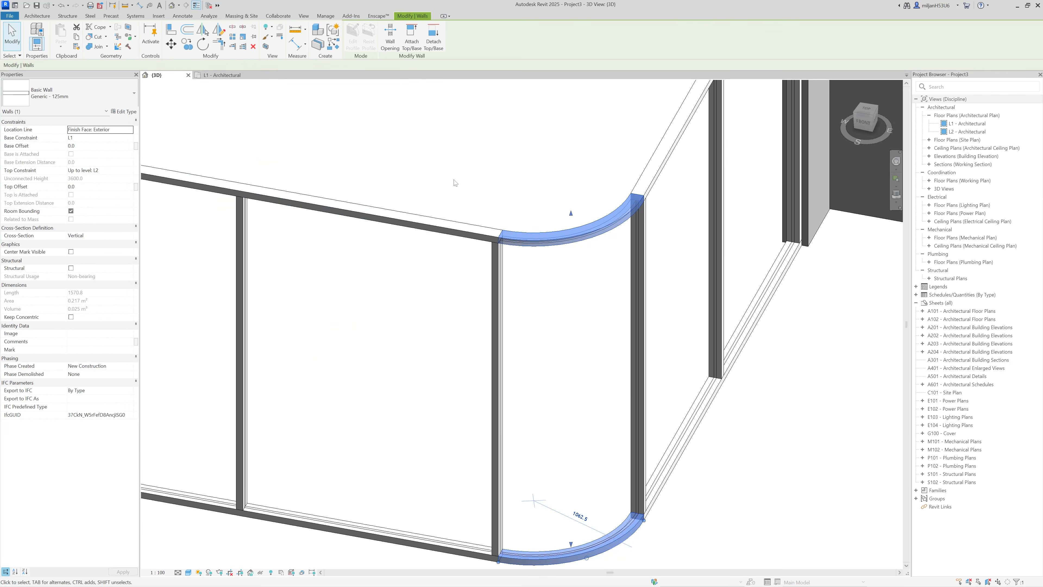
pyautogui.press('Escape')
# Step: Inspect the shaded curtain walls and curved corners around the living area from several angles in the 3D view
pyautogui.scroll(-5, 534, 251)
pyautogui.keyDown('shift'); pyautogui.moveTo(387, 298); pyautogui.dragTo(480, 287, button='middle'); pyautogui.keyUp('shift')
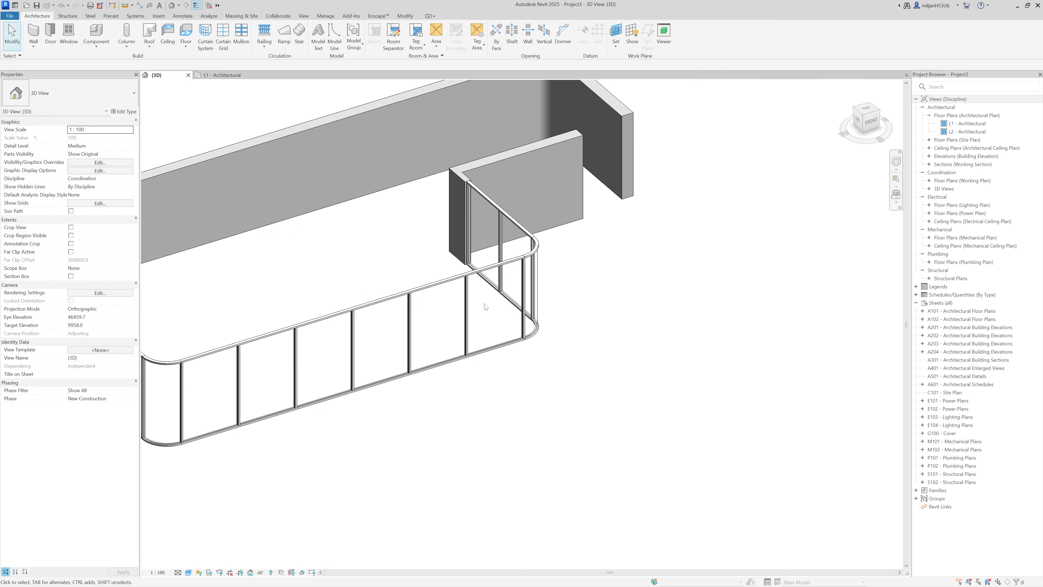
pyautogui.moveTo(353, 368); pyautogui.dragTo(562, 340, button='middle')
pyautogui.keyDown('shift'); pyautogui.moveTo(622, 415); pyautogui.dragTo(526, 401, button='middle'); pyautogui.keyUp('shift')
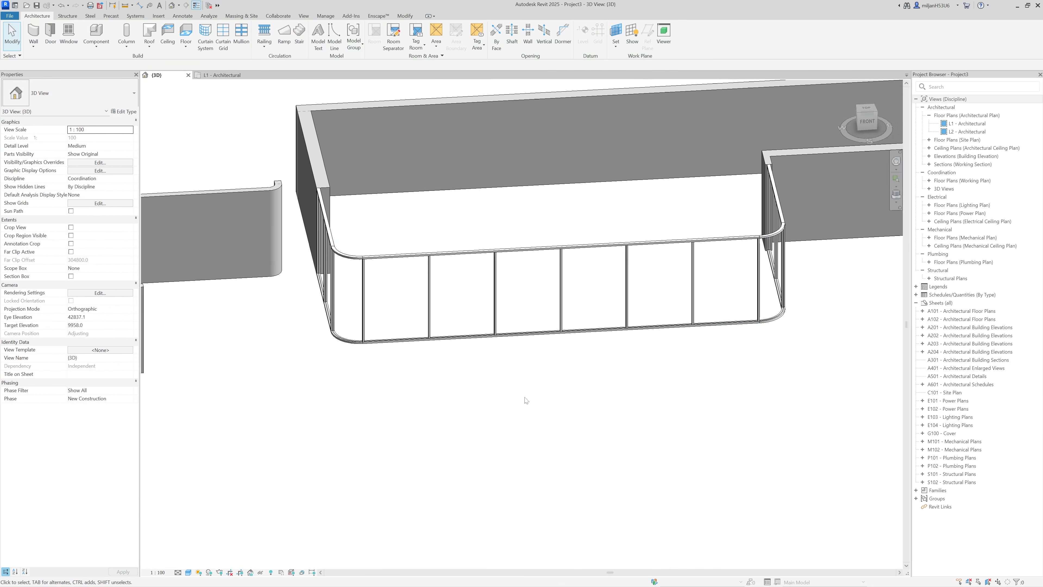
pyautogui.scroll(2, 351, 264)
# Step: In the L1 floor plan, draw a 2600 mm Generic - 250mm wall at the leftmost lower porch wall and flip it onto the traced outline
pyautogui.click(221, 75)
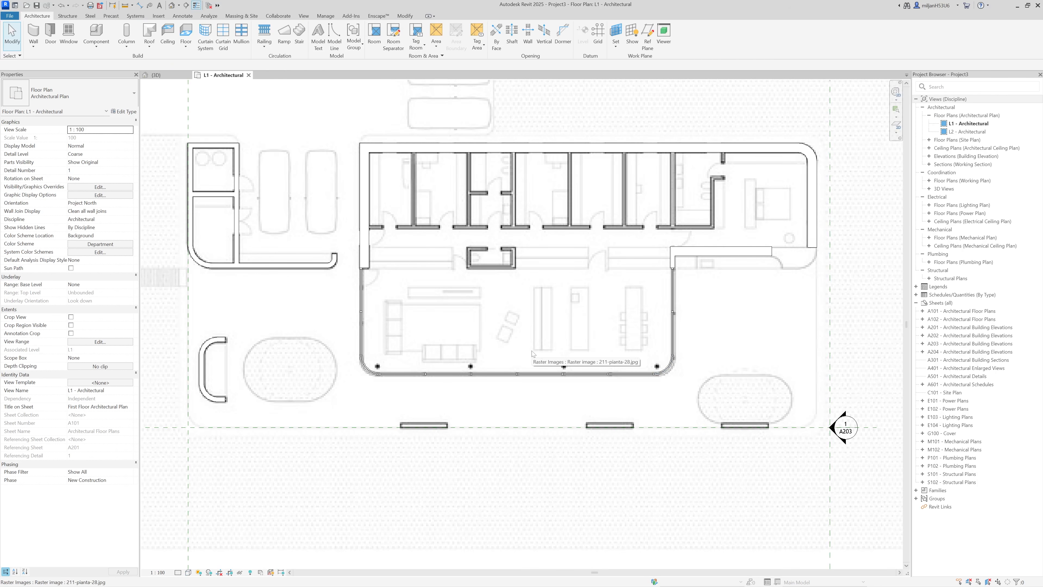
pyautogui.moveTo(498, 415); pyautogui.dragTo(564, 382, button='middle')
pyautogui.click(268, 334)
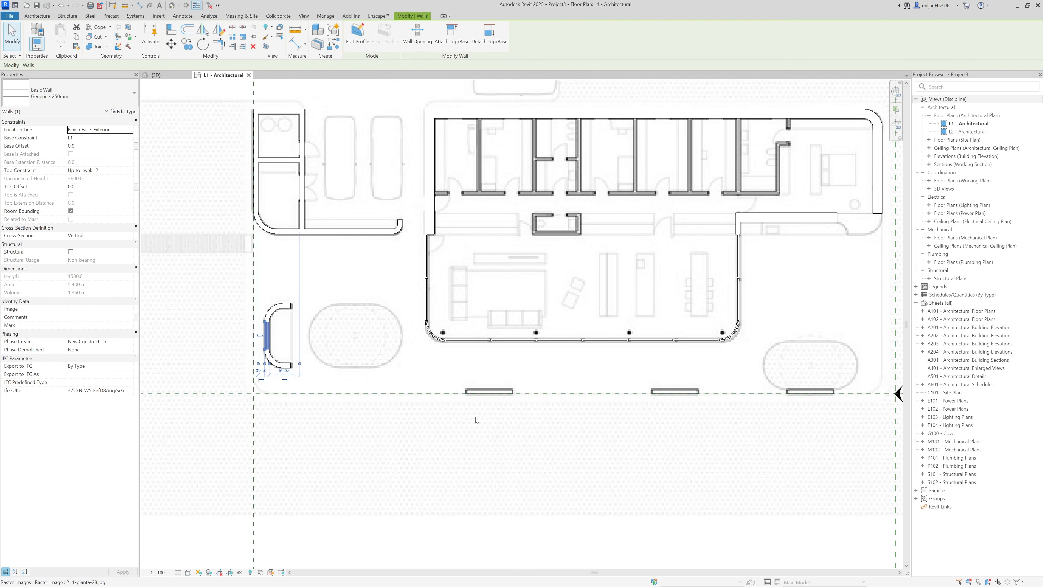
pyautogui.press('w')
pyautogui.press('a')
pyautogui.scroll(3, 473, 411)
pyautogui.scroll(2, 446, 388)
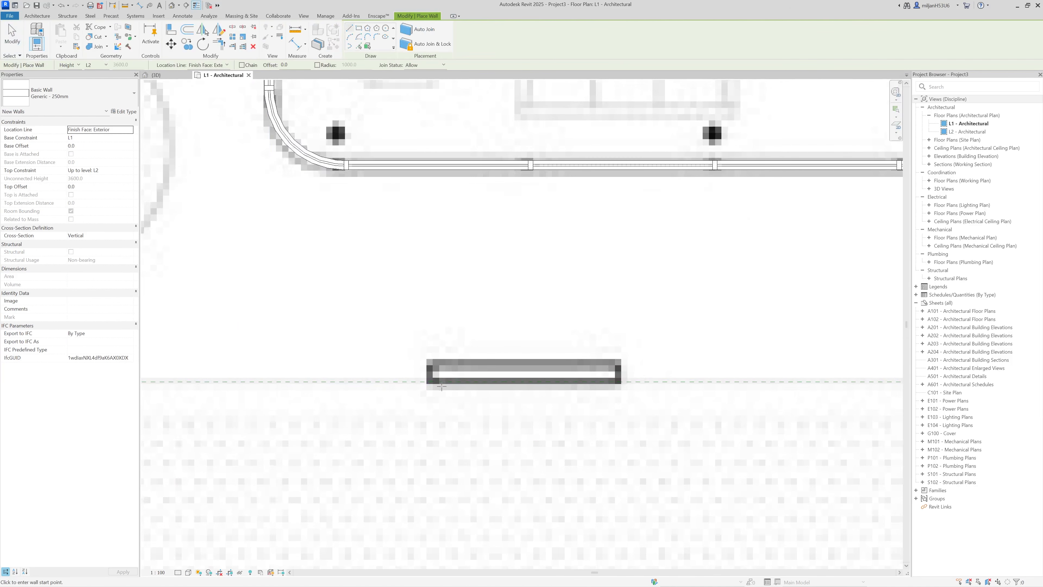
pyautogui.click(429, 385)
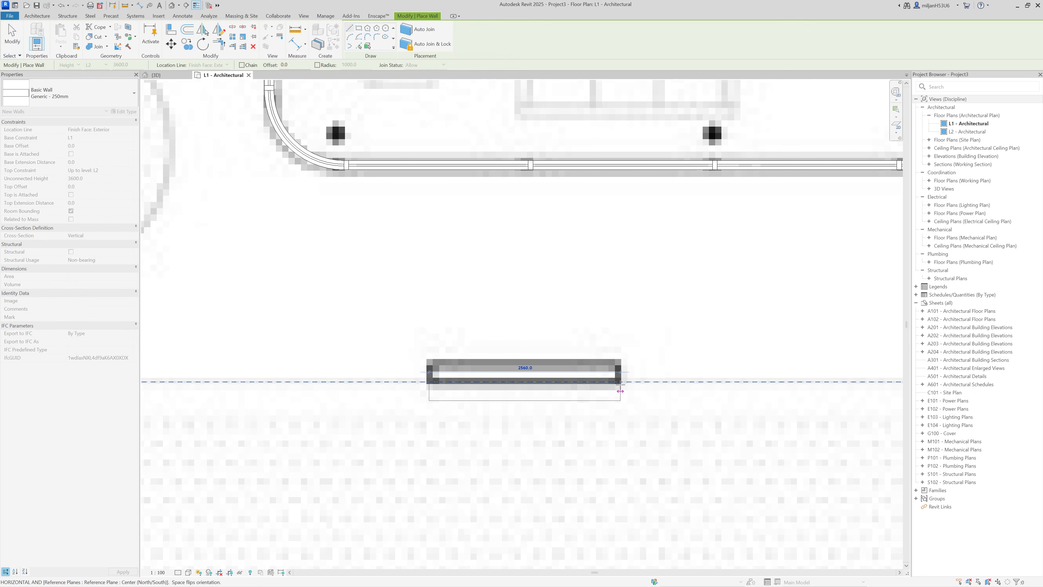
pyautogui.write('26')
pyautogui.press('Return')
pyautogui.press('Escape')
pyautogui.press('Escape')
pyautogui.click(606, 400)
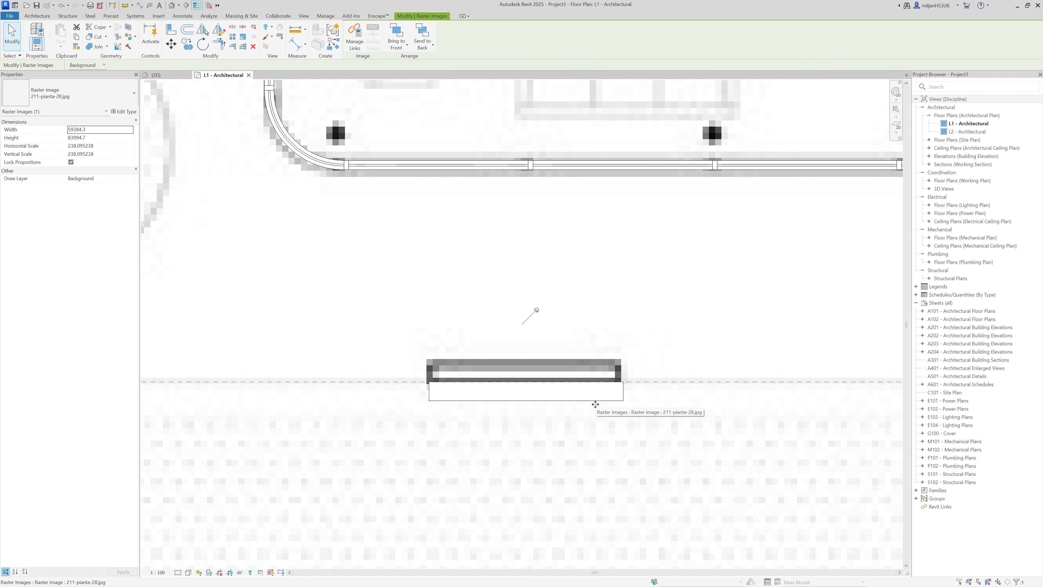
pyautogui.press('Escape')
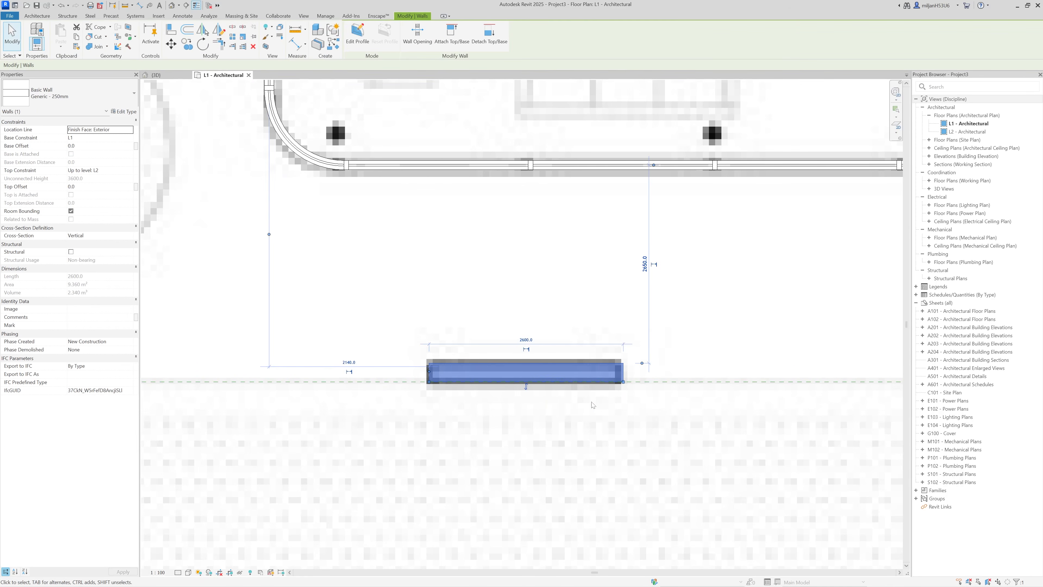
# Step: Reposition the lower-left porch wall by re-anchoring its horizontal distance to the living area's left curtain wall and setting it to 2200 mm
pyautogui.scroll(5, 431, 382)
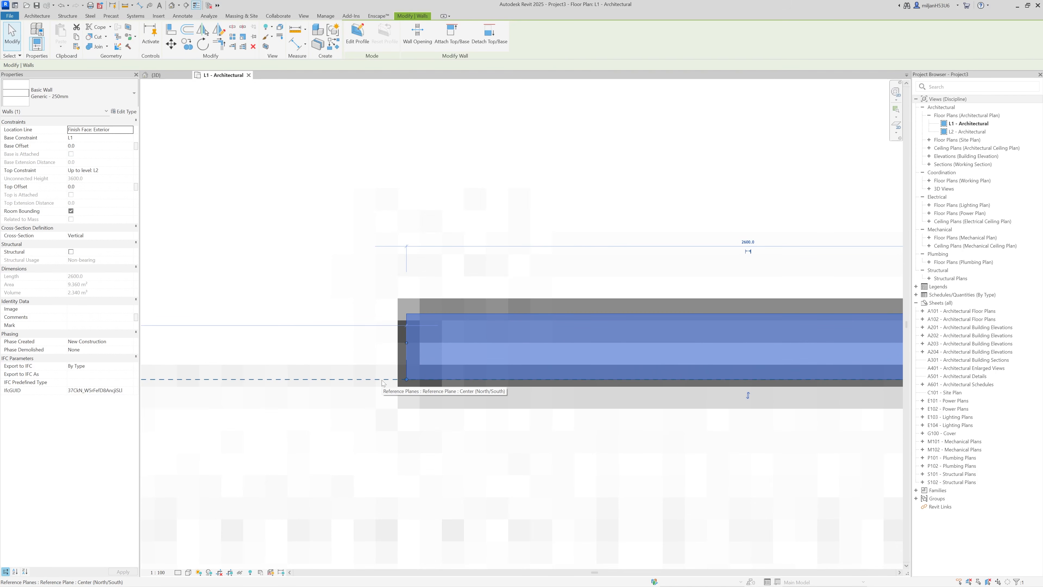
pyautogui.scroll(-8, 383, 382)
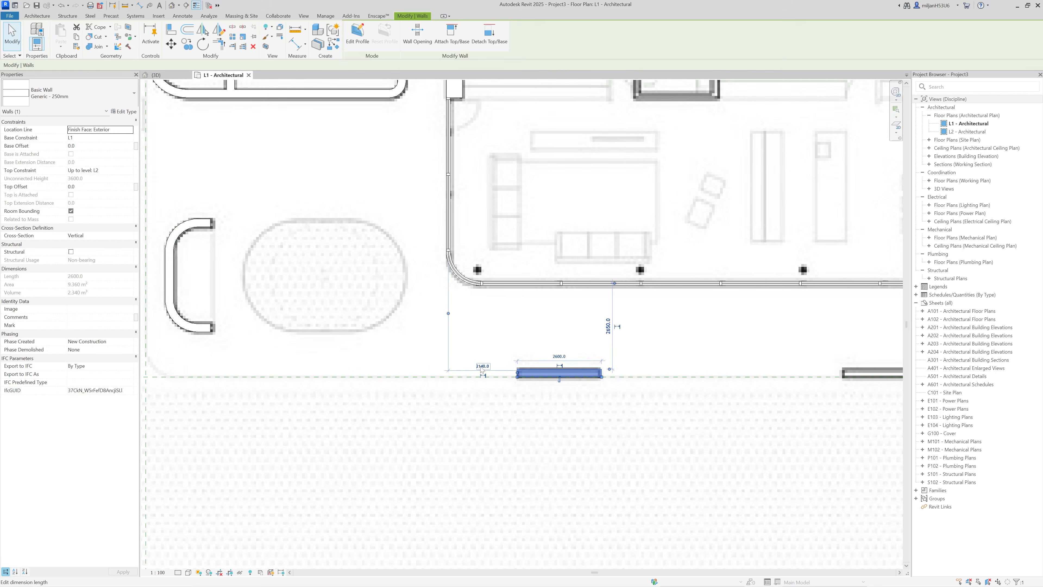
pyautogui.click(480, 365)
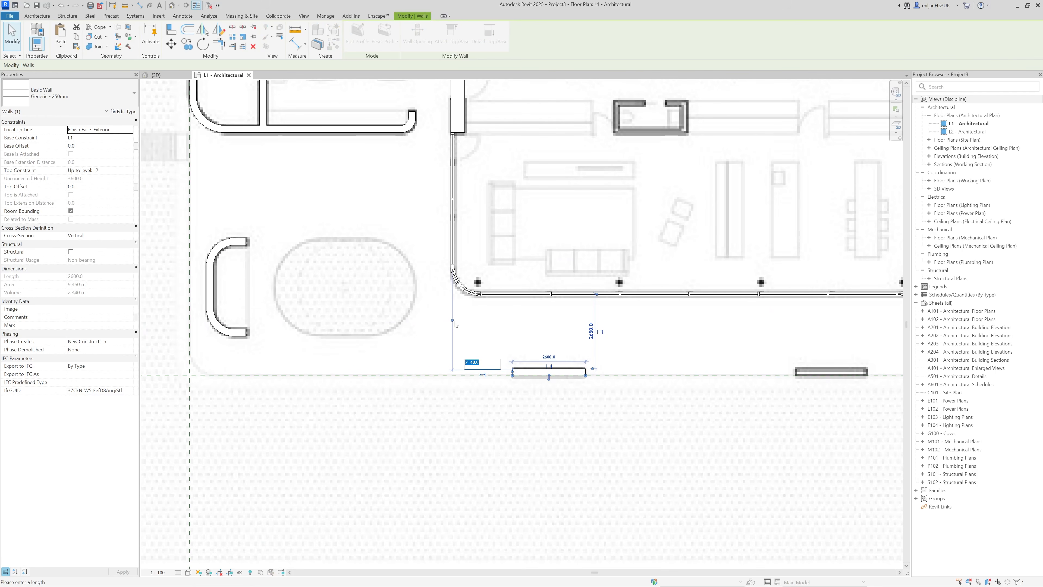
pyautogui.press('Return')
pyautogui.scroll(1, 406, 177)
pyautogui.moveTo(462, 336); pyautogui.dragTo(459, 259)
pyautogui.click(495, 388)
pyautogui.write('2200')
pyautogui.press('Return')
# Step: Copy the lower-left porch wall from its left endpoint onto the start of the middle traced porch wall outline
pyautogui.click(711, 388)
pyautogui.moveTo(648, 383); pyautogui.dragTo(380, 395, button='middle')
pyautogui.click(328, 408)
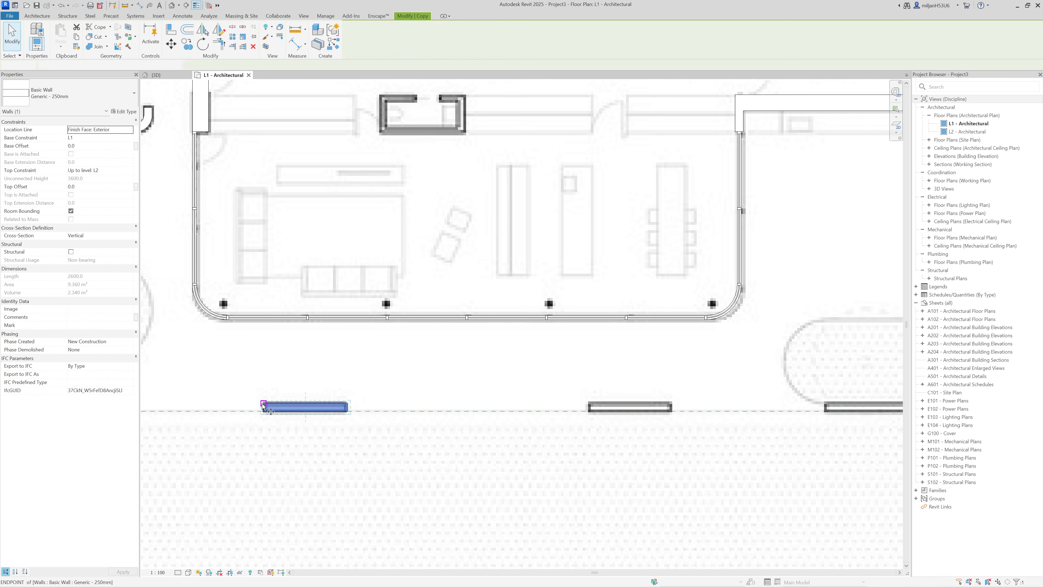
pyautogui.press('c')
pyautogui.press('o')
pyautogui.click(263, 406)
pyautogui.click(589, 406)
# Step: Place a further copy of the porch wall at a distance of 7300 mm, over the traced outline beside the oval planter
pyautogui.moveTo(690, 403); pyautogui.dragTo(468, 389, button='middle')
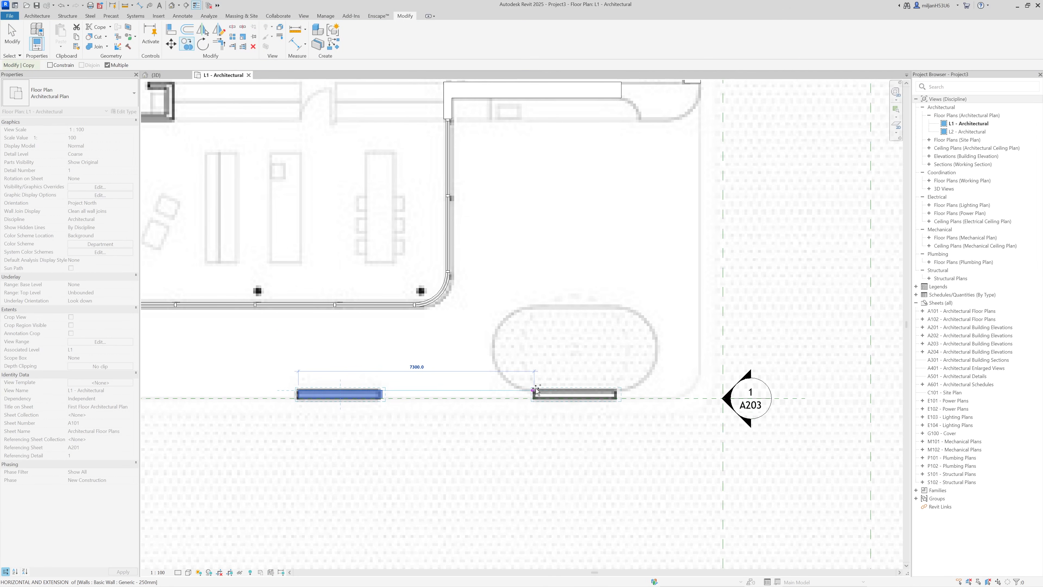
pyautogui.write('7300')
pyautogui.press('Return')
pyautogui.scroll(3, 624, 427)
pyautogui.scroll(-4, 624, 426)
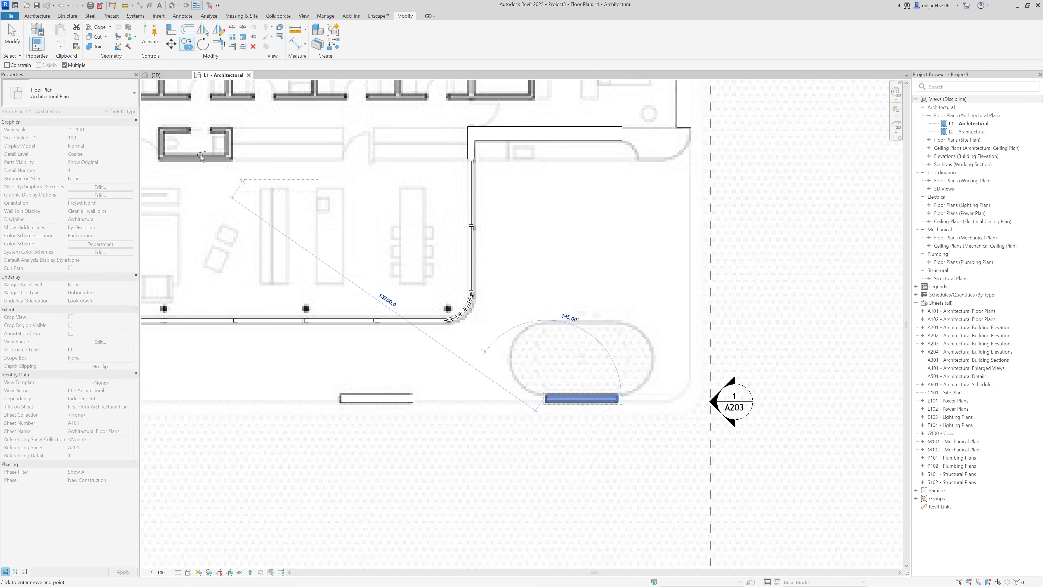
pyautogui.click(17, 37)
# Step: Open the South elevation view from its elevation marker below the house in the floor plan
pyautogui.scroll(-5, 671, 438)
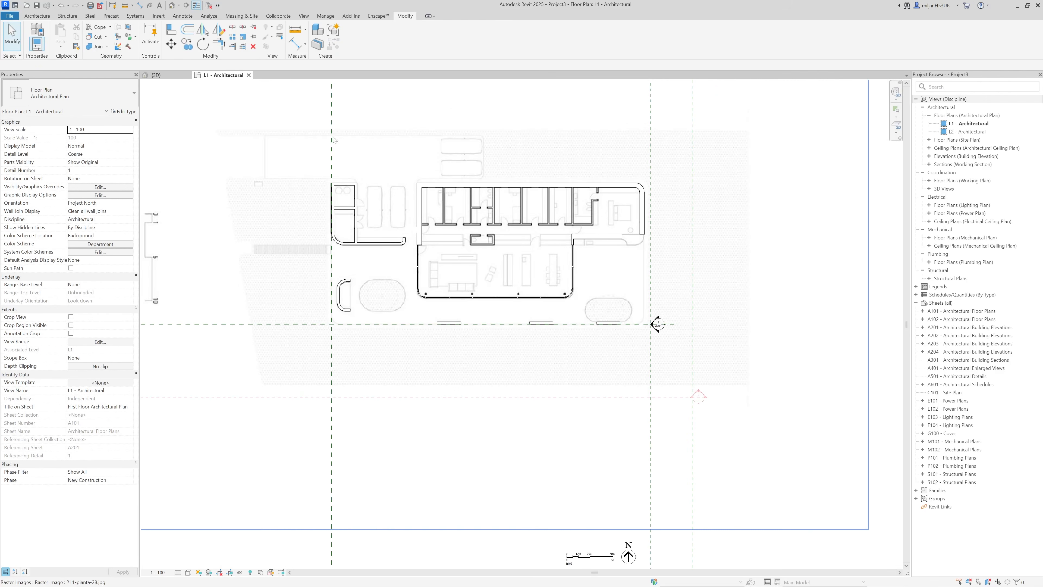
pyautogui.moveTo(567, 473); pyautogui.dragTo(531, 328, button='middle')
pyautogui.scroll(1, 228, 449)
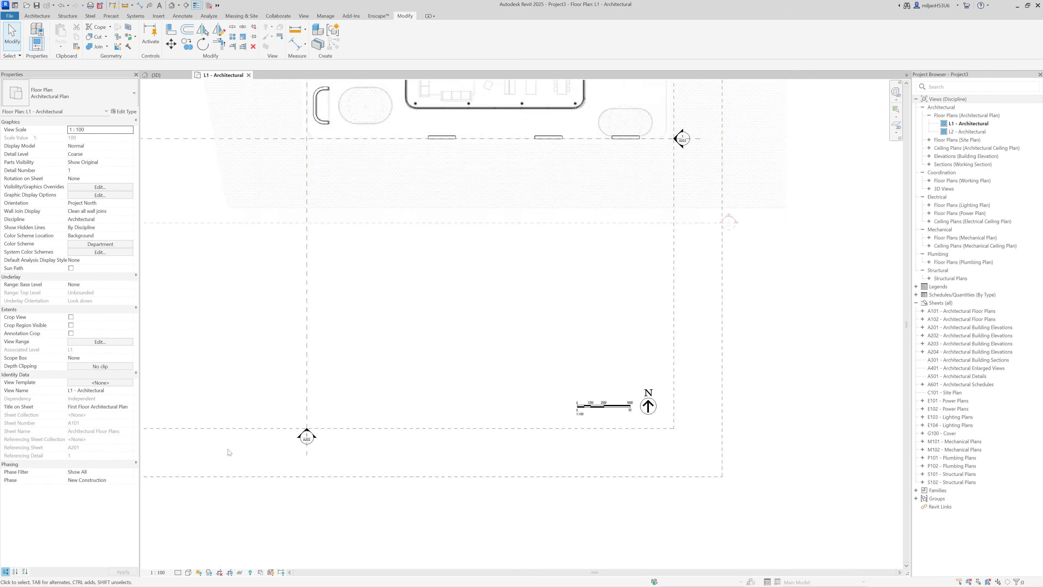
pyautogui.click(316, 439)
pyautogui.rightClick(308, 438)
pyautogui.click(339, 252)
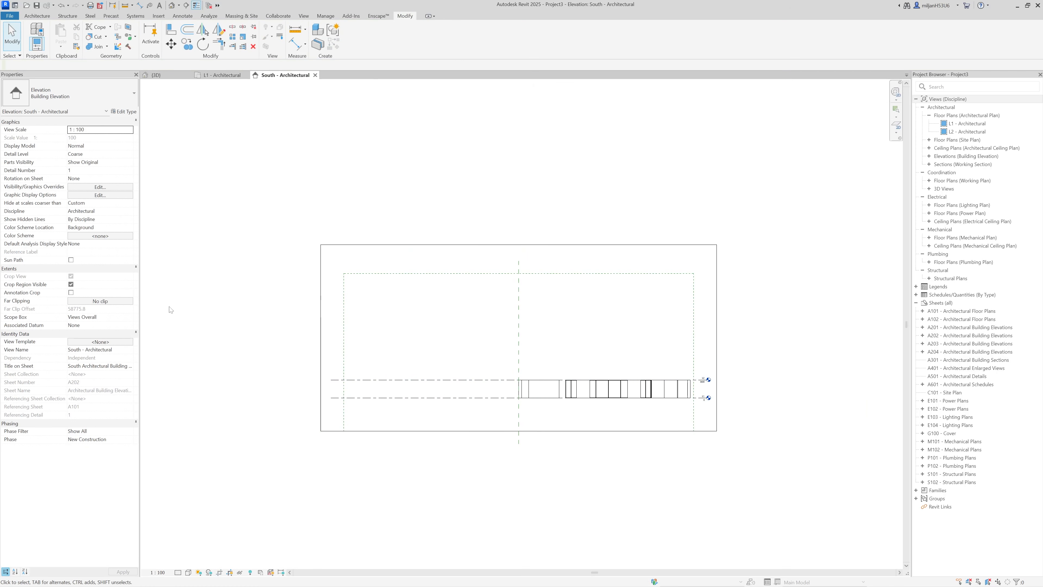
# Step: Set the South elevation's scope box to None and turn off its crop view
pyautogui.click(124, 316)
pyautogui.click(84, 330)
pyautogui.click(71, 276)
pyautogui.scroll(3, 651, 354)
pyautogui.scroll(2, 578, 321)
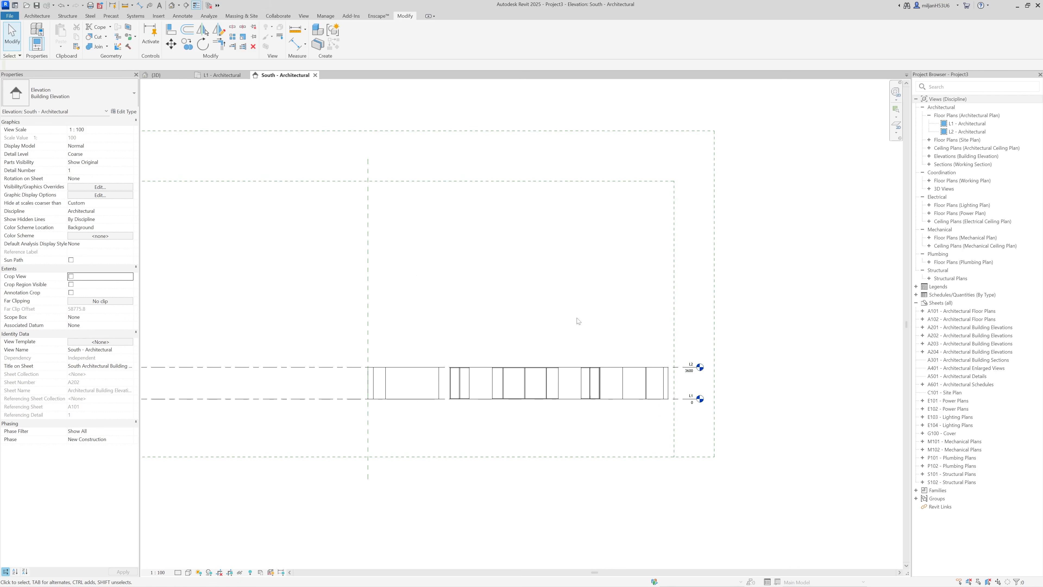
# Step: Link the elevation image 211-prospetti-nord-sud-26.jpg into the South elevation view
pyautogui.moveTo(394, 268); pyautogui.dragTo(430, 275, button='middle')
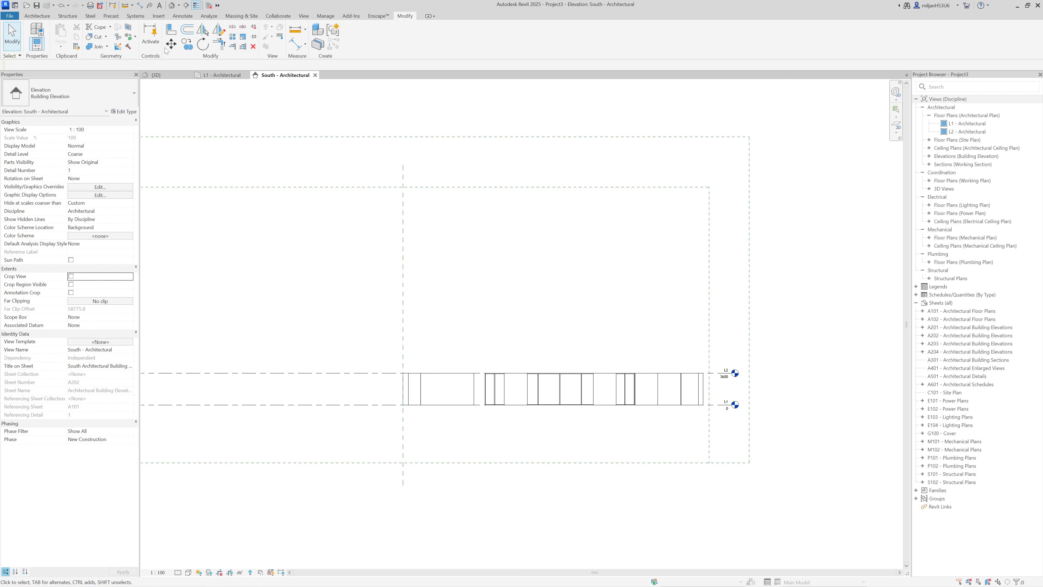
pyautogui.click(159, 16)
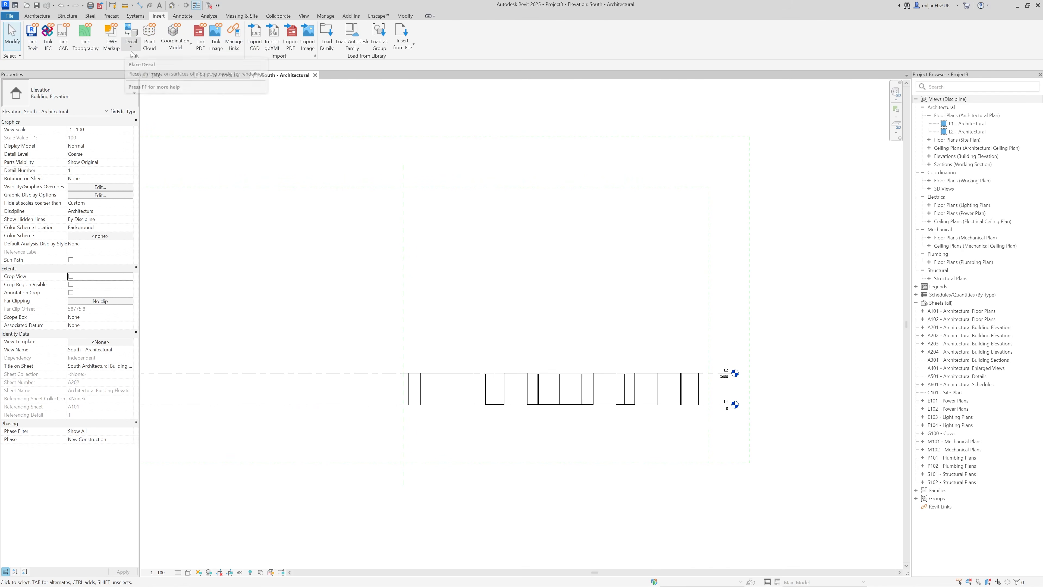
pyautogui.click(216, 37)
pyautogui.doubleClick(281, 140)
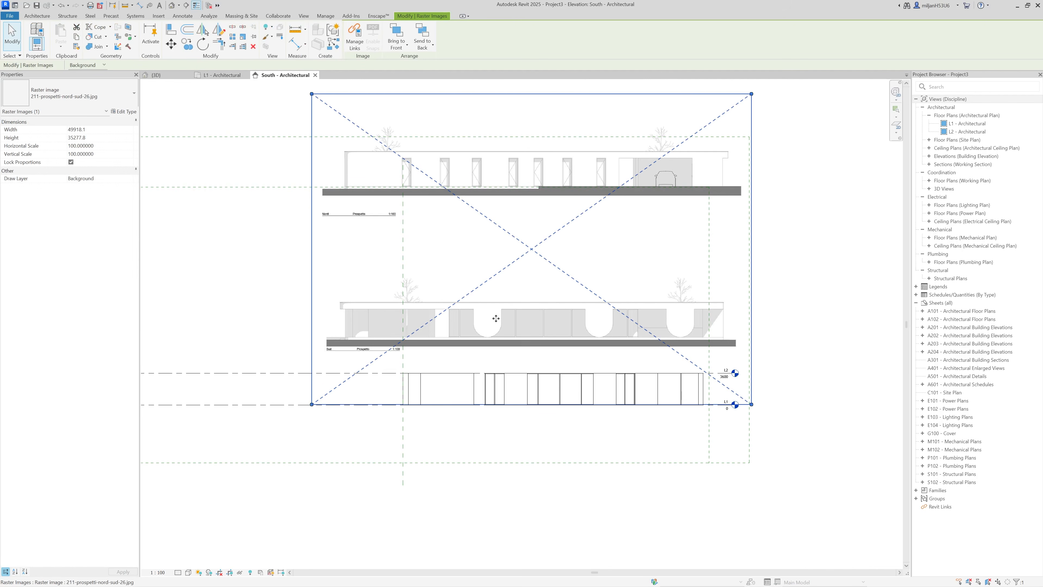
# Step: Move the elevation image so the south facade's left wall base meets the intersection of level L1 and the vertical reference plane
pyautogui.scroll(4, 357, 290)
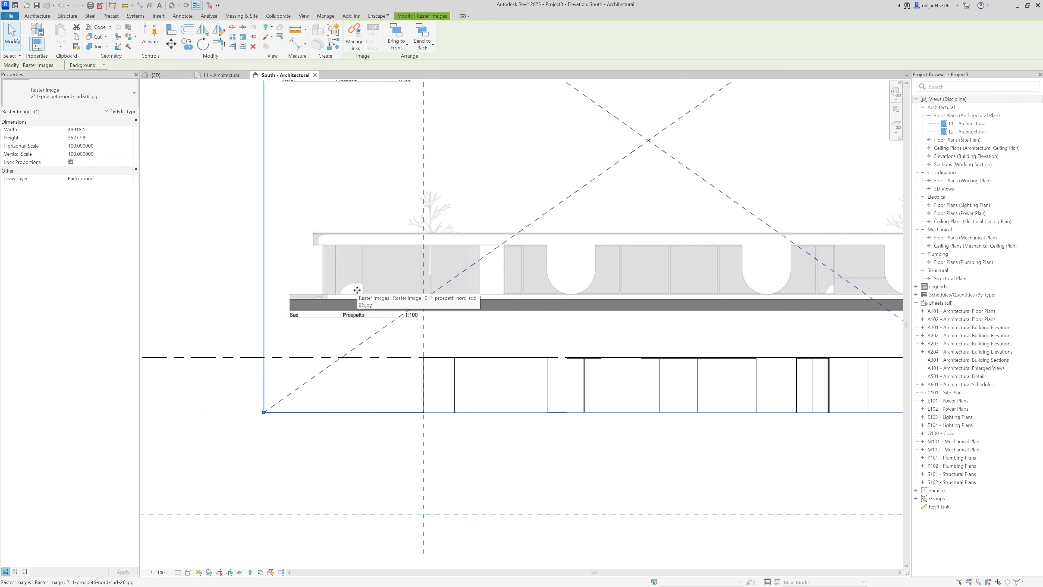
pyautogui.press('m')
pyautogui.press('v')
pyautogui.scroll(3, 321, 294)
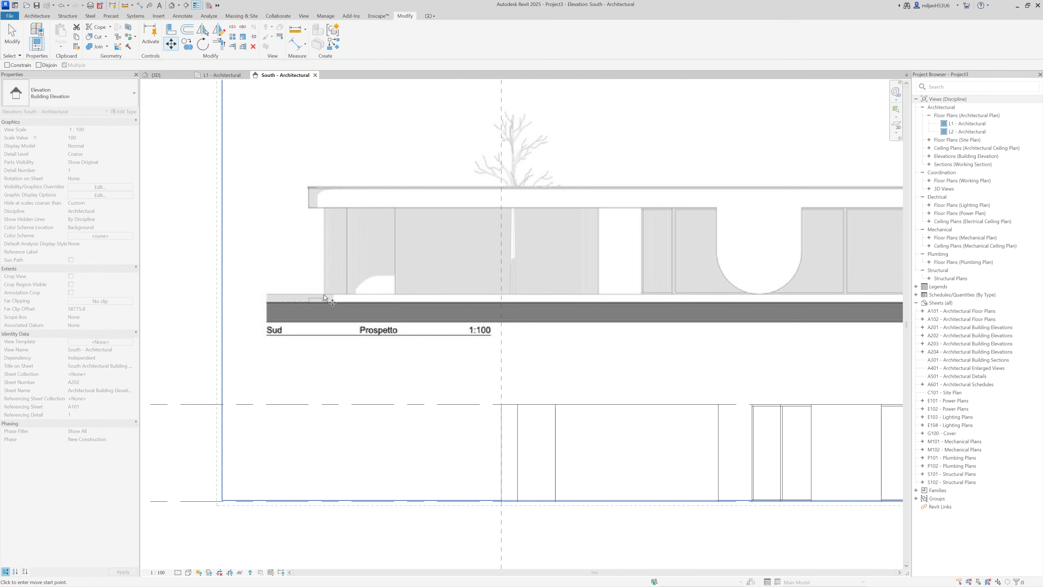
pyautogui.scroll(2, 324, 297)
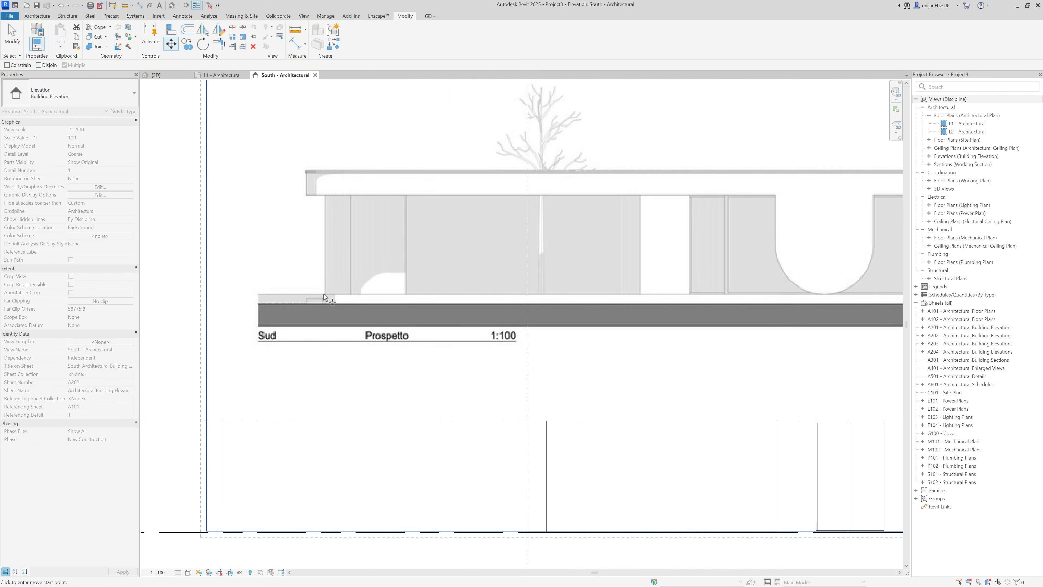
pyautogui.click(324, 297)
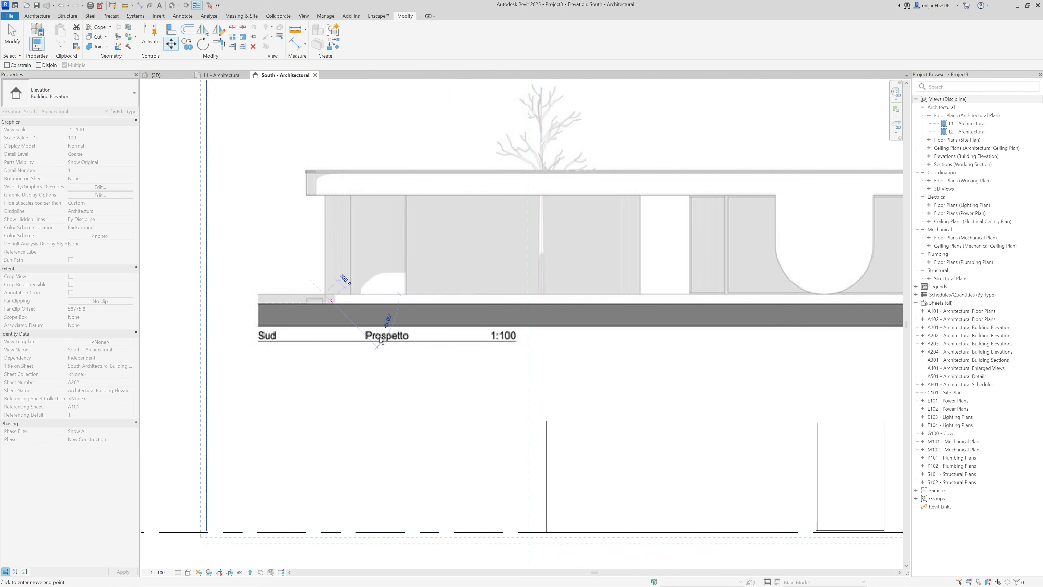
pyautogui.click(529, 533)
pyautogui.scroll(-4, 499, 483)
pyautogui.moveTo(540, 454); pyautogui.dragTo(322, 395, button='middle')
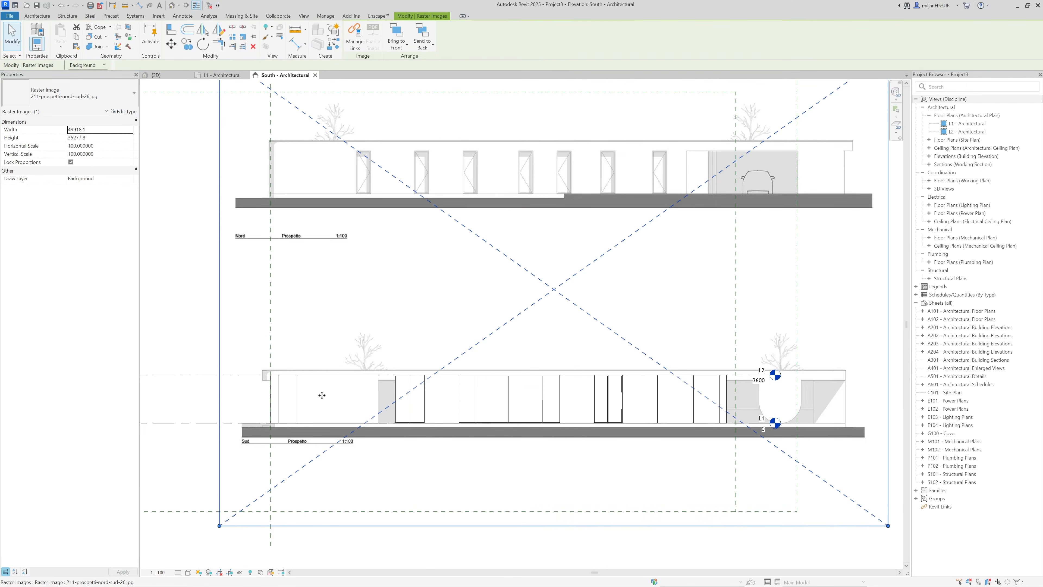
# Step: Resize the elevation image graphically from the left reference plane so the drawn facade length matches the modelled walls
pyautogui.scroll(1, 316, 397)
pyautogui.press('r')
pyautogui.press('e')
pyautogui.scroll(3, 268, 384)
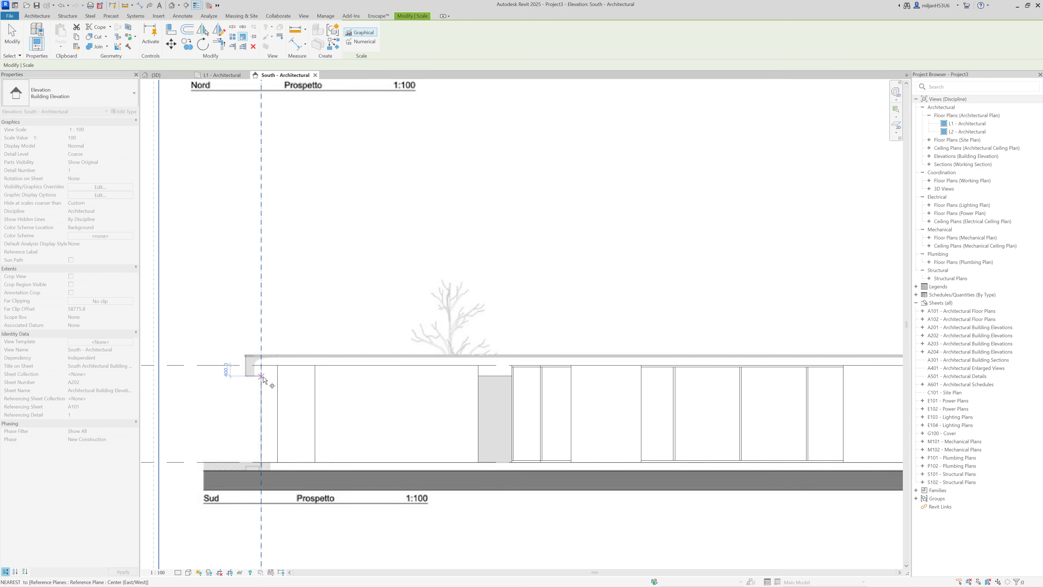
pyautogui.click(261, 367)
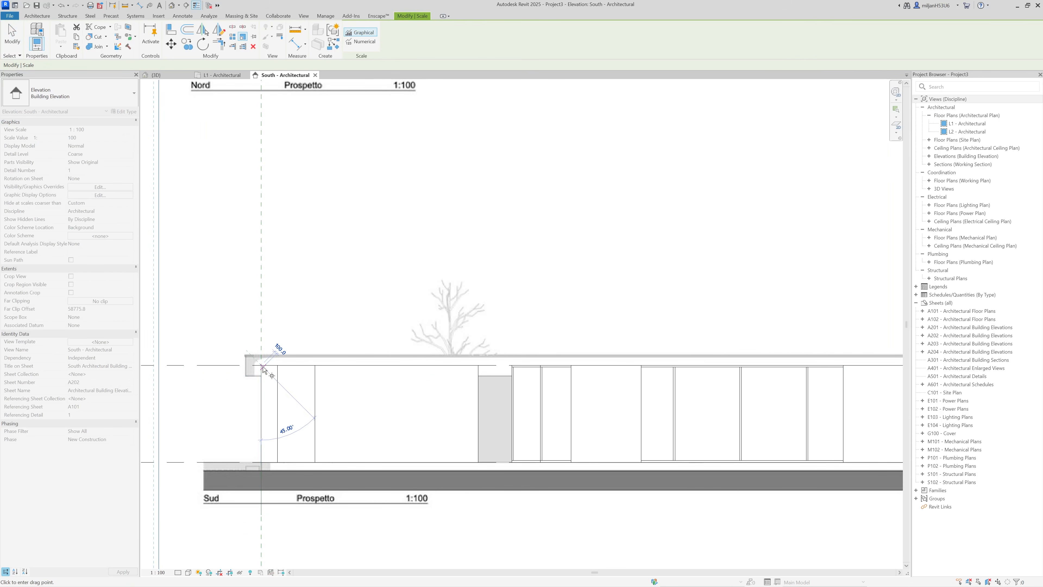
pyautogui.scroll(-2, 279, 353)
pyautogui.scroll(2, 805, 379)
pyautogui.scroll(5, 806, 379)
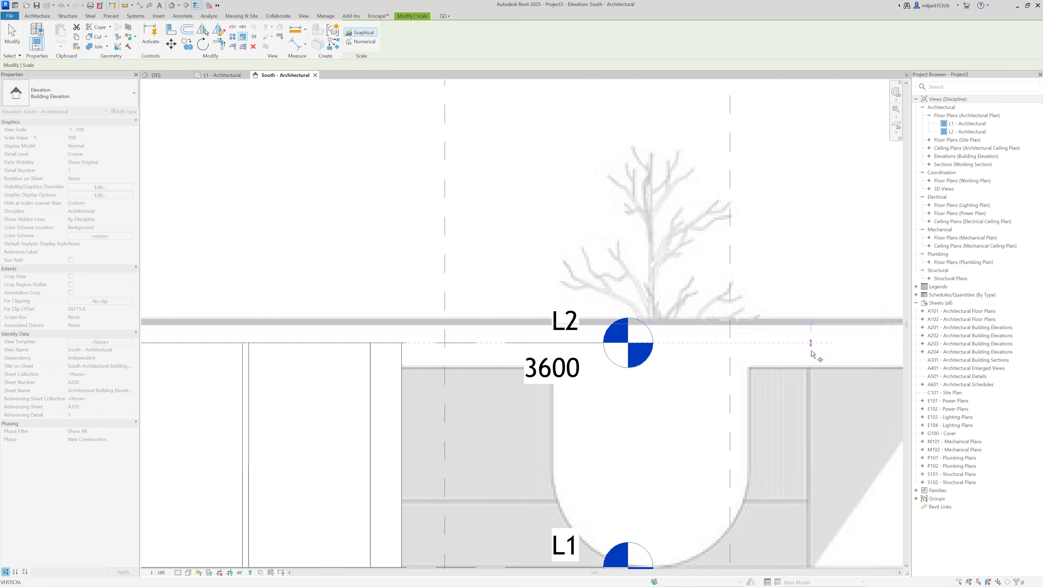
pyautogui.click(402, 343)
pyautogui.scroll(-3, 411, 361)
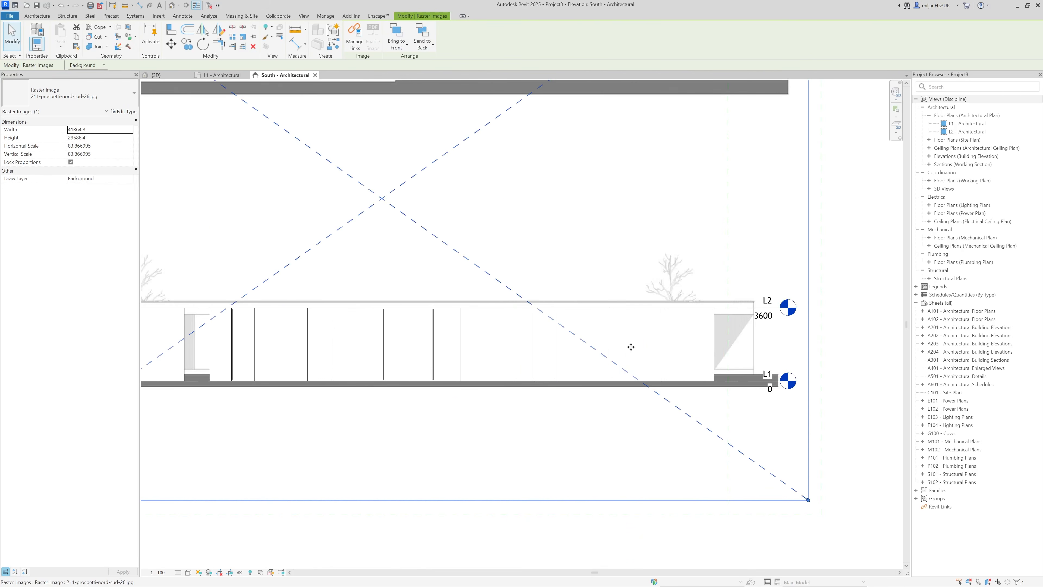
# Step: Move the resized elevation image vertically so the south facade's floor line sits on level L1
pyautogui.scroll(4, 370, 364)
pyautogui.press('m')
pyautogui.press('v')
pyautogui.scroll(1, 414, 353)
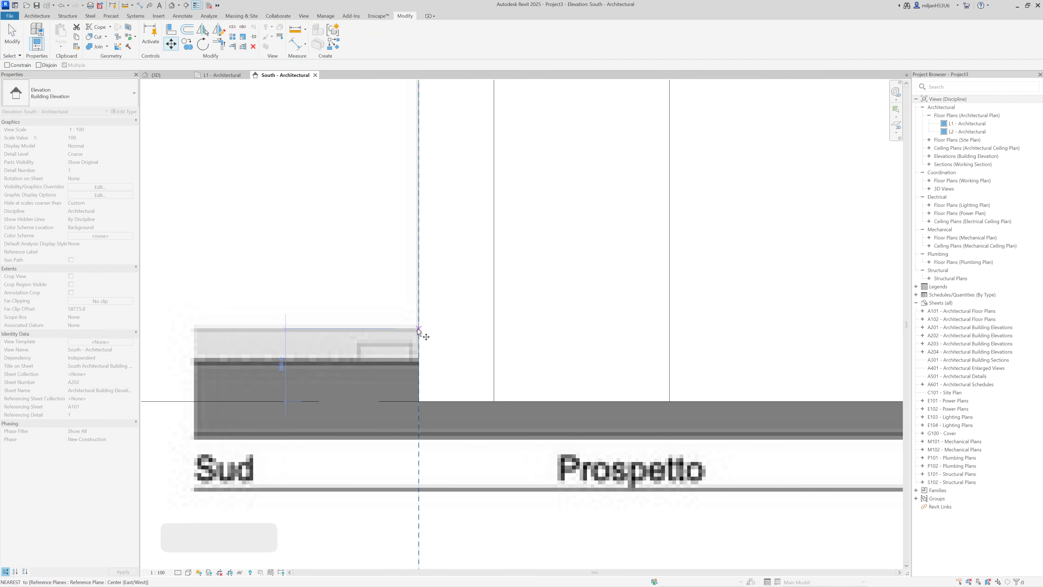
pyautogui.click(419, 328)
pyautogui.click(419, 401)
pyautogui.scroll(-4, 402, 411)
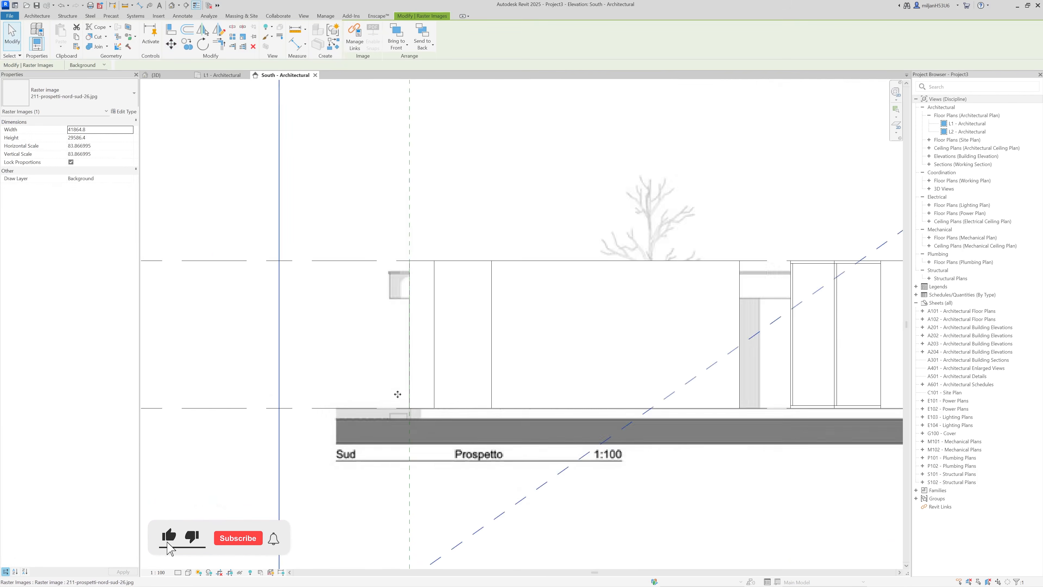
# Step: Measure the height from level L1 to the underside of the roof slab on the south facade image
pyautogui.scroll(1, 361, 341)
pyautogui.scroll(1, 374, 352)
pyautogui.moveTo(374, 352); pyautogui.dragTo(283, 190, button='middle')
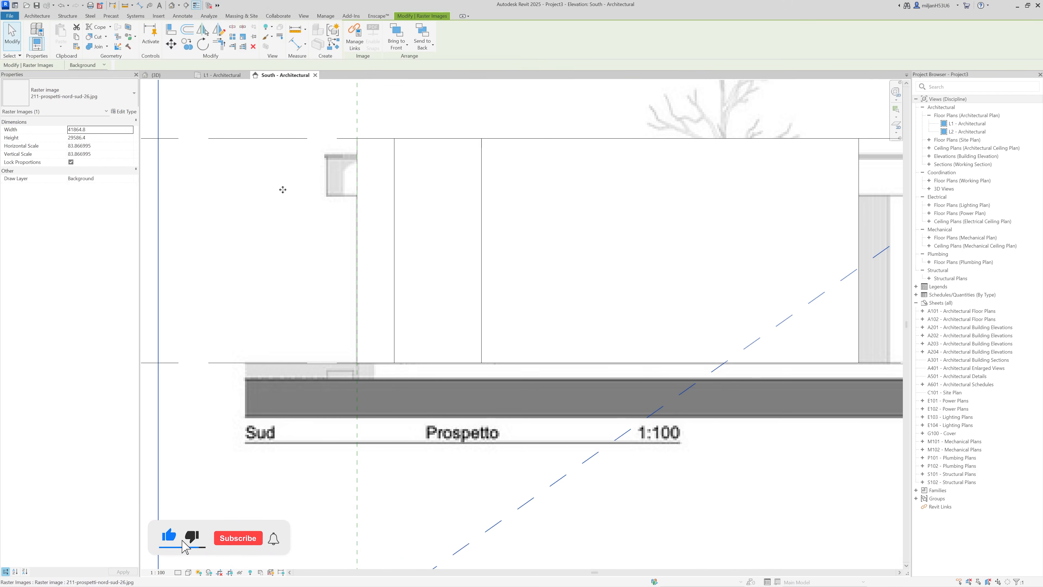
pyautogui.click(295, 29)
pyautogui.click(344, 362)
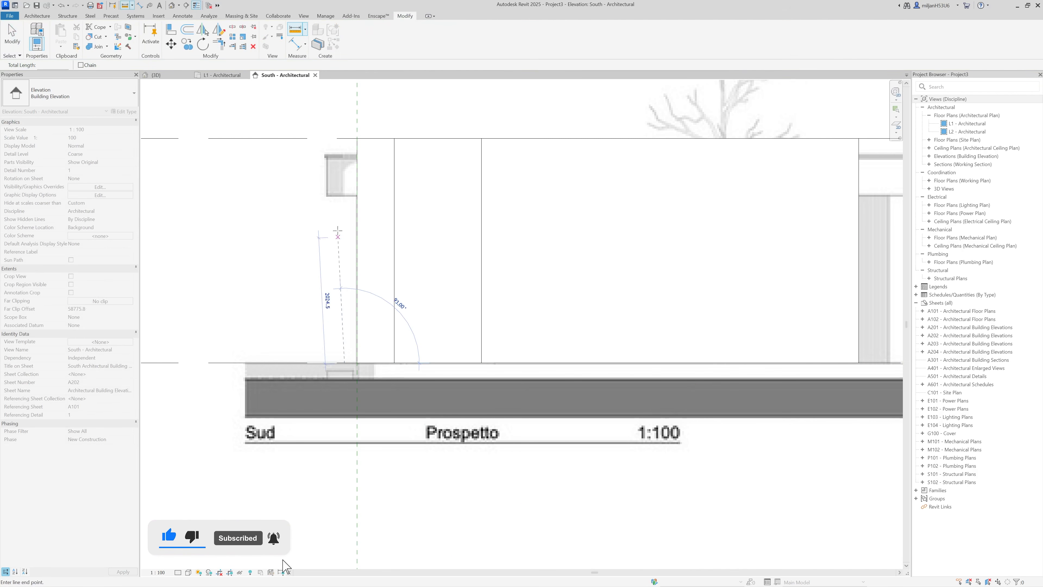
pyautogui.click(344, 197)
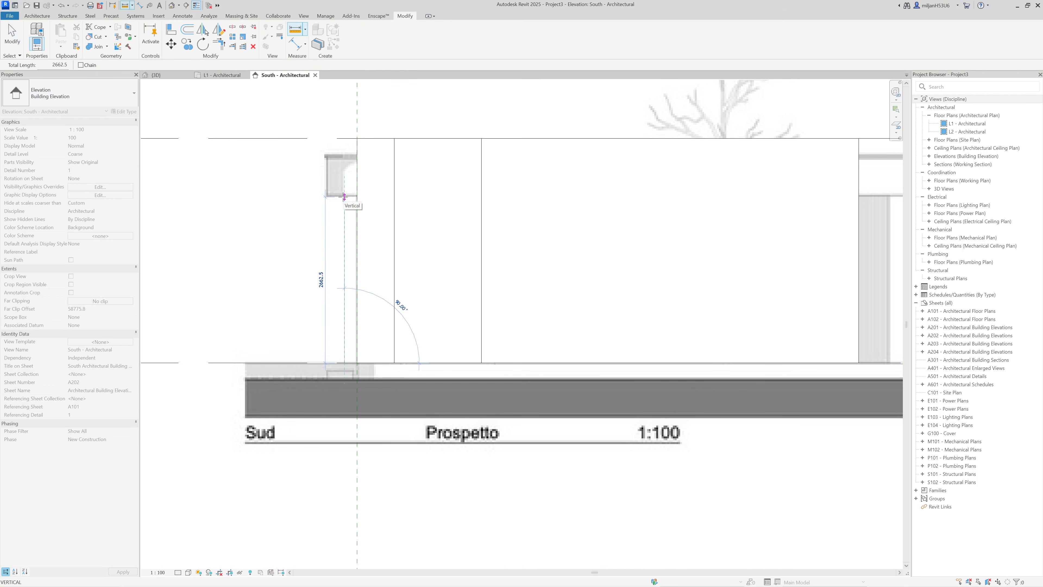
pyautogui.scroll(-3, 344, 197)
pyautogui.moveTo(719, 273); pyautogui.dragTo(617, 368, button='middle')
pyautogui.scroll(-2, 357, 319)
pyautogui.scroll(3, 323, 322)
pyautogui.press('Escape')
pyautogui.press('Escape')
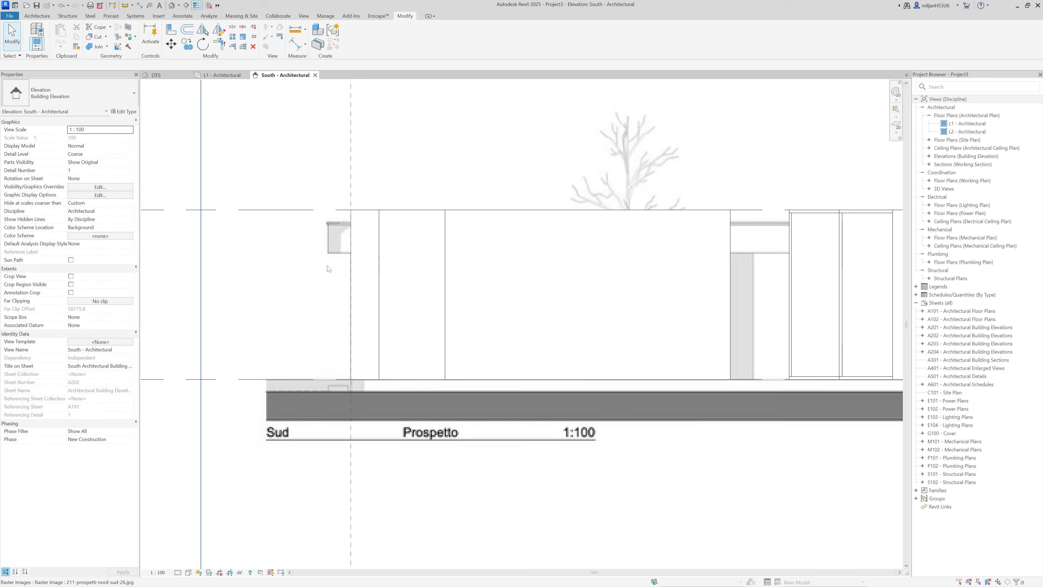
# Step: Measure the thickness of the roof slab at its left overhang on the elevation image
pyautogui.click(295, 29)
pyautogui.scroll(3, 332, 252)
pyautogui.click(332, 252)
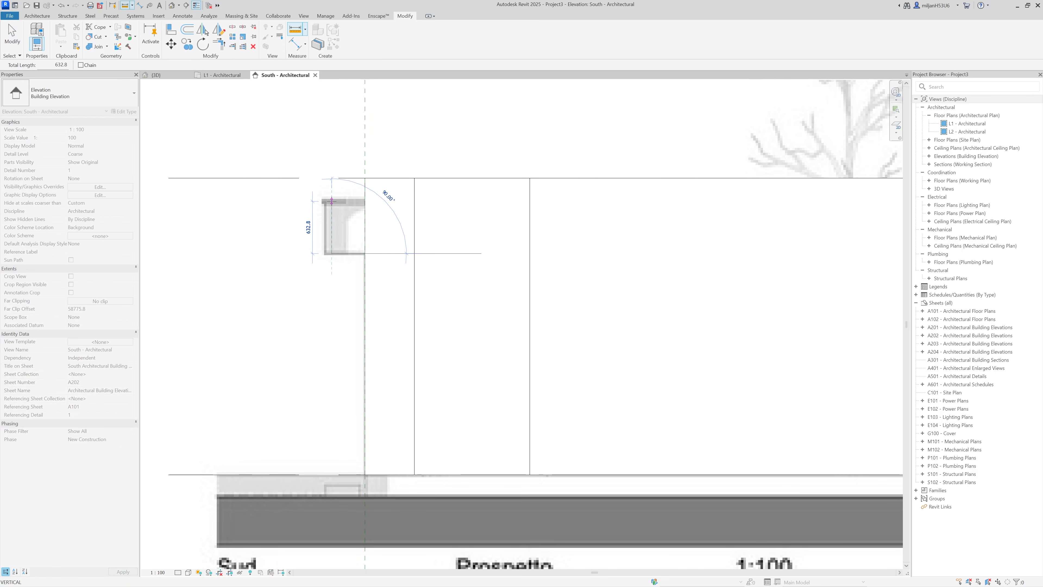
pyautogui.press('Escape')
pyautogui.press('Escape')
# Step: Set the elevation of level L2 to 2600 mm
pyautogui.scroll(-6, 310, 264)
pyautogui.moveTo(821, 284); pyautogui.dragTo(593, 301, button='middle')
pyautogui.scroll(3, 592, 301)
pyautogui.click(637, 253)
pyautogui.click(636, 253)
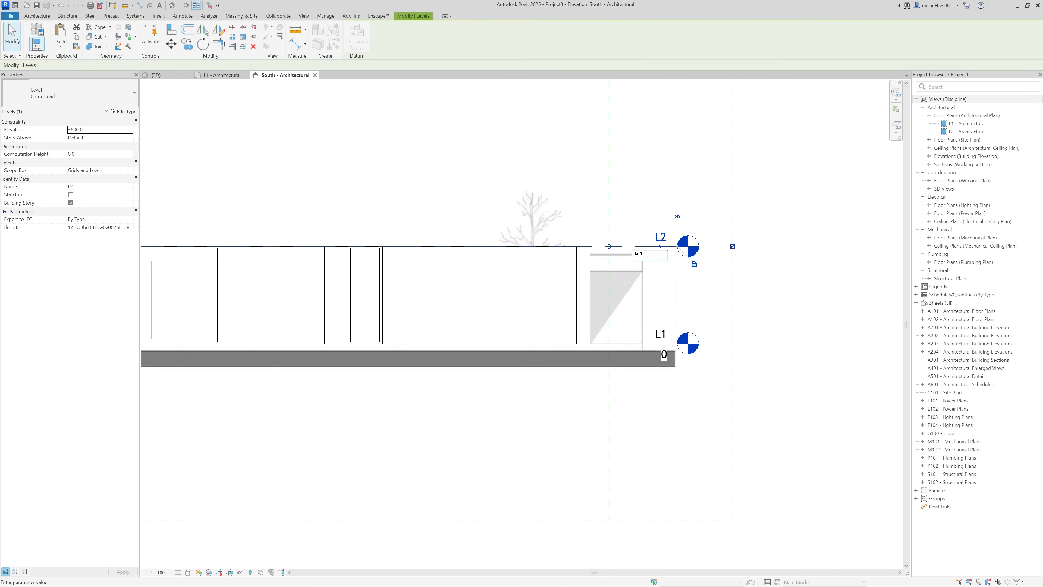
pyautogui.write('2600')
pyautogui.press('Return')
pyautogui.scroll(-3, 603, 292)
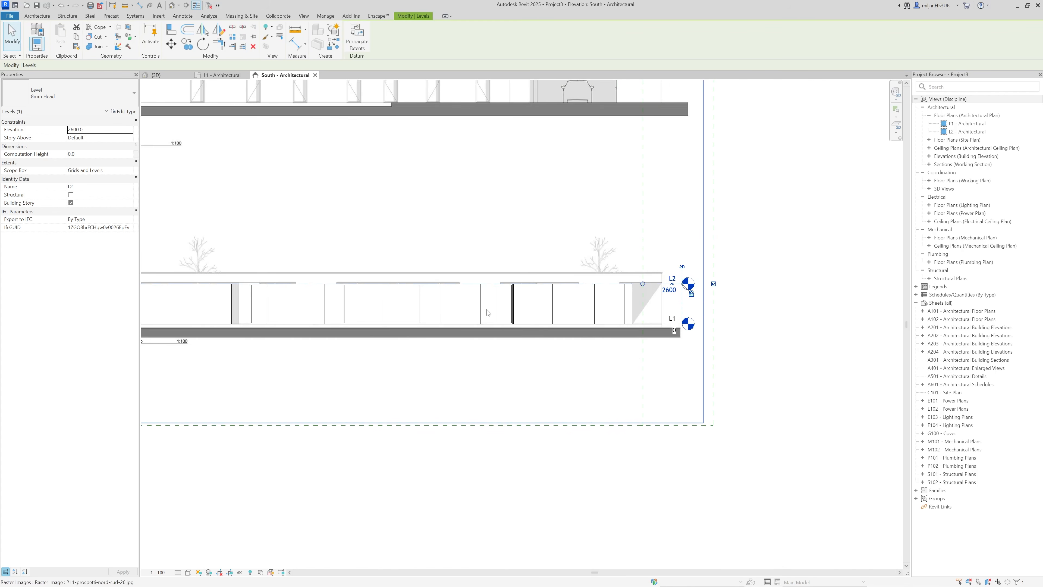
# Step: Select the south elevation image and move it up so its dark ground band meets level L1
pyautogui.scroll(3, 619, 284)
pyautogui.click(619, 258)
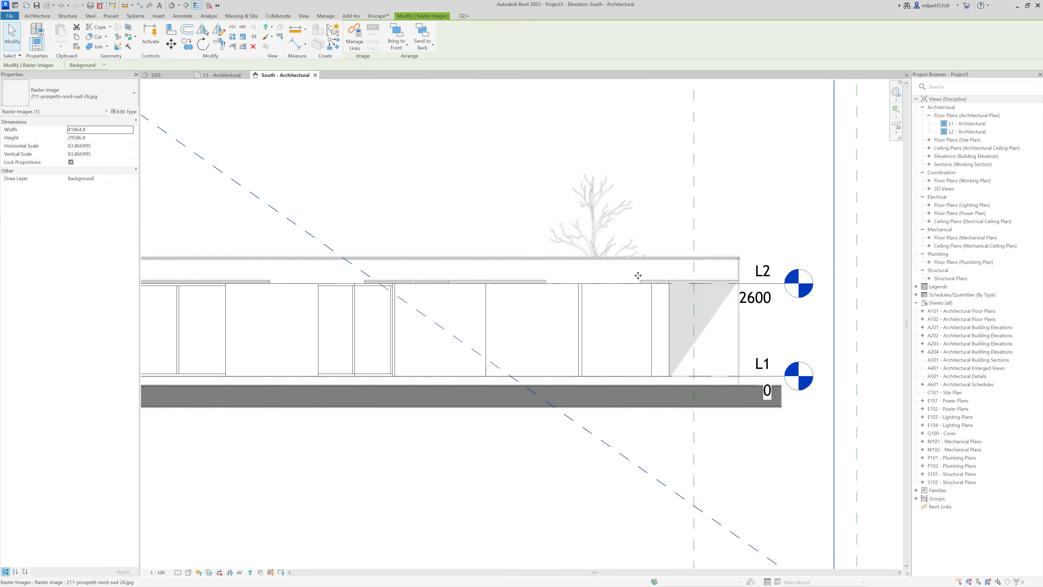
pyautogui.scroll(-2, 640, 314)
pyautogui.scroll(3, 675, 275)
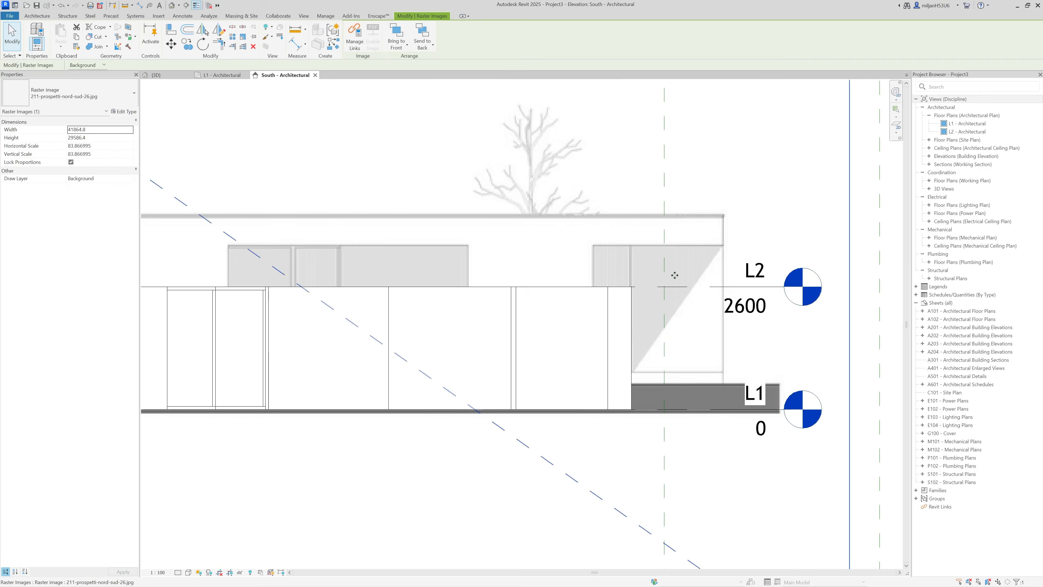
pyautogui.scroll(-4, 675, 311)
pyautogui.scroll(4, 564, 329)
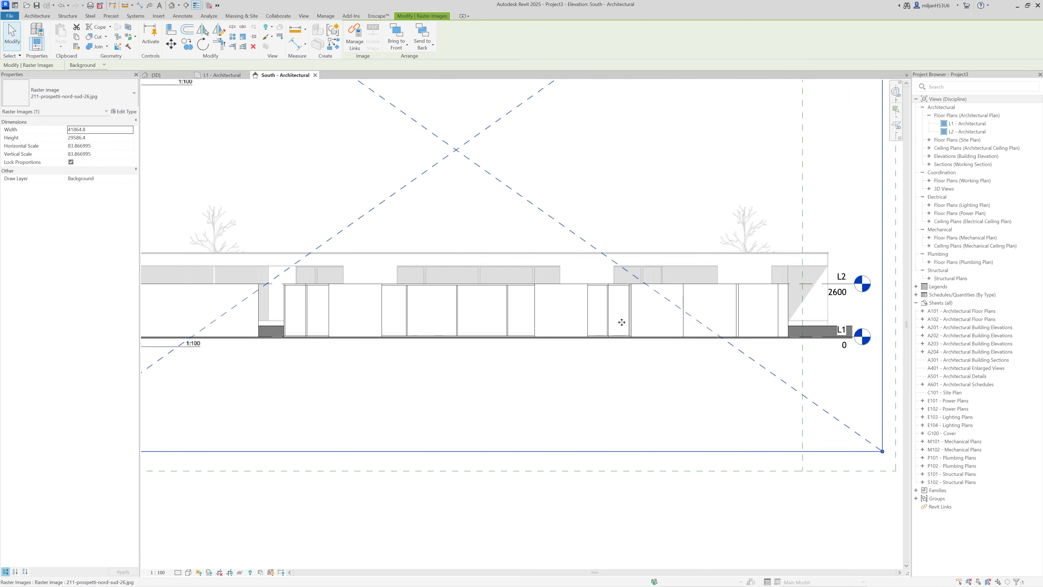
# Step: Scale the elevation image down graphically, using the west reference plane as origin and the facade's east end as reference
pyautogui.press('r')
pyautogui.press('e')
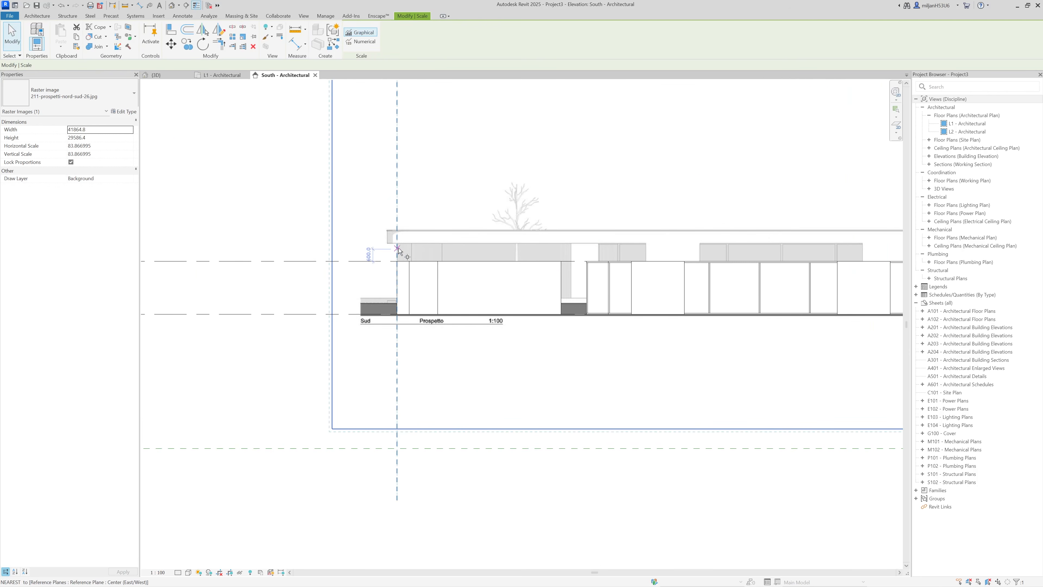
pyautogui.click(396, 255)
pyautogui.moveTo(581, 275); pyautogui.dragTo(376, 297, button='middle')
pyautogui.scroll(3, 749, 270)
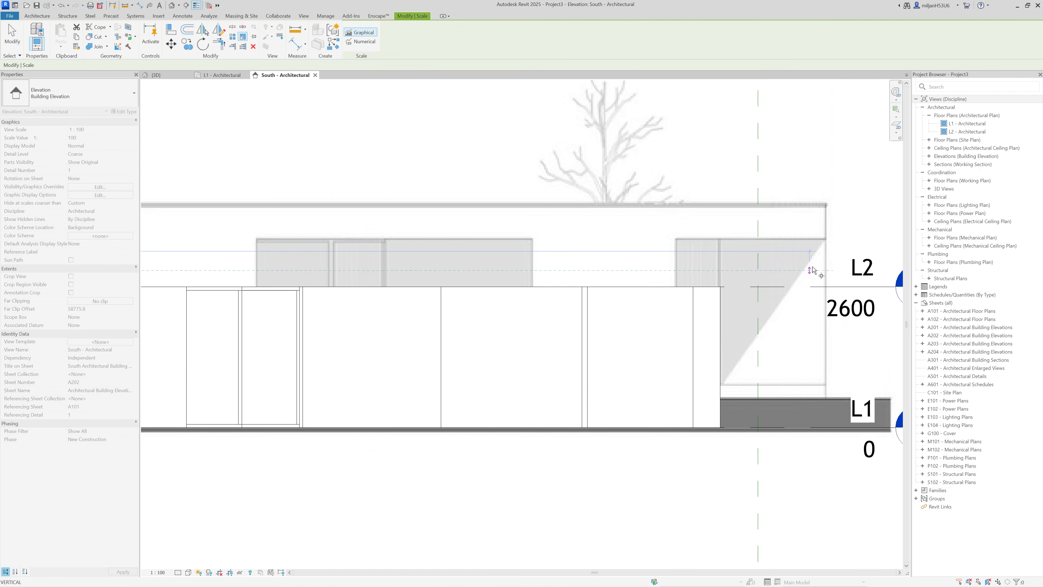
pyautogui.click(720, 268)
pyautogui.scroll(-2, 740, 280)
pyautogui.moveTo(348, 316); pyautogui.dragTo(695, 303, button='middle')
pyautogui.moveTo(247, 304); pyautogui.dragTo(573, 305, button='middle')
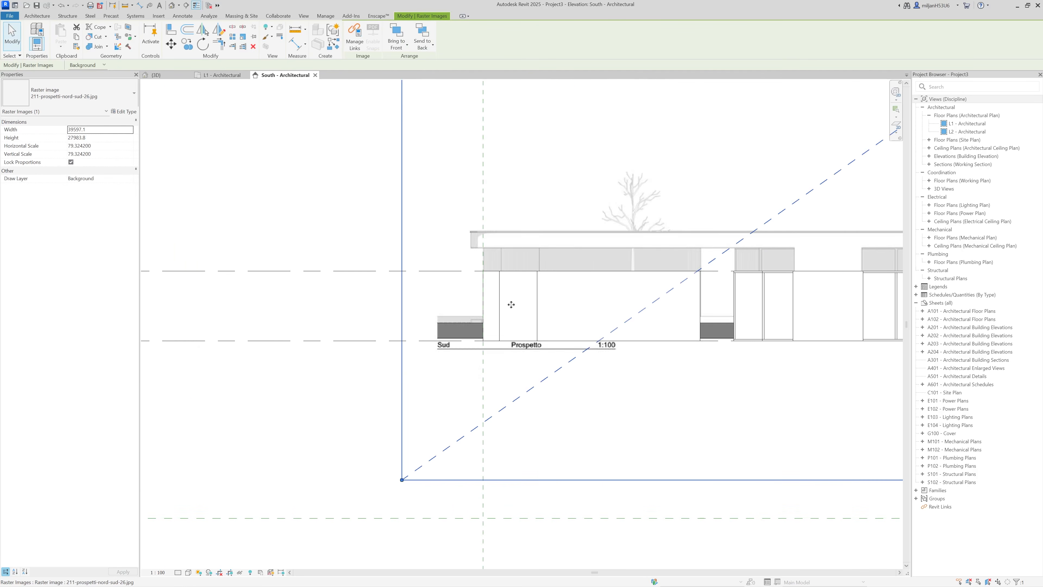
# Step: Nudge the scaled elevation image to the west and move it down so the facade's floor line sits on level L1
pyautogui.scroll(2, 444, 280)
pyautogui.press('Left')
pyautogui.press('Left')
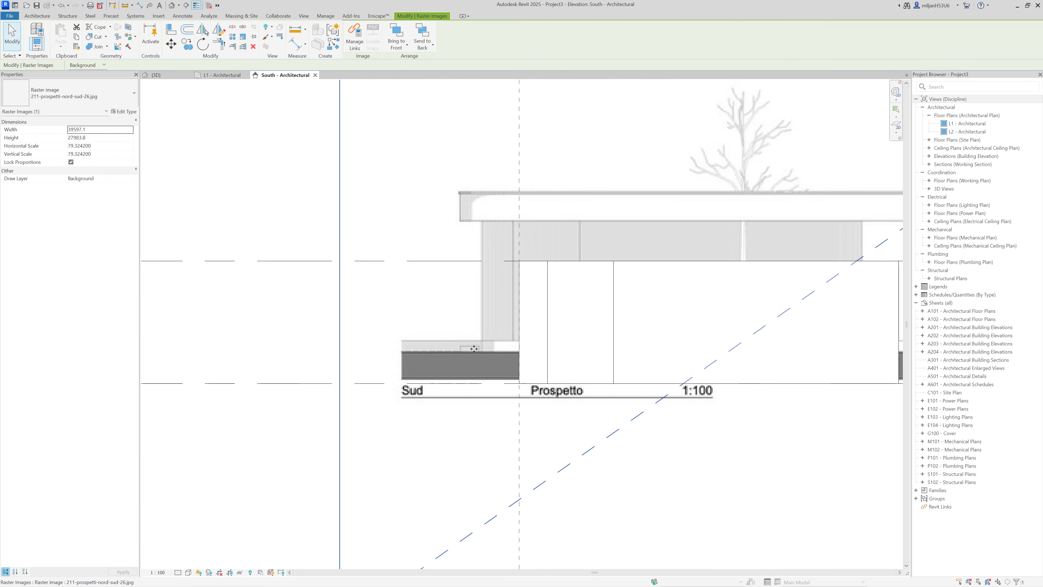
pyautogui.scroll(2, 474, 349)
pyautogui.press('m')
pyautogui.press('v')
pyautogui.click(486, 336)
pyautogui.click(490, 401)
pyautogui.moveTo(481, 304); pyautogui.dragTo(270, 306, button='middle')
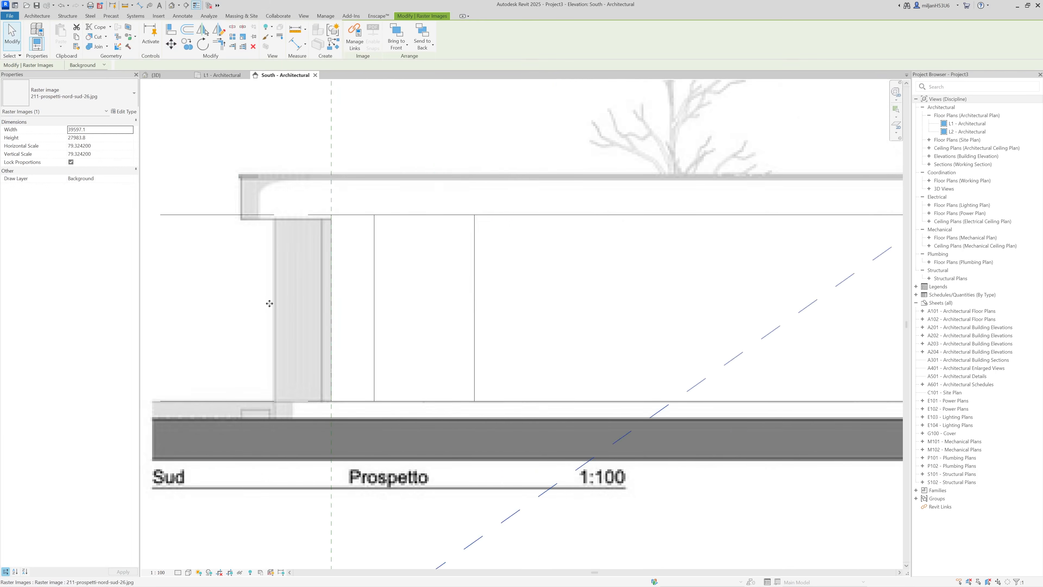
# Step: Compare the rescaled south facade image with the modelled walls and levels L1 and L2 along the whole building length
pyautogui.scroll(-3, 272, 304)
pyautogui.moveTo(431, 322); pyautogui.dragTo(337, 306, button='middle')
pyautogui.scroll(-1, 435, 350)
pyautogui.moveTo(588, 356); pyautogui.dragTo(358, 365, button='middle')
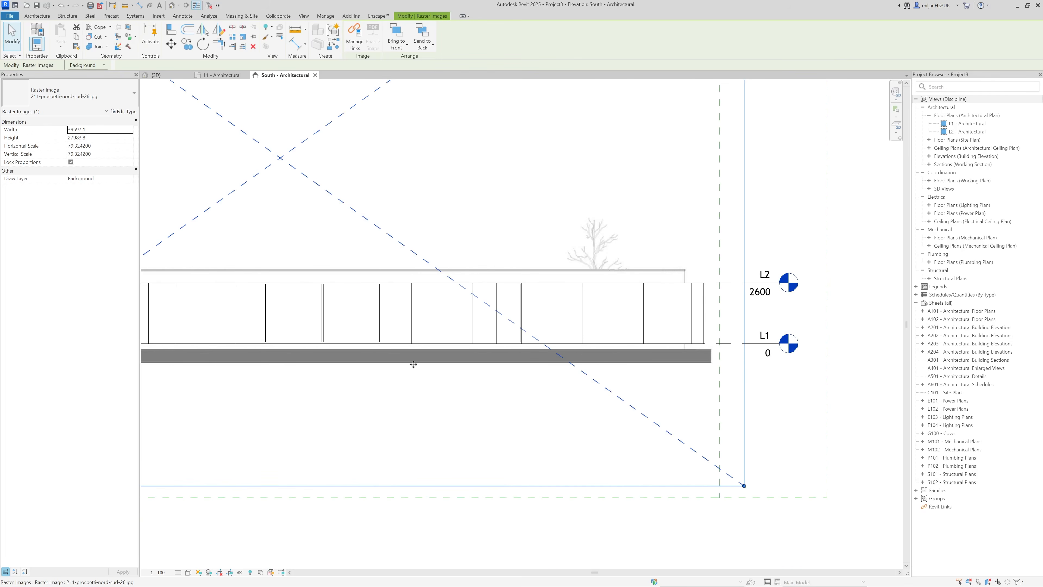
pyautogui.scroll(3, 725, 323)
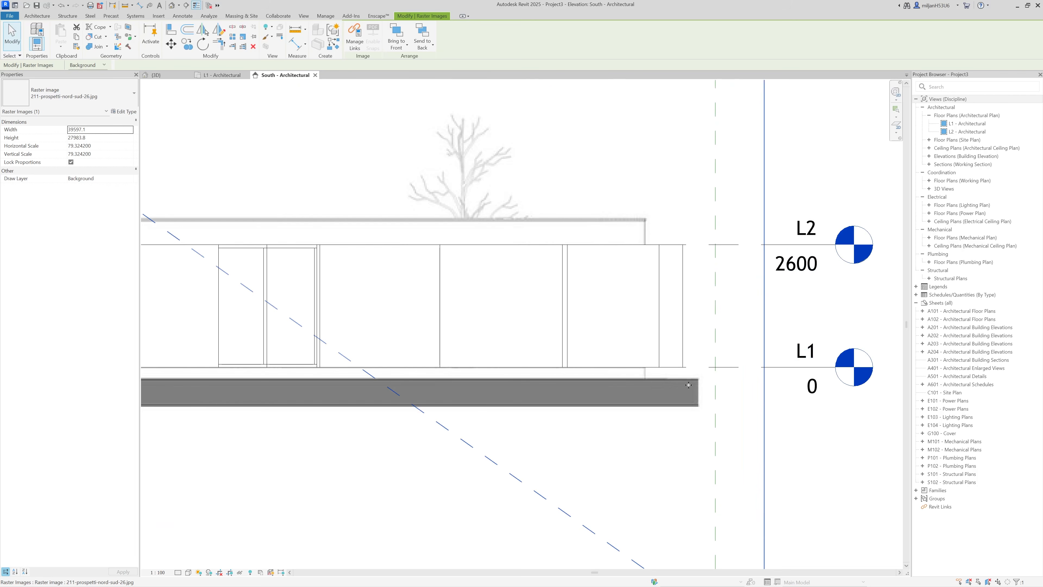
pyautogui.scroll(-3, 688, 385)
pyautogui.moveTo(622, 388); pyautogui.dragTo(769, 372, button='middle')
pyautogui.scroll(-2, 726, 362)
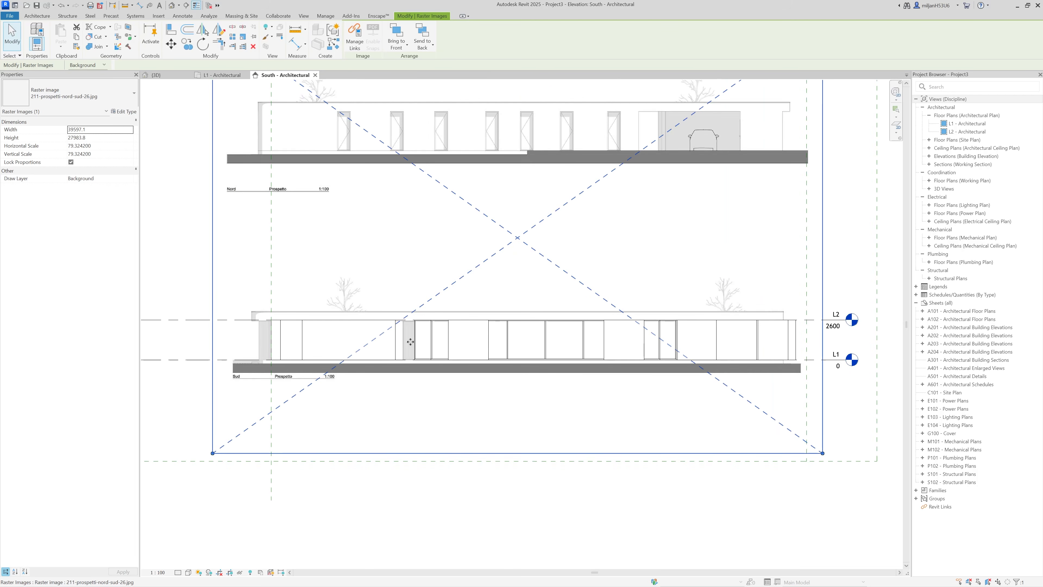
pyautogui.scroll(3, 249, 322)
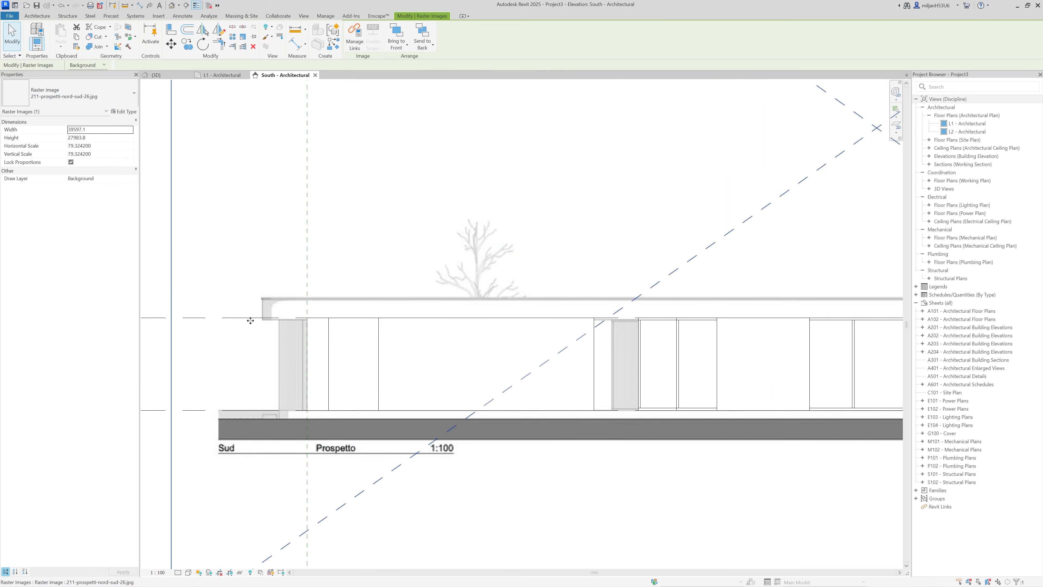
pyautogui.scroll(-3, 269, 308)
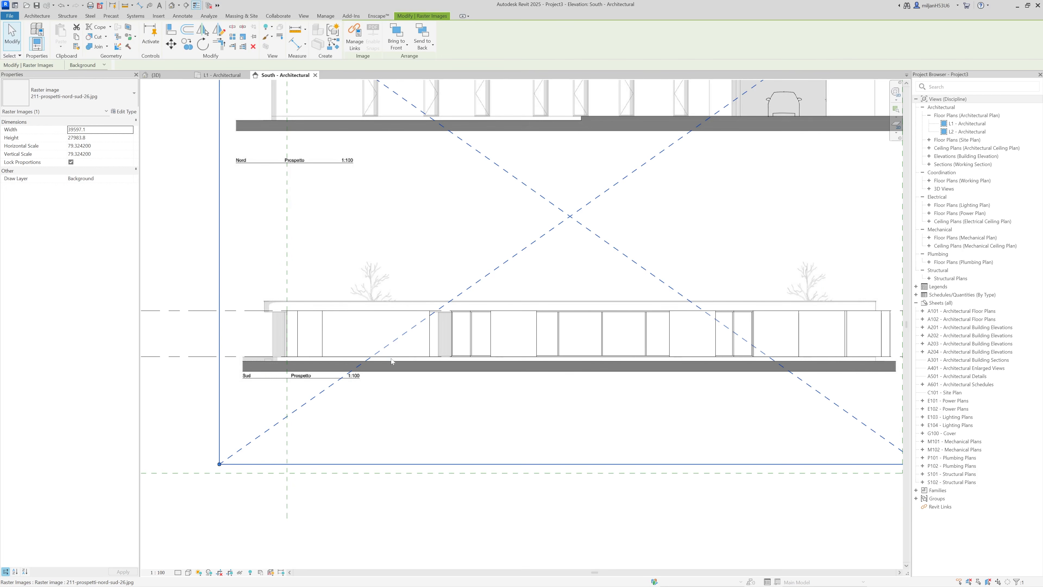
# Step: Delete the elevation image from the South view and go back to the L1 - Architectural floor plan
pyautogui.press('Delete')
pyautogui.scroll(-2, 397, 380)
pyautogui.click(221, 74)
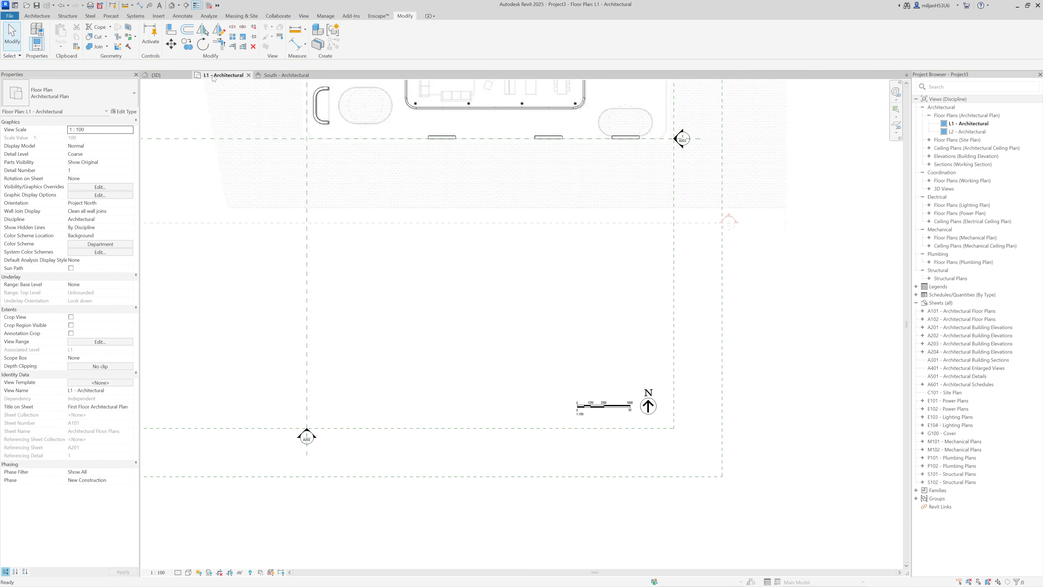
pyautogui.scroll(3, 395, 200)
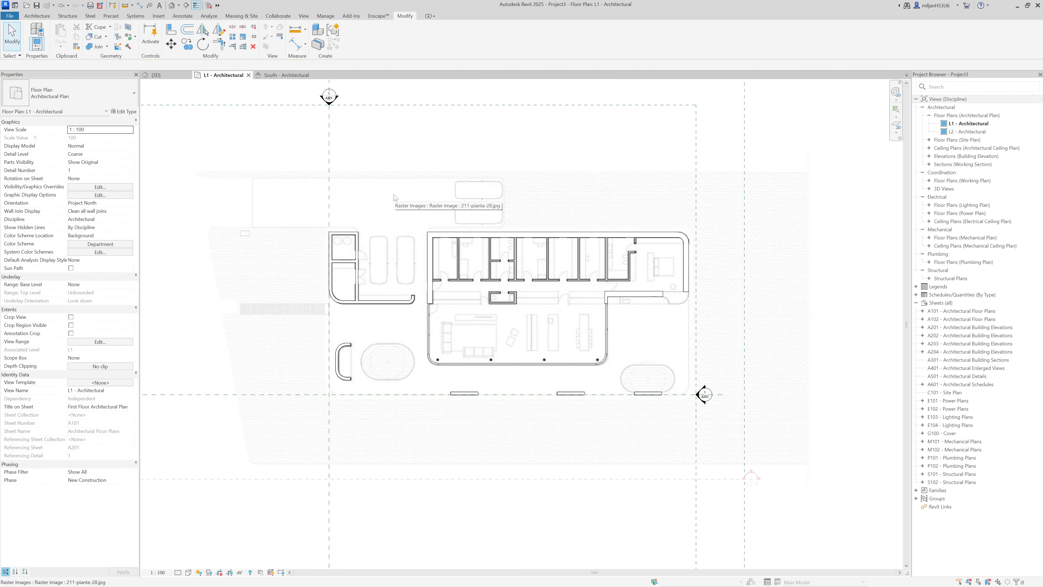
# Step: Switch to the browser and look back through the House with a Large Porch photos for the slab and roof shapes
pyautogui.hotkey('alt', 'Tab')
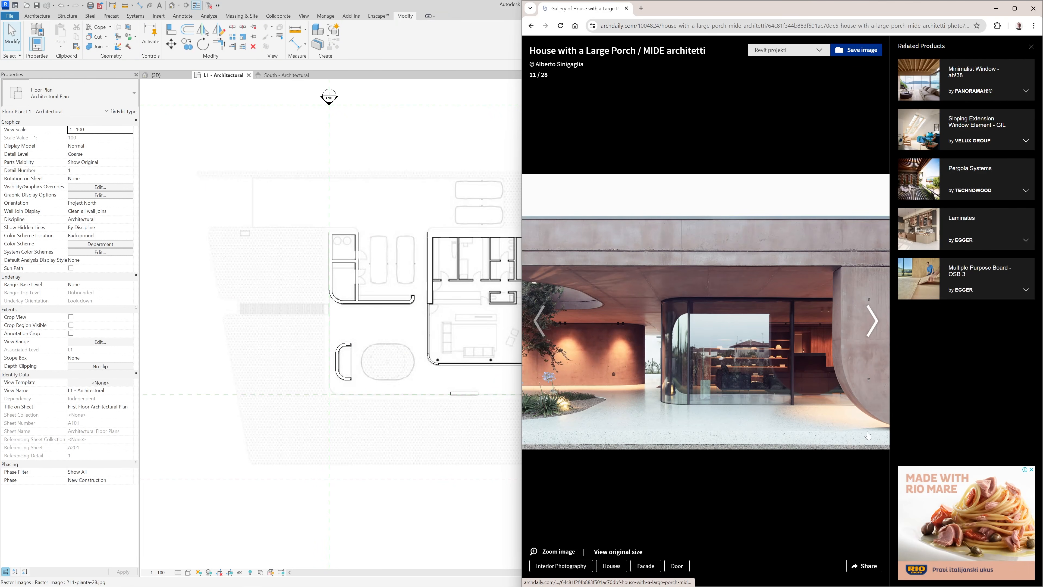
pyautogui.click(554, 330)
pyautogui.click(551, 331)
pyautogui.click(550, 331)
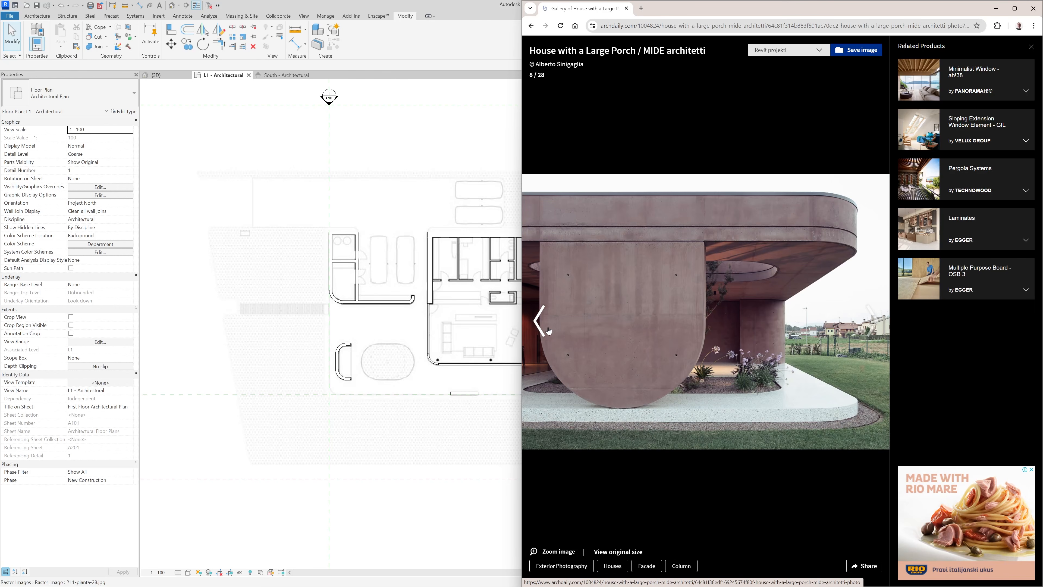
pyautogui.click(549, 331)
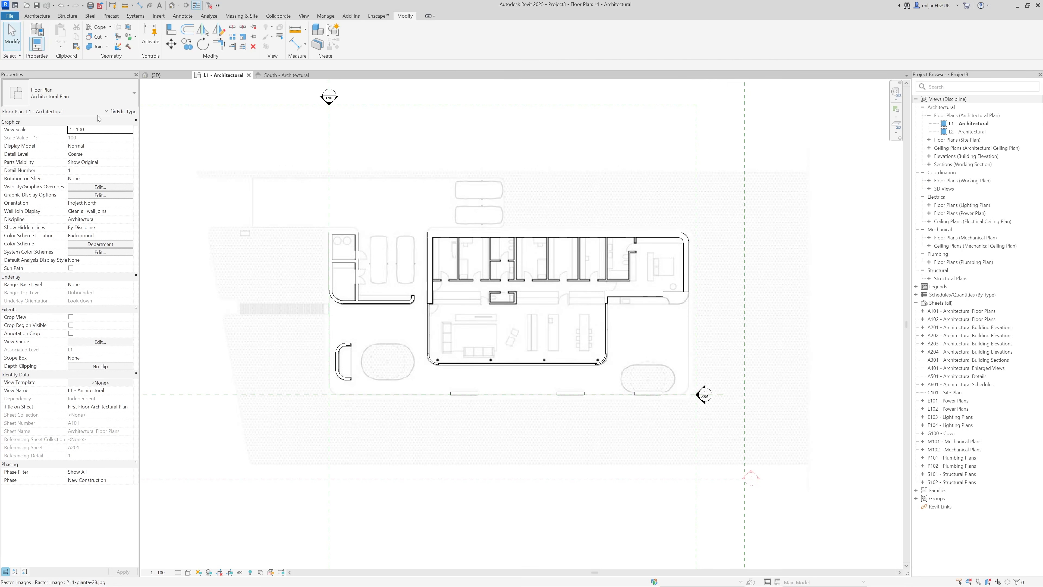
# Step: Start an architectural floor on level L1 and duplicate the Generic 300mm floor type as Generic 250mm
pyautogui.click(37, 16)
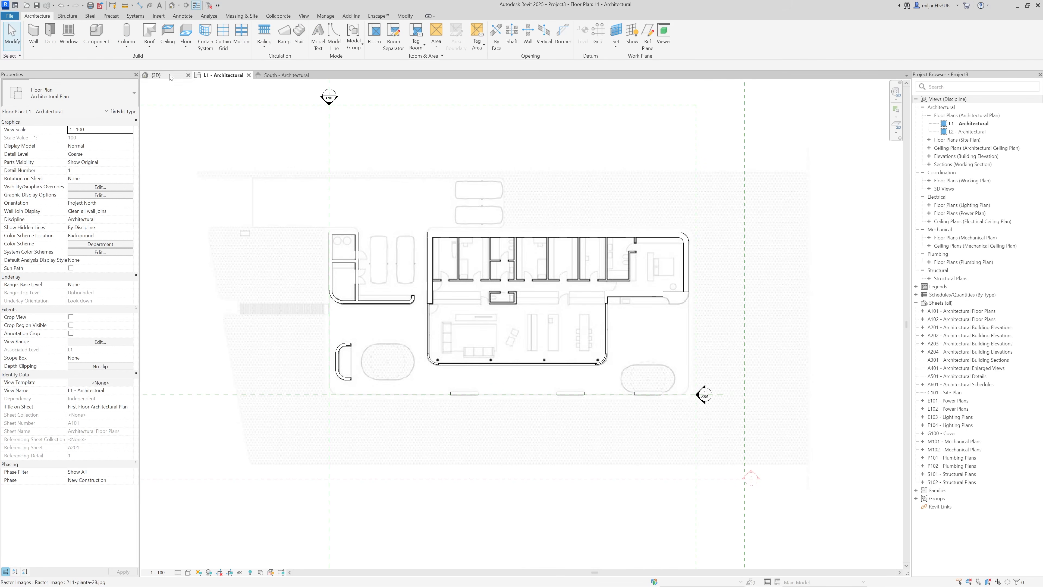
pyautogui.click(185, 48)
pyautogui.click(197, 60)
pyautogui.click(70, 93)
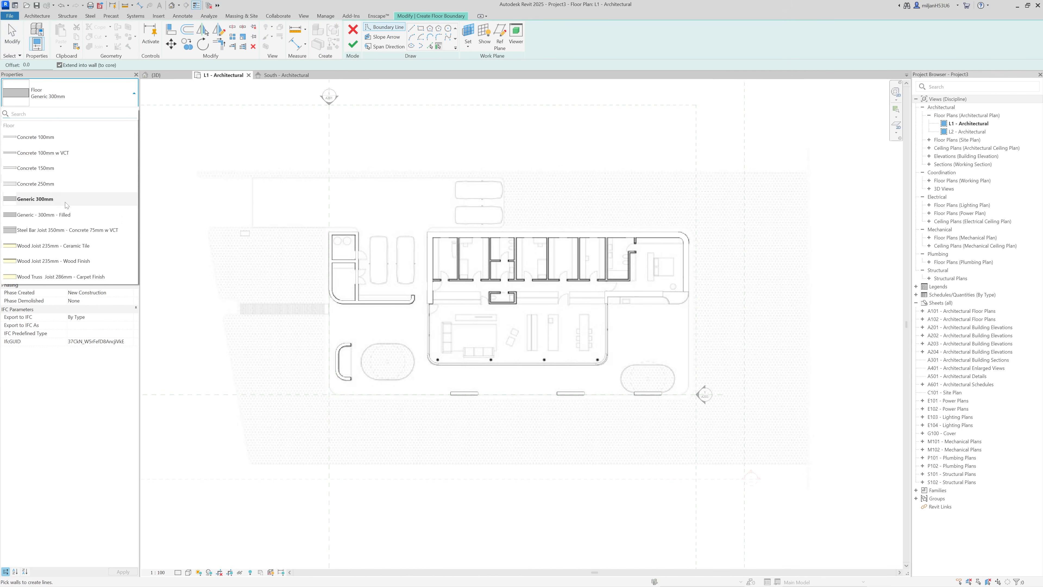
pyautogui.click(123, 96)
pyautogui.click(126, 114)
pyautogui.click(377, 117)
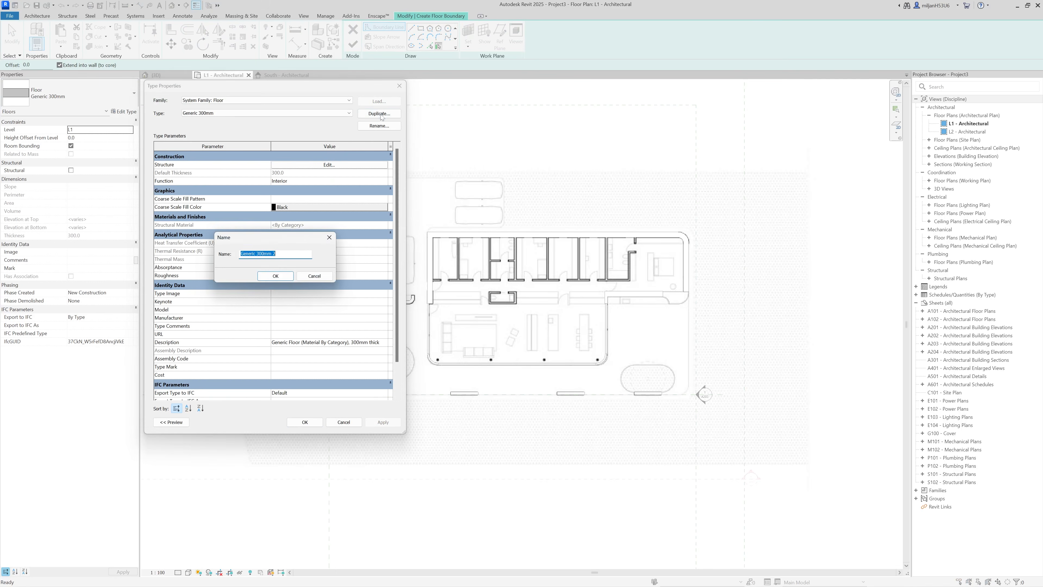
pyautogui.click(316, 275)
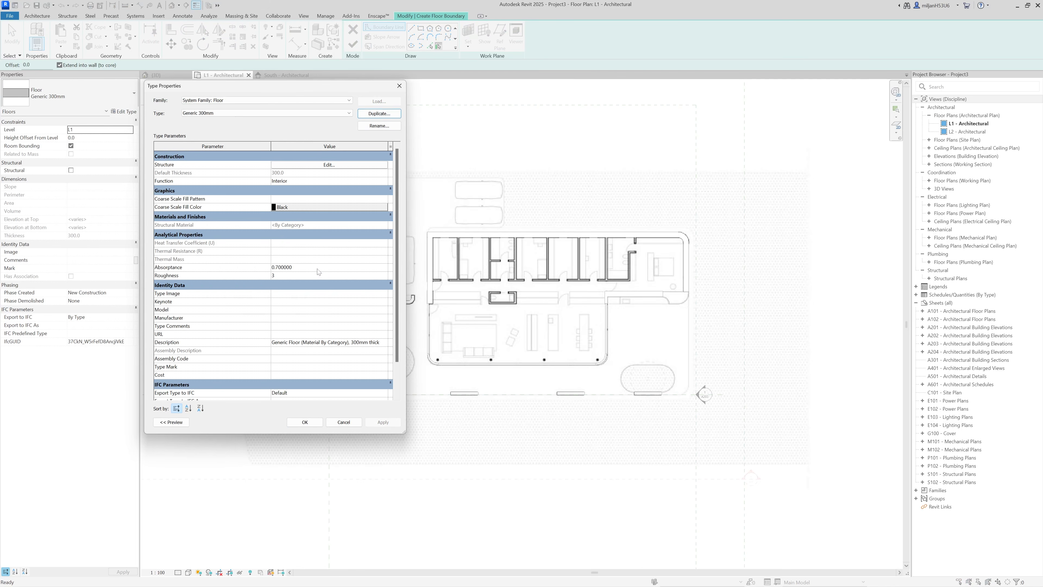
pyautogui.click(384, 118)
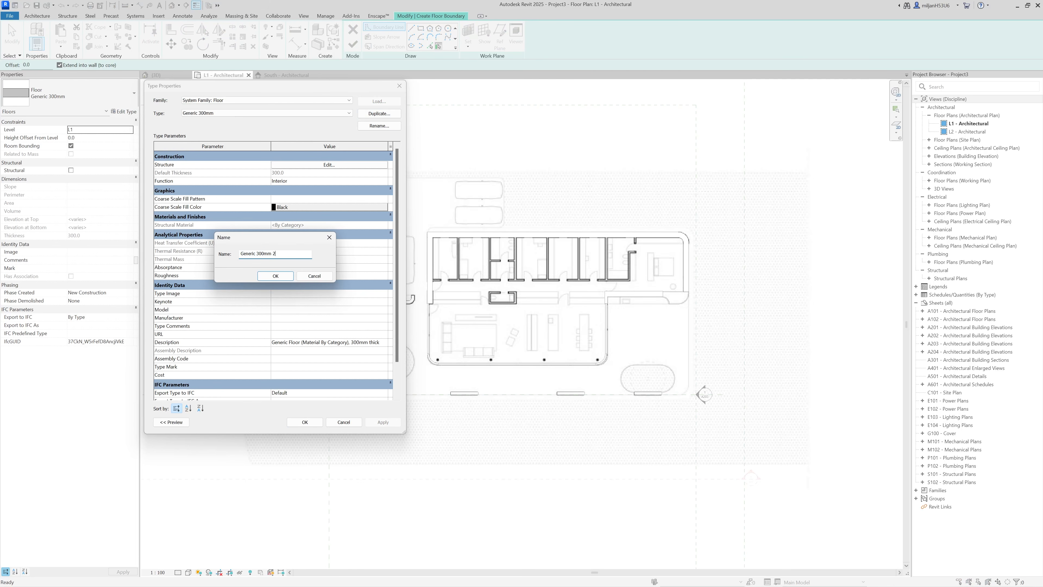
pyautogui.click(277, 274)
# Step: Set the structure layer thickness of the Generic 250mm floor type to 250 mm
pyautogui.click(297, 166)
pyautogui.click(283, 169)
pyautogui.write('250')
pyautogui.click(293, 400)
pyautogui.click(302, 422)
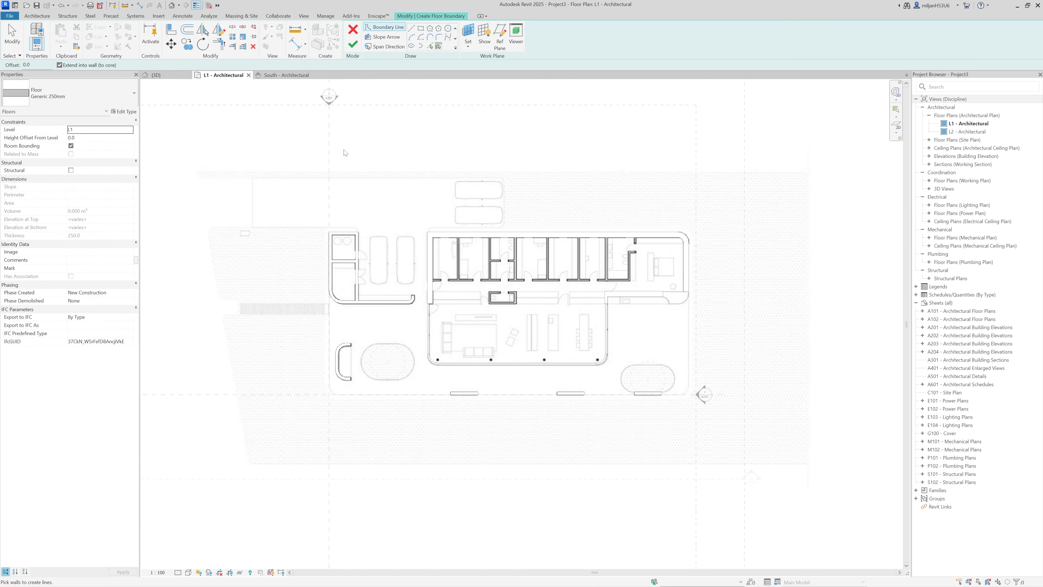
# Step: Create floor boundary lines by picking the outer edges of the exterior walls and the southern porch walls
pyautogui.click(430, 46)
pyautogui.scroll(3, 355, 245)
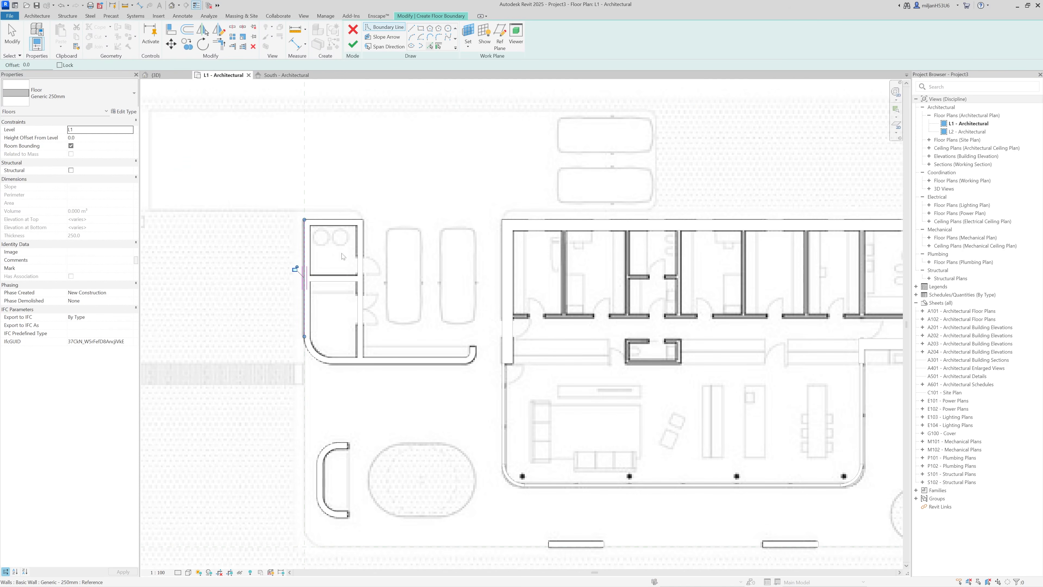
pyautogui.click(519, 220)
pyautogui.scroll(-3, 424, 213)
pyautogui.scroll(2, 579, 359)
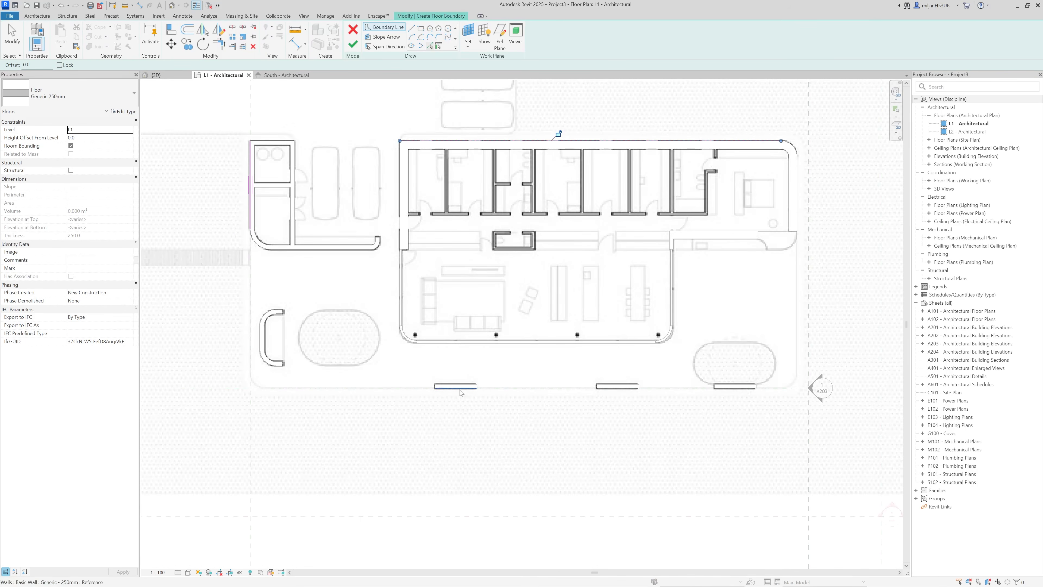
pyautogui.scroll(3, 617, 166)
pyautogui.scroll(-3, 793, 204)
pyautogui.scroll(2, 407, 328)
pyautogui.scroll(-2, 386, 319)
# Step: Trim the picked boundary lines to corners so they enclose the whole house and porch as a rectangle
pyautogui.press('t')
pyautogui.press('r')
pyautogui.click(373, 216)
pyautogui.click(504, 166)
pyautogui.click(787, 214)
pyautogui.click(539, 357)
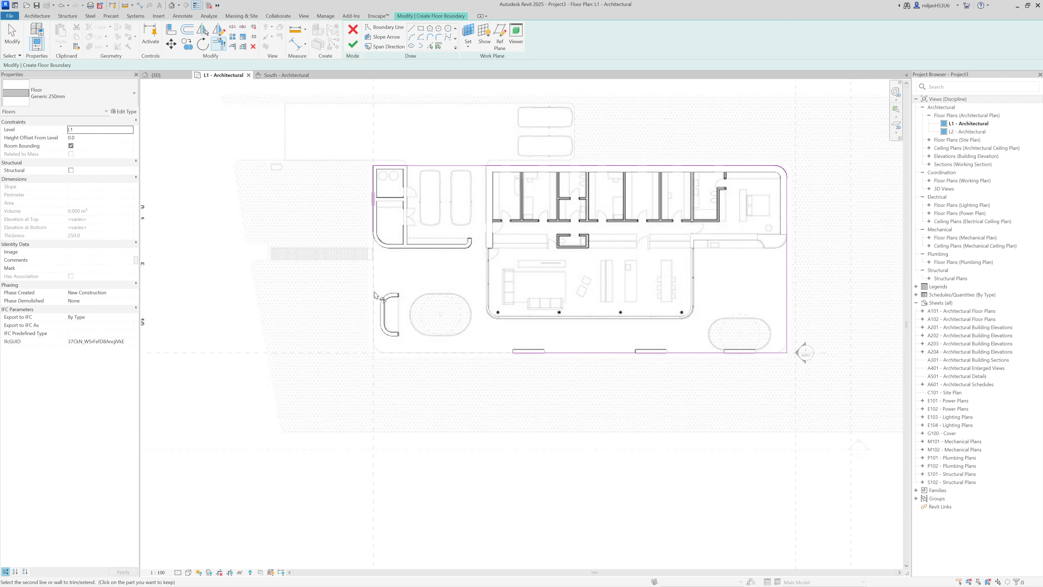
# Step: Round the floor boundary's southern corners with 1000 mm fillet arcs and finish the floor sketch
pyautogui.scroll(3, 388, 354)
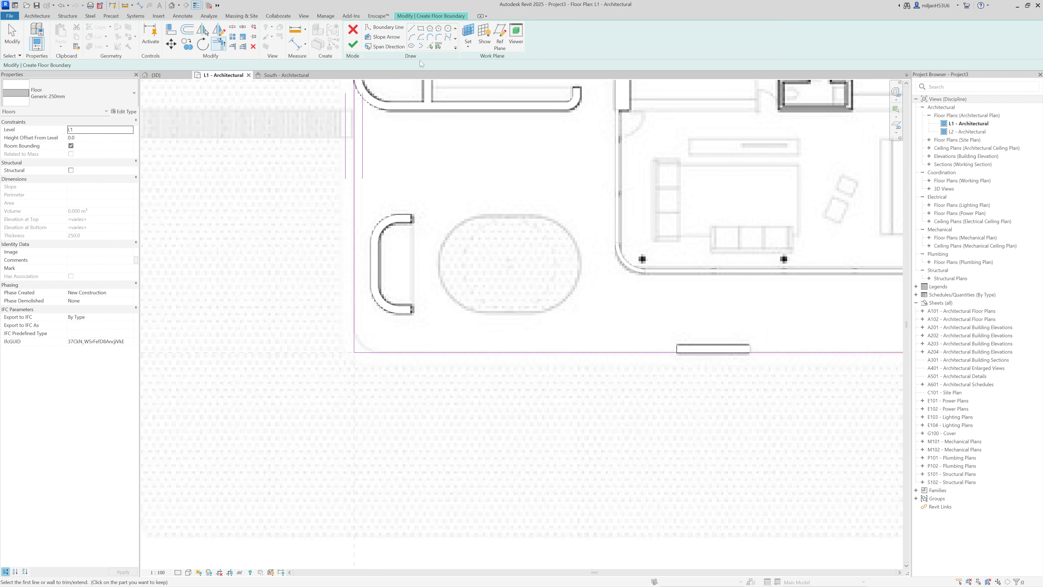
pyautogui.click(439, 37)
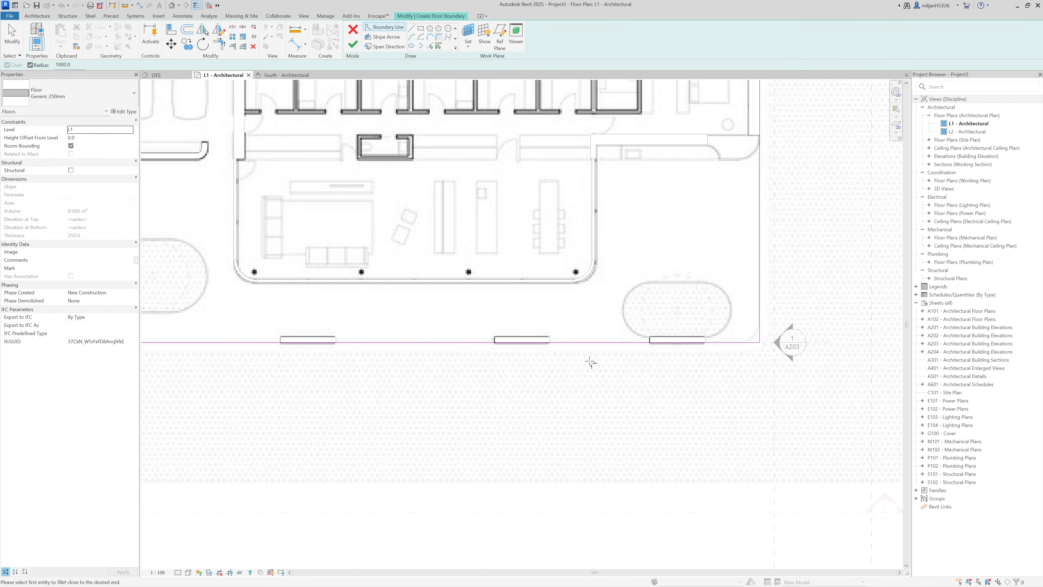
pyautogui.click(760, 322)
pyautogui.click(353, 44)
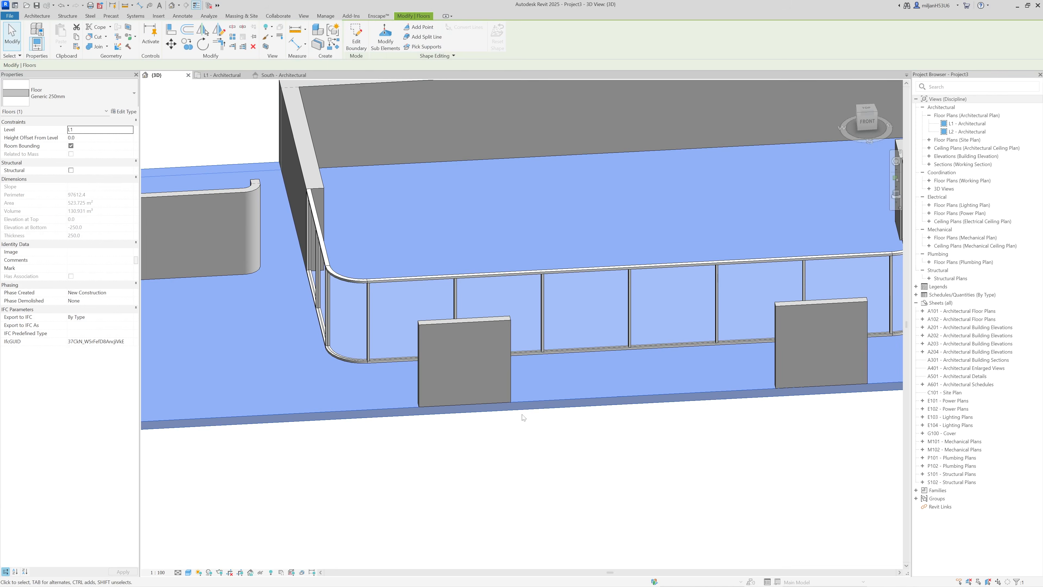
# Step: Copy the finished floor slab in the 3D view and paste it aligned to level L2
pyautogui.click(400, 474)
pyautogui.scroll(-1, 401, 475)
pyautogui.keyDown('shift'); pyautogui.moveTo(401, 474); pyautogui.dragTo(306, 272, button='middle'); pyautogui.keyUp('shift')
pyautogui.click(411, 450)
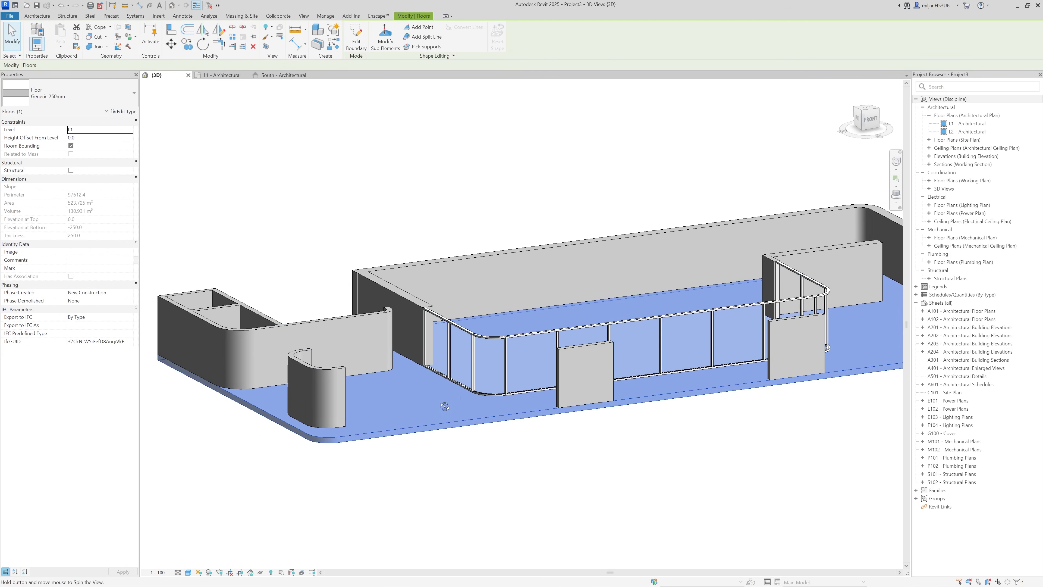
pyautogui.keyDown('shift'); pyautogui.moveTo(459, 399); pyautogui.dragTo(238, 120, button='middle'); pyautogui.keyUp('shift')
pyautogui.click(76, 37)
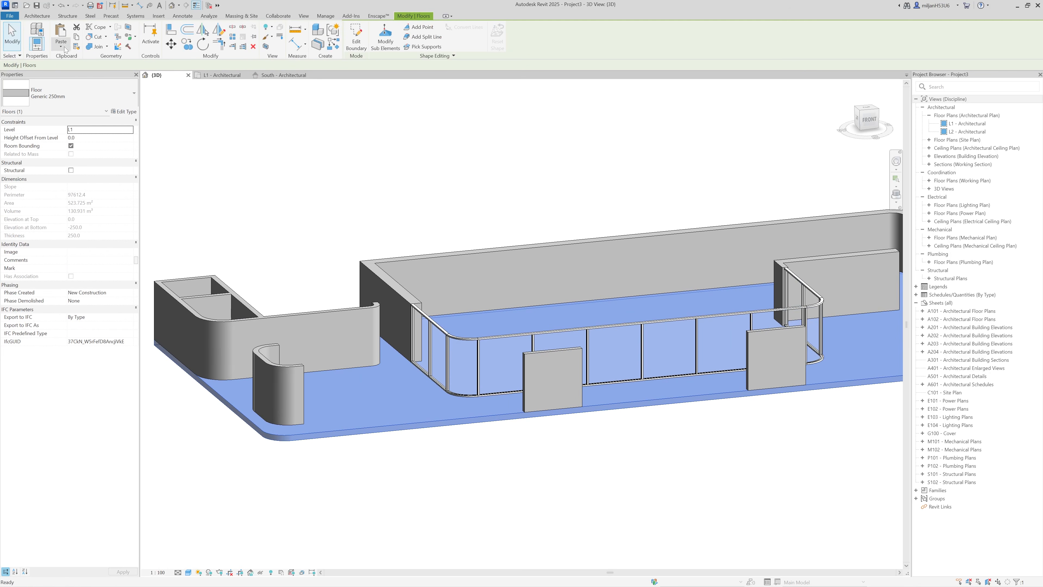
pyautogui.click(60, 46)
pyautogui.click(82, 76)
pyautogui.click(477, 252)
pyautogui.click(514, 358)
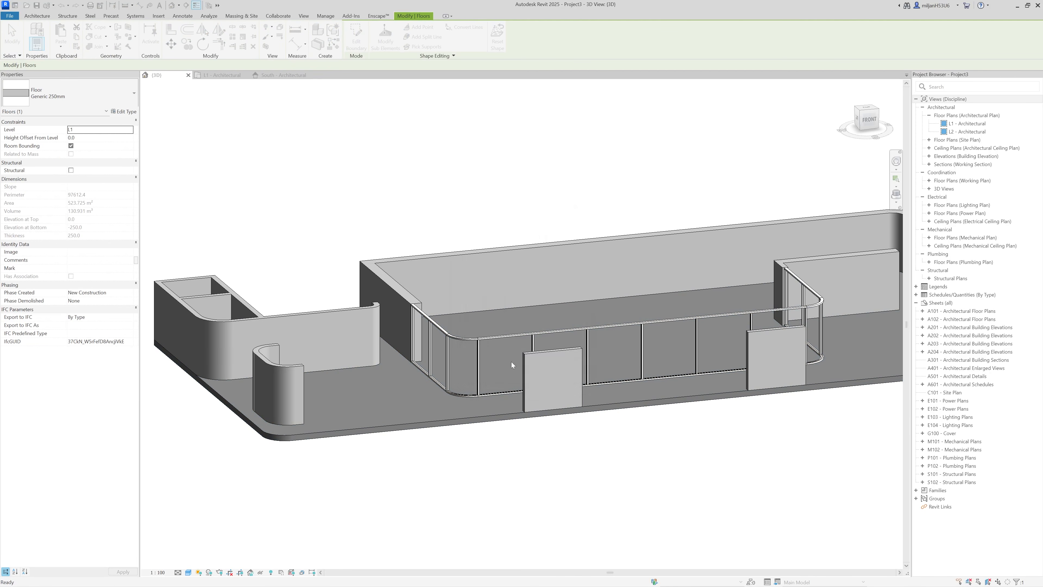
# Step: Duplicate the L2 slab's floor type as Generic 550mm and set its structure layer thickness to 550 mm
pyautogui.click(124, 111)
pyautogui.click(379, 114)
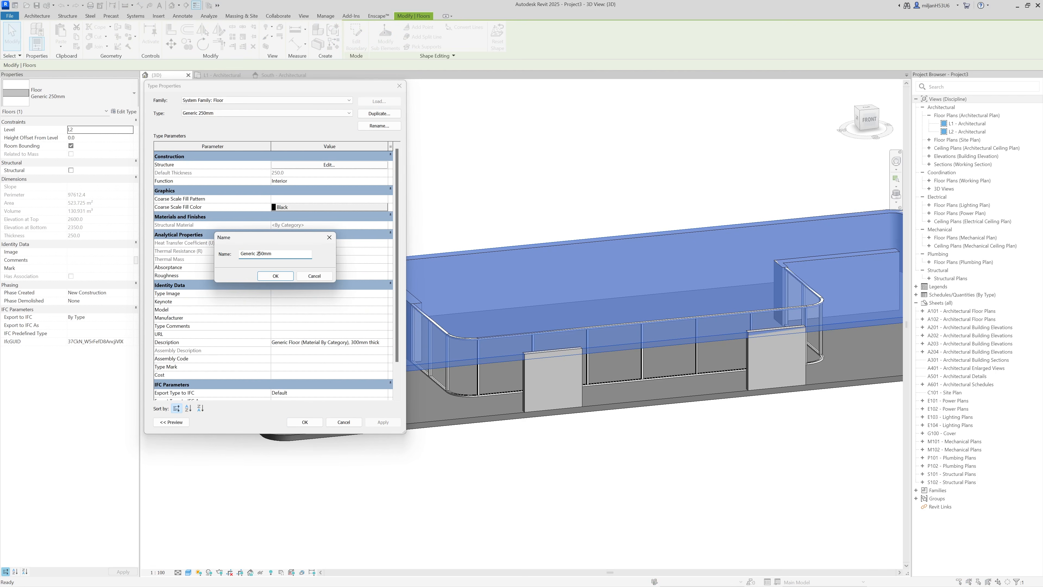
pyautogui.click(276, 276)
pyautogui.click(310, 165)
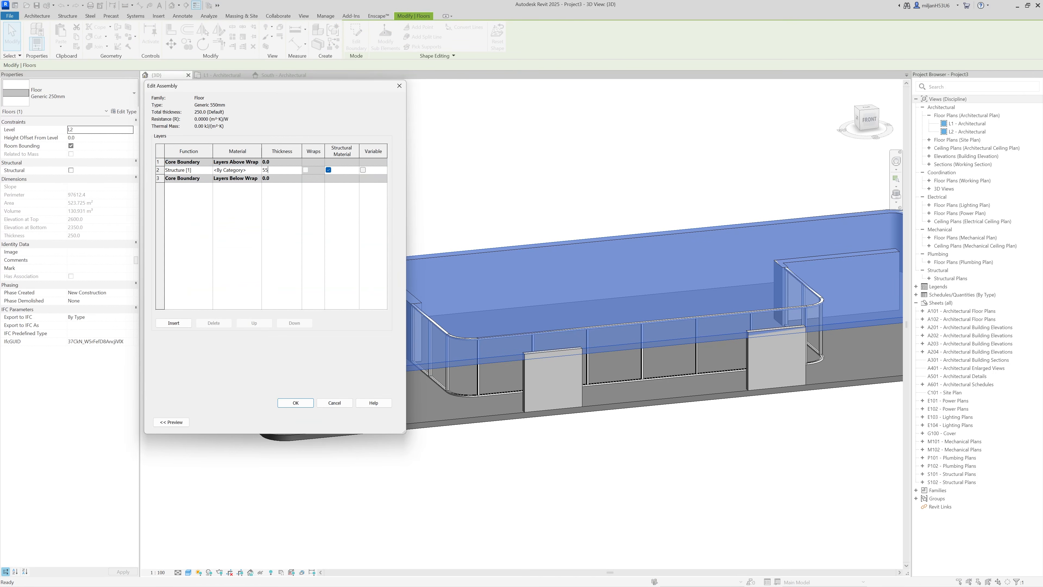
pyautogui.click(295, 403)
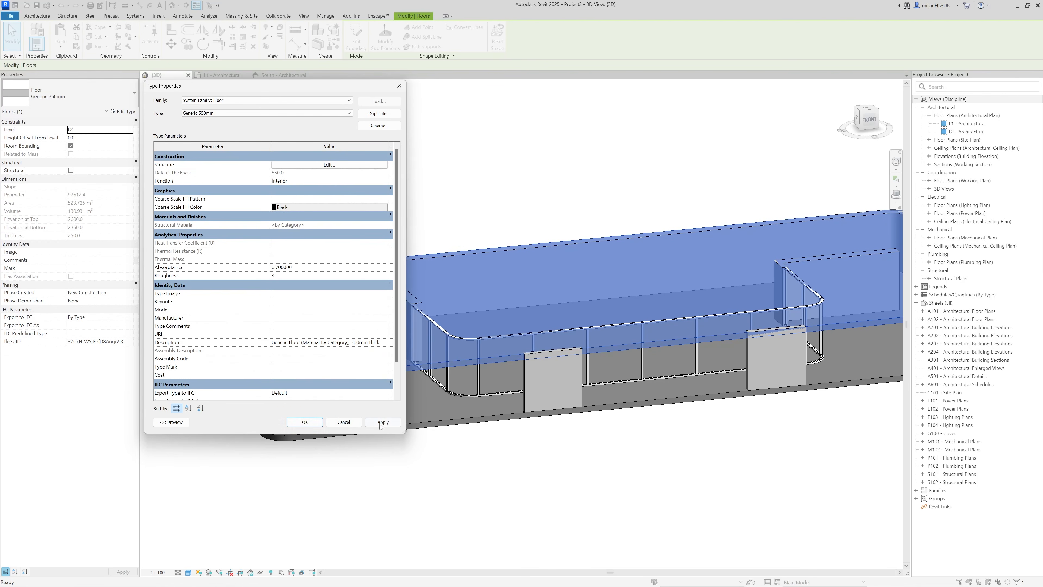
pyautogui.click(304, 422)
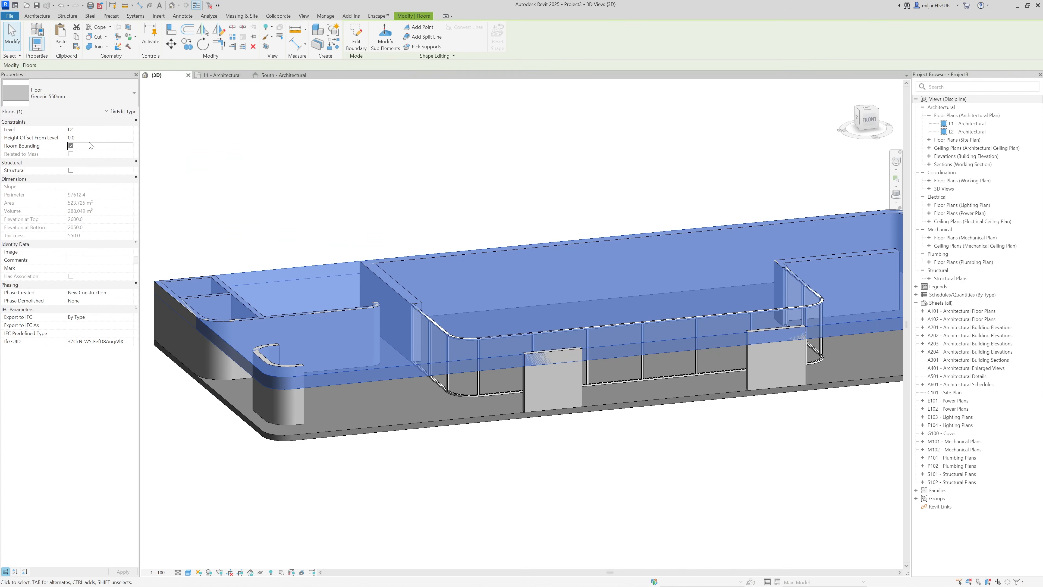
# Step: Set the L2 roof slab's height offset from level to 600 mm
pyautogui.keyDown('shift'); pyautogui.moveTo(328, 149); pyautogui.dragTo(443, 402, button='middle'); pyautogui.keyUp('shift')
pyautogui.click(444, 402)
pyautogui.keyDown('shift'); pyautogui.moveTo(379, 368); pyautogui.dragTo(381, 276, button='middle'); pyautogui.keyUp('shift')
pyautogui.click(381, 275)
pyautogui.click(99, 137)
pyautogui.write('6')
# Step: Rename the roof slab's floor type to Generic 600mm and set its structure layer thickness to 600 mm
pyautogui.click(125, 112)
pyautogui.click(379, 126)
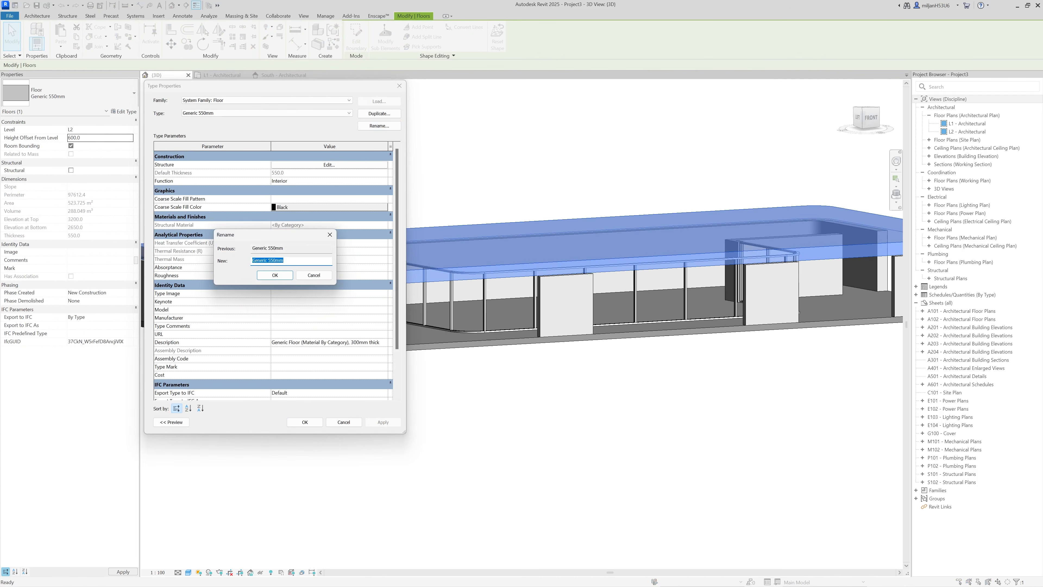
pyautogui.click(281, 273)
pyautogui.click(316, 164)
pyautogui.click(269, 170)
pyautogui.write('600')
pyautogui.click(295, 405)
pyautogui.click(305, 422)
# Step: Examine the roof slab's type properties and its position above the walls in the 3D view
pyautogui.click(358, 452)
pyautogui.scroll(-1, 389, 422)
pyautogui.keyDown('shift'); pyautogui.moveTo(389, 421); pyautogui.dragTo(361, 423, button='middle'); pyautogui.keyUp('shift')
pyautogui.click(320, 306)
pyautogui.scroll(2, 321, 305)
pyautogui.scroll(1, 275, 270)
pyautogui.click(125, 111)
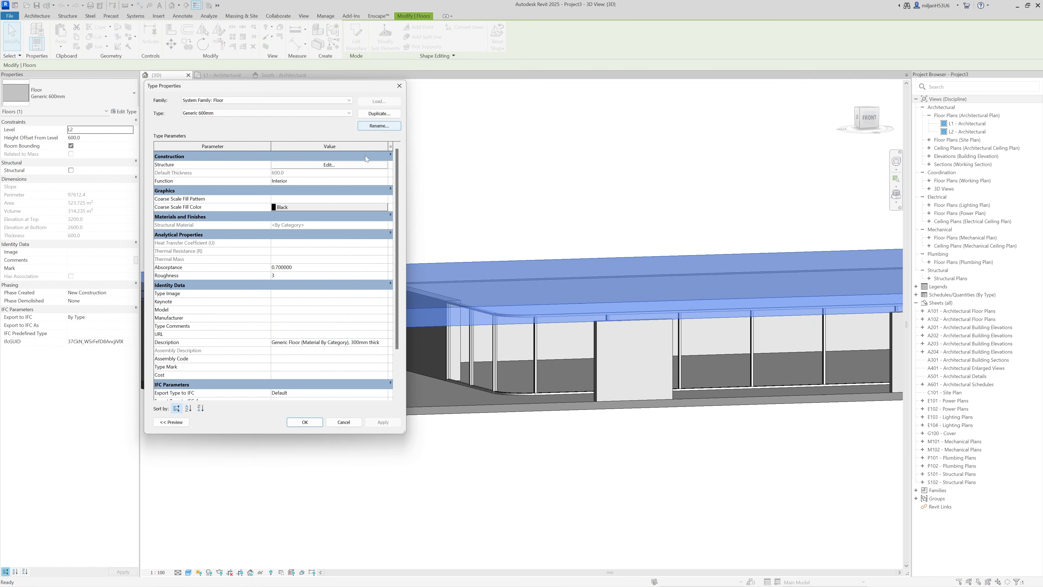
pyautogui.click(332, 419)
pyautogui.click(372, 454)
pyautogui.scroll(-3, 373, 454)
pyautogui.keyDown('shift'); pyautogui.moveTo(410, 499); pyautogui.dragTo(381, 495, button='middle'); pyautogui.keyUp('shift')
pyautogui.scroll(1, 414, 432)
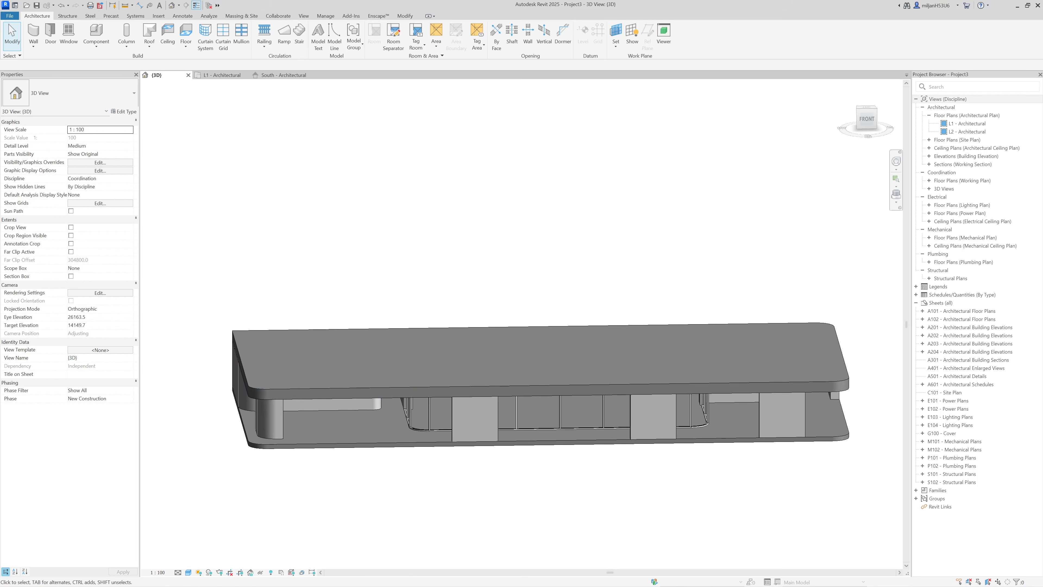
# Step: Switch to the browser and look through the ArchDaily project photos for the roof edge overhang
pyautogui.hotkey('alt', 'Tab')
pyautogui.click(561, 327)
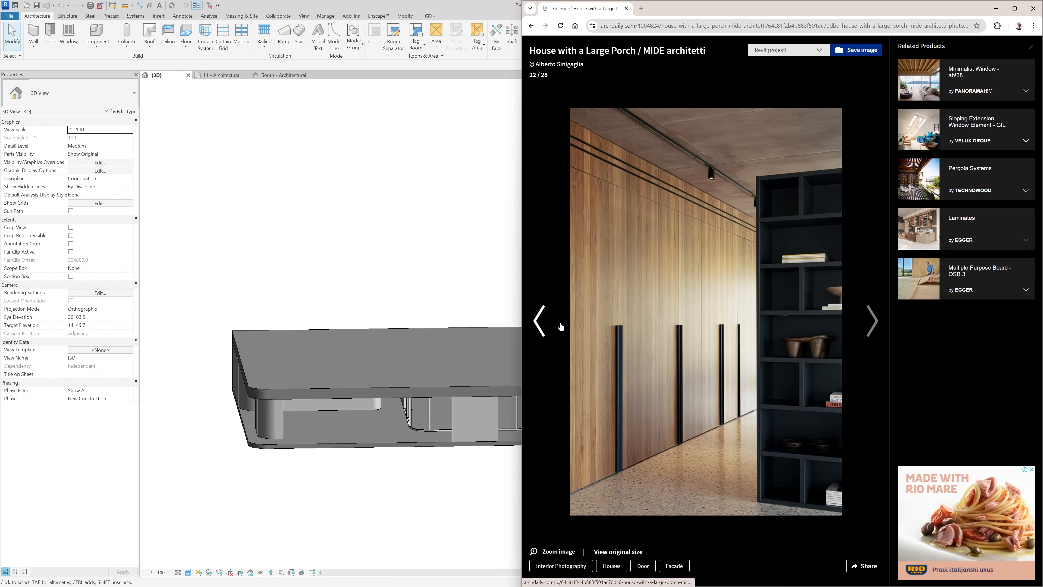
pyautogui.click(561, 326)
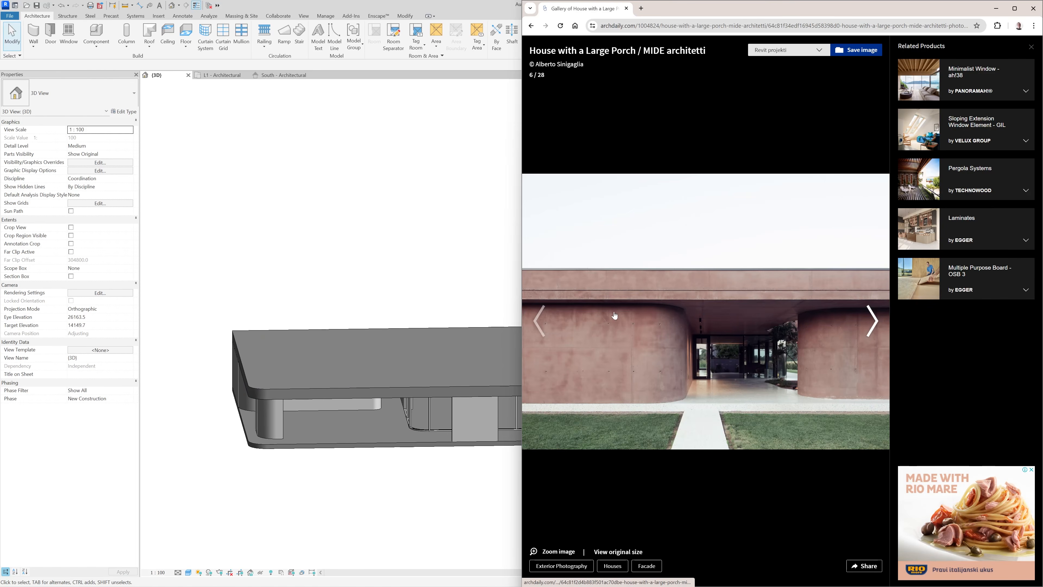
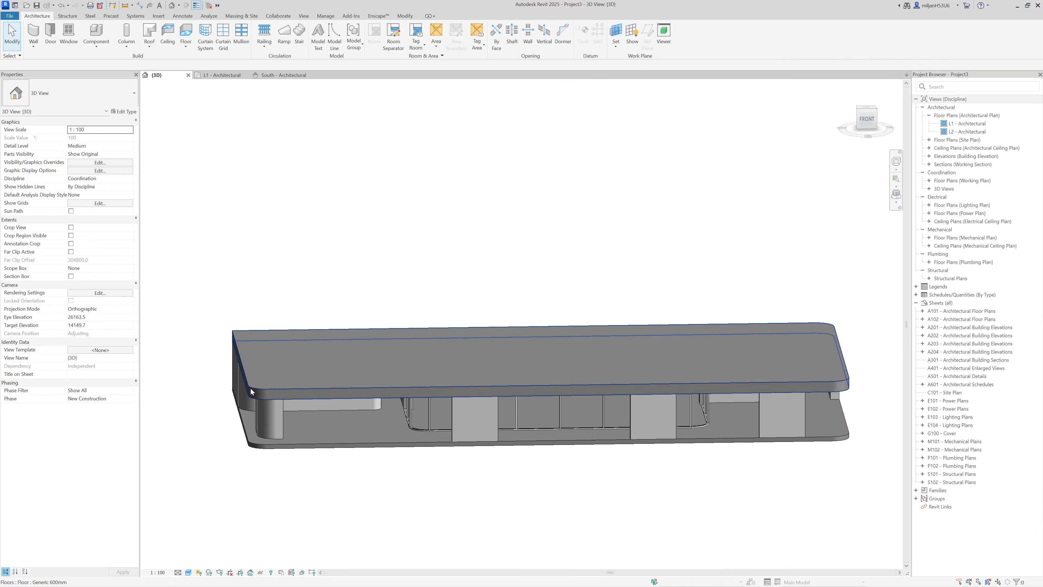
# Step: Edit the roof slab's boundary in the L1 plan, moving its western edge outward by 600 mm, and finish the sketch
pyautogui.click(250, 402)
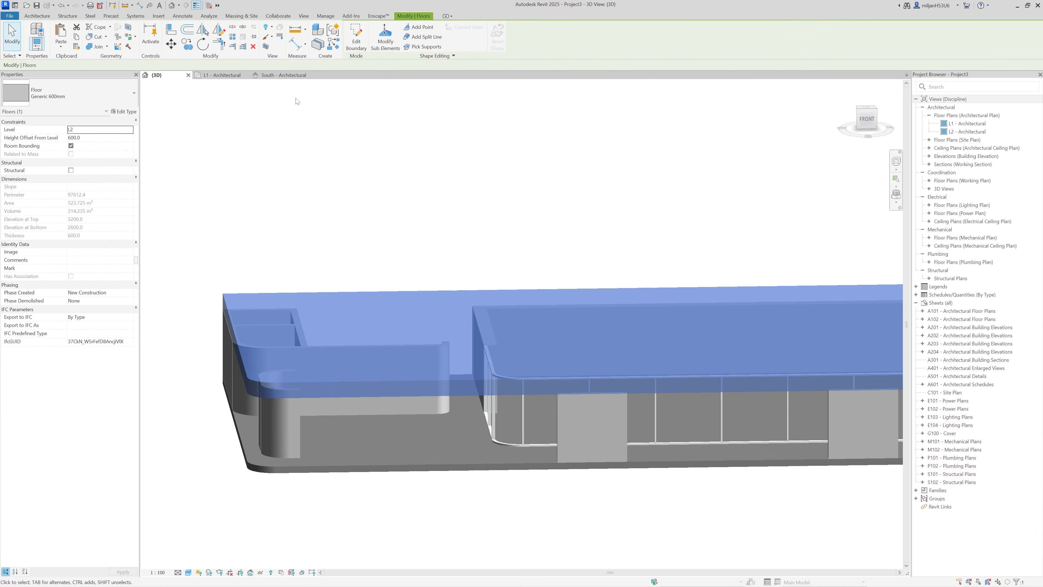
pyautogui.click(222, 74)
pyautogui.click(356, 39)
pyautogui.scroll(-4, 526, 299)
pyautogui.scroll(6, 493, 299)
pyautogui.moveTo(478, 140); pyautogui.dragTo(548, 444)
pyautogui.press('m')
pyautogui.press('v')
pyautogui.click(621, 344)
pyautogui.write('6')
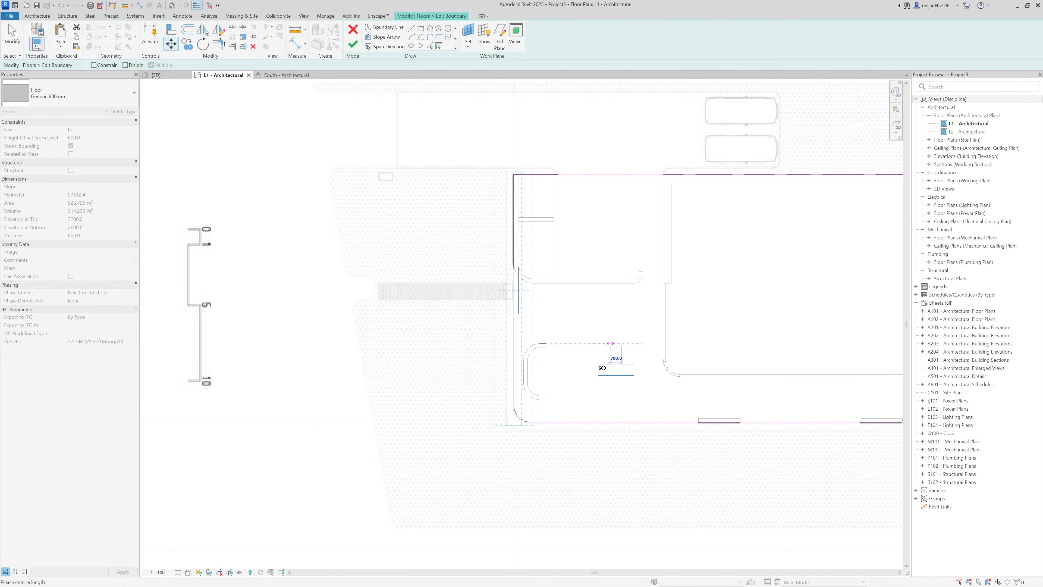
pyautogui.write('00')
pyautogui.press('Return')
pyautogui.press('Escape')
pyautogui.click(352, 44)
pyautogui.click(583, 302)
# Step: Inspect the roof overhang in 3D and compare it with the ArchDaily photos, including the shape of the freestanding porch walls
pyautogui.click(158, 74)
pyautogui.scroll(-2, 498, 309)
pyautogui.click(423, 438)
pyautogui.keyDown('shift'); pyautogui.moveTo(423, 438); pyautogui.dragTo(497, 438, button='middle'); pyautogui.keyUp('shift')
pyautogui.scroll(1, 615, 428)
pyautogui.keyDown('shift'); pyautogui.moveTo(615, 429); pyautogui.dragTo(584, 425, button='middle'); pyautogui.keyUp('shift')
pyautogui.hotkey('alt', 'Tab')
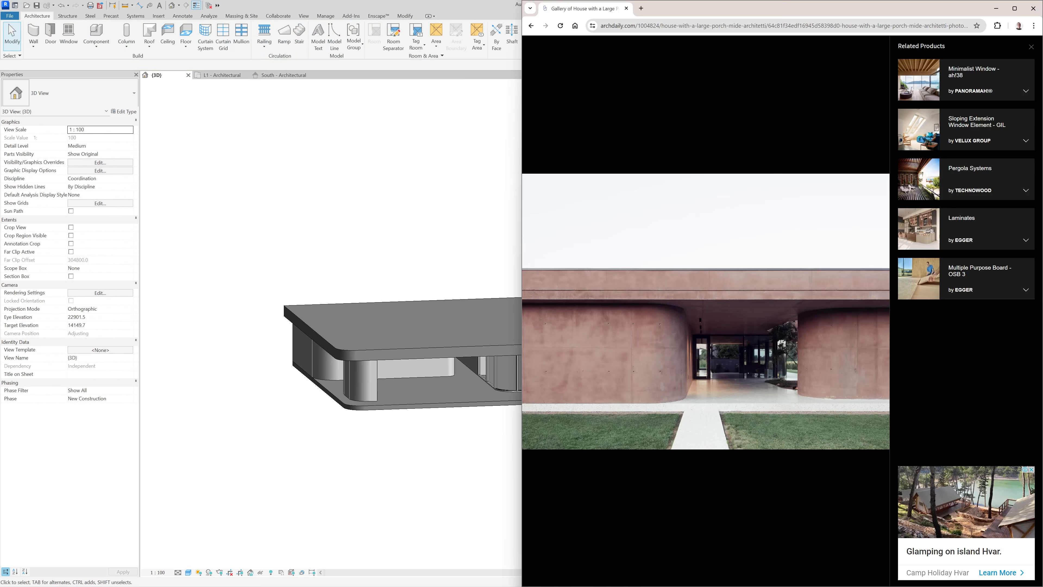
pyautogui.click(800, 370)
pyautogui.click(800, 370)
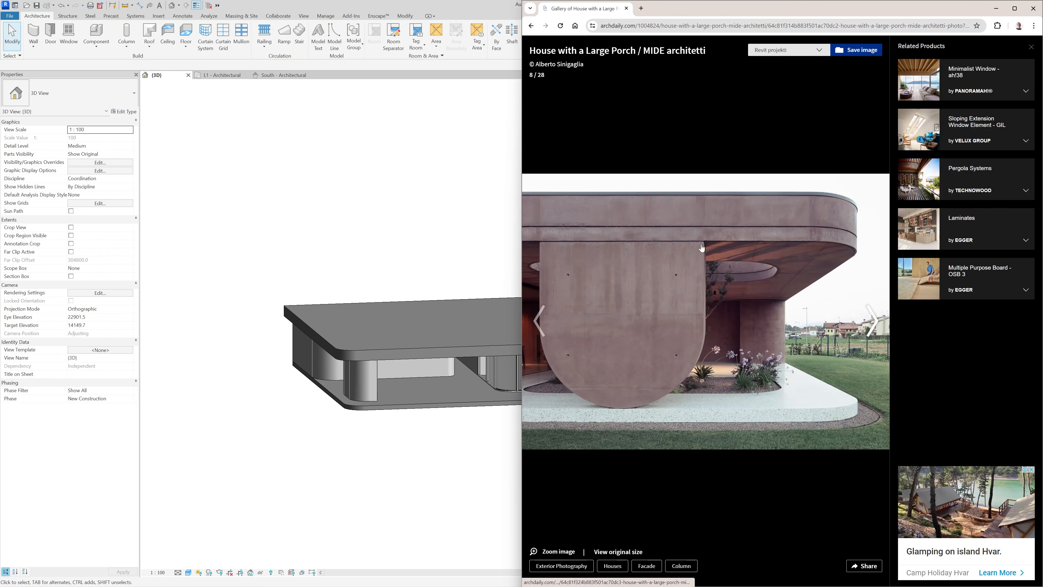
pyautogui.click(477, 14)
pyautogui.moveTo(587, 401); pyautogui.dragTo(524, 388, button='middle')
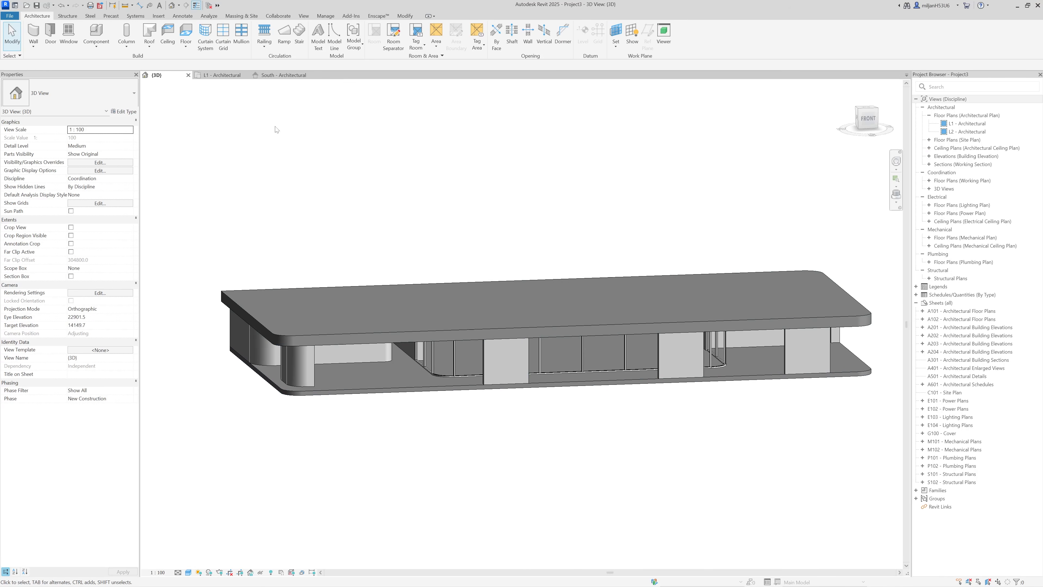
# Step: Temporarily isolate the three freestanding porch walls in the South elevation
pyautogui.click(283, 75)
pyautogui.scroll(4, 447, 353)
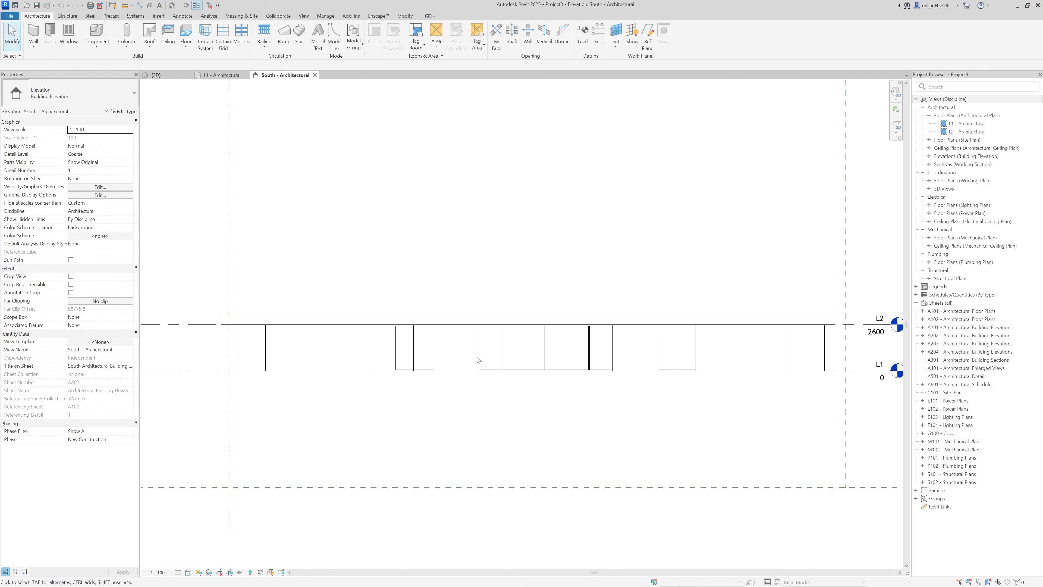
pyautogui.click(476, 358)
pyautogui.keyDown('ctrl'); pyautogui.click(635, 358); pyautogui.keyUp('ctrl')
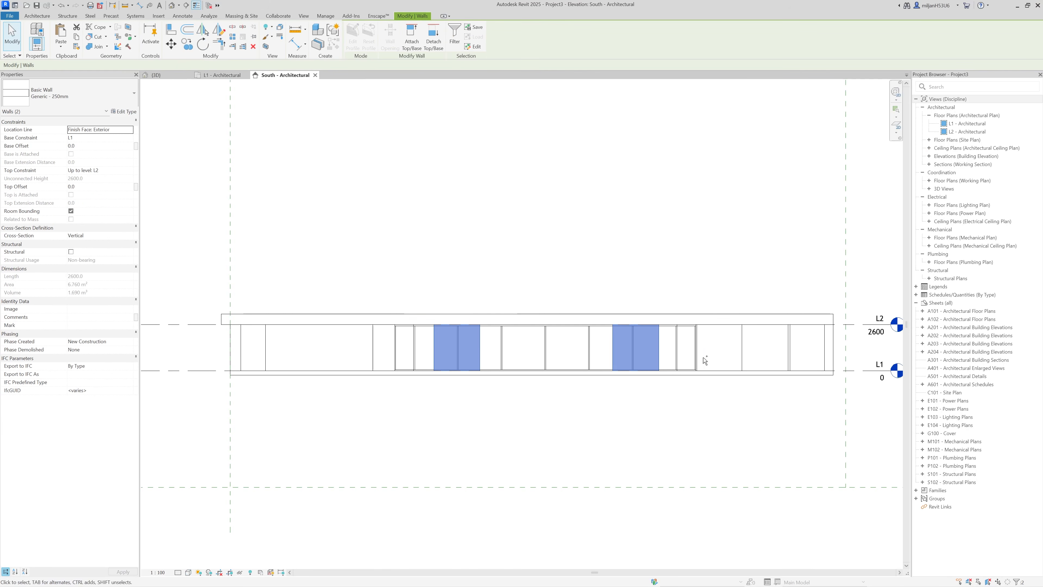
pyautogui.keyDown('ctrl'); pyautogui.click(788, 358); pyautogui.keyUp('ctrl')
pyautogui.press('h')
pyautogui.press('i')
pyautogui.scroll(3, 461, 366)
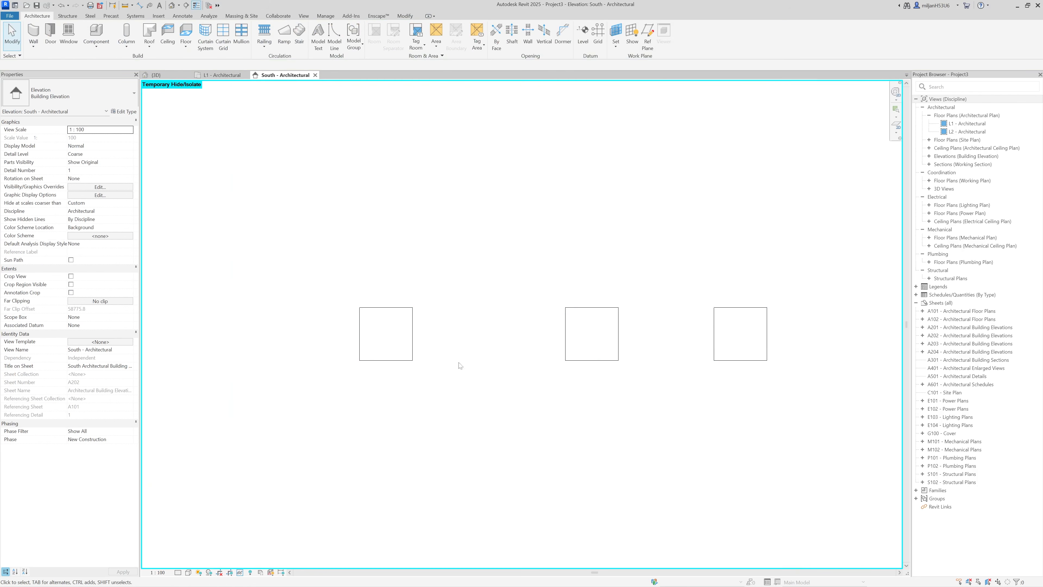
# Step: Edit the westernmost porch wall's profile and sketch a semicircular arc of 1300 mm radius between its two sides
pyautogui.click(412, 361)
pyautogui.click(361, 35)
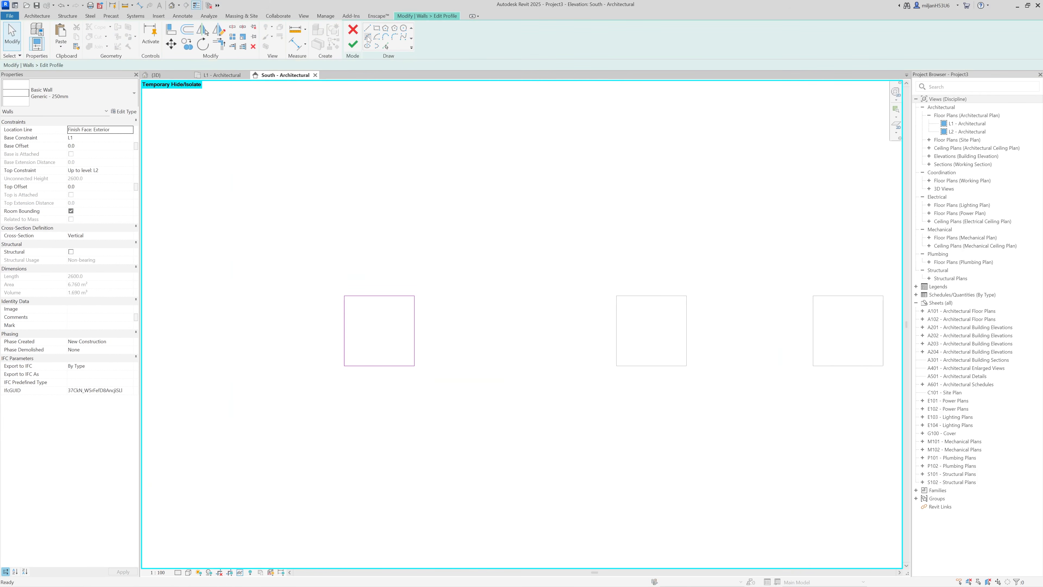
pyautogui.click(369, 37)
pyautogui.scroll(2, 354, 307)
pyautogui.click(338, 329)
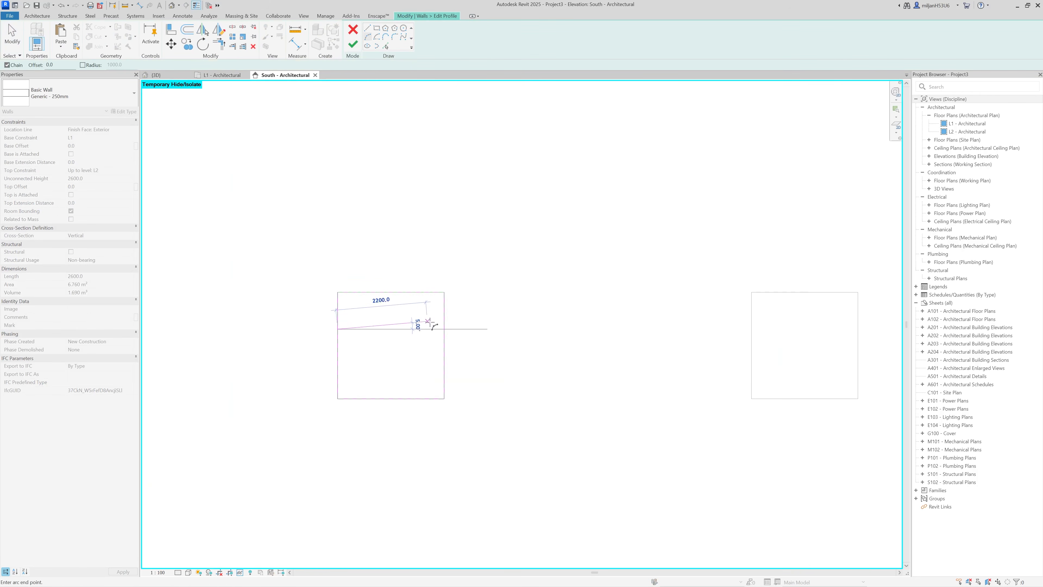
pyautogui.click(445, 329)
pyautogui.click(391, 383)
pyautogui.press('Escape')
pyautogui.press('Escape')
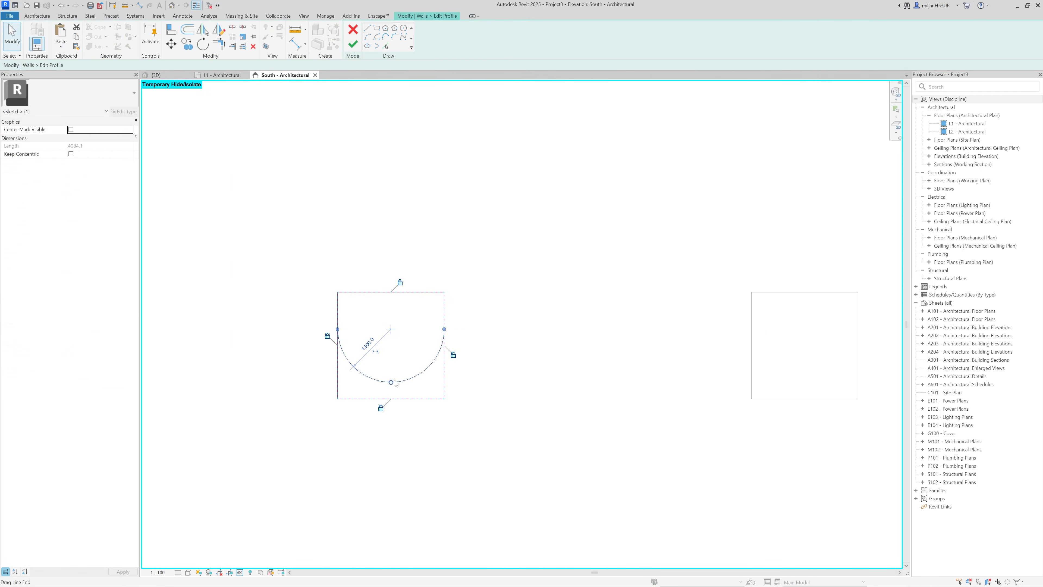
# Step: Lower the arc to the wall's base, clean up the square profile lines around it, and finish the profile
pyautogui.moveTo(391, 384); pyautogui.dragTo(391, 398)
pyautogui.press('Escape')
pyautogui.click(343, 369)
pyautogui.click(339, 355)
pyautogui.click(353, 44)
pyautogui.click(321, 235)
# Step: Copy the rounded porch wall onto the positions of the other two porch walls, aligning the upper corners
pyautogui.click(356, 291)
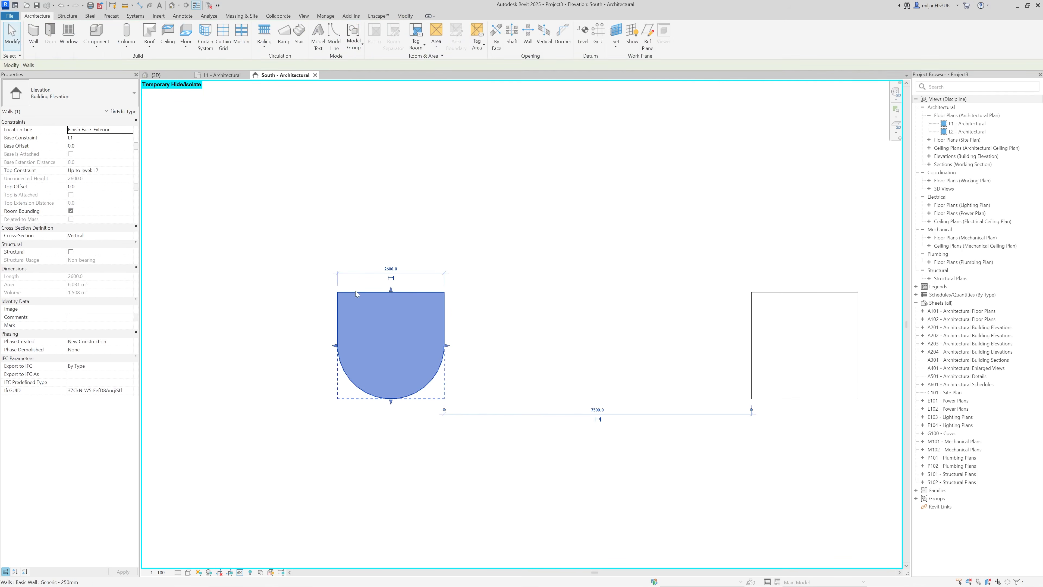
pyautogui.press('c')
pyautogui.press('o')
pyautogui.click(338, 292)
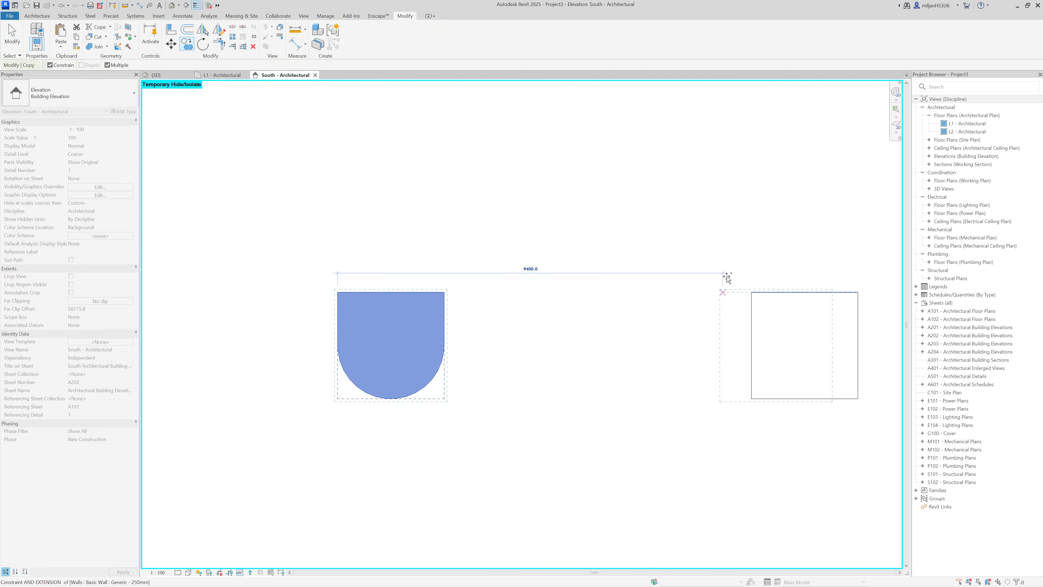
pyautogui.click(752, 292)
pyautogui.moveTo(649, 304); pyautogui.dragTo(390, 293, button='middle')
pyautogui.click(378, 281)
pyautogui.scroll(1, 203, 150)
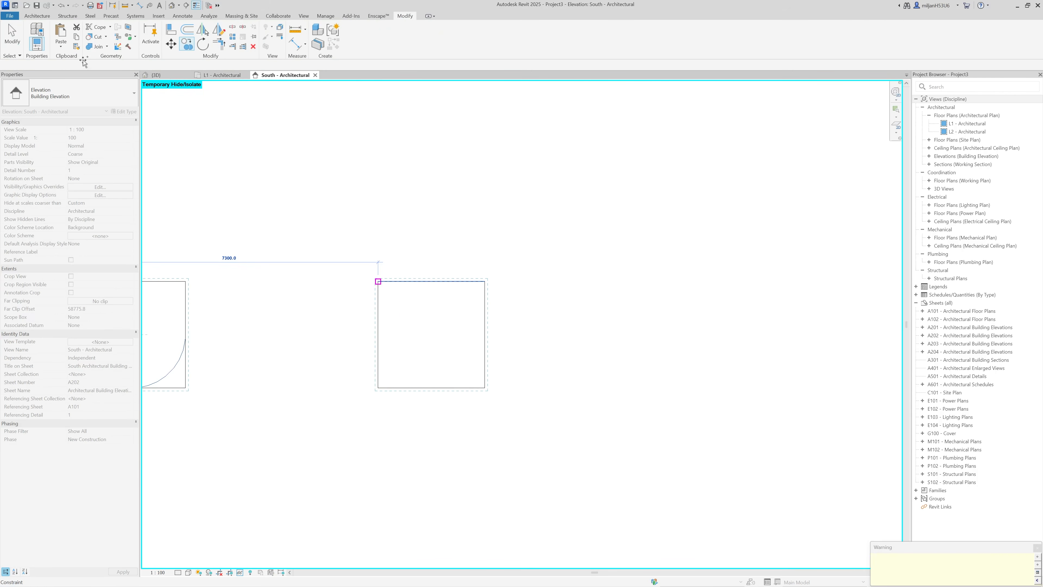
pyautogui.click(12, 36)
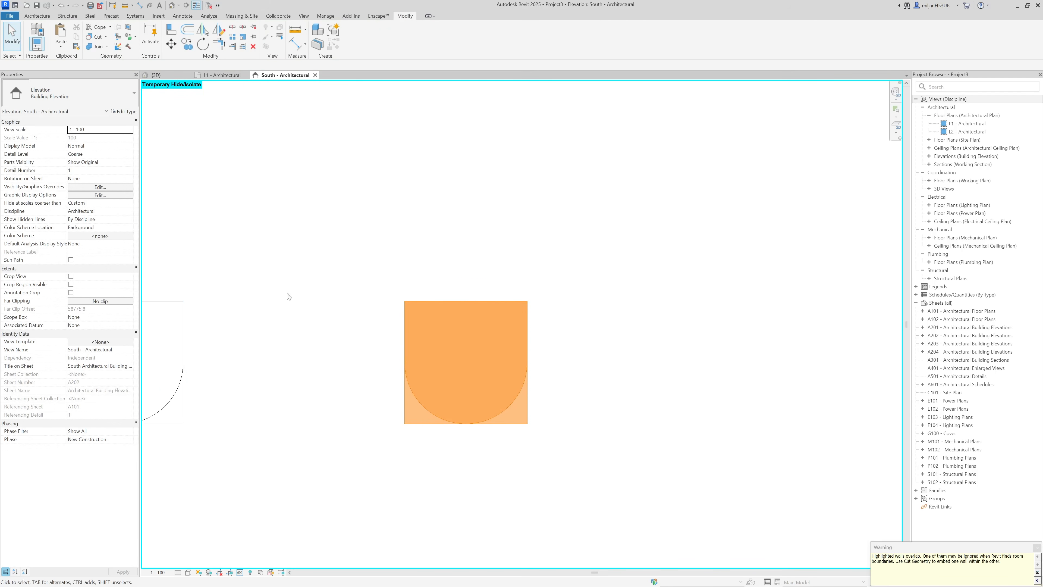
# Step: Delete the two original square walls that overlap the rounded copies
pyautogui.click(411, 423)
pyautogui.moveTo(394, 429); pyautogui.dragTo(473, 413, button='middle')
pyautogui.scroll(1, 474, 414)
pyautogui.click(490, 413)
pyautogui.click(491, 412)
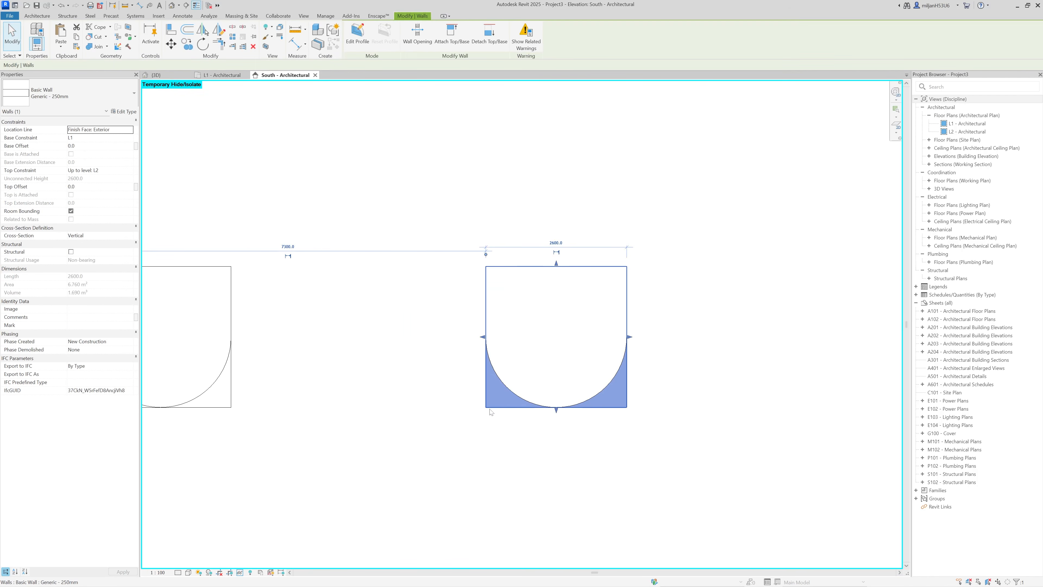
pyautogui.press('Escape')
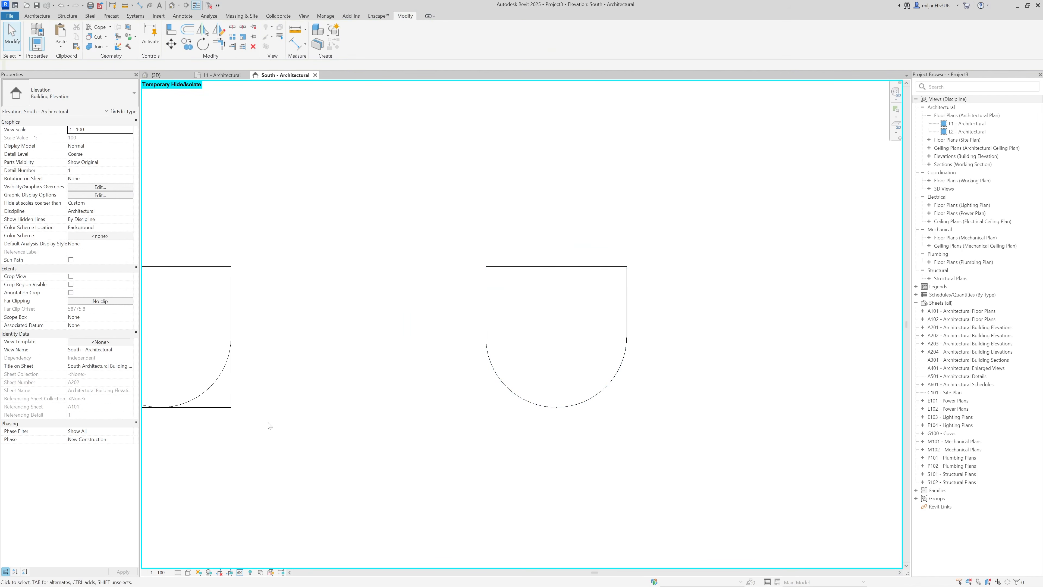
pyautogui.click(227, 411)
pyautogui.scroll(-3, 482, 380)
pyautogui.press('Escape')
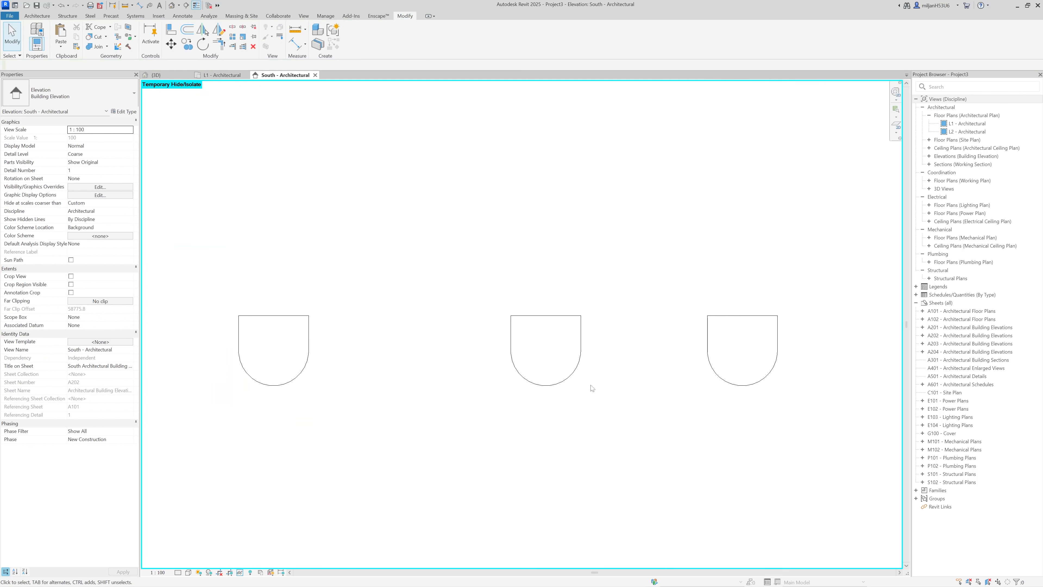
# Step: Reset the temporary isolation in the South elevation and check the rounded porch walls in the 3D view
pyautogui.press('h')
pyautogui.press('r')
pyautogui.scroll(1, 224, 134)
pyautogui.click(159, 74)
pyautogui.scroll(-1, 465, 322)
pyautogui.keyDown('shift'); pyautogui.moveTo(465, 322); pyautogui.dragTo(501, 415, button='middle'); pyautogui.keyUp('shift')
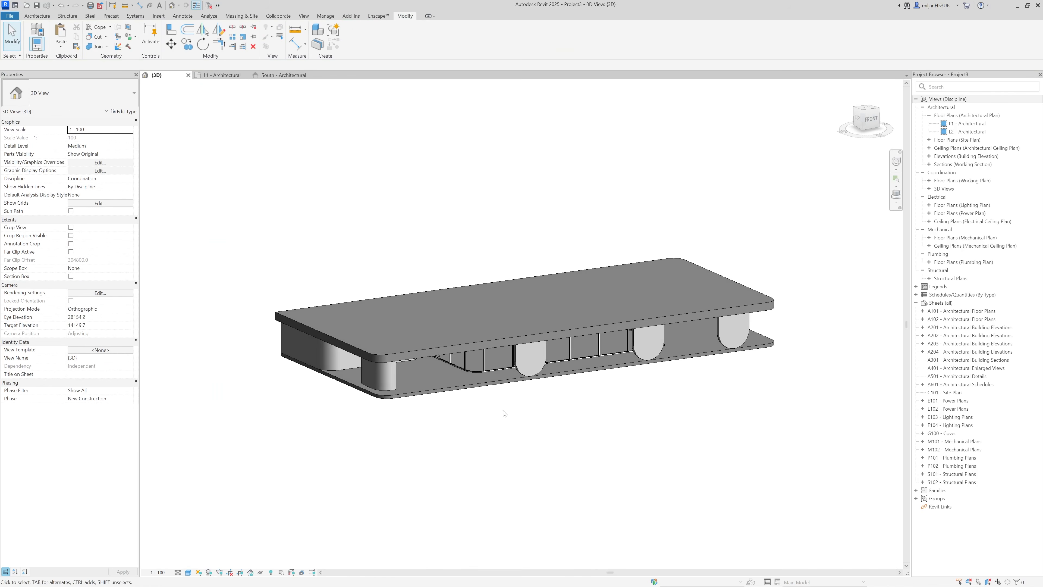
pyautogui.scroll(3, 534, 403)
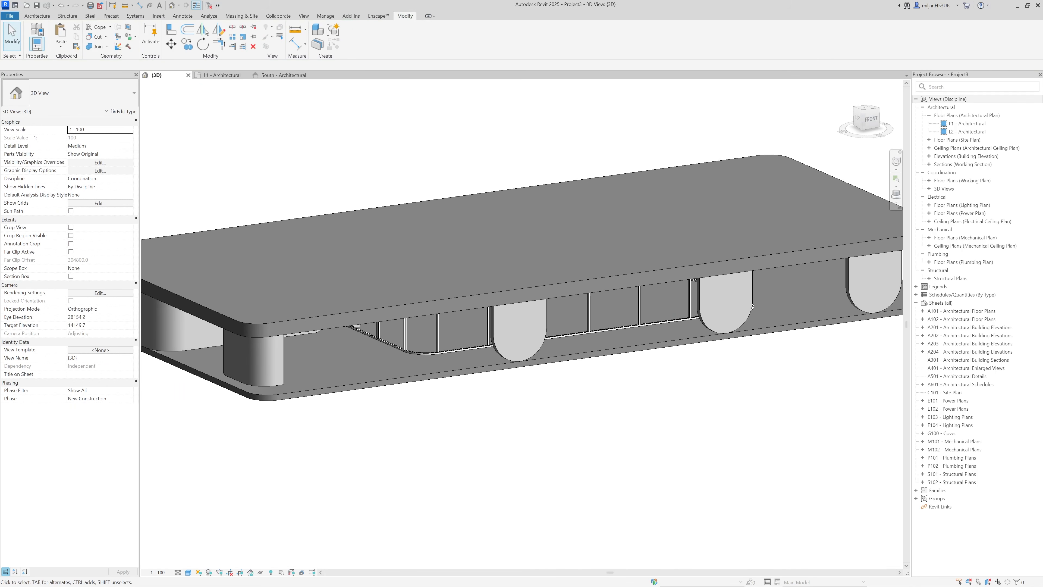
# Step: Look back through the ArchDaily photos for the porch roof opening and the planting bed, and return to Revit
pyautogui.hotkey('alt', 'Tab')
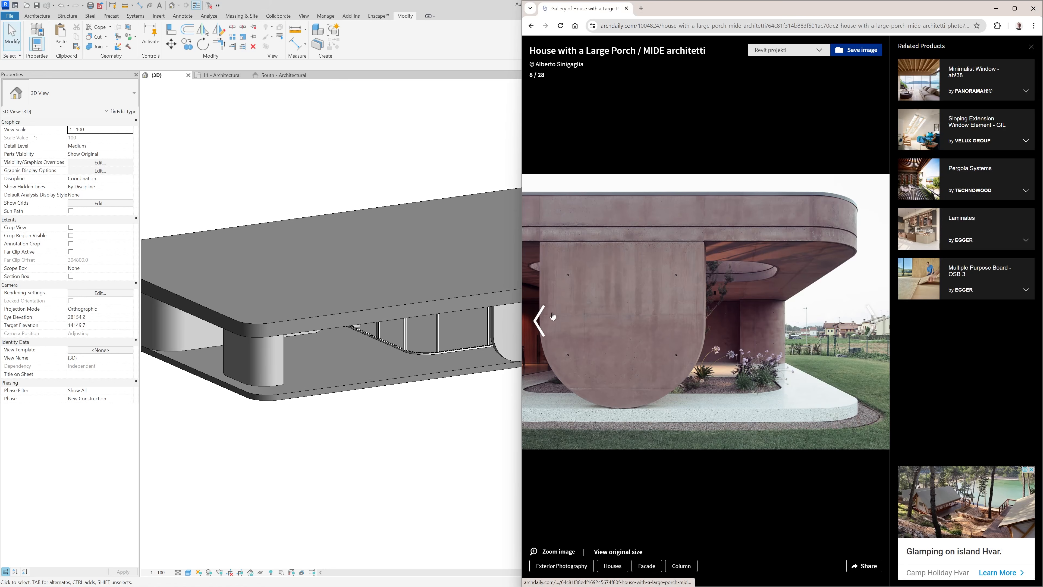
pyautogui.click(539, 322)
pyautogui.click(540, 322)
pyautogui.click(543, 322)
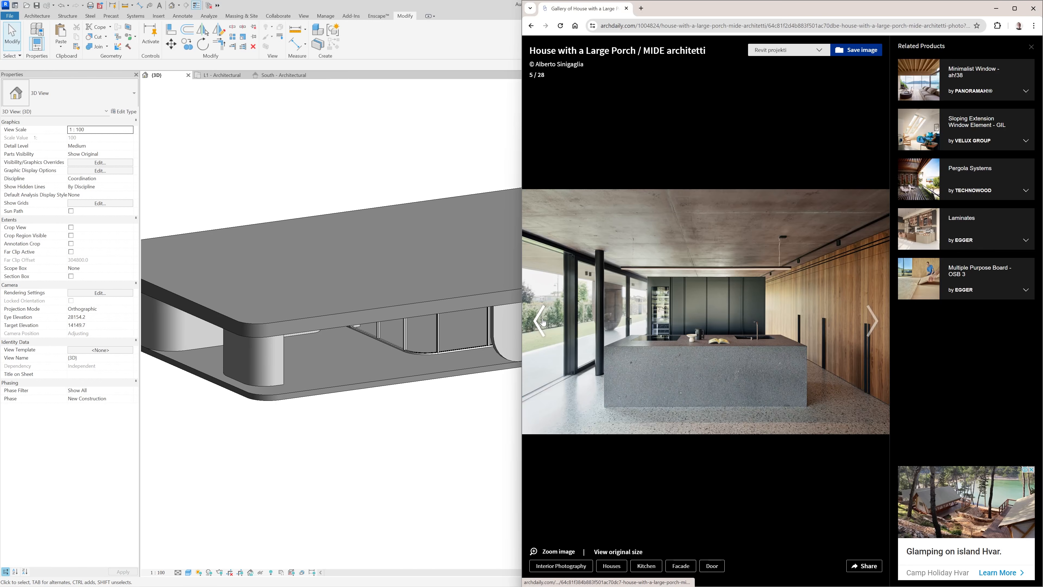
pyautogui.click(543, 322)
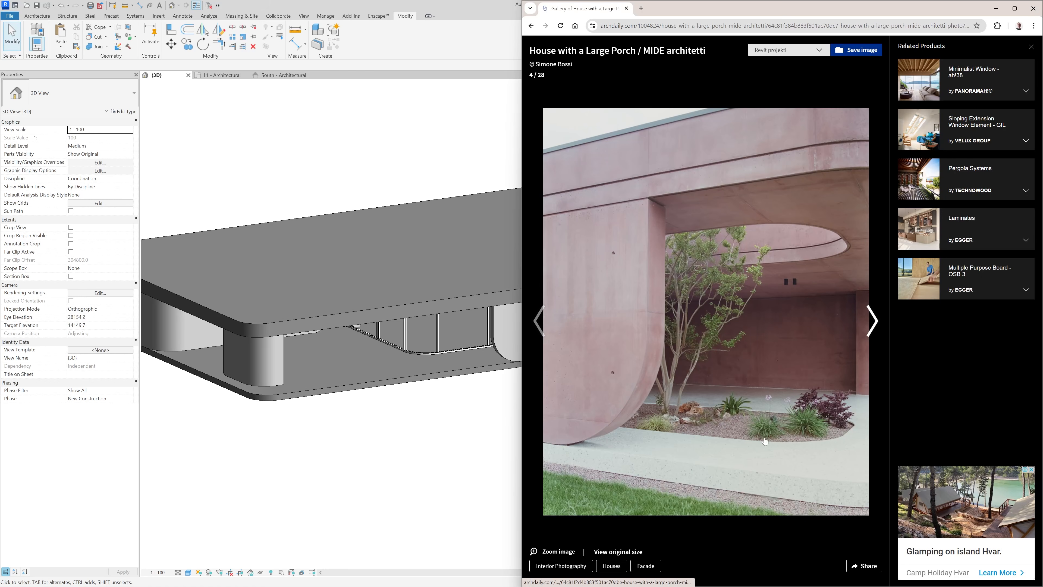
pyautogui.click(450, 53)
# Step: Switch the L1 floor plan's visual style to Wireframe so the reference plan shows around the east porch corner
pyautogui.click(222, 76)
pyautogui.scroll(-4, 852, 359)
pyautogui.scroll(8, 592, 369)
pyautogui.scroll(-3, 587, 296)
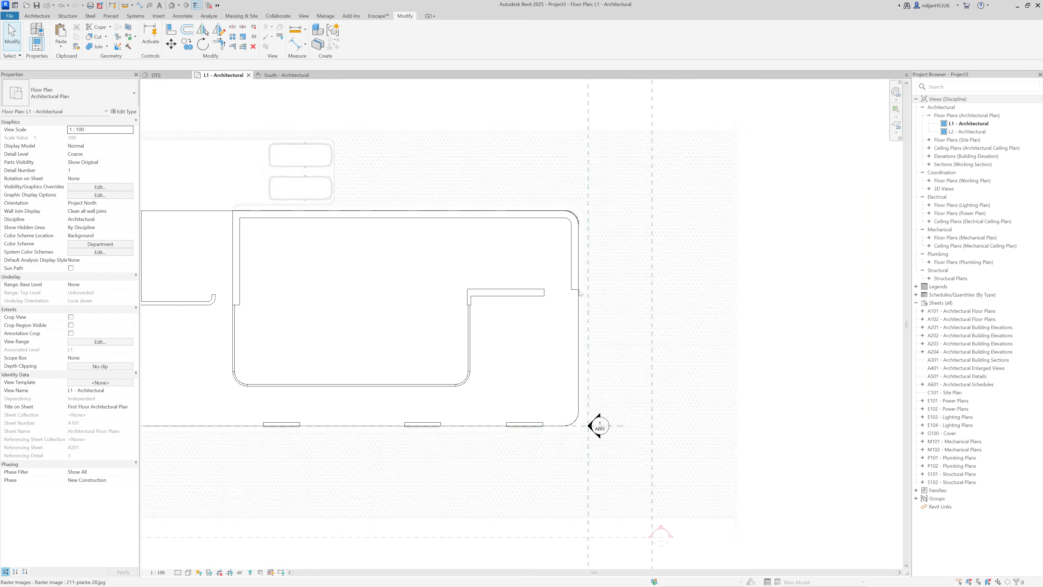
pyautogui.click(188, 574)
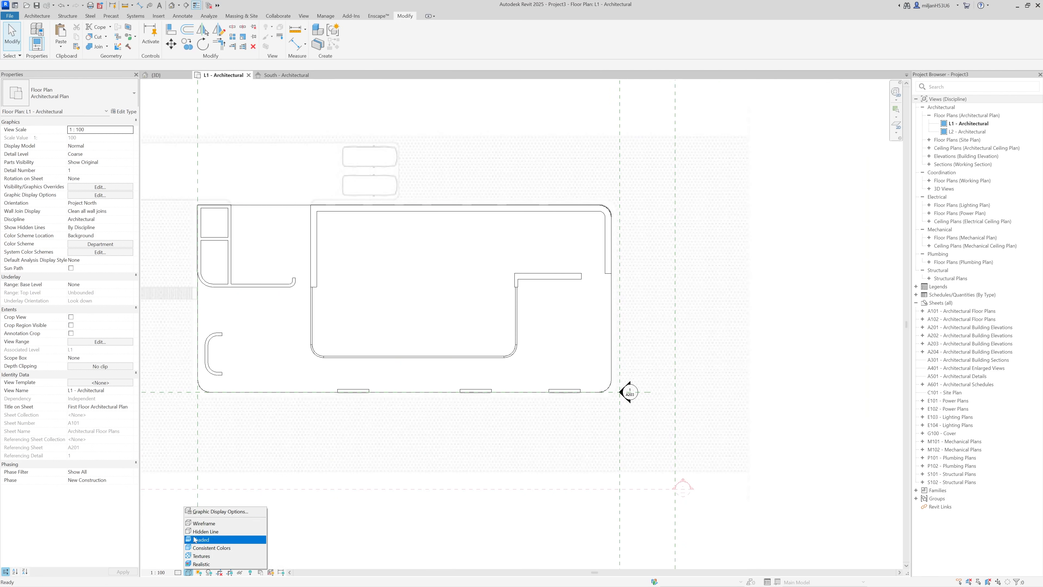
pyautogui.click(214, 526)
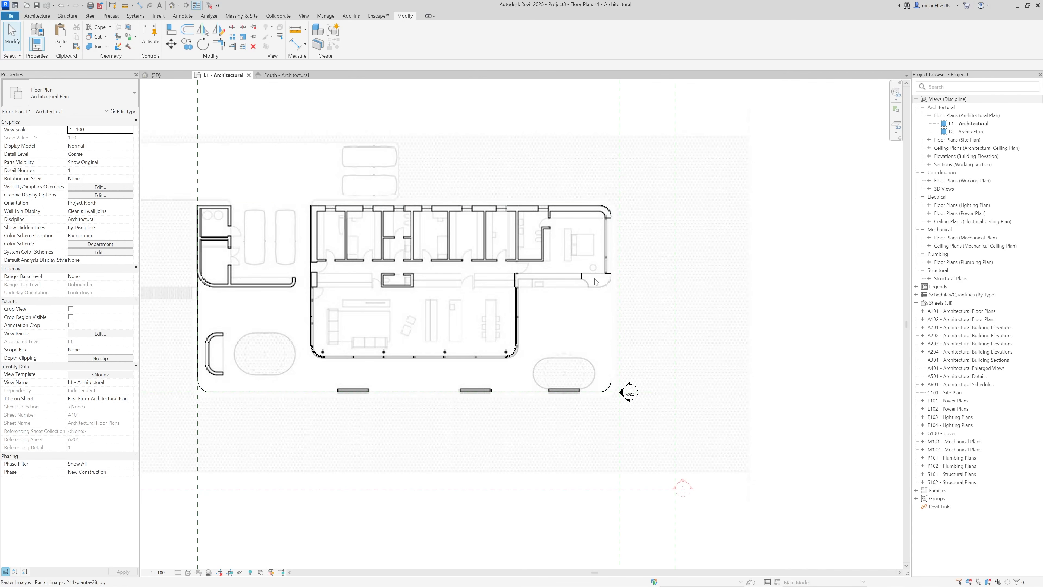
pyautogui.scroll(6, 594, 283)
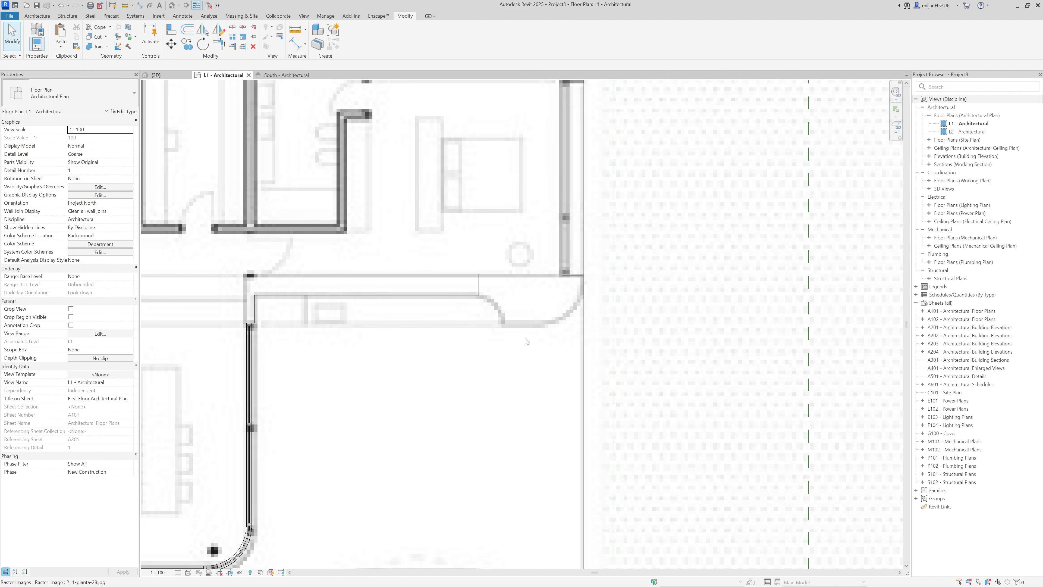
pyautogui.scroll(1, 574, 343)
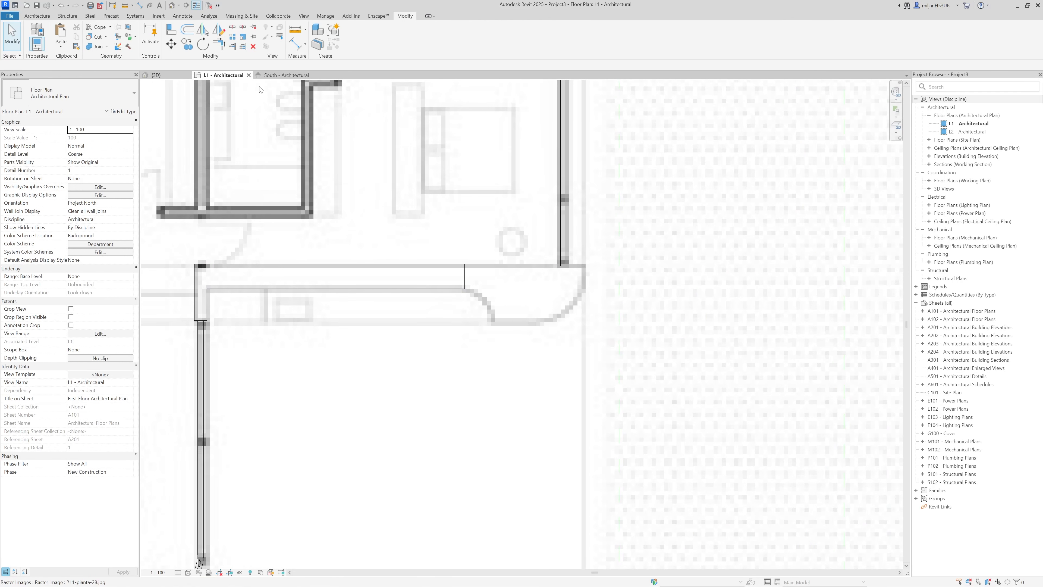
# Step: Start an in-place model in the Walls category, accepting the proposed name
pyautogui.click(37, 16)
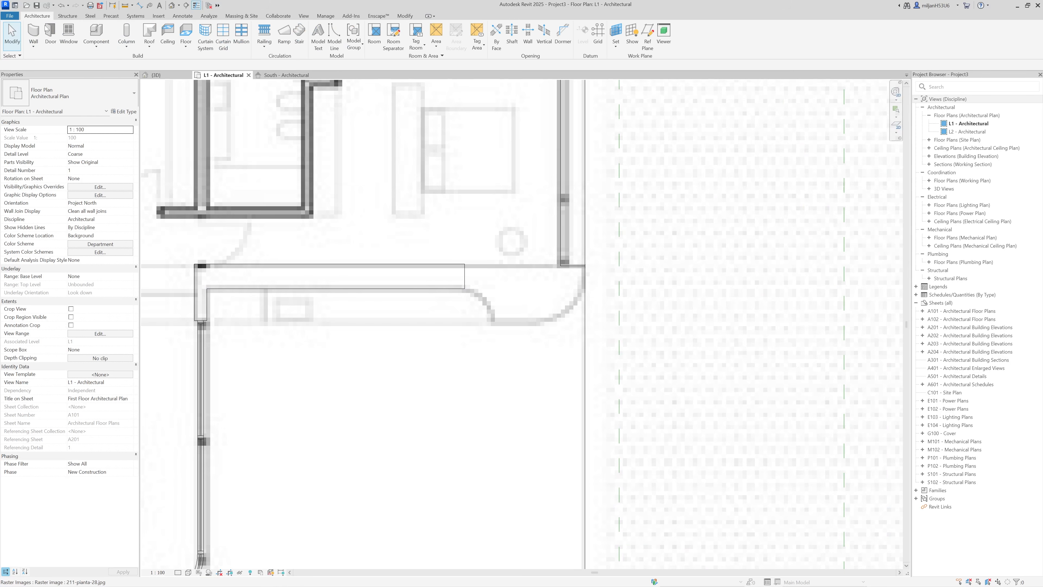
pyautogui.click(96, 48)
pyautogui.click(105, 80)
pyautogui.scroll(-3, 212, 300)
pyautogui.scroll(-2, 193, 326)
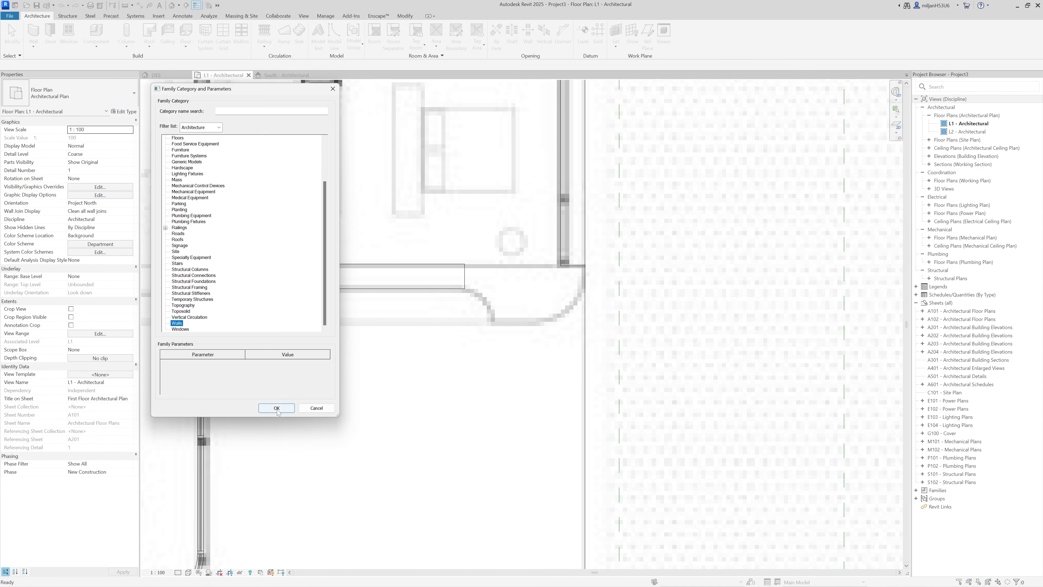
pyautogui.click(277, 408)
pyautogui.click(510, 311)
pyautogui.scroll(3, 555, 268)
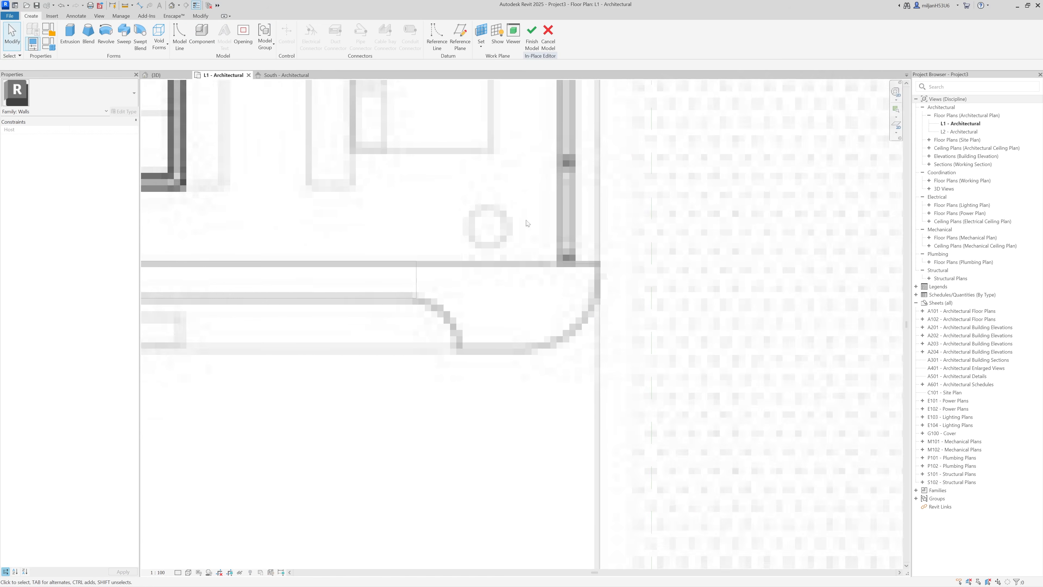
# Step: Sketch the extrusion outline from the interior wall's face and end, the slab's east edge and a lower line, trimming them to corners
pyautogui.click(70, 33)
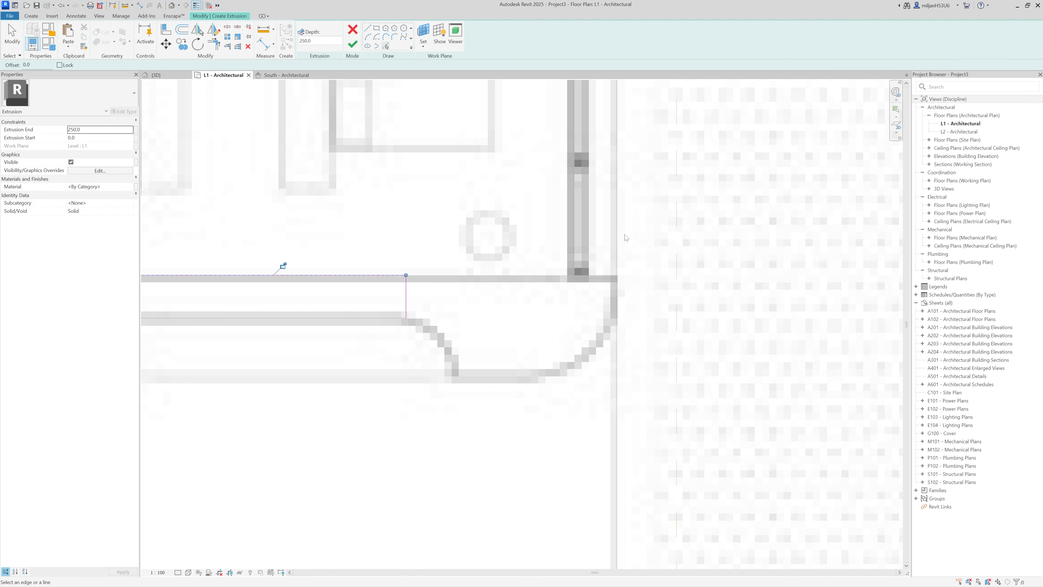
pyautogui.click(617, 235)
pyautogui.scroll(-2, 543, 271)
pyautogui.moveTo(543, 270); pyautogui.dragTo(602, 258, button='middle')
pyautogui.click(261, 347)
pyautogui.press('t')
pyautogui.press('r')
pyautogui.click(263, 347)
pyautogui.click(599, 292)
pyautogui.click(483, 299)
pyautogui.click(599, 319)
pyautogui.click(494, 308)
pyautogui.click(566, 299)
pyautogui.scroll(2, 585, 345)
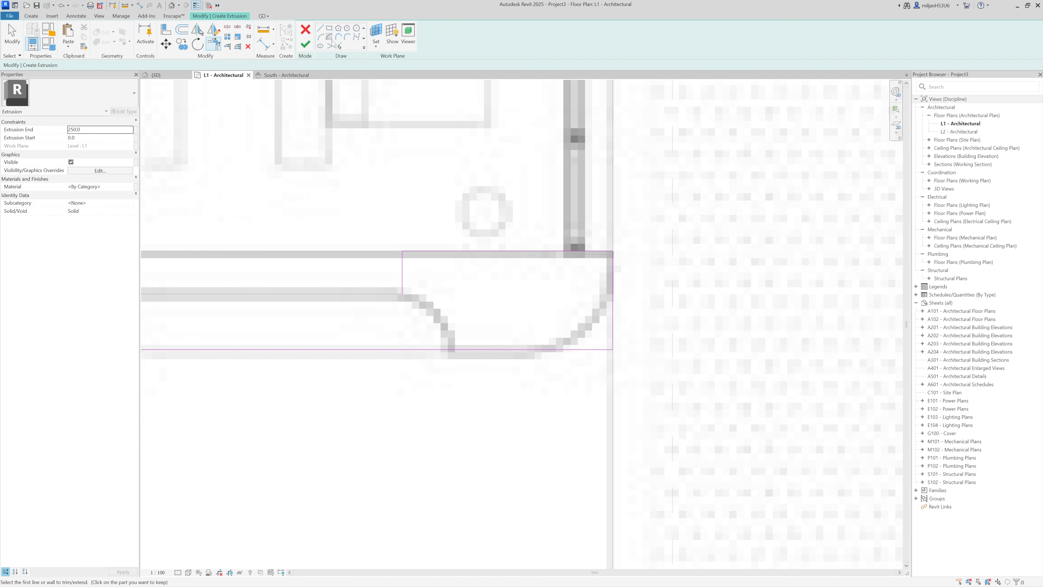
# Step: Shorten the outline's east line with a helper line level with the interior wall's lower face, and delete the helper line
pyautogui.click(319, 28)
pyautogui.click(402, 294)
pyautogui.click(613, 294)
pyautogui.press('t')
pyautogui.press('r')
pyautogui.click(613, 280)
pyautogui.click(594, 293)
pyautogui.press('Escape')
pyautogui.click(555, 294)
pyautogui.press('Delete')
# Step: Draw the concave west arc and the convex east corner arc over the plan image, trimming the lower line to both arcs
pyautogui.click(321, 37)
pyautogui.click(402, 293)
pyautogui.click(458, 349)
pyautogui.click(453, 317)
pyautogui.click(613, 293)
pyautogui.click(560, 349)
pyautogui.click(583, 340)
pyautogui.press('t')
pyautogui.press('r')
pyautogui.click(581, 343)
pyautogui.click(534, 349)
pyautogui.click(475, 349)
pyautogui.click(456, 337)
# Step: Set the extrusion end to 2600 mm and finish the extrusion sketch
pyautogui.scroll(-5, 543, 305)
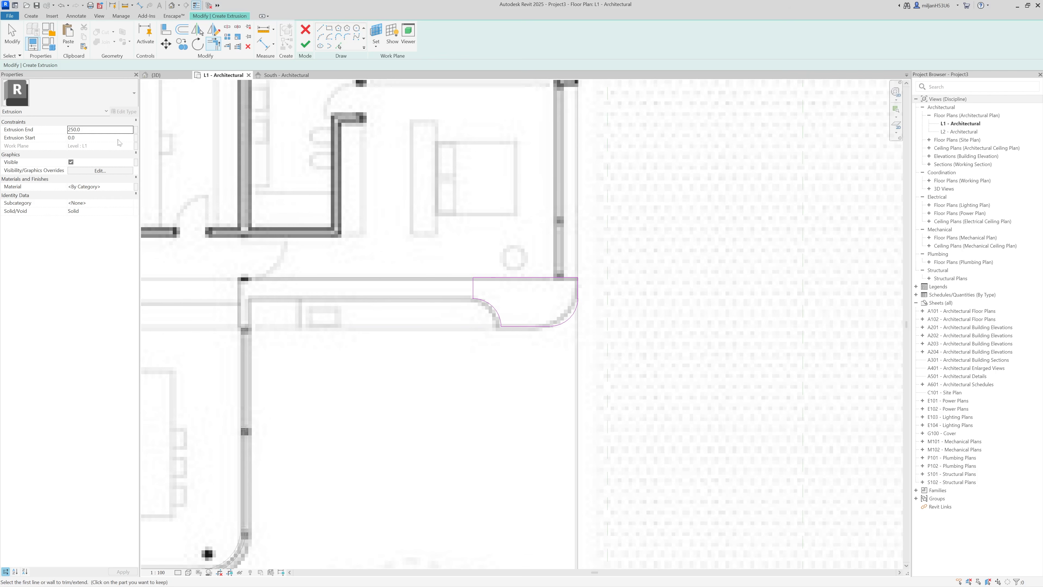
pyautogui.click(90, 130)
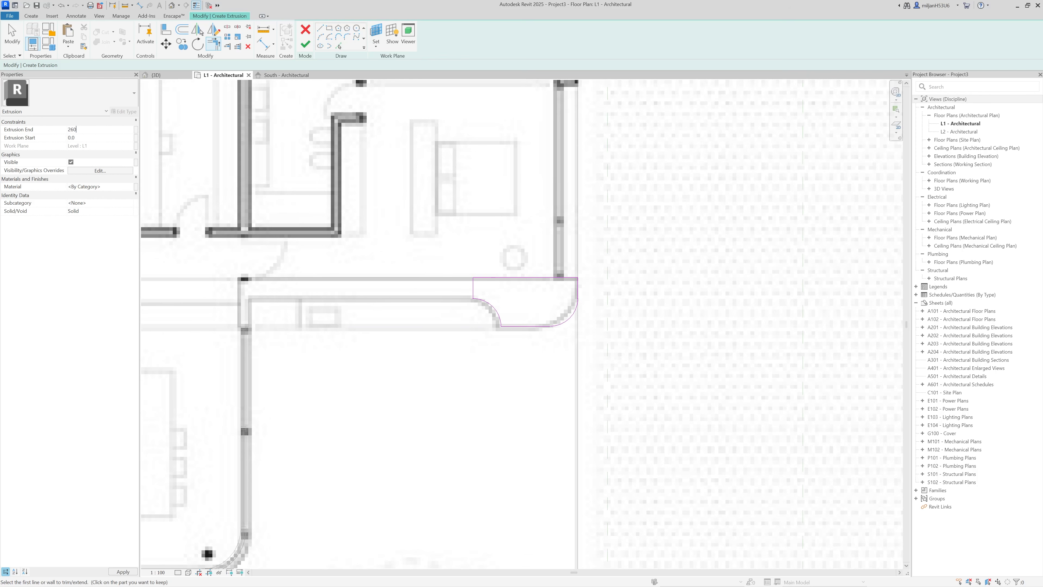
pyautogui.press('Return')
pyautogui.click(304, 42)
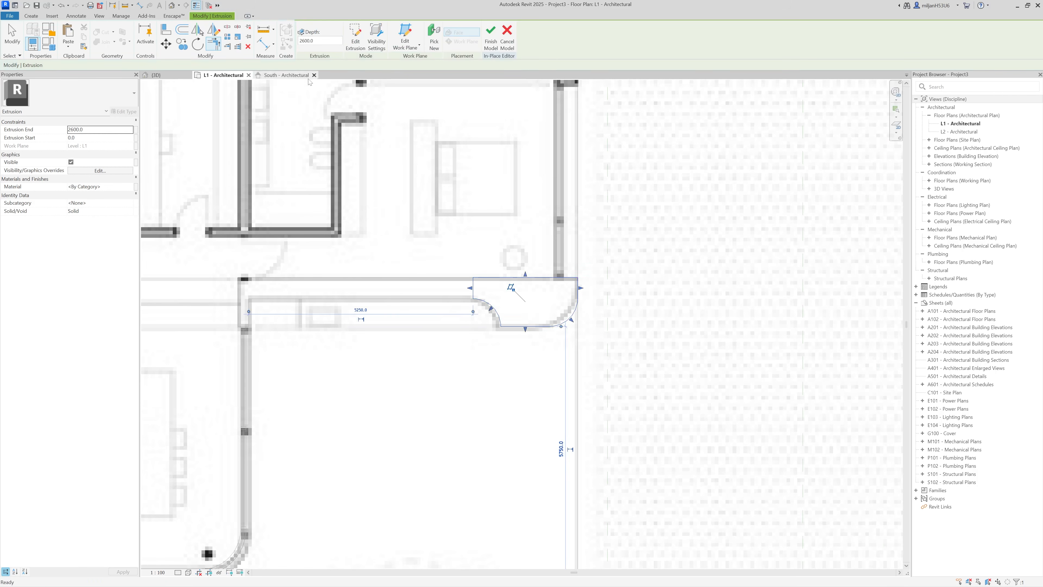
# Step: Check the curved wall end in the 3D view and finish the in-place model
pyautogui.click(162, 75)
pyautogui.keyDown('shift'); pyautogui.moveTo(419, 448); pyautogui.dragTo(459, 429, button='middle'); pyautogui.keyUp('shift')
pyautogui.click(459, 428)
pyautogui.moveTo(748, 350); pyautogui.dragTo(666, 391, button='middle')
pyautogui.scroll(8, 594, 396)
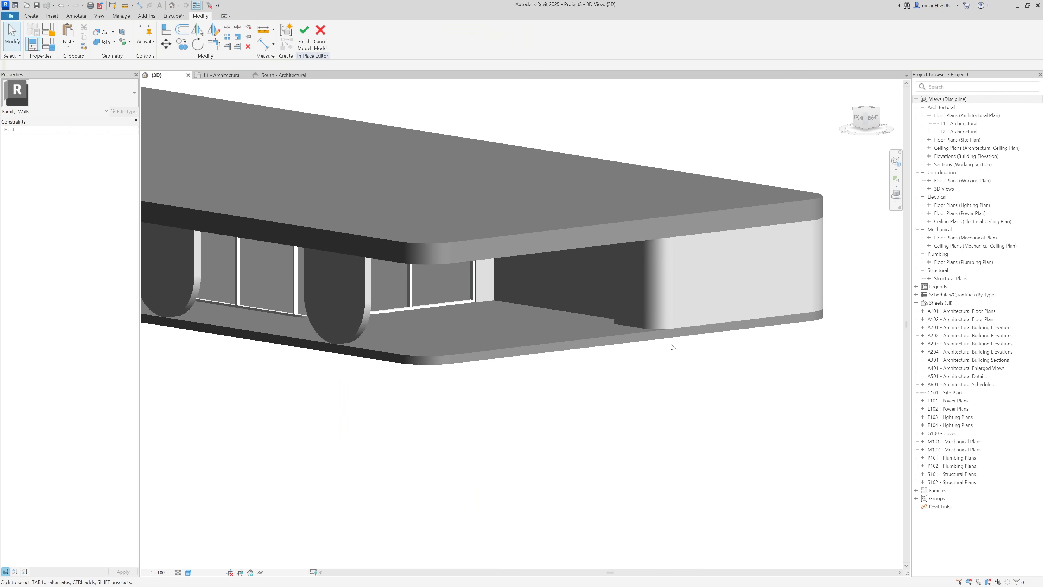
pyautogui.scroll(5, 710, 319)
pyautogui.keyDown('shift'); pyautogui.moveTo(711, 318); pyautogui.dragTo(594, 331, button='middle'); pyautogui.keyUp('shift')
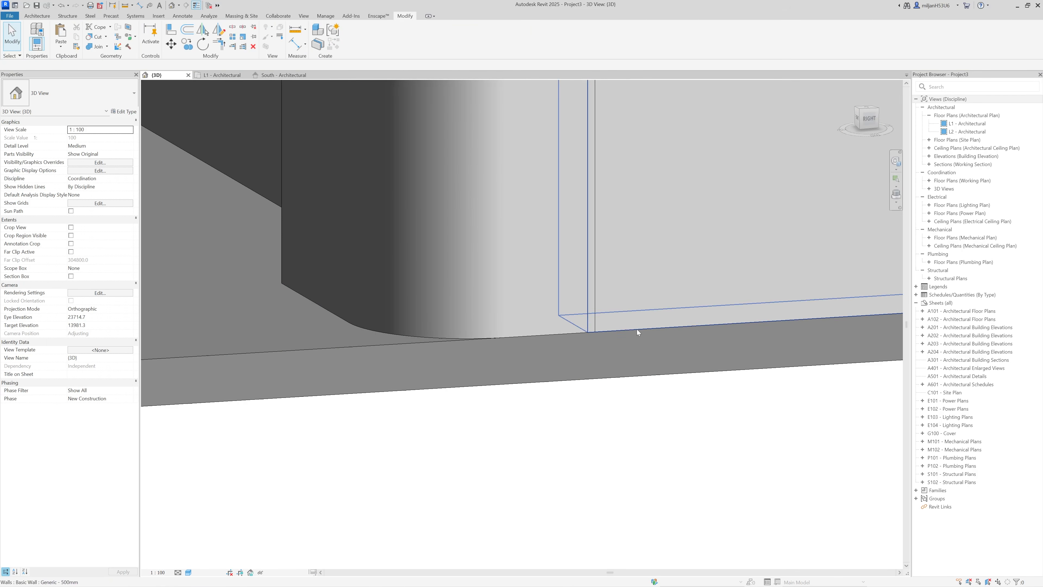
# Step: Trim the east exterior wall to the interior wall's upper face in the L1 plan and check the joint in 3D
pyautogui.click(223, 76)
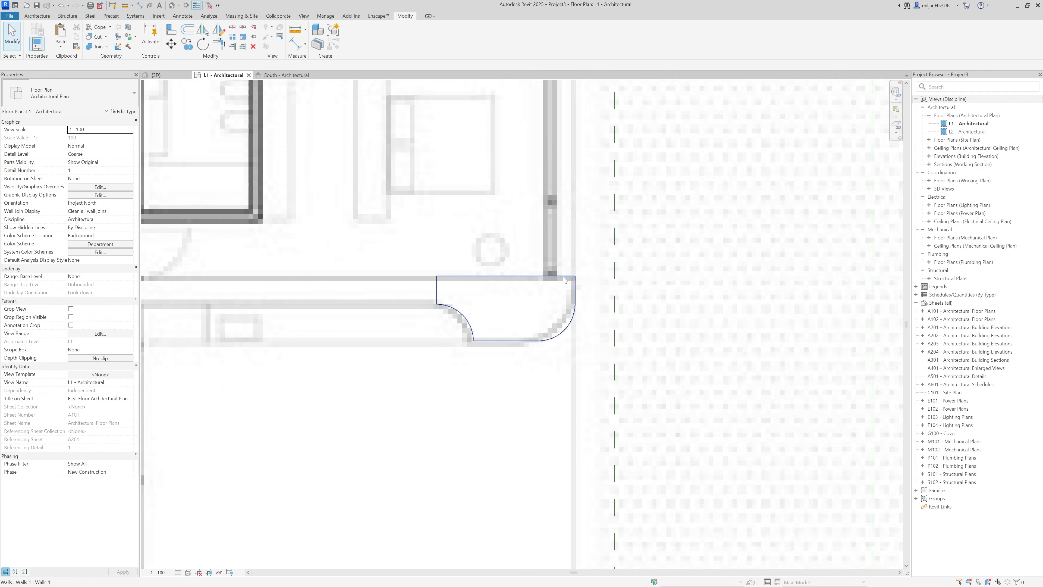
pyautogui.click(233, 46)
pyautogui.click(381, 276)
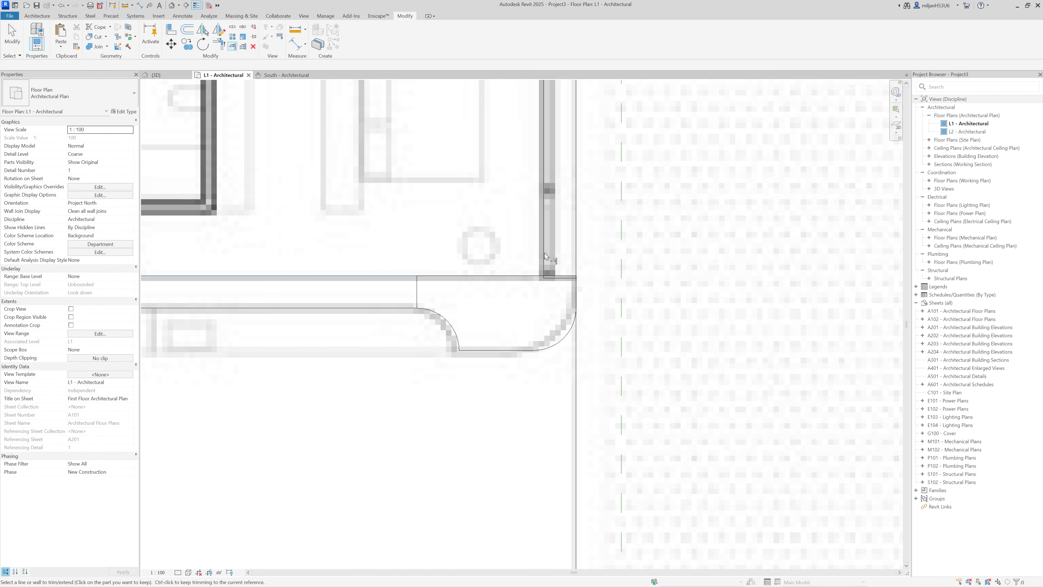
pyautogui.click(547, 256)
pyautogui.scroll(-2, 543, 292)
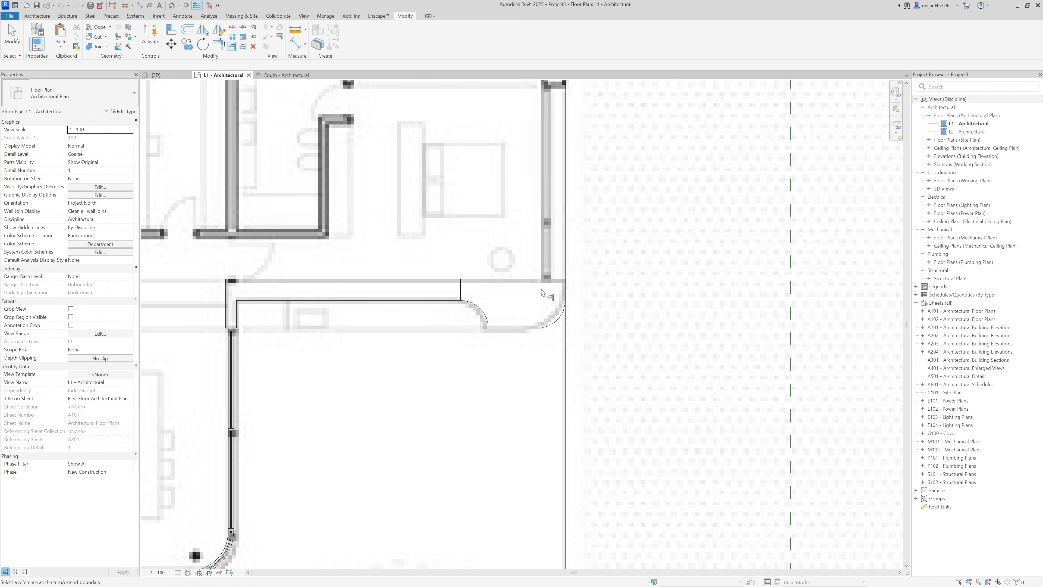
pyautogui.click(156, 75)
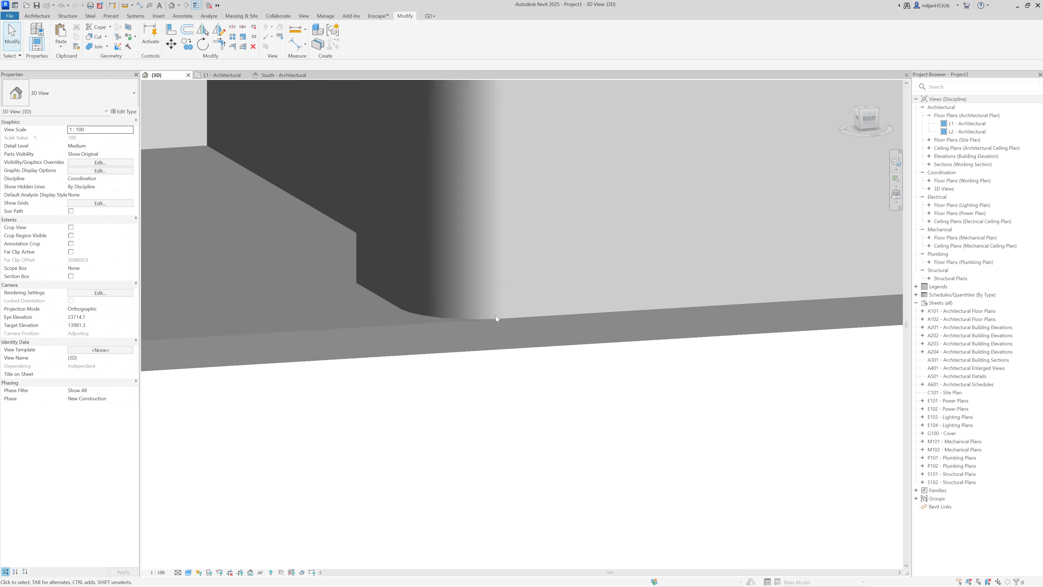
pyautogui.scroll(-5, 496, 316)
pyautogui.scroll(4, 494, 405)
pyautogui.scroll(-5, 495, 405)
pyautogui.keyDown('shift'); pyautogui.moveTo(501, 396); pyautogui.dragTo(357, 408, button='middle'); pyautogui.keyUp('shift')
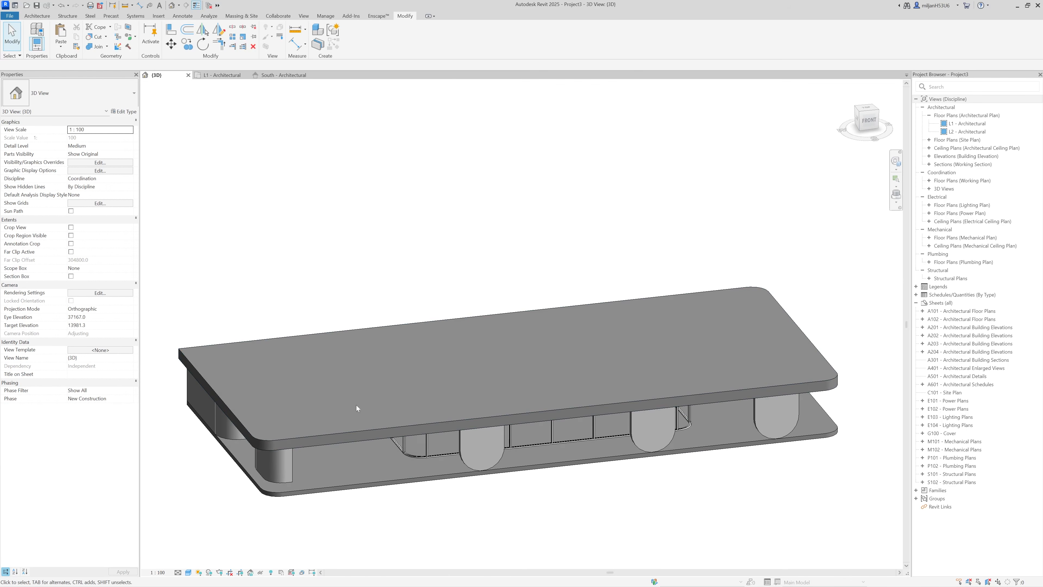
# Step: Open the boundary of the Generic 250mm floor on L1 for editing, next to the west planting bed
pyautogui.click(221, 74)
pyautogui.scroll(-3, 578, 415)
pyautogui.scroll(6, 473, 415)
pyautogui.scroll(-2, 464, 426)
pyautogui.click(451, 424)
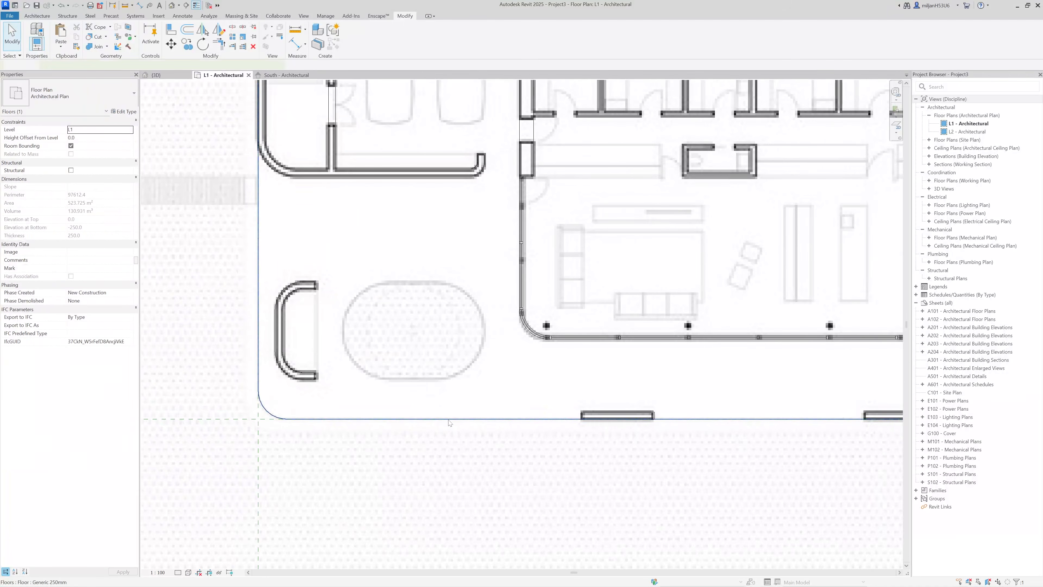
pyautogui.scroll(5, 436, 419)
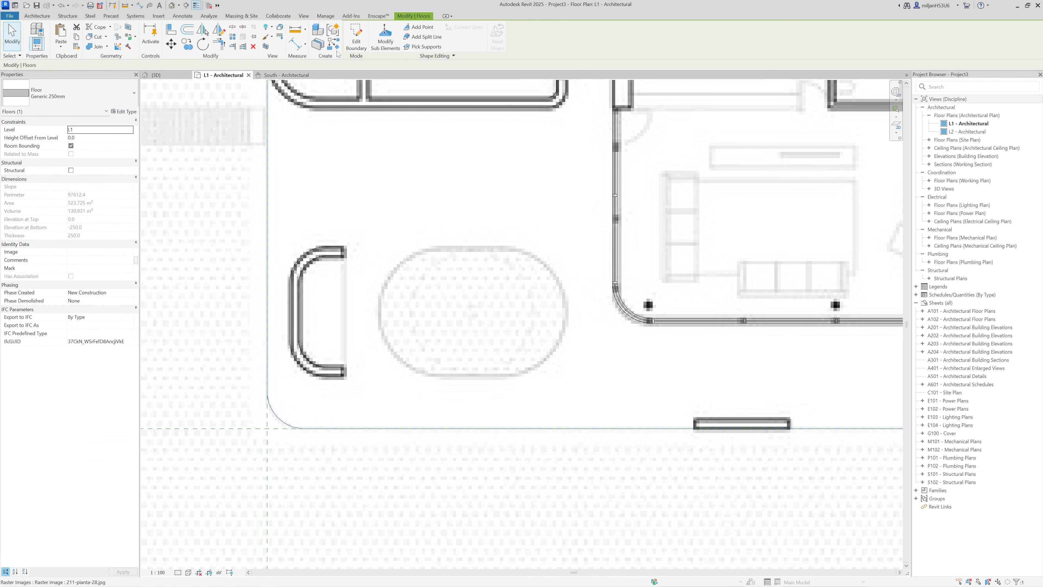
pyautogui.click(355, 41)
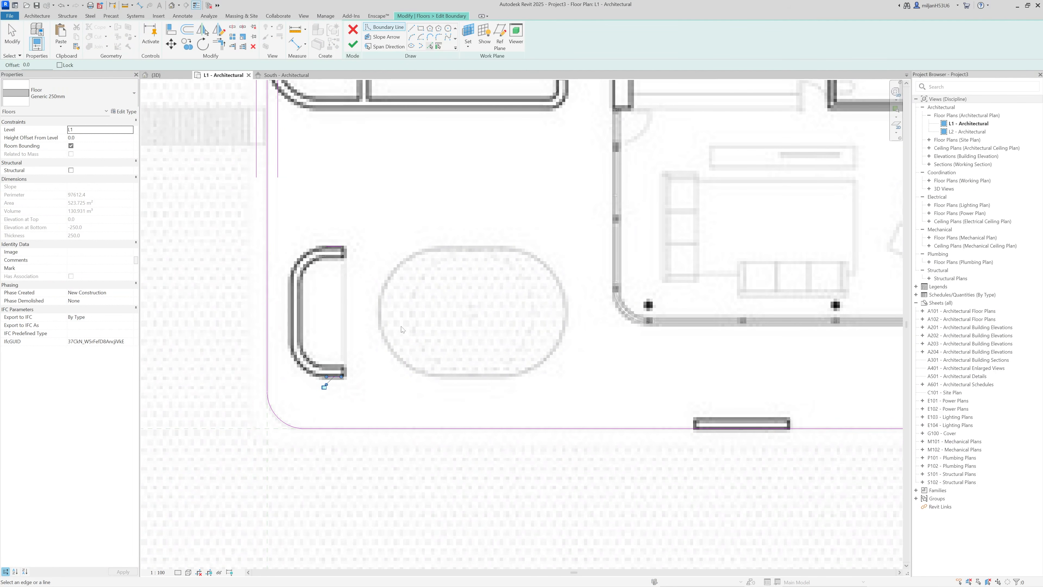
# Step: Adjust the vertical line picked at the west porch wall and move it 1000 mm east to the planting bed's edge
pyautogui.scroll(3, 354, 260)
pyautogui.click(17, 36)
pyautogui.click(326, 243)
pyautogui.moveTo(326, 252); pyautogui.dragTo(326, 414)
pyautogui.press('m')
pyautogui.press('v')
pyautogui.click(326, 384)
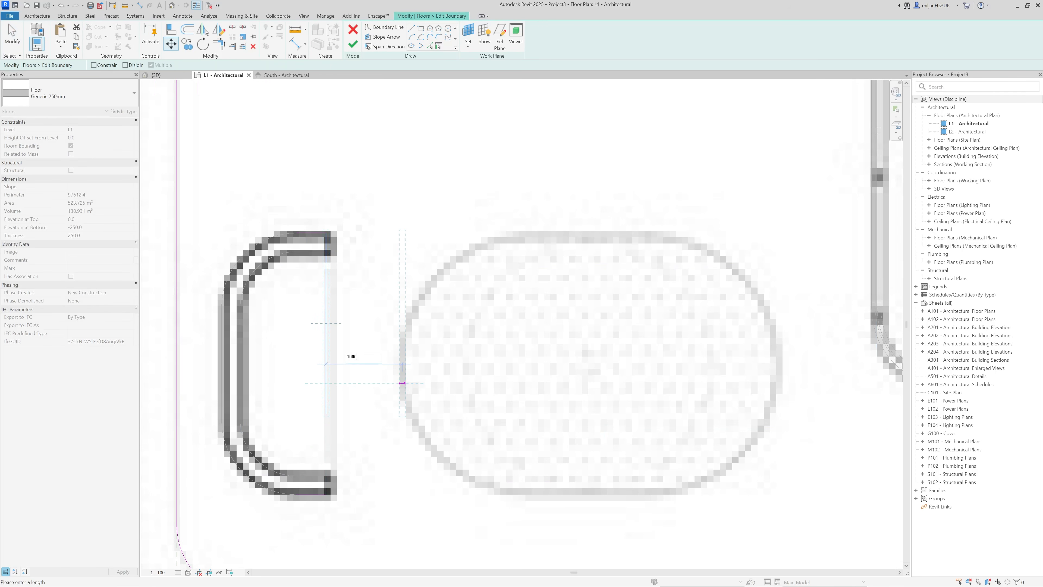
pyautogui.press('Return')
# Step: Stretch the upper and lower boundary lines along the planting bed and copy its west line to the east end
pyautogui.scroll(-3, 378, 372)
pyautogui.moveTo(366, 359); pyautogui.dragTo(354, 357, button='middle')
pyautogui.press('Escape')
pyautogui.click(364, 300)
pyautogui.moveTo(328, 299); pyautogui.dragTo(547, 300)
pyautogui.click(337, 429)
pyautogui.moveTo(328, 429); pyautogui.dragTo(558, 429)
pyautogui.click(404, 360)
pyautogui.click(380, 362)
pyautogui.moveTo(380, 362); pyautogui.dragTo(569, 364)
pyautogui.scroll(1, 568, 300)
pyautogui.press('Escape')
# Step: Align the planting bed's east boundary line with the outer face of the curved wall end to the north
pyautogui.press('l')
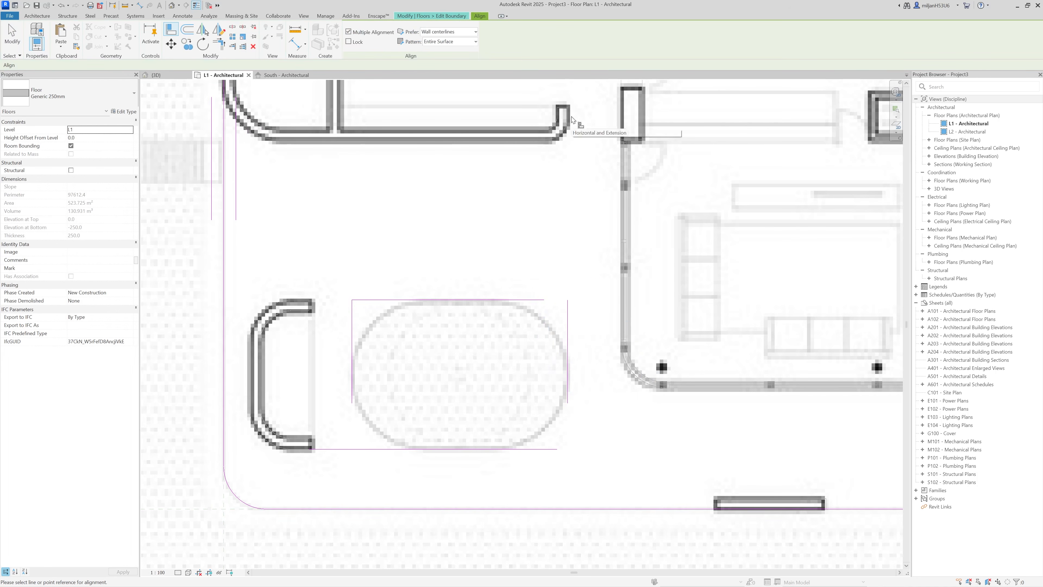
pyautogui.scroll(3, 572, 120)
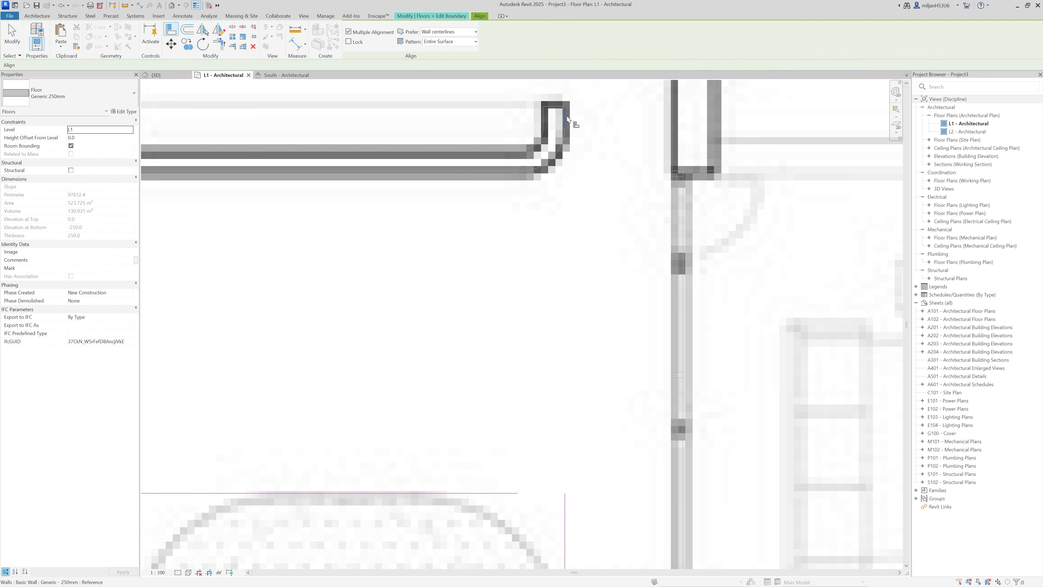
pyautogui.scroll(-4, 568, 120)
pyautogui.click(566, 265)
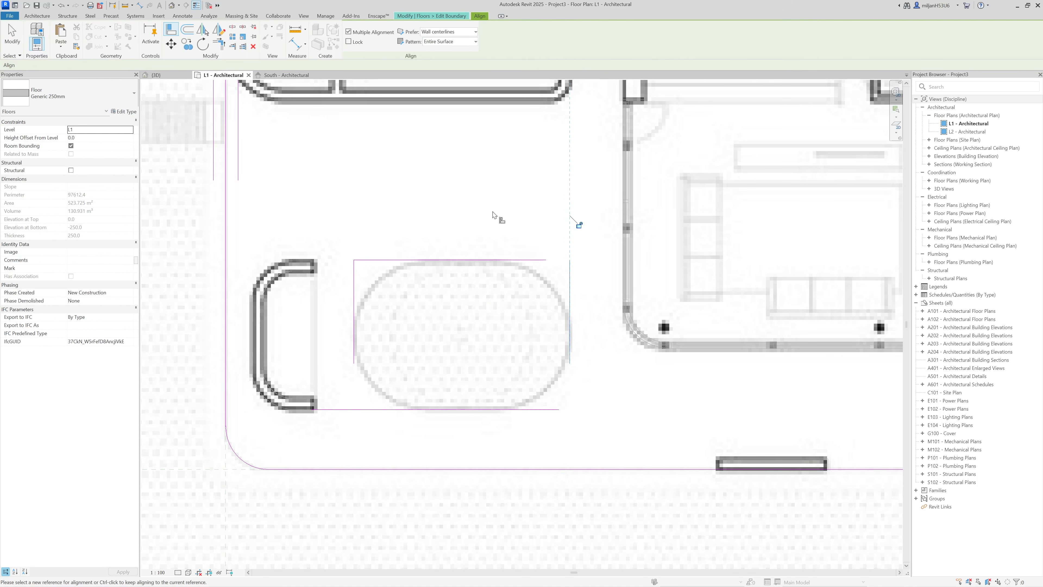
pyautogui.press('Escape')
pyautogui.press('Escape')
# Step: Fillet the planting bed's corners with a 1500 mm radius and finish the floor boundary
pyautogui.click(439, 40)
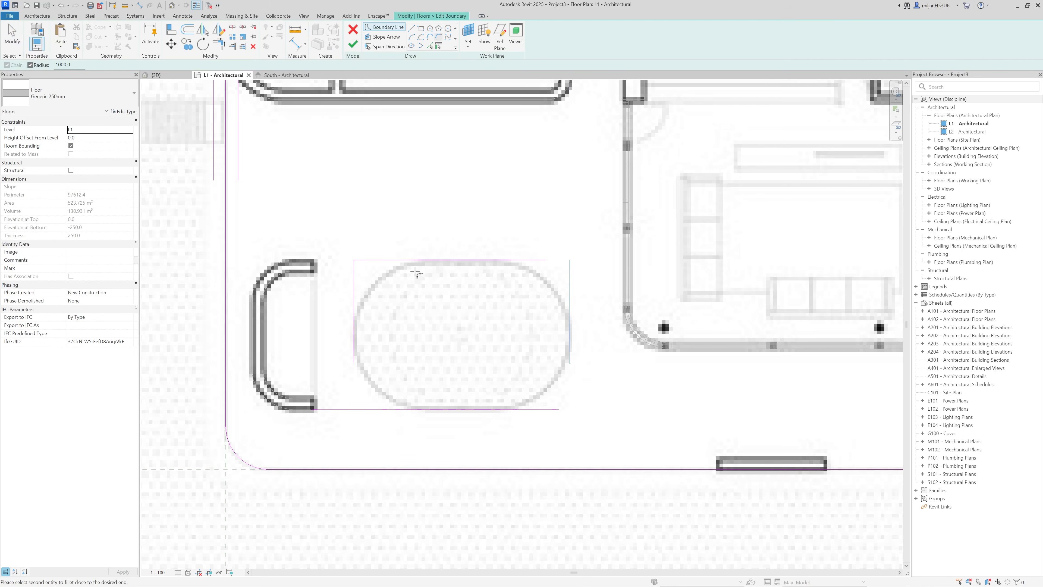
pyautogui.click(420, 263)
pyautogui.write('1500')
pyautogui.press('Return')
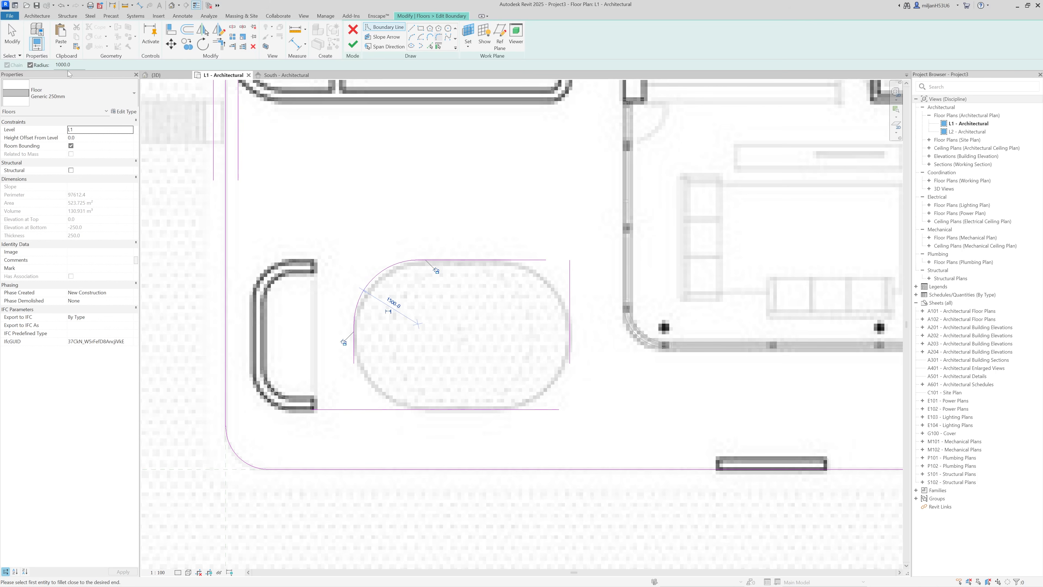
pyautogui.click(355, 341)
pyautogui.click(458, 408)
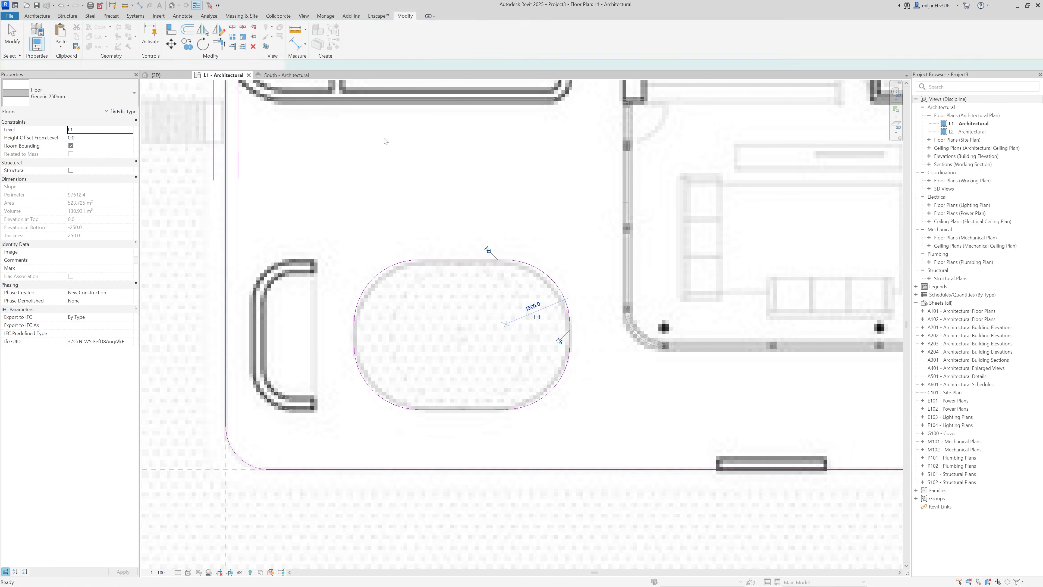
pyautogui.click(353, 44)
# Step: Reopen the floor boundary and pick the inner edge of the east porch wall as a line for the second planting bed
pyautogui.scroll(-5, 363, 382)
pyautogui.scroll(3, 543, 357)
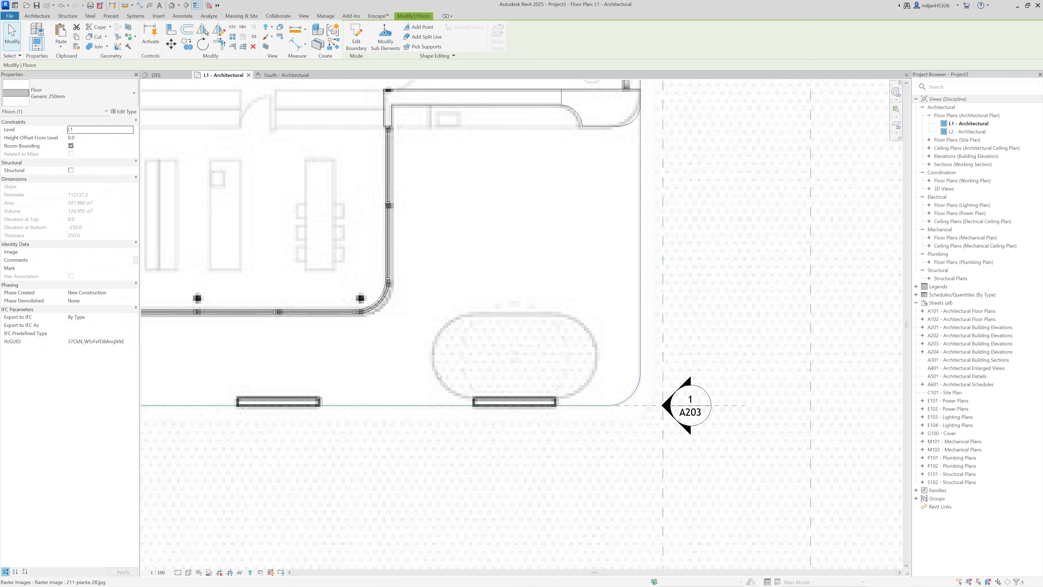
pyautogui.click(356, 39)
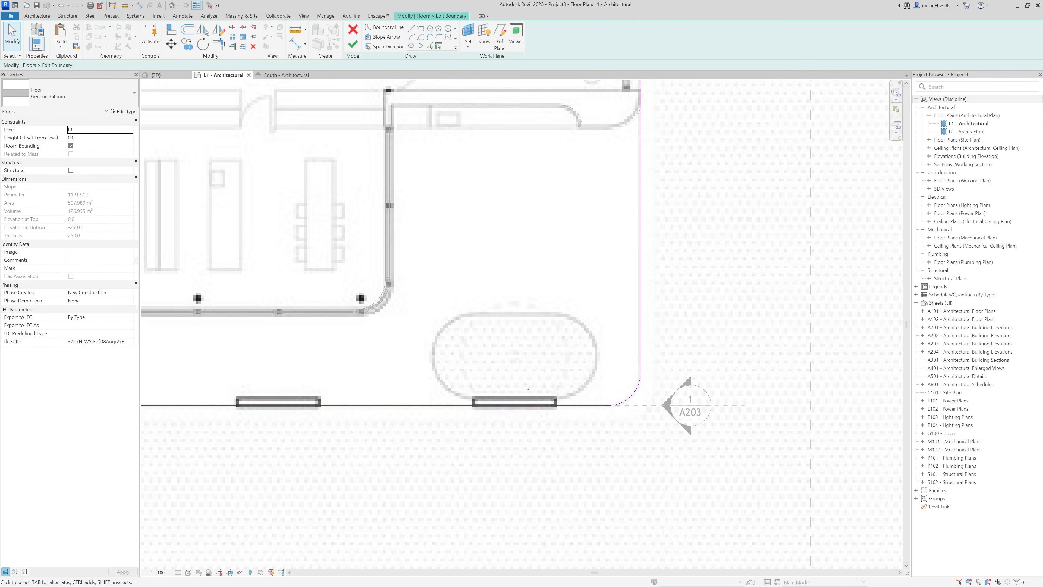
pyautogui.scroll(2, 525, 383)
pyautogui.click(430, 45)
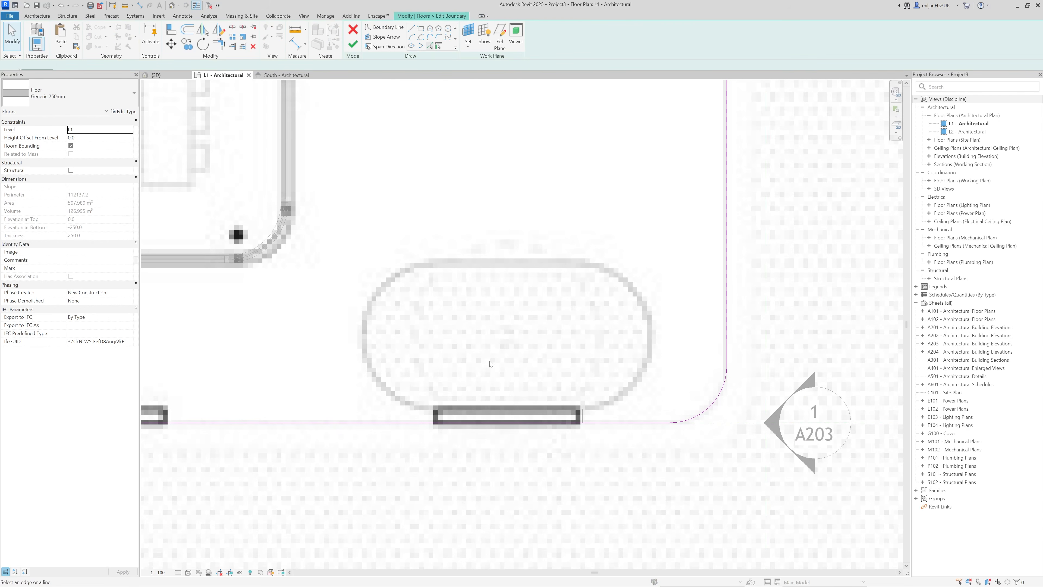
pyautogui.press('Escape')
pyautogui.click(487, 410)
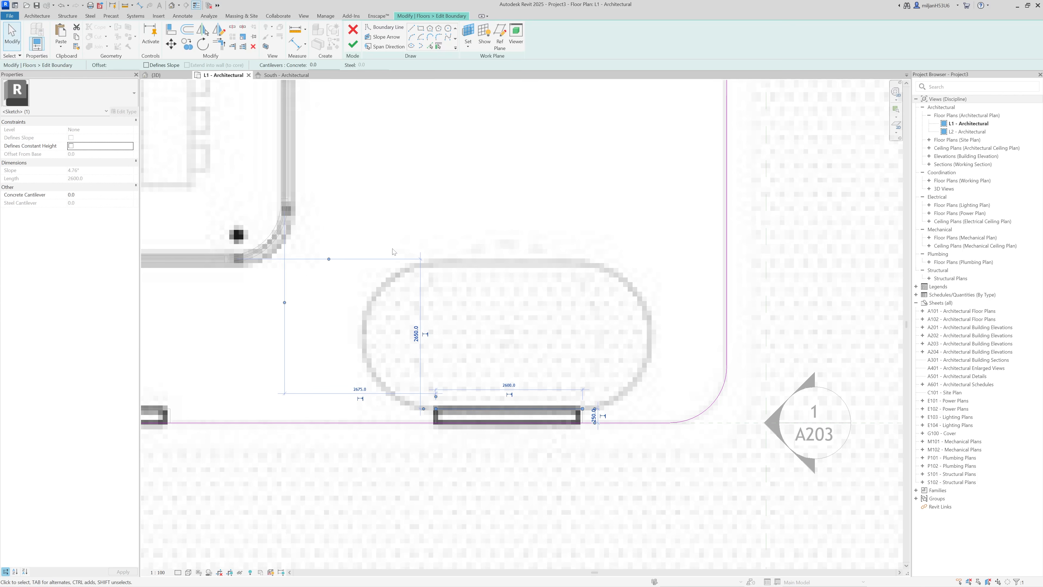
# Step: Copy the picked boundary line northward and align the copy with the outer face of the house's south wall
pyautogui.press('c')
pyautogui.press('o')
pyautogui.click(460, 341)
pyautogui.click(462, 325)
pyautogui.press('Escape')
pyautogui.press('a')
pyautogui.press('l')
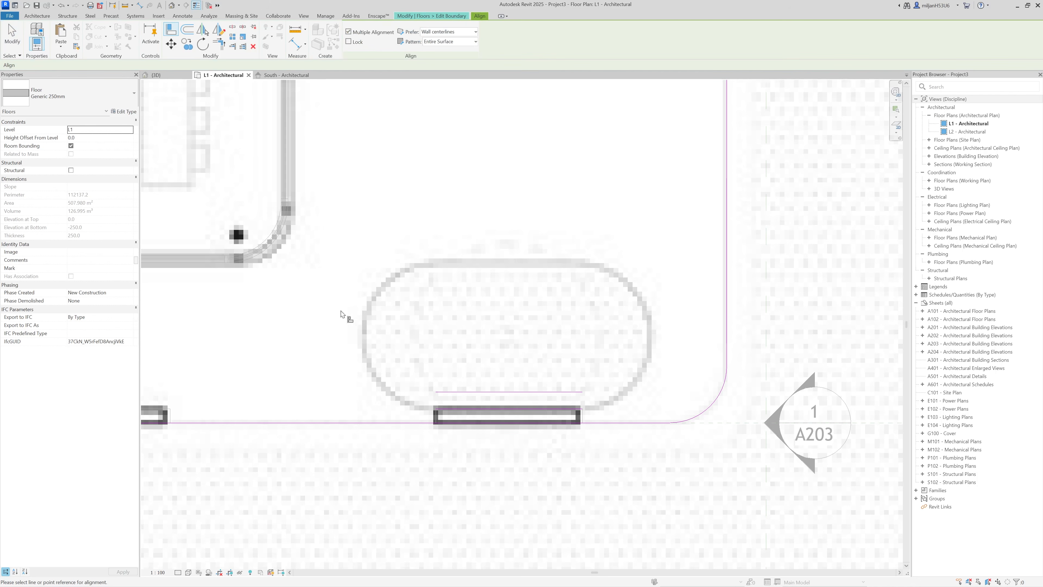
pyautogui.click(224, 263)
pyautogui.click(458, 392)
pyautogui.press('Escape')
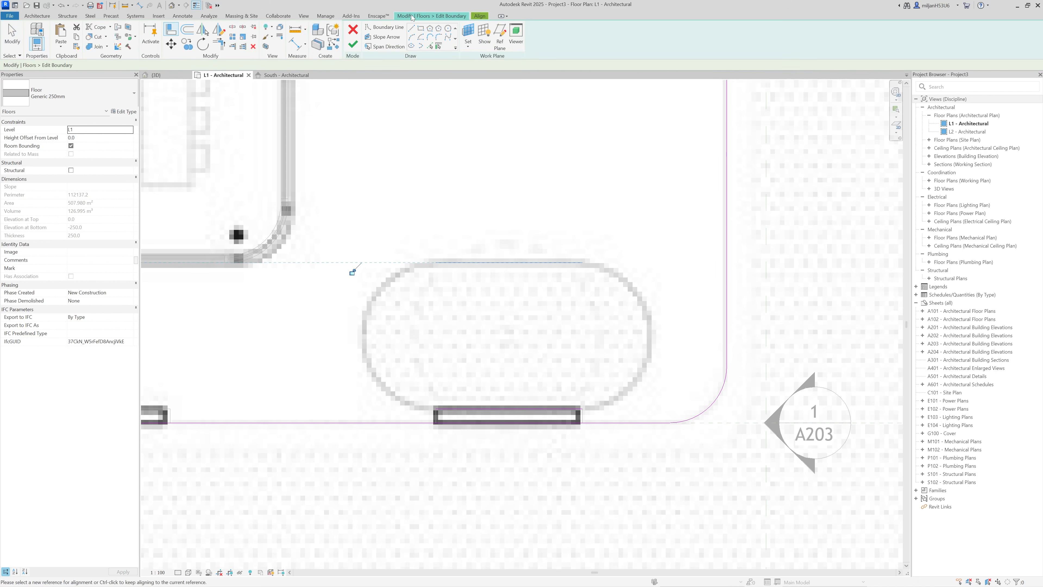
# Step: Close the second planting bed's outline with a semicircular arc at each end and finish the floor boundary
pyautogui.click(412, 37)
pyautogui.click(436, 408)
pyautogui.click(435, 262)
pyautogui.click(405, 349)
pyautogui.click(582, 262)
pyautogui.click(583, 409)
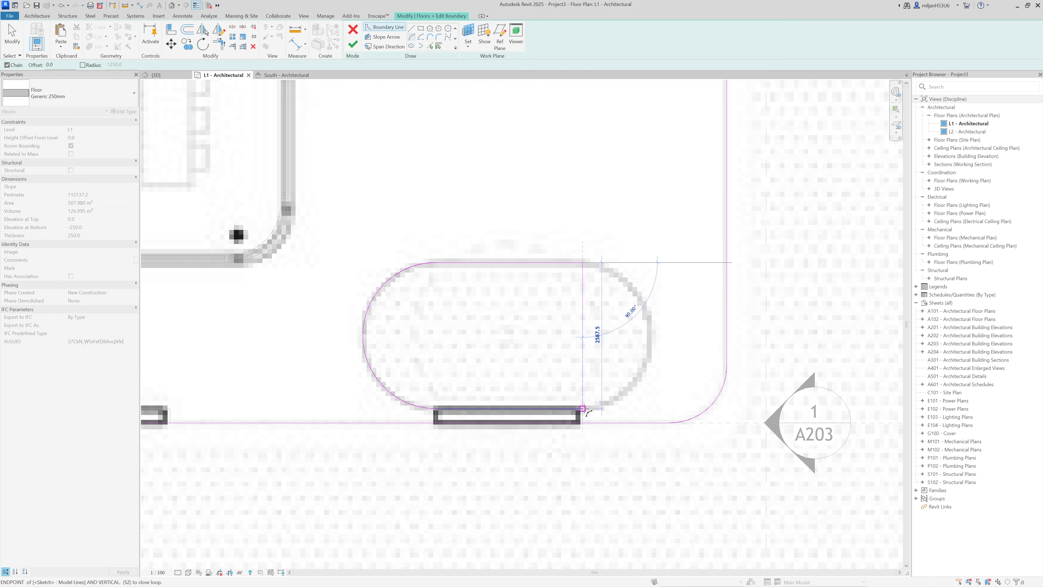
pyautogui.click(658, 333)
pyautogui.click(353, 44)
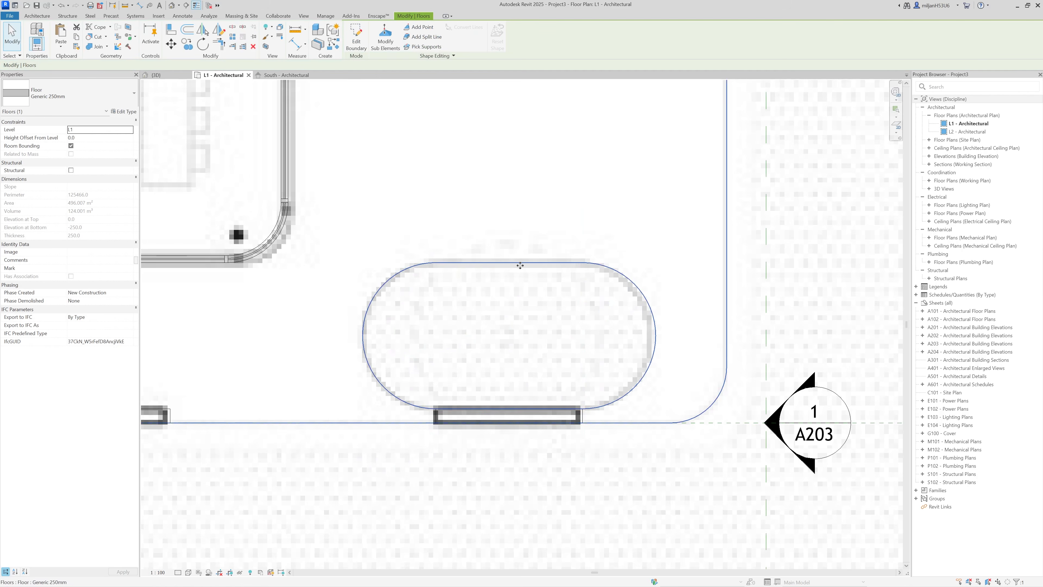
# Step: Examine the planting bed openings in the floor slab in the 3D view
pyautogui.click(156, 75)
pyautogui.click(606, 463)
pyautogui.moveTo(606, 463)
pyautogui.keyDown('shift'); pyautogui.mouseDown(button='middle')
pyautogui.moveTo(772, 463)
pyautogui.moveTo(599, 461)
pyautogui.mouseUp(button='middle'); pyautogui.keyUp('shift')
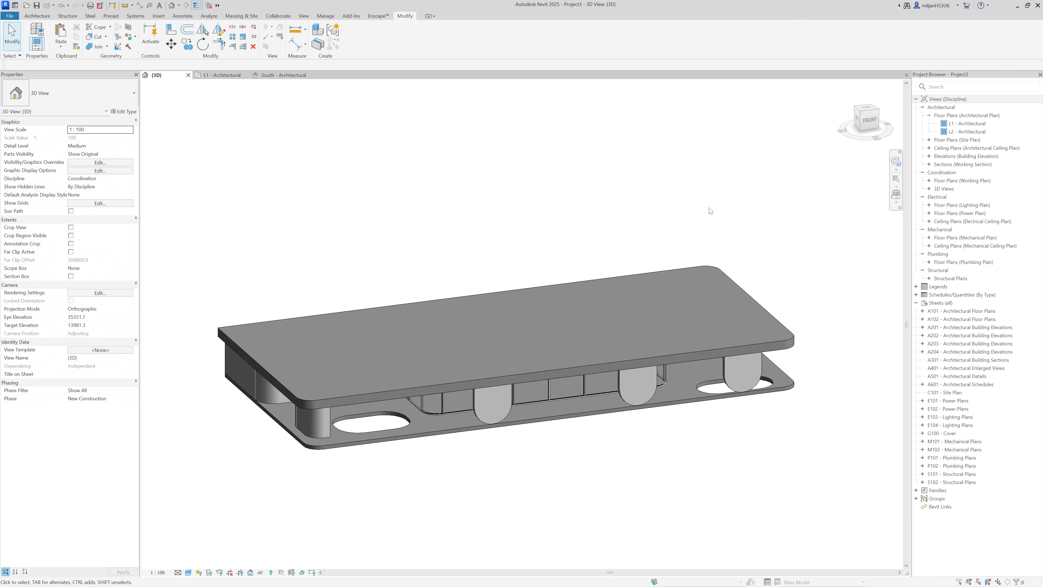
# Step: In the L2 - Architectural plan, edit the roof slab's boundary and pick the west planting bed's outline as an opening
pyautogui.doubleClick(966, 131)
pyautogui.scroll(3, 586, 271)
pyautogui.click(348, 360)
pyautogui.scroll(2, 747, 335)
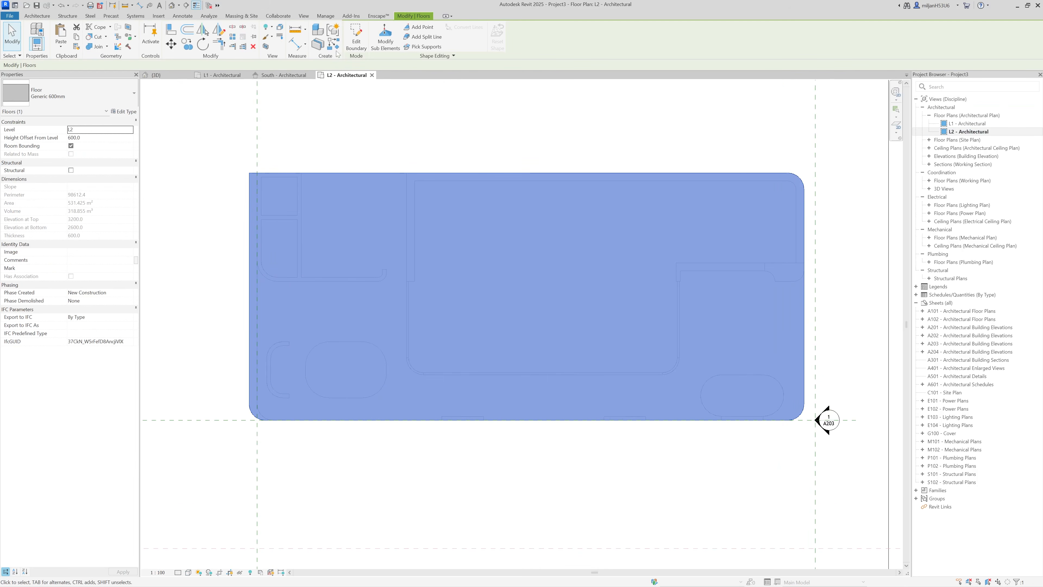
pyautogui.click(356, 38)
pyautogui.click(338, 342)
pyautogui.click(313, 348)
pyautogui.scroll(4, 305, 379)
pyautogui.click(307, 353)
pyautogui.click(312, 388)
pyautogui.click(438, 445)
pyautogui.click(554, 430)
pyautogui.click(592, 345)
pyautogui.click(573, 279)
# Step: Pick the east planting bed's outline as a second roof opening, finish the boundary and attach the walls to the slab
pyautogui.scroll(-5, 470, 300)
pyautogui.moveTo(838, 283); pyautogui.dragTo(617, 333, button='middle')
pyautogui.scroll(6, 485, 411)
pyautogui.click(451, 226)
pyautogui.click(337, 303)
pyautogui.click(493, 397)
pyautogui.click(673, 314)
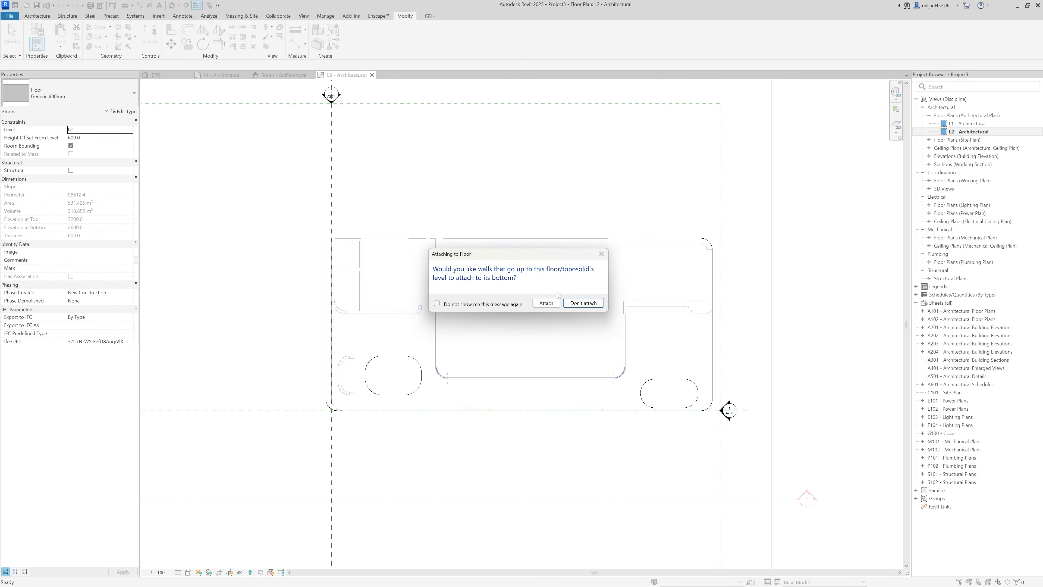
pyautogui.click(546, 303)
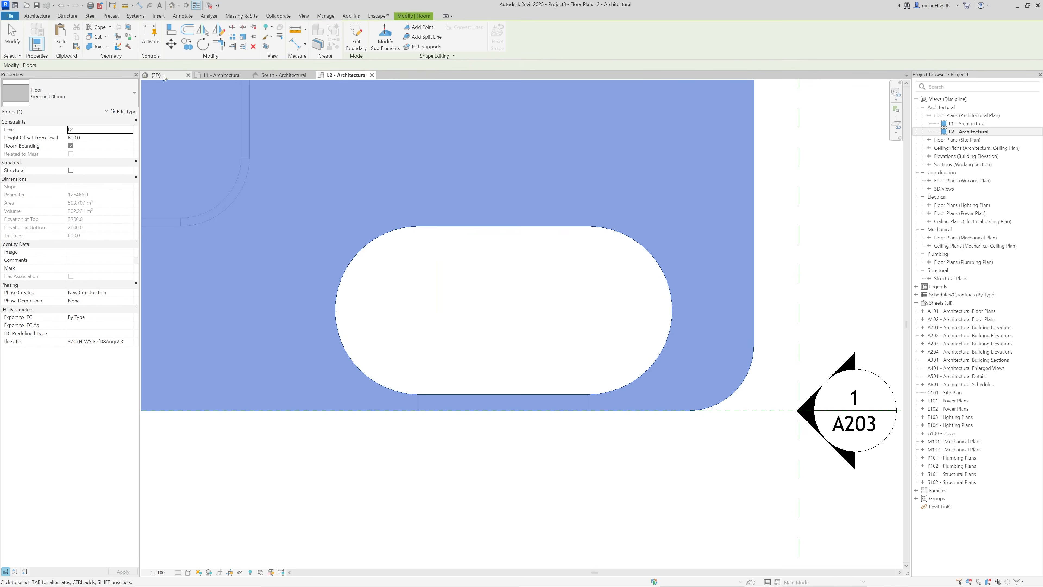
# Step: Compare the roof openings in the 3D view with the porch photos in the ArchDaily gallery in the browser, and return to Revit
pyautogui.click(156, 75)
pyautogui.click(503, 459)
pyautogui.keyDown('shift'); pyautogui.moveTo(502, 458); pyautogui.dragTo(559, 454, button='middle'); pyautogui.keyUp('shift')
pyautogui.scroll(4, 569, 410)
pyautogui.hotkey('alt', 'Tab')
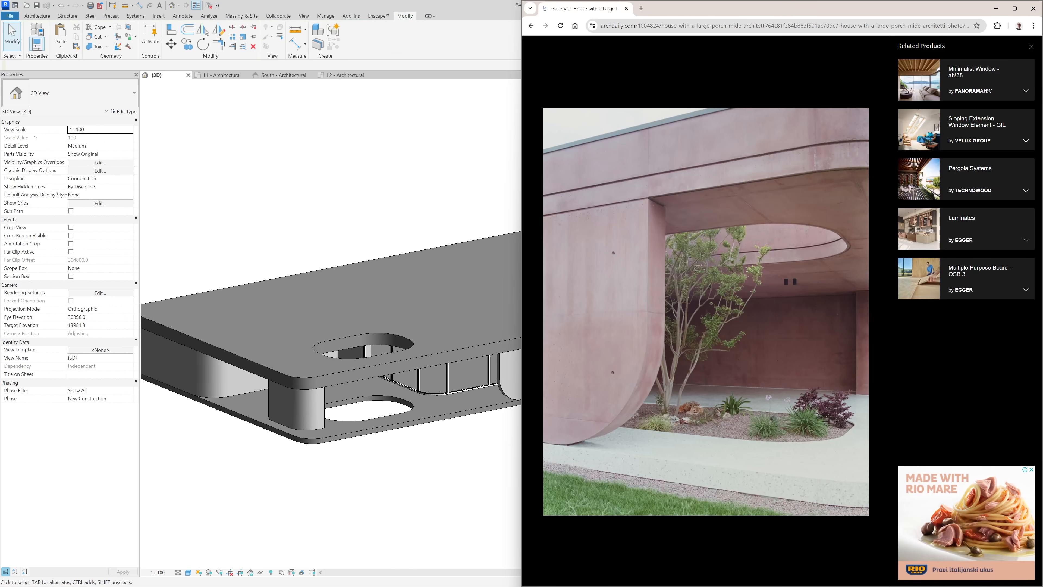
pyautogui.click(622, 210)
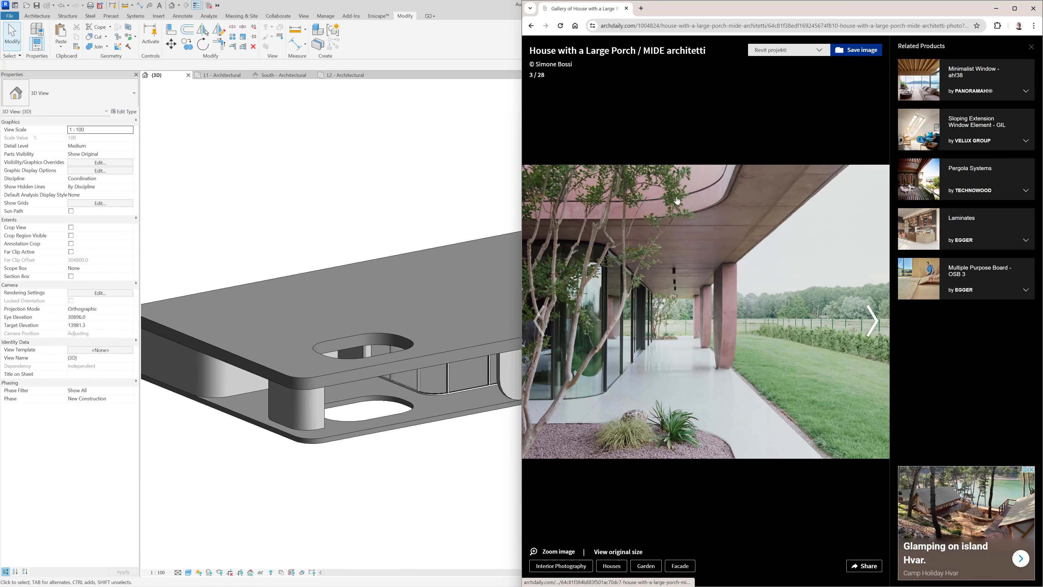
pyautogui.click(637, 207)
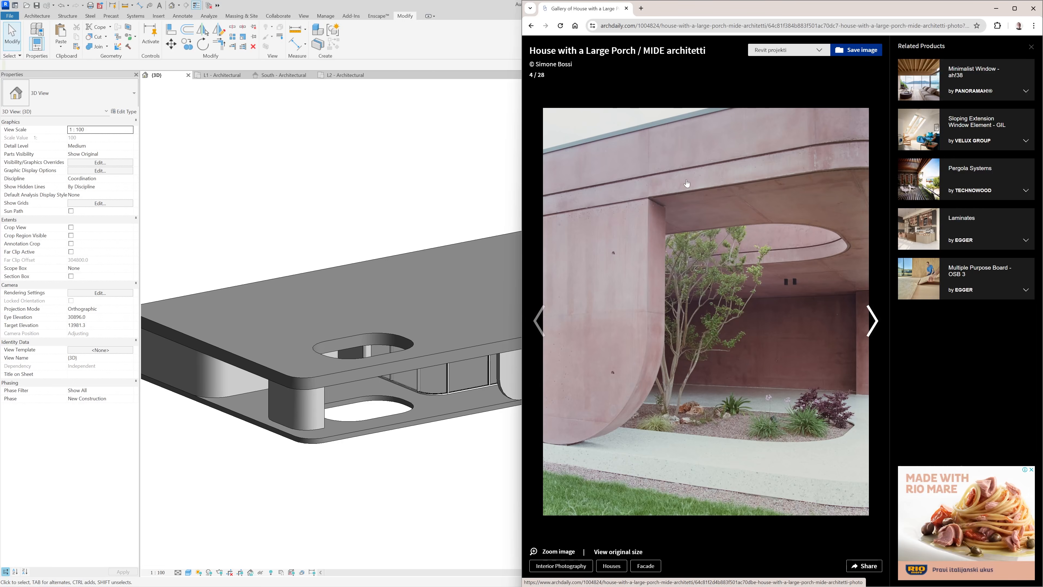
pyautogui.hotkey('alt', 'Tab')
pyautogui.keyDown('shift'); pyautogui.moveTo(514, 217); pyautogui.dragTo(515, 281, button='middle'); pyautogui.keyUp('shift')
pyautogui.scroll(-2, 529, 282)
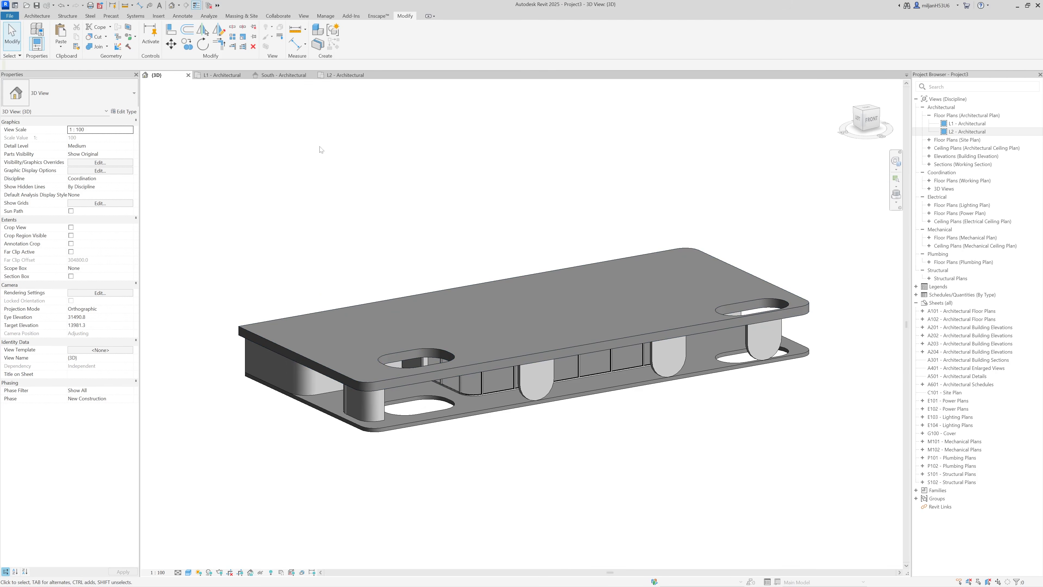
pyautogui.scroll(1, 294, 127)
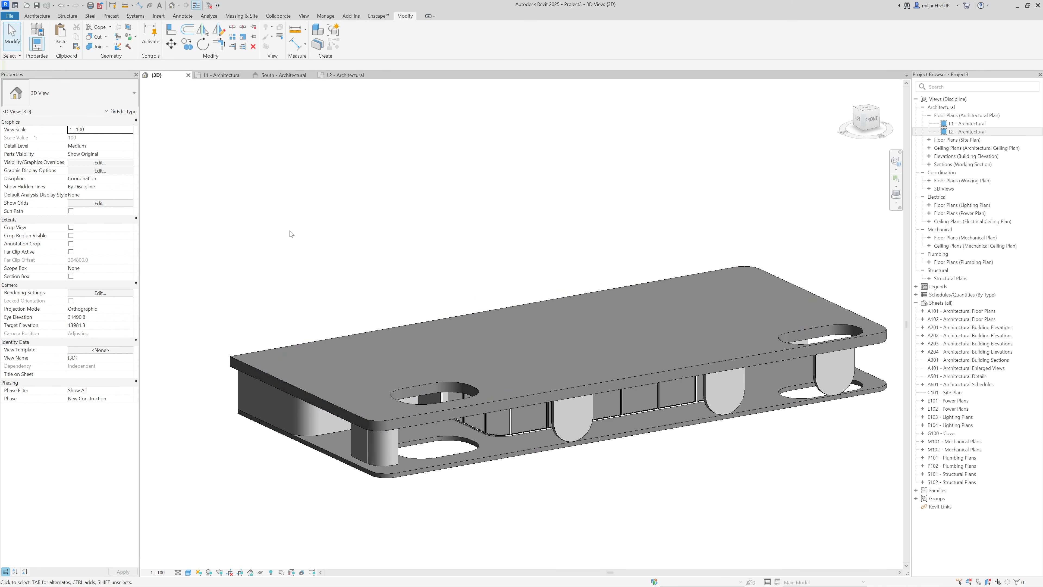
# Step: Save the project as 0087_02.rvt inside the 0087_MIDE architetti project folder
pyautogui.hotkey('ctrl', 's')
pyautogui.click(263, 105)
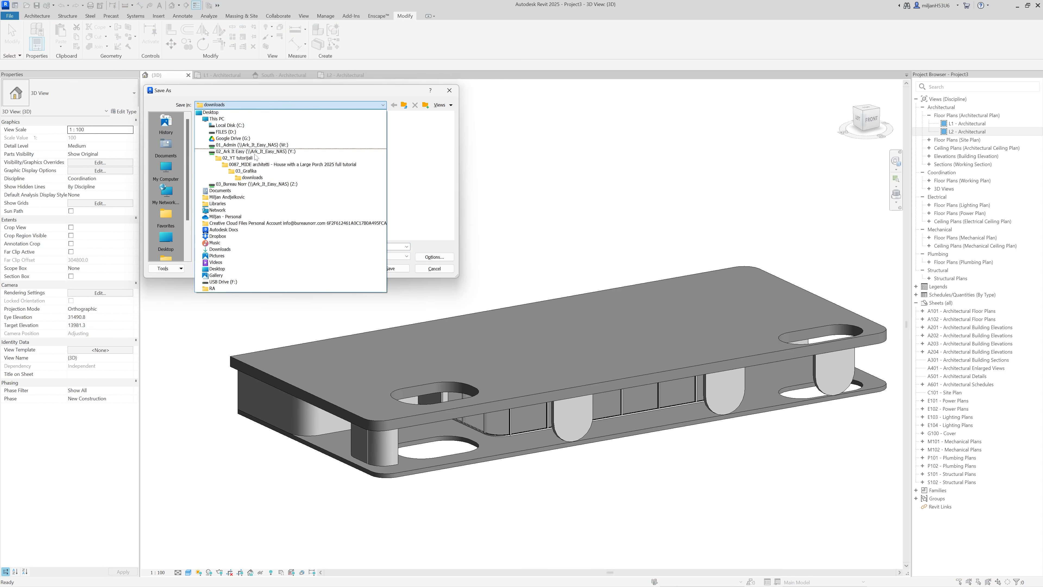
pyautogui.click(230, 164)
pyautogui.doubleClick(215, 123)
pyautogui.doubleClick(215, 123)
pyautogui.click(221, 155)
pyautogui.click(243, 246)
pyautogui.click(387, 270)
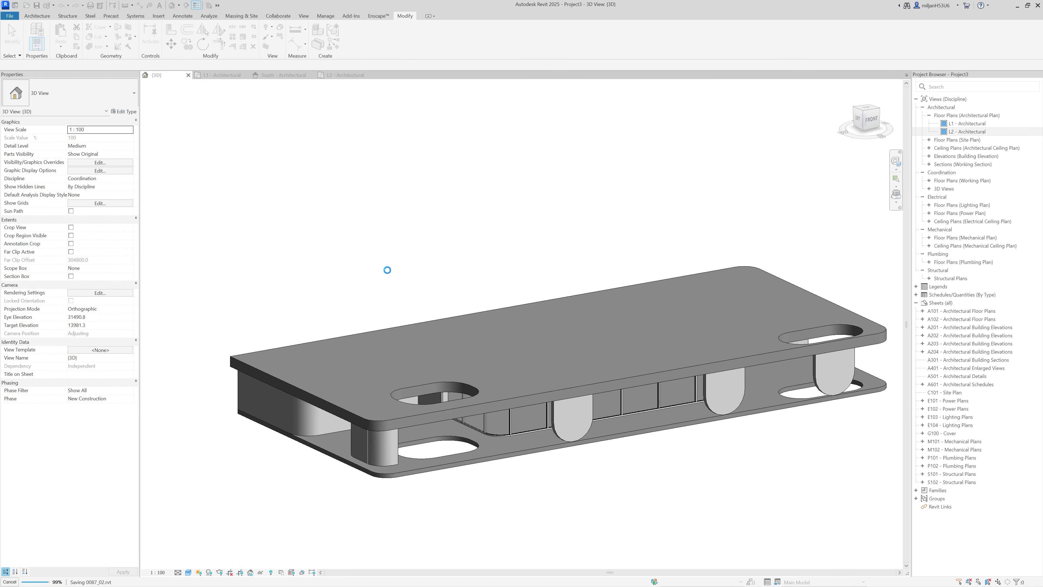
# Step: Create a new family from the Metric Profile-Reveal.rft template
pyautogui.click(12, 17)
pyautogui.moveTo(56, 54)
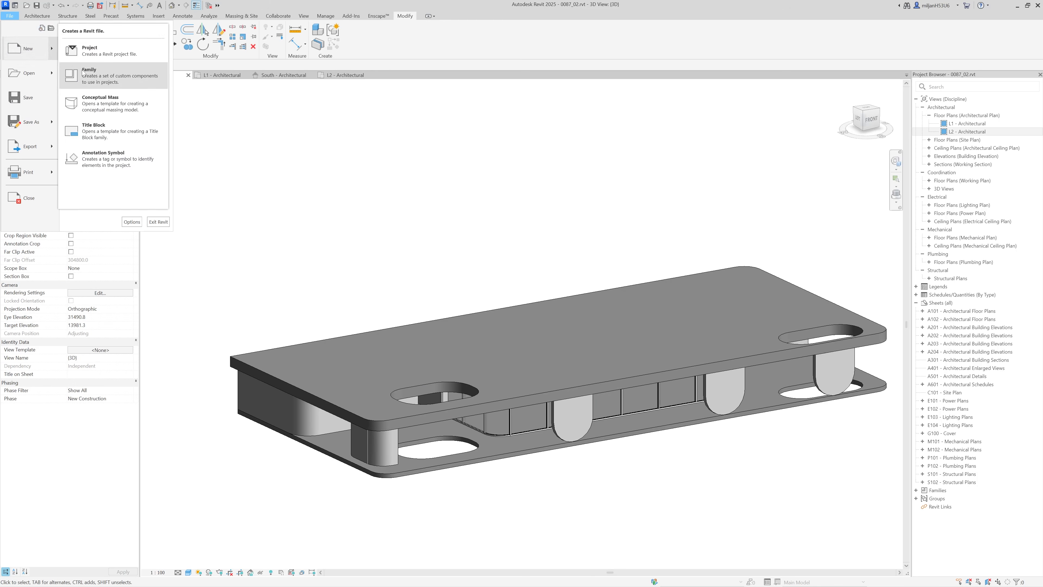
pyautogui.click(86, 76)
pyautogui.click(489, 103)
pyautogui.click(513, 121)
pyautogui.scroll(-11, 286, 271)
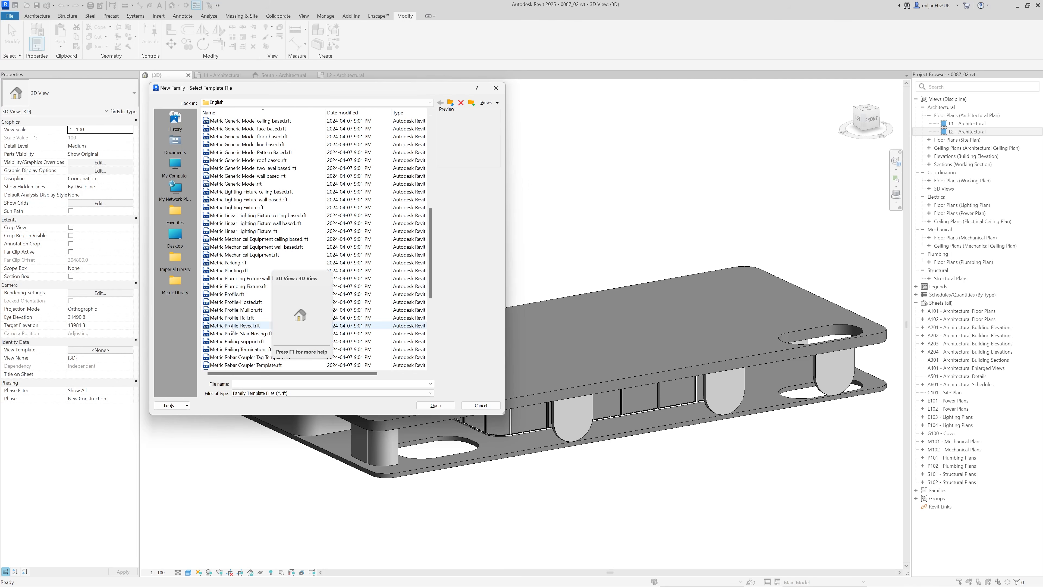
pyautogui.click(231, 325)
pyautogui.click(435, 405)
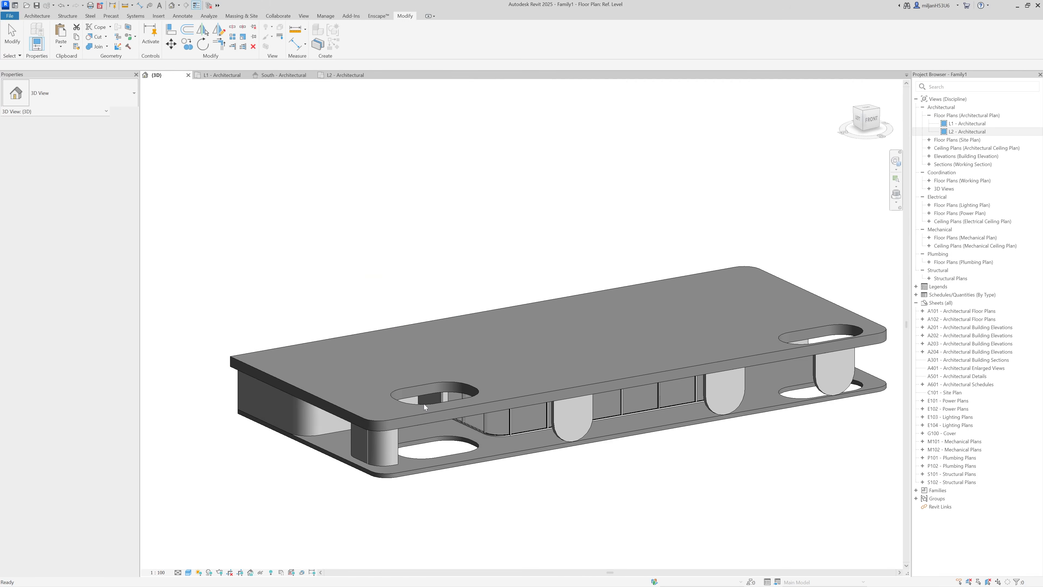
# Step: Draw a rectangle about 20 by 22 mm on the wall side, starting from the intersection of the reference planes
pyautogui.click(67, 37)
pyautogui.click(311, 28)
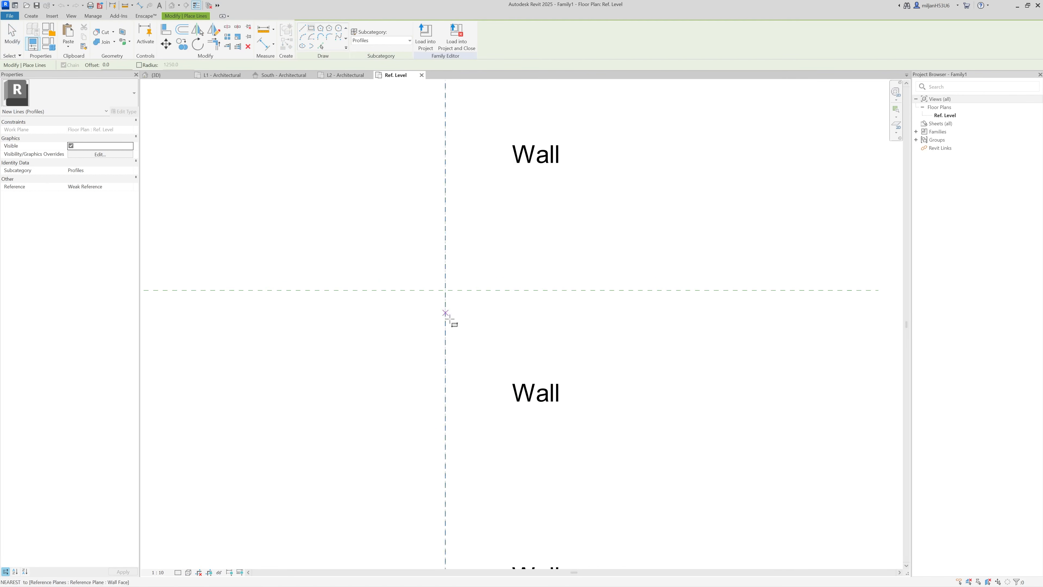
pyautogui.scroll(2, 446, 288)
pyautogui.click(439, 266)
pyautogui.click(465, 294)
pyautogui.moveTo(464, 299); pyautogui.dragTo(449, 300, button='middle')
pyautogui.press('Escape')
pyautogui.press('Escape')
# Step: Set the reveal profile rectangle's width to 20 mm
pyautogui.click(450, 290)
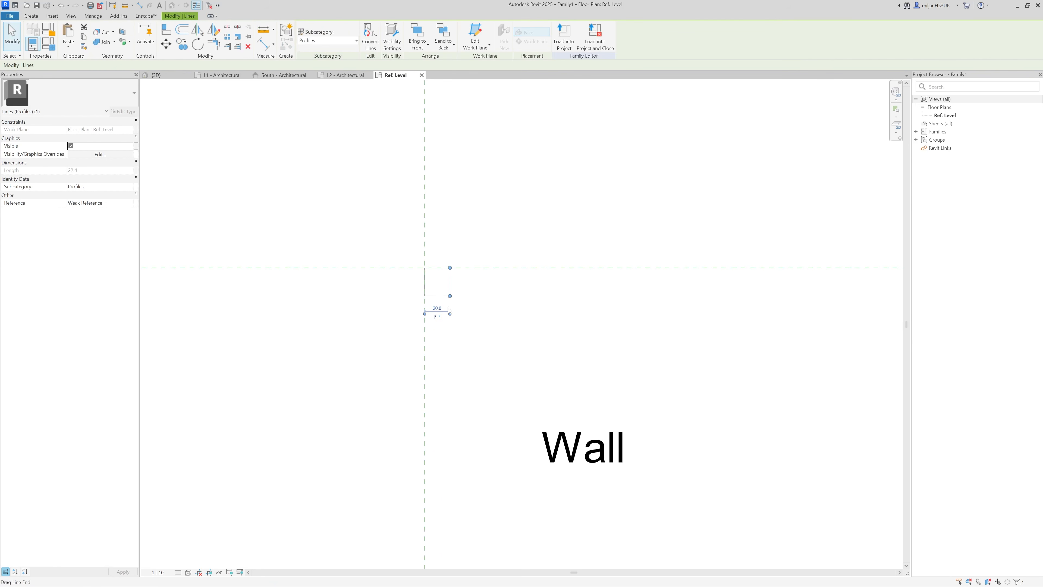
pyautogui.click(437, 309)
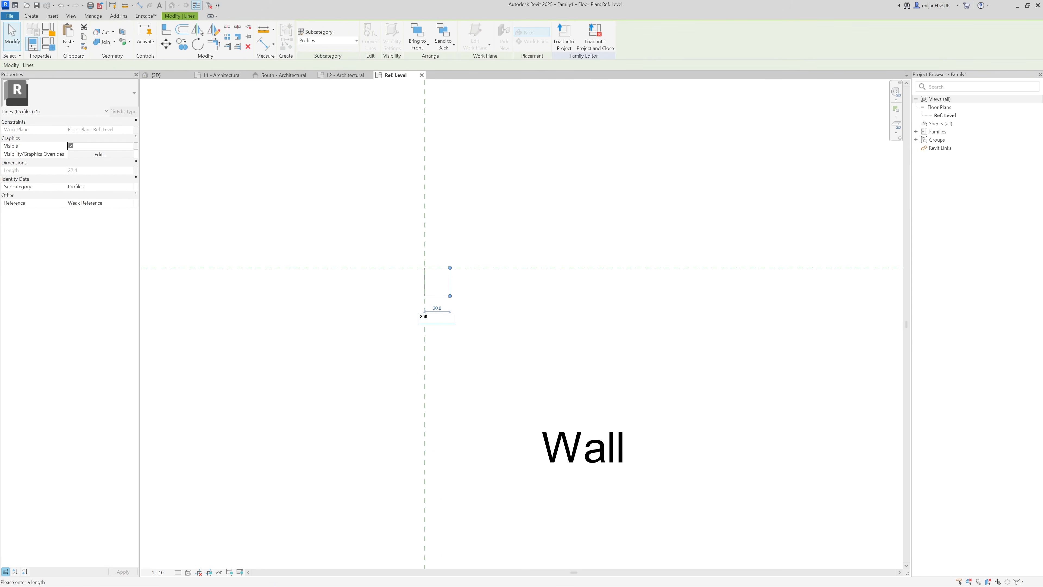
pyautogui.write('20')
pyautogui.press('Return')
pyautogui.click(371, 327)
pyautogui.scroll(-2, 369, 324)
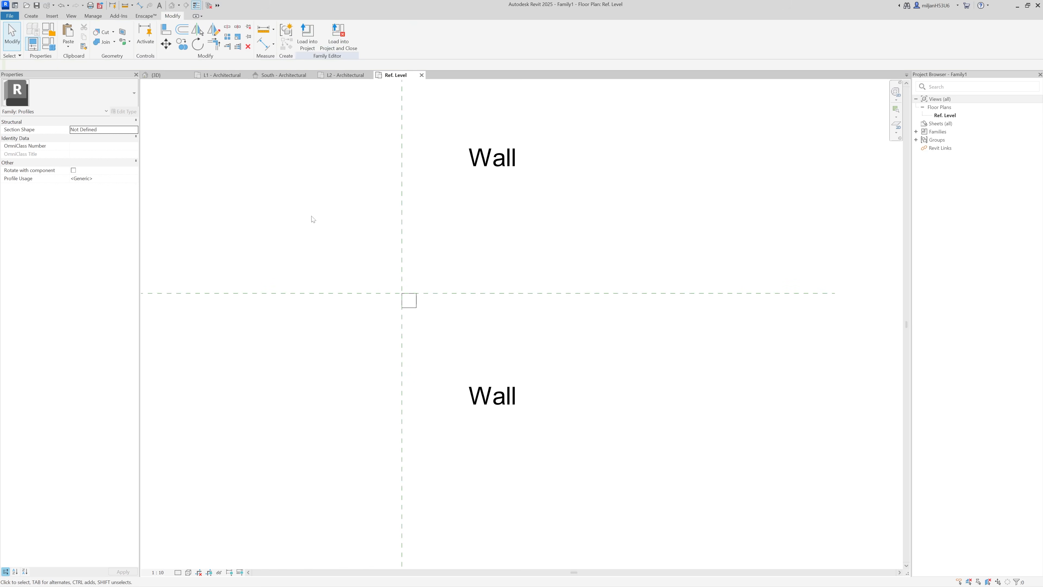
# Step: Save the profile family as "0087_reveal 20x20" in the families folder and load it into the project
pyautogui.hotkey('ctrl', 's')
pyautogui.write('00')
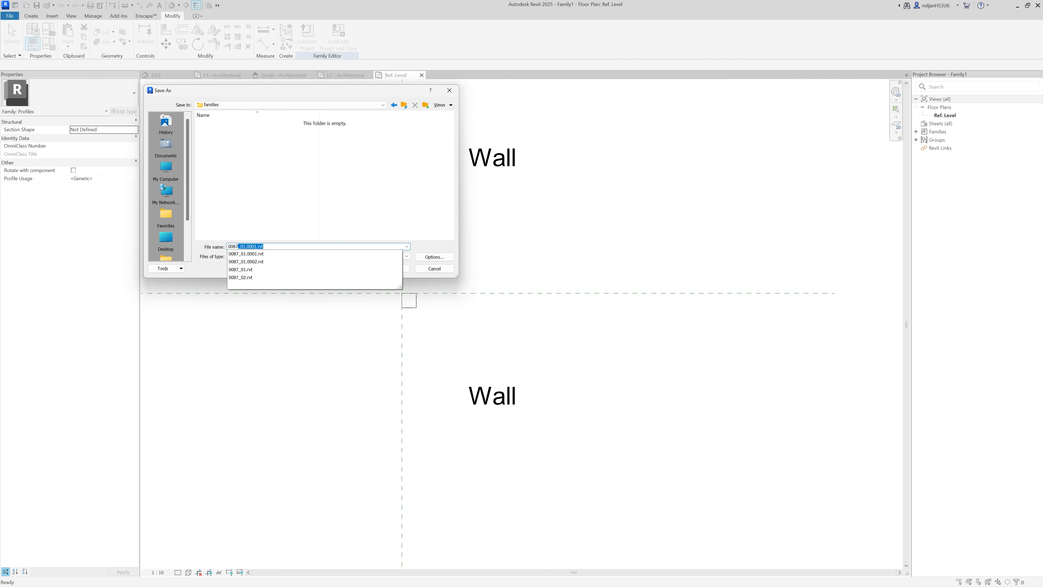
pyautogui.press('Escape')
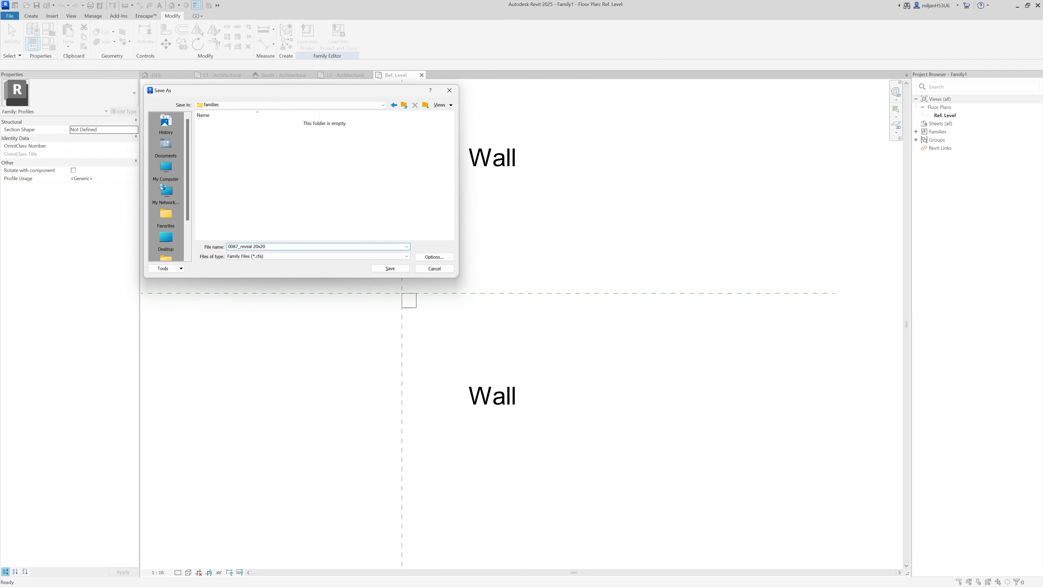
pyautogui.press('Return')
pyautogui.click(310, 45)
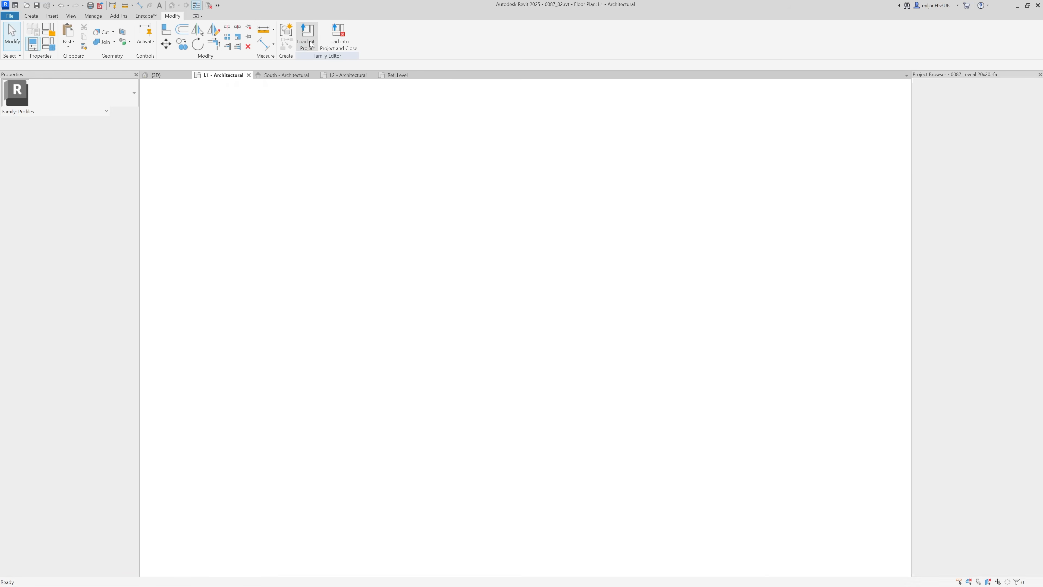
# Step: Start a wall reveal in the 3D view, duplicating its type as "AIE reveal 20x20" with the 0087_reveal 20x20 profile
pyautogui.click(160, 75)
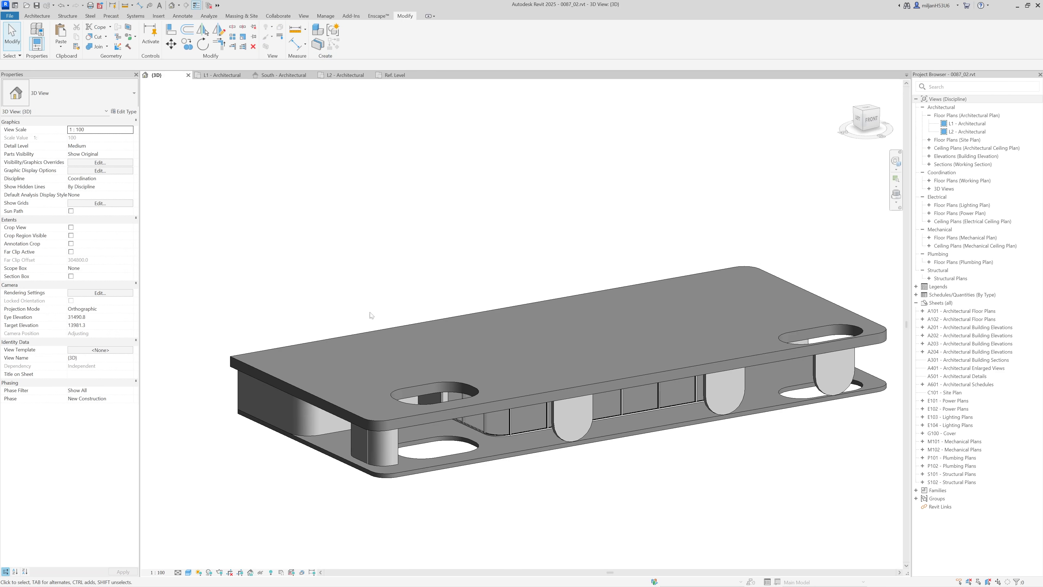
pyautogui.click(35, 16)
pyautogui.click(33, 45)
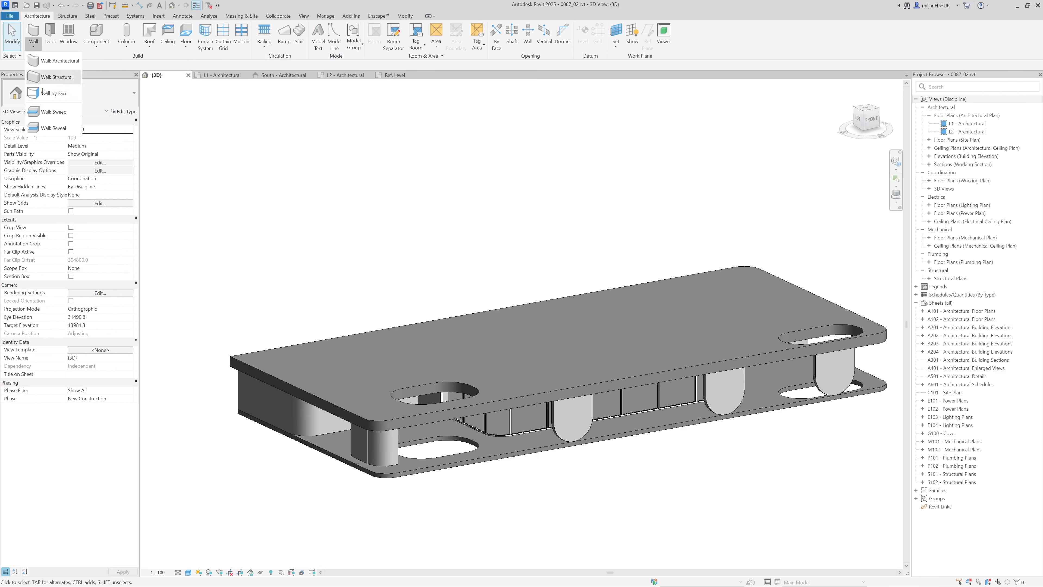
pyautogui.click(56, 127)
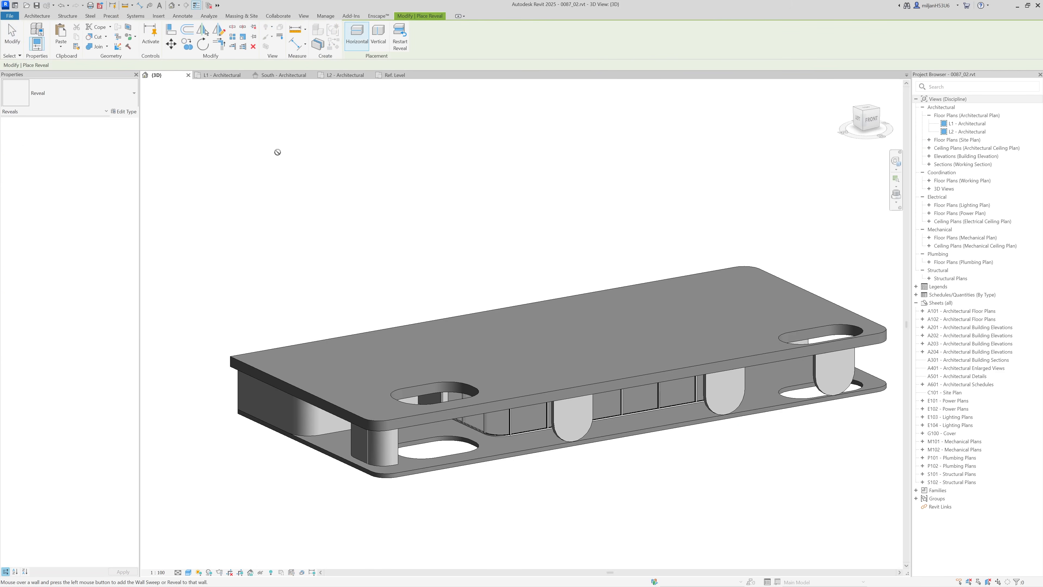
pyautogui.click(126, 114)
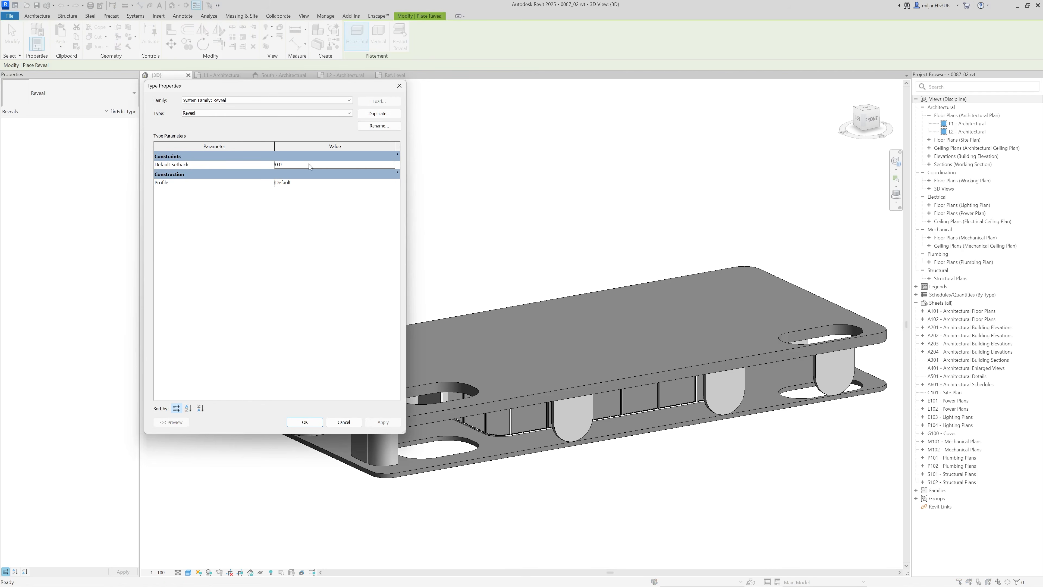
pyautogui.click(374, 116)
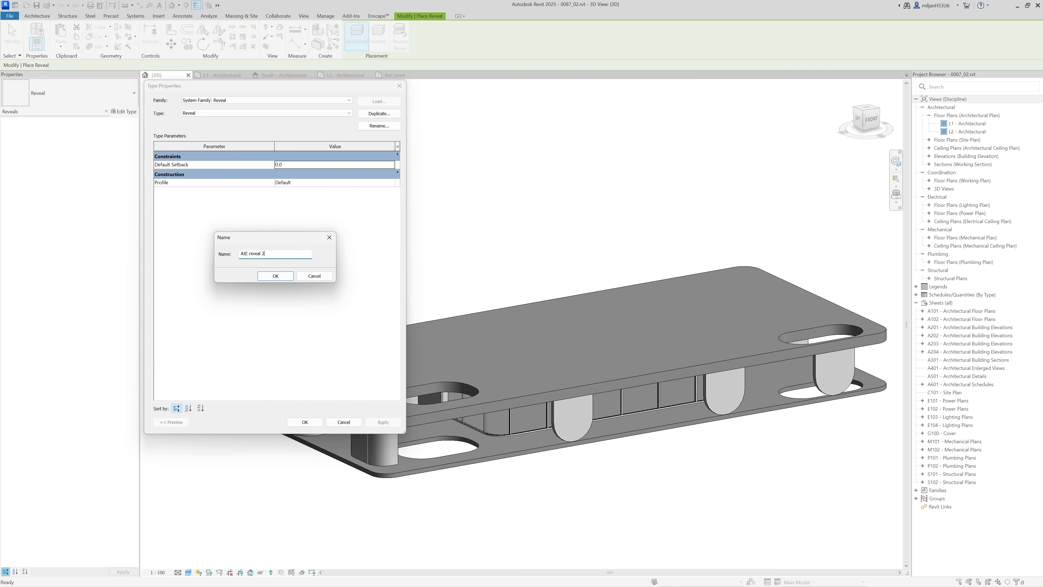
pyautogui.press('Return')
pyautogui.click(392, 184)
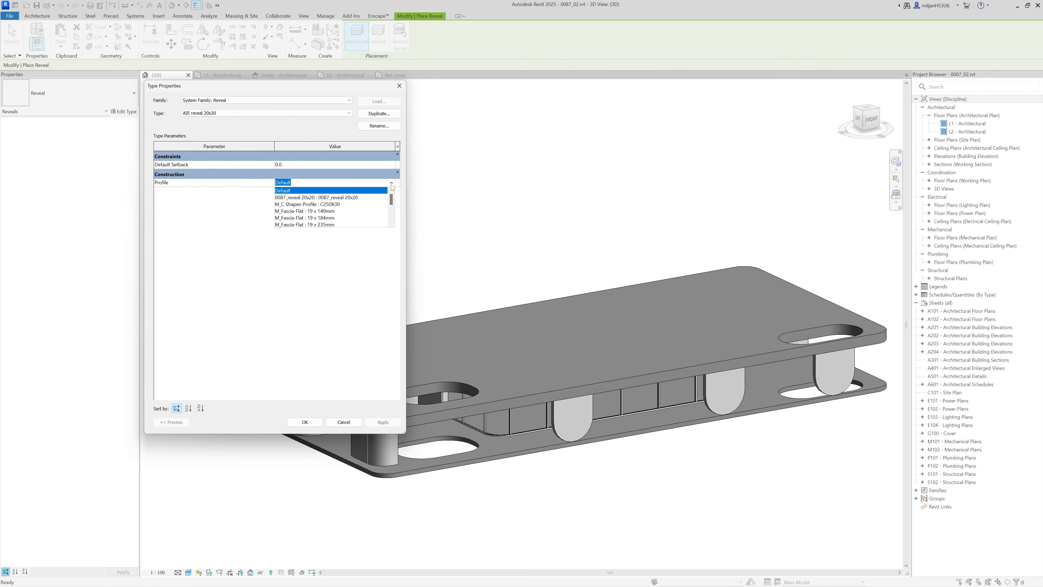
pyautogui.click(341, 198)
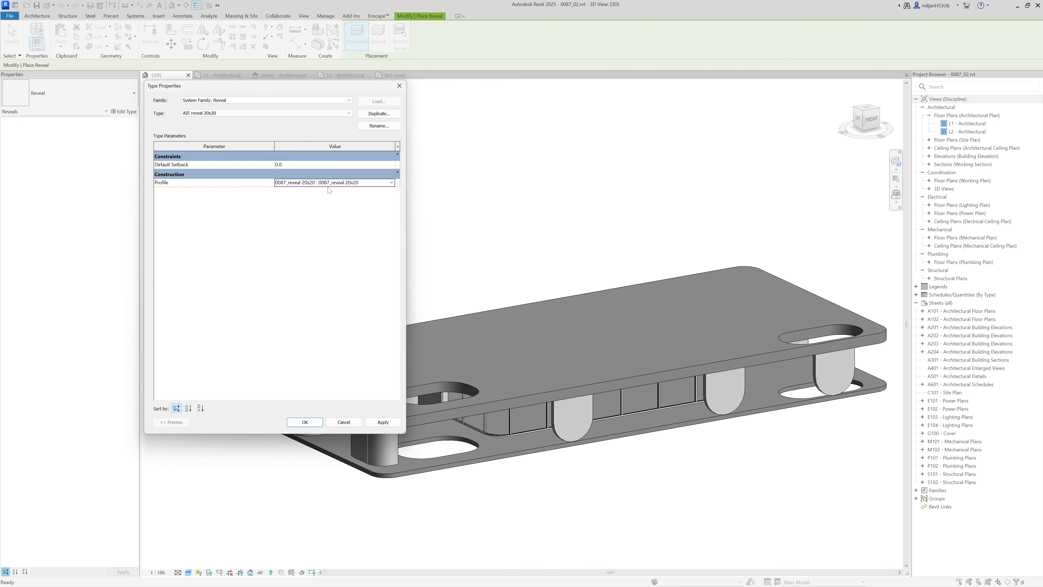
pyautogui.click(305, 422)
# Step: Place a horizontal reveal along the top edge of the west one of the two middle round-bottomed porch walls
pyautogui.scroll(10, 445, 418)
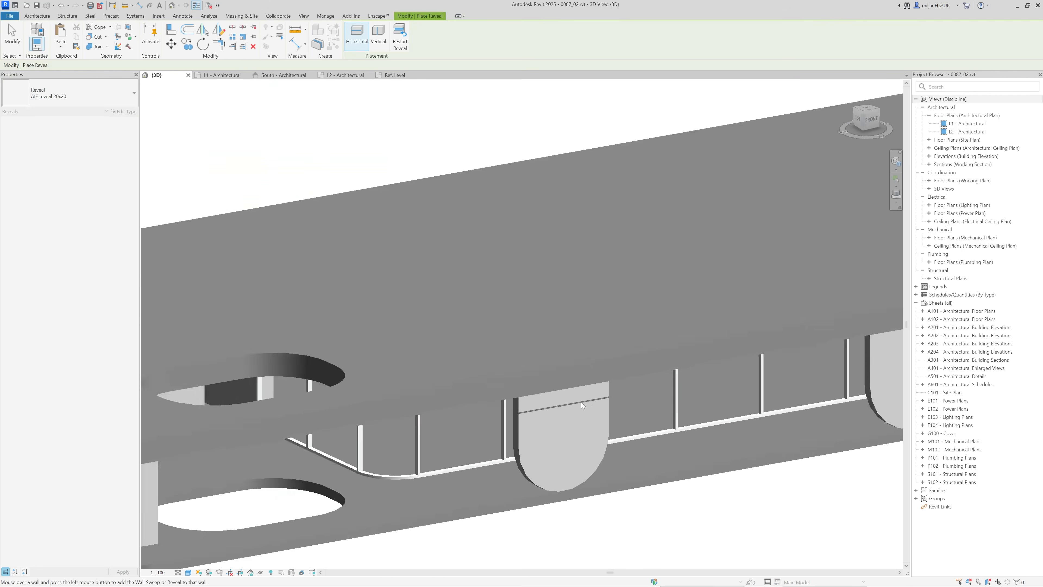
pyautogui.click(437, 419)
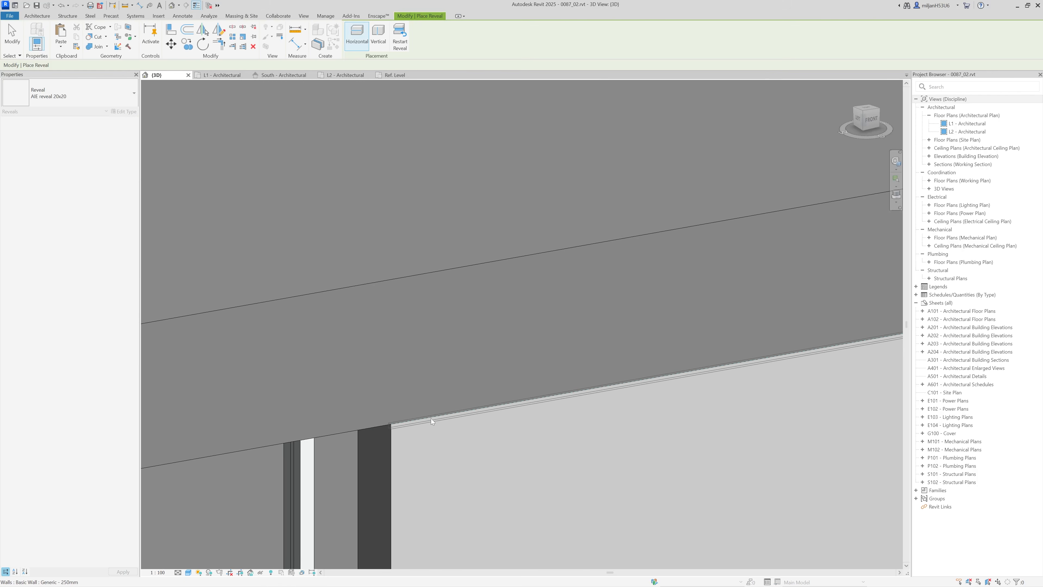
pyautogui.scroll(-3, 431, 423)
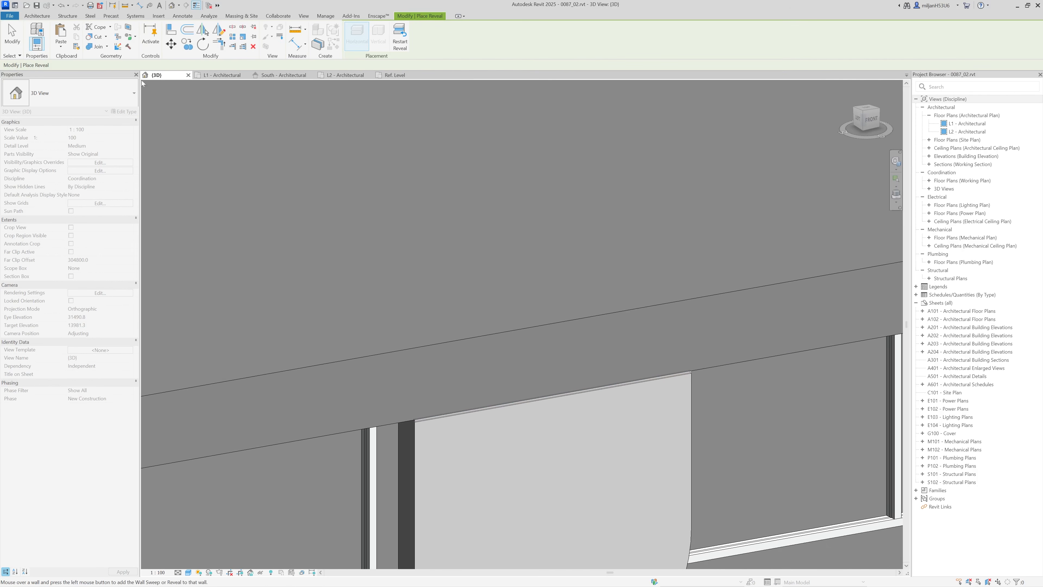
# Step: Create similar horizontal reveals from the placed AIE reveal 20x20 along further top edges of the round-bottomed porch walls
pyautogui.click(15, 43)
pyautogui.scroll(7, 423, 442)
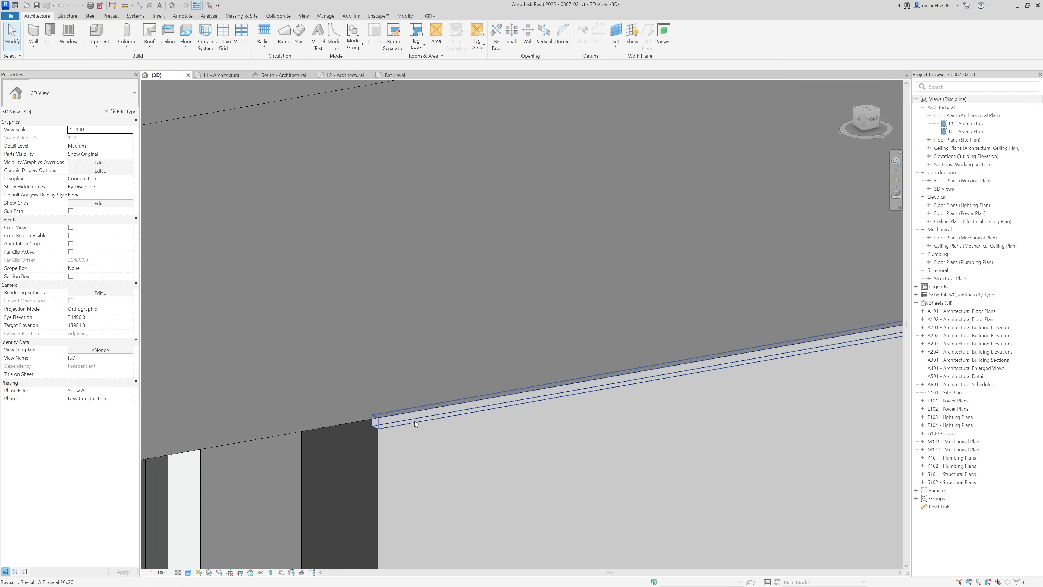
pyautogui.click(415, 421)
pyautogui.scroll(-3, 414, 424)
pyautogui.keyDown('shift'); pyautogui.moveTo(408, 436); pyautogui.dragTo(652, 396, button='middle'); pyautogui.keyUp('shift')
pyautogui.keyDown('shift'); pyautogui.moveTo(757, 360); pyautogui.dragTo(335, 441, button='middle'); pyautogui.keyUp('shift')
pyautogui.scroll(2, 539, 387)
pyautogui.press('c')
pyautogui.press('s')
pyautogui.scroll(-2, 539, 387)
pyautogui.scroll(2, 626, 316)
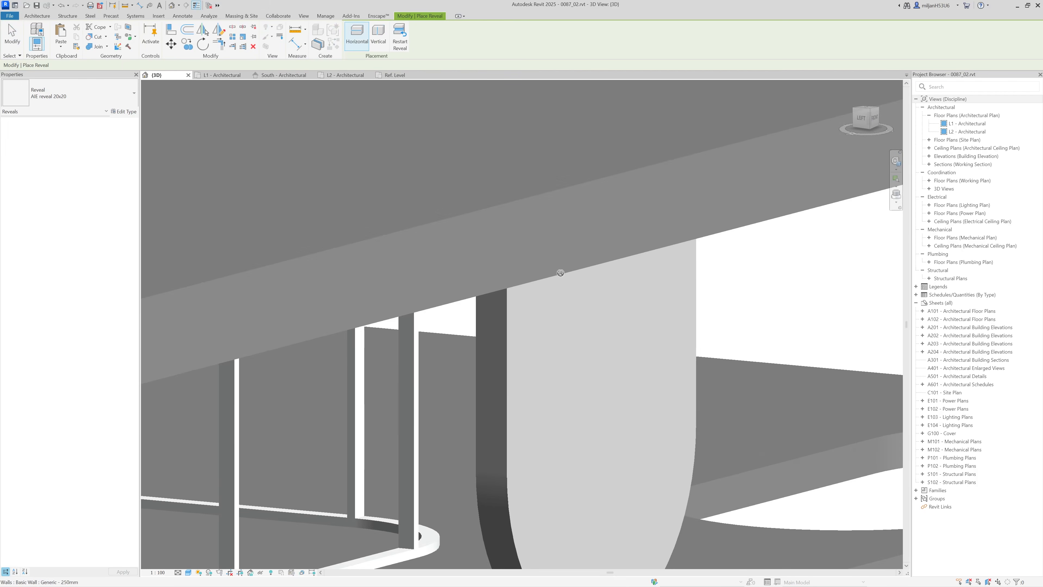
pyautogui.click(562, 275)
pyautogui.scroll(-2, 562, 275)
pyautogui.moveTo(562, 275); pyautogui.dragTo(407, 345, button='middle')
pyautogui.click(655, 280)
pyautogui.scroll(-2, 654, 280)
pyautogui.moveTo(654, 280); pyautogui.dragTo(931, 273, button='middle')
pyautogui.press('Escape')
pyautogui.press('Escape')
# Step: Select the connected chain of curved U-shaped walls beneath the roof slab and temporarily isolate it
pyautogui.press('Tab')
pyautogui.click(292, 526)
pyautogui.press('h')
pyautogui.press('i')
pyautogui.moveTo(298, 531); pyautogui.dragTo(429, 493, button='middle')
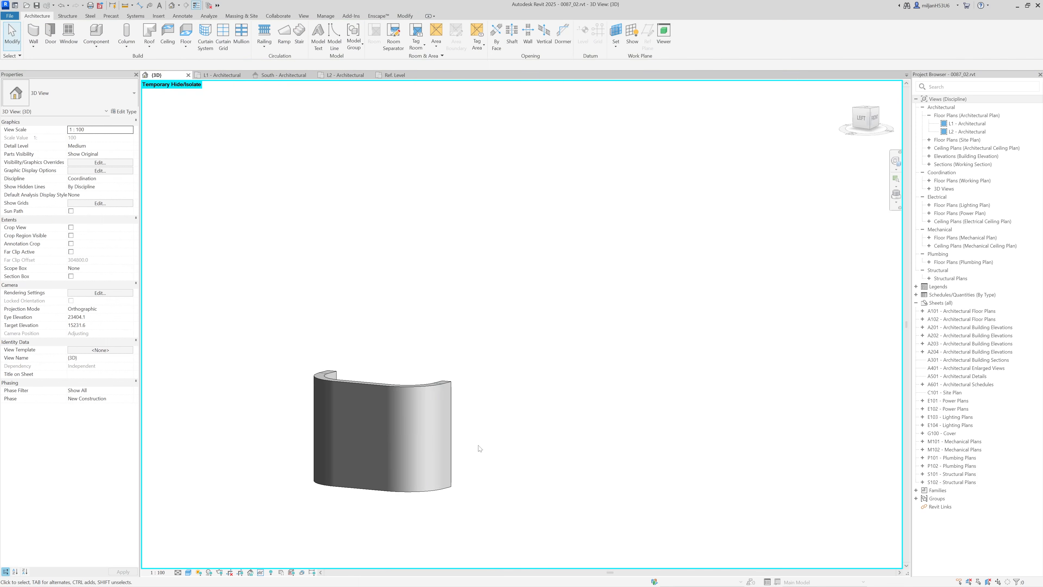
# Step: Place horizontal AIE reveal 20x20 reveals along the top edges of the isolated U-shaped curved walls
pyautogui.scroll(2, 442, 407)
pyautogui.click(34, 46)
pyautogui.click(51, 126)
pyautogui.scroll(3, 438, 364)
pyautogui.click(457, 373)
pyautogui.click(370, 388)
pyautogui.keyDown('shift'); pyautogui.moveTo(370, 391); pyautogui.dragTo(619, 424, button='middle'); pyautogui.keyUp('shift')
pyautogui.scroll(-6, 406, 369)
pyautogui.keyDown('shift'); pyautogui.moveTo(407, 370); pyautogui.dragTo(565, 387, button='middle'); pyautogui.keyUp('shift')
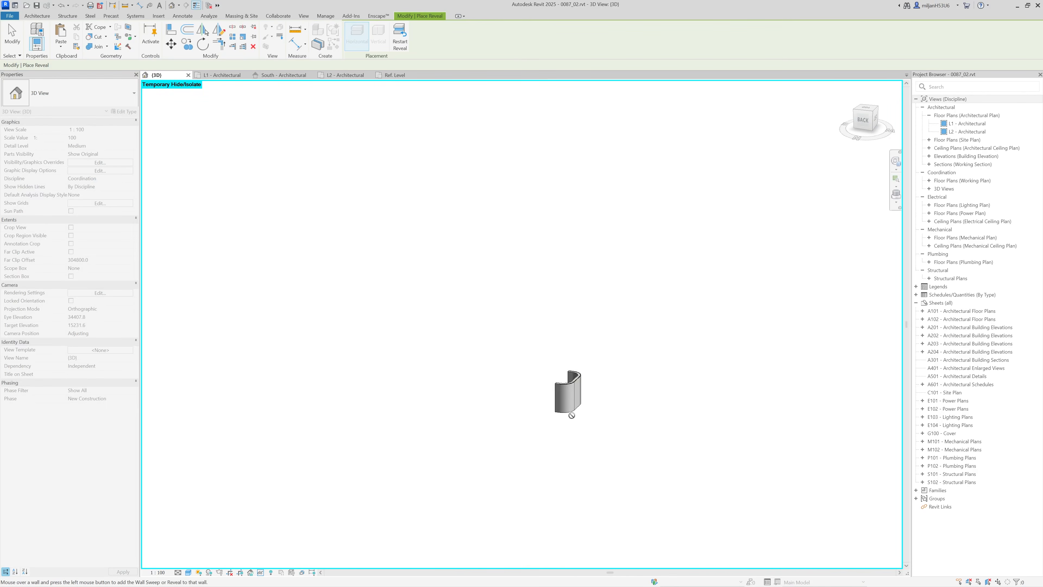
pyautogui.scroll(8, 565, 387)
pyautogui.press('Escape')
pyautogui.press('Escape')
# Step: Restore the hidden elements and temporarily isolate the connected wall chain at the back corner of the house
pyautogui.scroll(2, 621, 369)
pyautogui.scroll(-5, 651, 310)
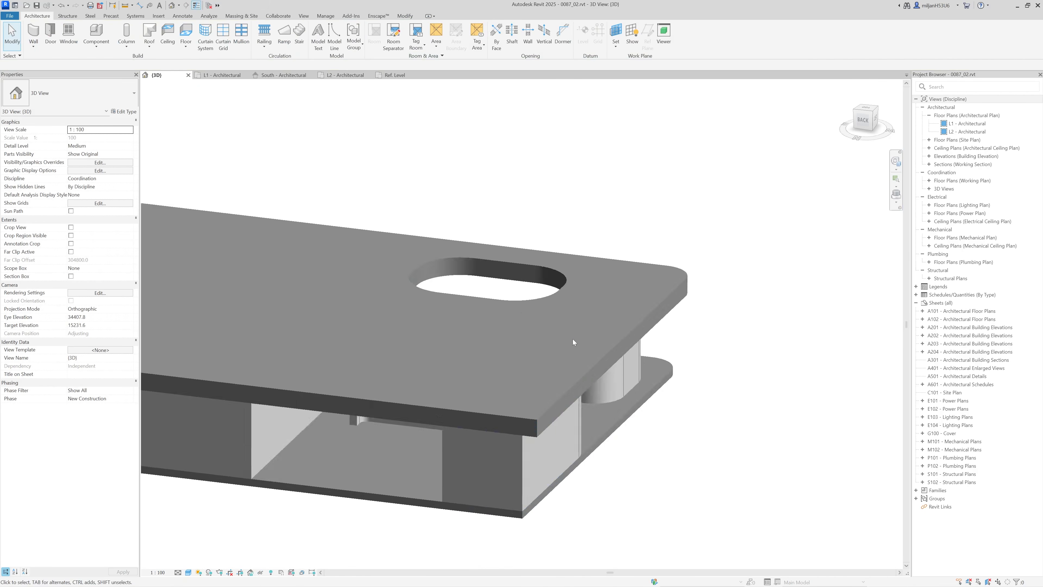
pyautogui.click(471, 423)
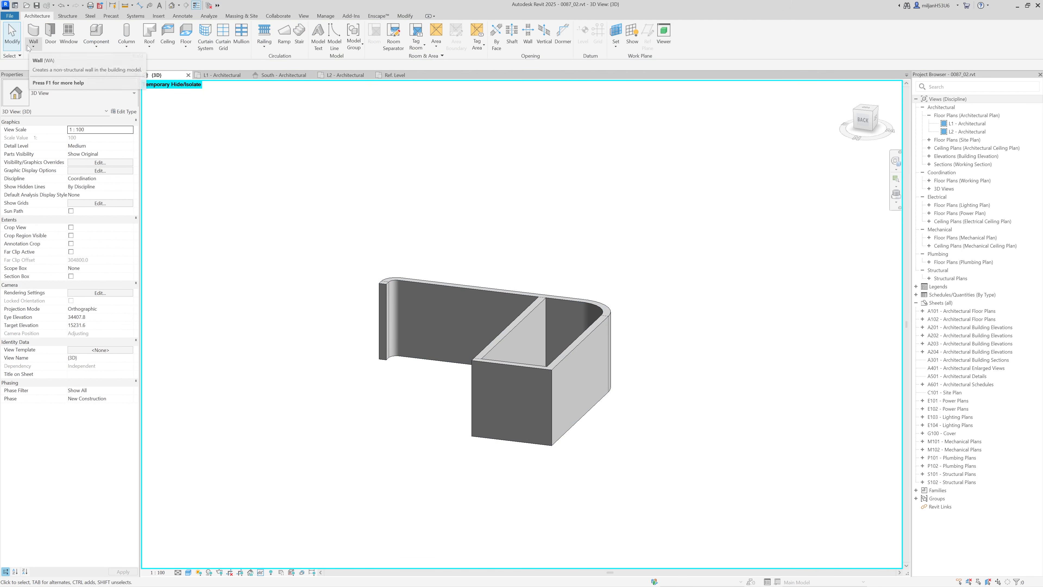
# Step: Place AIE reveal 20x20 reveals along the top edges of the isolated corner walls and bring back the full model
pyautogui.click(33, 46)
pyautogui.click(54, 128)
pyautogui.scroll(6, 523, 355)
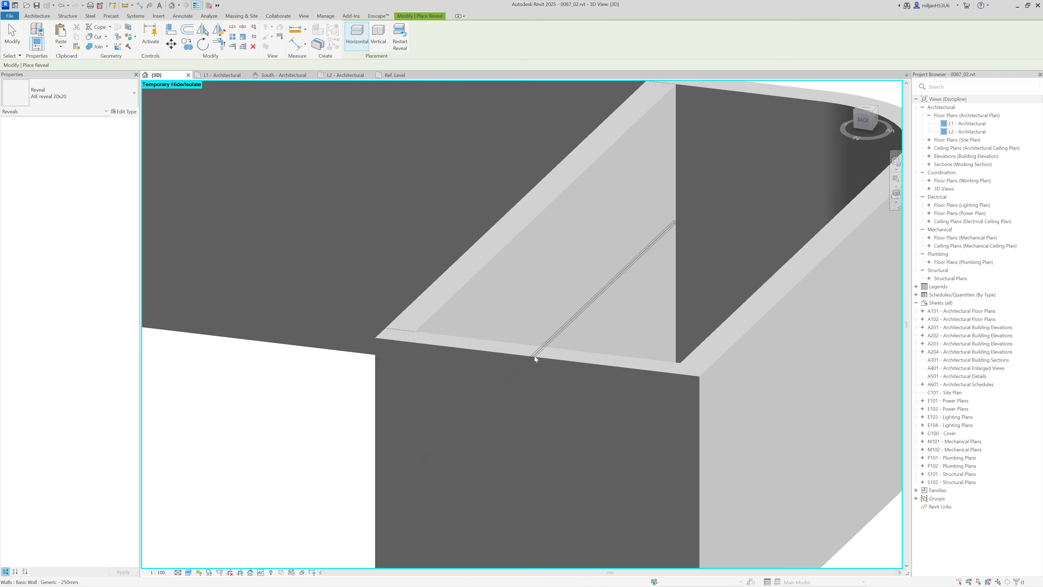
pyautogui.scroll(-8, 390, 300)
pyautogui.scroll(6, 481, 324)
pyautogui.moveTo(454, 335)
pyautogui.keyDown('shift'); pyautogui.mouseDown(button='middle')
pyautogui.moveTo(436, 392)
pyautogui.moveTo(444, 345)
pyautogui.mouseUp(button='middle'); pyautogui.keyUp('shift')
pyautogui.scroll(4, 470, 239)
pyautogui.scroll(-7, 651, 319)
pyautogui.keyDown('shift'); pyautogui.moveTo(727, 323); pyautogui.dragTo(489, 365, button='middle'); pyautogui.keyUp('shift')
pyautogui.scroll(8, 694, 322)
pyautogui.scroll(-8, 692, 323)
pyautogui.scroll(5, 819, 314)
pyautogui.keyDown('shift'); pyautogui.moveTo(832, 345); pyautogui.dragTo(783, 349, button='middle'); pyautogui.keyUp('shift')
pyautogui.scroll(4, 780, 349)
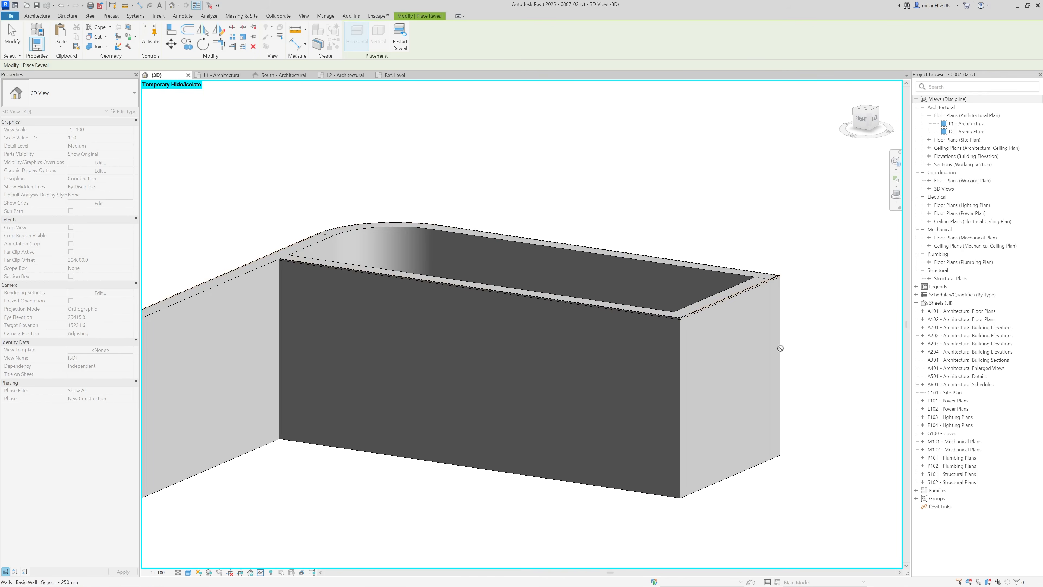
pyautogui.scroll(-6, 780, 349)
pyautogui.press('Escape')
pyautogui.scroll(-1, 676, 374)
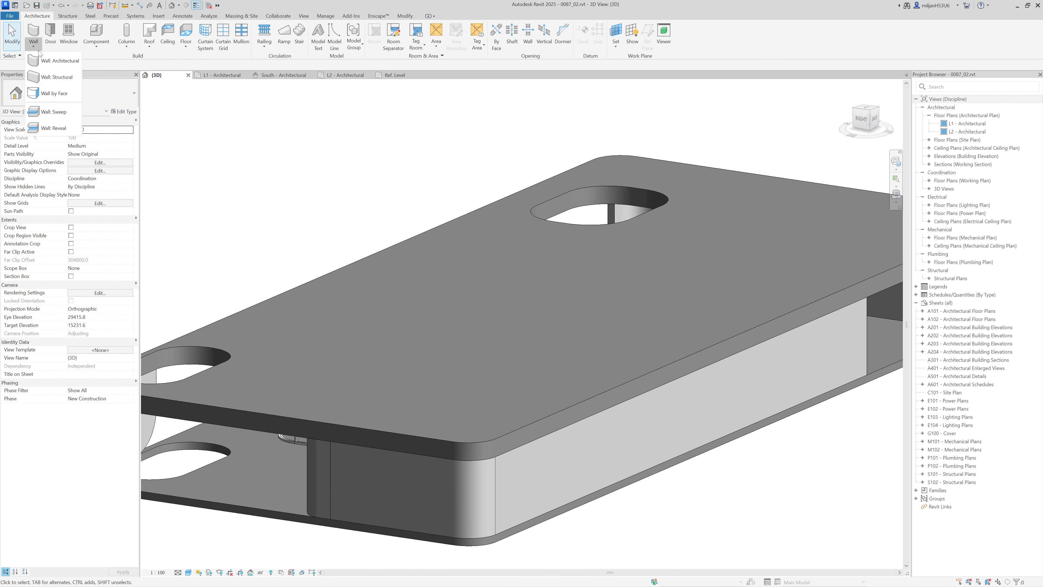
# Step: Add horizontal AIE reveal 20x20 reveals along the top edges of the rounded exterior walls directly beneath the roof slab
pyautogui.press('Return')
pyautogui.click(507, 454)
pyautogui.scroll(-3, 507, 454)
pyautogui.keyDown('shift'); pyautogui.moveTo(576, 469); pyautogui.dragTo(426, 366, button='middle'); pyautogui.keyUp('shift')
pyautogui.scroll(6, 426, 366)
pyautogui.scroll(3, 403, 210)
pyautogui.scroll(-5, 396, 188)
pyautogui.keyDown('shift'); pyautogui.moveTo(699, 370); pyautogui.dragTo(883, 395, button='middle'); pyautogui.keyUp('shift')
pyautogui.scroll(3, 884, 395)
pyautogui.scroll(3, 700, 350)
pyautogui.scroll(-7, 701, 352)
pyautogui.keyDown('shift'); pyautogui.moveTo(452, 415); pyautogui.dragTo(637, 270, button='middle'); pyautogui.keyUp('shift')
pyautogui.scroll(4, 637, 271)
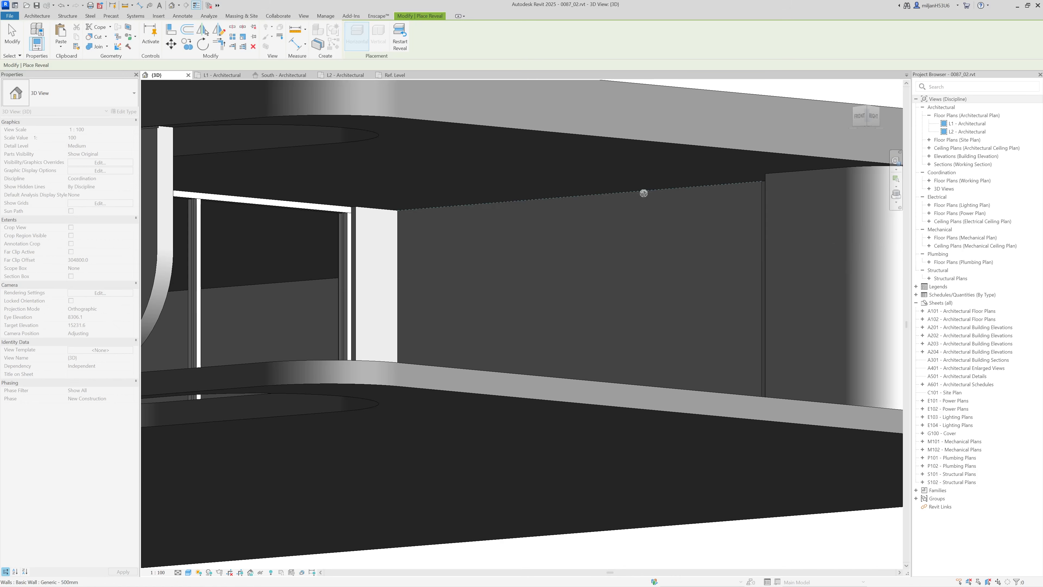
pyautogui.keyDown('shift'); pyautogui.moveTo(643, 194); pyautogui.dragTo(674, 263, button='middle'); pyautogui.keyUp('shift')
pyautogui.press('Escape')
# Step: Hide the Generic 600mm roof slab on L2 in the 3D view
pyautogui.click(572, 238)
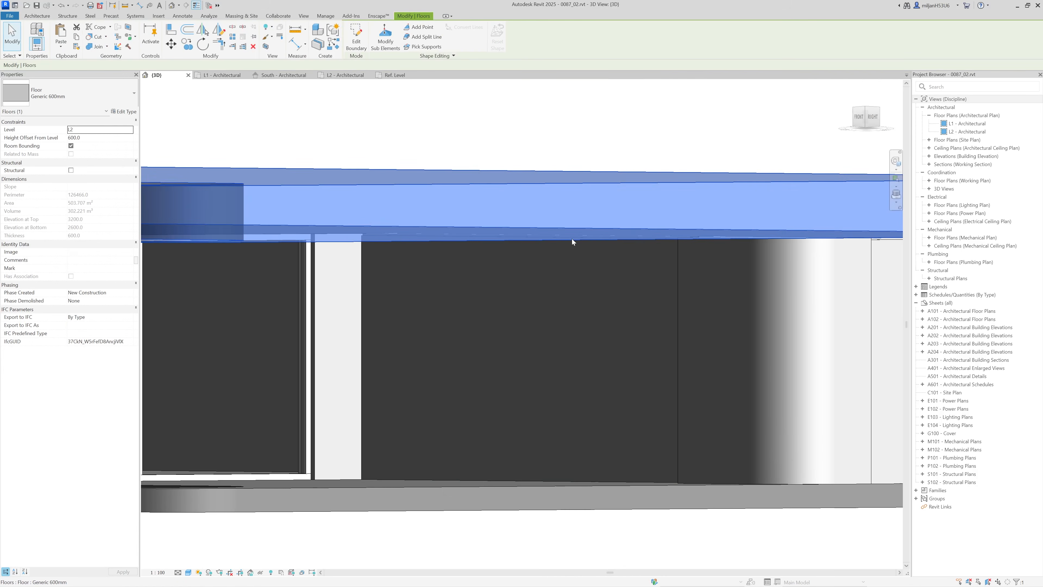
pyautogui.rightClick(572, 238)
pyautogui.moveTo(617, 282)
pyautogui.click(698, 278)
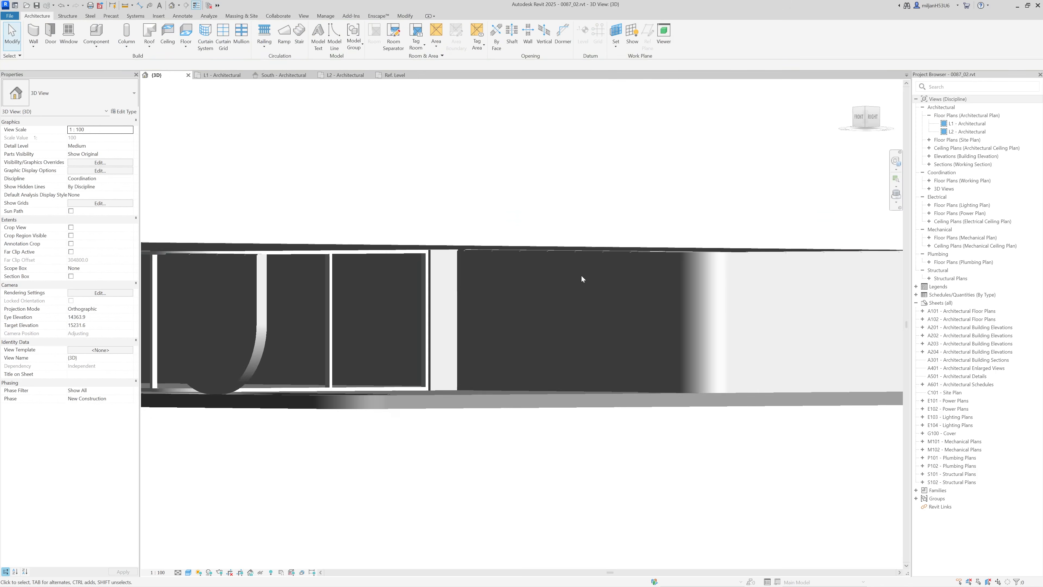
pyautogui.keyDown('shift'); pyautogui.moveTo(582, 275); pyautogui.dragTo(613, 366, button='middle'); pyautogui.keyUp('shift')
pyautogui.scroll(5, 693, 315)
pyautogui.moveTo(693, 316); pyautogui.dragTo(424, 368, button='middle')
pyautogui.scroll(1, 734, 354)
pyautogui.scroll(2, 733, 354)
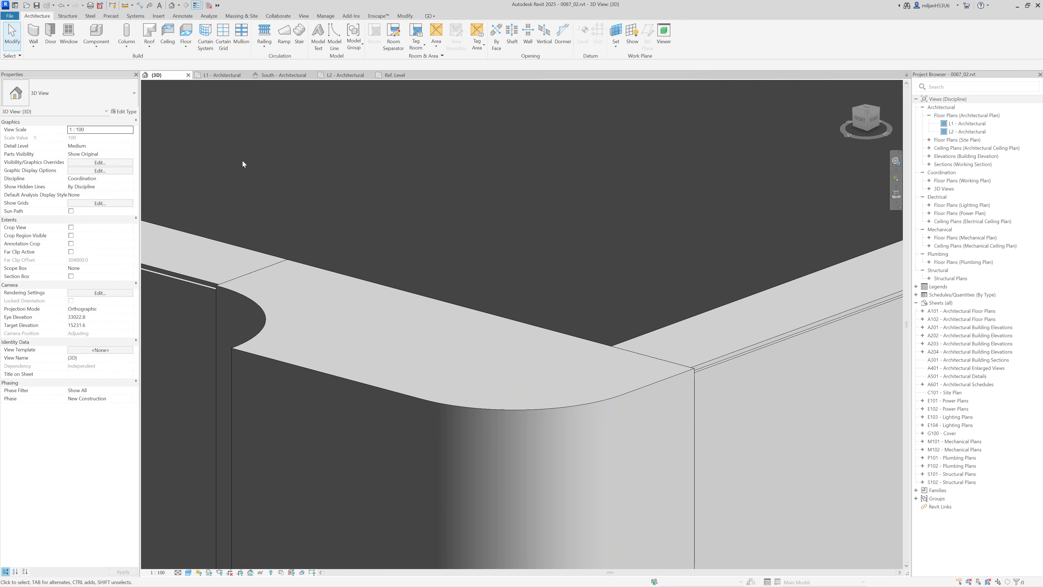
pyautogui.click(34, 45)
pyautogui.click(53, 128)
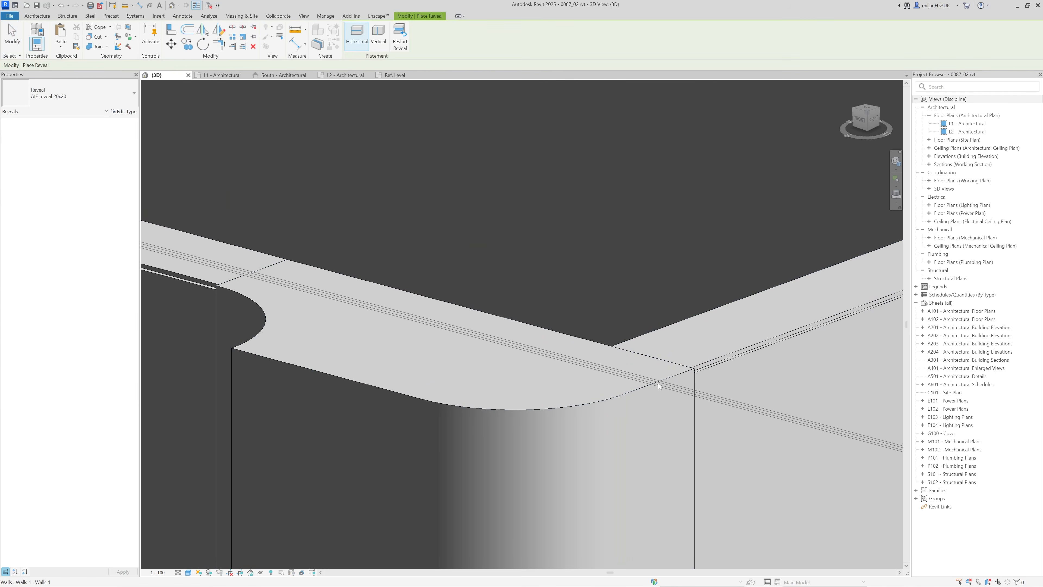
pyautogui.click(13, 39)
pyautogui.scroll(-3, 370, 328)
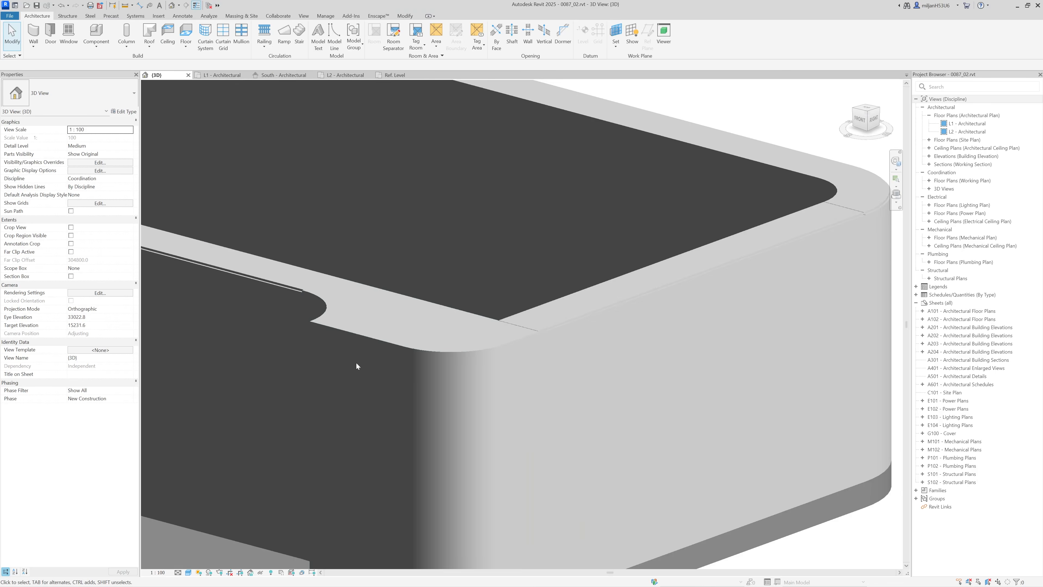
# Step: Examine the rounded corner wall from the front side and check its element properties
pyautogui.keyDown('shift'); pyautogui.moveTo(356, 362); pyautogui.dragTo(508, 399, button='middle'); pyautogui.keyUp('shift')
pyautogui.scroll(-2, 492, 399)
pyautogui.moveTo(368, 335); pyautogui.dragTo(538, 514, button='middle')
pyautogui.scroll(1, 471, 217)
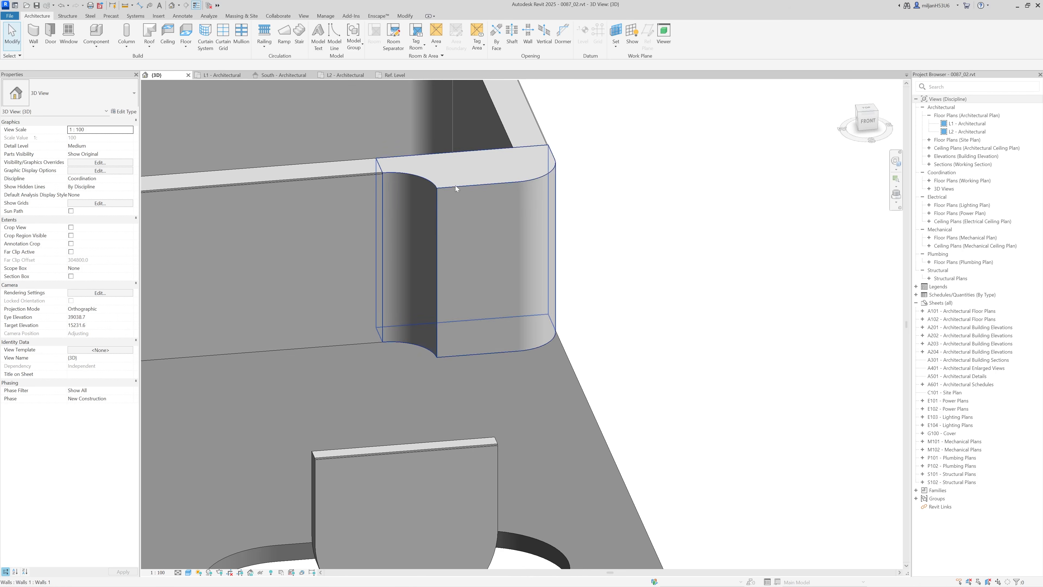
pyautogui.click(459, 229)
pyautogui.scroll(3, 452, 268)
pyautogui.keyDown('shift'); pyautogui.moveTo(441, 321); pyautogui.dragTo(448, 349, button='middle'); pyautogui.keyUp('shift')
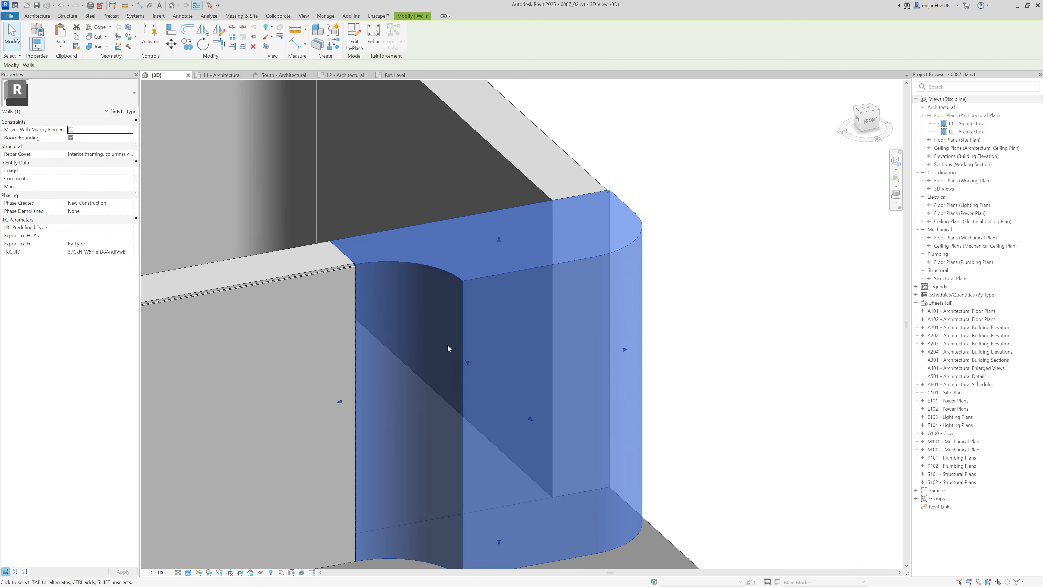
pyautogui.click(615, 175)
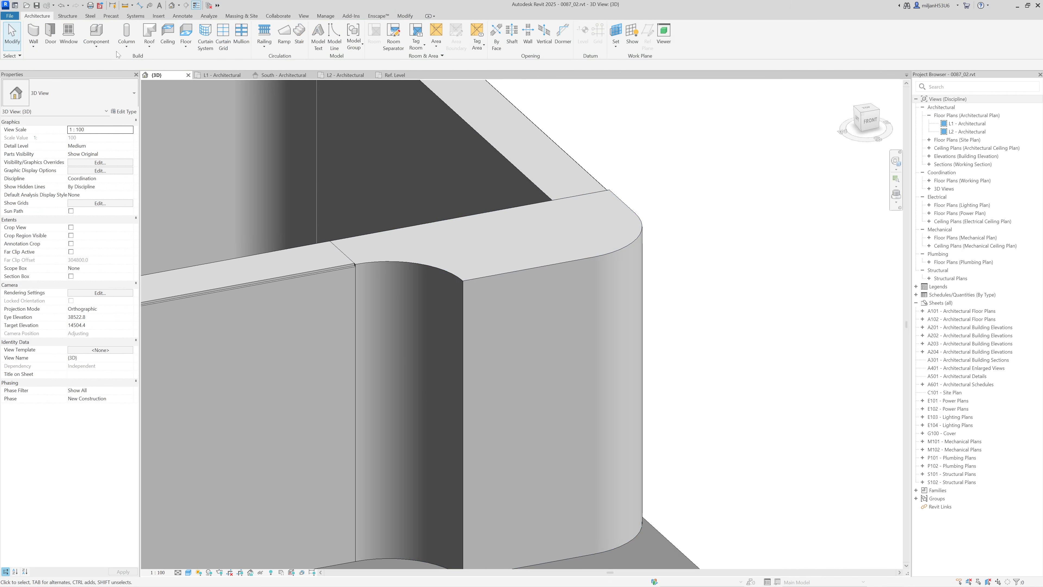
# Step: Start a new in-place model in the Generic Models category
pyautogui.click(95, 48)
pyautogui.click(109, 79)
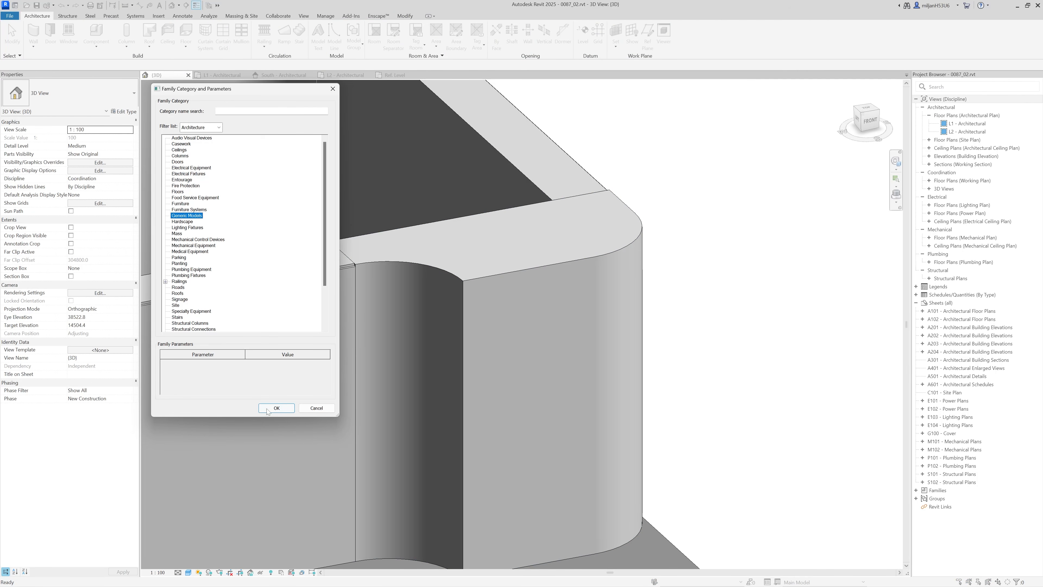
pyautogui.click(275, 408)
pyautogui.click(522, 311)
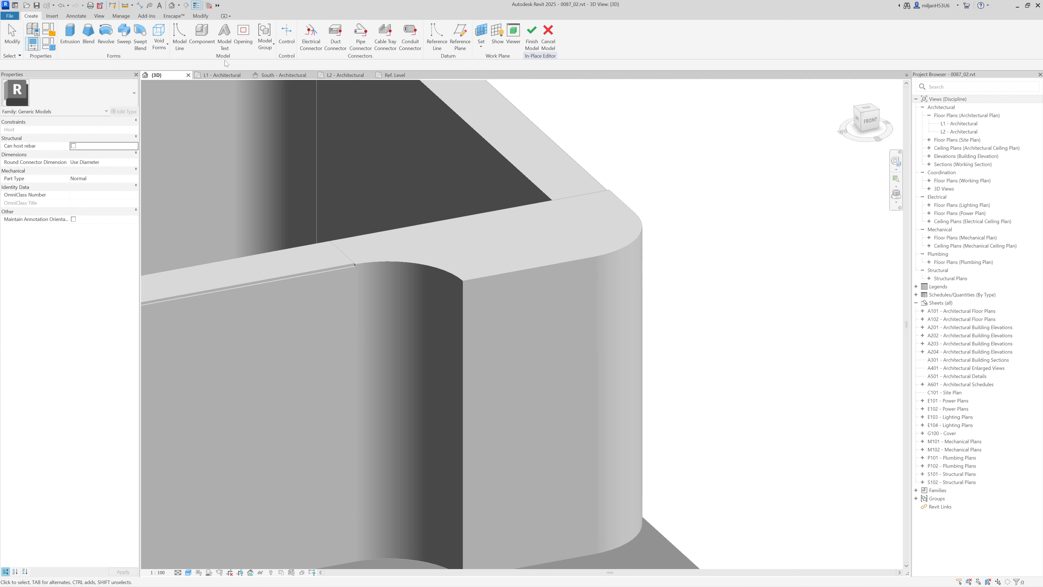
# Step: Create a void sweep path along the corner wall's outer top edges, using the wall's top face as work plane
pyautogui.click(159, 39)
pyautogui.click(180, 110)
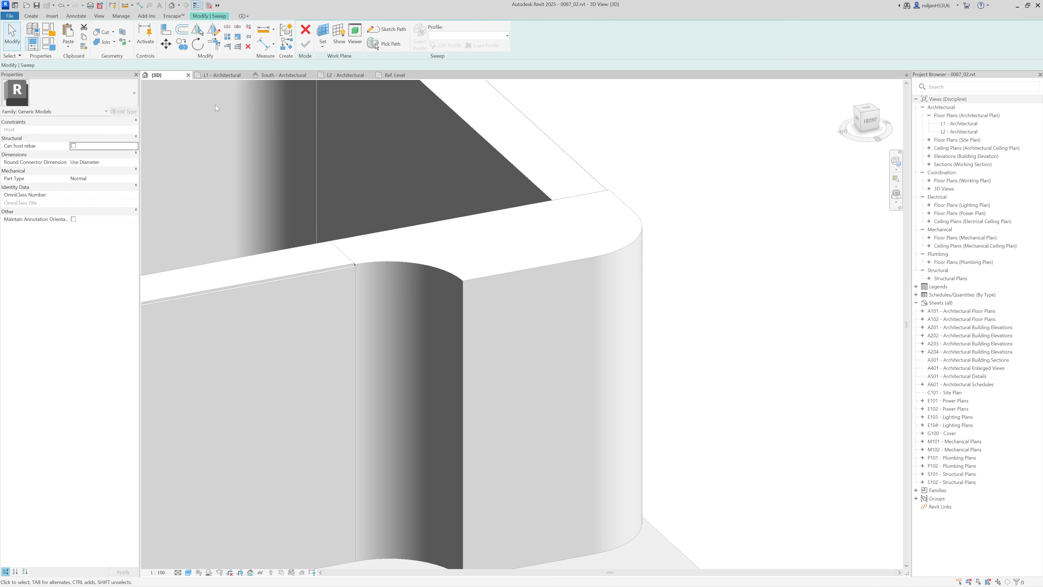
pyautogui.click(386, 29)
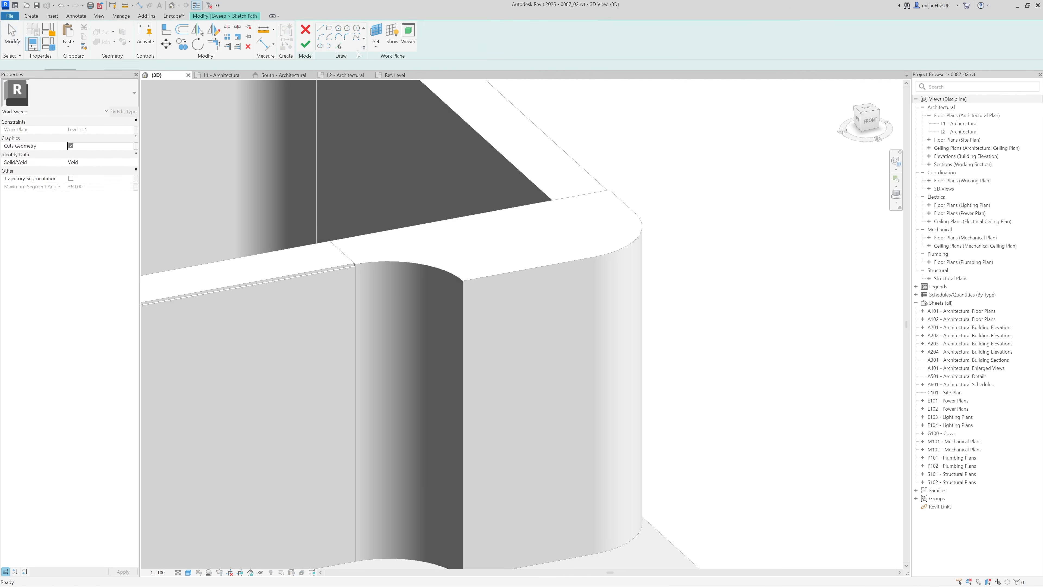
pyautogui.click(379, 47)
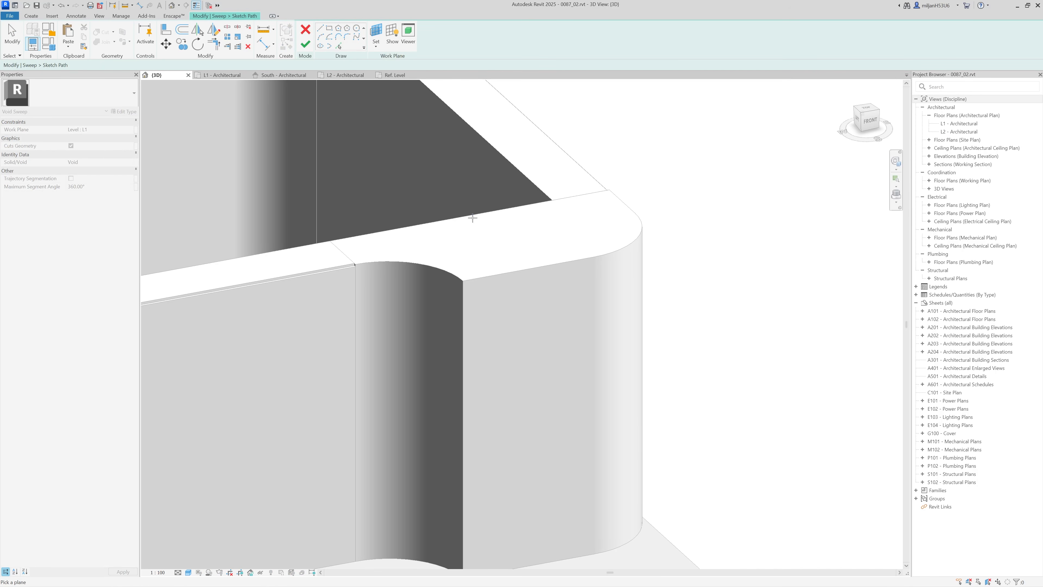
pyautogui.click(472, 218)
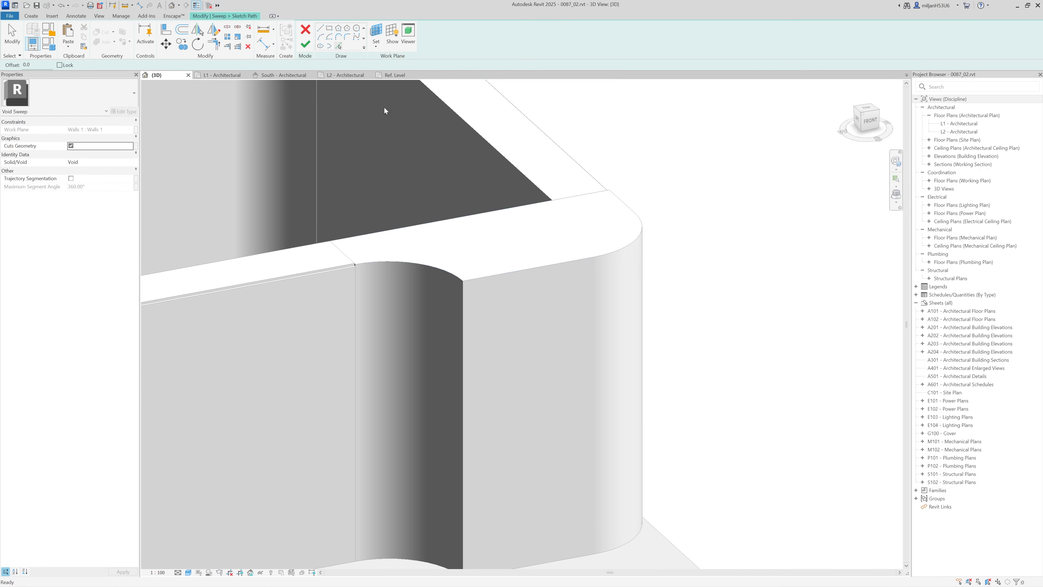
pyautogui.click(440, 271)
pyautogui.click(633, 242)
pyautogui.click(620, 200)
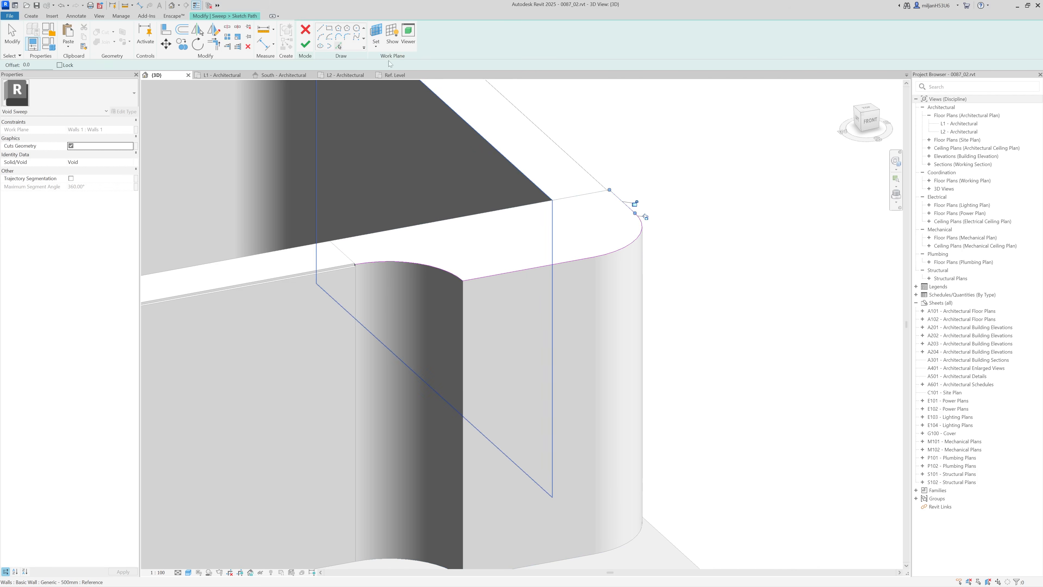
pyautogui.click(305, 45)
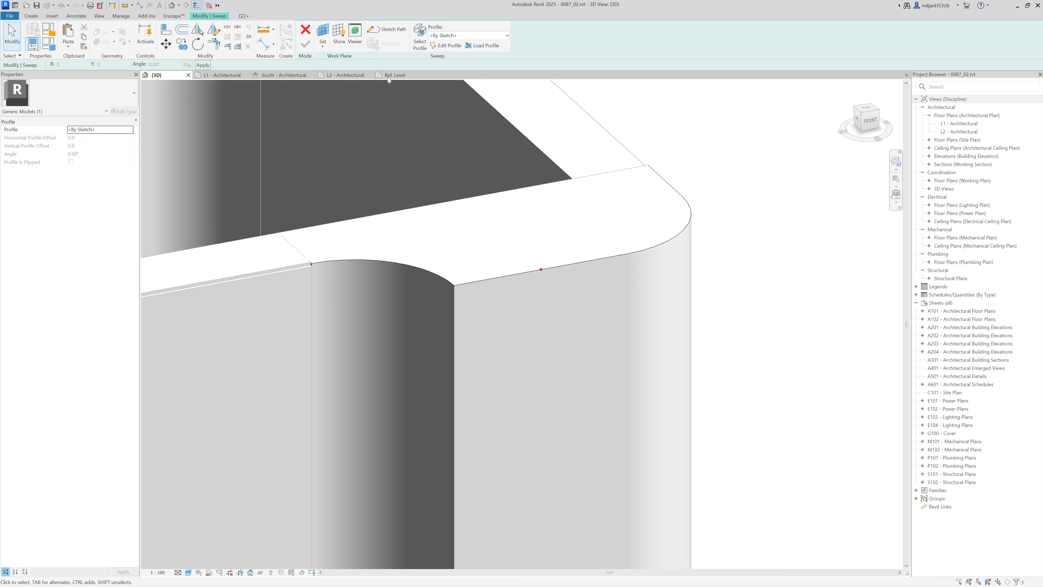
# Step: Sketch a rectangular sweep profile about 60 by 60 mm at the wall's top edge
pyautogui.click(437, 46)
pyautogui.keyDown('shift'); pyautogui.moveTo(419, 234); pyautogui.dragTo(495, 257, button='middle'); pyautogui.keyUp('shift')
pyautogui.click(566, 271)
pyautogui.scroll(3, 566, 272)
pyautogui.click(555, 280)
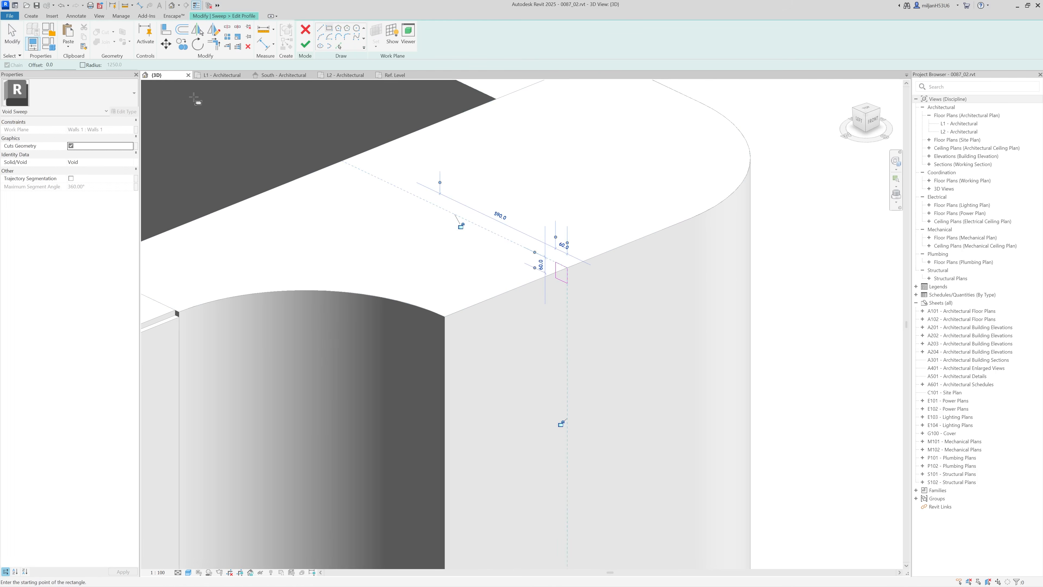
# Step: Reduce the rectangular profile's width and height, and finish the profile sketch
pyautogui.click(12, 33)
pyautogui.scroll(3, 561, 270)
pyautogui.click(573, 262)
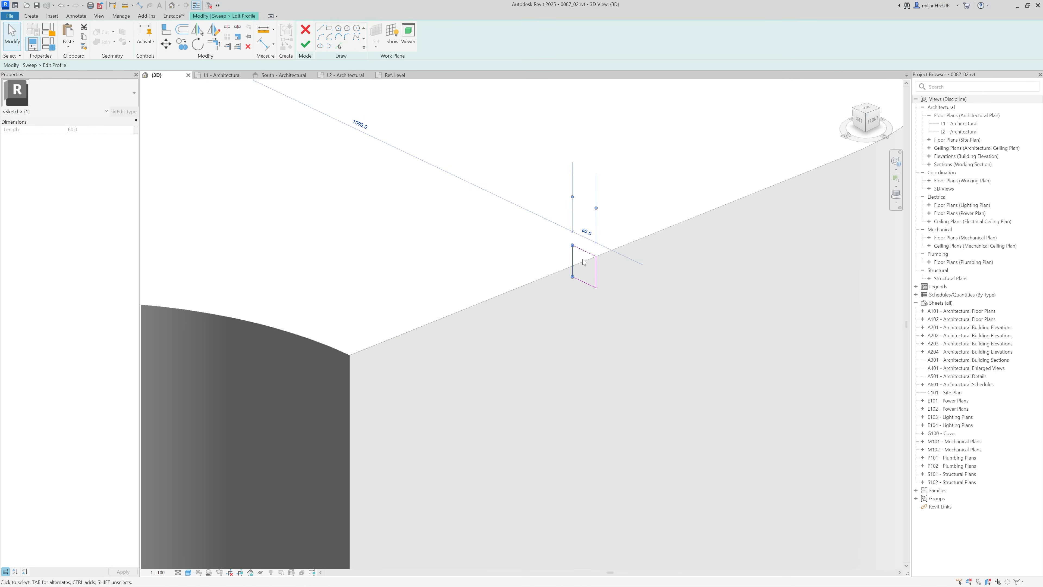
pyautogui.press('Return')
pyautogui.scroll(3, 591, 267)
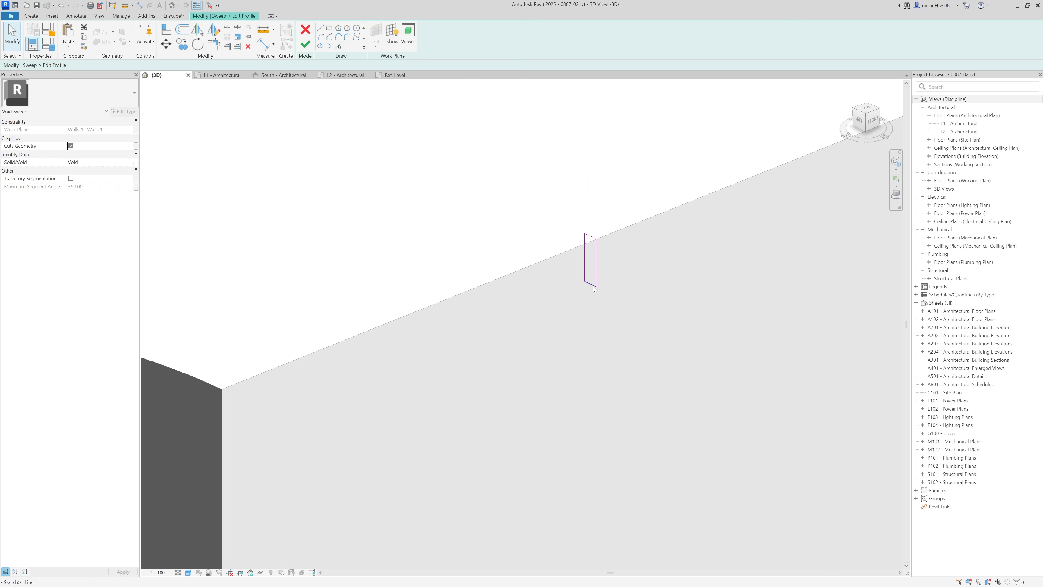
pyautogui.click(592, 287)
pyautogui.press('Return')
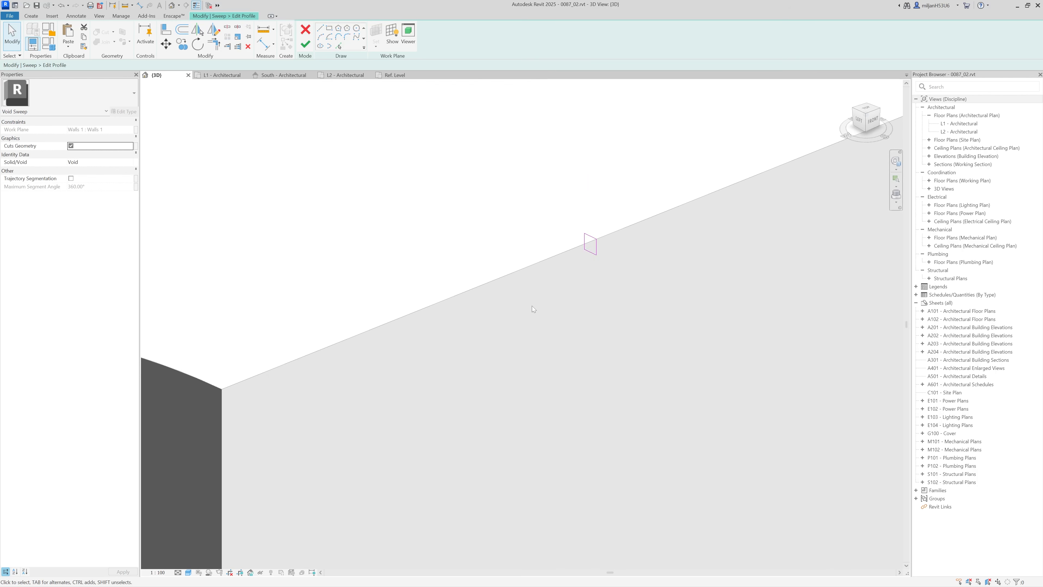
pyautogui.scroll(-5, 589, 240)
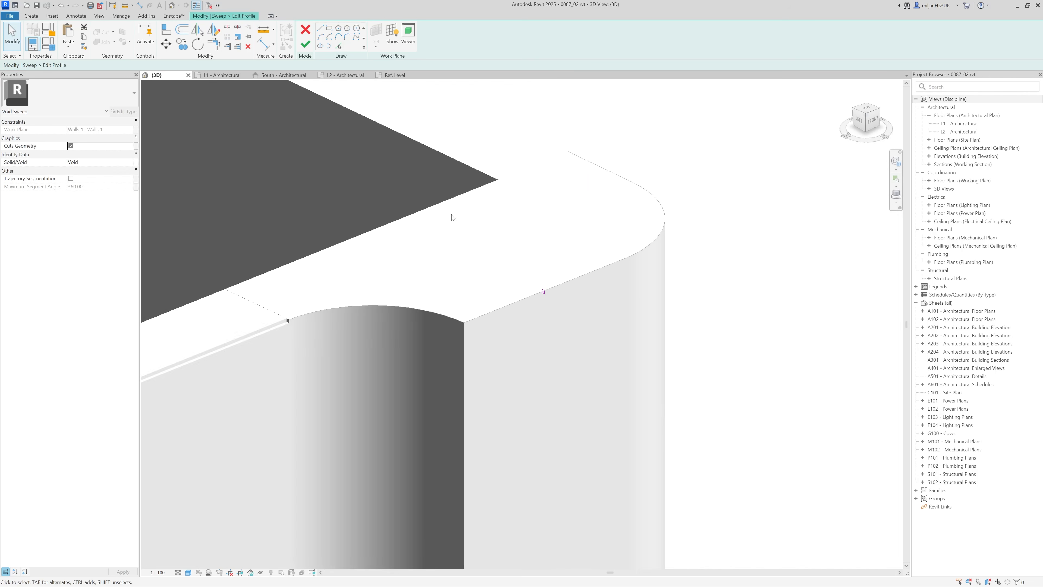
pyautogui.click(305, 45)
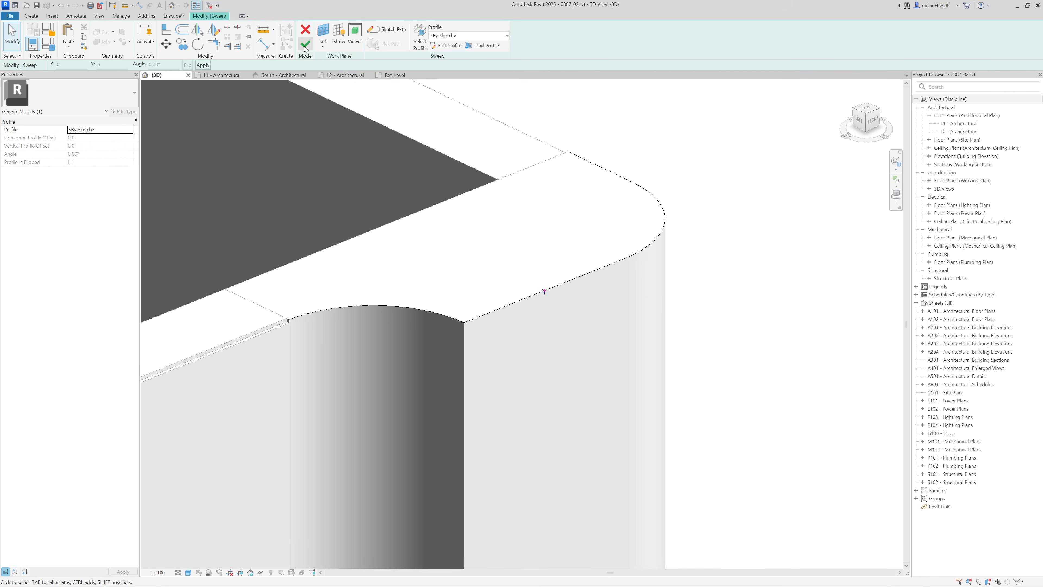
# Step: Try to cut the corner wall with the completed void sweep, and discard the in-place generic model
pyautogui.click(305, 45)
pyautogui.click(605, 133)
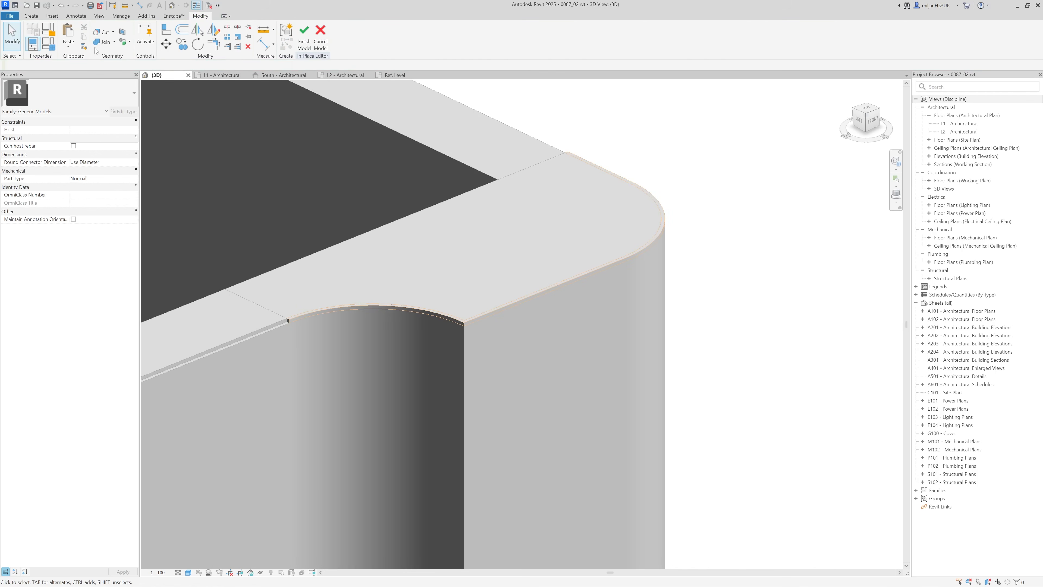
pyautogui.click(101, 33)
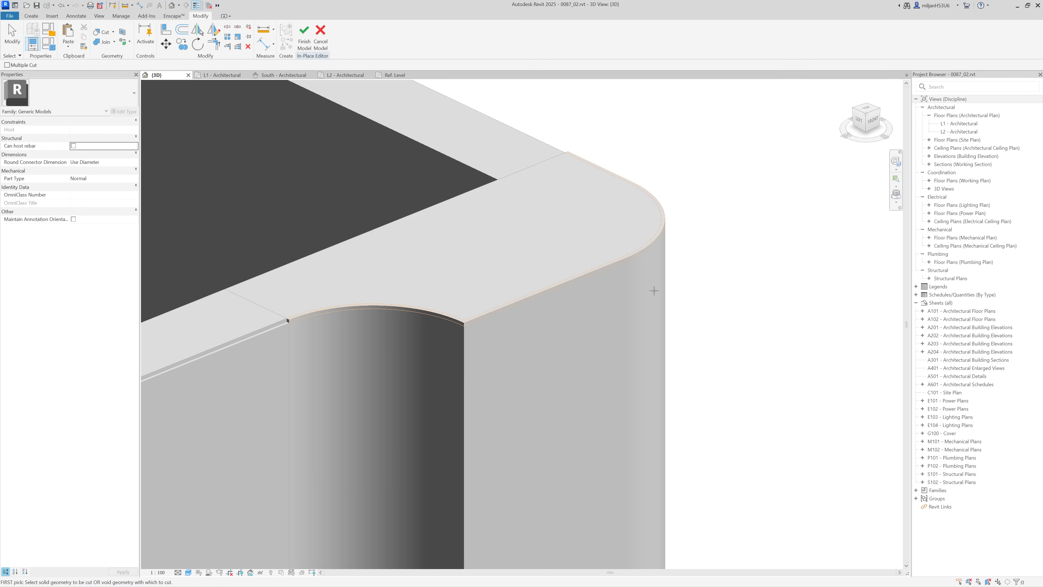
pyautogui.click(321, 37)
pyautogui.click(546, 333)
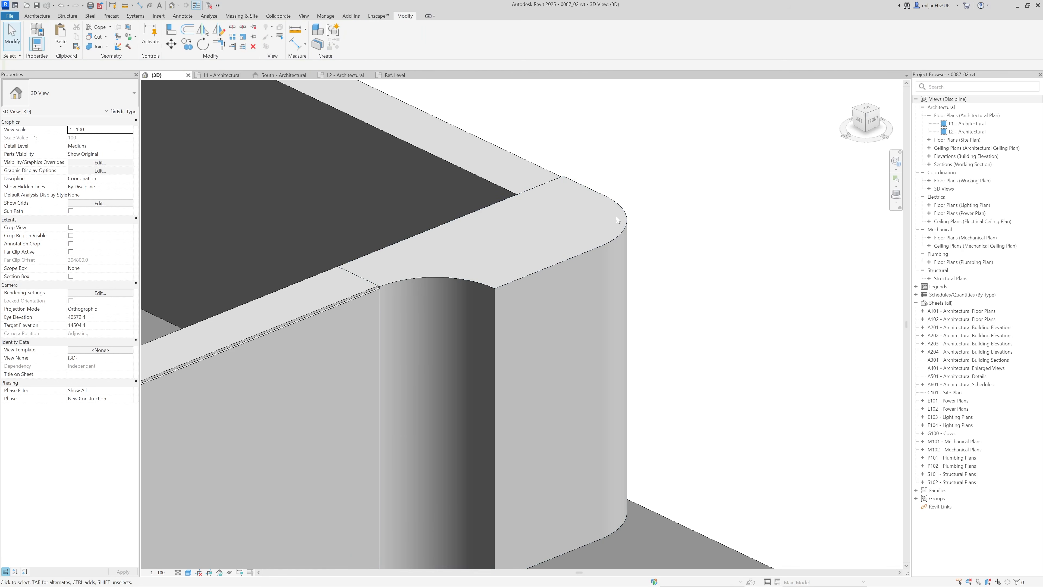
# Step: Edit the rounded corner wall in place and start a void sweep path on its top face
pyautogui.scroll(2, 566, 252)
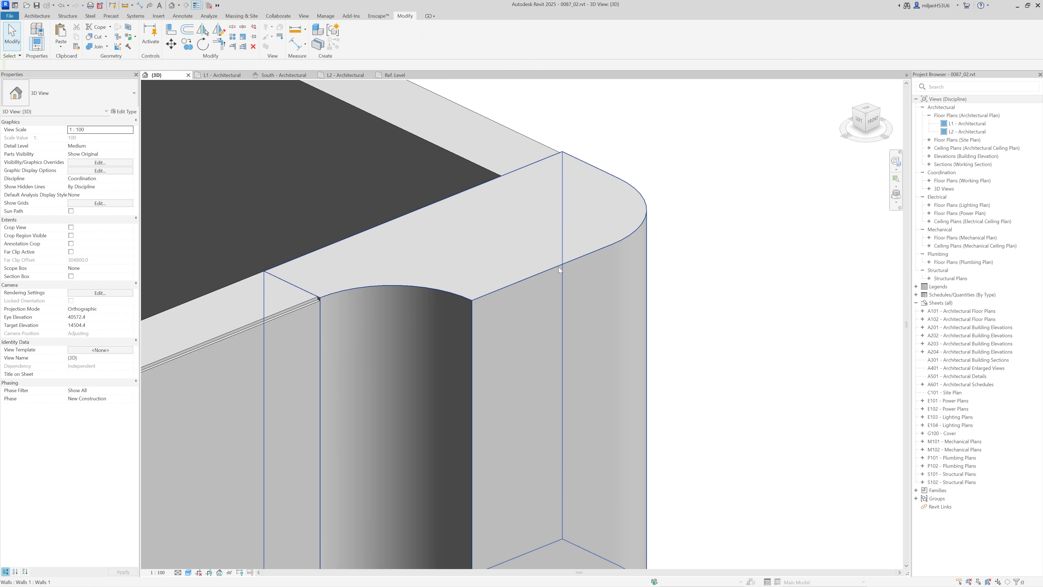
pyautogui.click(557, 266)
pyautogui.click(354, 37)
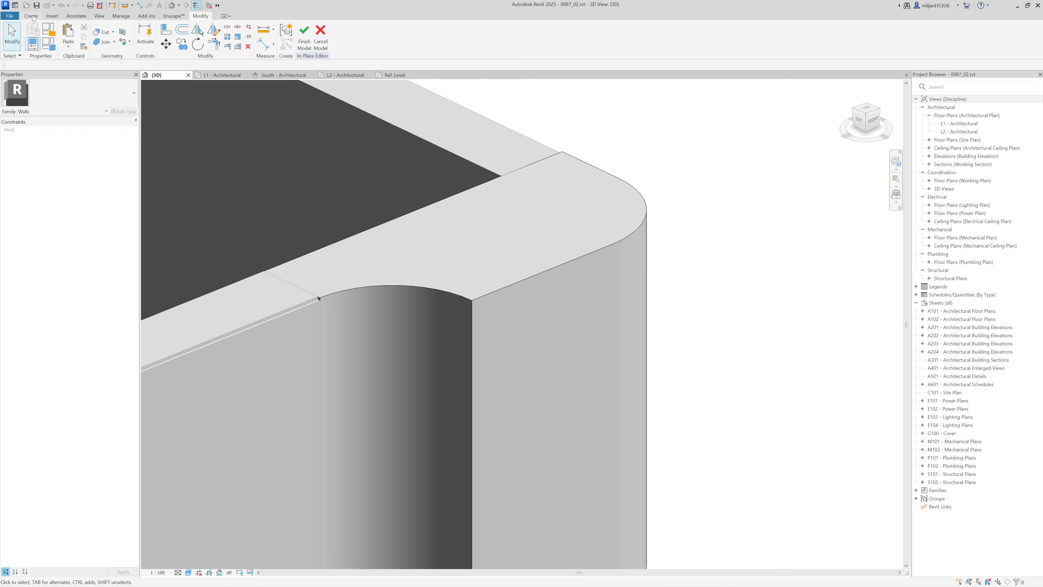
pyautogui.click(31, 15)
pyautogui.click(159, 39)
pyautogui.click(177, 109)
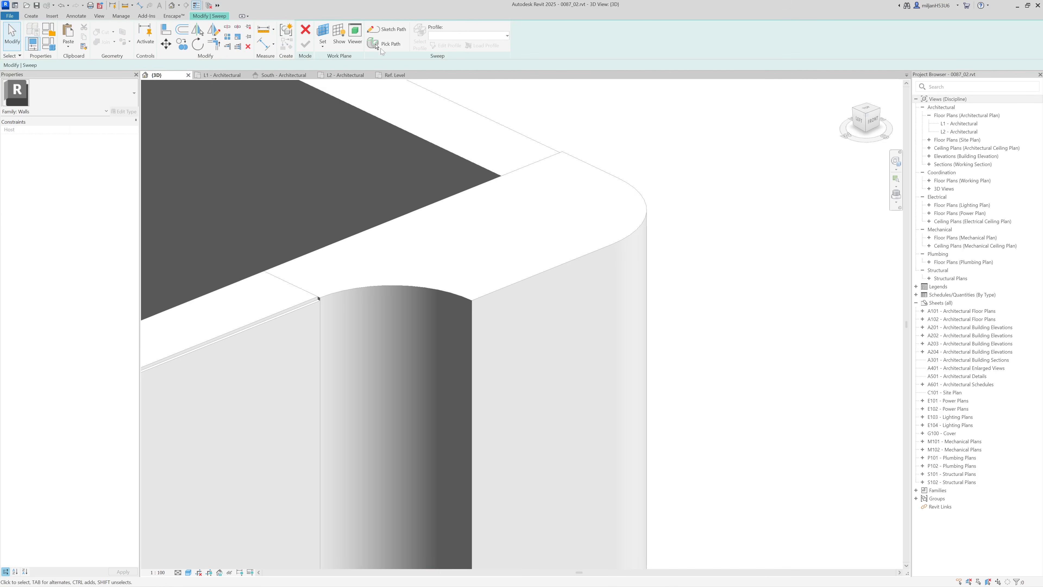
pyautogui.click(386, 29)
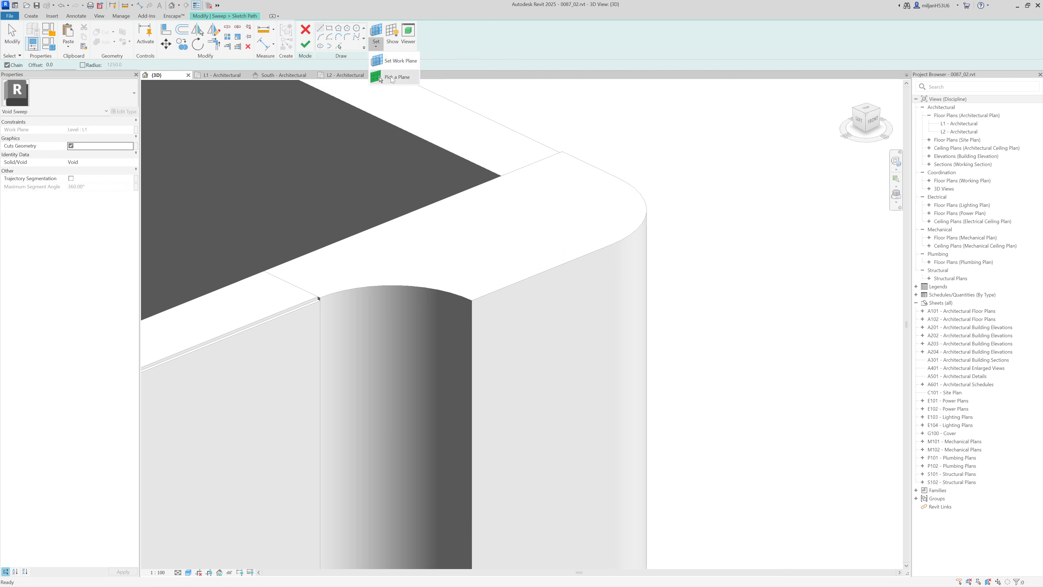
pyautogui.click(403, 209)
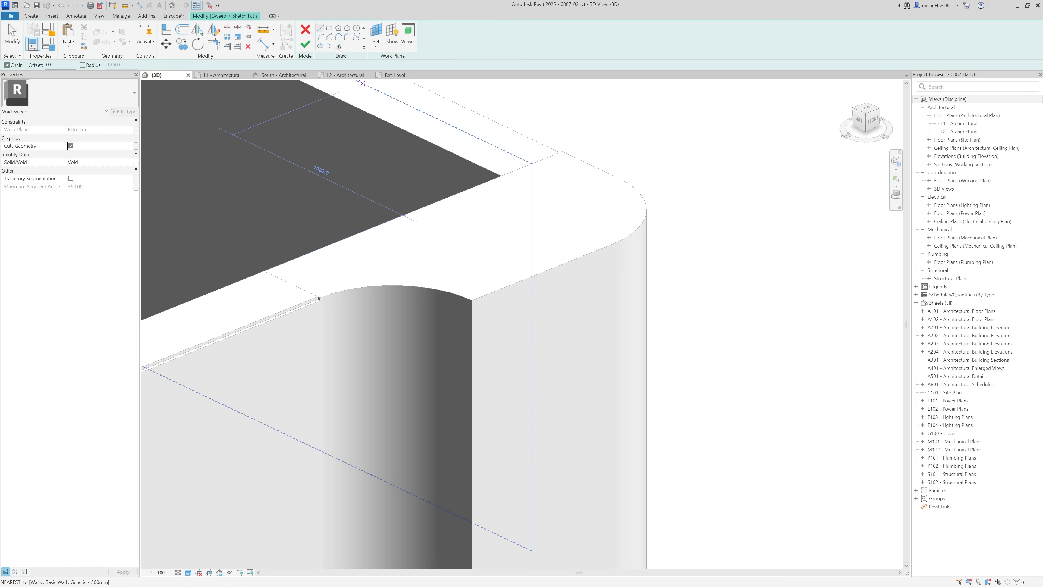
# Step: Pick the wall's straight and curved outer top edges as the sweep path and finish the path
pyautogui.click(520, 282)
pyautogui.click(445, 291)
pyautogui.click(639, 228)
pyautogui.click(581, 161)
pyautogui.click(305, 44)
# Step: Sketch a rectangular sweep profile about 80 mm wide and 120 mm high at the wall's top edge
pyautogui.click(427, 39)
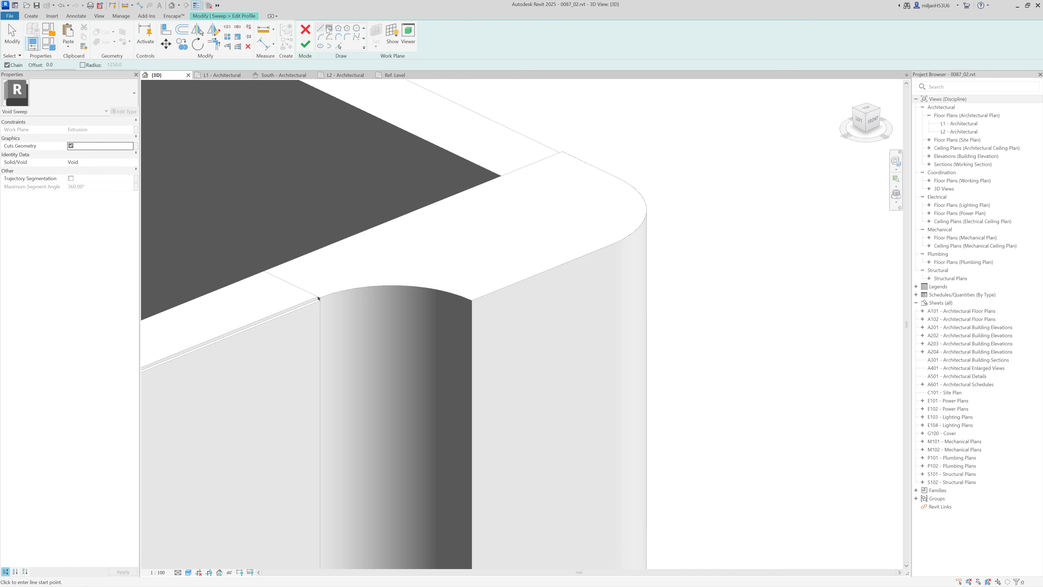
pyautogui.click(542, 272)
pyautogui.click(533, 287)
pyautogui.scroll(4, 534, 292)
pyautogui.press('Escape')
# Step: Reduce the rectangular profile's width and height, and finish the void sweep
pyautogui.click(584, 273)
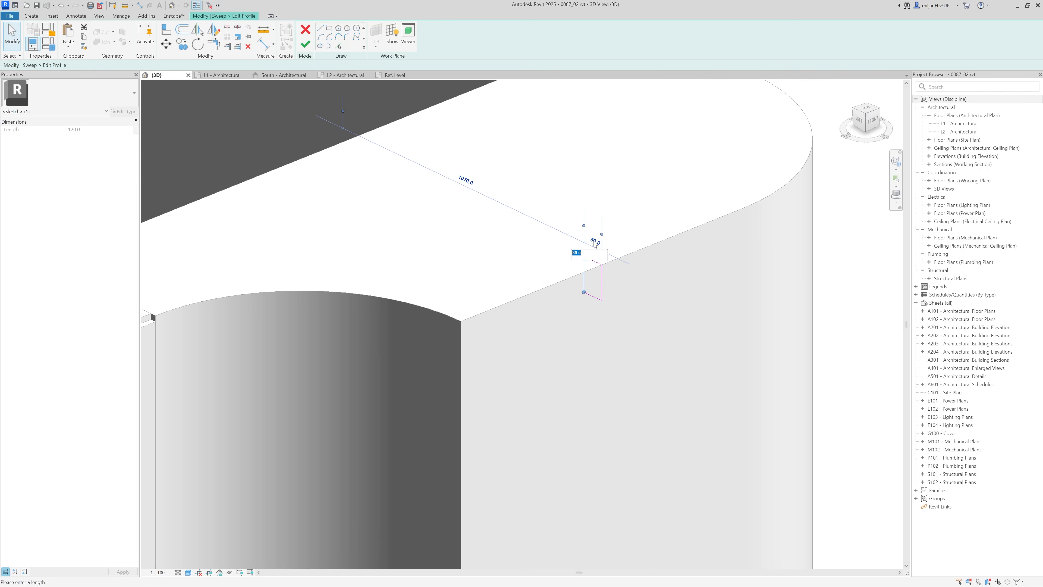
pyautogui.press('Return')
pyautogui.scroll(3, 603, 296)
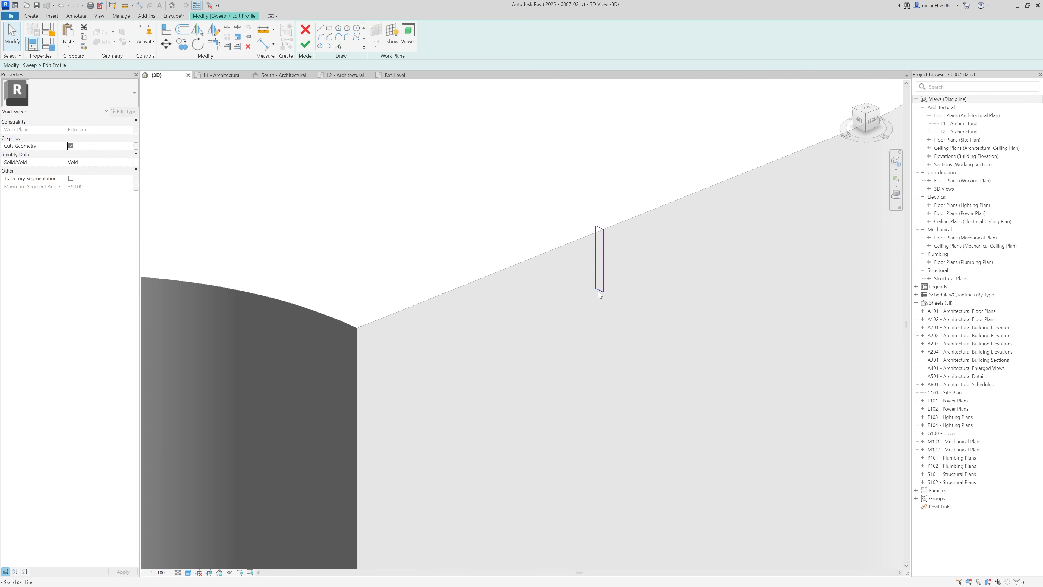
pyautogui.click(306, 48)
pyautogui.scroll(-2, 447, 235)
pyautogui.click(305, 45)
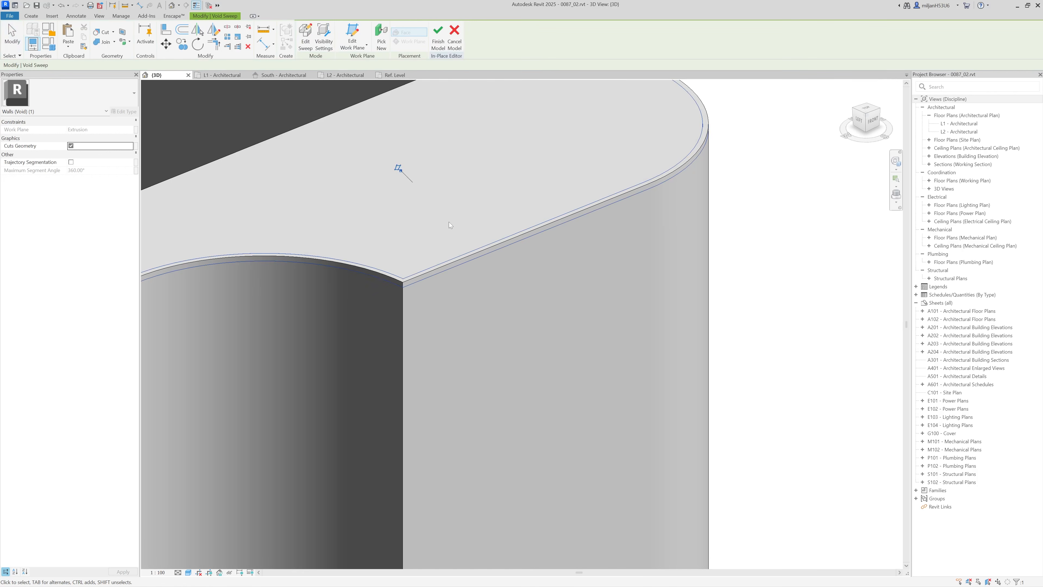
# Step: Finish the in-place edit of the rounded corner wall with the void sweep along its top edge
pyautogui.scroll(-1, 562, 204)
pyautogui.click(761, 241)
pyautogui.keyDown('shift'); pyautogui.moveTo(625, 240); pyautogui.dragTo(412, 266, button='middle'); pyautogui.keyUp('shift')
pyautogui.click(309, 45)
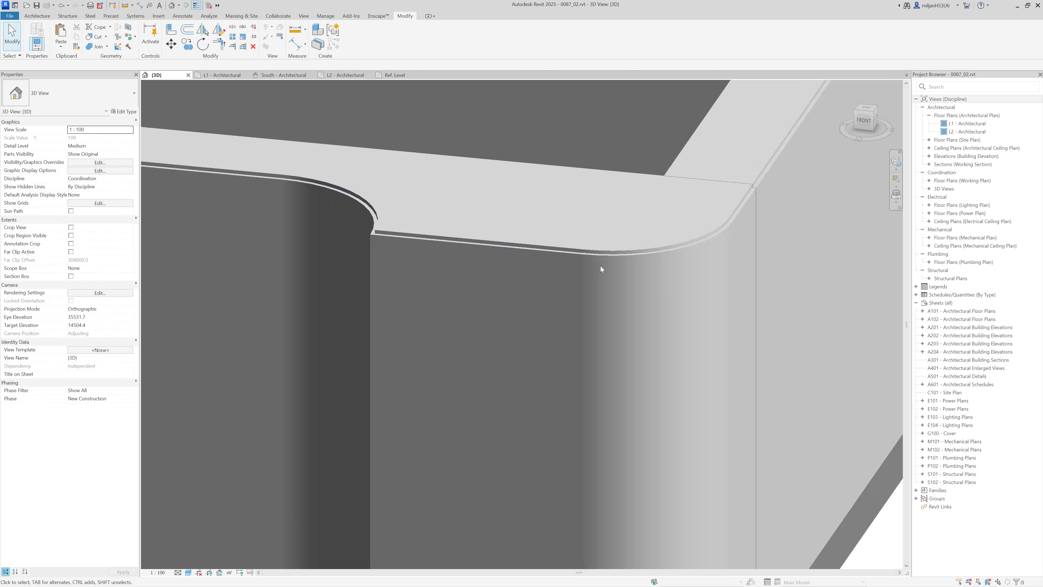
pyautogui.scroll(-6, 600, 266)
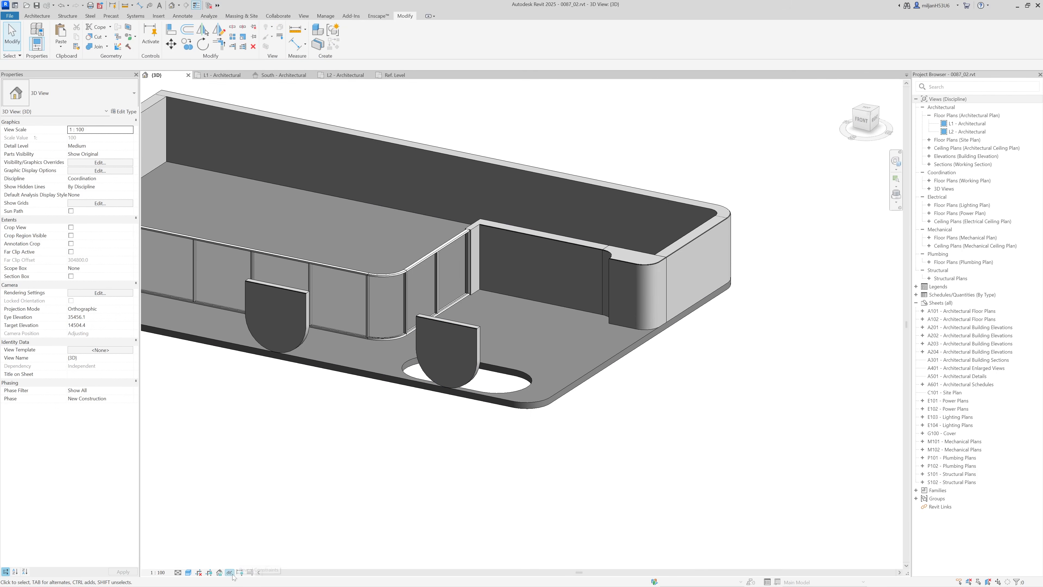
pyautogui.scroll(-2, 431, 465)
pyautogui.keyDown('shift'); pyautogui.moveTo(443, 481); pyautogui.dragTo(432, 482, button='middle'); pyautogui.keyUp('shift')
pyautogui.click(239, 573)
pyautogui.click(239, 572)
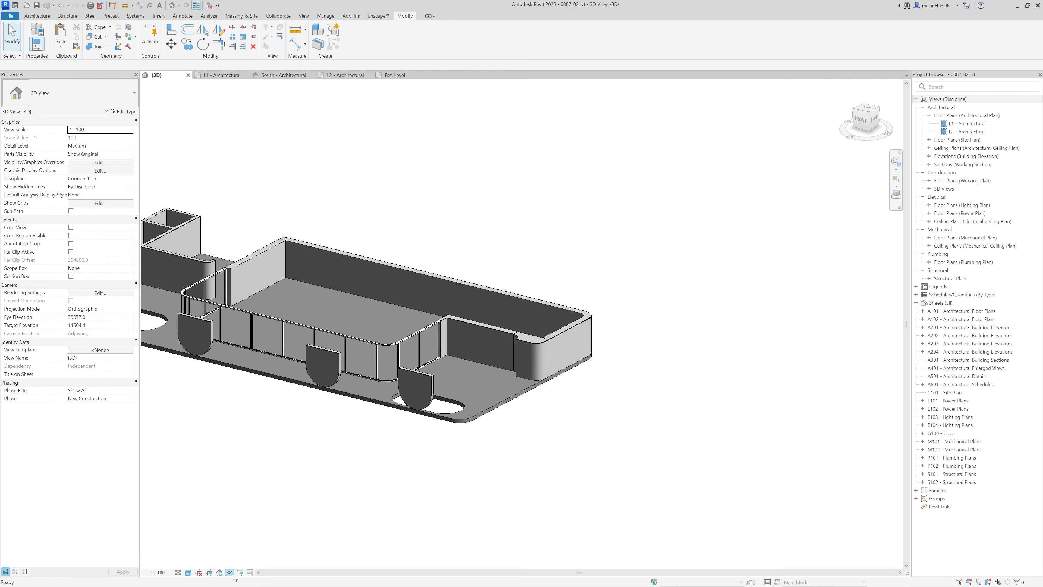
# Step: Reveal the hidden elements, unhide the Generic 600mm roof slab in the 3D view, and leave the reveal mode
pyautogui.click(271, 572)
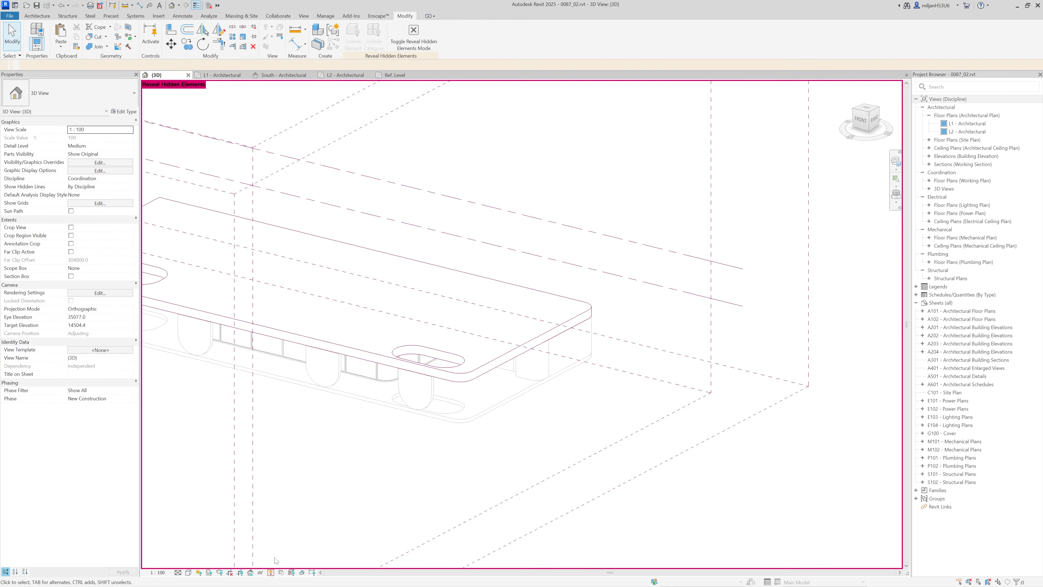
pyautogui.click(394, 337)
pyautogui.rightClick(391, 365)
pyautogui.moveTo(439, 156)
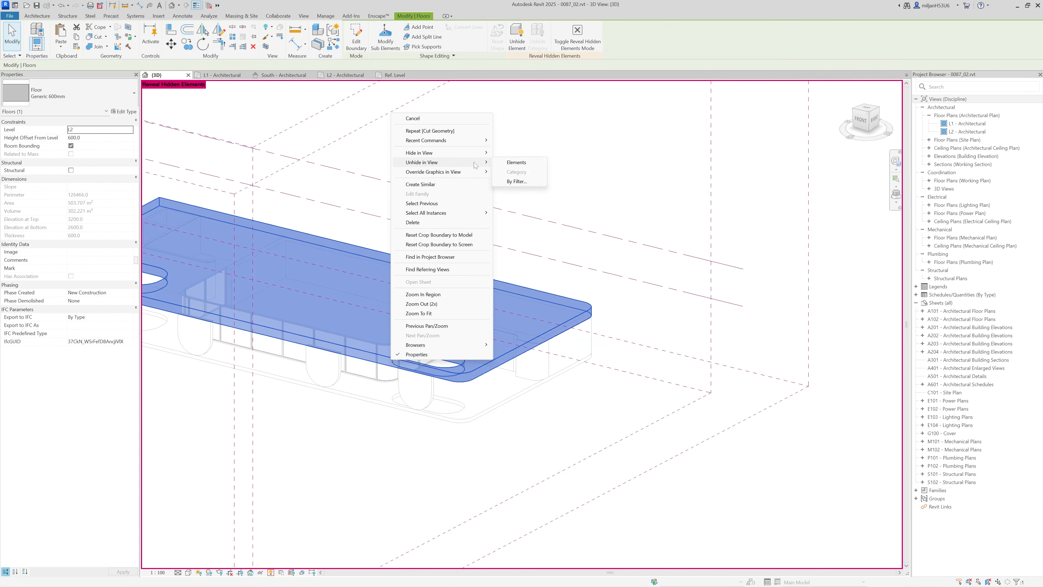
pyautogui.click(513, 163)
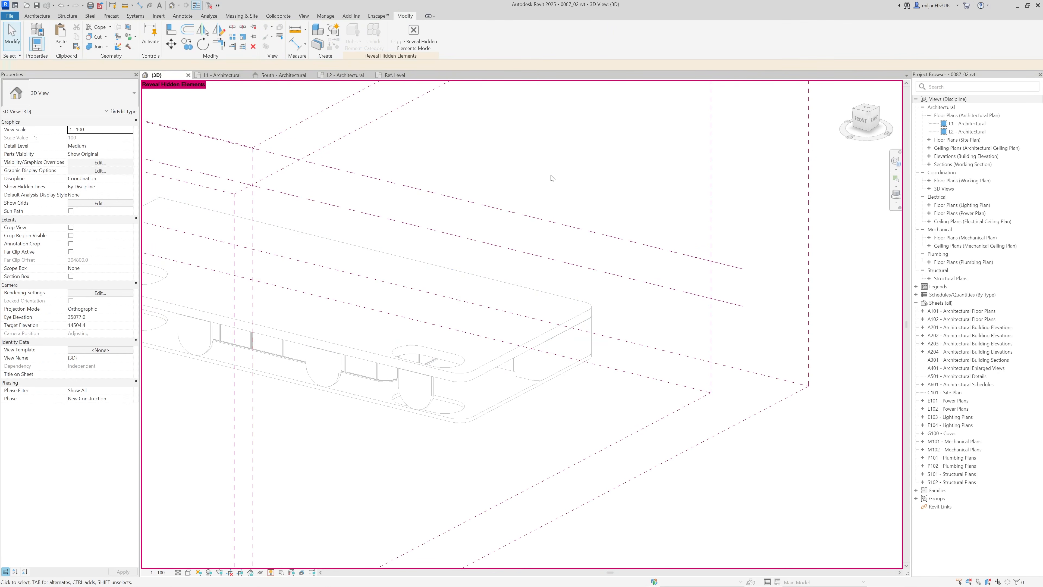
pyautogui.click(271, 572)
pyautogui.moveTo(326, 480)
pyautogui.keyDown('shift'); pyautogui.mouseDown(button='middle')
pyautogui.moveTo(438, 492)
pyautogui.moveTo(421, 473)
pyautogui.moveTo(537, 454)
pyautogui.moveTo(587, 349)
pyautogui.mouseUp(button='middle'); pyautogui.keyUp('shift')
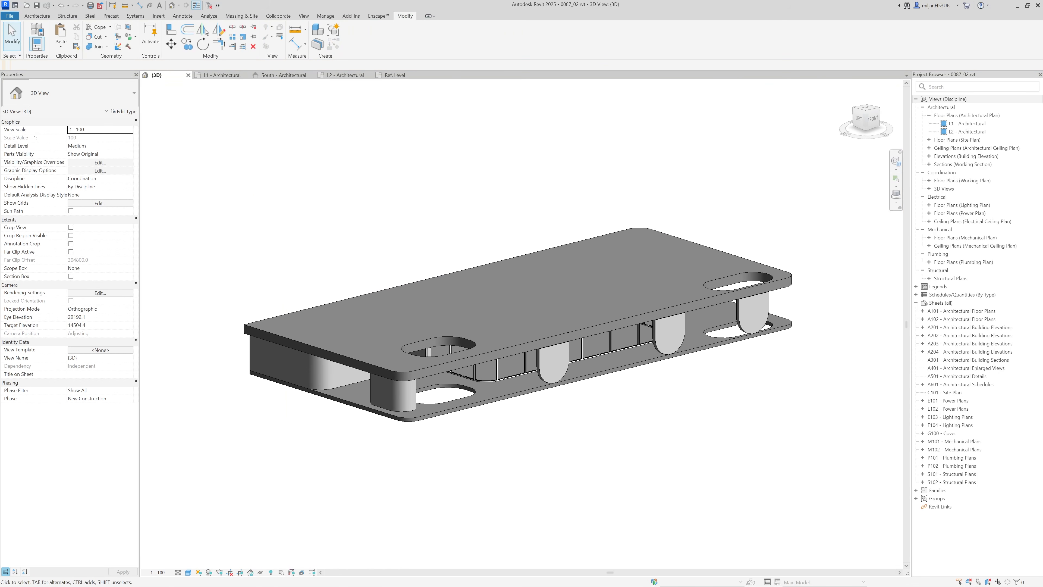
# Step: Switch to the browser to study the roof edge in the House with a Large Porch photo, and return to the Revit model
pyautogui.hotkey('alt', 'Tab')
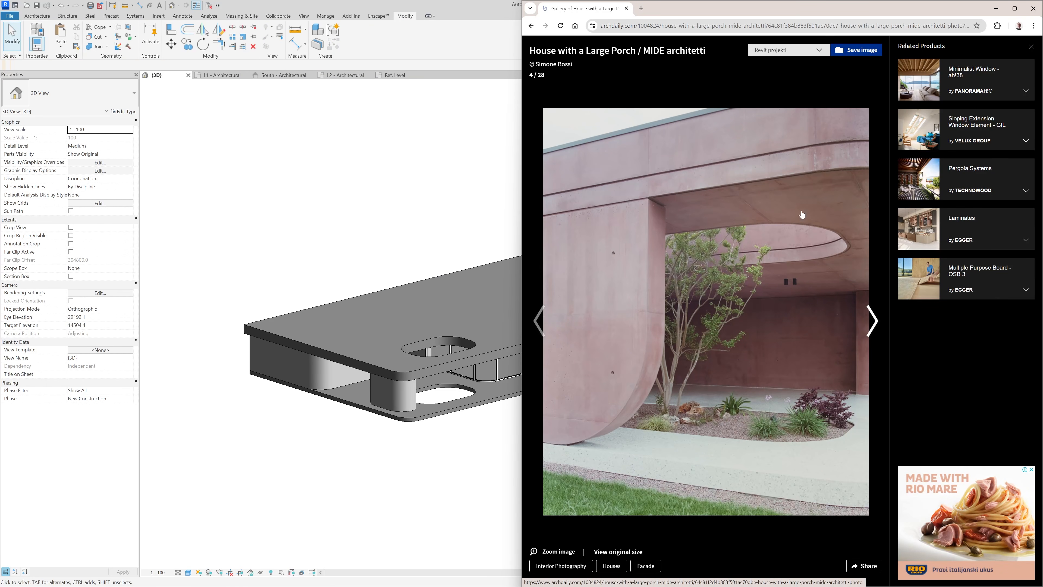
pyautogui.hotkey('alt', 'Tab')
pyautogui.scroll(4, 507, 355)
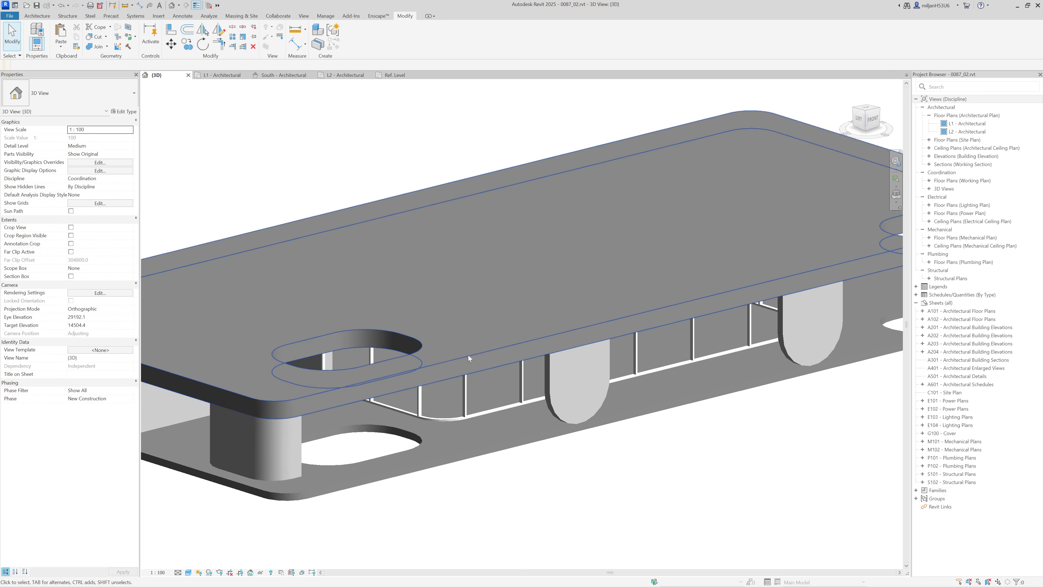
pyautogui.moveTo(506, 352); pyautogui.dragTo(564, 354, button='middle')
pyautogui.scroll(-1, 563, 354)
pyautogui.scroll(2, 468, 364)
pyautogui.scroll(-2, 361, 260)
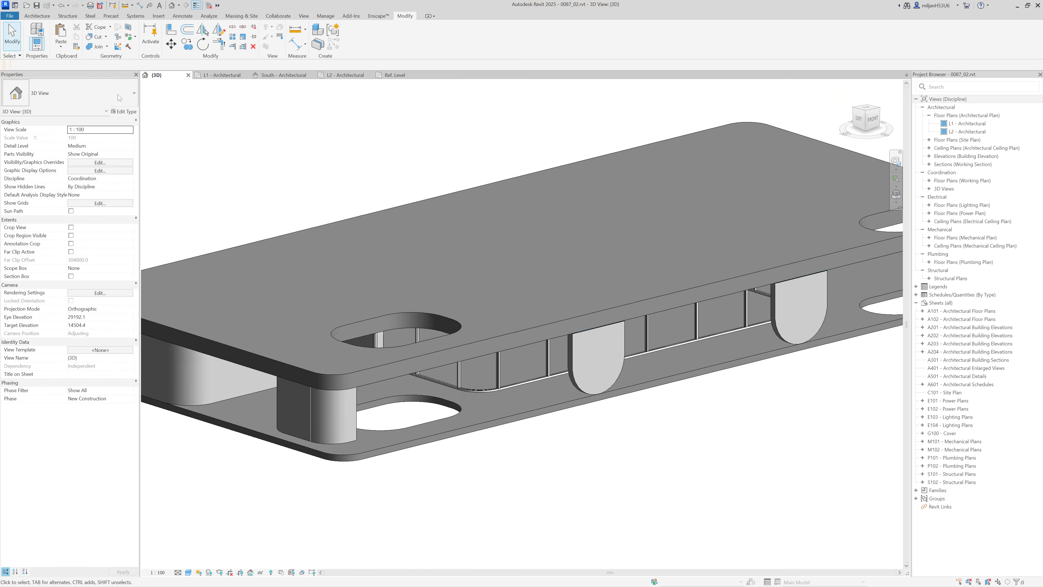
# Step: Create an in-place Generic Models component with the default name and start a void sweep in it
pyautogui.click(36, 16)
pyautogui.click(100, 48)
pyautogui.click(104, 84)
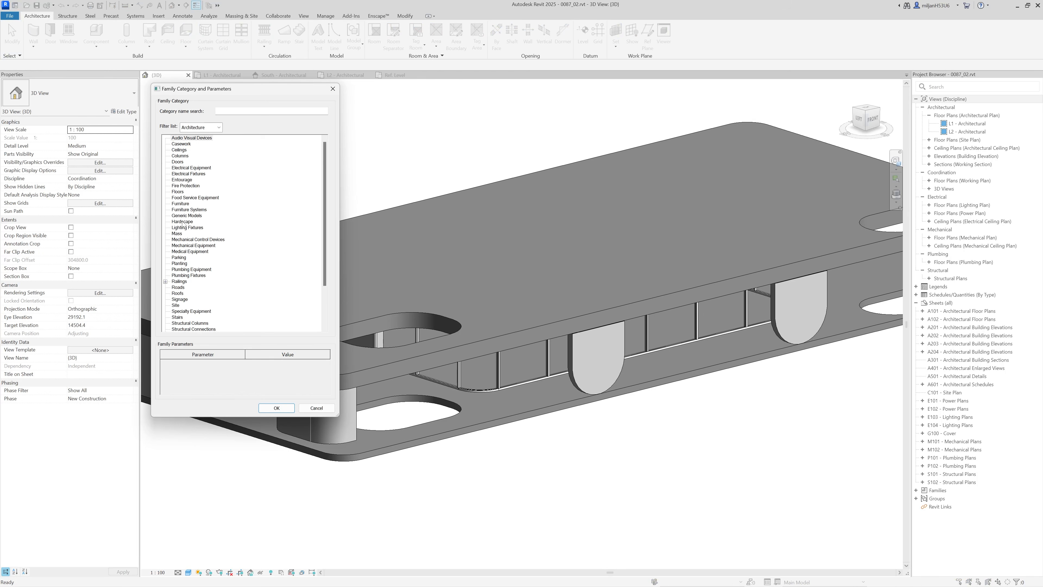
pyautogui.click(276, 409)
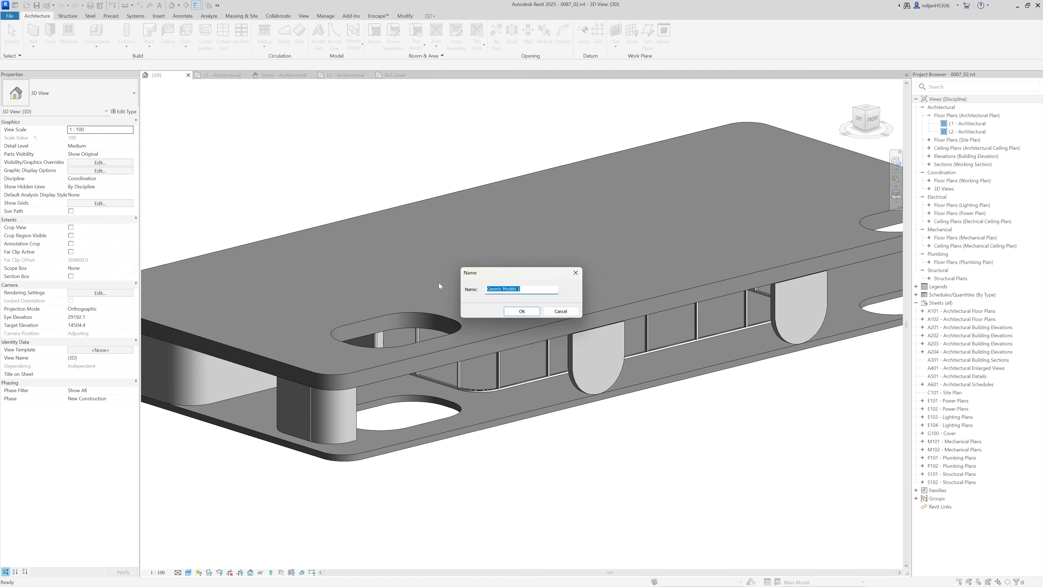
pyautogui.click(522, 311)
pyautogui.click(165, 48)
pyautogui.click(184, 112)
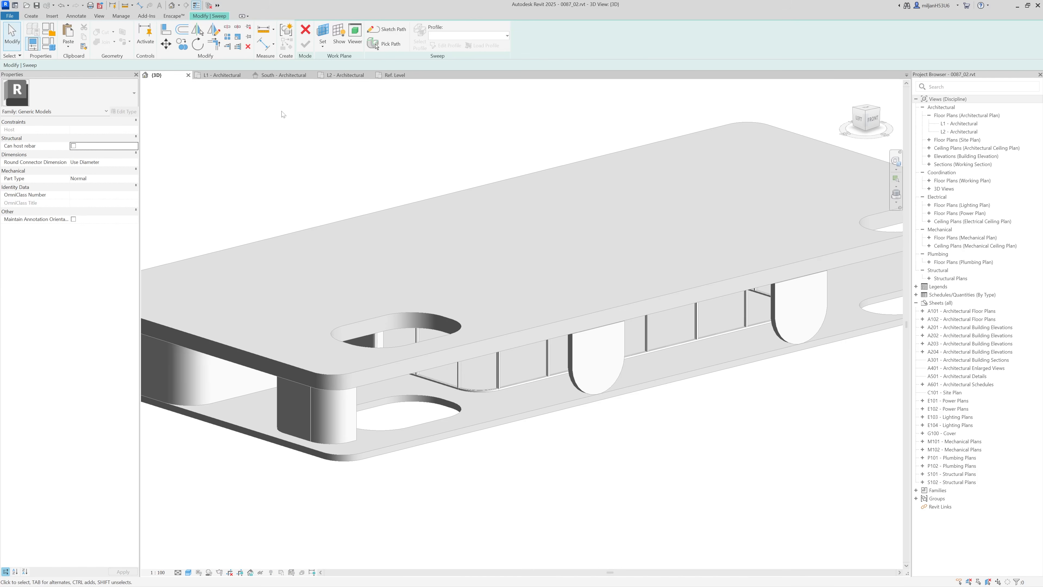
# Step: Set the roof slab's top face as the work plane and pick both long edges, the near rounded corner and the near short edge as path
pyautogui.click(384, 30)
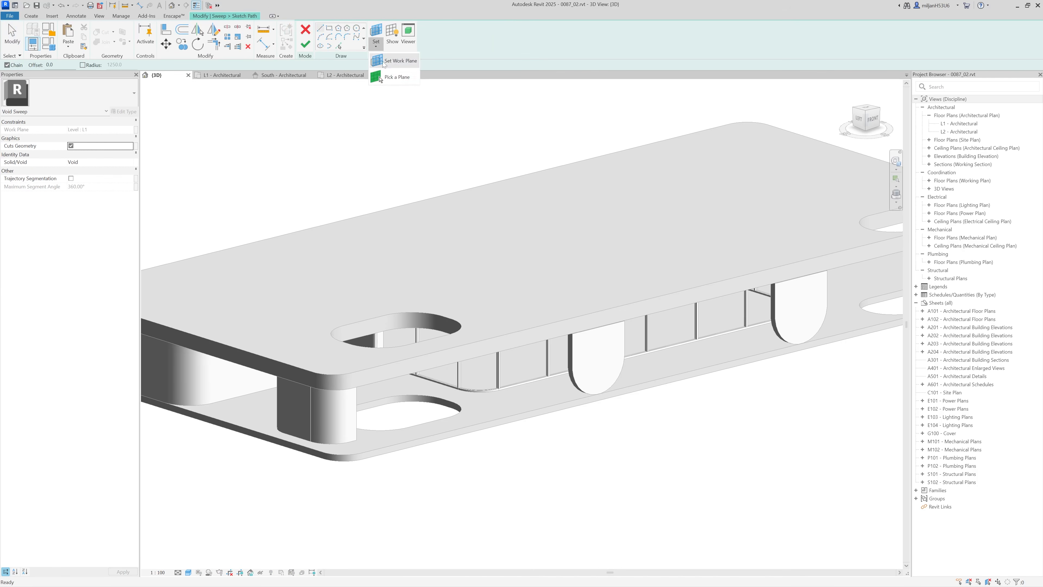
pyautogui.click(379, 209)
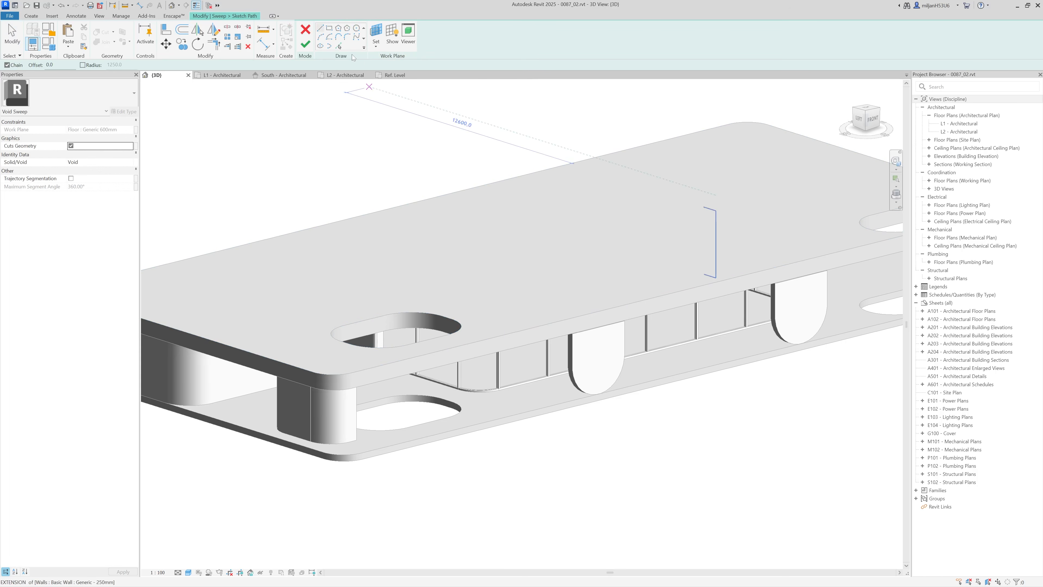
pyautogui.click(370, 368)
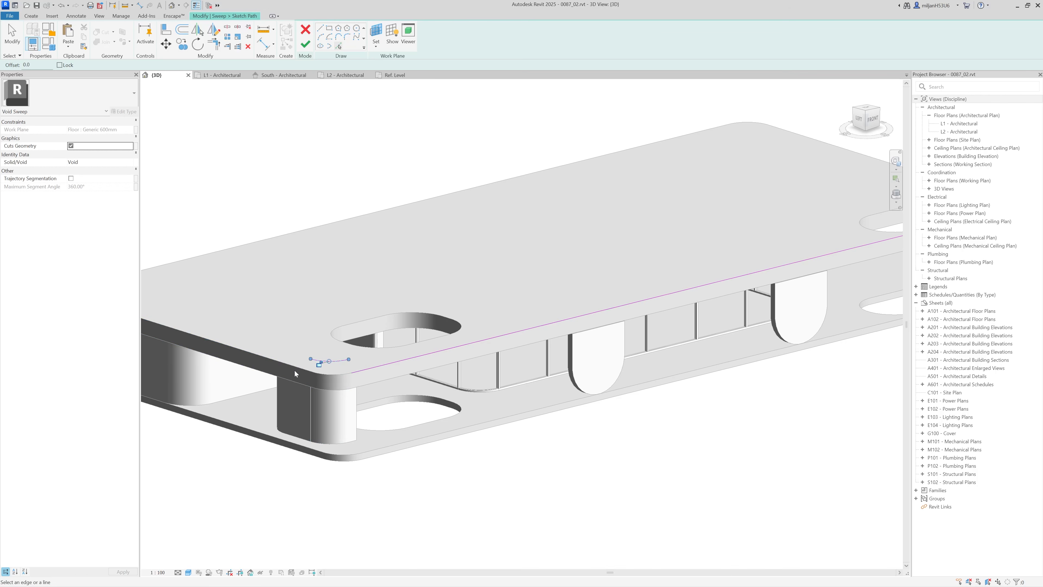
pyautogui.keyDown('shift'); pyautogui.moveTo(263, 363); pyautogui.dragTo(367, 366, button='middle'); pyautogui.keyUp('shift')
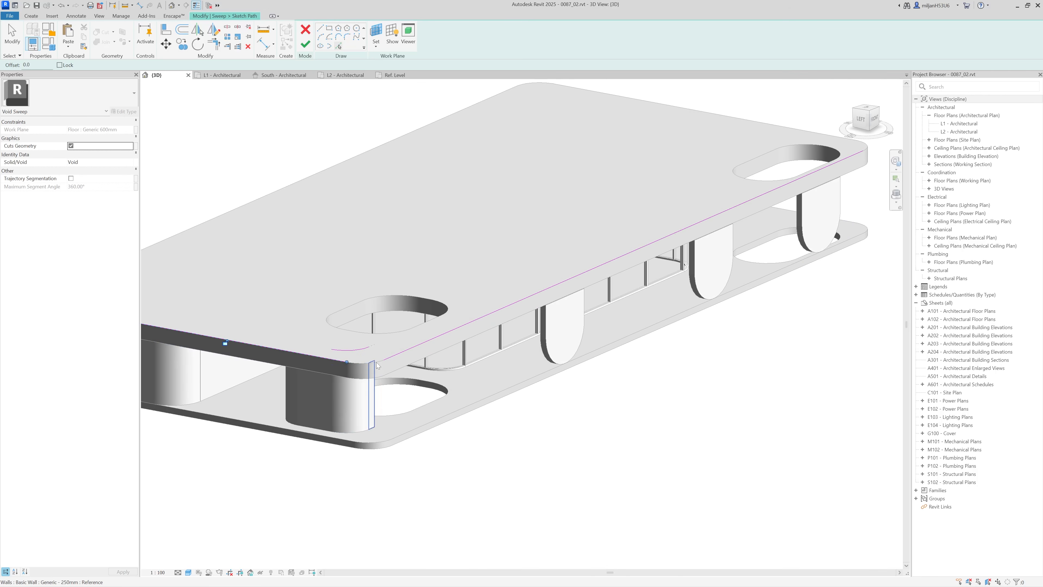
pyautogui.click(12, 35)
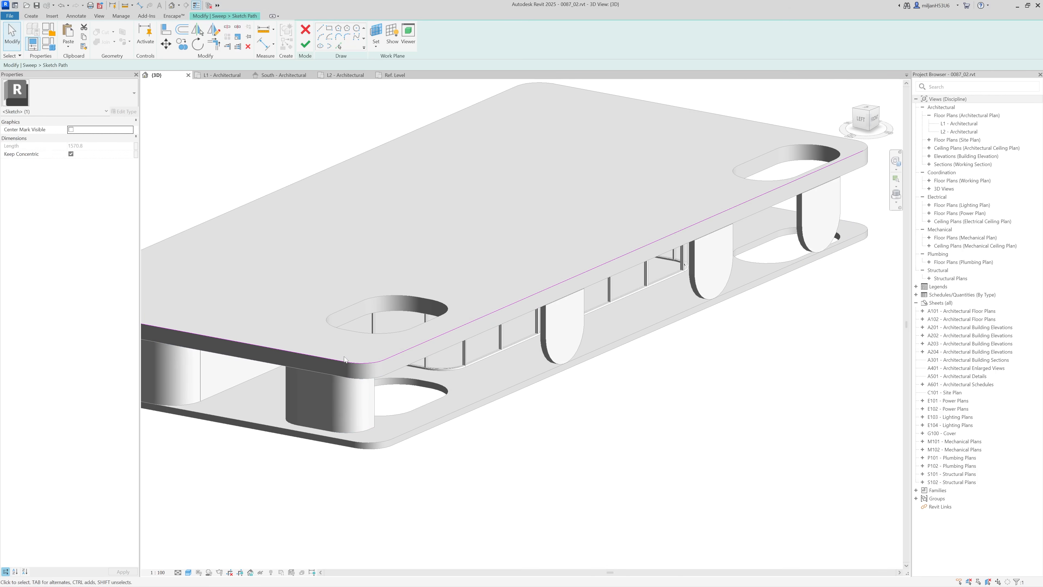
pyautogui.click(338, 45)
pyautogui.keyDown('shift'); pyautogui.moveTo(326, 309); pyautogui.dragTo(454, 388, button='middle'); pyautogui.keyUp('shift')
pyautogui.click(331, 345)
# Step: Pick the slab's remaining rounded corners and far short edge to close the sweep path, and finish the path
pyautogui.scroll(-3, 511, 359)
pyautogui.keyDown('shift'); pyautogui.moveTo(511, 359); pyautogui.dragTo(321, 369, button='middle'); pyautogui.keyUp('shift')
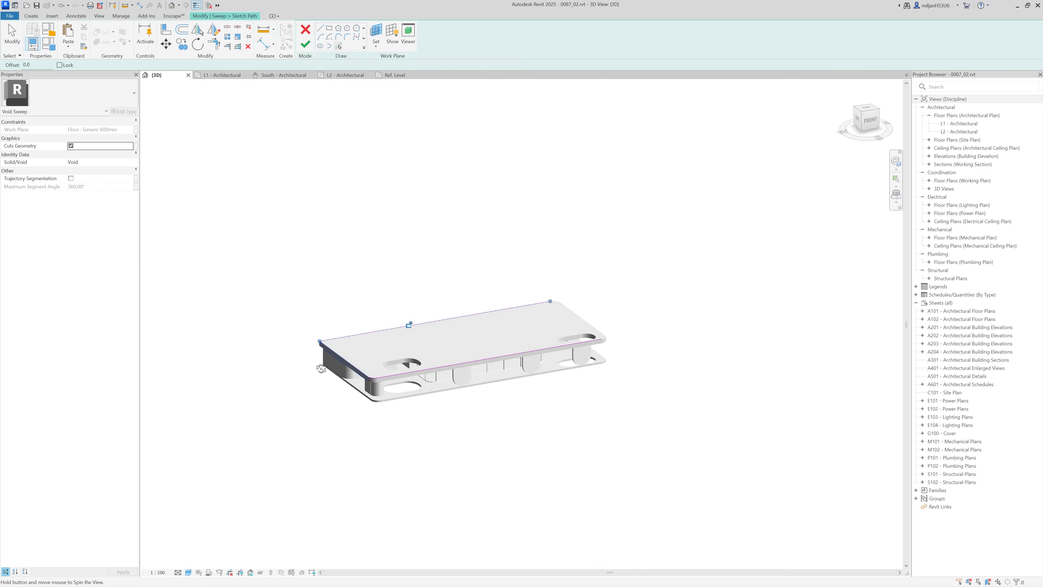
pyautogui.scroll(3, 558, 297)
pyautogui.click(558, 305)
pyautogui.click(603, 338)
pyautogui.scroll(4, 641, 368)
pyautogui.click(640, 367)
pyautogui.scroll(-4, 641, 368)
pyautogui.keyDown('shift'); pyautogui.moveTo(540, 409); pyautogui.dragTo(588, 413, button='middle'); pyautogui.keyUp('shift')
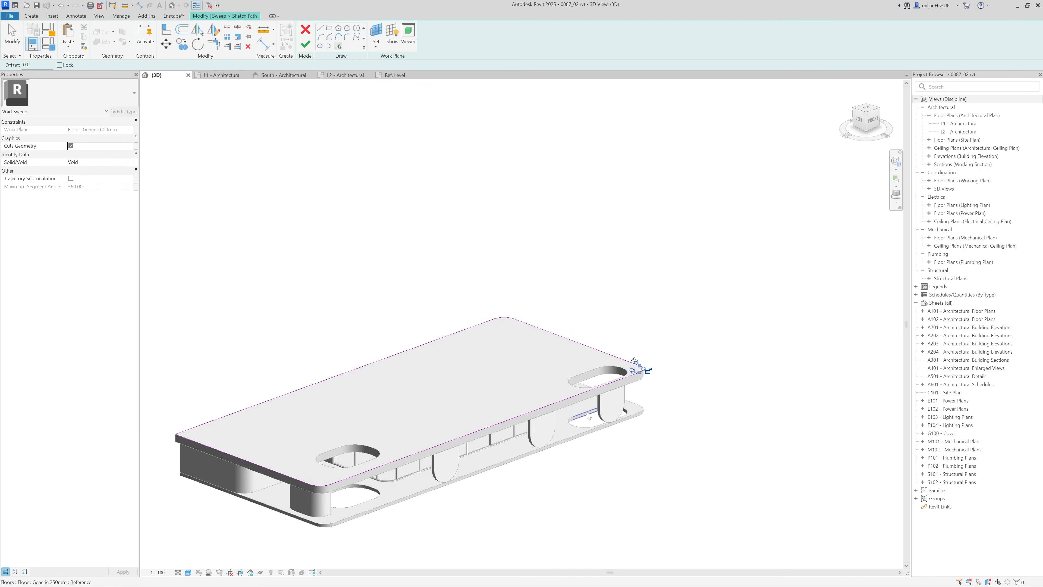
pyautogui.scroll(2, 417, 541)
pyautogui.click(305, 44)
# Step: Edit the sweep profile and sketch a rectangle about 250 mm wide at the roof slab's top front edge
pyautogui.click(442, 28)
pyautogui.click(445, 49)
pyautogui.click(329, 28)
pyautogui.scroll(2, 533, 364)
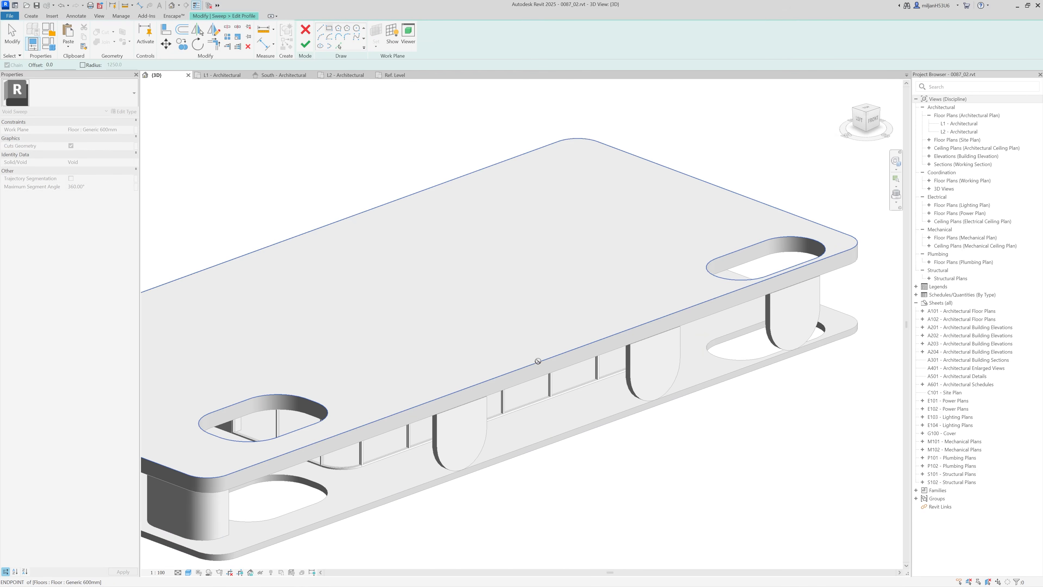
pyautogui.scroll(4, 540, 361)
pyautogui.click(535, 364)
pyautogui.click(521, 397)
pyautogui.click(12, 39)
# Step: Set the profile's top line 400 mm below the slab's top edge and reduce the profile's height to a thin strip
pyautogui.keyDown('shift'); pyautogui.moveTo(487, 400); pyautogui.dragTo(708, 447, button='middle'); pyautogui.keyUp('shift')
pyautogui.moveTo(871, 424); pyautogui.dragTo(573, 296, button='middle')
pyautogui.scroll(3, 645, 325)
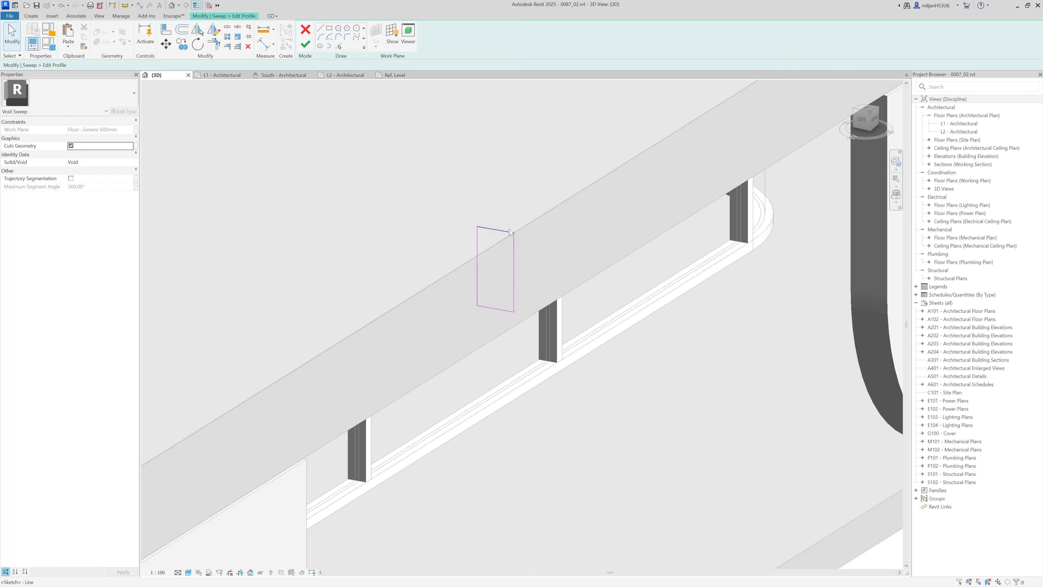
pyautogui.click(499, 233)
pyautogui.scroll(2, 499, 234)
pyautogui.moveTo(493, 278); pyautogui.dragTo(465, 268)
pyautogui.click(496, 315)
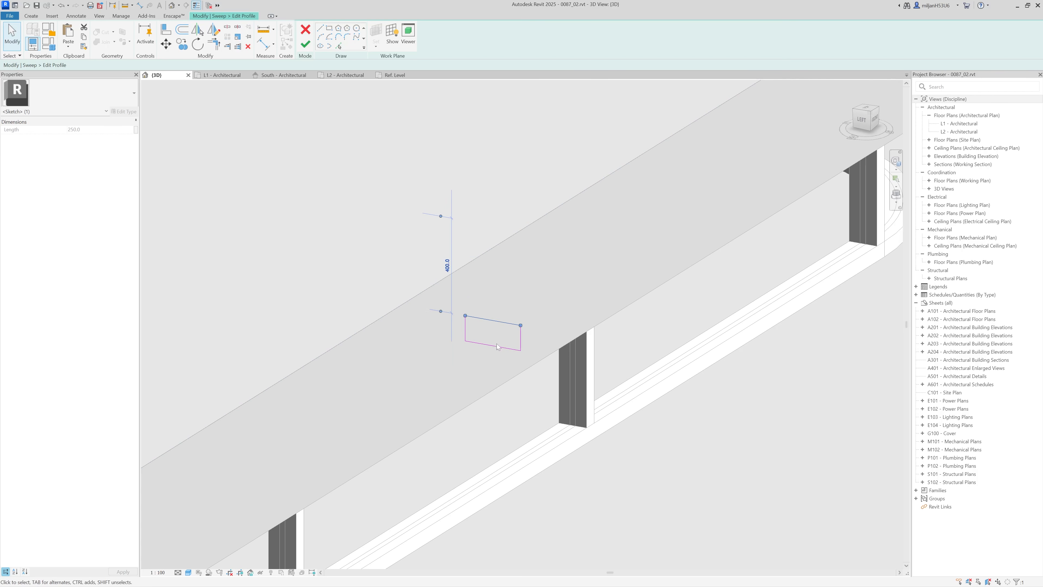
pyautogui.press('Return')
pyautogui.click(554, 271)
# Step: Reduce the profile's width to match its height as a small square, and finish the profile and the void sweep
pyautogui.scroll(-2, 554, 272)
pyautogui.keyDown('shift'); pyautogui.moveTo(515, 355); pyautogui.dragTo(572, 369, button='middle'); pyautogui.keyUp('shift')
pyautogui.scroll(-3, 555, 279)
pyautogui.scroll(-1, 572, 369)
pyautogui.click(511, 182)
pyautogui.moveTo(511, 182)
pyautogui.keyDown('shift'); pyautogui.mouseDown(button='middle')
pyautogui.moveTo(601, 256)
pyautogui.moveTo(647, 226)
pyautogui.moveTo(670, 226)
pyautogui.moveTo(592, 249)
pyautogui.mouseUp(button='middle'); pyautogui.keyUp('shift')
pyautogui.scroll(4, 503, 186)
pyautogui.click(508, 199)
pyautogui.moveTo(507, 199)
pyautogui.keyDown('shift'); pyautogui.mouseDown(button='middle')
pyautogui.moveTo(547, 213)
pyautogui.moveTo(495, 143)
pyautogui.mouseUp(button='middle'); pyautogui.keyUp('shift')
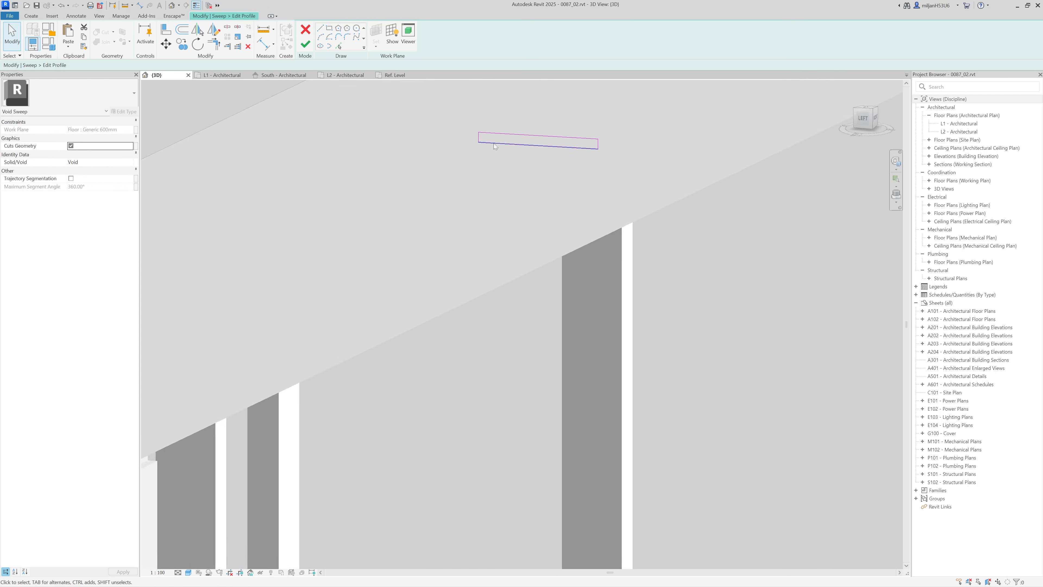
pyautogui.click(477, 135)
pyautogui.press('Return')
pyautogui.click(552, 214)
pyautogui.scroll(-3, 552, 217)
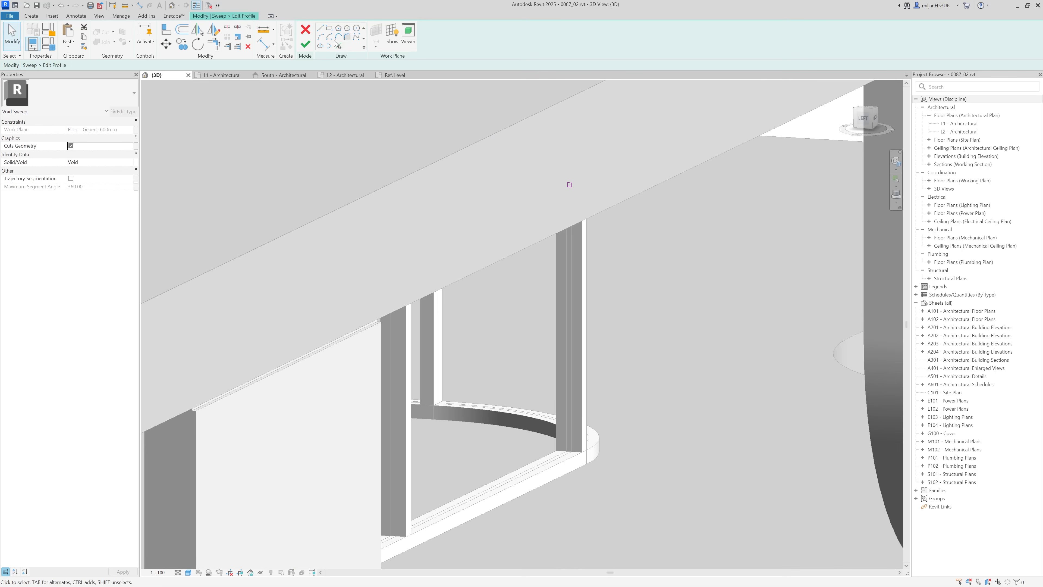
pyautogui.click(306, 44)
pyautogui.click(306, 44)
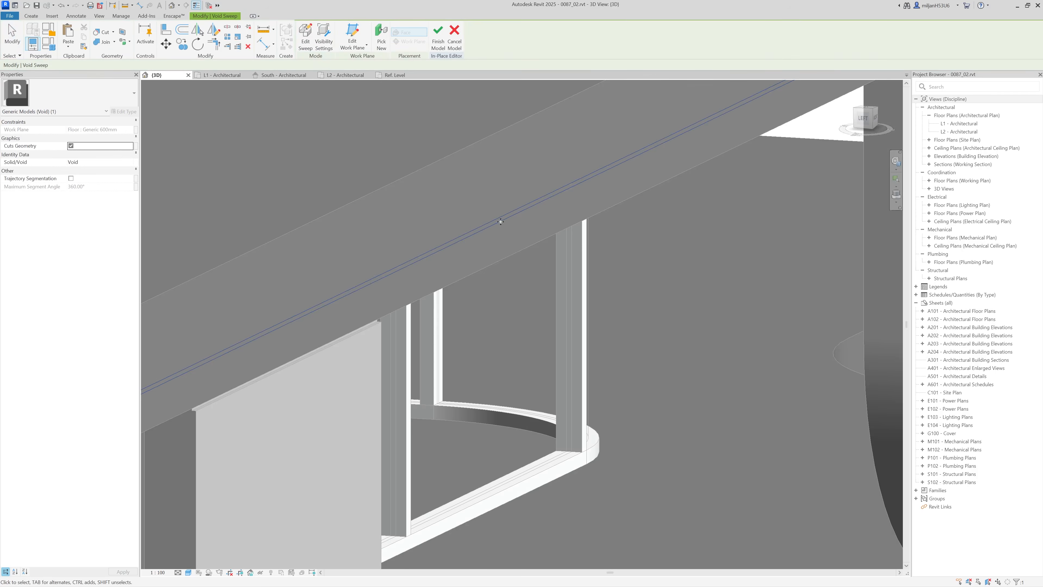
# Step: Cut the roof slab with the perimeter void sweep and finish the in-place model
pyautogui.scroll(-4, 499, 226)
pyautogui.click(648, 401)
pyautogui.click(102, 32)
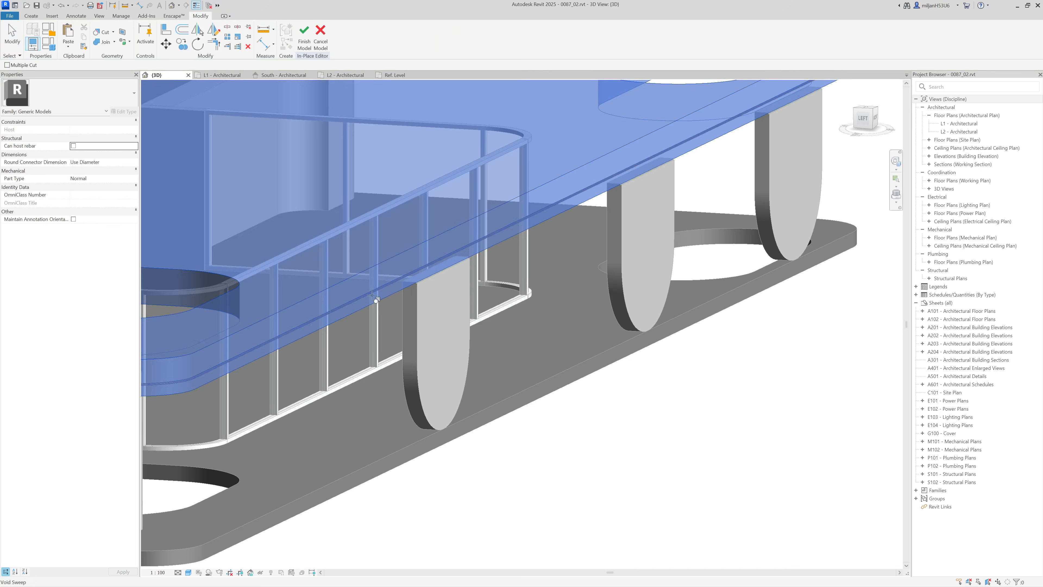
pyautogui.scroll(5, 376, 300)
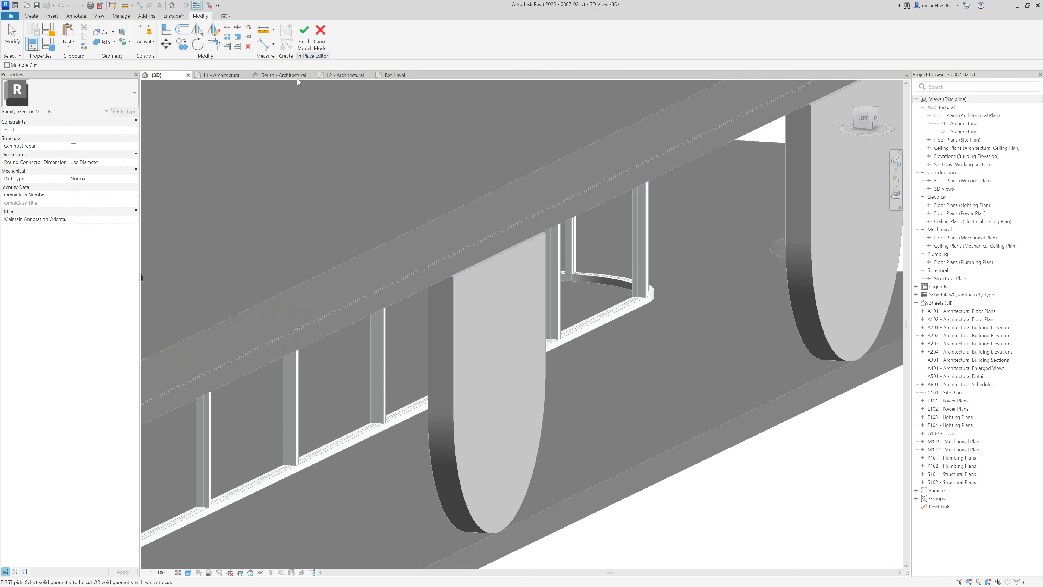
pyautogui.click(304, 37)
pyautogui.keyDown('shift'); pyautogui.moveTo(532, 373); pyautogui.dragTo(441, 407, button='middle'); pyautogui.keyUp('shift')
pyautogui.scroll(3, 498, 371)
pyautogui.scroll(-2, 502, 367)
pyautogui.keyDown('shift'); pyautogui.moveTo(502, 367); pyautogui.dragTo(445, 373, button='middle'); pyautogui.keyUp('shift')
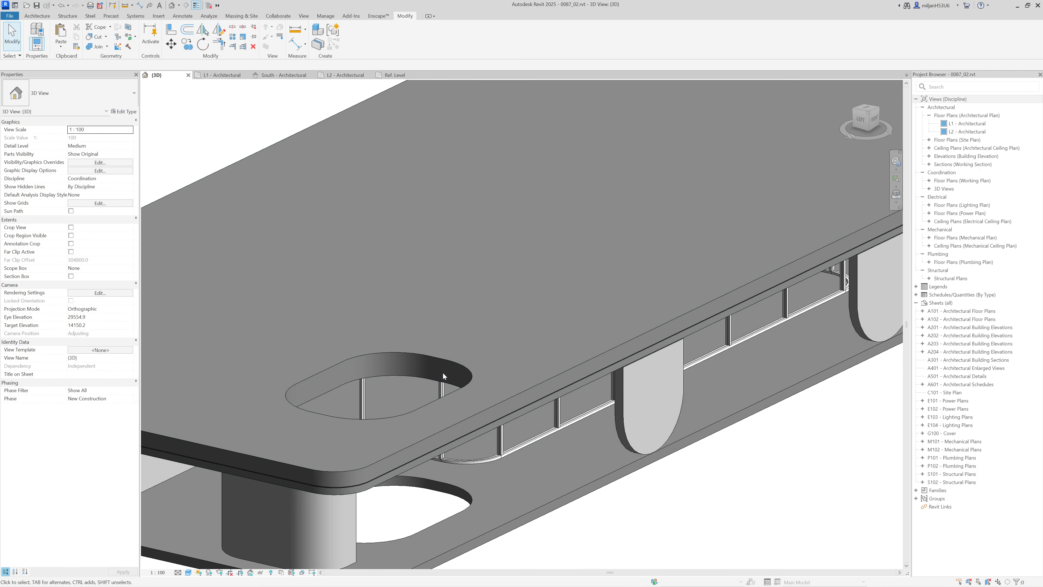
pyautogui.scroll(-2, 630, 310)
pyautogui.moveTo(630, 311); pyautogui.dragTo(480, 404, button='middle')
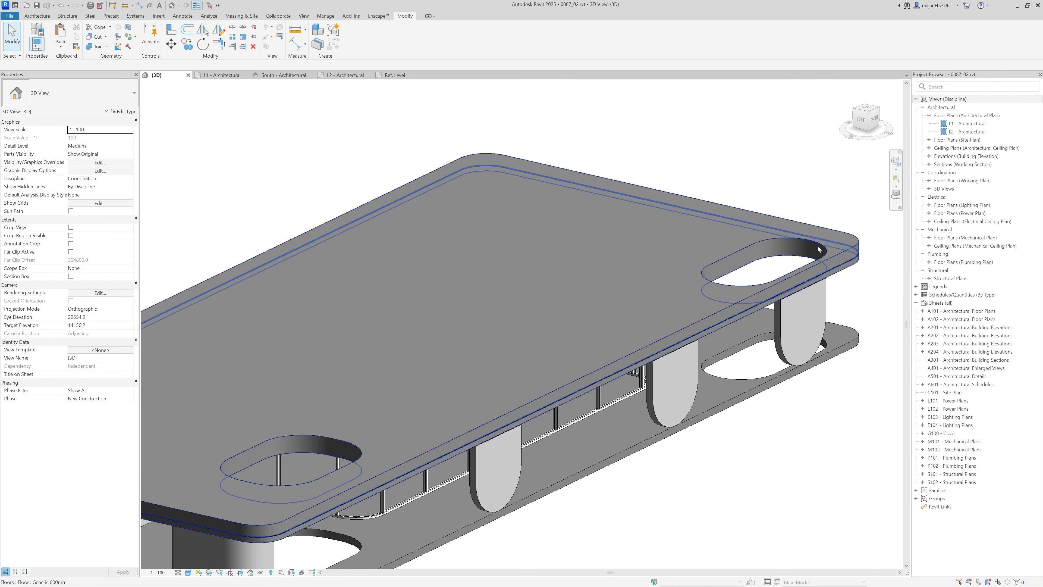
# Step: Create another in-place Generic Models component for the roof slab's near oval opening and start a void sweep in it
pyautogui.scroll(2, 289, 459)
pyautogui.moveTo(288, 460); pyautogui.dragTo(437, 373, button='middle')
pyautogui.scroll(1, 438, 373)
pyautogui.click(37, 16)
pyautogui.click(97, 45)
pyautogui.click(106, 78)
pyautogui.scroll(-1, 207, 256)
pyautogui.click(188, 186)
pyautogui.click(277, 407)
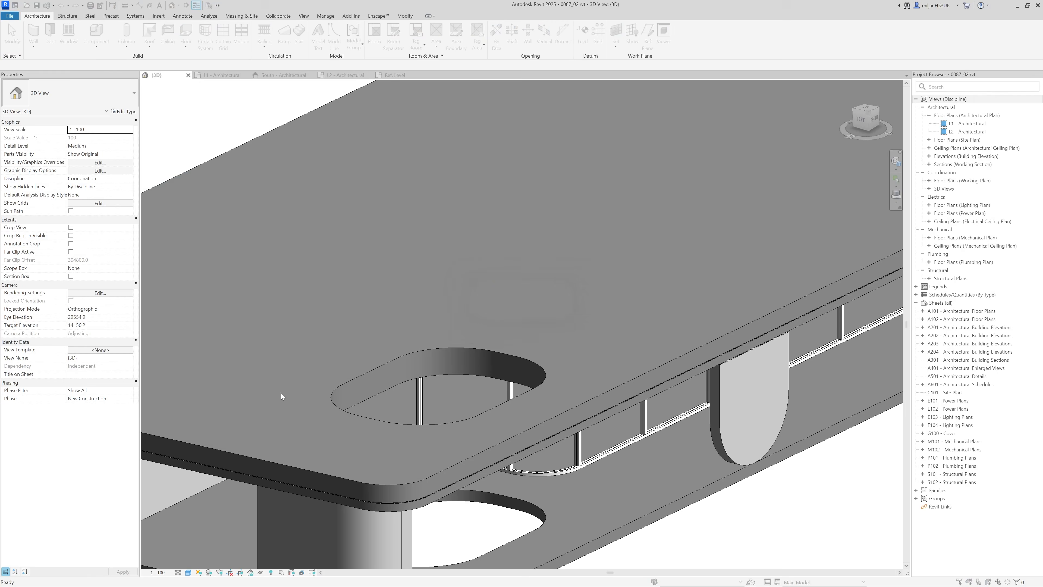
pyautogui.click(522, 311)
pyautogui.click(160, 37)
pyautogui.click(179, 113)
# Step: Sketch the sweep path on the slab's top face by picking the near oval opening's edges, and finish the path
pyautogui.click(377, 37)
pyautogui.click(338, 46)
pyautogui.click(373, 373)
pyautogui.click(462, 423)
pyautogui.click(306, 44)
# Step: Edit the sweep profile and draw its lines down the oval opening's inner face, with a 20 mm side
pyautogui.click(445, 46)
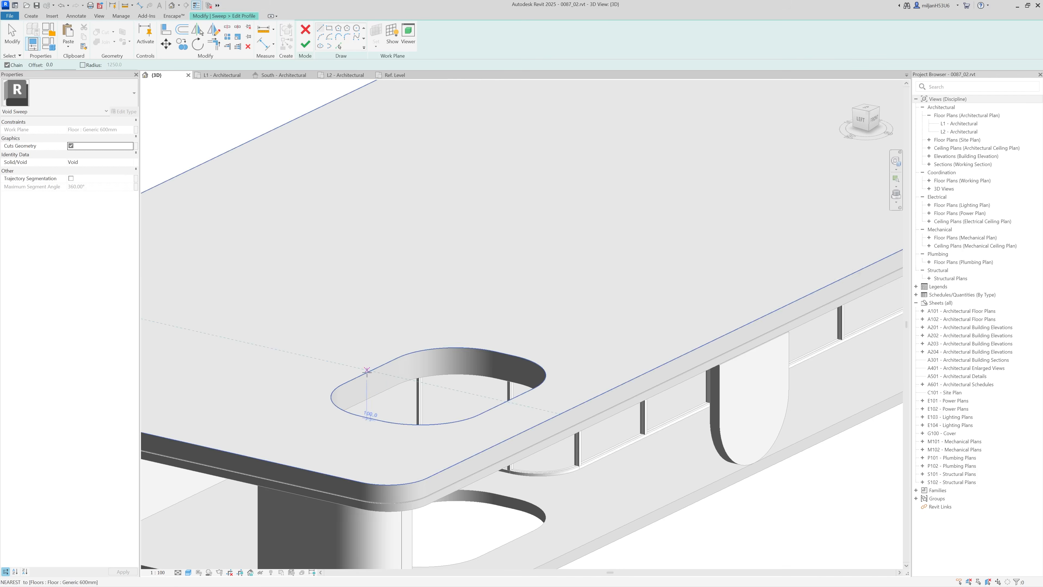
pyautogui.scroll(3, 383, 339)
pyautogui.click(378, 362)
pyautogui.scroll(3, 378, 362)
pyautogui.write('20')
pyautogui.press('Return')
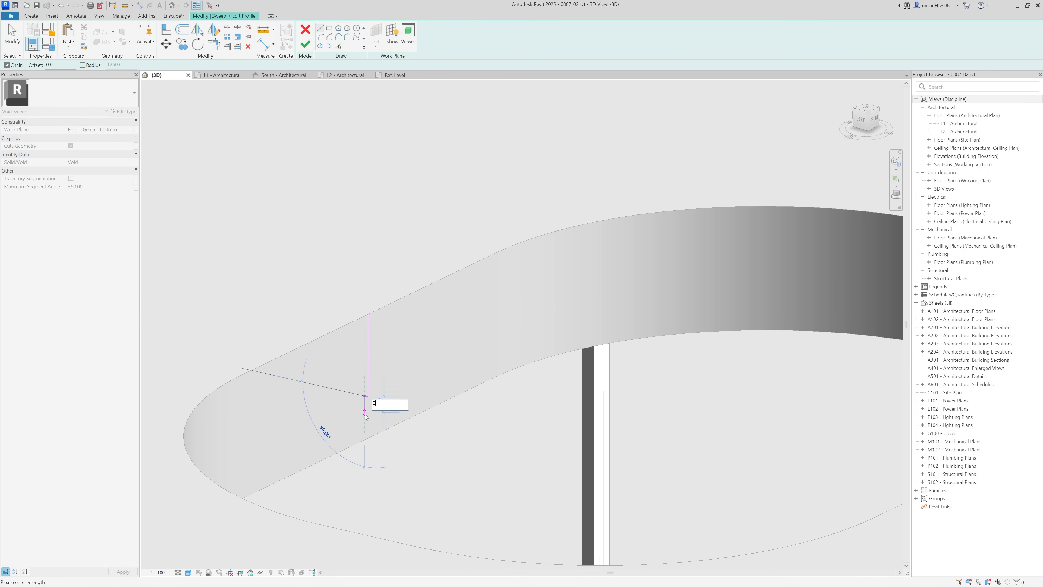
# Step: Trim the profile lines into a small closed square, and finish the profile and the opening's void sweep
pyautogui.scroll(5, 354, 392)
pyautogui.press('t')
pyautogui.press('r')
pyautogui.click(352, 387)
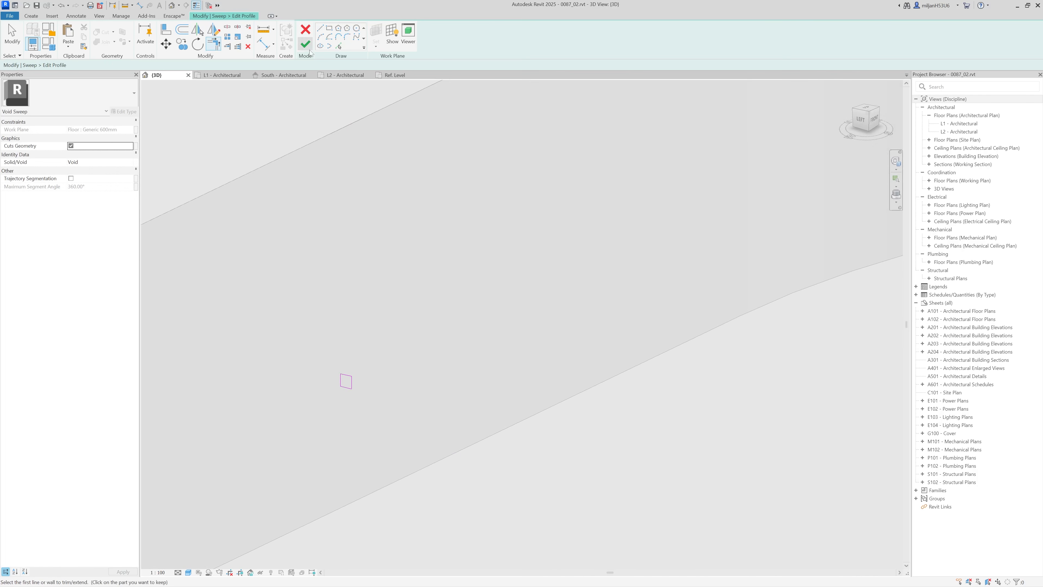
pyautogui.click(305, 45)
pyautogui.scroll(-3, 414, 244)
pyautogui.click(305, 44)
# Step: Cut the roof slab with the oval opening's void sweep and finish the in-place model
pyautogui.click(102, 32)
pyautogui.click(278, 230)
pyautogui.click(444, 284)
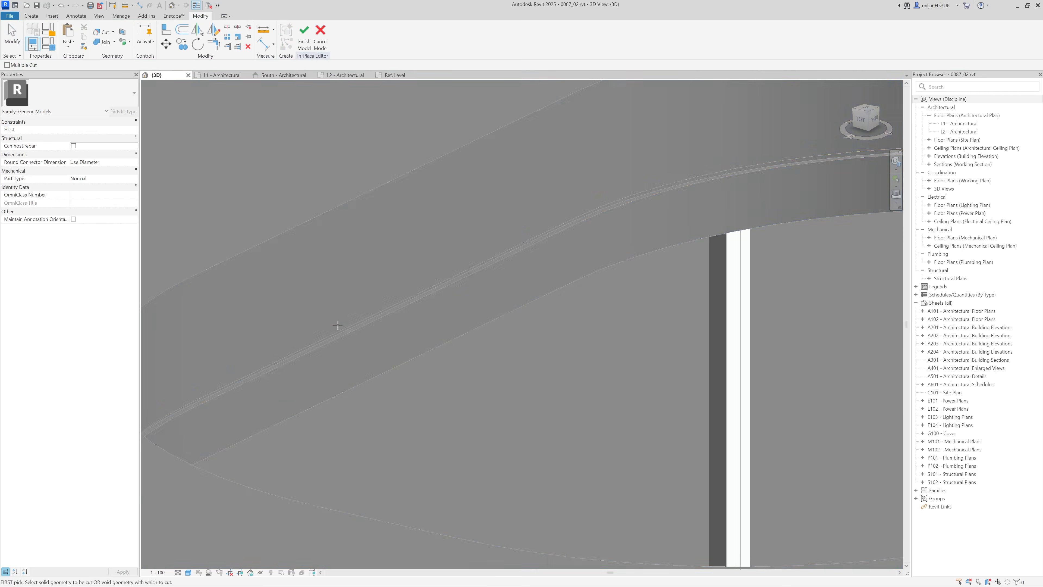
pyautogui.scroll(-7, 473, 329)
pyautogui.moveTo(781, 350); pyautogui.dragTo(488, 394, button='middle')
pyautogui.click(304, 41)
# Step: Save the project and start a new in-place Generic Models family for the remaining oval roof opening, keeping the default name
pyautogui.scroll(4, 875, 150)
pyautogui.scroll(1, 703, 244)
pyautogui.moveTo(703, 244); pyautogui.dragTo(658, 296, button='middle')
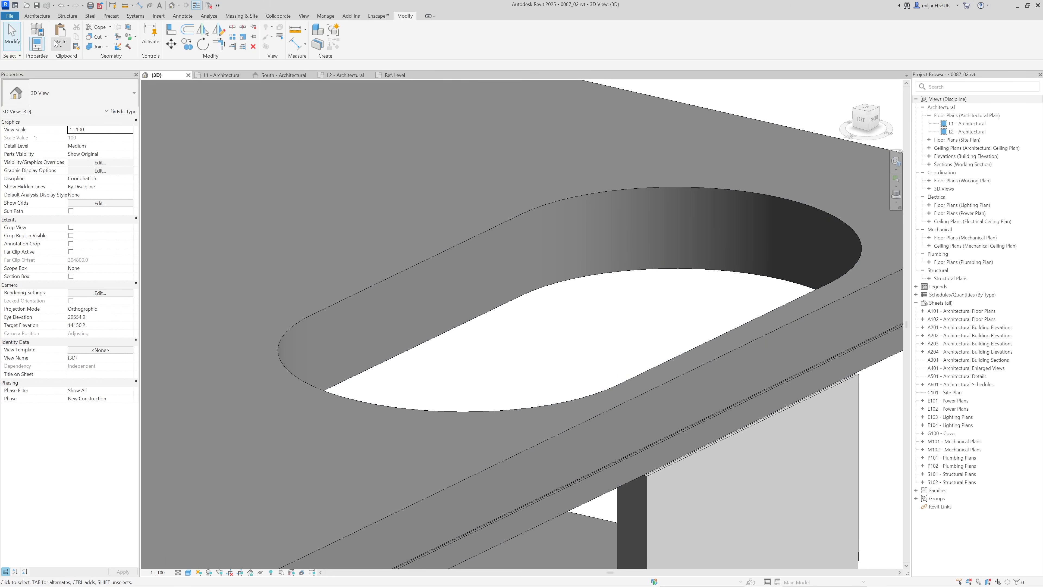
pyautogui.click(37, 15)
pyautogui.click(96, 46)
pyautogui.click(107, 79)
pyautogui.click(276, 408)
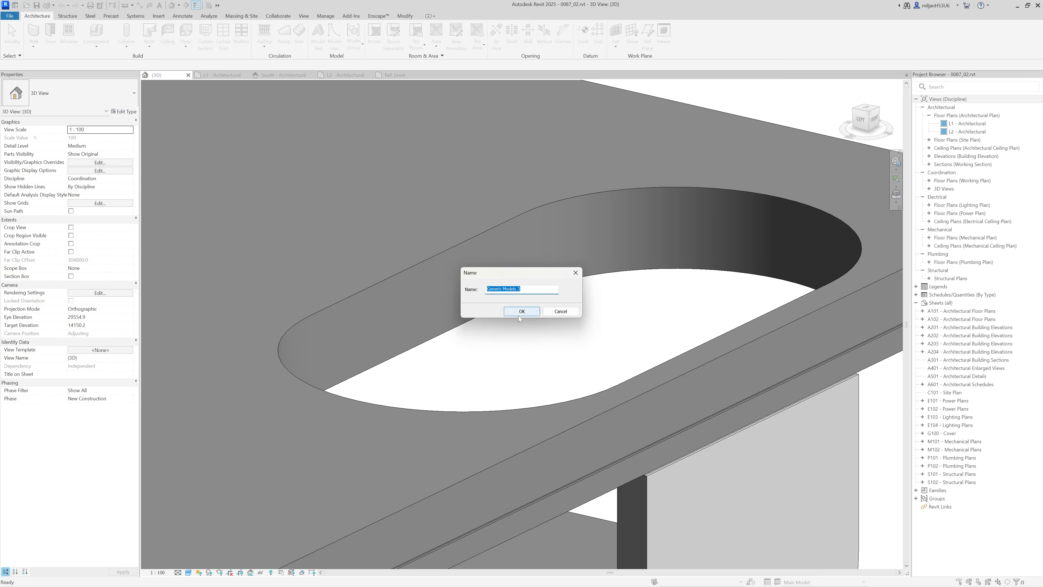
pyautogui.click(522, 311)
# Step: Create a void sweep and sketch its path on the slab's top face by picking the oval opening's edges, and finish the path
pyautogui.click(158, 39)
pyautogui.click(173, 112)
pyautogui.click(383, 41)
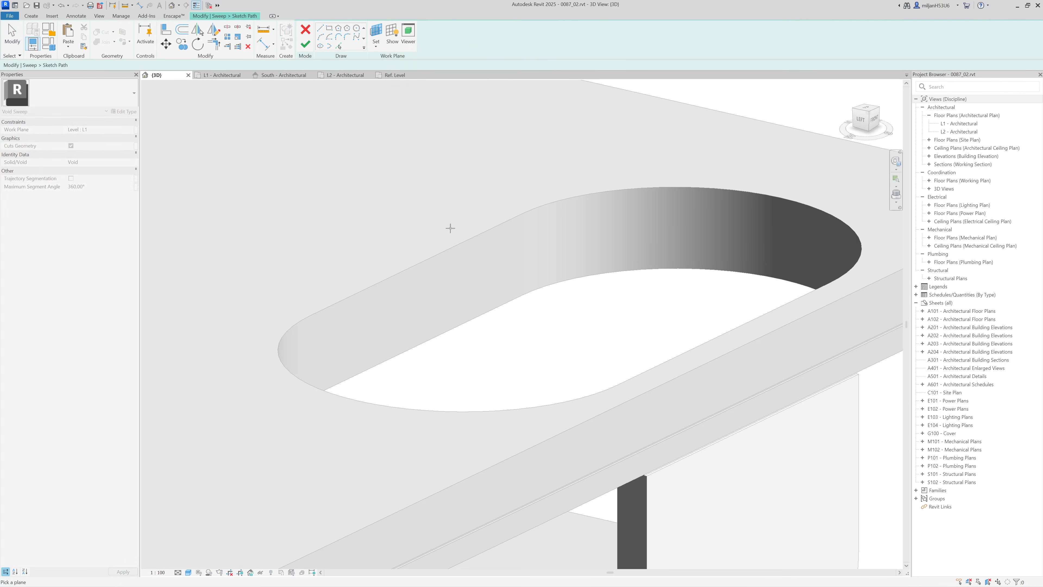
pyautogui.click(338, 46)
pyautogui.click(423, 262)
pyautogui.click(280, 354)
pyautogui.click(690, 350)
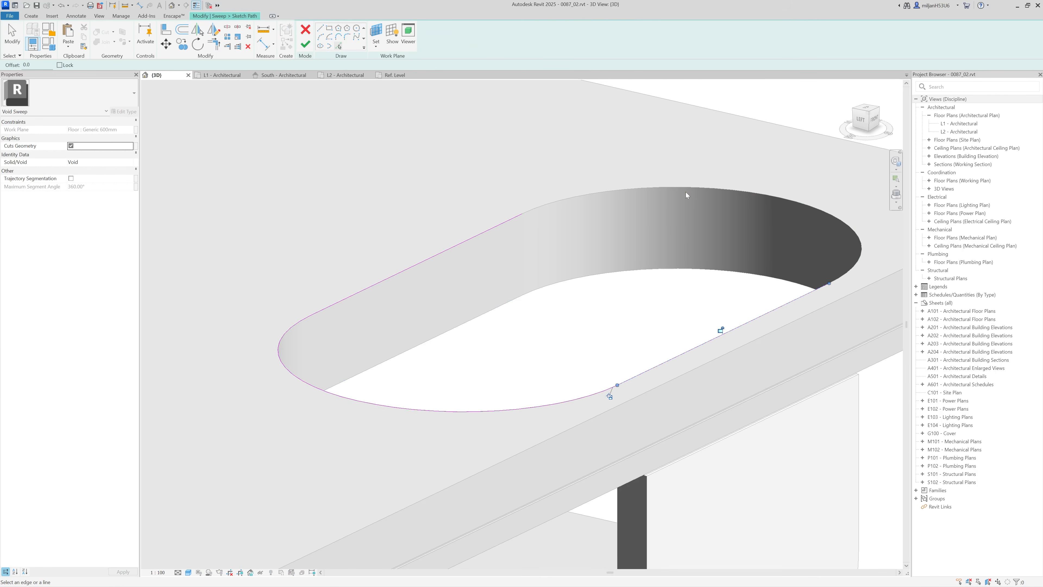
pyautogui.click(301, 46)
# Step: Edit the sweep profile and draw its small square's lines down on the oval opening's inner face
pyautogui.click(443, 46)
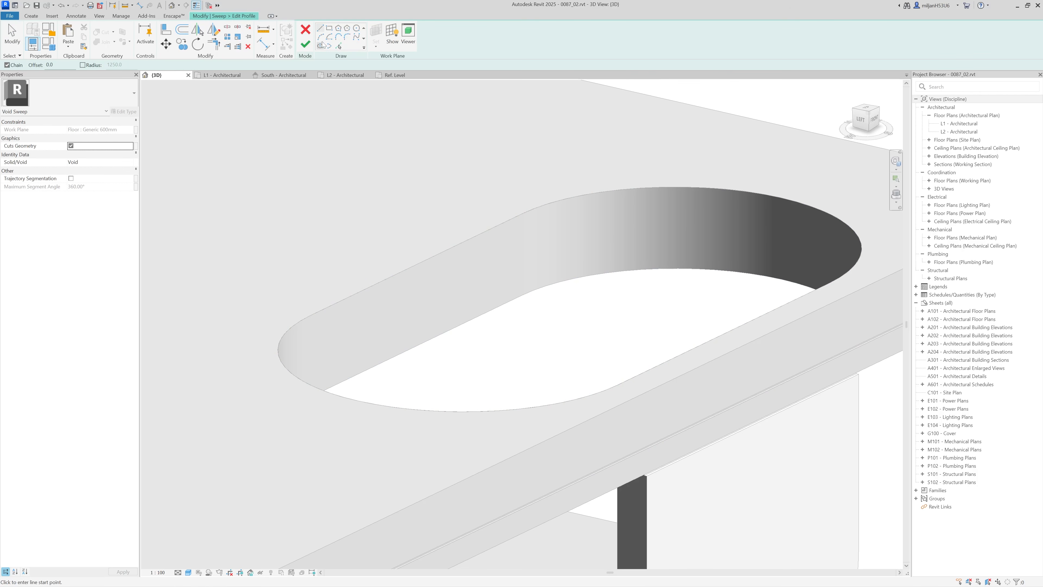
pyautogui.click(416, 264)
pyautogui.press('Return')
pyautogui.scroll(2, 414, 308)
pyautogui.click(412, 328)
pyautogui.click(413, 332)
pyautogui.click(444, 340)
# Step: Trim the profile lines into a closed small square, and finish the profile and the void sweep
pyautogui.scroll(3, 436, 338)
pyautogui.press('t')
pyautogui.press('r')
pyautogui.click(390, 308)
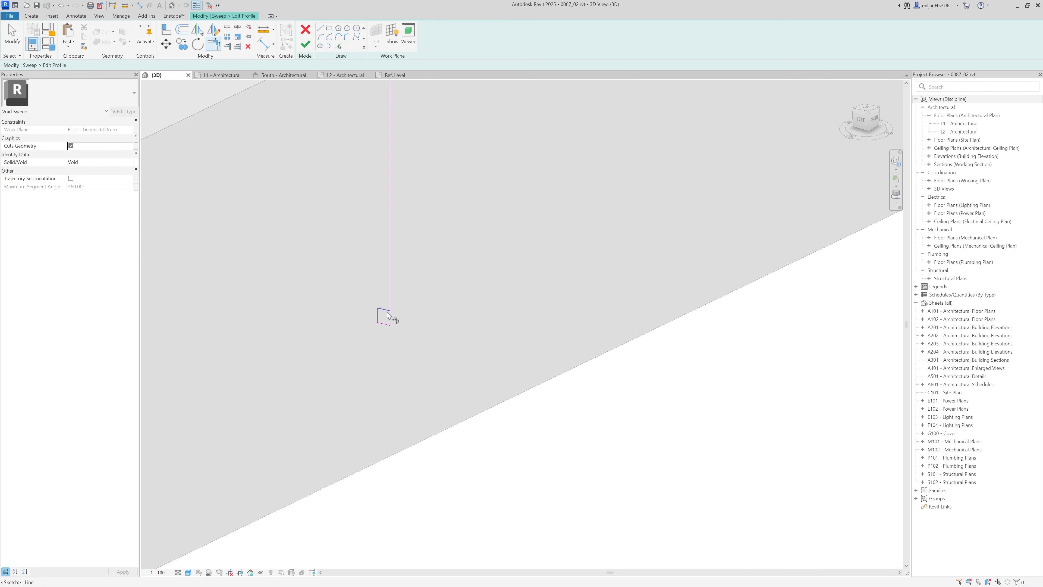
pyautogui.scroll(-3, 390, 312)
pyautogui.click(305, 44)
pyautogui.click(305, 44)
# Step: Cut the roof slab with the second opening's void sweep and finish the in-place model
pyautogui.click(312, 284)
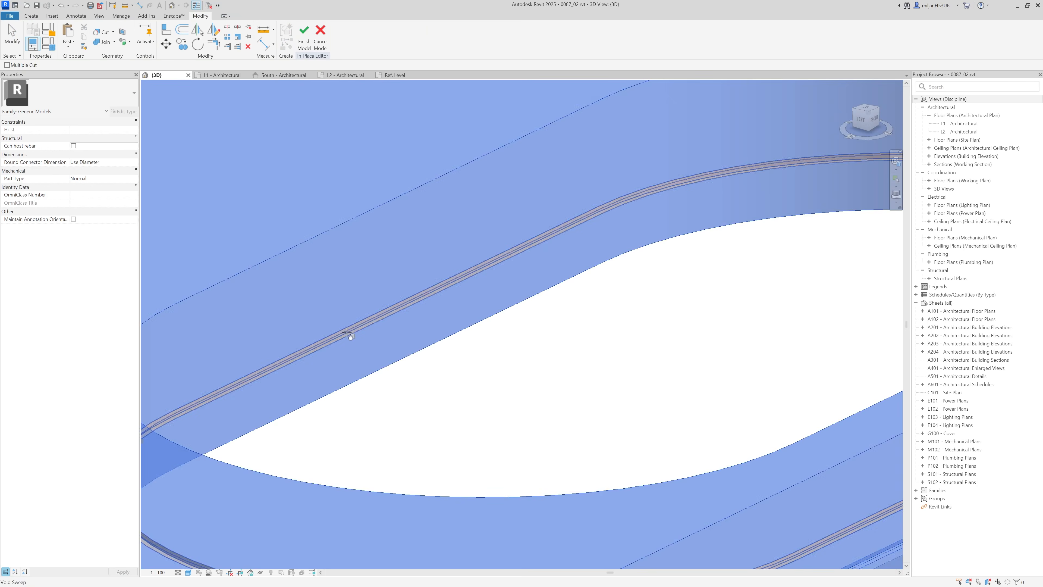
pyautogui.click(347, 333)
pyautogui.click(304, 37)
pyautogui.scroll(-8, 559, 350)
pyautogui.keyDown('shift'); pyautogui.moveTo(386, 372); pyautogui.dragTo(473, 391, button='middle'); pyautogui.keyUp('shift')
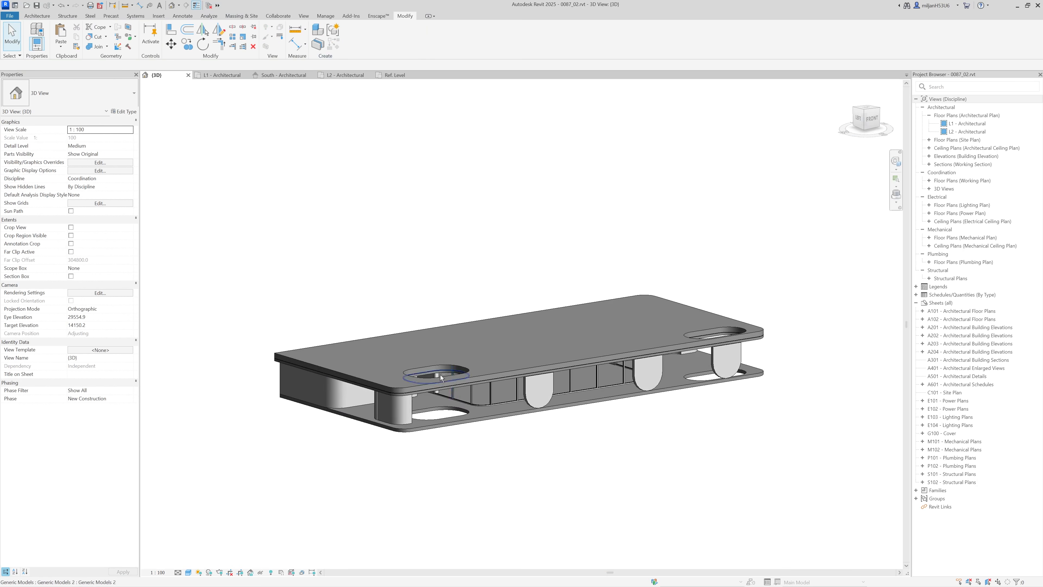
pyautogui.scroll(8, 522, 468)
pyautogui.keyDown('shift'); pyautogui.moveTo(523, 468); pyautogui.dragTo(603, 437, button='middle'); pyautogui.keyUp('shift')
# Step: Open the L1 - Architectural floor plan and measure an interior wall's thickness on the reference plan image
pyautogui.hotkey('ctrl', 'Tab')
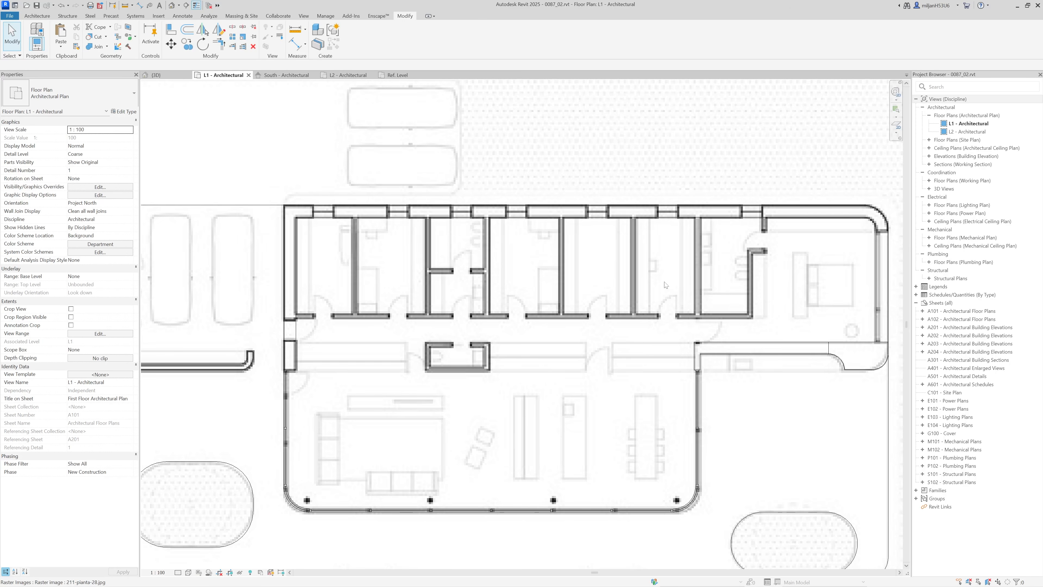
pyautogui.scroll(2, 414, 302)
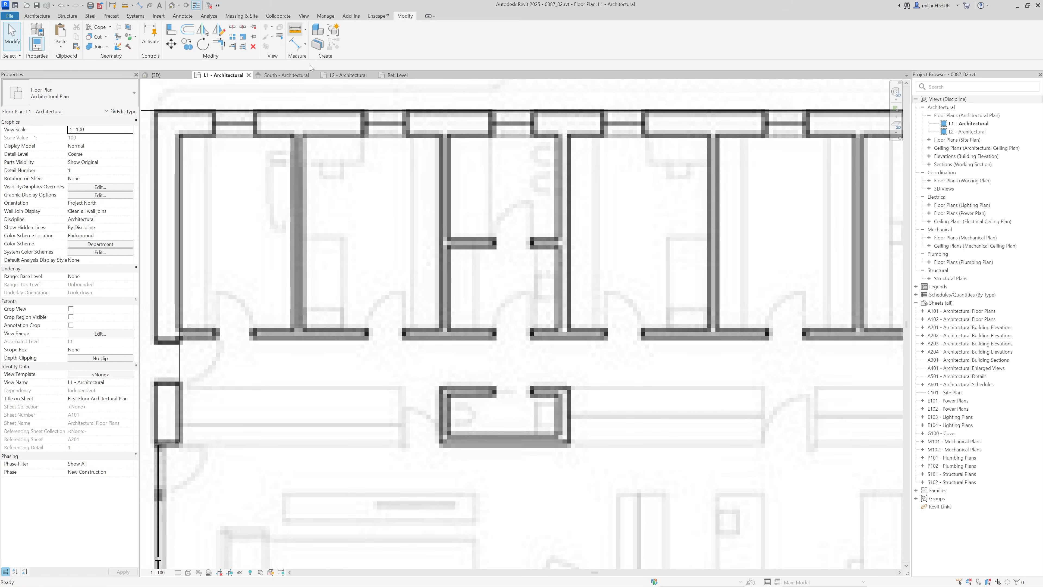
pyautogui.click(295, 29)
pyautogui.scroll(3, 317, 333)
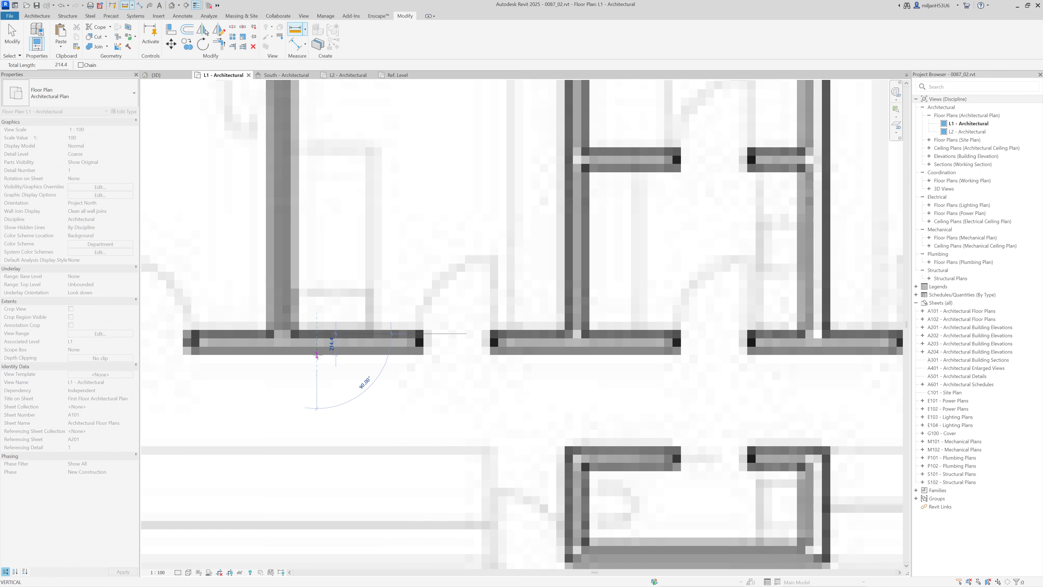
pyautogui.press('Escape')
pyautogui.press('Escape')
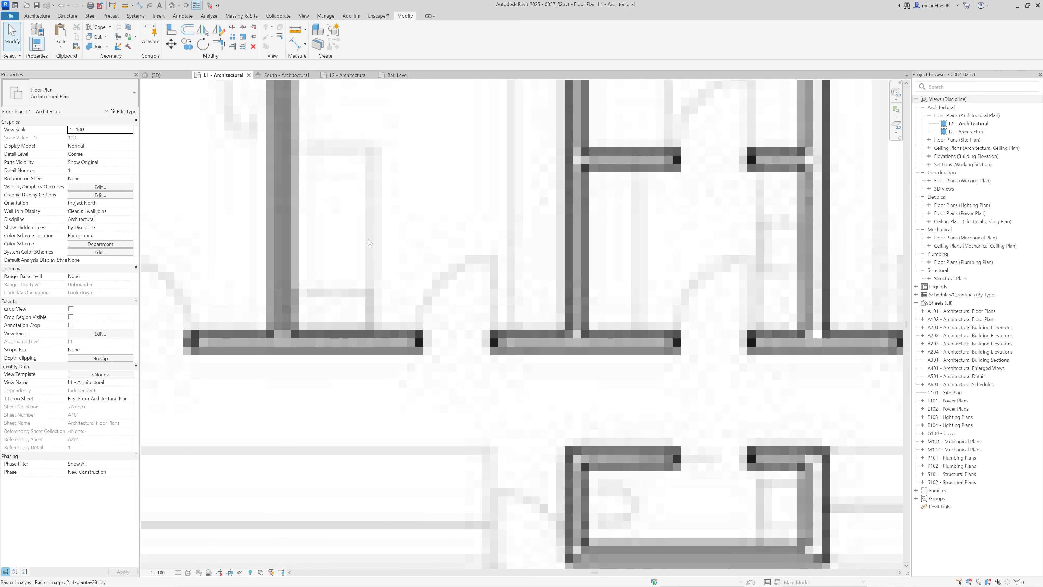
# Step: Draw a Generic - 200mm wall along the rooms' corridor side and the first room partition, tracing the plan image
pyautogui.scroll(-5, 368, 239)
pyautogui.scroll(2, 360, 241)
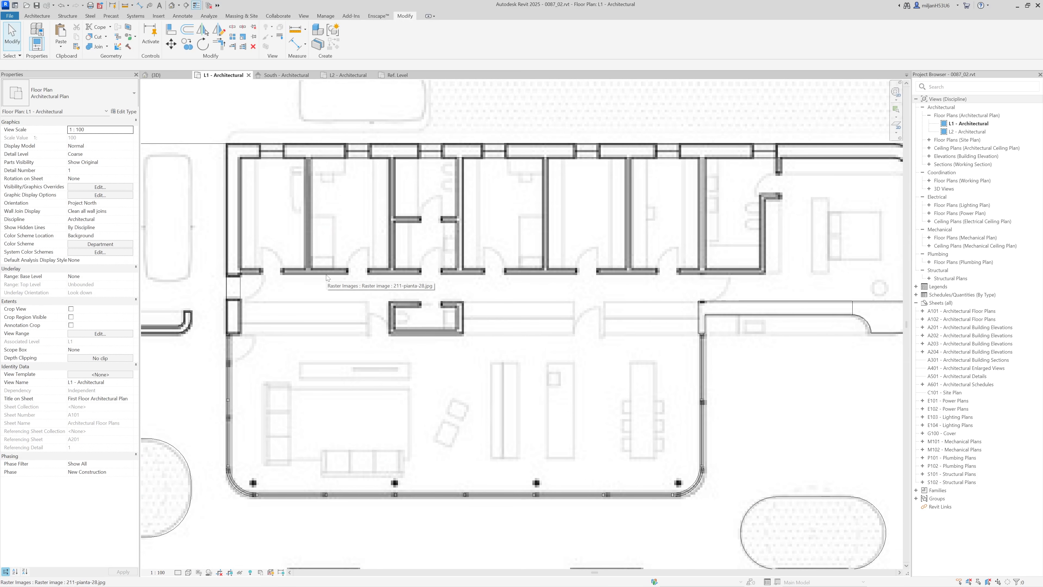
pyautogui.moveTo(327, 278); pyautogui.dragTo(291, 276, button='middle')
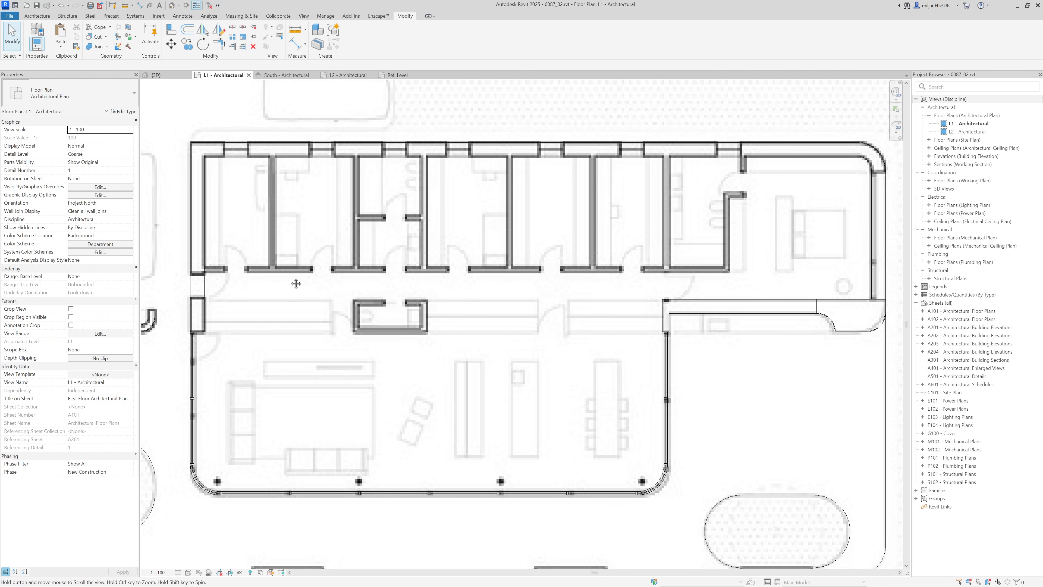
pyautogui.moveTo(295, 278); pyautogui.dragTo(278, 279, button='middle')
pyautogui.scroll(1, 256, 249)
pyautogui.press('w')
pyautogui.press('a')
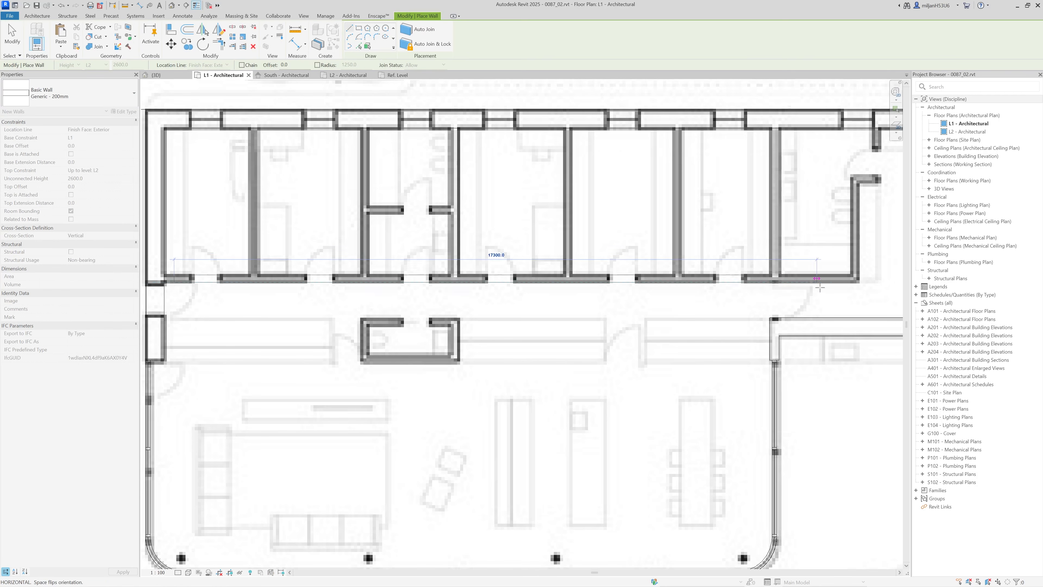
pyautogui.scroll(2, 328, 267)
pyautogui.click(230, 260)
pyautogui.click(307, 187)
# Step: Draw the next partition walls between the rooms from the corridor side toward the exterior wall, tracing the plan image
pyautogui.click(436, 302)
pyautogui.click(437, 182)
pyautogui.click(537, 302)
pyautogui.click(536, 186)
pyautogui.click(668, 302)
pyautogui.click(668, 178)
pyautogui.moveTo(780, 242); pyautogui.dragTo(605, 249, button='middle')
pyautogui.click(616, 308)
pyautogui.click(617, 201)
# Step: Draw the short wall at the stepped end of the room row with Generic - 200mm, and finish placing walls
pyautogui.scroll(-2, 792, 245)
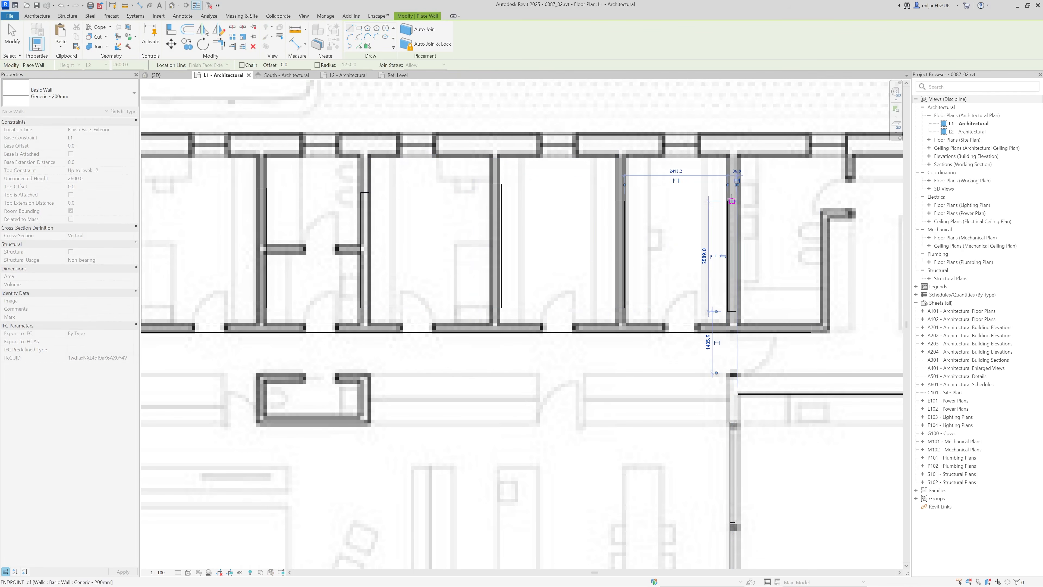
pyautogui.scroll(5, 880, 250)
pyautogui.click(875, 121)
pyautogui.click(876, 190)
pyautogui.press('Escape')
pyautogui.press('Escape')
# Step: Position the first partition so that the first room is 2300 mm wide
pyautogui.scroll(-3, 703, 230)
pyautogui.scroll(2, 325, 241)
pyautogui.click(443, 276)
pyautogui.click(387, 168)
pyautogui.write('2300')
pyautogui.press('Return')
pyautogui.click(450, 355)
# Step: Try a 4000 mm spacing for the selected wall and undo it
pyautogui.scroll(-4, 450, 329)
pyautogui.scroll(4, 561, 297)
pyautogui.click(588, 272)
pyautogui.write('4000')
pyautogui.press('Return')
pyautogui.hotkey('ctrl', 'z')
# Step: Position the second partition so that the second room is 2800 mm wide
pyautogui.scroll(-4, 596, 287)
pyautogui.scroll(3, 320, 288)
pyautogui.click(537, 304)
pyautogui.click(469, 189)
pyautogui.write('2800')
pyautogui.press('Return')
# Step: Position the third partition so that the third room is 2200 mm wide
pyautogui.click(642, 246)
pyautogui.click(590, 193)
pyautogui.write('2300')
pyautogui.press('Return')
pyautogui.click(592, 194)
pyautogui.write('2200')
pyautogui.press('Return')
# Step: Position the fourth partition so that the fourth room is 2900 mm wide
pyautogui.moveTo(764, 246); pyautogui.dragTo(588, 247, button='middle')
pyautogui.click(596, 246)
pyautogui.click(533, 185)
pyautogui.write('2800')
pyautogui.press('Return')
pyautogui.click(531, 185)
pyautogui.write('2900')
pyautogui.press('Return')
# Step: Position the fifth and sixth partitions so that the fifth room is 2800 mm and the sixth room 2300 mm wide
pyautogui.moveTo(723, 247); pyautogui.dragTo(593, 252, button='middle')
pyautogui.click(594, 252)
pyautogui.write('800')
pyautogui.press('Return')
pyautogui.click(704, 250)
pyautogui.click(651, 207)
pyautogui.write('2300')
pyautogui.press('Return')
# Step: Position the stepped end wall so that the seventh room is 2000 mm wide
pyautogui.moveTo(772, 255); pyautogui.dragTo(595, 265, button='middle')
pyautogui.click(622, 300)
pyautogui.write('2000')
pyautogui.press('Return')
# Step: Set the offset between the stepped end wall and the short stub wall beside the door to 600 mm
pyautogui.click(655, 238)
pyautogui.scroll(3, 655, 237)
pyautogui.click(616, 296)
pyautogui.write('600')
pyautogui.press('Return')
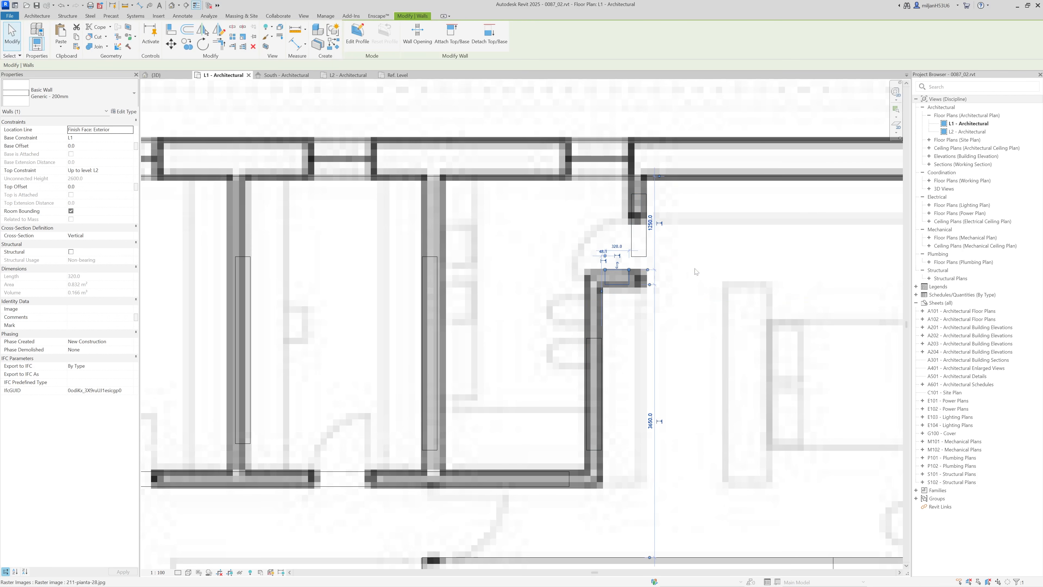
# Step: Clear the selection, start Trim/Extend to Corner and switch the plan's visual style to Hidden Line
pyautogui.click(660, 270)
pyautogui.scroll(-1, 659, 270)
pyautogui.press('t')
pyautogui.press('r')
pyautogui.click(188, 573)
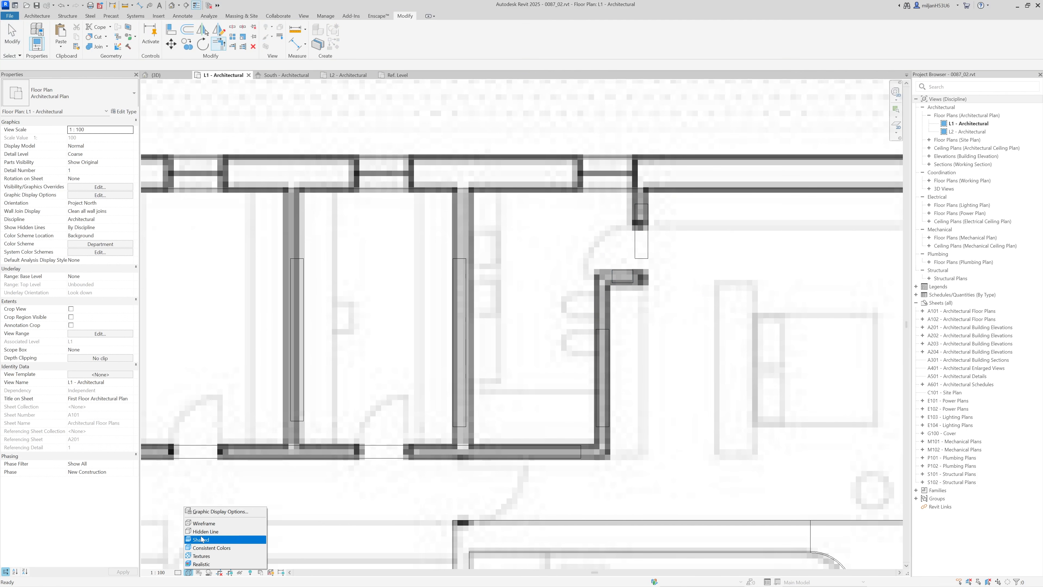
pyautogui.click(204, 531)
# Step: Trim the stub, short, vertical and corridor walls at the stepped end into clean corners
pyautogui.click(621, 283)
pyautogui.click(604, 350)
pyautogui.click(630, 282)
pyautogui.click(642, 250)
pyautogui.scroll(-2, 668, 295)
pyautogui.click(632, 356)
pyautogui.click(612, 384)
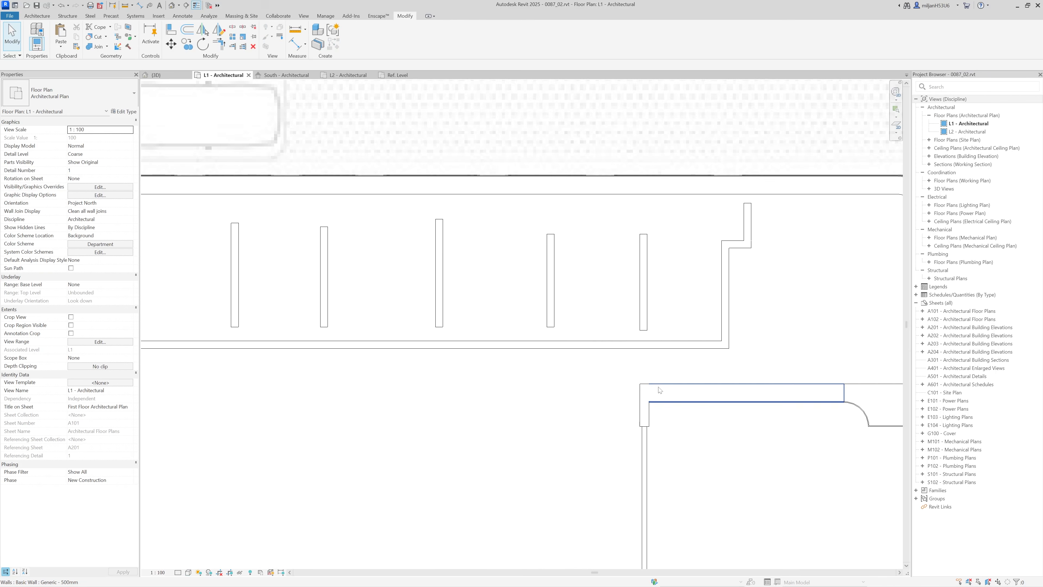
# Step: Check the corridor's clear width between the new corridor wall and the opposite thick wall with a temporary aligned dimension
pyautogui.scroll(2, 660, 390)
pyautogui.press('d')
pyautogui.press('i')
pyautogui.click(665, 327)
pyautogui.moveTo(664, 326); pyautogui.dragTo(410, 328, button='middle')
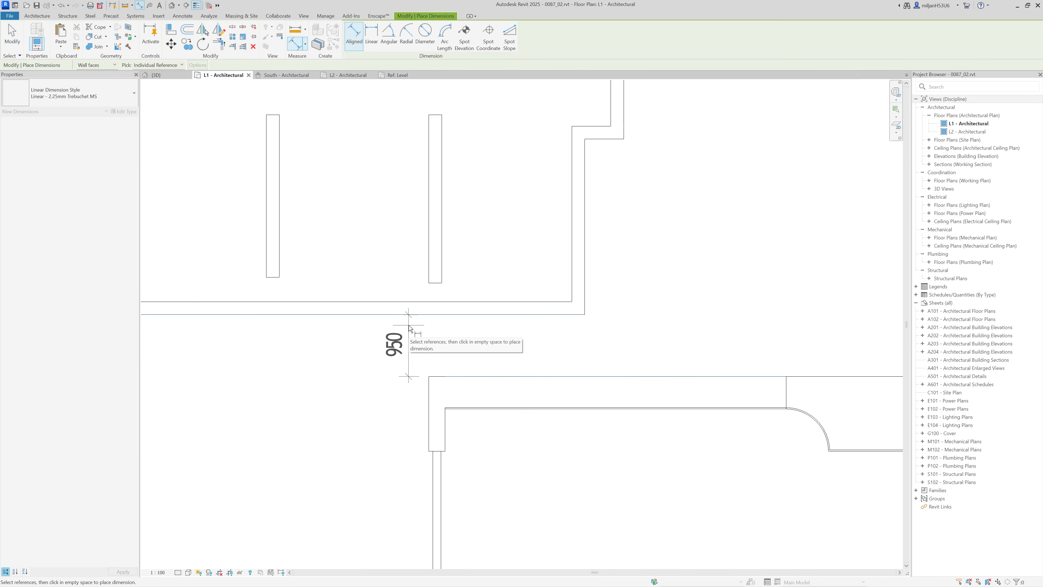
pyautogui.press('Escape')
pyautogui.press('Escape')
# Step: Extend all room partitions to the corridor wall, and extend them and the stub wall to the exterior wall's inner face
pyautogui.scroll(-3, 409, 328)
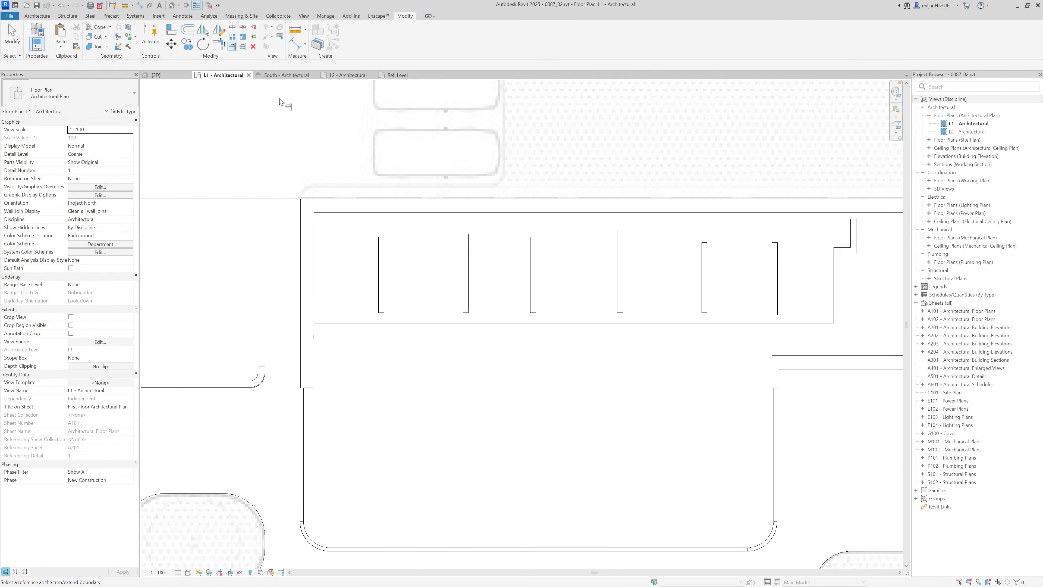
pyautogui.scroll(-2, 368, 306)
pyautogui.click(698, 323)
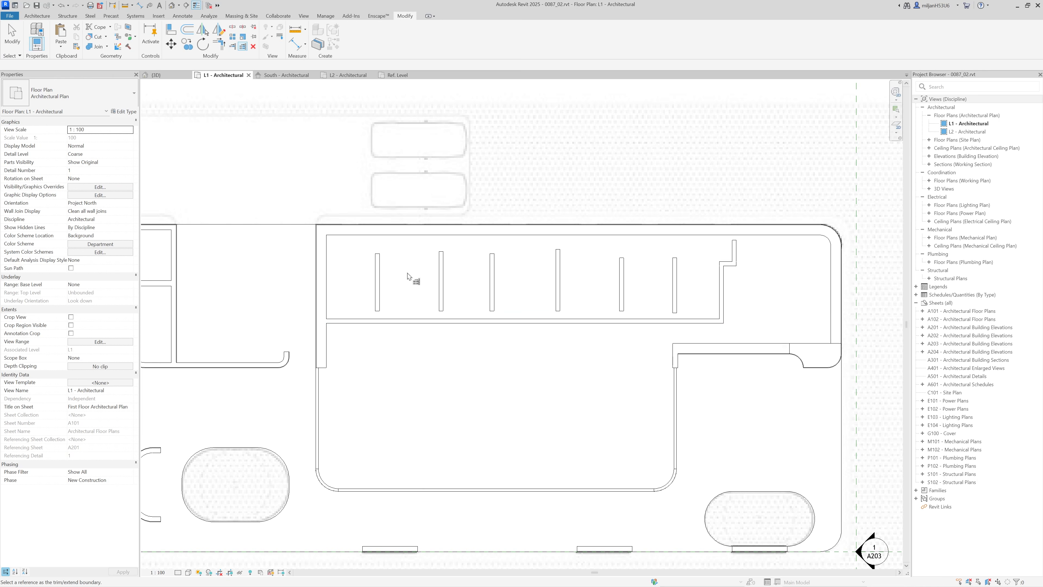
pyautogui.moveTo(696, 302); pyautogui.dragTo(410, 289)
pyautogui.click(682, 236)
pyautogui.moveTo(729, 247); pyautogui.dragTo(369, 255)
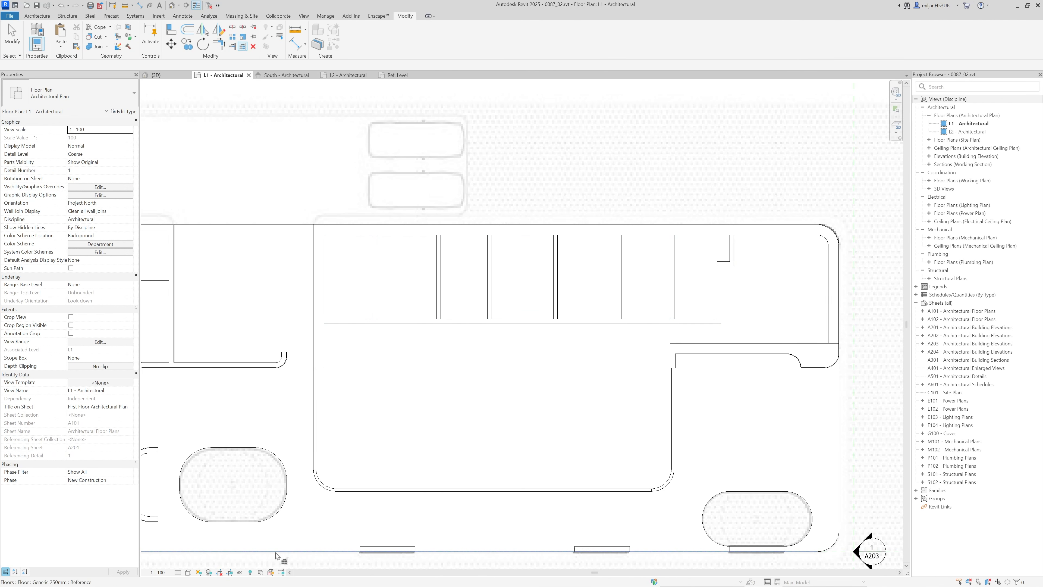
# Step: Draw a similar Generic 200mm wall along the corridor-side edge of the small enclosed room shown on the reference plan
pyautogui.scroll(-2, 534, 401)
pyautogui.scroll(6, 477, 332)
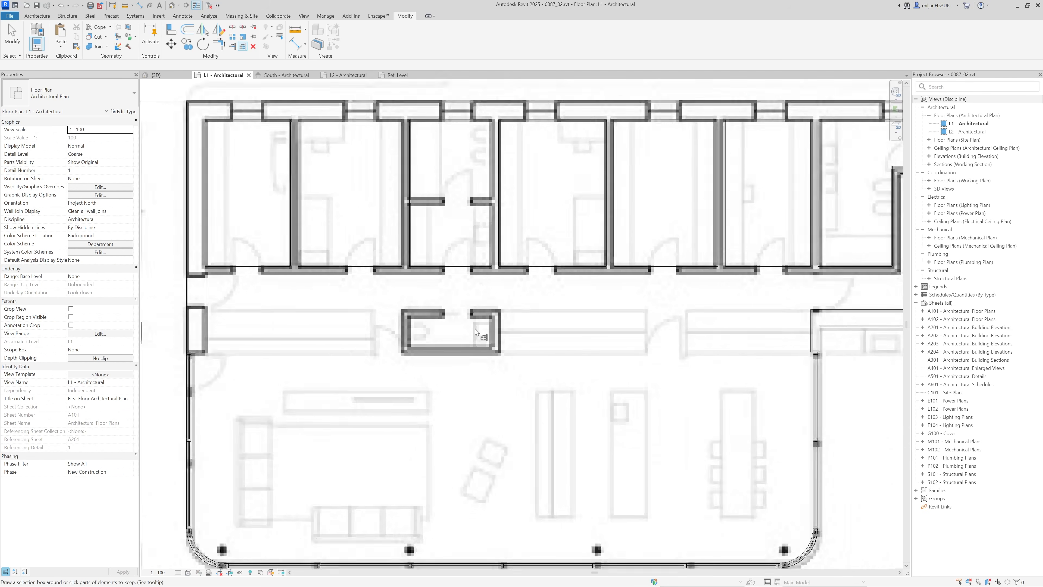
pyautogui.scroll(1, 475, 331)
pyautogui.scroll(3, 440, 241)
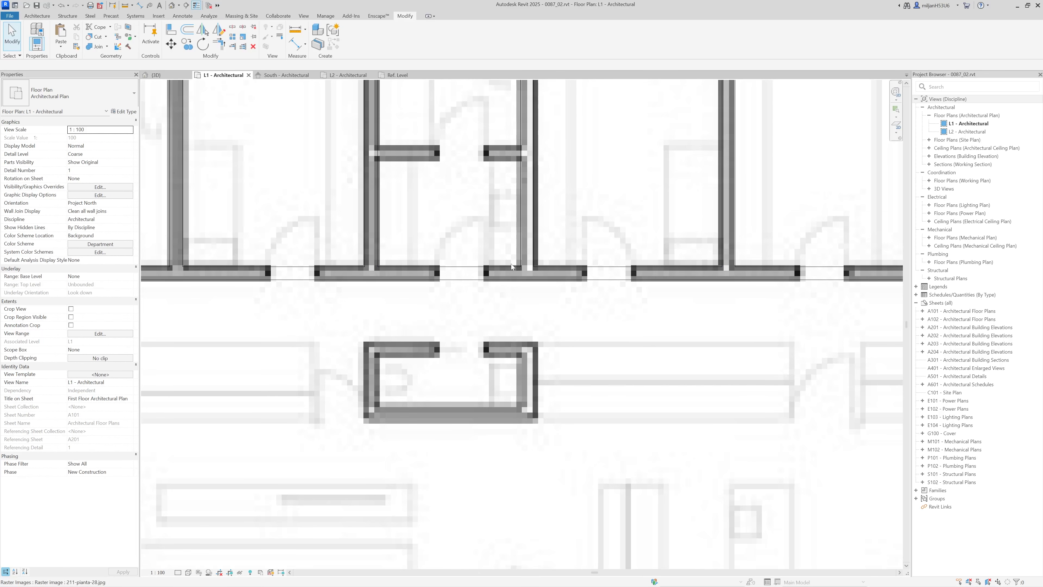
pyautogui.click(514, 281)
pyautogui.moveTo(497, 344); pyautogui.dragTo(469, 329, button='middle')
pyautogui.scroll(-4, 469, 329)
pyautogui.scroll(4, 528, 355)
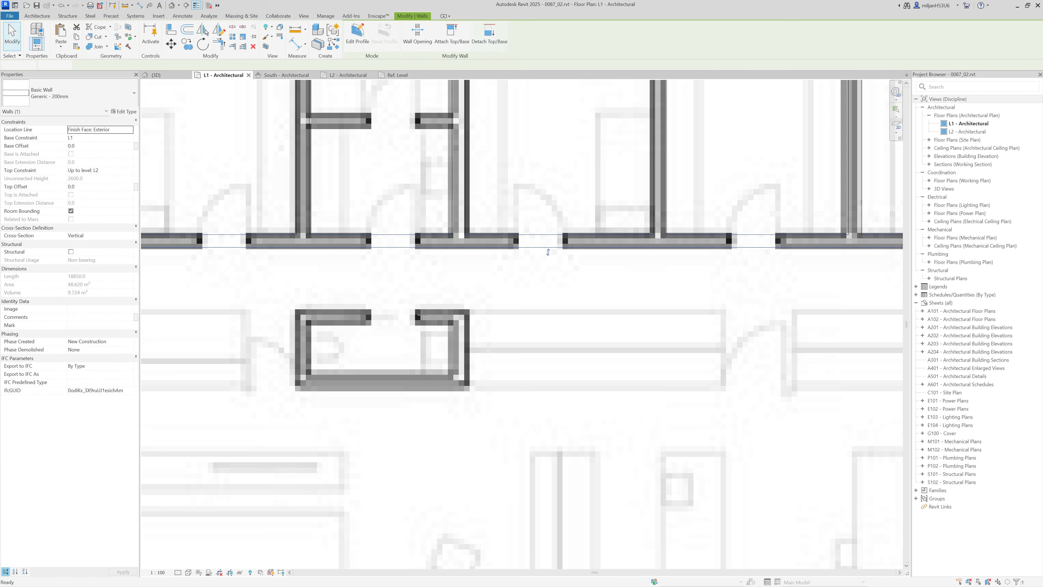
pyautogui.press('c')
pyautogui.press('s')
pyautogui.click(317, 311)
pyautogui.click(434, 311)
# Step: Align the small room's new corridor-side wall with the corridor face of the thick wall at the corridor's far end
pyautogui.scroll(-1, 434, 311)
pyautogui.press('a')
pyautogui.press('l')
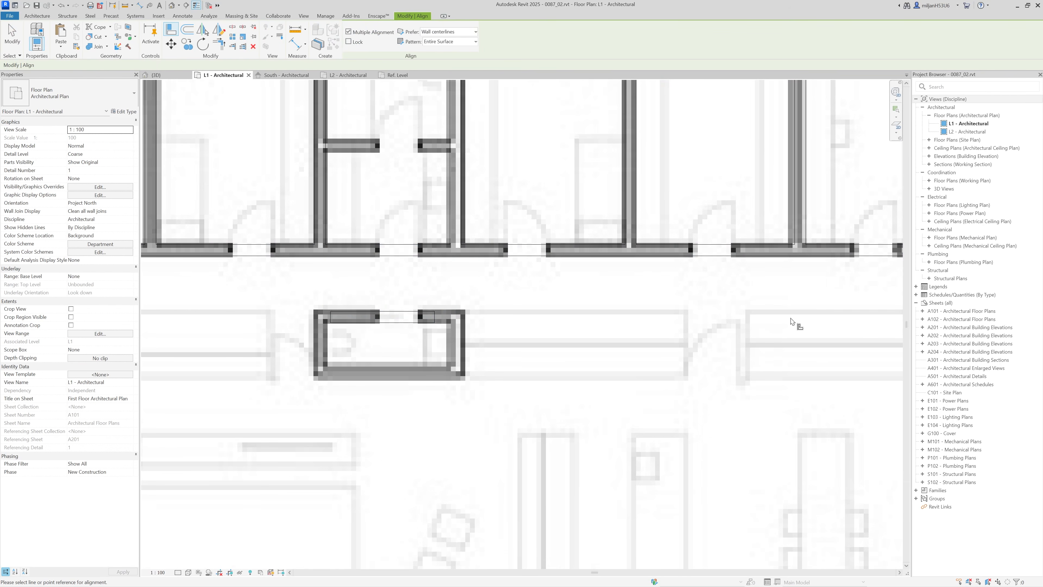
pyautogui.moveTo(792, 327); pyautogui.dragTo(548, 318, button='middle')
pyautogui.moveTo(384, 325); pyautogui.dragTo(539, 322, button='middle')
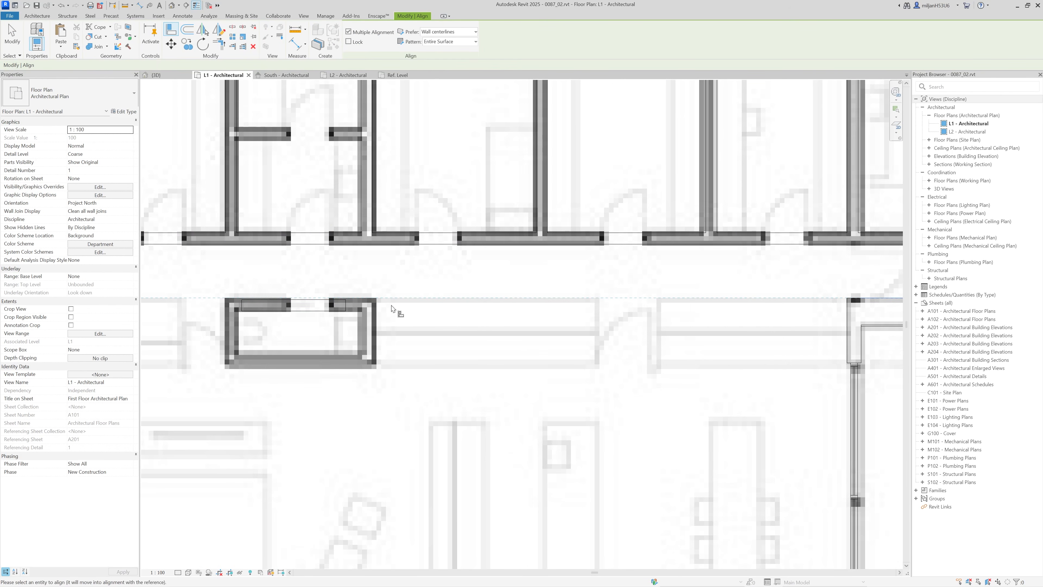
pyautogui.click(335, 302)
pyautogui.moveTo(347, 333); pyautogui.dragTo(414, 317, button='middle')
pyautogui.scroll(1, 411, 313)
# Step: Draw the small room's remaining three walls, the long back wall and both short side walls, over the reference plan
pyautogui.press('Escape')
pyautogui.press('Escape')
pyautogui.press('w')
pyautogui.press('a')
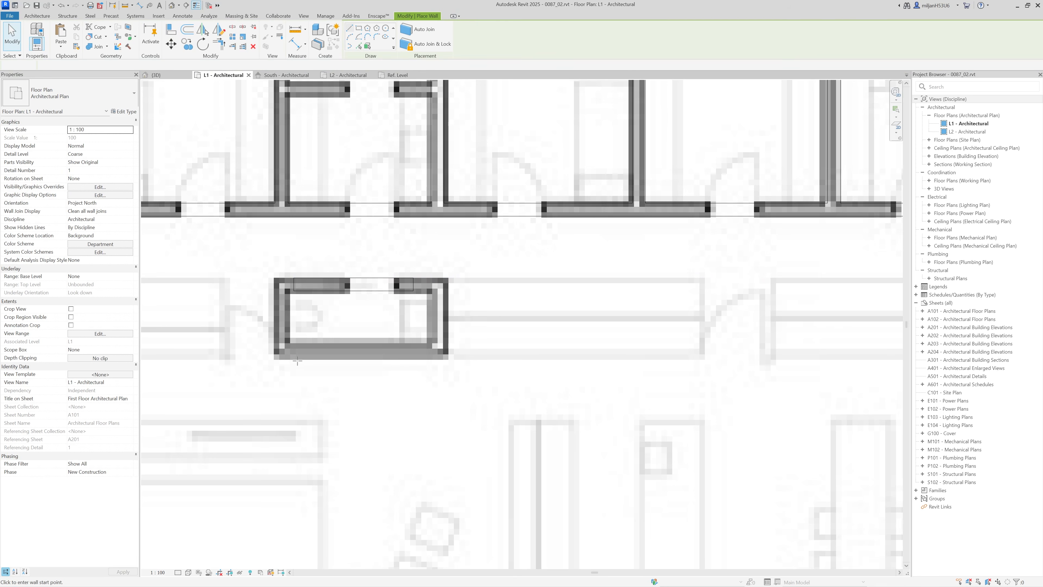
pyautogui.click(293, 360)
pyautogui.click(409, 359)
pyautogui.click(446, 348)
pyautogui.click(445, 292)
pyautogui.click(283, 332)
pyautogui.click(277, 298)
# Step: Nudge the small room's left side wall inward onto its position on the reference plan
pyautogui.press('Escape')
pyautogui.press('Escape')
pyautogui.press('a')
pyautogui.press('l')
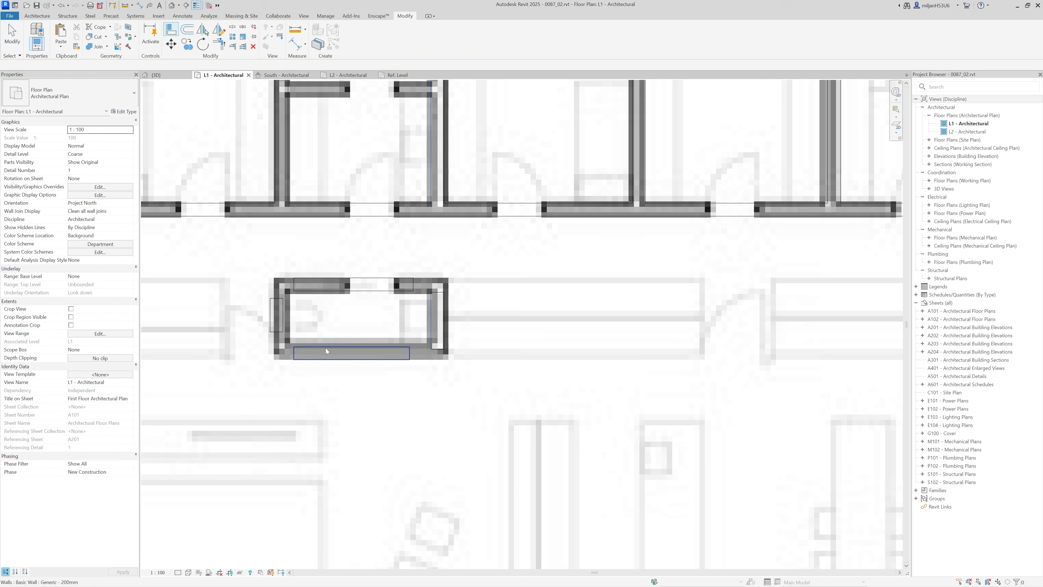
pyautogui.press('Escape')
pyautogui.click(326, 351)
pyautogui.click(535, 313)
pyautogui.click(282, 315)
pyautogui.press('Right')
# Step: Trim the small room's four walls into closed corners
pyautogui.press('t')
pyautogui.press('r')
pyautogui.click(317, 289)
pyautogui.click(282, 313)
pyautogui.click(283, 327)
pyautogui.click(305, 355)
pyautogui.click(394, 354)
pyautogui.click(437, 332)
pyautogui.click(437, 320)
pyautogui.click(404, 288)
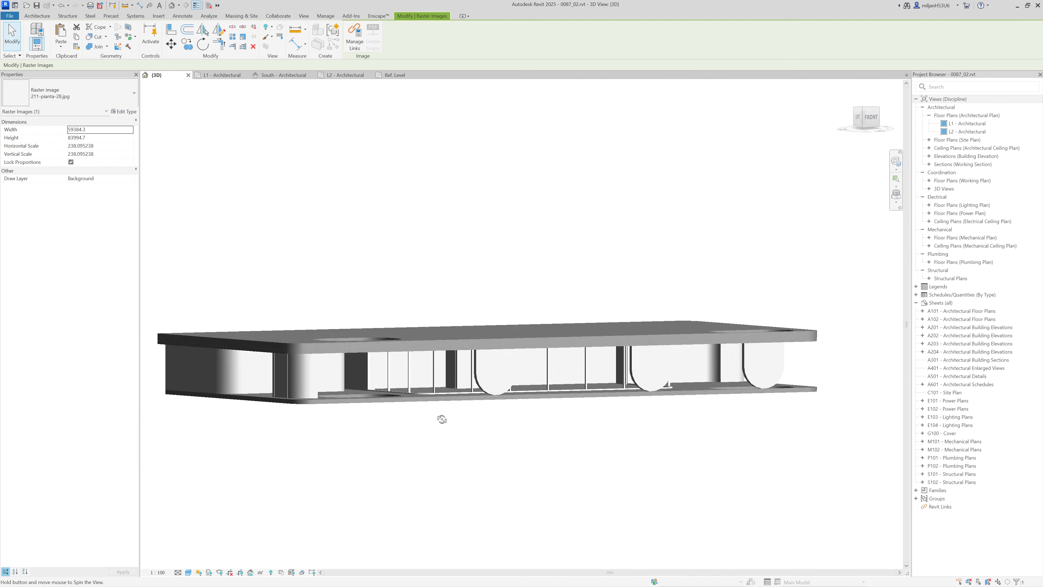
# Step: Measure the width of the first window opening in the exterior wall on L1 and examine the reference facade photo
pyautogui.keyDown('shift'); pyautogui.moveTo(442, 419); pyautogui.dragTo(441, 441, button='middle'); pyautogui.keyUp('shift')
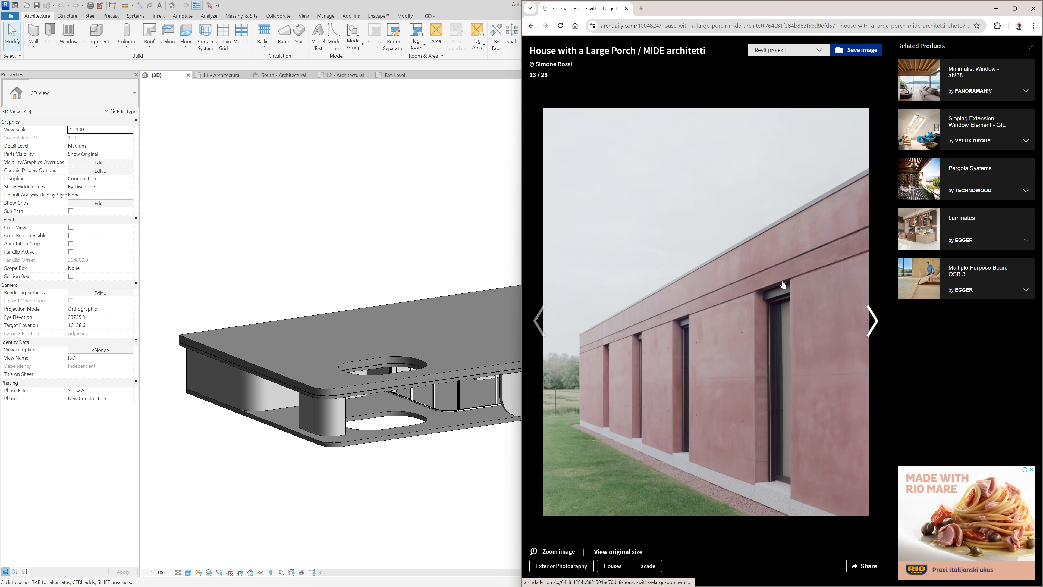
pyautogui.click(222, 75)
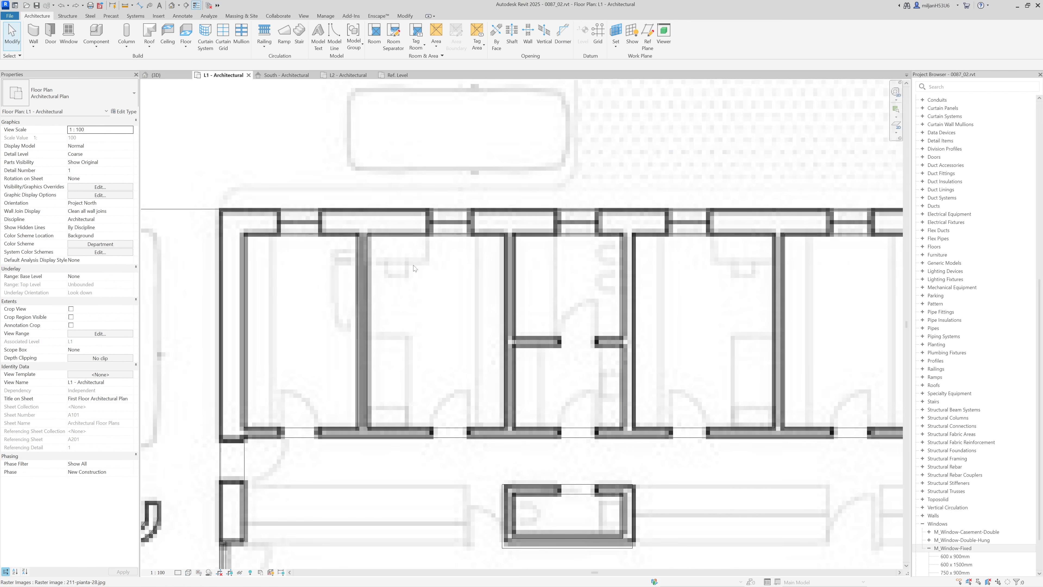
pyautogui.scroll(-3, 414, 268)
pyautogui.scroll(4, 327, 231)
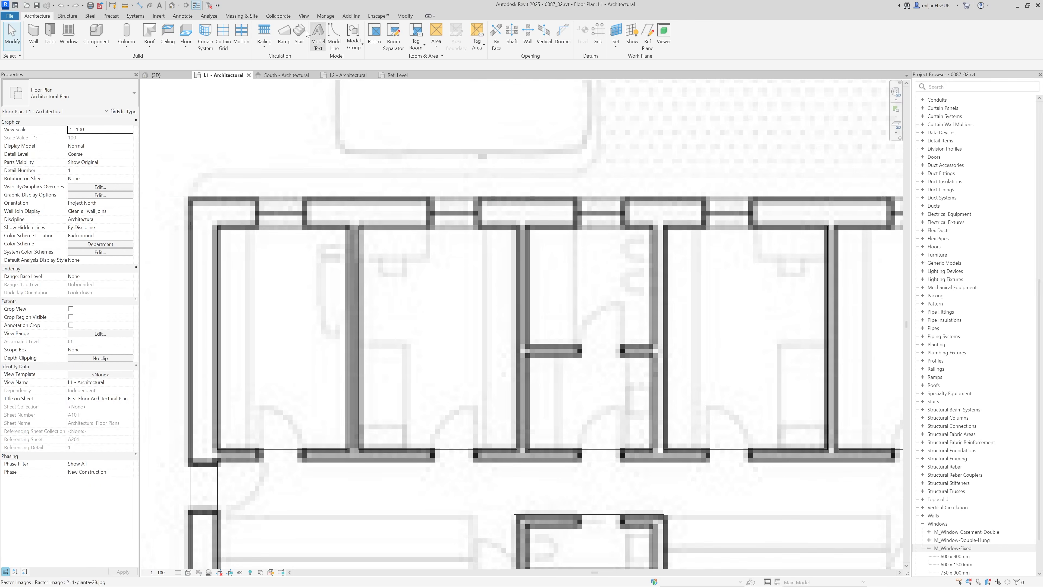
pyautogui.click(125, 6)
pyautogui.scroll(3, 263, 194)
pyautogui.click(254, 222)
pyautogui.press('Escape')
pyautogui.press('Escape')
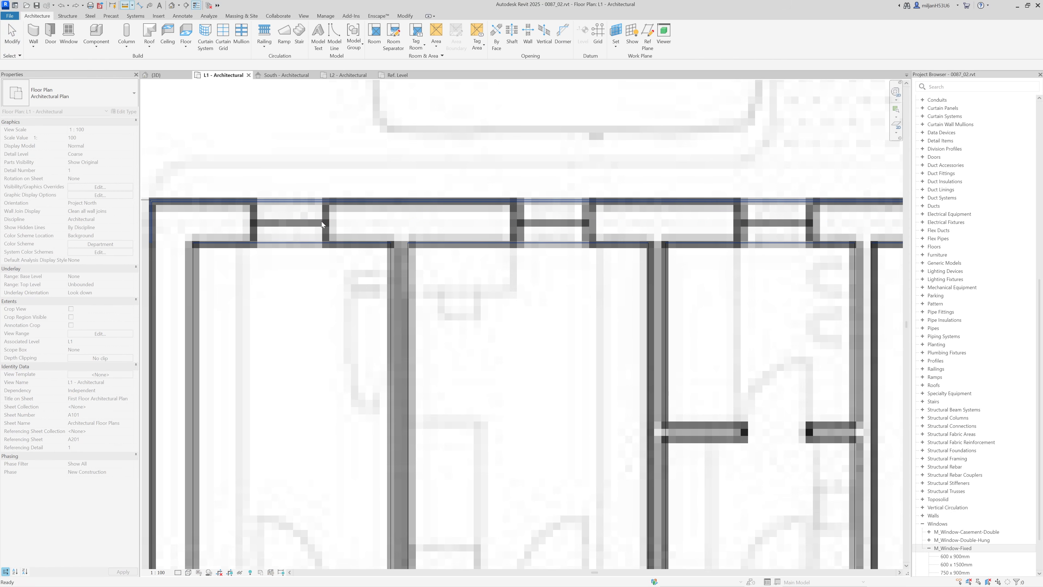
pyautogui.hotkey('alt', 'Tab')
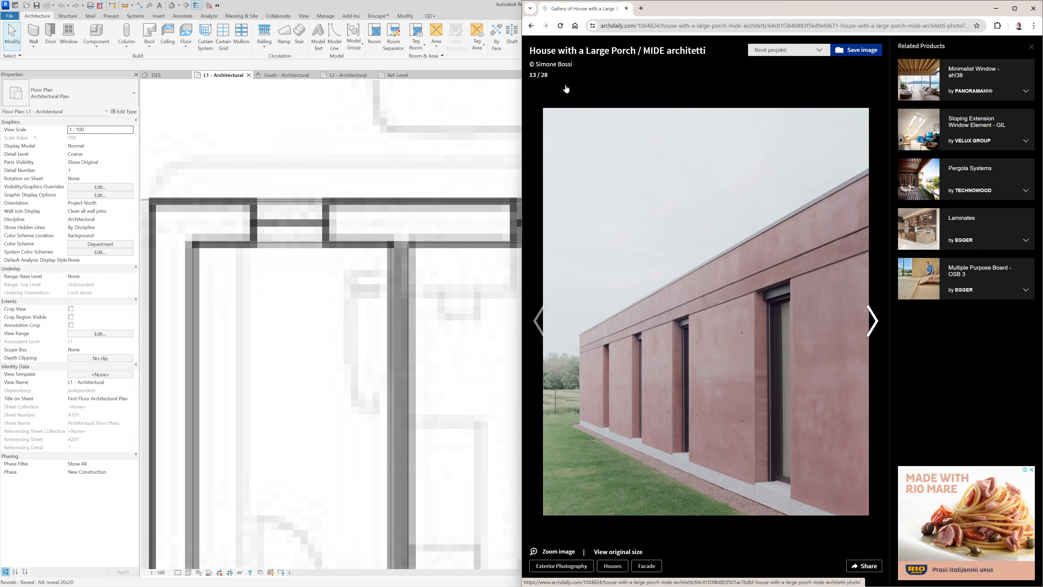
pyautogui.hotkey('alt', 'Tab')
pyautogui.scroll(-3, 400, 233)
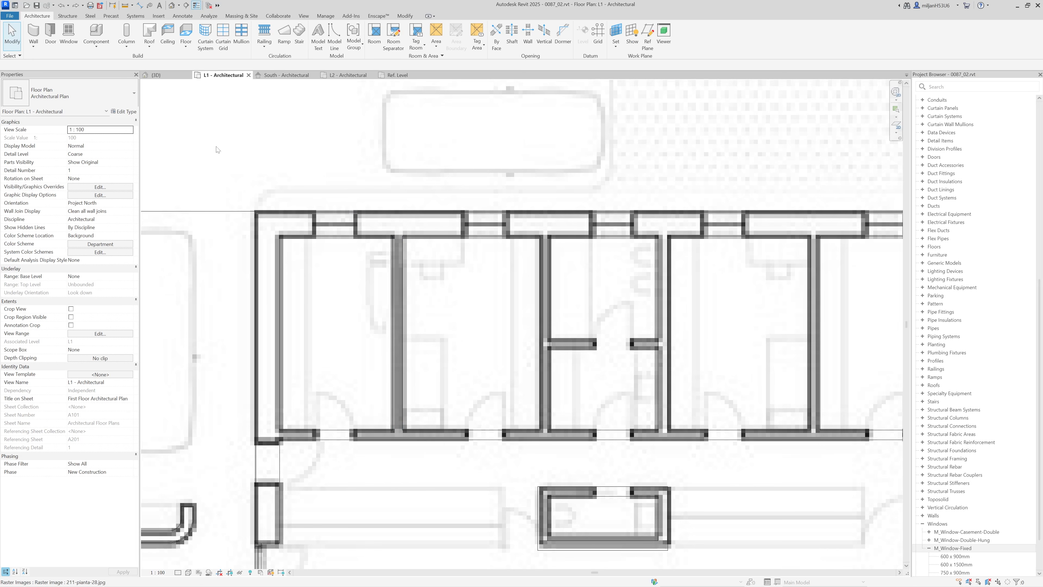
pyautogui.click(69, 35)
pyautogui.click(71, 90)
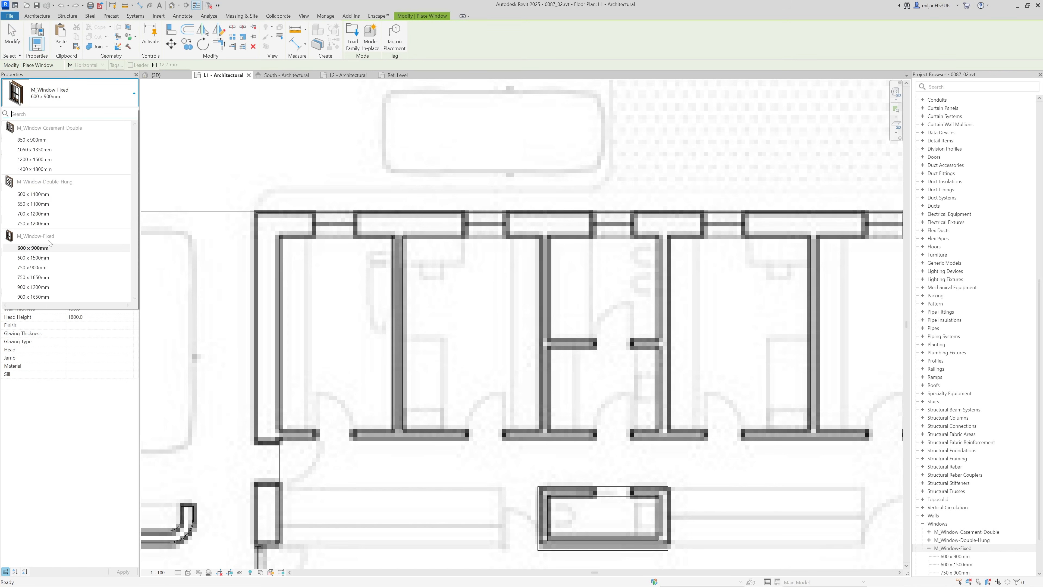
pyautogui.press('Escape')
pyautogui.press('Escape')
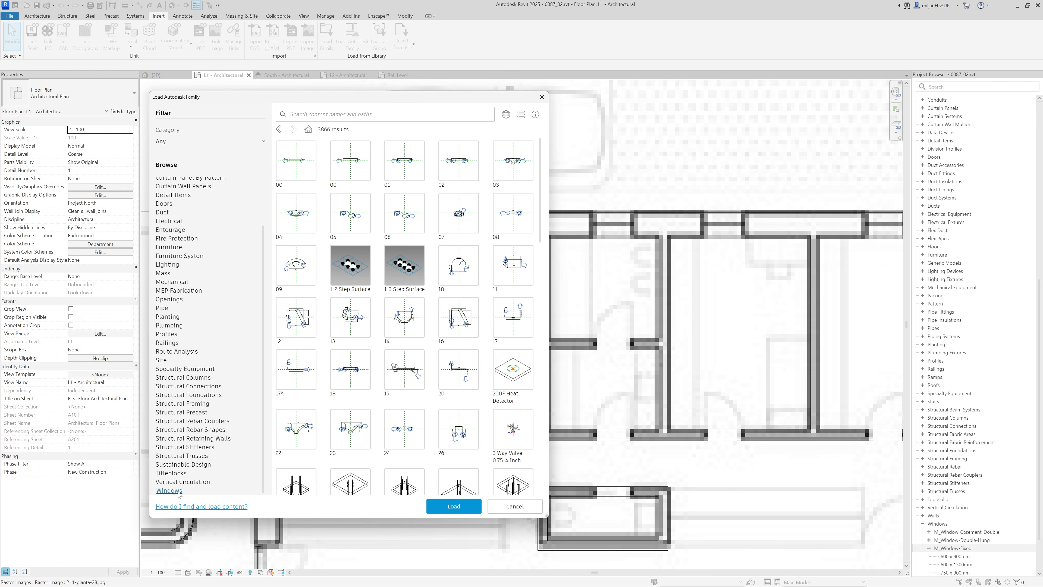
# Step: Load the Instance-Window-Fixed family from the Windows category of the Autodesk family library
pyautogui.click(178, 492)
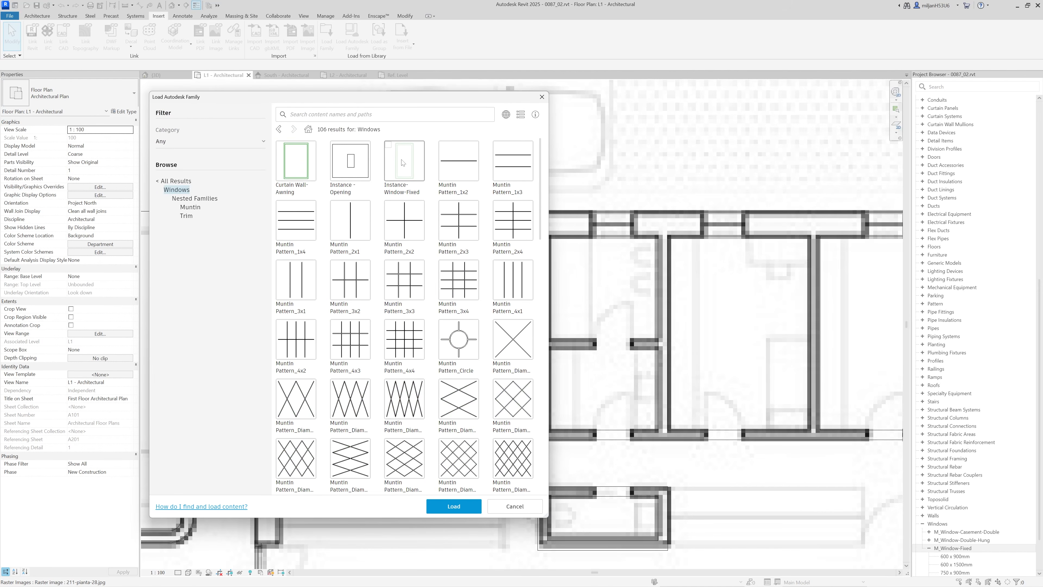
pyautogui.click(393, 151)
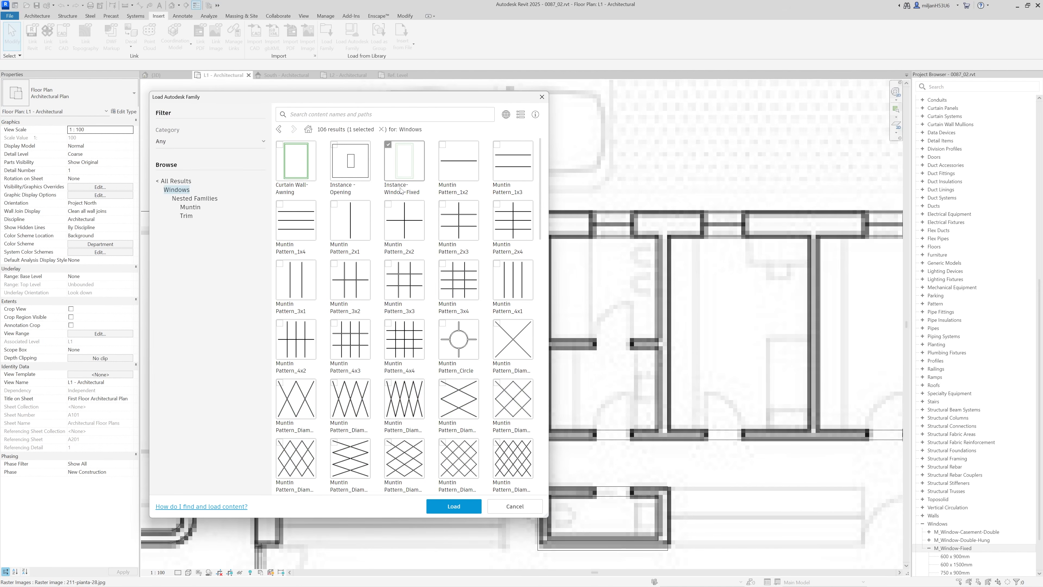
pyautogui.click(452, 509)
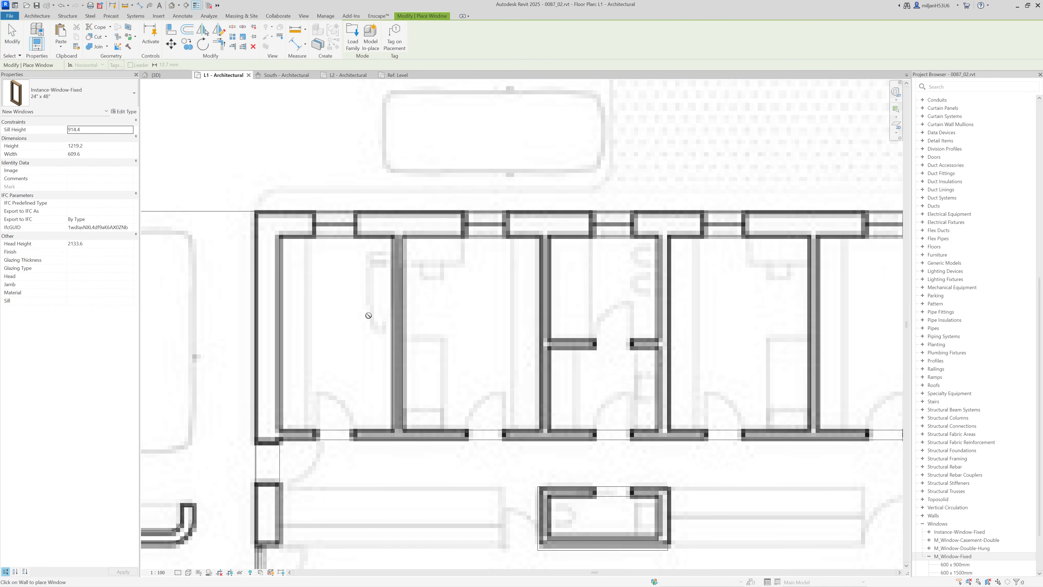
# Step: Rename the loaded fixed window's 24" x 48" type to 80 x 26
pyautogui.scroll(2, 326, 224)
pyautogui.click(124, 111)
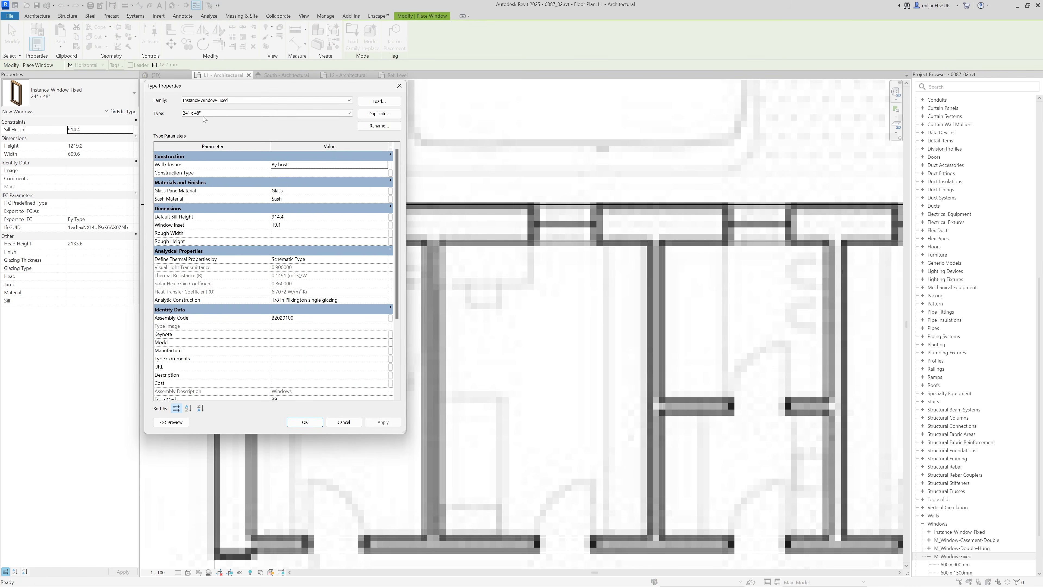
pyautogui.click(378, 126)
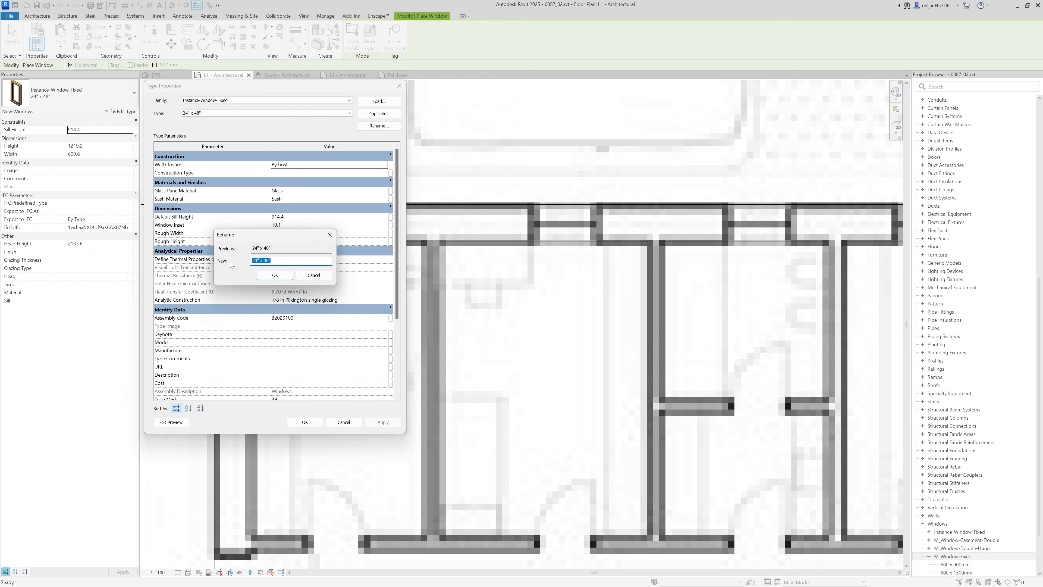
pyautogui.click(264, 274)
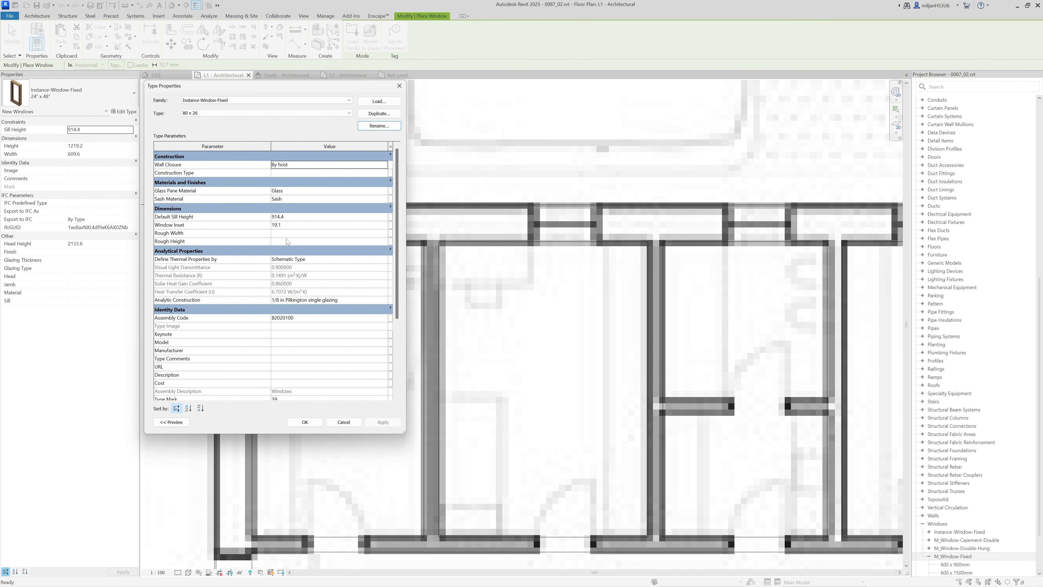
pyautogui.scroll(-4, 304, 296)
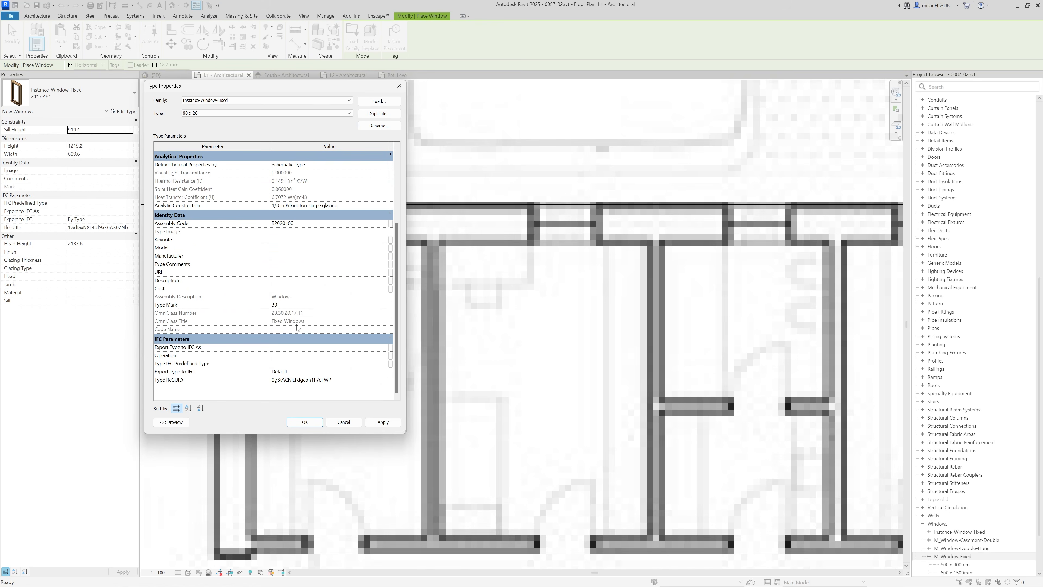
pyautogui.click(305, 422)
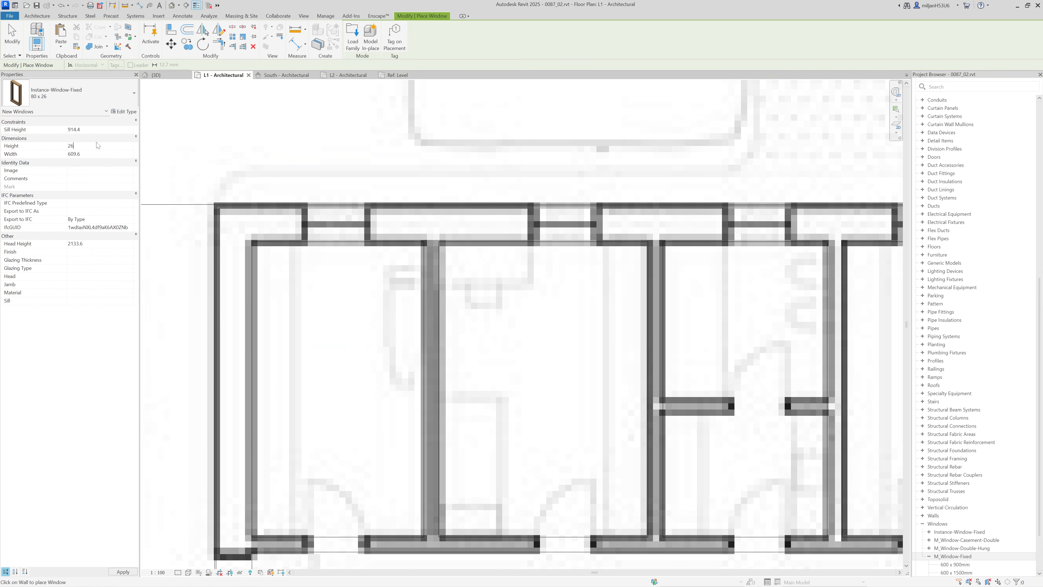
# Step: Place the 80 x 26 window, 2600 mm high and 800 mm wide with sill height 0, in the first exterior wall opening and check it in 3D
pyautogui.click(335, 205)
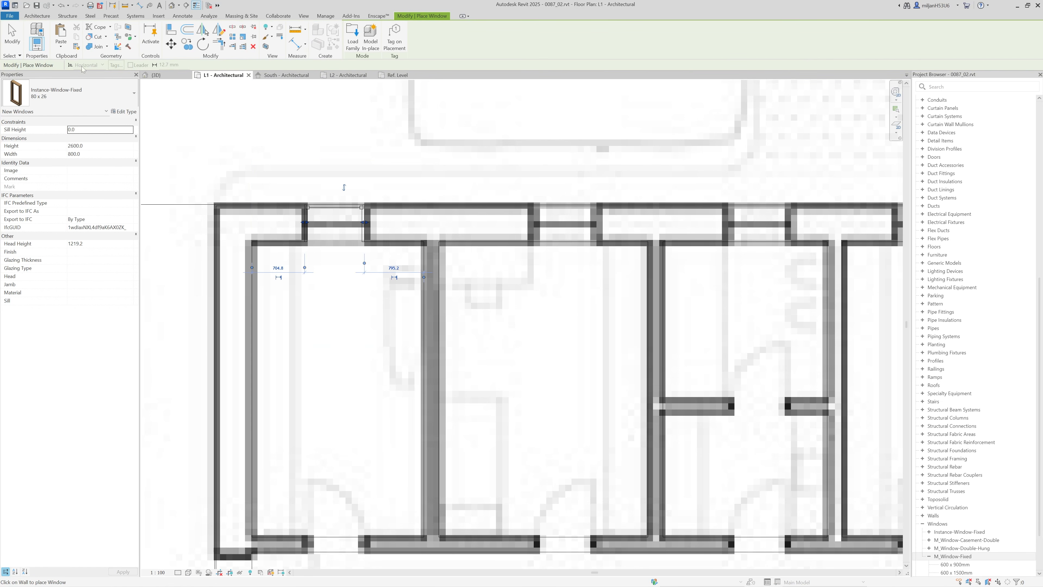
pyautogui.click(12, 36)
pyautogui.scroll(2, 329, 223)
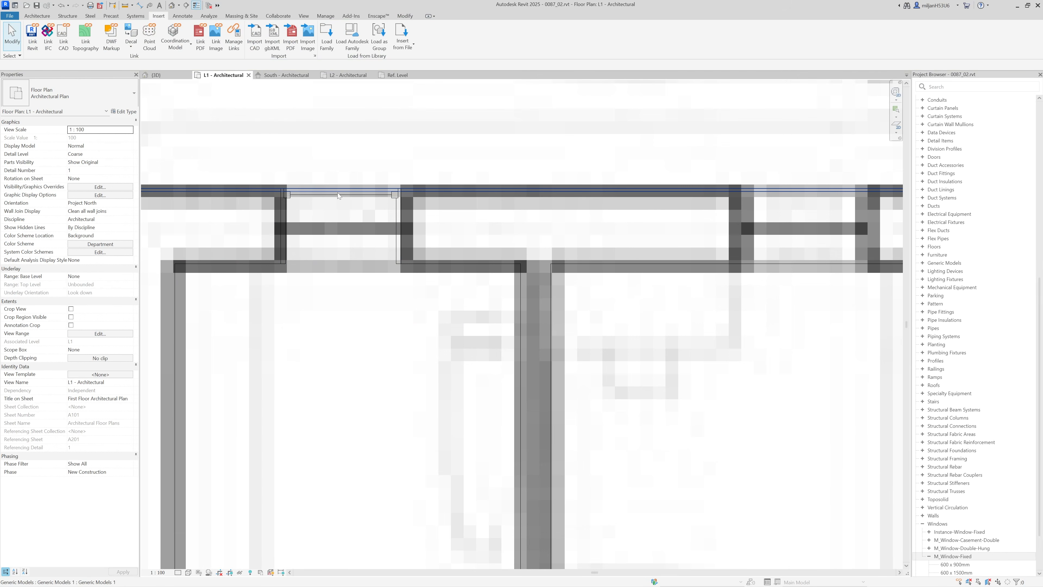
pyautogui.click(156, 74)
pyautogui.keyDown('shift'); pyautogui.moveTo(255, 164); pyautogui.dragTo(534, 164, button='middle'); pyautogui.keyUp('shift')
pyautogui.scroll(4, 267, 379)
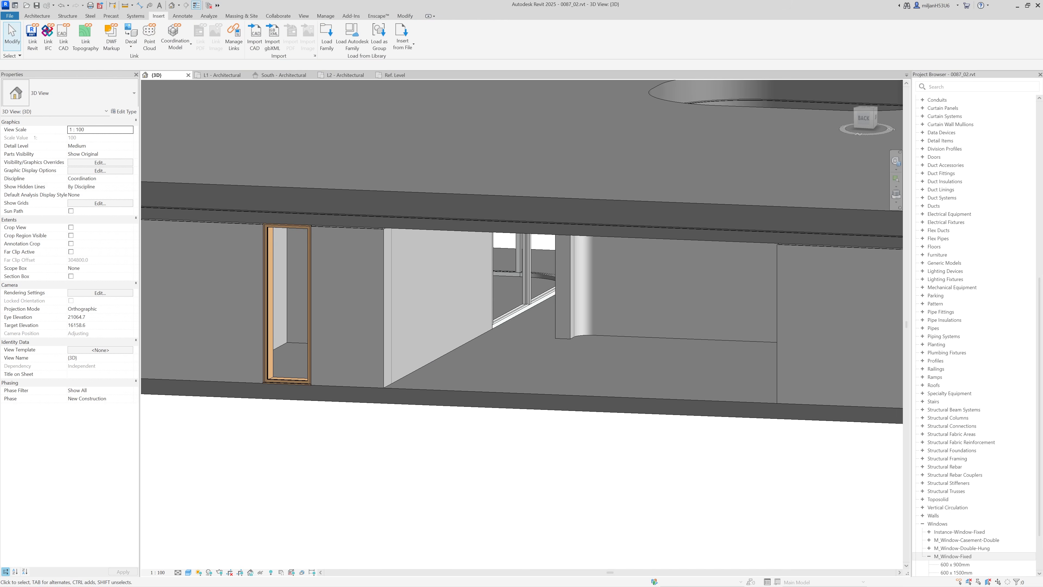
pyautogui.hotkey('alt', 'Tab')
pyautogui.click(459, 36)
# Step: Set the 80 x 26 window type's Window Inset to 100 mm
pyautogui.click(287, 382)
pyautogui.keyDown('shift'); pyautogui.moveTo(286, 382); pyautogui.dragTo(303, 487, button='middle'); pyautogui.keyUp('shift')
pyautogui.moveTo(330, 382); pyautogui.dragTo(413, 420, button='middle')
pyautogui.scroll(1, 412, 421)
pyautogui.scroll(2, 413, 421)
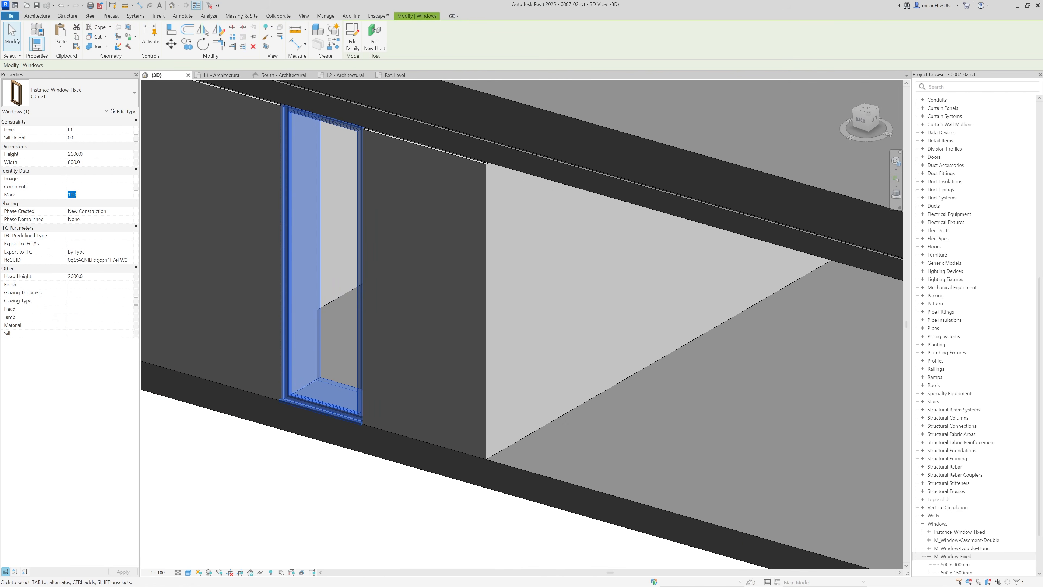
pyautogui.click(124, 112)
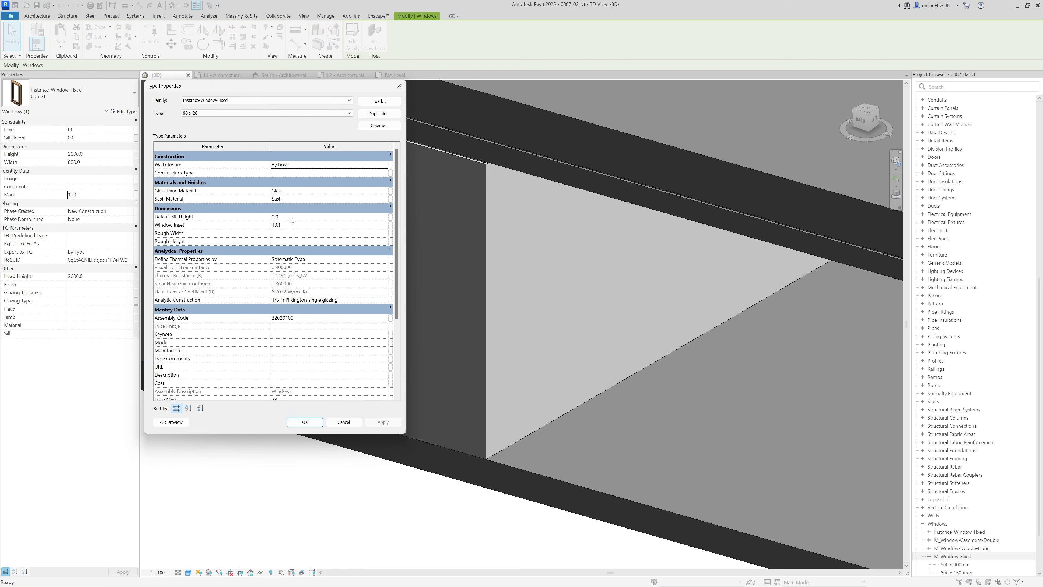
pyautogui.write('100')
pyautogui.moveTo(247, 86); pyautogui.dragTo(673, 89)
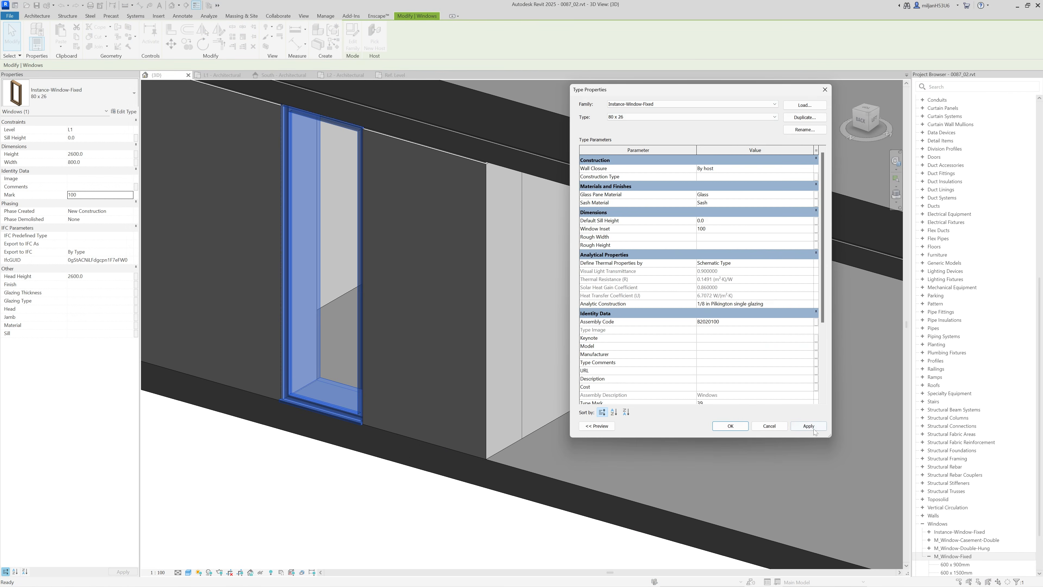
pyautogui.click(809, 426)
pyautogui.click(806, 425)
pyautogui.click(731, 426)
pyautogui.click(412, 502)
# Step: Compare the recessed window in 3D with the reference facade photo, including its frame, sill and type properties
pyautogui.scroll(-2, 482, 475)
pyautogui.moveTo(255, 263); pyautogui.dragTo(352, 261, button='middle')
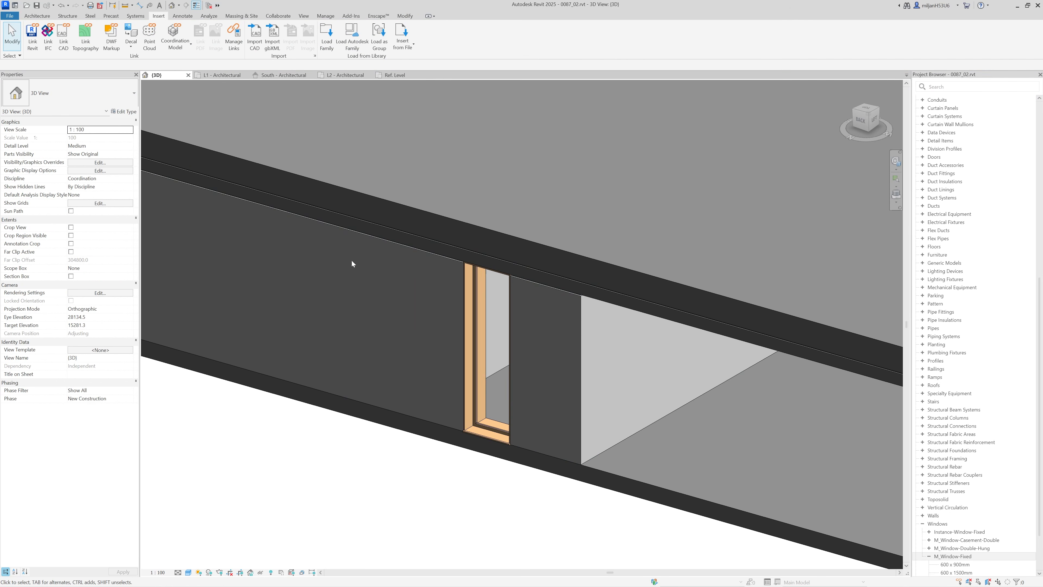
pyautogui.click(225, 75)
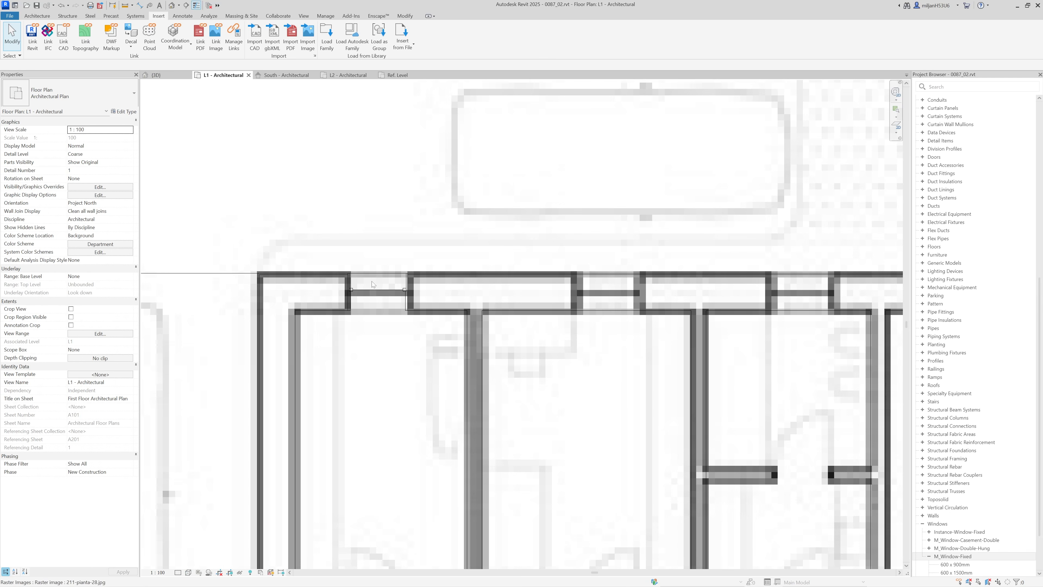
pyautogui.click(155, 76)
pyautogui.hotkey('alt', 'Tab')
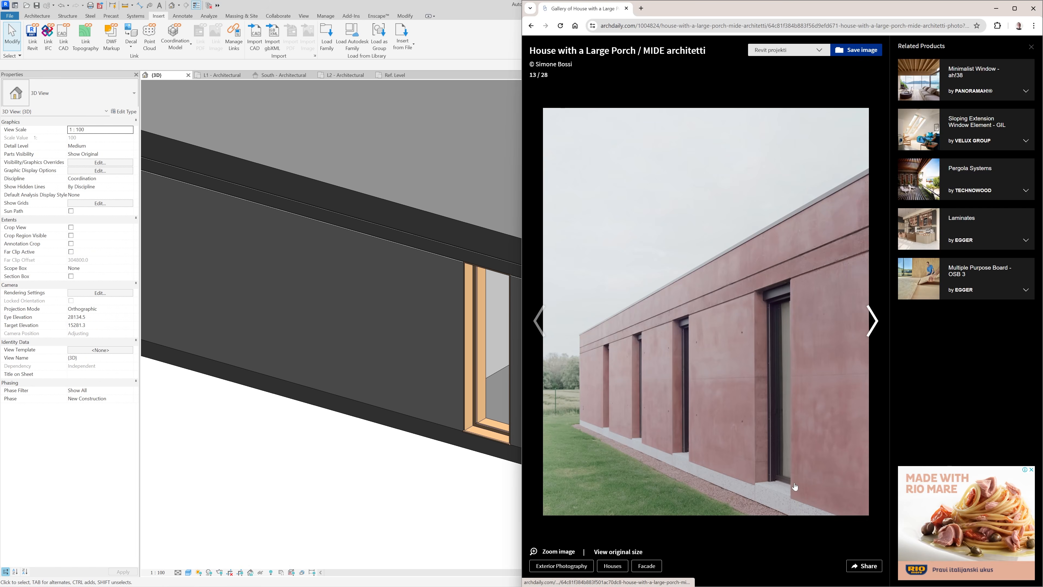
pyautogui.click(469, 163)
pyautogui.click(473, 354)
pyautogui.click(124, 111)
pyautogui.click(780, 442)
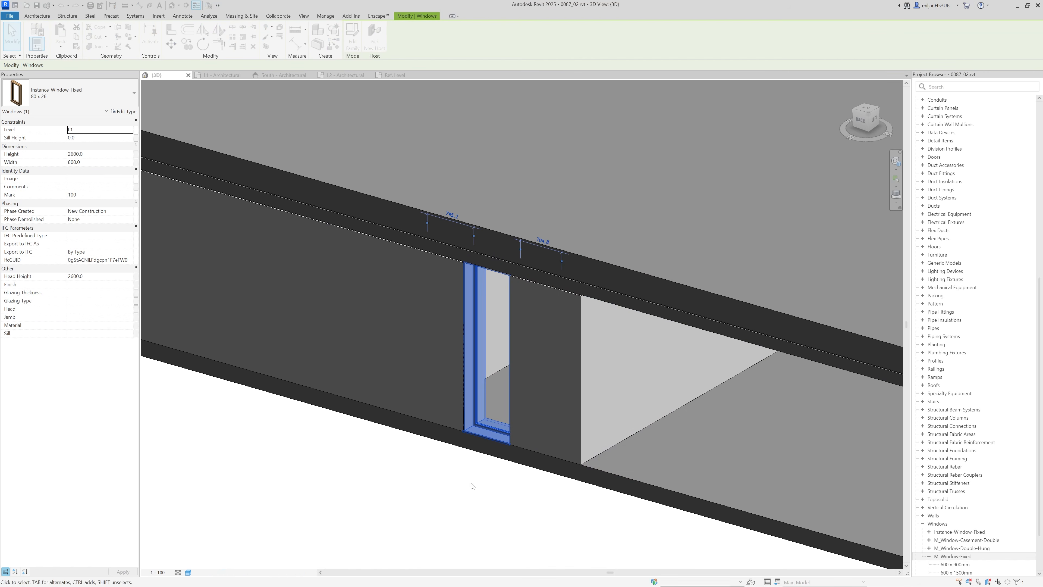
pyautogui.click(473, 431)
pyautogui.hotkey('alt', 'Tab')
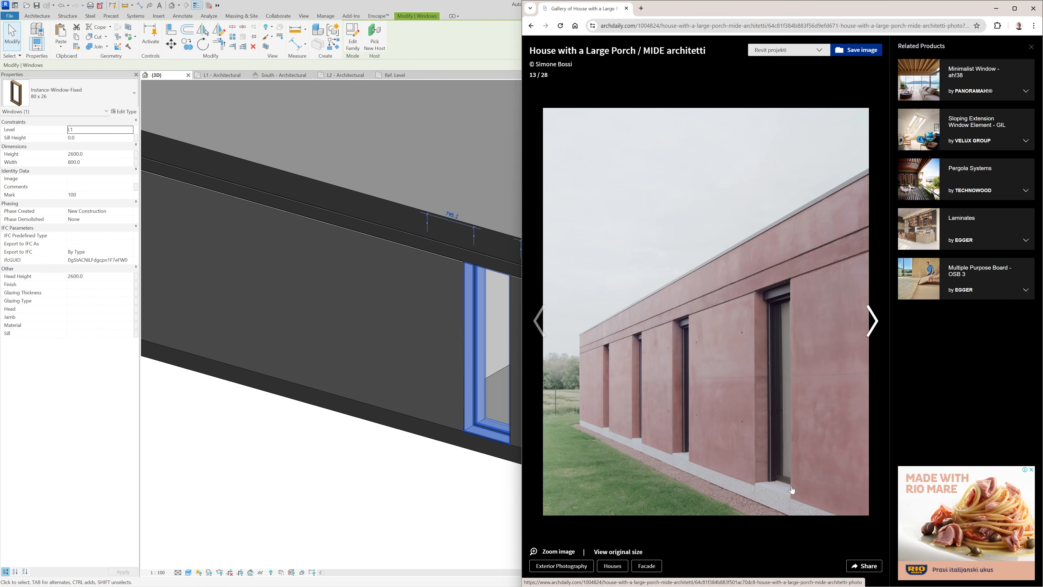
# Step: Create a new material named AIE steel windows from the 80 x 26 window type's Sash Material setting
pyautogui.click(483, 64)
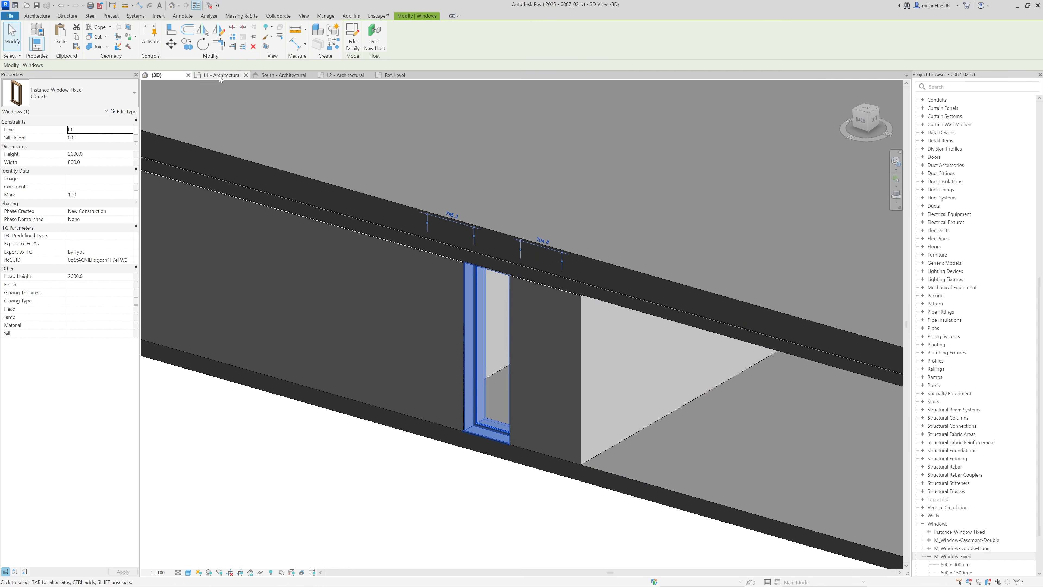
pyautogui.click(132, 112)
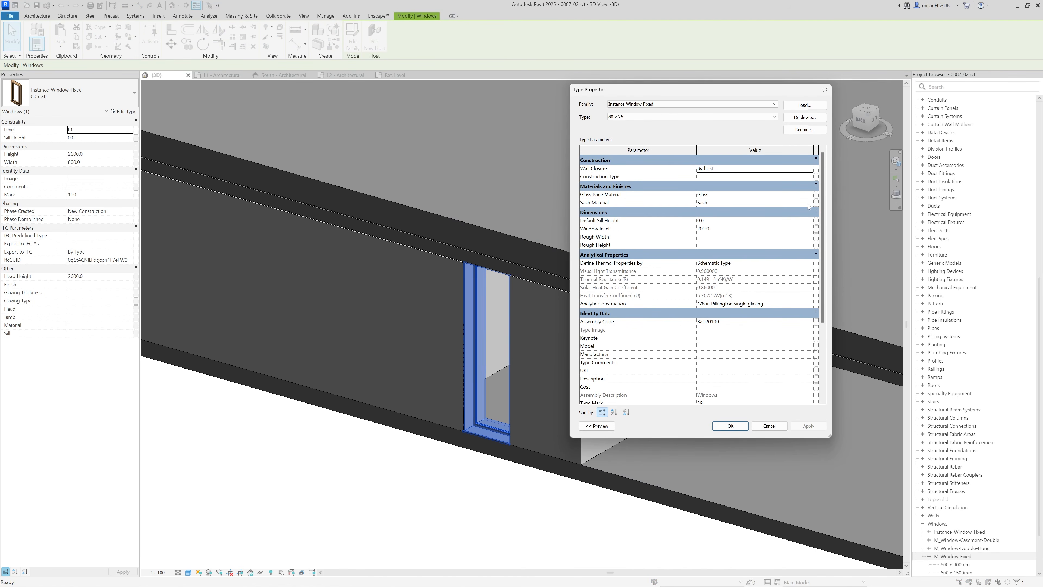
pyautogui.click(812, 204)
pyautogui.click(812, 204)
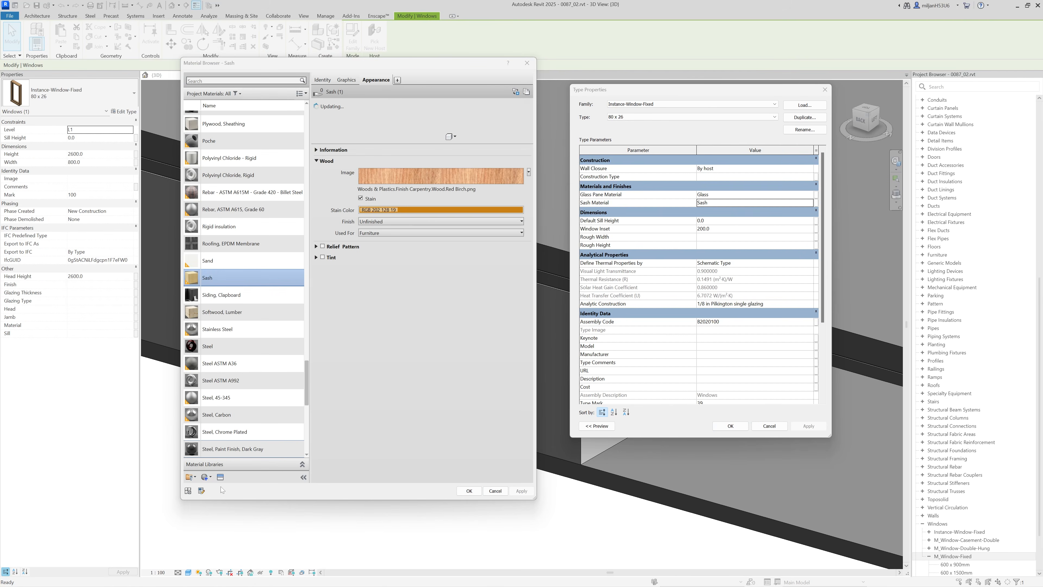
pyautogui.click(209, 478)
pyautogui.click(224, 487)
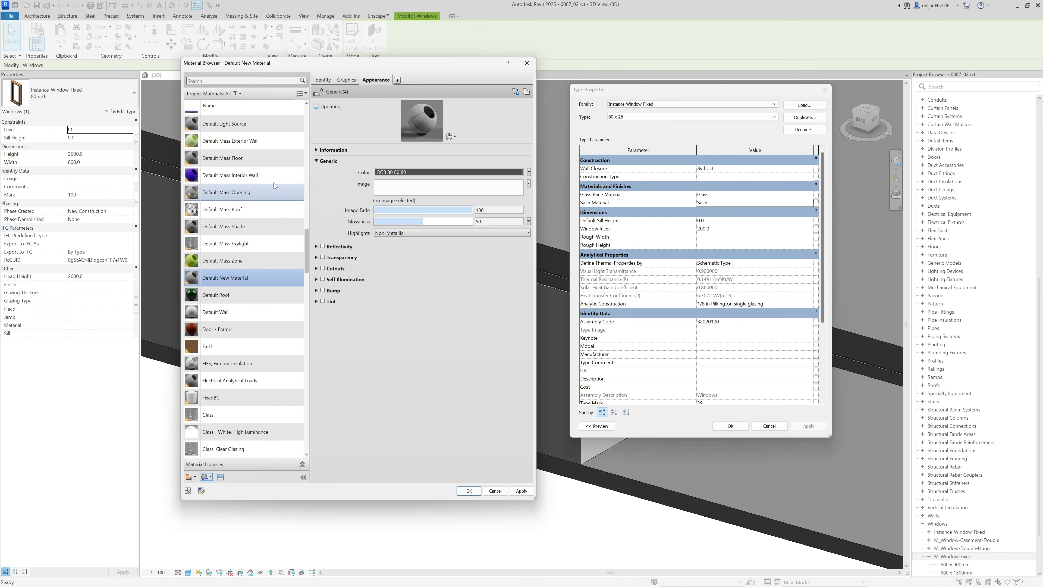
pyautogui.click(324, 80)
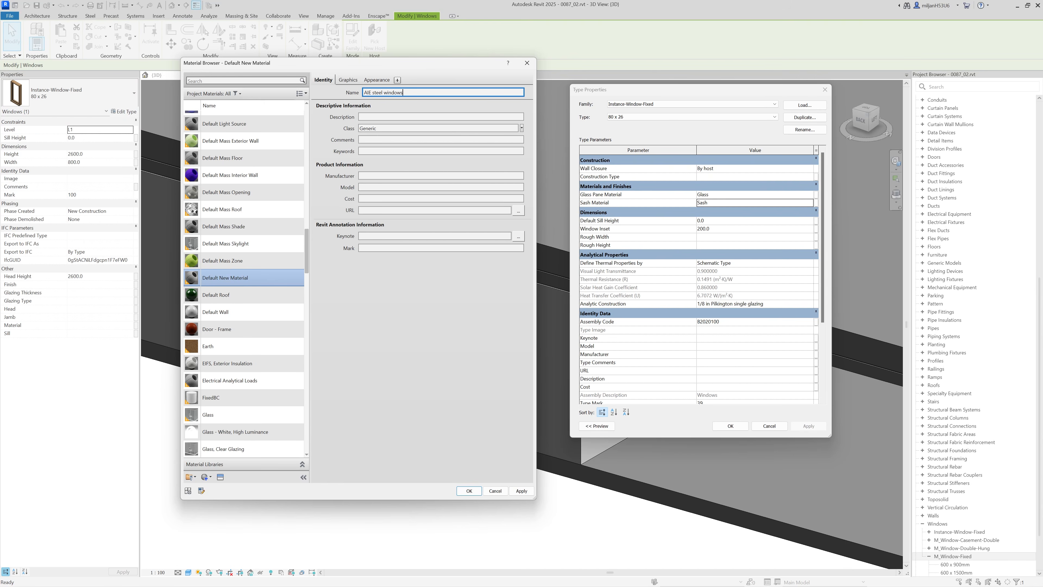
pyautogui.press('Return')
# Step: Review the new material's graphics and appearance, assign it to the window's sash, and accept the type properties
pyautogui.click(348, 80)
pyautogui.click(376, 80)
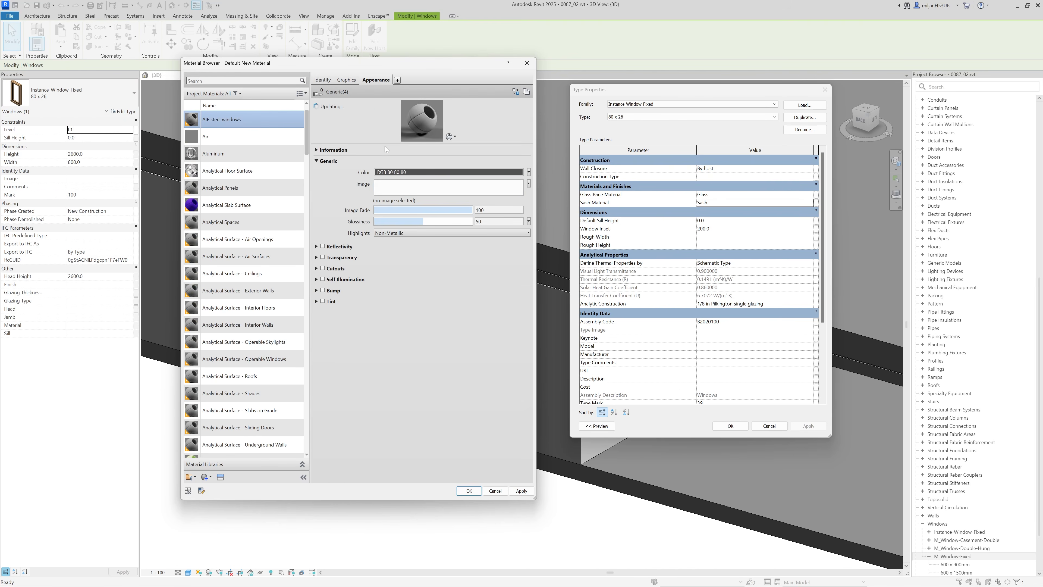
pyautogui.click(346, 80)
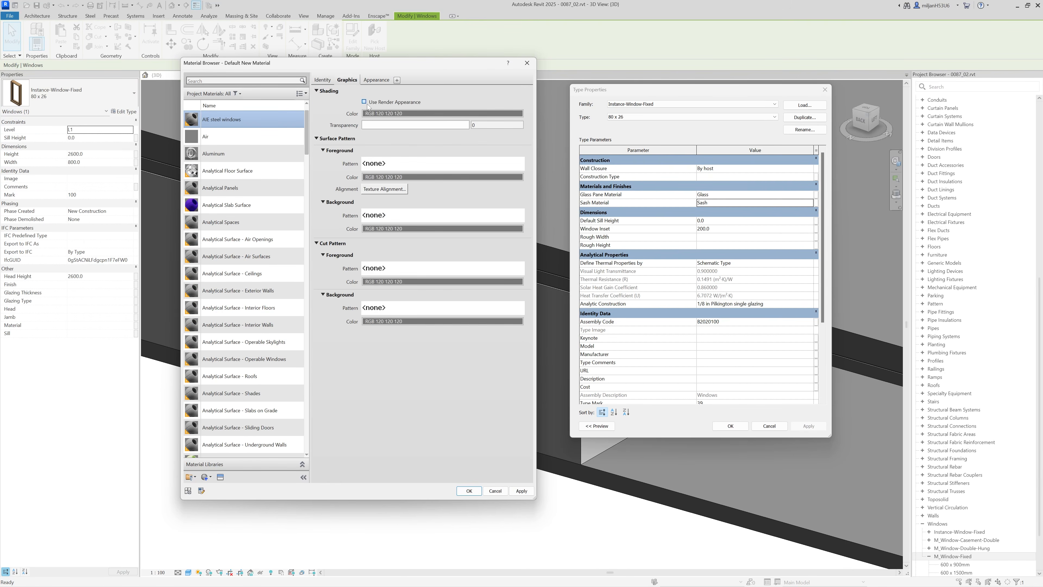
pyautogui.click(469, 491)
pyautogui.click(730, 426)
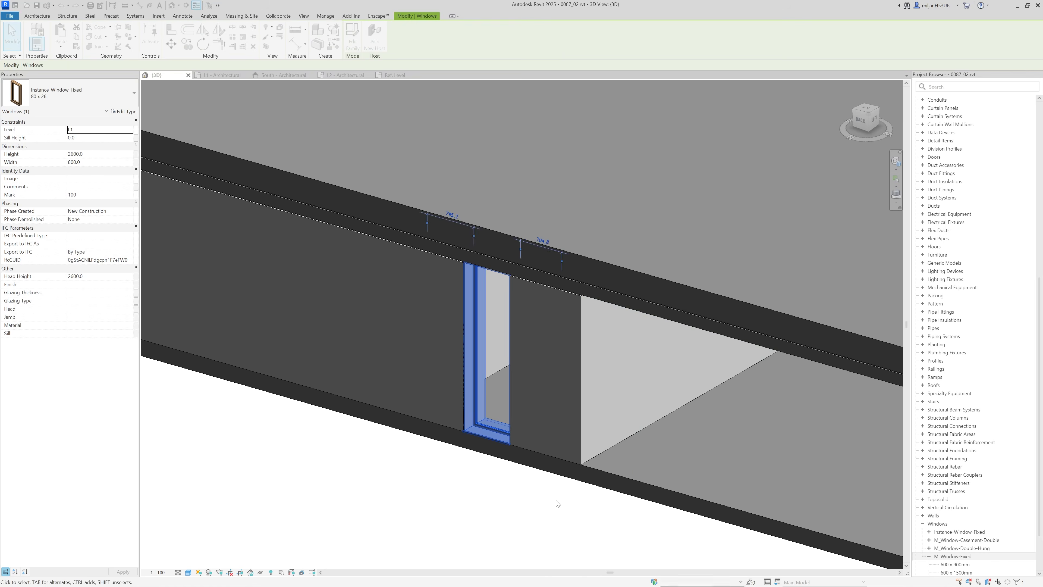
# Step: On the L1 plan, start a multiple copy of the 80 x 26 window and place one in the second exterior wall opening
pyautogui.press('Escape')
pyautogui.scroll(5, 489, 435)
pyautogui.click(222, 75)
pyautogui.scroll(-3, 370, 288)
pyautogui.scroll(3, 370, 288)
pyautogui.click(404, 304)
pyautogui.moveTo(395, 299); pyautogui.dragTo(269, 292, button='middle')
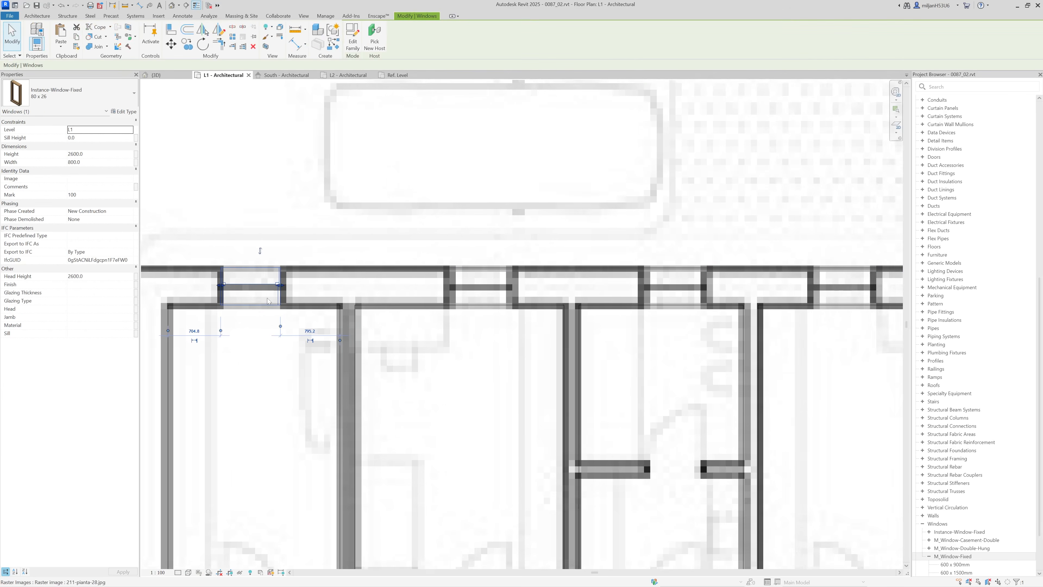
pyautogui.scroll(1, 264, 290)
pyautogui.press('c')
pyautogui.press('o')
pyautogui.click(208, 283)
pyautogui.scroll(2, 506, 288)
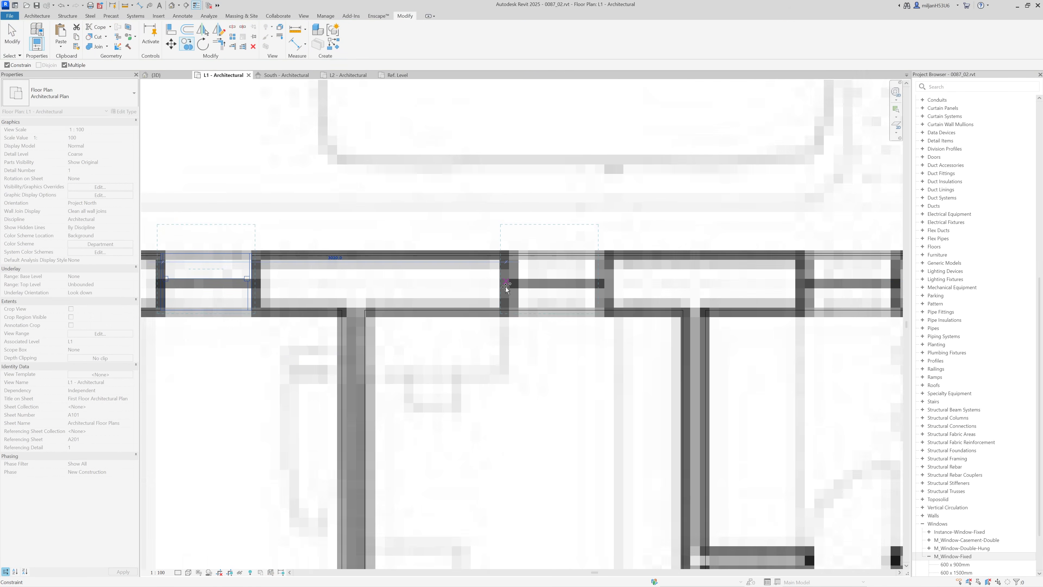
pyautogui.write('3')
pyautogui.press('Return')
# Step: Place two more window copies in the third and fourth exterior wall openings, matching the reference plan
pyautogui.scroll(-5, 542, 284)
pyautogui.scroll(4, 541, 285)
pyautogui.scroll(1, 518, 290)
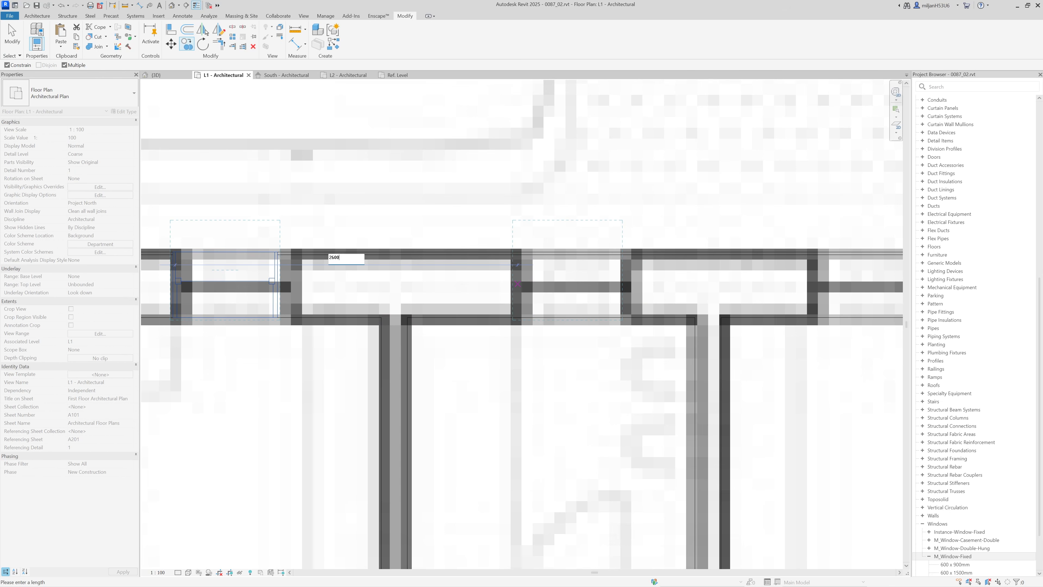
pyautogui.press('Return')
pyautogui.moveTo(737, 292); pyautogui.dragTo(350, 284, button='middle')
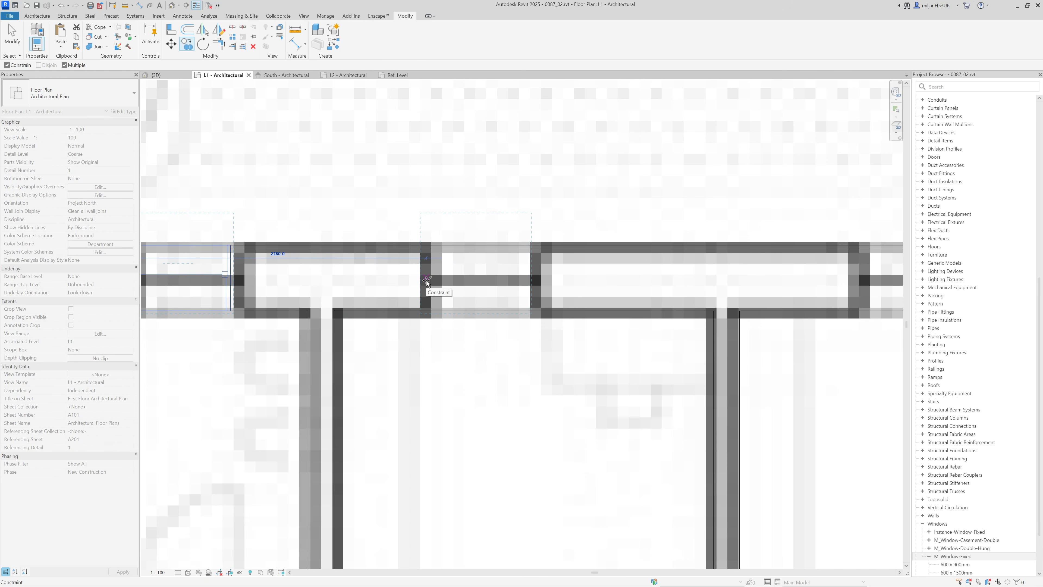
pyautogui.press('Return')
pyautogui.scroll(-3, 427, 283)
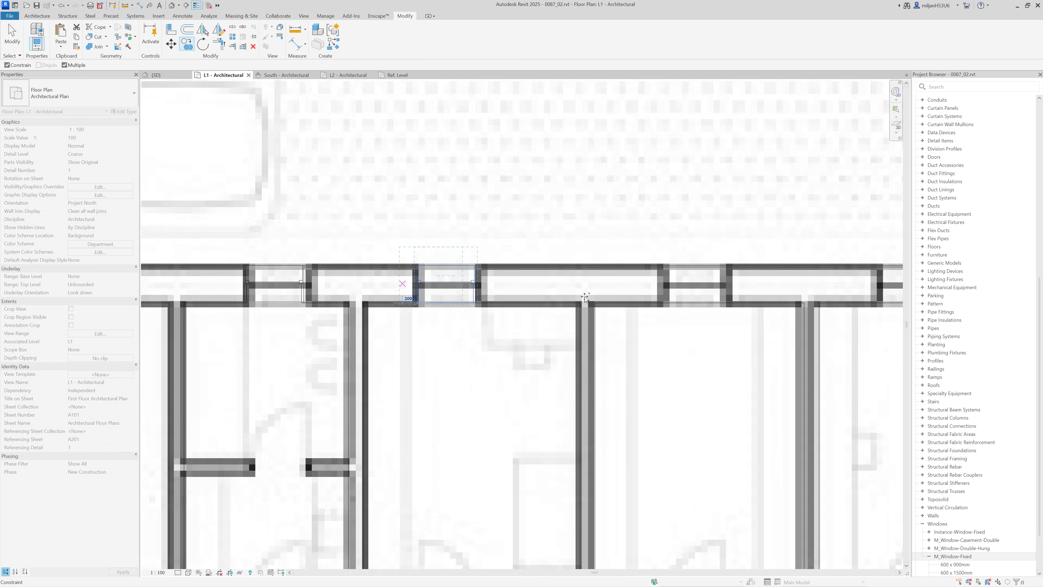
# Step: Place further window copies in the fifth and sixth openings at spacings of 3250 and 2950 mm, ending the copy
pyautogui.scroll(3, 448, 300)
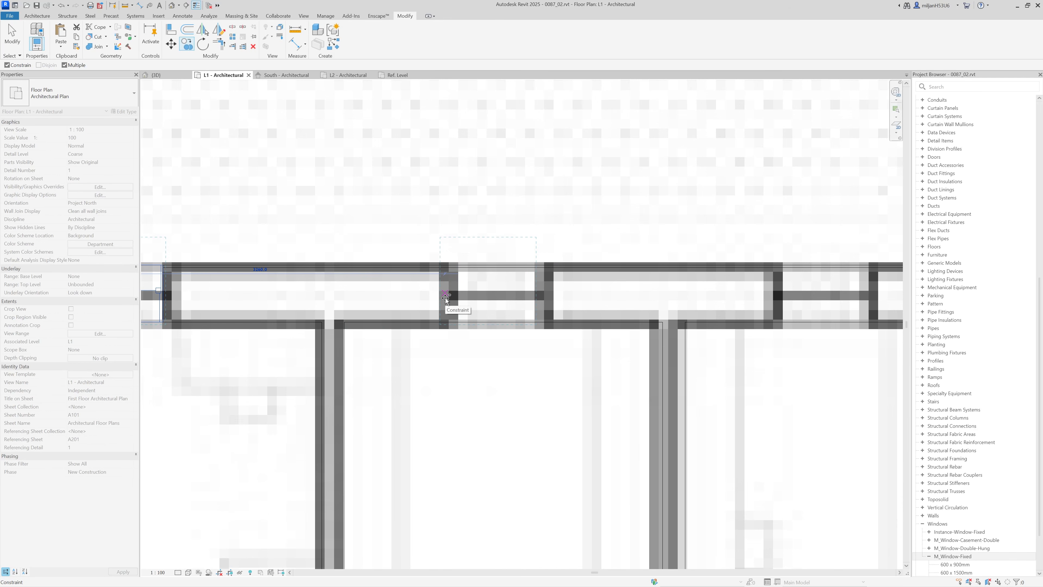
pyautogui.write('3250')
pyautogui.press('Return')
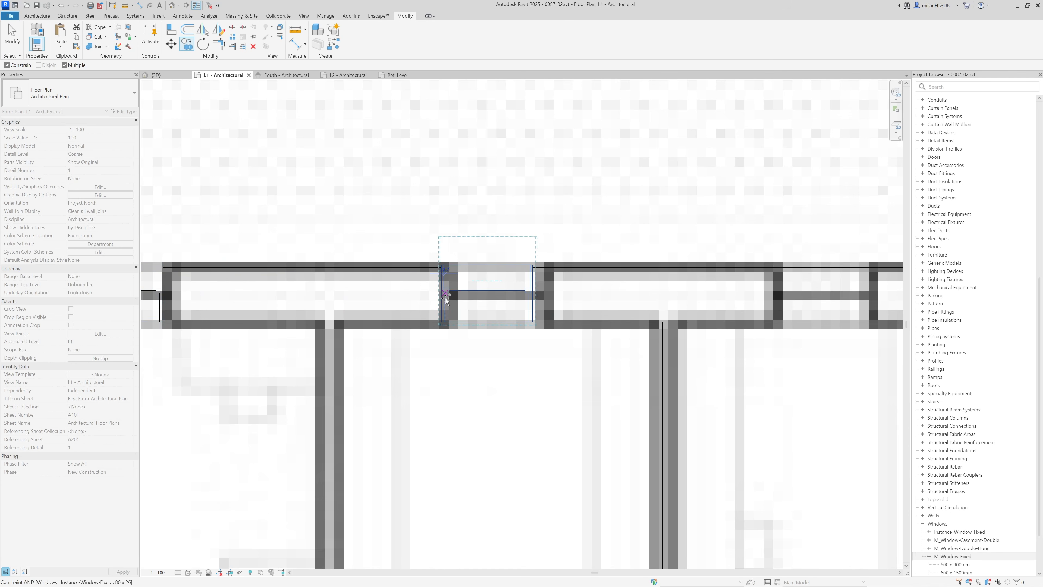
pyautogui.moveTo(727, 297); pyautogui.dragTo(380, 329, button='middle')
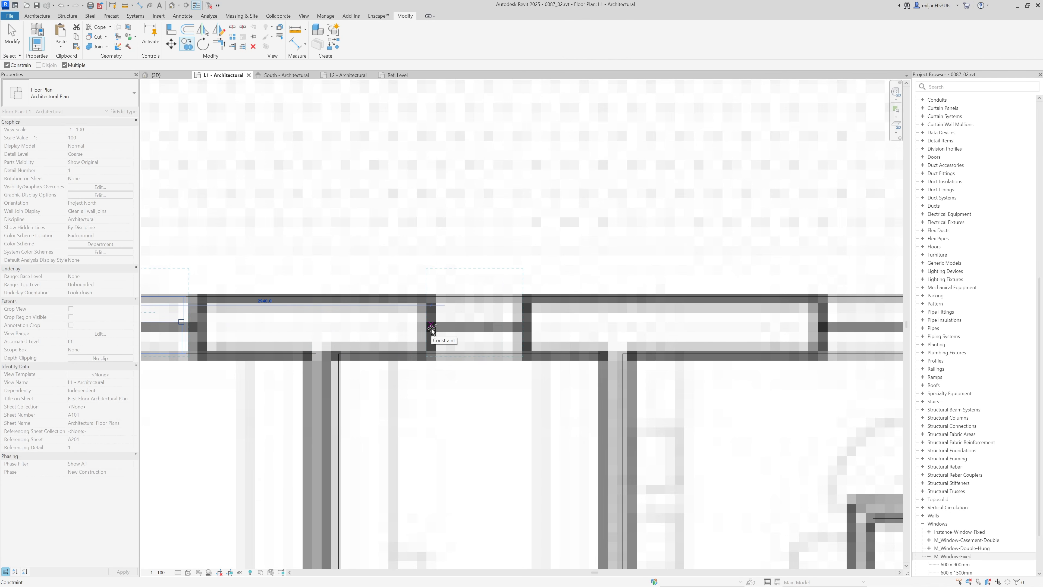
pyautogui.write('2950')
pyautogui.press('Return')
pyautogui.moveTo(703, 338); pyautogui.dragTo(562, 317, button='middle')
pyautogui.press('Escape')
# Step: Move the sixth window 50 mm along the wall toward the seventh opening to fit the reference plan
pyautogui.click(352, 328)
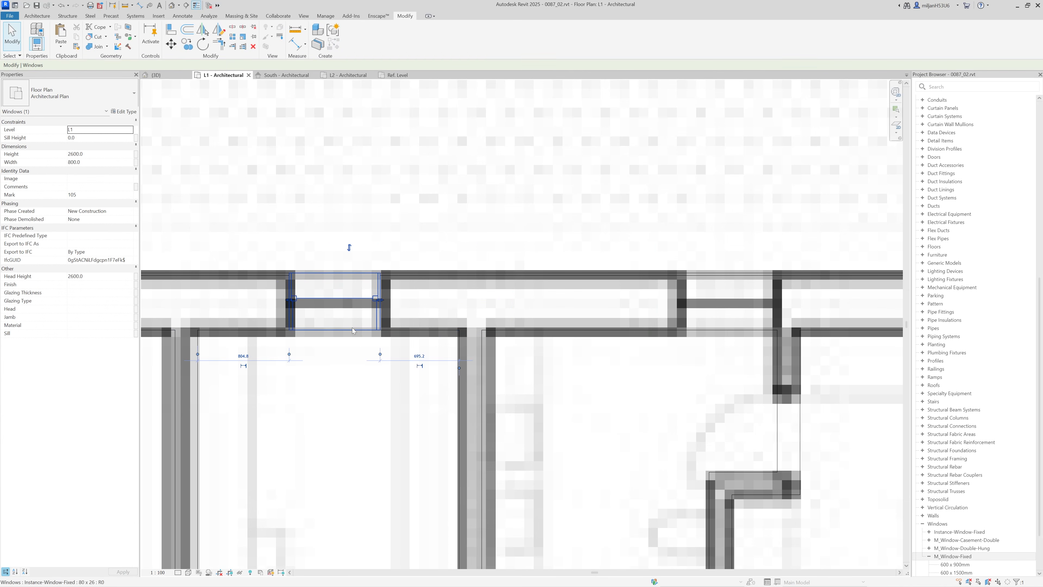
pyautogui.press('m')
pyautogui.press('v')
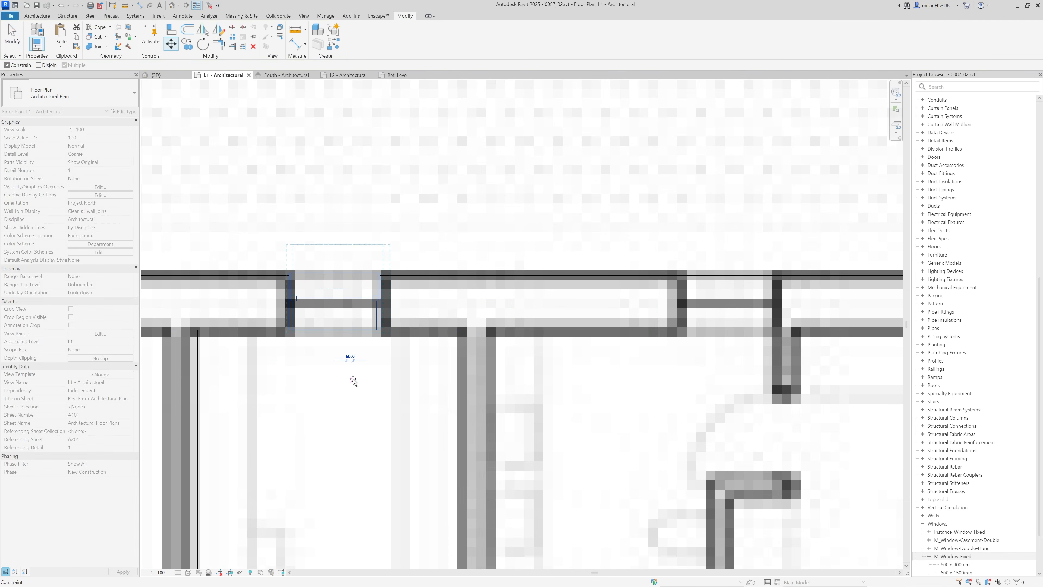
pyautogui.press('Return')
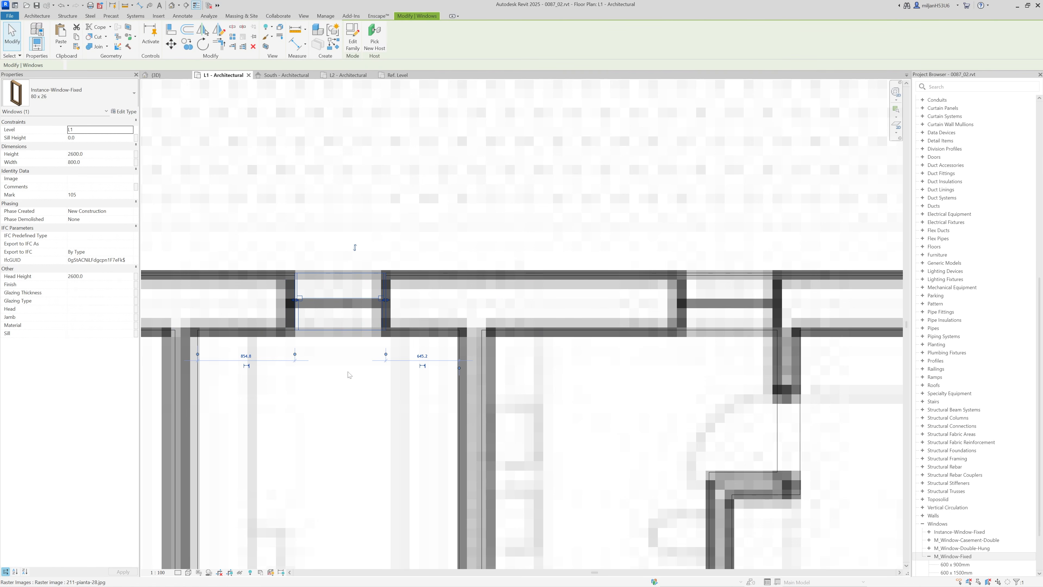
# Step: Copy the sixth window into the last exterior wall opening, beside the bathroom
pyautogui.press('c')
pyautogui.press('o')
pyautogui.click(295, 329)
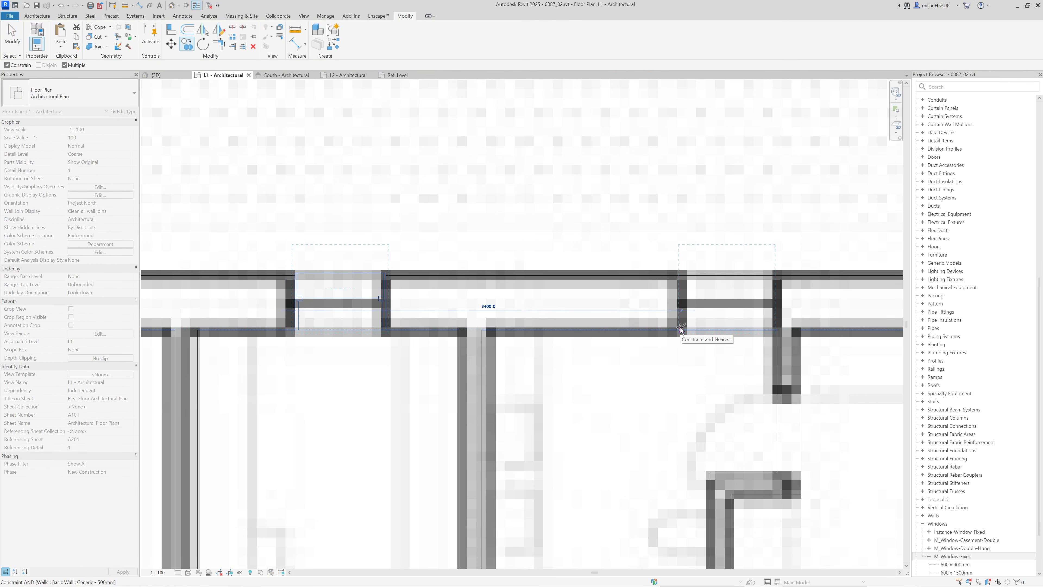
pyautogui.click(672, 329)
pyautogui.moveTo(672, 329); pyautogui.dragTo(401, 341, button='middle')
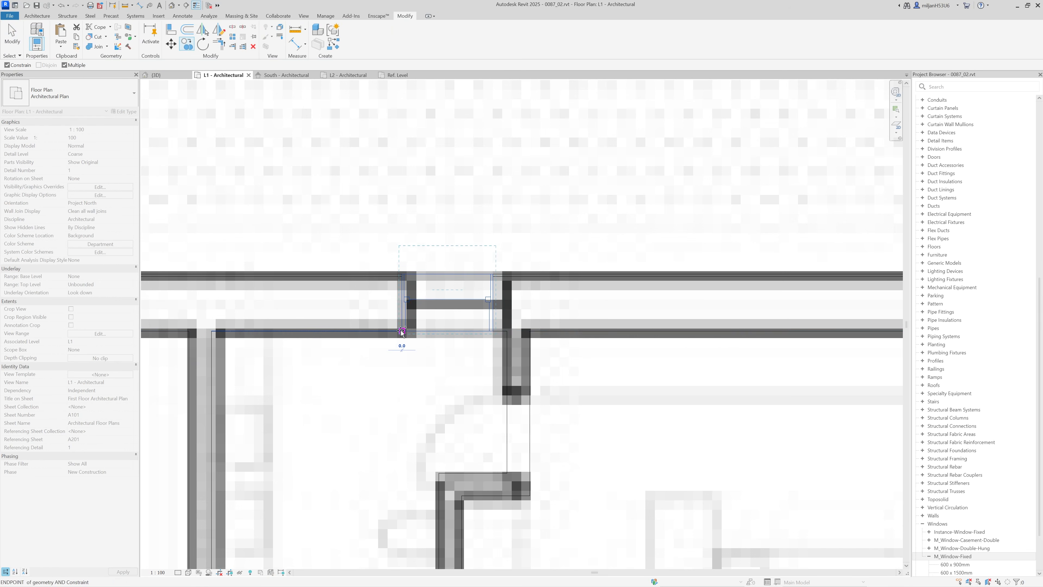
# Step: Align the last window's edge with the adjoining bathroom partition's face and check the whole row of windows in 3D
pyautogui.press('a')
pyautogui.press('l')
pyautogui.click(507, 362)
pyautogui.click(496, 322)
pyautogui.scroll(-5, 514, 339)
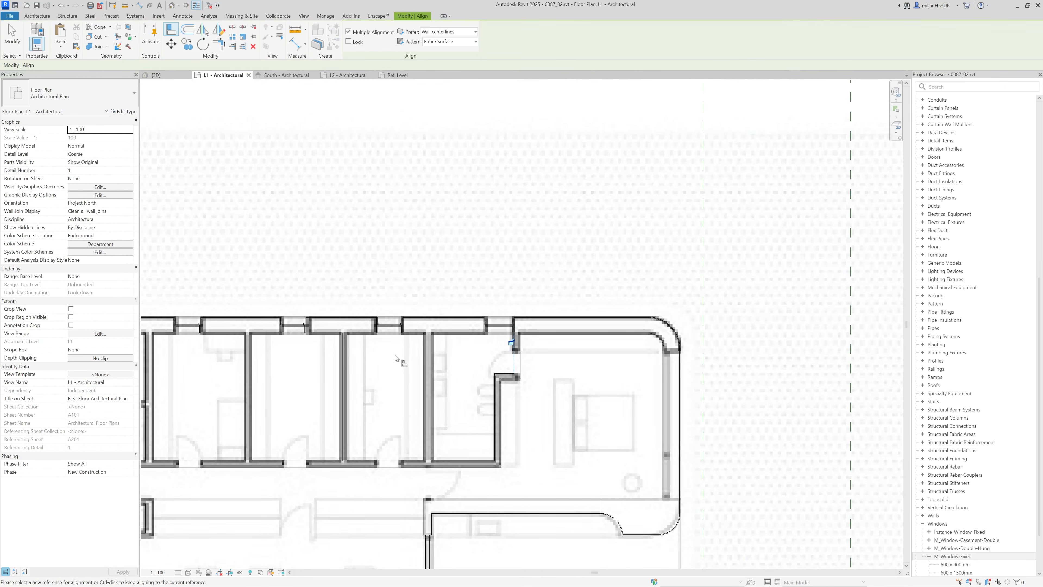
pyautogui.click(162, 75)
pyautogui.scroll(-6, 634, 317)
pyautogui.keyDown('shift'); pyautogui.moveTo(438, 346); pyautogui.dragTo(540, 313, button='middle'); pyautogui.keyUp('shift')
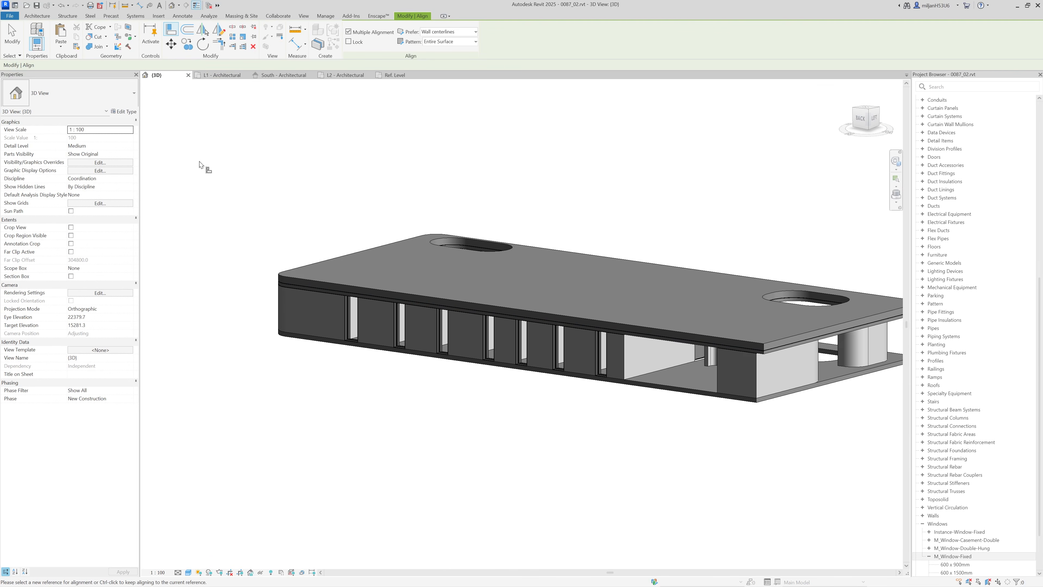
pyautogui.click(16, 32)
# Step: Examine the main bedroom's rounded end wall and its glazed opening on the L1 plan against the reference image
pyautogui.click(236, 75)
pyautogui.scroll(5, 569, 276)
pyautogui.moveTo(569, 276); pyautogui.dragTo(504, 263, button='middle')
pyautogui.scroll(3, 524, 318)
pyautogui.scroll(-3, 524, 319)
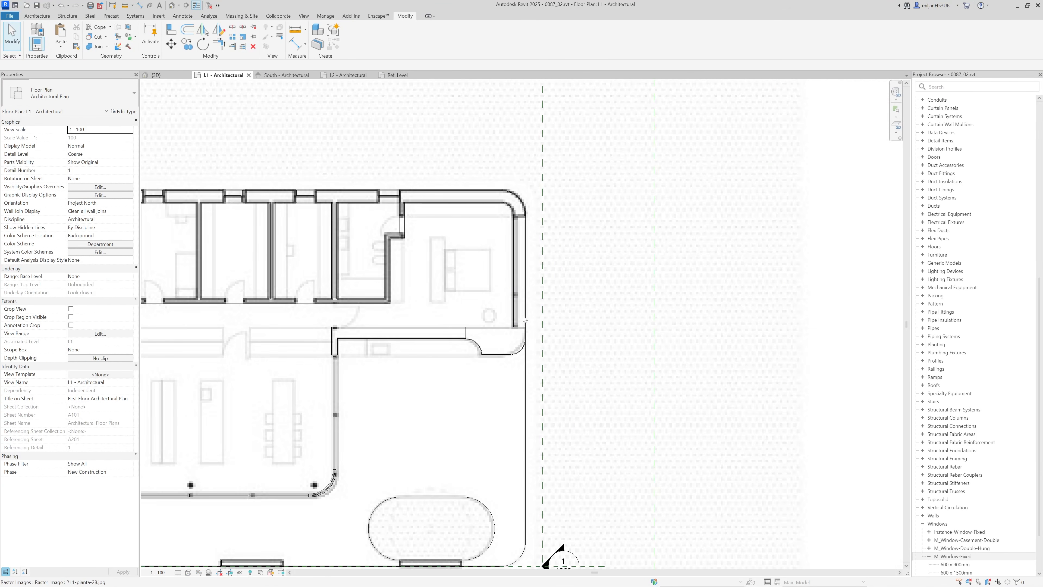
pyautogui.scroll(5, 532, 246)
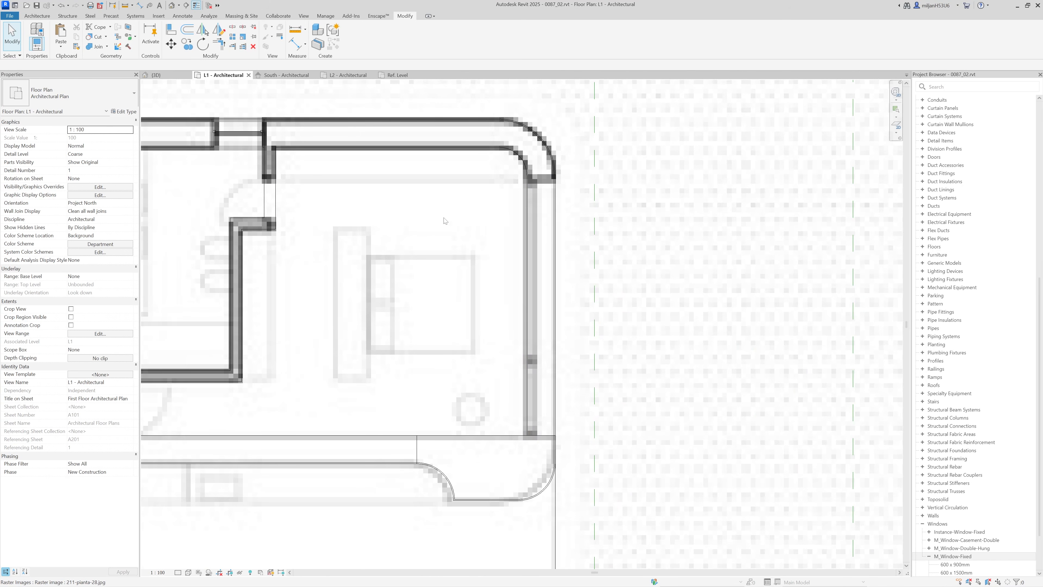
pyautogui.scroll(-3, 520, 237)
pyautogui.scroll(-2, 333, 422)
# Step: Draw an AIE_cw 01 curtain wall about 3240 mm long in the main bedroom's straight end wall, from L1 up to L2
pyautogui.scroll(4, 325, 427)
pyautogui.click(325, 428)
pyautogui.scroll(-2, 323, 428)
pyautogui.scroll(-2, 324, 427)
pyautogui.scroll(5, 625, 155)
pyautogui.press('c')
pyautogui.press('s')
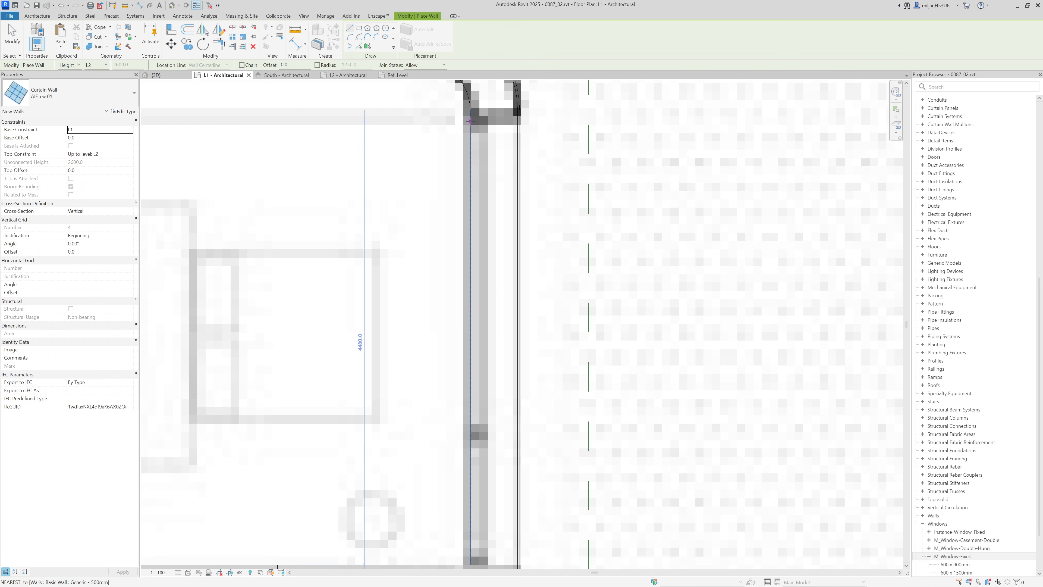
pyautogui.click(490, 136)
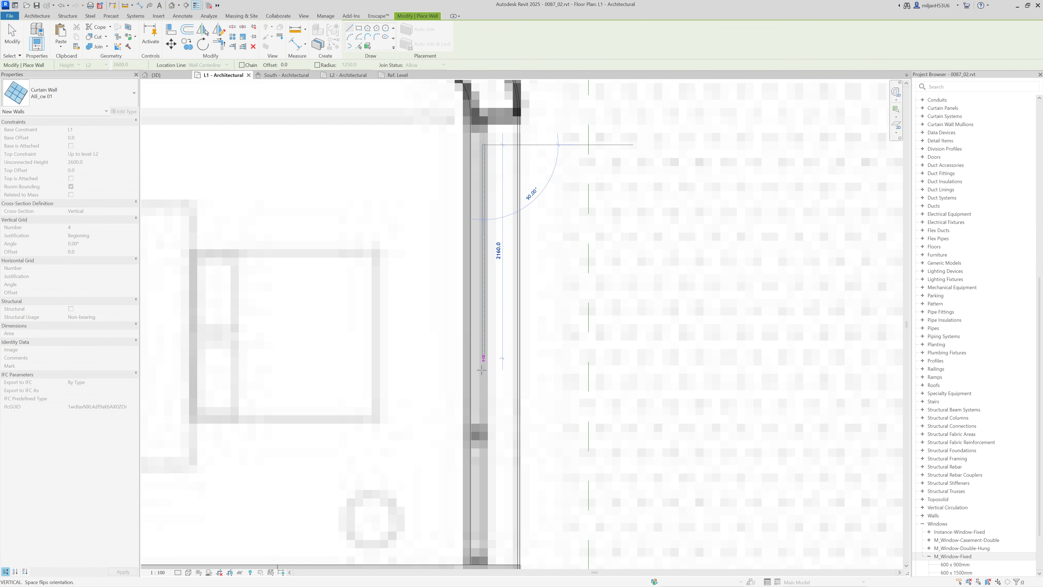
pyautogui.press('Escape')
pyautogui.press('Escape')
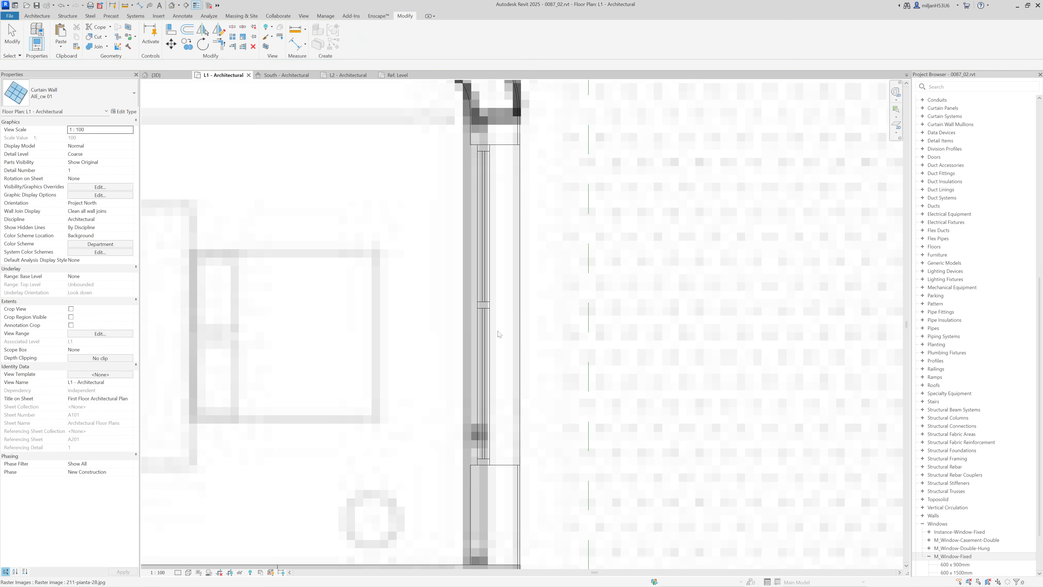
# Step: Move the bedroom curtain wall inward onto the glazing line of the reference plan
pyautogui.click(485, 310)
pyautogui.scroll(2, 494, 121)
pyautogui.scroll(2, 474, 178)
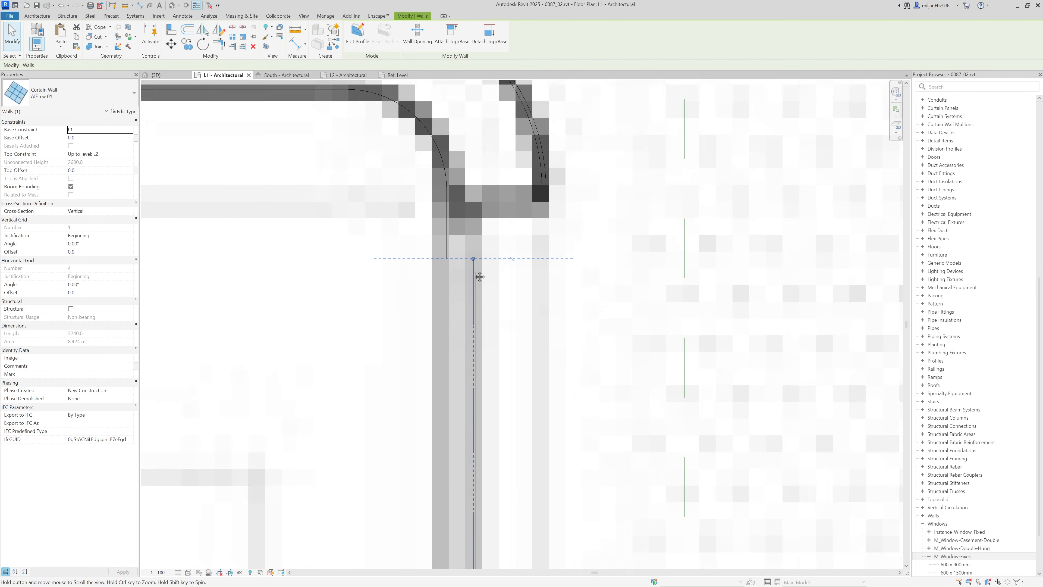
pyautogui.press('m')
pyautogui.press('v')
pyautogui.click(460, 262)
pyautogui.click(427, 259)
pyautogui.scroll(-4, 469, 261)
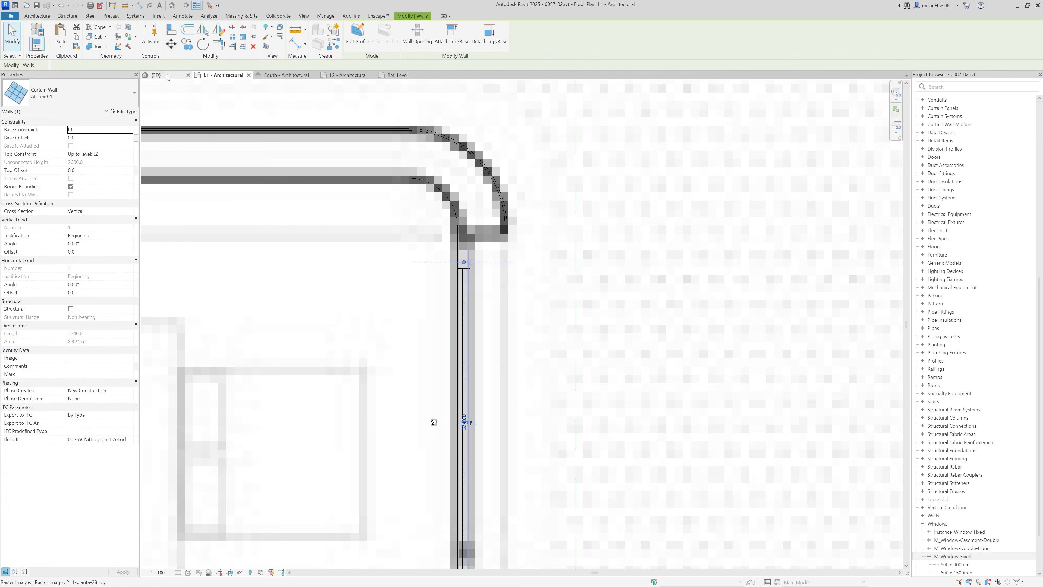
# Step: Inspect the bedroom curtain wall in 3D and set its Base Offset to 900 mm
pyautogui.click(164, 75)
pyautogui.keyDown('shift'); pyautogui.moveTo(214, 288); pyautogui.dragTo(388, 341, button='middle'); pyautogui.keyUp('shift')
pyautogui.scroll(3, 295, 304)
pyautogui.scroll(1, 390, 345)
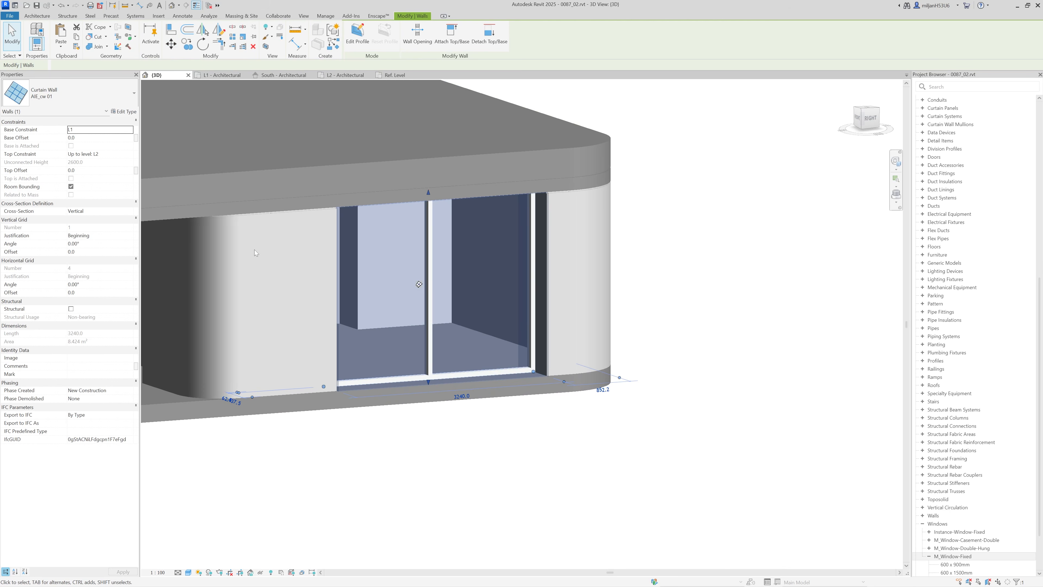
pyautogui.click(82, 138)
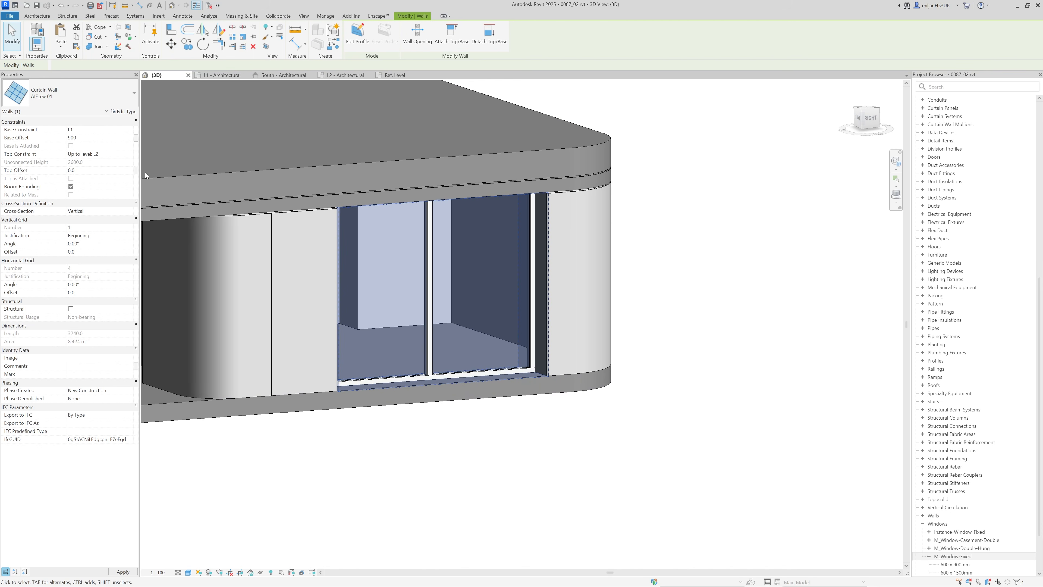
pyautogui.press('Return')
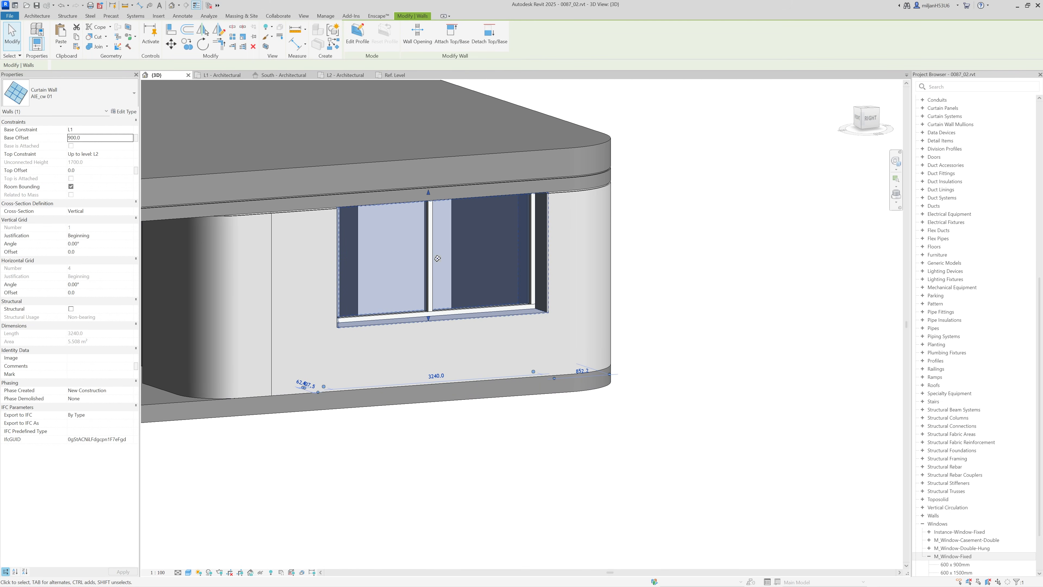
# Step: Switch to the ArchDaily gallery in Chrome and find the photo of the large window beside the rounded corner
pyautogui.hotkey('alt', 'Tab')
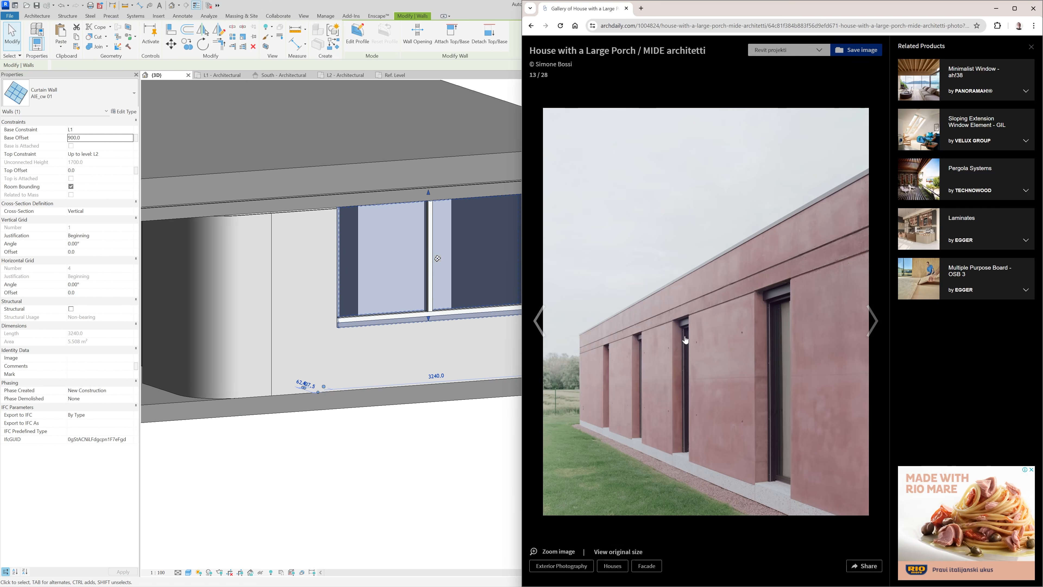
pyautogui.click(769, 328)
pyautogui.click(770, 331)
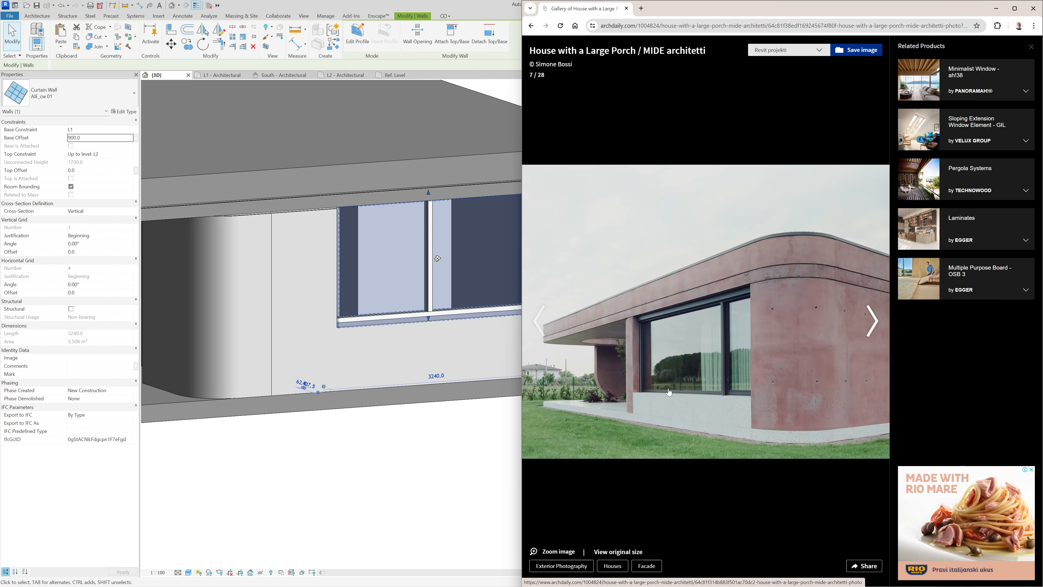
# Step: Return to Revit and set the bedroom curtain wall's Base Offset to 600 mm
pyautogui.click(501, 24)
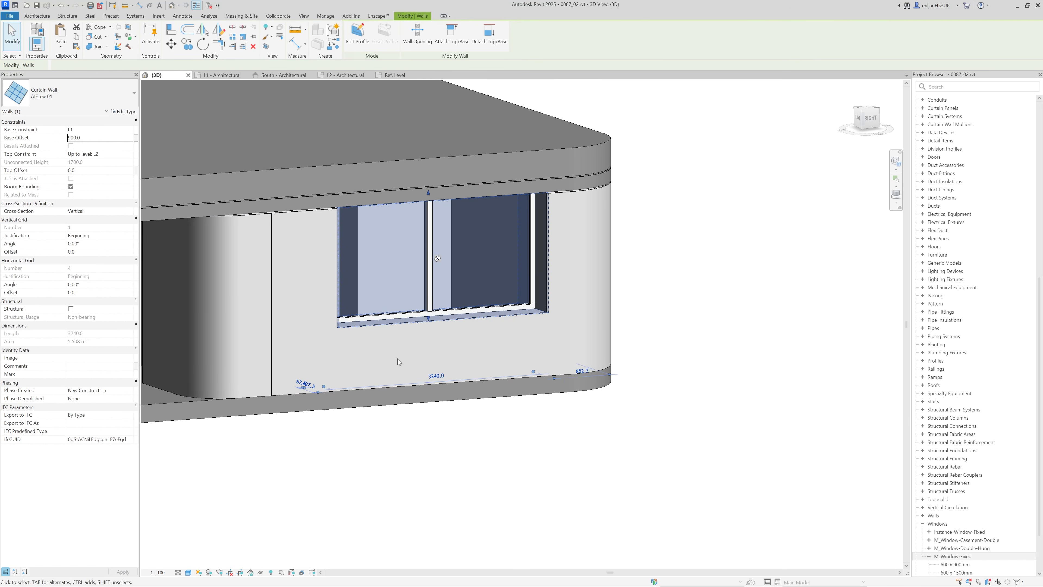
pyautogui.click(100, 138)
pyautogui.write('600')
pyautogui.press('Return')
# Step: Unpin the bedroom curtain wall's vertical grid line and place it 900 mm from the wall end nearest the rounded corner
pyautogui.scroll(4, 437, 271)
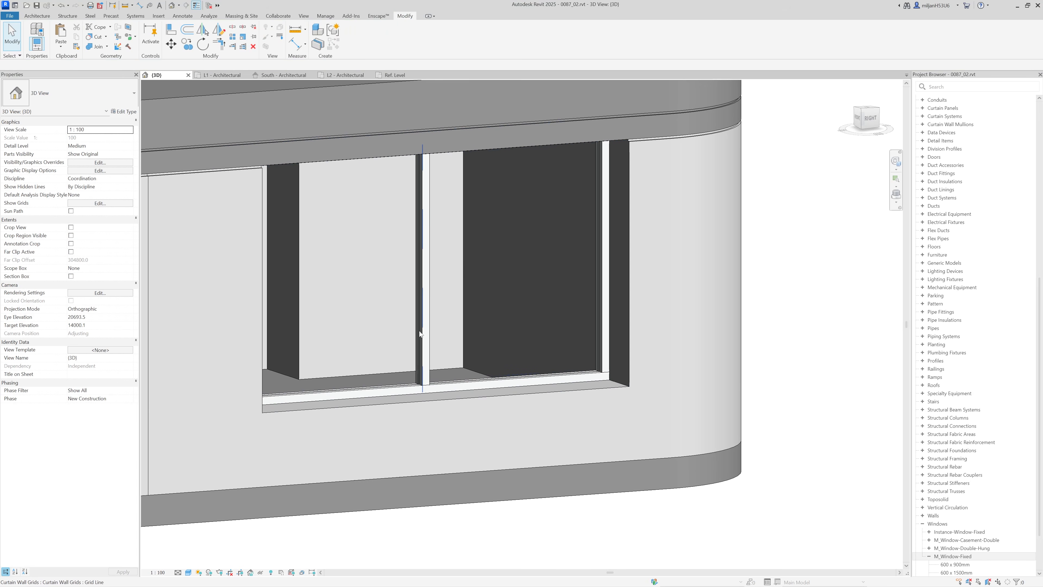
pyautogui.click(419, 333)
pyautogui.click(437, 254)
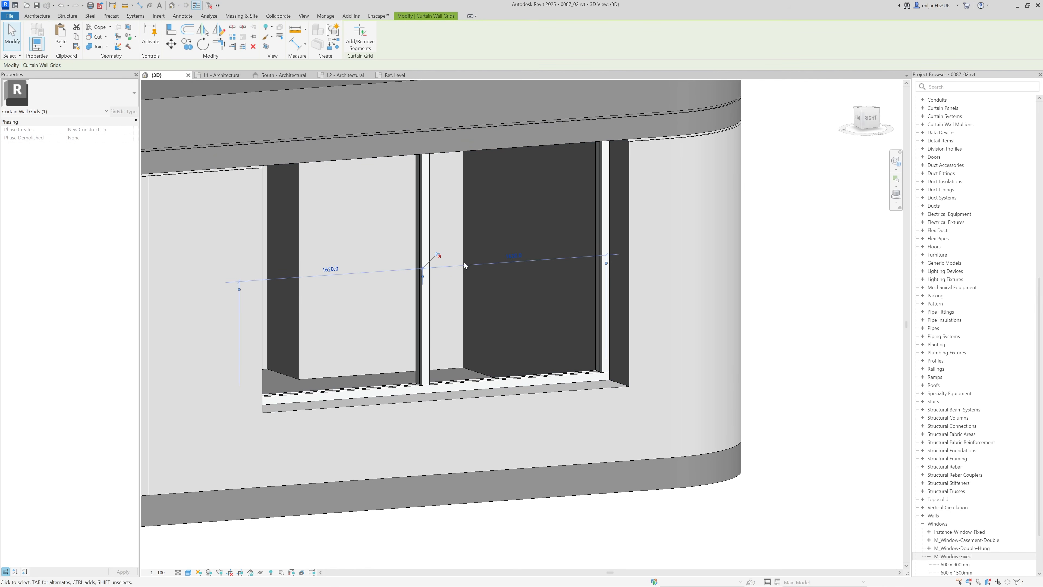
pyautogui.click(514, 255)
pyautogui.write('900')
pyautogui.press('Return')
pyautogui.scroll(-2, 500, 485)
pyautogui.click(472, 503)
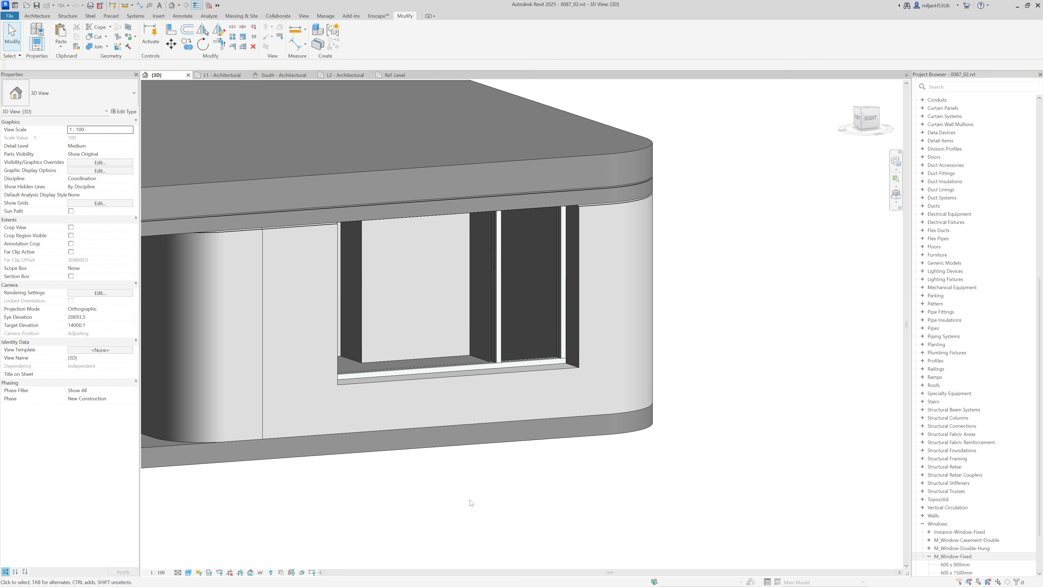
# Step: Compare the bedroom window's division with the ArchDaily photo in Chrome and return to the Revit model
pyautogui.hotkey('alt', 'Tab')
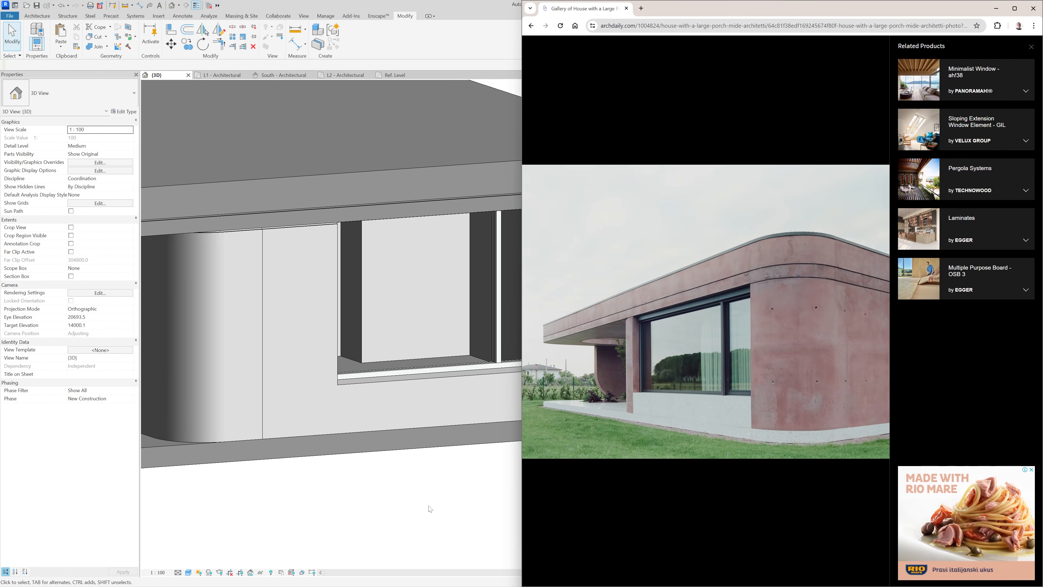
pyautogui.hotkey('alt', 'Tab')
pyautogui.scroll(3, 489, 340)
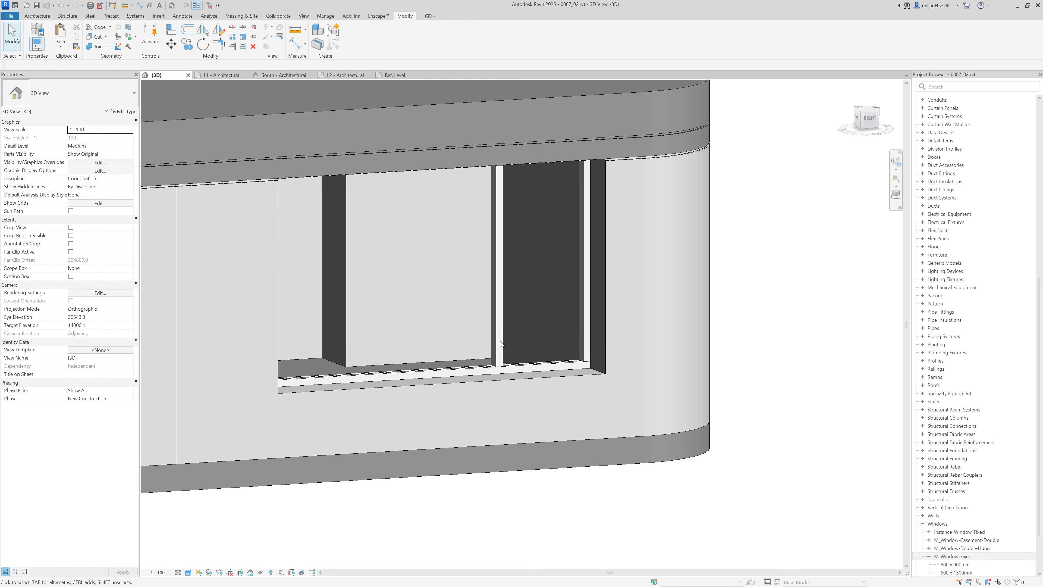
# Step: On the L1 plan, extend the bedroom curtain wall to the horizontal wall line below the bedroom, making it about 4248 mm long
pyautogui.click(222, 75)
pyautogui.scroll(-3, 415, 274)
pyautogui.moveTo(429, 457); pyautogui.dragTo(438, 365, button='middle')
pyautogui.scroll(2, 439, 367)
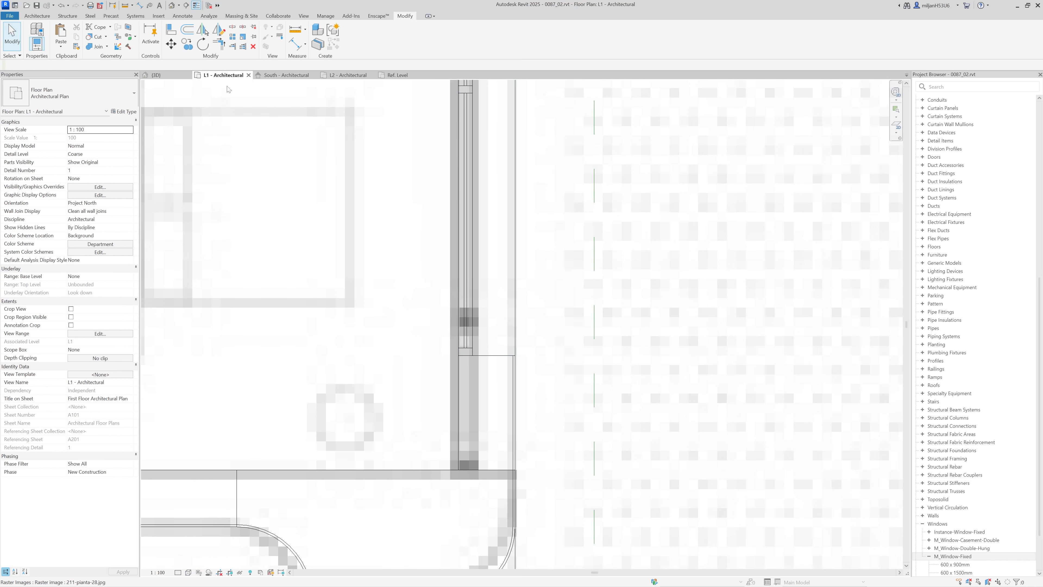
pyautogui.click(233, 46)
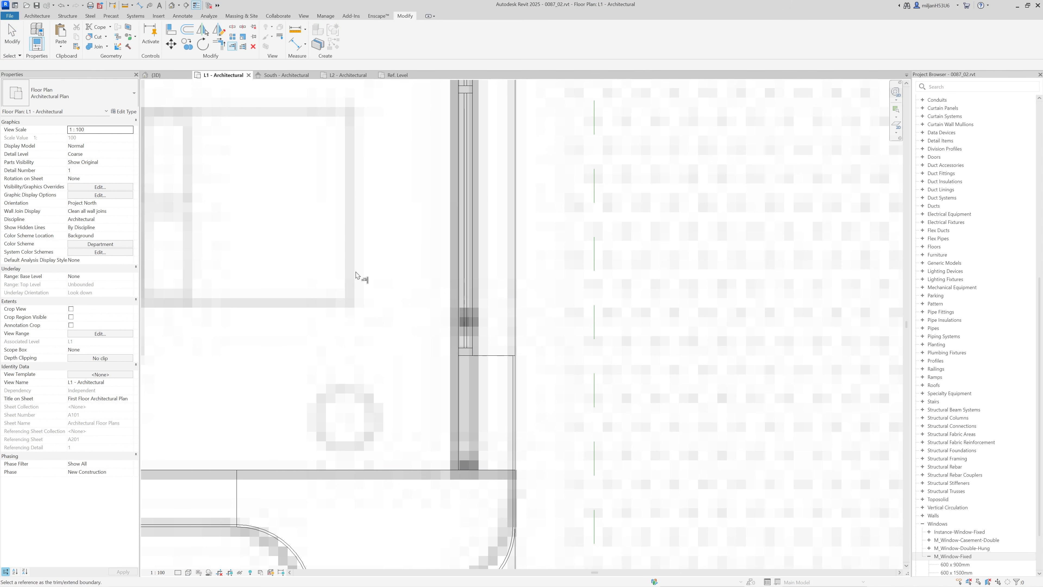
pyautogui.click(407, 470)
pyautogui.click(466, 334)
pyautogui.scroll(-2, 441, 359)
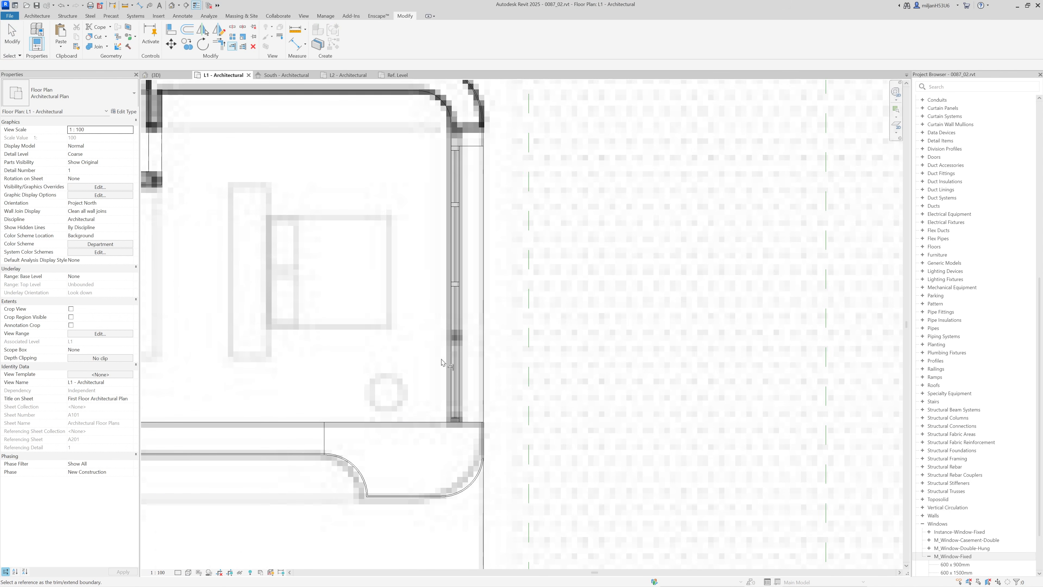
pyautogui.click(16, 37)
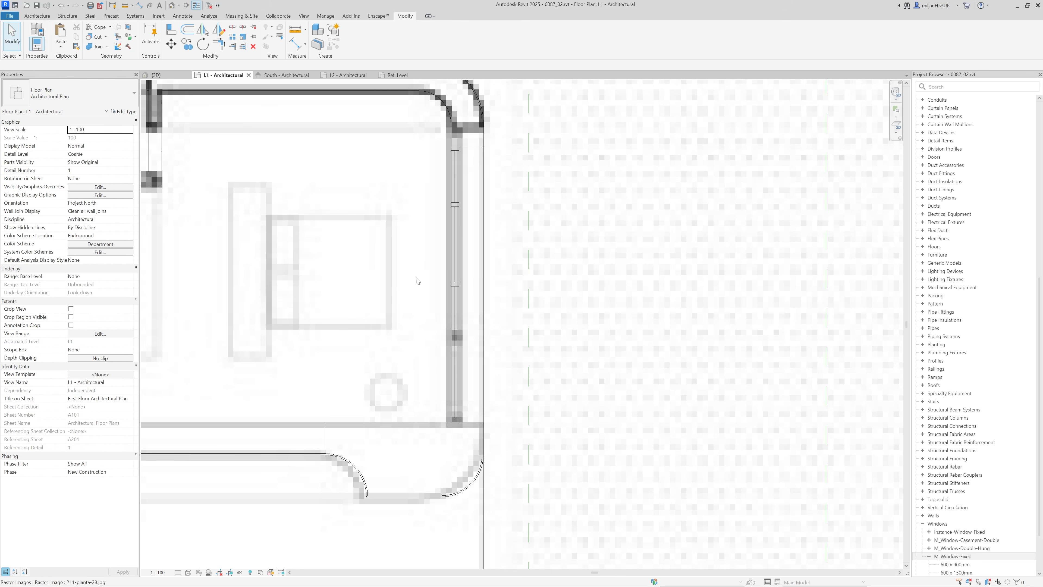
# Step: Duplicate the bedroom curtain wall's type as AIE_cw 03 and apply it to the wall
pyautogui.click(457, 346)
pyautogui.scroll(1, 386, 292)
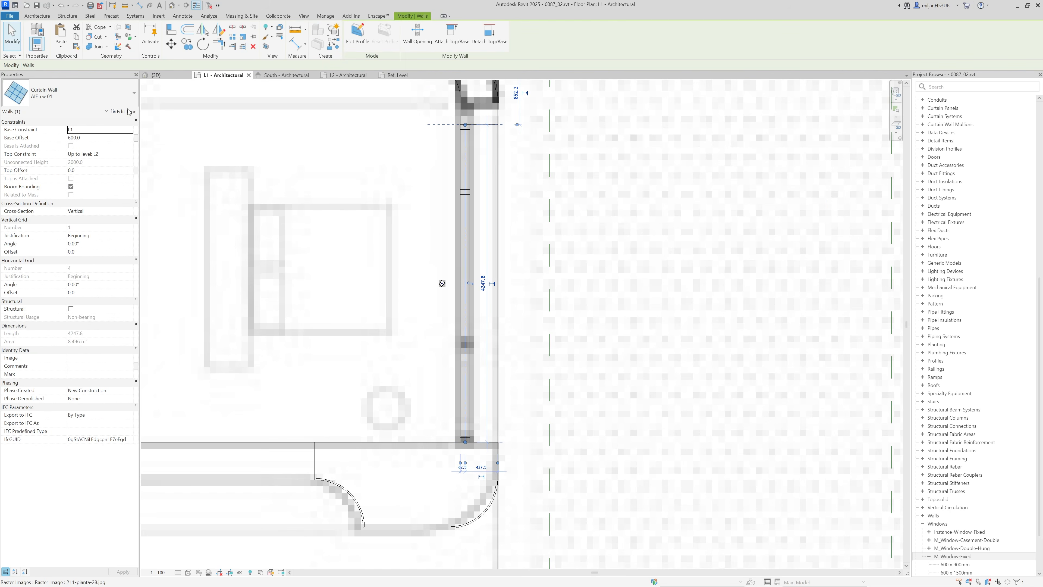
pyautogui.click(124, 111)
pyautogui.click(822, 120)
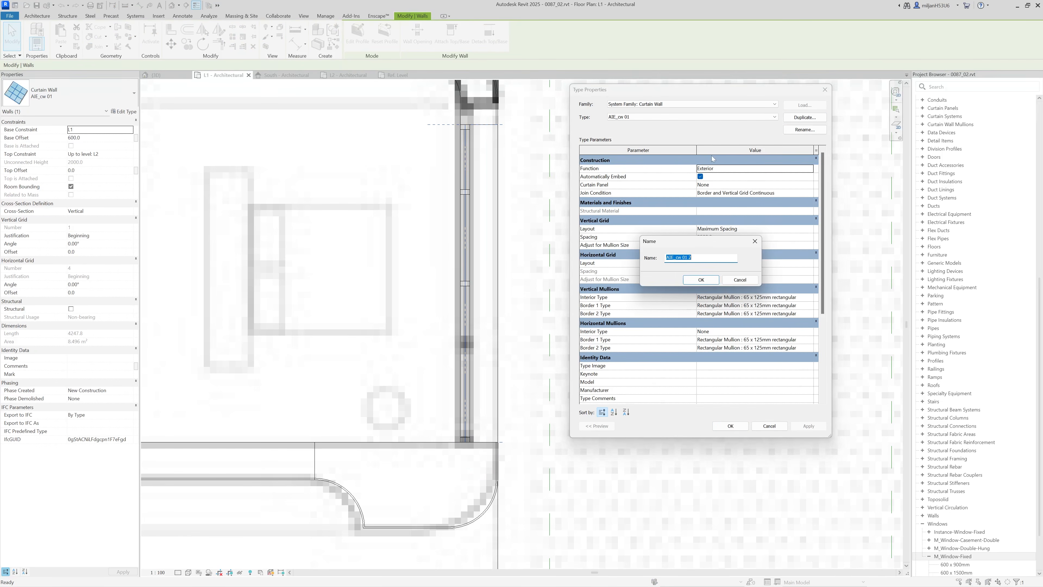
pyautogui.press('Return')
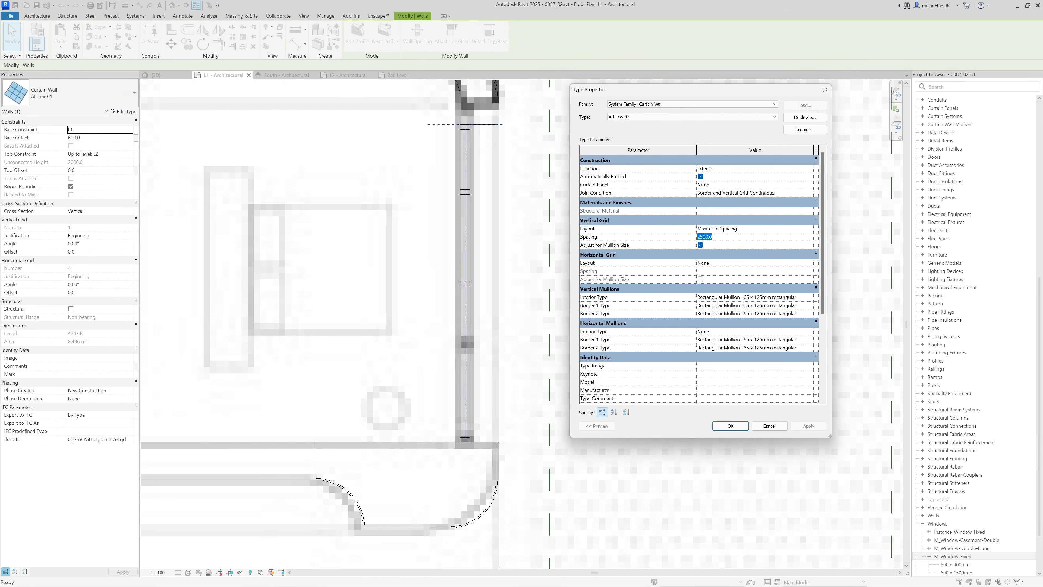
pyautogui.click(730, 427)
# Step: Inspect the extended bedroom curtain wall and its added vertical grid line in 3D
pyautogui.click(160, 76)
pyautogui.keyDown('shift'); pyautogui.moveTo(338, 333); pyautogui.dragTo(375, 335, button='middle'); pyautogui.keyUp('shift')
pyautogui.press('Escape')
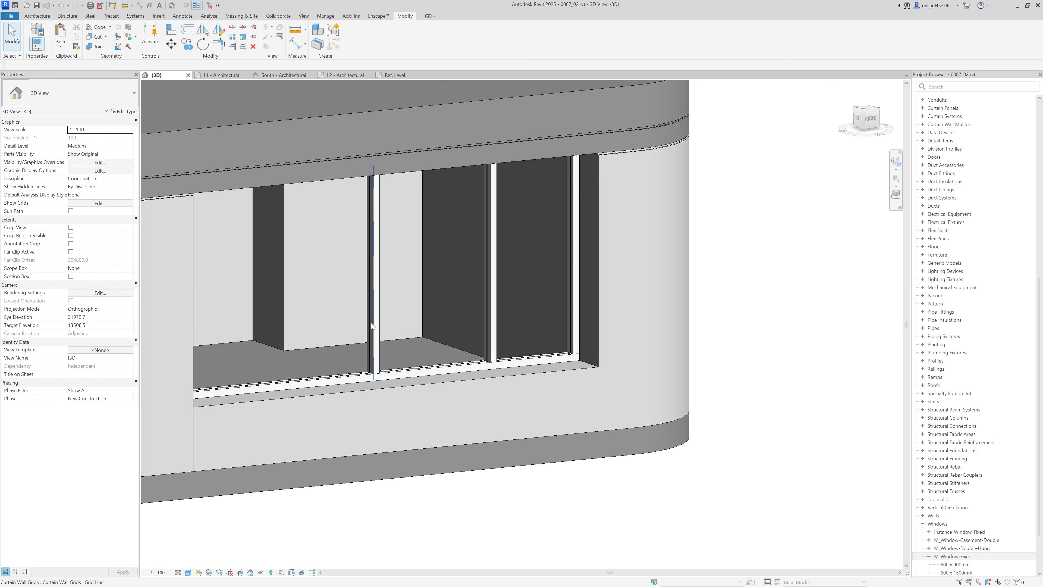
pyautogui.click(374, 304)
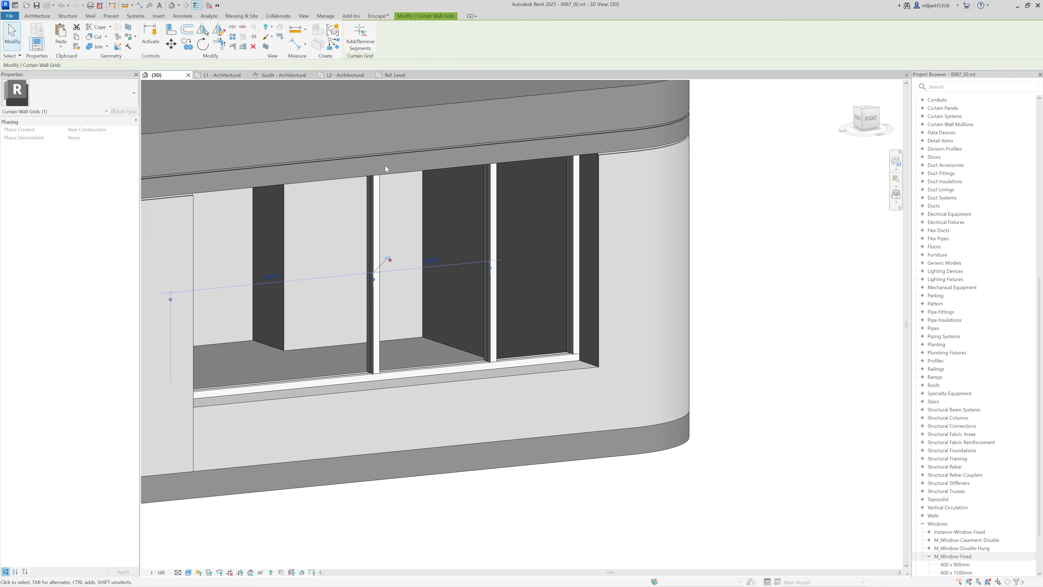
pyautogui.press('Escape')
pyautogui.keyDown('shift'); pyautogui.moveTo(395, 284); pyautogui.dragTo(200, 120, button='middle'); pyautogui.keyUp('shift')
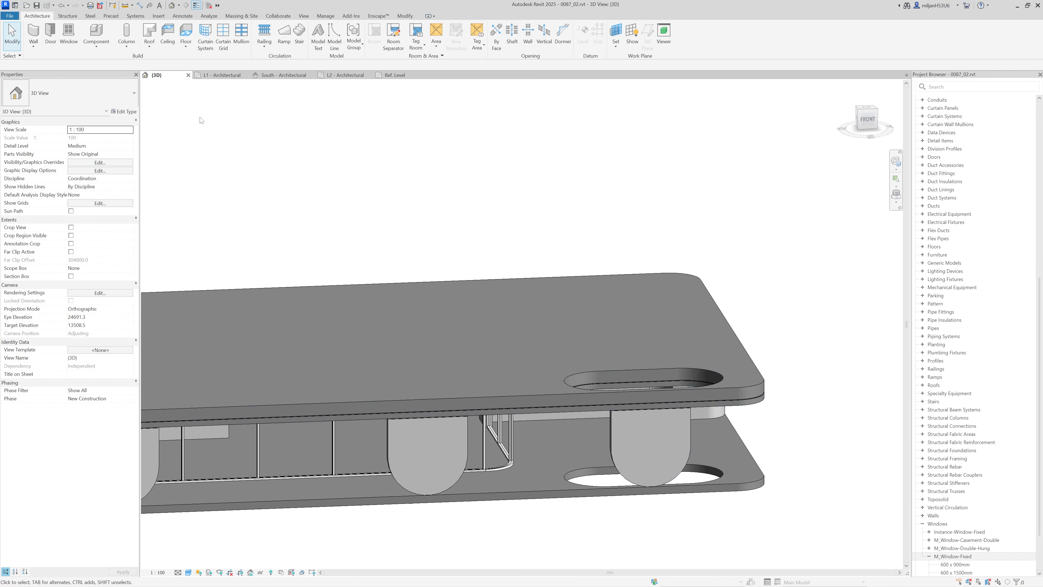
# Step: Examine the living area's short end wall on the L1 plan for the door swing beside the thick wall segment
pyautogui.click(227, 74)
pyautogui.scroll(-3, 441, 246)
pyautogui.moveTo(233, 370); pyautogui.dragTo(534, 304, button='middle')
pyautogui.moveTo(329, 320); pyautogui.dragTo(542, 284, button='middle')
pyautogui.moveTo(430, 249); pyautogui.dragTo(439, 276, button='middle')
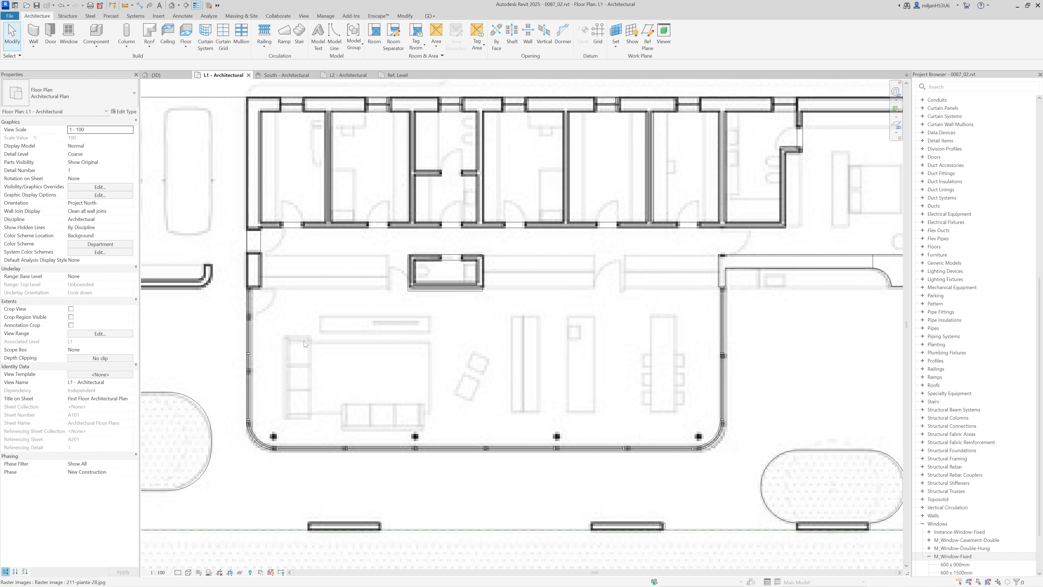
pyautogui.scroll(4, 253, 320)
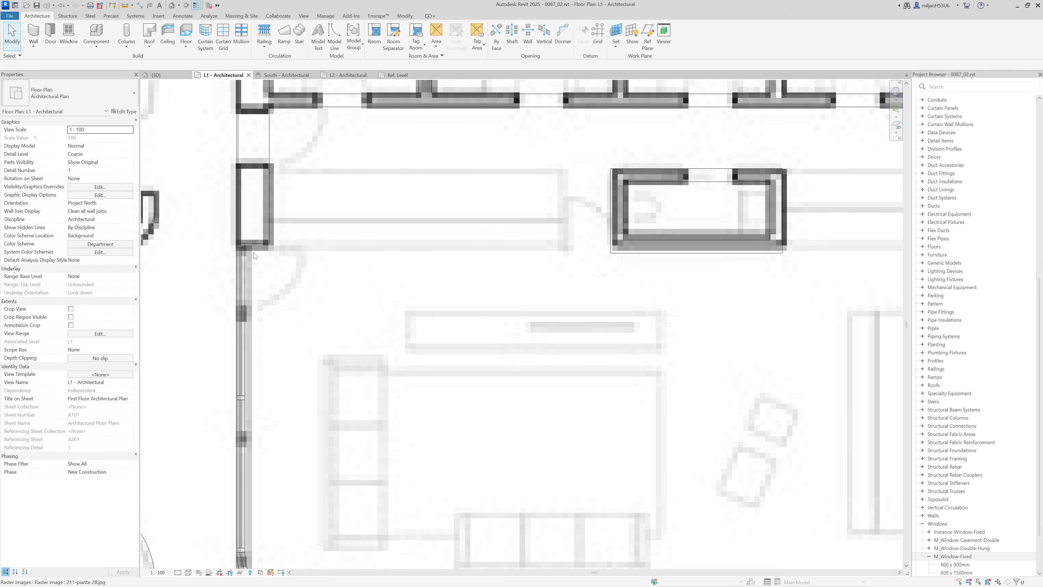
pyautogui.scroll(-5, 253, 256)
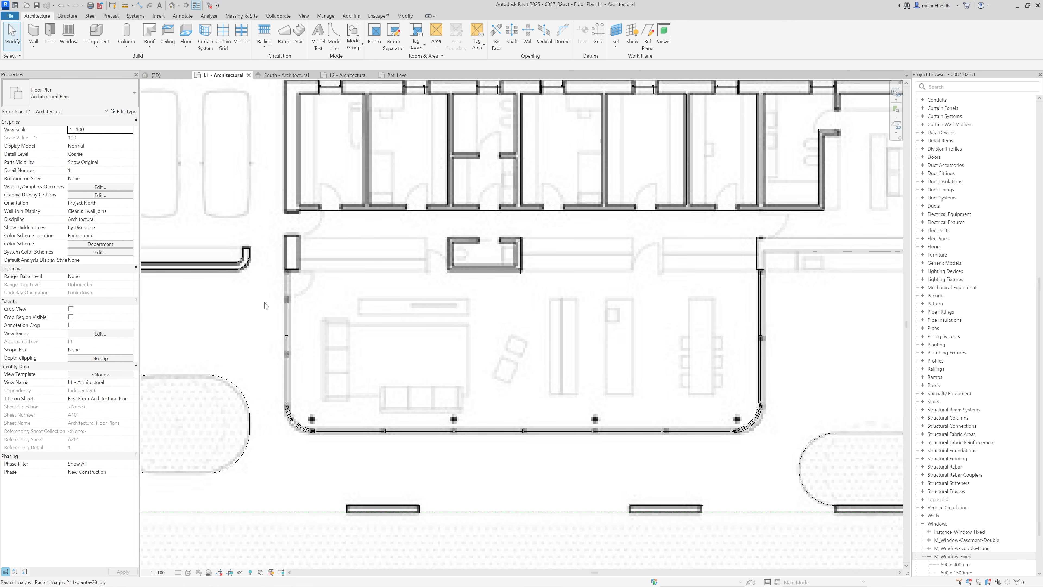
pyautogui.scroll(1, 259, 252)
# Step: Isolate the living area's straight AIE_cw 01 end curtain wall in the 3D view and turn to face it
pyautogui.click(162, 76)
pyautogui.keyDown('shift'); pyautogui.moveTo(318, 385); pyautogui.dragTo(165, 500, button='middle'); pyautogui.keyUp('shift')
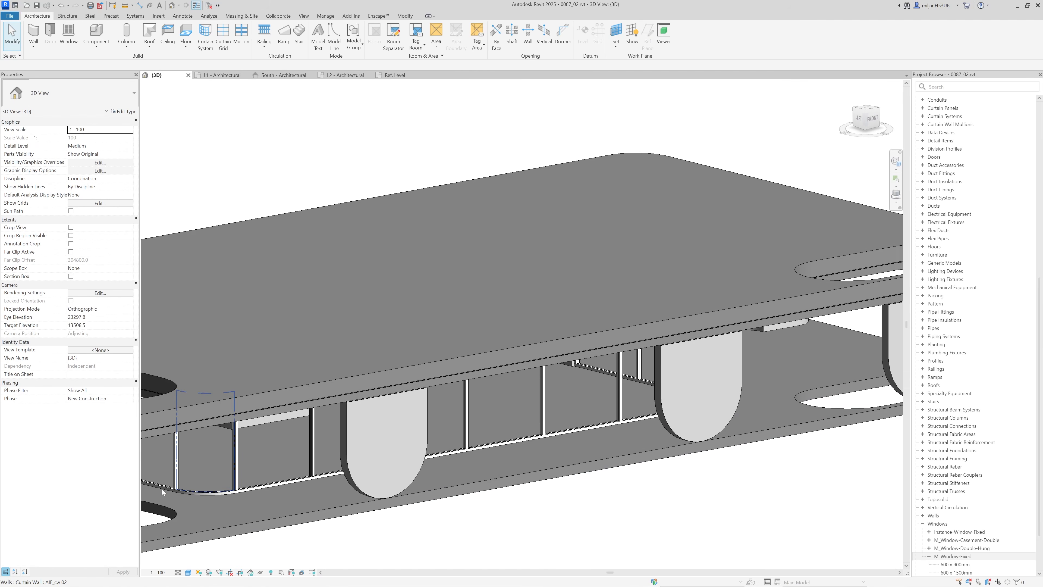
pyautogui.click(165, 491)
pyautogui.press('h')
pyautogui.press('i')
pyautogui.moveTo(164, 490); pyautogui.dragTo(382, 480, button='middle')
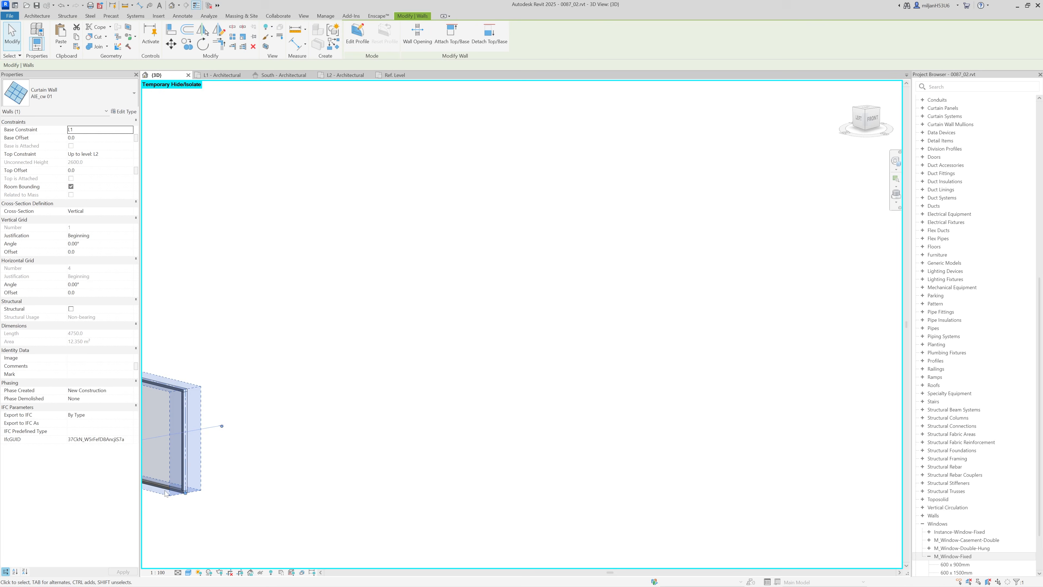
pyautogui.keyDown('shift'); pyautogui.moveTo(338, 521); pyautogui.dragTo(376, 524, button='middle'); pyautogui.keyUp('shift')
pyautogui.click(280, 498)
pyautogui.scroll(2, 292, 497)
pyautogui.moveTo(293, 498); pyautogui.dragTo(363, 486, button='middle')
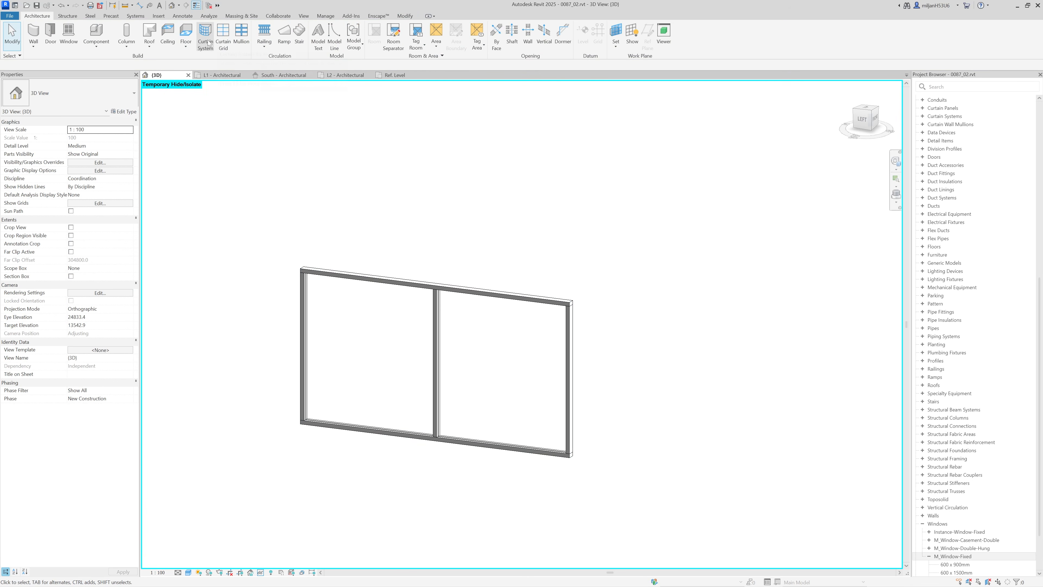
# Step: Add a vertical curtain grid line across all segments, 900 mm from the end of the isolated curtain wall
pyautogui.click(223, 36)
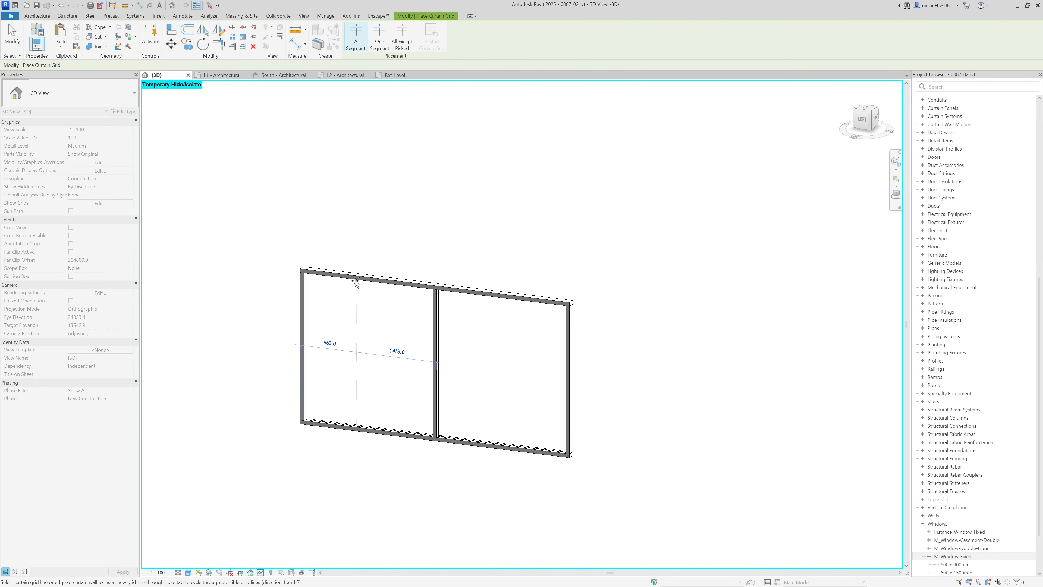
pyautogui.click(353, 281)
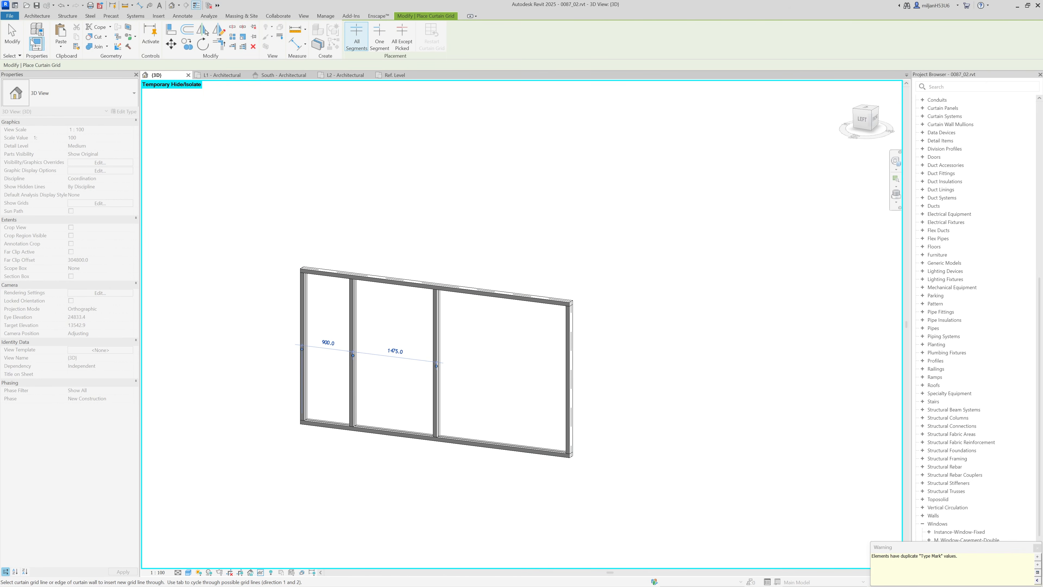
pyautogui.click(12, 36)
# Step: Delete the bottom mullion of the 900 mm wide bay in the isolated curtain wall
pyautogui.scroll(5, 289, 411)
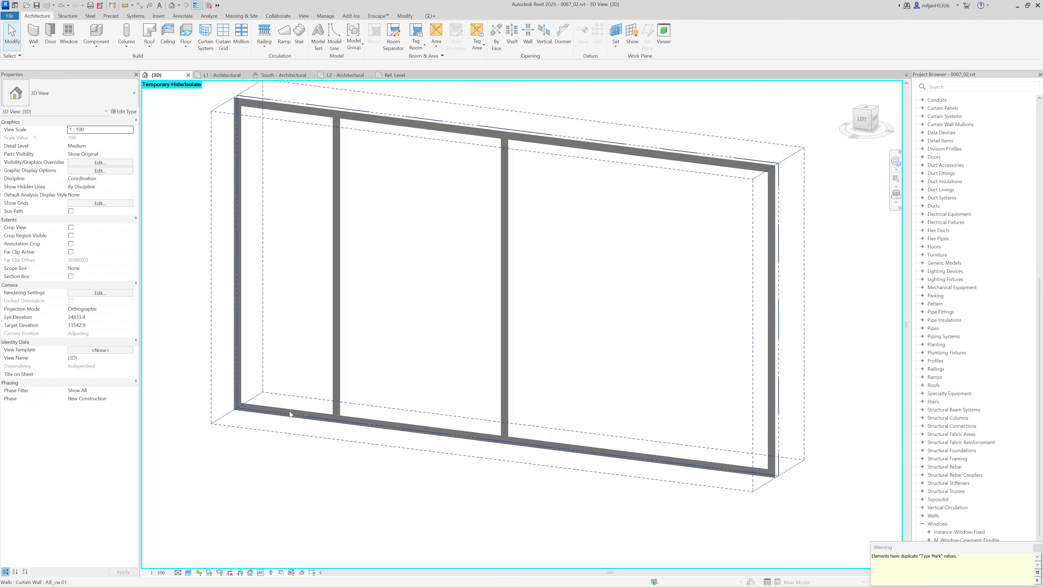
pyautogui.scroll(3, 290, 413)
pyautogui.click(298, 401)
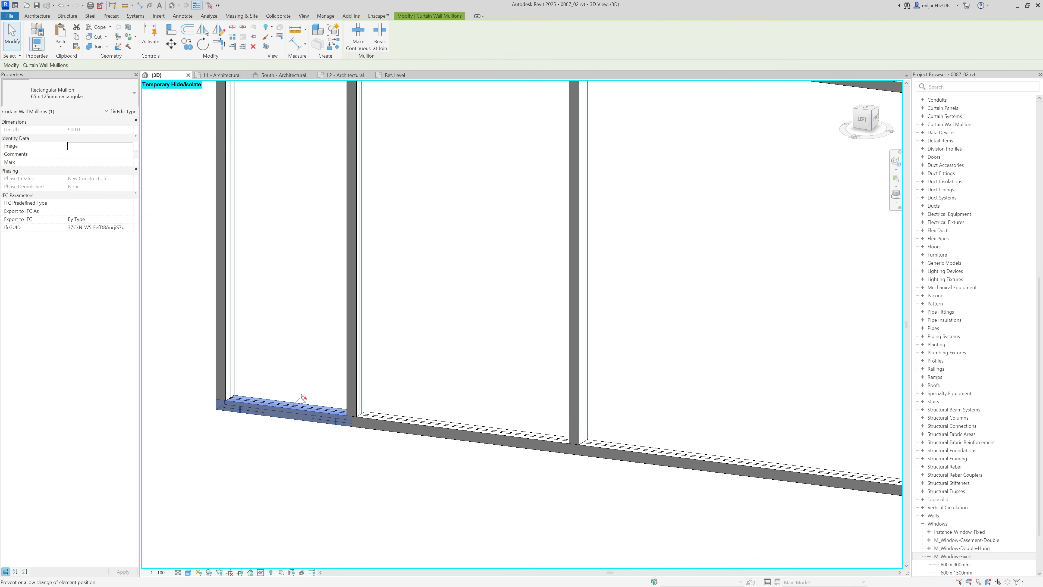
pyautogui.press('Delete')
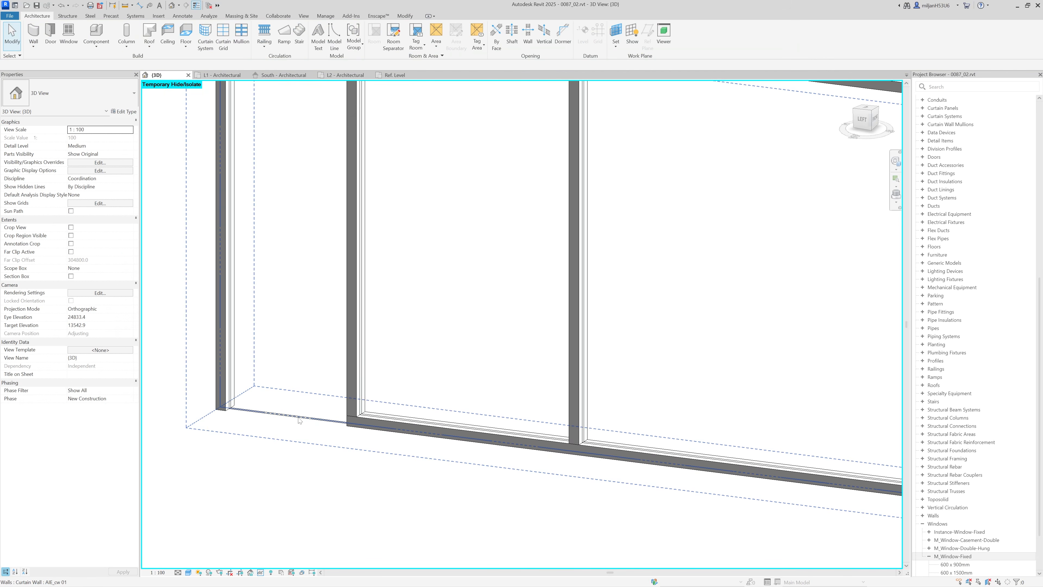
# Step: Select the 900 mm bay's glazed panel and look through the panel types available to replace it
pyautogui.click(298, 420)
pyautogui.scroll(-2, 299, 420)
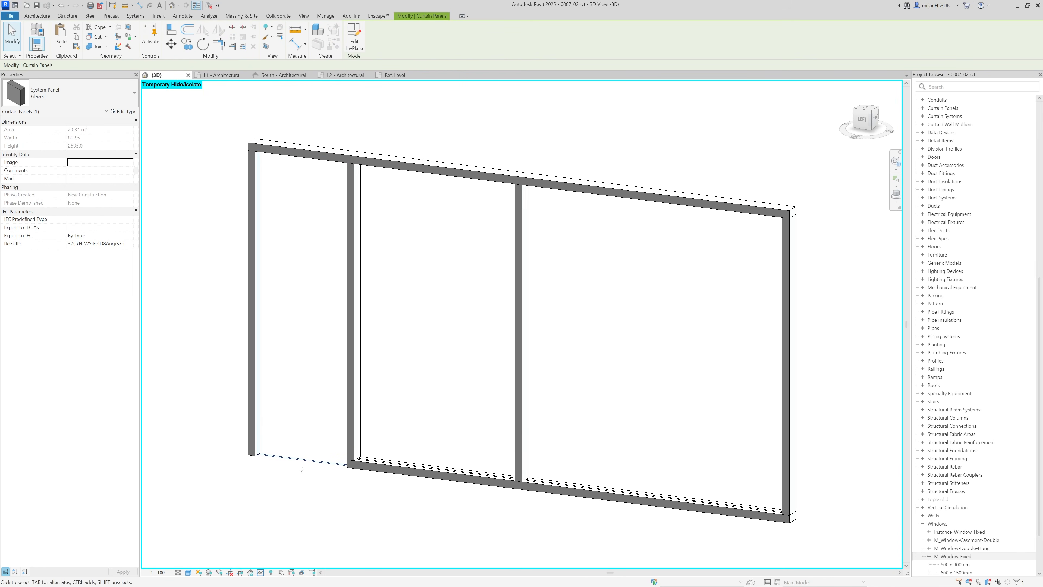
pyautogui.click(103, 97)
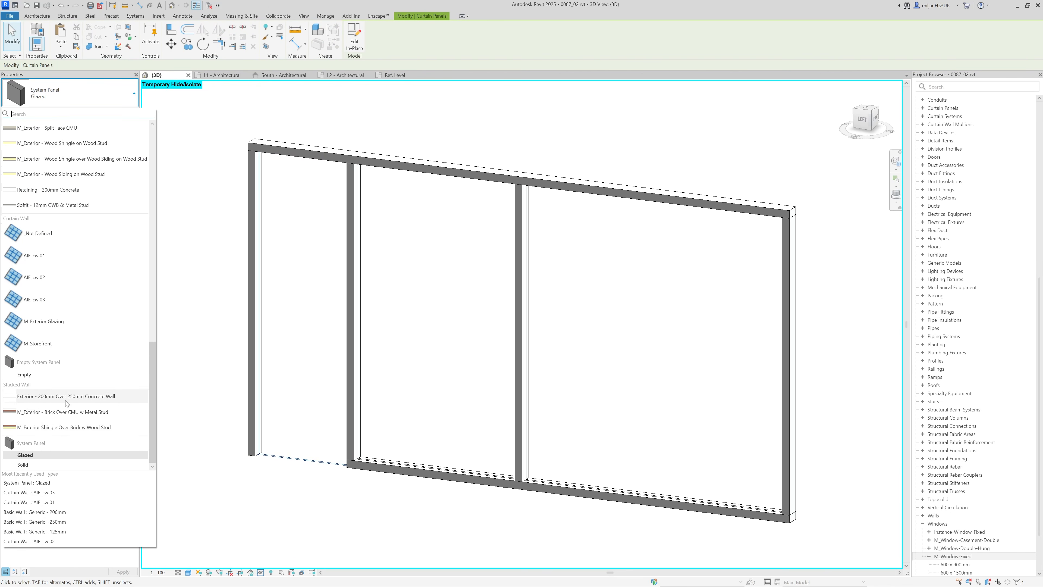
pyautogui.scroll(5, 66, 398)
pyautogui.scroll(-5, 59, 367)
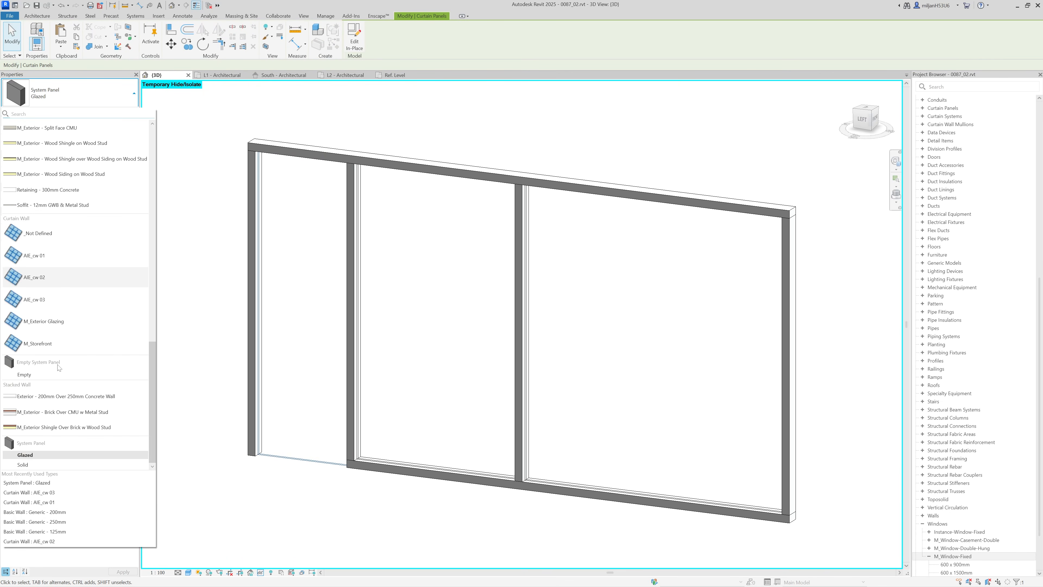
pyautogui.click(18, 42)
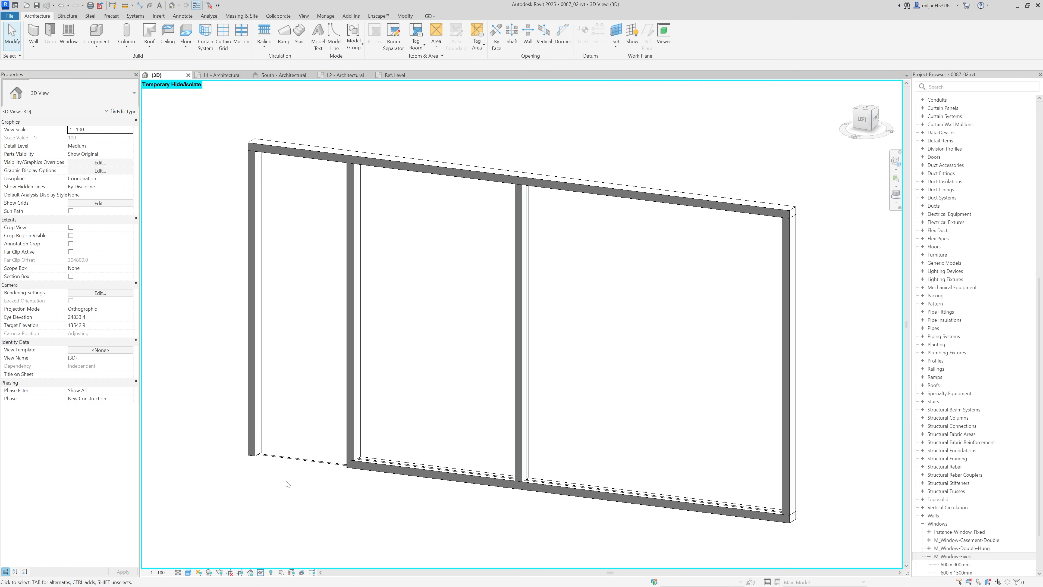
pyautogui.click(310, 465)
pyautogui.click(88, 90)
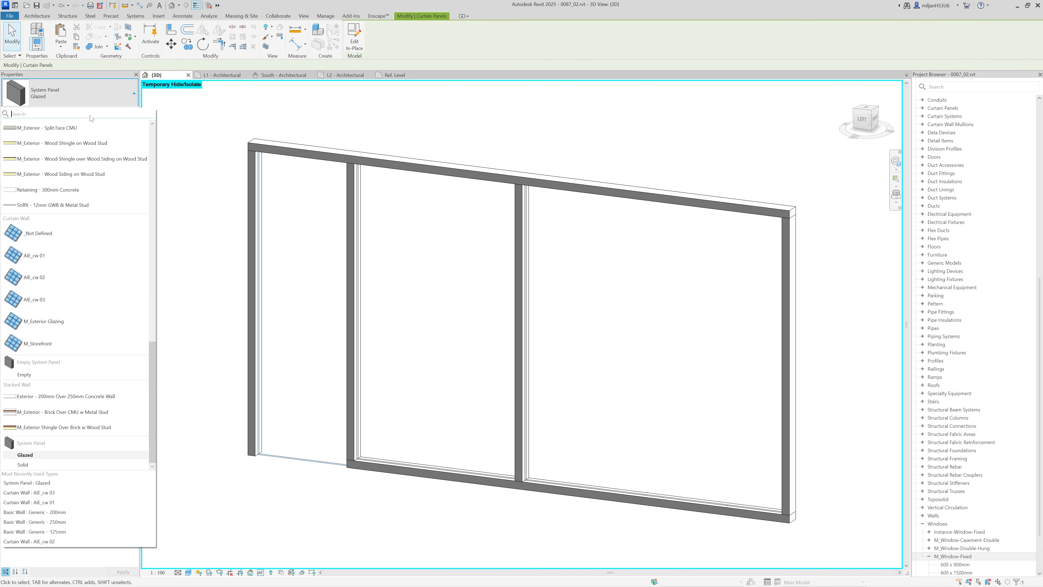
pyautogui.scroll(10, 71, 292)
pyautogui.scroll(-10, 71, 292)
pyautogui.click(183, 175)
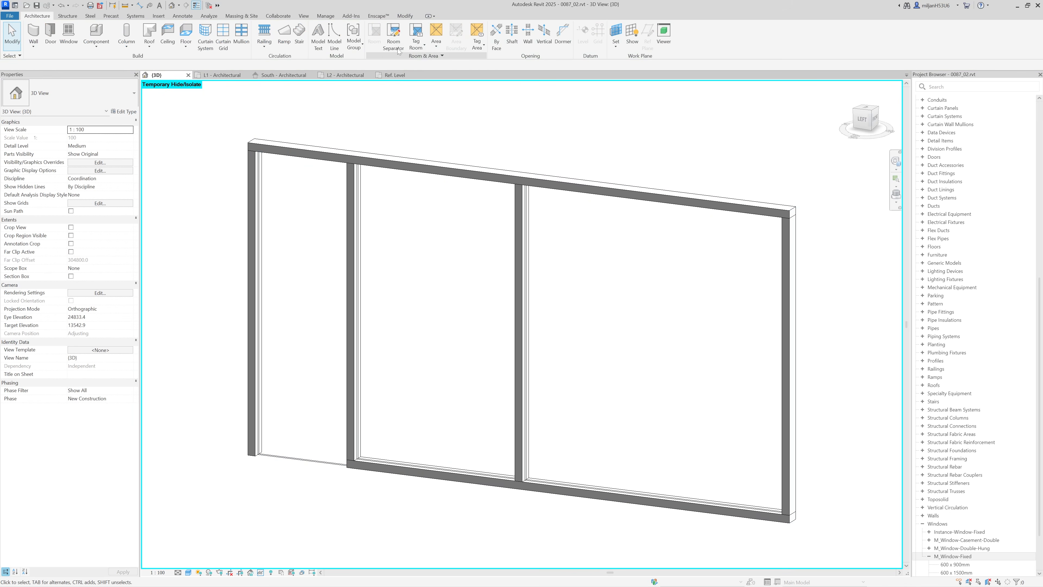
# Step: Load the Door-Curtain-Wall-Single-Glass family from the Doors category of the Autodesk library
pyautogui.click(158, 16)
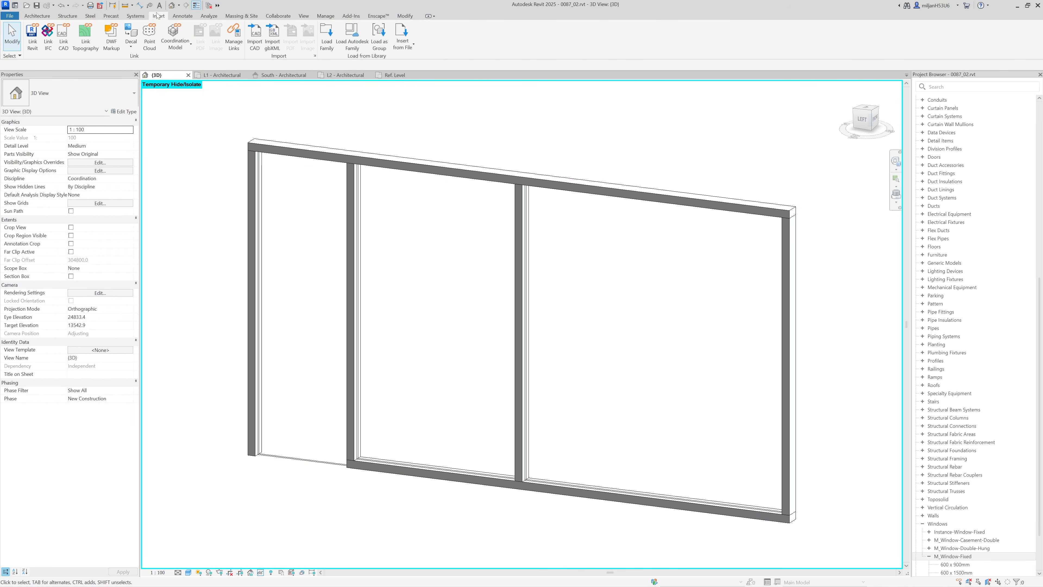
pyautogui.click(352, 40)
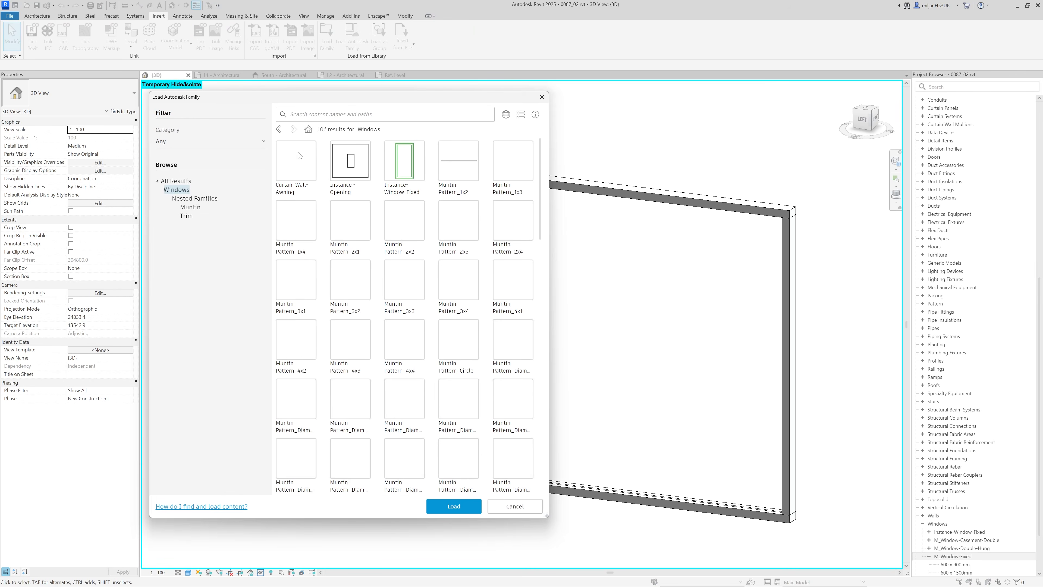
pyautogui.click(159, 182)
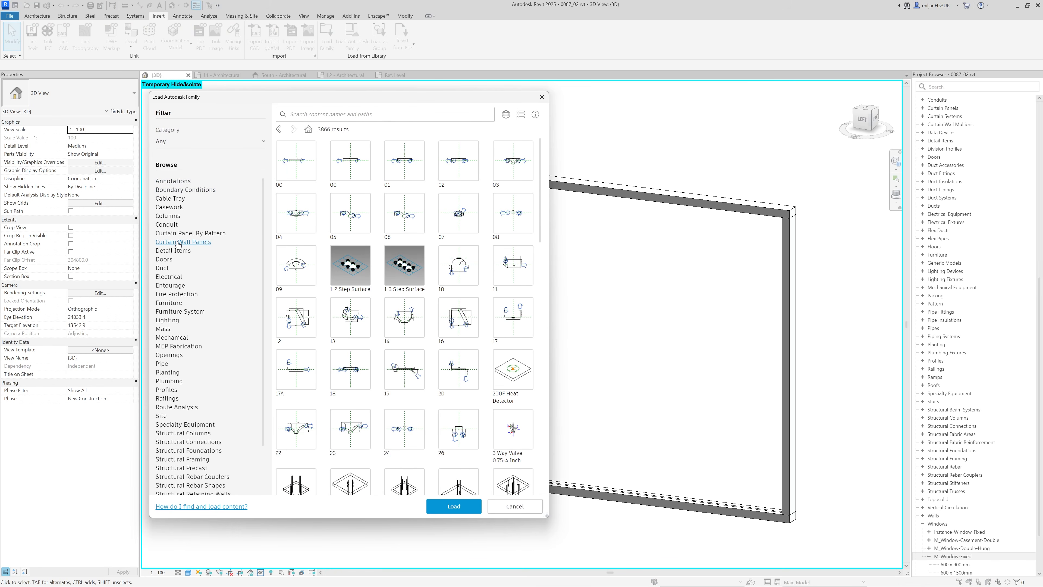
pyautogui.click(169, 261)
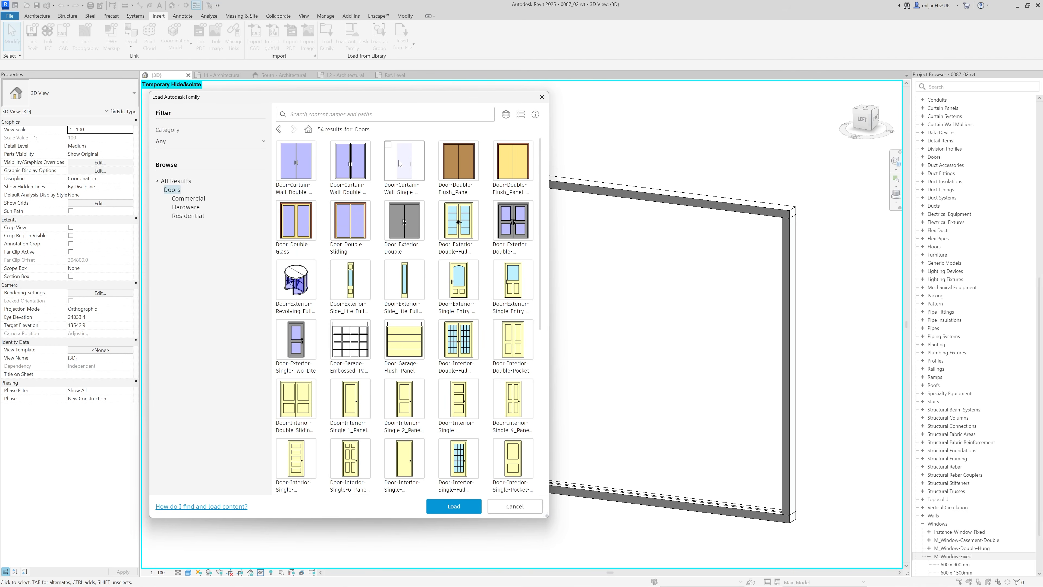
pyautogui.click(389, 150)
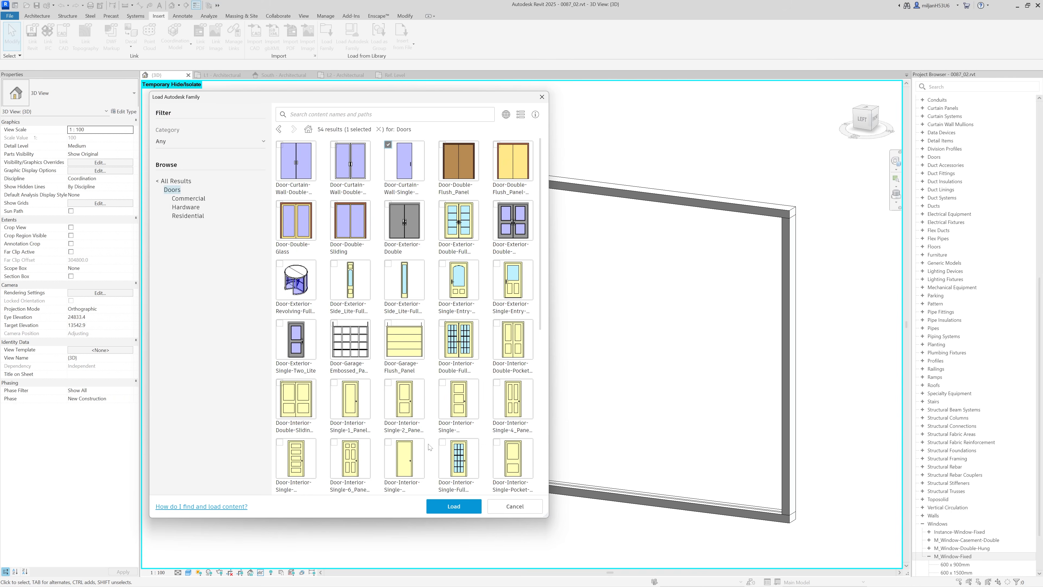
pyautogui.click(443, 512)
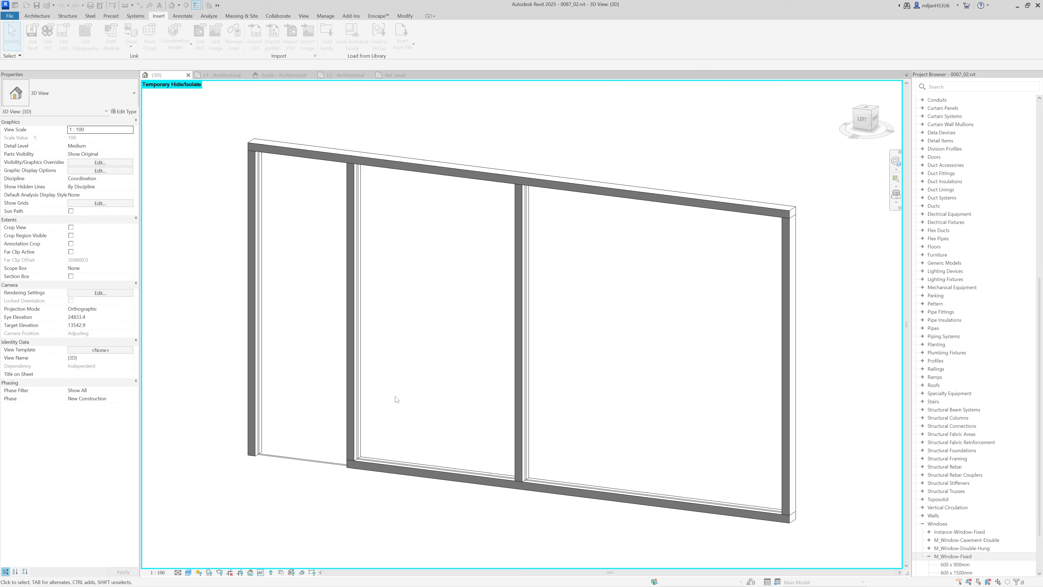
# Step: Replace the glazed panel in the isolated curtain wall's 900 mm bay with Door-Curtain-Wall-Single-Glass
pyautogui.click(328, 463)
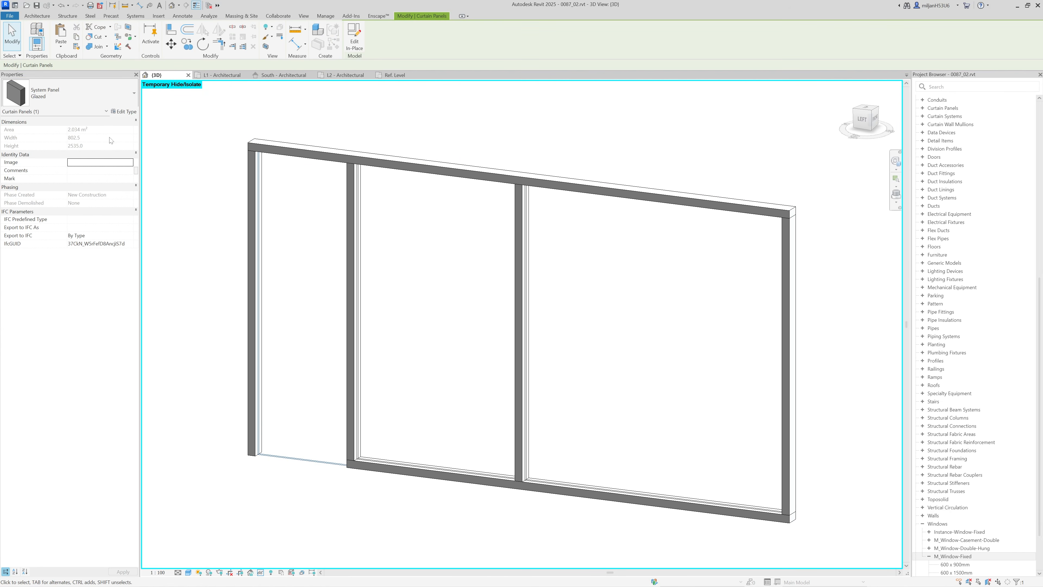
pyautogui.click(87, 99)
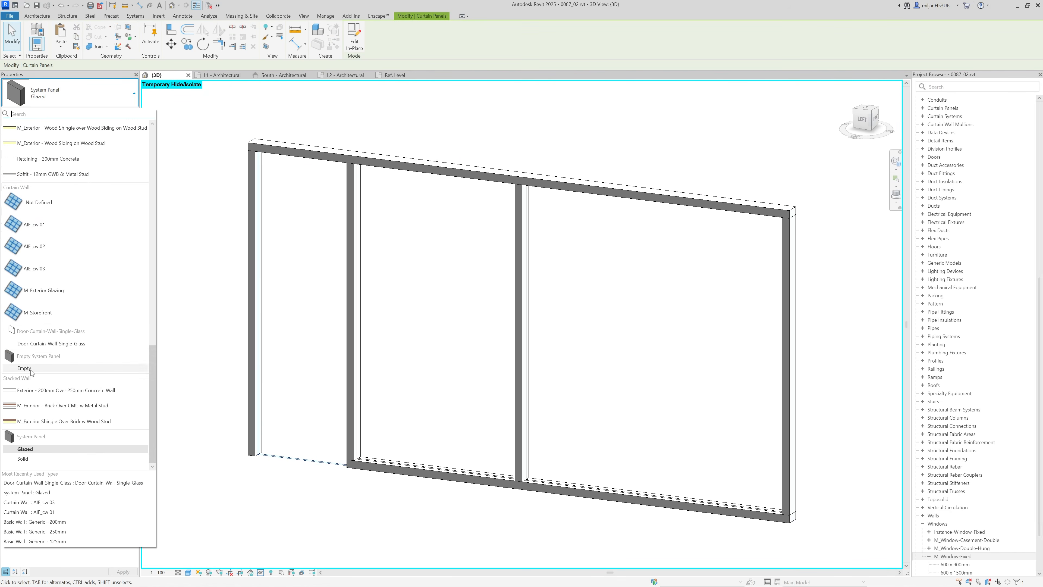
pyautogui.click(30, 343)
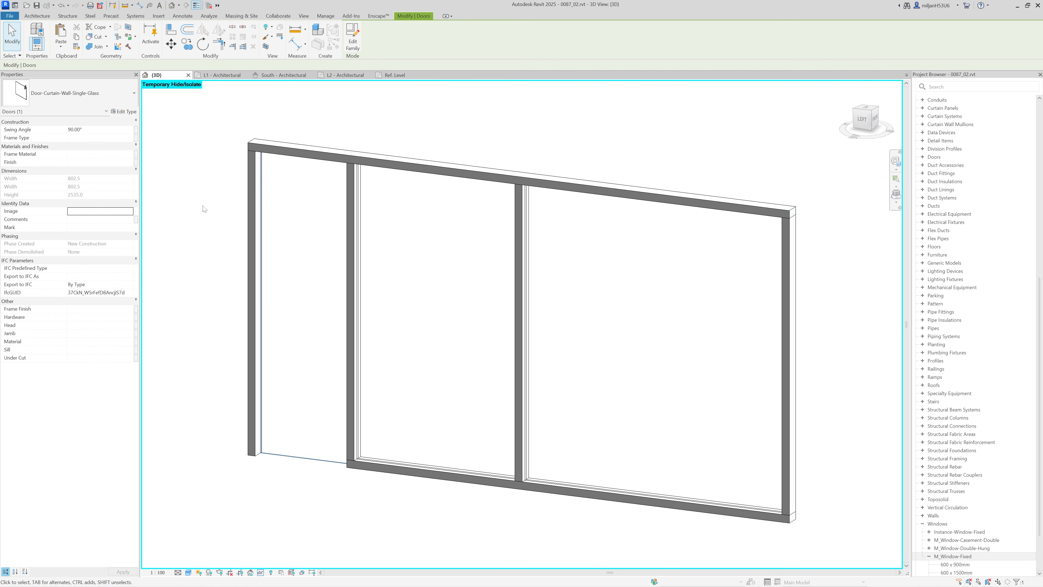
# Step: Flip the curtain wall door's hinge side in the L1 plan to match the reference drawing, and return to the 3D view
pyautogui.click(214, 76)
pyautogui.scroll(6, 312, 263)
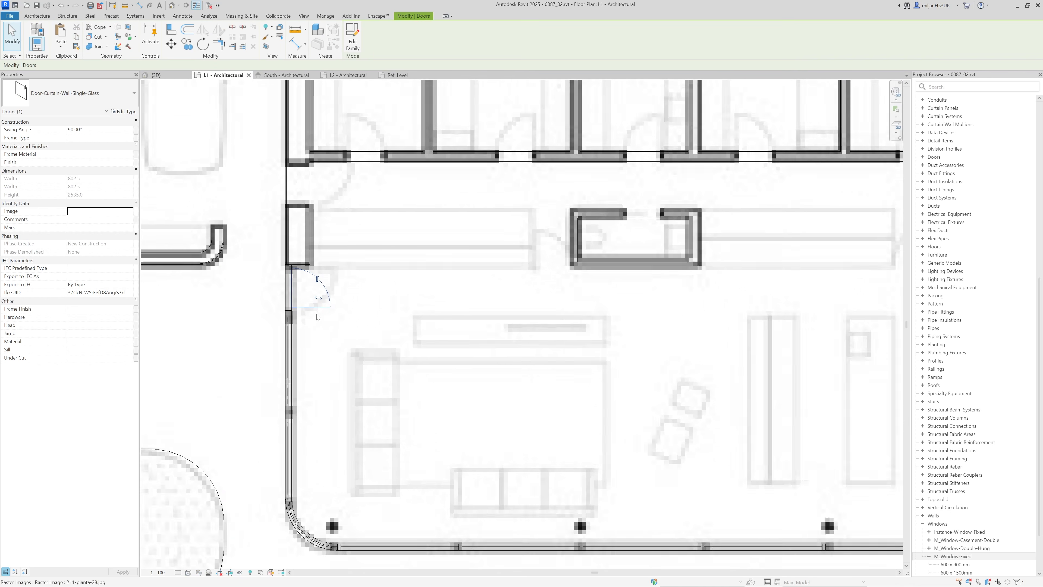
pyautogui.click(317, 233)
pyautogui.click(427, 284)
pyautogui.scroll(-2, 384, 261)
pyautogui.click(158, 76)
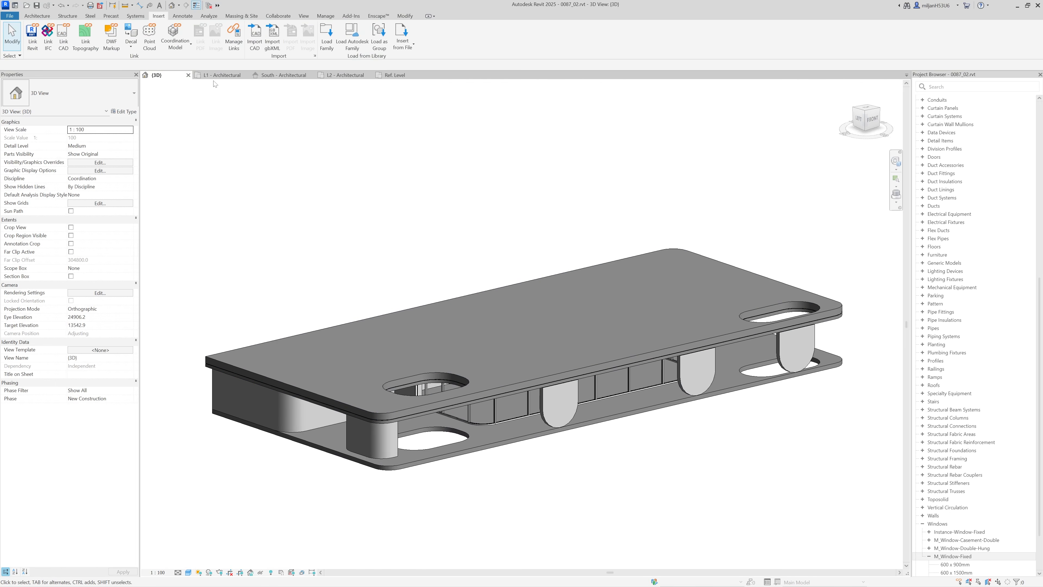
# Step: Place an M_Door-Passage-Single-Flush 900 x 2100mm door in the L1 end wall at the corridor, swinging inward as in the reference plan
pyautogui.click(221, 76)
pyautogui.scroll(-2, 430, 330)
pyautogui.scroll(8, 324, 237)
pyautogui.scroll(1, 324, 237)
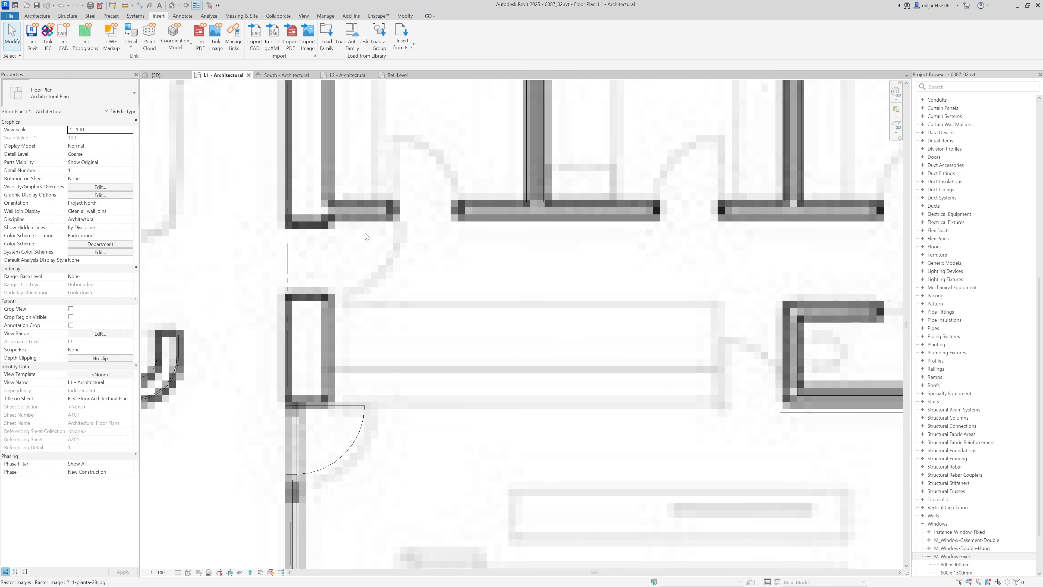
pyautogui.scroll(-4, 345, 267)
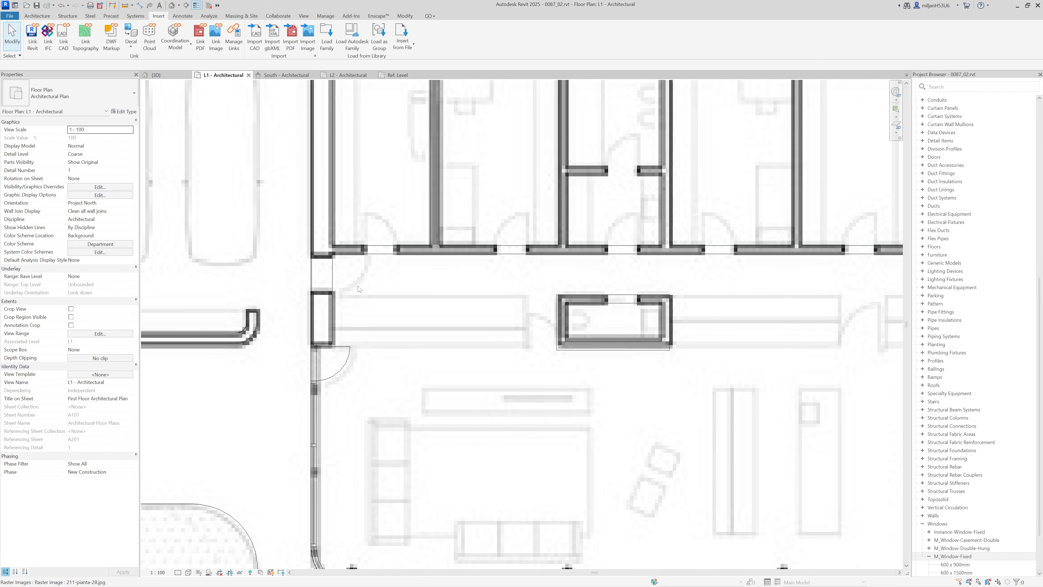
pyautogui.press('d')
pyautogui.press('r')
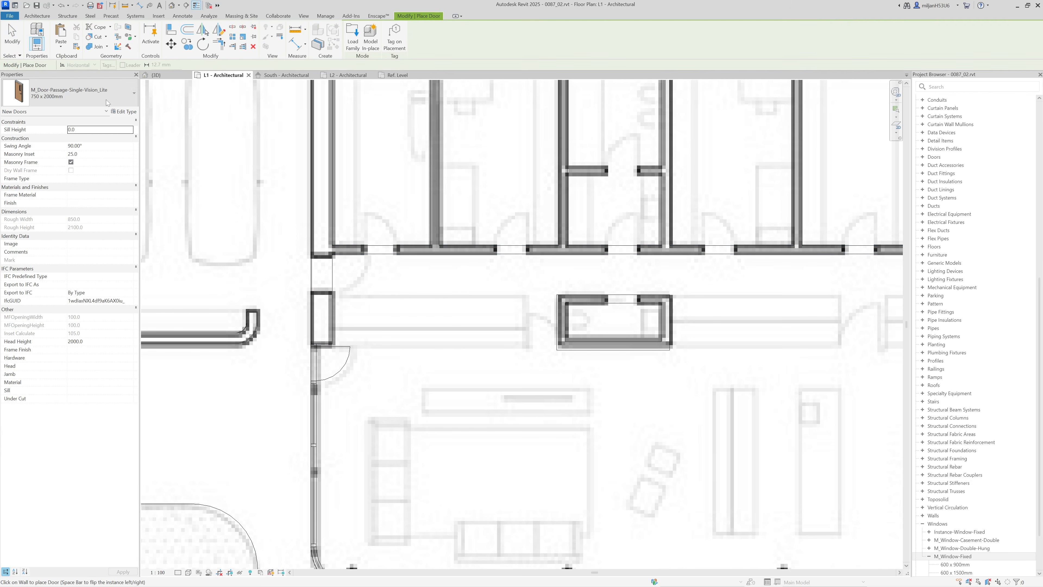
pyautogui.click(90, 93)
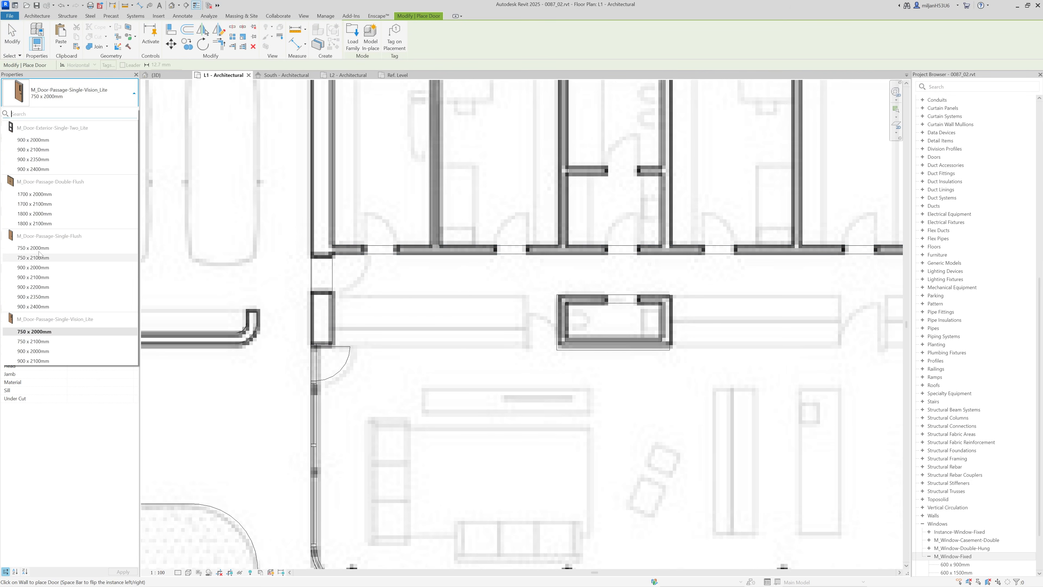
pyautogui.moveTo(41, 278)
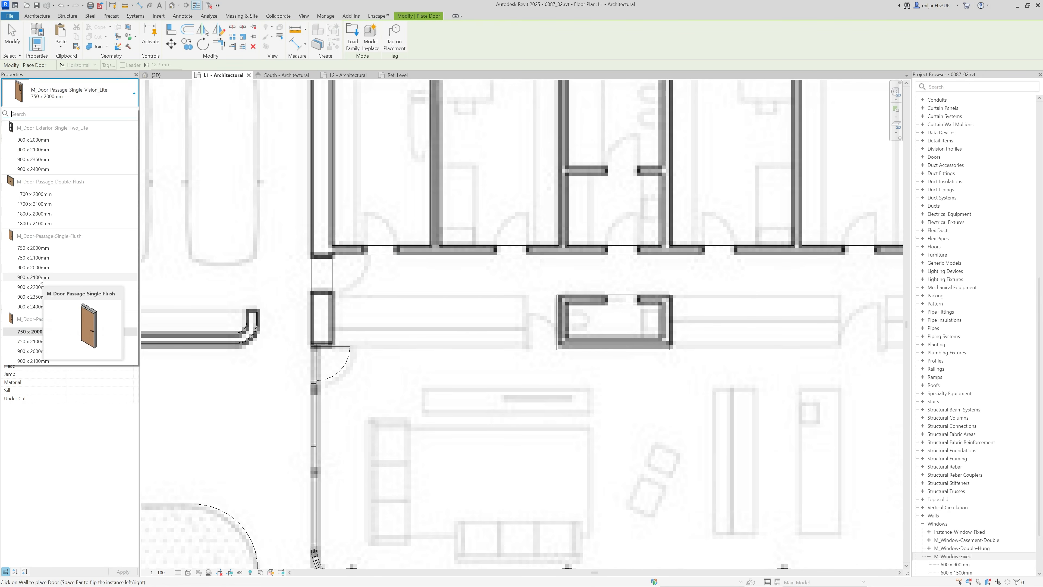
pyautogui.click(33, 278)
pyautogui.scroll(3, 339, 262)
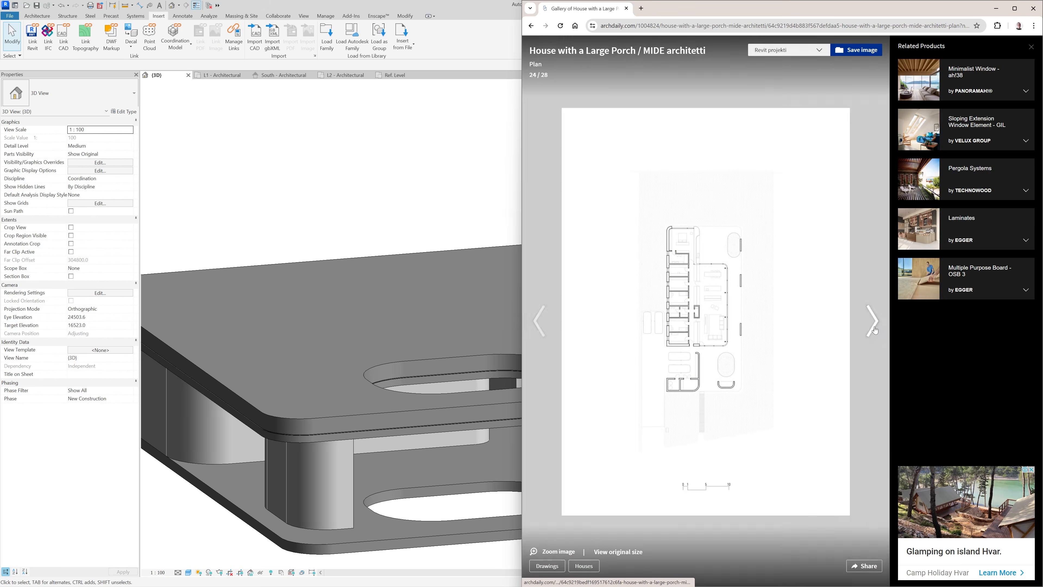
# Step: Select the new end-wall door with its 500 mm host wall and isolate both in the 3D view
pyautogui.click(493, 54)
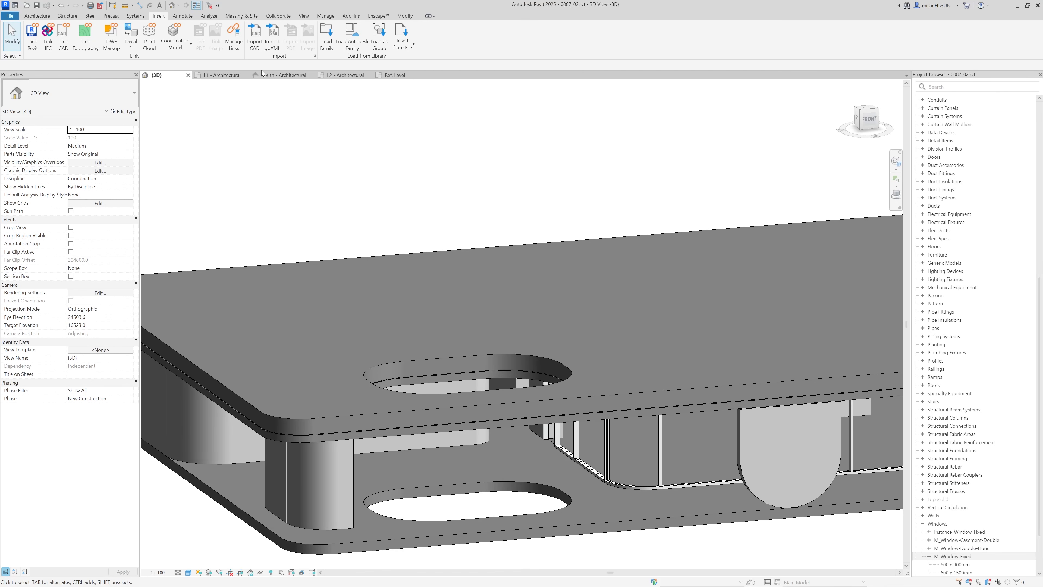
pyautogui.click(222, 75)
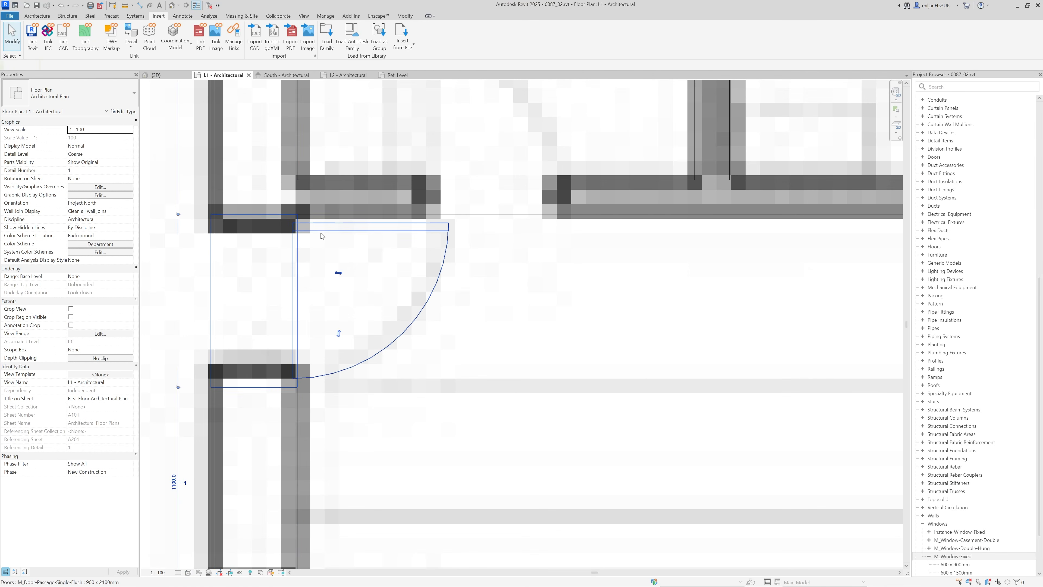
pyautogui.click(383, 210)
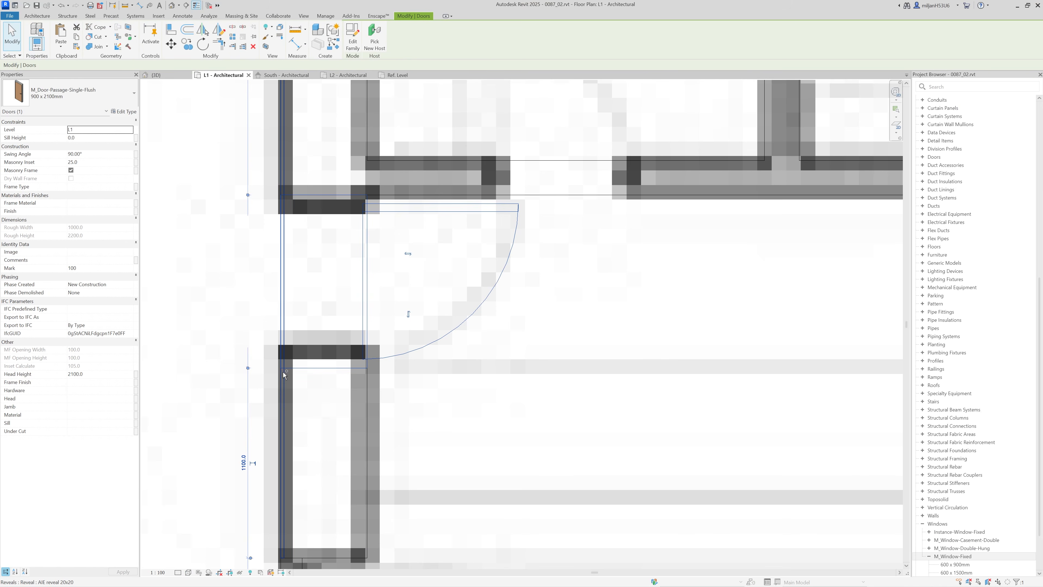
pyautogui.click(156, 75)
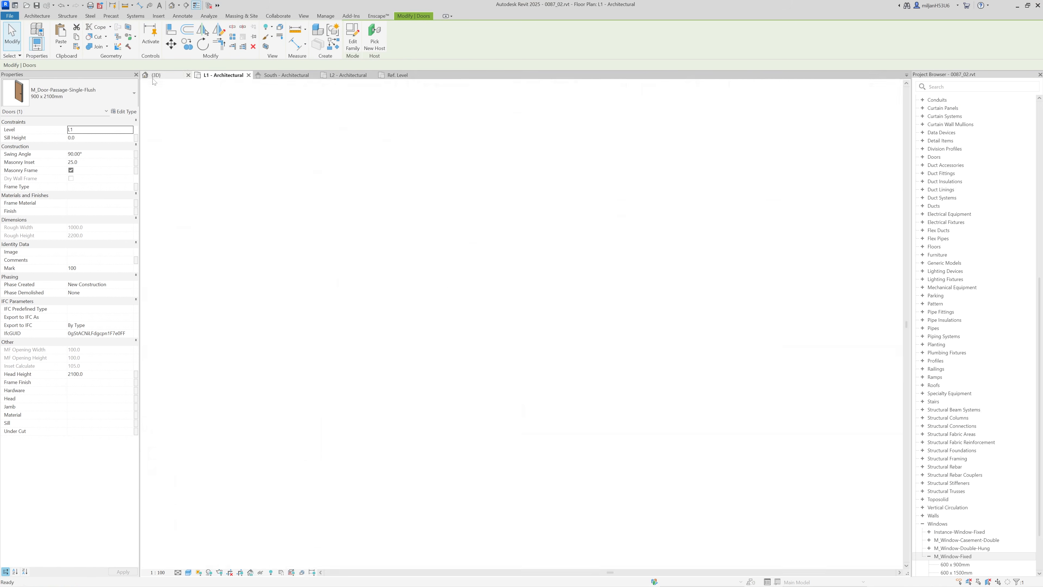
pyautogui.keyDown('shift'); pyautogui.moveTo(357, 390); pyautogui.dragTo(530, 436, button='middle'); pyautogui.keyUp('shift')
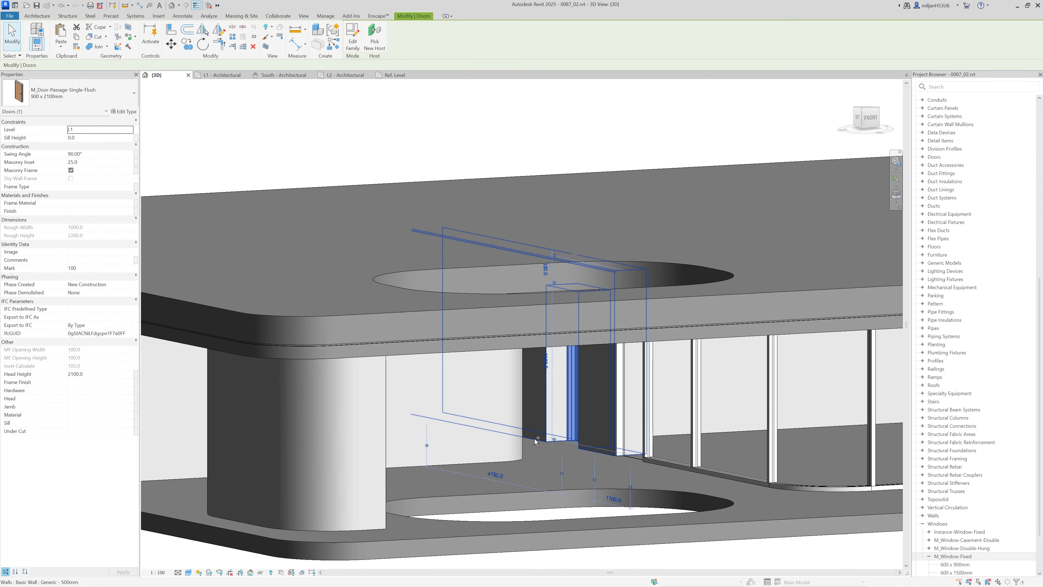
pyautogui.keyDown('ctrl'); pyautogui.click(535, 438); pyautogui.keyUp('ctrl')
pyautogui.press('h')
pyautogui.press('i')
pyautogui.click(544, 466)
pyautogui.keyDown('shift'); pyautogui.moveTo(554, 489); pyautogui.dragTo(625, 528, button='middle'); pyautogui.keyUp('shift')
pyautogui.scroll(1, 596, 467)
# Step: Examine the isolated flush door's frame, position in the thick wall and masonry inset setting
pyautogui.click(583, 423)
pyautogui.keyDown('shift'); pyautogui.moveTo(583, 423); pyautogui.dragTo(245, 306, button='middle'); pyautogui.keyUp('shift')
pyautogui.click(85, 163)
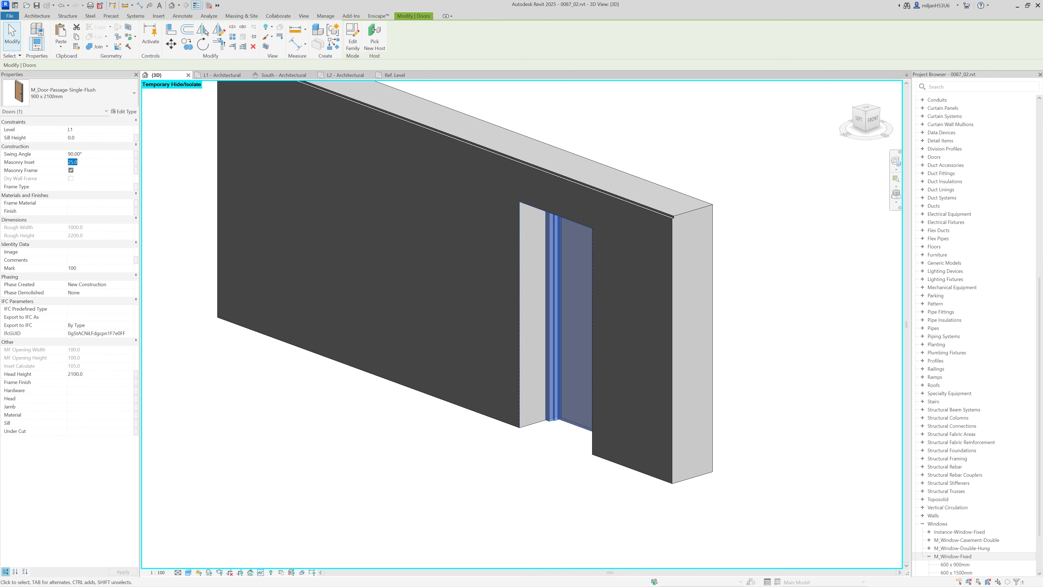
pyautogui.keyDown('shift'); pyautogui.moveTo(560, 458); pyautogui.dragTo(594, 491, button='middle'); pyautogui.keyUp('shift')
pyautogui.click(362, 493)
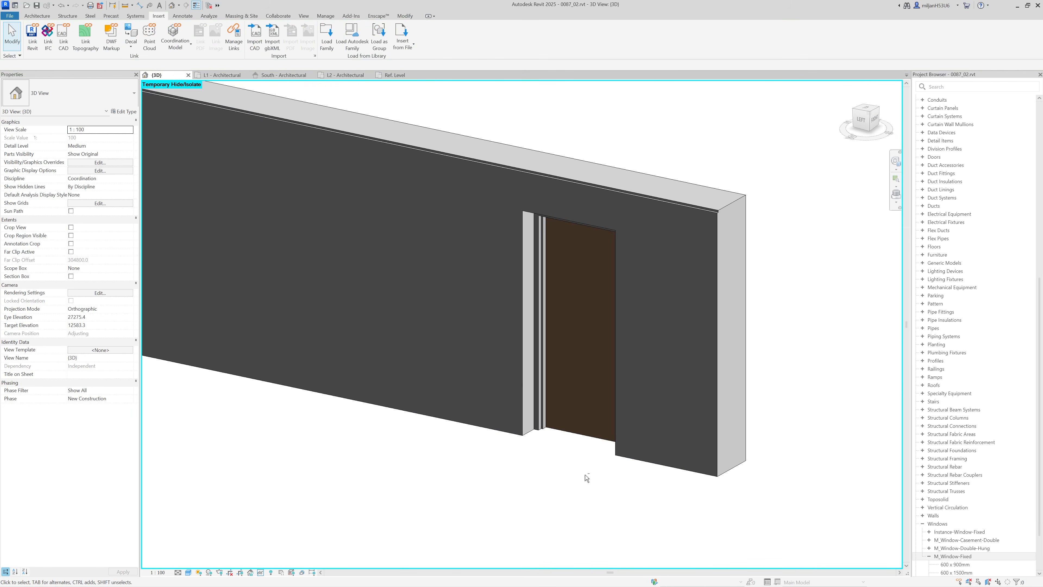
pyautogui.scroll(-2, 571, 434)
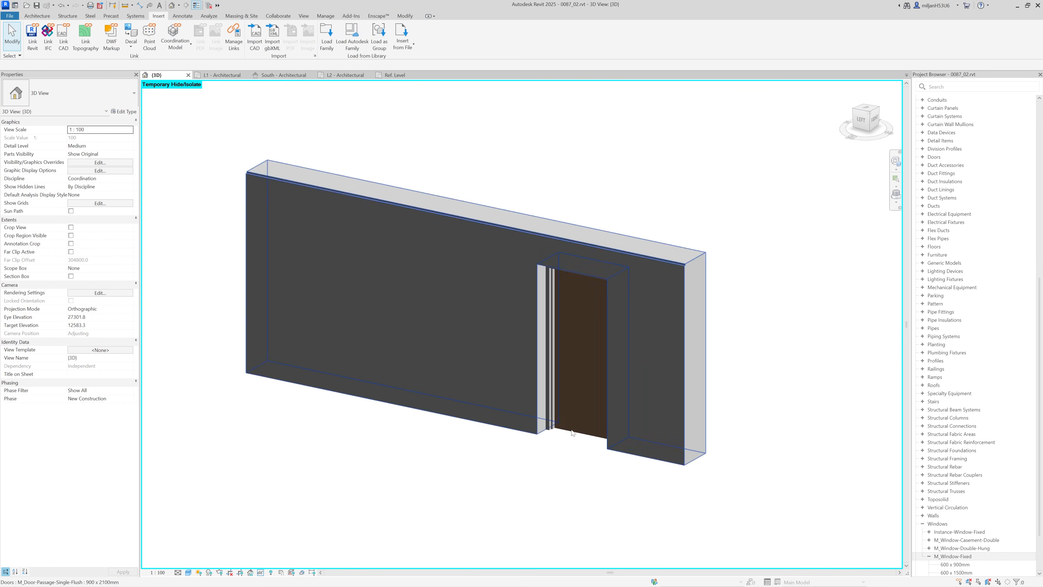
# Step: From the L1 plan, load the Door-Interior-Single-Flush_Panel-Wood family with its 36" x 96" type from the Autodesk library
pyautogui.click(221, 76)
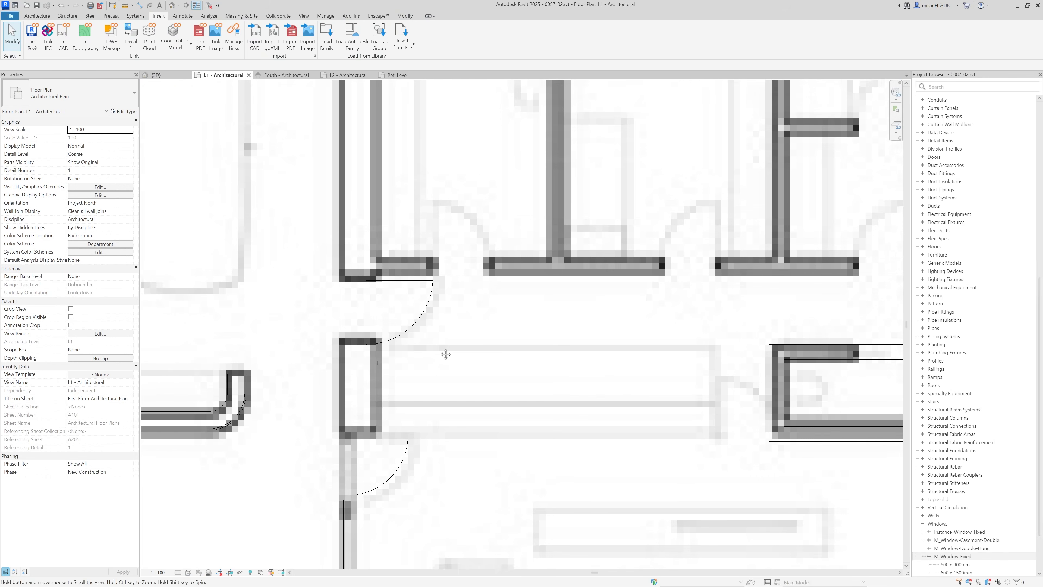
pyautogui.click(354, 41)
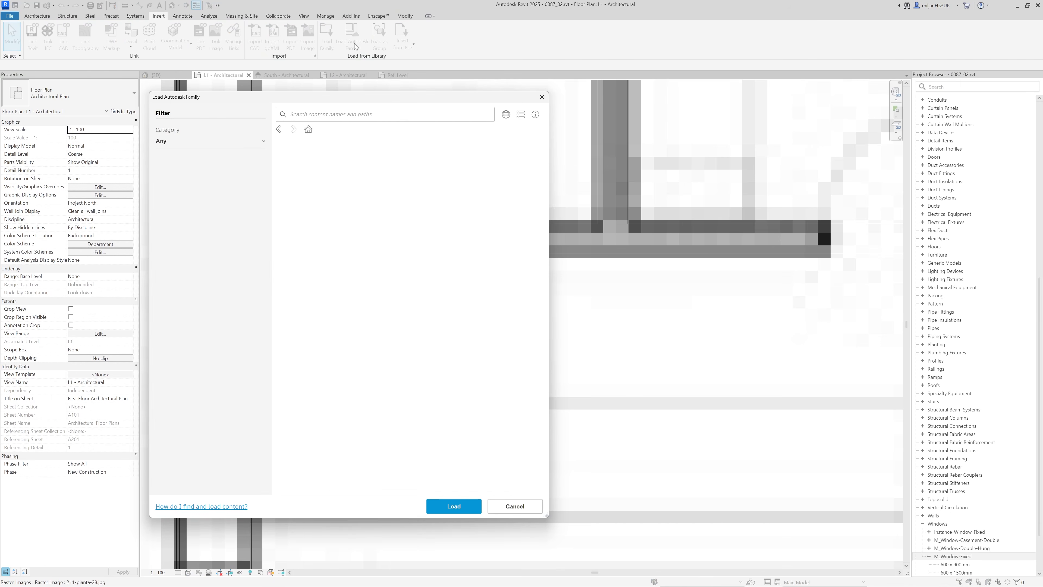
pyautogui.scroll(-1, 401, 299)
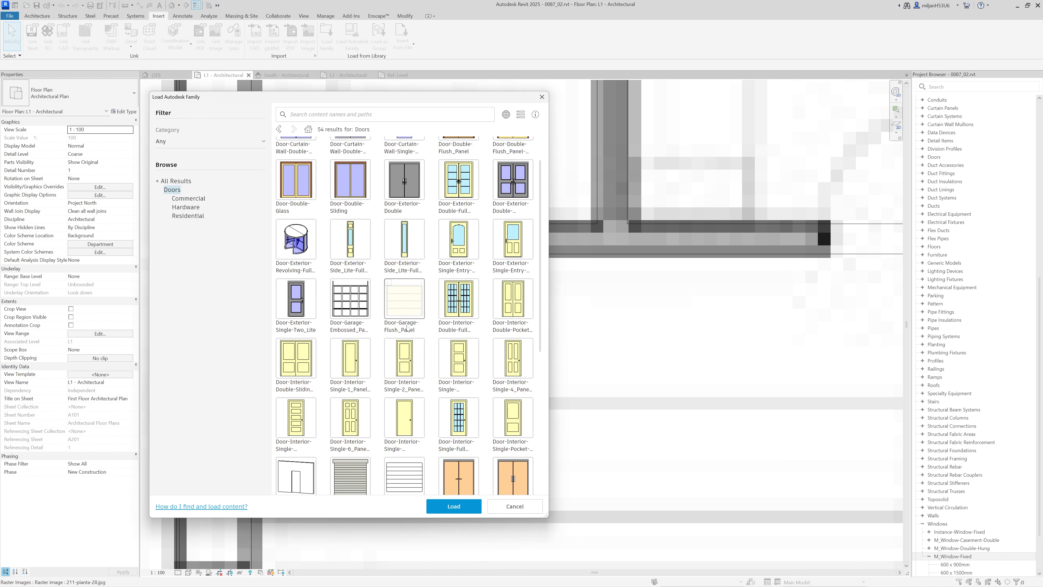
pyautogui.click(391, 405)
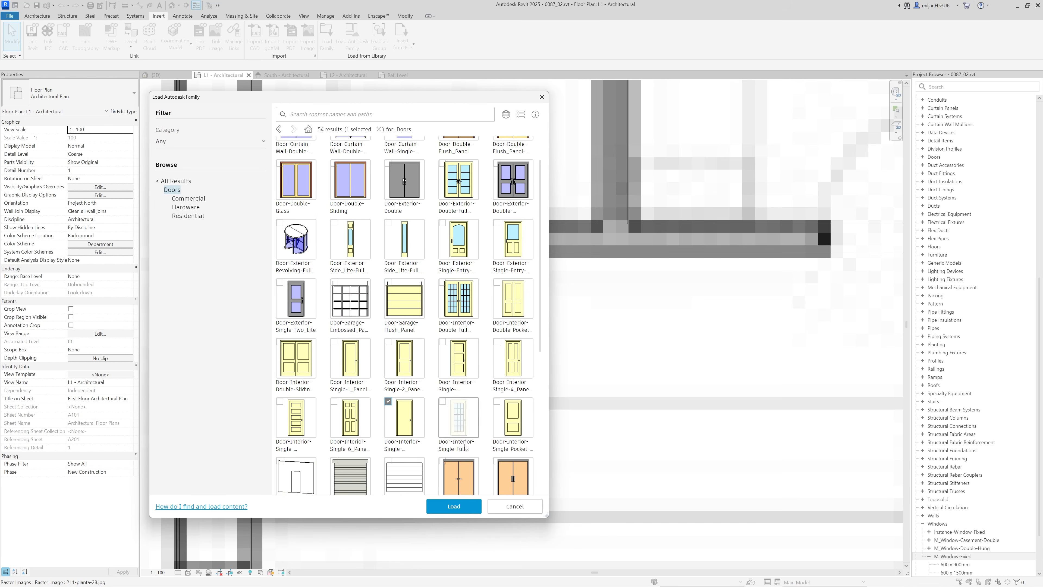
pyautogui.click(464, 509)
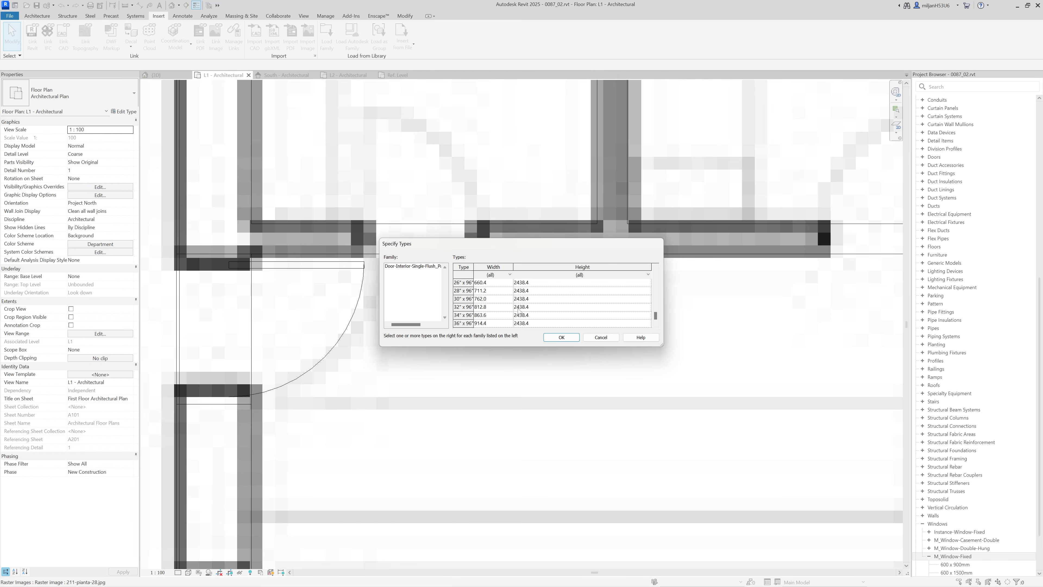
pyautogui.click(489, 317)
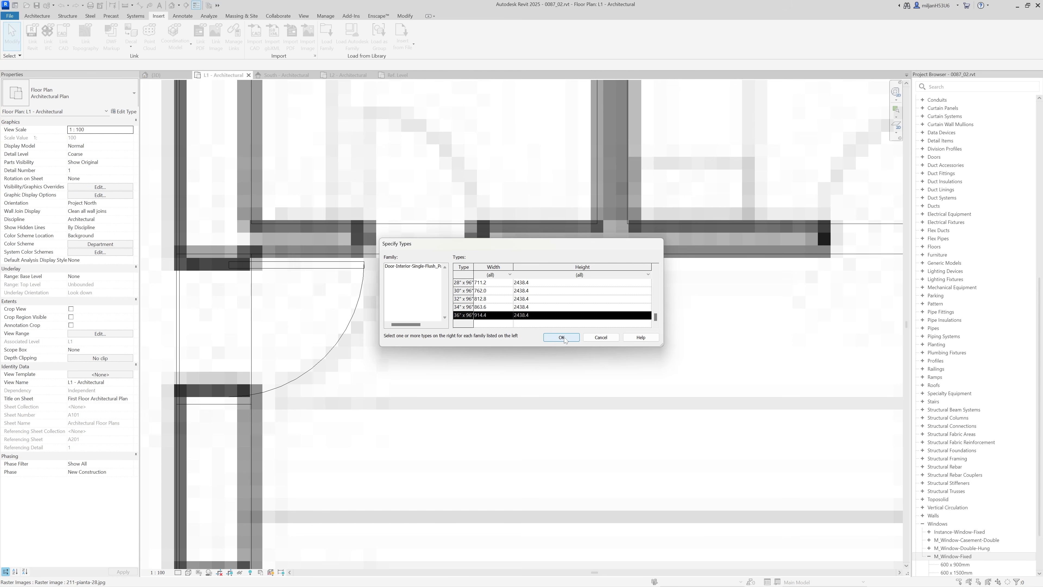
pyautogui.click(561, 337)
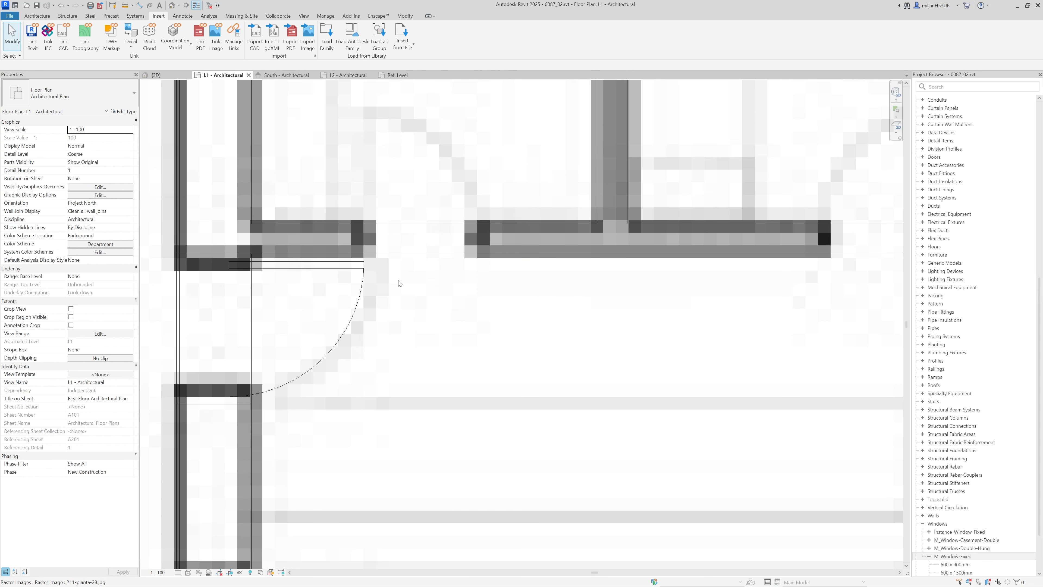
# Step: Rename the 36" x 96" type of Door-Interior-Single-Flush_Panel-Wood as 800 x 2100
pyautogui.click(130, 114)
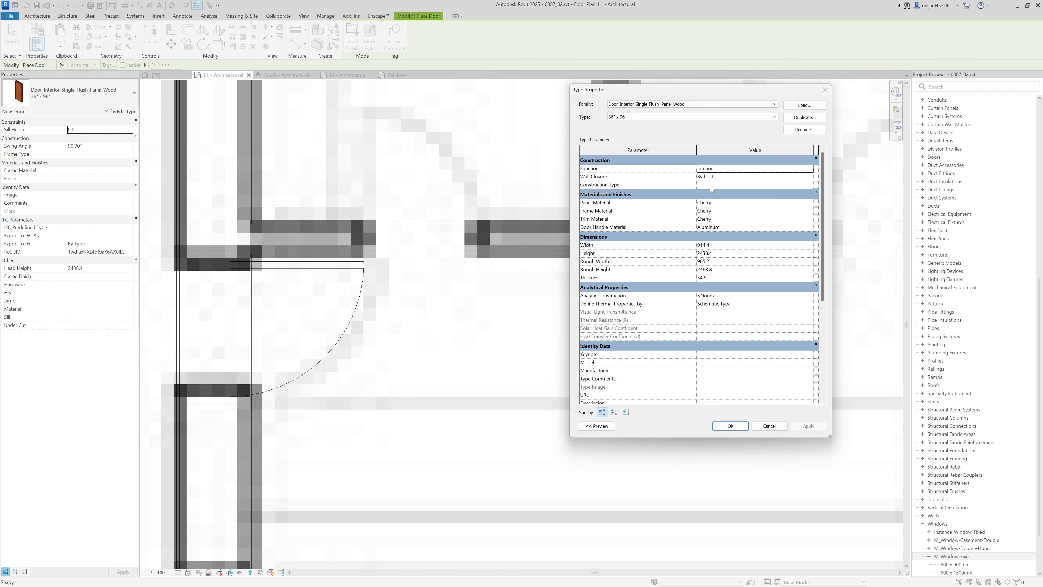
pyautogui.click(807, 131)
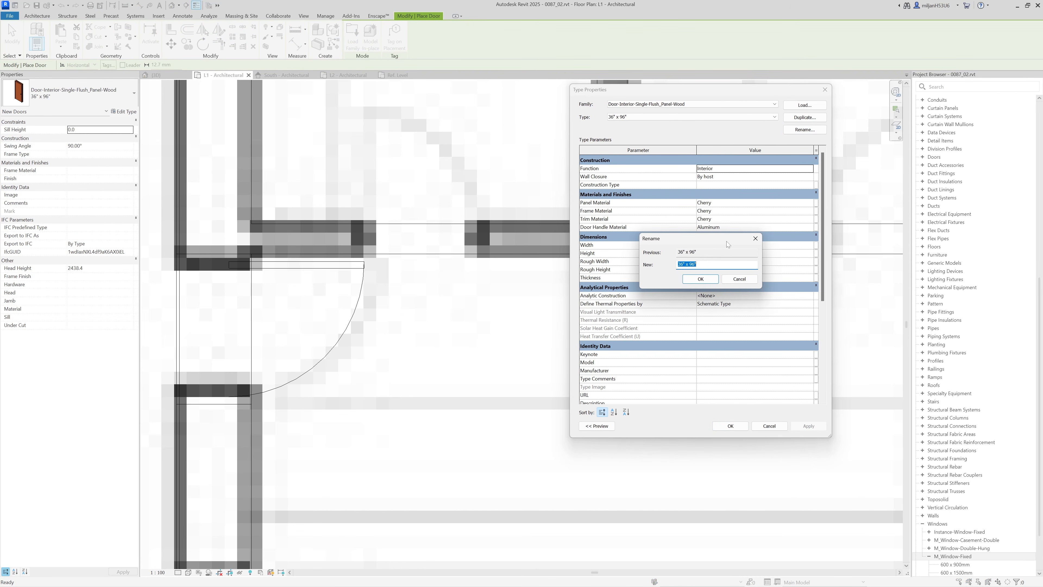
pyautogui.write('800 x 2100')
pyautogui.click(701, 282)
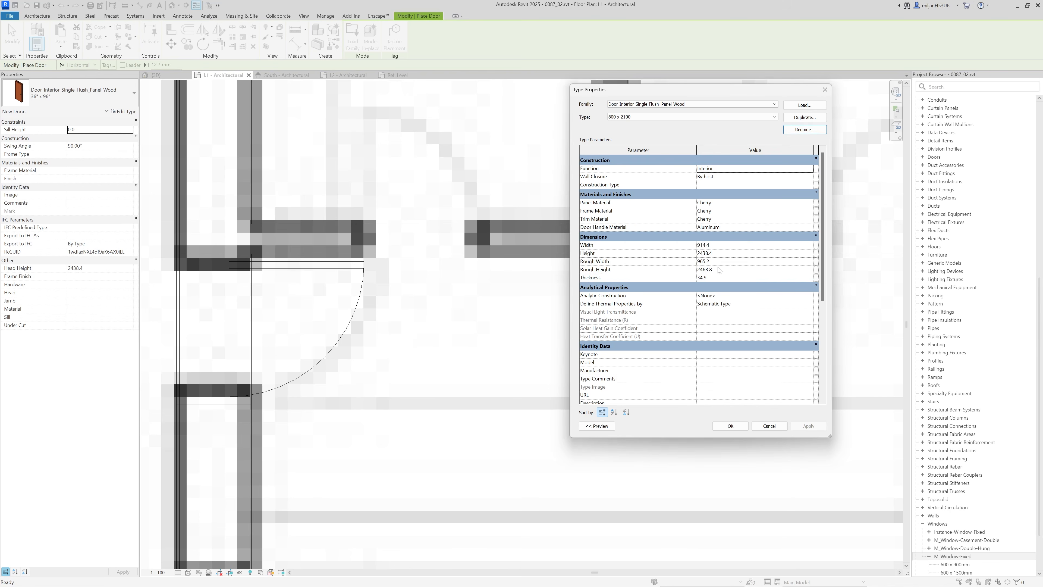
# Step: Set the 800 x 2100 interior door type's rough width to 800 mm and its rough height to 2100 mm
pyautogui.click(720, 246)
pyautogui.write('800.0')
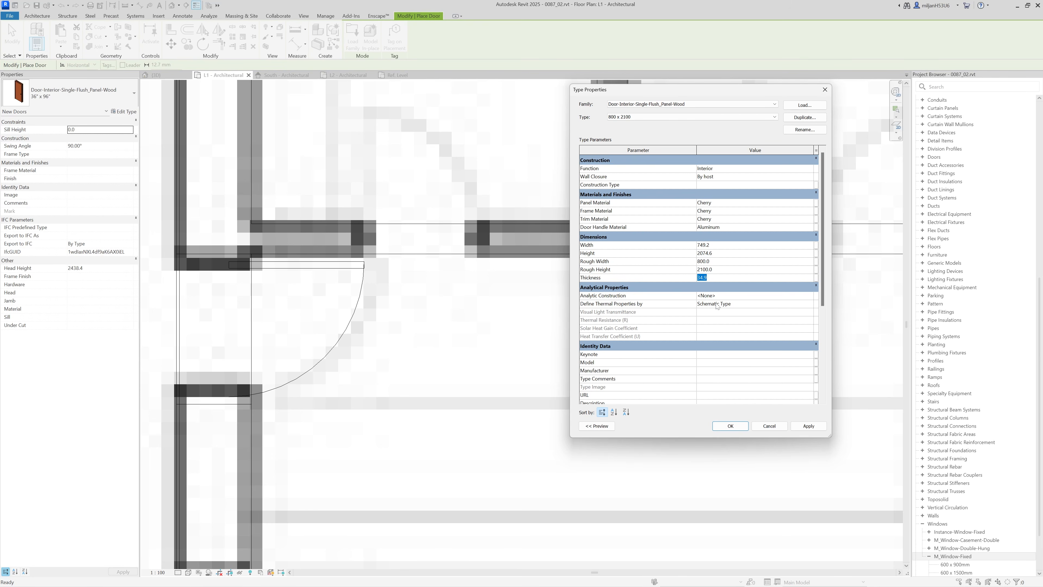
pyautogui.click(731, 426)
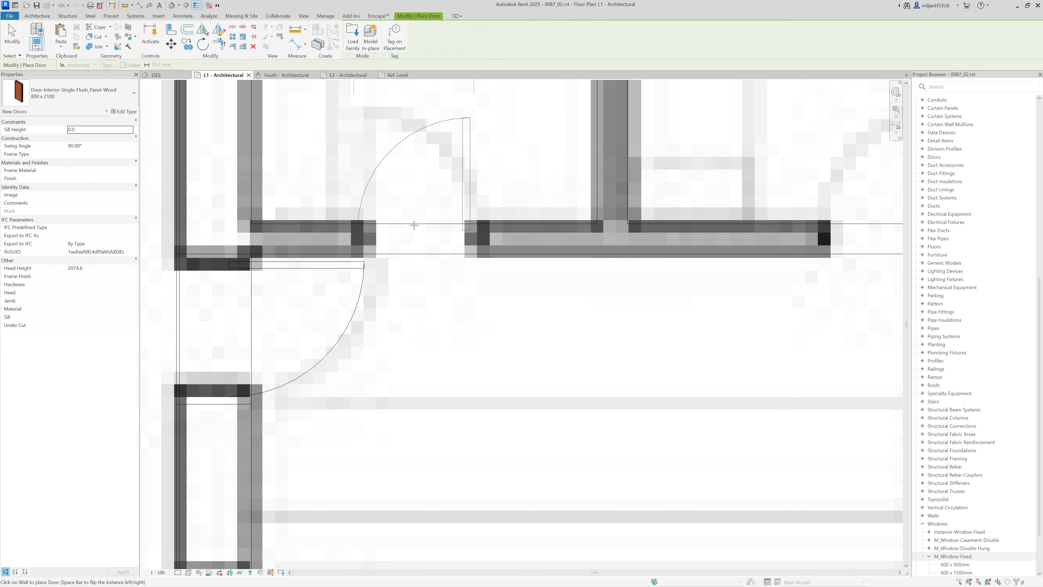
# Step: Place 800 x 2100 interior doors in the first three room openings along the corridor, swinging into the rooms as on the reference plan
pyautogui.click(421, 250)
pyautogui.scroll(-4, 420, 250)
pyautogui.scroll(2, 458, 399)
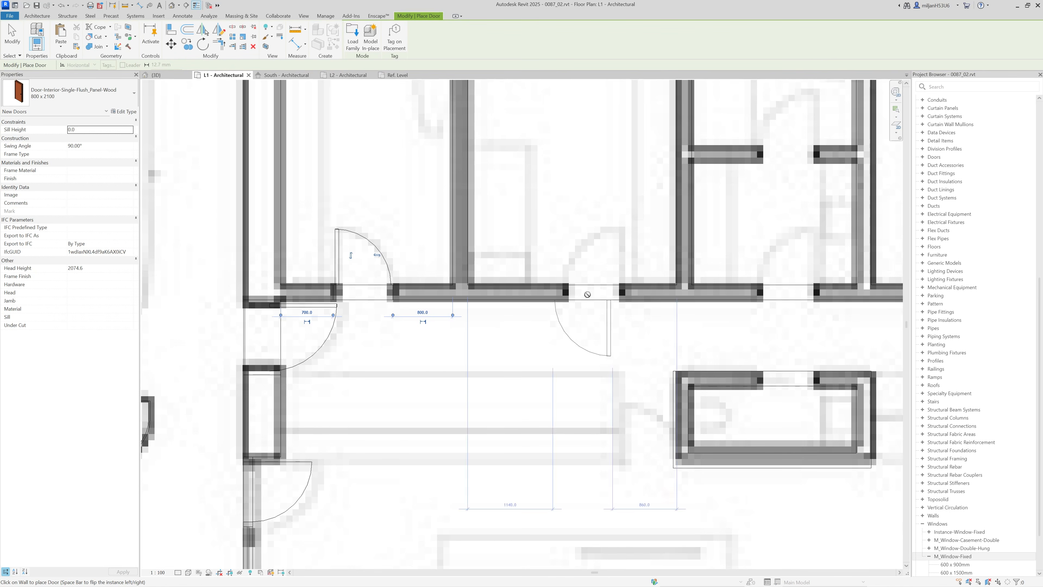
pyautogui.click(591, 284)
pyautogui.moveTo(692, 303); pyautogui.dragTo(418, 336, button='middle')
pyautogui.click(511, 317)
pyautogui.moveTo(502, 174); pyautogui.dragTo(414, 249, button='middle')
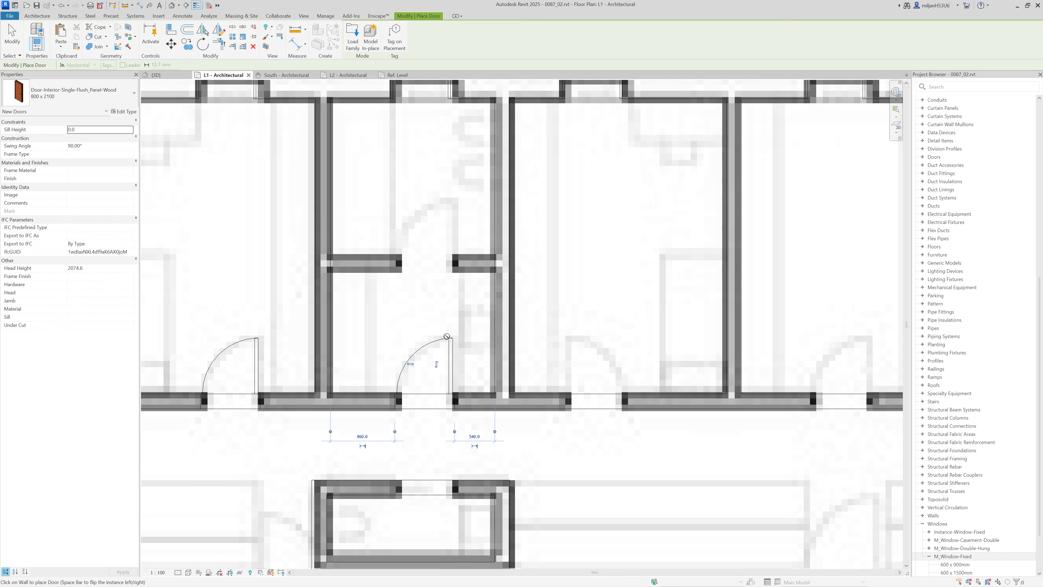
pyautogui.press('Escape')
# Step: Draw a Generic - 200mm partition about 1700 mm long between the two bathroom spaces and select it
pyautogui.click(496, 340)
pyautogui.moveTo(496, 339); pyautogui.dragTo(503, 352, button='middle')
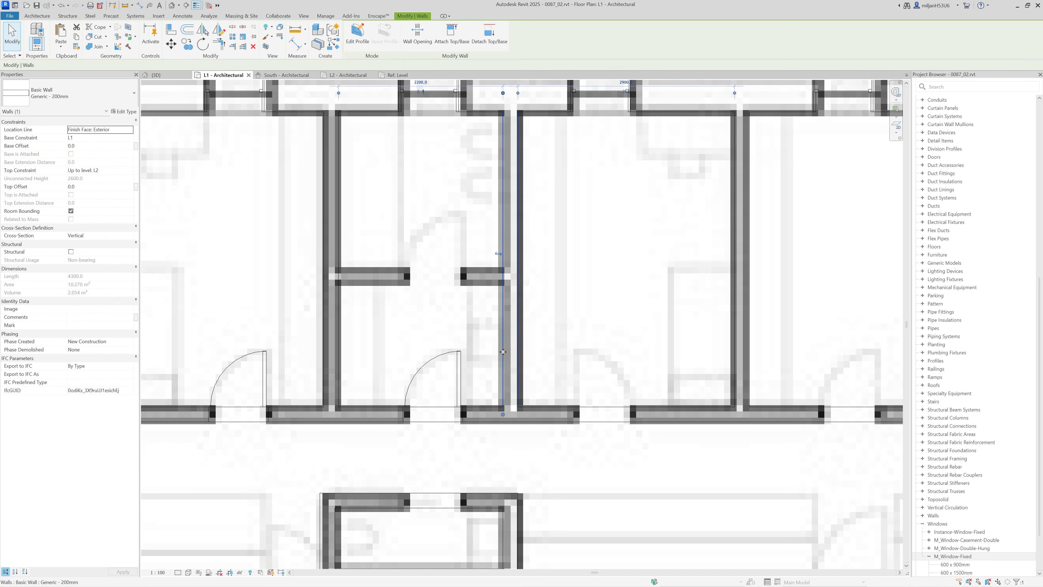
pyautogui.scroll(1, 503, 352)
pyautogui.press('w')
pyautogui.press('a')
pyautogui.click(479, 256)
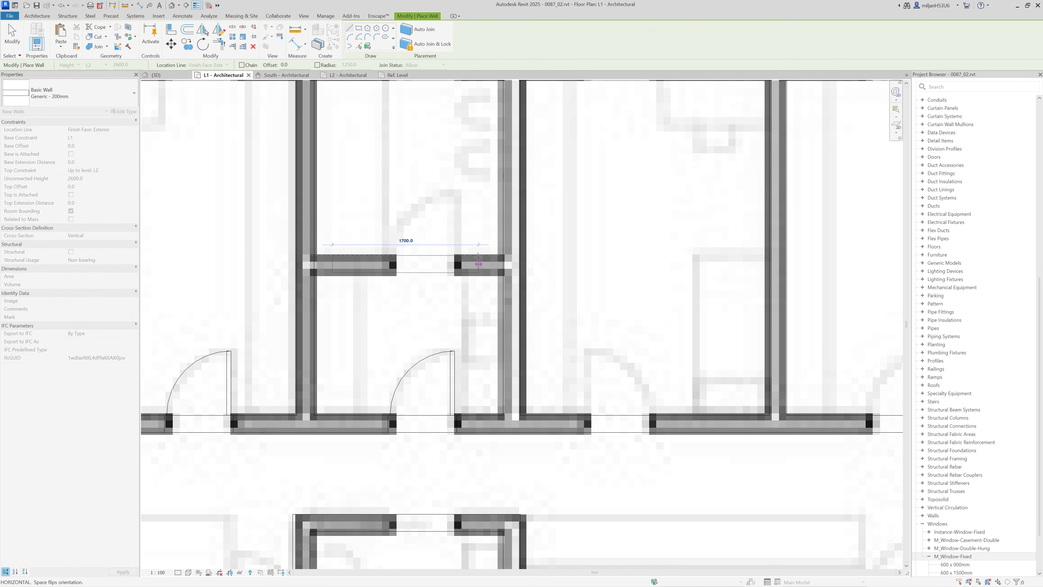
pyautogui.moveTo(481, 267); pyautogui.dragTo(479, 267, button='middle')
pyautogui.press('Escape')
pyautogui.click(430, 273)
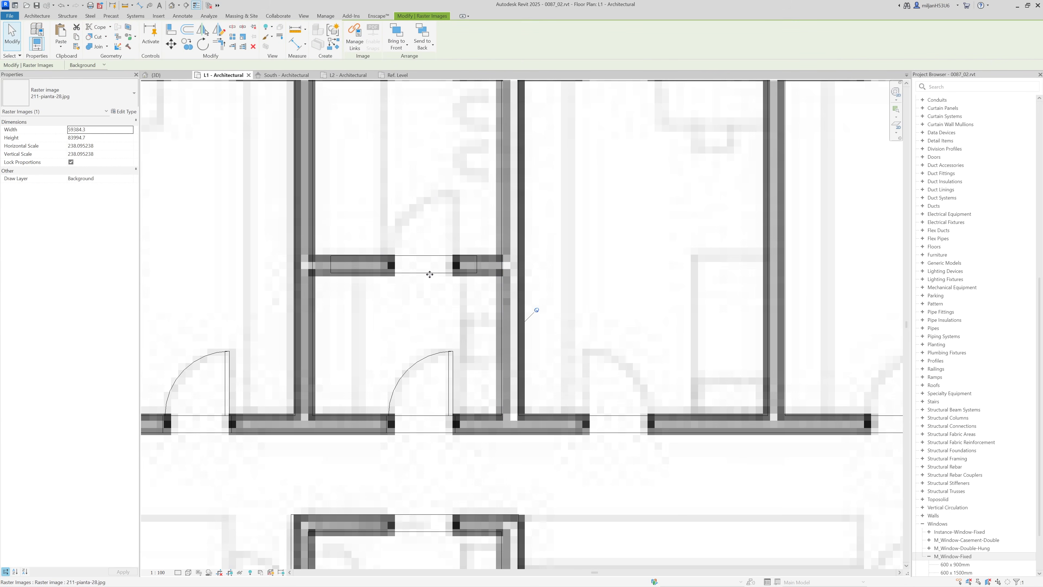
pyautogui.click(430, 272)
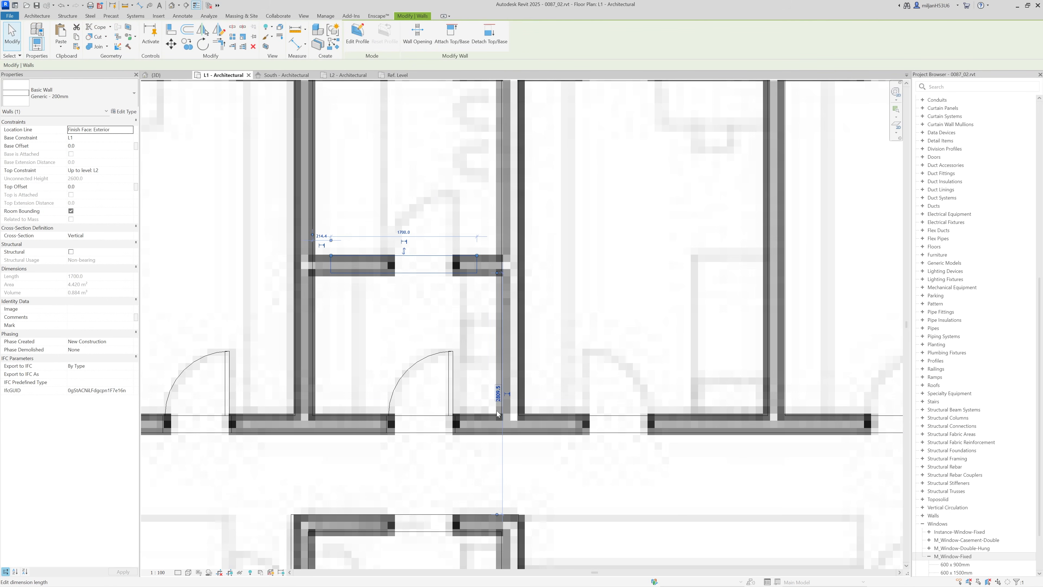
# Step: Set the bathroom partition 1650 mm from the corridor wall and extend its ends to the side walls
pyautogui.moveTo(497, 515); pyautogui.dragTo(485, 417)
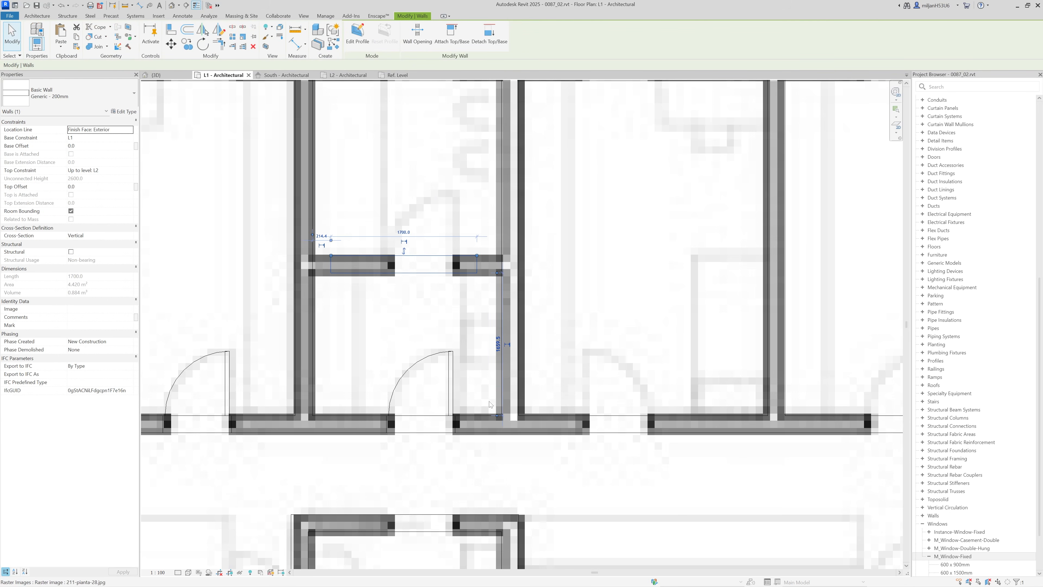
pyautogui.click(499, 346)
pyautogui.write('1650')
pyautogui.press('Return')
pyautogui.click(373, 251)
pyautogui.press('Escape')
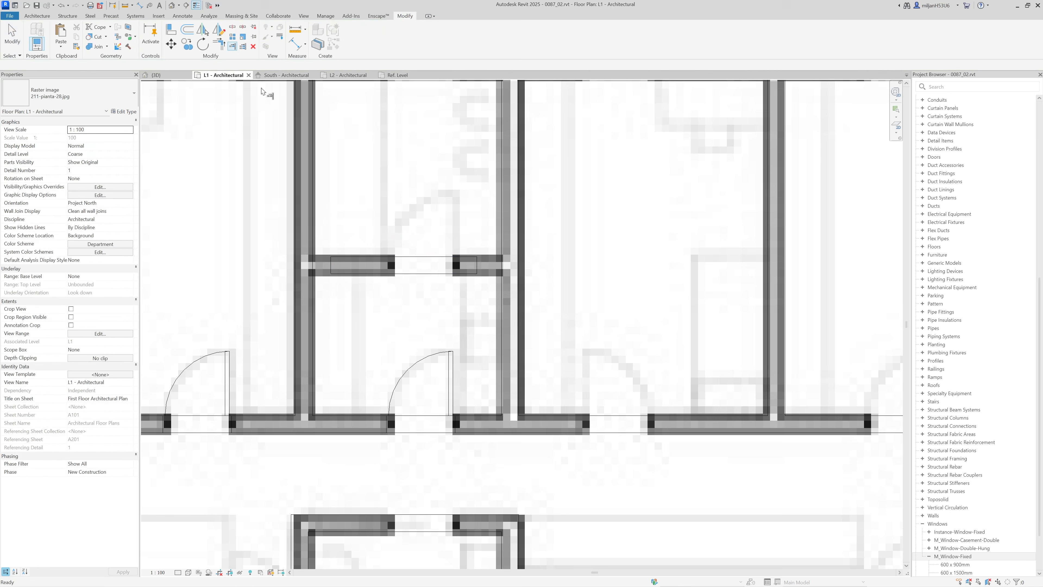
pyautogui.click(474, 270)
pyautogui.press('Escape')
# Step: Place matching 800 x 2100 doors in the bathroom partition opening and the next three room openings along the corridor
pyautogui.click(410, 372)
pyautogui.press('c')
pyautogui.press('s')
pyautogui.click(425, 259)
pyautogui.scroll(-2, 424, 263)
pyautogui.click(547, 365)
pyautogui.click(733, 362)
pyautogui.moveTo(733, 362); pyautogui.dragTo(492, 362, button='middle')
pyautogui.click(659, 364)
pyautogui.moveTo(747, 374); pyautogui.dragTo(533, 398, button='middle')
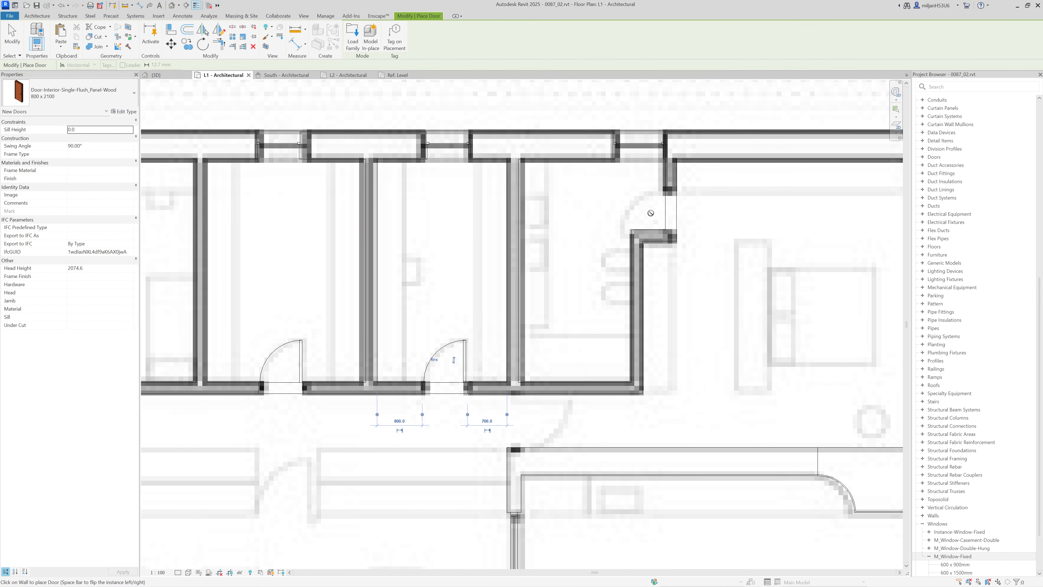
# Step: Place an 800 x 2100 door in the short wall between the end bathroom and the large bedroom, swinging into the bathroom
pyautogui.click(667, 211)
pyautogui.scroll(5, 517, 430)
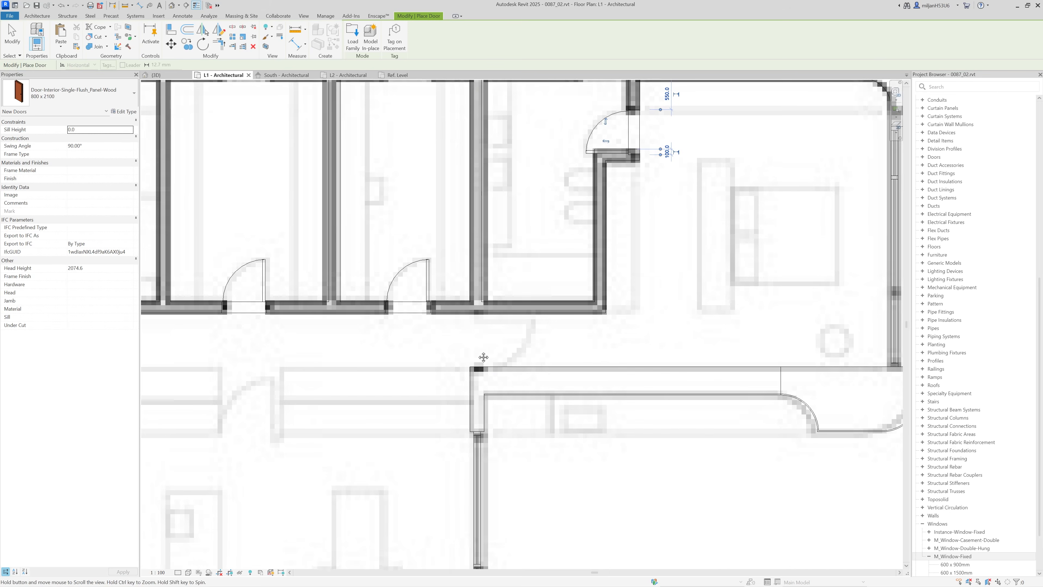
pyautogui.scroll(-3, 525, 298)
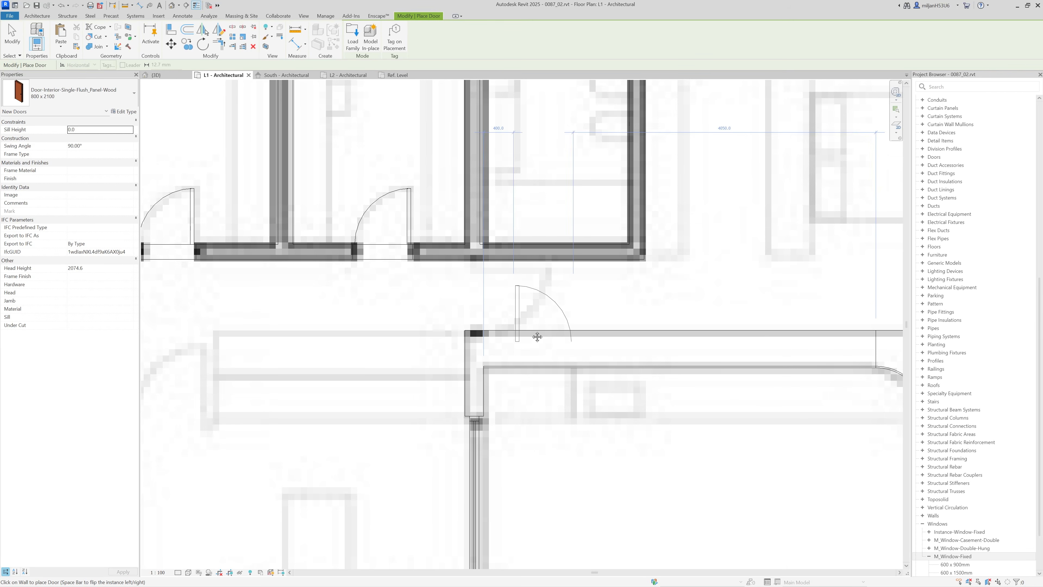
pyautogui.moveTo(476, 318); pyautogui.dragTo(457, 322, button='middle')
pyautogui.press('Escape')
pyautogui.press('Escape')
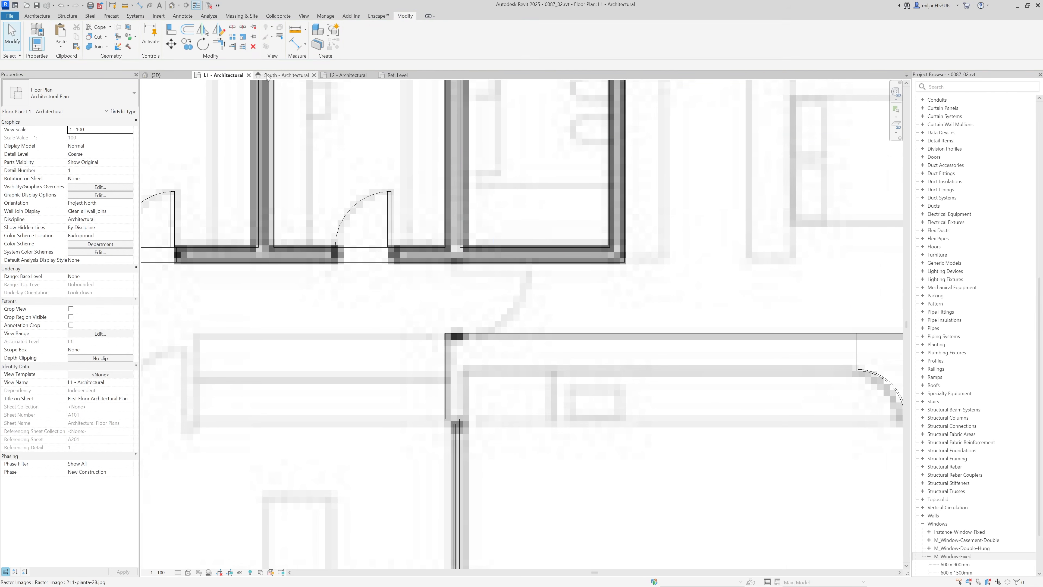
pyautogui.click(233, 47)
pyautogui.click(452, 268)
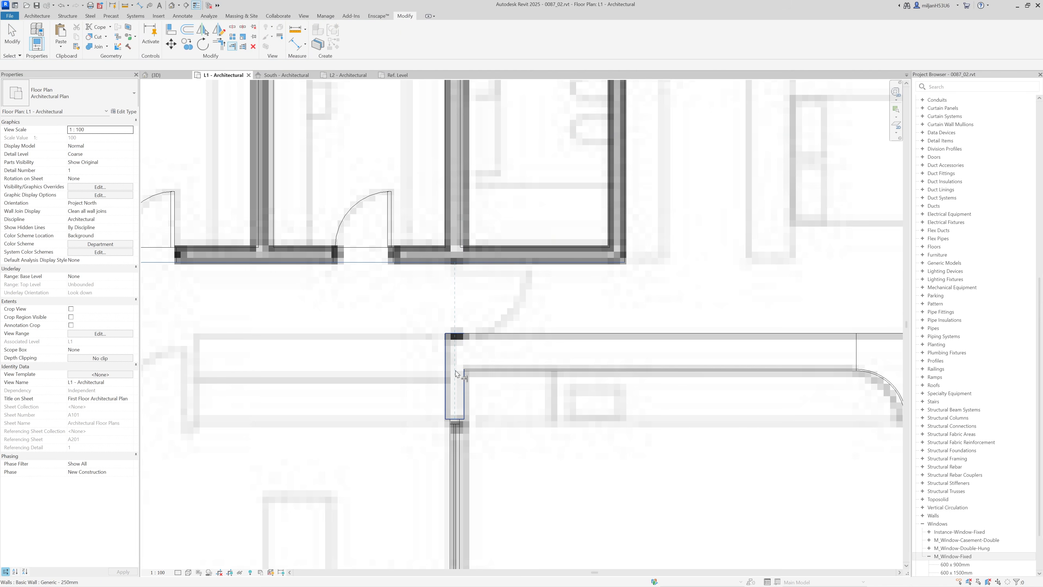
pyautogui.press('Escape')
pyautogui.press('Escape')
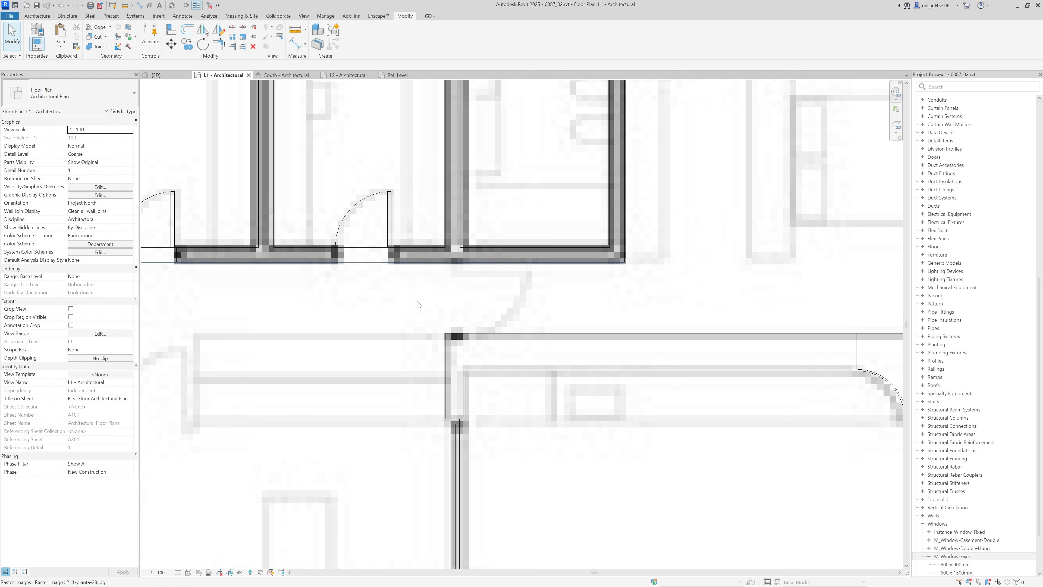
# Step: Draw a Generic - 200mm wall across the corridor, from the thick wall's corner up to the corridor wall, at the bedroom entrance
pyautogui.click(395, 265)
pyautogui.click(423, 265)
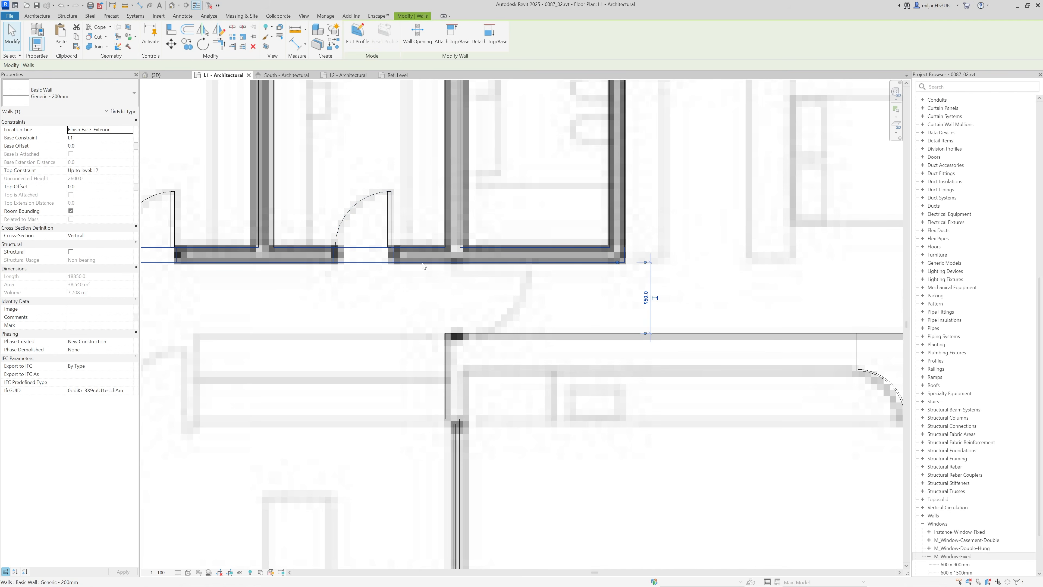
pyautogui.press('w')
pyautogui.press('a')
pyautogui.click(445, 334)
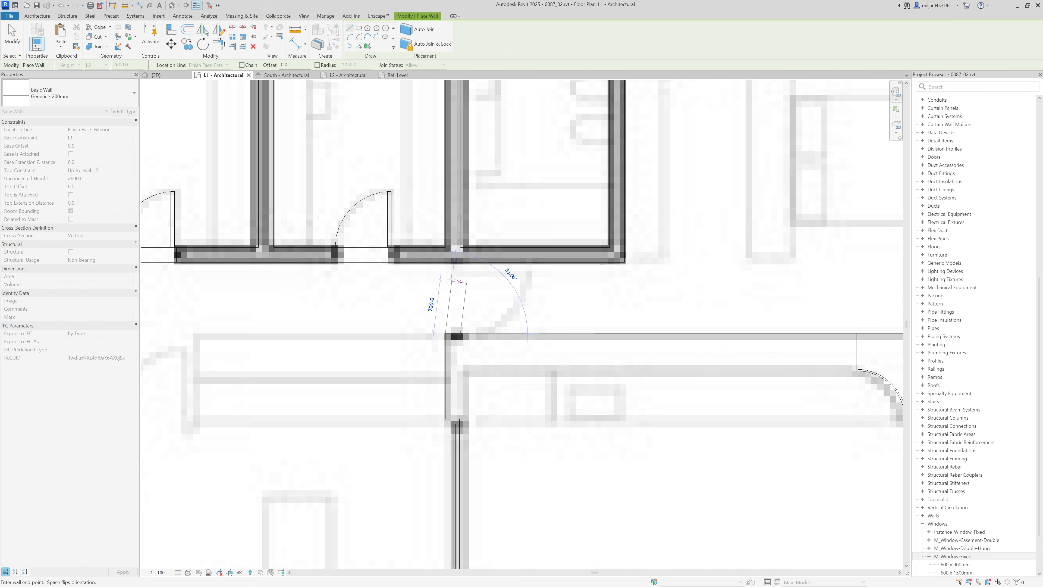
pyautogui.click(452, 266)
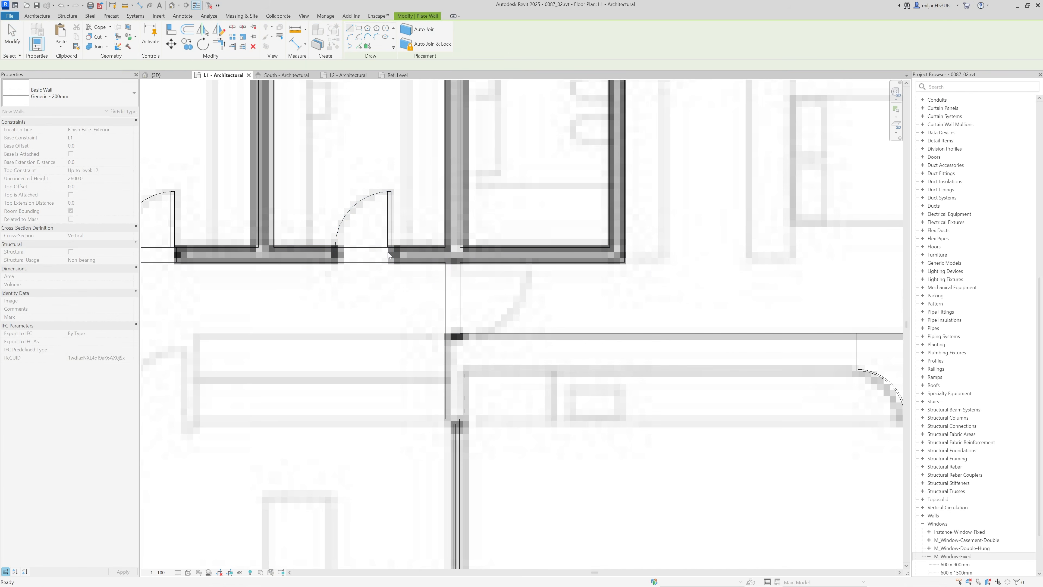
pyautogui.press('Escape')
pyautogui.press('Escape')
pyautogui.click(381, 264)
pyautogui.press('w')
pyautogui.press('a')
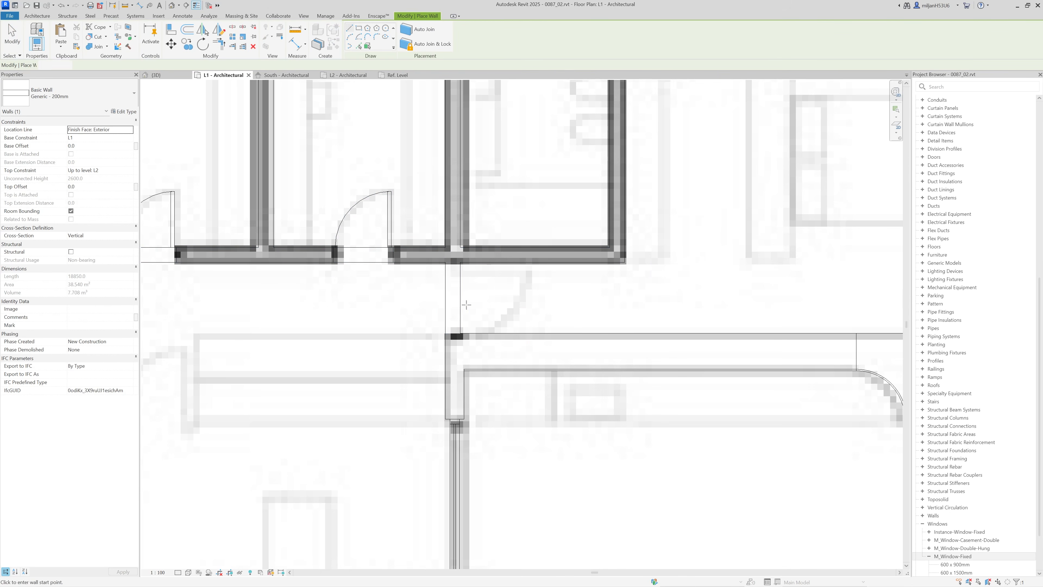
pyautogui.scroll(1, 456, 304)
pyautogui.press('Escape')
pyautogui.press('Escape')
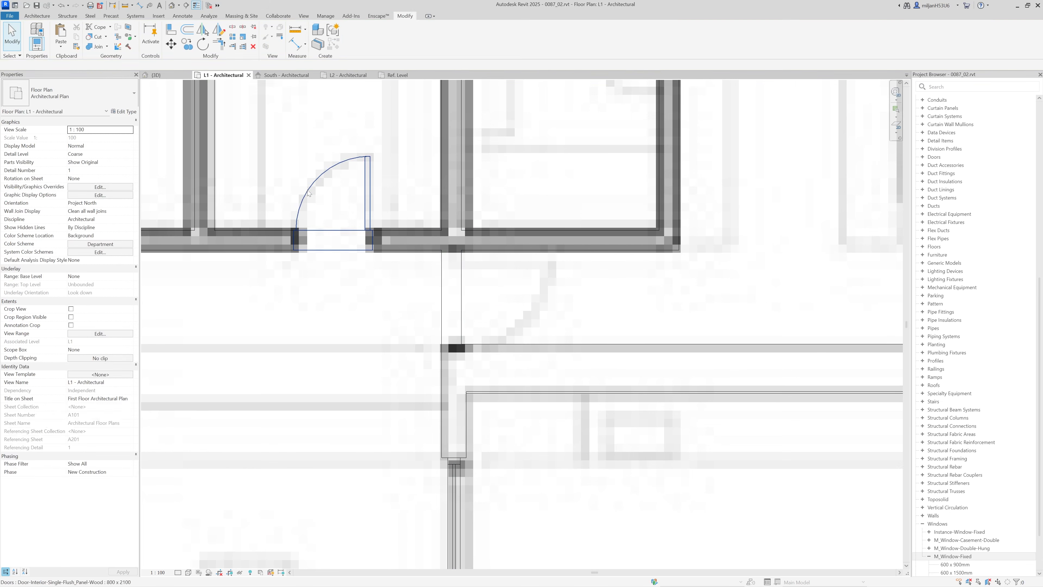
# Step: Place an 800 x 2100 interior door centred in the new corridor cross wall, swinging into the large bedroom
pyautogui.click(310, 192)
pyautogui.press('d')
pyautogui.press('r')
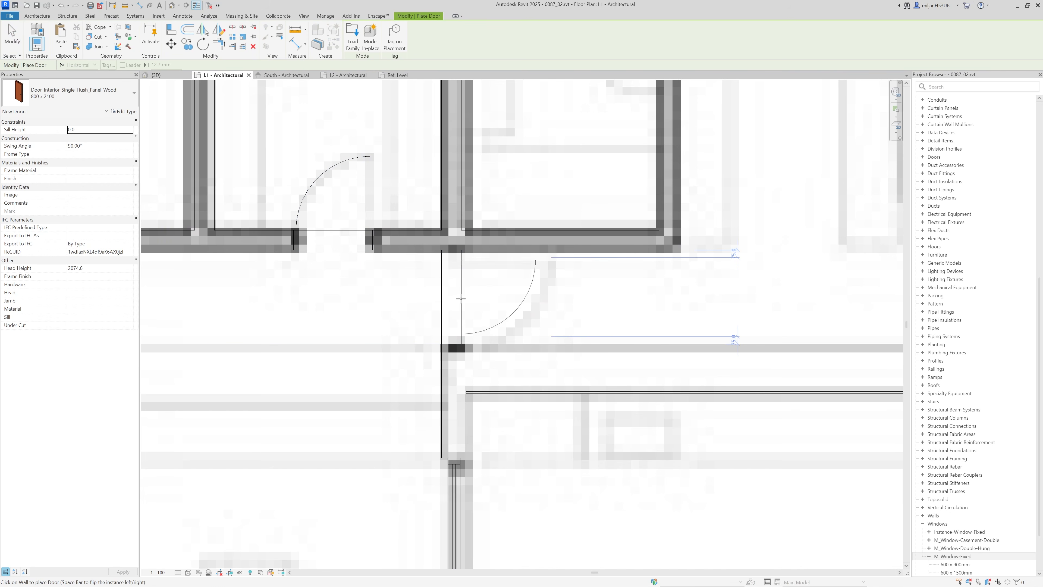
pyautogui.scroll(-3, 460, 298)
pyautogui.scroll(-1, 449, 317)
pyautogui.moveTo(449, 317); pyautogui.dragTo(531, 304, button='middle')
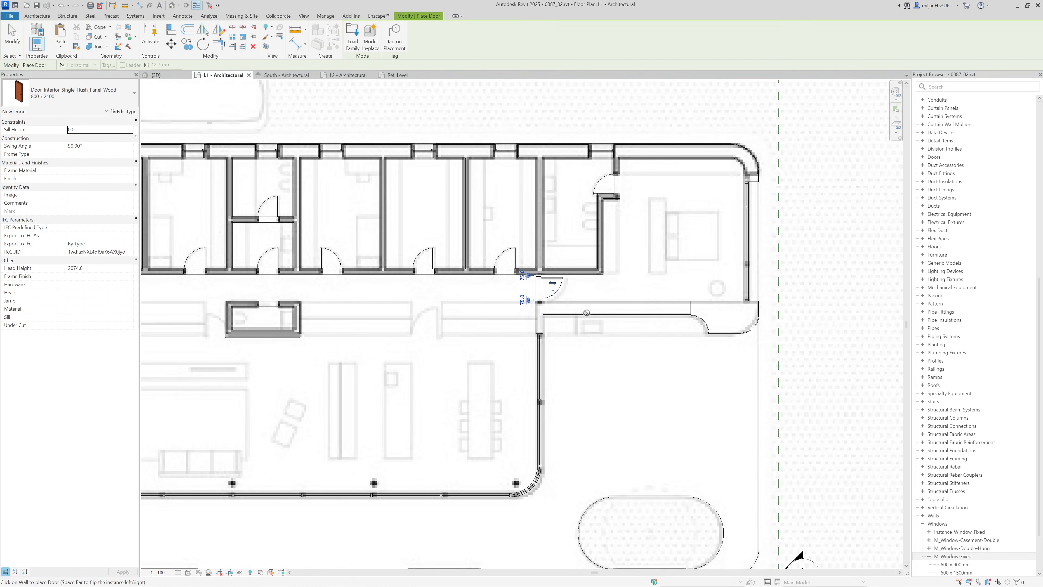
pyautogui.moveTo(410, 250); pyautogui.dragTo(469, 259, button='middle')
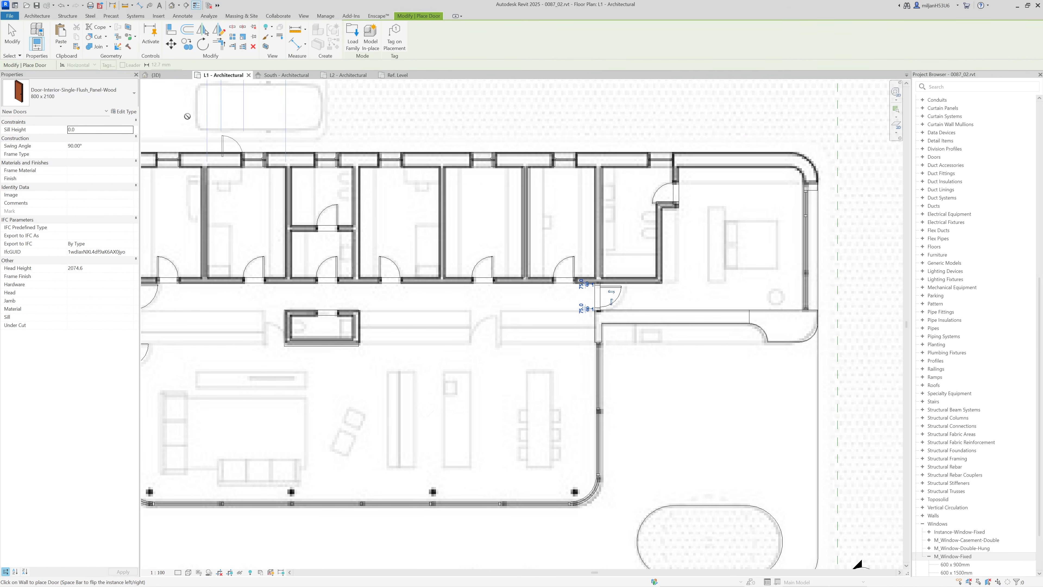
pyautogui.click(12, 37)
# Step: Switch the L1 plan to the Shaded visual style and check the placed doors and walls
pyautogui.click(188, 572)
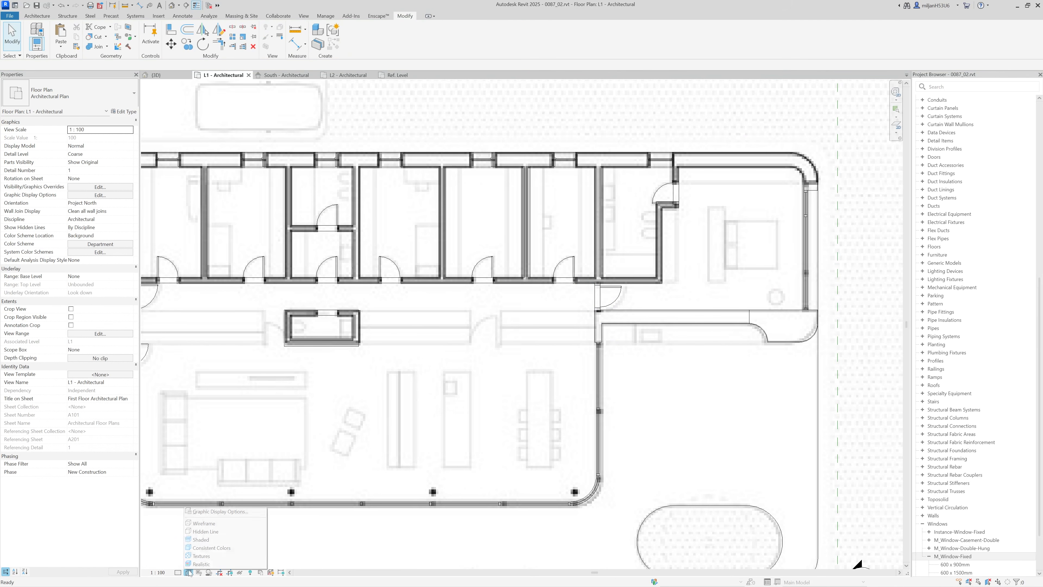
pyautogui.click(196, 540)
pyautogui.scroll(-2, 419, 397)
pyautogui.scroll(5, 386, 306)
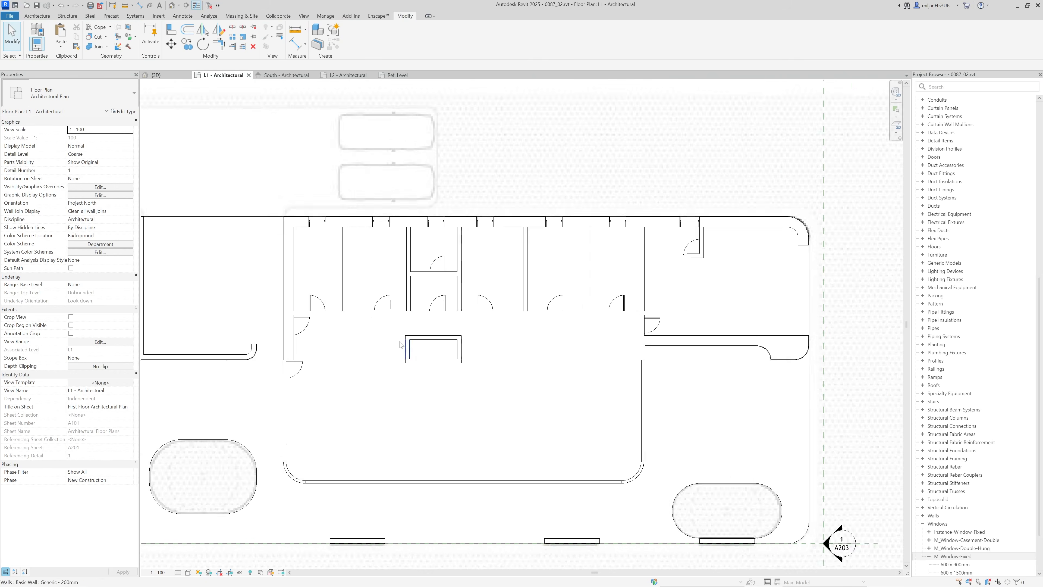
pyautogui.click(375, 290)
pyautogui.click(220, 242)
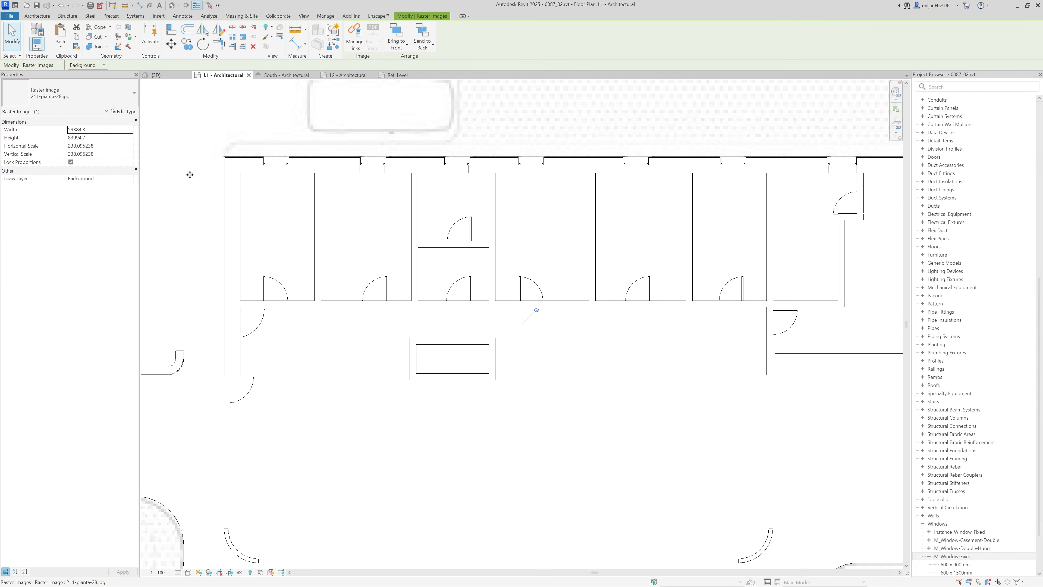
# Step: Examine the new interior doors in the 3D view
pyautogui.click(162, 78)
pyautogui.scroll(-1, 496, 459)
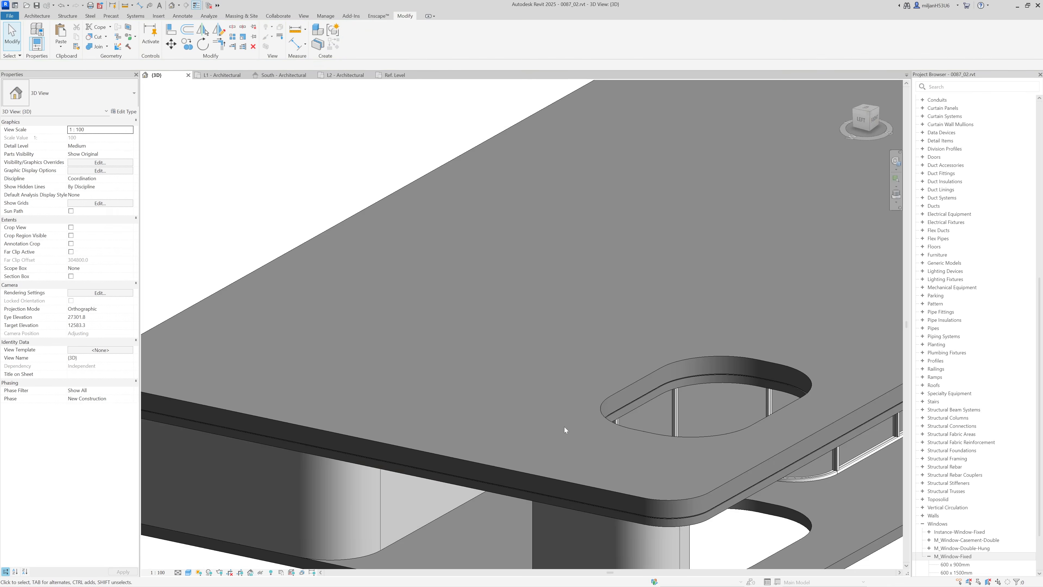
pyautogui.keyDown('shift'); pyautogui.moveTo(564, 426); pyautogui.dragTo(408, 366, button='middle'); pyautogui.keyUp('shift')
pyautogui.scroll(4, 630, 387)
pyautogui.keyDown('shift'); pyautogui.moveTo(519, 438); pyautogui.dragTo(427, 476, button='middle'); pyautogui.keyUp('shift')
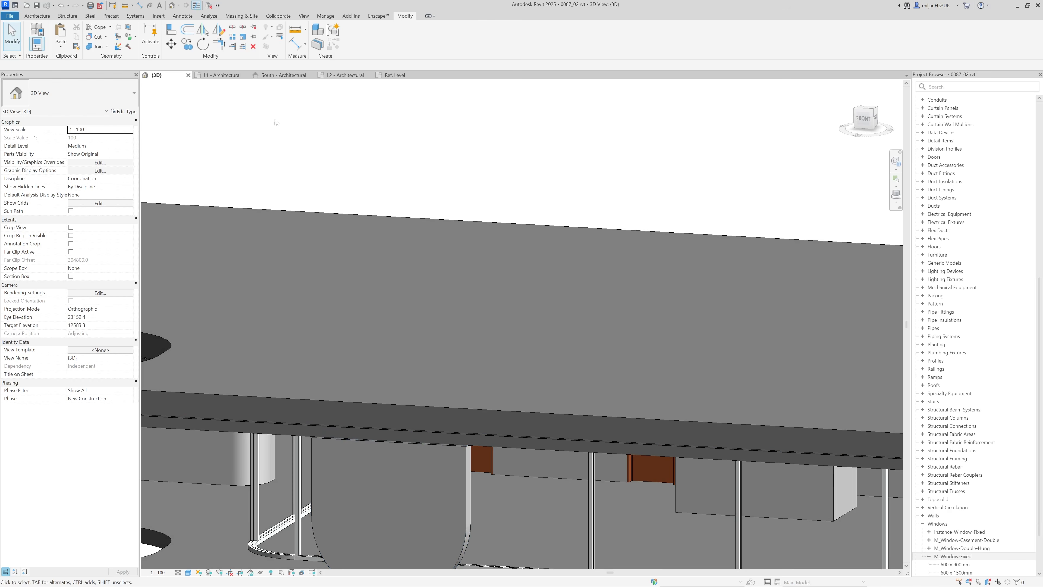
# Step: In the L1 plan, move the end bathroom's door clear of the adjoining wall corner, to 400 mm from the exterior wall
pyautogui.click(222, 75)
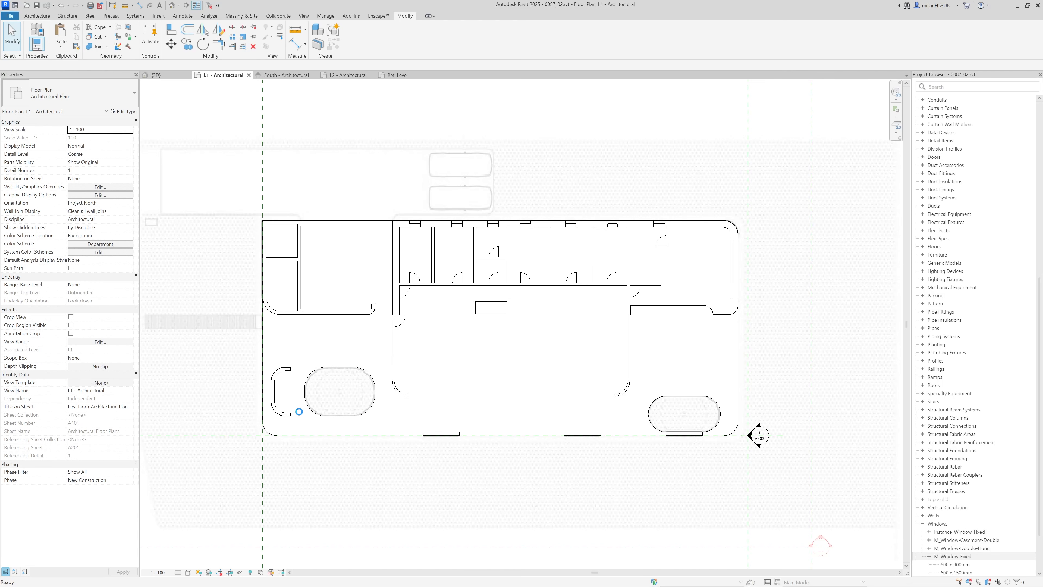
pyautogui.scroll(5, 668, 241)
pyautogui.click(651, 232)
pyautogui.scroll(2, 652, 233)
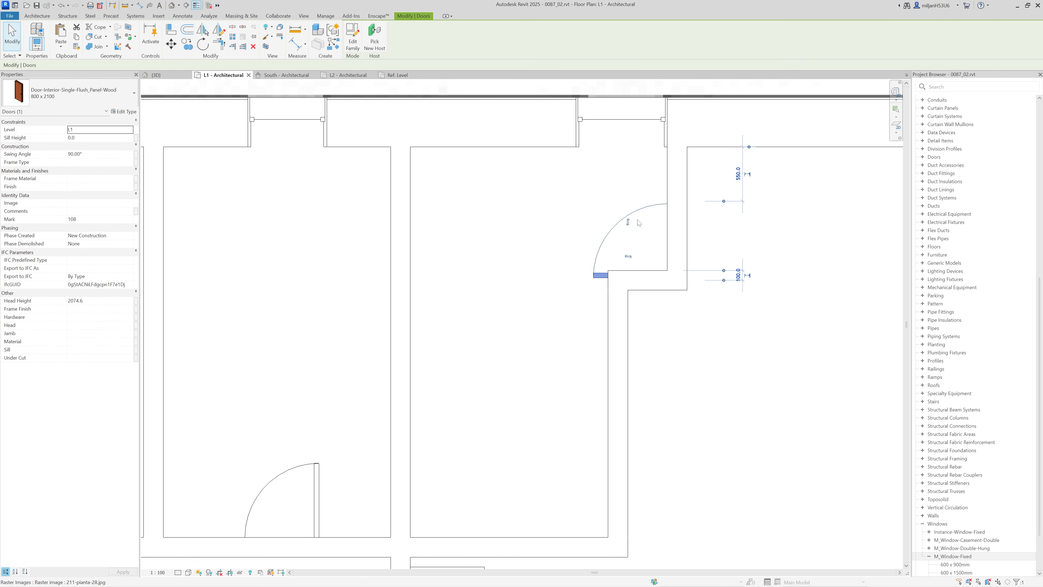
pyautogui.moveTo(636, 210); pyautogui.dragTo(637, 196)
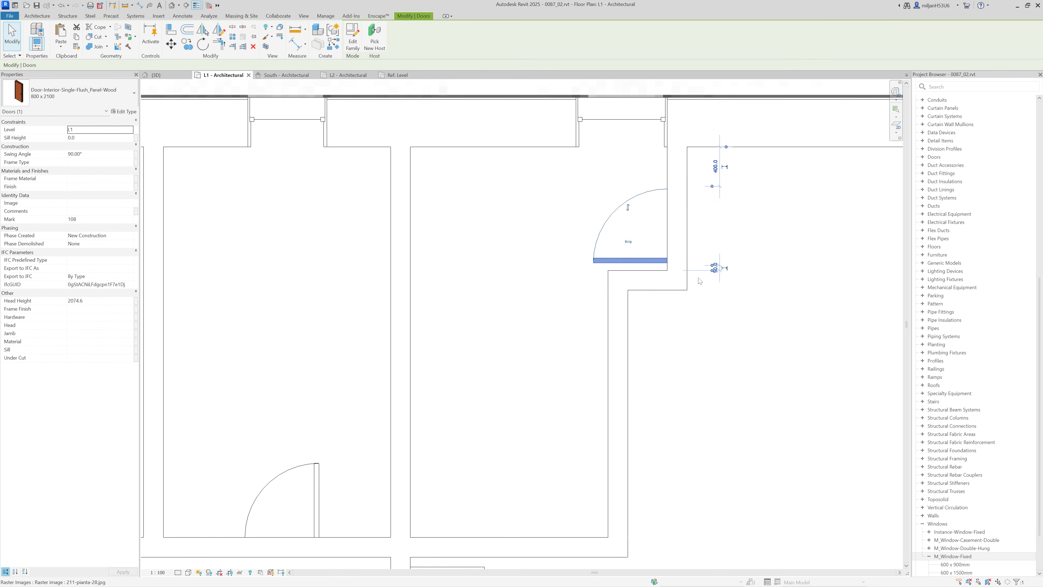
pyautogui.scroll(-6, 700, 281)
# Step: Set the L1 plan back to the Wireframe visual style to reveal the reference plan around the carport storage rooms
pyautogui.click(188, 572)
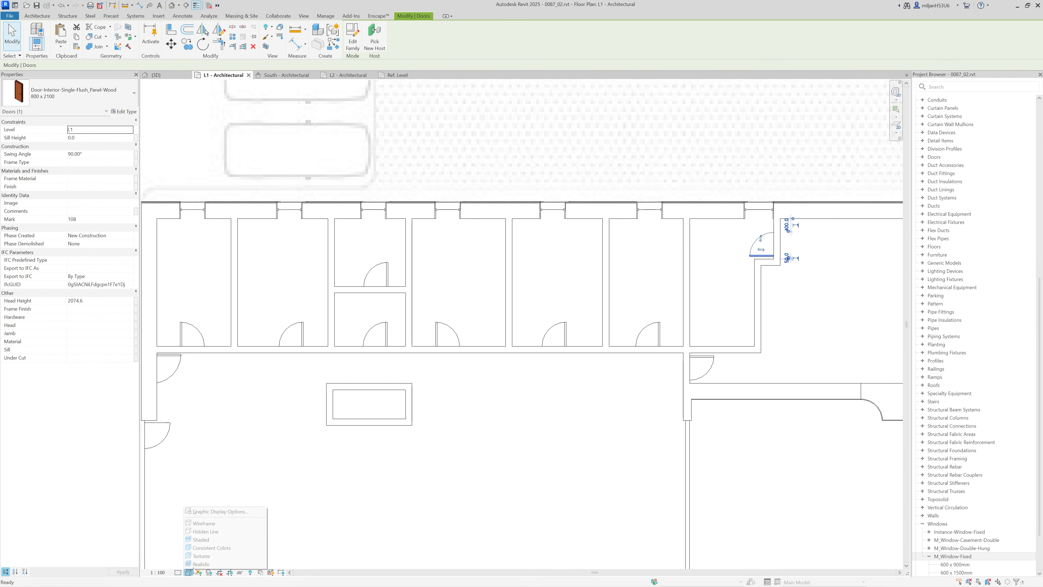
pyautogui.click(204, 523)
pyautogui.scroll(3, 437, 439)
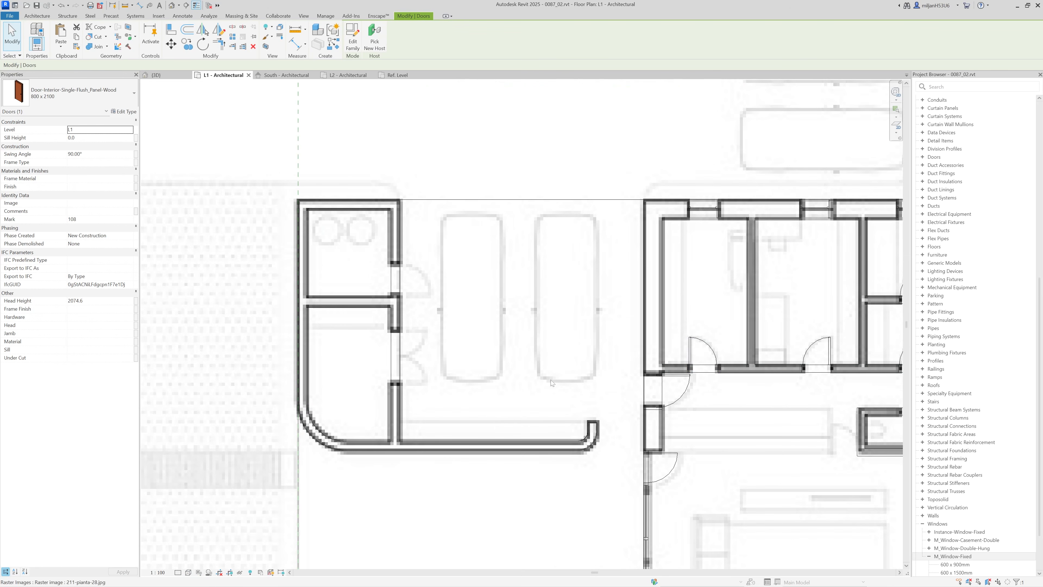
pyautogui.scroll(2, 469, 314)
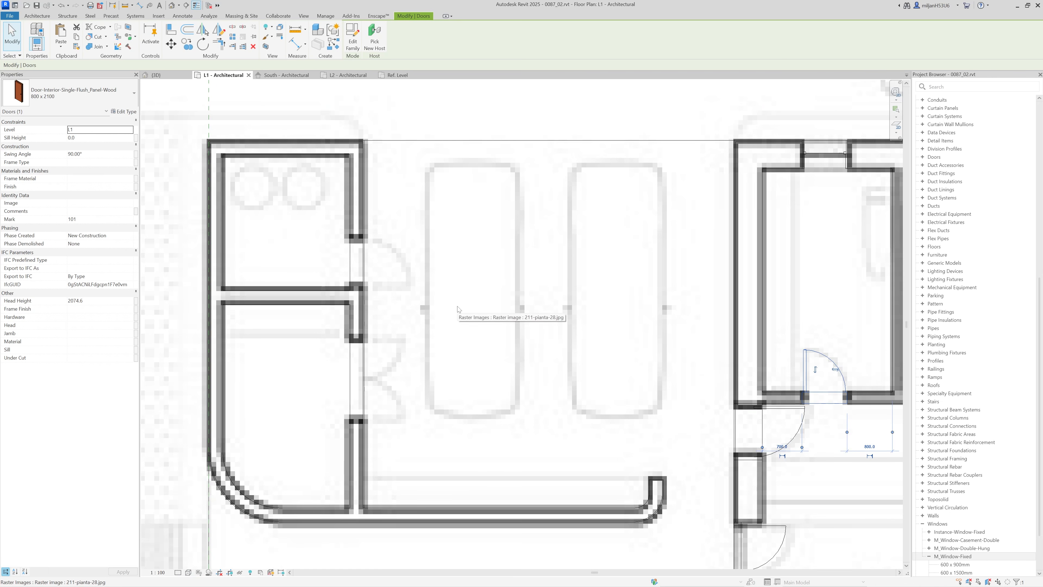
# Step: Place another 800 x 2100 single flush interior door in the carport-side opening of the upper storage room
pyautogui.press('c')
pyautogui.press('s')
pyautogui.click(362, 261)
# Step: Place a 1700 x 2000mm M_Door-Passage-Double-Flush door in the lower storage room's wall, opening toward the carport
pyautogui.scroll(-1, 349, 338)
pyautogui.moveTo(350, 338); pyautogui.dragTo(341, 288, button='middle')
pyautogui.scroll(1, 222, 232)
pyautogui.click(52, 92)
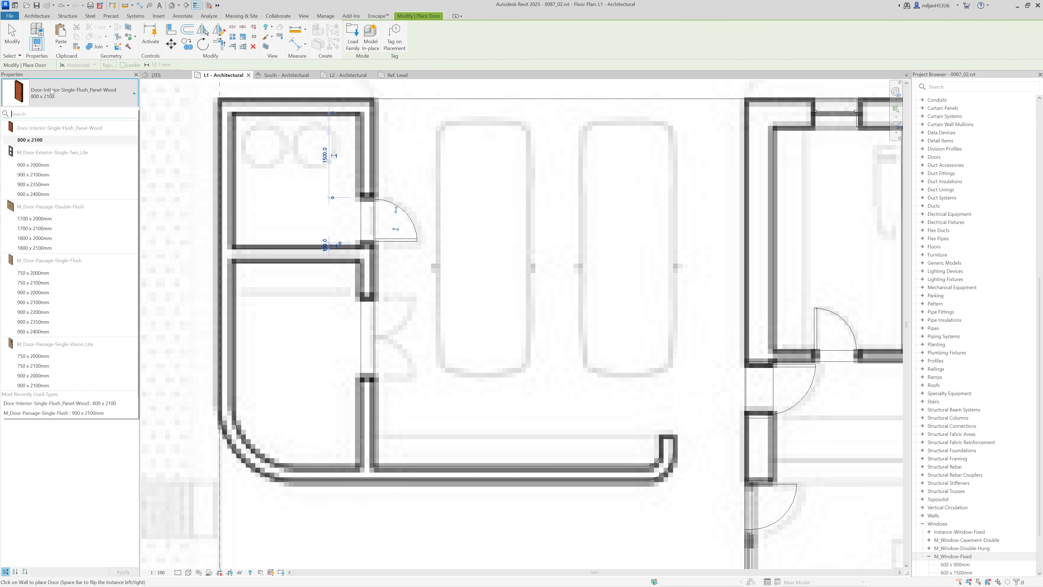
pyautogui.click(33, 218)
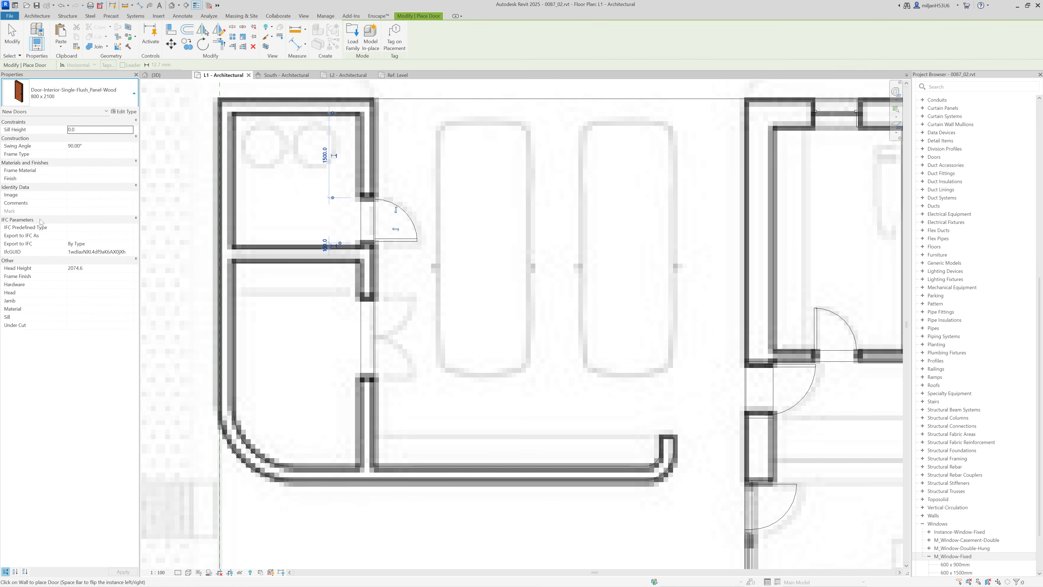
pyautogui.click(373, 340)
pyautogui.press('Escape')
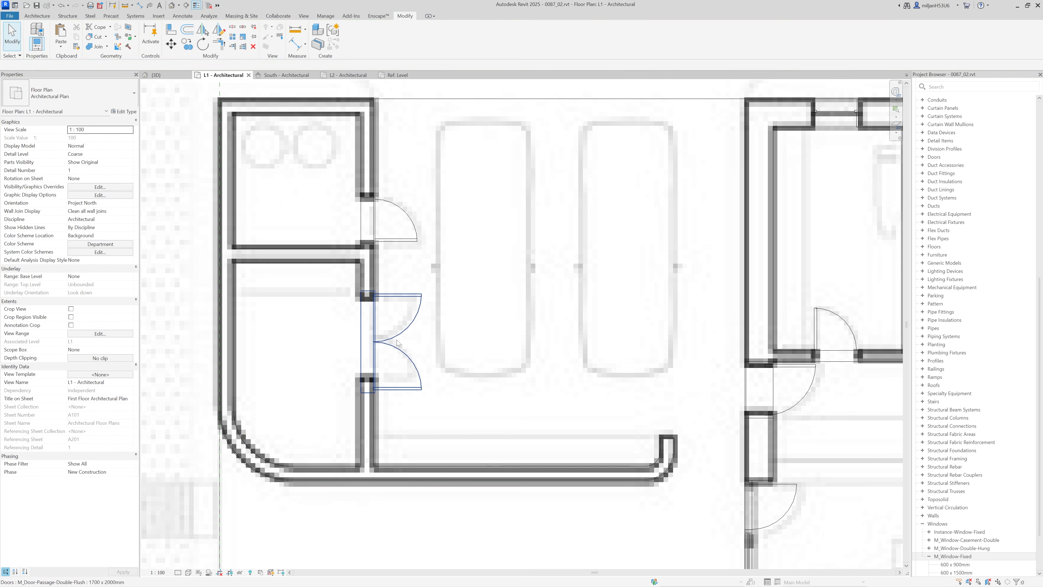
# Step: Duplicate the double door's type as 1500 x 2100mm and set its width to 1500
pyautogui.click(124, 112)
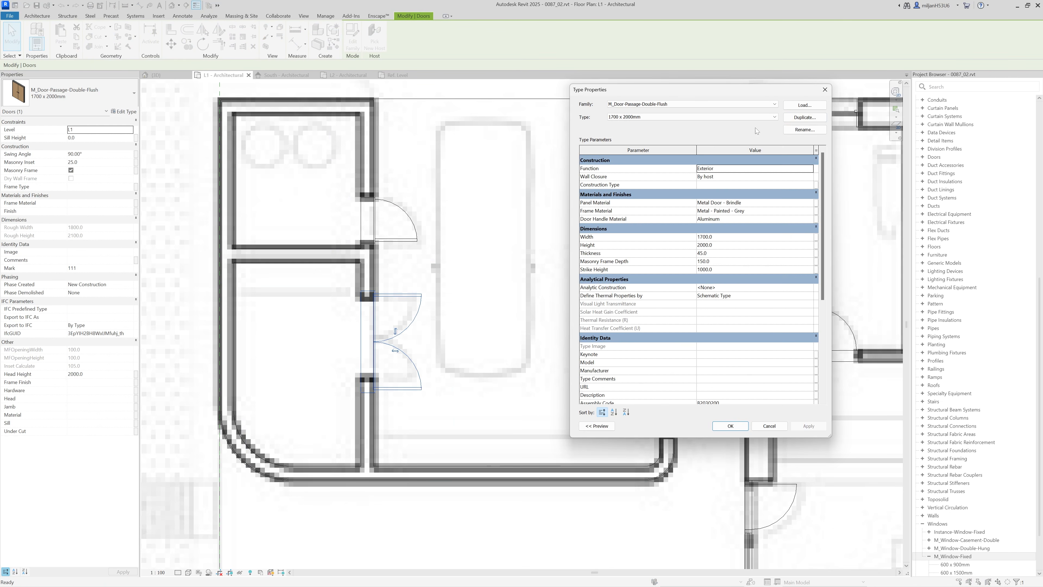
pyautogui.click(791, 119)
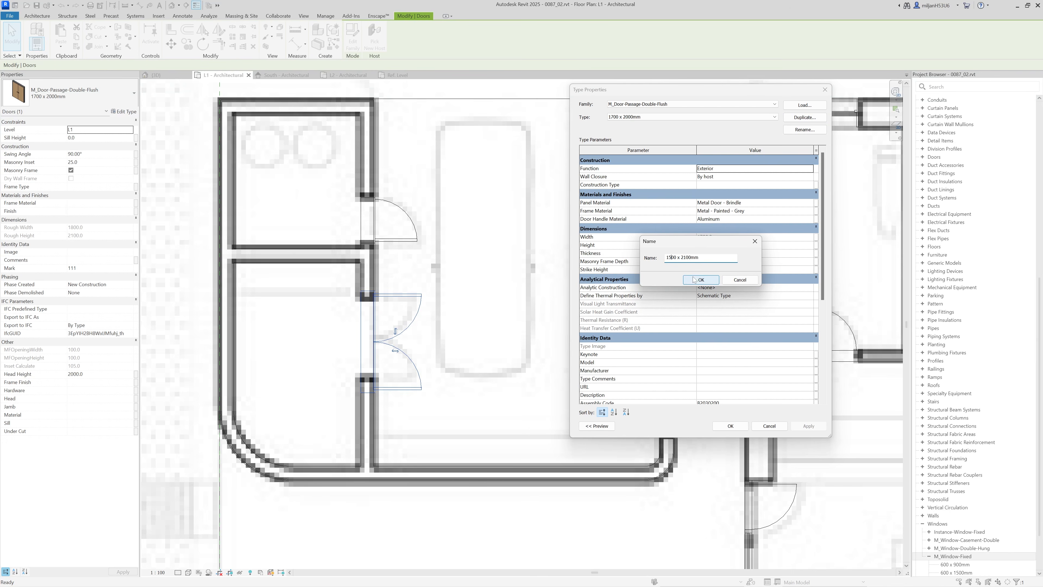
pyautogui.click(701, 280)
pyautogui.click(721, 238)
pyautogui.write('1500')
pyautogui.click(731, 426)
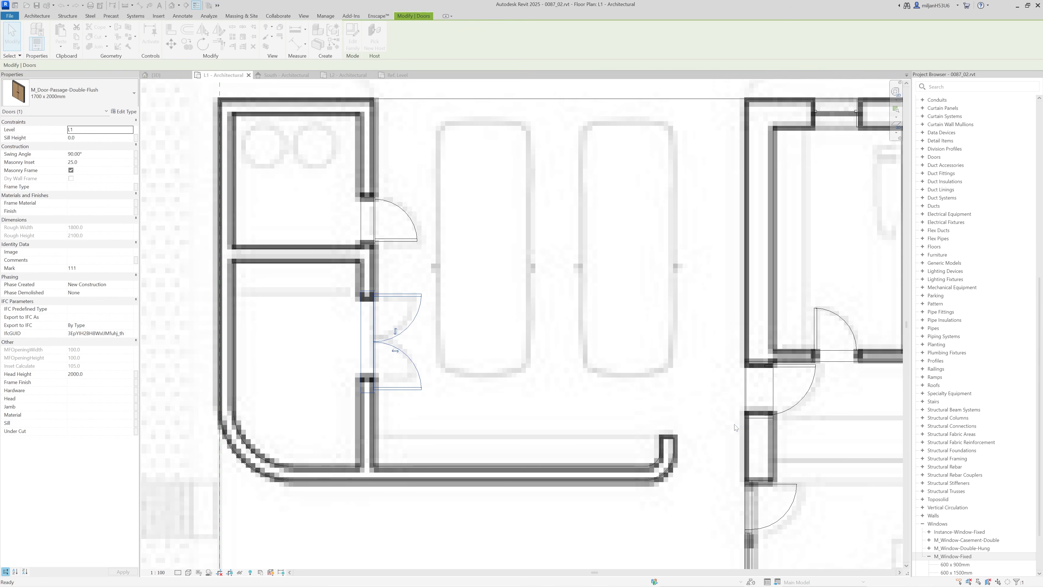
# Step: Switch the L1 plan out of the Wireframe visual style and save the project
pyautogui.click(223, 498)
pyautogui.scroll(-2, 264, 391)
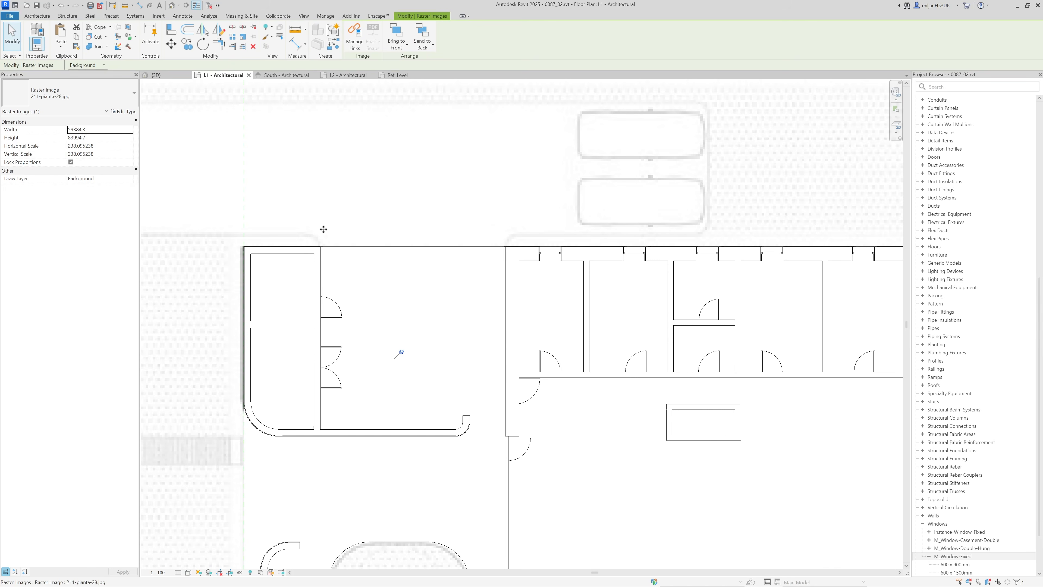
pyautogui.press('Escape')
pyautogui.scroll(-2, 344, 225)
pyautogui.moveTo(356, 231); pyautogui.dragTo(340, 231, button='middle')
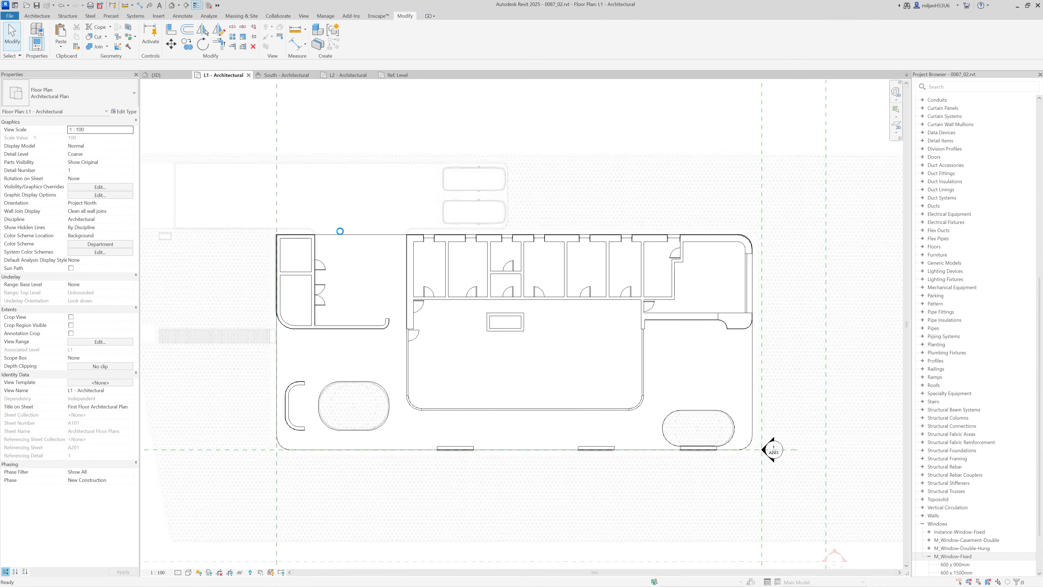
pyautogui.hotkey('ctrl', 's')
# Step: Lower the cut plane in the L1 plan's view range so it cuts through the doors and curtain walls
pyautogui.scroll(2, 171, 358)
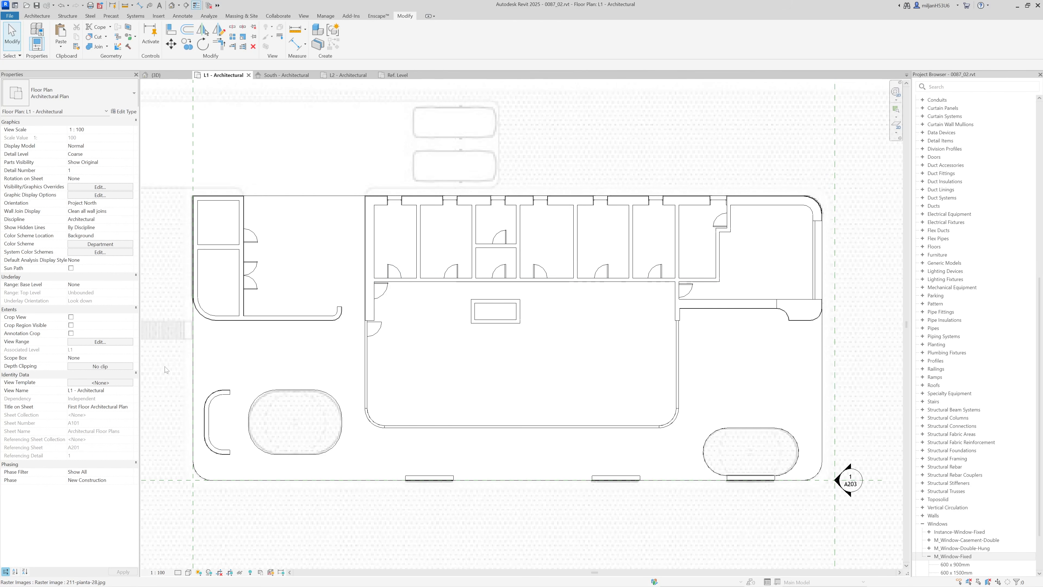
pyautogui.click(99, 343)
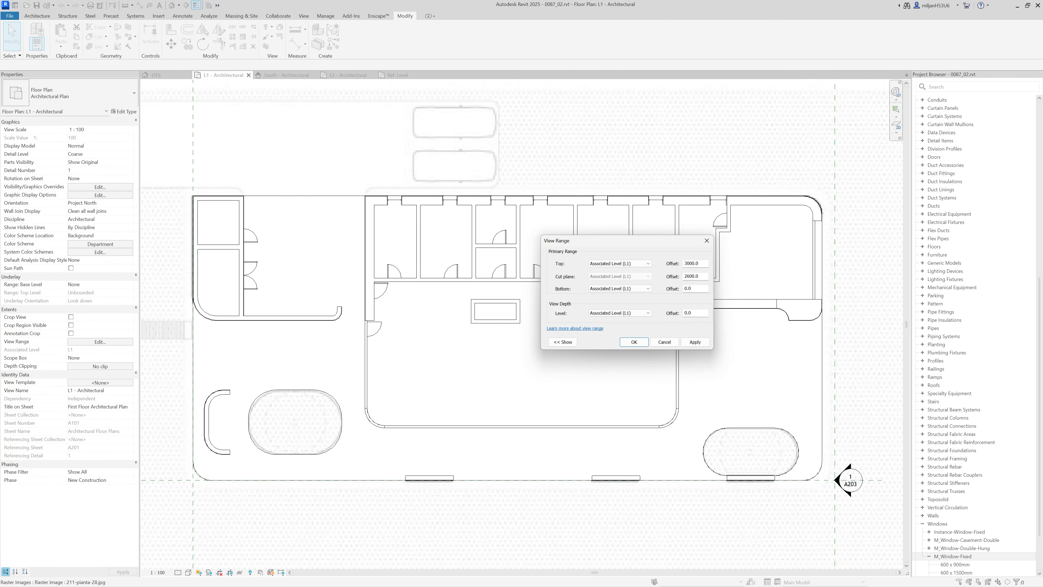
pyautogui.click(695, 342)
pyautogui.click(634, 342)
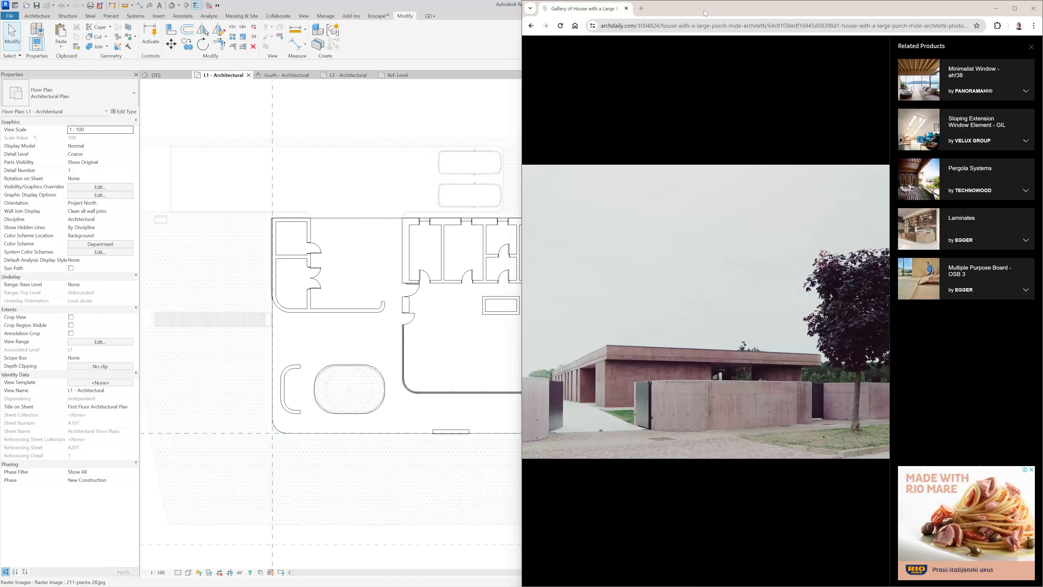
# Step: Check the driveway in the reference photo and start an architectural floor on L1 with the Concrete 250mm type
pyautogui.moveTo(655, 273)
pyautogui.moveTo(588, 422)
pyautogui.click(440, 57)
pyautogui.scroll(3, 283, 197)
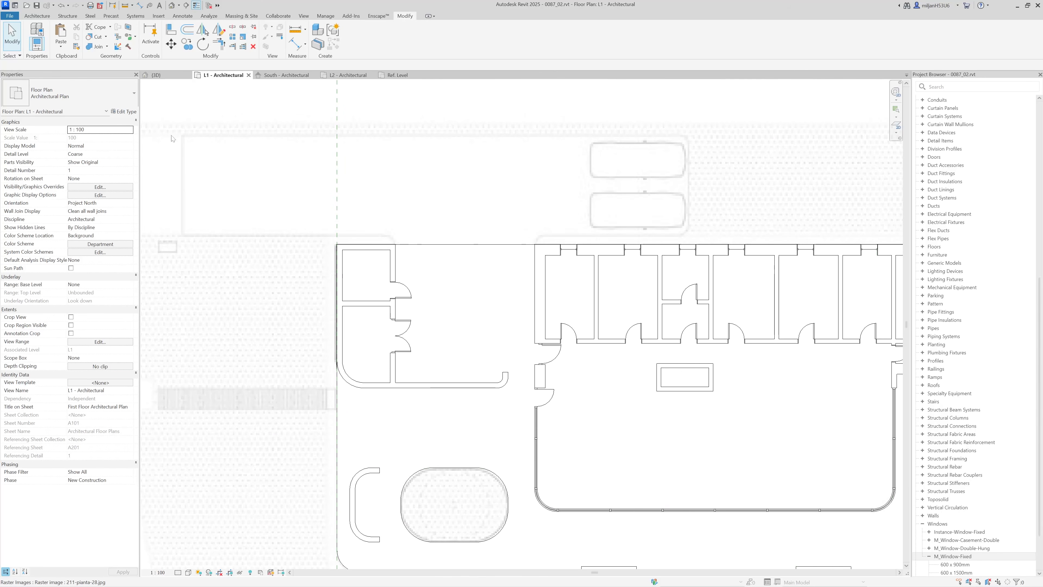
pyautogui.click(37, 16)
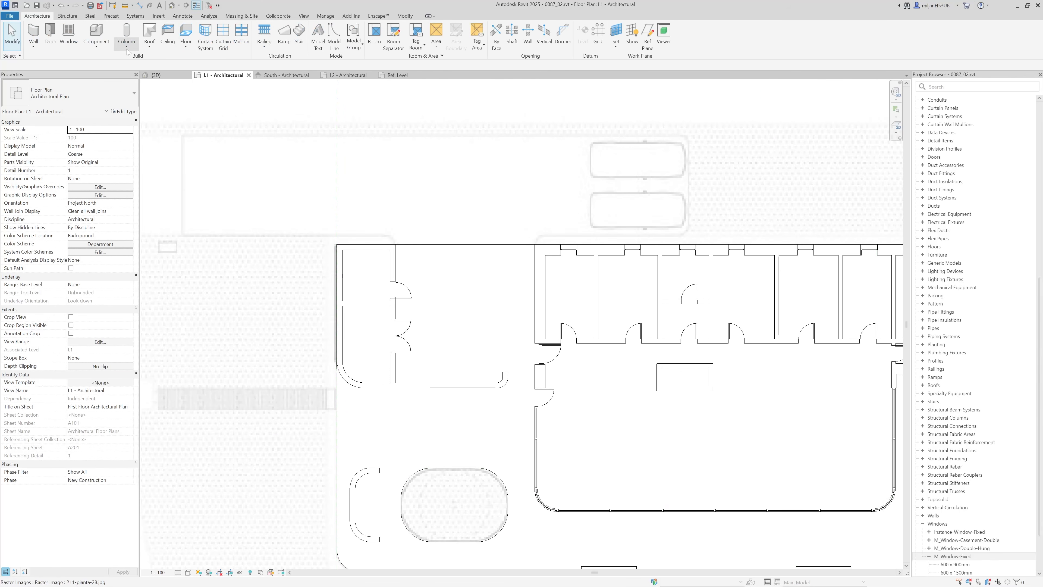
pyautogui.click(186, 45)
pyautogui.click(205, 74)
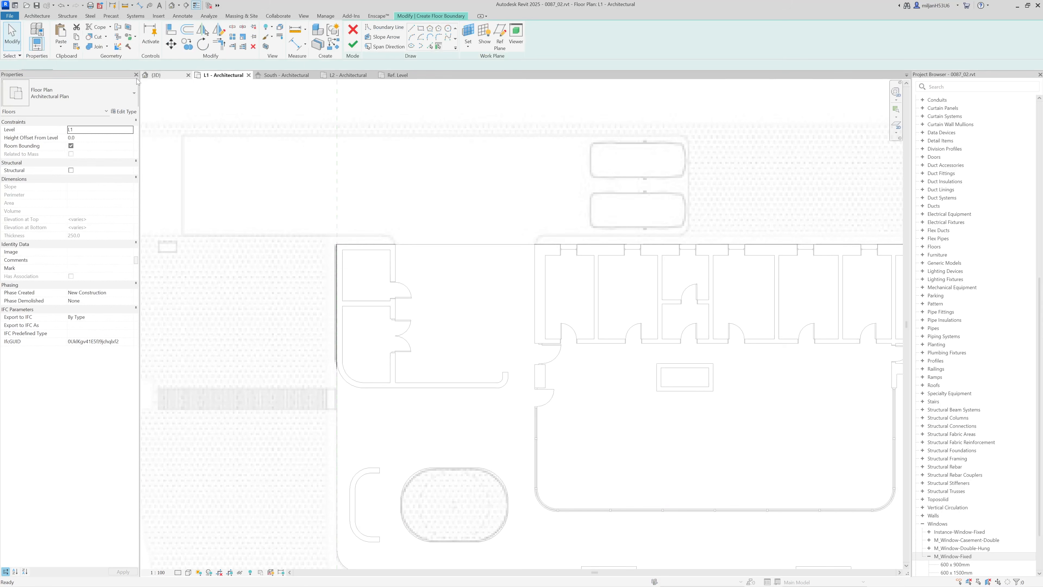
pyautogui.click(94, 92)
pyautogui.click(94, 198)
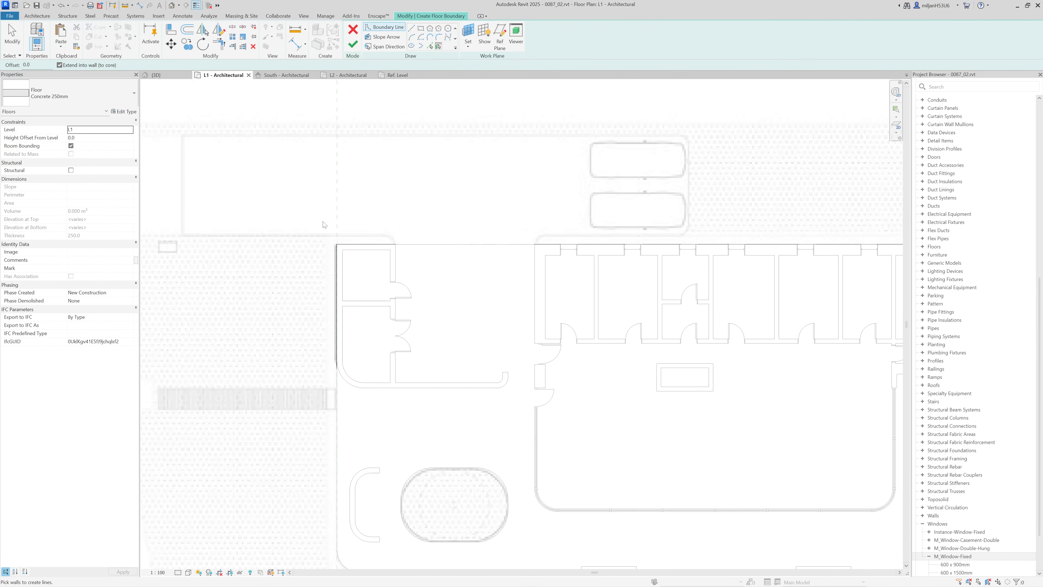
# Step: Draw the driveway boundary across the carport opening, about 440 mm outward, and about 7300 mm along the bedroom facade
pyautogui.click(431, 46)
pyautogui.click(411, 27)
pyautogui.scroll(1, 436, 260)
pyautogui.click(389, 242)
pyautogui.click(549, 242)
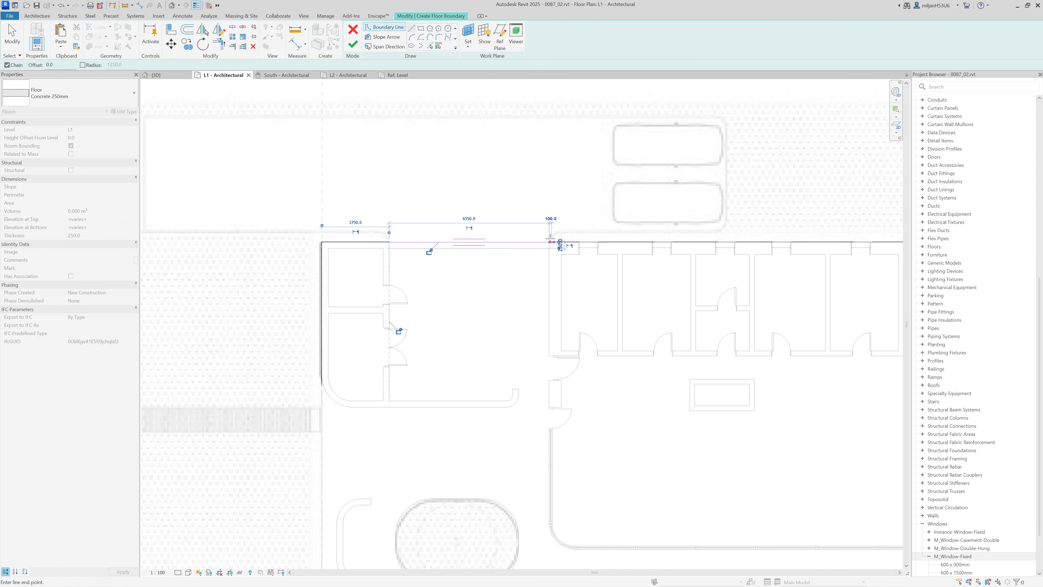
pyautogui.scroll(3, 551, 241)
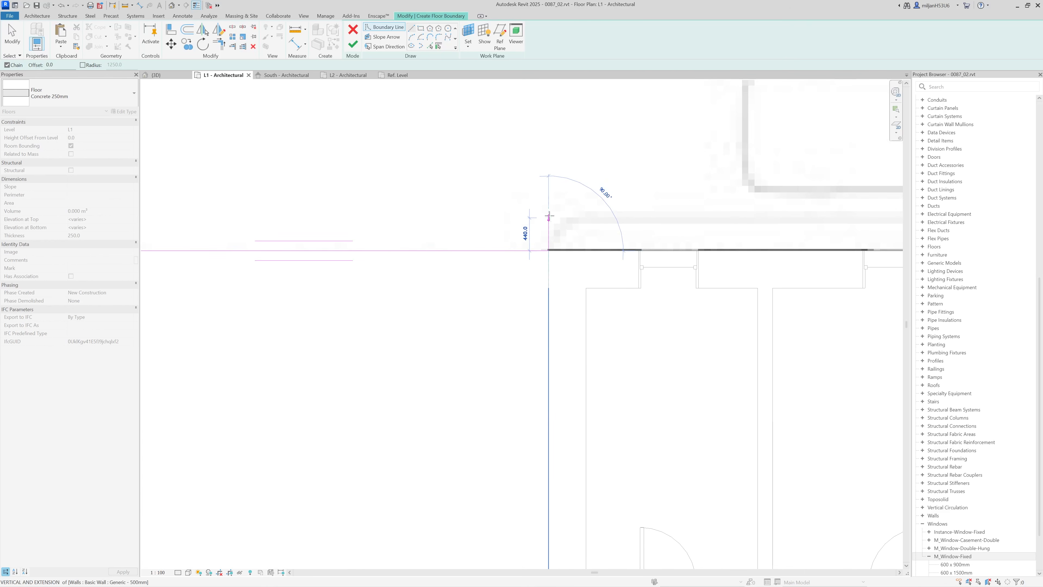
pyautogui.click(549, 218)
pyautogui.scroll(-2, 551, 222)
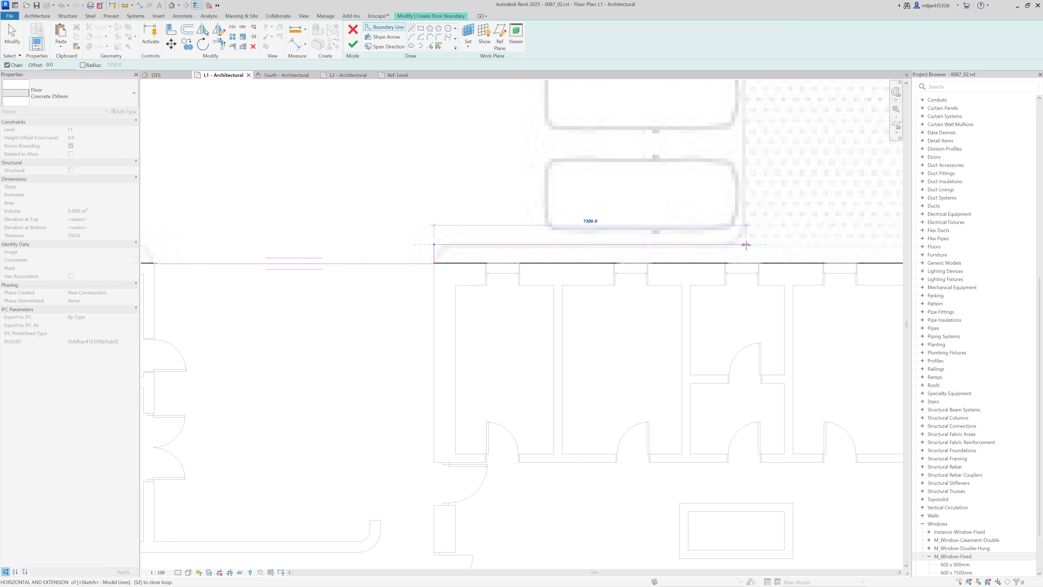
pyautogui.click(746, 244)
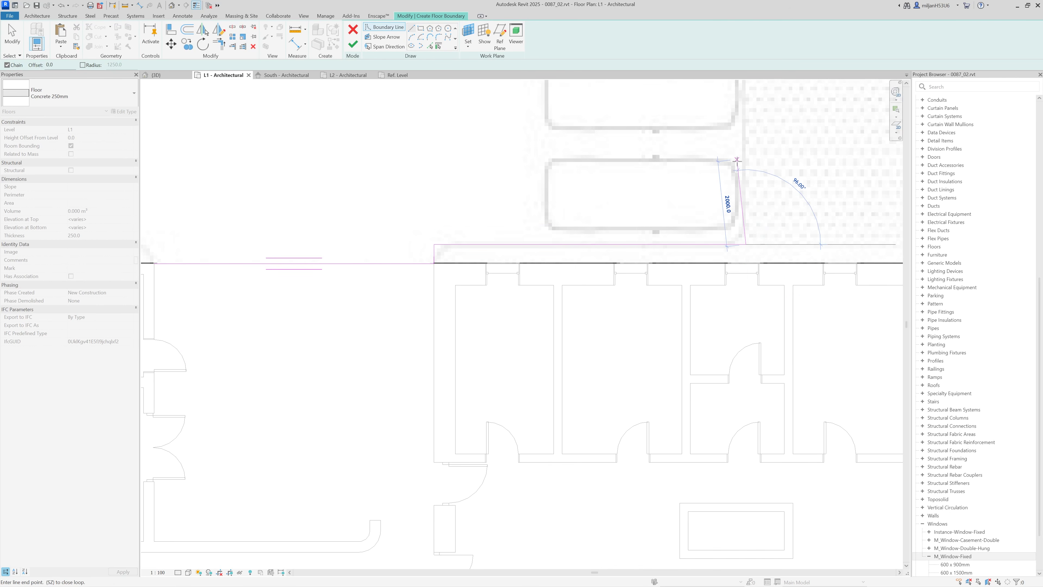
# Step: Draw the driveway's end line 4750 mm beside the parked cars, and the long outer edge to its opposite end
pyautogui.scroll(1, 737, 160)
pyautogui.moveTo(737, 159); pyautogui.dragTo(738, 233, button='middle')
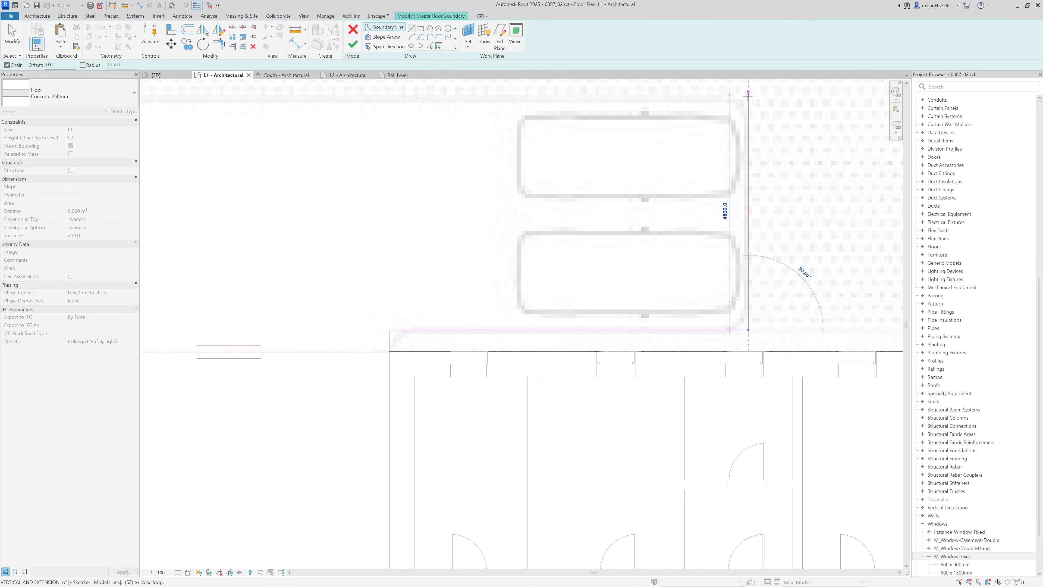
pyautogui.write('4750')
pyautogui.press('Return')
pyautogui.scroll(-2, 546, 106)
pyautogui.moveTo(413, 123); pyautogui.dragTo(687, 158, button='middle')
pyautogui.click(337, 133)
pyautogui.press('Escape')
# Step: Draw the short boundary return at the storage block's corner and the remaining edges toward the driveway's far end
pyautogui.scroll(3, 572, 265)
pyautogui.click(593, 250)
pyautogui.click(594, 223)
pyautogui.scroll(-3, 588, 227)
pyautogui.scroll(3, 342, 226)
pyautogui.click(349, 224)
pyautogui.click(349, 177)
# Step: Trim the driveway boundary's open corner closed, finish the floor sketch and inspect the slab in 3D
pyautogui.press('t')
pyautogui.press('r')
pyautogui.click(348, 199)
pyautogui.scroll(-3, 348, 199)
pyautogui.click(374, 111)
pyautogui.click(353, 44)
pyautogui.click(156, 75)
pyautogui.keyDown('shift'); pyautogui.moveTo(267, 148); pyautogui.dragTo(659, 408, button='middle'); pyautogui.keyUp('shift')
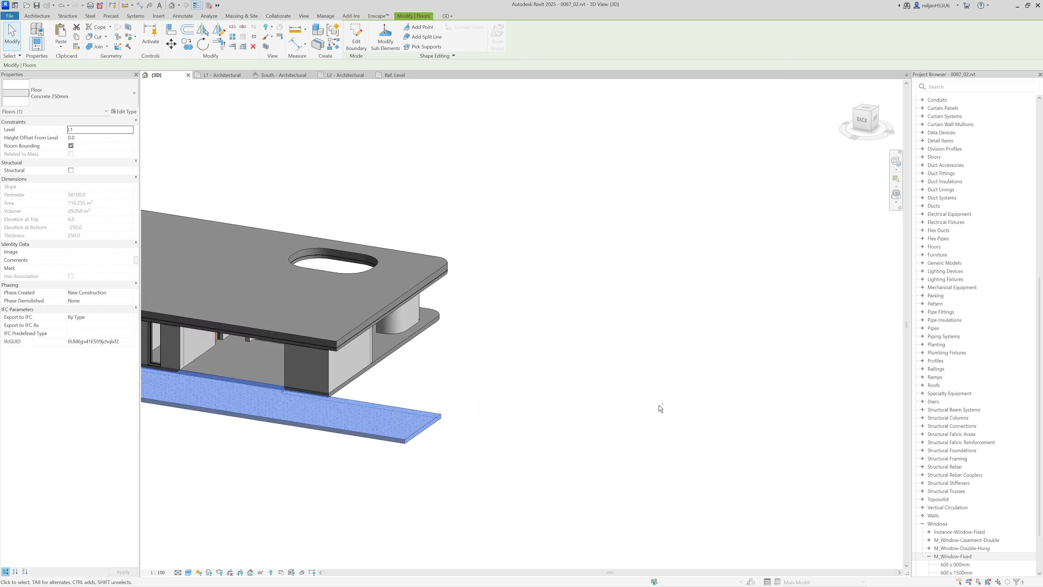
pyautogui.scroll(2, 373, 412)
# Step: In the L1 plan, add a split line across the driveway floor in line with the storage block's outer wall face
pyautogui.click(225, 76)
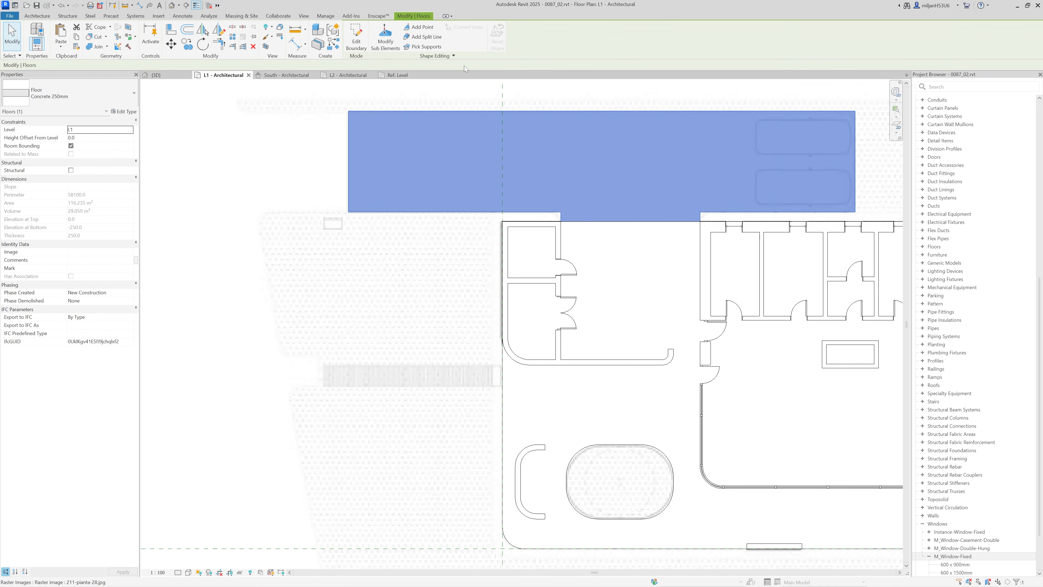
pyautogui.click(426, 37)
pyautogui.scroll(2, 518, 202)
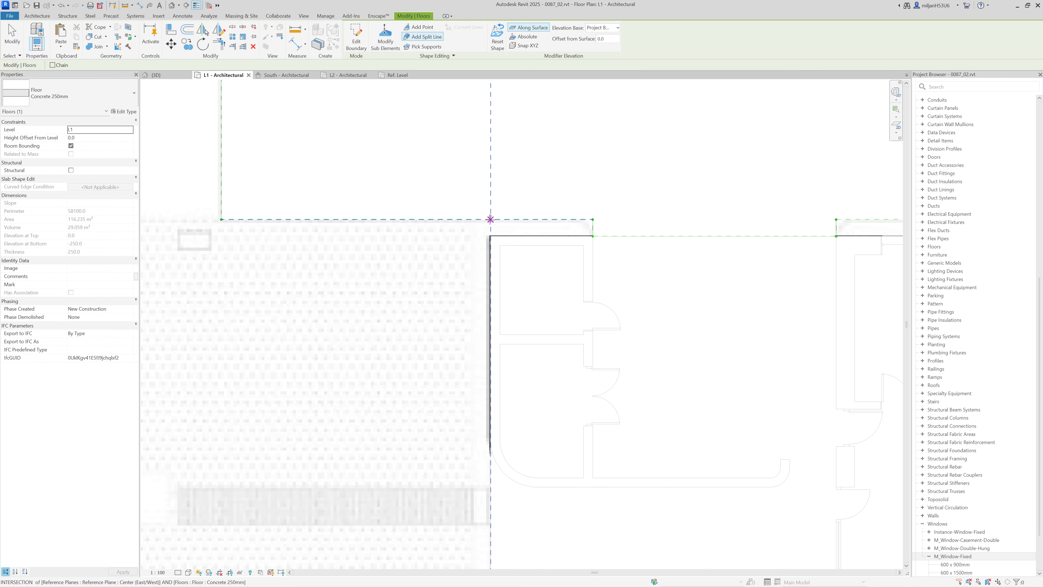
pyautogui.moveTo(484, 186); pyautogui.dragTo(476, 313, button='middle')
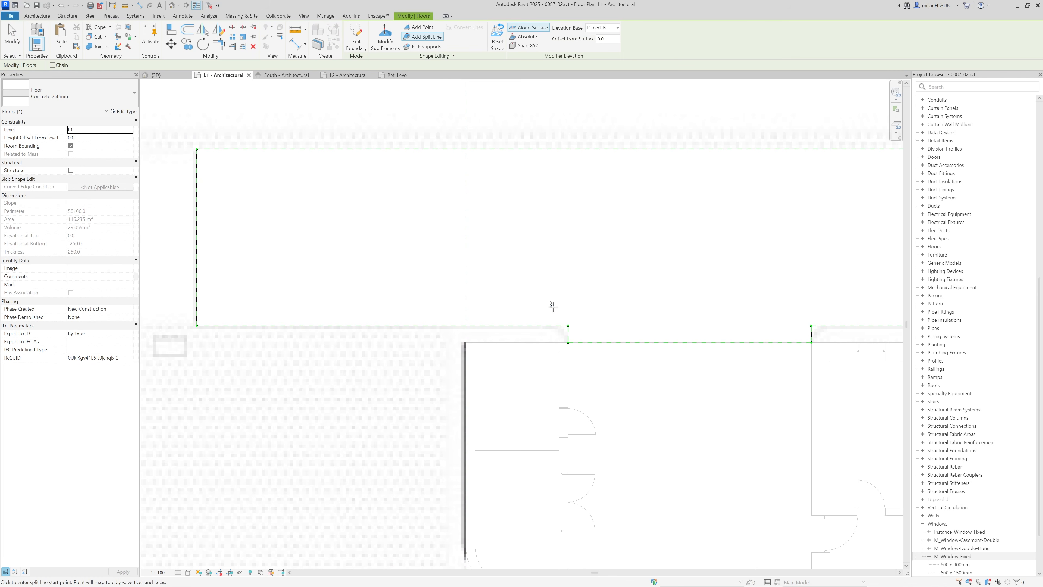
pyautogui.click(465, 326)
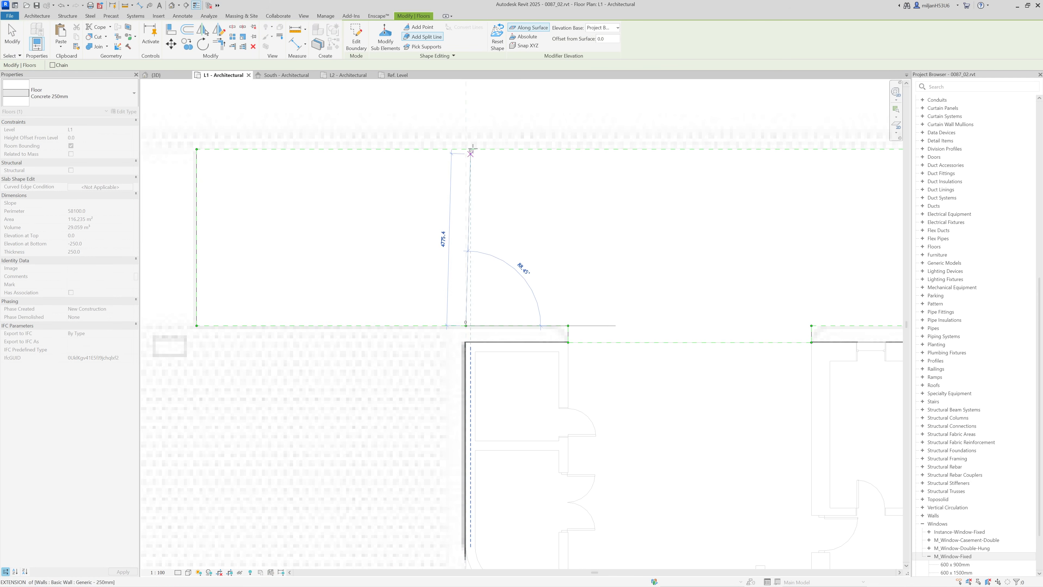
pyautogui.click(466, 149)
pyautogui.press('Escape')
pyautogui.press('Escape')
# Step: In the 3D view, modify the driveway slab's sub-elements, setting its far end edge beyond the split line to elevation -250
pyautogui.click(156, 74)
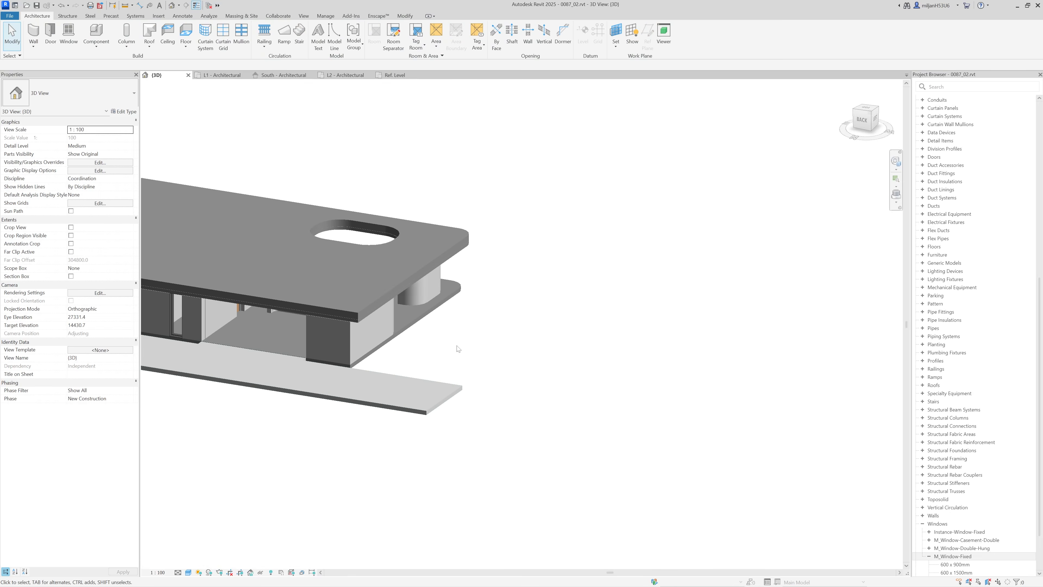
pyautogui.scroll(3, 446, 404)
pyautogui.click(446, 405)
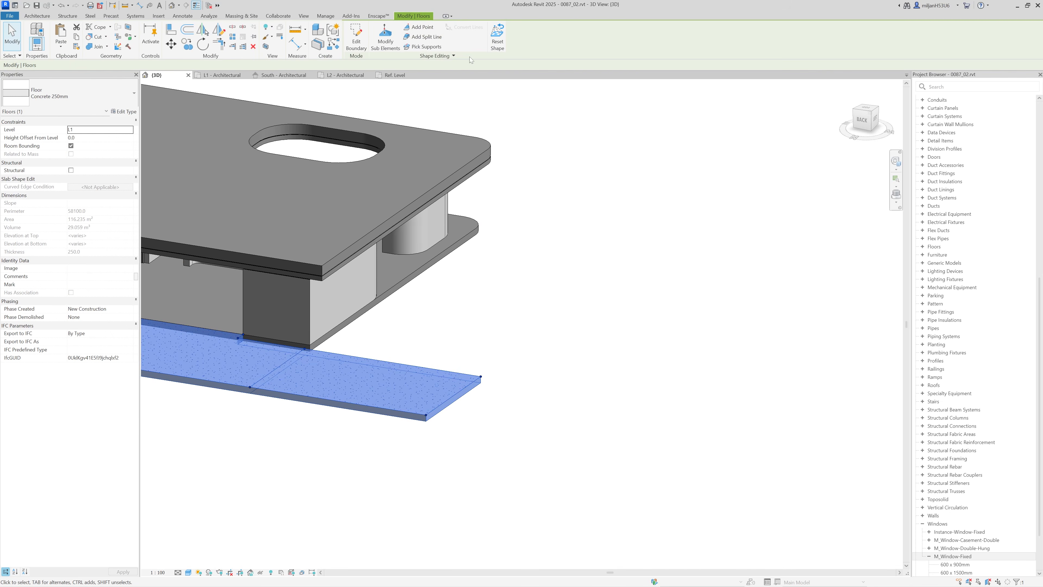
pyautogui.click(385, 37)
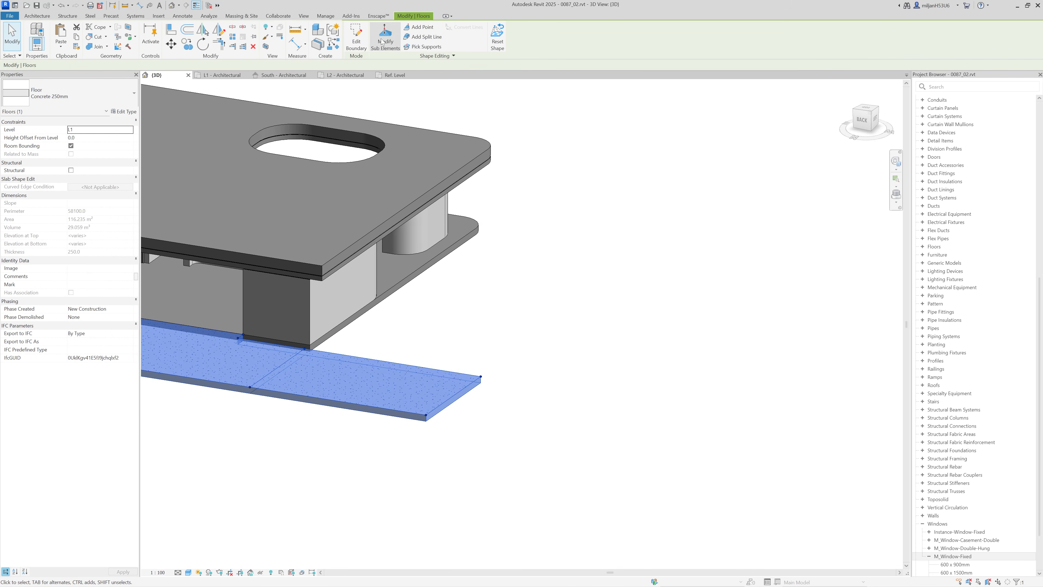
pyautogui.click(459, 395)
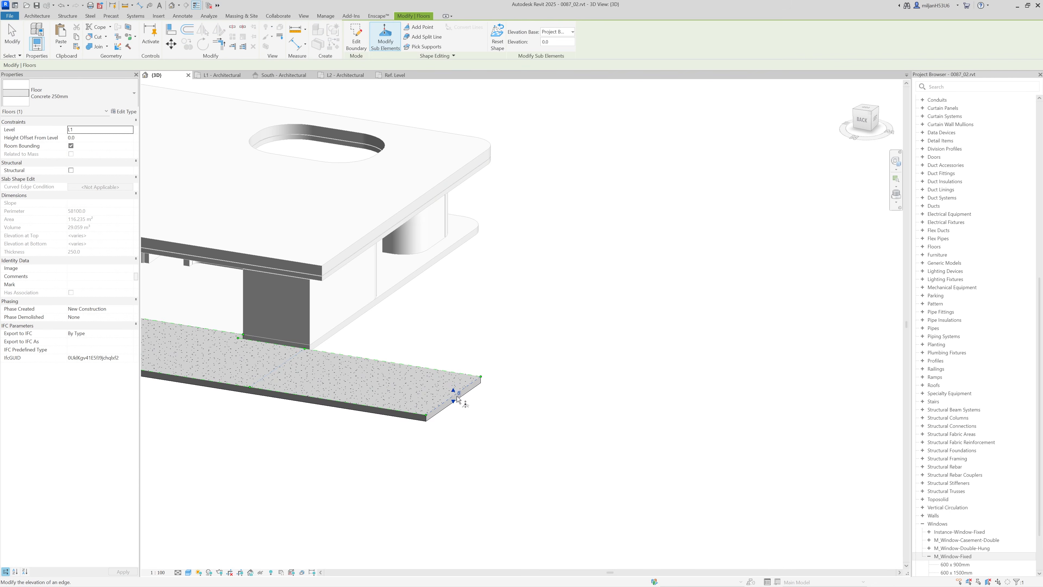
pyautogui.scroll(3, 459, 398)
pyautogui.click(454, 393)
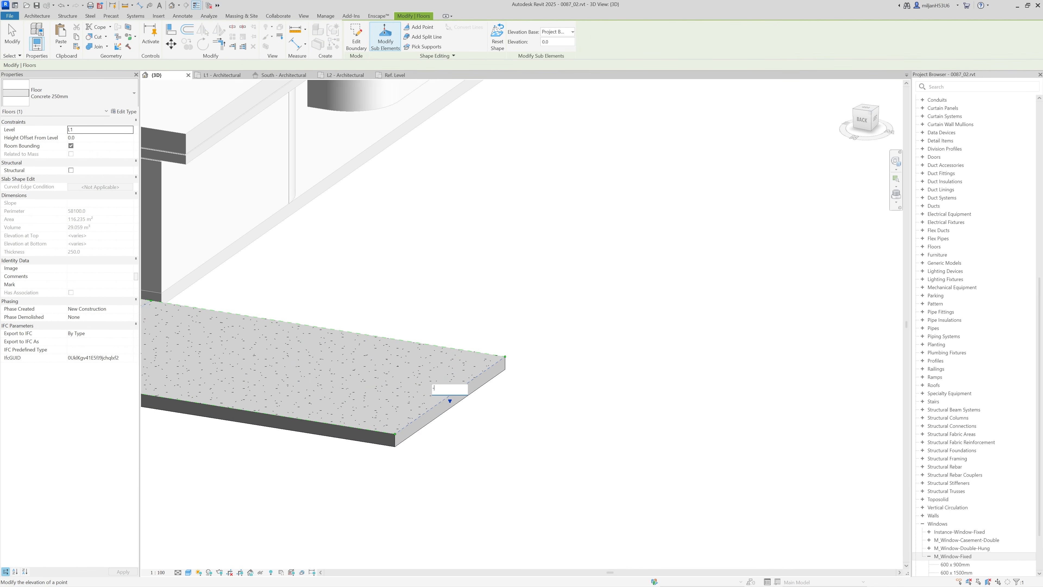
pyautogui.press('Return')
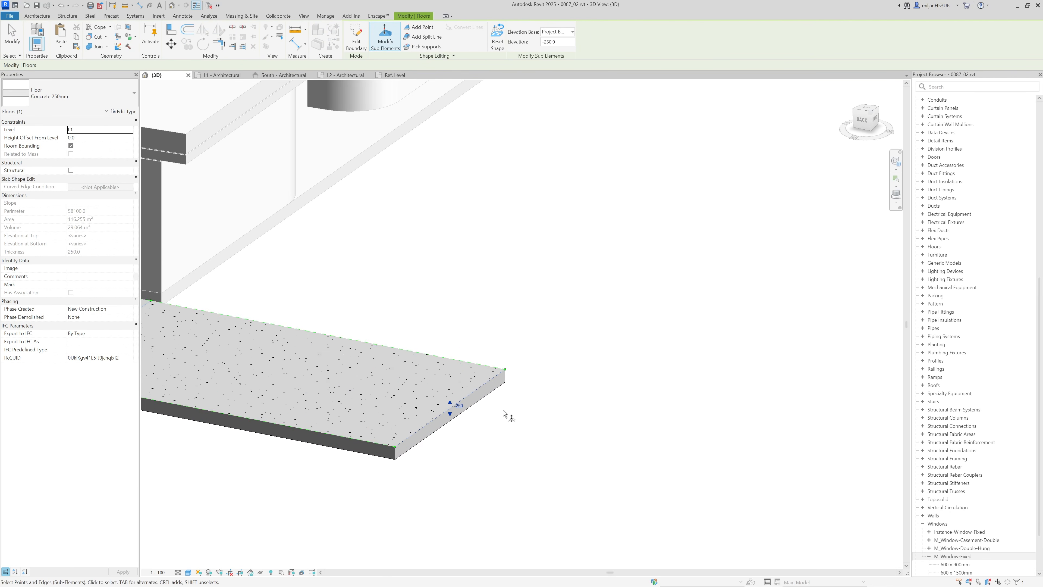
pyautogui.scroll(-3, 552, 420)
pyautogui.press('Escape')
pyautogui.keyDown('shift'); pyautogui.moveTo(514, 413); pyautogui.dragTo(379, 398, button='middle'); pyautogui.keyUp('shift')
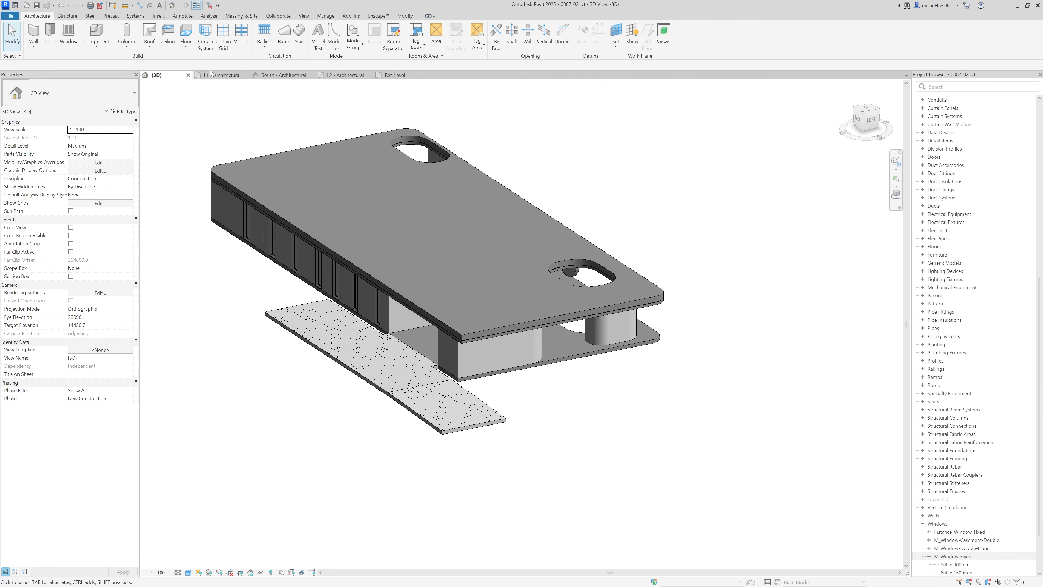
# Step: Return to the L1 plan and browse the House with a Large Porch reference photos for the entrance side
pyautogui.click(215, 78)
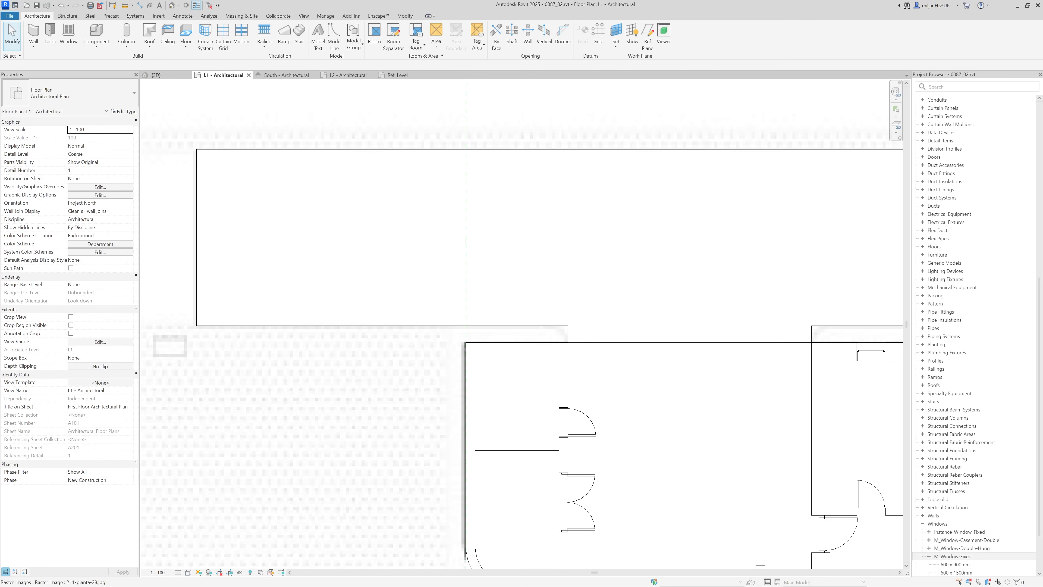
pyautogui.hotkey('alt', 'Tab')
pyautogui.click(872, 321)
pyautogui.click(872, 321)
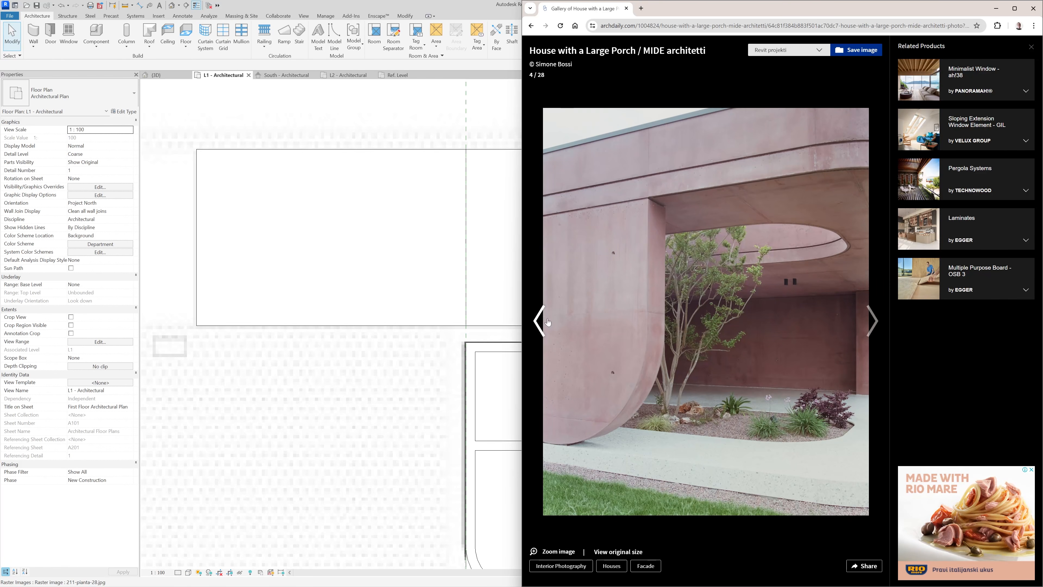
pyautogui.click(448, 360)
pyautogui.scroll(-2, 448, 360)
pyautogui.moveTo(457, 374); pyautogui.dragTo(347, 188, button='middle')
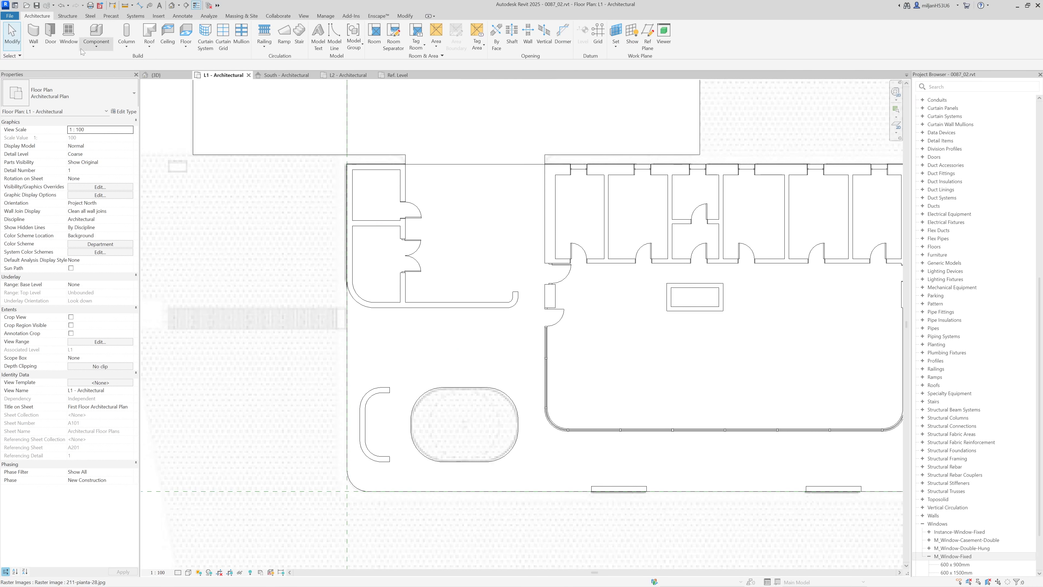
# Step: Start a new architectural floor on L1 and duplicate the Concrete 250mm type as "Gravel 50 mm"
pyautogui.click(187, 48)
pyautogui.click(201, 73)
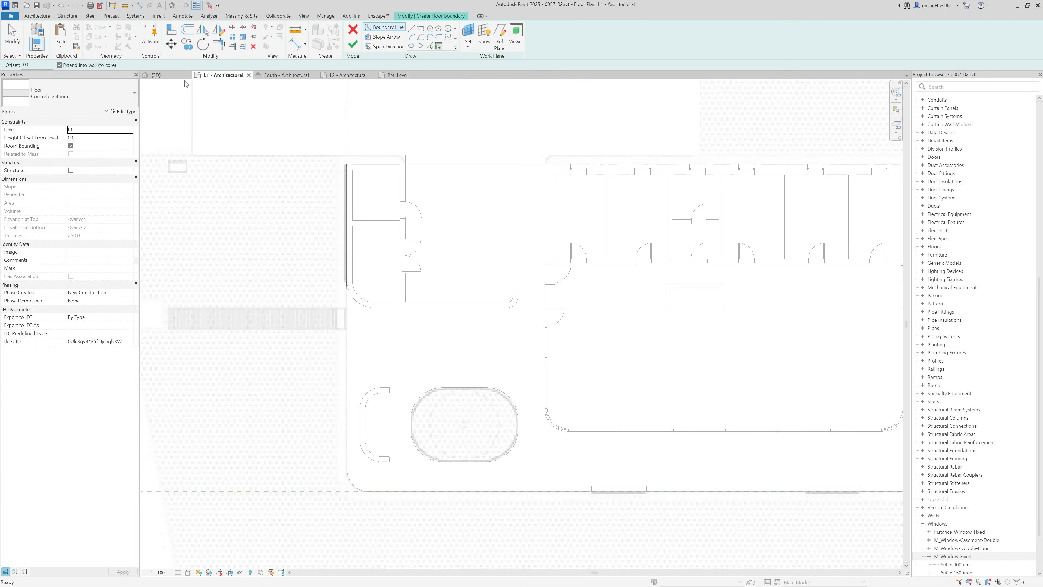
pyautogui.click(123, 111)
pyautogui.click(790, 120)
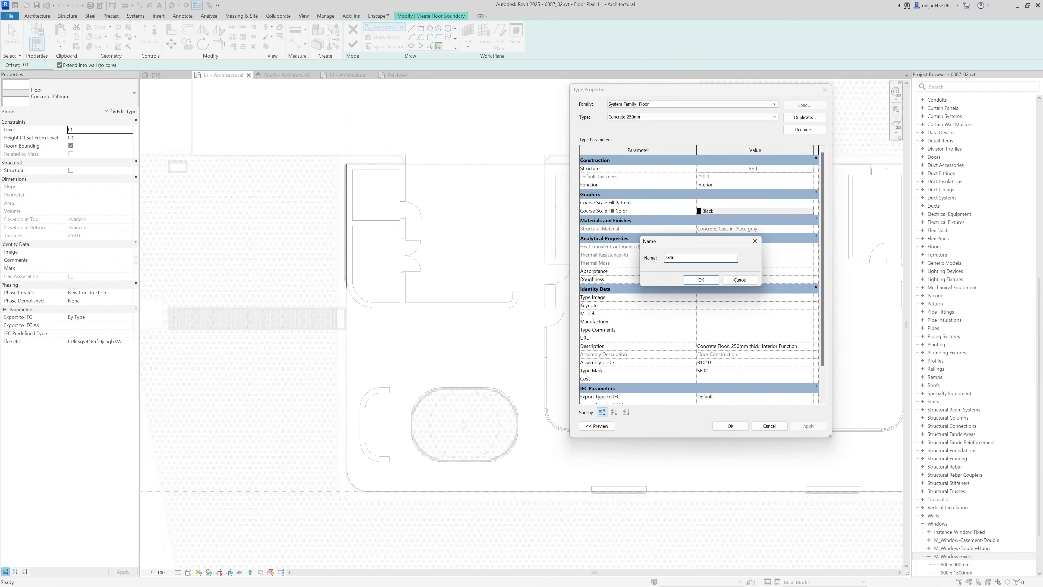
pyautogui.write('Gravel 50 mm')
pyautogui.press('Return')
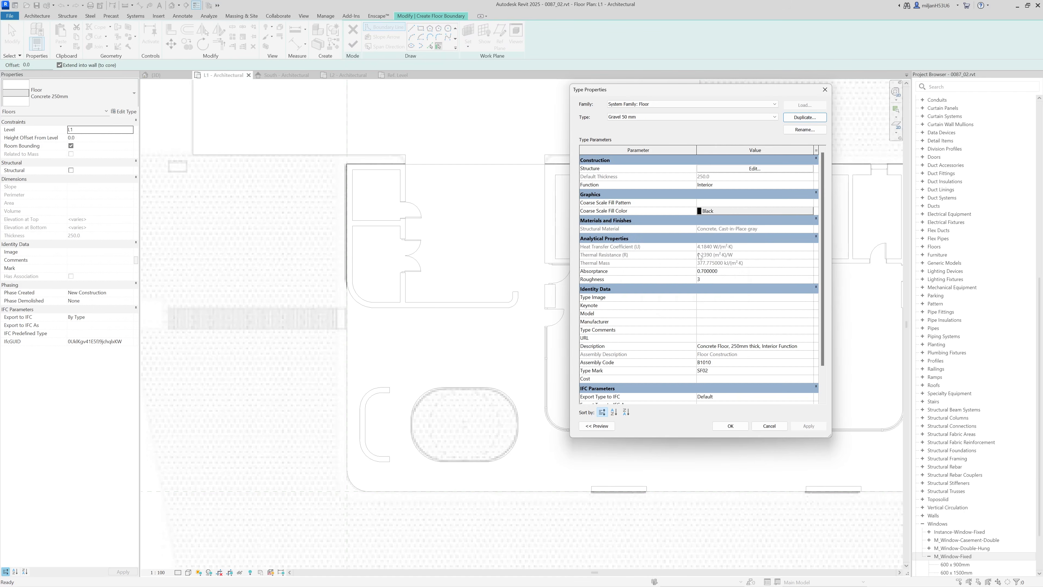
pyautogui.click(714, 169)
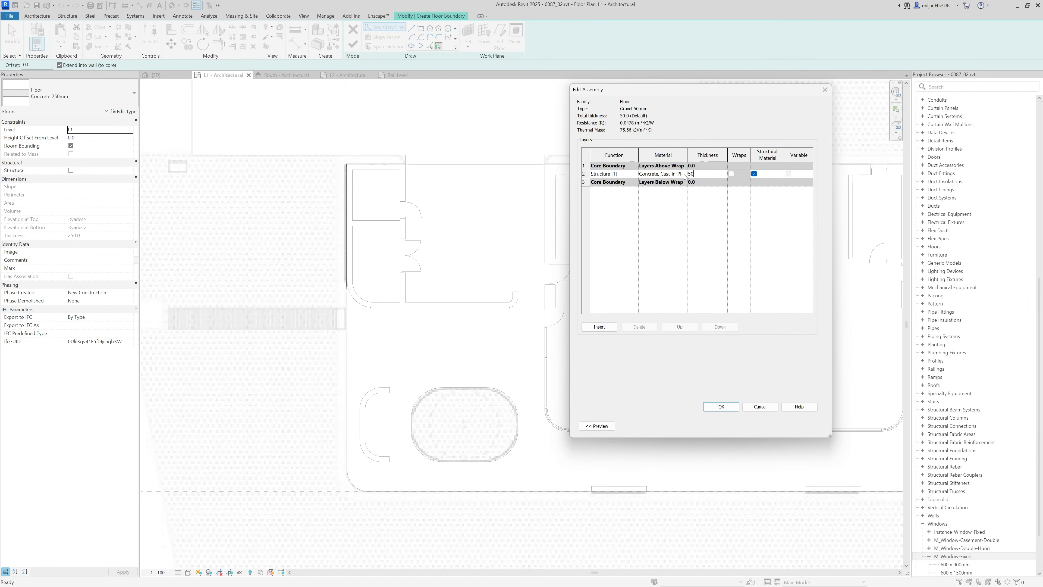
pyautogui.click(685, 173)
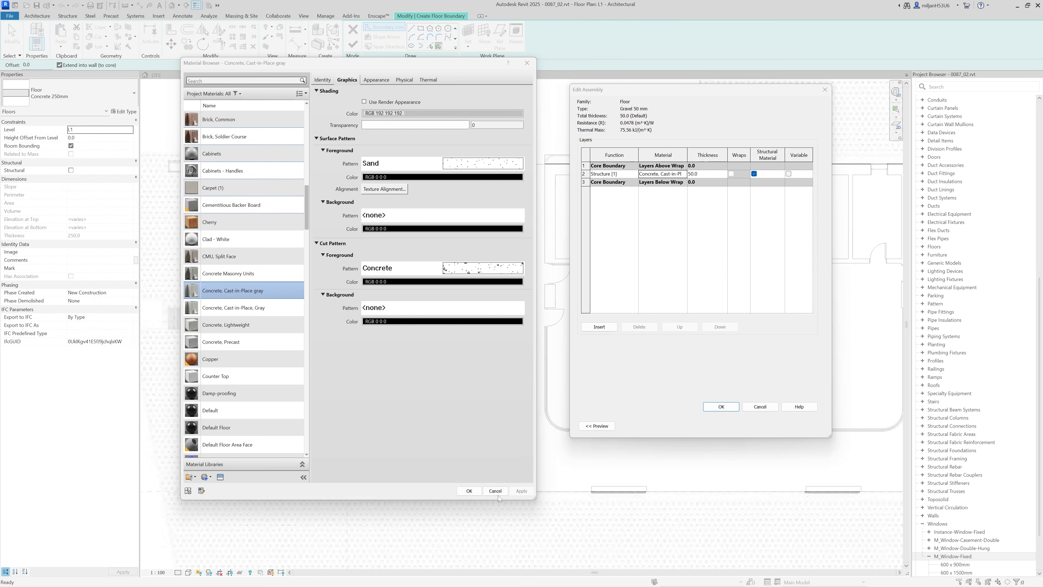
pyautogui.click(496, 492)
pyautogui.click(760, 407)
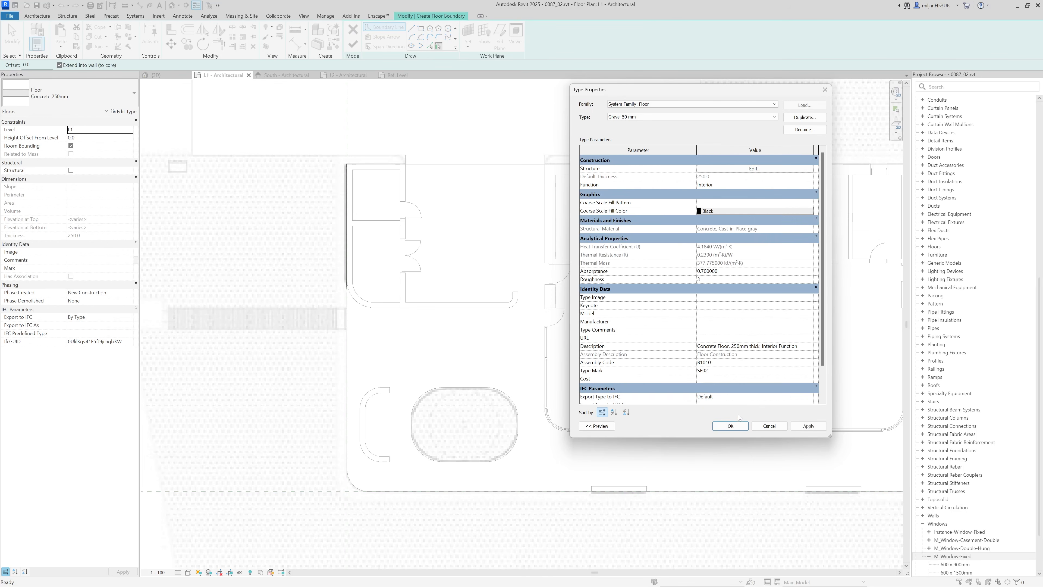
# Step: Set the structure layer of the Gravel 50 mm floor type to a thickness of 50 mm and apply the type
pyautogui.click(727, 169)
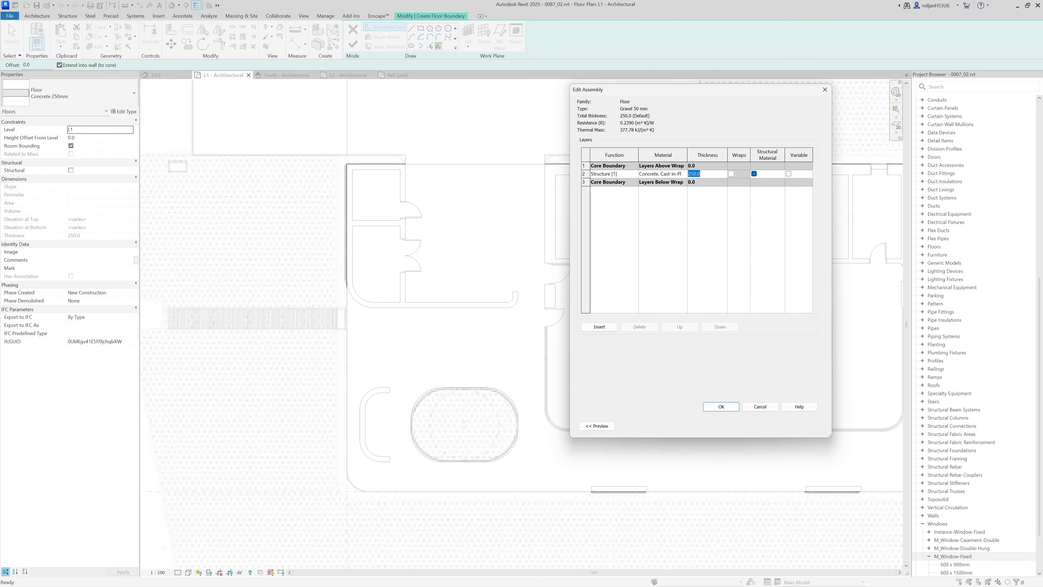
pyautogui.click(722, 407)
pyautogui.click(733, 426)
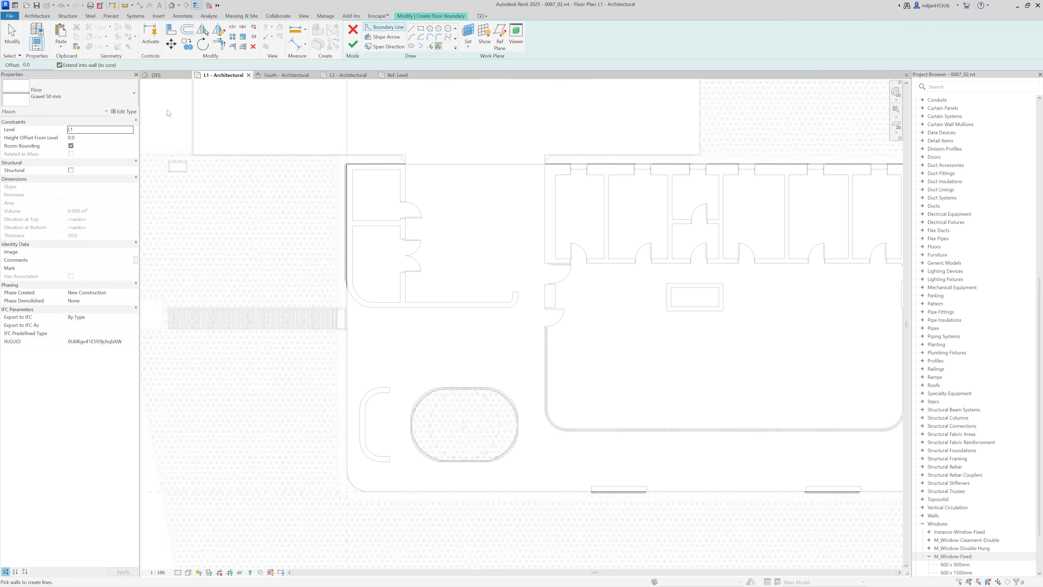
# Step: Set the gravel floor's height offset to -250 and sketch its rounded end along the storage block's north wall with an arc
pyautogui.click(430, 45)
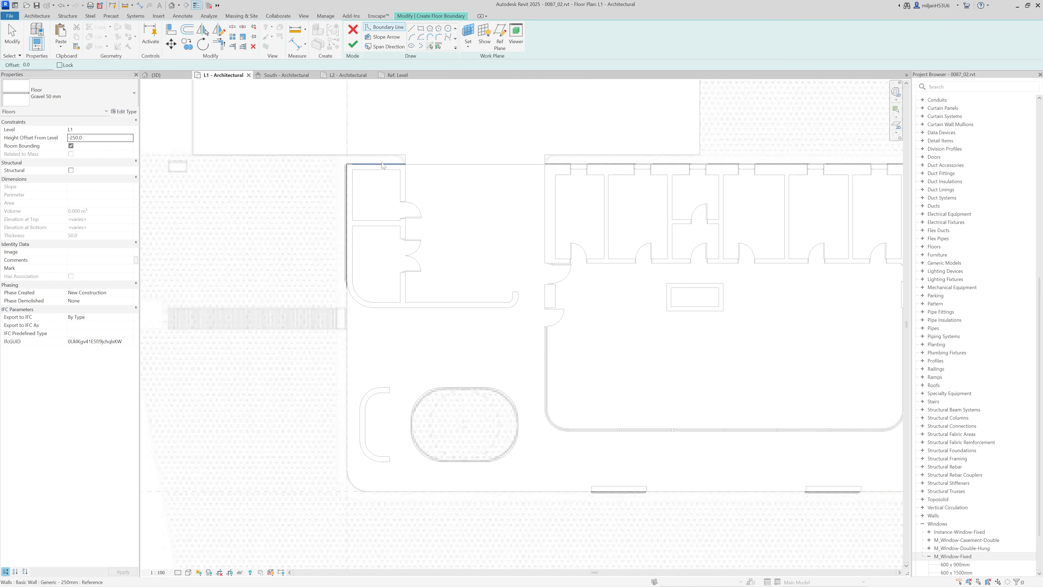
pyautogui.scroll(3, 275, 161)
pyautogui.scroll(2, 401, 149)
pyautogui.click(412, 37)
pyautogui.click(416, 173)
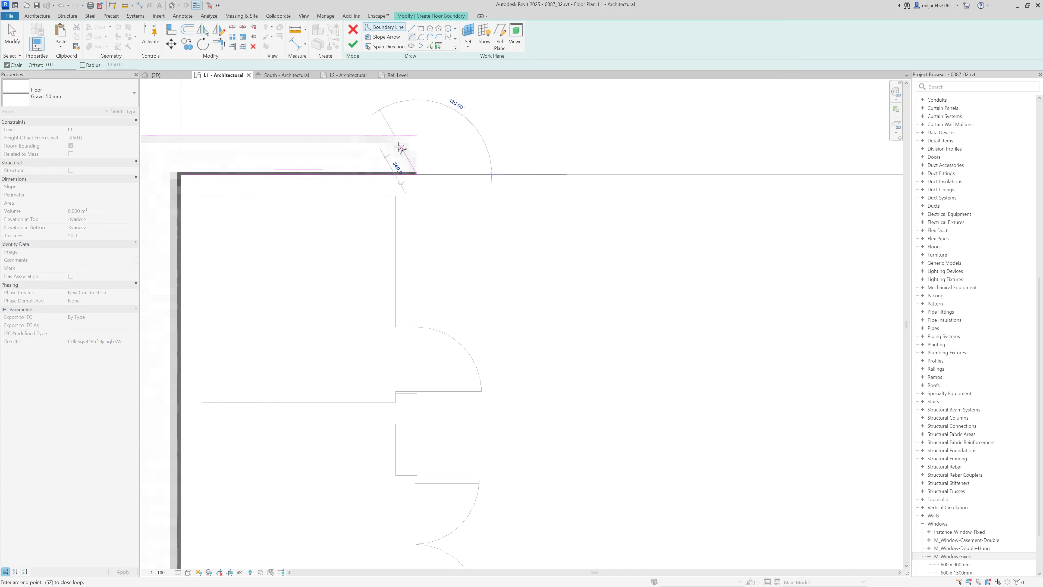
pyautogui.click(378, 136)
pyautogui.click(393, 143)
# Step: Trim the driveway-edge line and the storage wall line to the rounded end arc of the gravel sketch
pyautogui.press('t')
pyautogui.press('r')
pyautogui.click(397, 142)
pyautogui.click(369, 136)
pyautogui.click(412, 160)
pyautogui.click(410, 173)
pyautogui.scroll(-3, 411, 173)
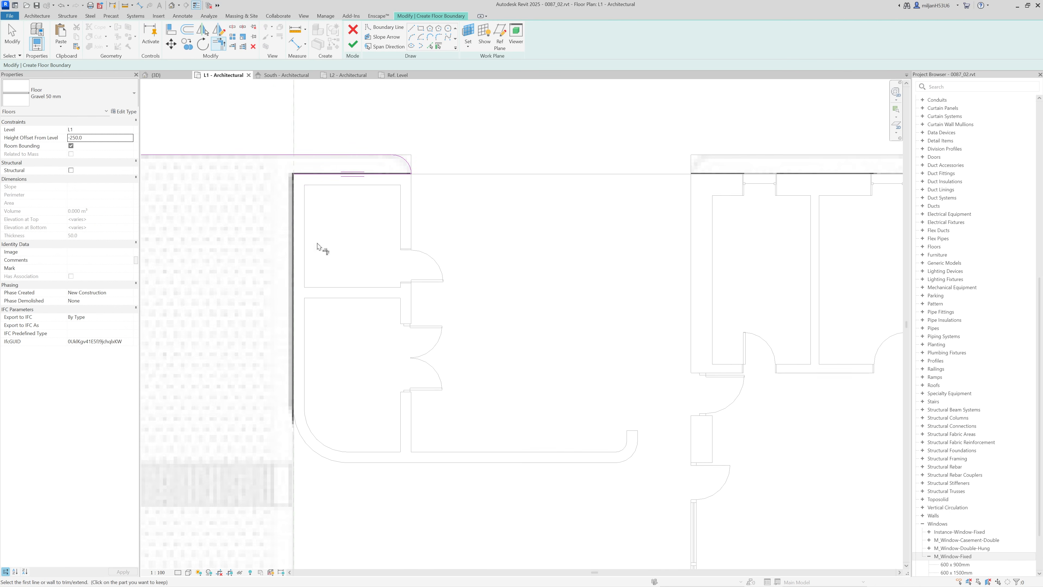
# Step: Pick the house slab's west edge, southwest corner and south edge as boundary lines offset 450 mm outward
pyautogui.moveTo(320, 244); pyautogui.dragTo(354, 179, button='middle')
pyautogui.click(429, 46)
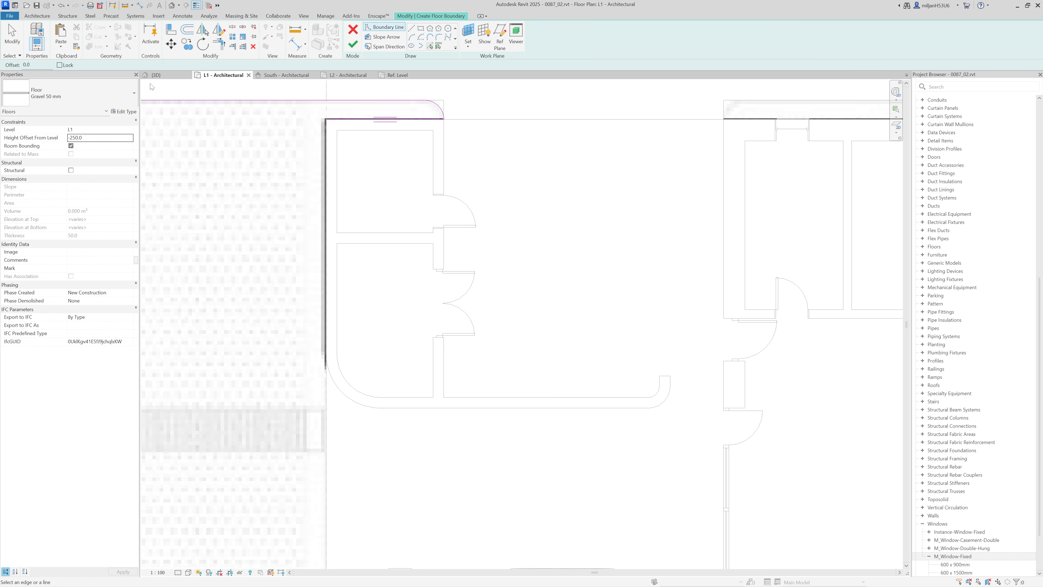
pyautogui.click(322, 239)
pyautogui.scroll(-3, 336, 384)
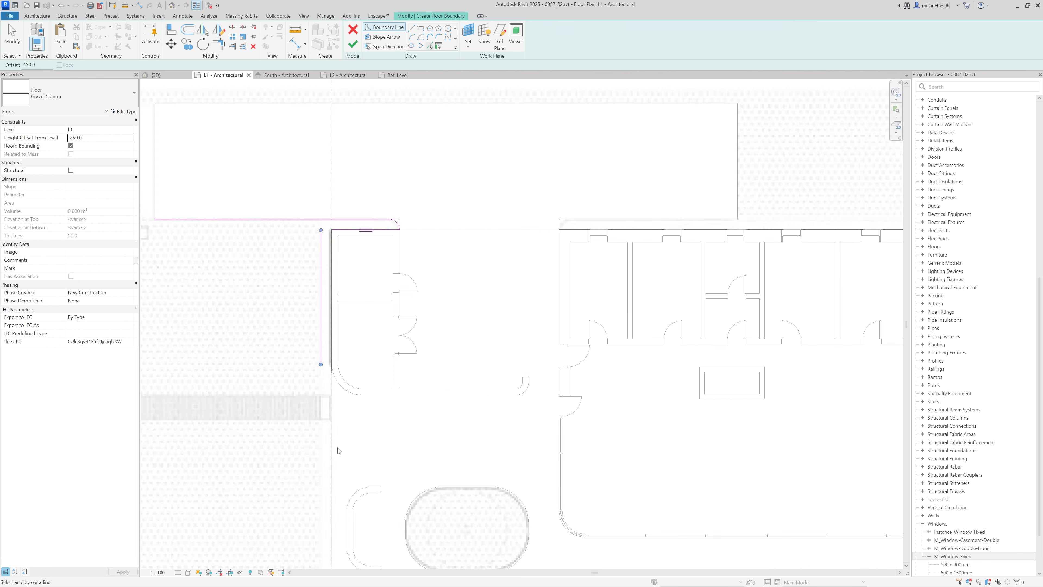
pyautogui.moveTo(338, 451); pyautogui.dragTo(320, 228, button='middle')
pyautogui.click(321, 381)
pyautogui.click(373, 390)
# Step: Continue the 450 mm outward offset boundary around the southeast corner, the east side and the north wall of the house
pyautogui.scroll(-8, 372, 393)
pyautogui.scroll(9, 642, 398)
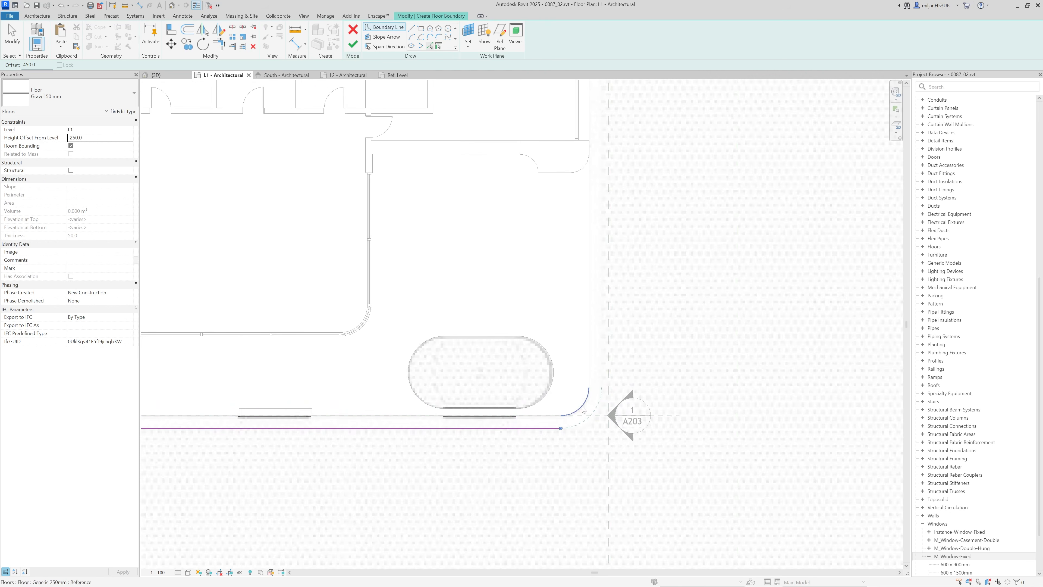
pyautogui.scroll(-1, 624, 314)
pyautogui.moveTo(624, 313); pyautogui.dragTo(575, 498, button='middle')
pyautogui.scroll(1, 573, 293)
pyautogui.scroll(-2, 540, 301)
pyautogui.click(540, 301)
pyautogui.click(467, 248)
# Step: Round the gravel strip's end at the bedroom block's northwest corner with an arc and trim the outer line to it
pyautogui.moveTo(144, 249); pyautogui.dragTo(347, 249, button='middle')
pyautogui.scroll(2, 347, 250)
pyautogui.scroll(4, 357, 244)
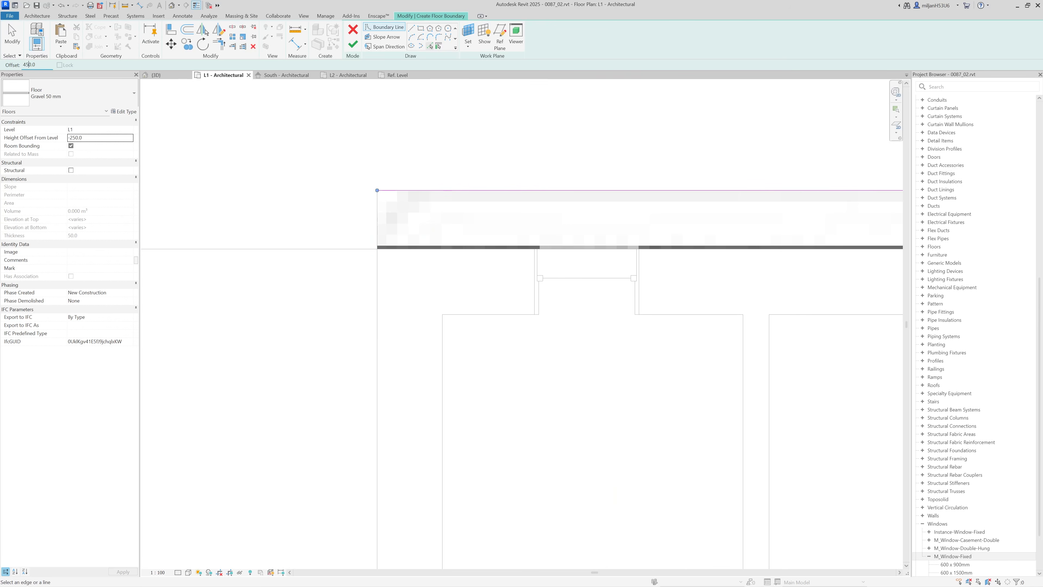
pyautogui.click(411, 37)
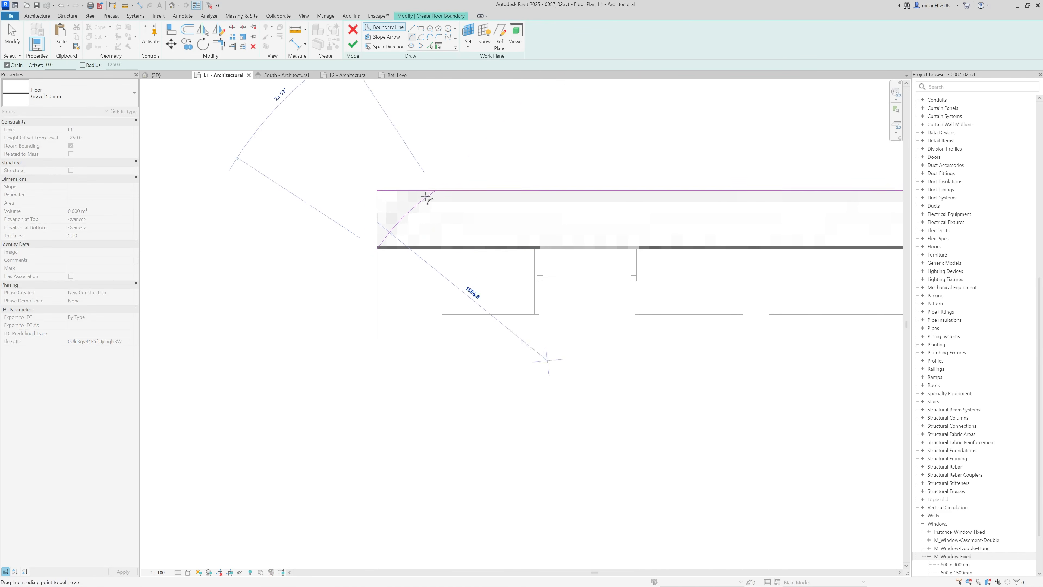
pyautogui.click(418, 198)
pyautogui.click(440, 191)
pyautogui.scroll(-5, 398, 263)
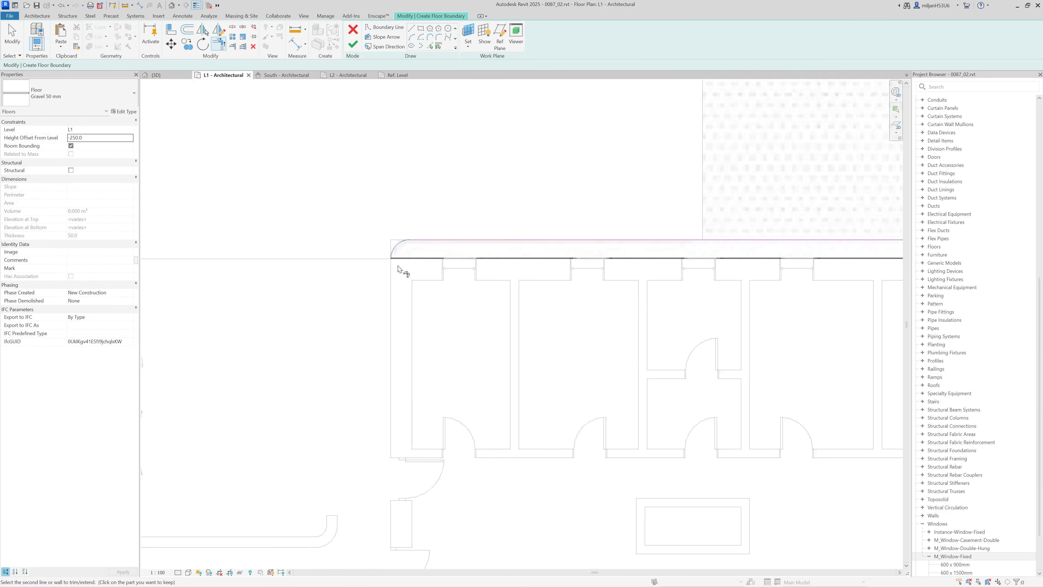
# Step: Pick the house's own outline at zero offset as the gravel strip's inner boundary along the north, east, south and west sides
pyautogui.click(429, 45)
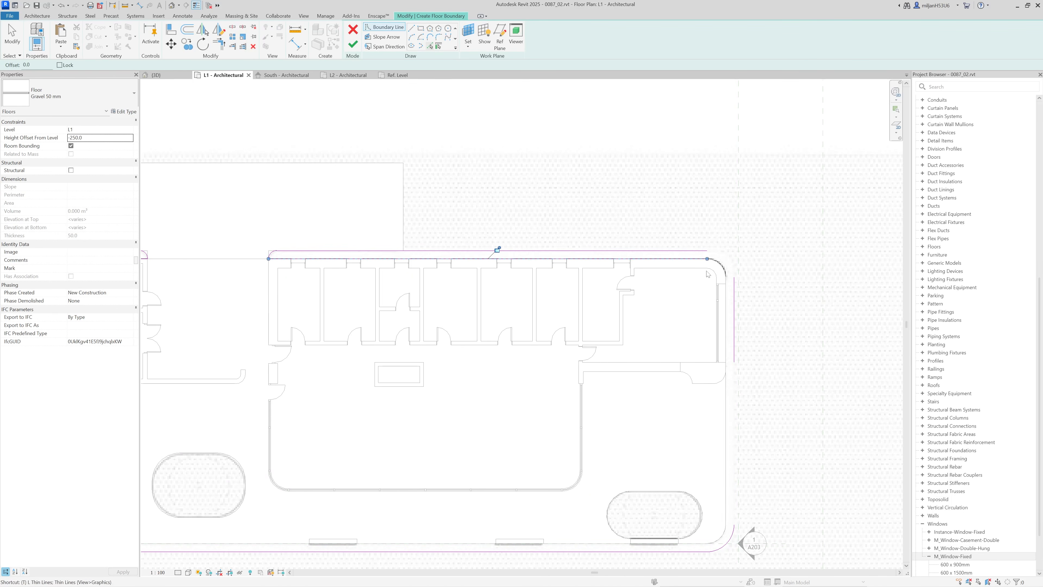
pyautogui.click(726, 302)
pyautogui.click(720, 538)
pyautogui.click(695, 543)
pyautogui.moveTo(415, 539); pyautogui.dragTo(629, 460, button='middle')
pyautogui.click(315, 459)
pyautogui.click(309, 392)
# Step: Trim the inner and outer boundary lines together along the west side of the gravel strip
pyautogui.press('t')
pyautogui.press('r')
pyautogui.click(304, 454)
pyautogui.click(303, 267)
pyautogui.click(303, 251)
pyautogui.click(320, 172)
pyautogui.scroll(-2, 316, 169)
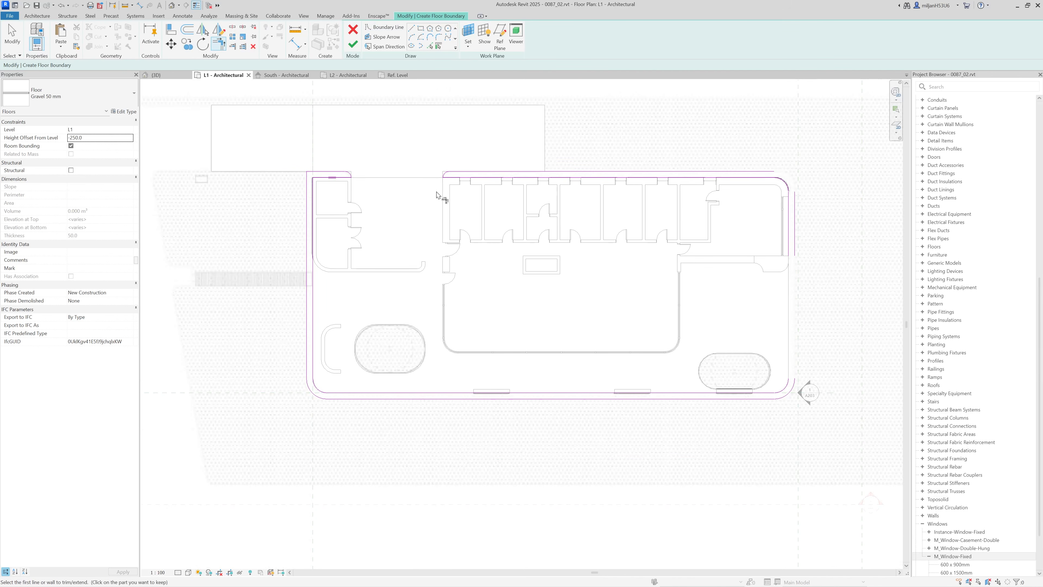
# Step: Add the outer boundary arc around the house's northeast corner by offsetting the wall curve
pyautogui.click(773, 171)
pyautogui.scroll(6, 846, 185)
pyautogui.click(429, 45)
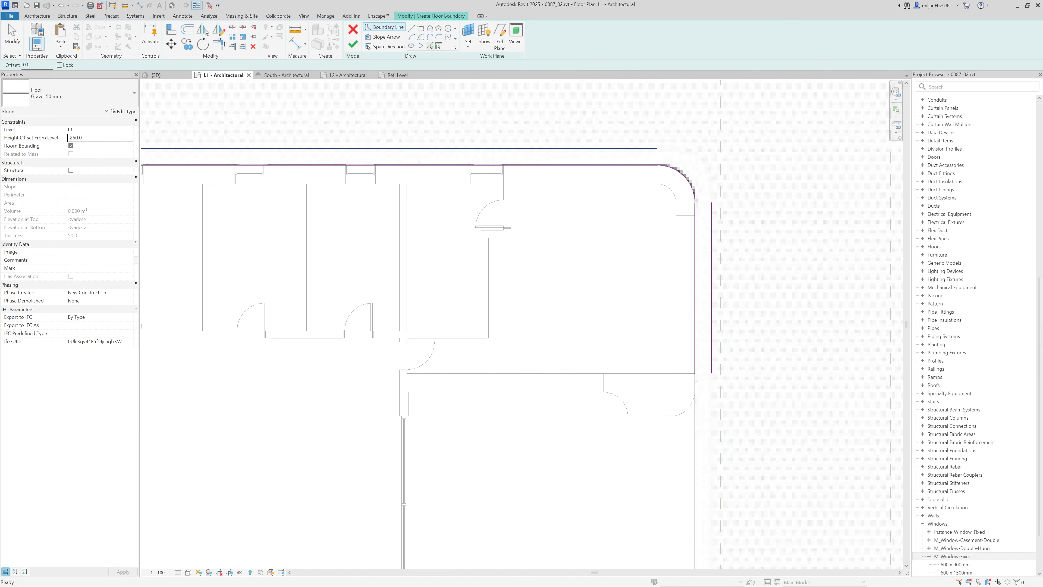
pyautogui.click(685, 176)
pyautogui.scroll(-3, 684, 177)
pyautogui.moveTo(690, 185); pyautogui.dragTo(708, 157, button='middle')
# Step: Trim the gravel strip's east boundary lines to the corner arcs to close the loop
pyautogui.press('t')
pyautogui.press('r')
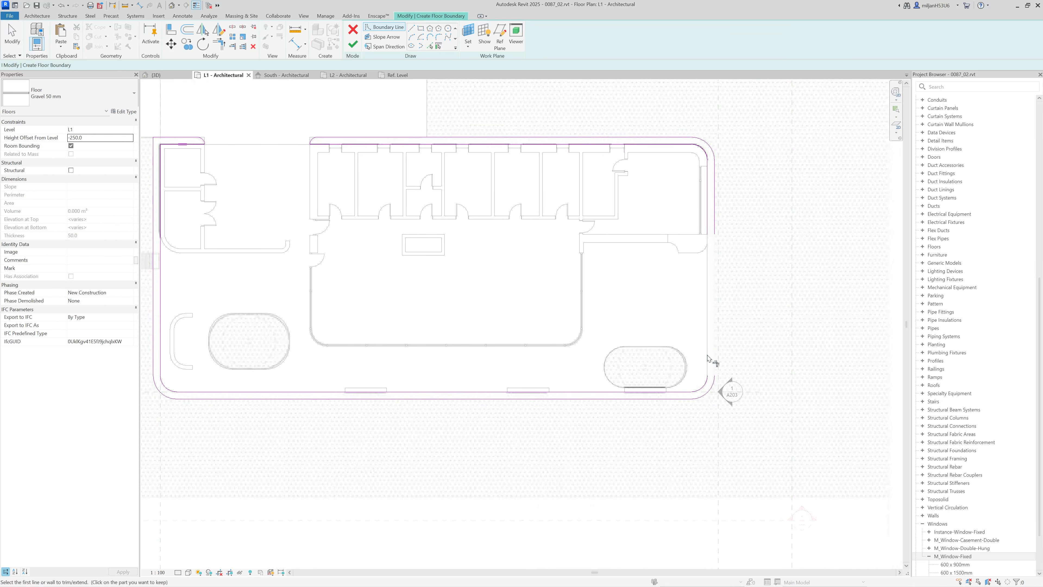
pyautogui.click(710, 221)
pyautogui.click(714, 222)
pyautogui.click(713, 384)
# Step: Finish the gravel strip's floor sketch and inspect it around the house in the 3D view
pyautogui.moveTo(395, 426); pyautogui.dragTo(486, 449, button='middle')
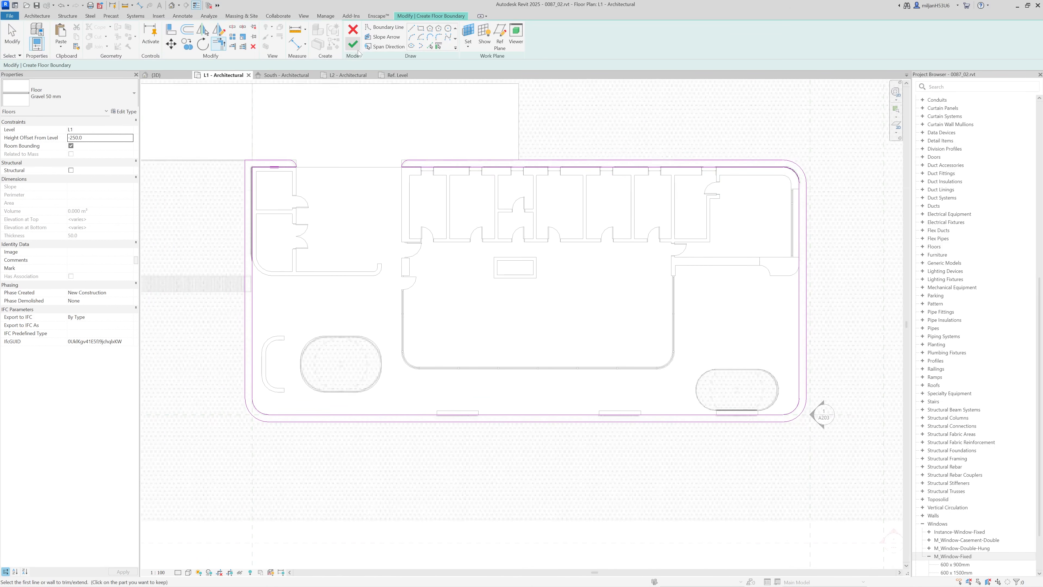
pyautogui.click(353, 44)
pyautogui.click(173, 76)
pyautogui.scroll(3, 445, 365)
pyautogui.press('Escape')
pyautogui.keyDown('shift'); pyautogui.moveTo(436, 391); pyautogui.dragTo(291, 367, button='middle'); pyautogui.keyUp('shift')
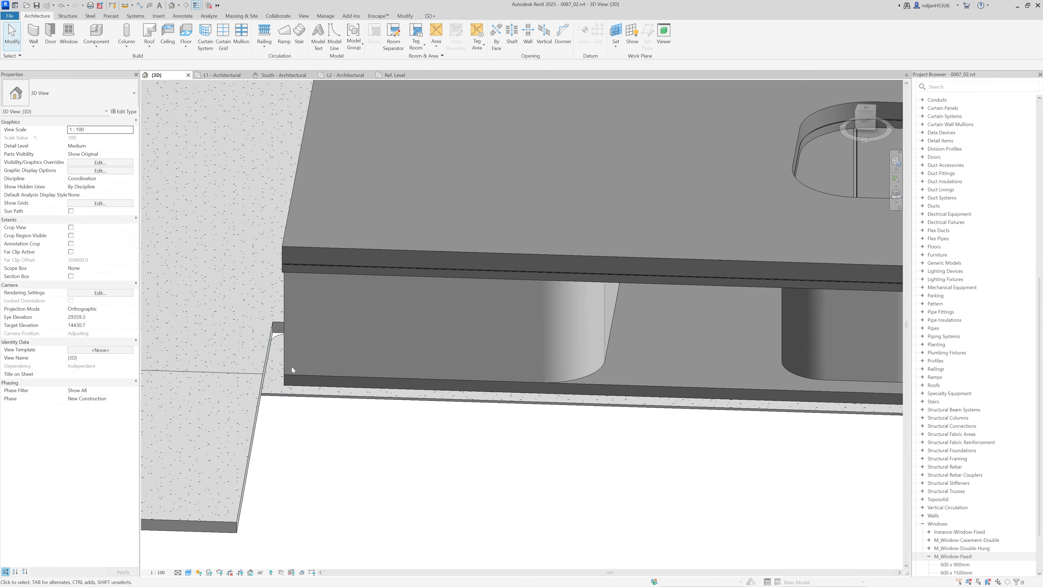
# Step: Edit the driveway slab's boundary in the L1 plan, picking the gravel's rounded corner by the storage block and trimming the edge to it
pyautogui.click(248, 444)
pyautogui.click(219, 75)
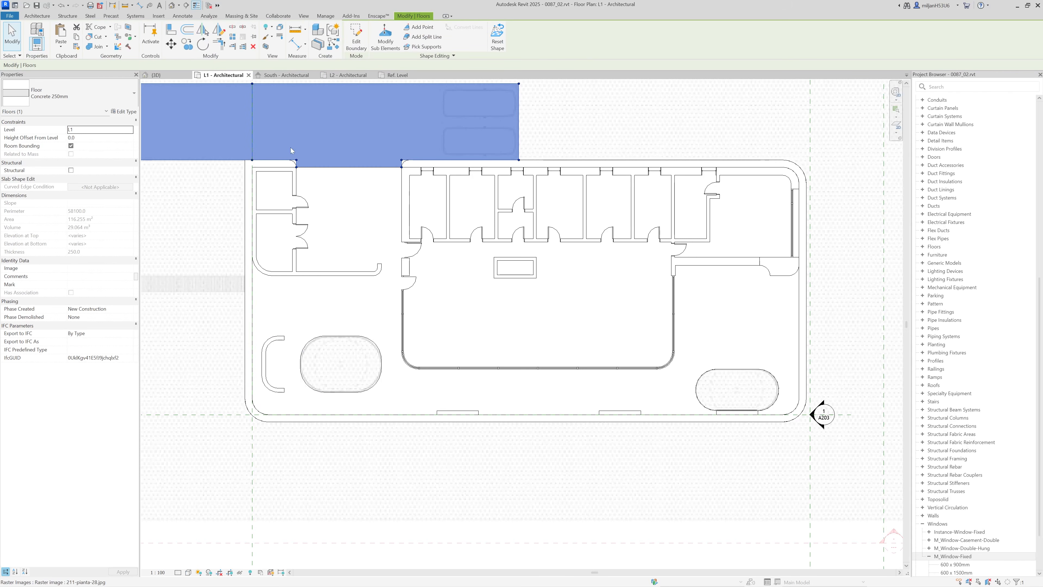
pyautogui.scroll(5, 315, 132)
pyautogui.click(333, 31)
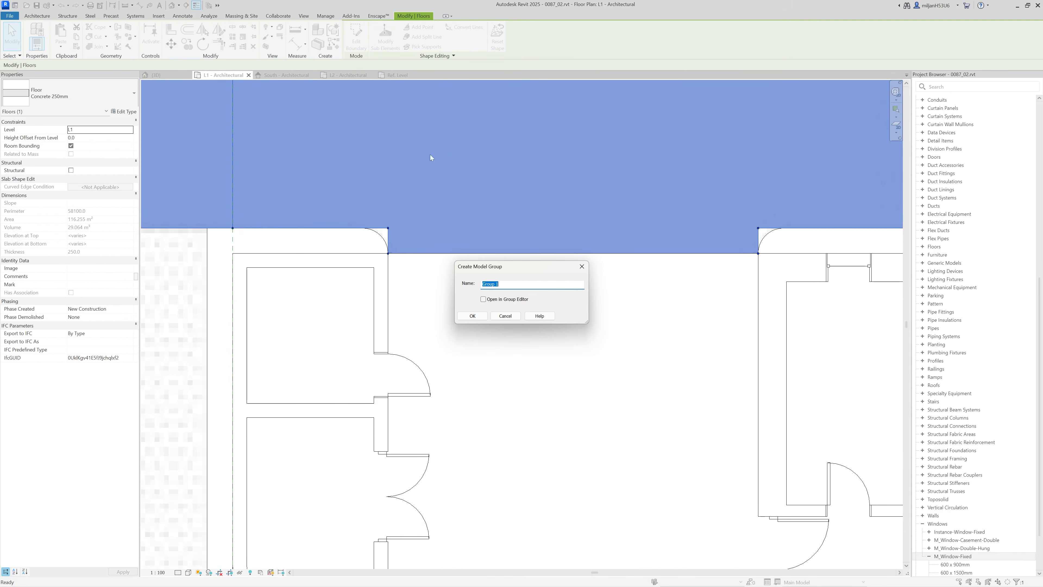
pyautogui.click(506, 316)
pyautogui.click(356, 37)
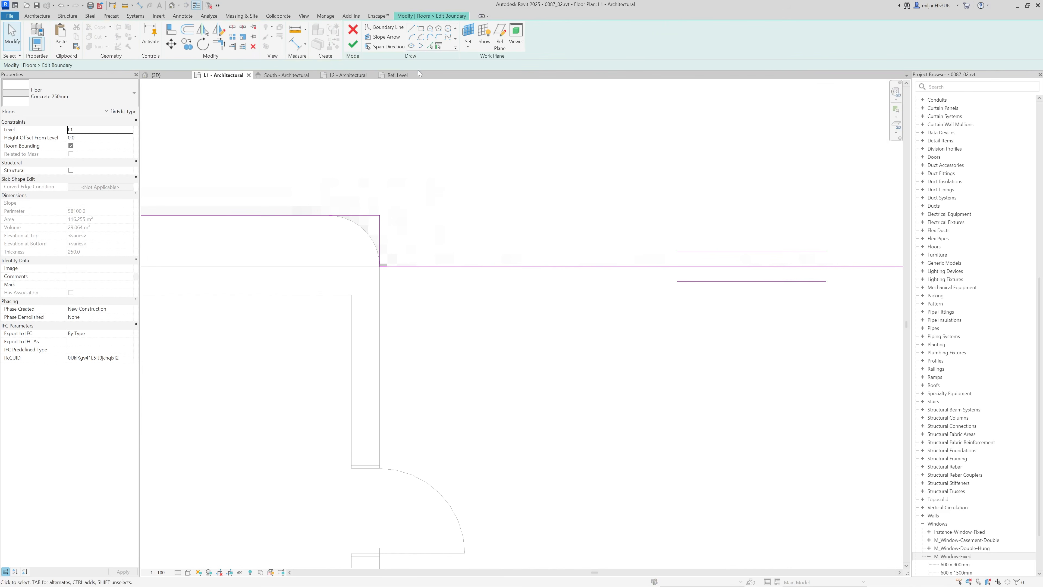
pyautogui.click(431, 46)
pyautogui.press('t')
pyautogui.press('r')
pyautogui.click(319, 215)
pyautogui.click(370, 237)
# Step: Delete the leftover straight segment at the driveway boundary's corner beside the storage block
pyautogui.scroll(-2, 390, 267)
pyautogui.press('Escape')
pyautogui.click(384, 250)
pyautogui.scroll(-2, 388, 253)
pyautogui.moveTo(610, 266); pyautogui.dragTo(454, 278, button='middle')
pyautogui.press('Delete')
# Step: Pick the gravel's rounded corner at the bedroom block into the driveway boundary and trim the straight edge to it
pyautogui.scroll(3, 496, 259)
pyautogui.click(430, 45)
pyautogui.click(541, 257)
pyautogui.press('t')
pyautogui.press('r')
pyautogui.click(547, 250)
pyautogui.click(583, 243)
# Step: Delete the leftover straight segment at the driveway boundary's corner beside the bedroom block
pyautogui.moveTo(547, 253); pyautogui.dragTo(544, 254, button='middle')
pyautogui.press('Escape')
pyautogui.click(526, 259)
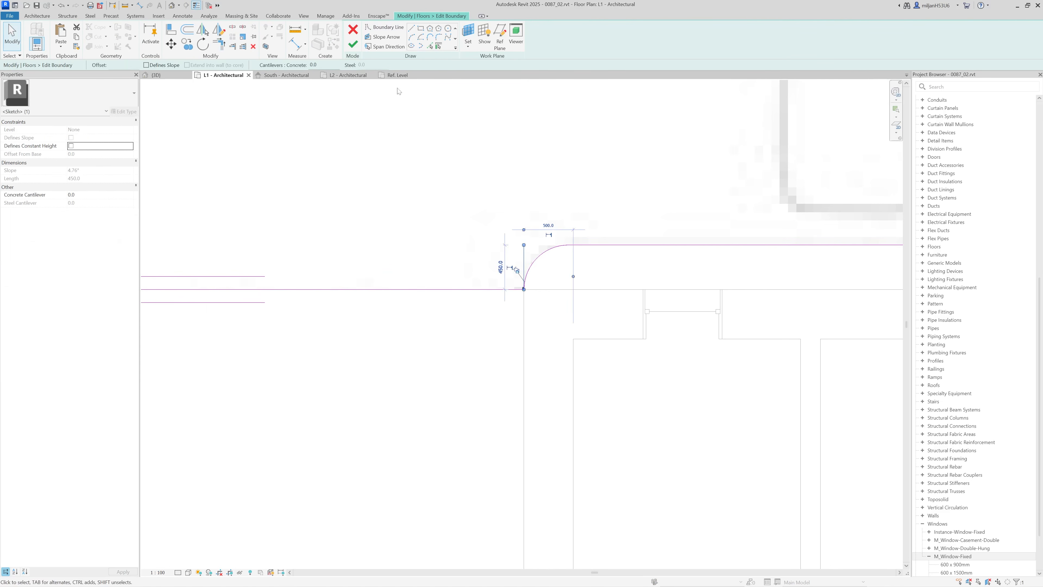
pyautogui.press('Delete')
# Step: Finish the driveway boundary edit and inspect the rounded corners in the 3D view
pyautogui.click(353, 44)
pyautogui.click(164, 75)
pyautogui.scroll(-1, 508, 296)
pyautogui.click(405, 403)
pyautogui.moveTo(404, 403)
pyautogui.keyDown('shift'); pyautogui.mouseDown(button='middle')
pyautogui.moveTo(496, 367)
pyautogui.moveTo(310, 389)
pyautogui.moveTo(575, 464)
pyautogui.moveTo(378, 455)
pyautogui.moveTo(475, 446)
pyautogui.mouseUp(button='middle'); pyautogui.keyUp('shift')
# Step: Create a similar floor from the gravel strip in the L1 plan and pick the strip's outer west, south and southwest corner edges
pyautogui.click(412, 436)
pyautogui.moveTo(405, 460); pyautogui.dragTo(464, 425, button='middle')
pyautogui.click(222, 75)
pyautogui.scroll(-5, 465, 311)
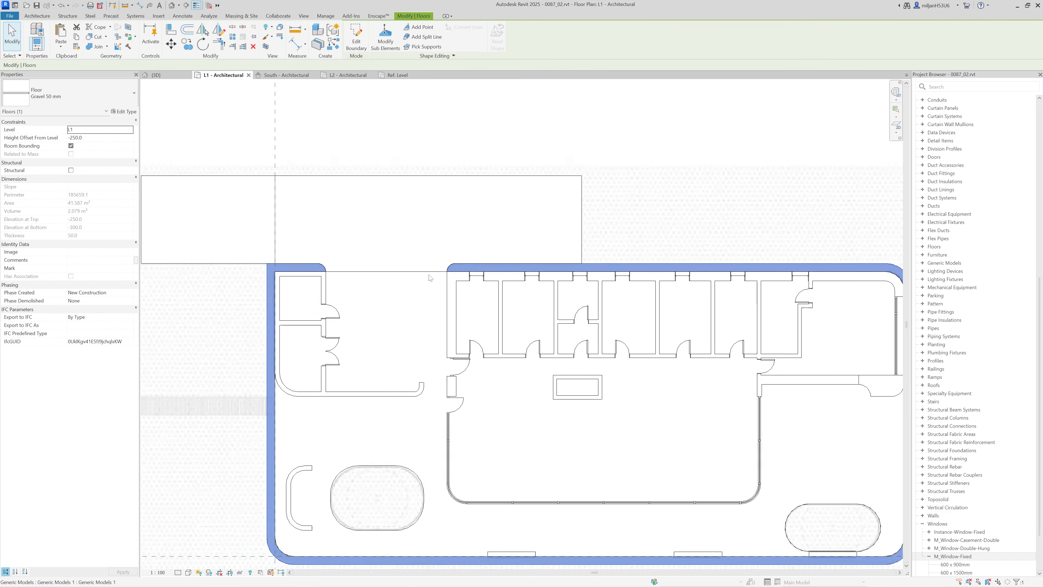
pyautogui.press('c')
pyautogui.press('s')
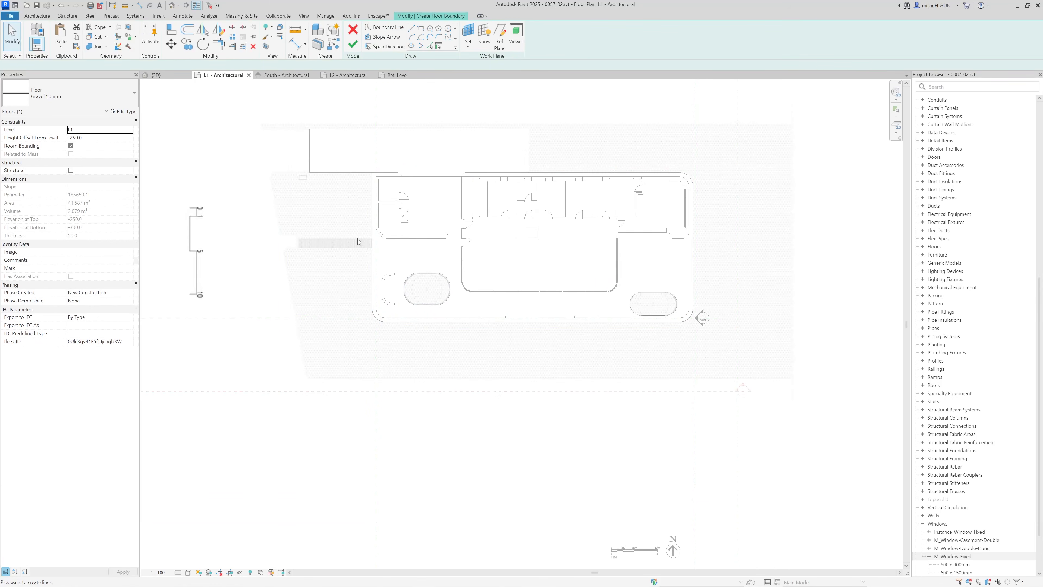
pyautogui.scroll(1, 352, 230)
pyautogui.click(430, 47)
pyautogui.click(377, 246)
pyautogui.click(478, 351)
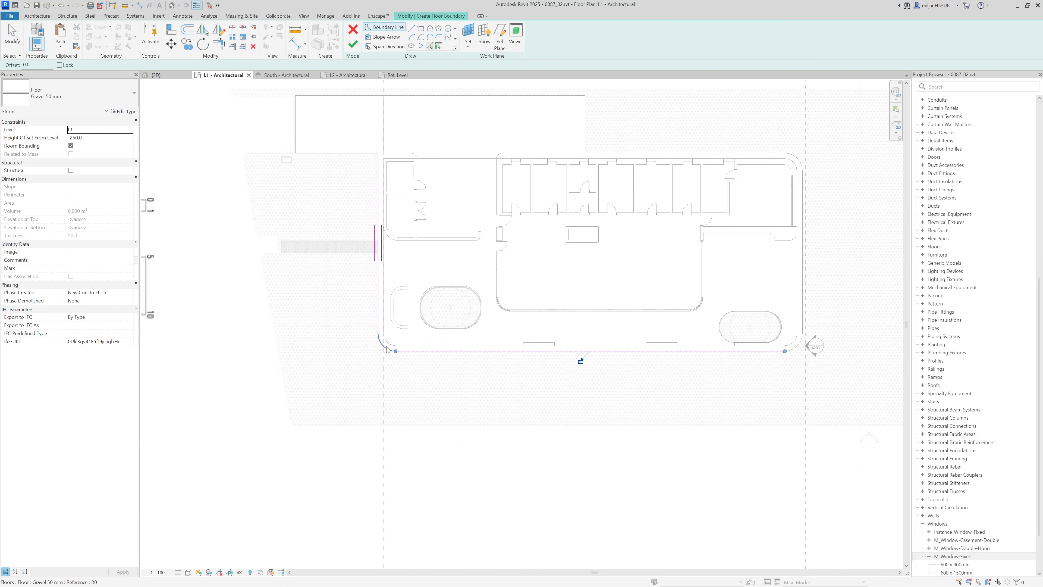
pyautogui.click(385, 347)
# Step: Pick the driveway's north and east edges and the gravel strip's north edge as boundary lines of the new floor
pyautogui.scroll(3, 582, 120)
pyautogui.click(586, 144)
pyautogui.click(608, 186)
pyautogui.moveTo(562, 84); pyautogui.dragTo(636, 229, button='middle')
pyautogui.click(629, 216)
pyautogui.scroll(-4, 629, 214)
pyautogui.scroll(1, 322, 323)
pyautogui.moveTo(323, 323); pyautogui.dragTo(368, 224, button='middle')
pyautogui.press('Escape')
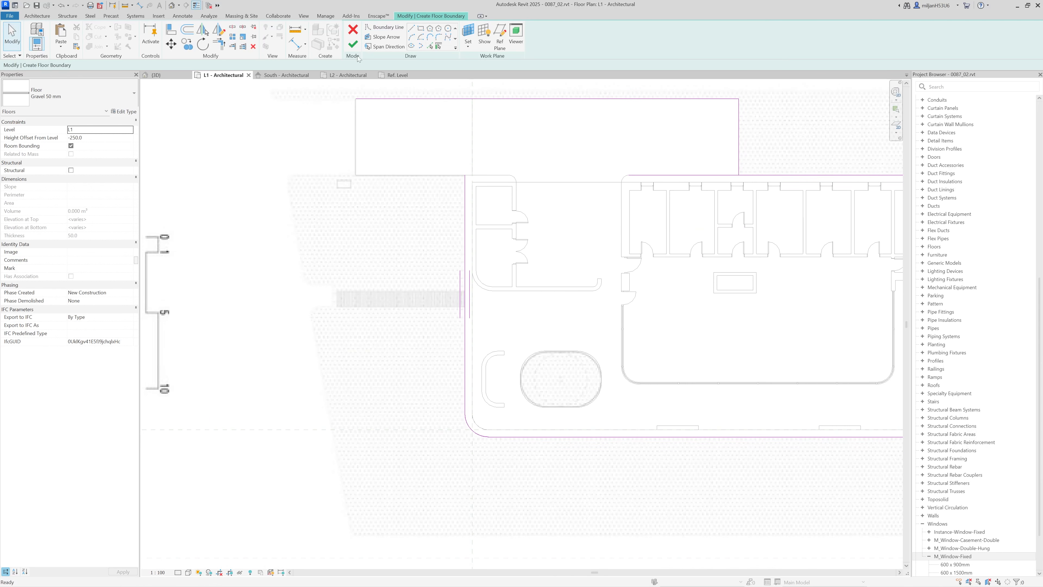
# Step: Draw the new floor's boundary from the driveway's southwest corner about 22 m south and about 52 m east
pyautogui.click(430, 46)
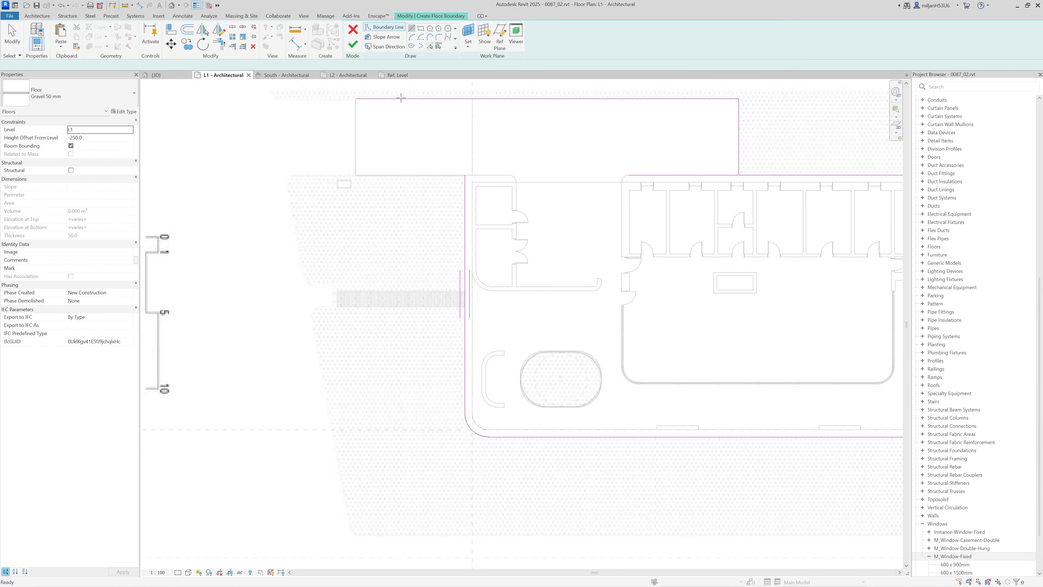
pyautogui.click(356, 175)
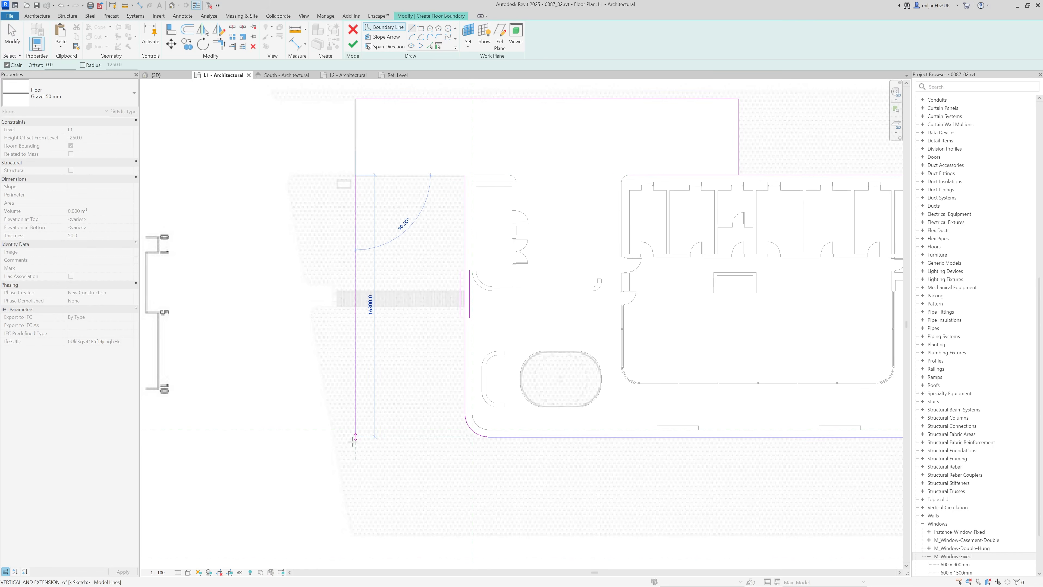
pyautogui.click(355, 530)
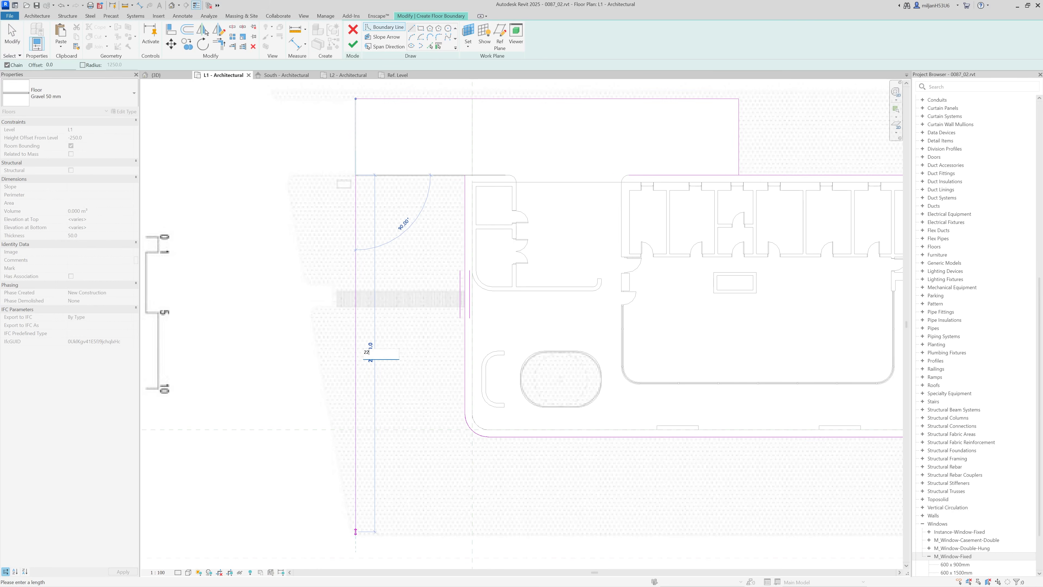
pyautogui.scroll(-3, 349, 423)
pyautogui.write('52')
pyautogui.press('Return')
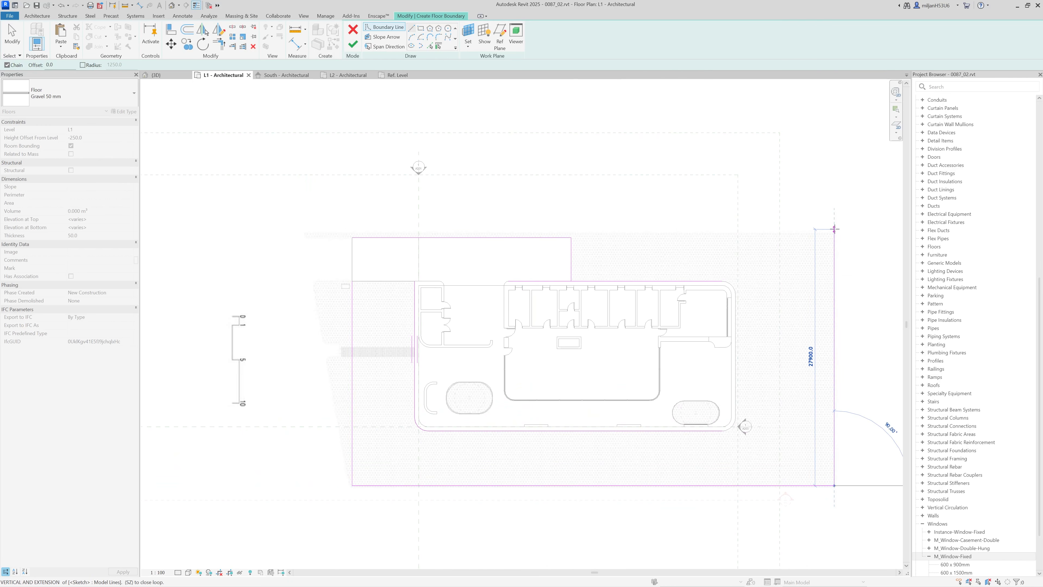
# Step: Continue the boundary 27.9 m north, west to the driveway's west edge line, and down to the driveway's northwest corner
pyautogui.click(834, 229)
pyautogui.click(352, 229)
pyautogui.scroll(3, 352, 229)
pyautogui.scroll(1, 355, 227)
pyautogui.click(348, 251)
# Step: Draw a boundary line along the driveway's south edge from its southwest corner to the gravel strip's west edge
pyautogui.moveTo(409, 339); pyautogui.dragTo(384, 301, button='middle')
pyautogui.rightClick(384, 300)
pyautogui.click(398, 305)
pyautogui.click(323, 315)
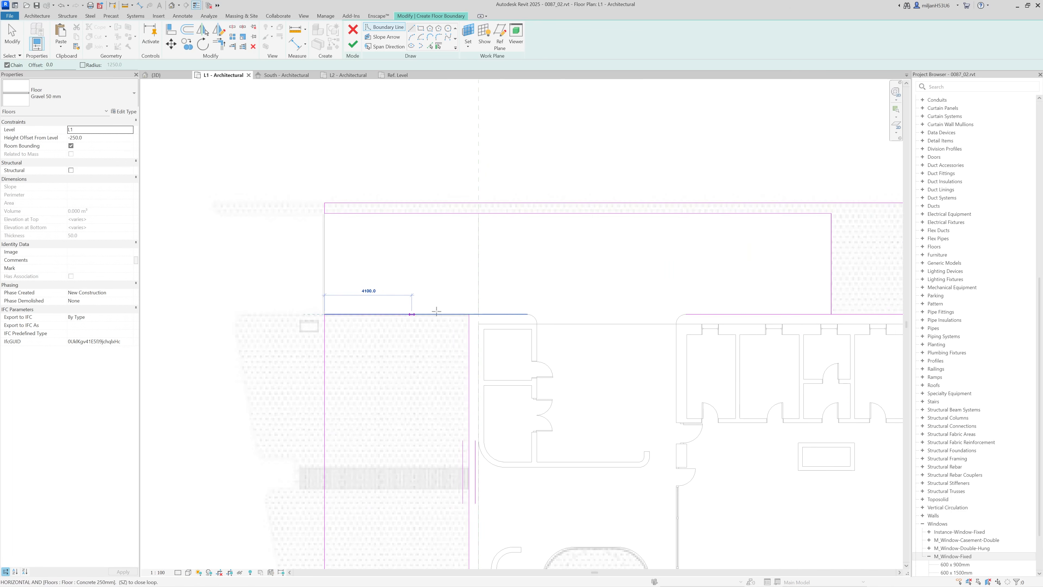
pyautogui.click(468, 315)
pyautogui.scroll(-3, 377, 273)
pyautogui.scroll(-2, 377, 273)
pyautogui.press('Escape')
pyautogui.press('Escape')
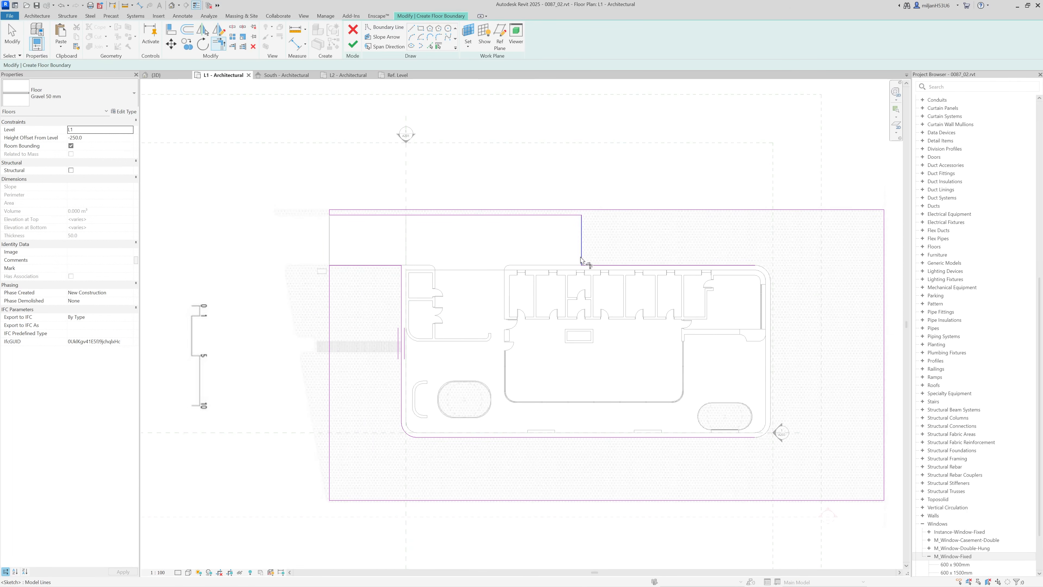
# Step: Pick the gravel strip's outer northeast corner, east edge and southeast corner as boundary lines, and finish the floor
pyautogui.scroll(3, 654, 267)
pyautogui.moveTo(654, 267); pyautogui.dragTo(648, 263, button='middle')
pyautogui.scroll(-1, 648, 263)
pyautogui.click(430, 45)
pyautogui.click(632, 218)
pyautogui.click(635, 268)
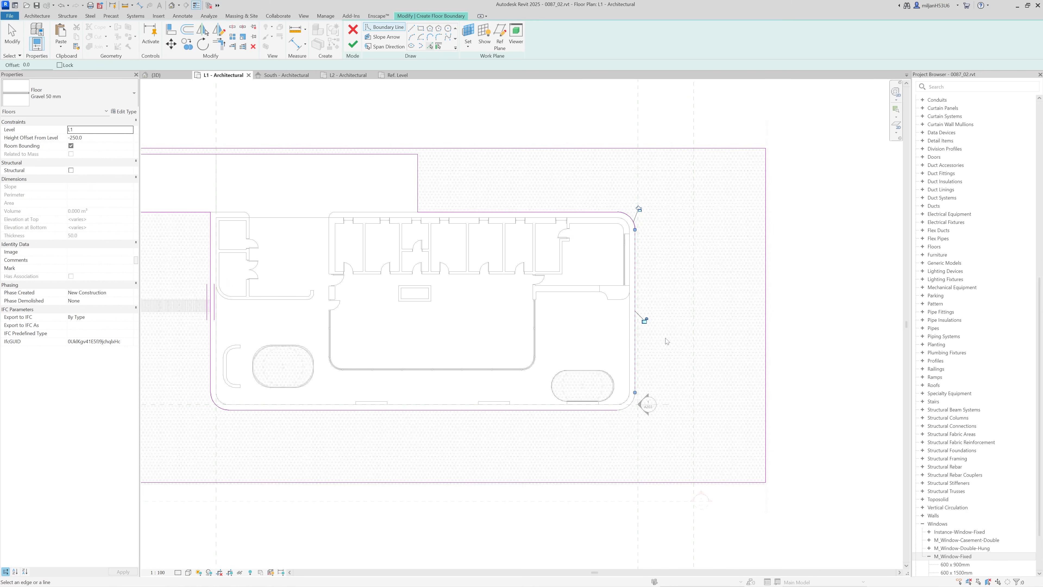
pyautogui.click(632, 411)
pyautogui.scroll(-2, 674, 409)
pyautogui.click(353, 44)
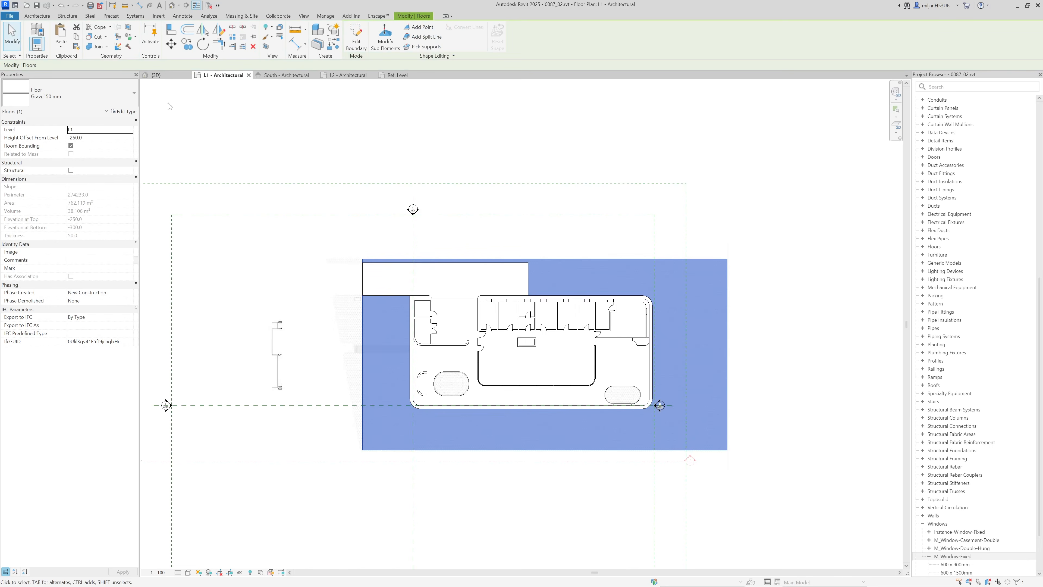
# Step: In the 3D view, duplicate the new surrounding floor's type as "Grass 50 mm"
pyautogui.click(164, 75)
pyautogui.scroll(-2, 533, 247)
pyautogui.click(608, 436)
pyautogui.moveTo(608, 435)
pyautogui.keyDown('shift'); pyautogui.mouseDown(button='middle')
pyautogui.moveTo(671, 397)
pyautogui.moveTo(671, 420)
pyautogui.moveTo(555, 478)
pyautogui.moveTo(563, 491)
pyautogui.moveTo(559, 505)
pyautogui.moveTo(550, 501)
pyautogui.mouseUp(button='middle'); pyautogui.keyUp('shift')
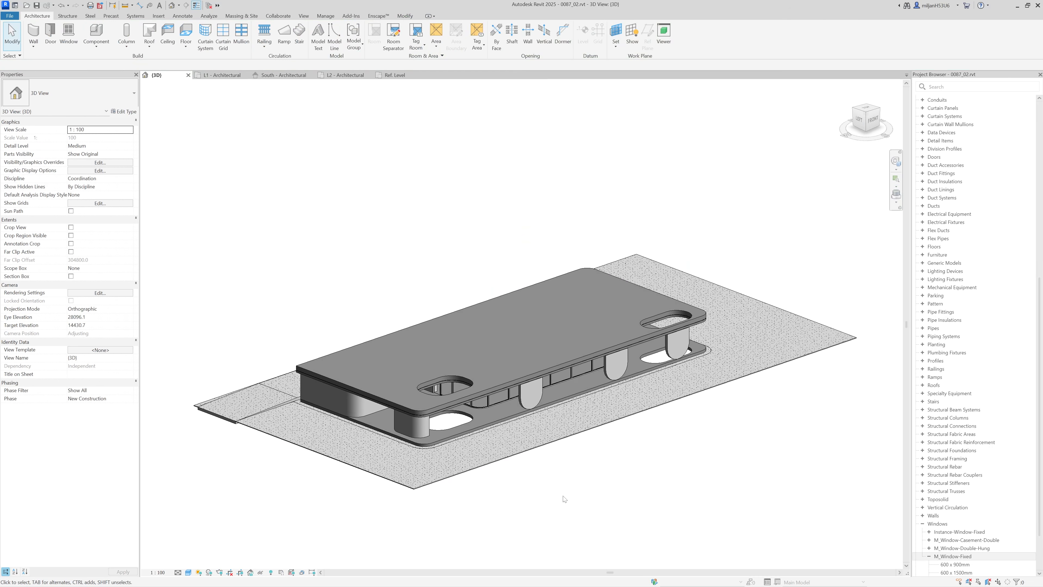
pyautogui.scroll(2, 564, 499)
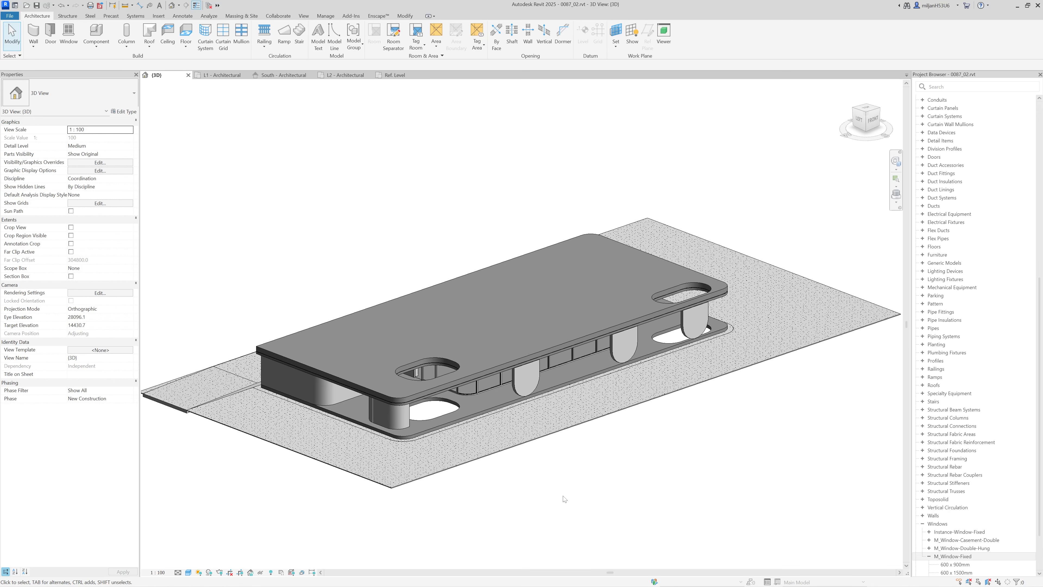
pyautogui.scroll(2, 379, 482)
pyautogui.click(379, 482)
pyautogui.scroll(-2, 390, 488)
pyautogui.moveTo(392, 489); pyautogui.dragTo(437, 491, button='middle')
pyautogui.click(124, 112)
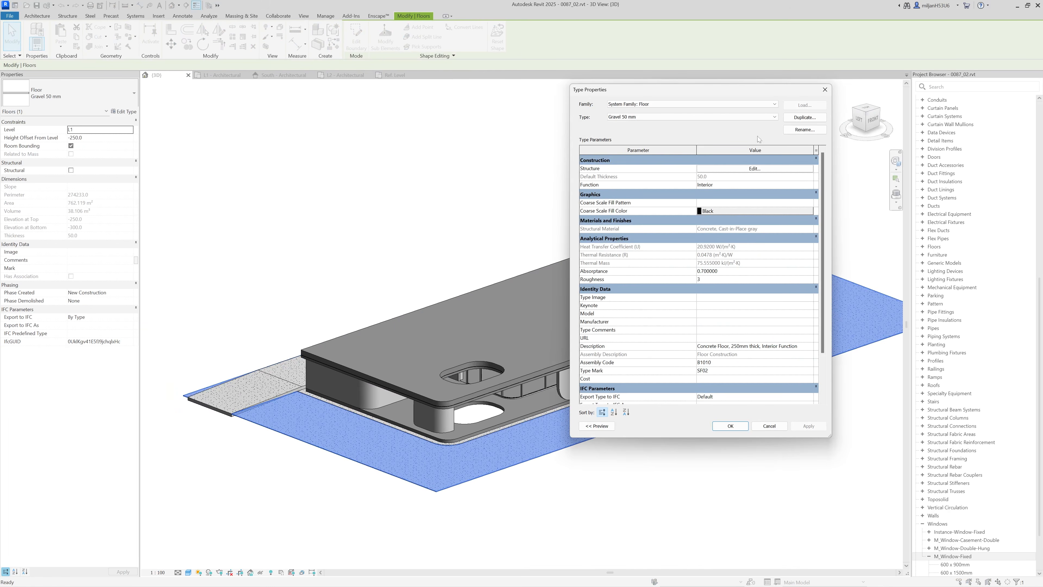
pyautogui.click(794, 119)
pyautogui.write('Grass 50')
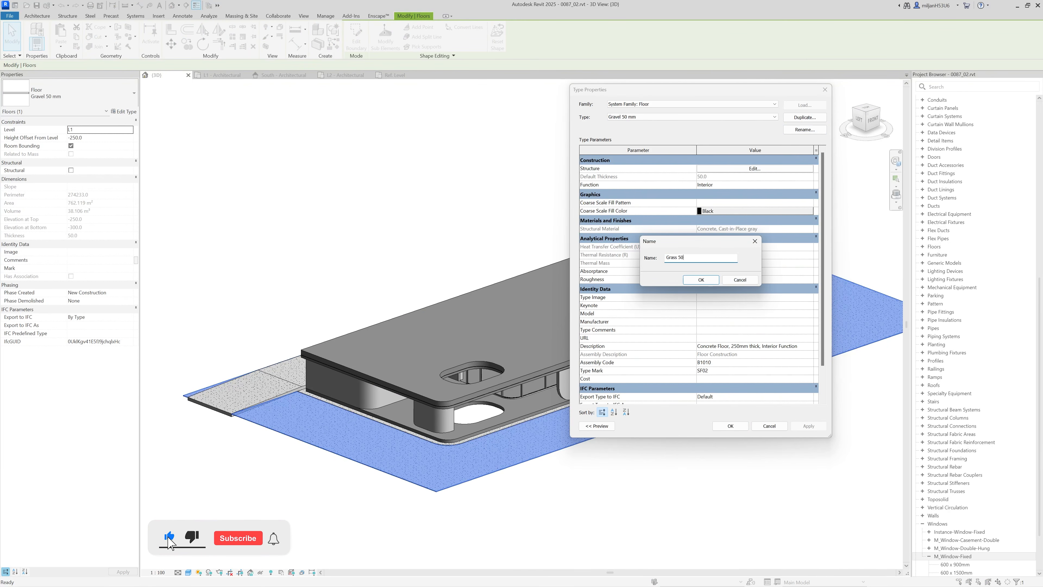
pyautogui.write(' mm')
pyautogui.press('Return')
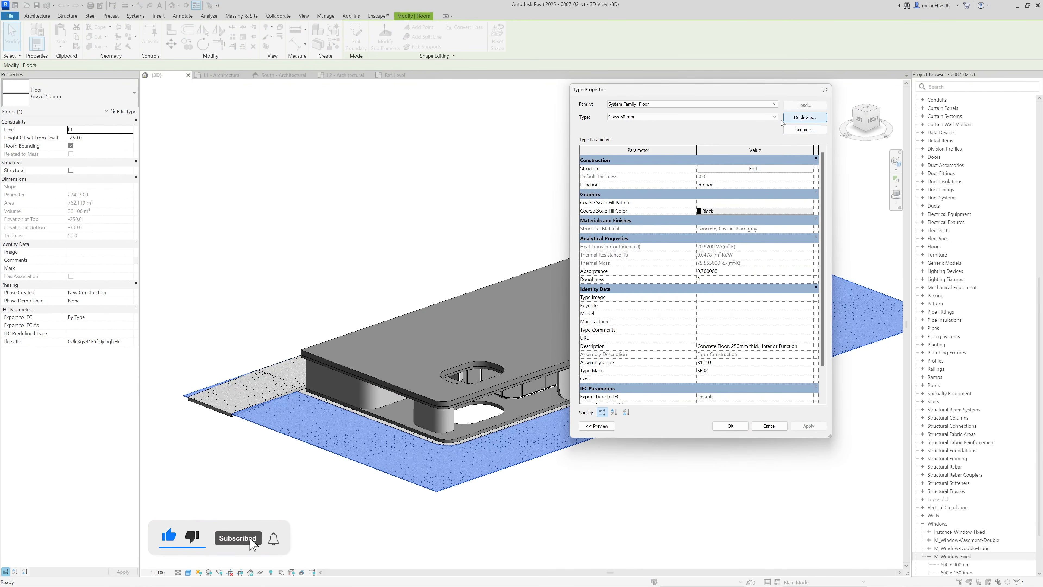
# Step: Assign the Grass material to the structure layer of the Grass 50 mm floor type and apply the type changes
pyautogui.click(766, 168)
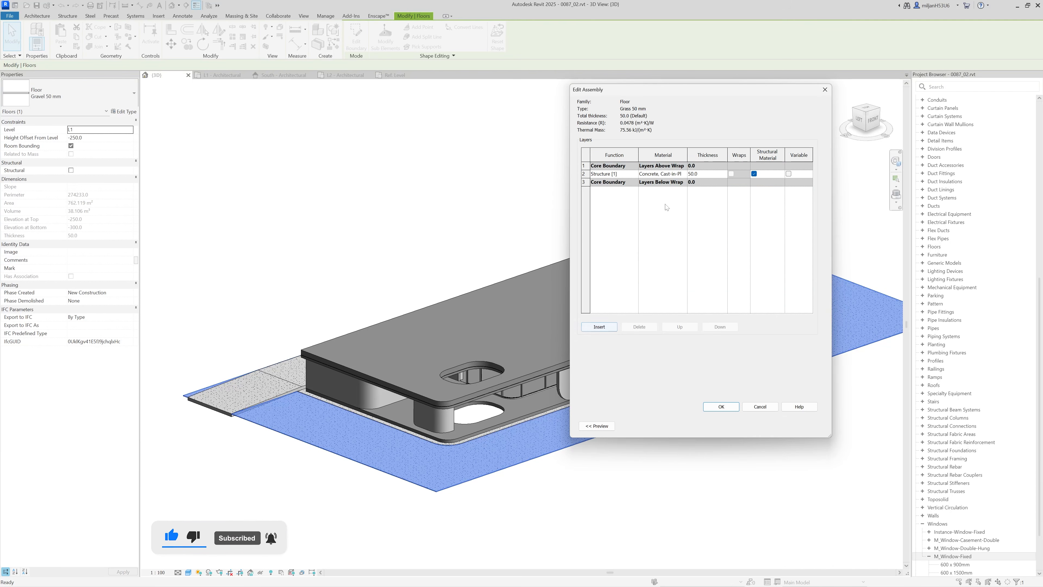
pyautogui.click(661, 174)
pyautogui.click(683, 174)
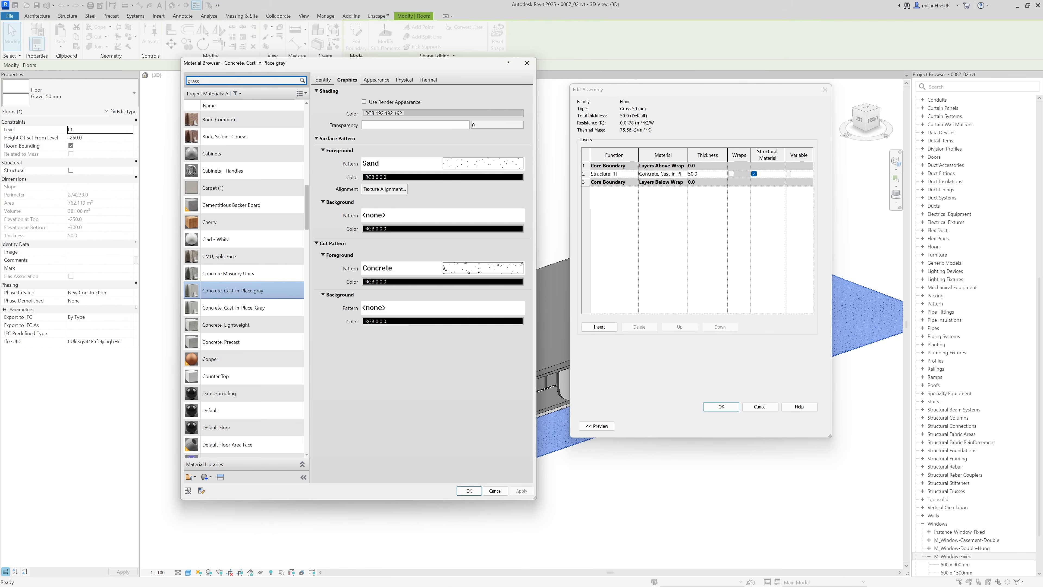
pyautogui.click(213, 130)
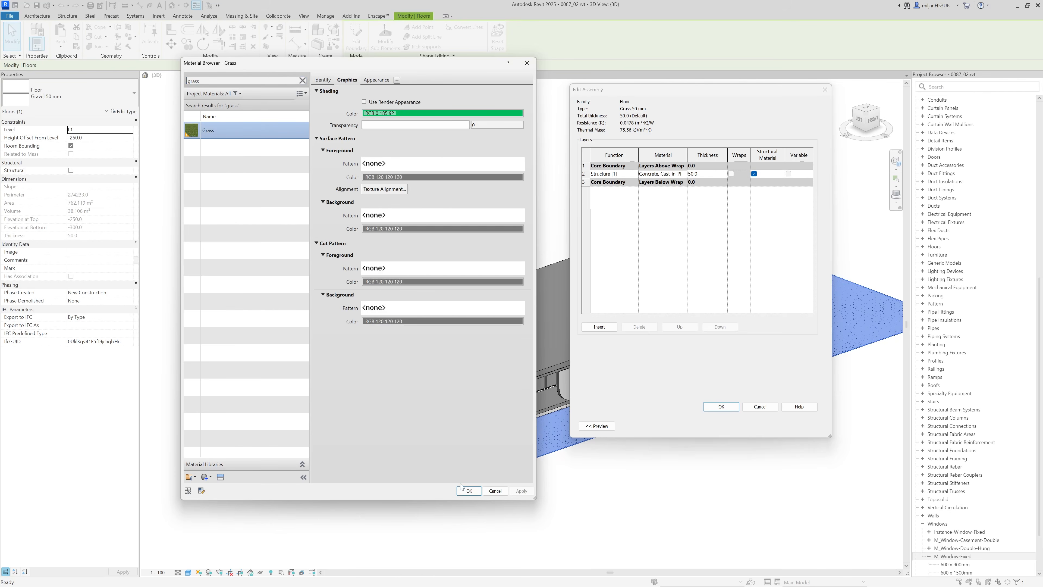
pyautogui.click(468, 491)
pyautogui.click(721, 406)
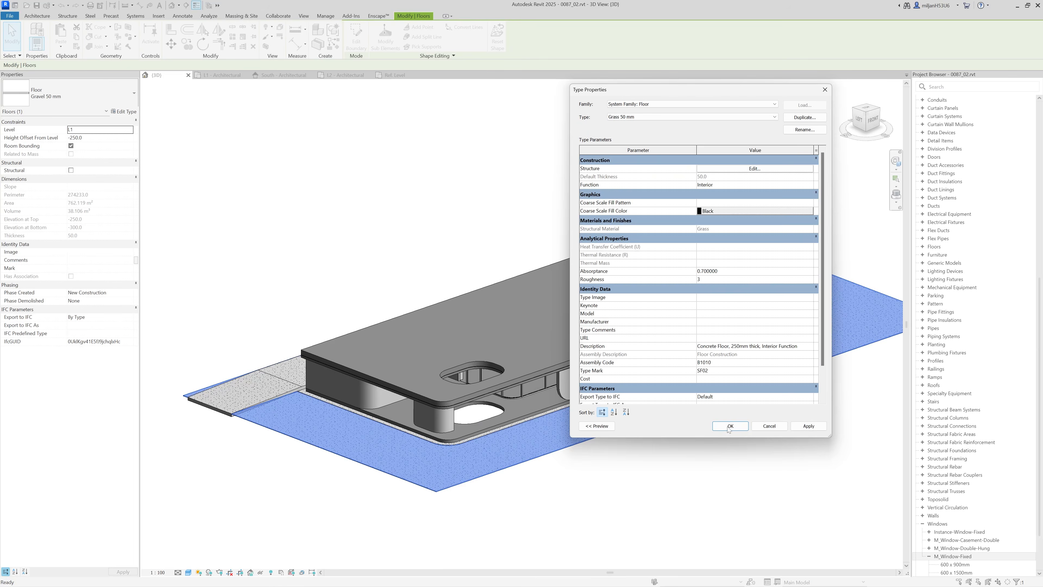
pyautogui.click(729, 426)
pyautogui.press('Escape')
# Step: Assign a gravel material to the structure layer of the Gravel 50 mm type used by the strip around the house
pyautogui.scroll(5, 368, 412)
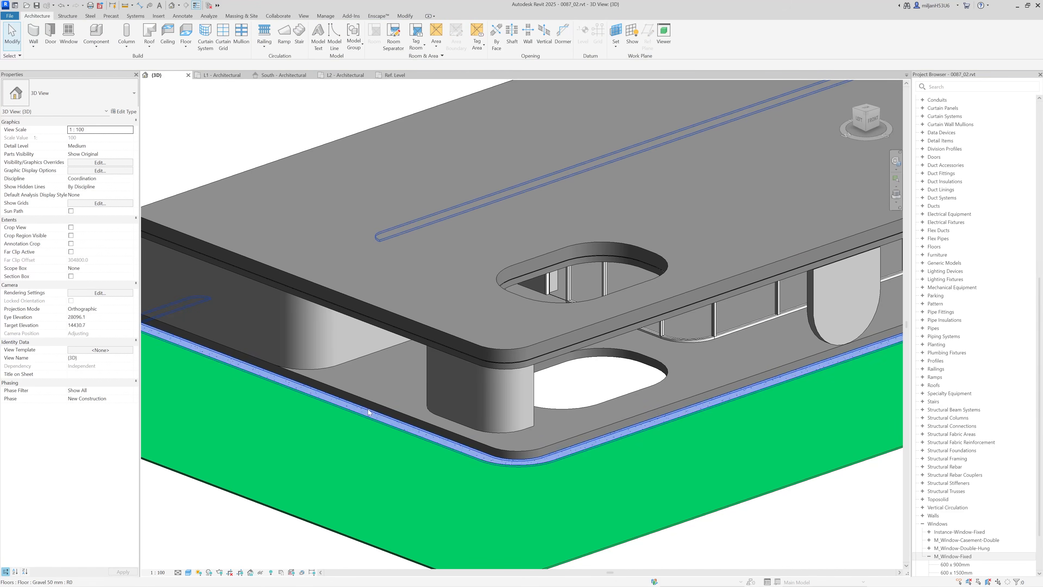
pyautogui.click(368, 412)
pyautogui.scroll(-4, 349, 369)
pyautogui.scroll(5, 325, 306)
pyautogui.scroll(-5, 335, 206)
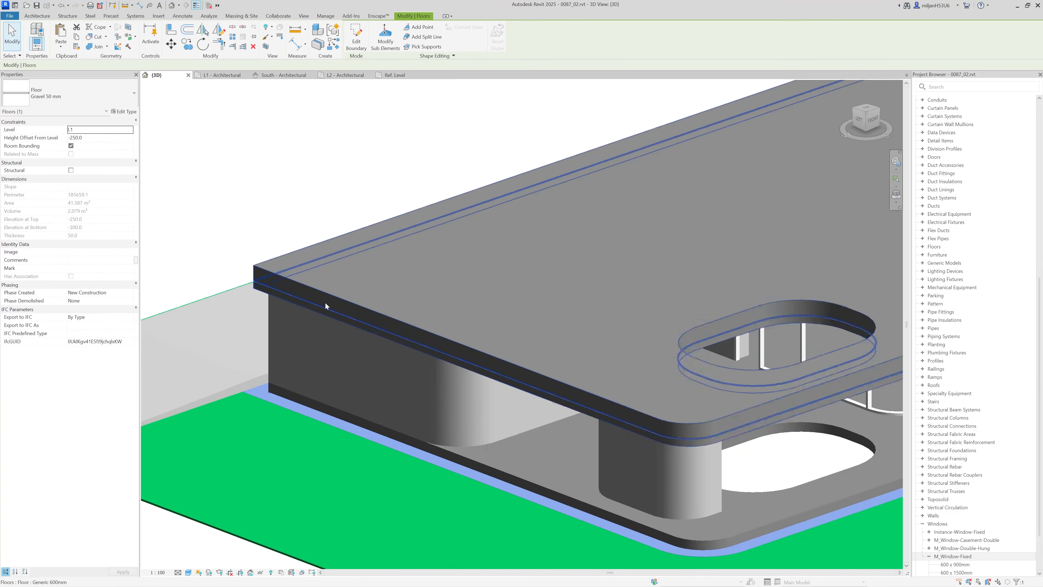
pyautogui.scroll(3, 307, 193)
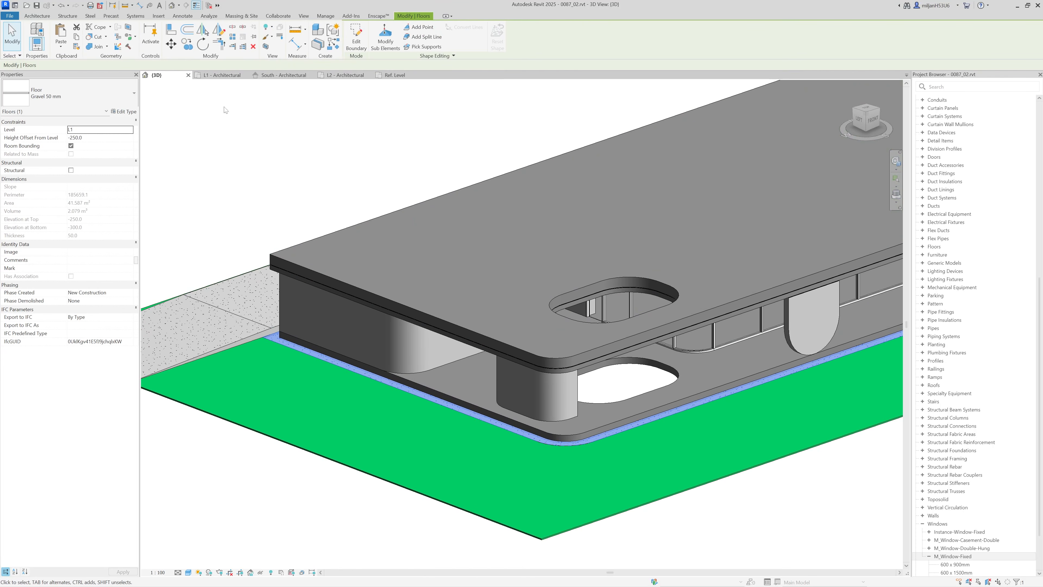
pyautogui.click(123, 111)
pyautogui.click(641, 178)
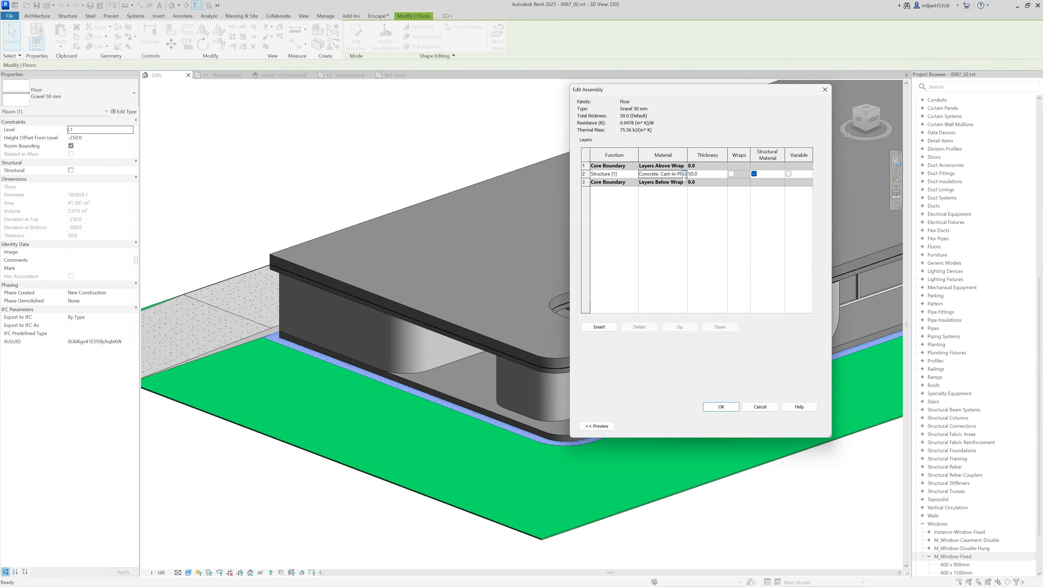
pyautogui.click(685, 174)
pyautogui.write('gravel')
pyautogui.click(233, 131)
pyautogui.click(469, 490)
pyautogui.click(727, 408)
pyautogui.click(716, 349)
pyautogui.press('Escape')
# Step: Switch the 3D view to a visual style that shows material textures and inspect the grass and gravel floors
pyautogui.scroll(1, 565, 436)
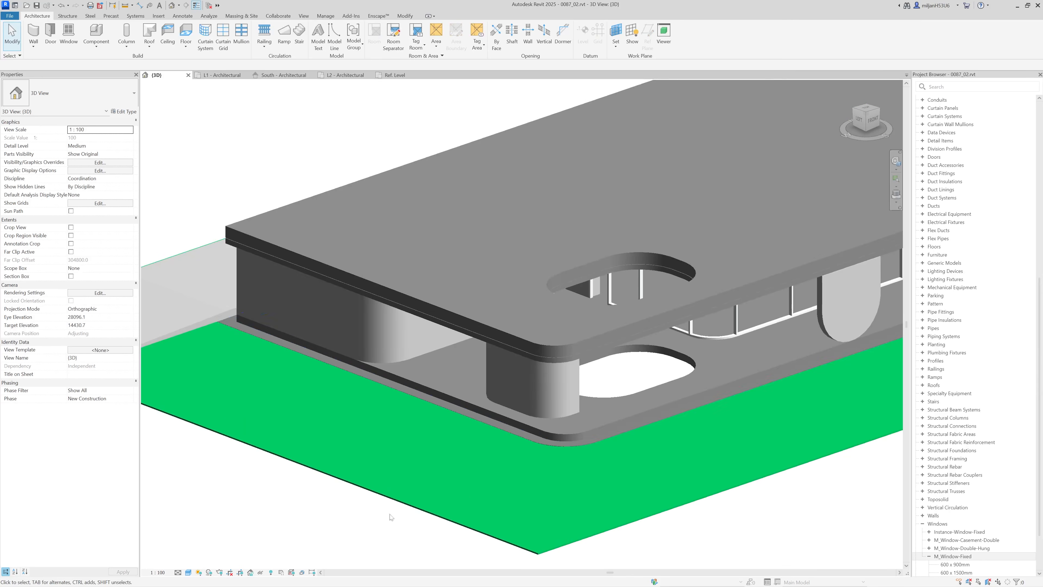
pyautogui.click(188, 572)
pyautogui.click(214, 557)
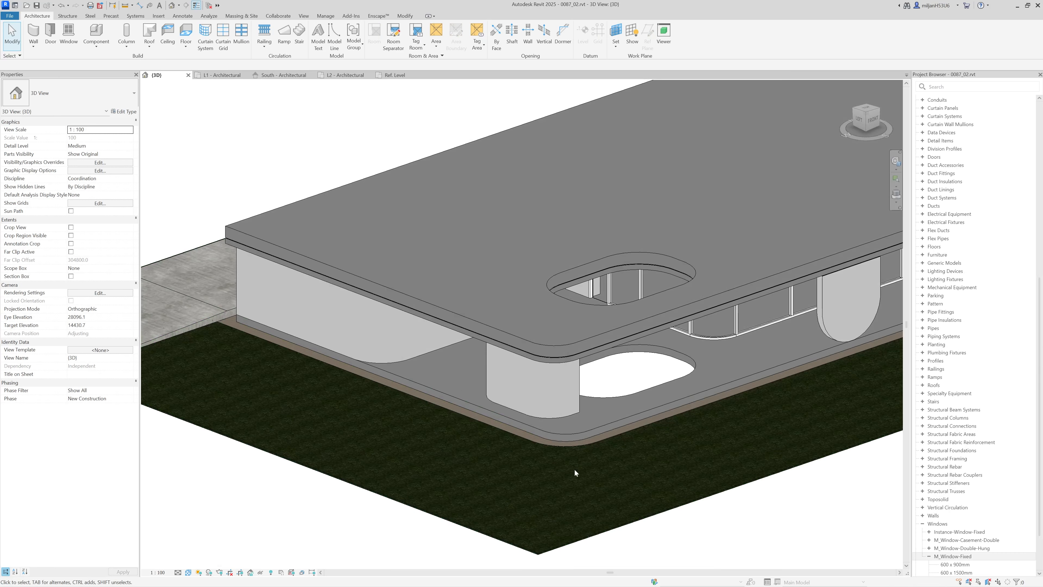
pyautogui.scroll(5, 576, 472)
pyautogui.scroll(-4, 495, 454)
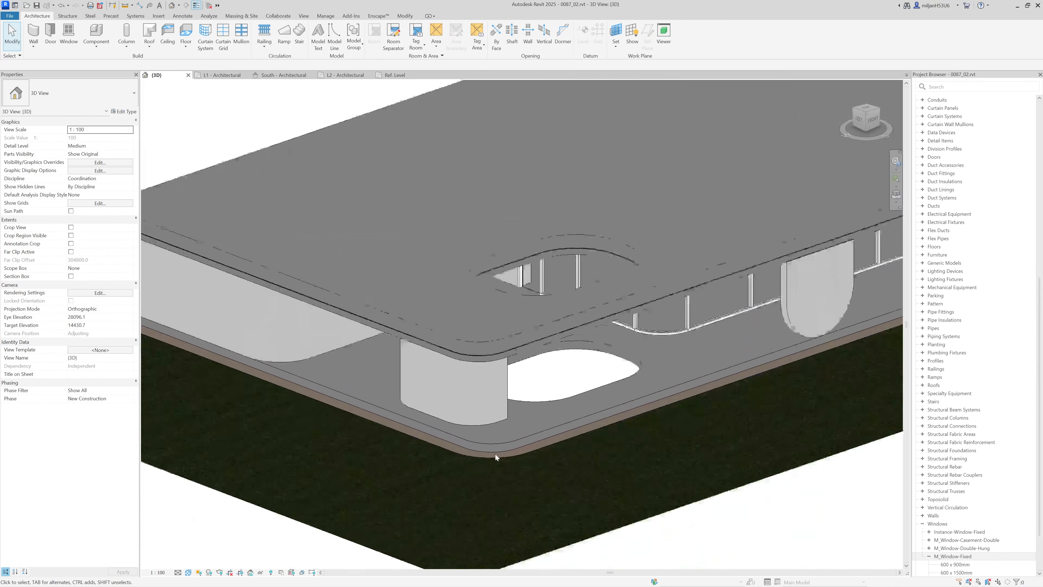
pyautogui.scroll(-5, 495, 453)
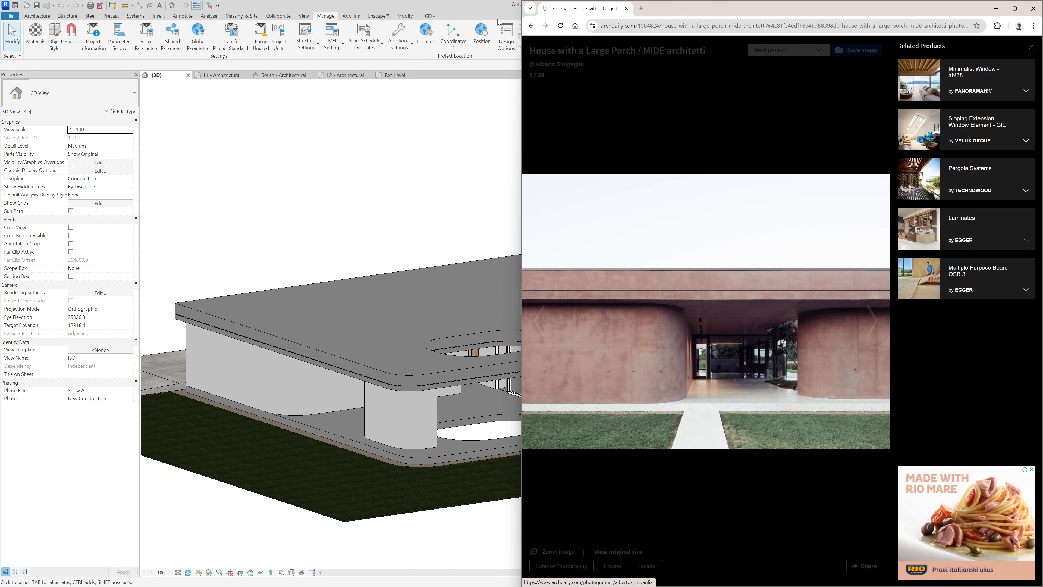
# Step: Open the material selection for the structure layer of the exterior walls' Generic - 250mm type
pyautogui.press('super+Up')
pyautogui.click(403, 450)
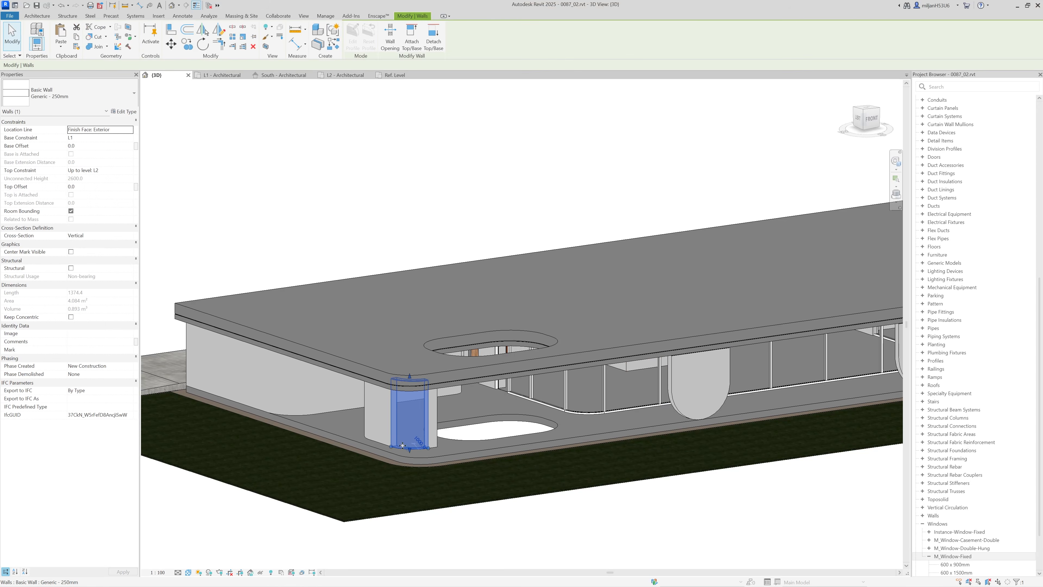
pyautogui.scroll(2, 403, 448)
pyautogui.click(125, 111)
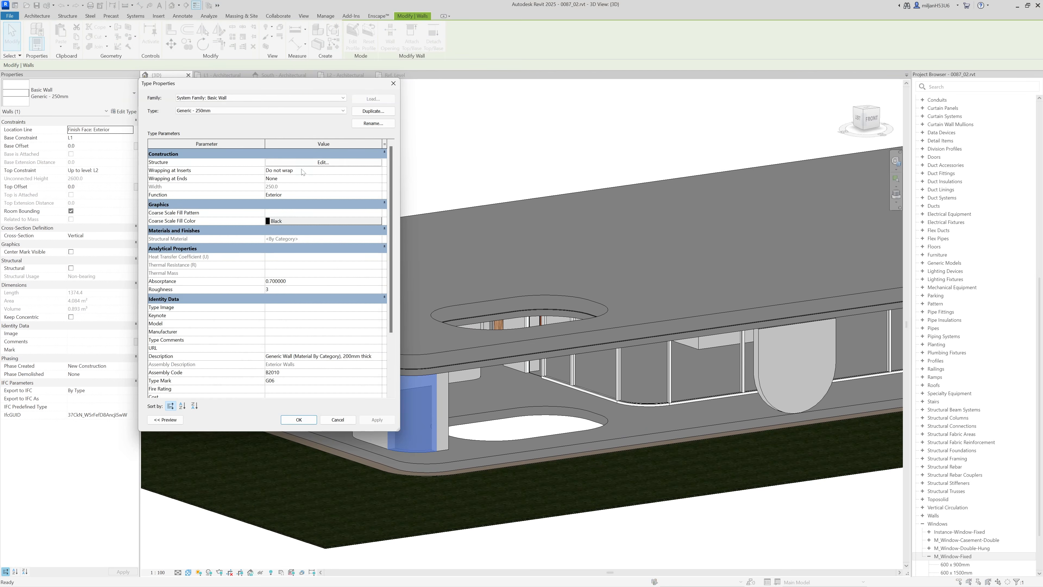
pyautogui.click(323, 162)
pyautogui.click(246, 168)
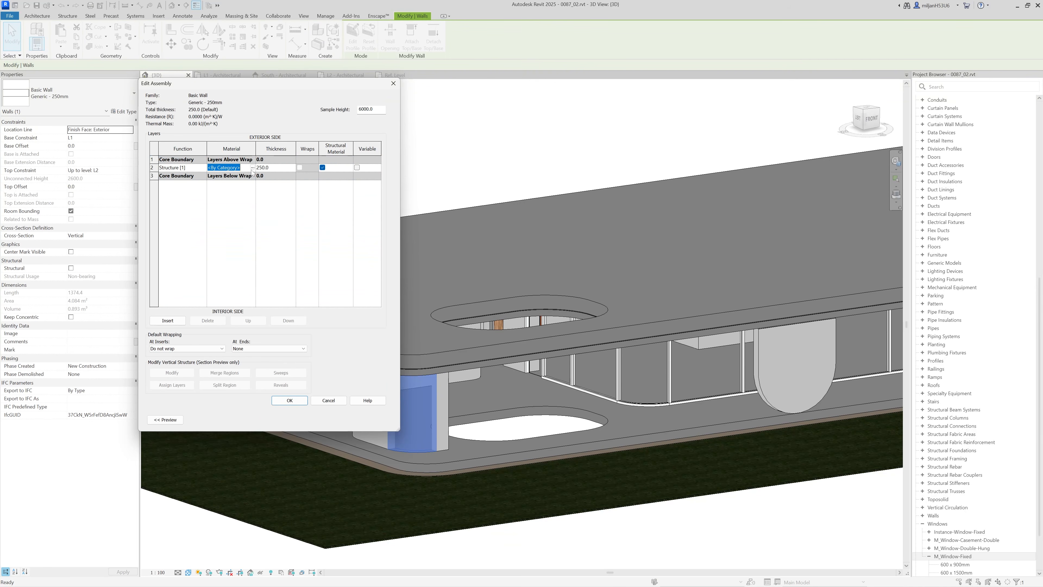
pyautogui.click(254, 168)
# Step: Create a new material named "AIE concrete red"
pyautogui.click(682, 454)
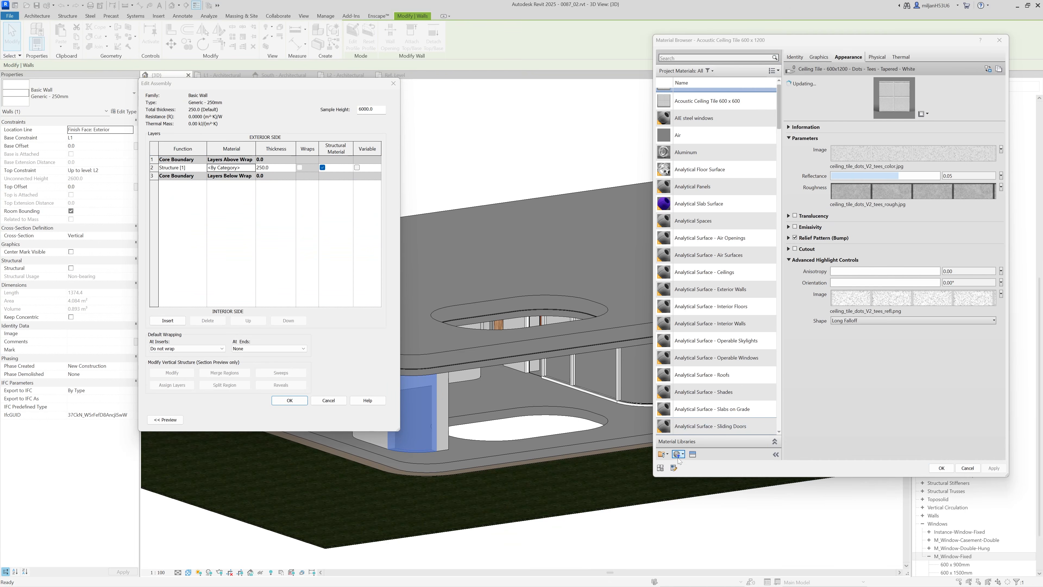
pyautogui.click(683, 463)
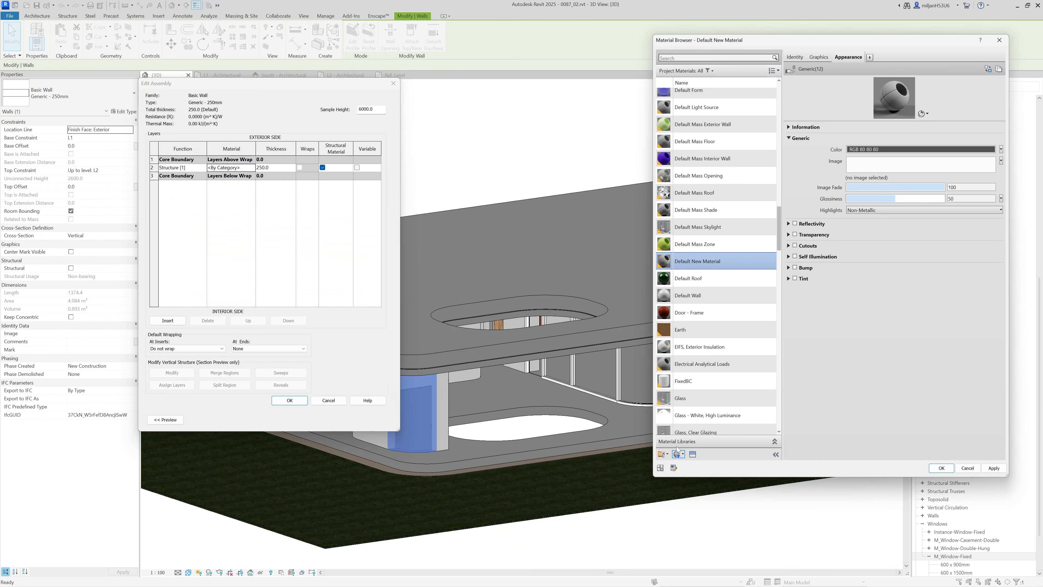
pyautogui.click(788, 56)
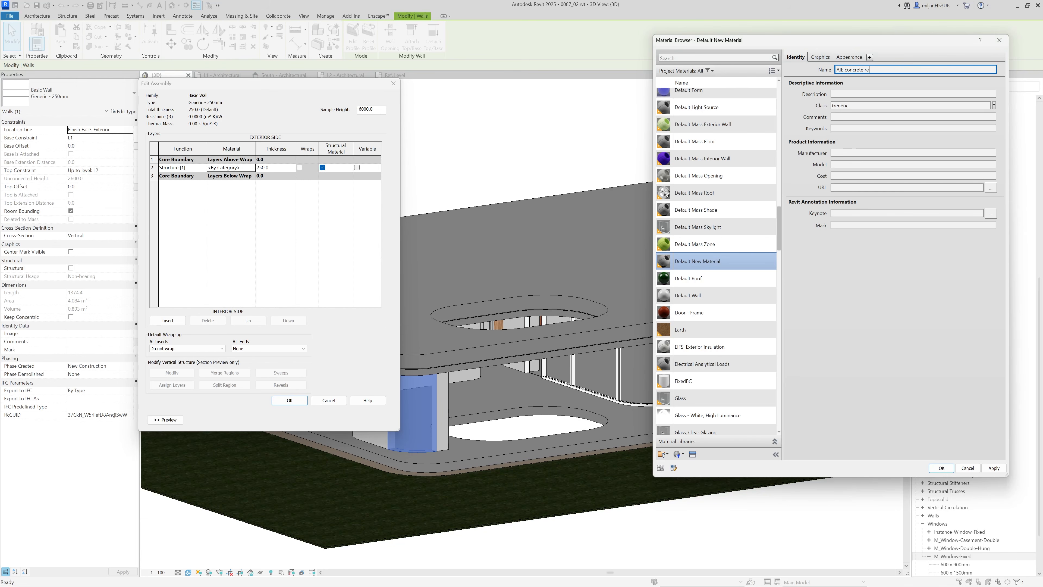
pyautogui.press('Return')
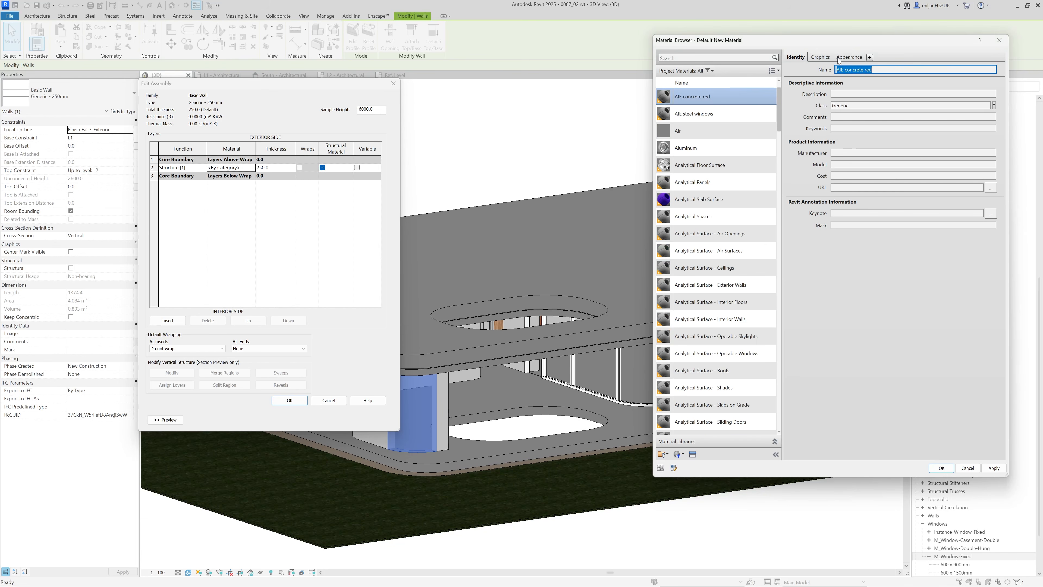
# Step: Search the asset library for "concrete" and give the AIE concrete red material the Flat - Gray 3 appearance
pyautogui.click(693, 454)
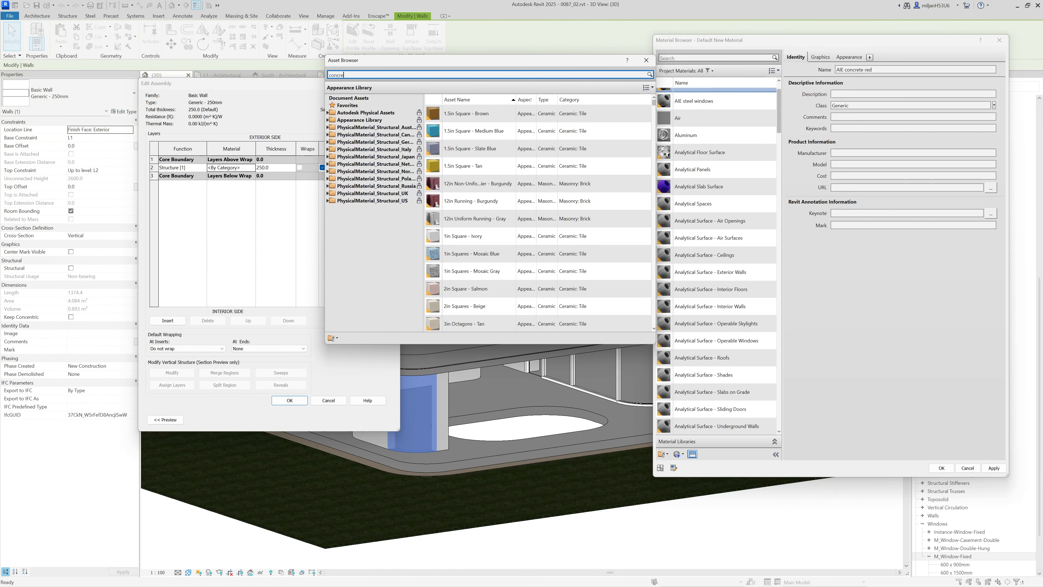
pyautogui.write('concrete')
pyautogui.press('Return')
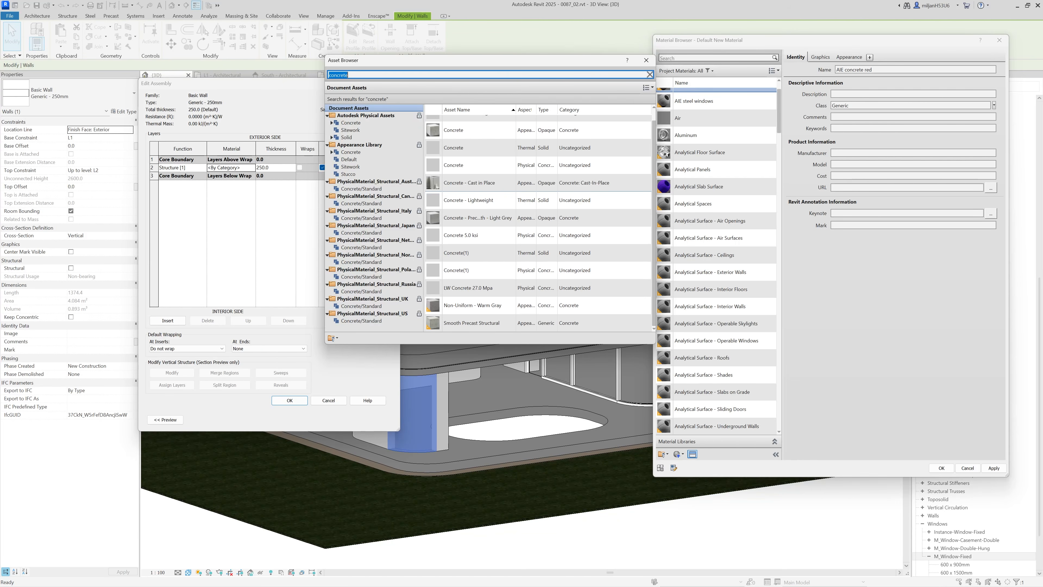
pyautogui.click(351, 122)
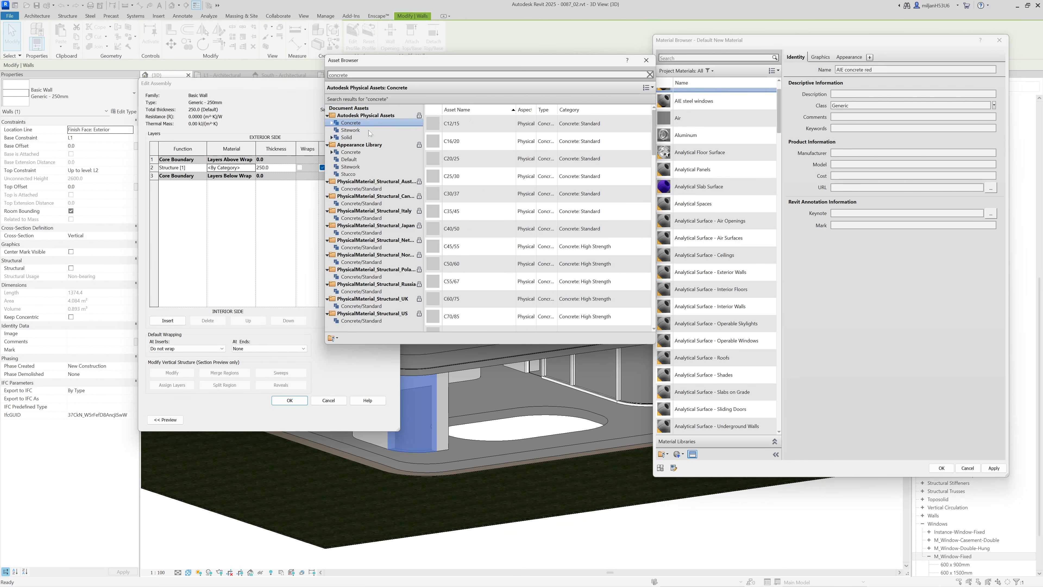
pyautogui.click(351, 152)
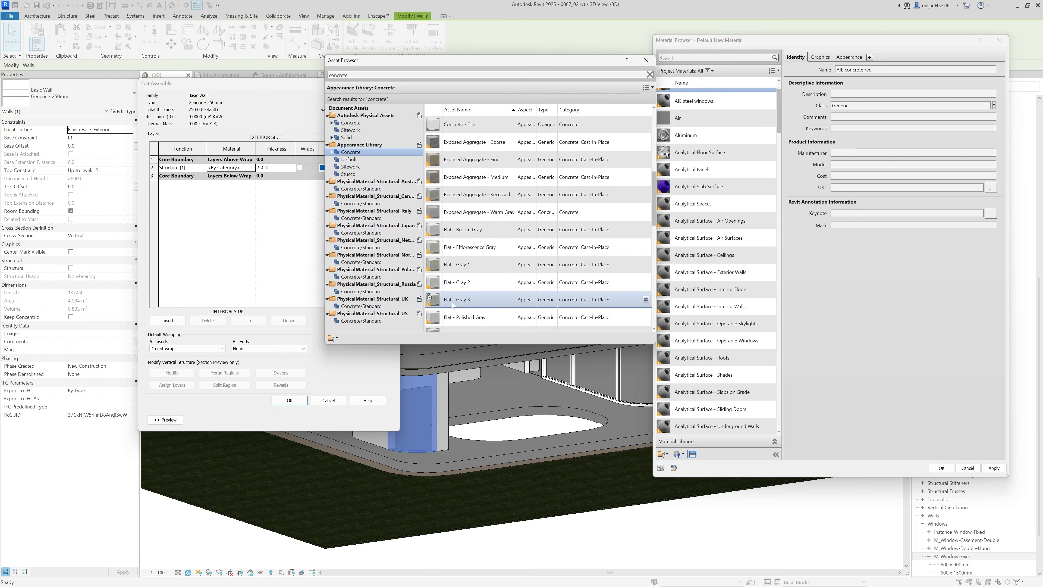
pyautogui.click(645, 300)
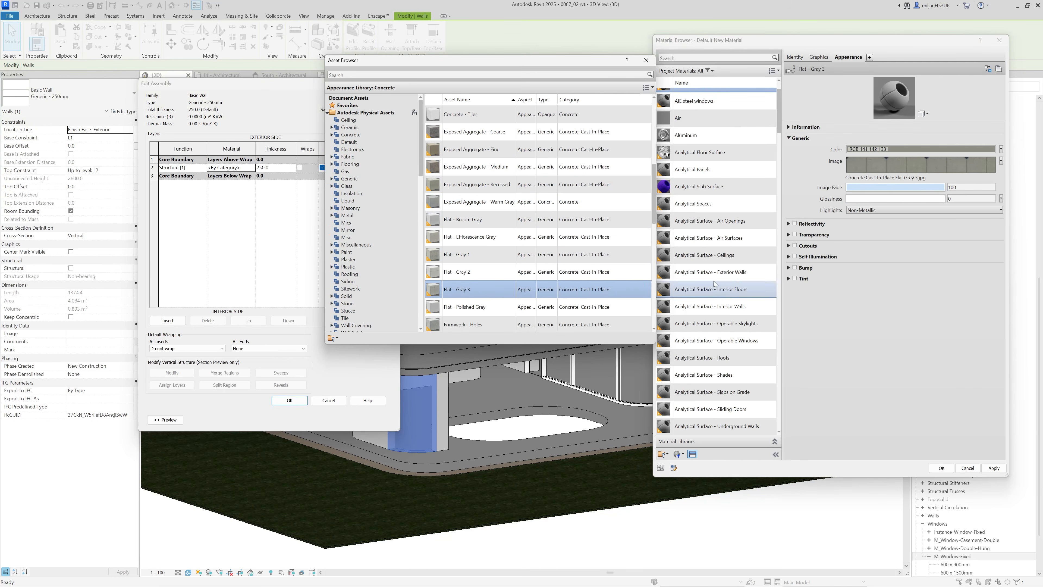
# Step: Assign AIE concrete red to the structure layer of the Generic - 250mm wall type and clear the wall selection
pyautogui.click(942, 468)
pyautogui.click(289, 400)
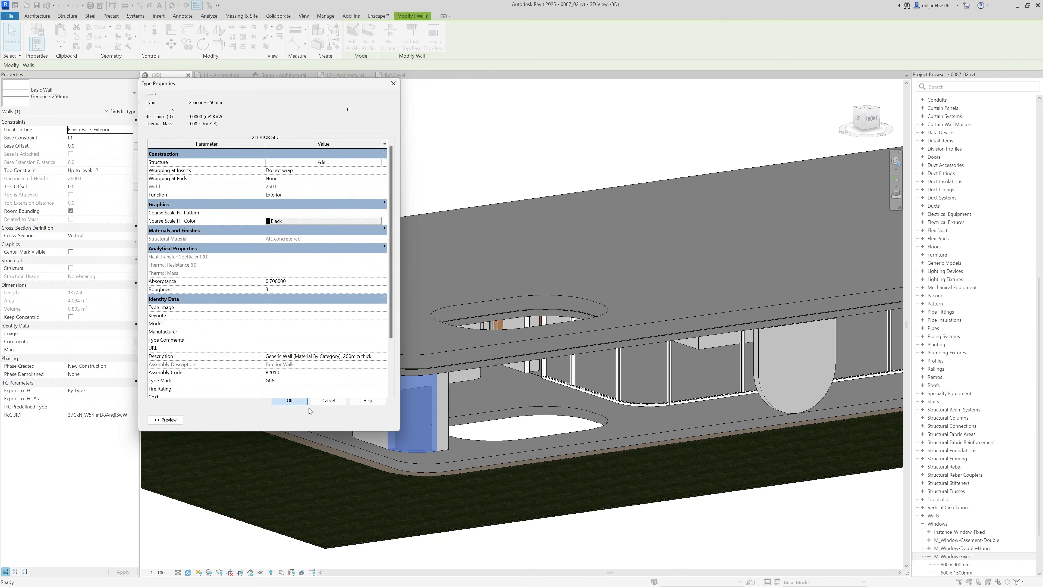
pyautogui.click(286, 400)
pyautogui.press('Escape')
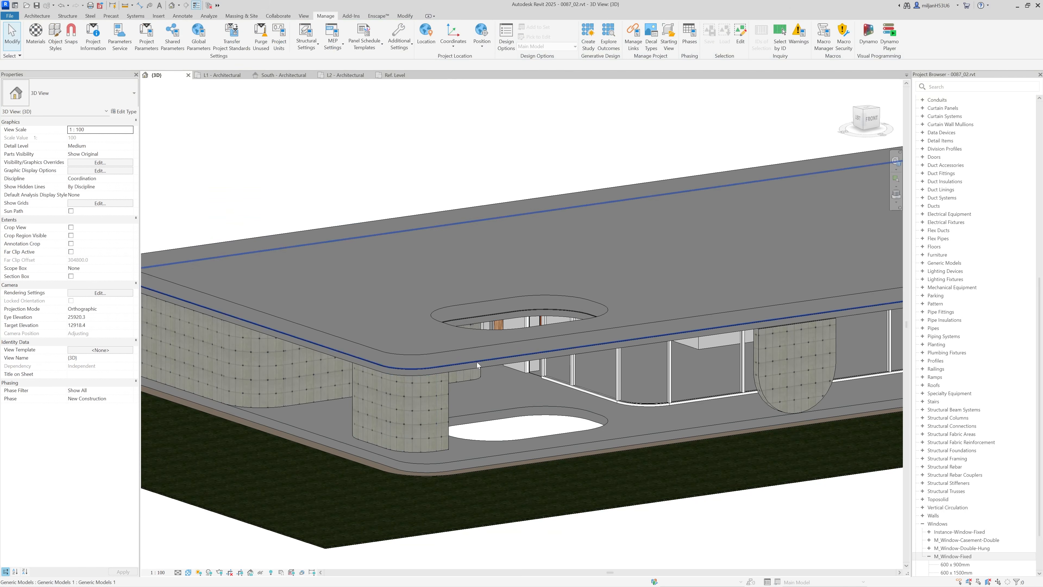
# Step: Assign the AIE concrete red material to the structure layer of the roof slab's Generic 600mm floor type
pyautogui.click(461, 352)
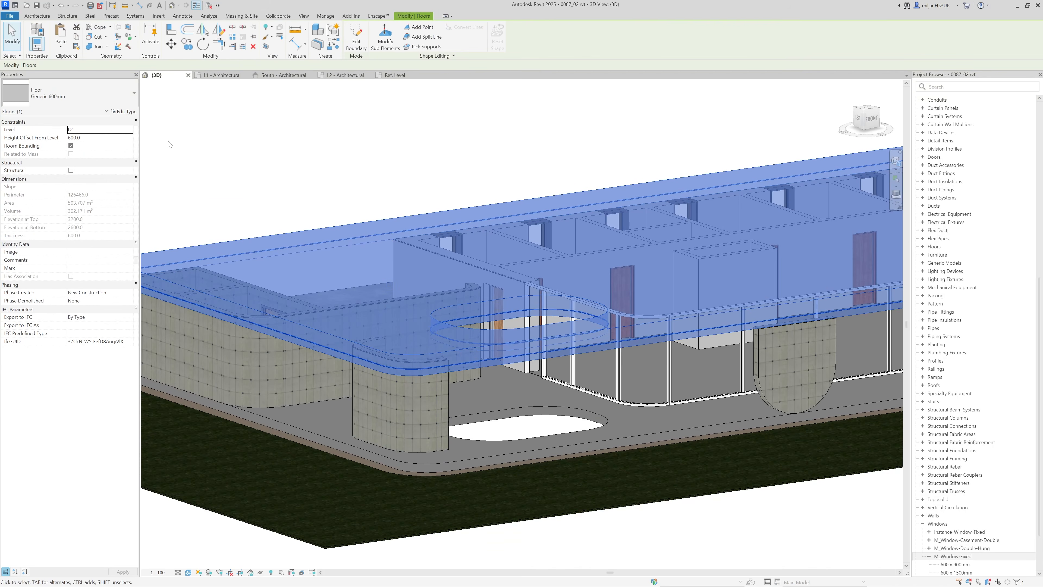
pyautogui.click(126, 112)
pyautogui.click(286, 165)
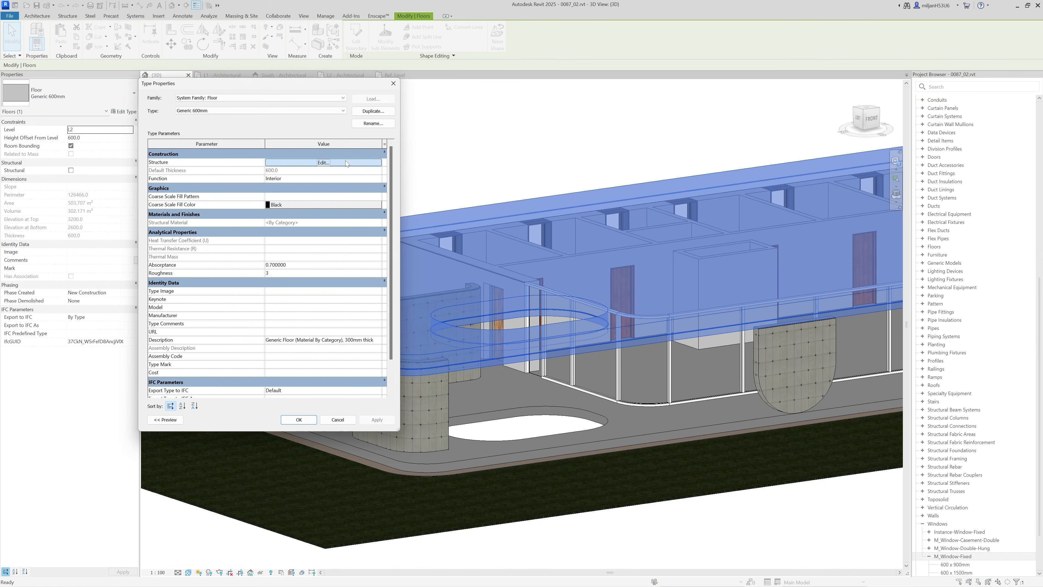
pyautogui.click(243, 167)
pyautogui.click(252, 168)
pyautogui.click(849, 58)
pyautogui.click(938, 468)
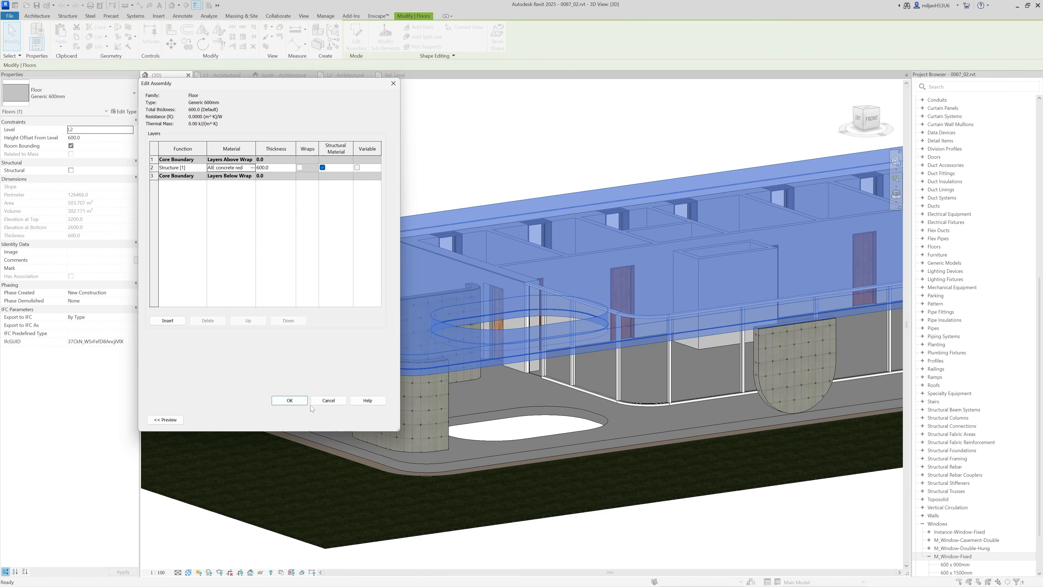
pyautogui.click(290, 400)
pyautogui.click(298, 420)
pyautogui.press('Escape')
# Step: Check the red concrete walls in the browser's reference photo, return to Revit and open the project materials for editing
pyautogui.hotkey('alt', 'Tab')
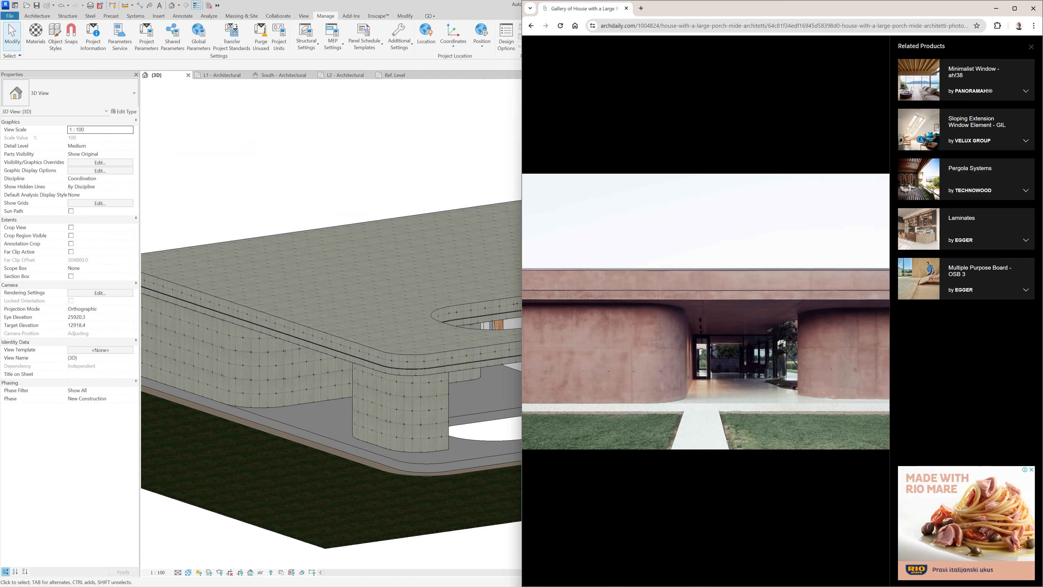
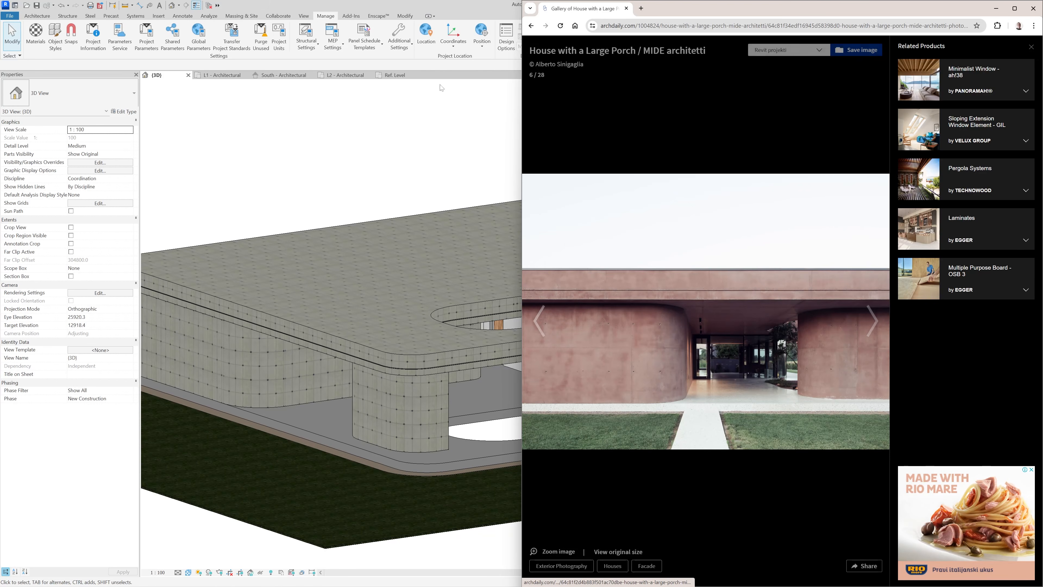
pyautogui.click(473, 4)
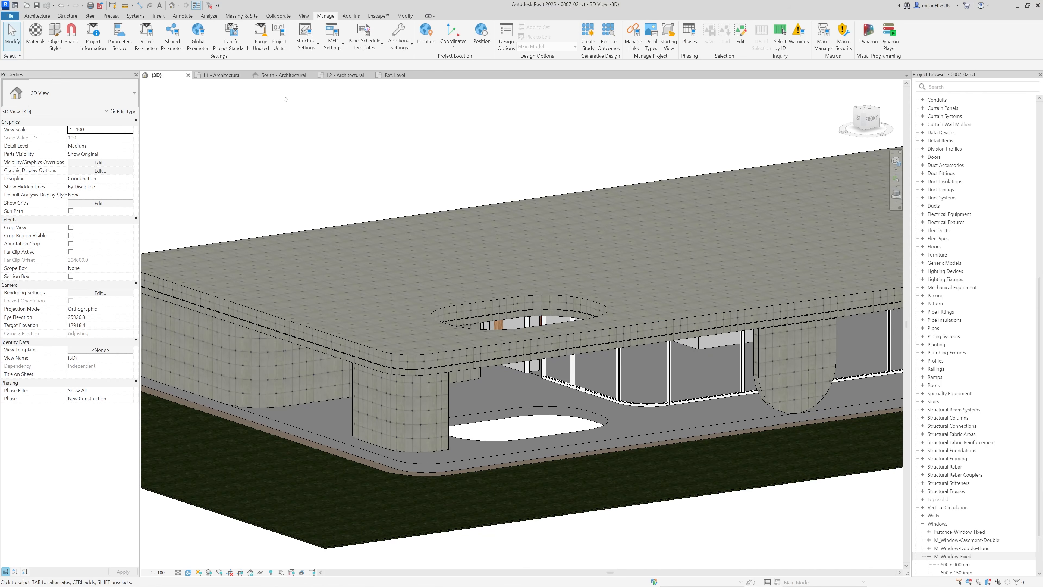
pyautogui.click(35, 36)
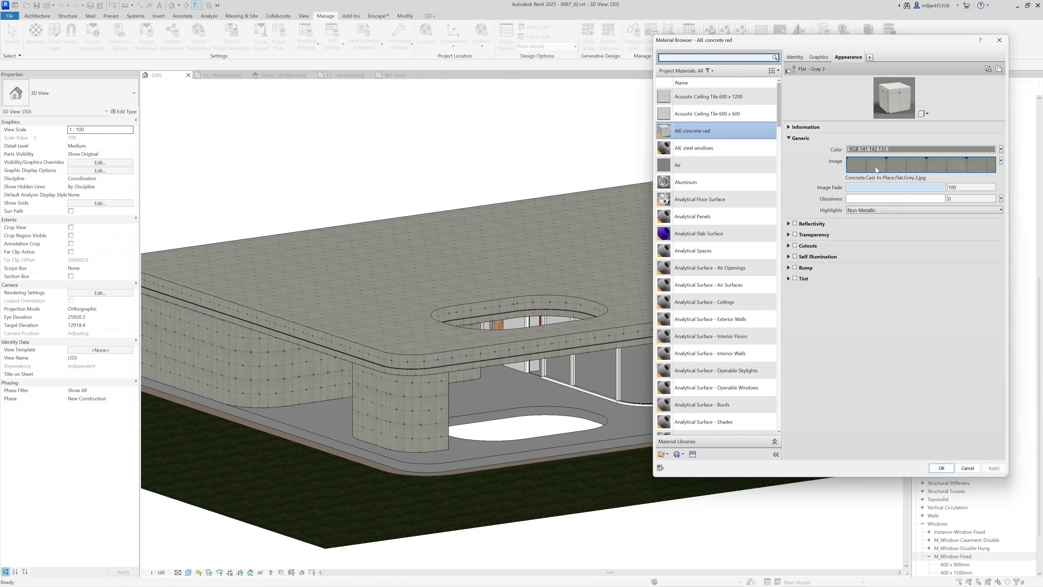
# Step: Replace the appearance image of AIE concrete red with concrete_precast-smooth-ext_rough.jpg
pyautogui.click(876, 167)
pyautogui.click(235, 219)
pyautogui.keyDown('ctrl'); pyautogui.scroll(5, 297, 303); pyautogui.keyUp('ctrl')
pyautogui.click(337, 278)
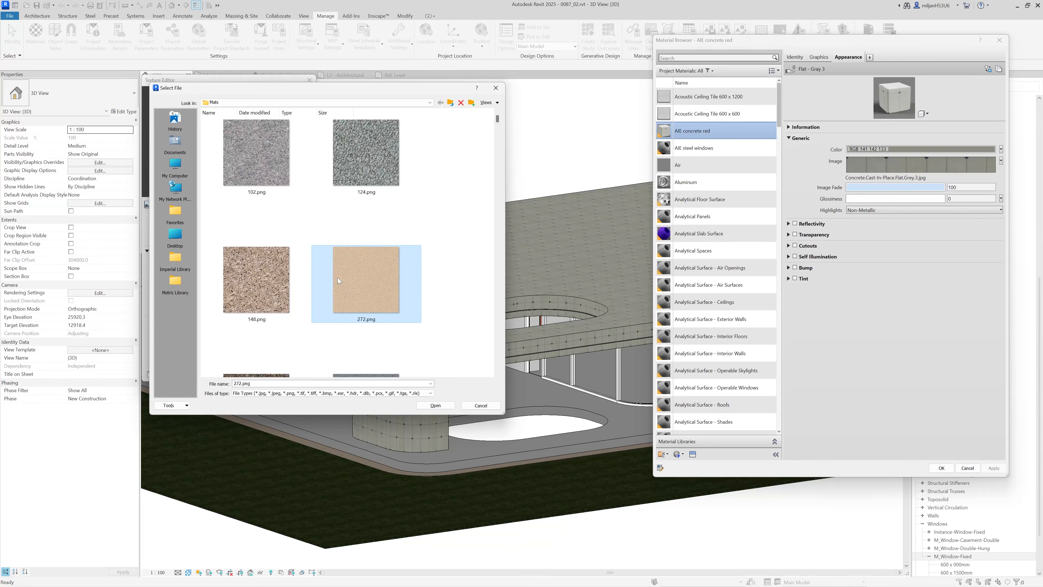
pyautogui.write('con')
pyautogui.scroll(-3, 411, 249)
pyautogui.scroll(-3, 411, 252)
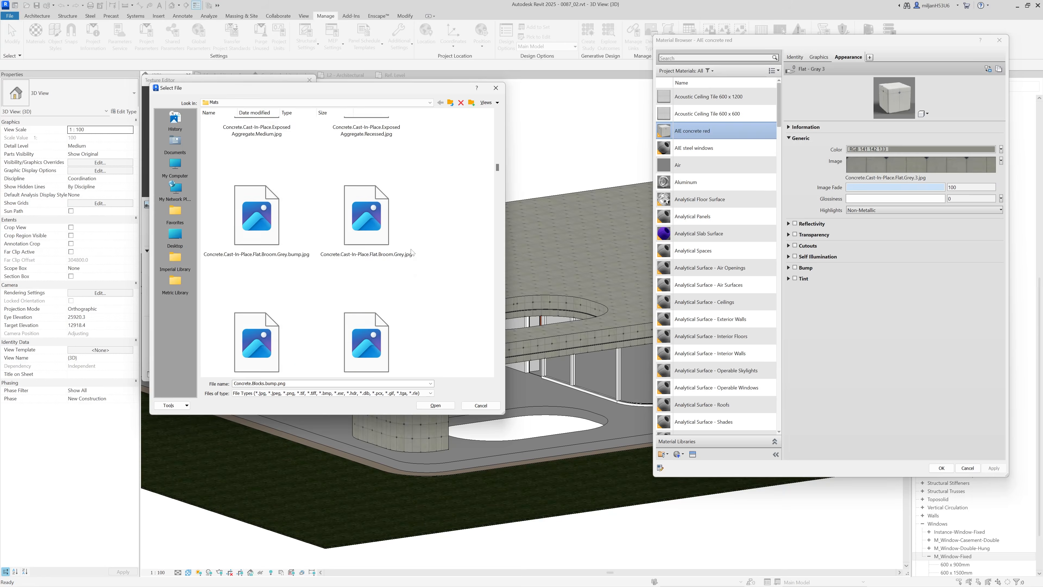
pyautogui.scroll(-5, 412, 251)
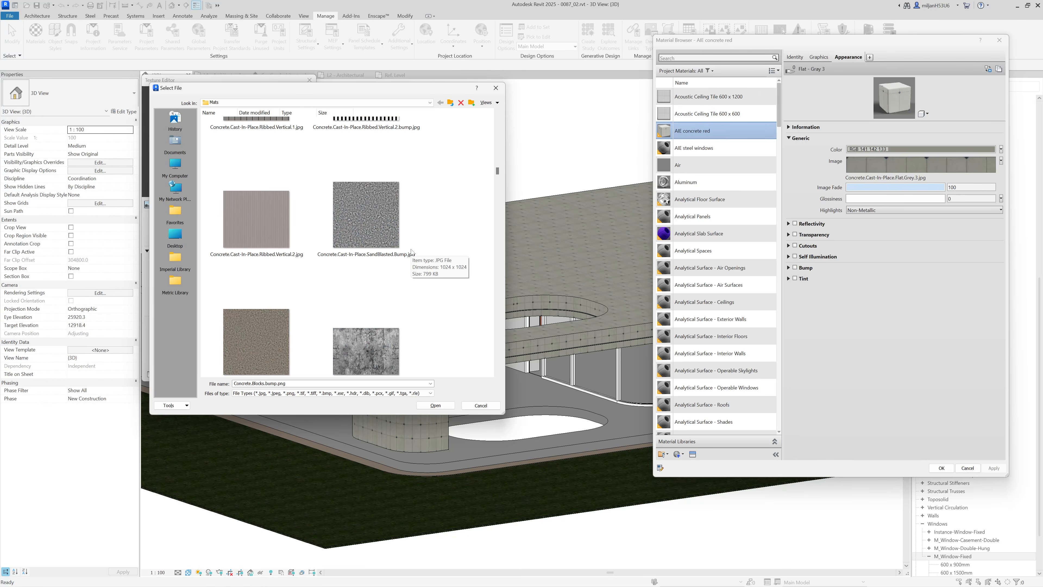
pyautogui.scroll(-8, 411, 252)
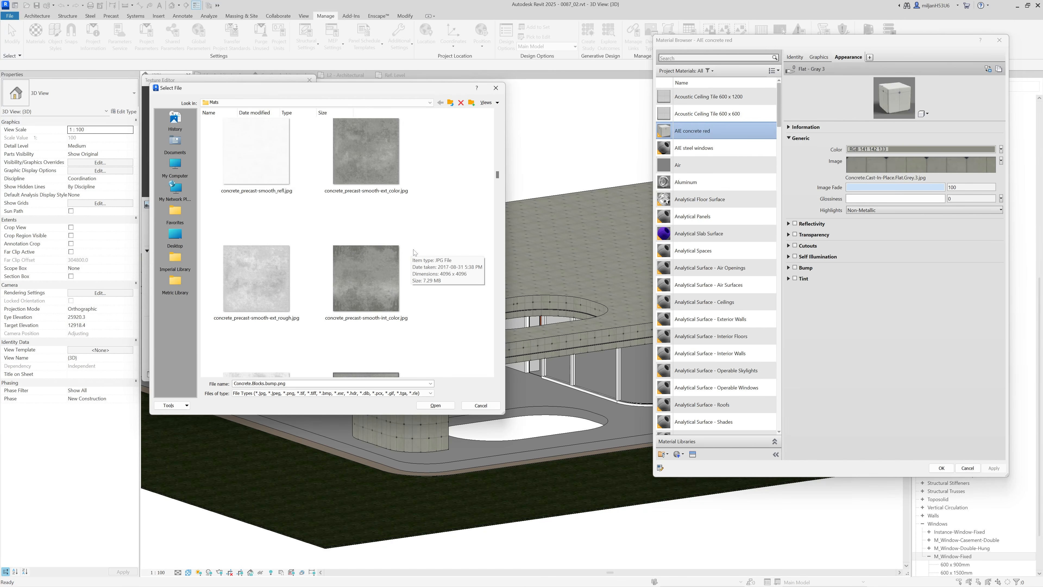
pyautogui.click(247, 288)
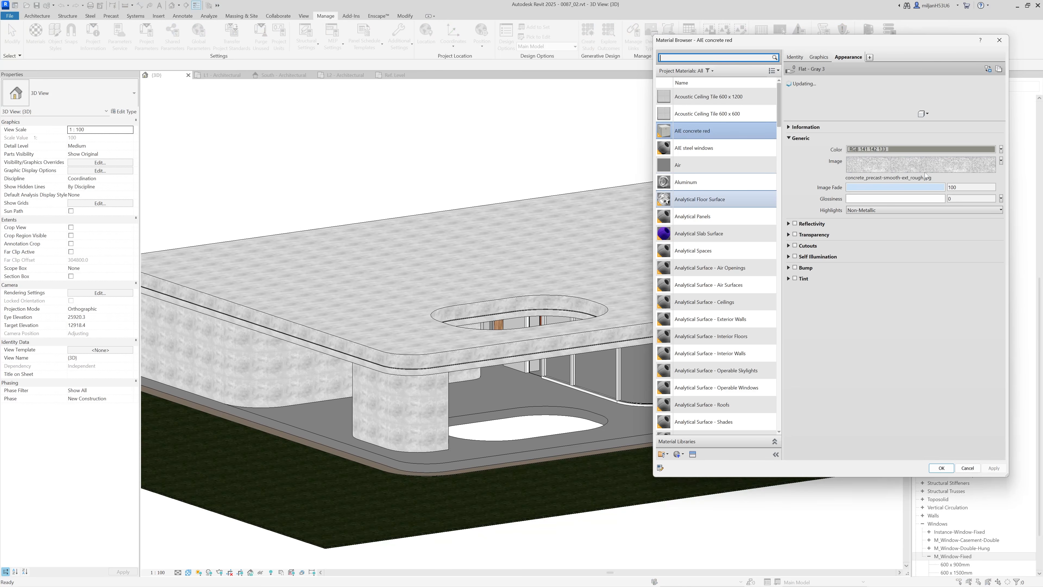
# Step: Set the concrete texture's sample width to 200 mm and apply the change to the material
pyautogui.click(923, 166)
pyautogui.click(201, 333)
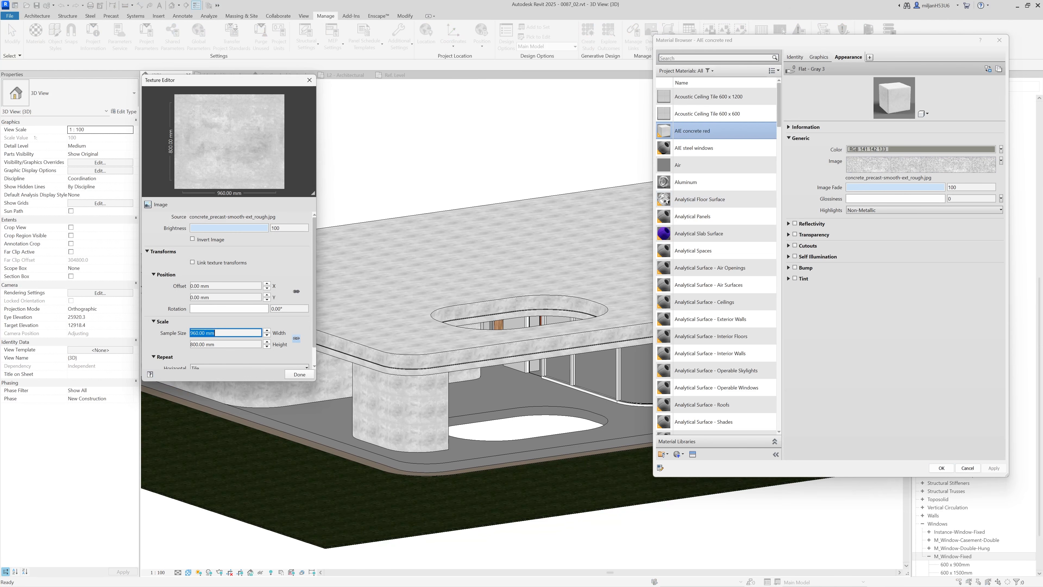
pyautogui.press('Return')
pyautogui.click(300, 375)
pyautogui.click(995, 470)
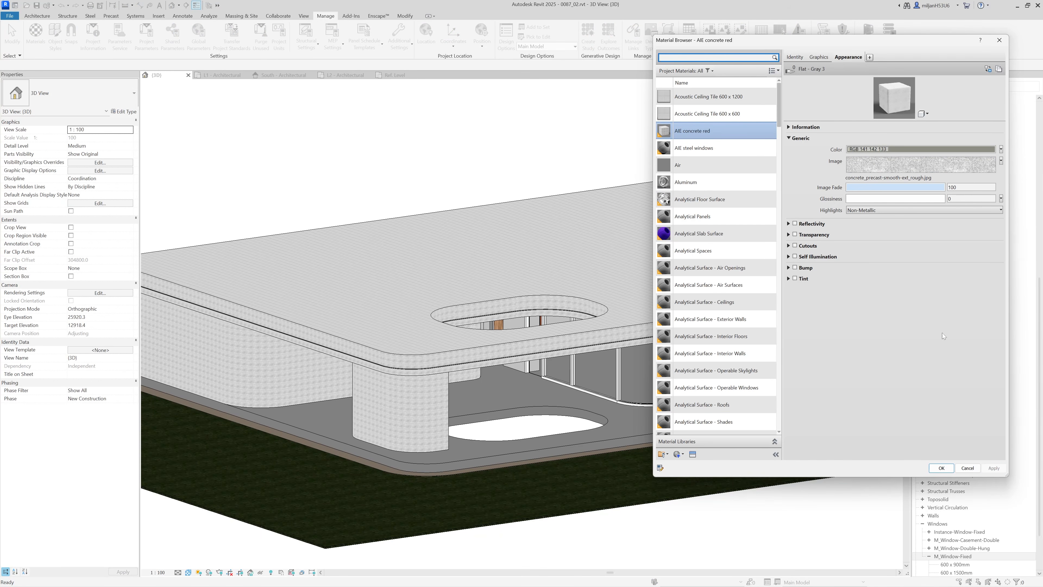
# Step: Reopen the texture settings of the AIE concrete red image to edit its sample size
pyautogui.click(909, 172)
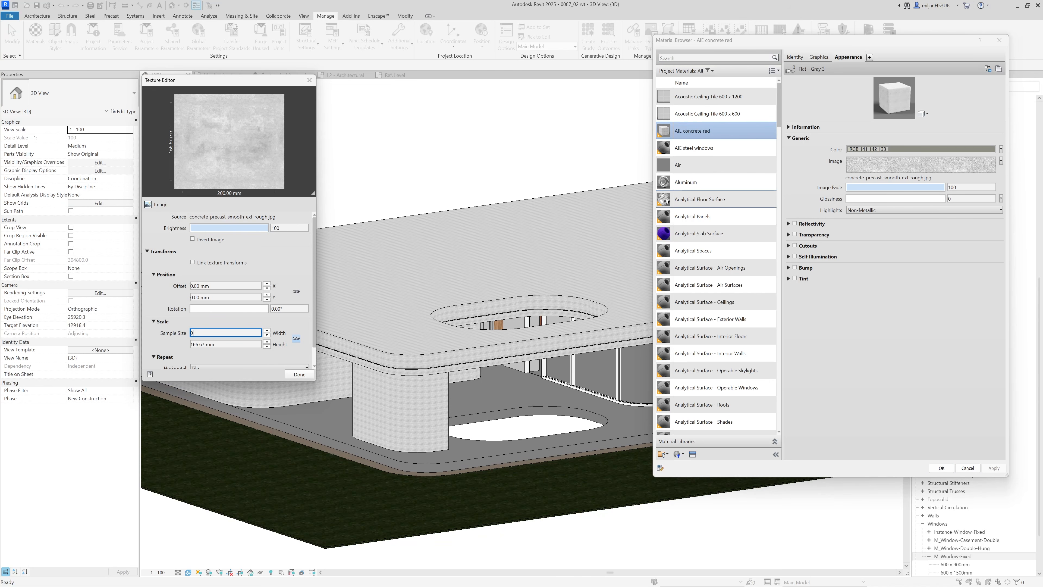
# Step: Set the concrete image's sample size to 2400 mm wide by 2000 mm high and accept the AIE concrete red material
pyautogui.click(202, 344)
pyautogui.click(202, 332)
pyautogui.doubleClick(201, 344)
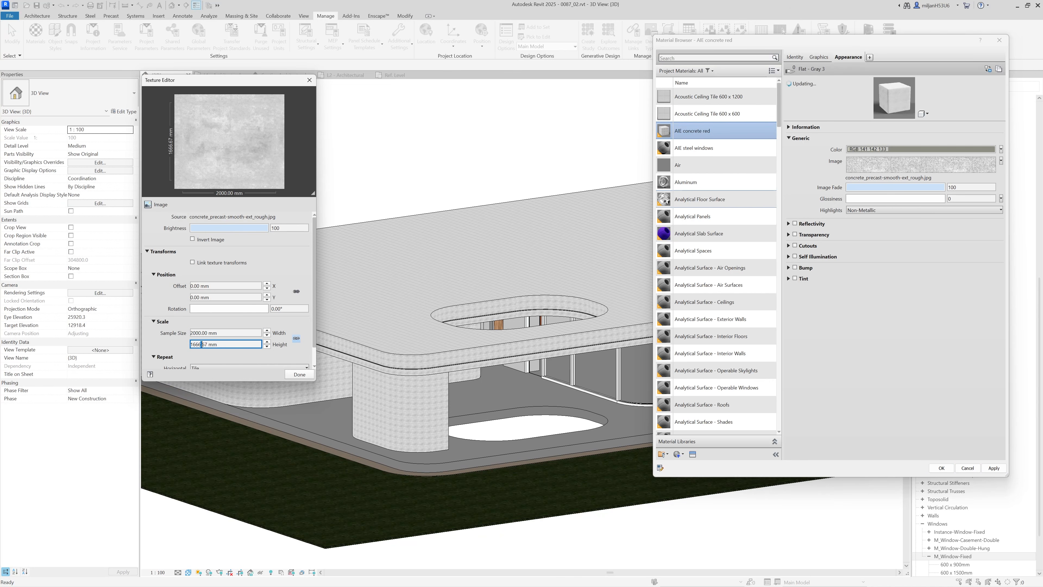
pyautogui.write('2000')
pyautogui.hotkey('shift', 'Tab')
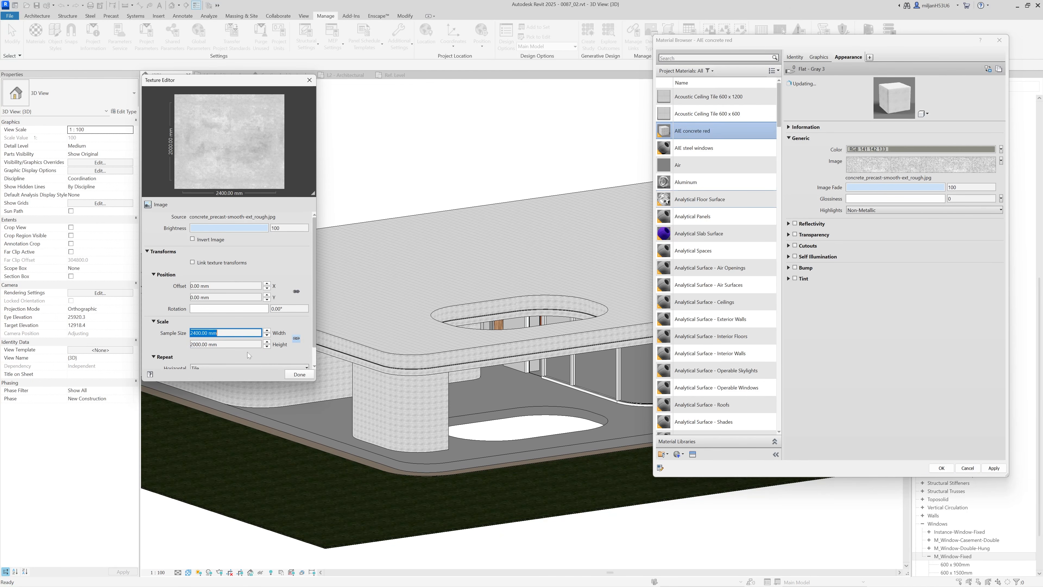
pyautogui.click(296, 374)
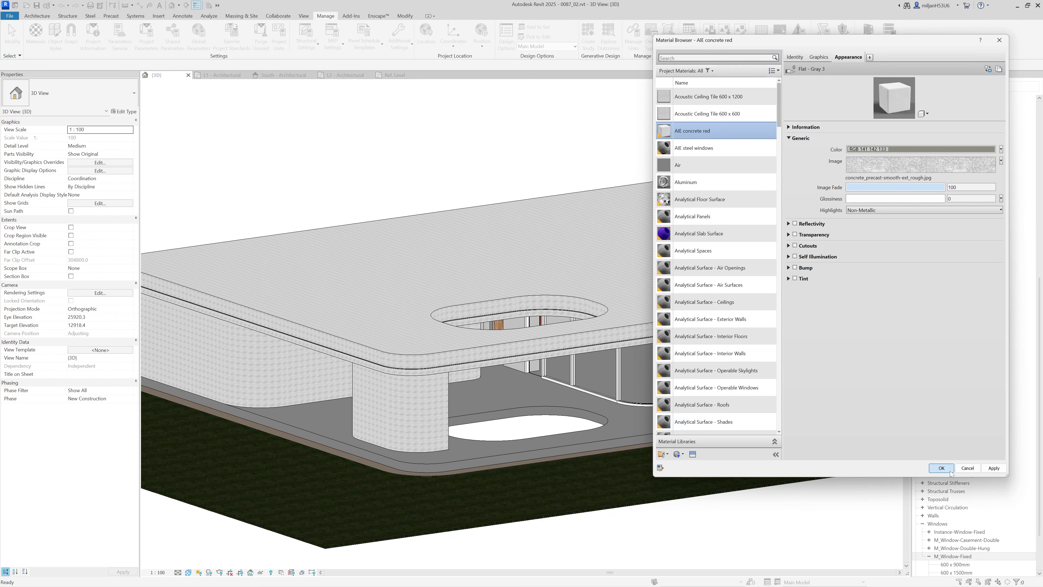
pyautogui.click(941, 468)
pyautogui.scroll(4, 842, 325)
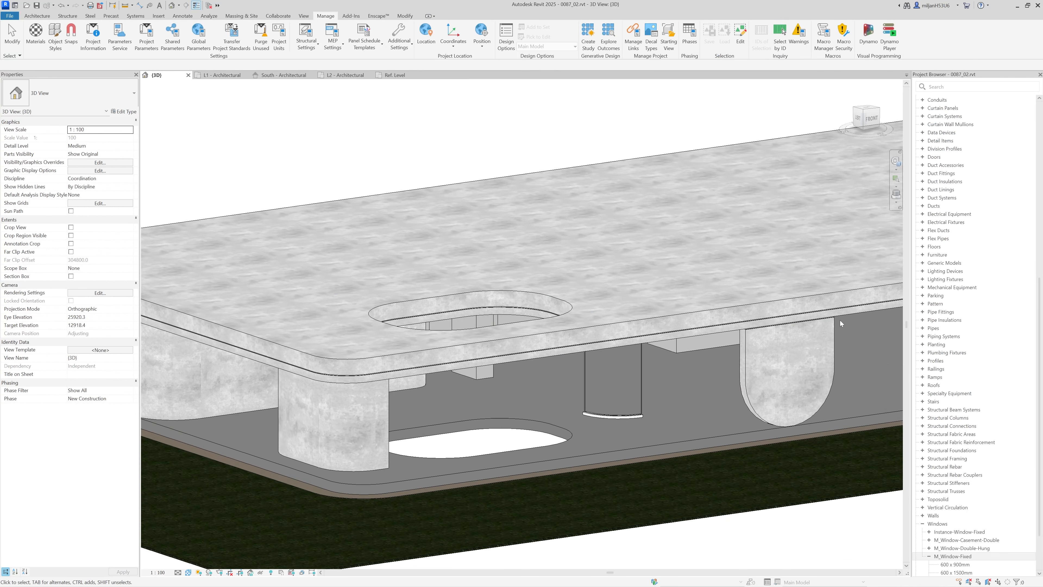
pyautogui.scroll(-3, 656, 350)
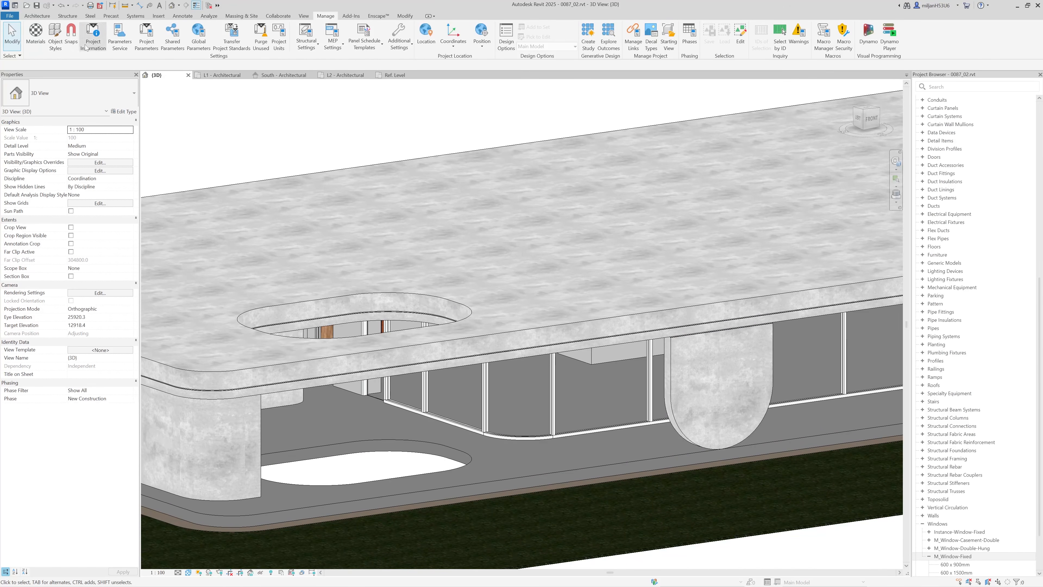
# Step: Enable tint on the AIE concrete red appearance, choose the muted red custom color RGB 173-93-93, and apply it
pyautogui.click(35, 36)
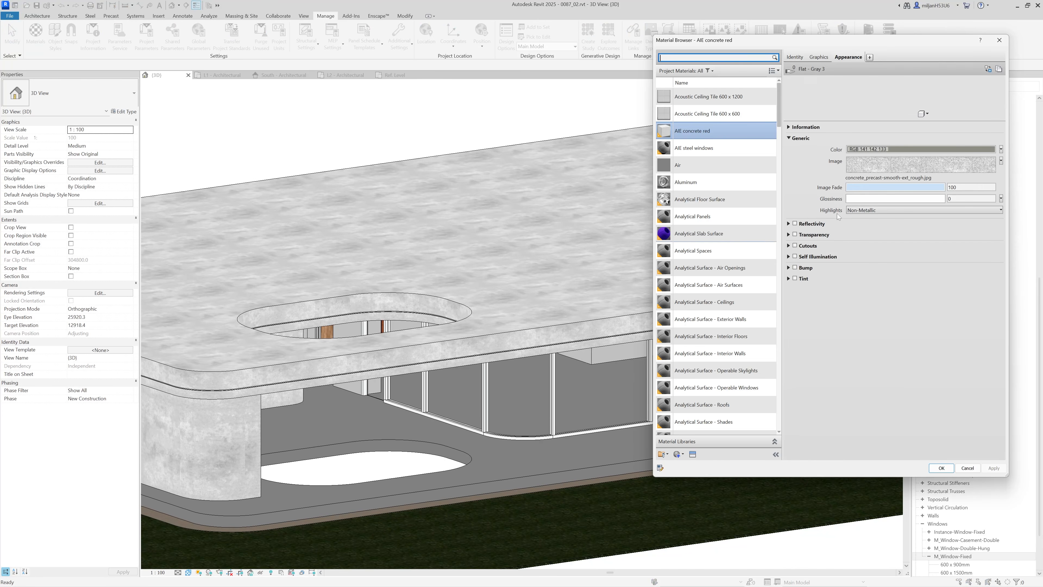
pyautogui.click(803, 279)
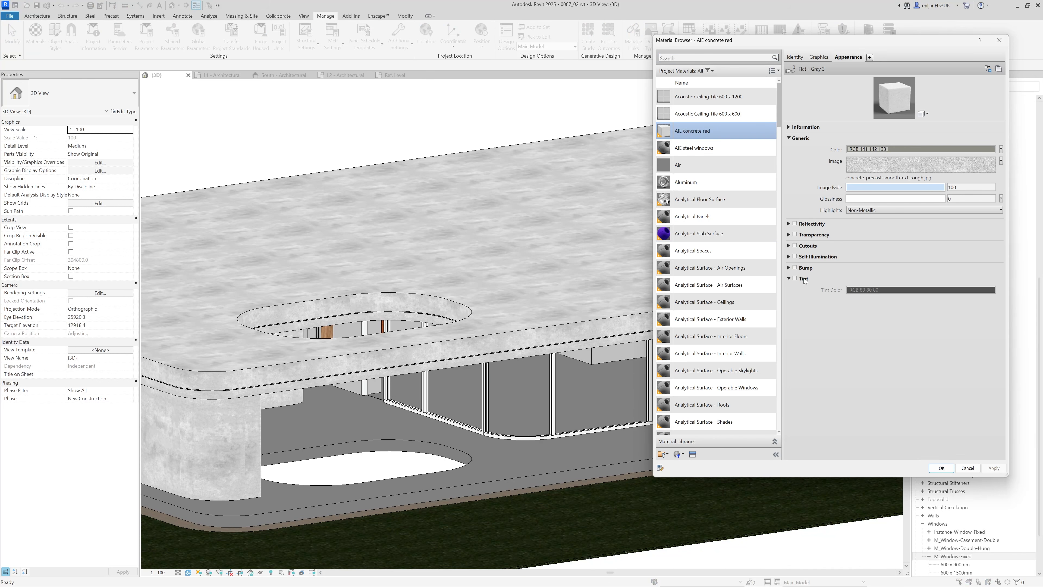
pyautogui.click(800, 281)
pyautogui.click(789, 279)
pyautogui.click(884, 289)
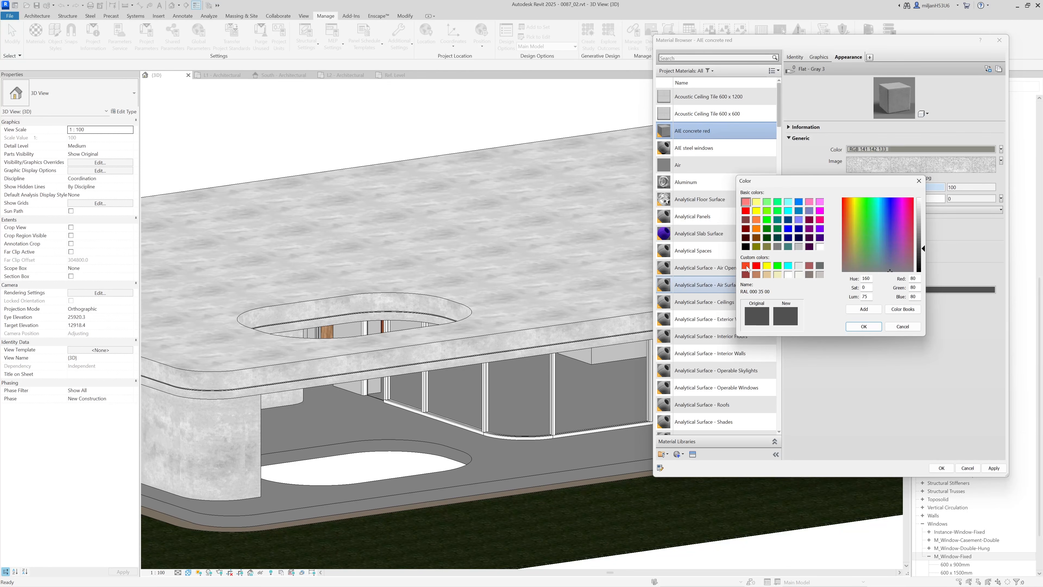
pyautogui.click(746, 266)
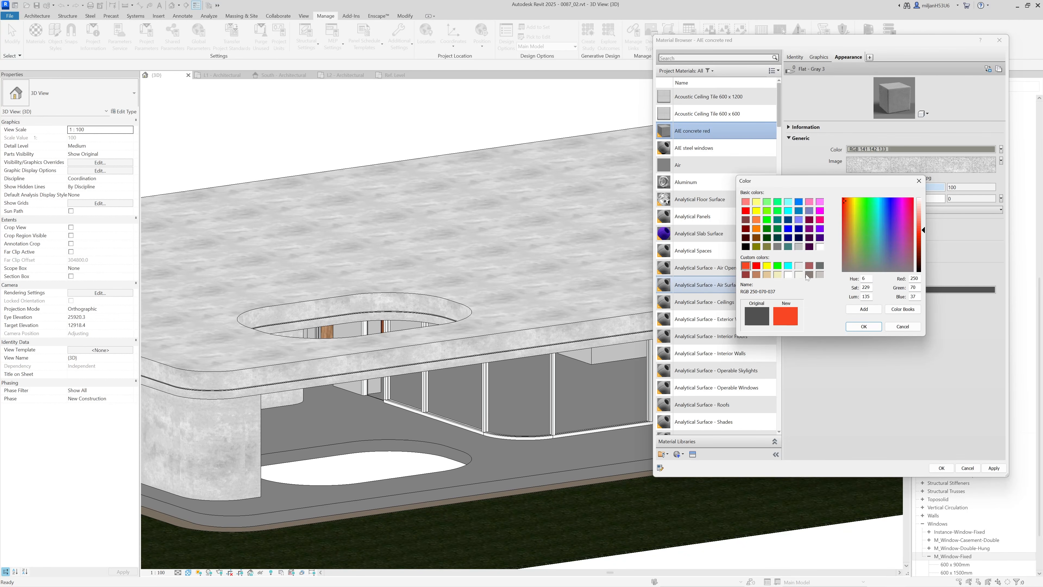
pyautogui.click(809, 266)
pyautogui.click(882, 327)
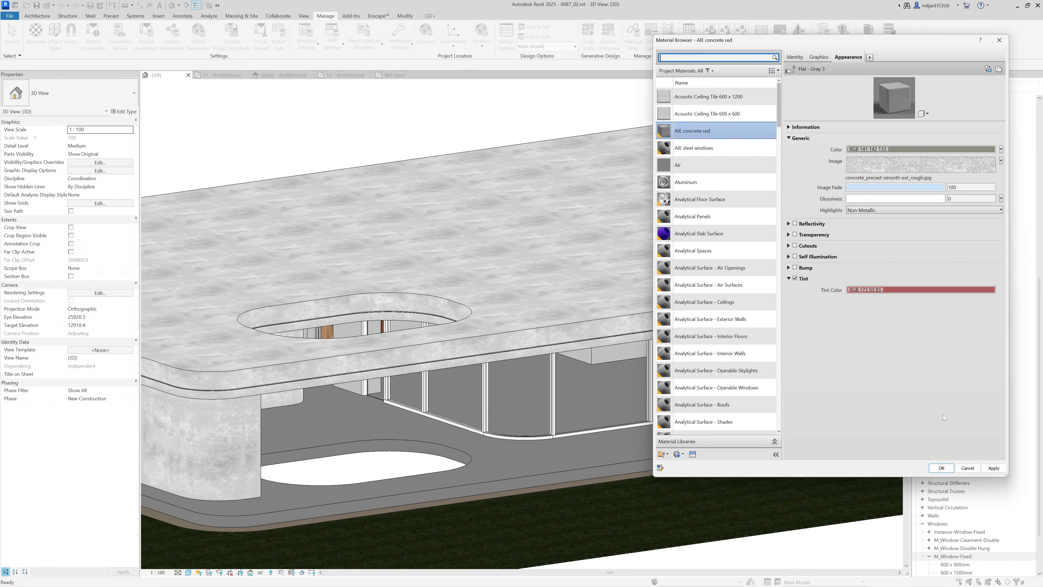
pyautogui.click(993, 469)
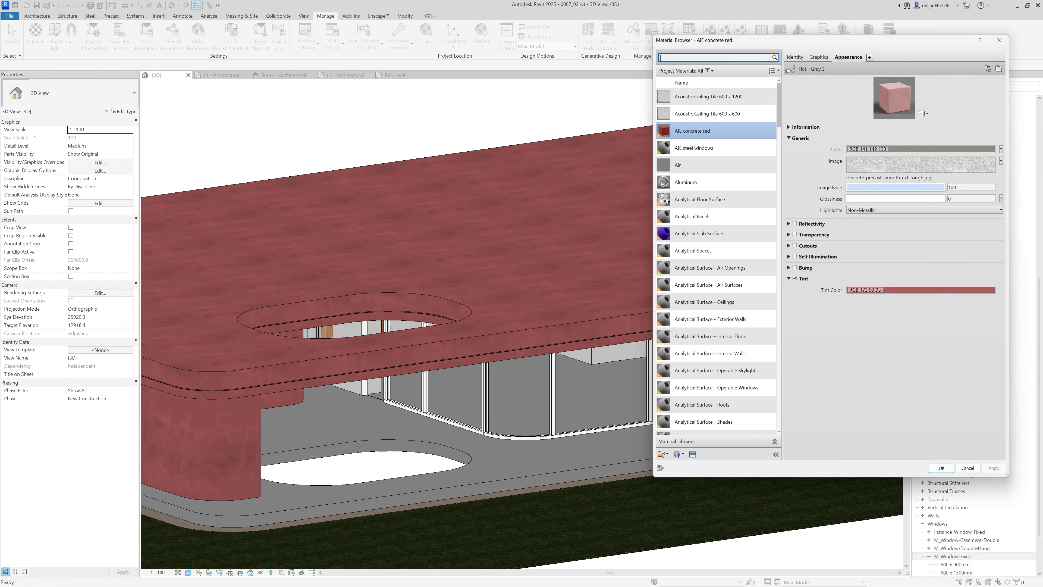
# Step: Lighten the AIE concrete red tint color to RGB 198-140-140 and accept the material changes
pyautogui.hotkey('alt', 'Tab')
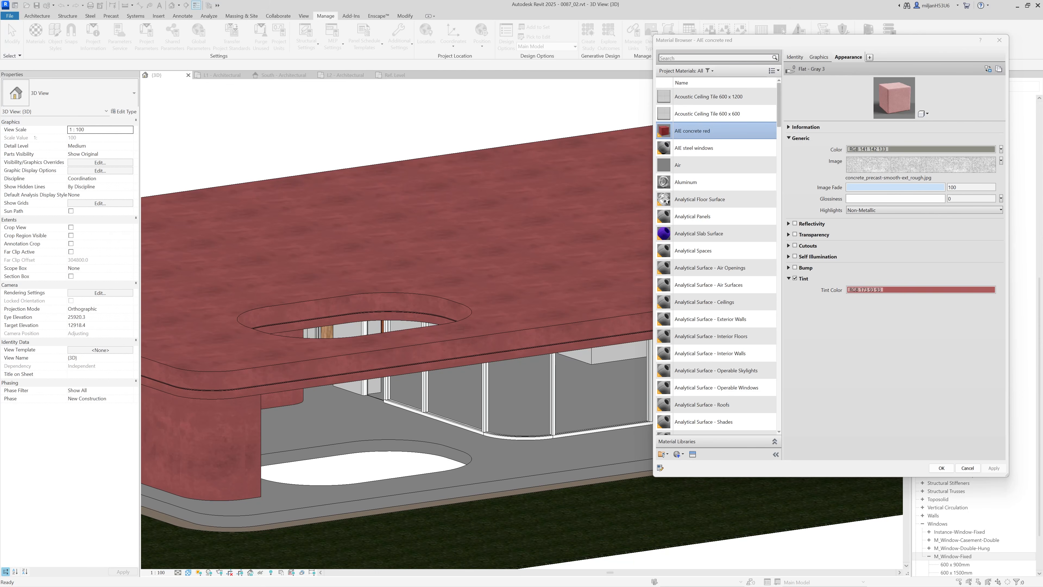
pyautogui.click(890, 289)
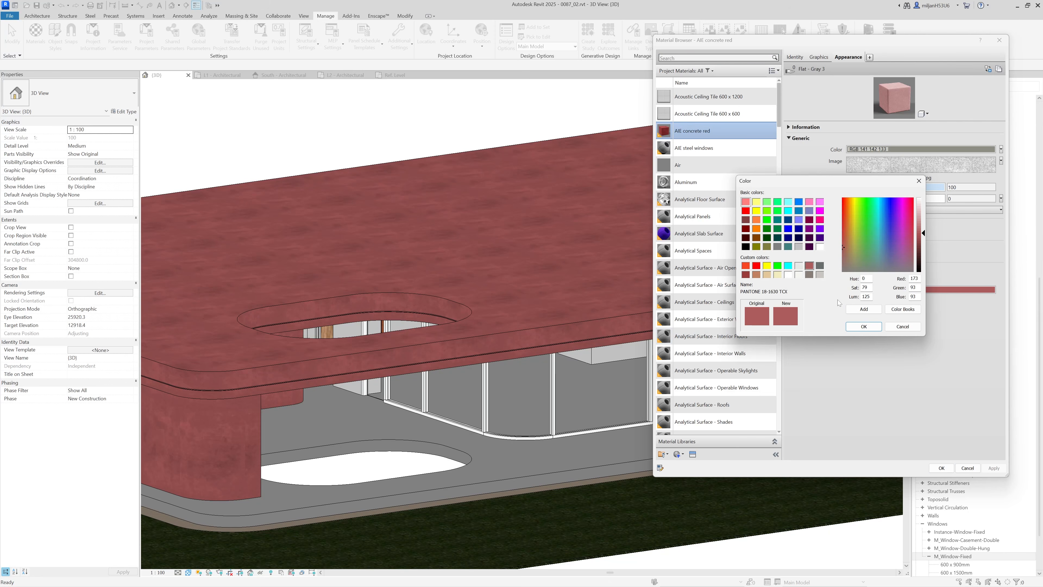
pyautogui.moveTo(922, 237); pyautogui.dragTo(924, 226)
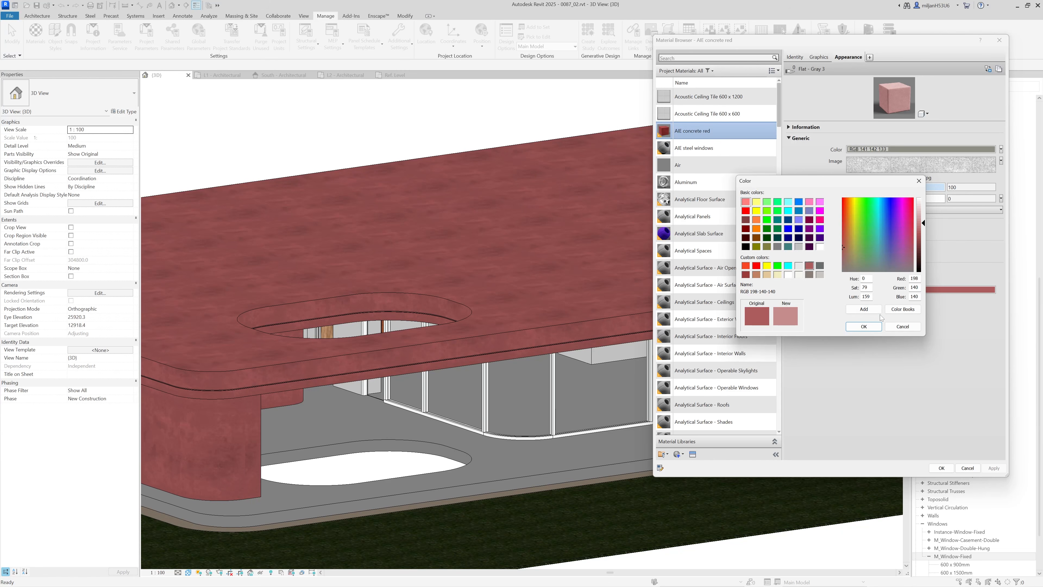
pyautogui.click(867, 329)
pyautogui.click(942, 468)
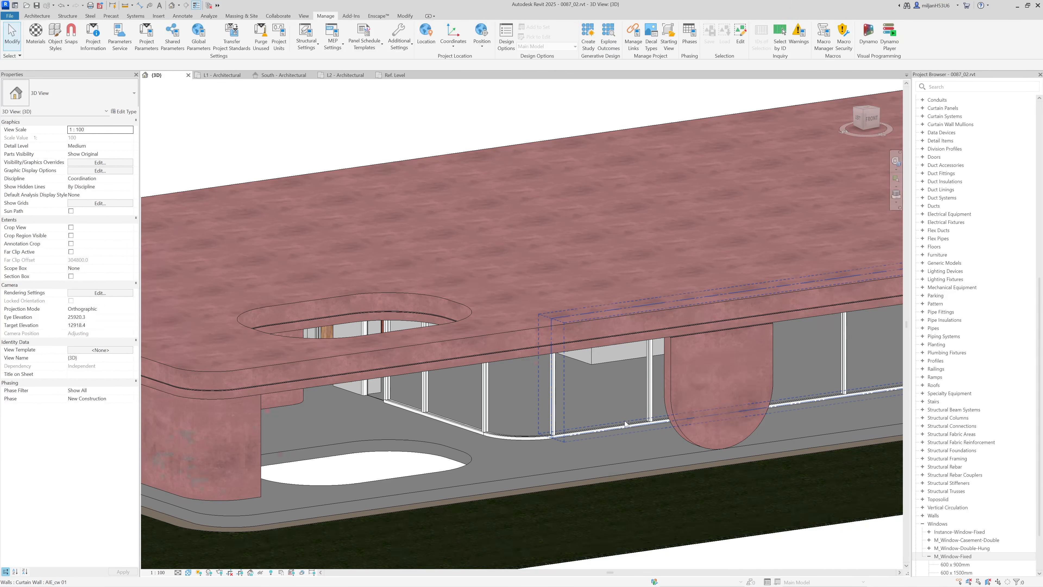
# Step: Assign AIE concrete red to the structure layer of the Generic - 500mm wall type, using the wall seen through the roof opening
pyautogui.scroll(-3, 625, 423)
pyautogui.scroll(1, 511, 419)
pyautogui.keyDown('shift'); pyautogui.moveTo(510, 419); pyautogui.dragTo(519, 429, button='middle'); pyautogui.keyUp('shift')
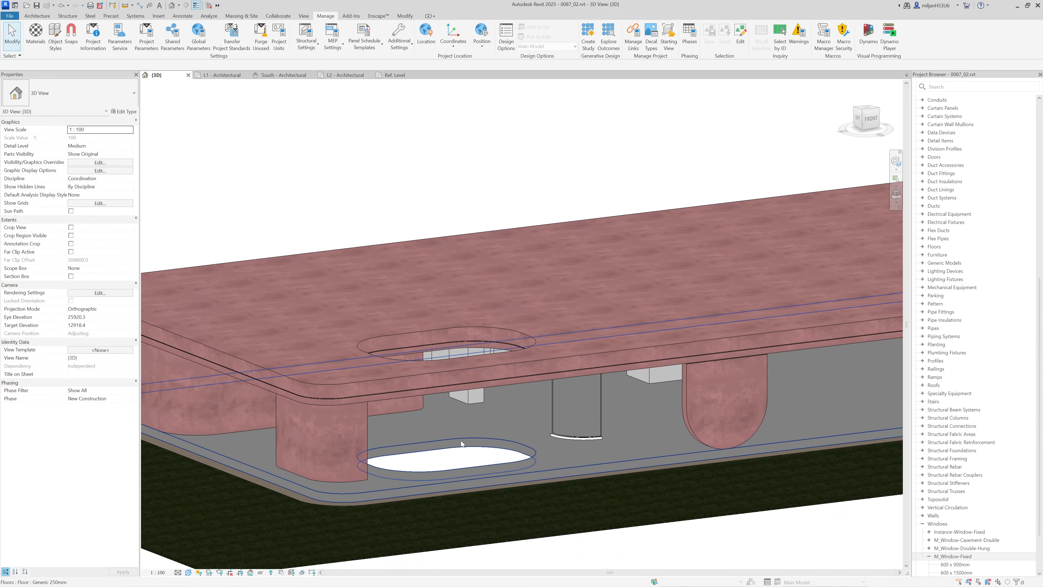
pyautogui.keyDown('shift'); pyautogui.moveTo(460, 443); pyautogui.dragTo(442, 434, button='middle'); pyautogui.keyUp('shift')
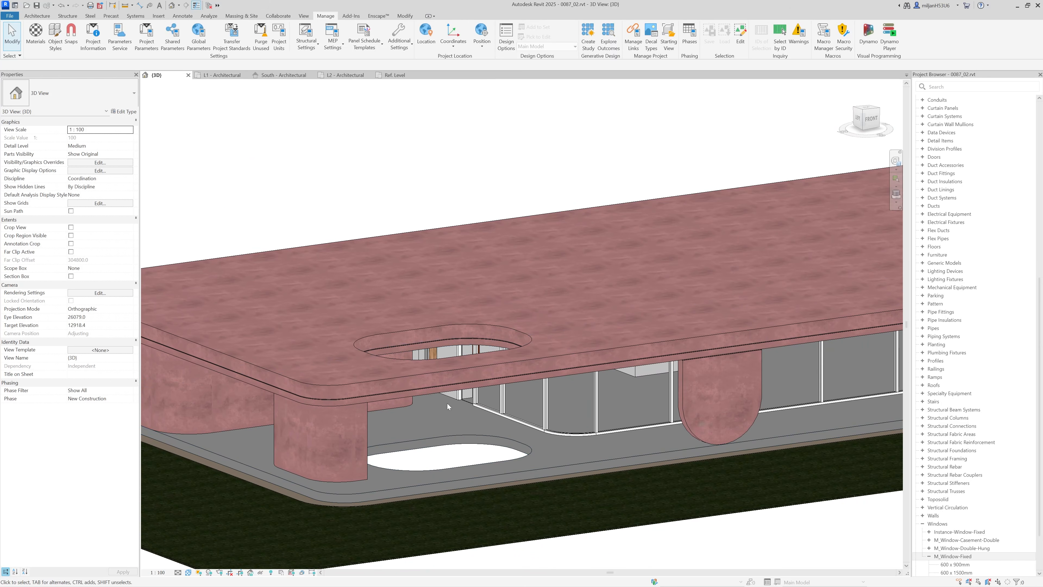
pyautogui.scroll(3, 447, 405)
pyautogui.click(451, 382)
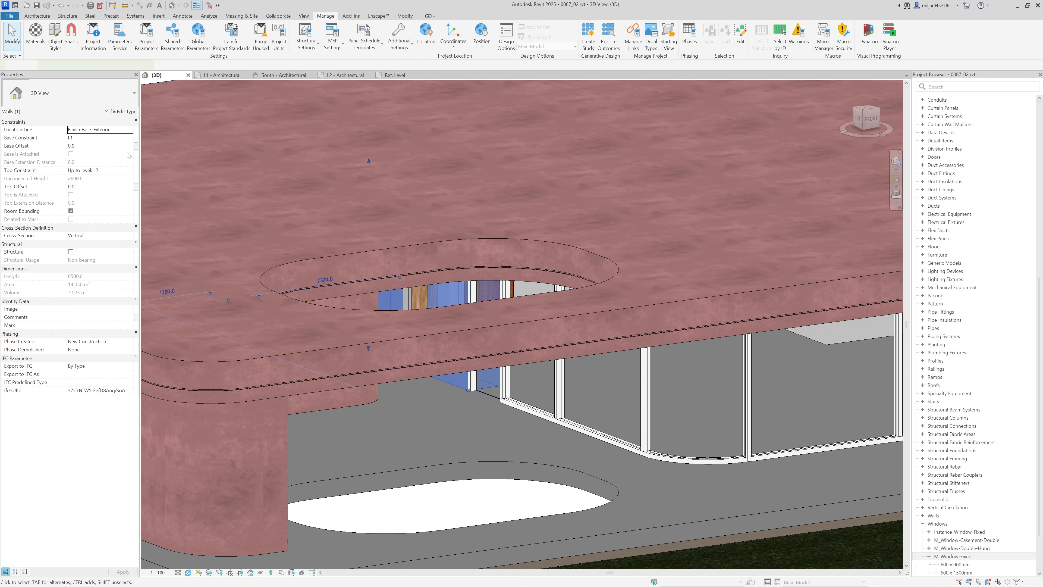
pyautogui.click(124, 112)
pyautogui.click(305, 158)
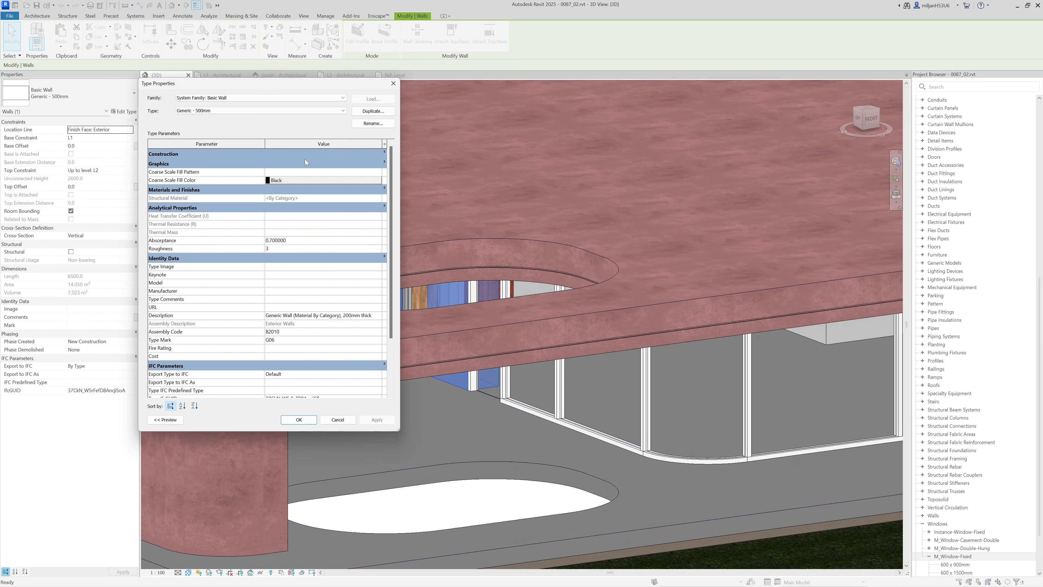
pyautogui.click(298, 151)
pyautogui.click(324, 163)
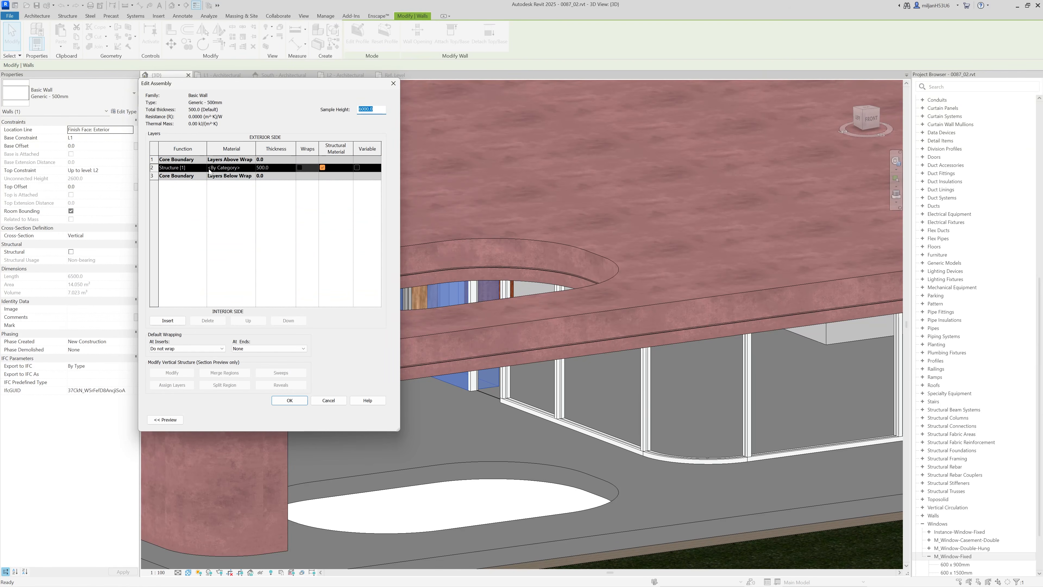
pyautogui.click(251, 167)
pyautogui.click(251, 168)
pyautogui.doubleClick(698, 130)
pyautogui.click(289, 400)
pyautogui.click(299, 422)
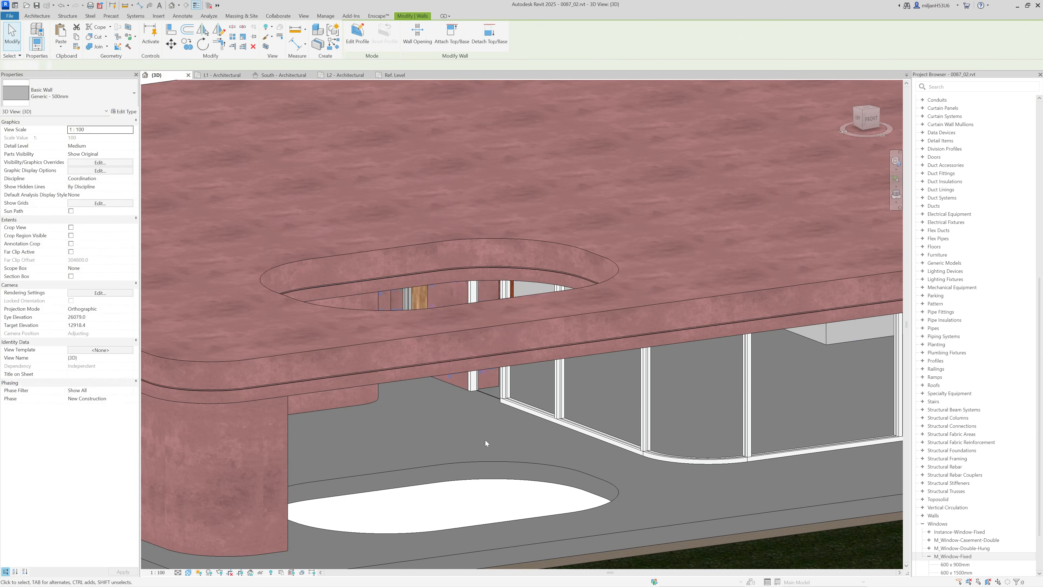
pyautogui.press('Escape')
# Step: Select the ground floor slab and check its finish in the ArchDaily photos of the House with a Large Porch
pyautogui.scroll(-3, 470, 420)
pyautogui.keyDown('shift'); pyautogui.moveTo(439, 445); pyautogui.dragTo(447, 470, button='middle'); pyautogui.keyUp('shift')
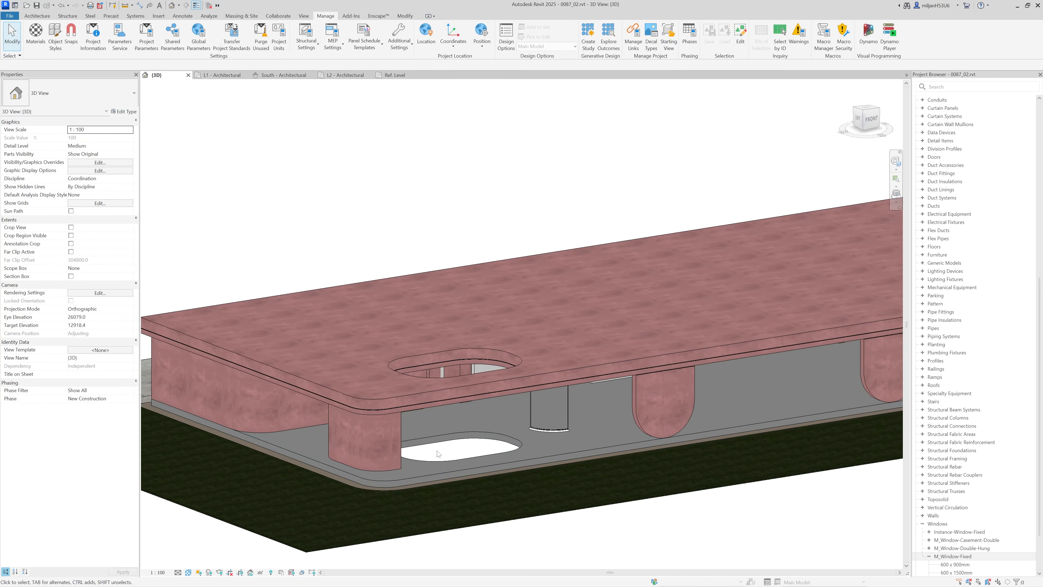
pyautogui.click(446, 470)
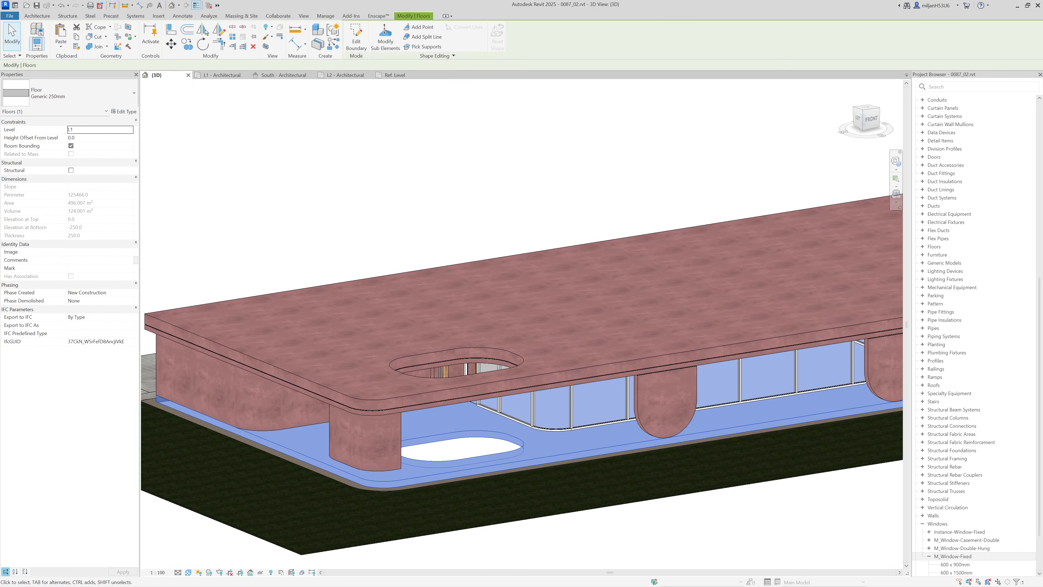
pyautogui.hotkey('alt', 'Tab')
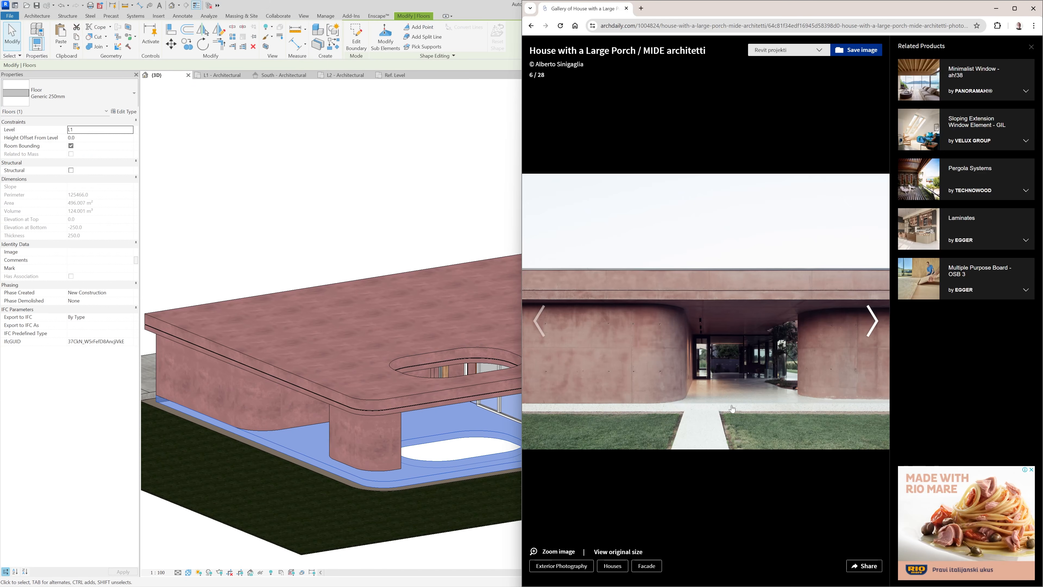
pyautogui.press('Left')
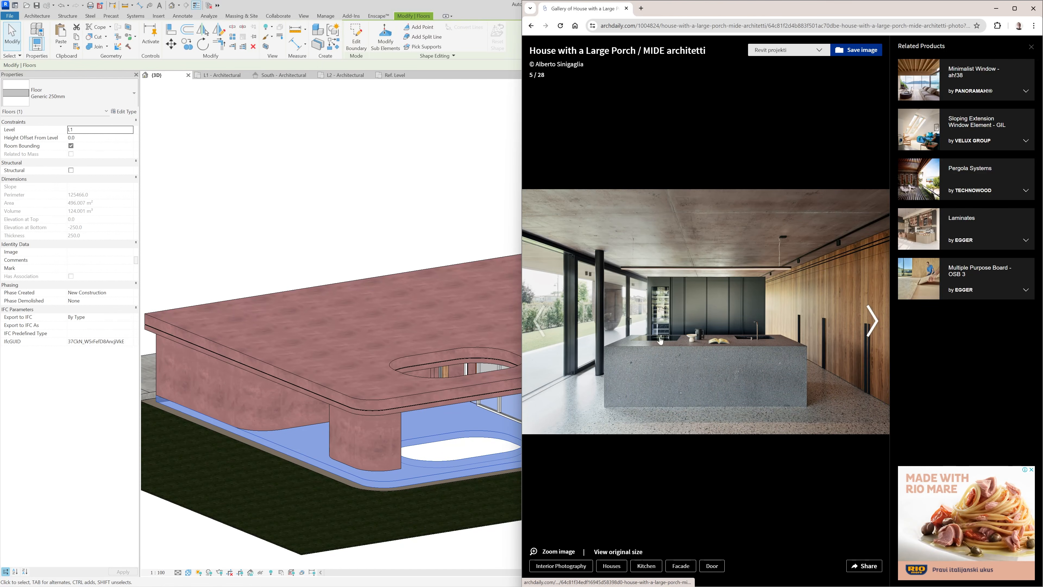
pyautogui.hotkey('alt', 'Tab')
# Step: Search the appearance assets for "terrazzo", give the new AIE terrazo material the Terrazzo - Gray-White appearance, and accept it
pyautogui.scroll(4, 452, 454)
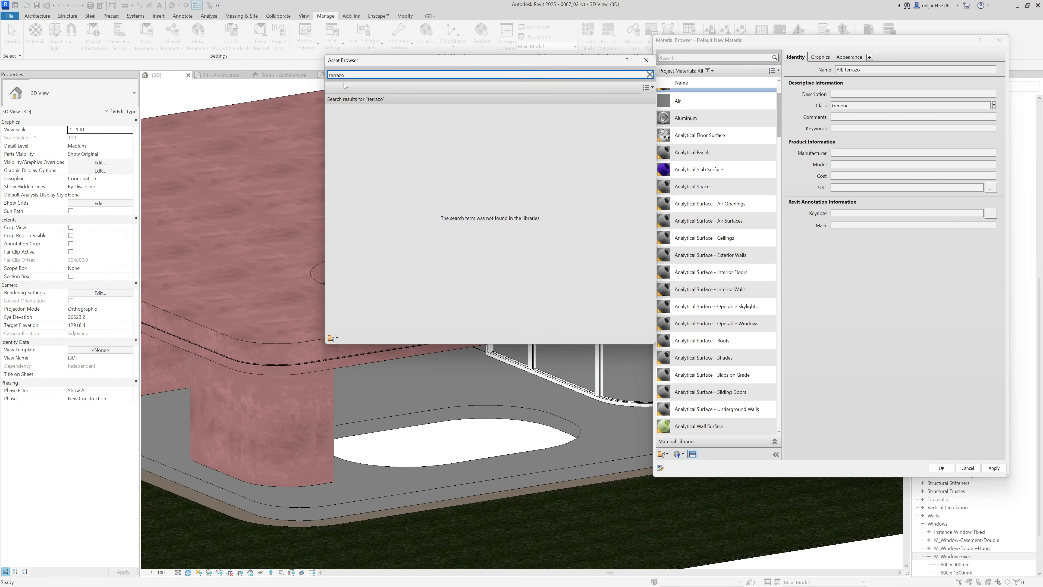
pyautogui.write('zzo')
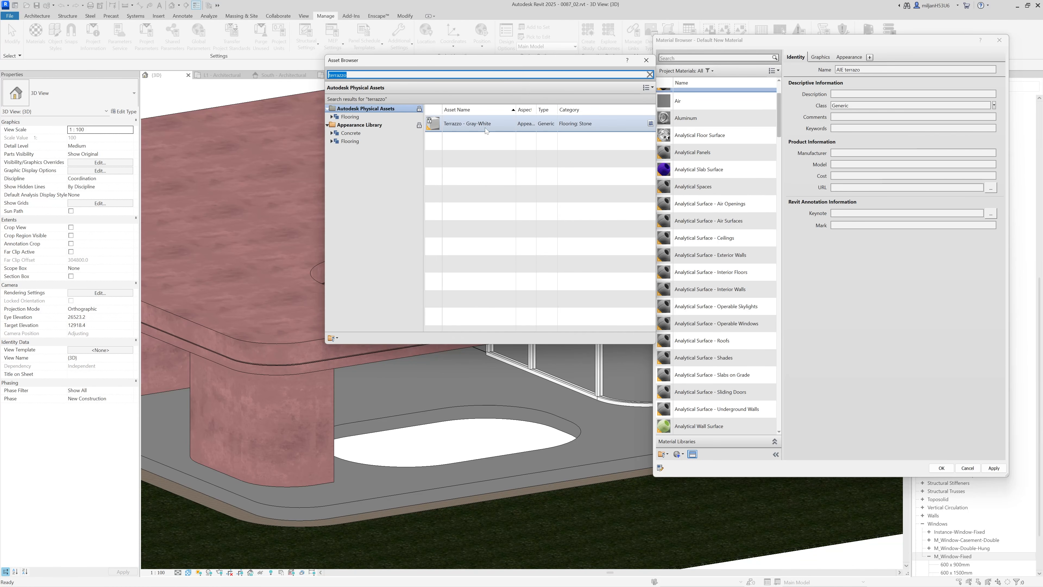
pyautogui.click(651, 124)
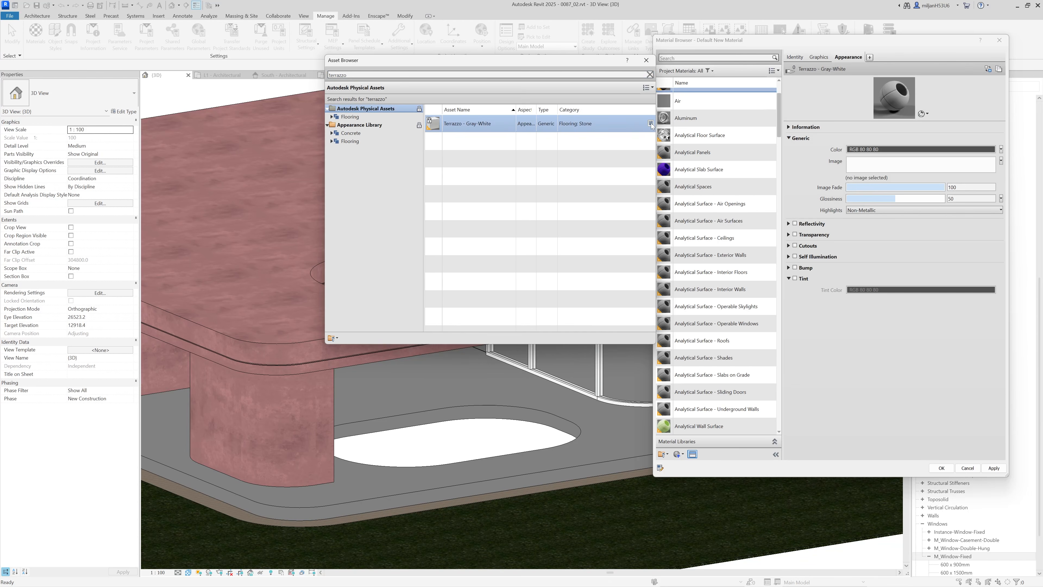
pyautogui.click(647, 60)
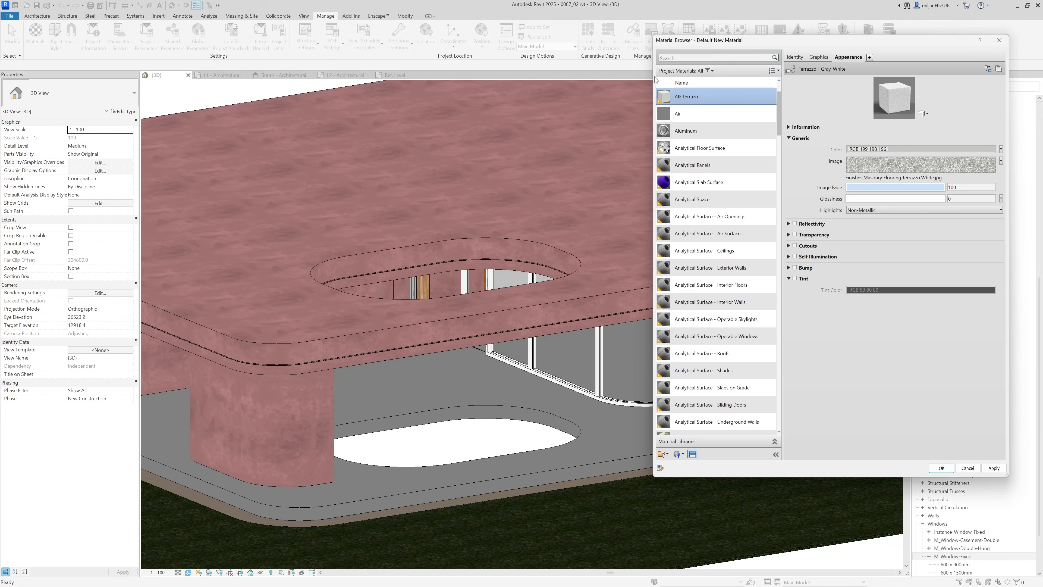
pyautogui.click(942, 469)
# Step: Assign the AIE terrazo material to the structure layer of the ground slab's Generic 250mm floor type
pyautogui.click(620, 455)
pyautogui.click(37, 31)
pyautogui.click(289, 164)
pyautogui.click(253, 167)
pyautogui.click(710, 166)
pyautogui.click(936, 468)
pyautogui.click(289, 400)
pyautogui.click(299, 420)
pyautogui.press('Escape')
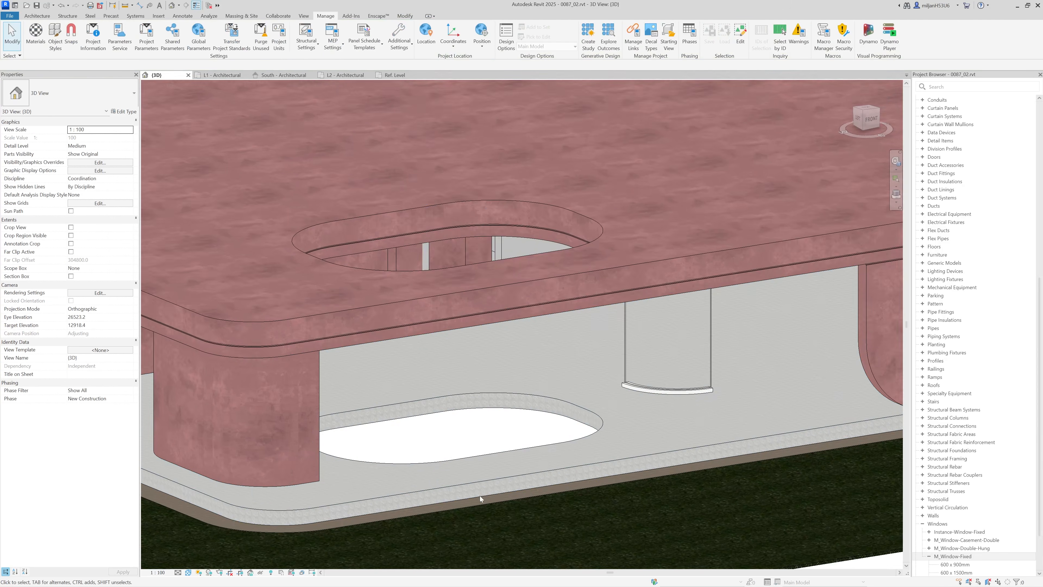
# Step: Set the AIE terrazo image's sample size to 500 mm by 500 mm and apply it to the model
pyautogui.scroll(5, 478, 496)
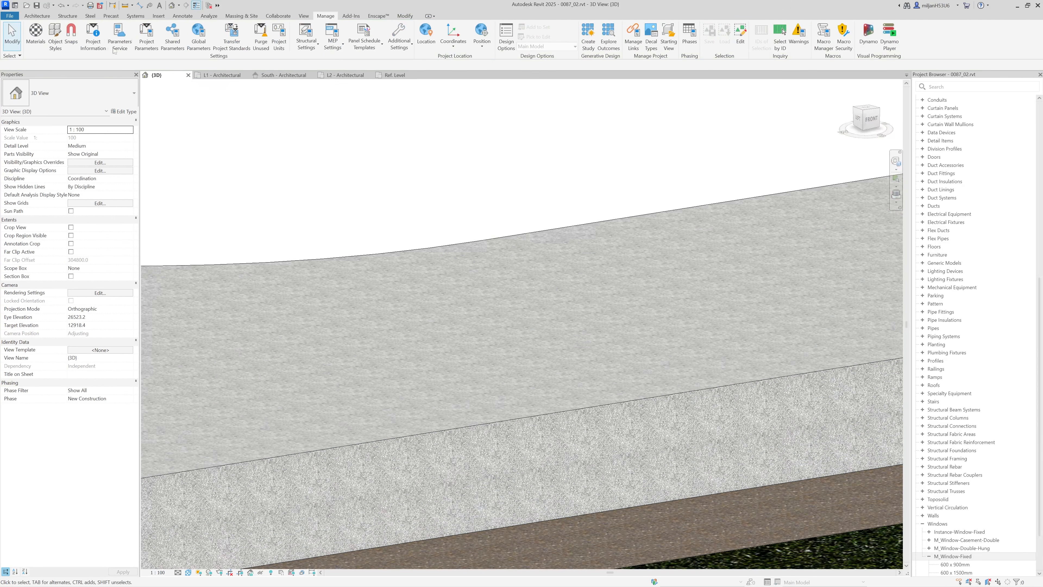
pyautogui.click(35, 34)
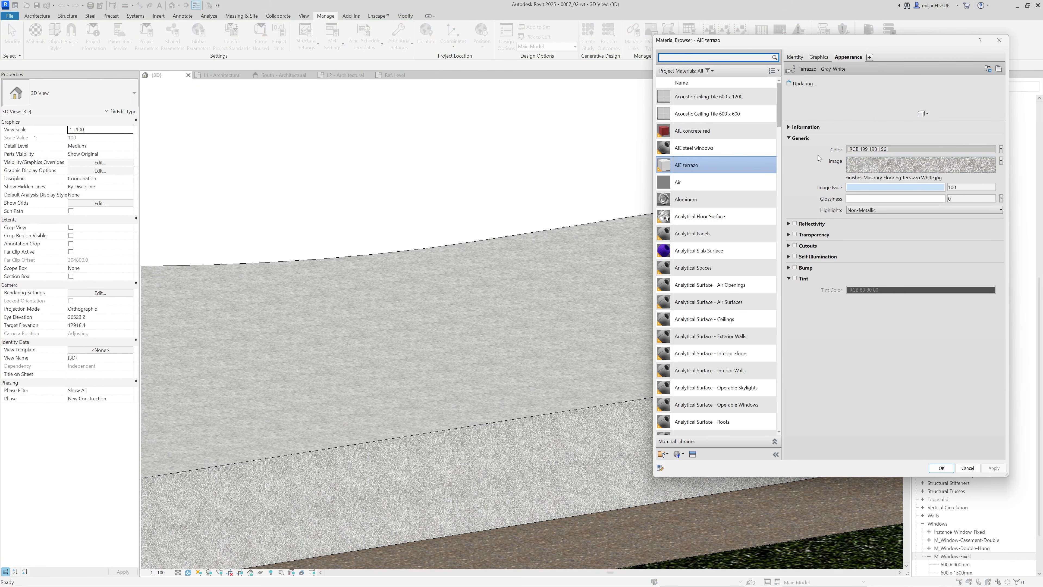
pyautogui.click(883, 170)
pyautogui.click(210, 334)
pyautogui.write('500')
pyautogui.press('Tab')
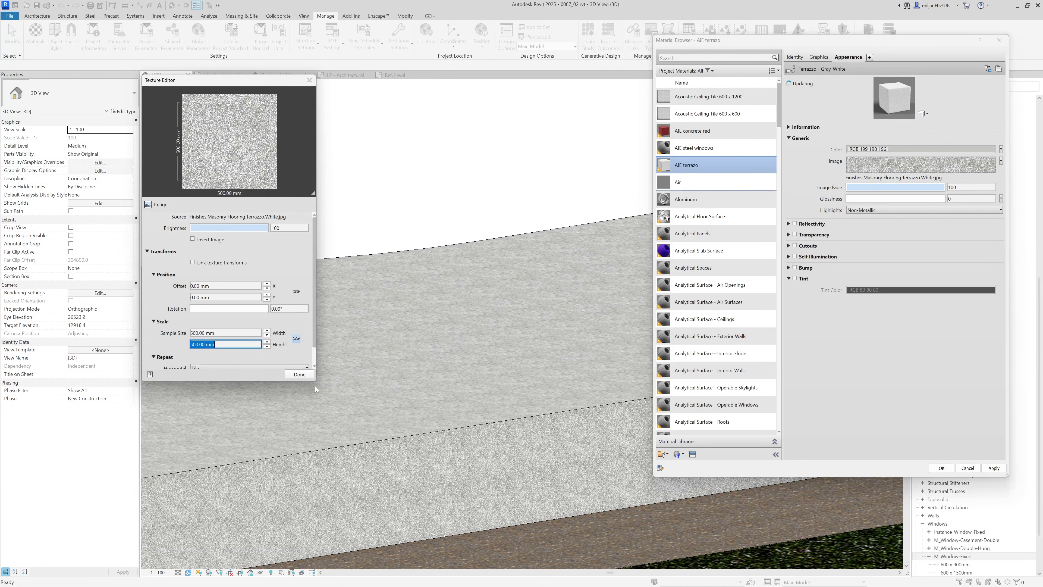
pyautogui.click(299, 374)
pyautogui.click(994, 468)
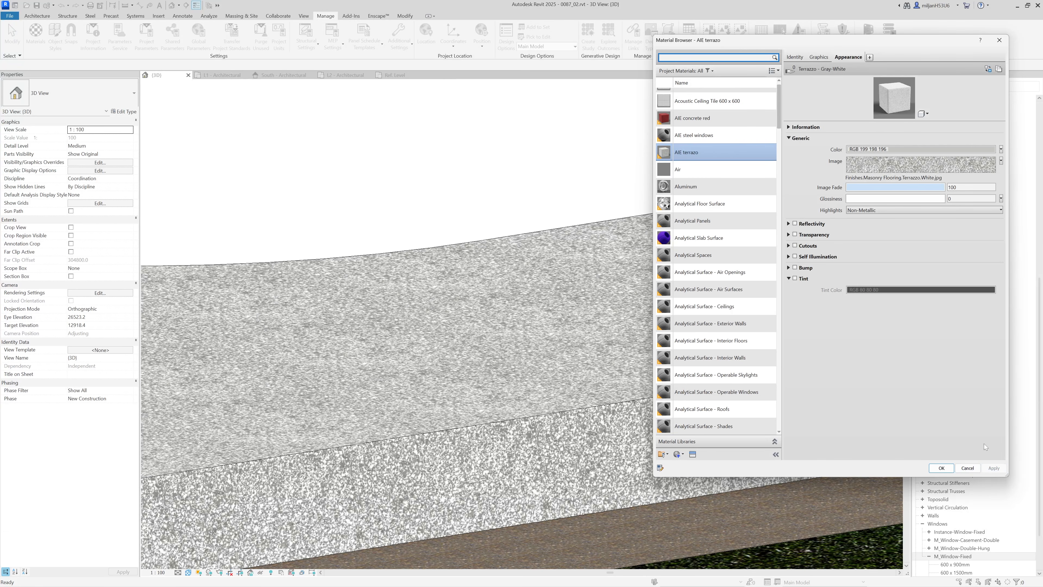
# Step: Set the AIE terrazo image's sample size to 1000 mm by 1000 mm and accept the material change
pyautogui.click(920, 164)
pyautogui.click(226, 332)
pyautogui.write('100')
pyautogui.press('Tab')
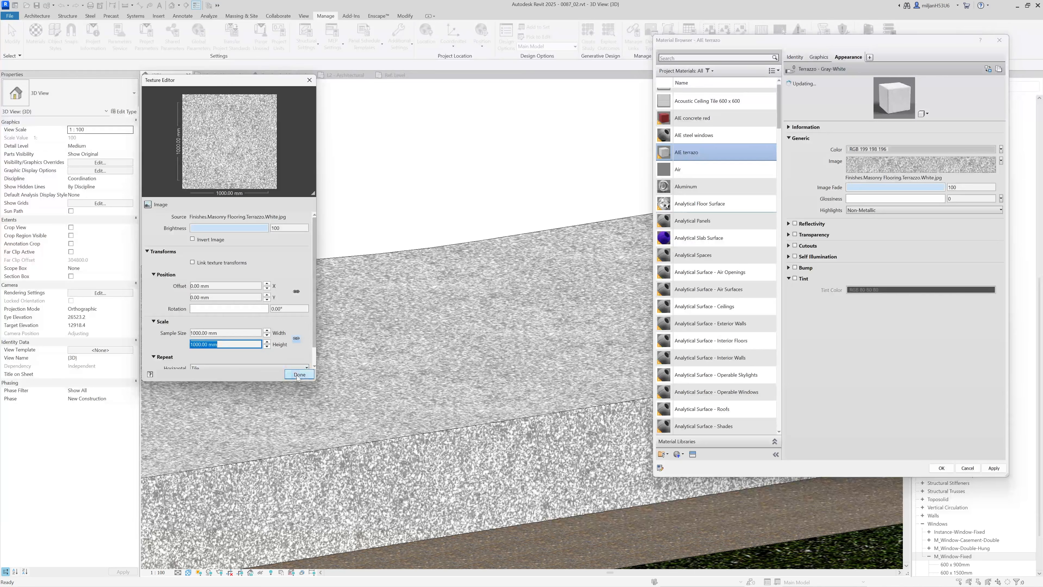
pyautogui.click(299, 374)
pyautogui.click(995, 468)
pyautogui.click(942, 468)
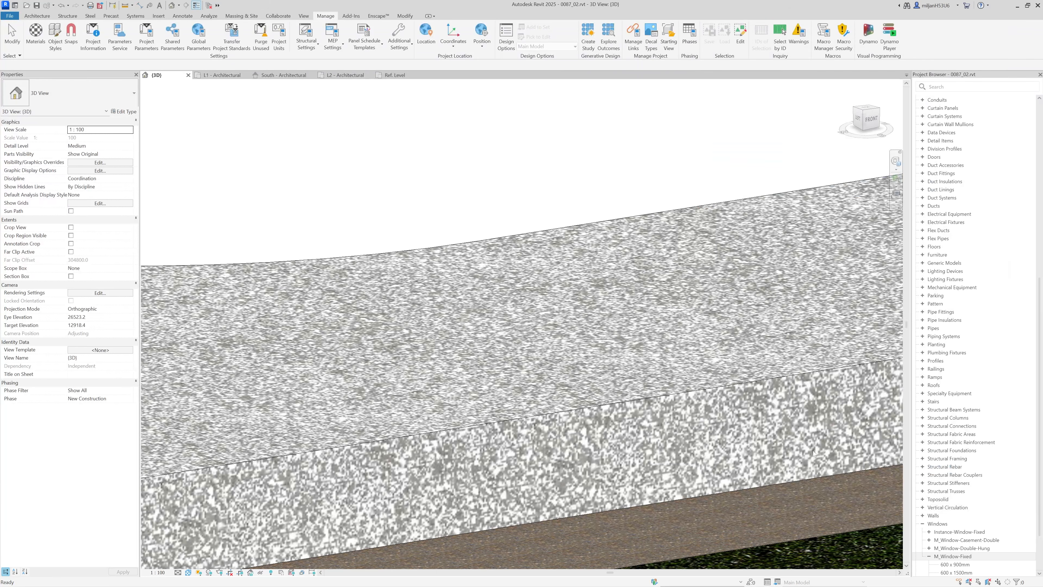
pyautogui.scroll(-6, 631, 422)
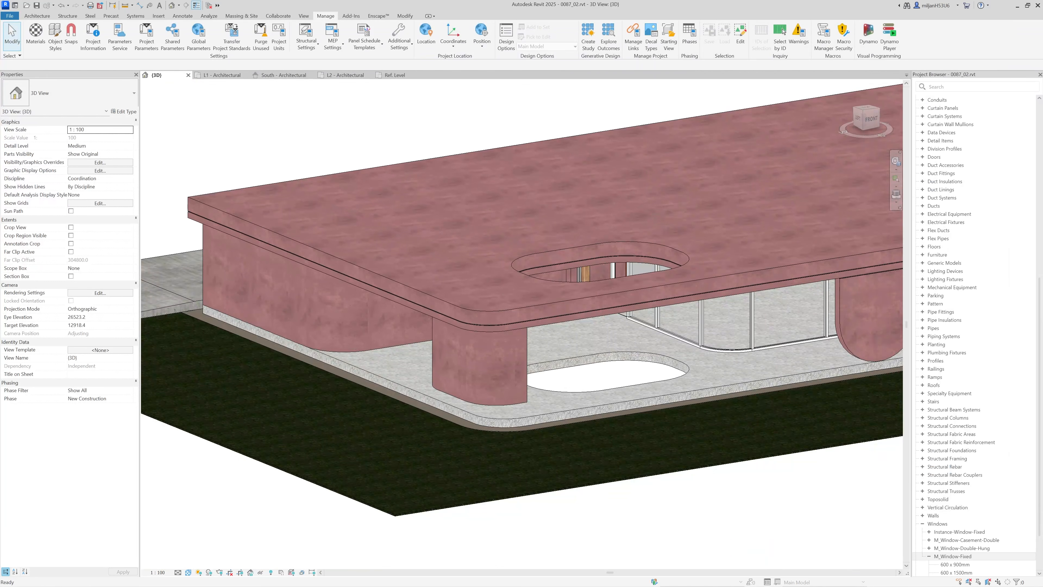
# Step: Check the oval porch openings and their ground finish in the ArchDaily photos, and return to the Revit model
pyautogui.hotkey('alt', 'Tab')
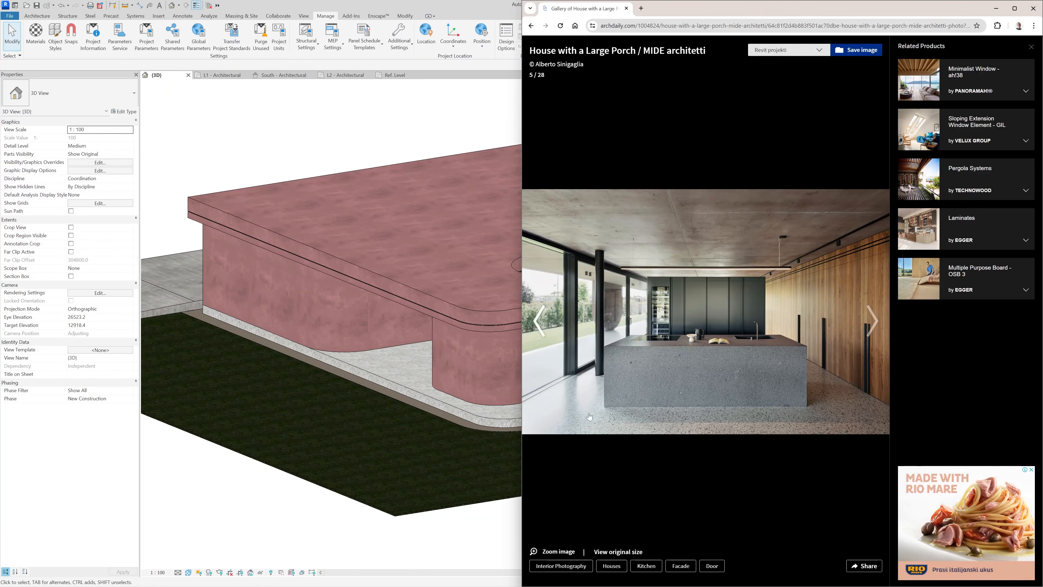
pyautogui.press('Left')
pyautogui.press('Left')
pyautogui.press('Right')
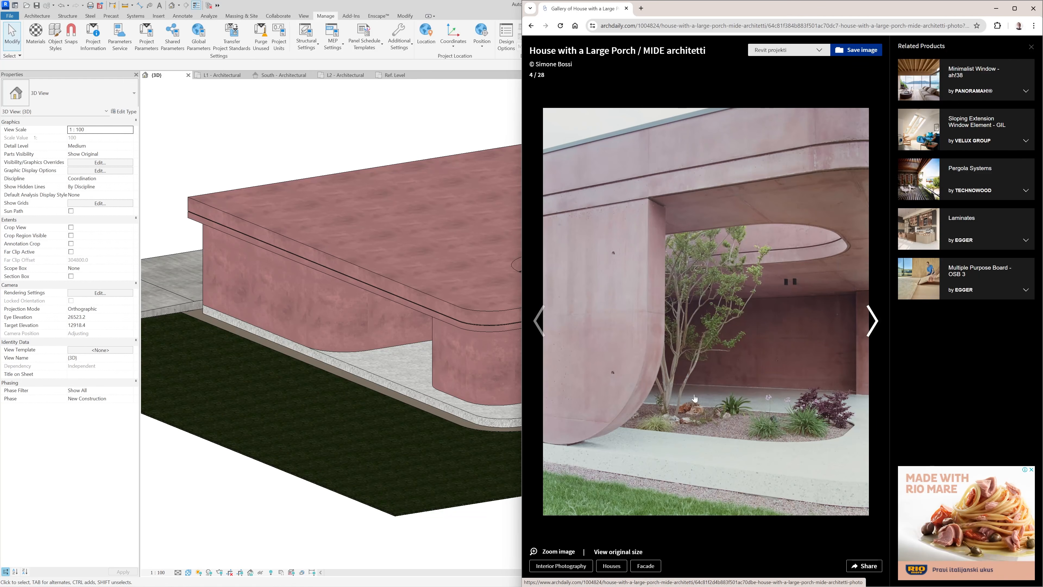
pyautogui.hotkey('alt', 'Tab')
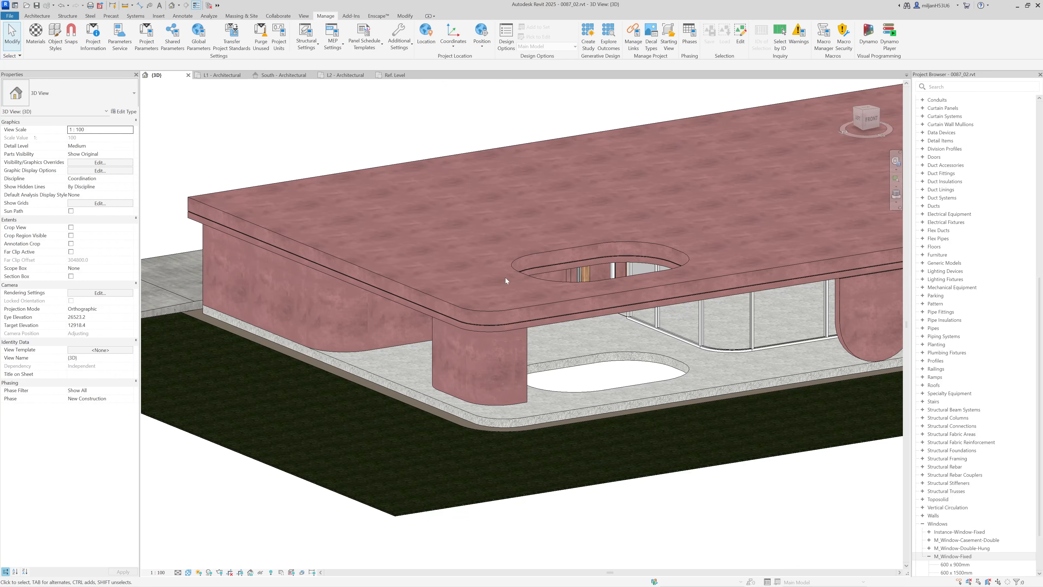
# Step: Start a similar Gravel 50 mm floor from the gravel strip in the L1 plan, with a height offset of -50
pyautogui.click(527, 429)
pyautogui.doubleClick(527, 430)
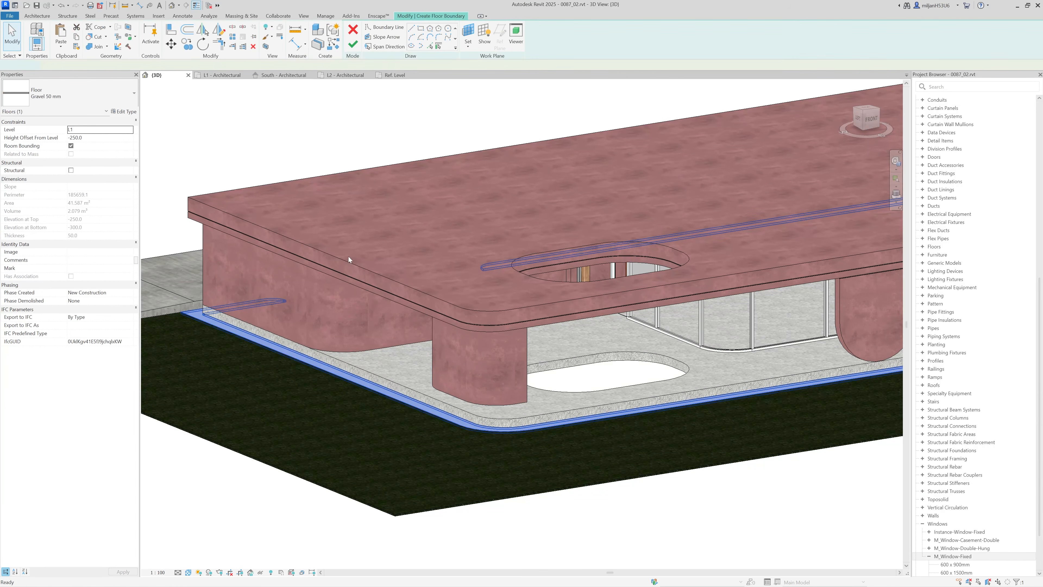
pyautogui.scroll(5, 435, 370)
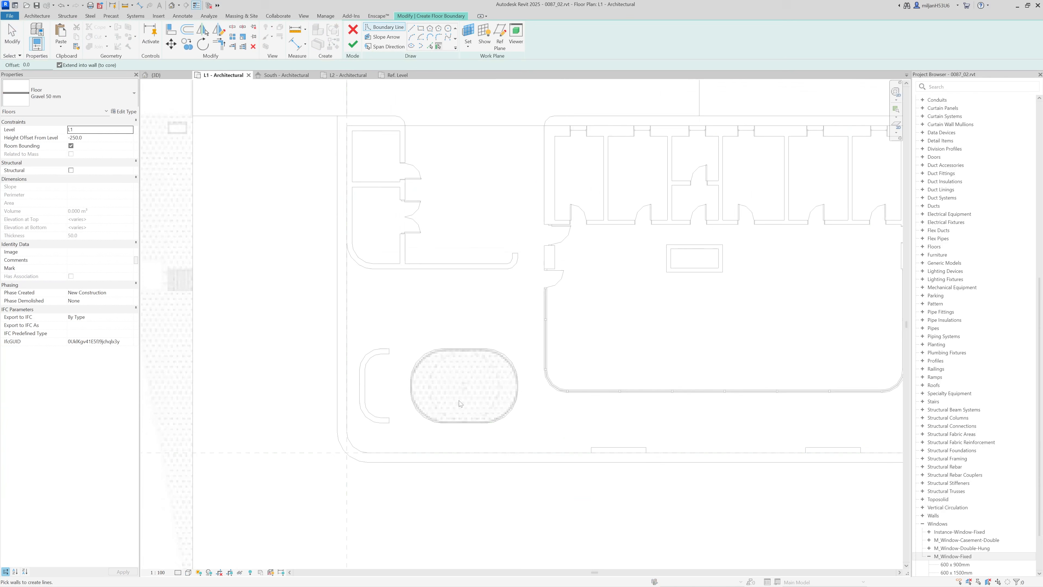
pyautogui.click(95, 138)
pyautogui.write('-50.0')
# Step: Trace the edges of the oval opening beside the curved porch wall as the gravel floor's boundary and finish it
pyautogui.click(431, 46)
pyautogui.click(437, 312)
pyautogui.click(407, 320)
pyautogui.scroll(2, 395, 360)
pyautogui.click(397, 343)
pyautogui.click(411, 387)
pyautogui.click(484, 407)
pyautogui.click(550, 400)
pyautogui.click(584, 341)
pyautogui.click(568, 293)
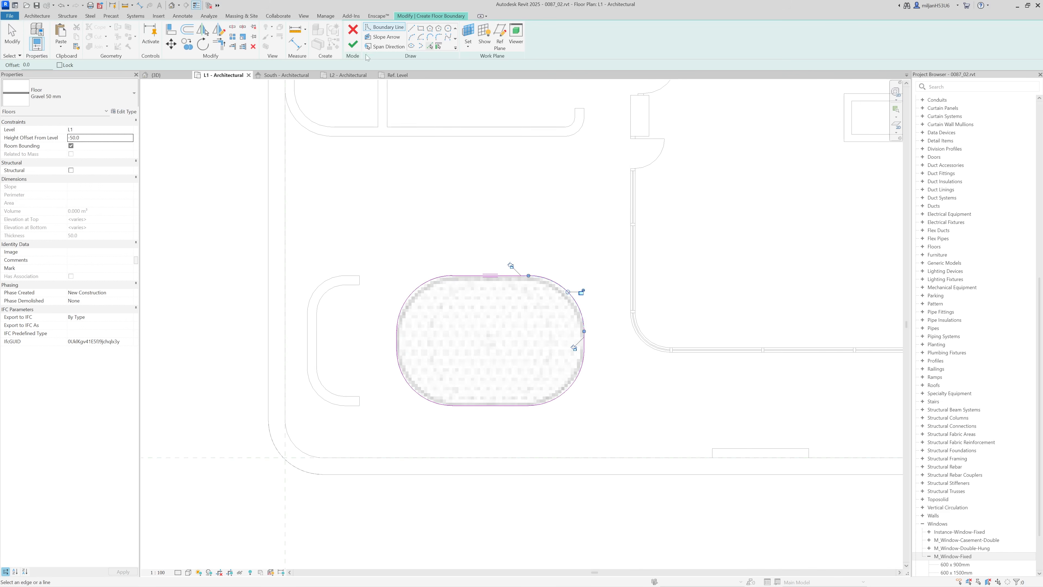
pyautogui.click(353, 44)
# Step: Create a similar gravel floor within the edges of the second oval opening, near the opposite corner of the porch
pyautogui.scroll(-3, 369, 214)
pyautogui.moveTo(653, 362); pyautogui.dragTo(405, 349, button='middle')
pyautogui.scroll(2, 516, 304)
pyautogui.press('c')
pyautogui.press('s')
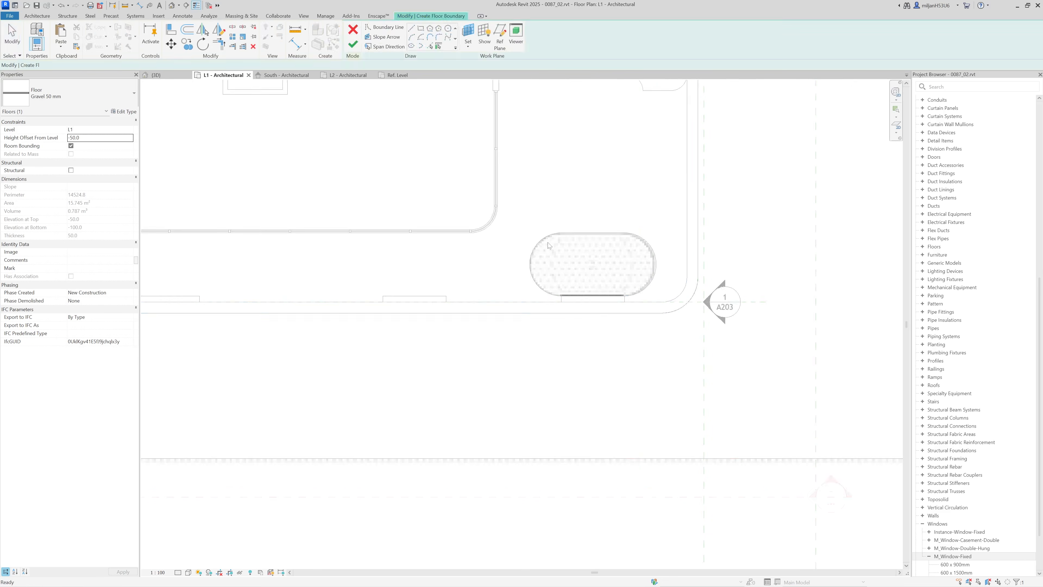
pyautogui.scroll(3, 548, 244)
pyautogui.click(428, 47)
pyautogui.click(545, 230)
pyautogui.click(620, 349)
pyautogui.click(743, 240)
pyautogui.click(657, 223)
pyautogui.click(353, 45)
# Step: Return to the 3D view of the house and set its visual style to Hidden Line
pyautogui.click(164, 74)
pyautogui.scroll(-2, 595, 427)
pyautogui.moveTo(510, 496); pyautogui.dragTo(380, 501, button='middle')
pyautogui.scroll(-1, 379, 501)
pyautogui.moveTo(610, 490)
pyautogui.keyDown('shift'); pyautogui.mouseDown(button='middle')
pyautogui.moveTo(573, 480)
pyautogui.moveTo(602, 488)
pyautogui.mouseUp(button='middle'); pyautogui.keyUp('shift')
pyautogui.press('Escape')
pyautogui.click(188, 572)
pyautogui.click(203, 549)
pyautogui.click(188, 572)
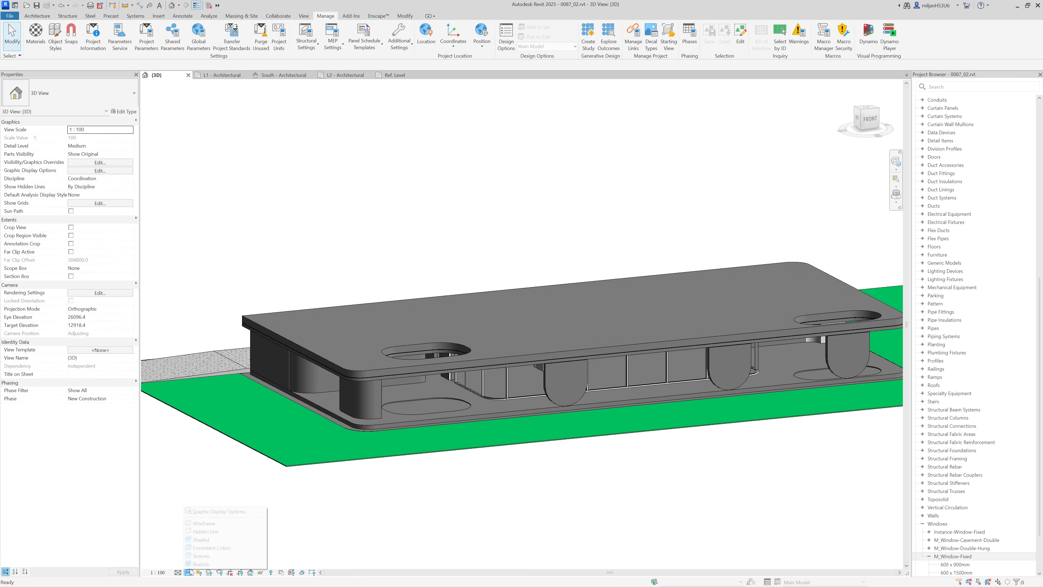
pyautogui.click(205, 532)
pyautogui.keyDown('shift'); pyautogui.moveTo(473, 514); pyautogui.dragTo(497, 457, button='middle'); pyautogui.keyUp('shift')
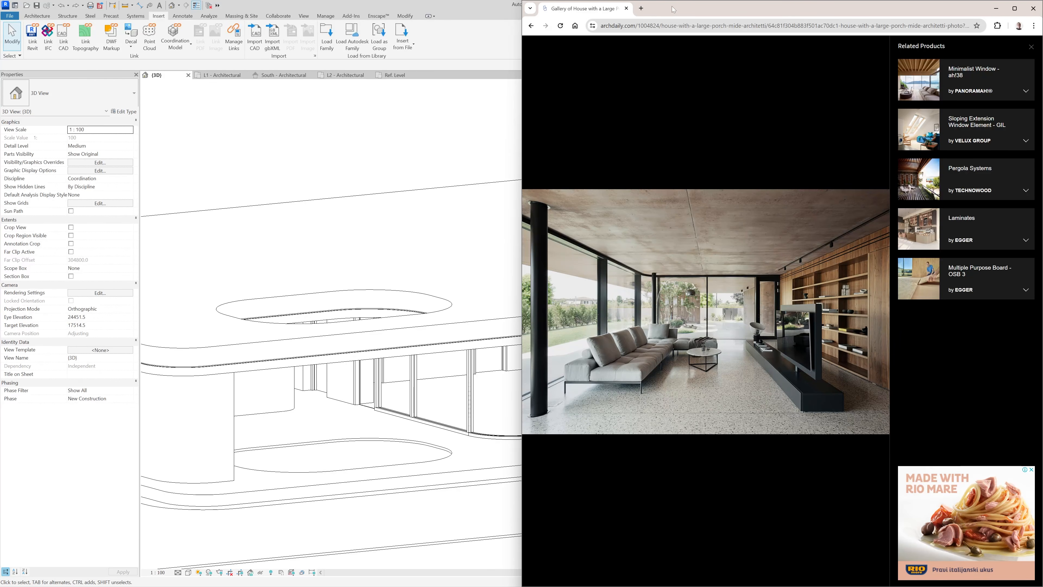
# Step: Choose the Bed-Standard, Cabinet File-Lateral 2 Drawer and Chair-Corbu families from the Autodesk furniture library
pyautogui.click(451, 33)
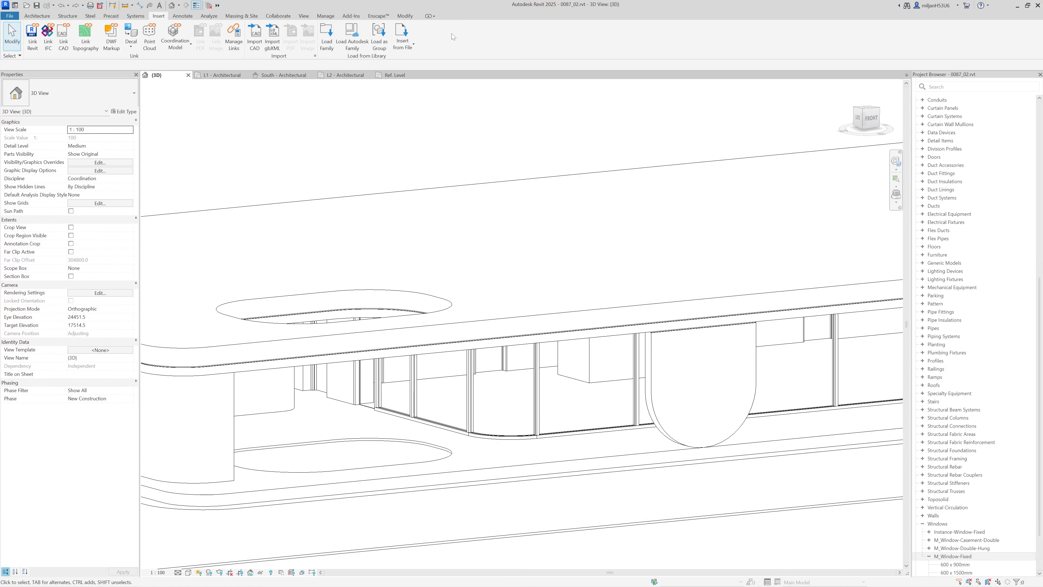
pyautogui.click(348, 48)
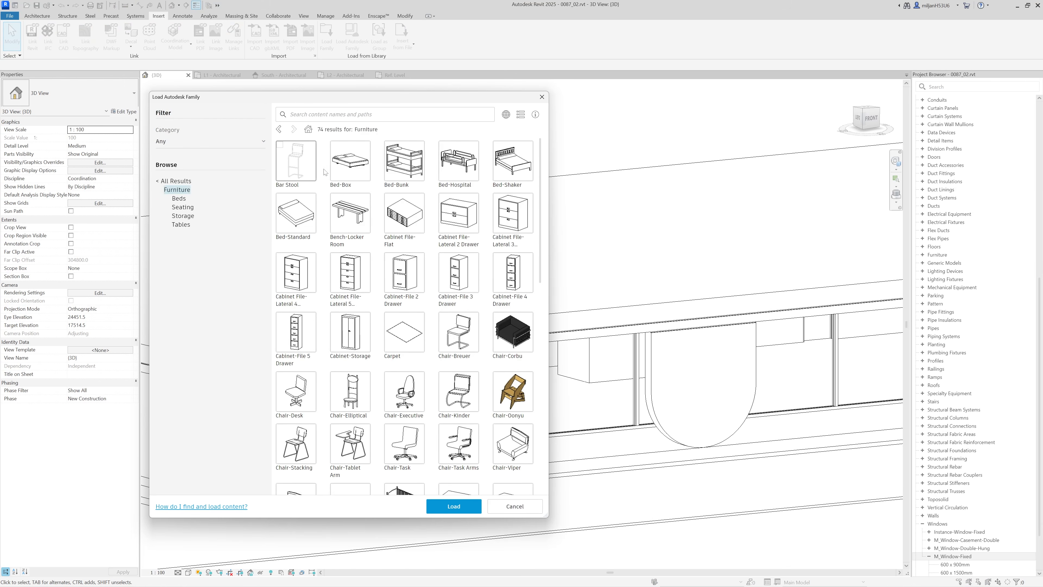
pyautogui.click(281, 197)
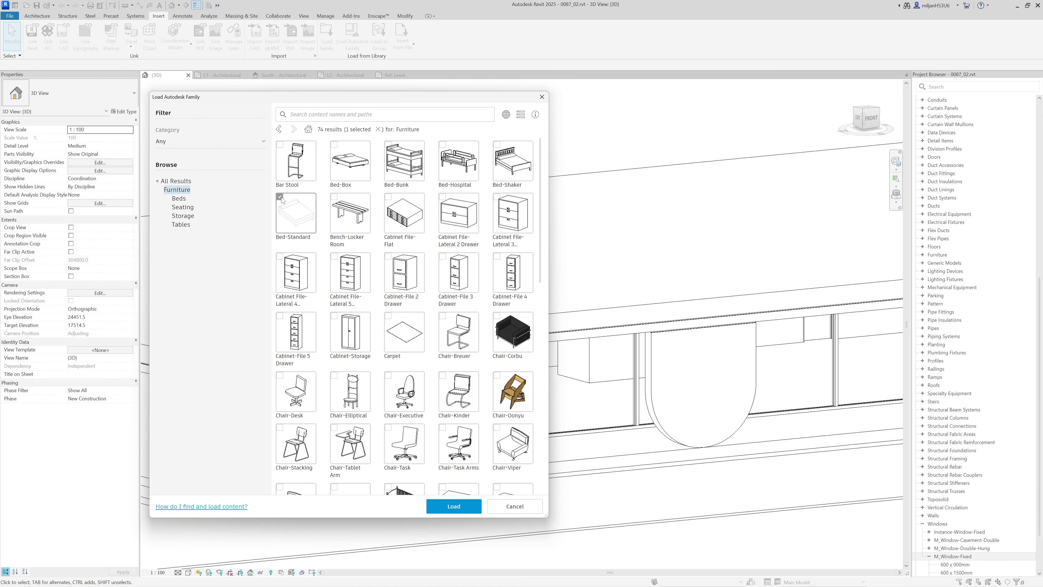
pyautogui.click(443, 198)
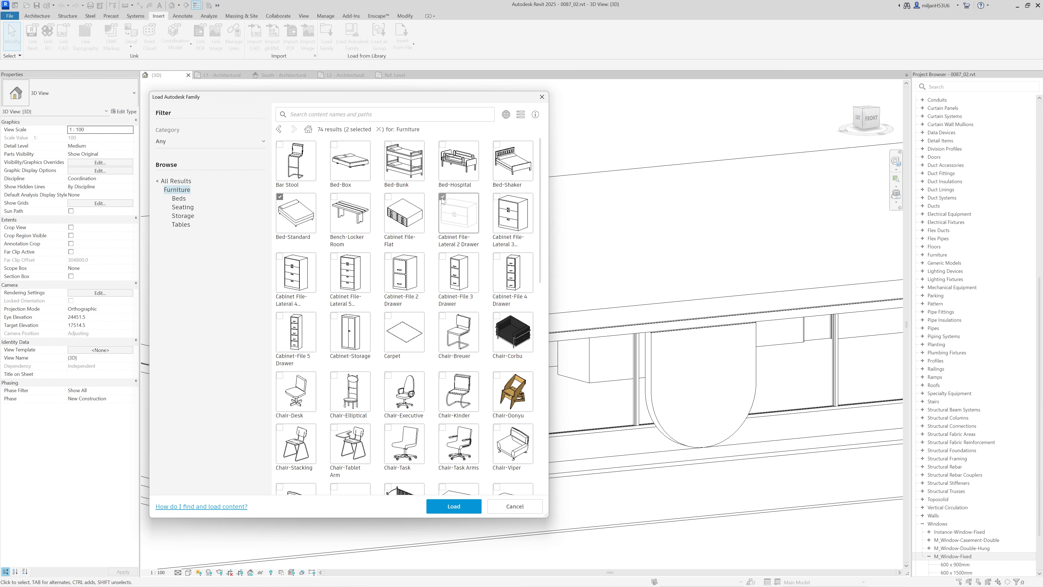
pyautogui.scroll(-1, 443, 200)
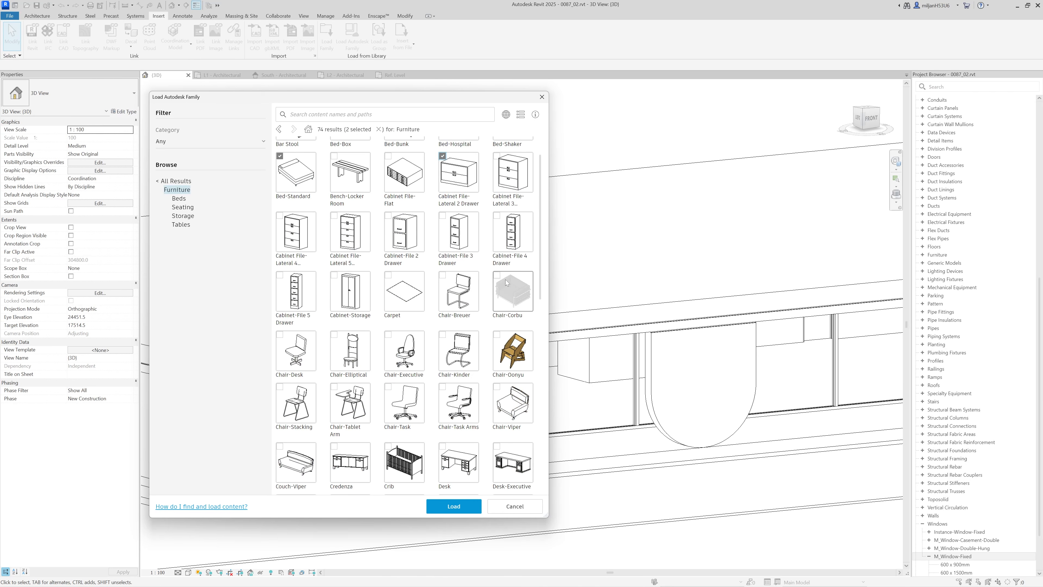
pyautogui.click(507, 283)
# Step: Add Sofa-Corbu, Table-Conference2, Table-Coffee and Television-Plasma to the chosen furniture families and load them all into the project
pyautogui.scroll(-3, 493, 313)
pyautogui.scroll(-3, 413, 353)
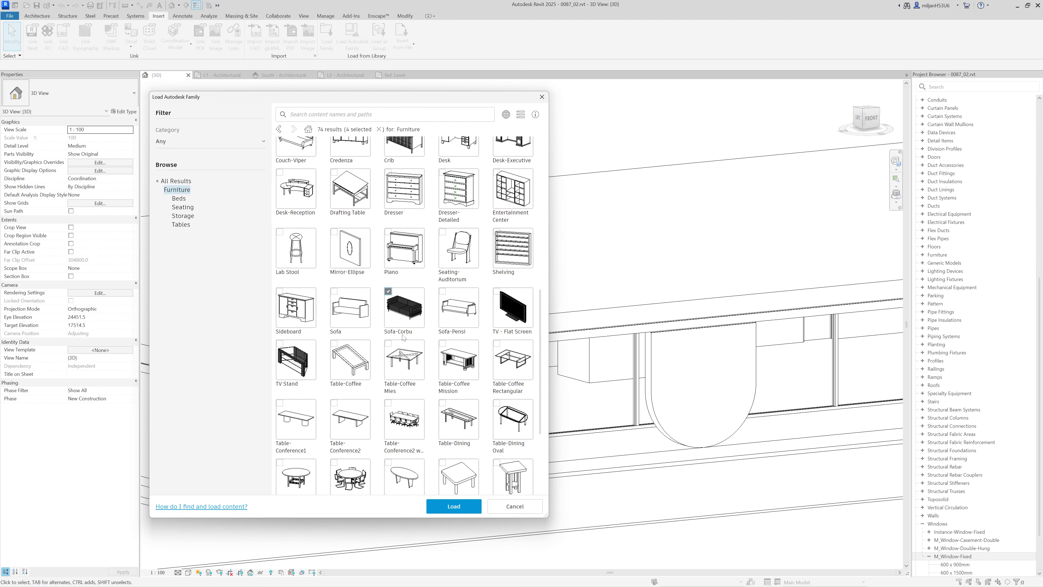
pyautogui.scroll(-2, 403, 337)
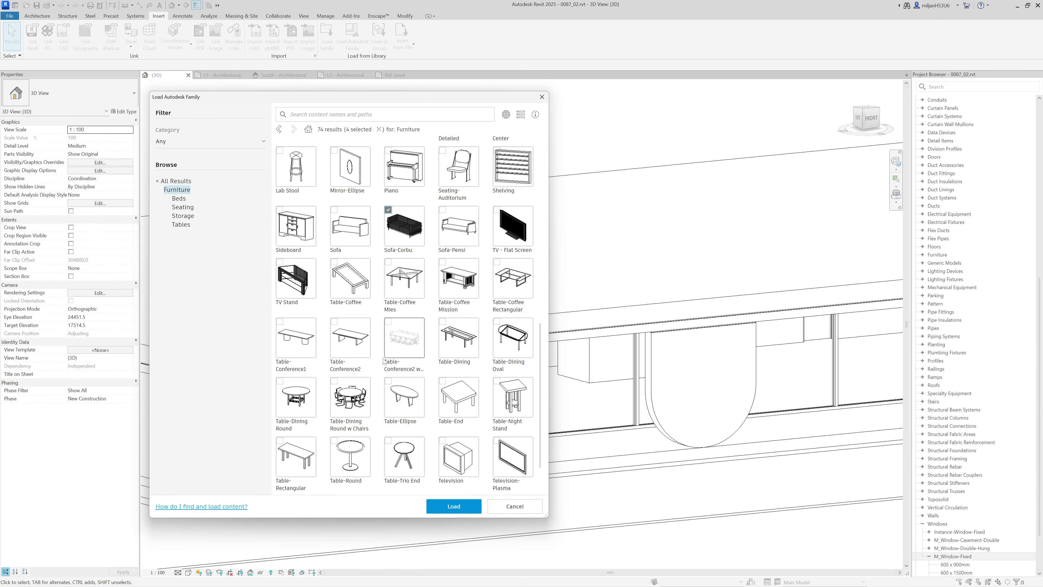
pyautogui.click(337, 326)
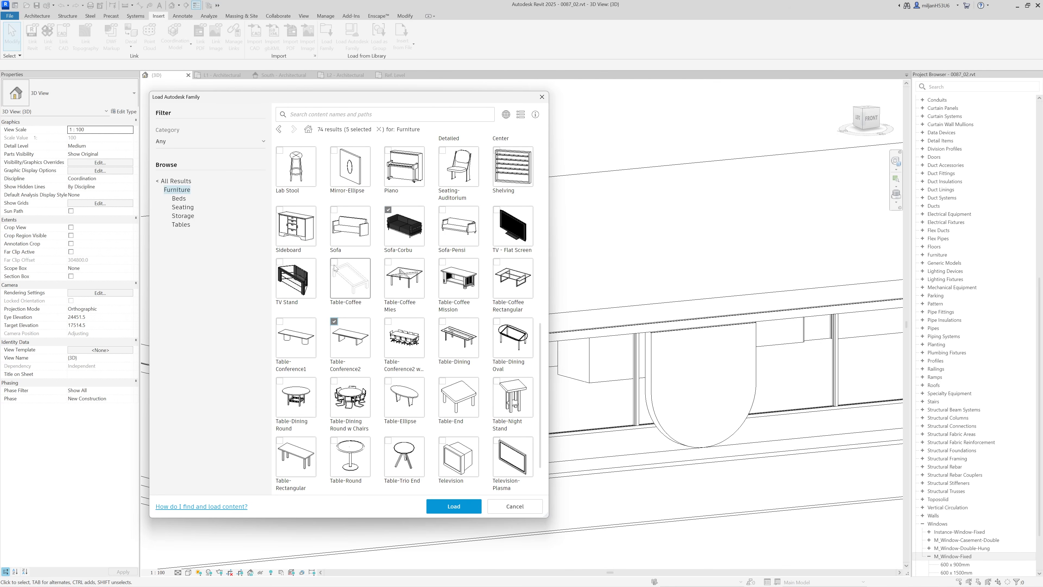
pyautogui.scroll(-2, 335, 268)
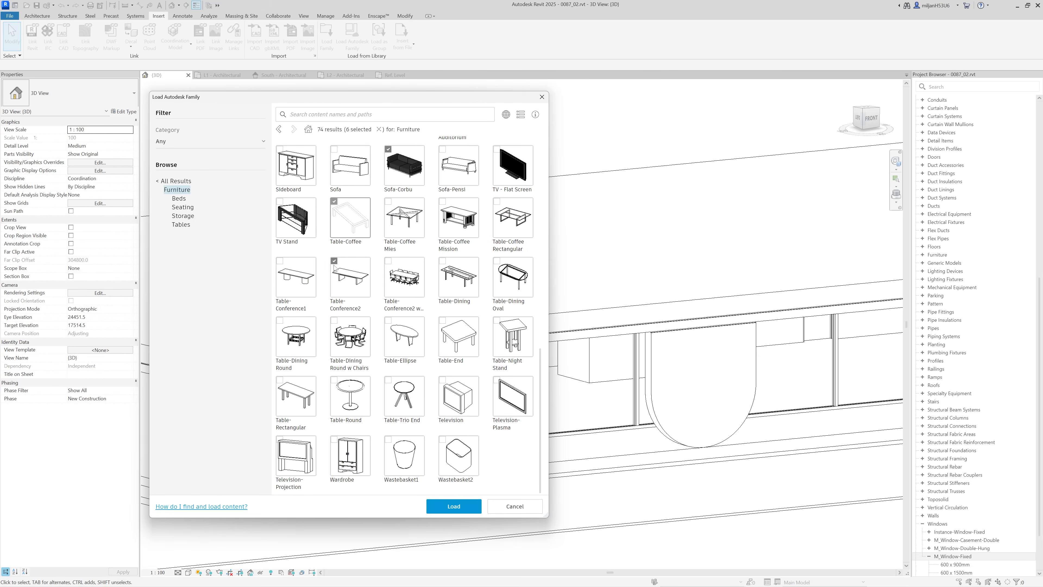
pyautogui.click(498, 387)
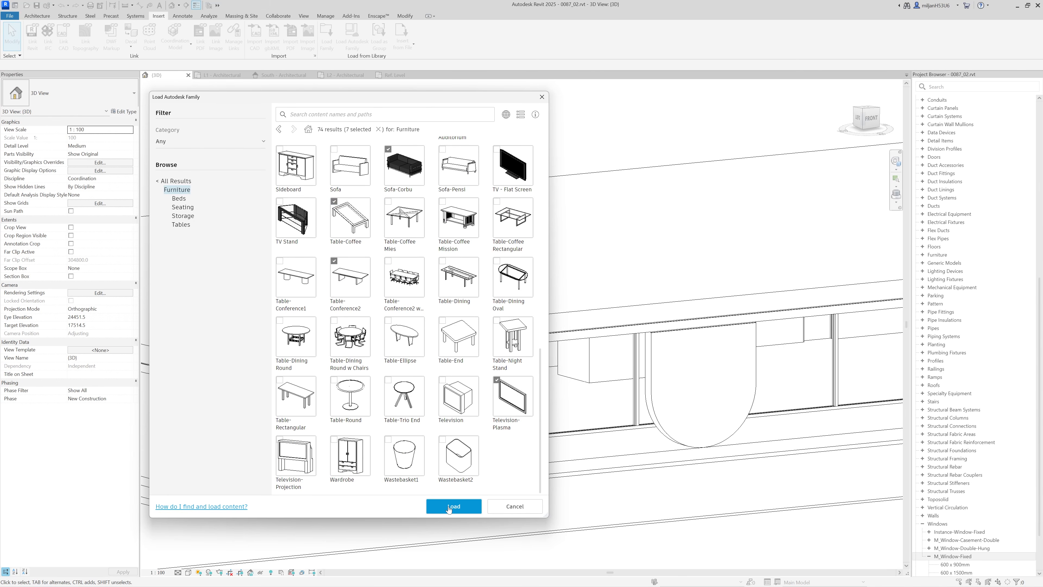
pyautogui.click(448, 506)
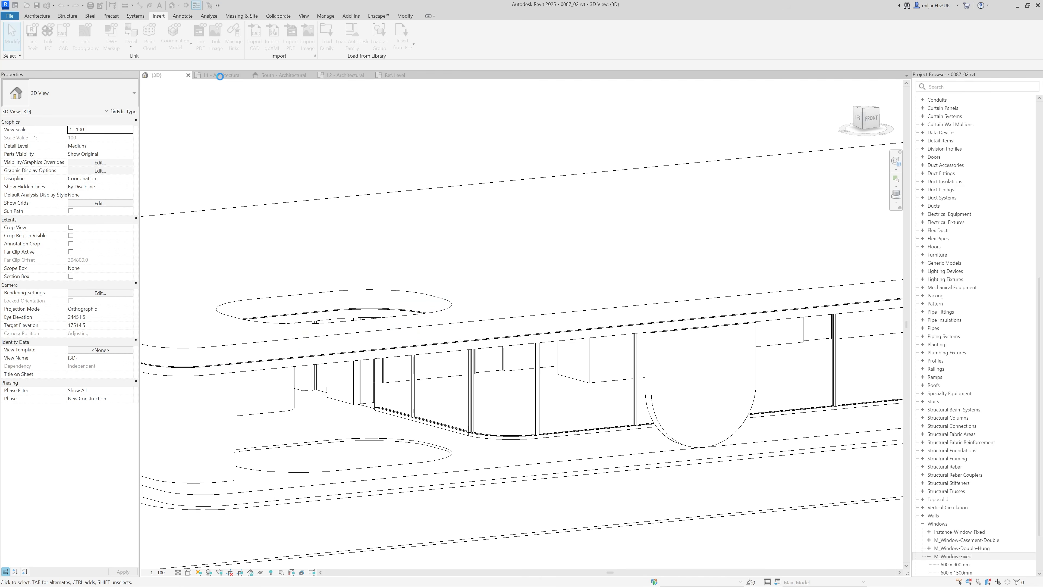
# Step: Place a Sofa-Corbu in the L1 plan's living area, beside the long glazed facade
pyautogui.click(220, 75)
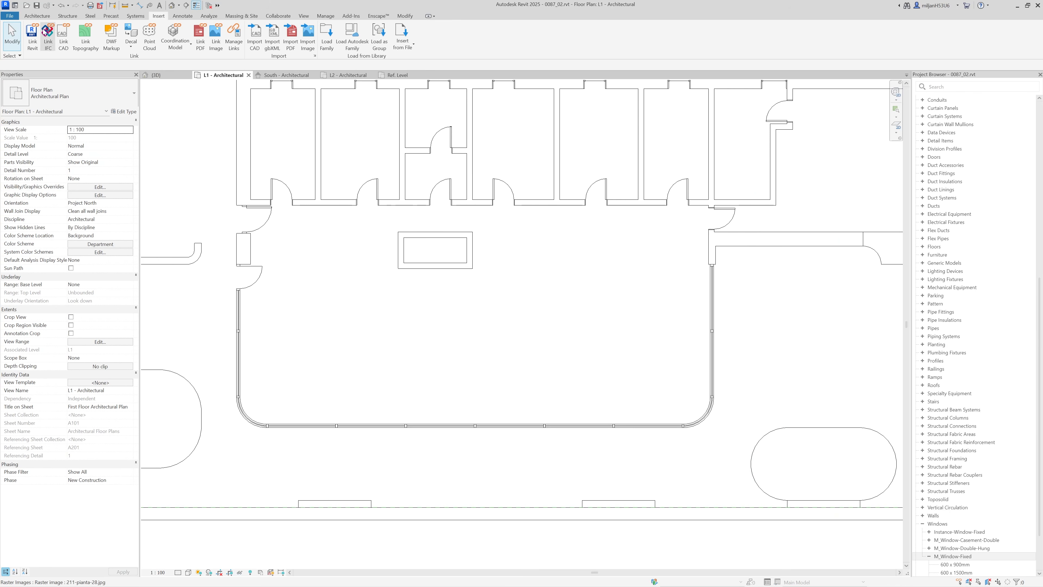
pyautogui.click(38, 16)
pyautogui.click(96, 49)
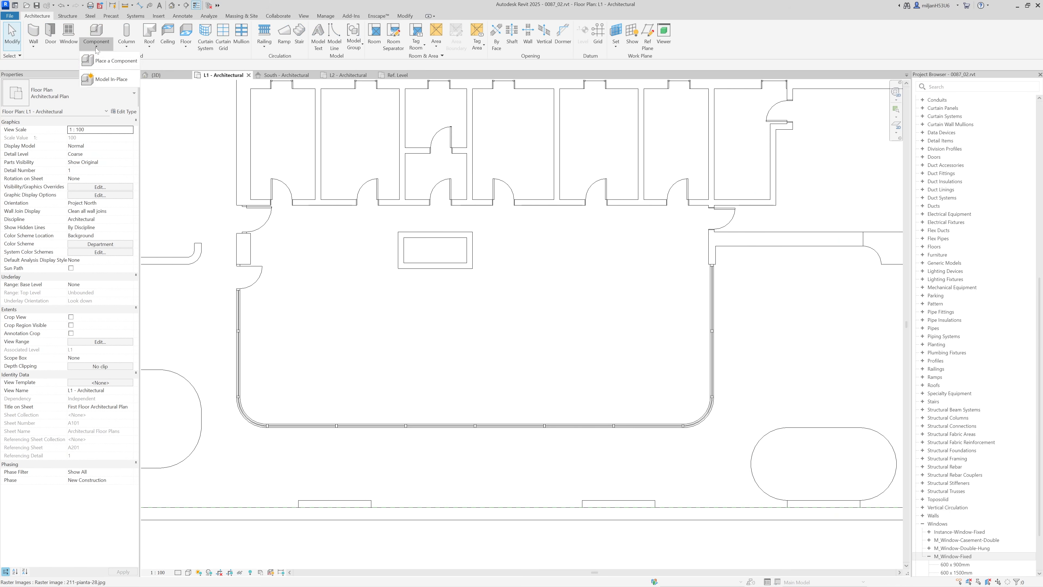
pyautogui.click(105, 60)
pyautogui.click(92, 100)
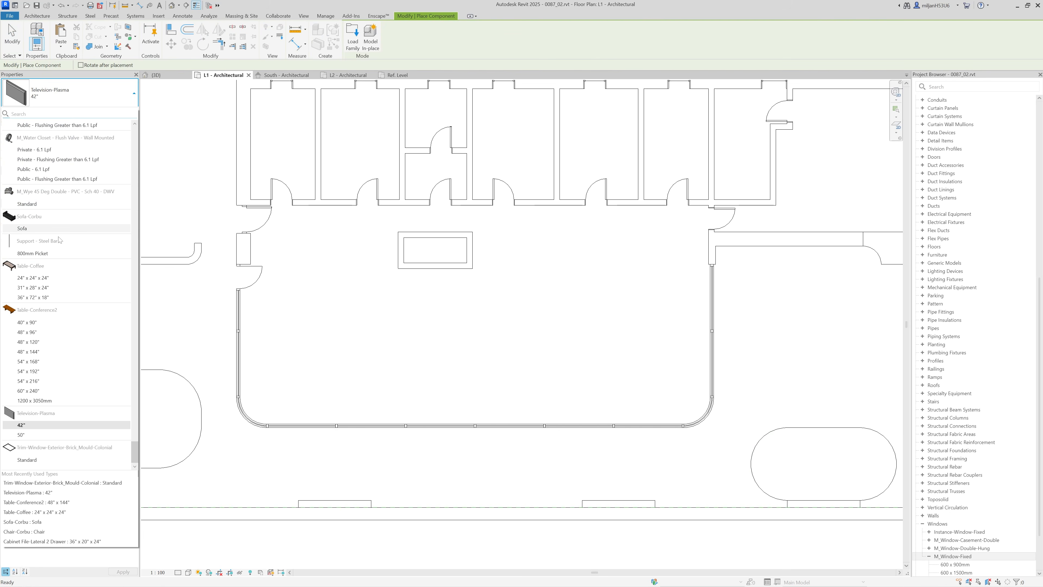
pyautogui.click(38, 229)
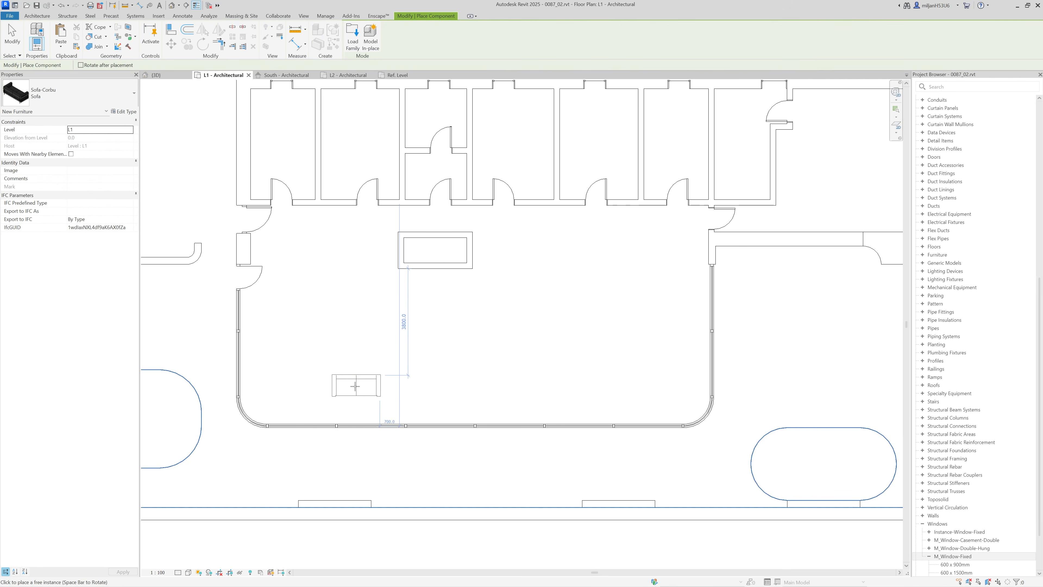
pyautogui.click(359, 394)
# Step: Find the Chair-Corbu type with "cha" and place one chair diagonally across from the sofa
pyautogui.click(82, 95)
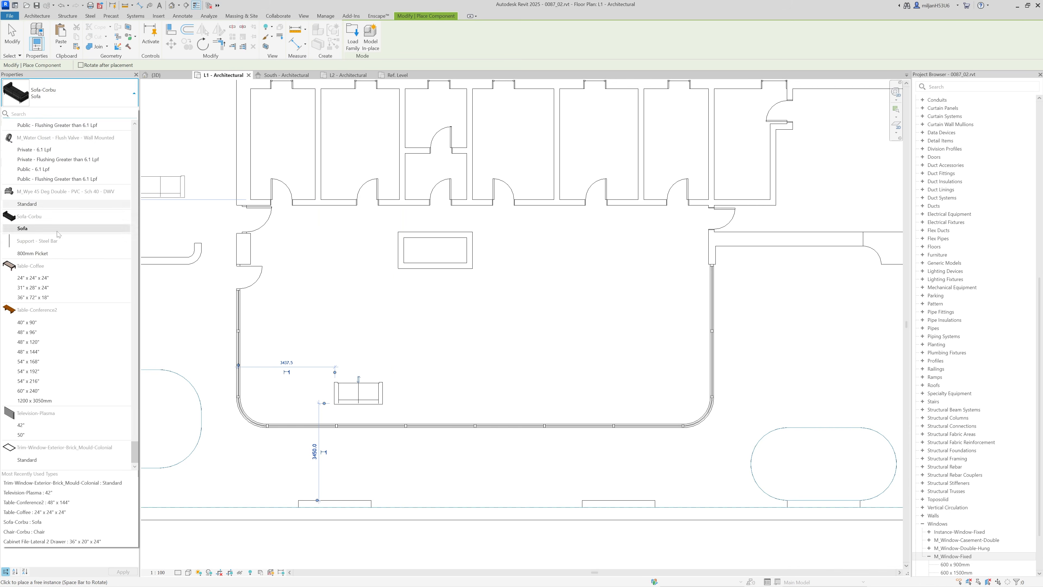
pyautogui.click(29, 115)
pyautogui.write('cha')
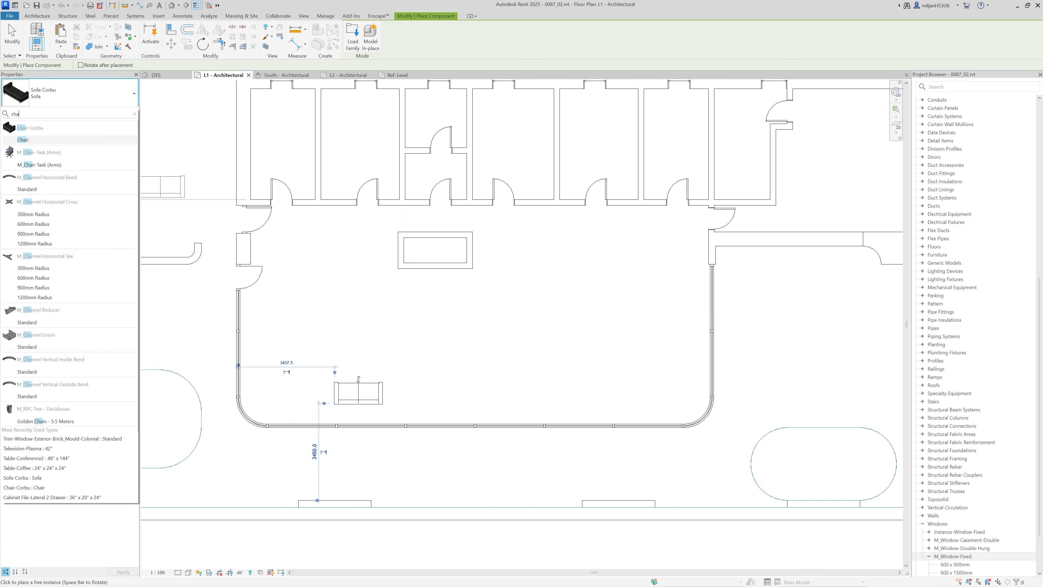
pyautogui.click(23, 140)
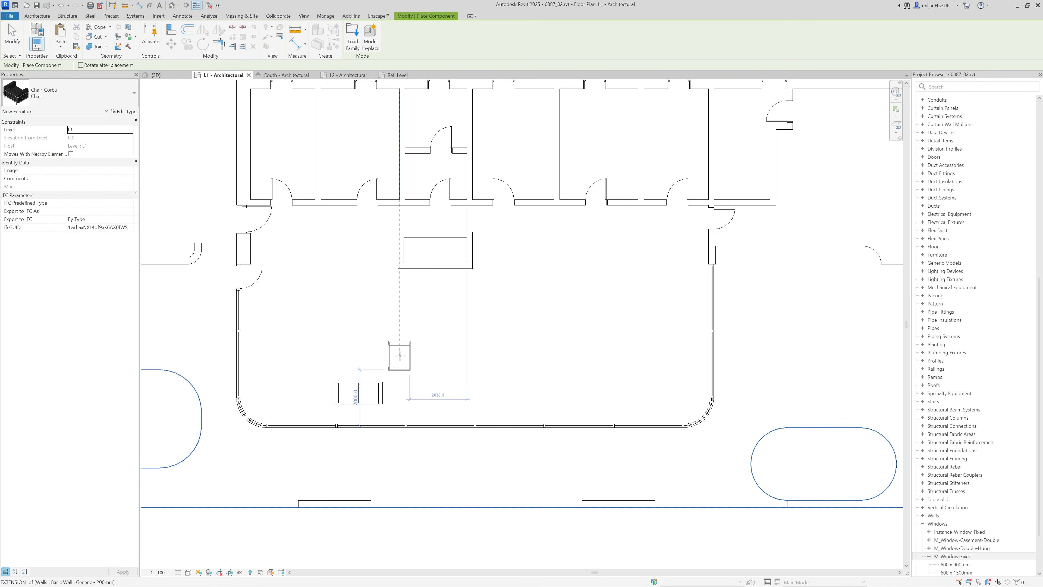
pyautogui.click(400, 356)
# Step: Find the Table-Coffee types with "cof" and place a 31" x 28" x 24" coffee table in front of the sofa
pyautogui.click(76, 90)
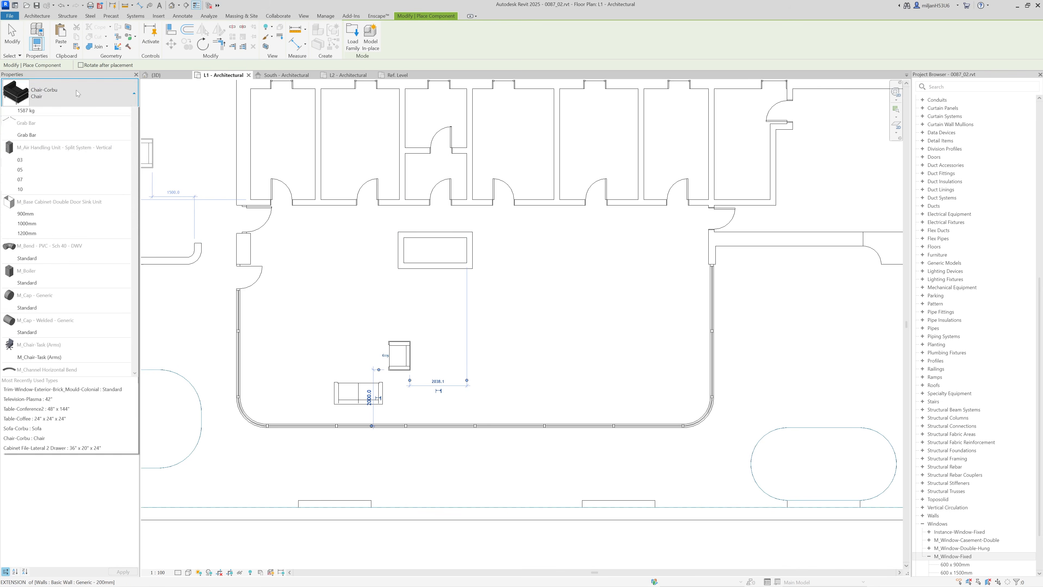
pyautogui.write('cof')
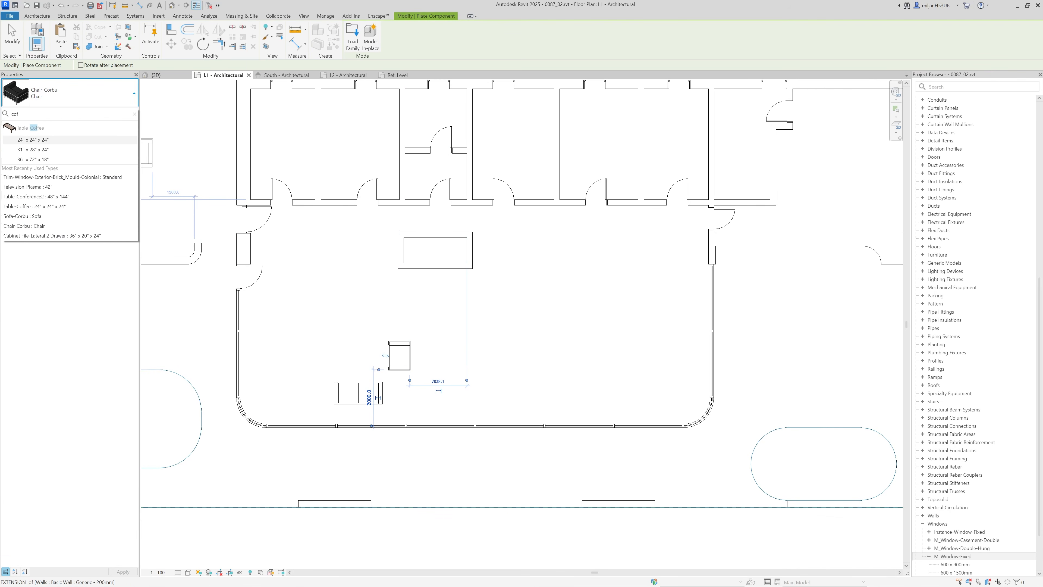
pyautogui.click(50, 159)
pyautogui.scroll(2, 341, 338)
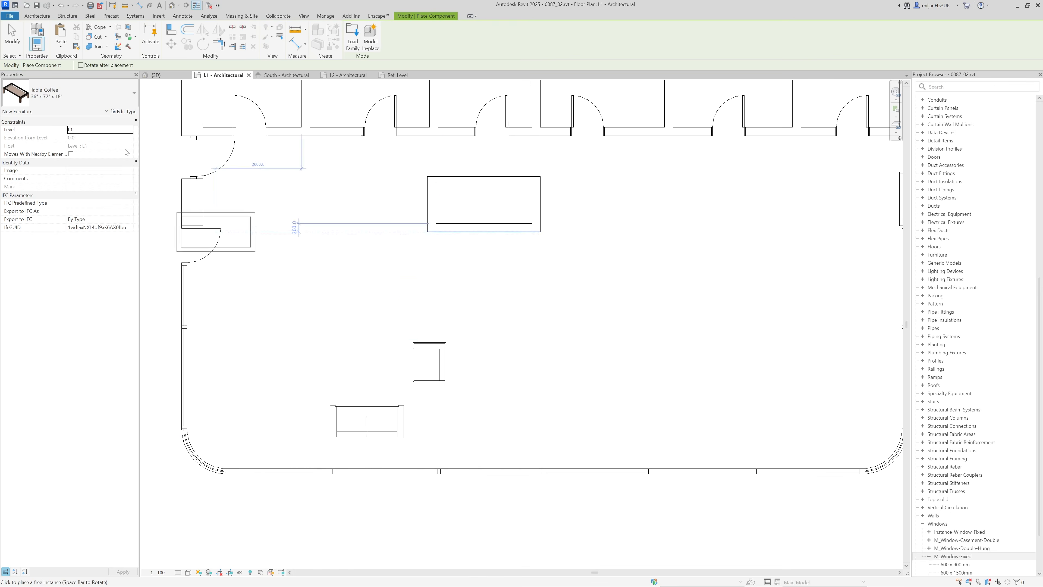
pyautogui.click(58, 96)
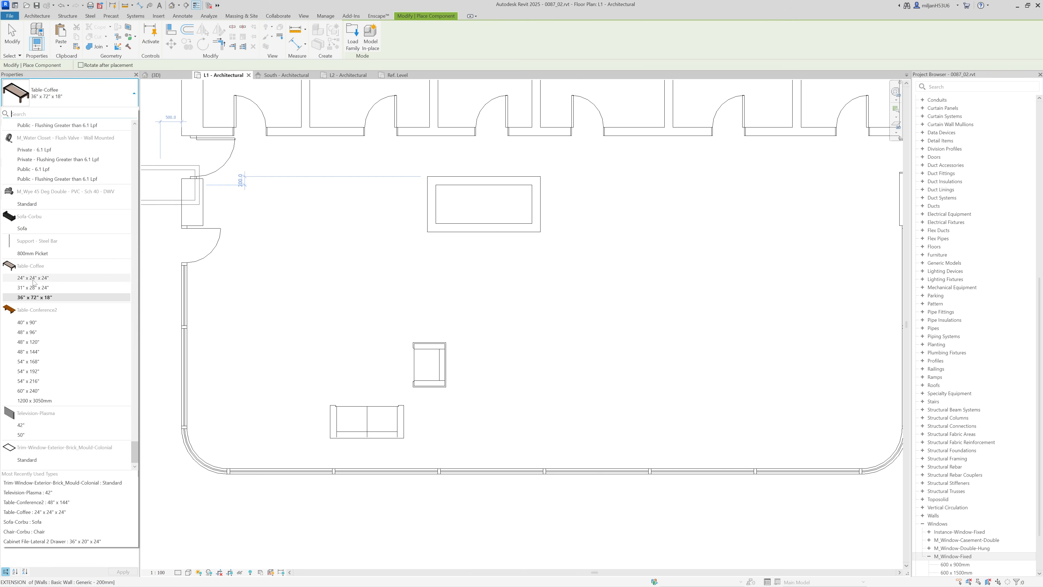
pyautogui.click(41, 295)
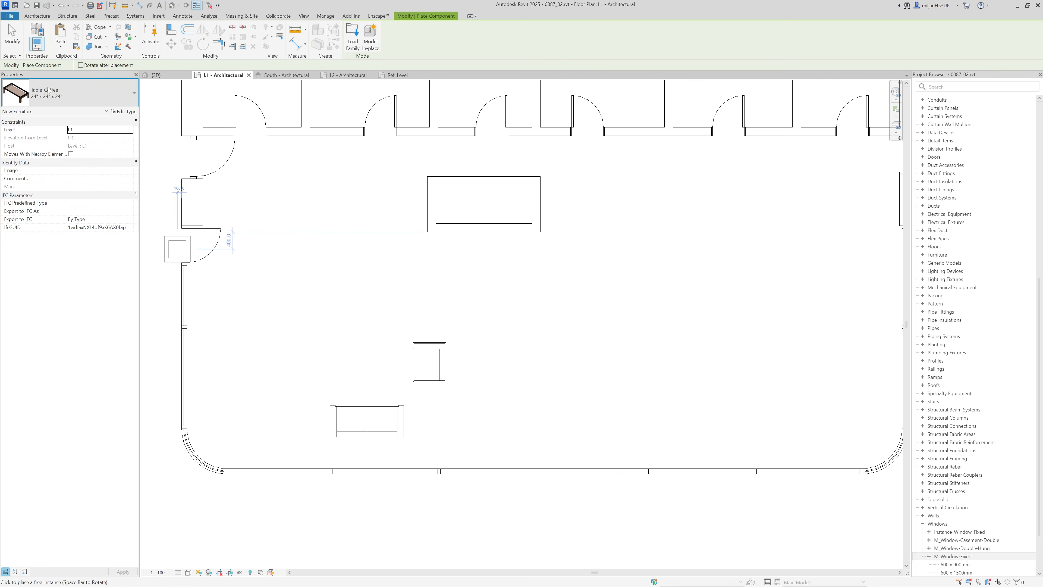
pyautogui.click(62, 95)
pyautogui.click(45, 287)
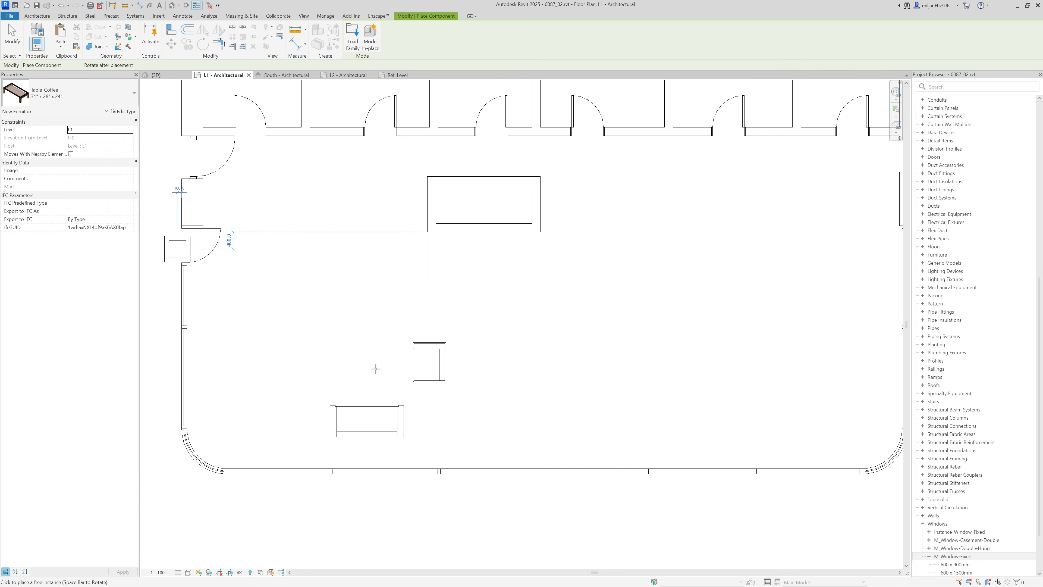
# Step: Find the lateral file cabinet with "cabi" and place the 760 x 500 x 600mm type opposite the sofa, centred on it
pyautogui.click(61, 94)
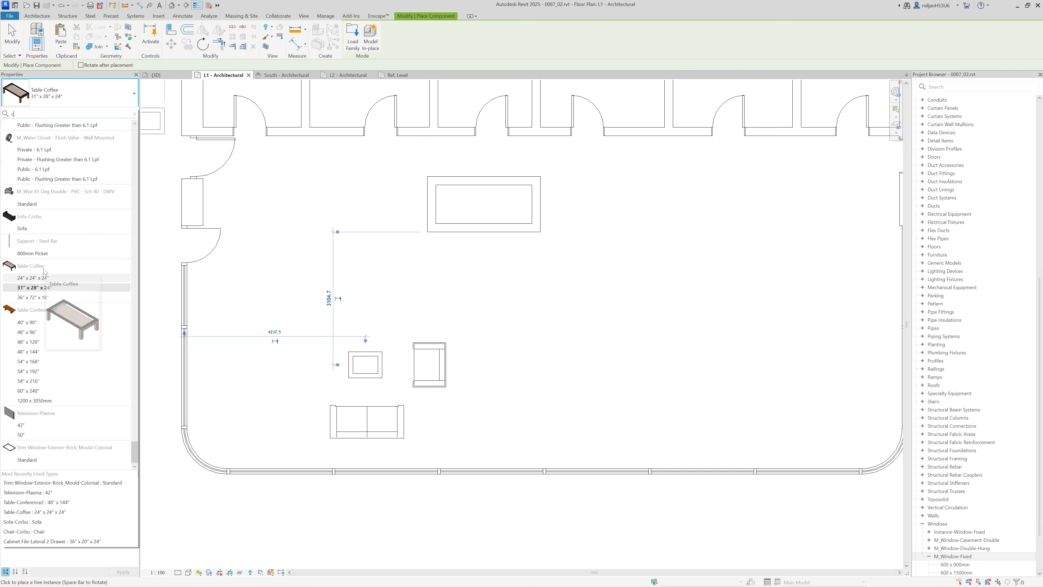
pyautogui.write('cbi')
pyautogui.press('BackSpace')
pyautogui.write('abi')
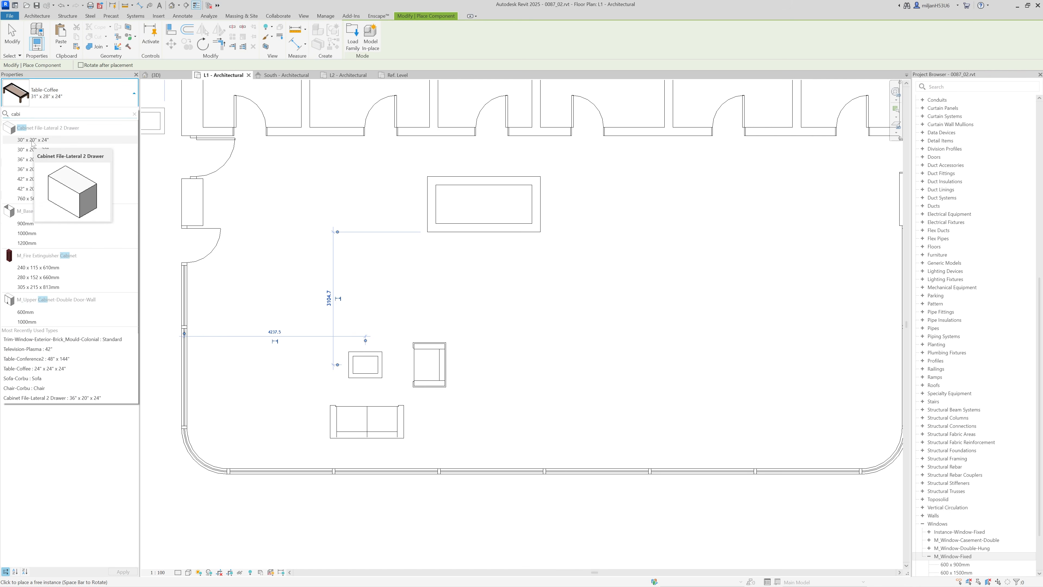
pyautogui.click(25, 199)
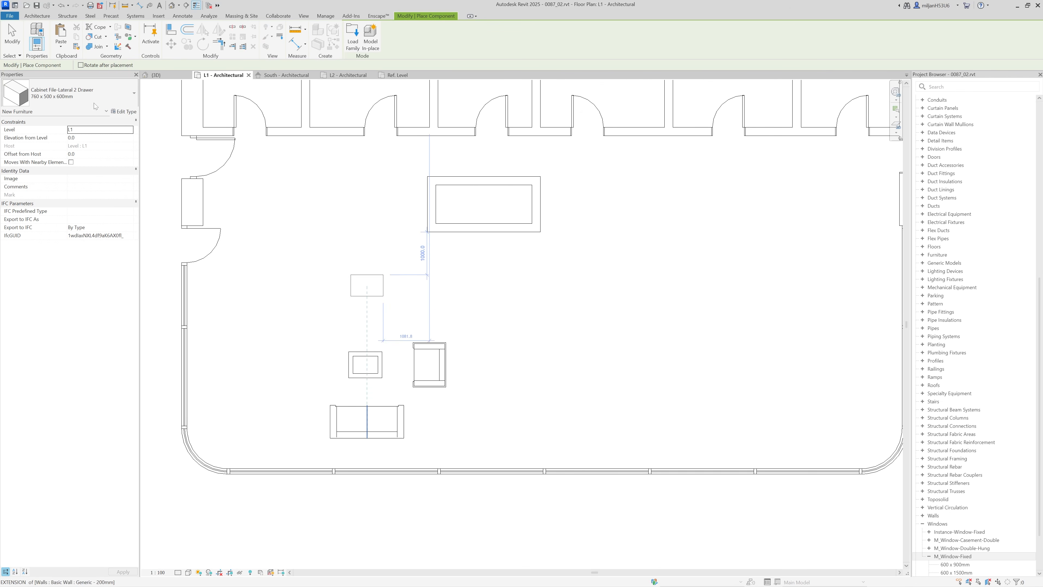
pyautogui.click(12, 34)
# Step: In the 3D view, duplicate the cabinet's type as "1800 x 500 x 600mm" and set its width to 1800
pyautogui.click(155, 75)
pyautogui.scroll(2, 583, 411)
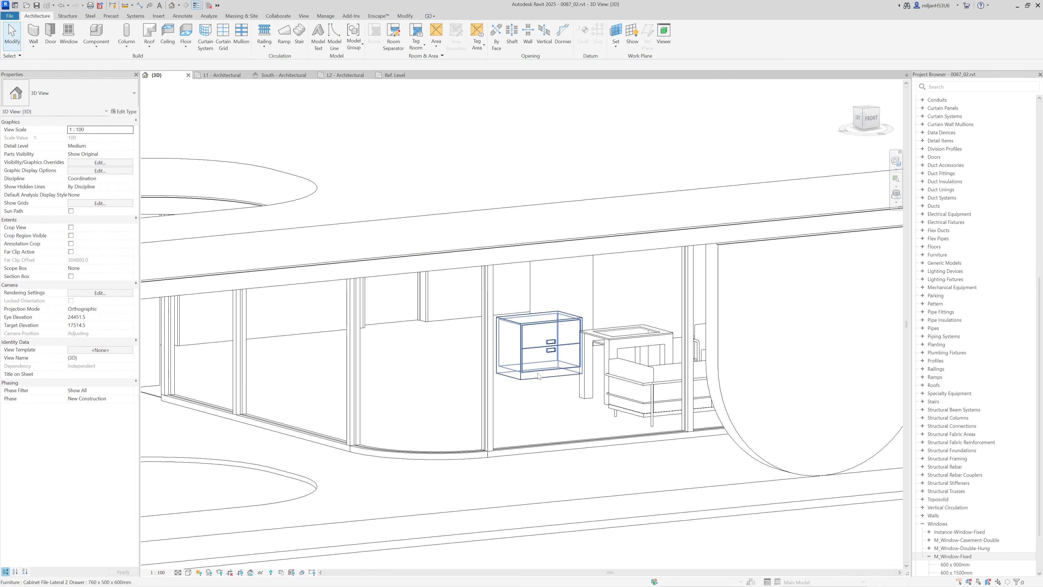
pyautogui.click(539, 376)
pyautogui.click(124, 112)
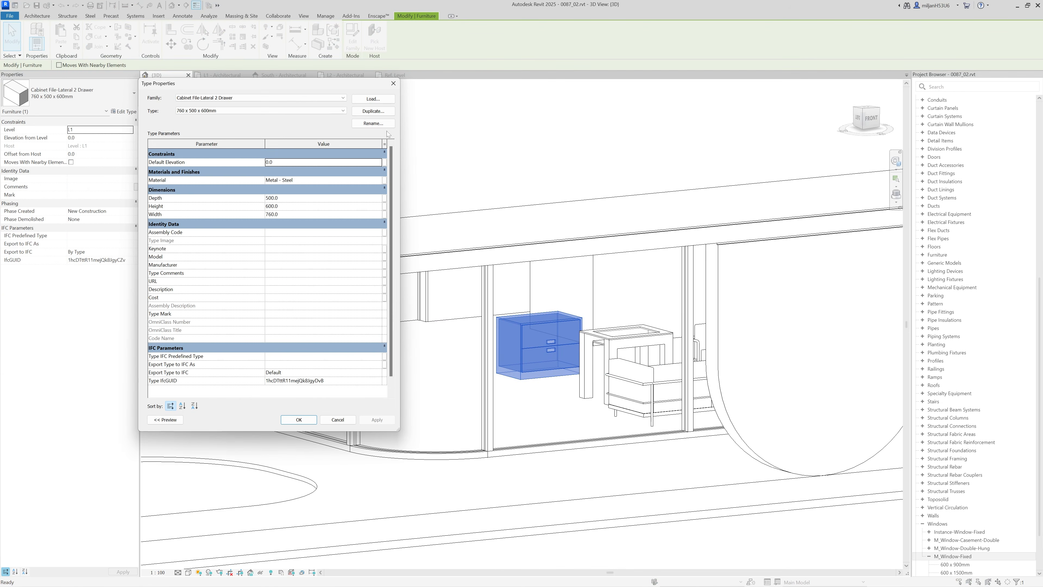
pyautogui.click(374, 111)
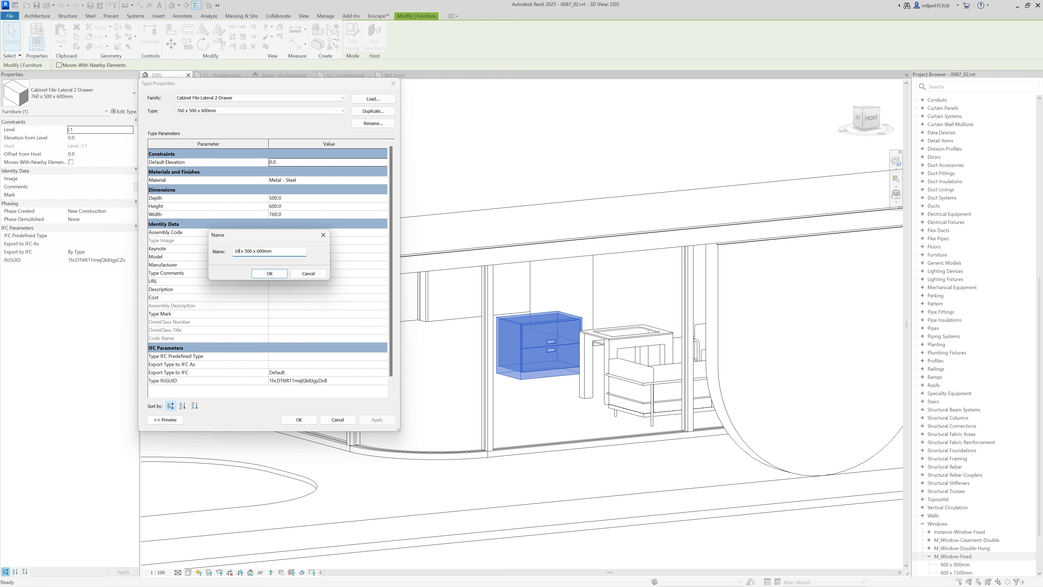
pyautogui.click(264, 278)
pyautogui.click(288, 214)
pyautogui.write('1800')
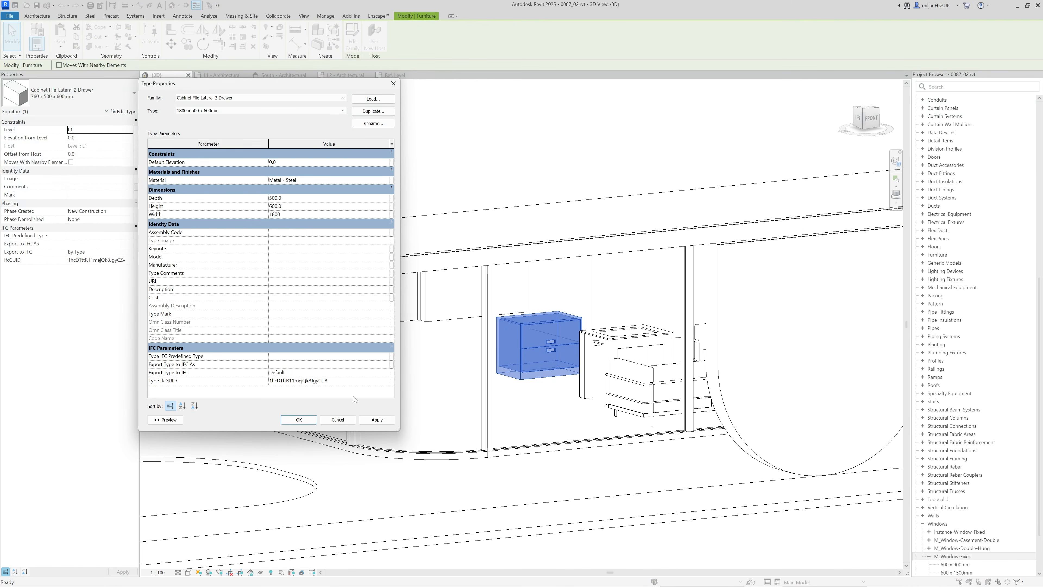
pyautogui.click(374, 419)
pyautogui.click(299, 420)
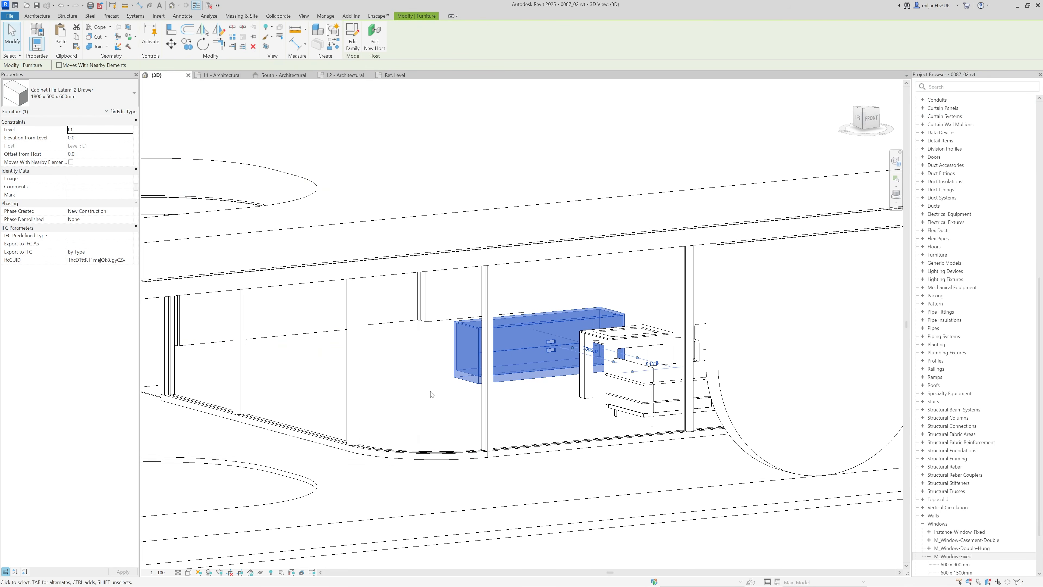
# Step: In the L1 plan, find the Television-Plasma types with "plas" and place the 50" television over the cabinet, aligned with the sofa's centre
pyautogui.click(222, 75)
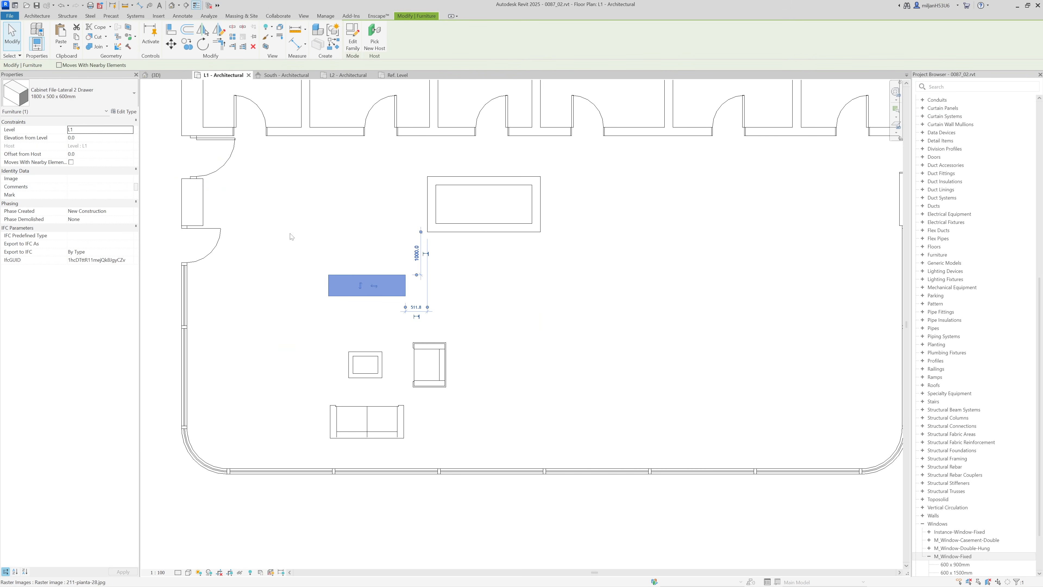
pyautogui.click(343, 234)
pyautogui.scroll(2, 342, 235)
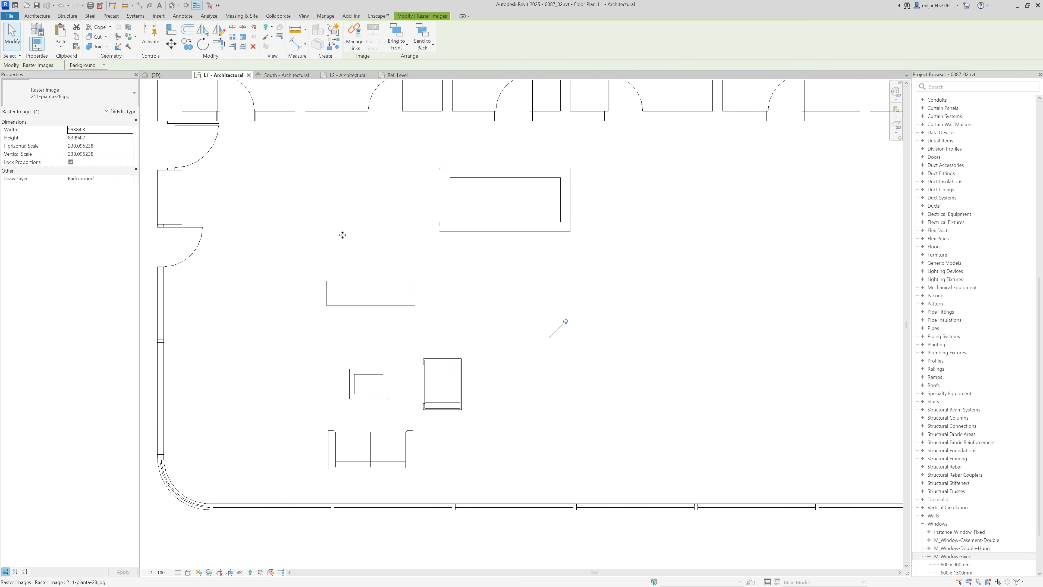
pyautogui.press('c')
pyautogui.press('m')
pyautogui.click(82, 96)
pyautogui.write('plas')
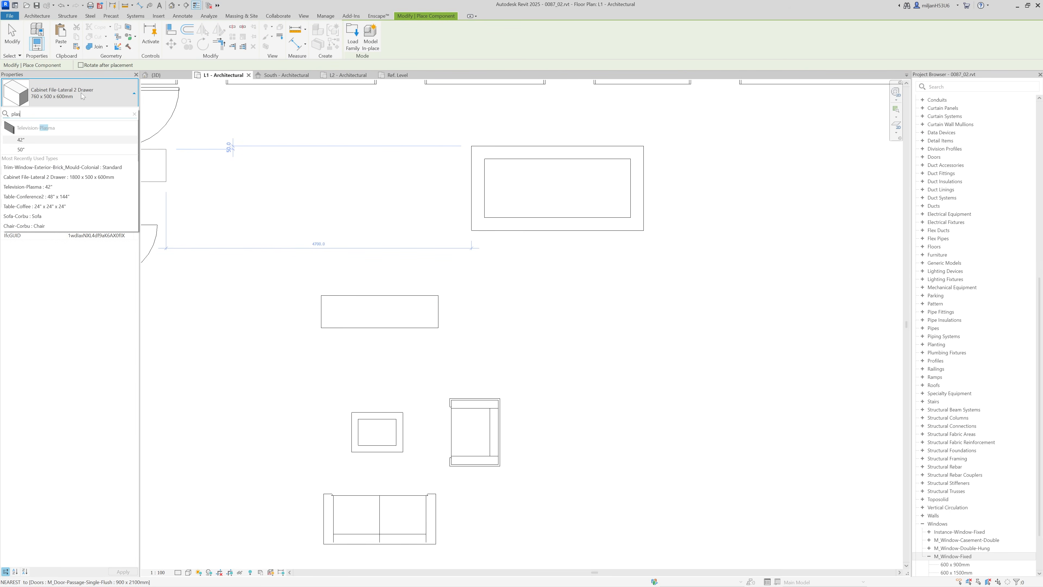
pyautogui.click(37, 149)
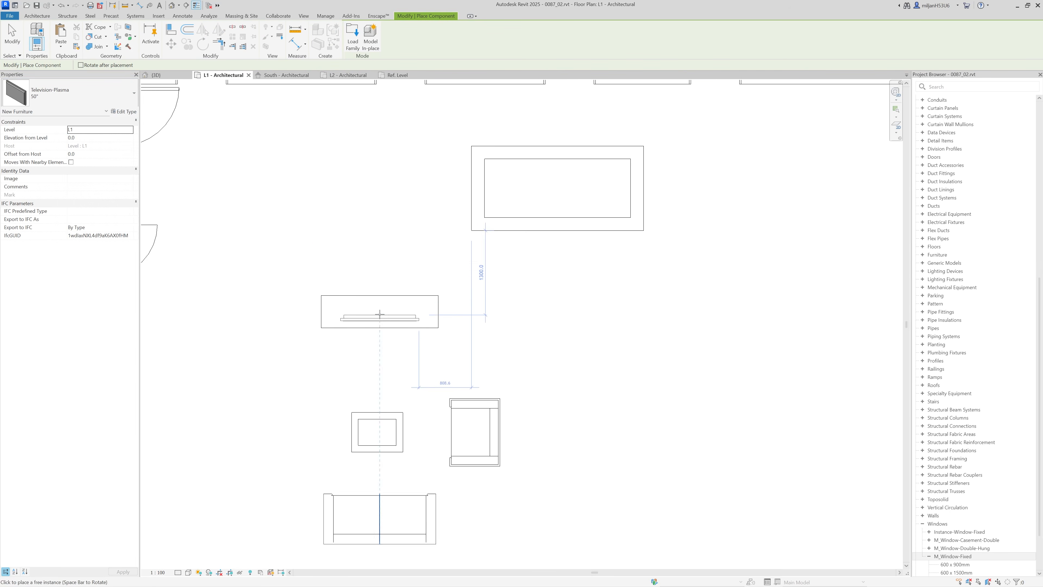
pyautogui.click(12, 35)
# Step: In the 3D view, raise the television onto the cabinet by setting its Elevation from Level to 600
pyautogui.click(161, 74)
pyautogui.scroll(2, 590, 357)
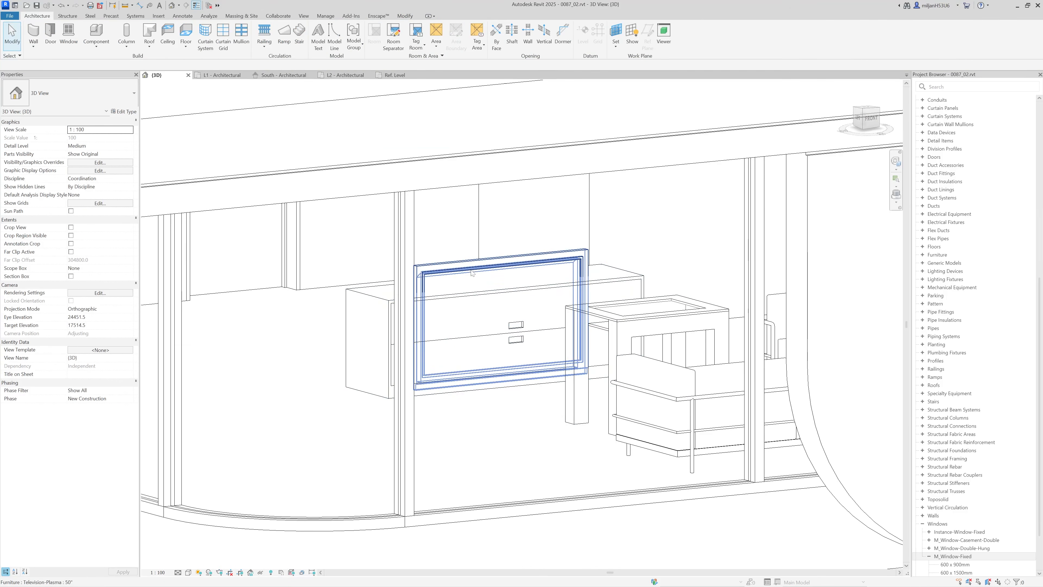
pyautogui.click(525, 280)
pyautogui.keyDown('shift'); pyautogui.moveTo(480, 284); pyautogui.dragTo(491, 288, button='middle'); pyautogui.keyUp('shift')
pyautogui.press('Tab')
pyautogui.write('600')
pyautogui.press('Return')
pyautogui.keyDown('shift'); pyautogui.moveTo(473, 328); pyautogui.dragTo(439, 305, button='middle'); pyautogui.keyUp('shift')
pyautogui.scroll(-1, 484, 337)
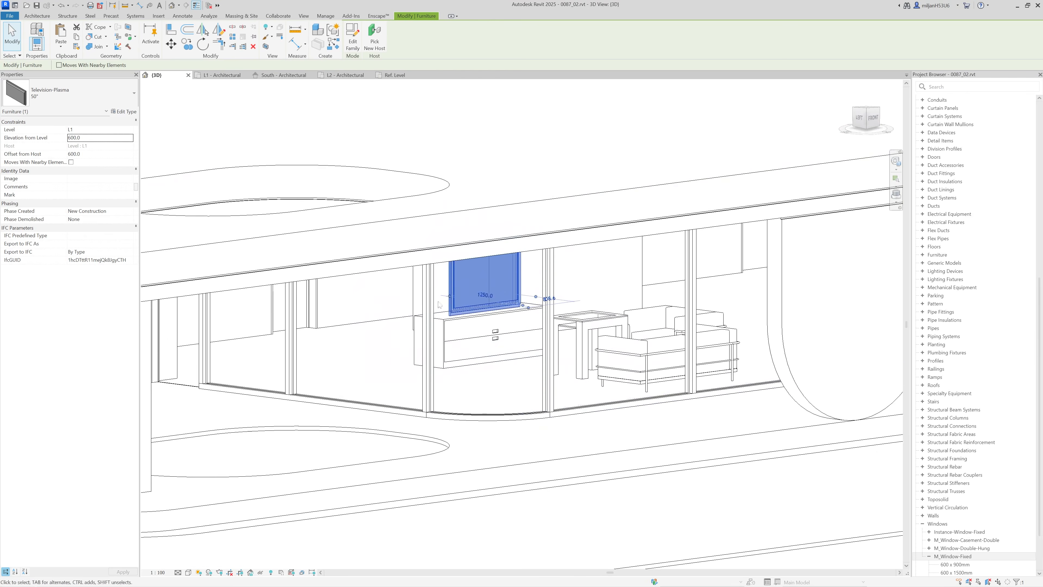
pyautogui.scroll(-2, 352, 197)
pyautogui.keyDown('shift'); pyautogui.moveTo(353, 197); pyautogui.dragTo(414, 408, button='middle'); pyautogui.keyUp('shift')
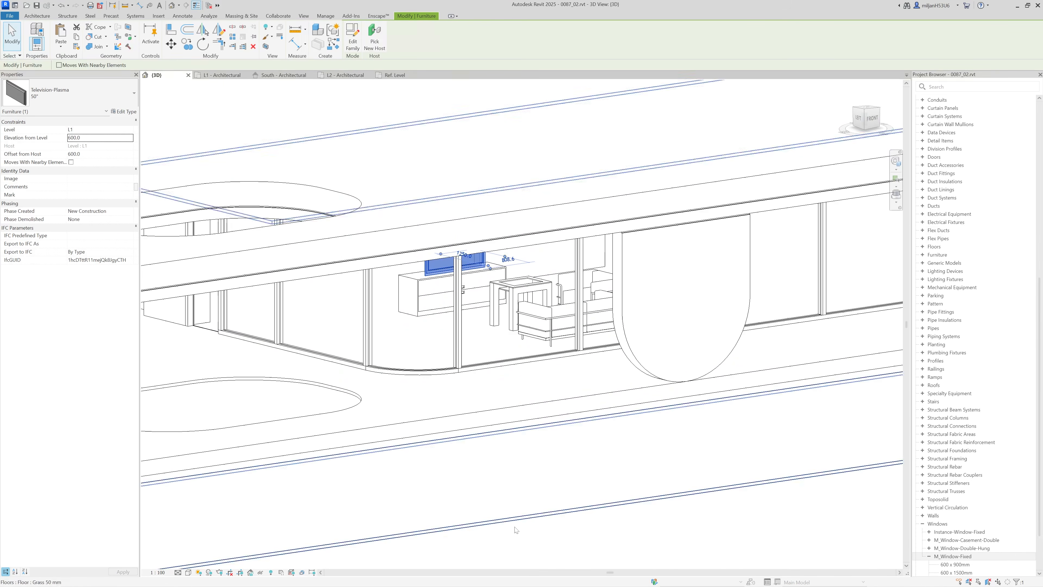
pyautogui.click(207, 175)
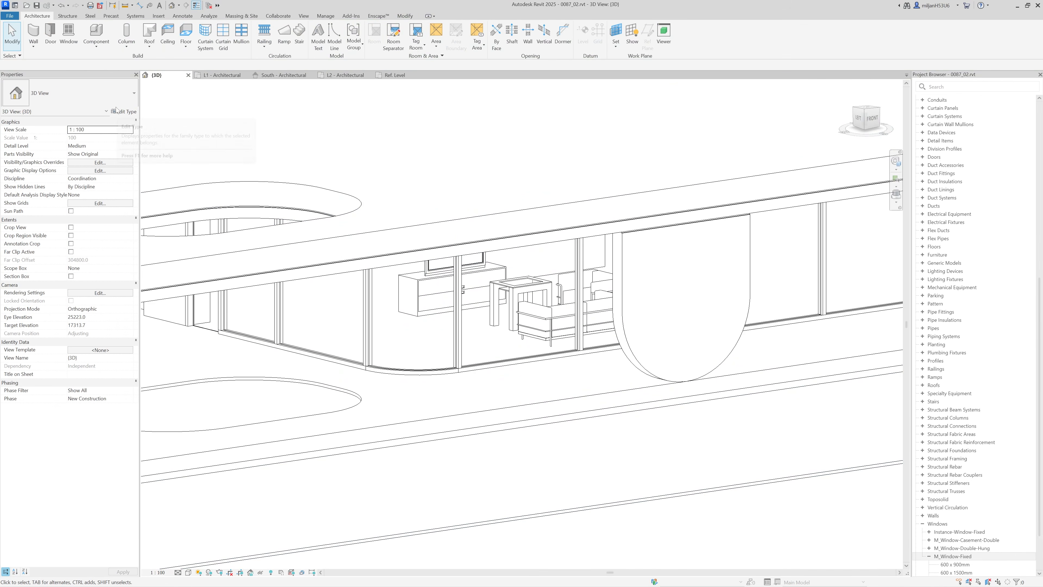
pyautogui.press('c')
pyautogui.press('m')
pyautogui.click(95, 101)
pyautogui.write('sh')
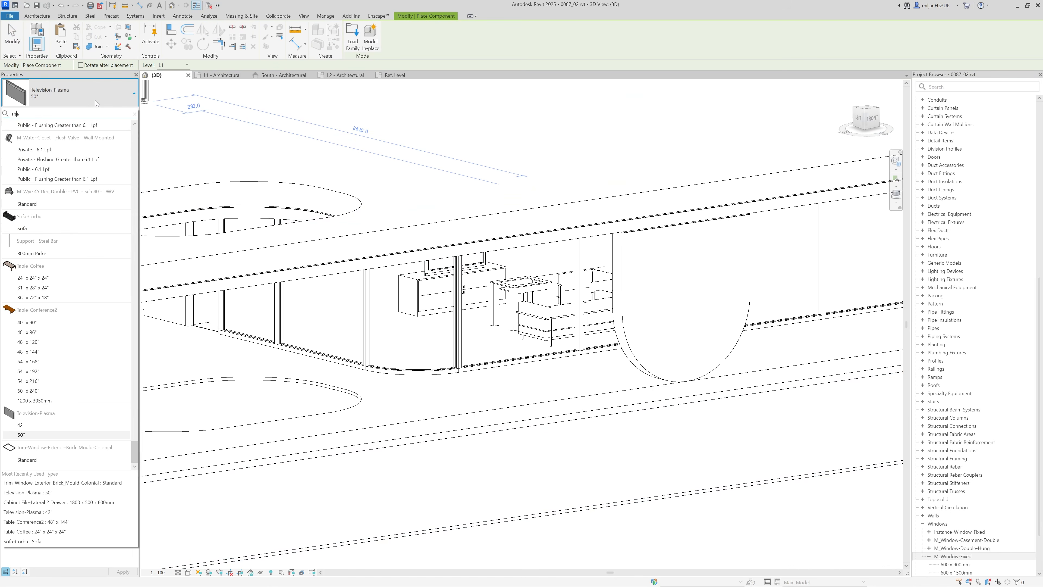
pyautogui.write('e')
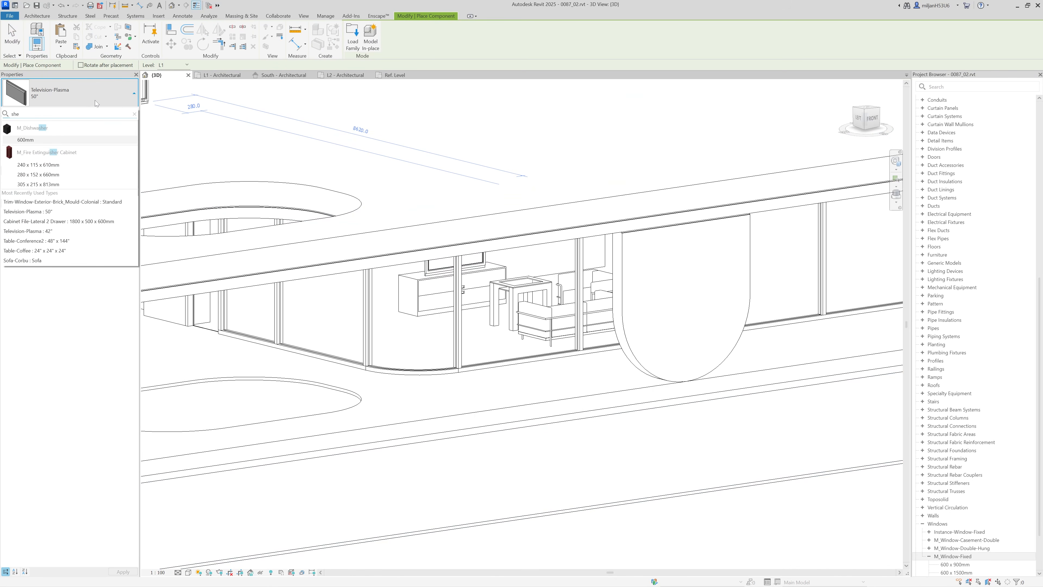
pyautogui.press('Escape')
pyautogui.press('Escape')
# Step: Load the Shelving family from the Autodesk furniture library into the project
pyautogui.click(159, 17)
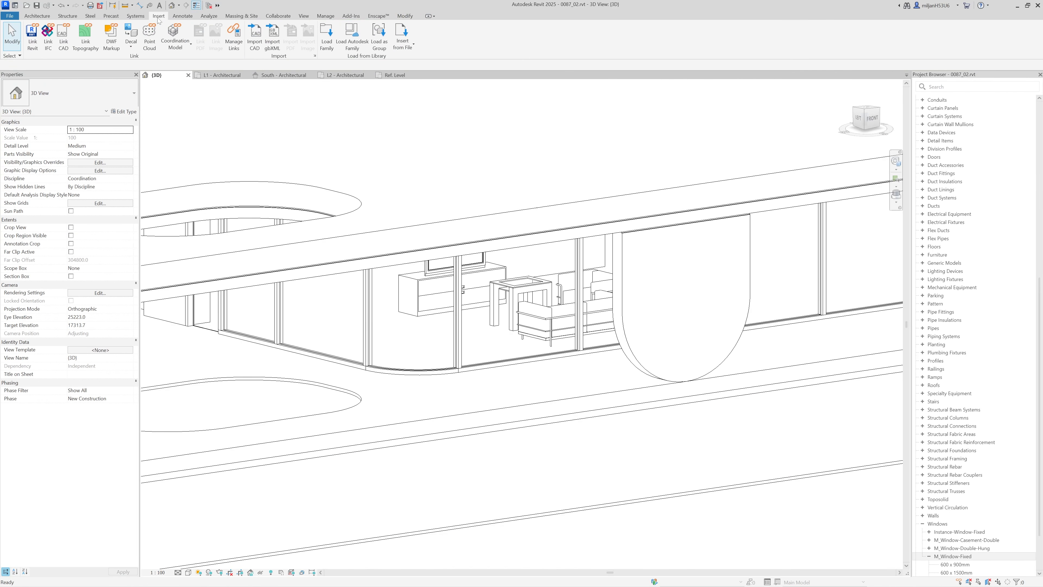
pyautogui.click(347, 41)
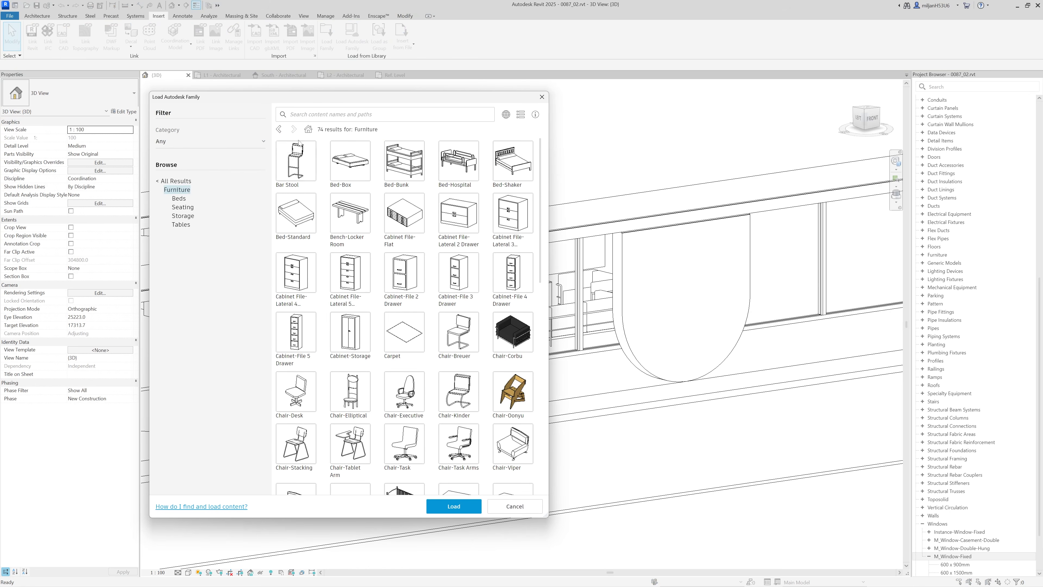
pyautogui.scroll(-5, 427, 323)
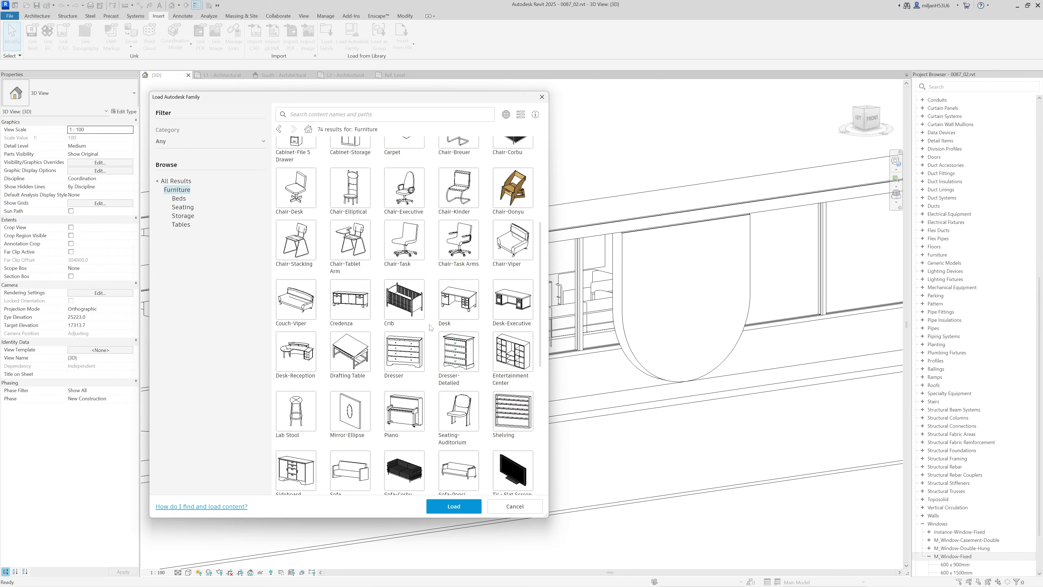
pyautogui.click(499, 399)
pyautogui.click(454, 506)
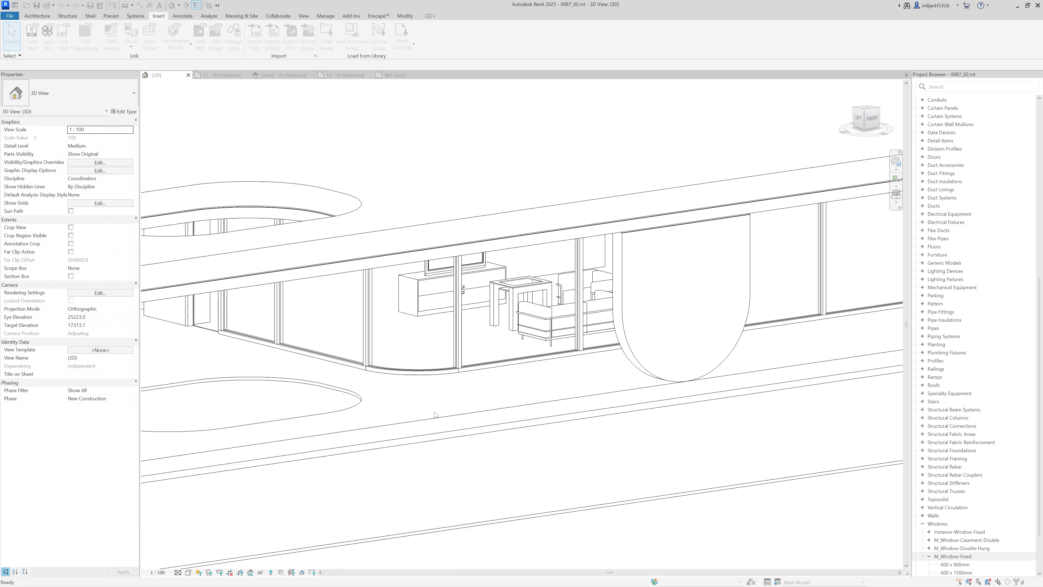
# Step: Place a 96" x 12" x 84" Shelving unit in the L1 plan, rotated to stand behind the chair as a divider
pyautogui.click(222, 75)
pyautogui.scroll(-4, 492, 337)
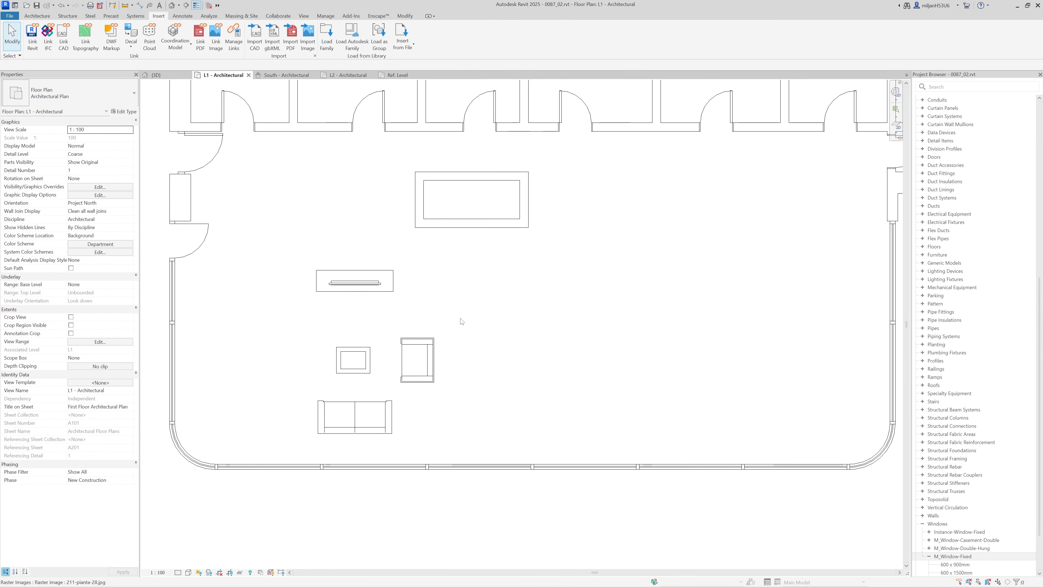
pyautogui.press('c')
pyautogui.press('m')
pyautogui.press('space')
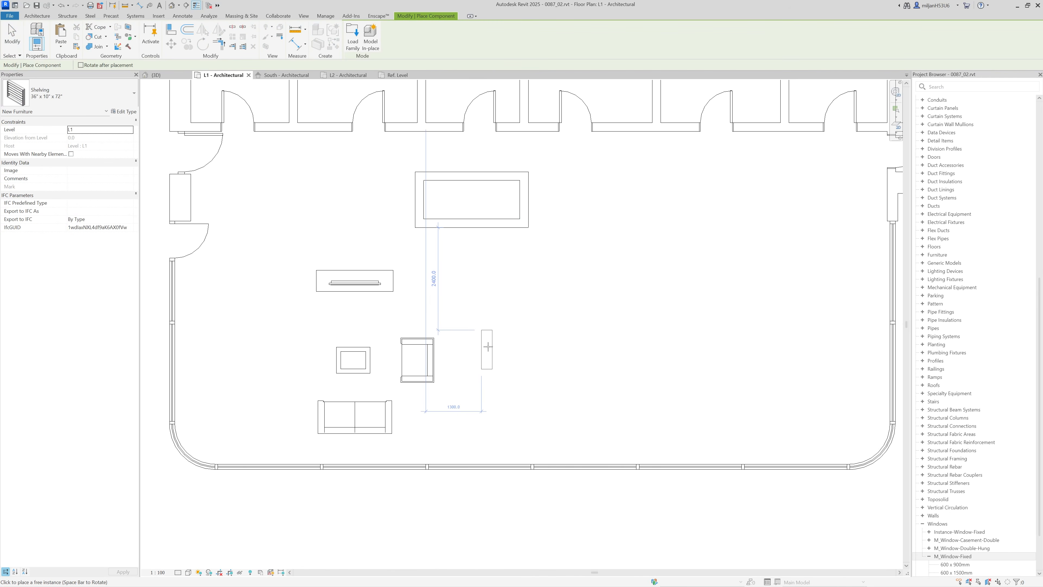
pyautogui.click(74, 94)
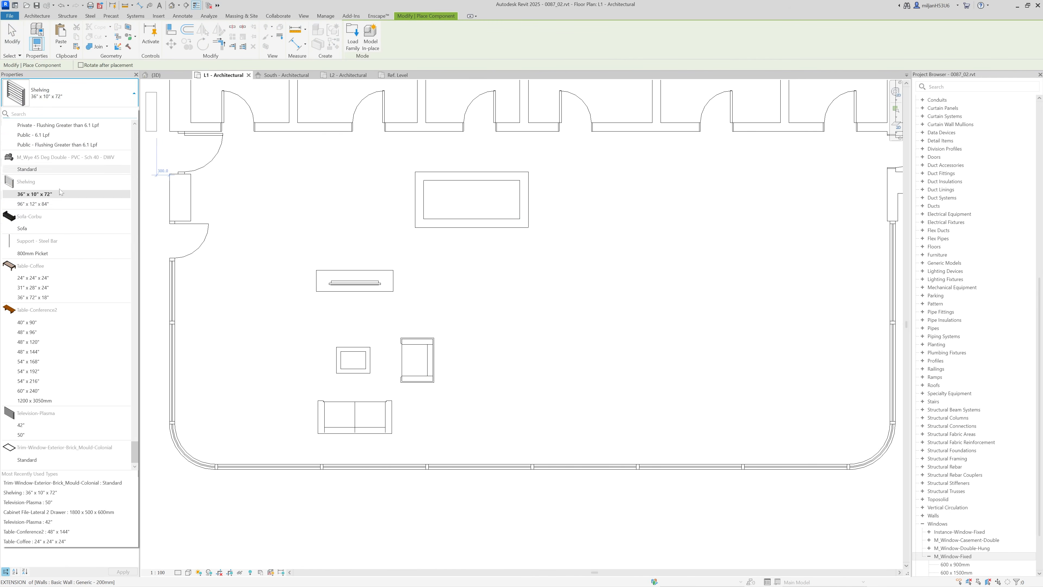
pyautogui.click(44, 204)
pyautogui.press('space')
pyautogui.press('space')
pyautogui.press('space')
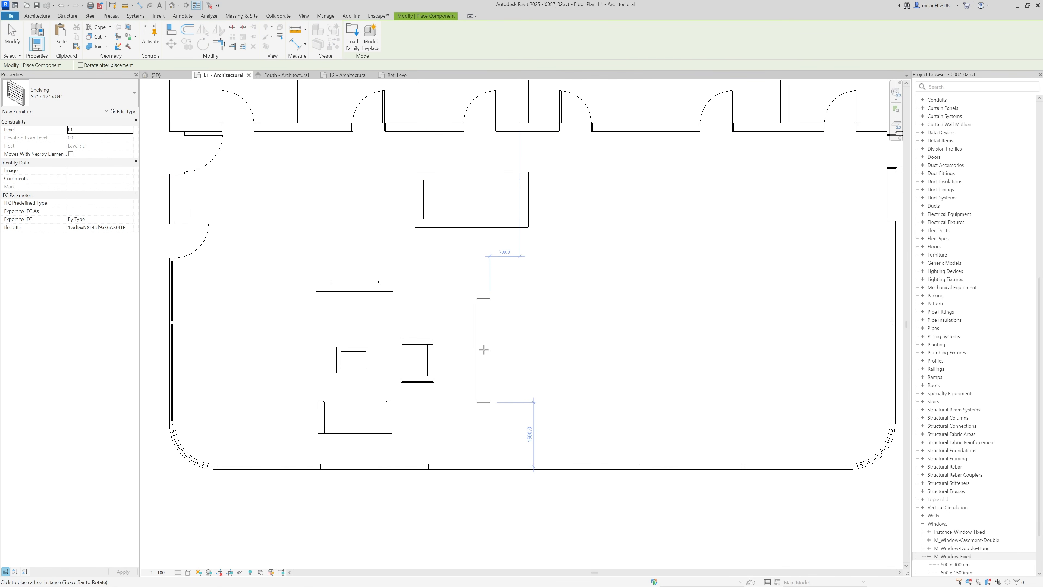
pyautogui.click(477, 352)
pyautogui.press('Escape')
# Step: In the 3D view, resize the shelving unit's type to Width 3000, Height 2600 and Depth 300
pyautogui.click(156, 74)
pyautogui.scroll(3, 524, 296)
pyautogui.keyDown('shift'); pyautogui.moveTo(591, 296); pyautogui.dragTo(626, 307, button='middle'); pyautogui.keyUp('shift')
pyautogui.click(629, 243)
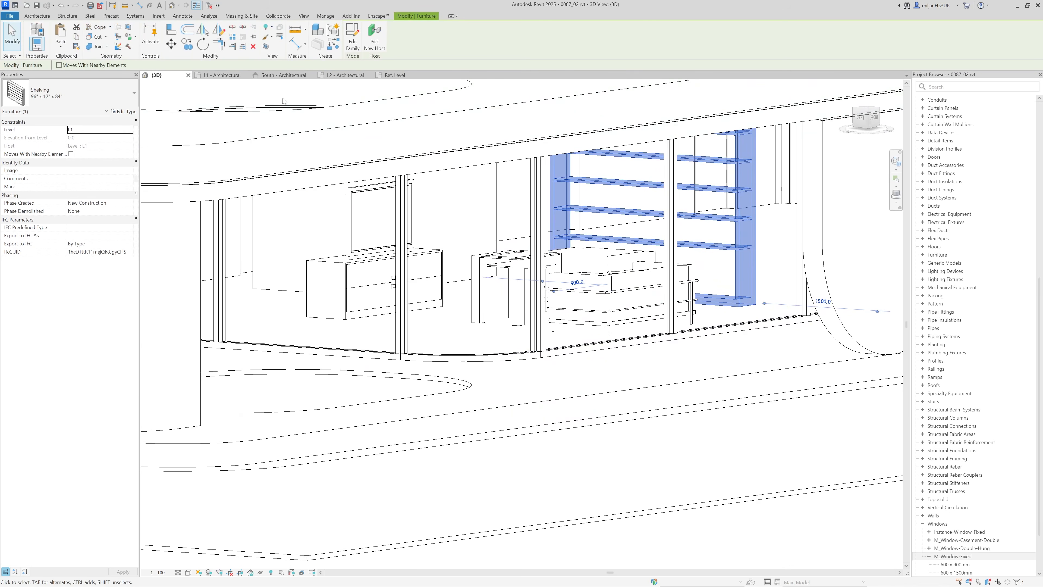
pyautogui.click(122, 112)
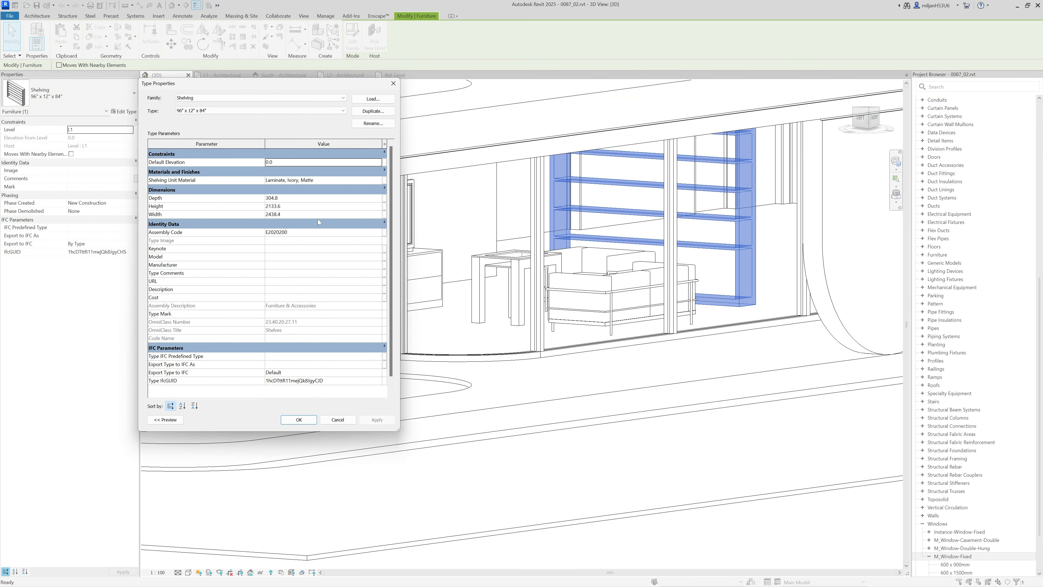
pyautogui.click(295, 214)
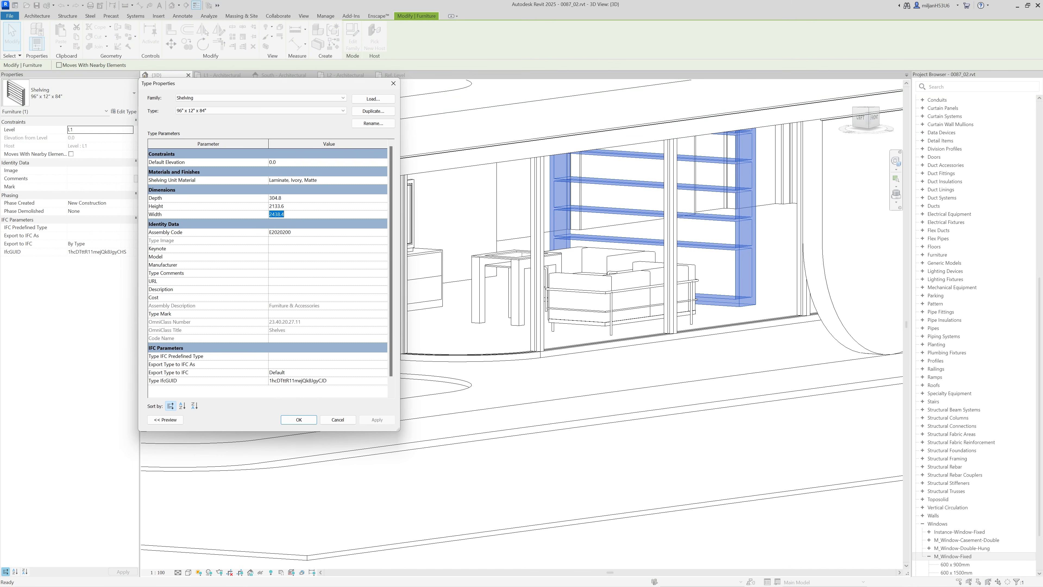
pyautogui.click(295, 208)
pyautogui.write('2600.0')
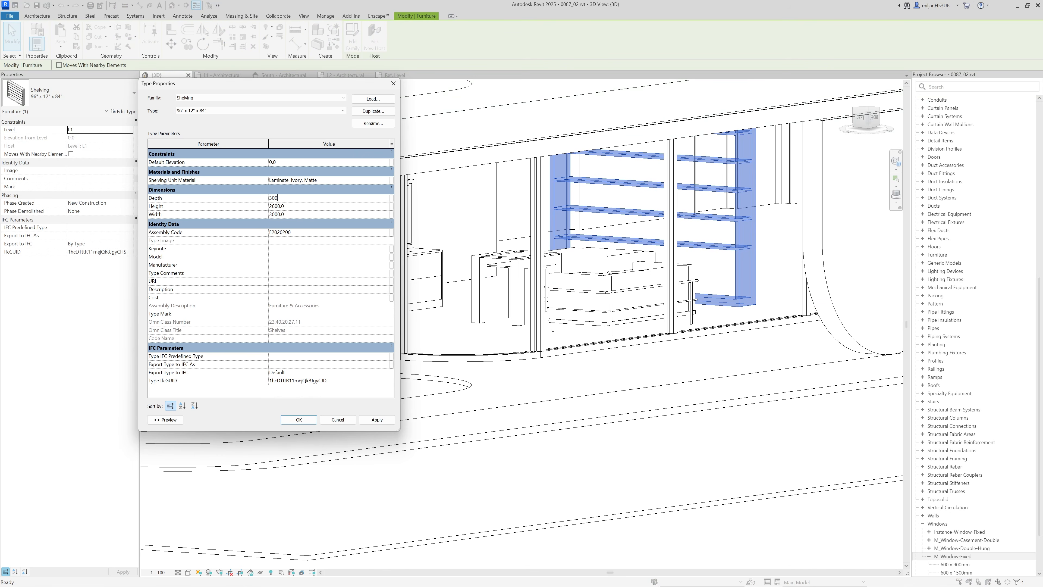
pyautogui.click(311, 420)
pyautogui.keyDown('shift'); pyautogui.moveTo(473, 385); pyautogui.dragTo(436, 396, button='middle'); pyautogui.keyUp('shift')
# Step: Check the shelving in the L1 plan and browse the house's reference photos in the web browser
pyautogui.click(227, 78)
pyautogui.scroll(3, 477, 304)
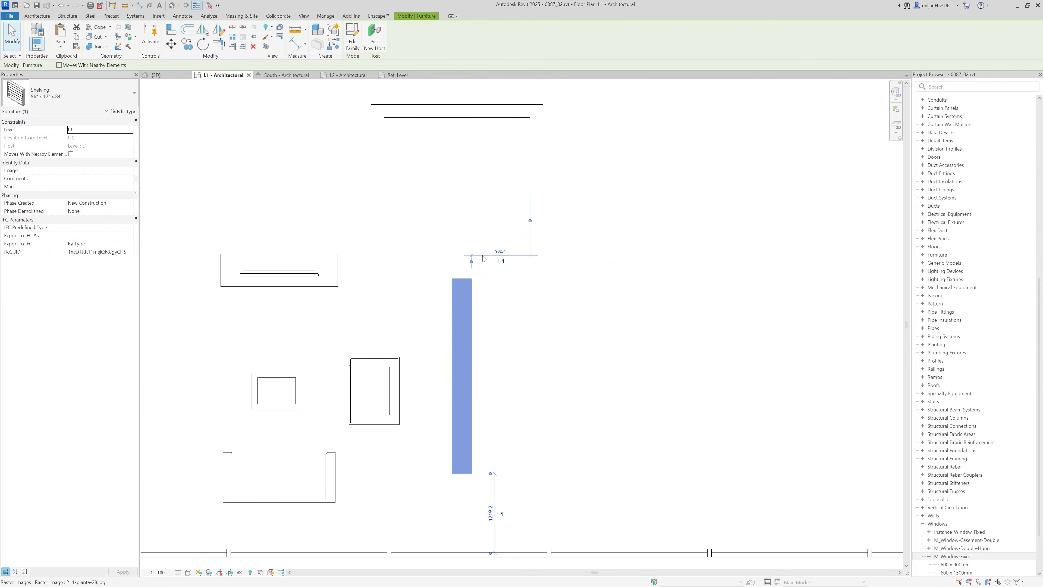
pyautogui.scroll(-1, 546, 332)
pyautogui.click(549, 329)
pyautogui.scroll(-3, 551, 297)
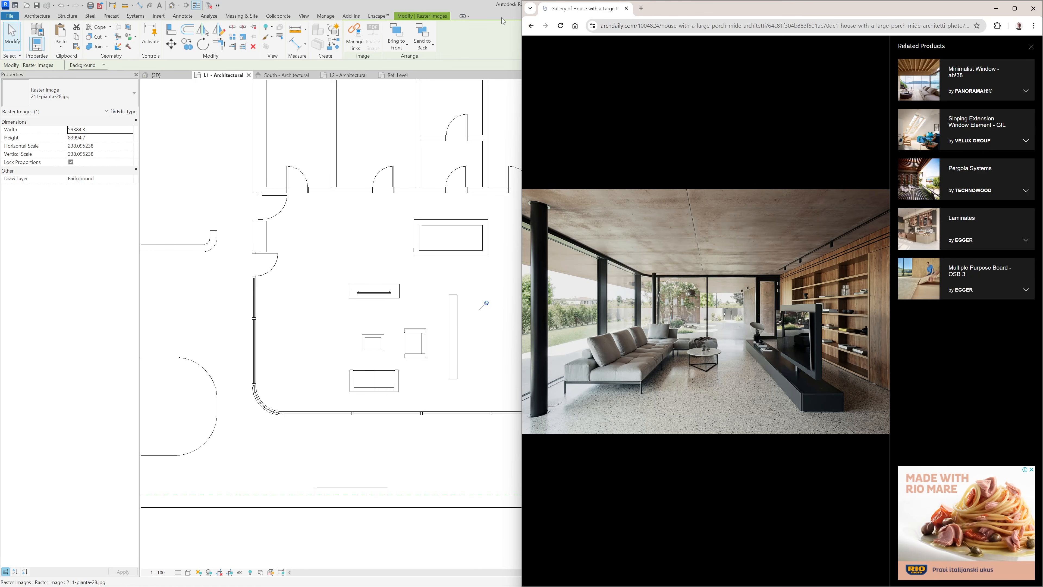
pyautogui.click(879, 276)
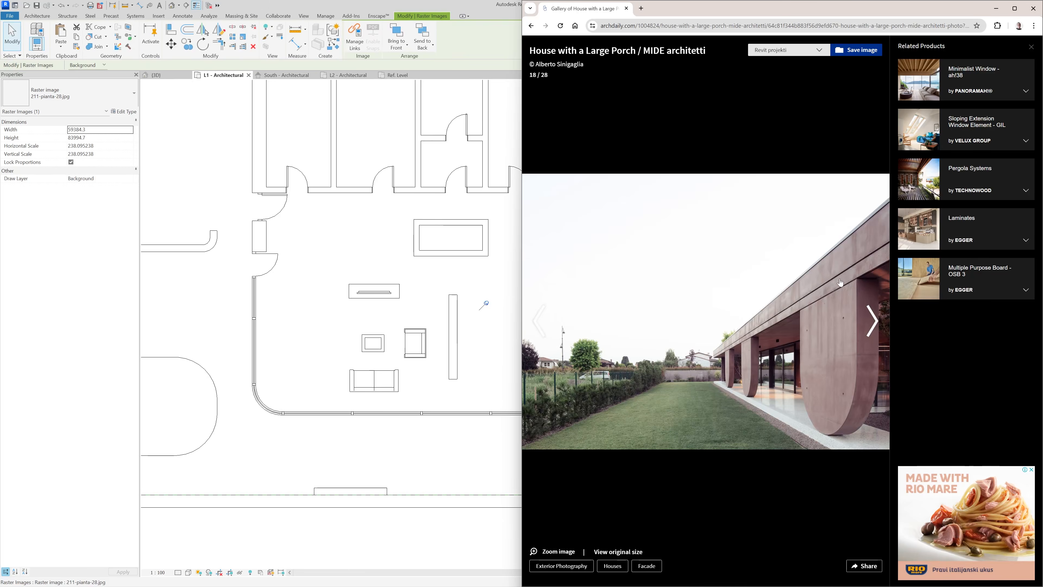
pyautogui.click(839, 282)
pyautogui.click(506, 50)
pyautogui.scroll(2, 370, 254)
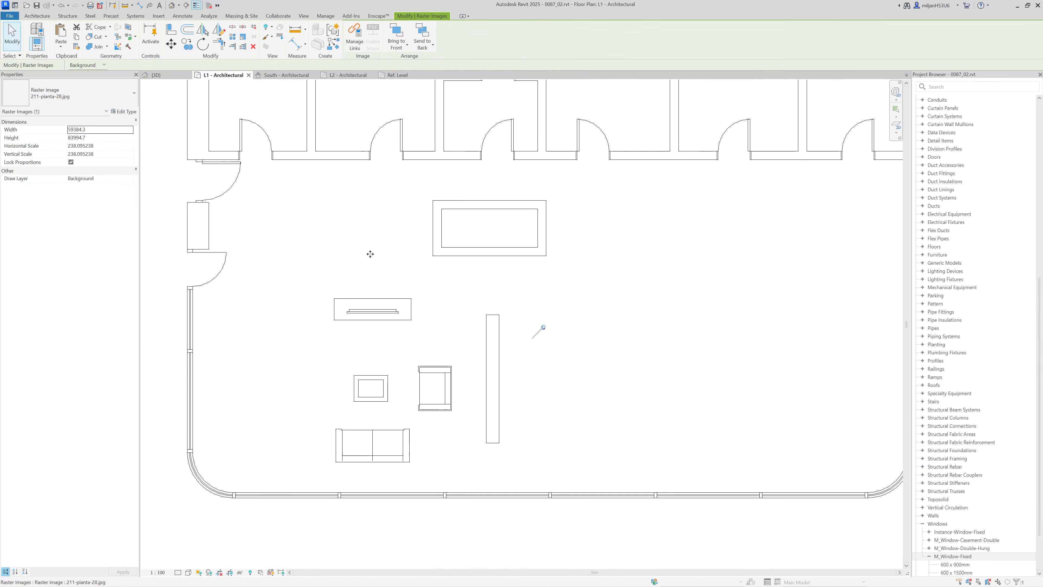
# Step: Start a wall in the L1 plan and duplicate the Generic - 200mm type as Generic - 20mm
pyautogui.click(7, 41)
pyautogui.moveTo(403, 258); pyautogui.dragTo(432, 251, button='middle')
pyautogui.moveTo(368, 235); pyautogui.dragTo(385, 246, button='middle')
pyautogui.scroll(1, 375, 240)
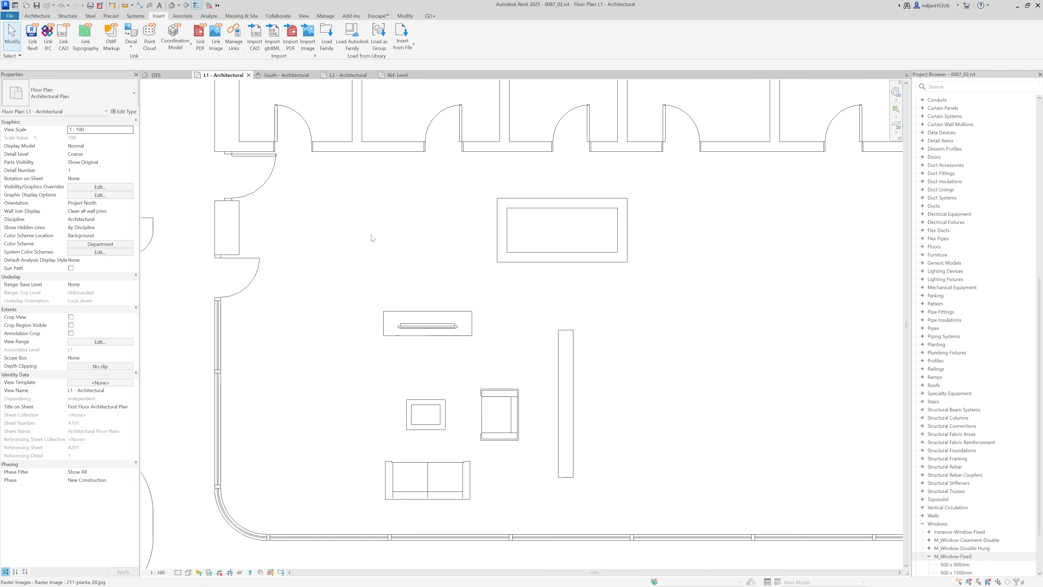
pyautogui.press('w')
pyautogui.press('a')
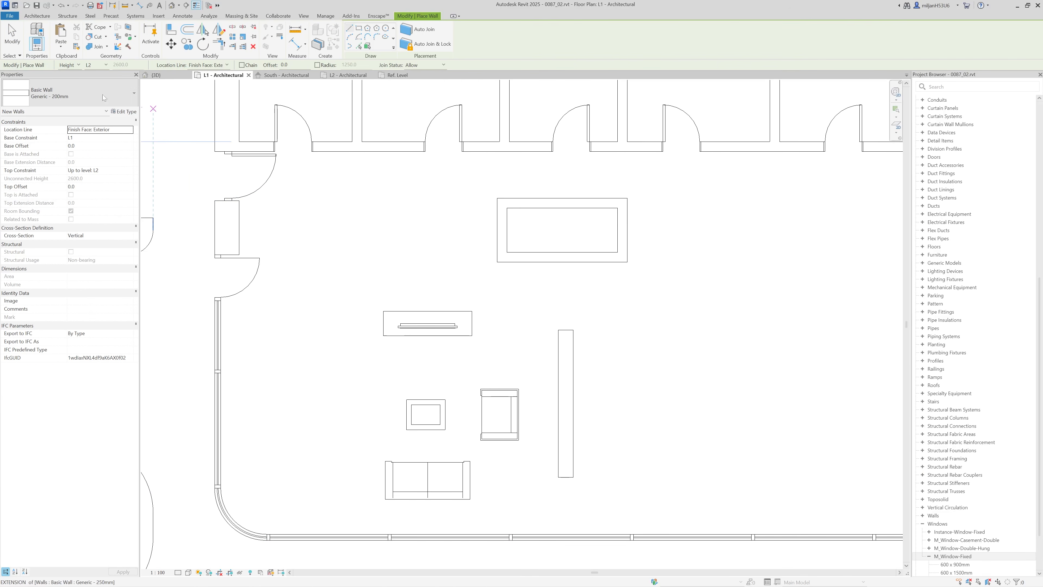
pyautogui.click(125, 112)
pyautogui.click(373, 111)
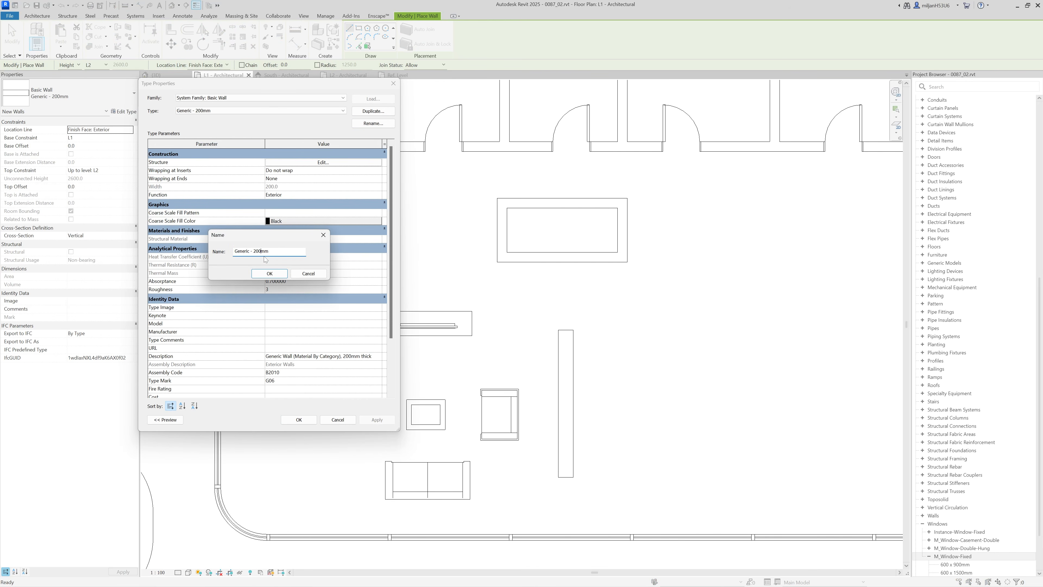
pyautogui.click(264, 276)
# Step: Make the new wall type's structure layer 20 thick and assign it the Wood - Stained material
pyautogui.click(324, 162)
pyautogui.click(265, 168)
pyautogui.click(252, 167)
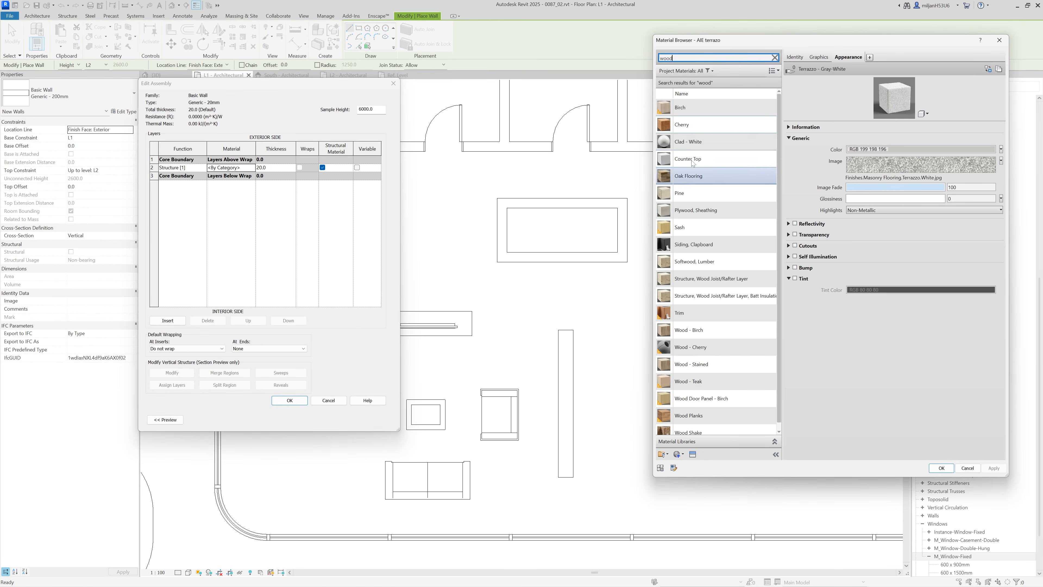
pyautogui.click(695, 313)
pyautogui.click(700, 364)
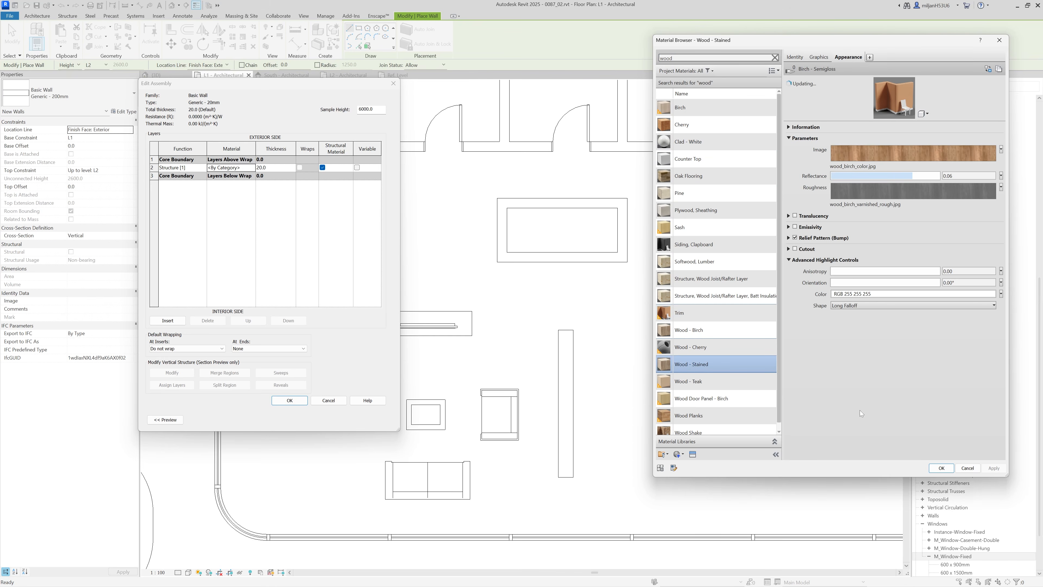
pyautogui.click(944, 468)
pyautogui.click(290, 401)
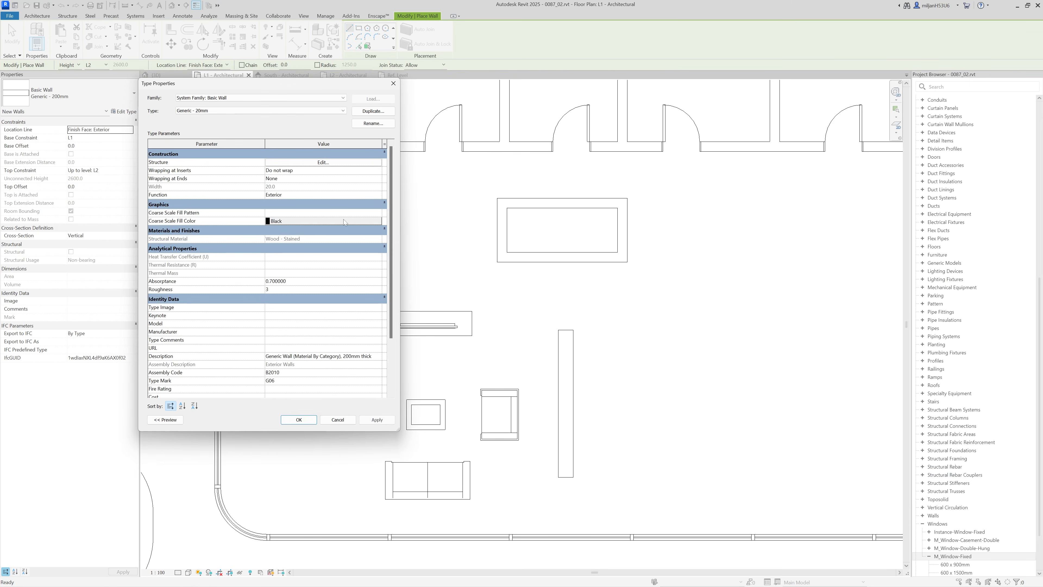
pyautogui.click(299, 420)
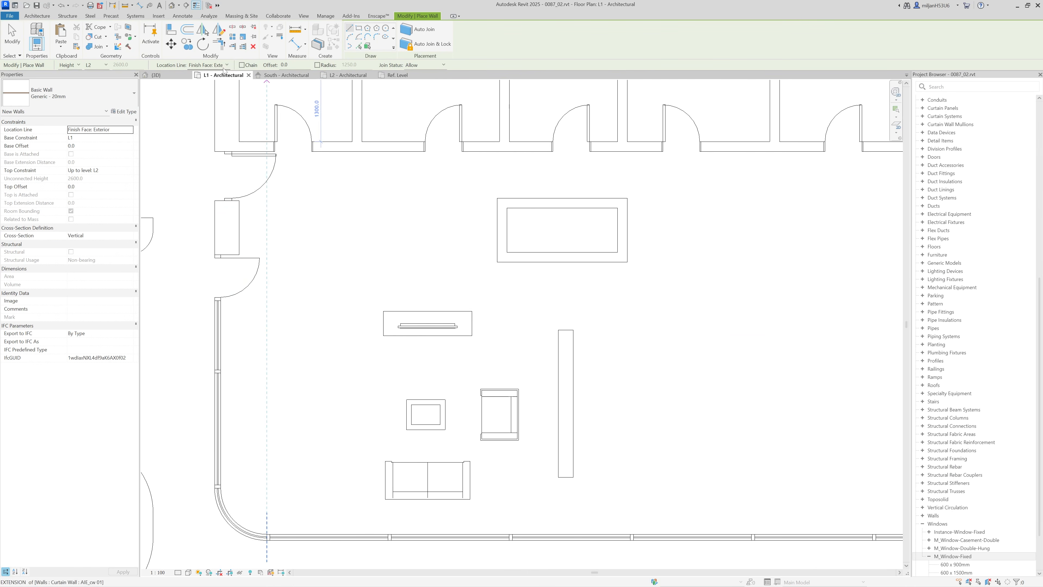
# Step: Draw the 20 mm wood wall along the living-room side of the central core, reaching the side walls at both ends
pyautogui.click(240, 254)
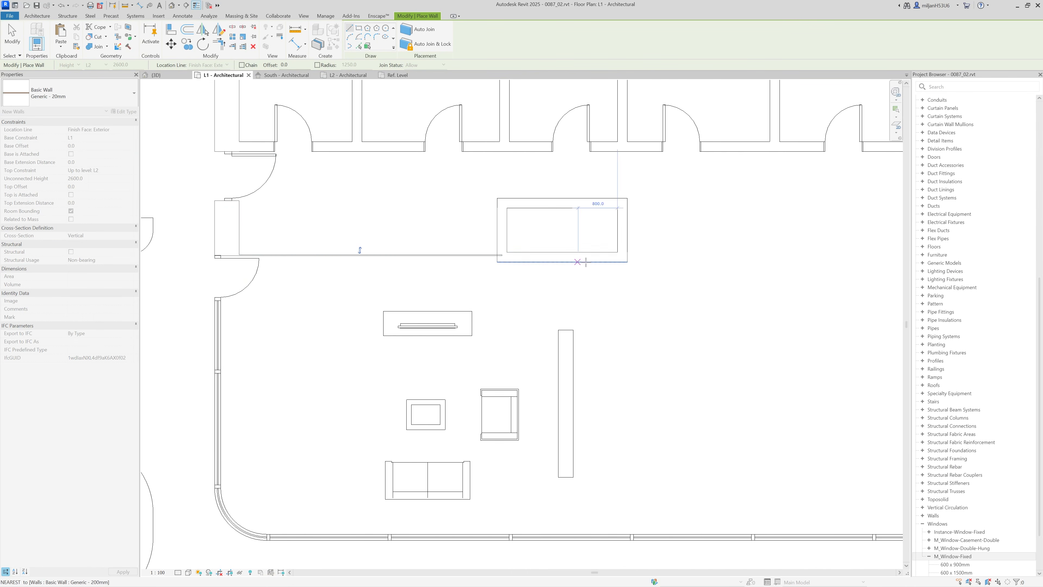
pyautogui.scroll(4, 853, 256)
pyautogui.click(843, 254)
pyautogui.scroll(-8, 830, 263)
pyautogui.scroll(3, 352, 286)
pyautogui.moveTo(546, 302); pyautogui.dragTo(329, 308, button='middle')
pyautogui.scroll(5, 708, 268)
pyautogui.moveTo(709, 268); pyautogui.dragTo(331, 293, button='middle')
pyautogui.scroll(-4, 331, 294)
pyautogui.scroll(6, 739, 296)
pyautogui.press('Escape')
pyautogui.press('Escape')
pyautogui.scroll(-1, 554, 293)
pyautogui.scroll(-1, 616, 292)
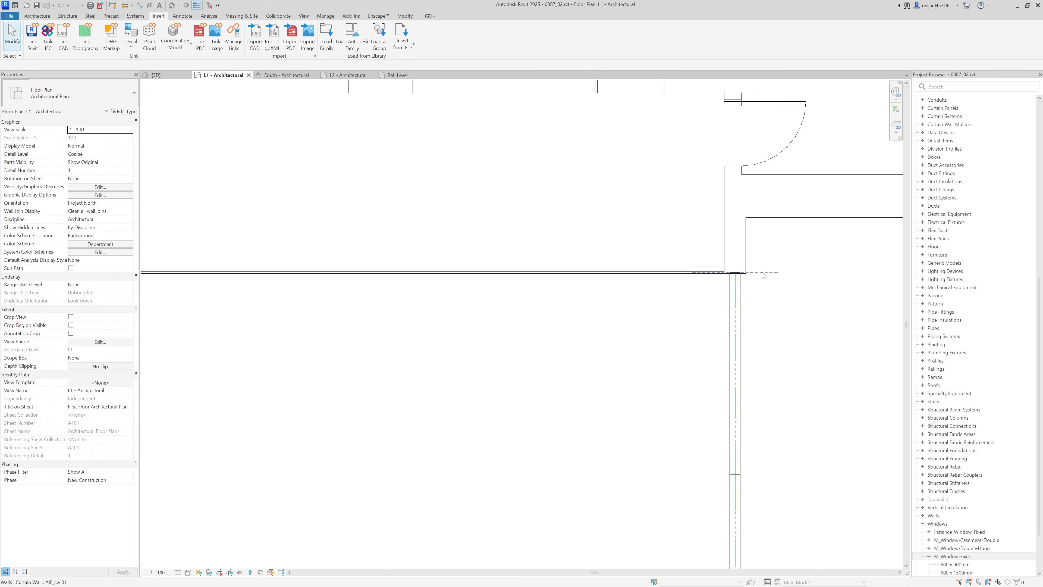
# Step: Adjust the east end of the living-room wood wall to line up with the end of the side wall
pyautogui.scroll(2, 709, 292)
pyautogui.click(715, 281)
pyautogui.scroll(4, 710, 276)
pyautogui.moveTo(693, 269); pyautogui.dragTo(692, 276)
pyautogui.click(658, 311)
pyautogui.scroll(-6, 436, 328)
pyautogui.scroll(5, 438, 294)
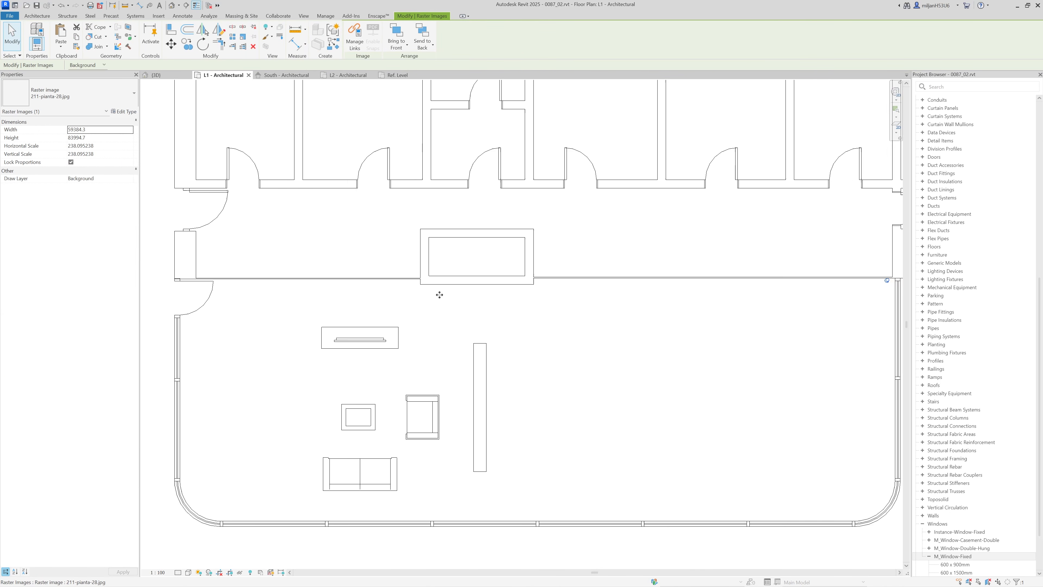
pyautogui.press('Escape')
pyautogui.scroll(-3, 440, 278)
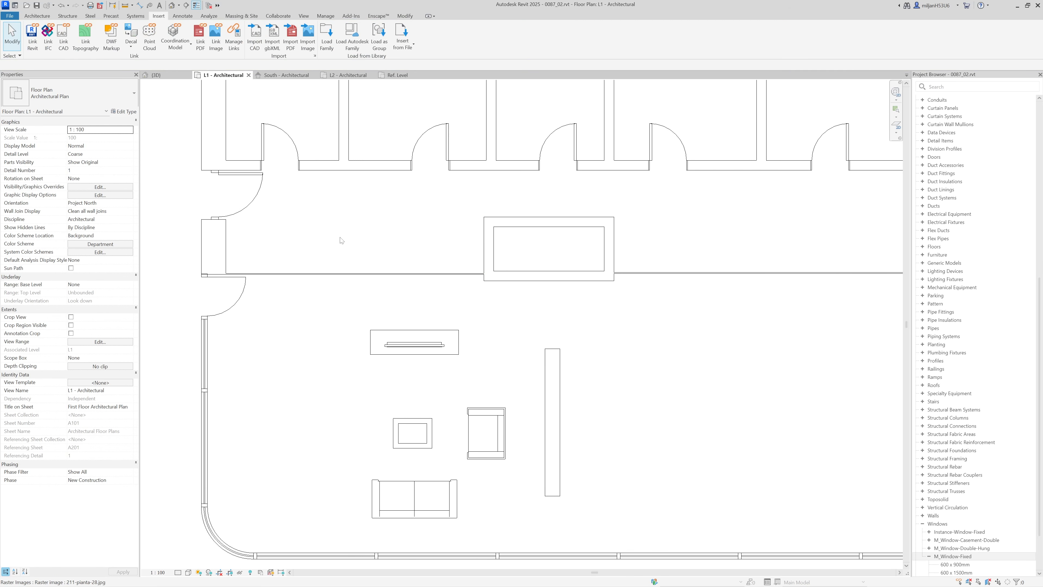
# Step: Draw a matching Generic - 20mm wood wall along the corridor side, parallel to the first, on both sides of the core
pyautogui.click(353, 274)
pyautogui.scroll(2, 353, 273)
pyautogui.press('c')
pyautogui.press('s')
pyautogui.click(160, 191)
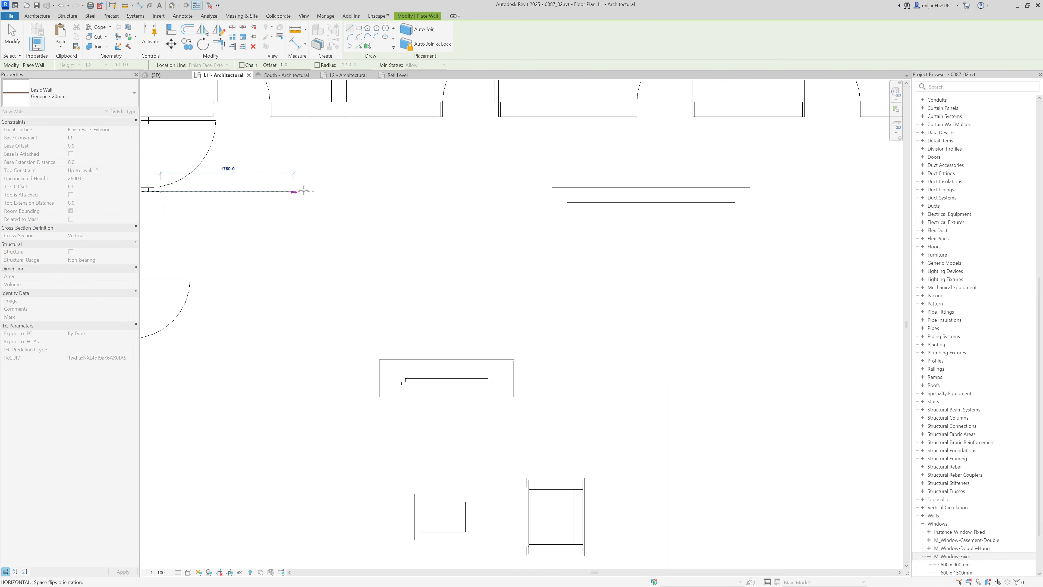
pyautogui.click(551, 192)
pyautogui.moveTo(790, 192); pyautogui.dragTo(494, 188, button='middle')
pyautogui.click(452, 187)
pyautogui.moveTo(612, 191); pyautogui.dragTo(317, 182, button='middle')
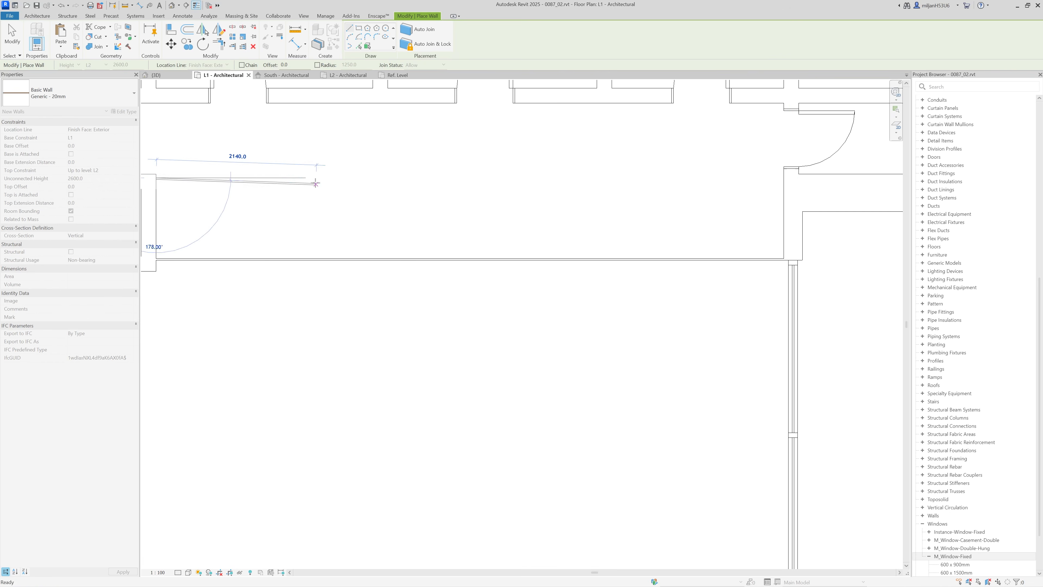
pyautogui.click(782, 179)
pyautogui.scroll(1, 782, 178)
pyautogui.scroll(-4, 599, 214)
pyautogui.moveTo(206, 224); pyautogui.dragTo(603, 214, button='middle')
pyautogui.press('Escape')
pyautogui.press('Escape')
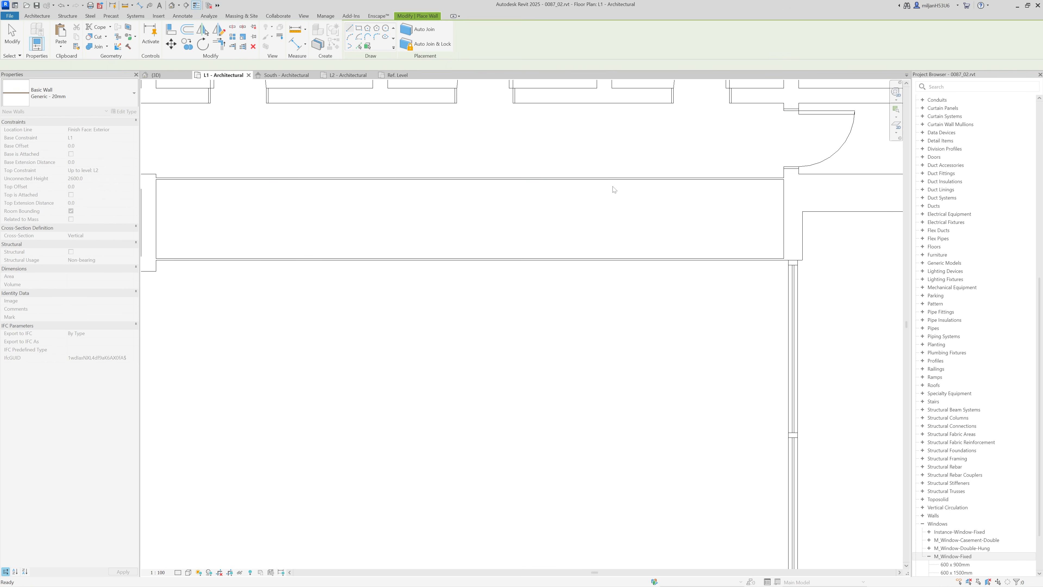
# Step: Change the four walls of the rectangular central core to the Generic - 150mm type
pyautogui.scroll(-4, 609, 189)
pyautogui.scroll(2, 392, 211)
pyautogui.click(479, 178)
pyautogui.scroll(1, 465, 198)
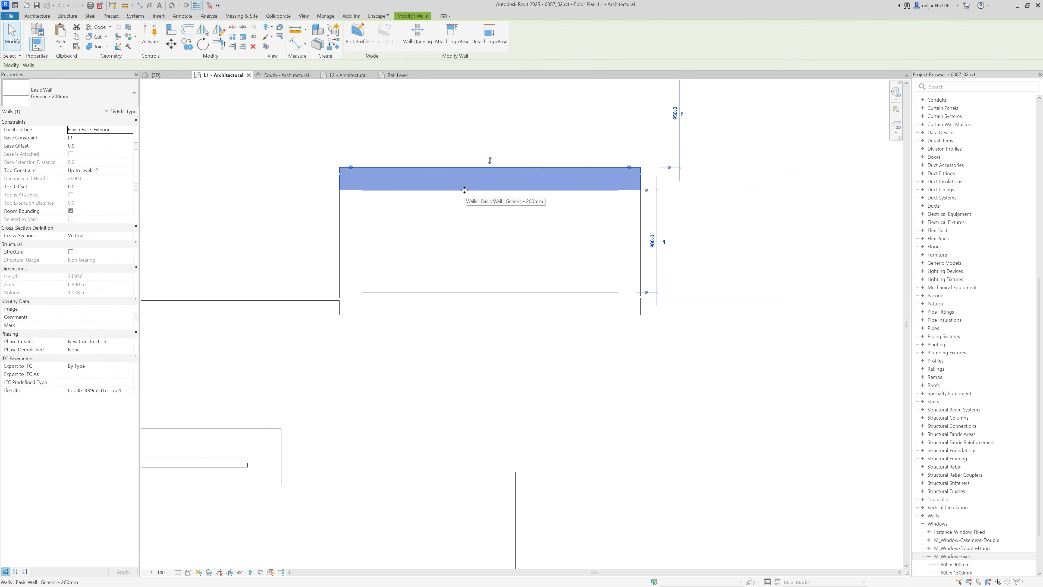
pyautogui.keyDown('ctrl'); pyautogui.click(358, 244); pyautogui.keyUp('ctrl')
pyautogui.keyDown('ctrl'); pyautogui.click(404, 300); pyautogui.keyUp('ctrl')
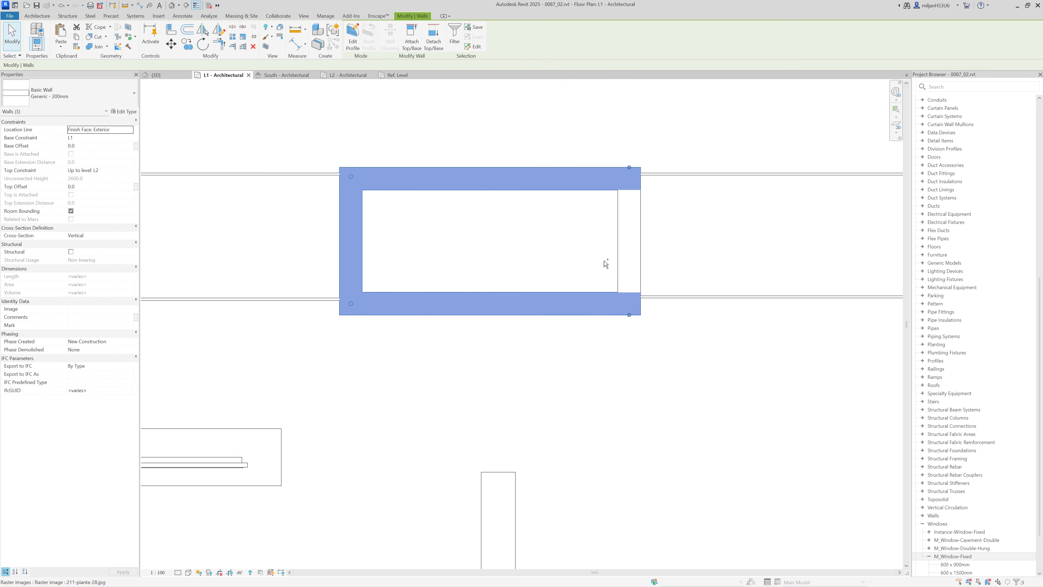
pyautogui.keyDown('ctrl'); pyautogui.click(619, 262); pyautogui.keyUp('ctrl')
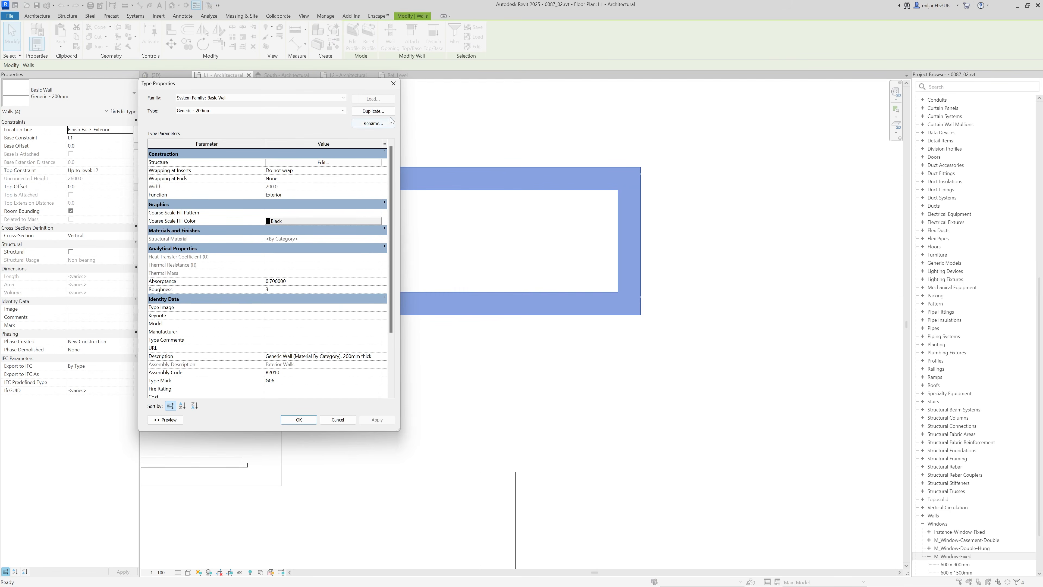
pyautogui.click(295, 111)
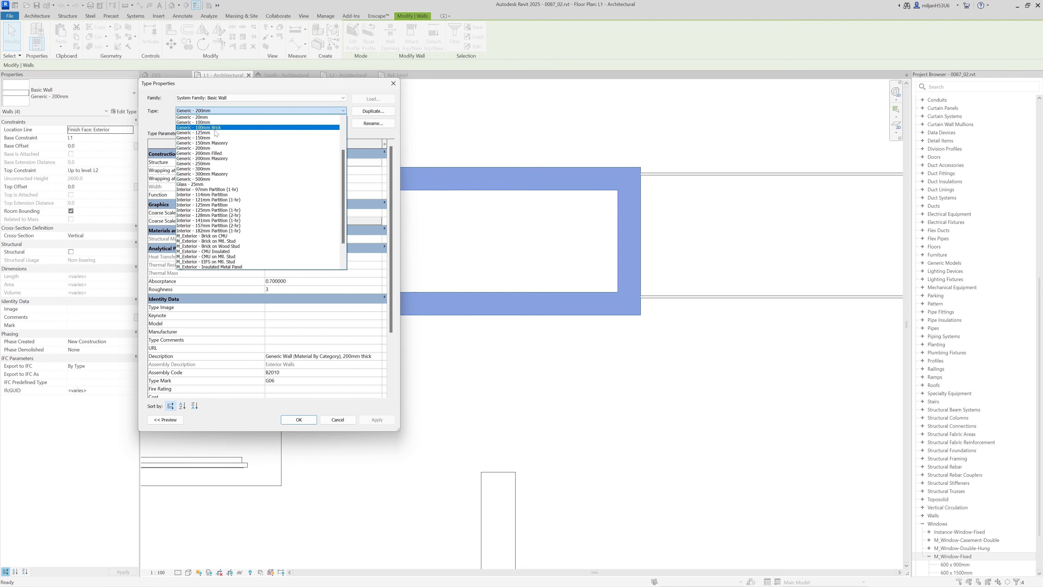
pyautogui.click(214, 138)
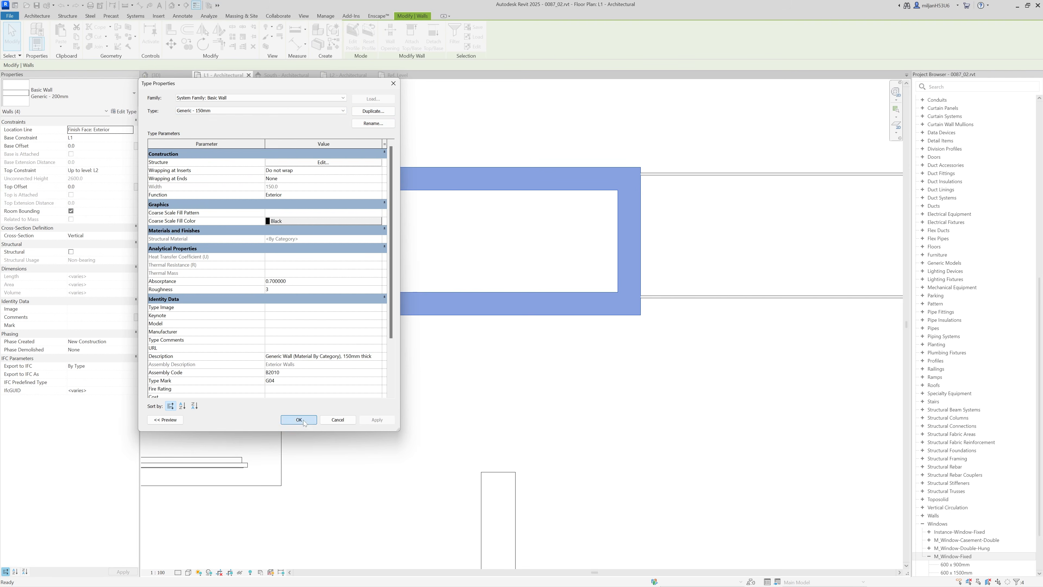
pyautogui.click(299, 420)
pyautogui.click(448, 260)
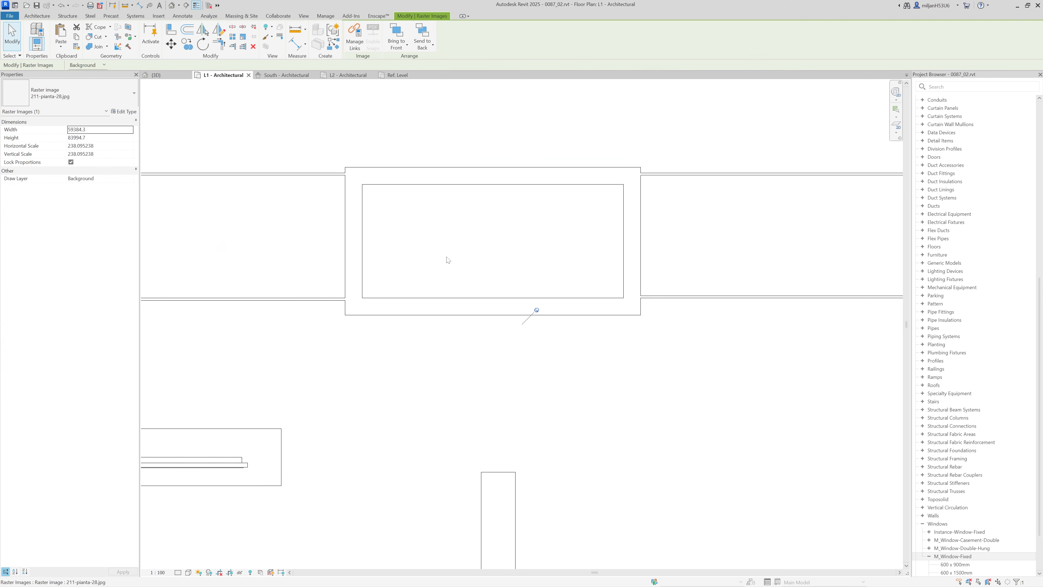
# Step: Align the core's living-room-side wall with the face of the wood wall west of it
pyautogui.press('a')
pyautogui.press('l')
pyautogui.click(320, 300)
pyautogui.click(401, 315)
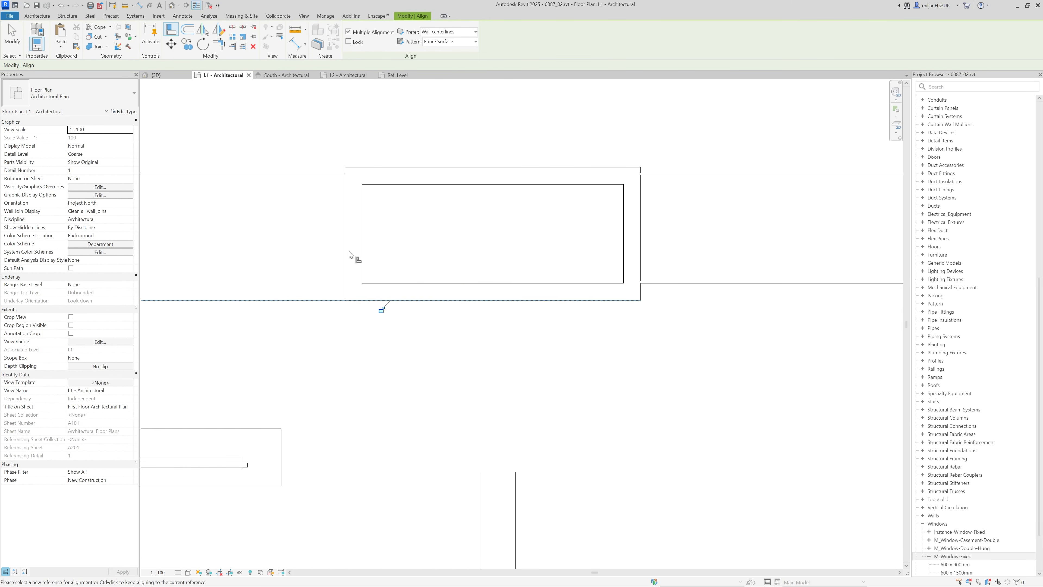
pyautogui.click(305, 172)
pyautogui.click(1028, 579)
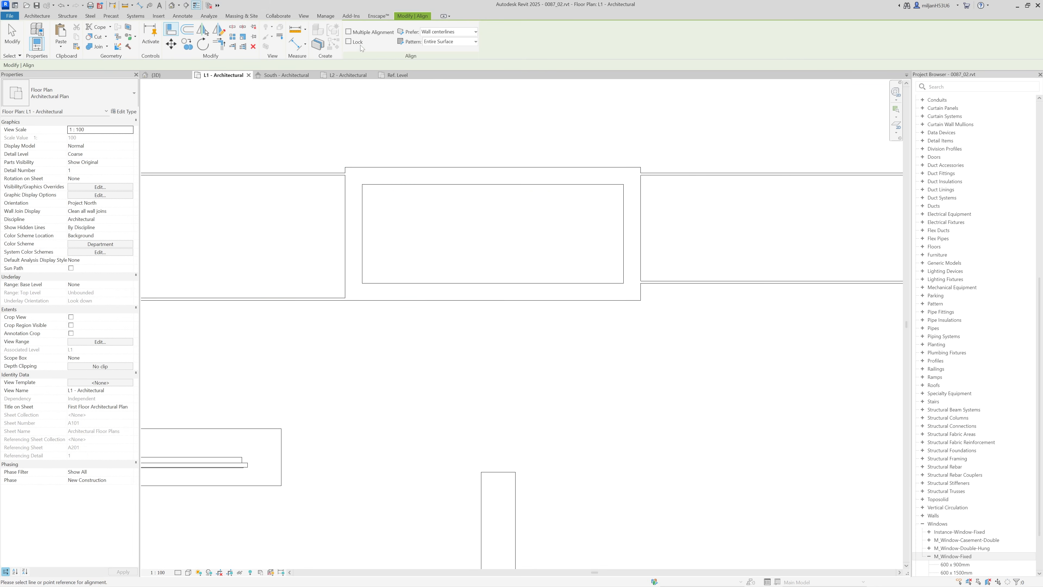
# Step: Align the core's corridor-side wall with the western wood wall, and the eastern wood walls with the core's outer faces
pyautogui.click(322, 173)
pyautogui.click(391, 168)
pyautogui.click(622, 301)
pyautogui.click(674, 284)
pyautogui.scroll(-2, 701, 356)
pyautogui.moveTo(700, 355); pyautogui.dragTo(548, 329, button='middle')
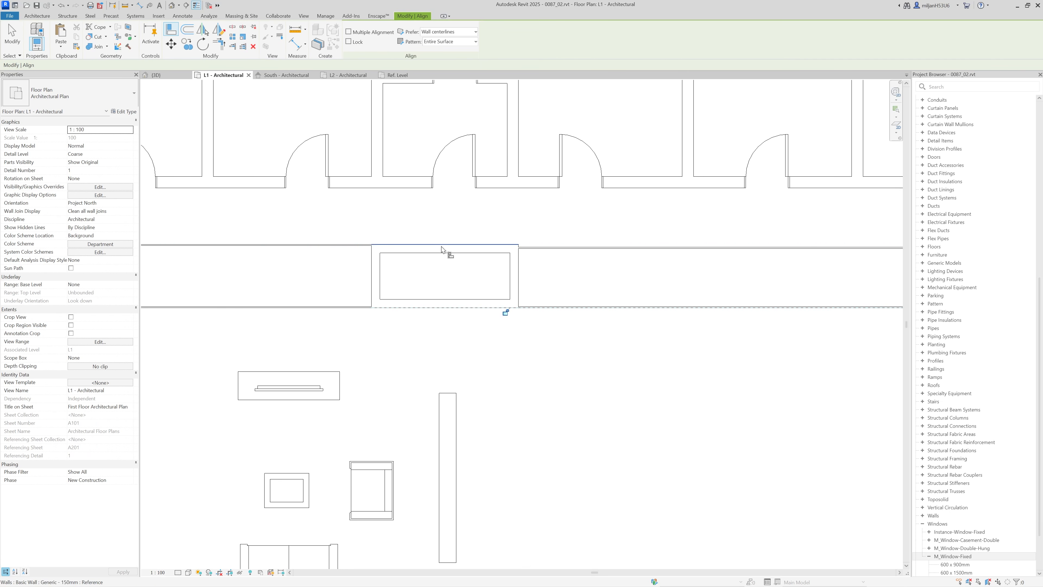
pyautogui.click(533, 246)
pyautogui.scroll(-4, 534, 250)
# Step: Display the 3D view in the Realistic visual style and orbit to show the wood walls behind the furniture
pyautogui.hotkey('ctrl', 'Tab')
pyautogui.keyDown('shift'); pyautogui.moveTo(484, 275); pyautogui.dragTo(445, 311, button='middle'); pyautogui.keyUp('shift')
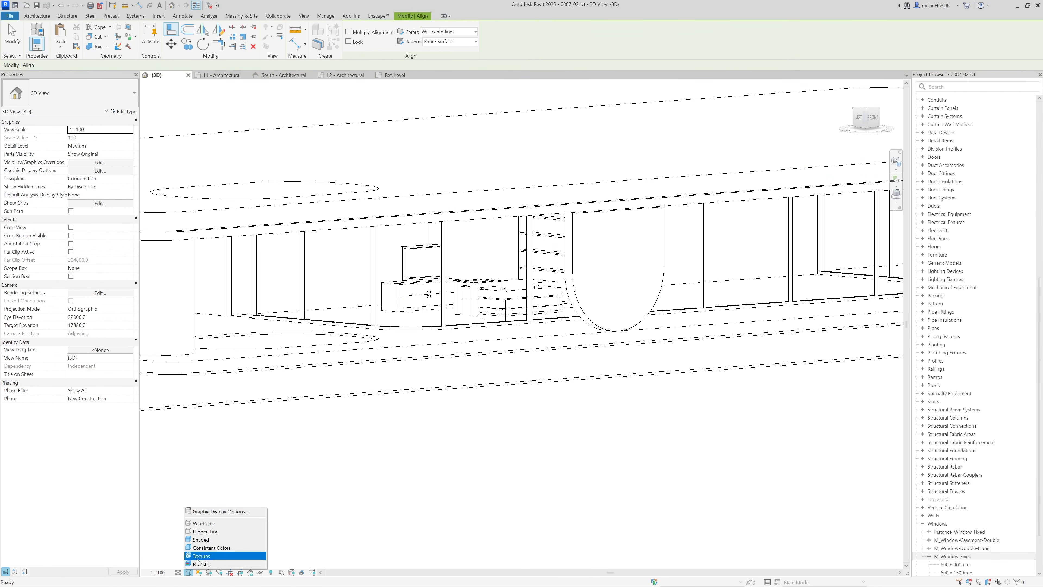
pyautogui.click(201, 563)
pyautogui.keyDown('shift'); pyautogui.moveTo(435, 366); pyautogui.dragTo(370, 359, button='middle'); pyautogui.keyUp('shift')
pyautogui.click(221, 75)
pyautogui.scroll(5, 473, 259)
pyautogui.click(153, 76)
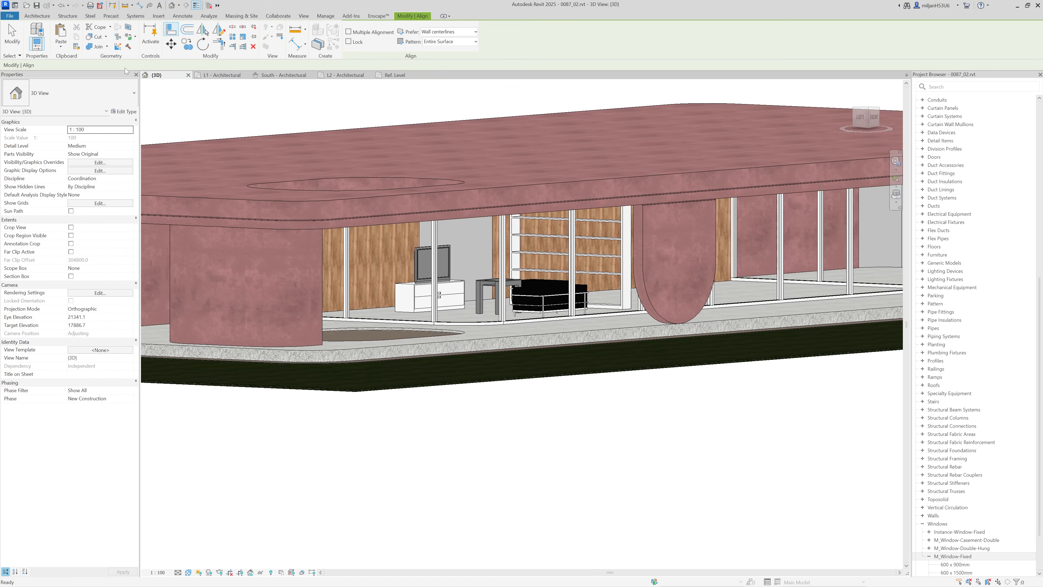
# Step: Temporarily isolate the wood-finished wall and the adjoining grey core wall in the 3D view
pyautogui.click(13, 33)
pyautogui.scroll(3, 370, 306)
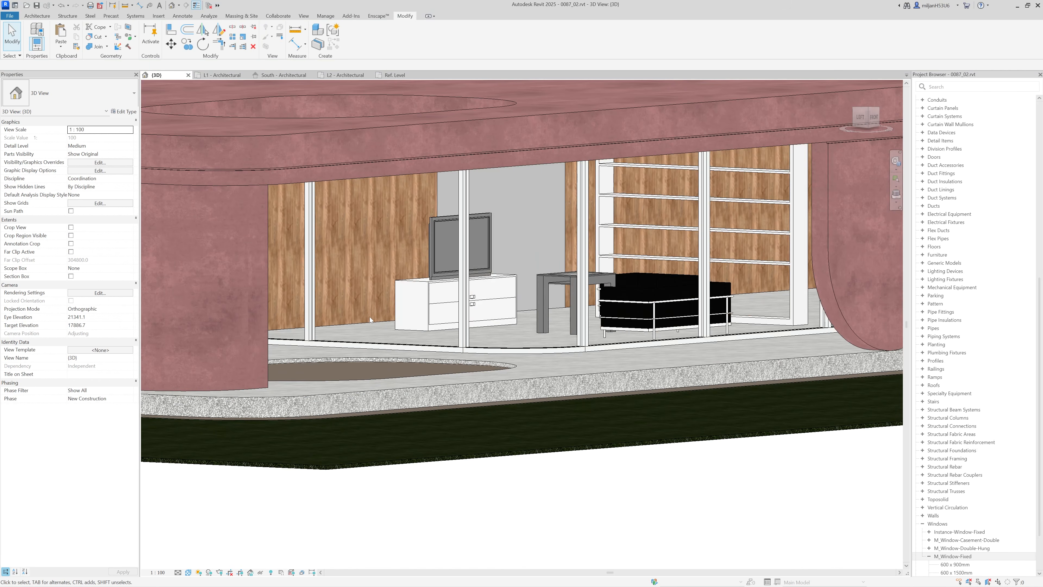
pyautogui.click(370, 320)
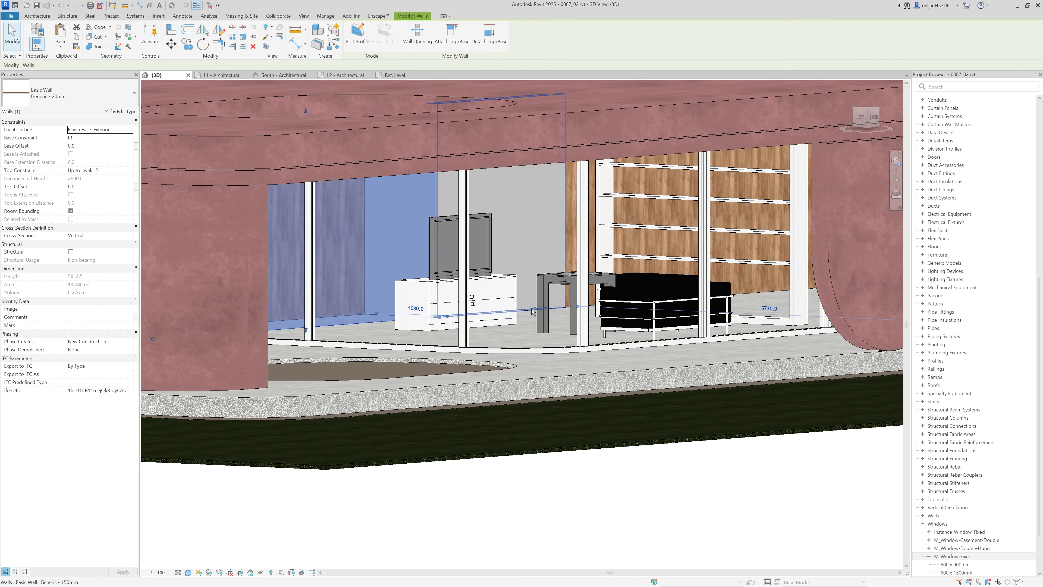
pyautogui.keyDown('ctrl'); pyautogui.click(530, 308); pyautogui.keyUp('ctrl')
pyautogui.press('h')
pyautogui.press('i')
pyautogui.click(557, 366)
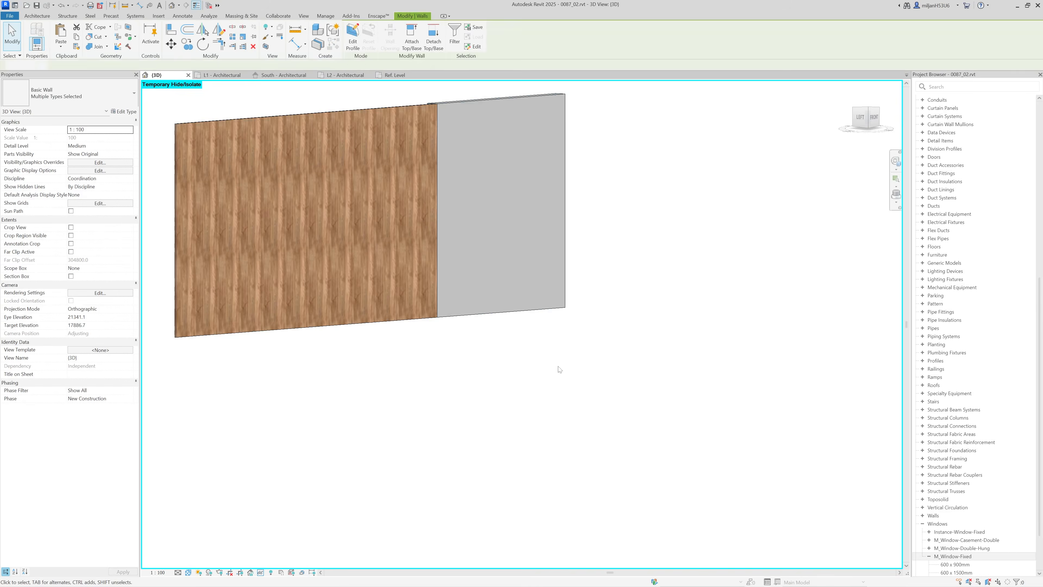
# Step: Paint the grey core wall's living-room face with Wood - Stained and reset the temporary isolation
pyautogui.press('t')
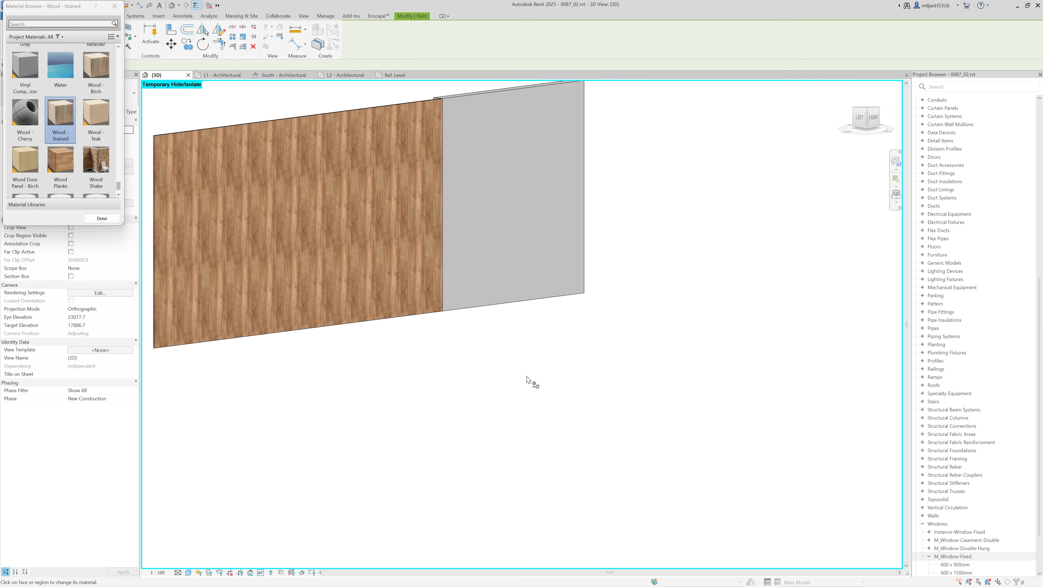
pyautogui.click(516, 311)
pyautogui.click(115, 6)
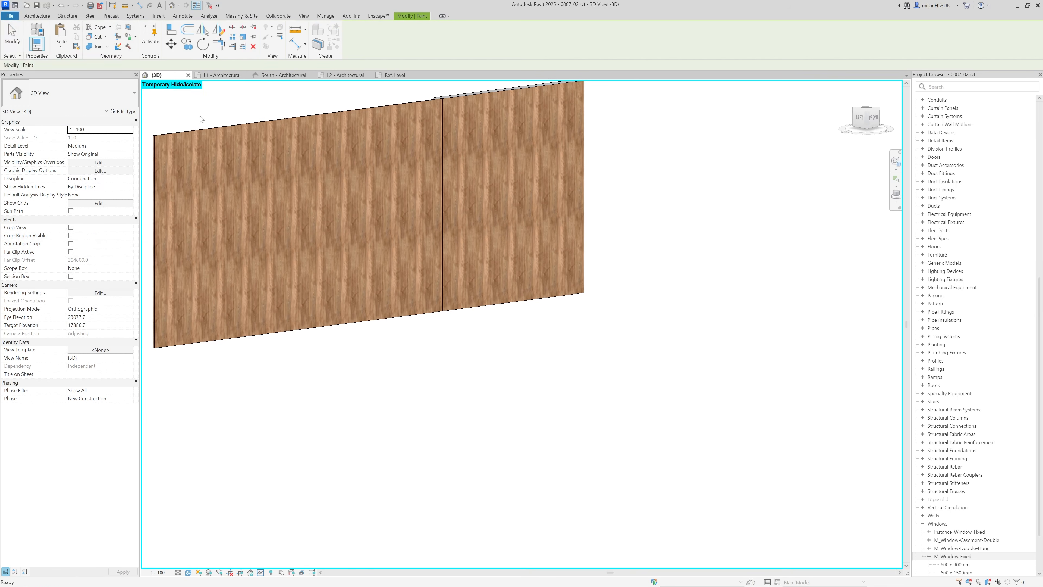
pyautogui.press('h')
pyautogui.press('r')
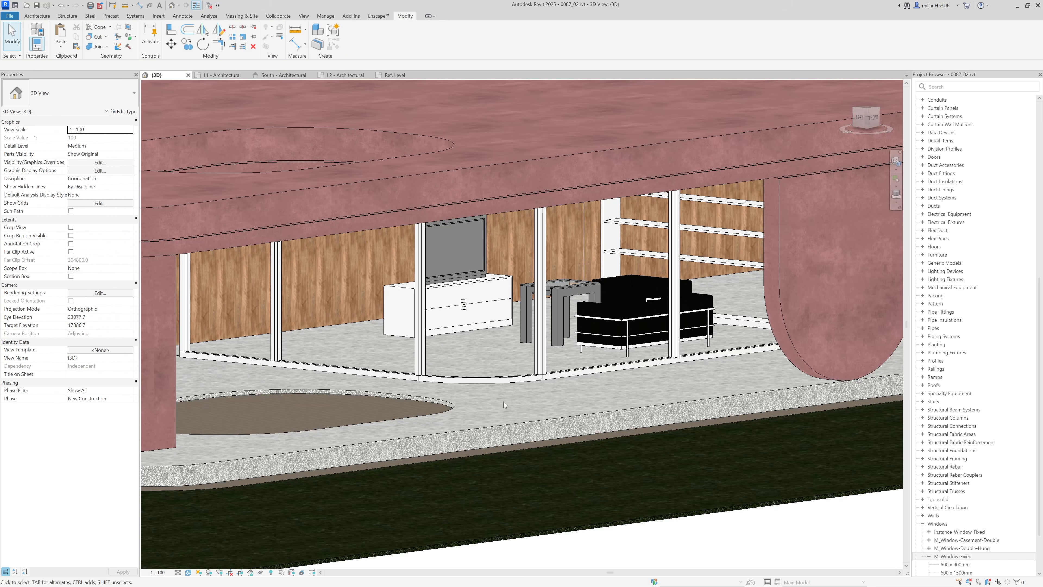
# Step: Check the continuous wood cladding behind the furniture in 3D and open the L1 - Architectural floor plan
pyautogui.scroll(5, 503, 402)
pyautogui.scroll(-5, 492, 352)
pyautogui.keyDown('shift'); pyautogui.moveTo(492, 353); pyautogui.dragTo(506, 394, button='middle'); pyautogui.keyUp('shift')
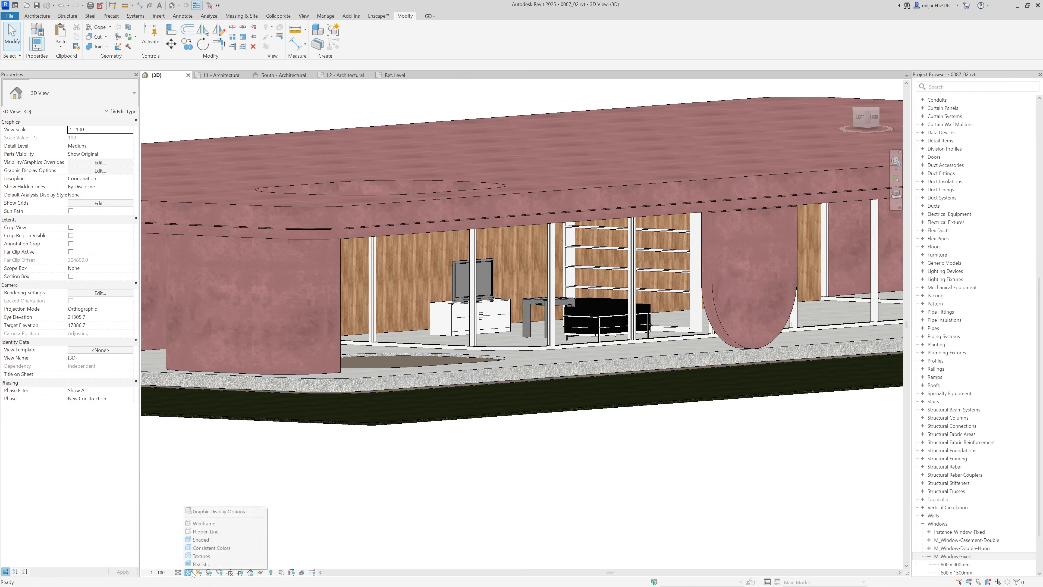
pyautogui.hotkey('ctrl', 'Tab')
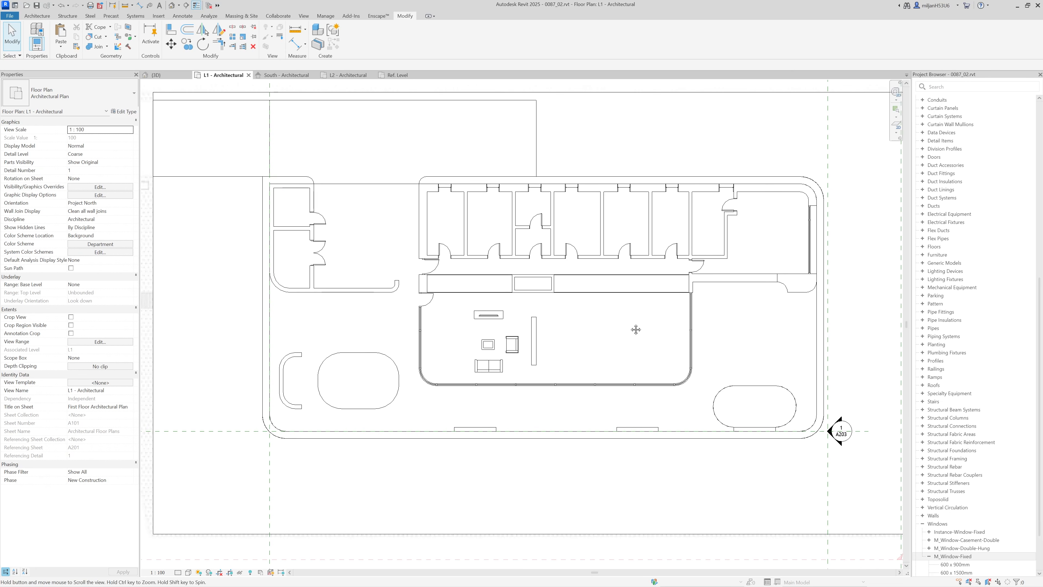
pyautogui.scroll(2, 588, 299)
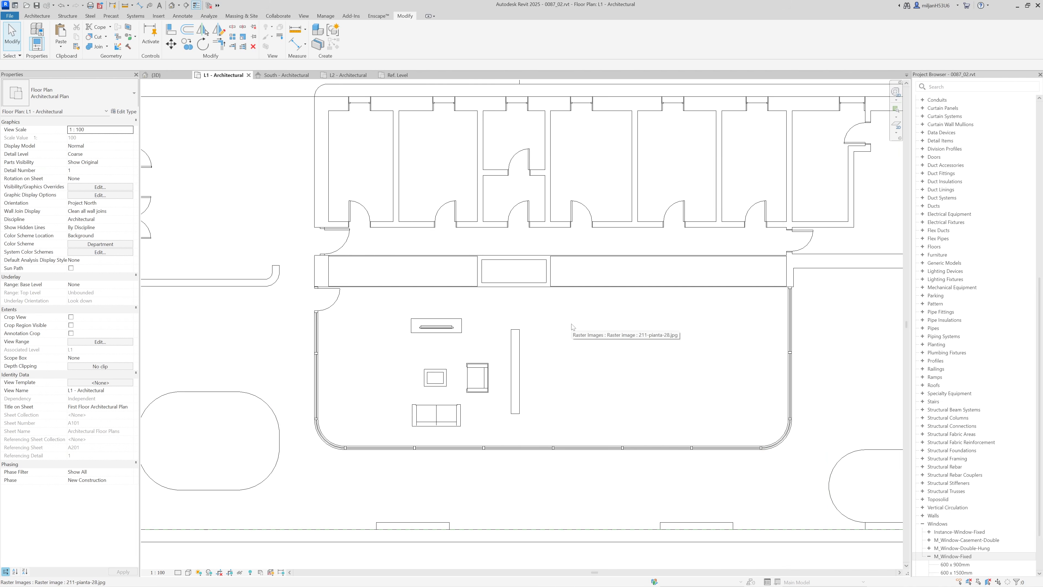
# Step: Mark a dividing line and cross out both halves of the living area on a screen capture, and discard the capture
pyautogui.press('Print')
pyautogui.moveTo(258, 219); pyautogui.dragTo(849, 512)
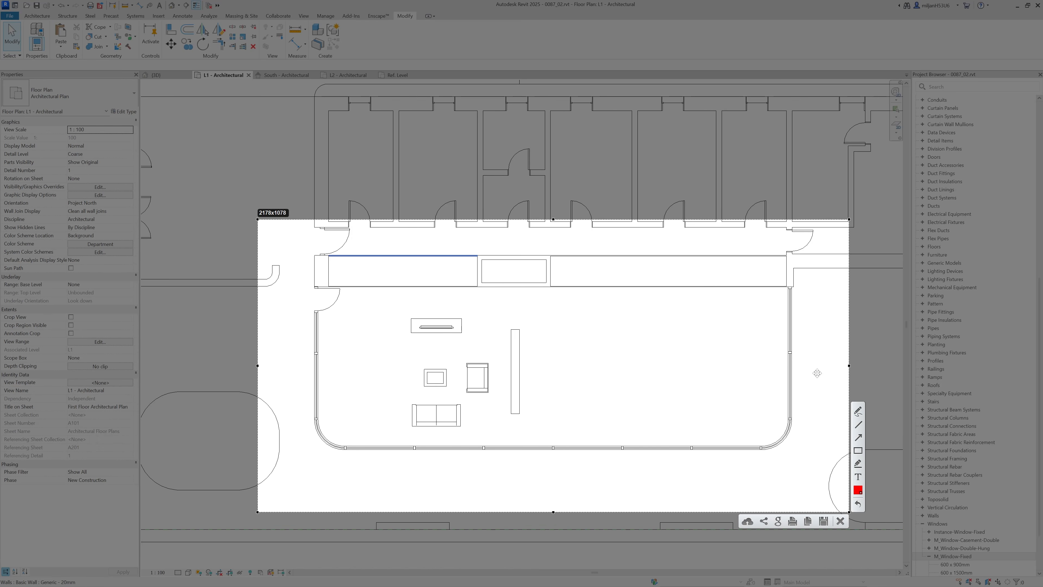
pyautogui.moveTo(566, 288); pyautogui.dragTo(559, 319)
pyautogui.moveTo(567, 453)
pyautogui.mouseDown()
pyautogui.moveTo(416, 377)
pyautogui.moveTo(335, 299)
pyautogui.mouseUp()
pyautogui.moveTo(334, 435); pyautogui.dragTo(555, 293)
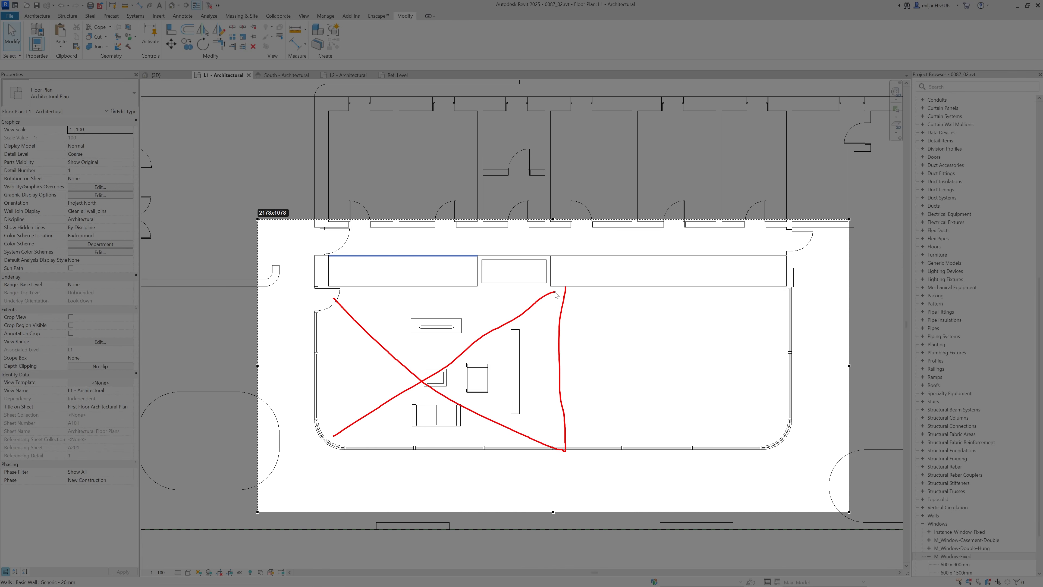
pyautogui.click(858, 490)
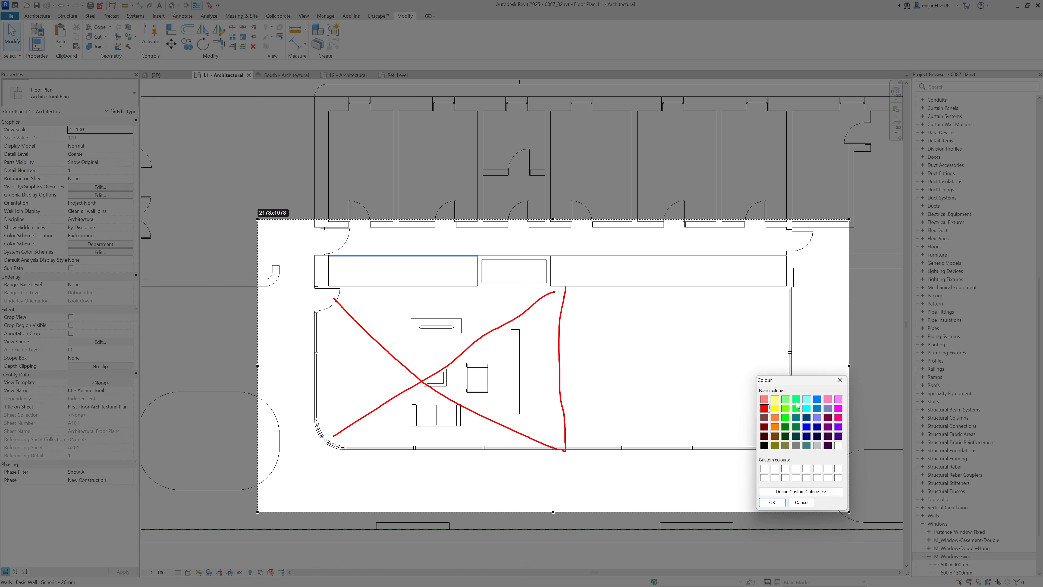
pyautogui.click(772, 505)
pyautogui.moveTo(577, 445); pyautogui.dragTo(749, 309)
pyautogui.moveTo(588, 304); pyautogui.dragTo(777, 428)
pyautogui.click(840, 520)
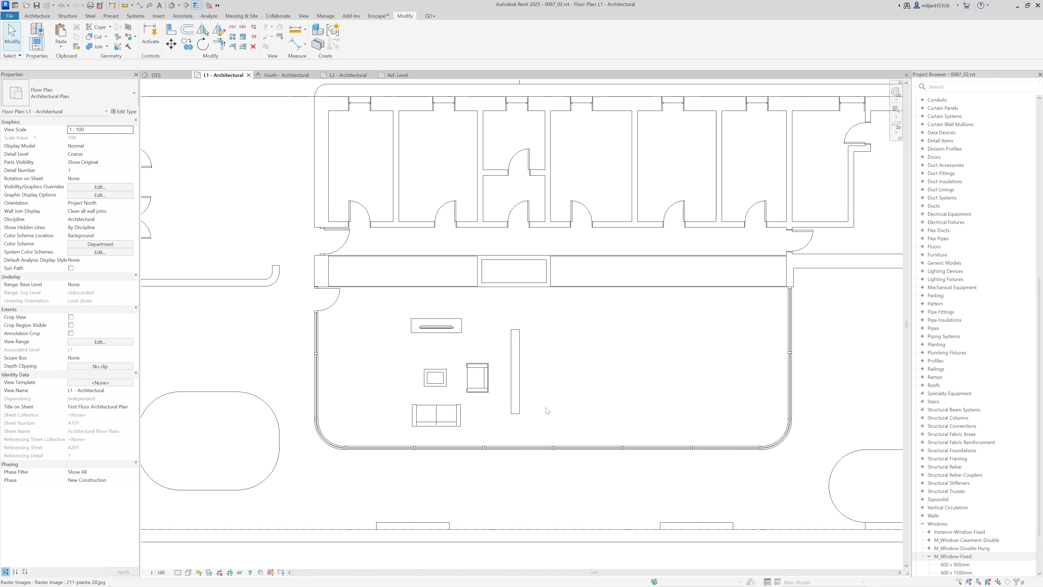
# Step: Place a tagged room inside the glazed living area
pyautogui.press('m')
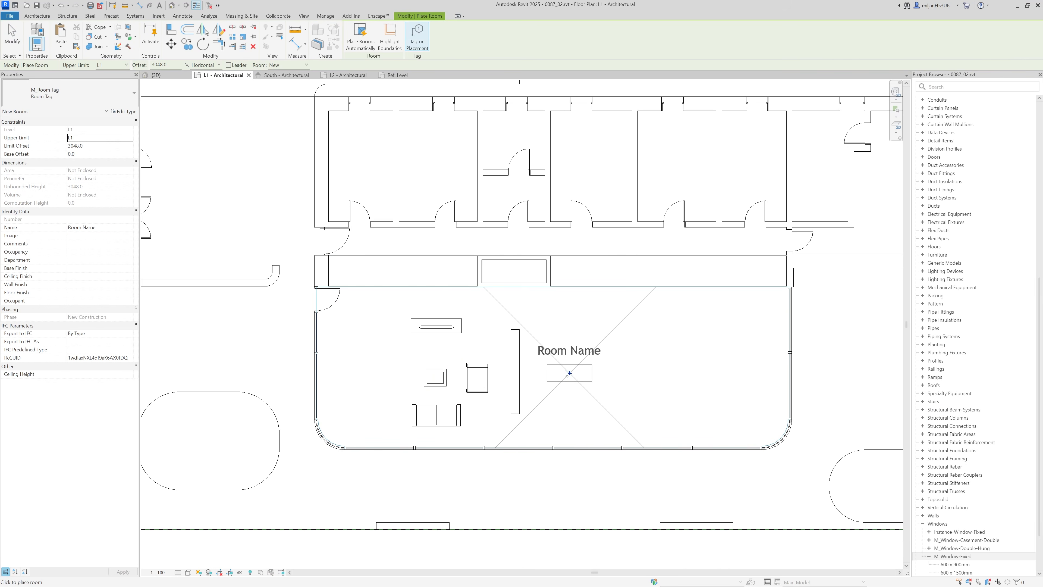
pyautogui.click(387, 367)
pyautogui.click(11, 41)
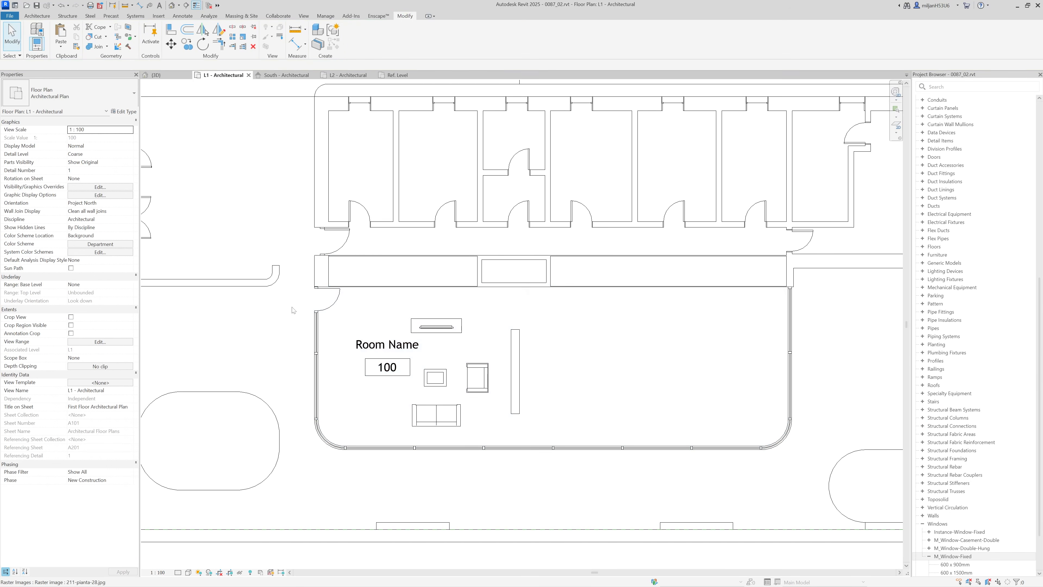
# Step: Turn on the interior fill and reference lines of the Rooms category in the floor plan's visibility overrides
pyautogui.press('v')
pyautogui.press('g')
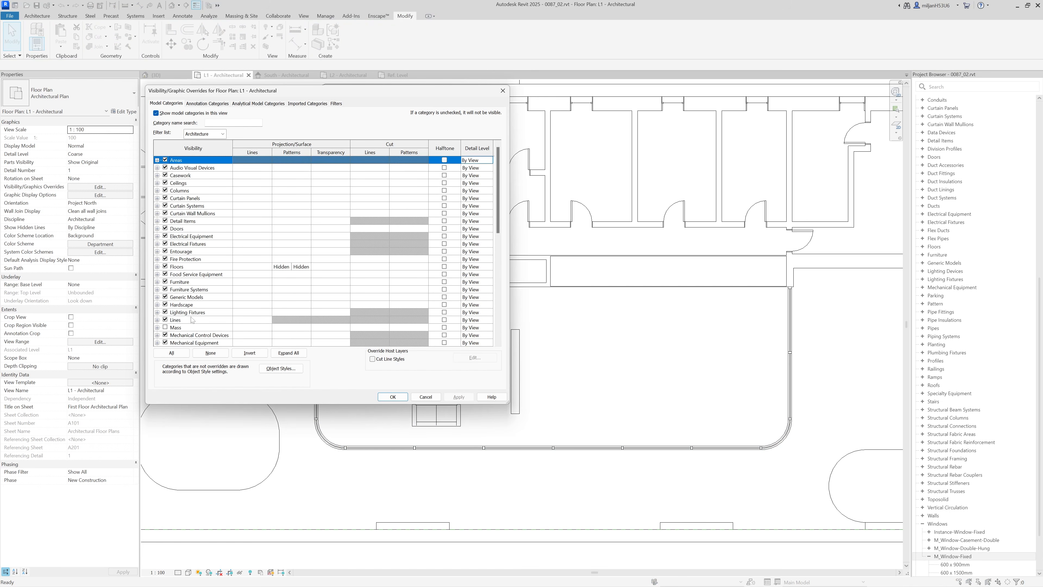
pyautogui.scroll(-10, 183, 326)
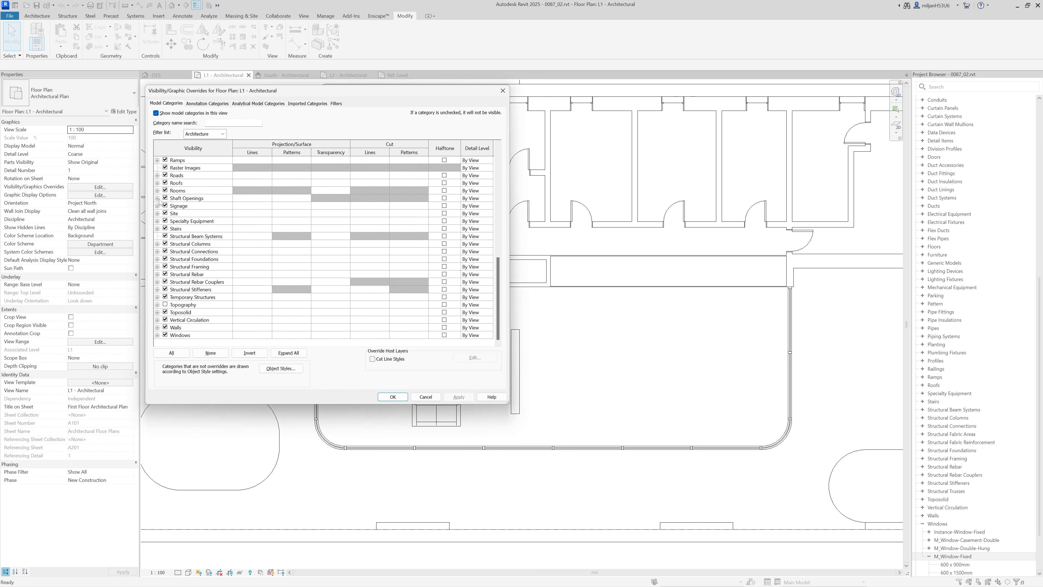
pyautogui.click(158, 190)
pyautogui.click(173, 205)
pyautogui.click(173, 213)
pyautogui.click(391, 398)
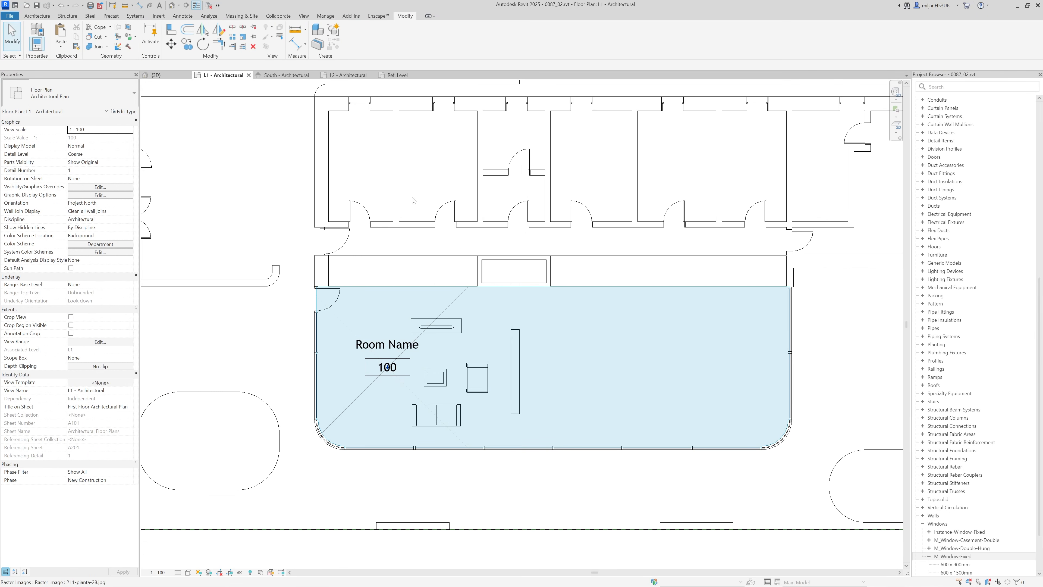
# Step: Split the living area with a 5740 mm vertical room separation line from the core's eastern edge to the southern glazing
pyautogui.scroll(1, 416, 213)
pyautogui.scroll(-2, 563, 322)
pyautogui.moveTo(550, 318); pyautogui.dragTo(513, 304, button='middle')
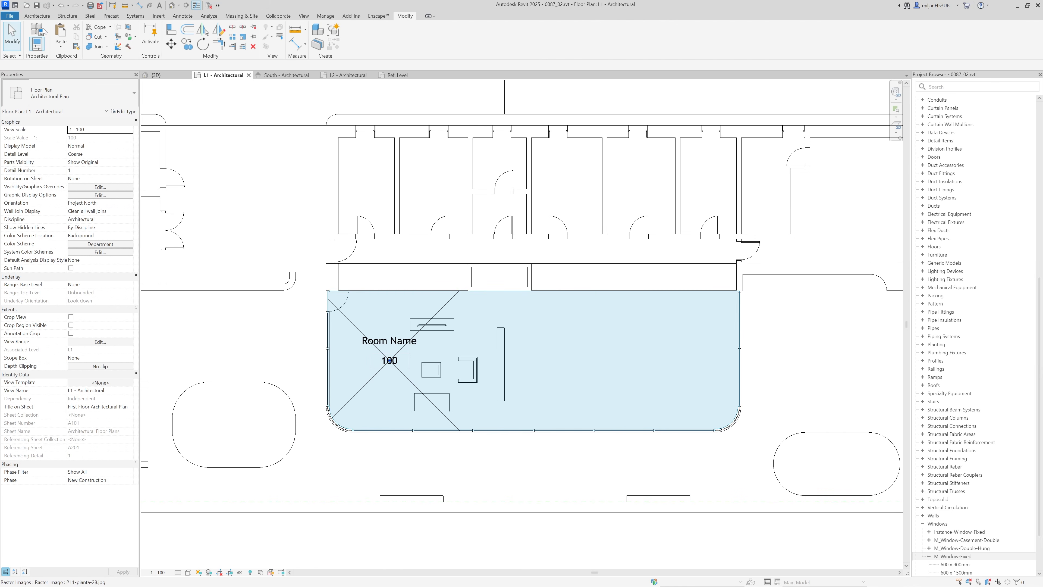
pyautogui.click(36, 16)
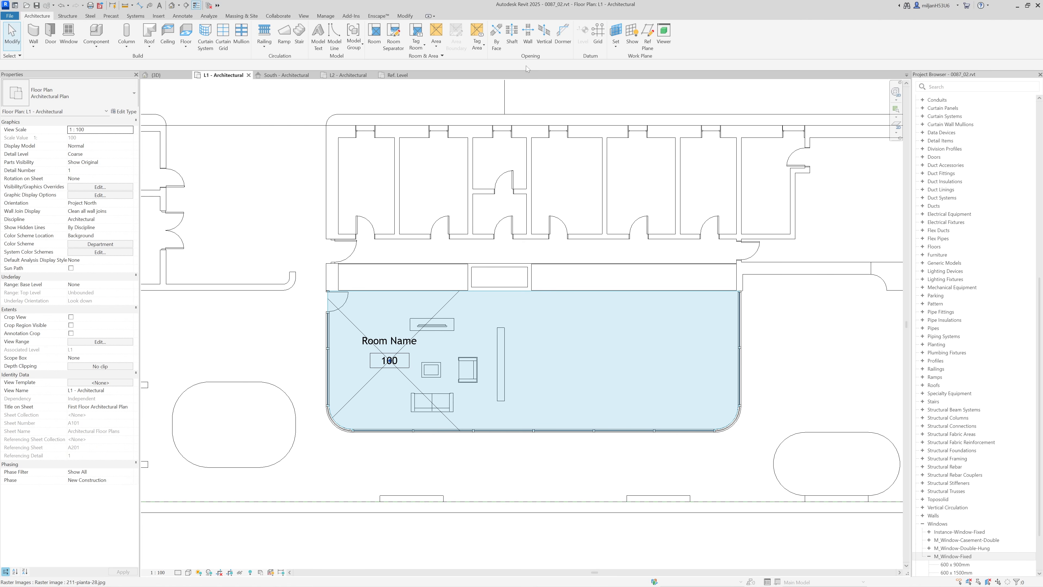
pyautogui.click(394, 35)
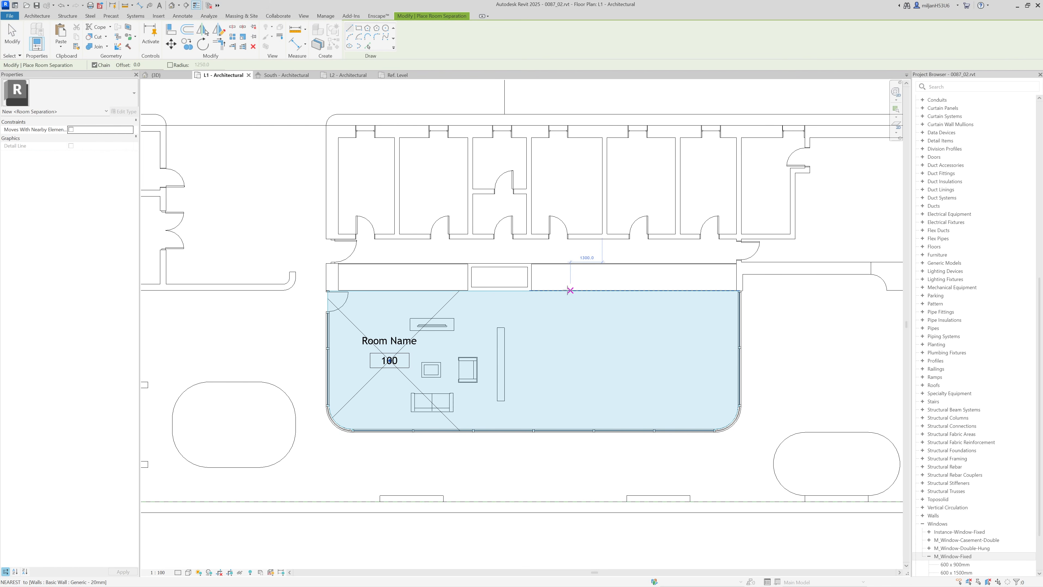
pyautogui.click(530, 290)
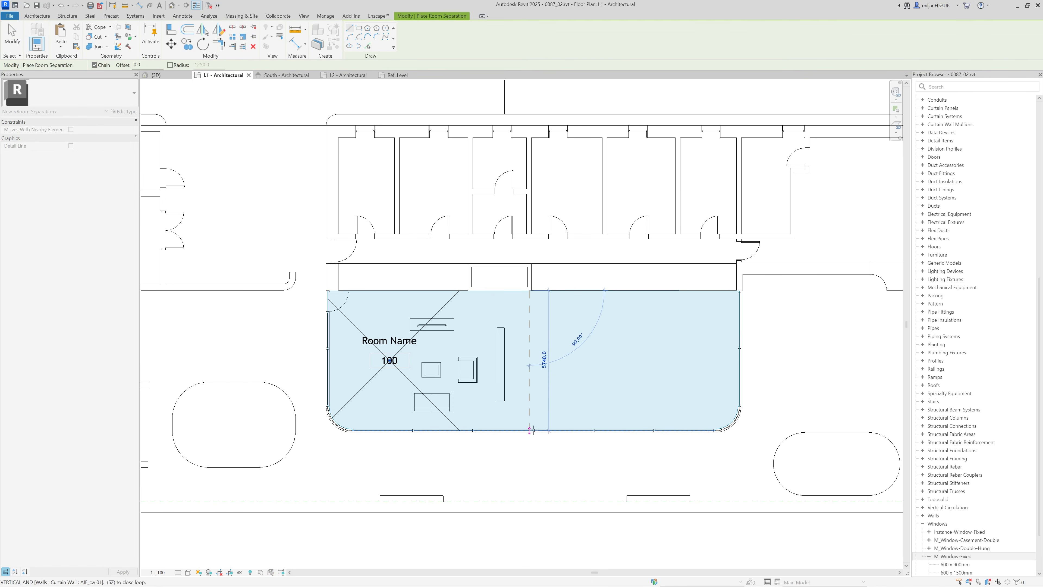
pyautogui.click(533, 431)
pyautogui.click(18, 43)
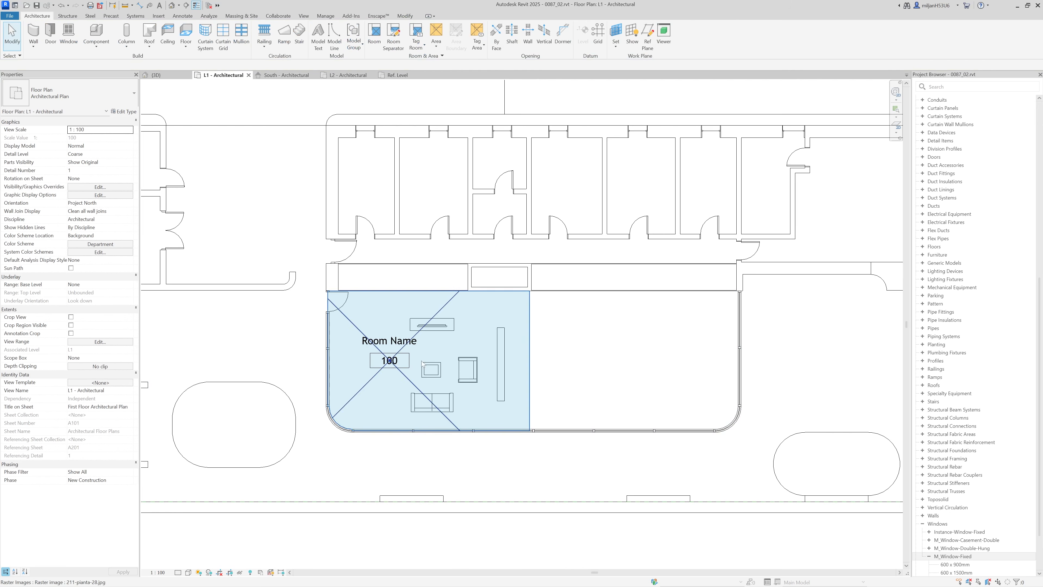
pyautogui.click(413, 388)
pyautogui.scroll(2, 413, 389)
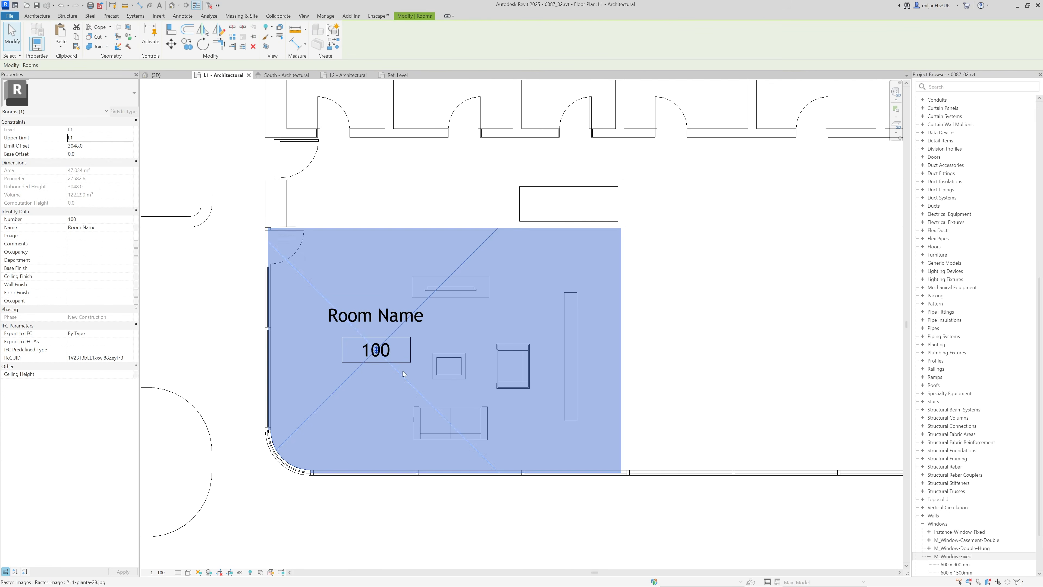
pyautogui.scroll(-3, 374, 393)
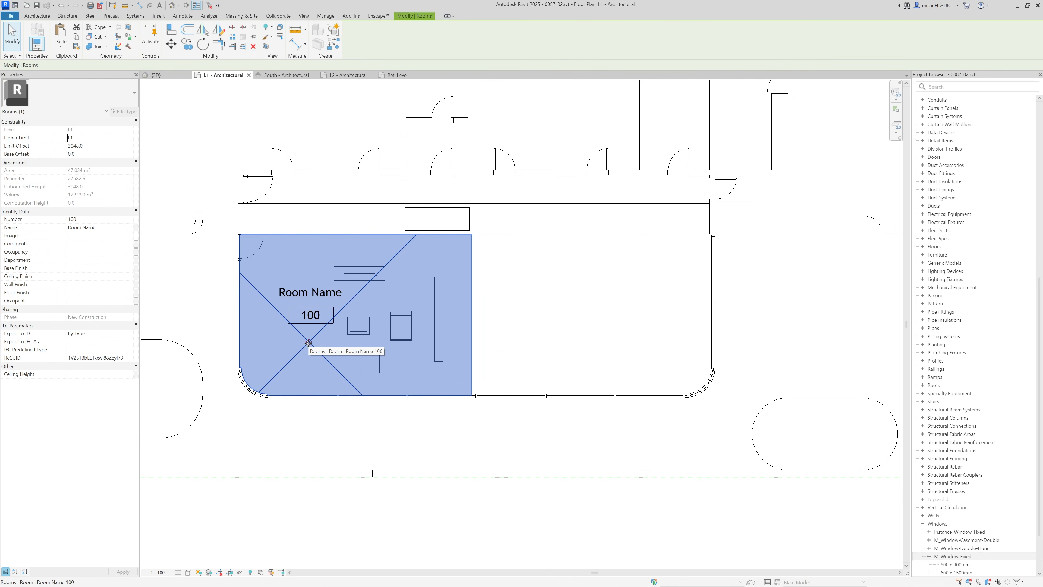
# Step: Place tagged rooms in the eastern half of the living area and in the corridor north of the core
pyautogui.press('r')
pyautogui.press('m')
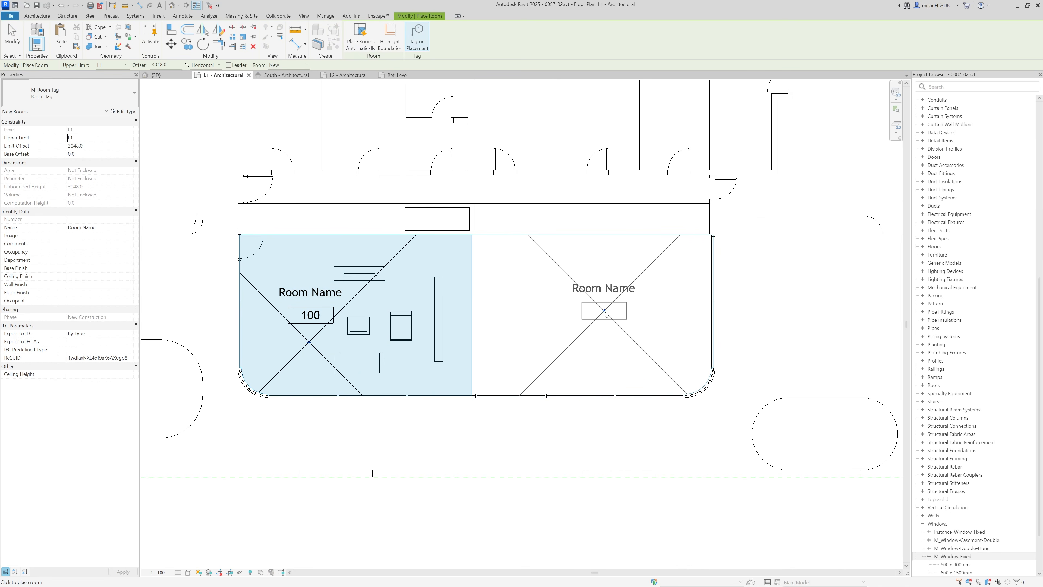
pyautogui.click(603, 315)
pyautogui.moveTo(603, 315); pyautogui.dragTo(646, 393, button='middle')
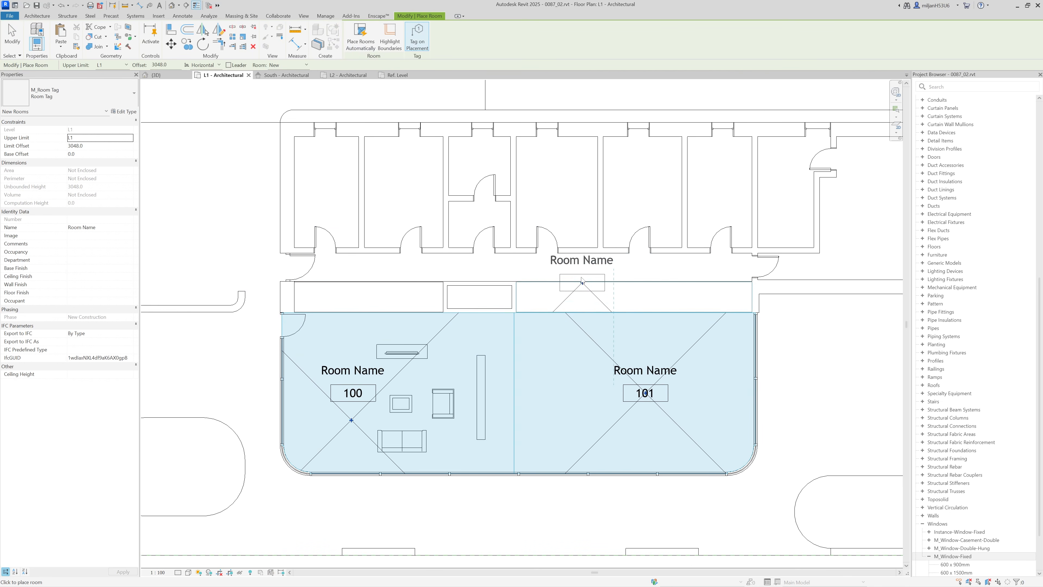
pyautogui.click(485, 267)
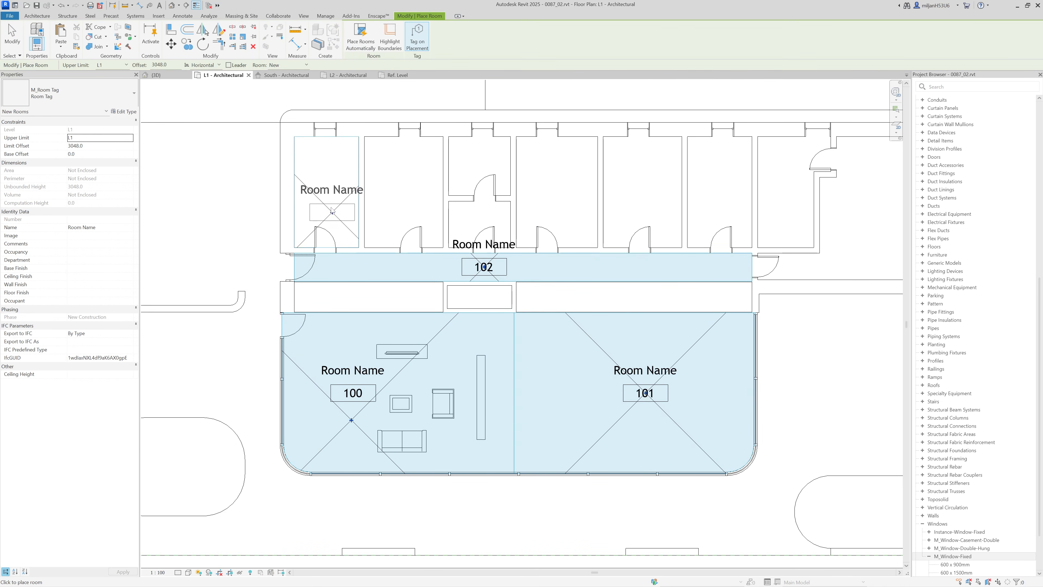
# Step: Place a tagged room in each of the eight enclosed spaces along the corridor's north side, working from west to east
pyautogui.click(328, 193)
pyautogui.click(403, 193)
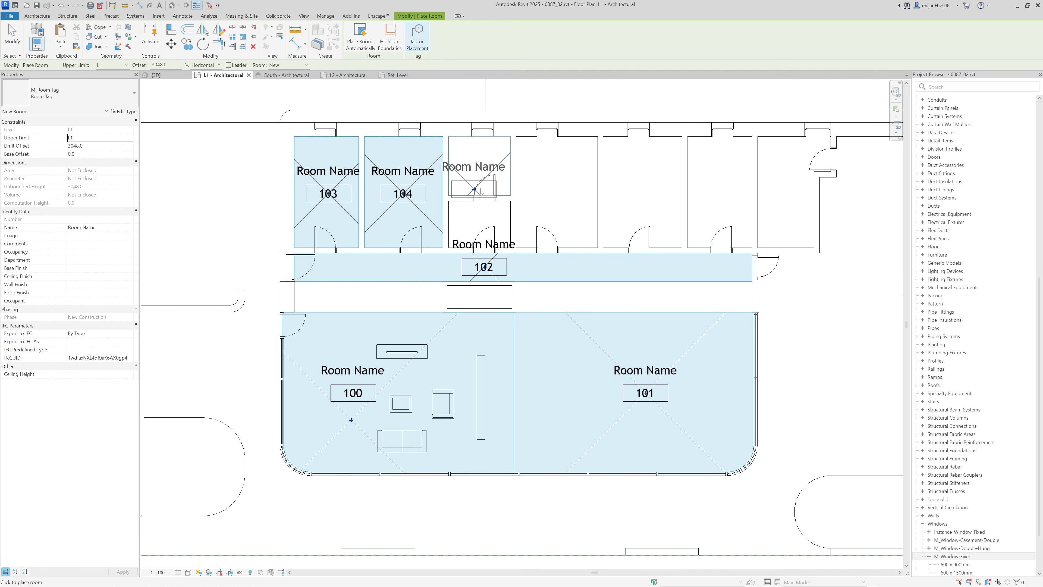
pyautogui.click(479, 222)
pyautogui.click(479, 166)
pyautogui.click(560, 193)
pyautogui.click(639, 193)
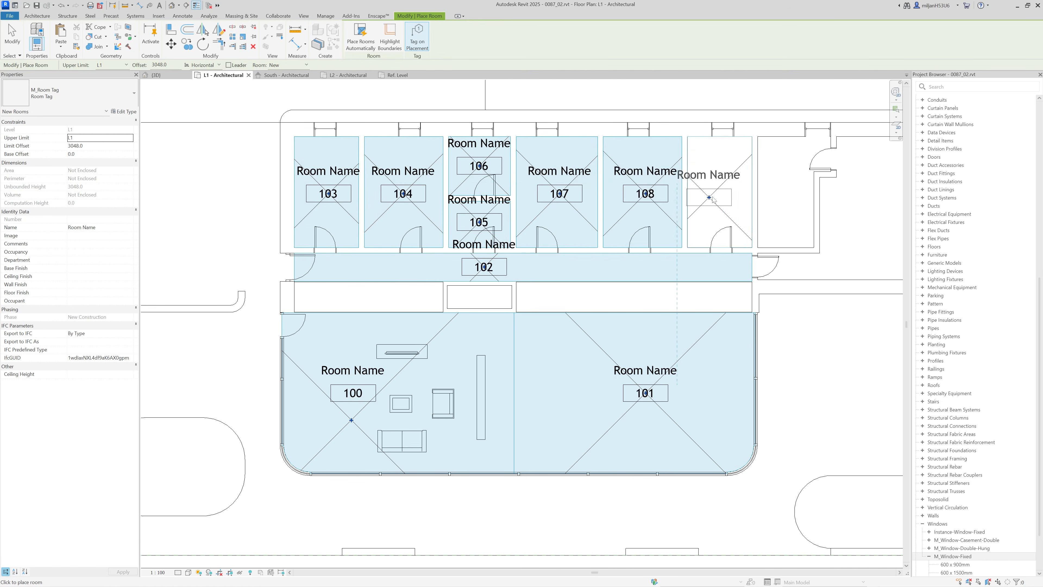
pyautogui.click(720, 193)
pyautogui.click(787, 194)
# Step: Place tagged rooms in the large eastern end space and in the two rooms of the separate western block
pyautogui.moveTo(886, 195); pyautogui.dragTo(833, 194, button='middle')
pyautogui.click(762, 184)
pyautogui.scroll(-3, 764, 186)
pyautogui.click(286, 234)
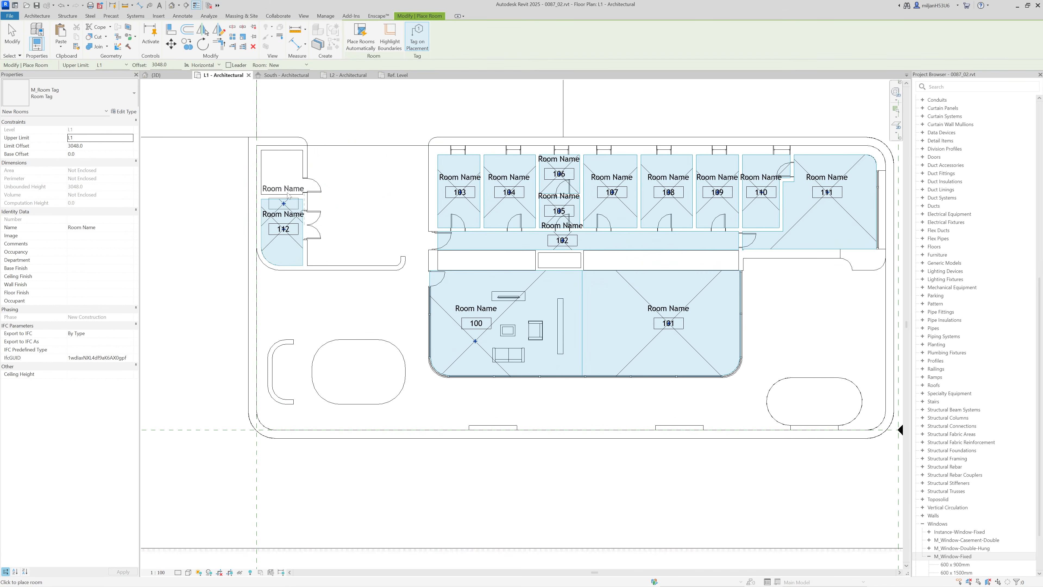
pyautogui.click(271, 174)
pyautogui.moveTo(416, 269); pyautogui.dragTo(408, 267, button='middle')
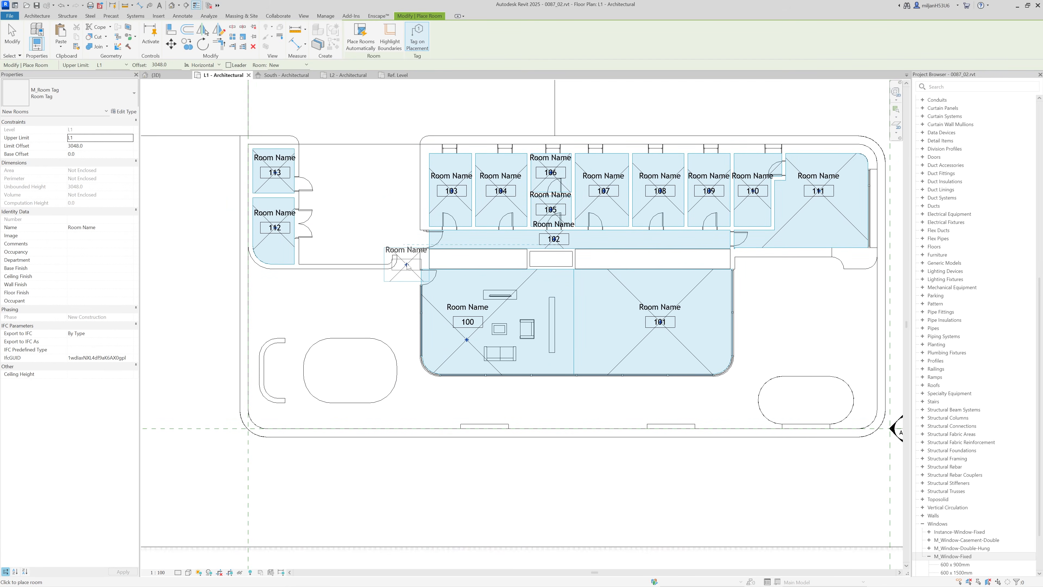
pyautogui.press('Escape')
pyautogui.press('Escape')
# Step: Rename room 100, the furnished western half of the living area, as Living room
pyautogui.scroll(2, 472, 349)
pyautogui.moveTo(438, 352); pyautogui.dragTo(386, 373, button='middle')
pyautogui.click(378, 372)
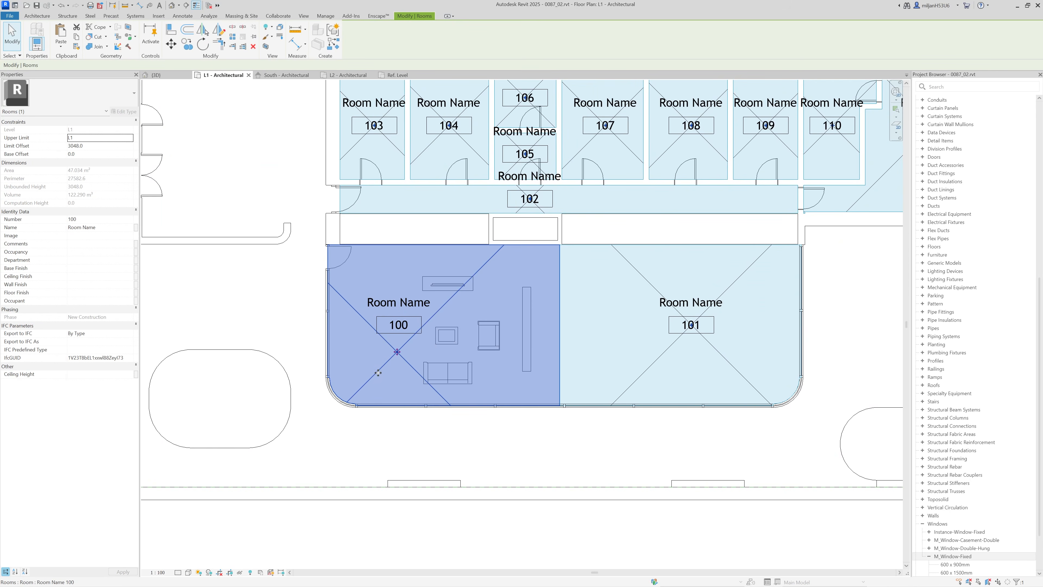
pyautogui.write('Living room')
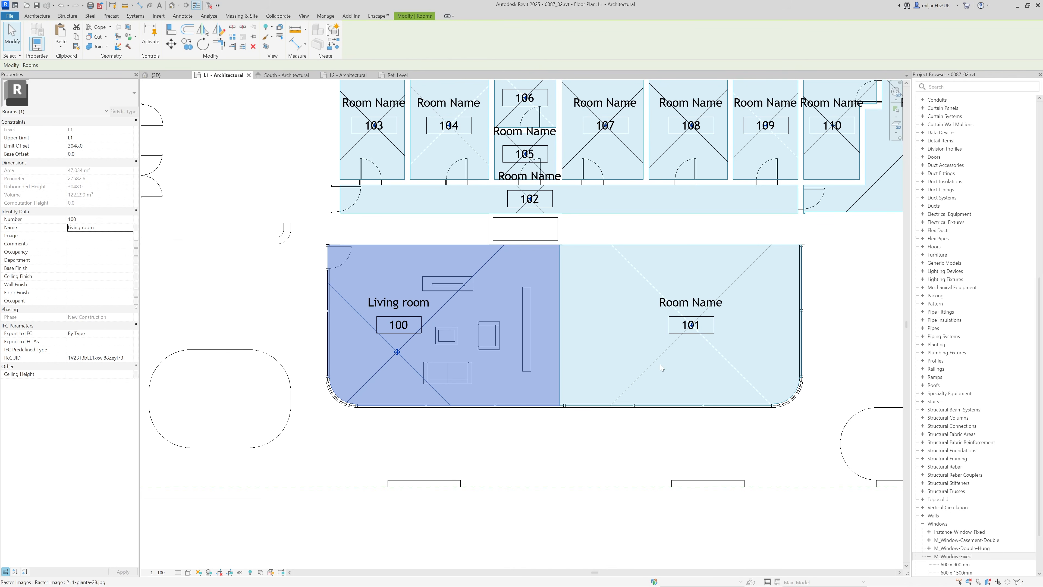
# Step: Rename room 101, the eastern half of the living area, as Kitchen
pyautogui.click(695, 317)
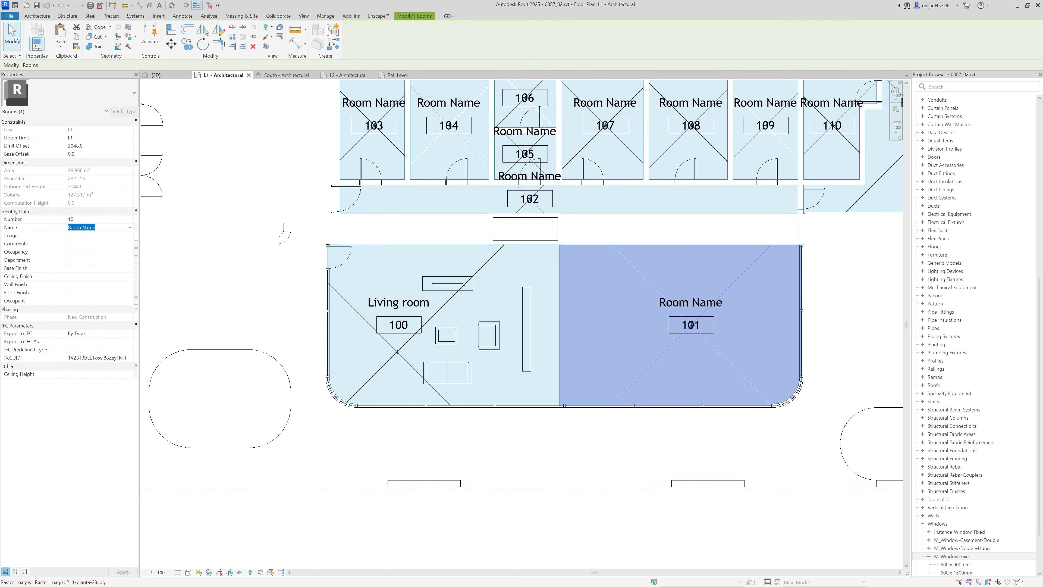
pyautogui.write('Kitchen')
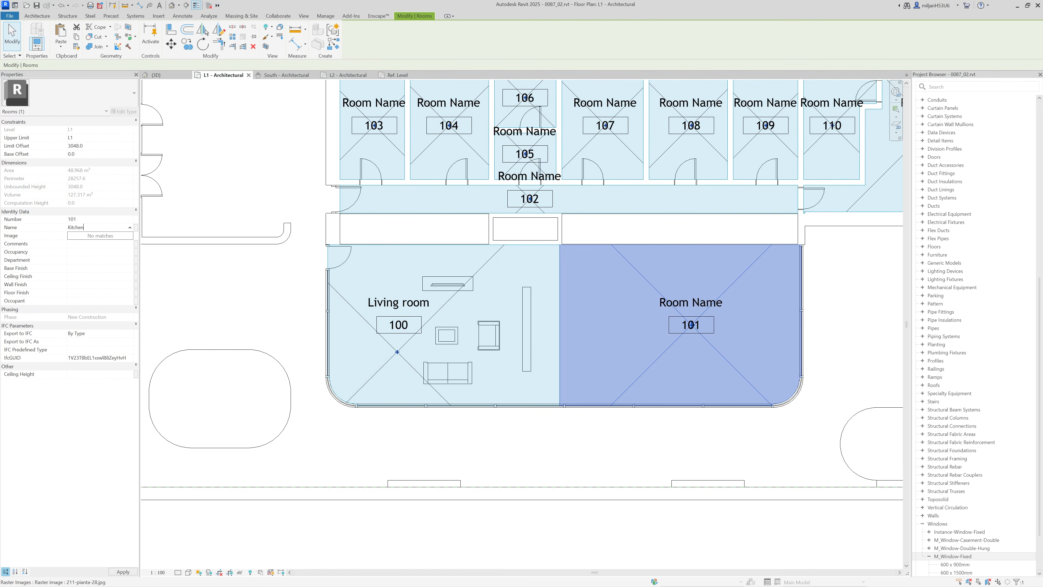
pyautogui.press('Return')
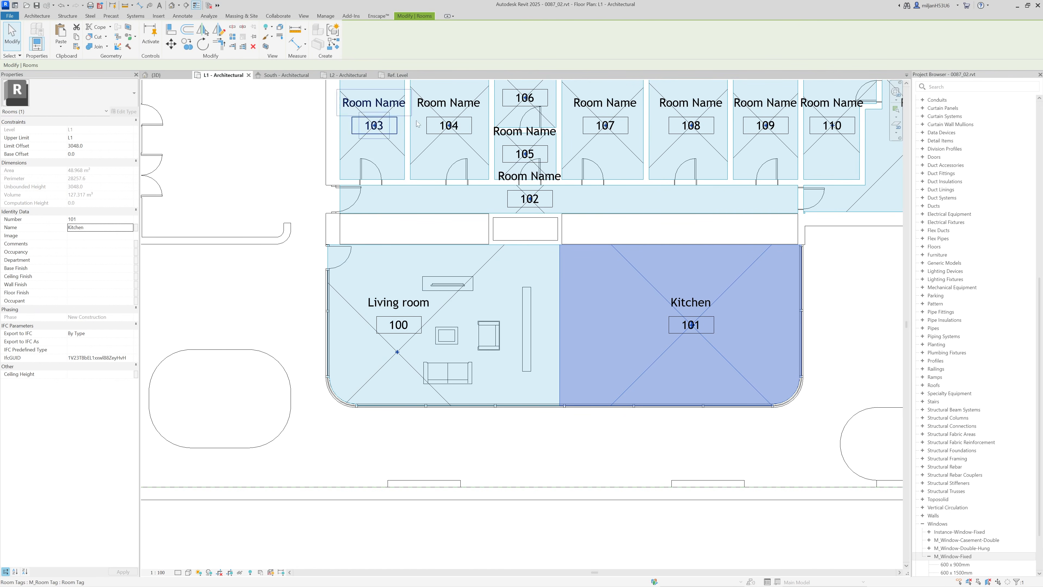
# Step: Rename room 103, the westernmost room north of the corridor, as Room 01
pyautogui.scroll(-1, 432, 257)
pyautogui.click(419, 244)
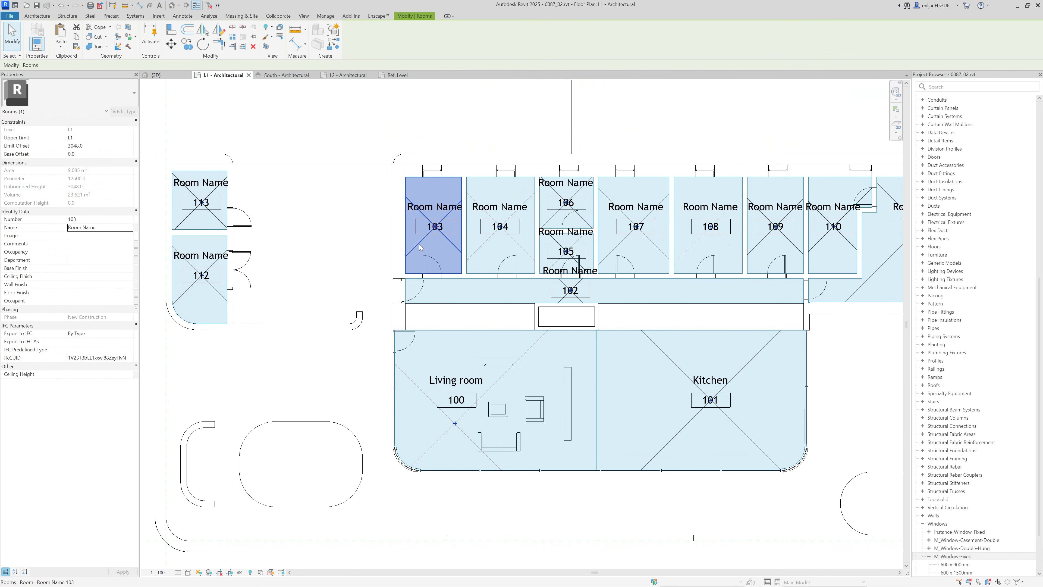
pyautogui.press('BackSpace')
pyautogui.press('BackSpace')
pyautogui.press('BackSpace')
pyautogui.write('011')
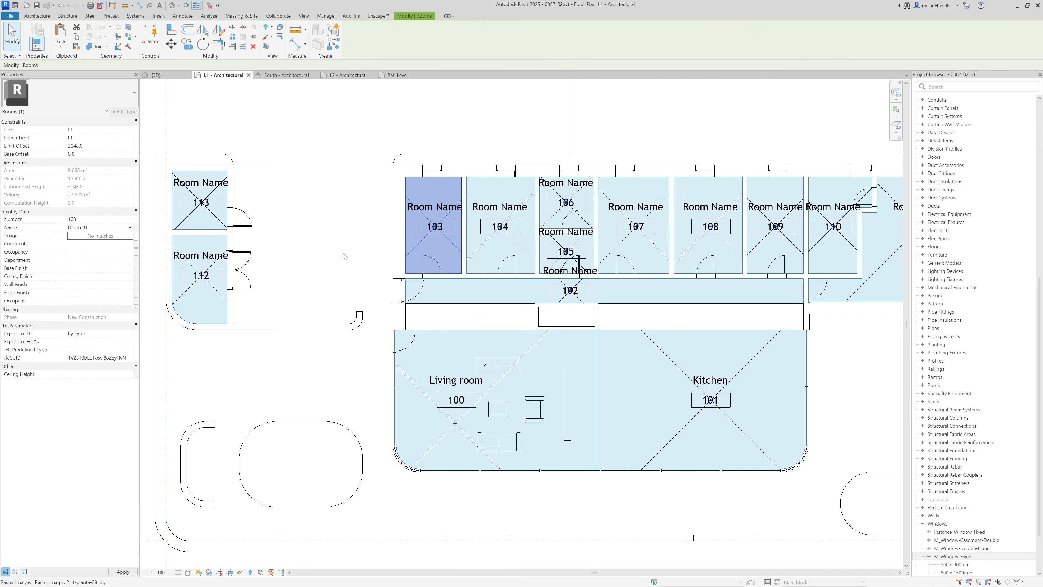
pyautogui.press('Return')
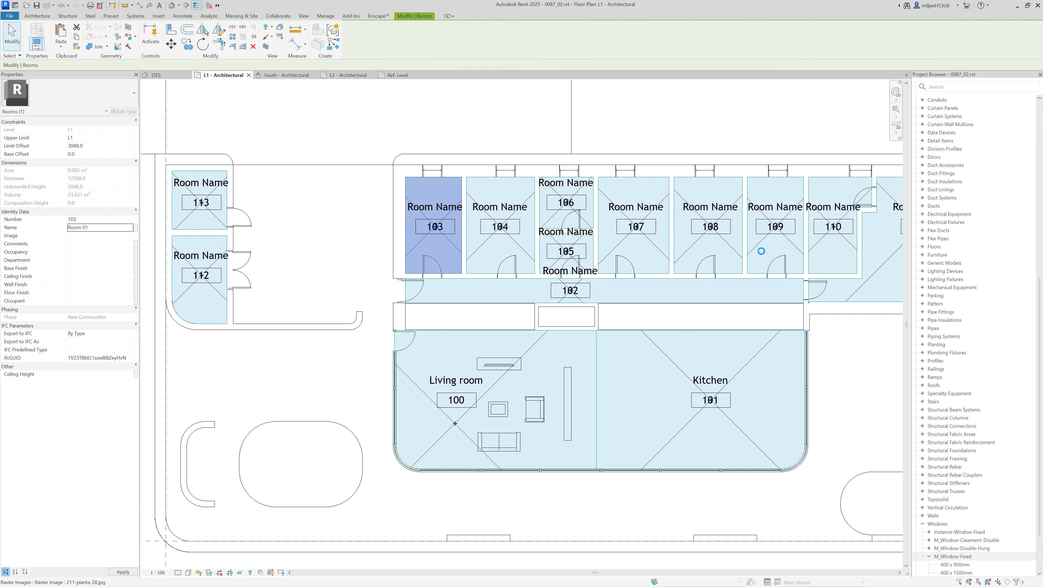
# Step: Rename room 104, directly east of Room 01, as Room 02
pyautogui.moveTo(636, 270); pyautogui.dragTo(506, 276, button='middle')
pyautogui.click(386, 255)
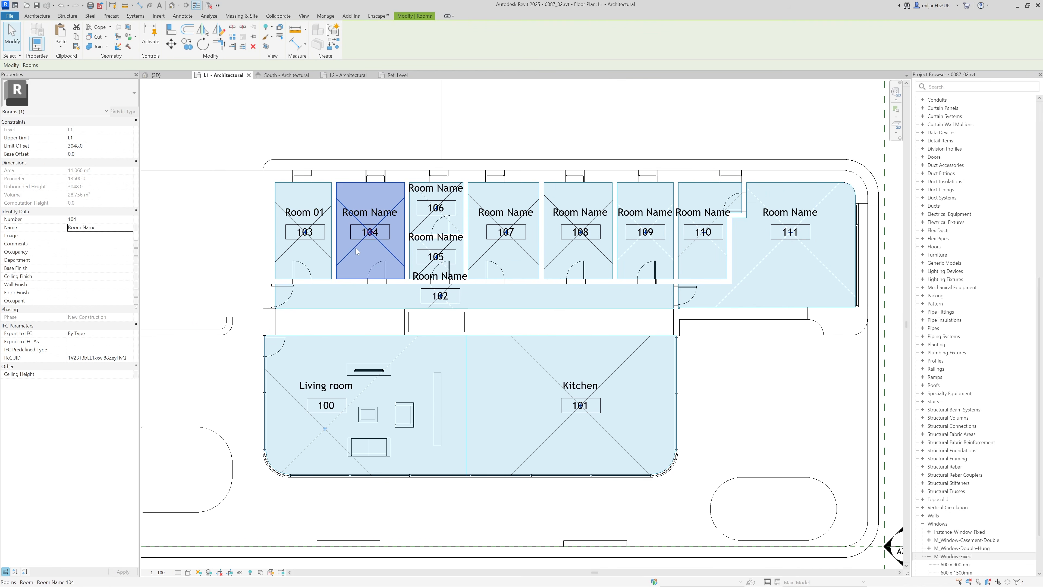
pyautogui.click(108, 227)
pyautogui.press('BackSpace')
pyautogui.press('BackSpace')
pyautogui.press('BackSpace')
pyautogui.press('BackSpace')
pyautogui.press('BackSpace')
pyautogui.write('02')
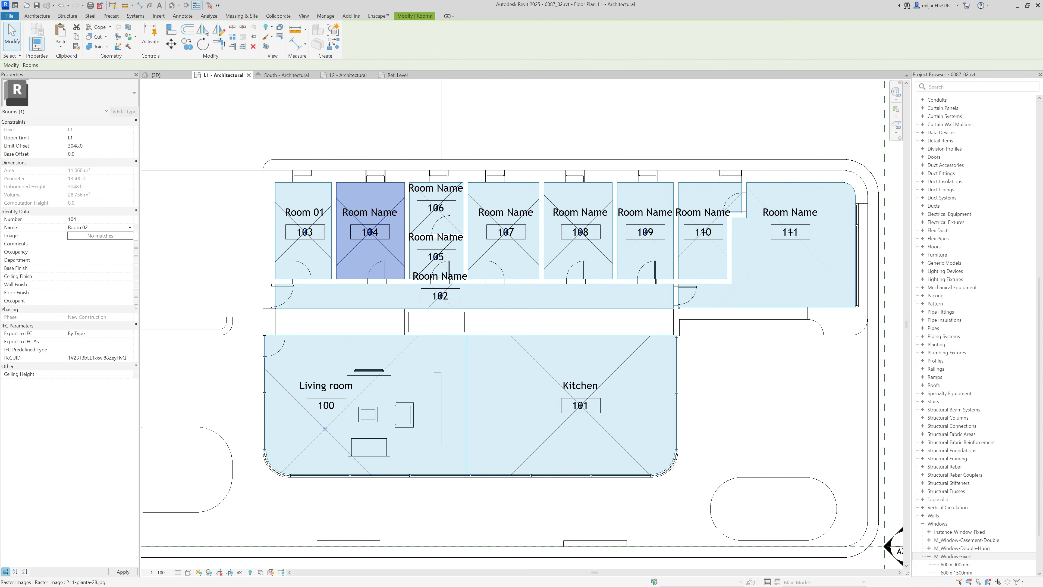
pyautogui.scroll(1, 446, 250)
pyautogui.scroll(1, 446, 250)
pyautogui.press('Return')
# Step: Rename room 102, the corridor north of the core, as Hallway
pyautogui.click(381, 320)
pyautogui.click(100, 227)
pyautogui.write('Hallway')
pyautogui.press('Return')
# Step: Place a tagged room in the small enclosed core space south of the hallway and name it Toilete
pyautogui.press('r')
pyautogui.press('m')
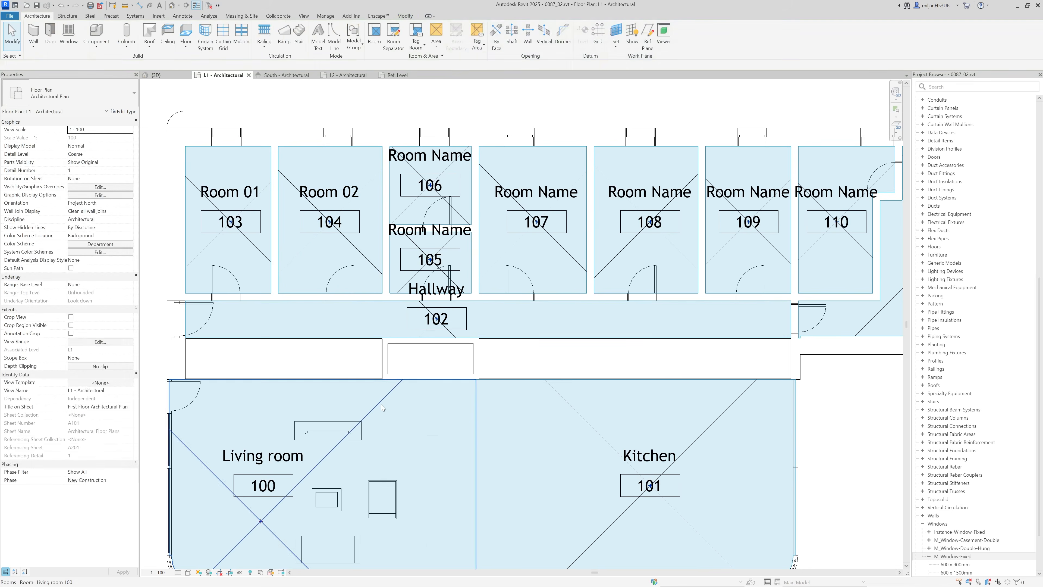
pyautogui.click(425, 358)
pyautogui.press('Escape')
pyautogui.scroll(3, 439, 371)
pyautogui.click(439, 370)
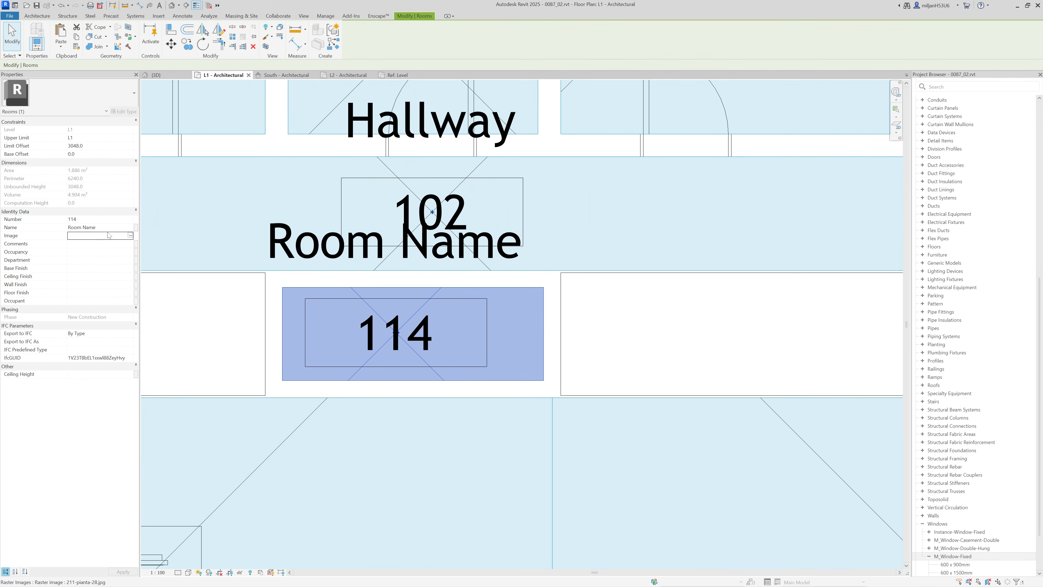
pyautogui.write('Toilete')
pyautogui.press('Return')
pyautogui.scroll(-2, 484, 236)
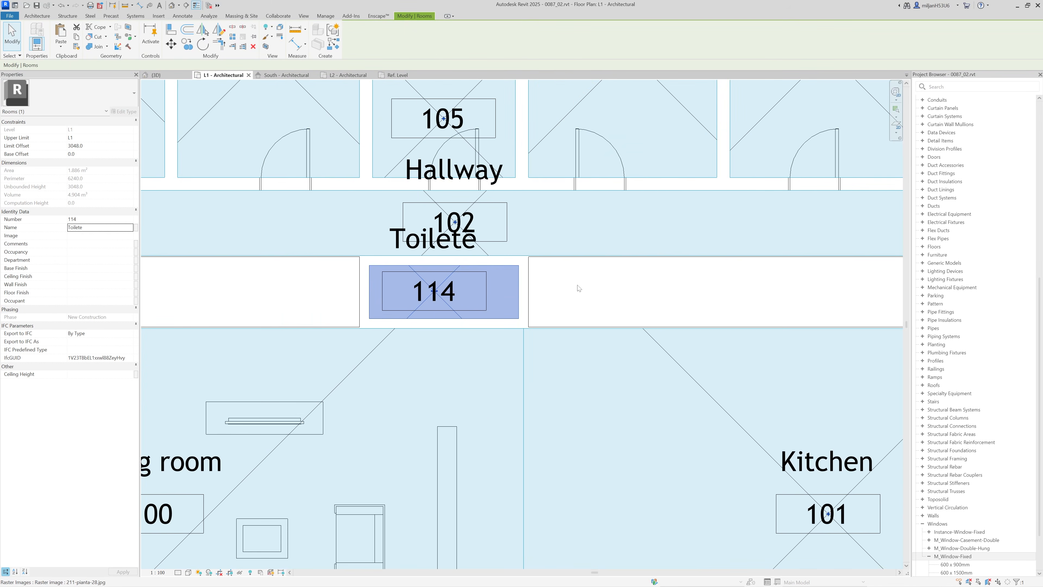
# Step: Rename room 105, the small space directly north of the hallway, as Bathroom
pyautogui.click(482, 200)
pyautogui.press('Escape')
pyautogui.scroll(3, 482, 199)
pyautogui.click(391, 213)
pyautogui.scroll(-2, 388, 211)
pyautogui.moveTo(391, 213); pyautogui.dragTo(305, 323, button='middle')
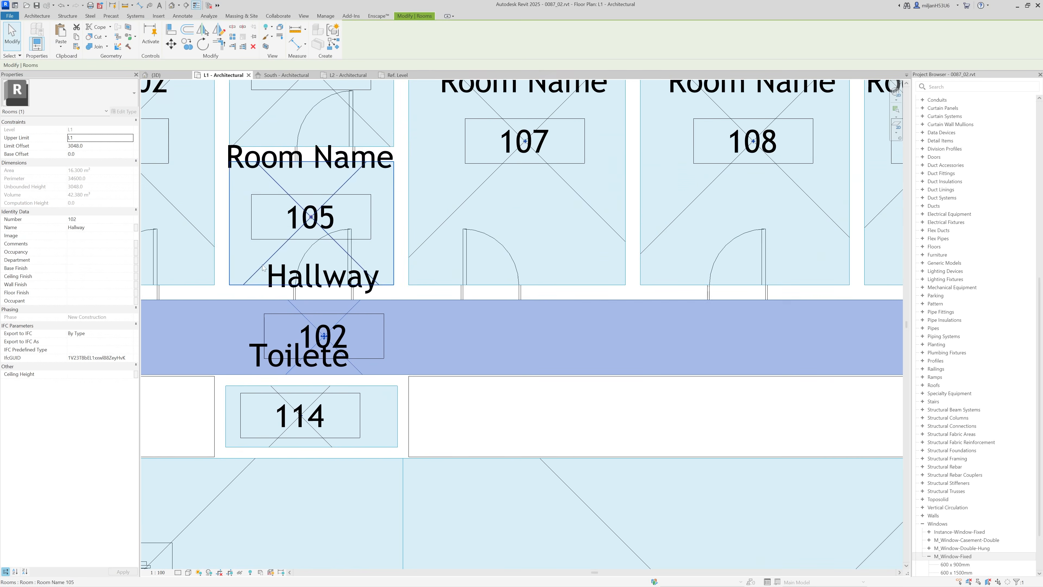
pyautogui.click(287, 240)
pyautogui.click(107, 231)
pyautogui.write('Bathroom')
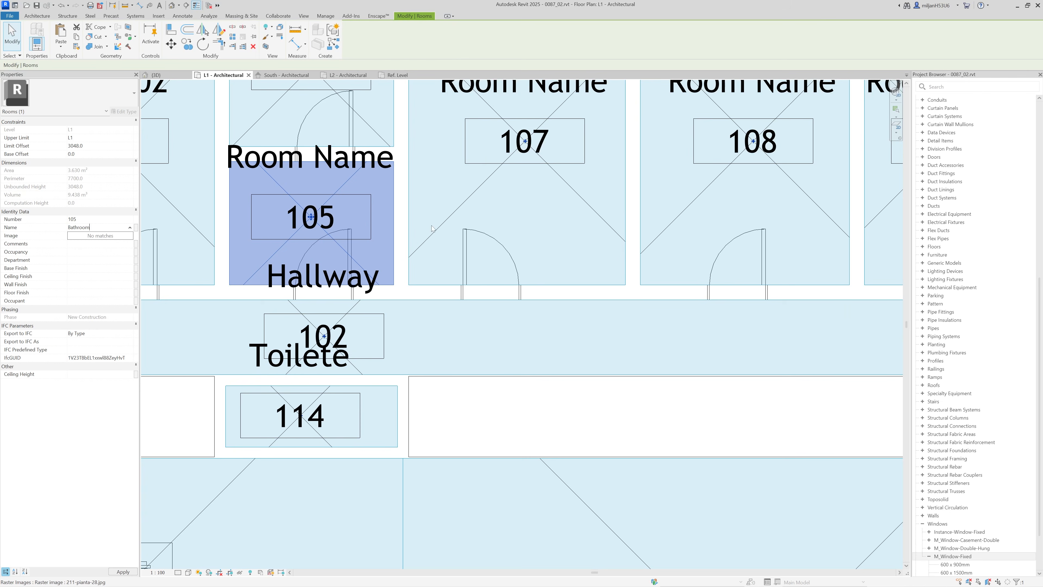
pyautogui.press('Return')
# Step: Delete room 106, directly north of the bathroom, from the floor plan
pyautogui.moveTo(445, 202); pyautogui.dragTo(509, 322, button='middle')
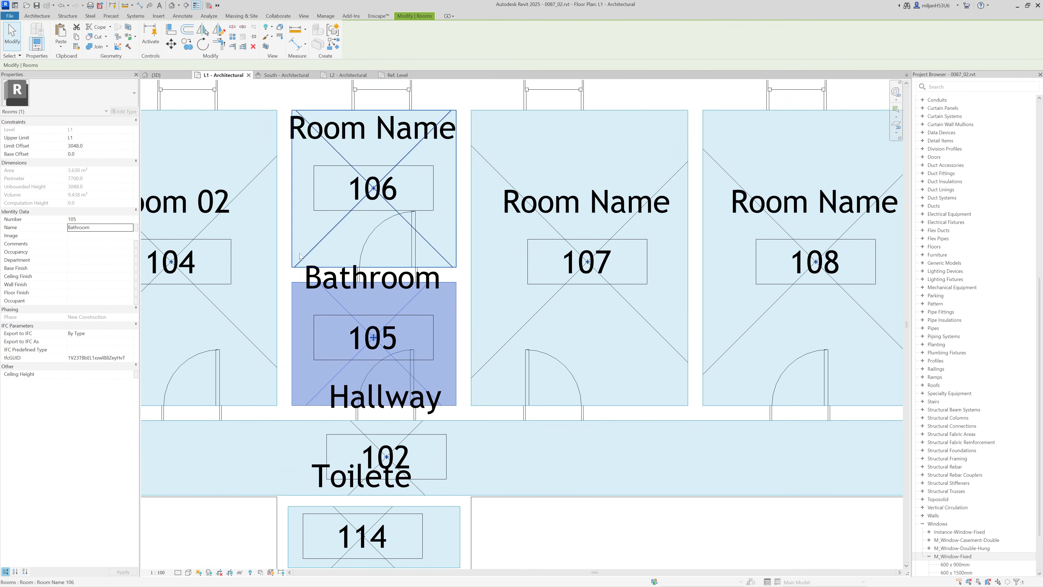
pyautogui.click(323, 237)
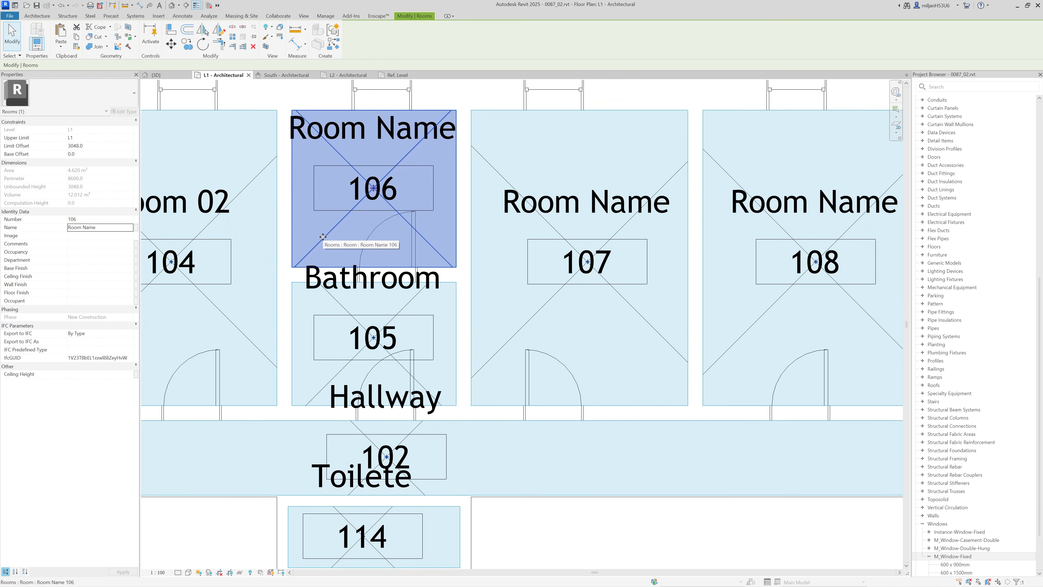
pyautogui.press('Delete')
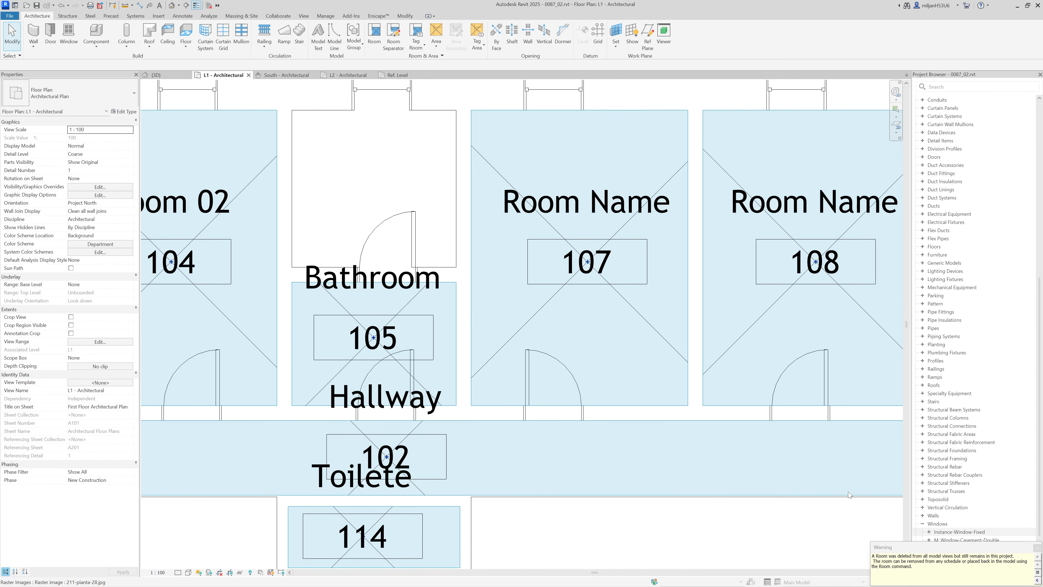
# Step: Create a new schedule for the Rooms category in the New Construction phase
pyautogui.scroll(13, 1011, 194)
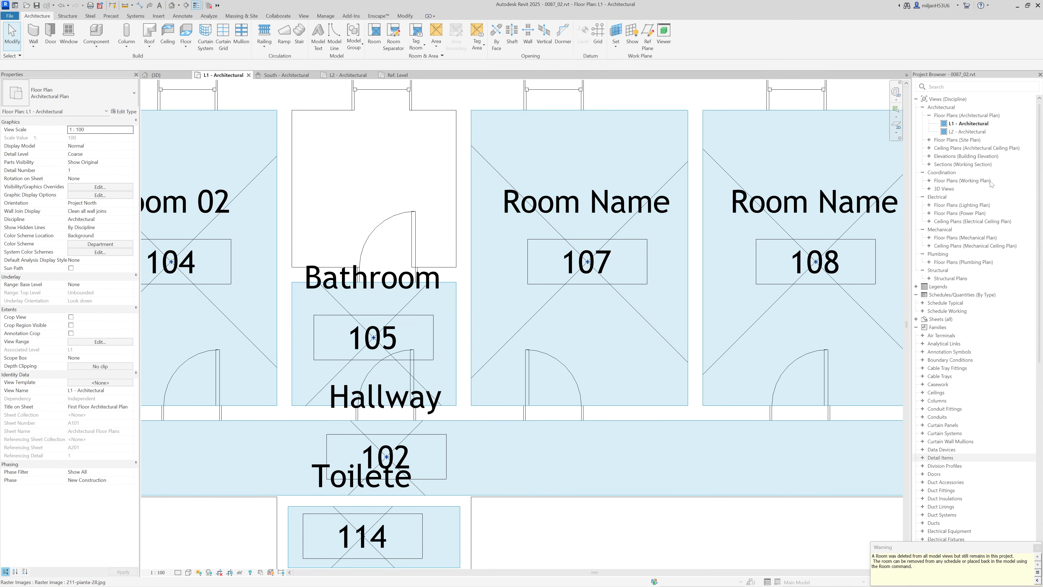
pyautogui.click(917, 327)
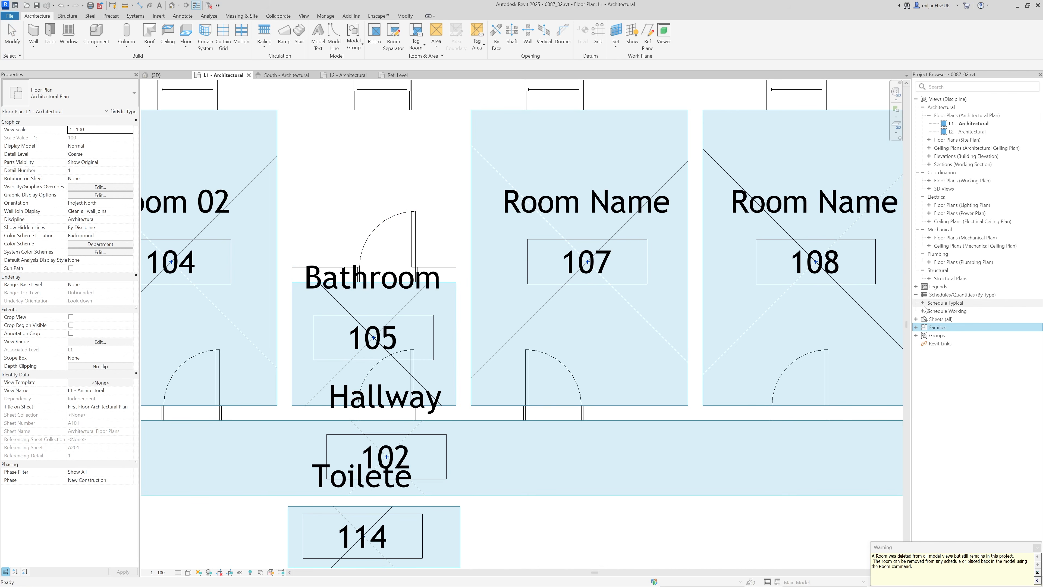
pyautogui.click(945, 294)
pyautogui.rightClick(942, 295)
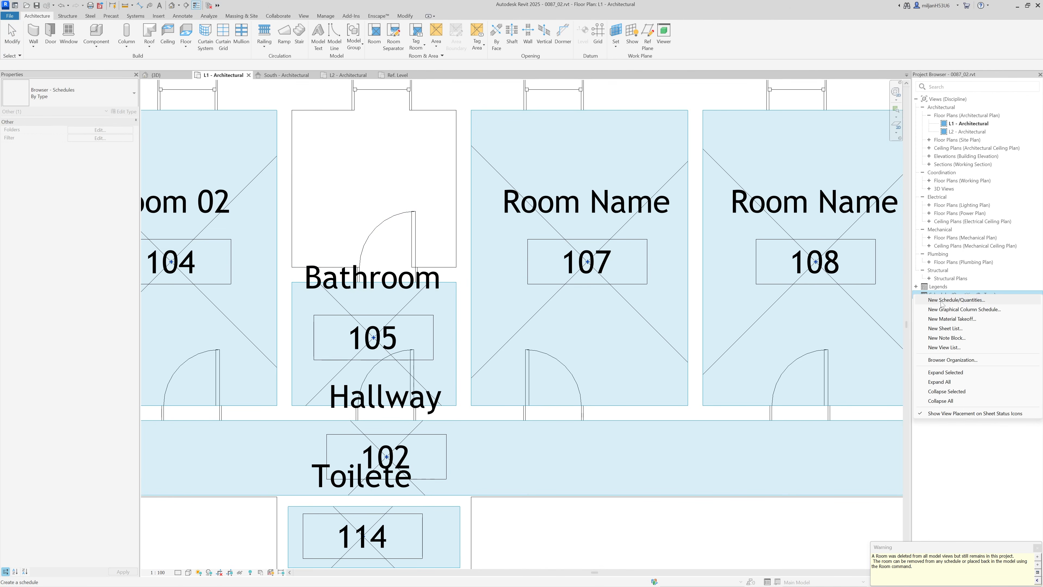
pyautogui.click(944, 300)
pyautogui.scroll(-8, 485, 313)
pyautogui.scroll(-8, 484, 315)
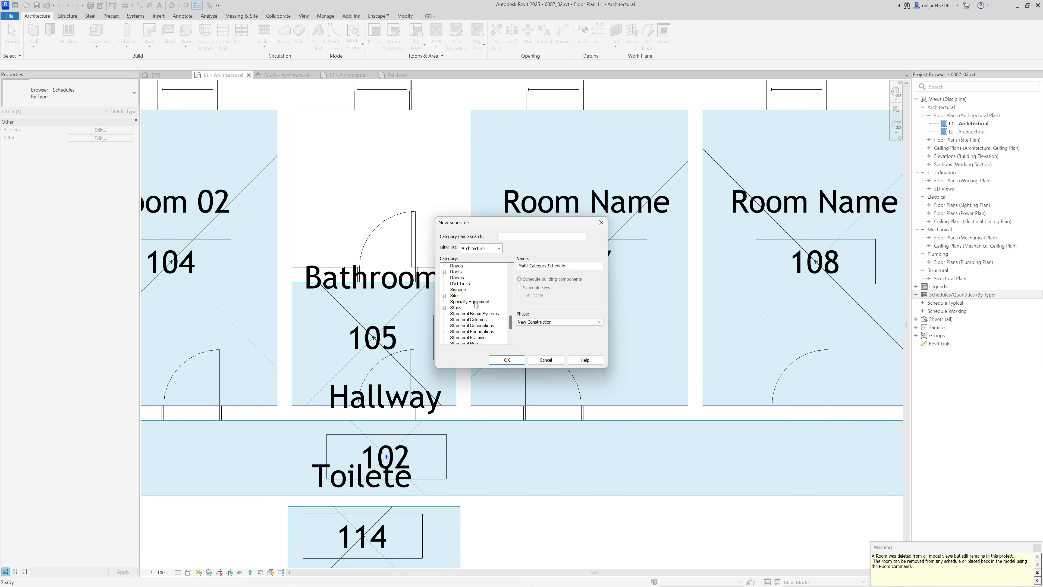
pyautogui.click(457, 284)
pyautogui.click(508, 360)
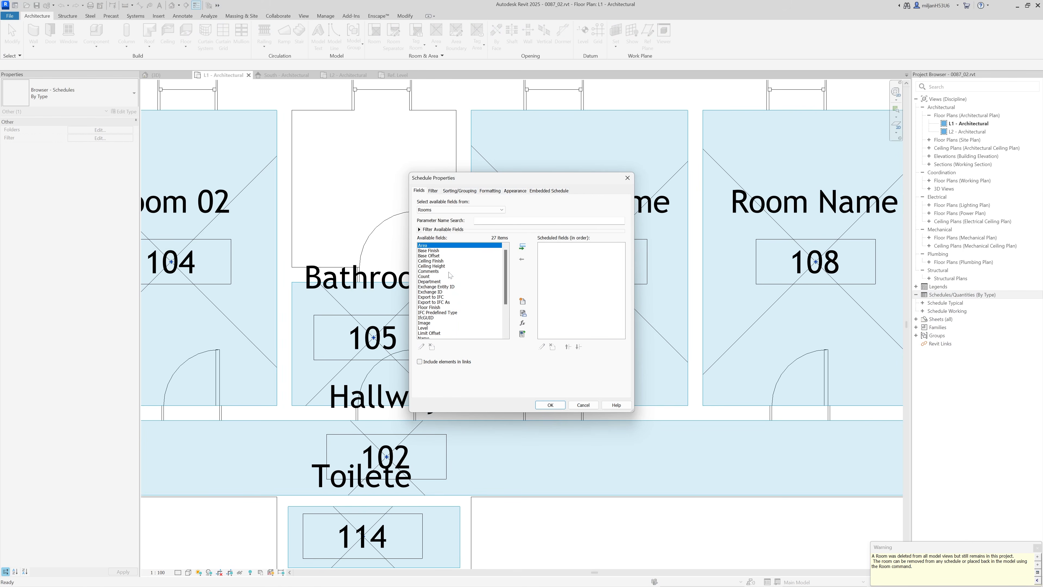
# Step: Add the Level, Number and Name fields to the room schedule and generate it
pyautogui.click(423, 328)
pyautogui.click(522, 247)
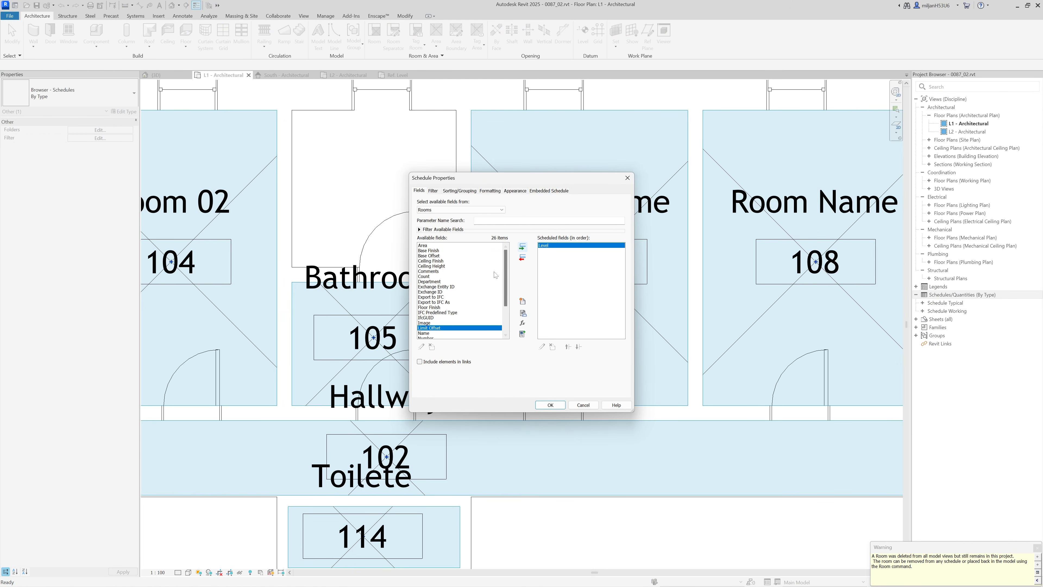
pyautogui.scroll(-3, 438, 286)
pyautogui.click(425, 297)
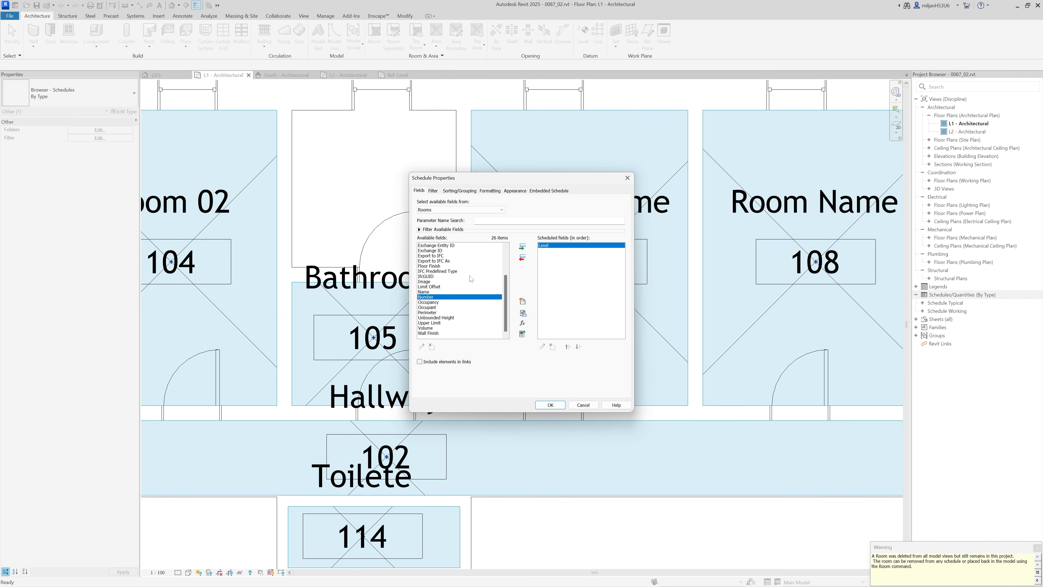
pyautogui.click(522, 247)
pyautogui.click(428, 298)
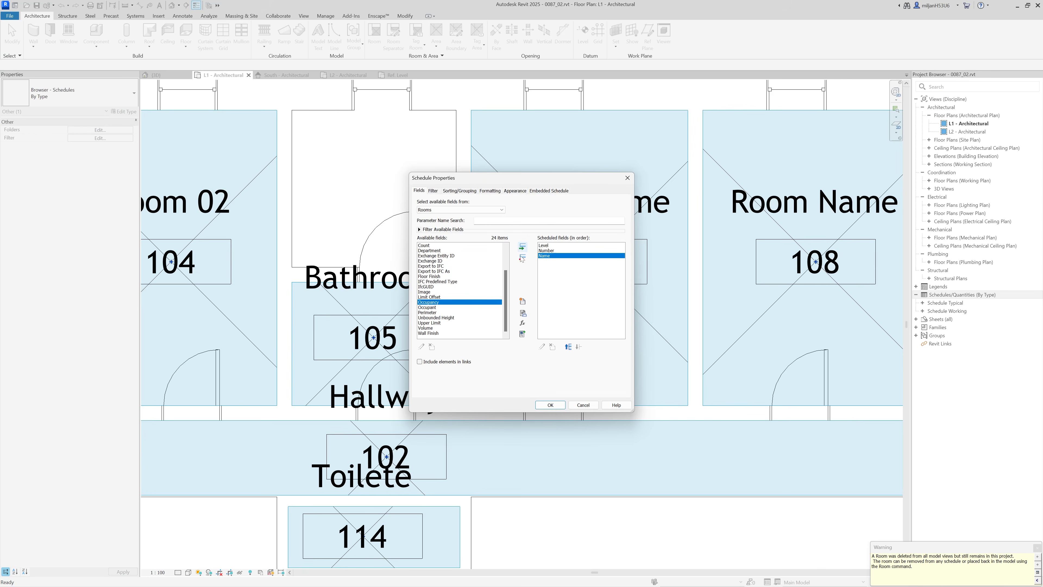
pyautogui.click(523, 248)
pyautogui.click(550, 405)
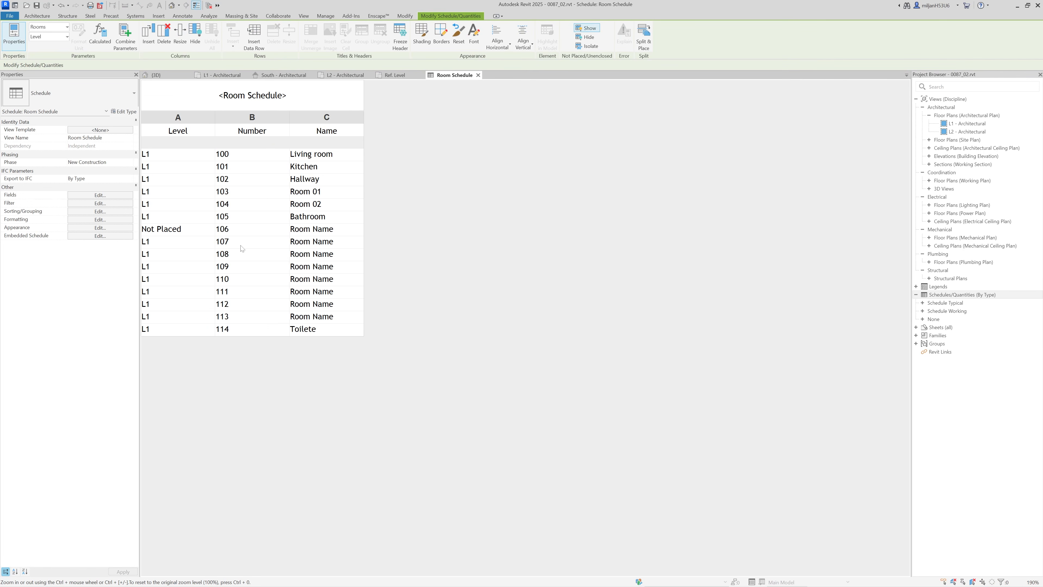
# Step: Delete the unplaced room 106 from the project through its row in the room schedule
pyautogui.click(160, 231)
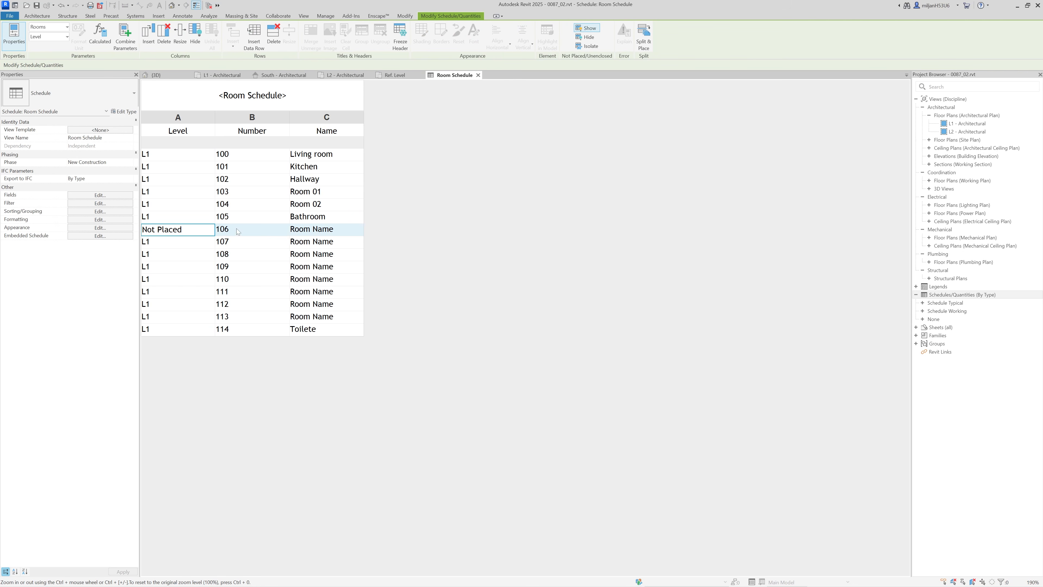
pyautogui.click(273, 36)
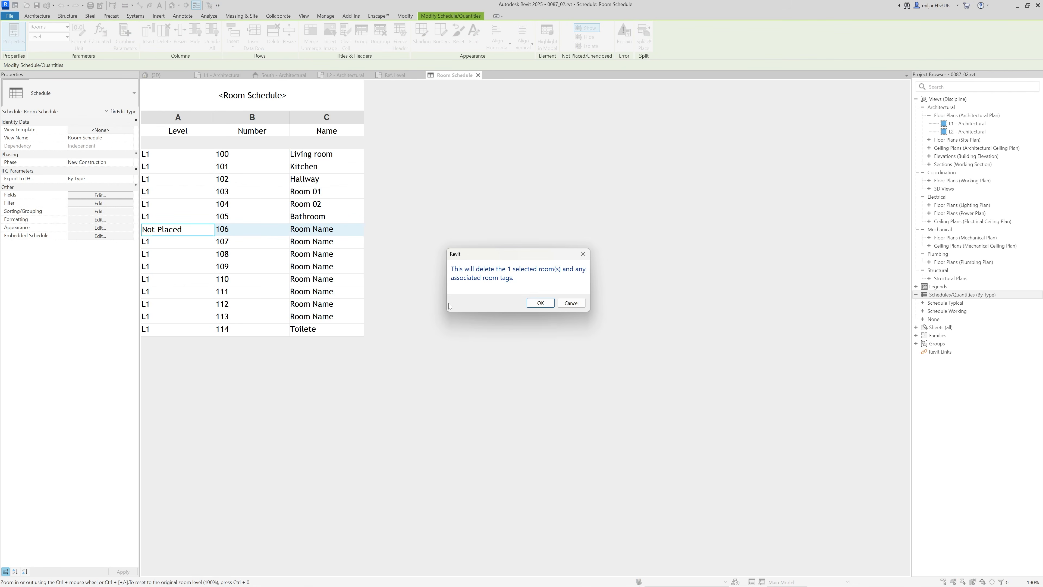
pyautogui.click(538, 303)
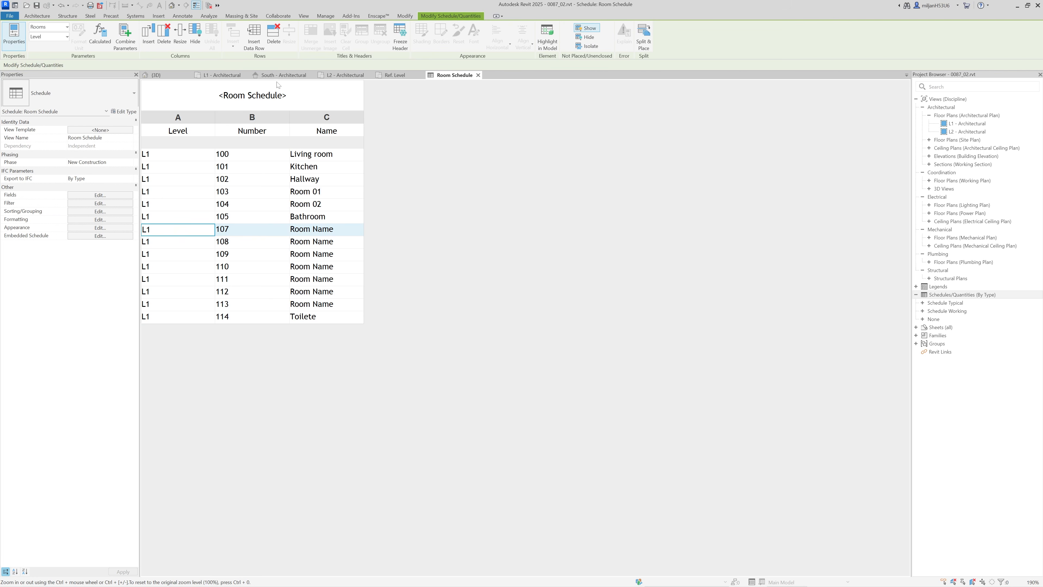
# Step: In the L1 architectural plan, turn off Room Bounding for the wall dividing the bathroom from the empty space north of it
pyautogui.click(220, 75)
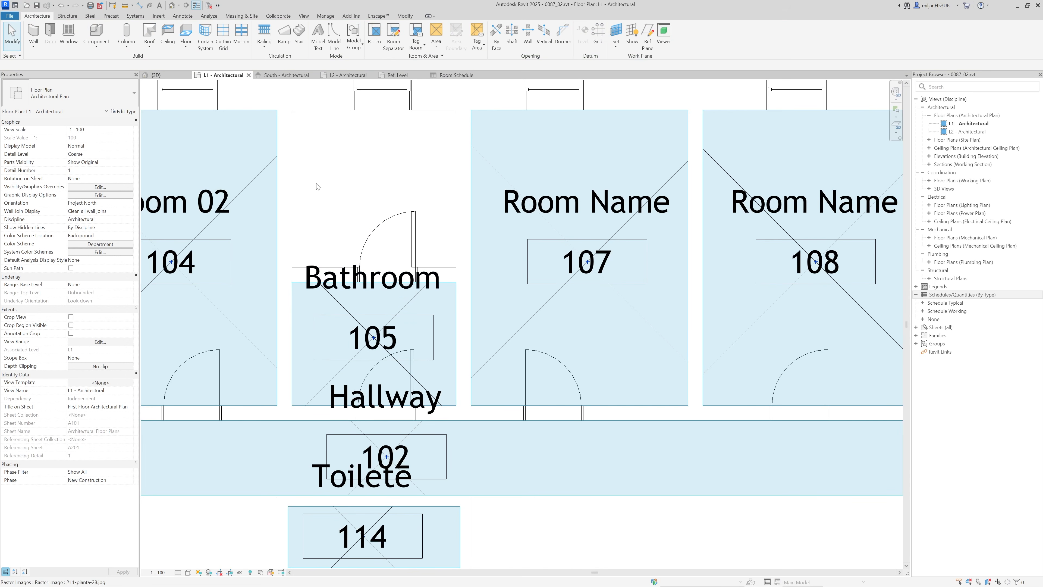
pyautogui.click(437, 266)
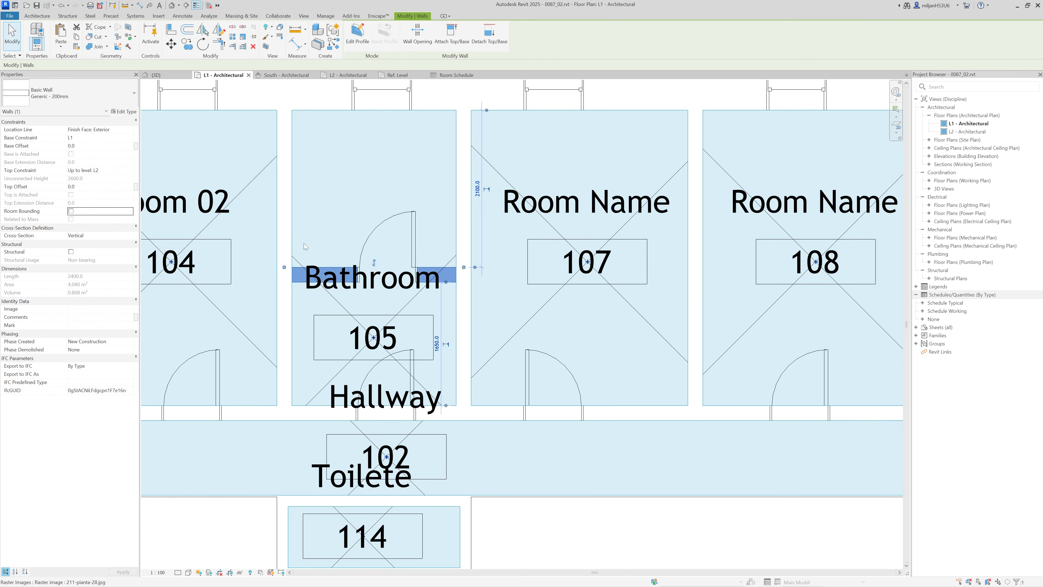
pyautogui.click(359, 238)
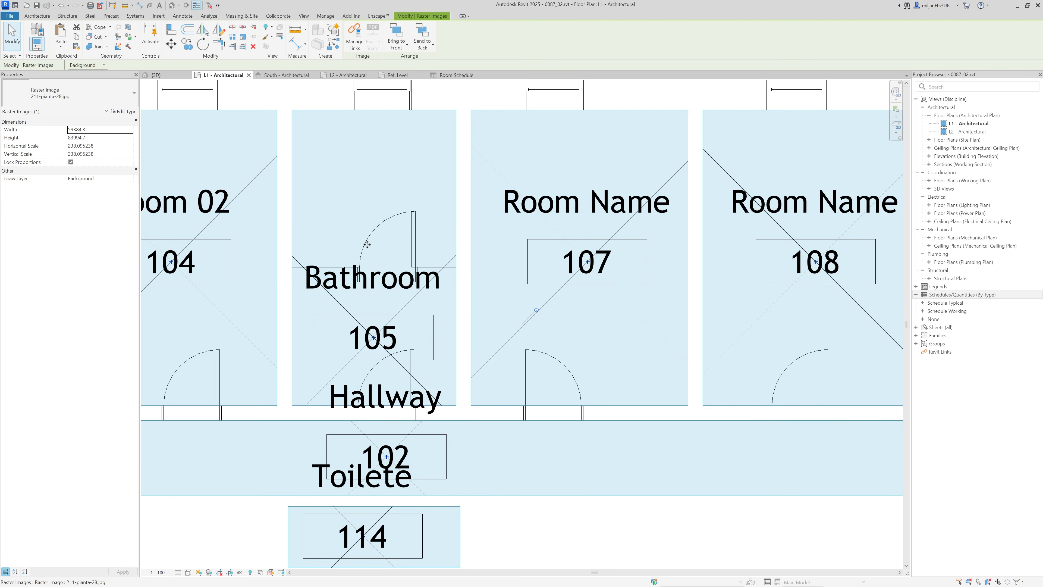
pyautogui.scroll(-3, 441, 281)
pyautogui.press('Escape')
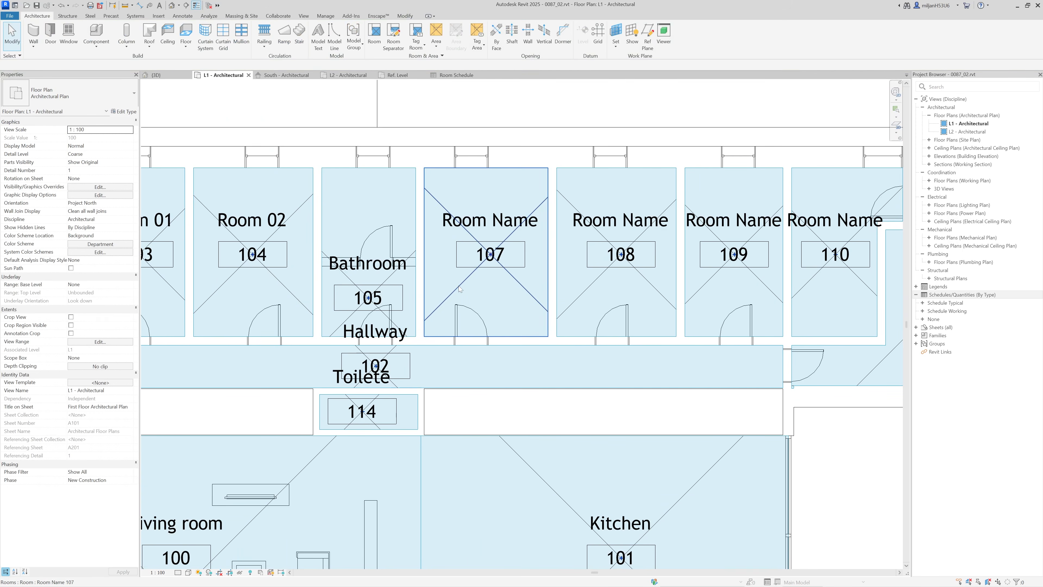
# Step: Rename room 107 as Room 03 and room 108 as Room 04
pyautogui.click(455, 289)
pyautogui.doubleClick(91, 227)
pyautogui.write('03')
pyautogui.press('Return')
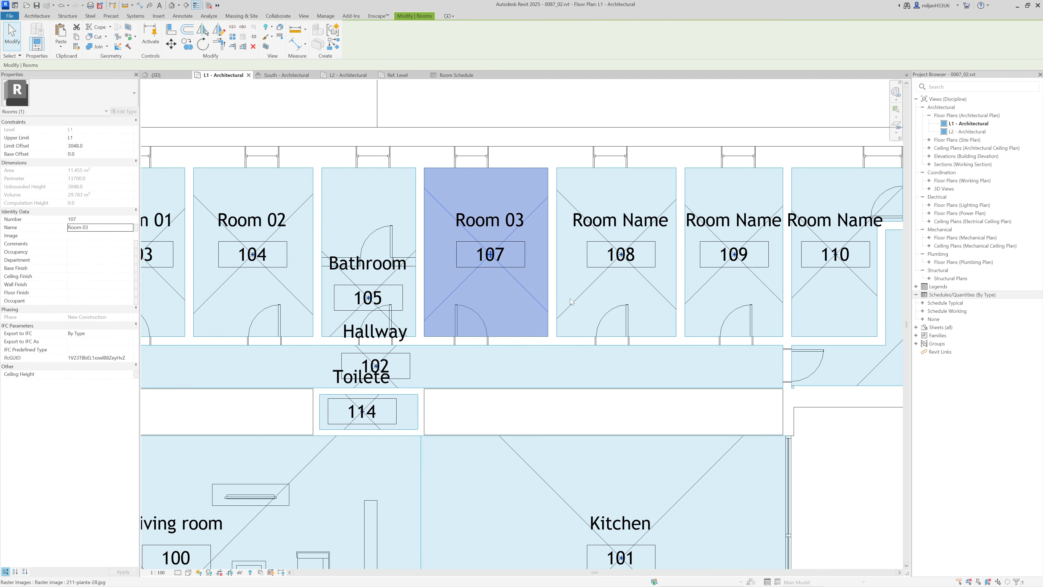
pyautogui.click(585, 290)
pyautogui.click(95, 227)
pyautogui.write('04')
pyautogui.press('Return')
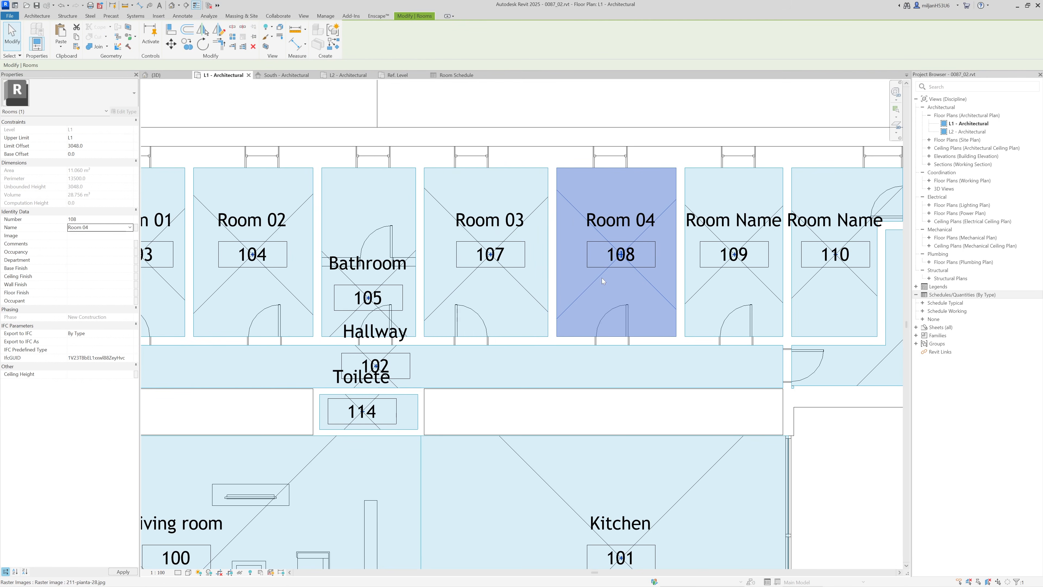
# Step: Rename room 109 as Room 05 and room 110 as Room 06
pyautogui.click(714, 289)
pyautogui.click(97, 227)
pyautogui.moveTo(96, 227); pyautogui.dragTo(82, 227)
pyautogui.write('05')
pyautogui.press('Return')
pyautogui.click(816, 291)
pyautogui.click(96, 227)
pyautogui.write('06')
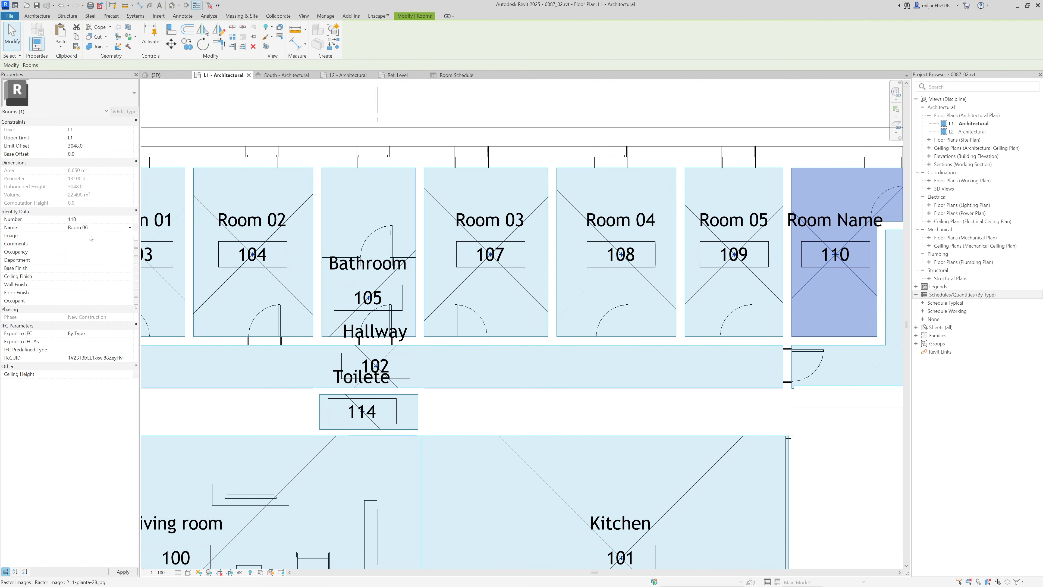
pyautogui.press('Return')
# Step: Rename the corner room 111 as Master bedroom and the adjoining room 110 as Master bathroom
pyautogui.scroll(-1, 601, 328)
pyautogui.moveTo(710, 326); pyautogui.dragTo(334, 330, button='middle')
pyautogui.click(473, 325)
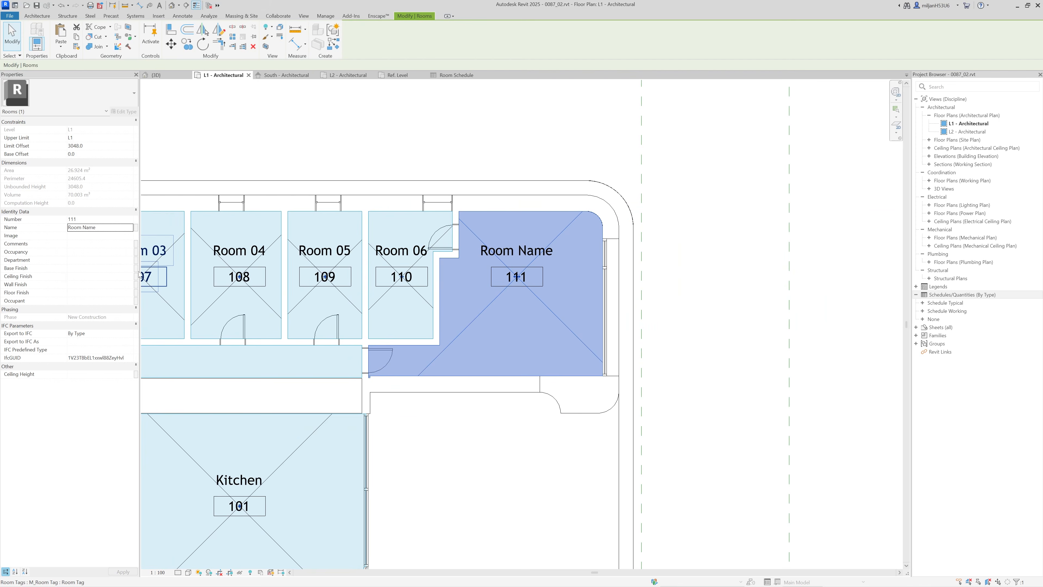
pyautogui.click(107, 228)
pyautogui.write('Master bedroom')
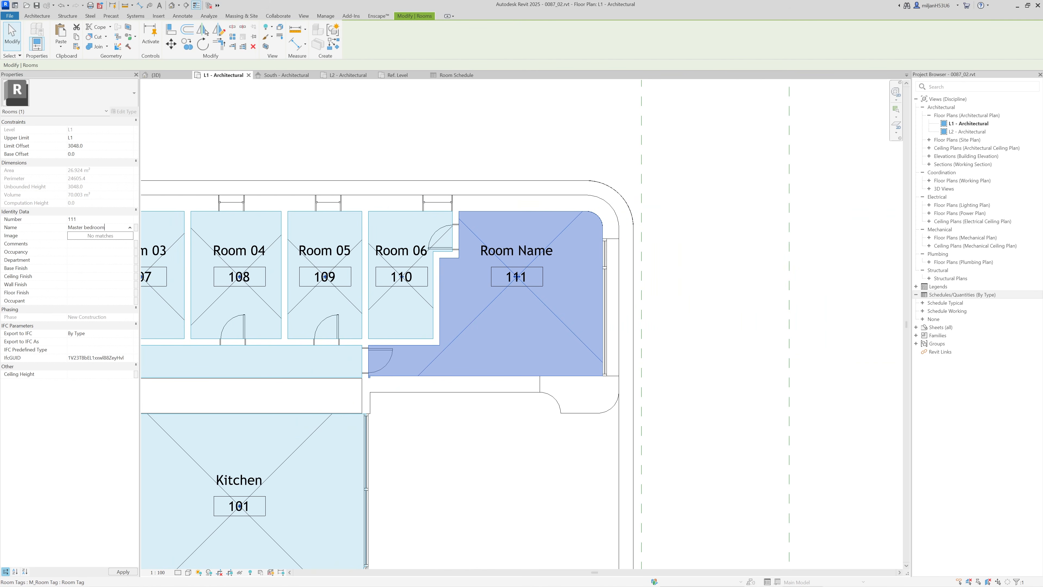
pyautogui.press('Return')
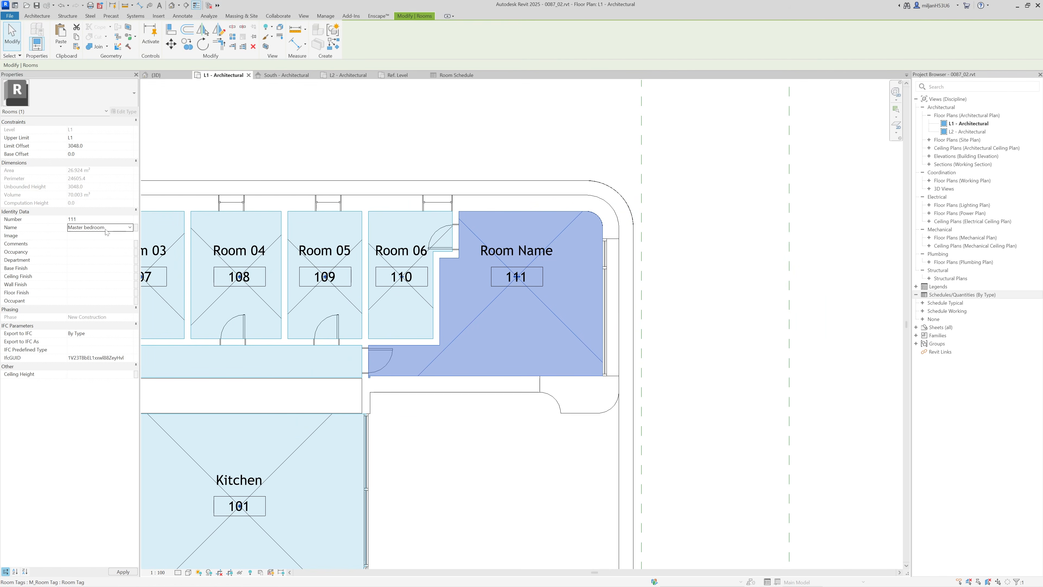
pyautogui.click(400, 312)
pyautogui.click(99, 227)
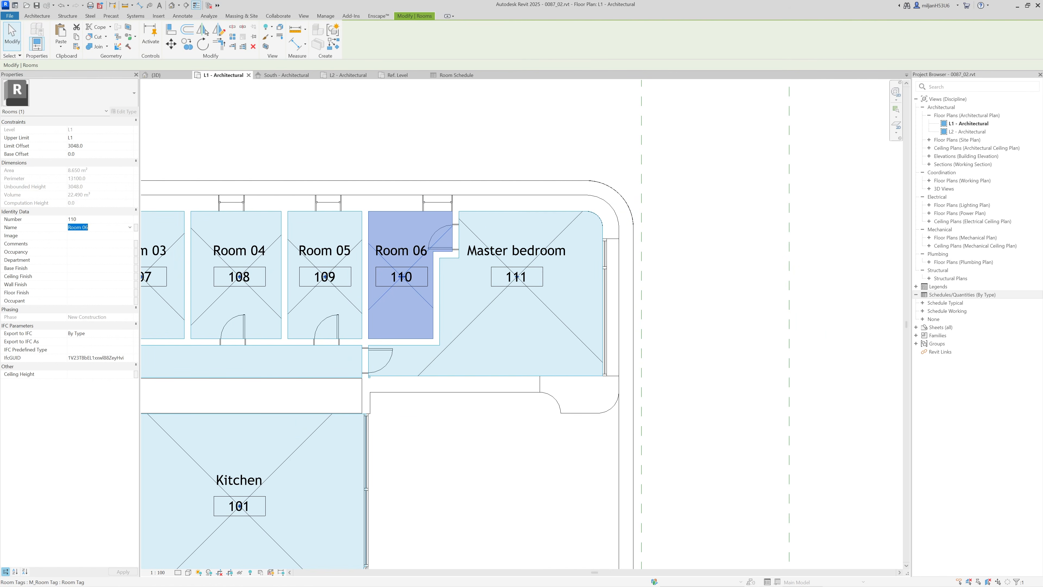
pyautogui.write('Master bathroom')
pyautogui.press('Return')
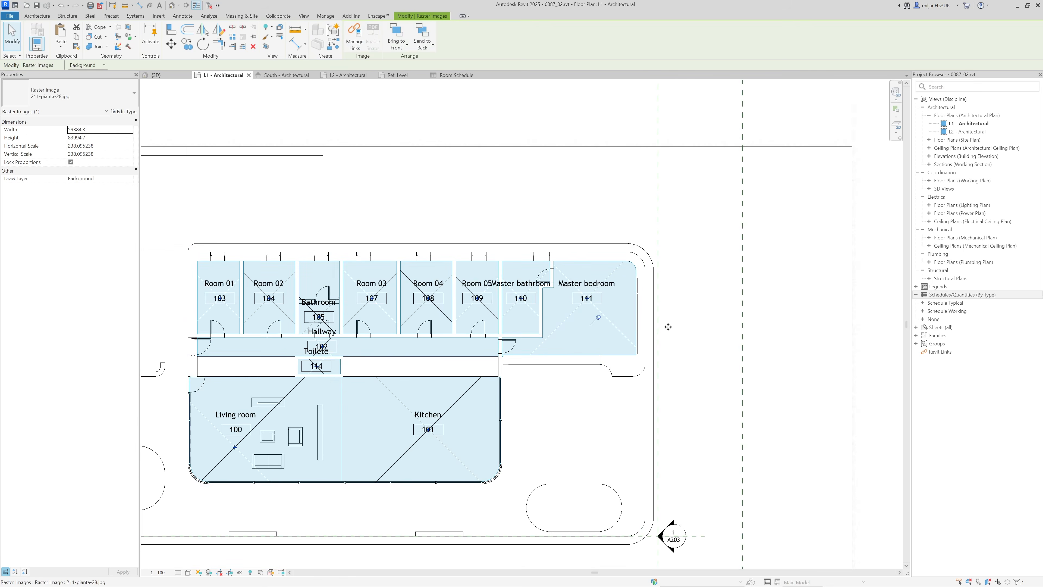
# Step: Rename room 114, the small room between the hallway and the living area, as Storage
pyautogui.scroll(5, 326, 357)
pyautogui.scroll(3, 327, 349)
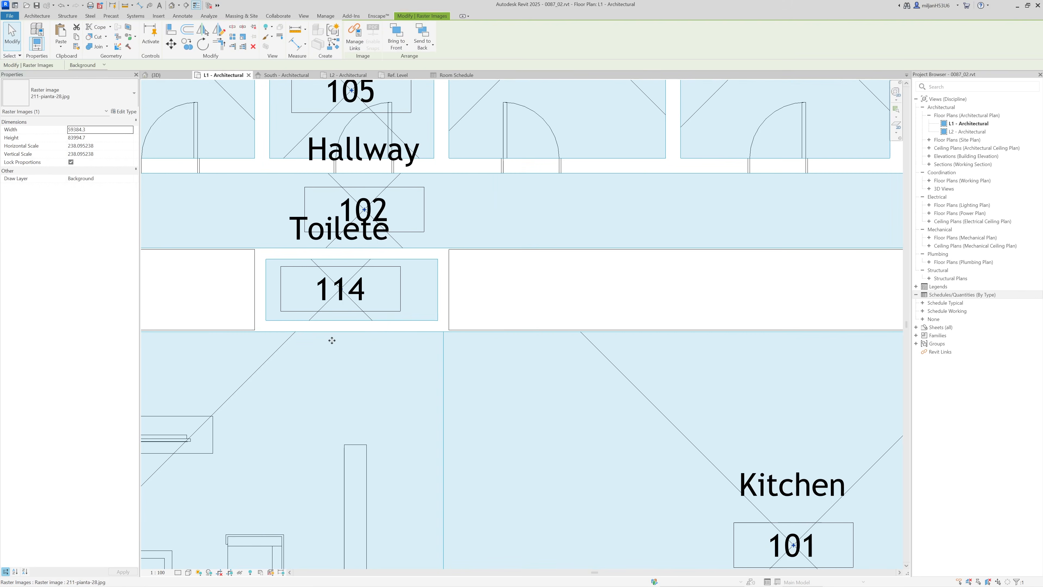
pyautogui.press('Escape')
pyautogui.click(316, 321)
pyautogui.click(90, 227)
pyautogui.write('Storage')
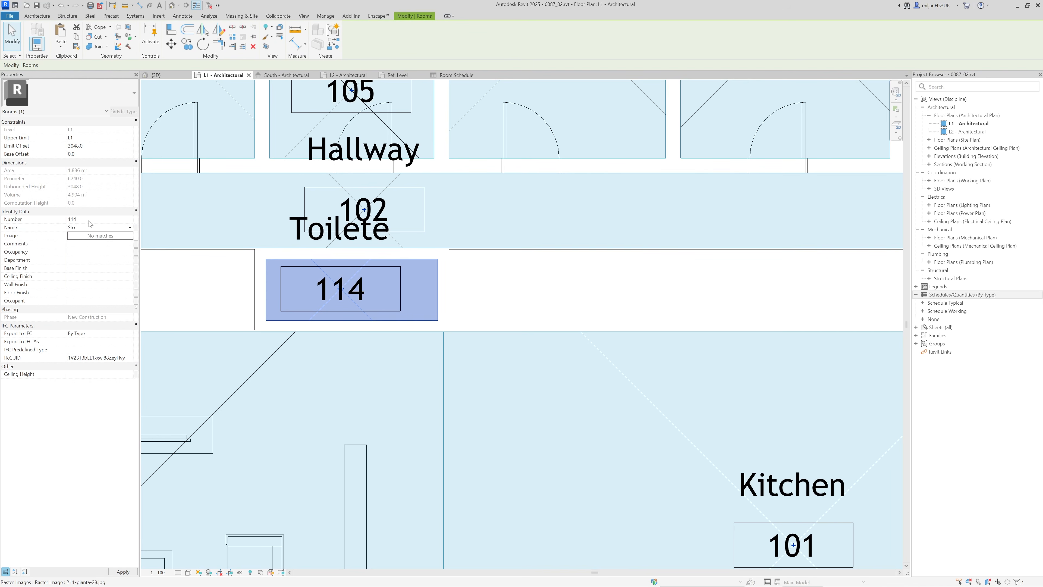
# Step: Rename the detached room 112 as Storage Out 1 and room 113 above it as Sotrage out 2
pyautogui.scroll(-4, 431, 267)
pyautogui.scroll(-4, 530, 308)
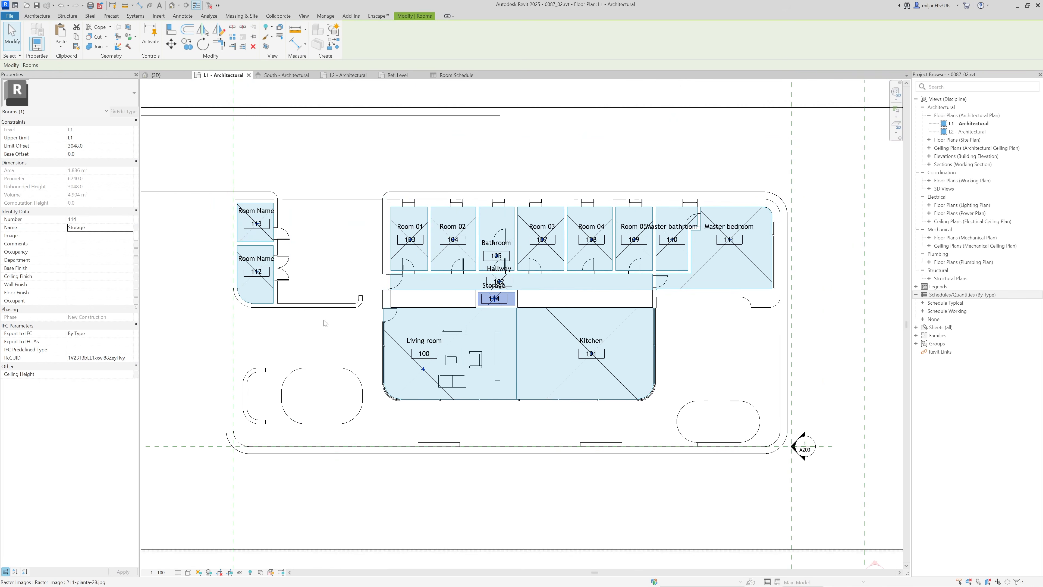
pyautogui.scroll(5, 249, 282)
pyautogui.click(248, 282)
pyautogui.click(91, 227)
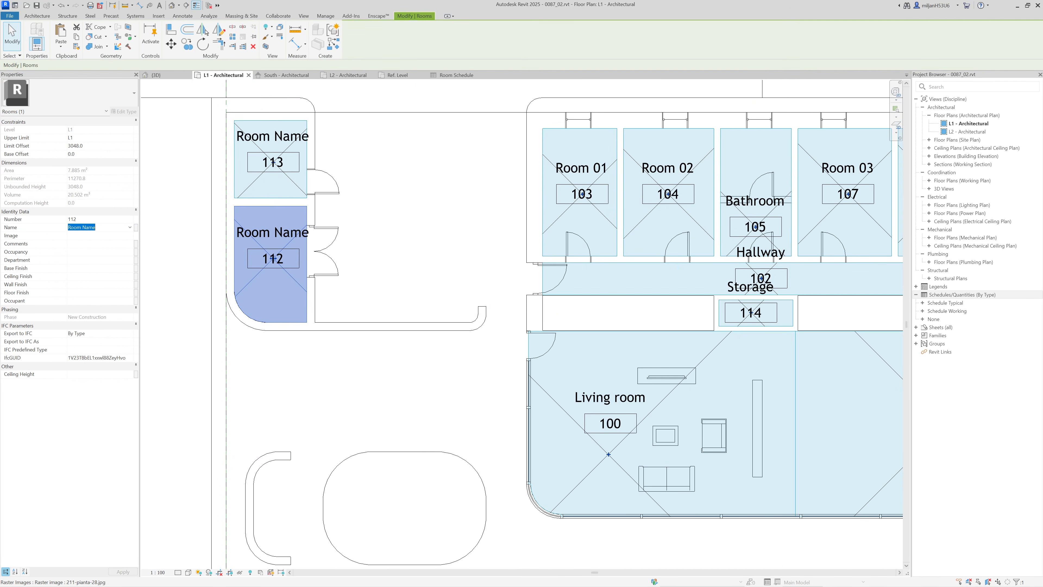
pyautogui.write('Storage Out 1')
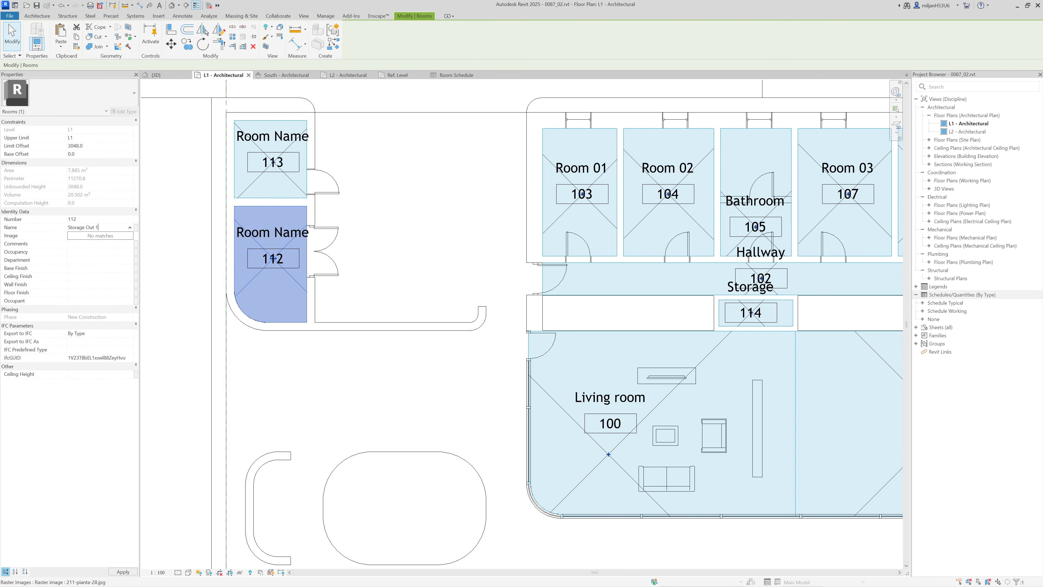
pyautogui.press('Return')
pyautogui.click(287, 177)
pyautogui.click(90, 227)
pyautogui.write('Sotrage out 2')
pyautogui.press('Return')
# Step: Duplicate the L1 - Architectural floor plan view without its detailing
pyautogui.scroll(-5, 414, 431)
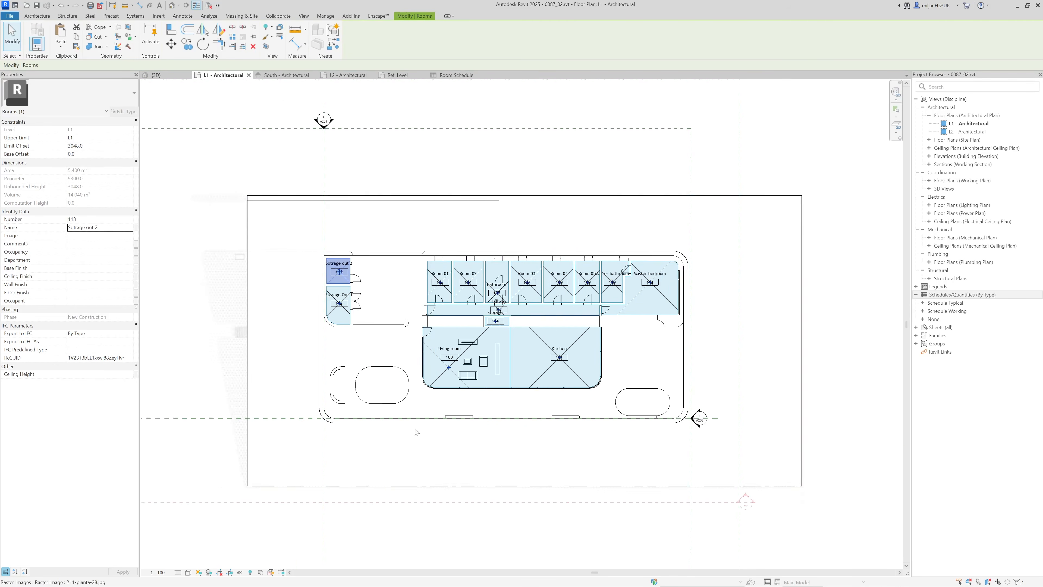
pyautogui.moveTo(414, 431); pyautogui.dragTo(368, 406, button='middle')
pyautogui.click(442, 502)
pyautogui.scroll(1, 462, 411)
pyautogui.moveTo(461, 411); pyautogui.dragTo(477, 413, button='middle')
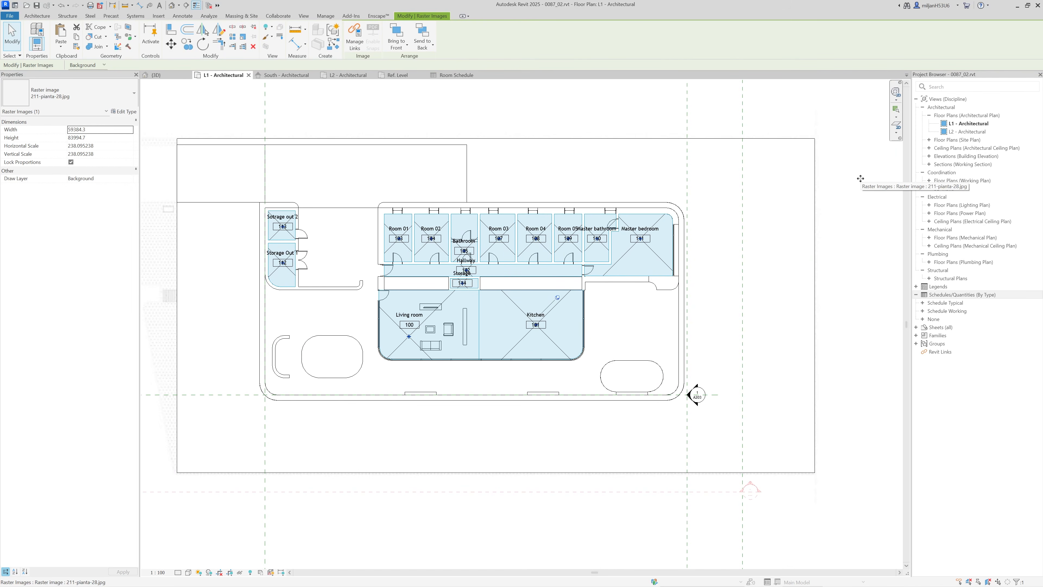
pyautogui.click(968, 124)
pyautogui.rightClick(968, 123)
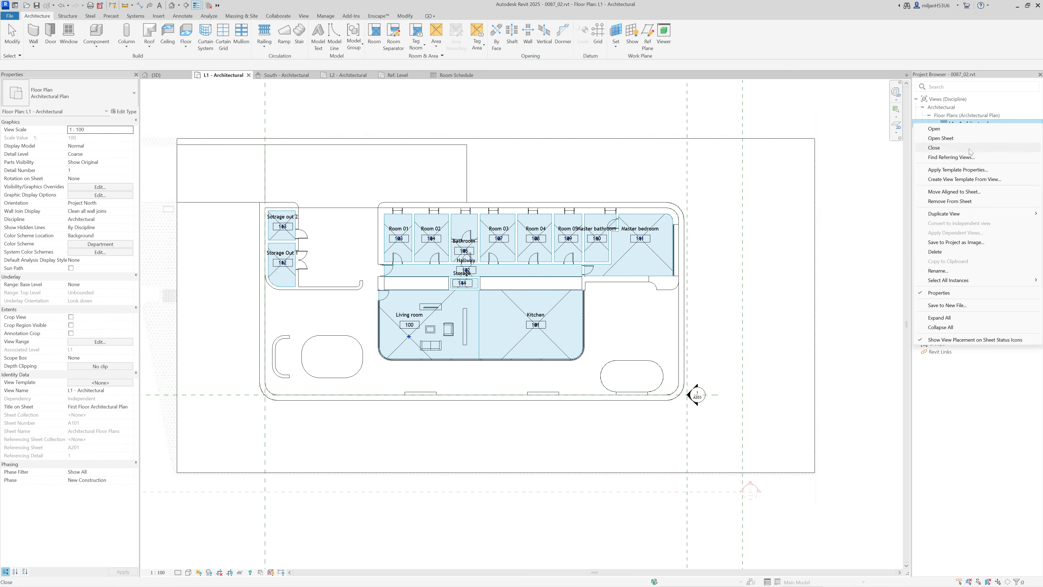
pyautogui.moveTo(970, 216)
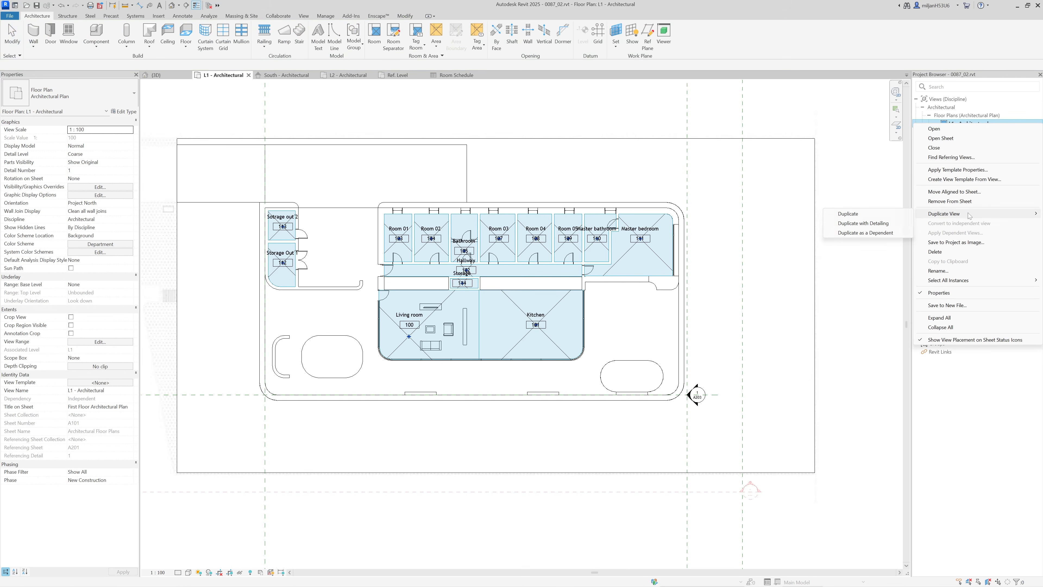
pyautogui.click(860, 218)
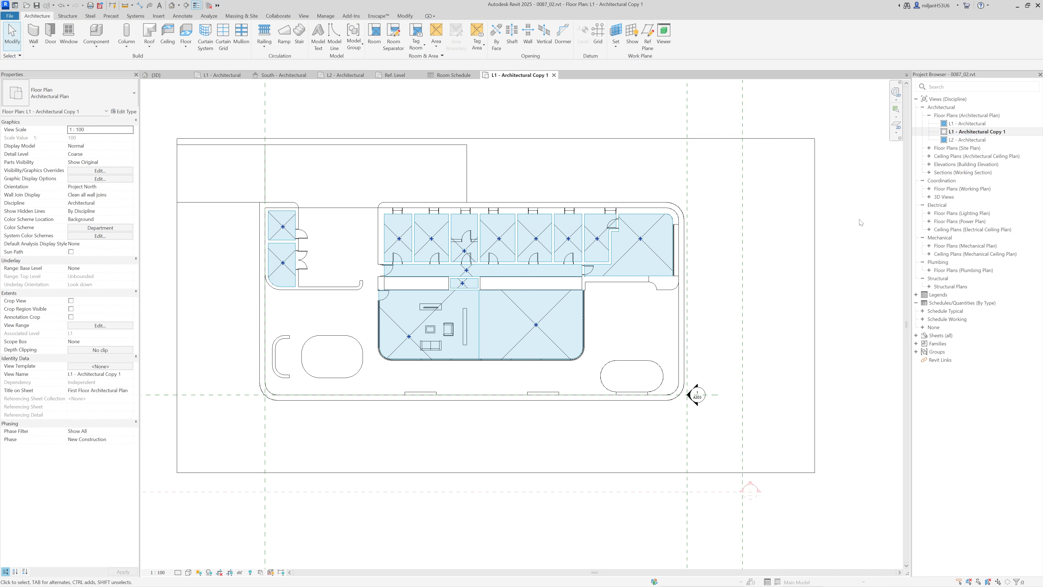
# Step: Rename the duplicated floor plan view as L1 - Color scheme
pyautogui.click(98, 374)
pyautogui.moveTo(122, 374); pyautogui.dragTo(81, 374)
pyautogui.write('Colore')
pyautogui.press('Return')
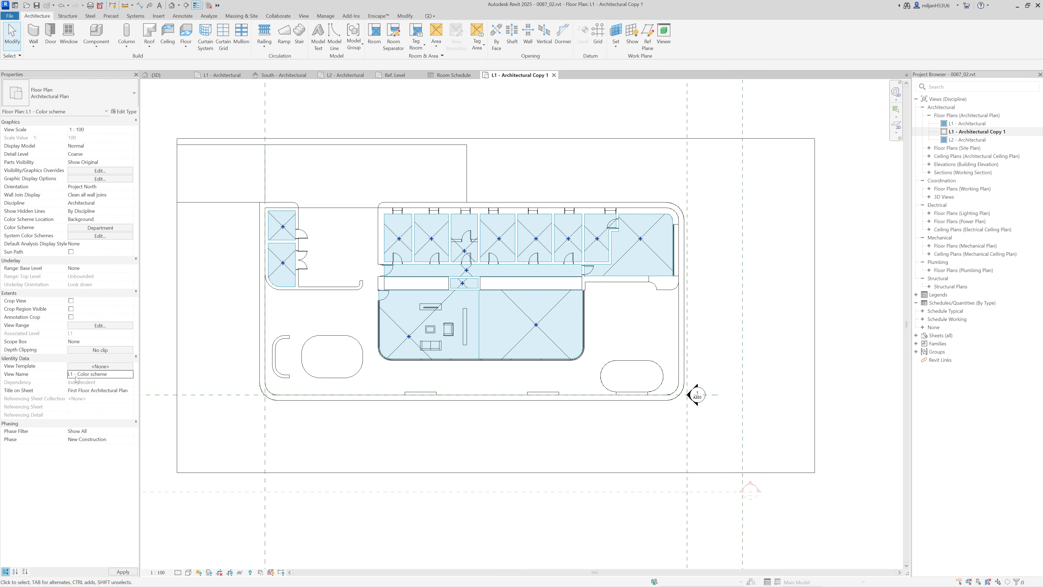
# Step: In the view's Visibility/Graphic Overrides, turn off the Grids annotation category
pyautogui.press('v')
pyautogui.press('v')
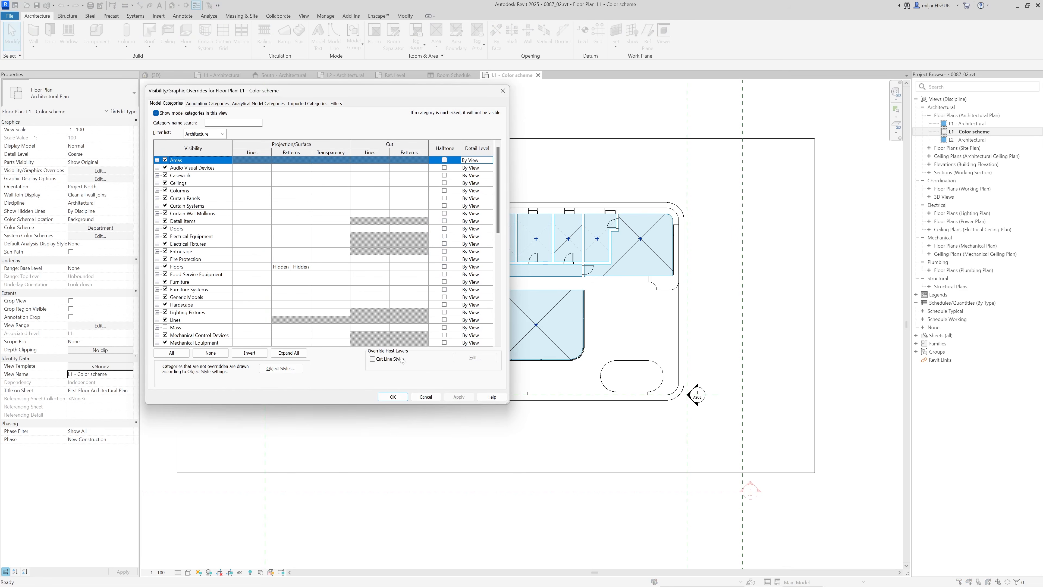
pyautogui.click(207, 103)
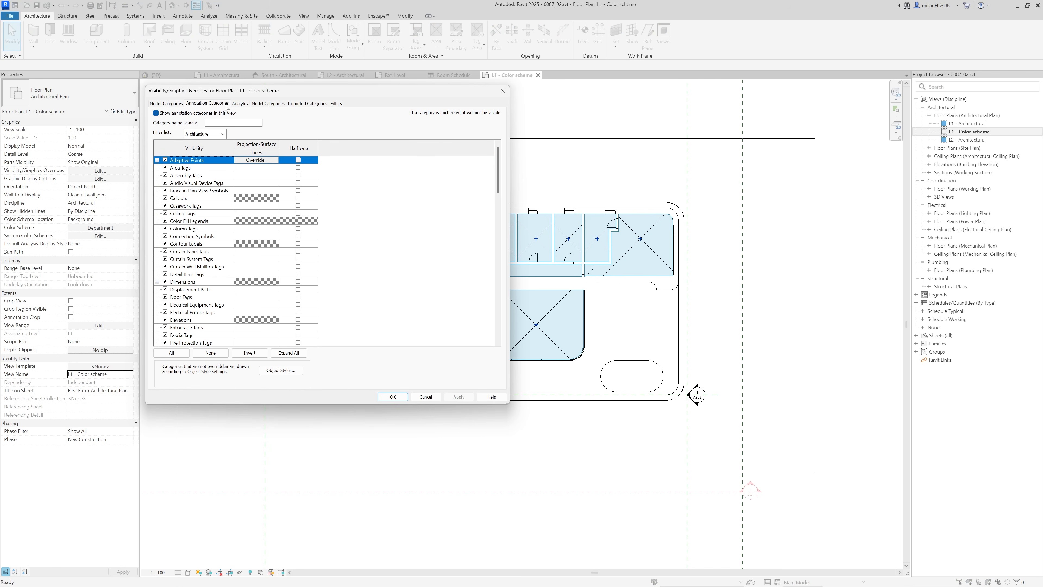
pyautogui.scroll(-3, 190, 176)
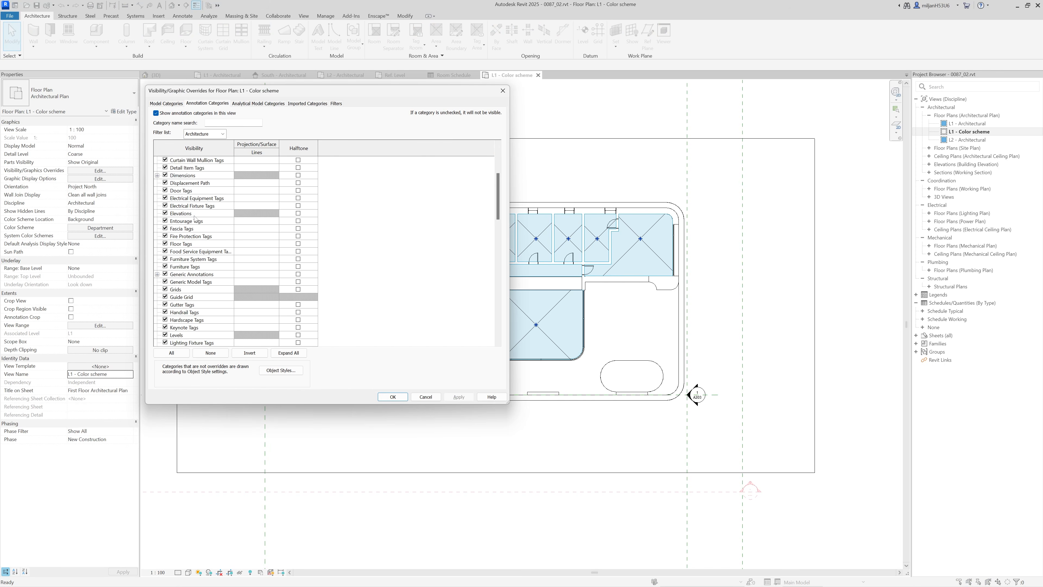
pyautogui.click(175, 214)
pyautogui.scroll(-4, 215, 258)
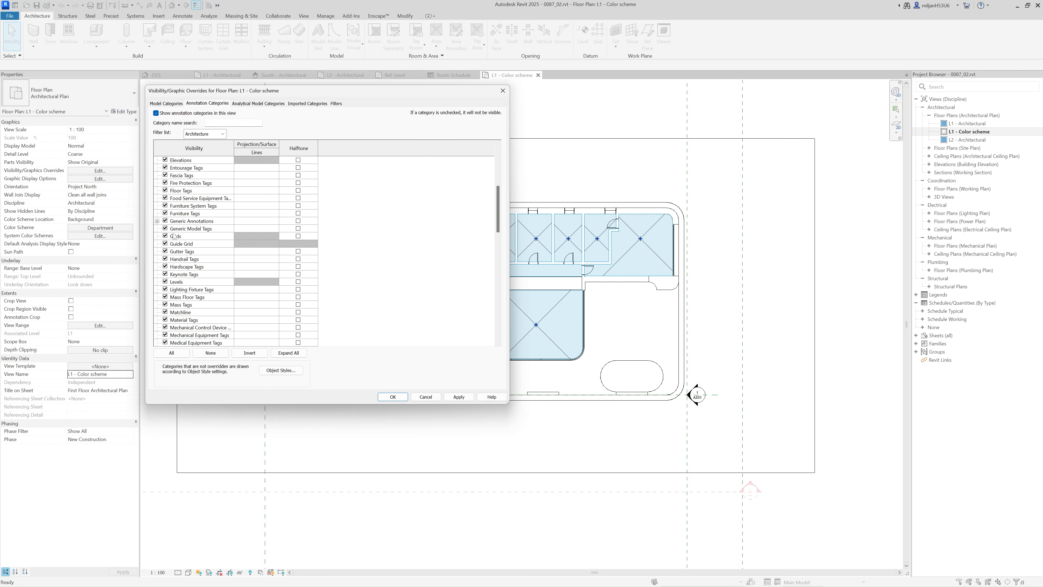
pyautogui.scroll(-5, 182, 262)
pyautogui.scroll(5, 172, 279)
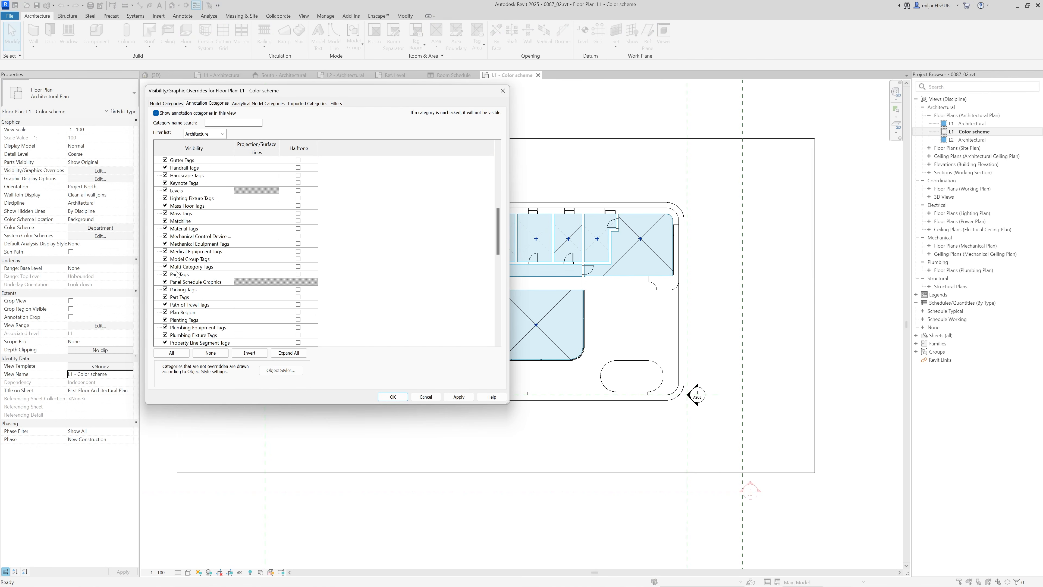
pyautogui.click(166, 237)
# Step: Also hide reference lines, reference planes, reference points, sections and scope boxes in the view, and apply the overrides
pyautogui.scroll(-10, 171, 263)
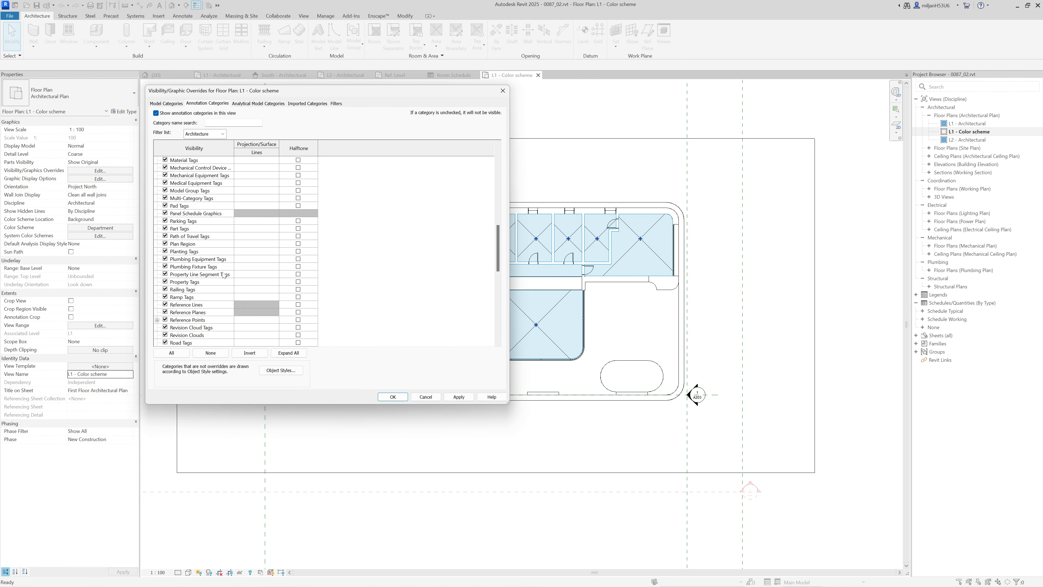
pyautogui.moveTo(179, 214); pyautogui.dragTo(169, 230)
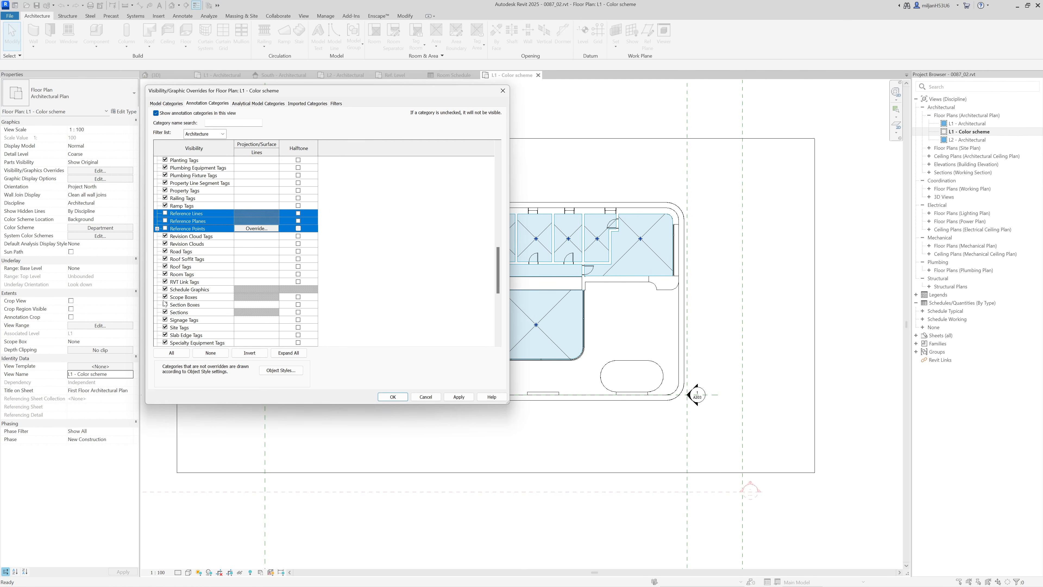
pyautogui.click(164, 312)
pyautogui.click(165, 289)
pyautogui.click(165, 296)
pyautogui.click(165, 289)
pyautogui.click(392, 396)
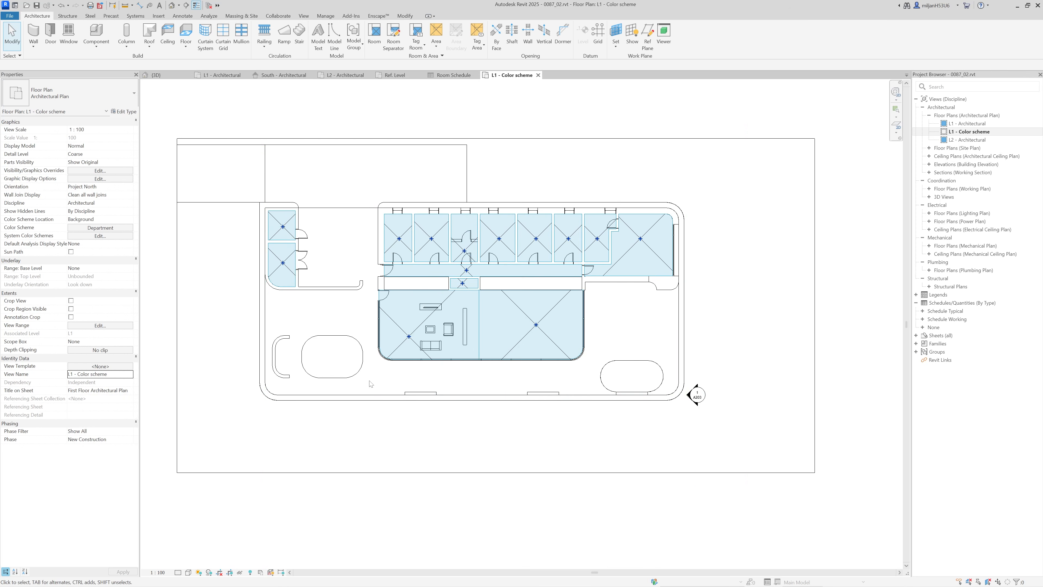
# Step: Hide the Elevations annotation category in the L1 - Color scheme view
pyautogui.scroll(-2, 373, 378)
pyautogui.moveTo(373, 377); pyautogui.dragTo(389, 389, button='middle')
pyautogui.moveTo(380, 342); pyautogui.dragTo(416, 299, button='middle')
pyautogui.scroll(2, 416, 297)
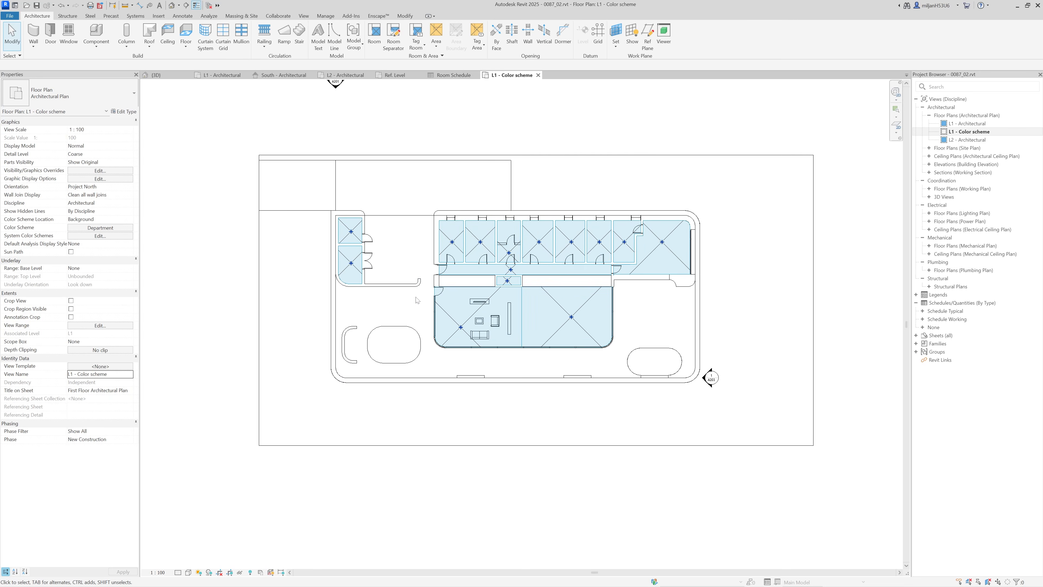
pyautogui.press('v')
pyautogui.press('v')
pyautogui.click(207, 104)
pyautogui.scroll(-2, 223, 230)
pyautogui.scroll(-4, 222, 234)
pyautogui.click(166, 190)
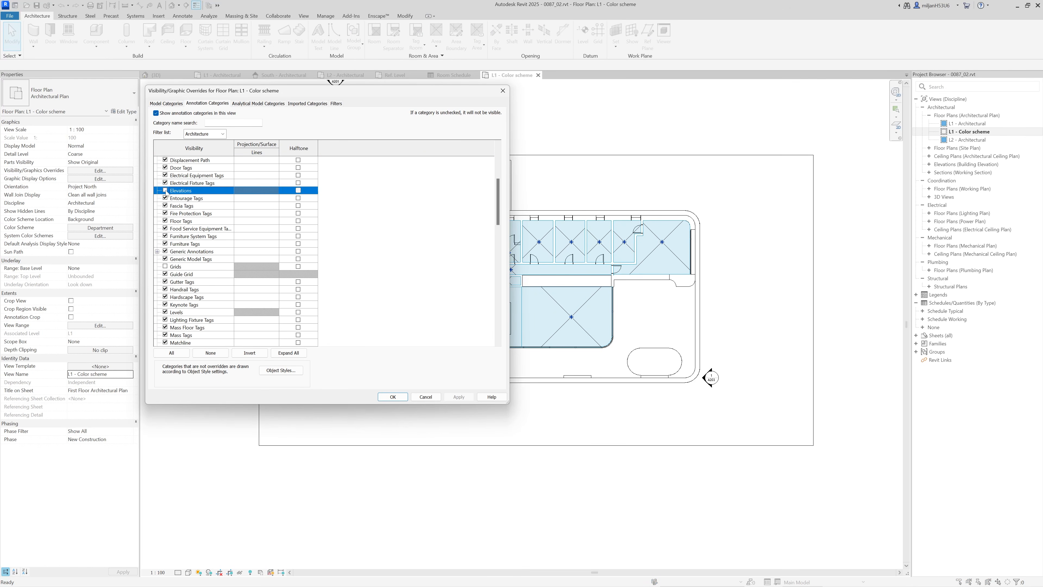
pyautogui.click(392, 397)
# Step: Turn off the Interior Fill and Reference subcategories of Rooms in the L1 - Color scheme view
pyautogui.press('v')
pyautogui.press('g')
pyautogui.scroll(-10, 219, 262)
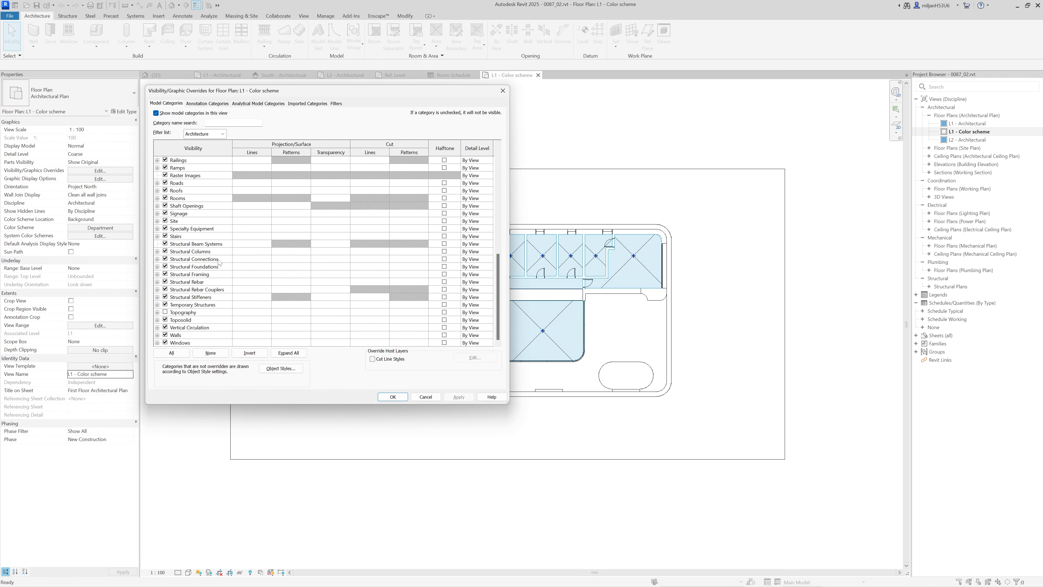
pyautogui.click(157, 198)
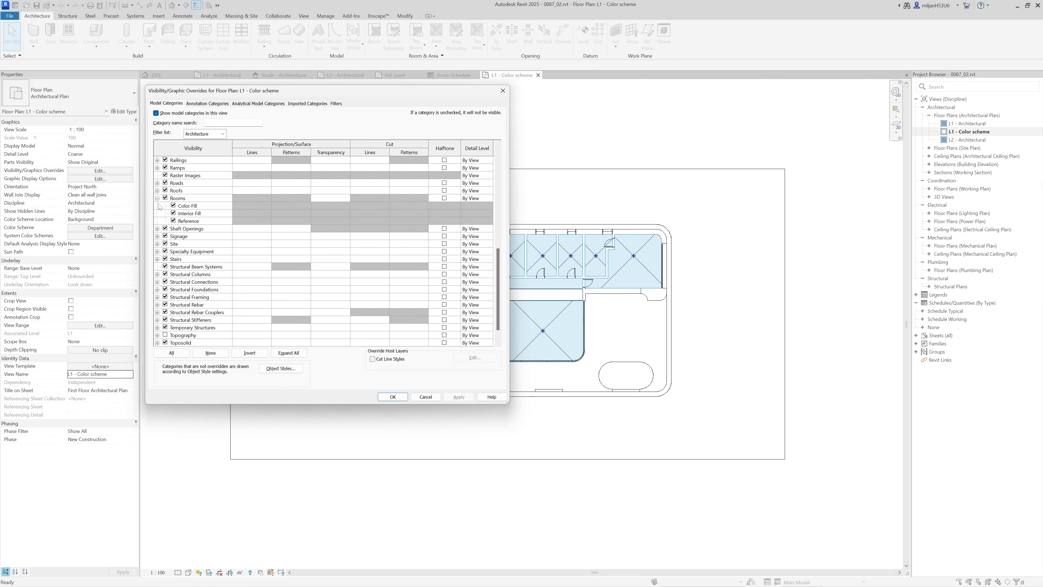
pyautogui.click(173, 220)
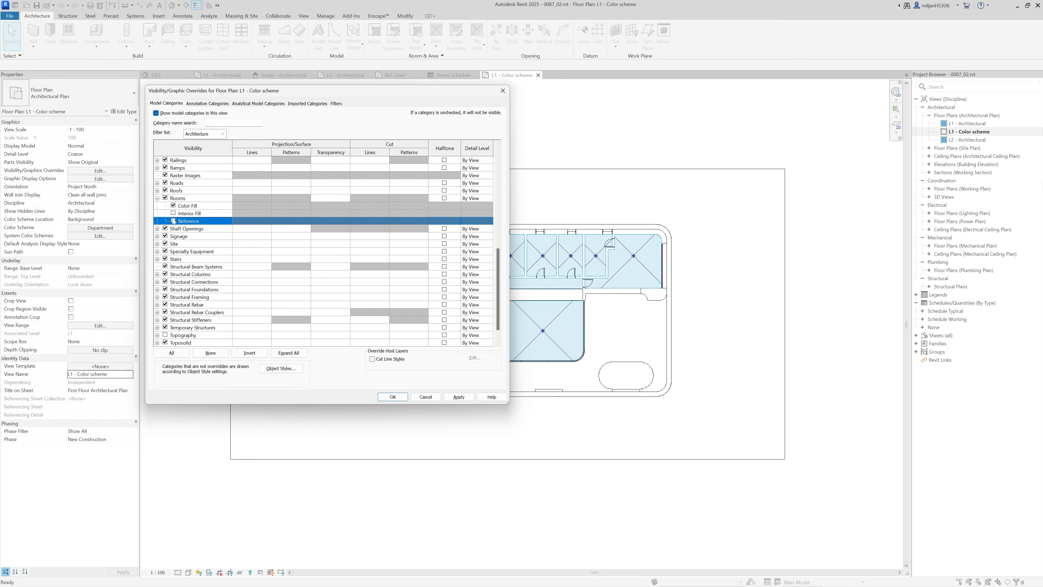
pyautogui.click(395, 398)
# Step: Hide the Room Separation line subcategory in the L1 - Color scheme view
pyautogui.scroll(5, 464, 379)
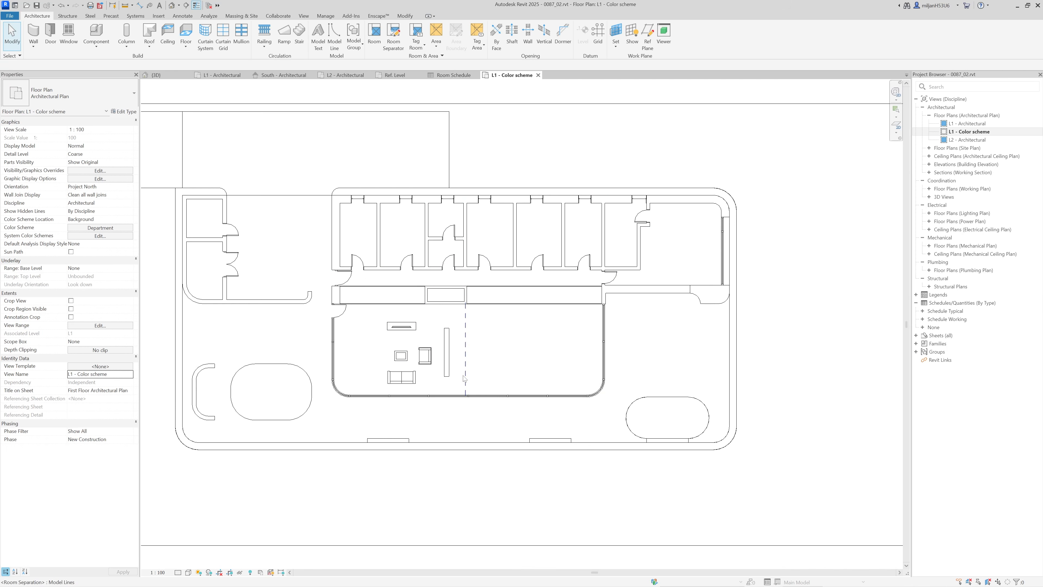
pyautogui.press('v')
pyautogui.press('g')
pyautogui.moveTo(275, 99); pyautogui.dragTo(697, 102)
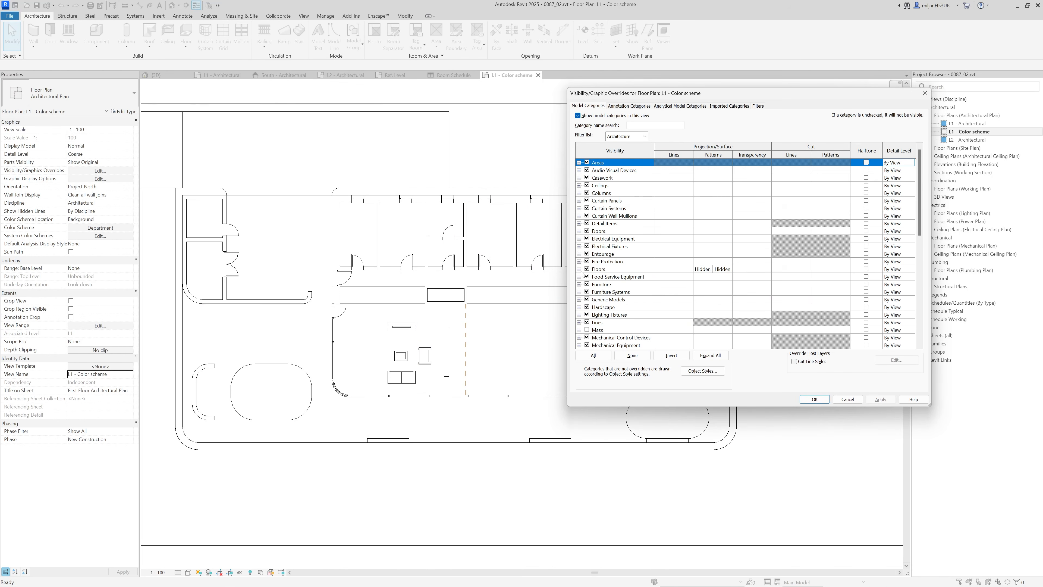
pyautogui.click(580, 322)
pyautogui.click(595, 322)
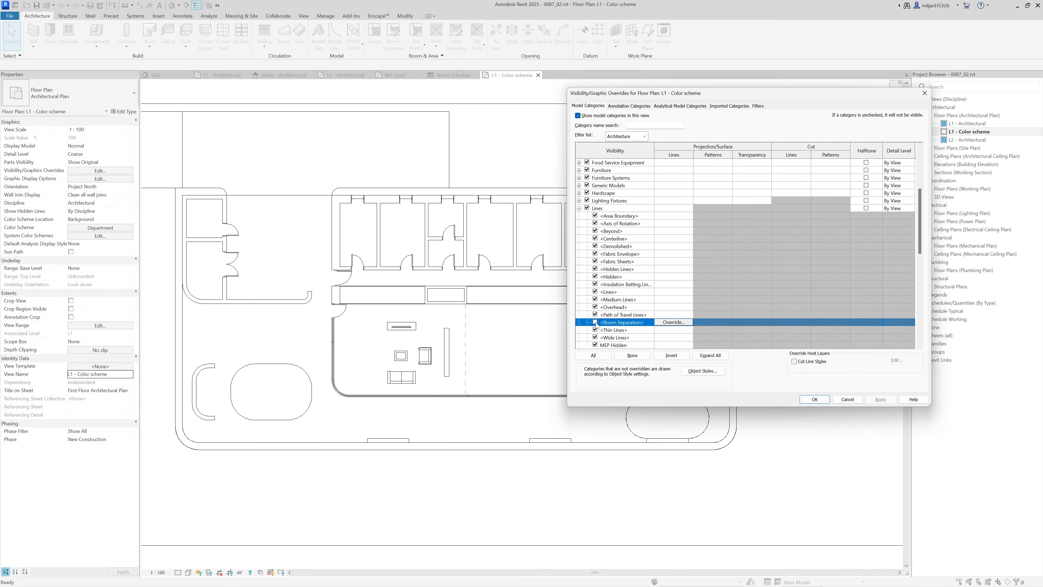
pyautogui.click(814, 399)
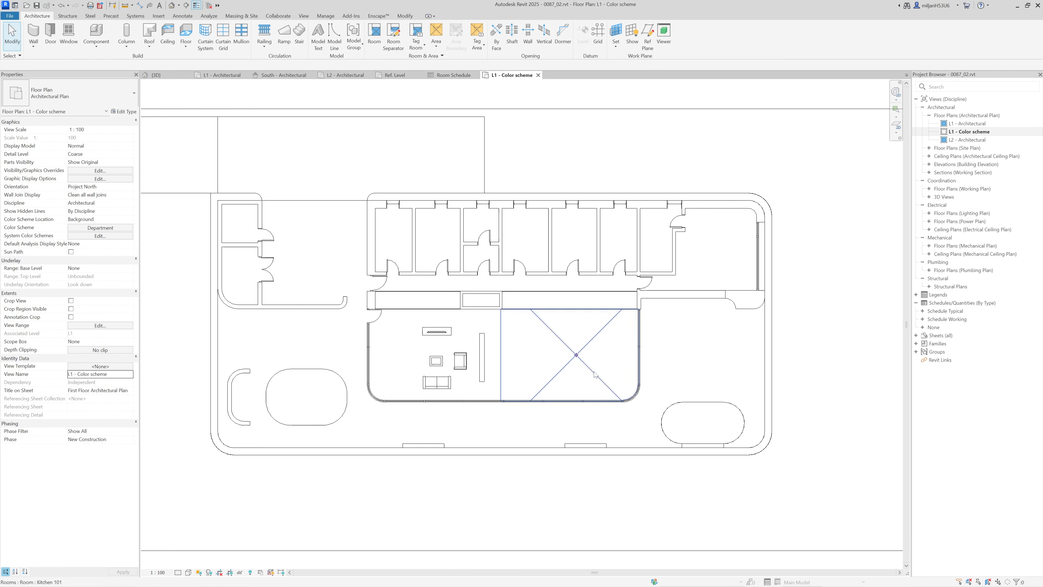
# Step: Apply the Number color scheme for Rooms to the L1 - Color scheme view
pyautogui.click(95, 228)
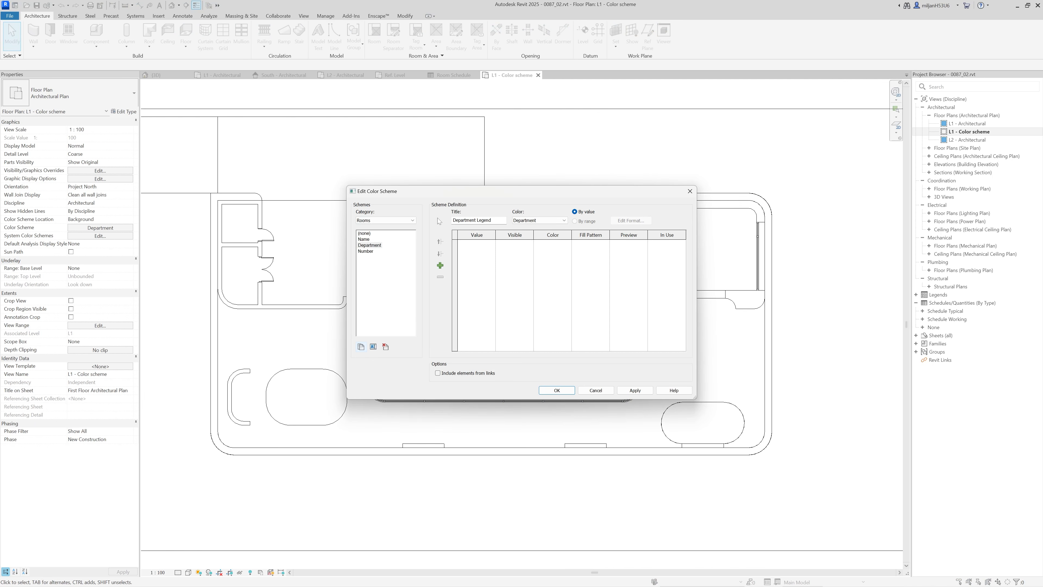
pyautogui.moveTo(408, 192); pyautogui.dragTo(185, 72)
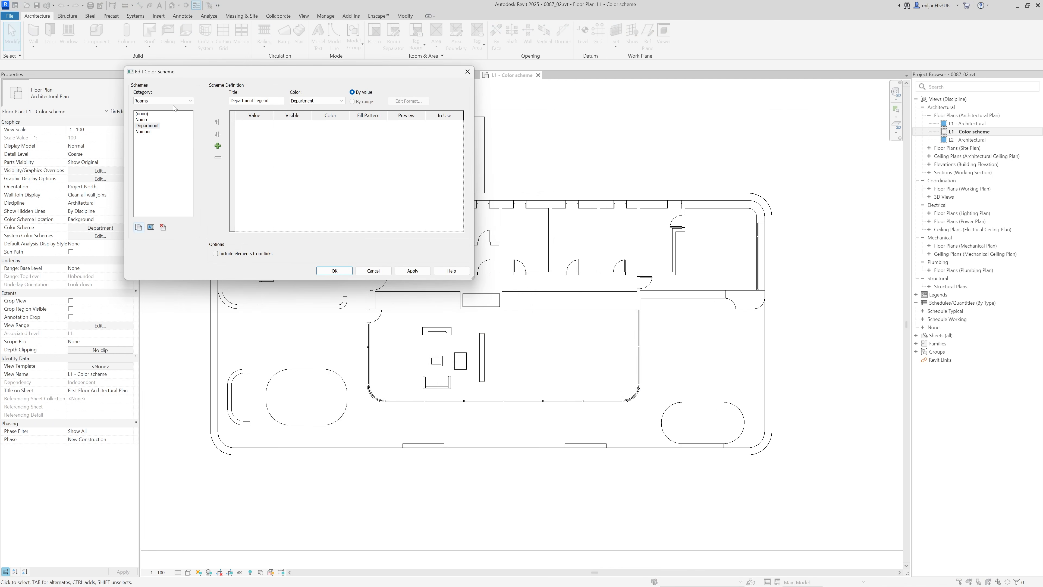
pyautogui.click(143, 131)
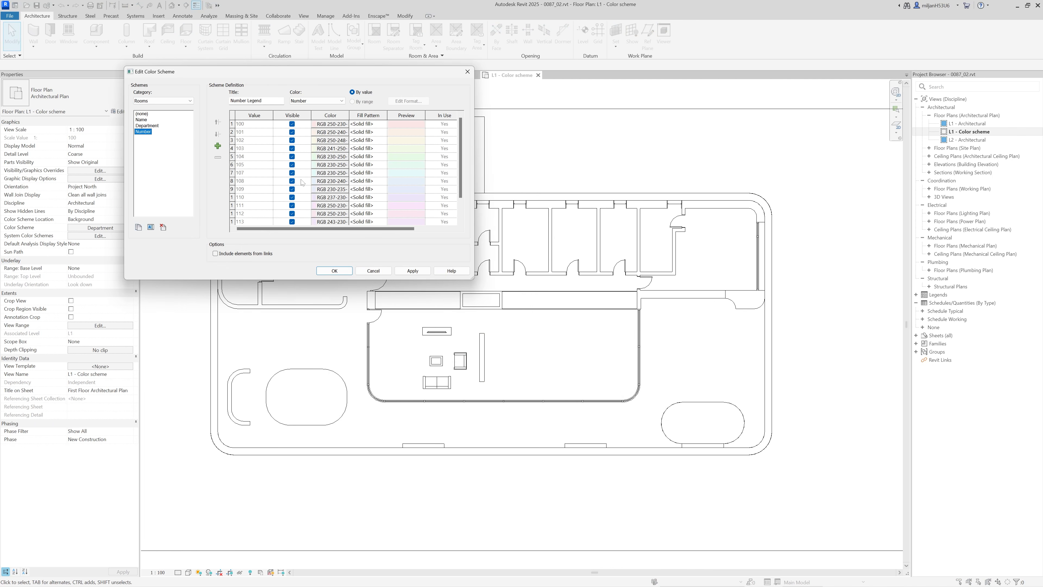
pyautogui.scroll(-2, 302, 182)
pyautogui.click(412, 270)
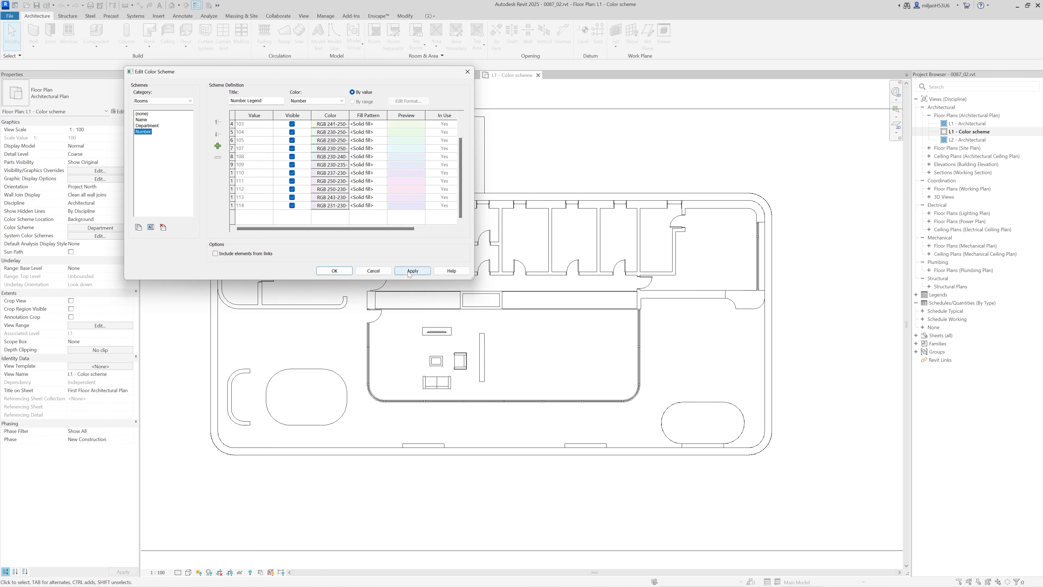
pyautogui.click(335, 271)
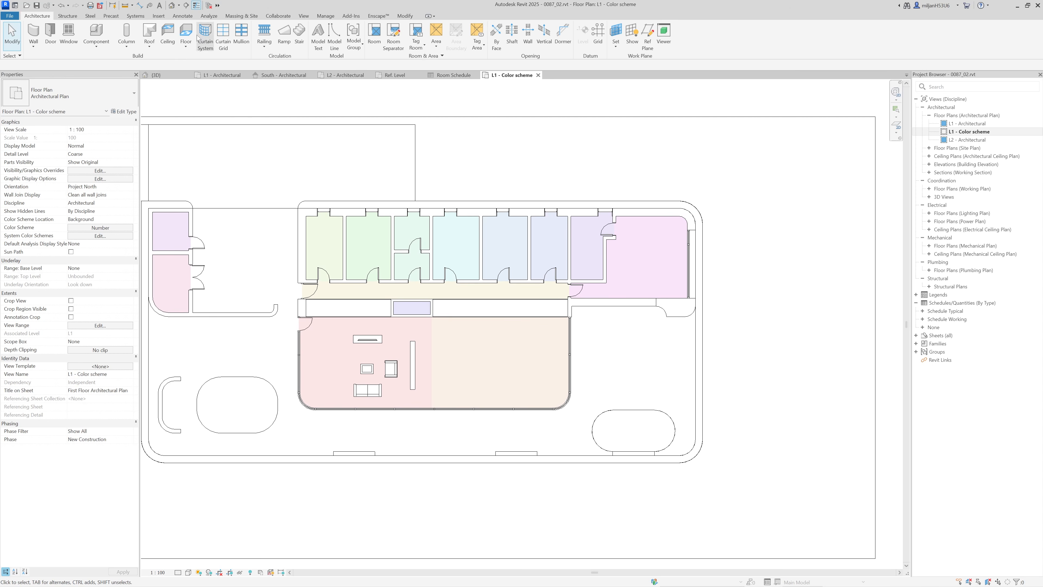
# Step: Place a color fill legend beside the east side of the house plan in the L1 - Color scheme view
pyautogui.click(181, 17)
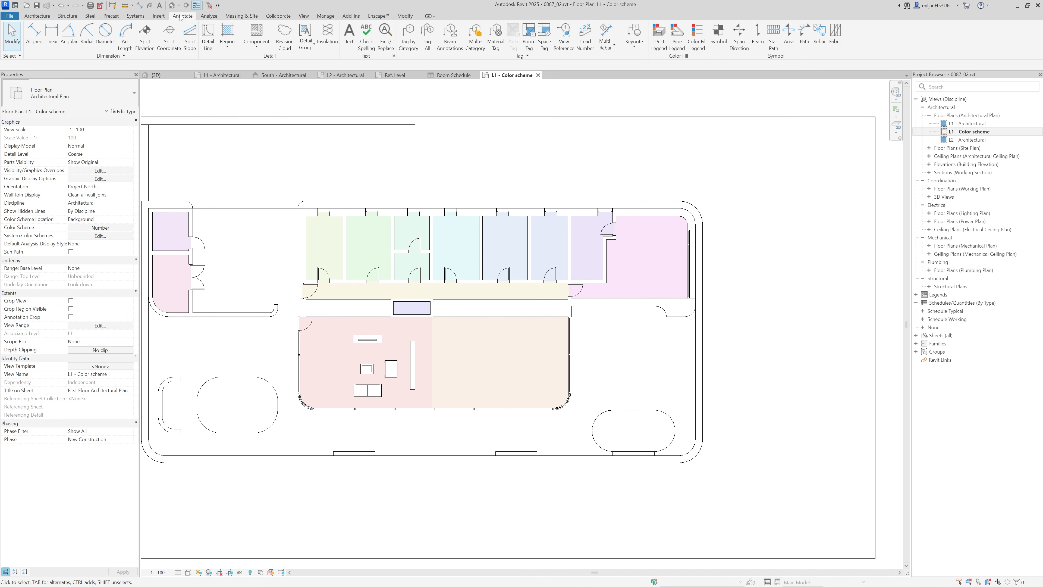
pyautogui.click(698, 44)
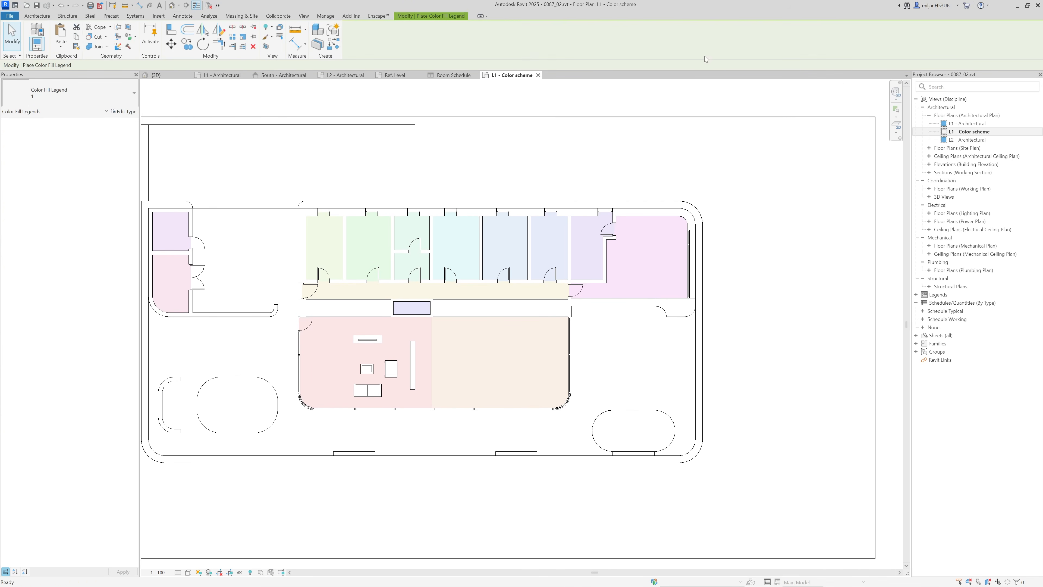
pyautogui.click(749, 202)
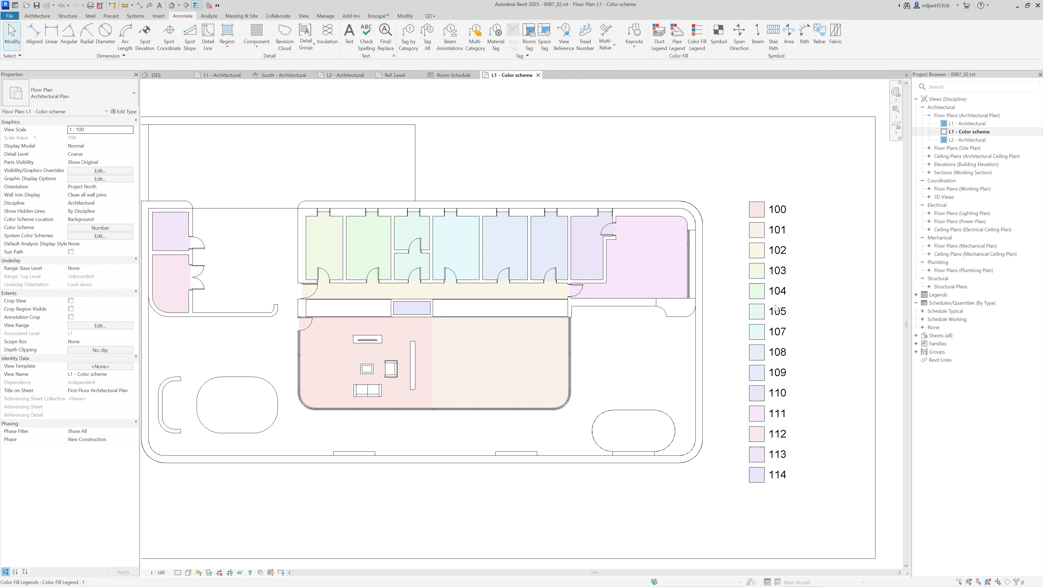
pyautogui.scroll(-3, 775, 305)
pyautogui.moveTo(775, 305); pyautogui.dragTo(736, 280, button='middle')
pyautogui.scroll(2, 735, 280)
pyautogui.moveTo(653, 278); pyautogui.dragTo(687, 297, button='middle')
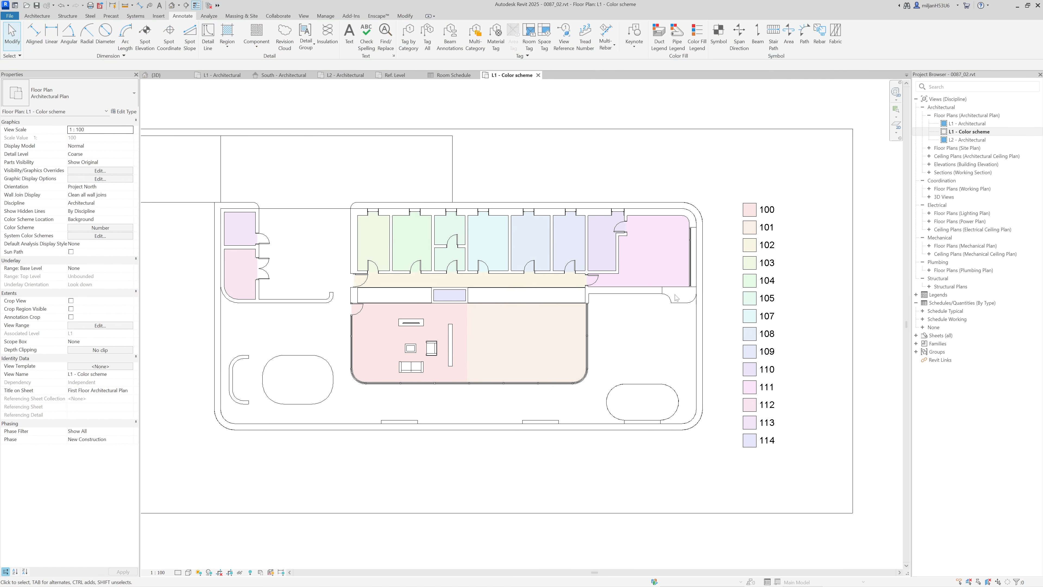
pyautogui.moveTo(513, 293); pyautogui.dragTo(527, 296, button='middle')
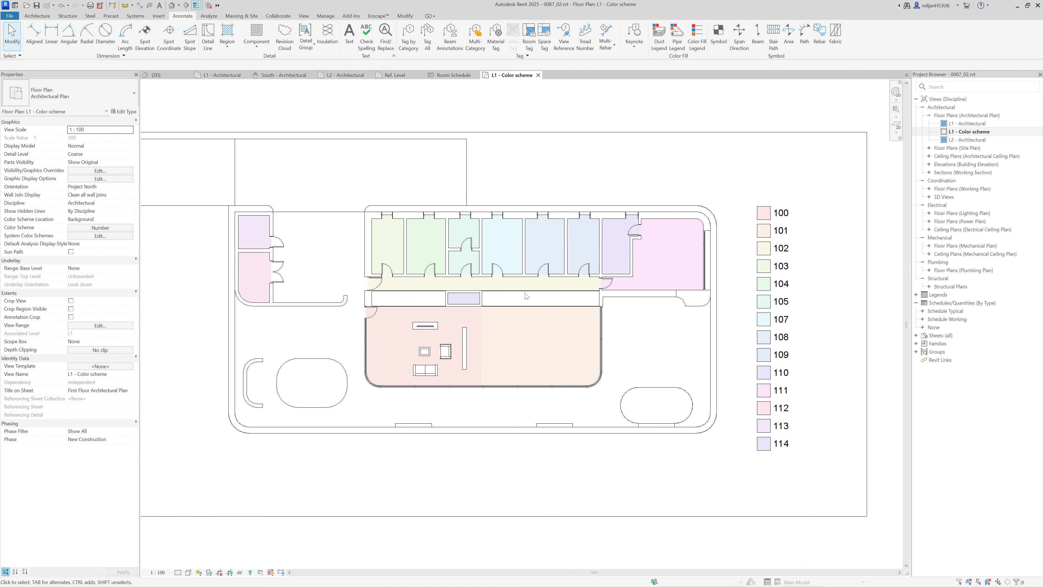
# Step: Tag all untagged rooms in the view with the M_Room Tag : Room Tag With Area type, without leaders
pyautogui.click(427, 41)
pyautogui.scroll(-12, 472, 309)
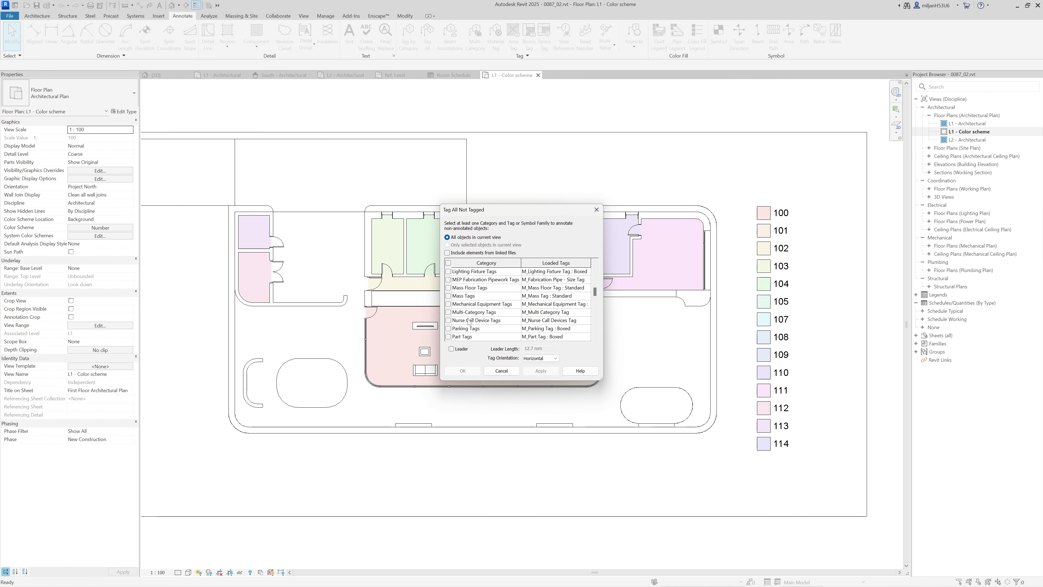
pyautogui.click(449, 313)
pyautogui.click(585, 315)
pyautogui.click(588, 313)
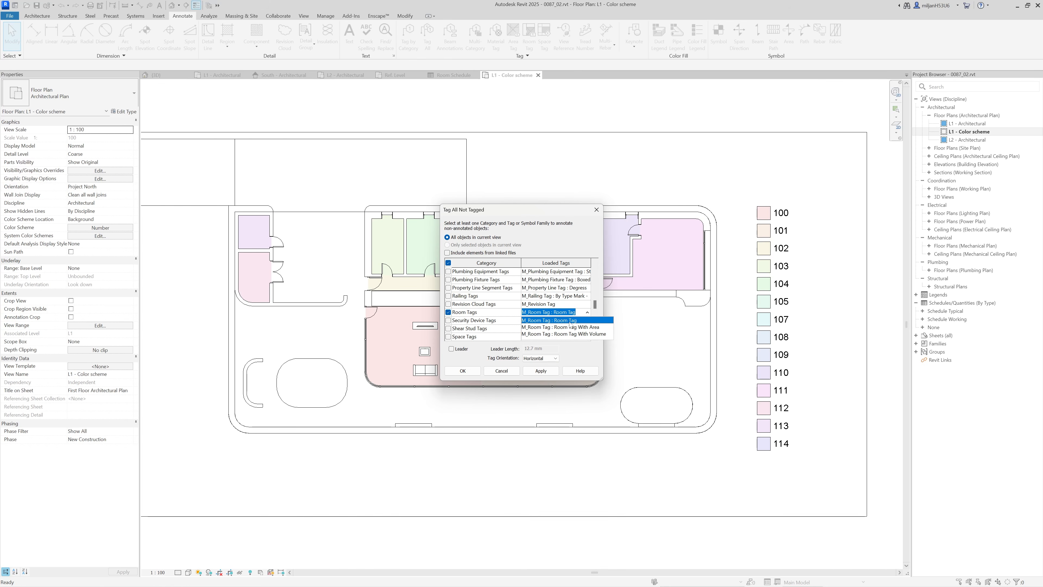
pyautogui.click(574, 328)
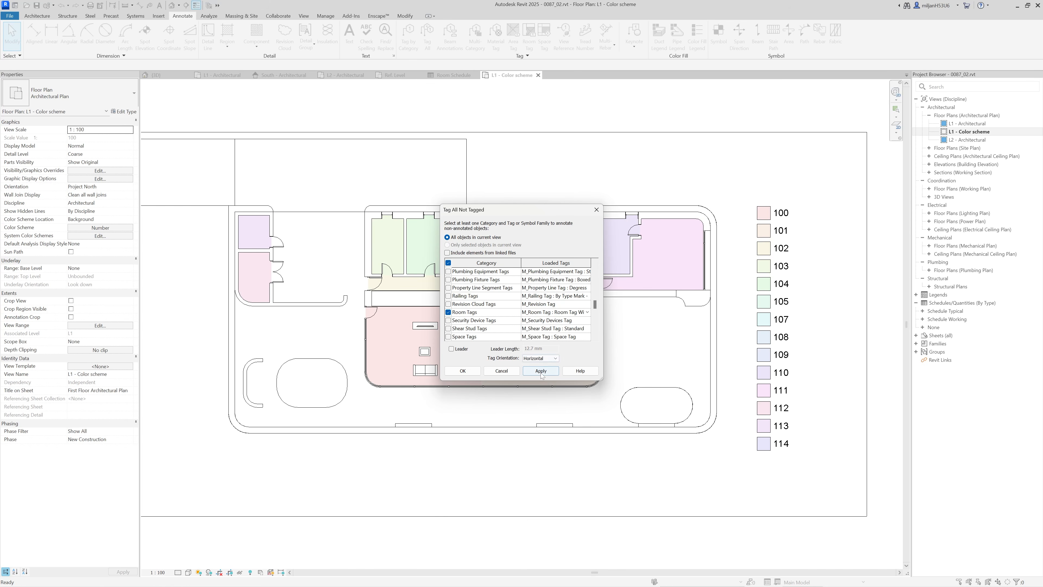
pyautogui.click(541, 370)
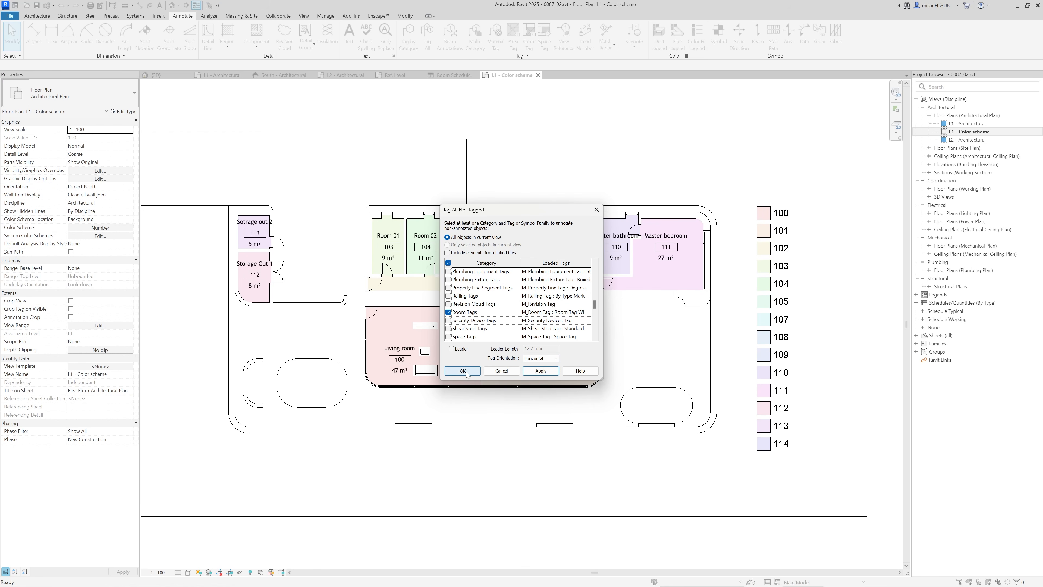
pyautogui.click(465, 371)
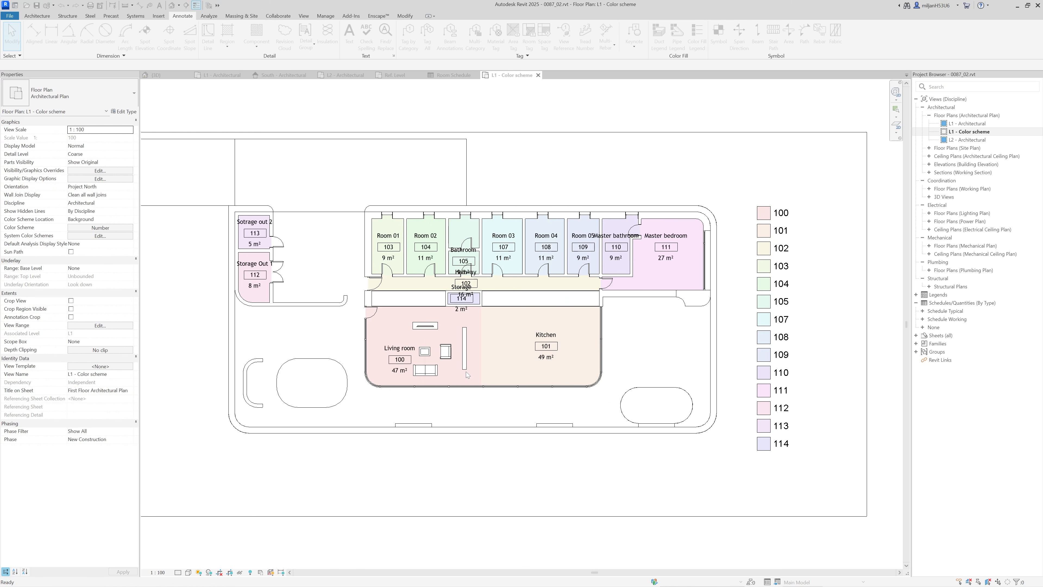
# Step: Change the view's color scheme for Rooms to Name
pyautogui.click(105, 236)
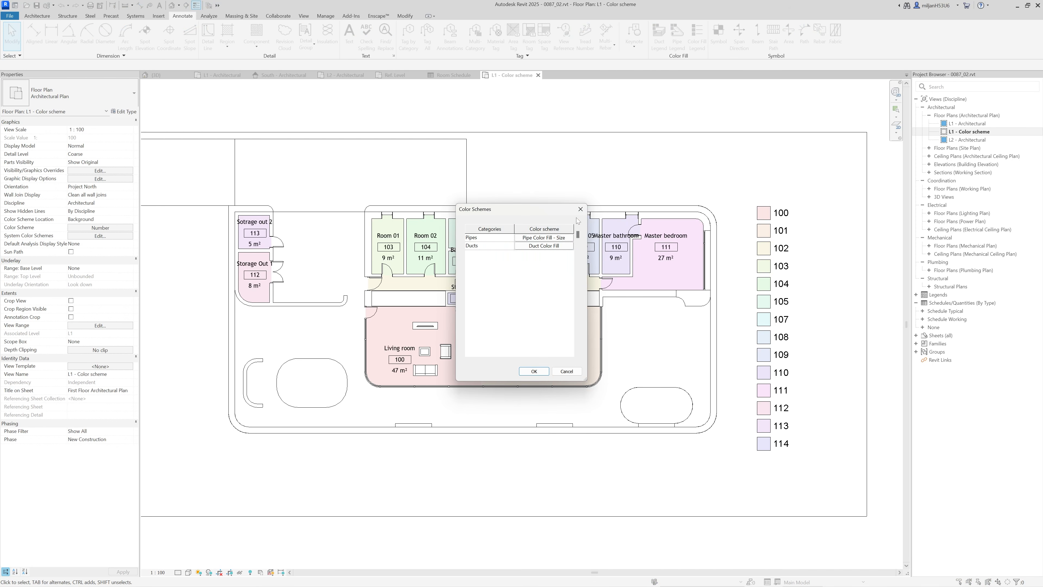
pyautogui.click(580, 210)
pyautogui.click(101, 228)
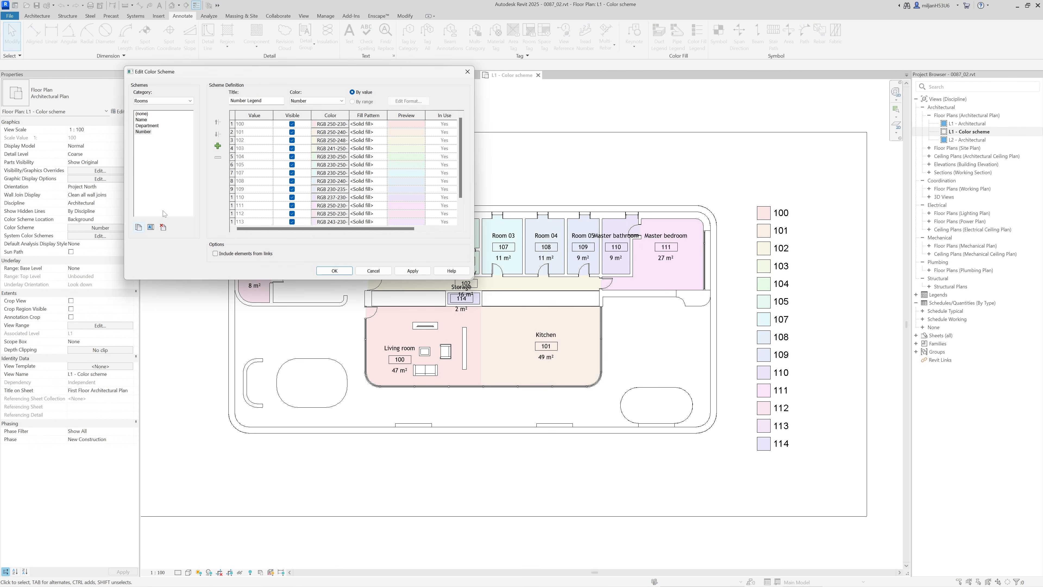
pyautogui.click(142, 120)
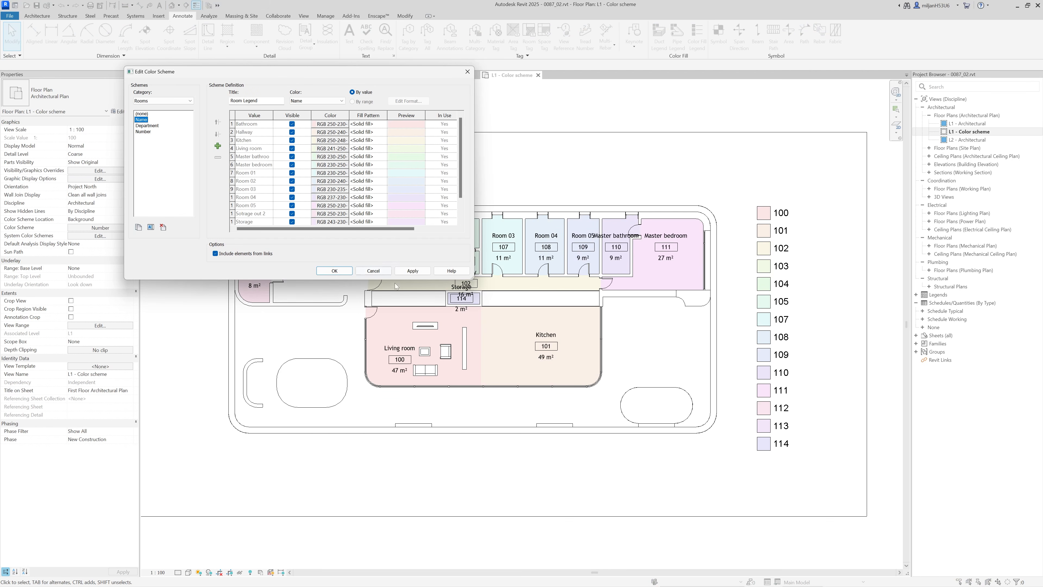
pyautogui.click(413, 270)
pyautogui.click(335, 270)
# Step: Widen the color fill legend so each room name fits on one line, and shift it slightly up and closer to the plan
pyautogui.scroll(-1, 594, 327)
pyautogui.moveTo(595, 326); pyautogui.dragTo(451, 288, button='middle')
pyautogui.click(607, 298)
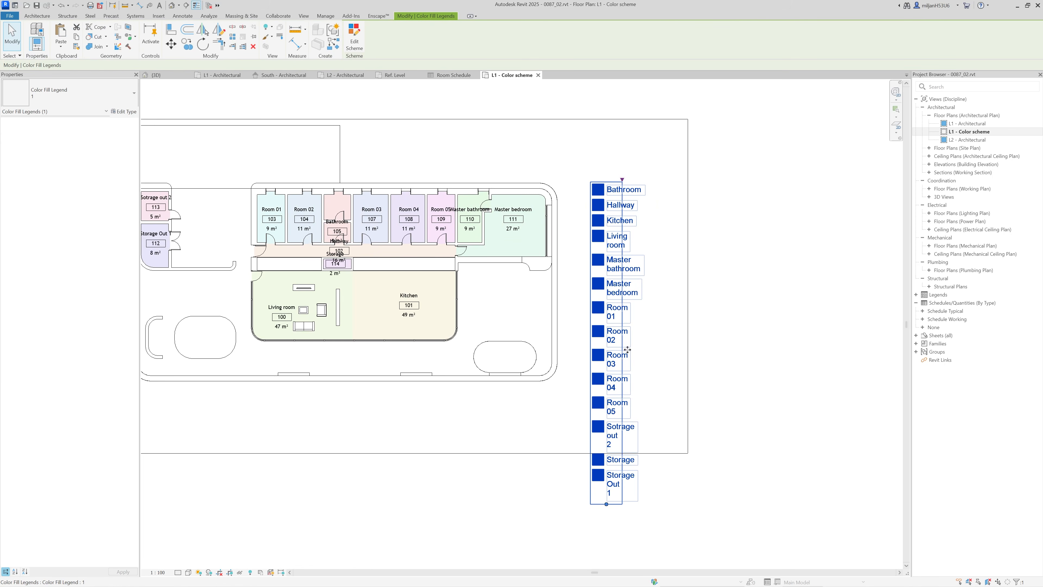
pyautogui.moveTo(622, 180); pyautogui.dragTo(735, 184)
pyautogui.click(756, 193)
pyautogui.moveTo(657, 247); pyautogui.dragTo(647, 235)
pyautogui.click(805, 290)
pyautogui.scroll(-2, 817, 292)
pyautogui.scroll(1, 495, 376)
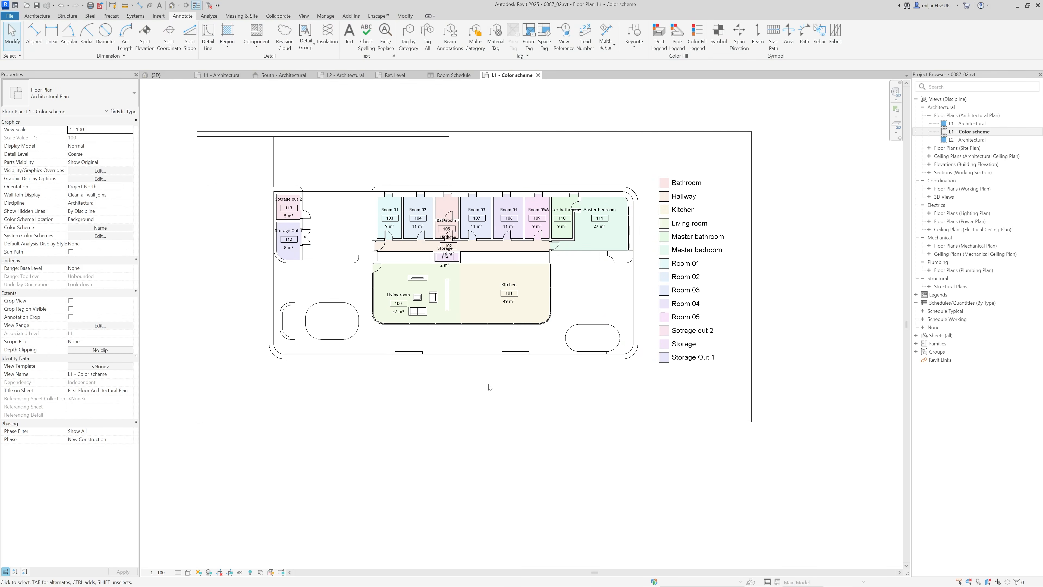
pyautogui.scroll(1, 489, 387)
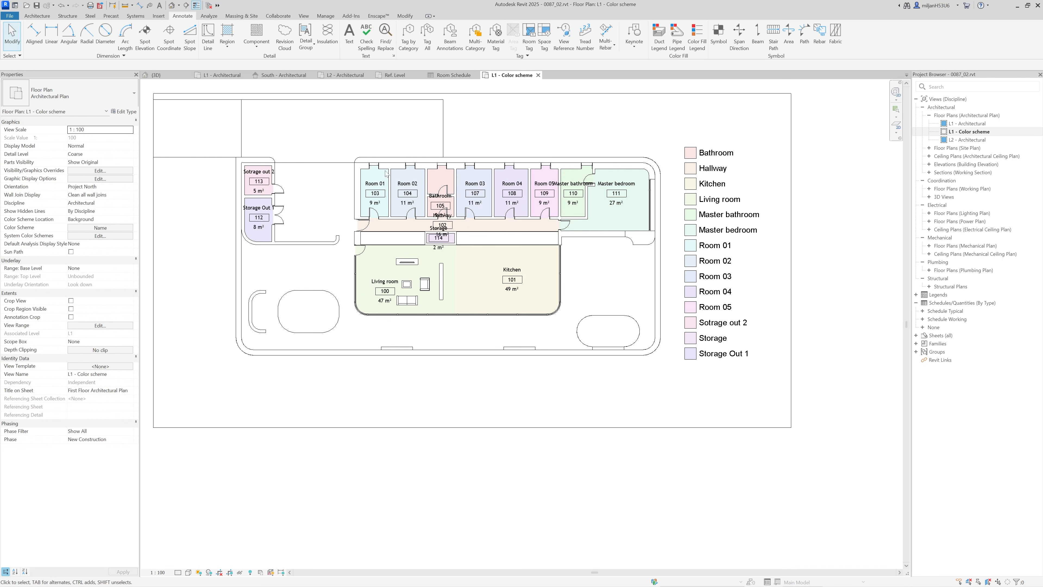
# Step: Override the cut pattern of the Walls category with a black solid fill in the L1 - Color scheme view
pyautogui.press('v')
pyautogui.press('g')
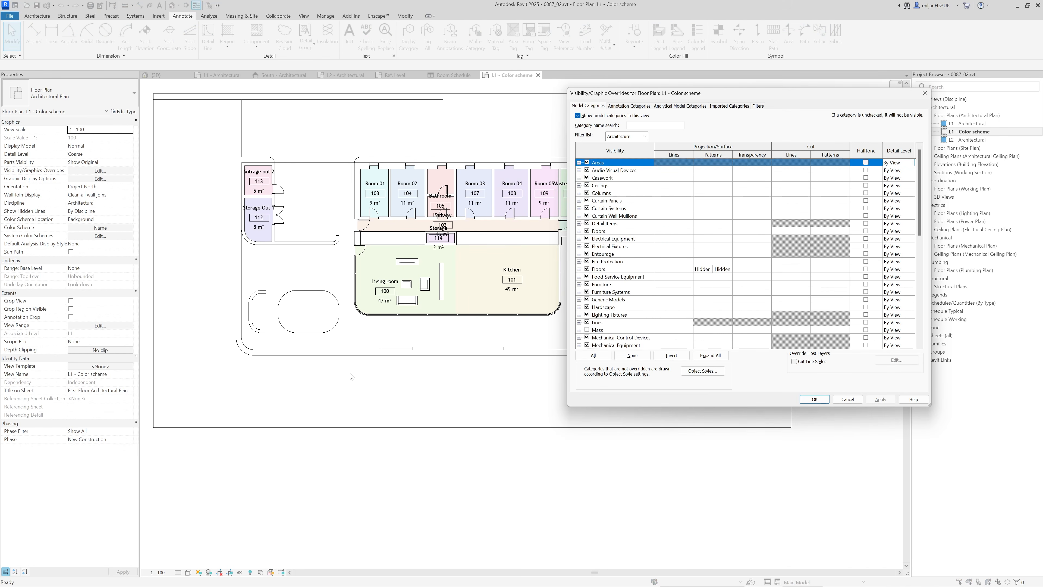
pyautogui.scroll(-5, 591, 336)
pyautogui.click(578, 331)
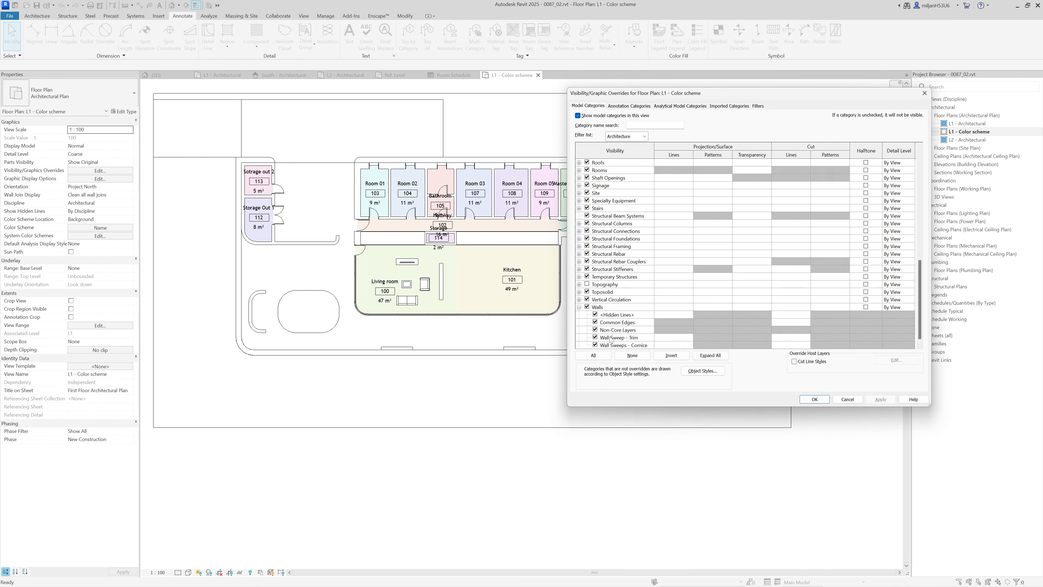
pyautogui.click(835, 302)
pyautogui.click(833, 300)
pyautogui.click(732, 224)
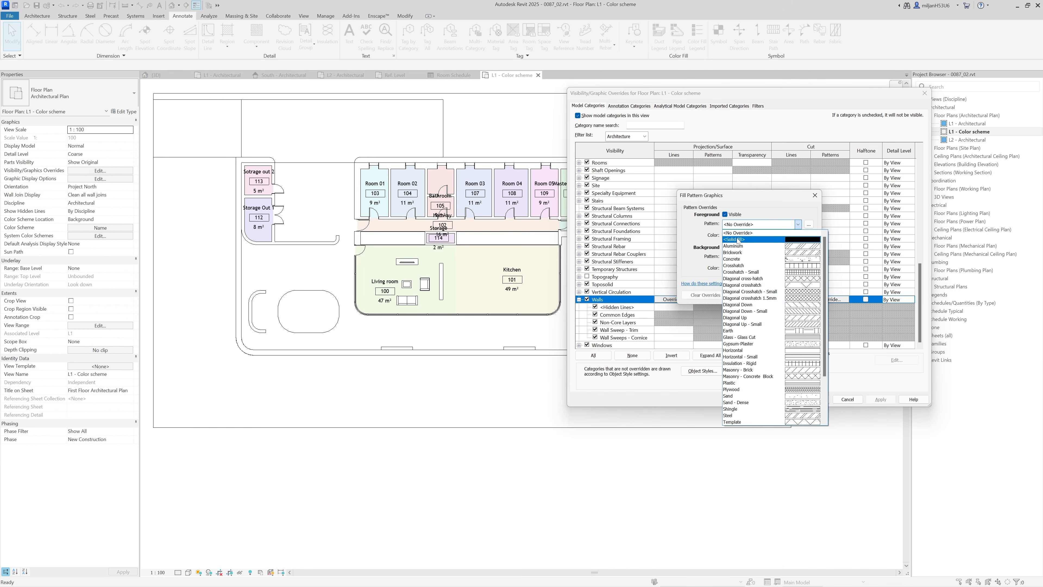
pyautogui.click(738, 239)
pyautogui.click(739, 238)
pyautogui.click(664, 238)
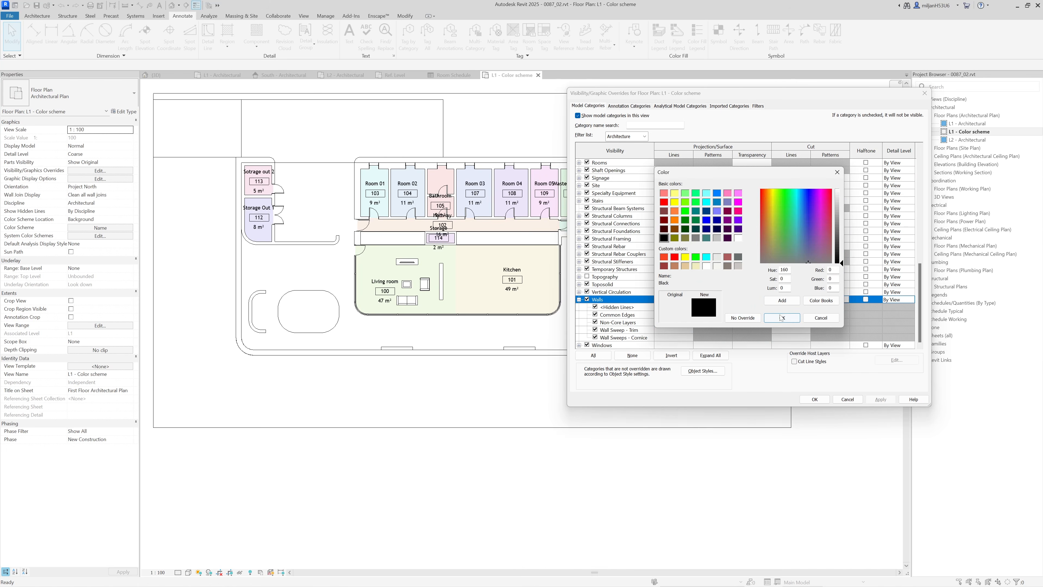
pyautogui.click(782, 317)
pyautogui.click(774, 297)
pyautogui.click(815, 399)
pyautogui.moveTo(505, 374); pyautogui.dragTo(538, 420, button='middle')
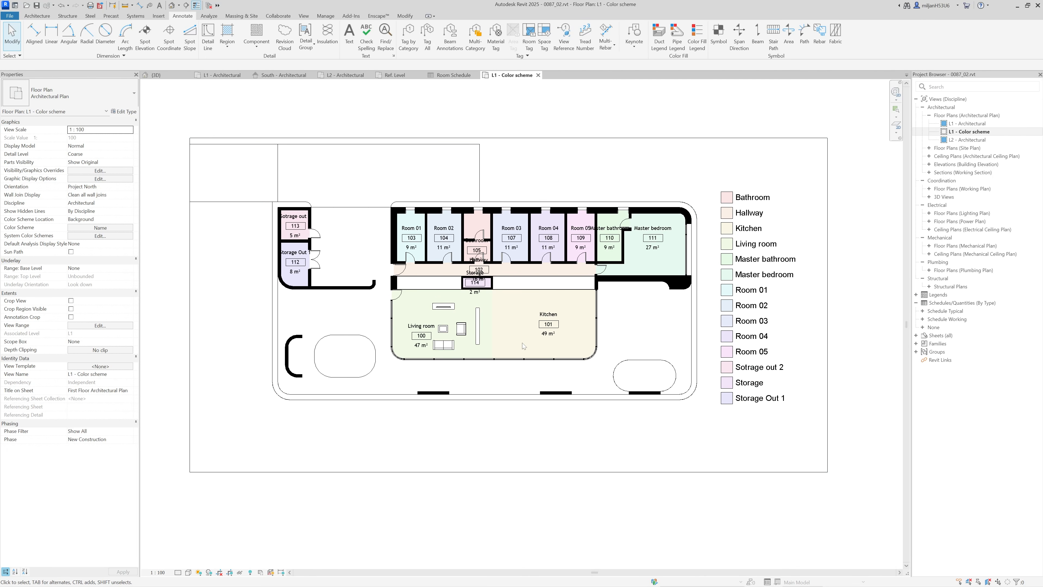
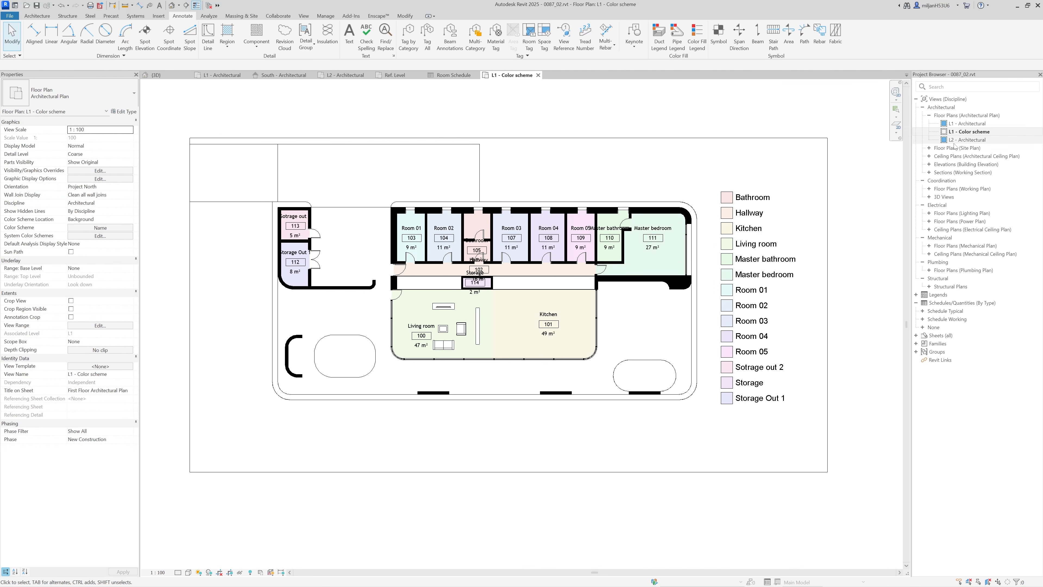
# Step: Duplicate the L1 - Architectural floor plan with detailing and rename the copy AIE plan
pyautogui.rightClick(964, 123)
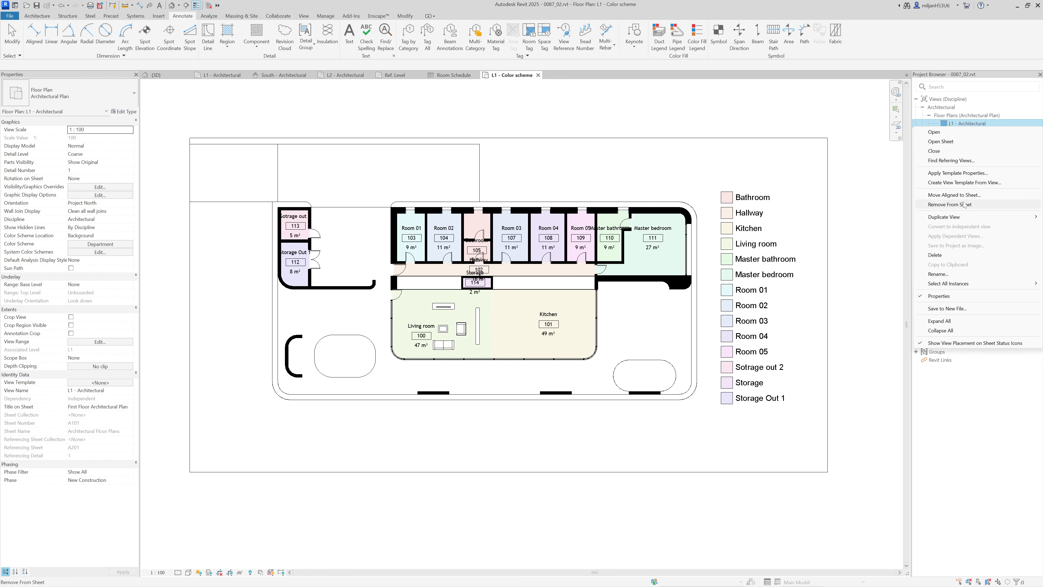
pyautogui.moveTo(964, 217)
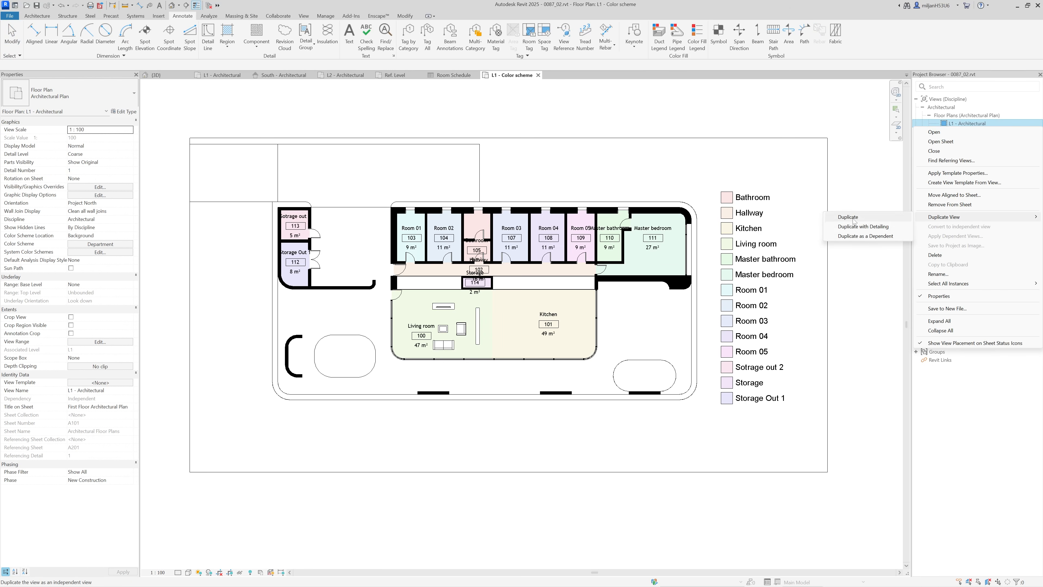
pyautogui.click(875, 227)
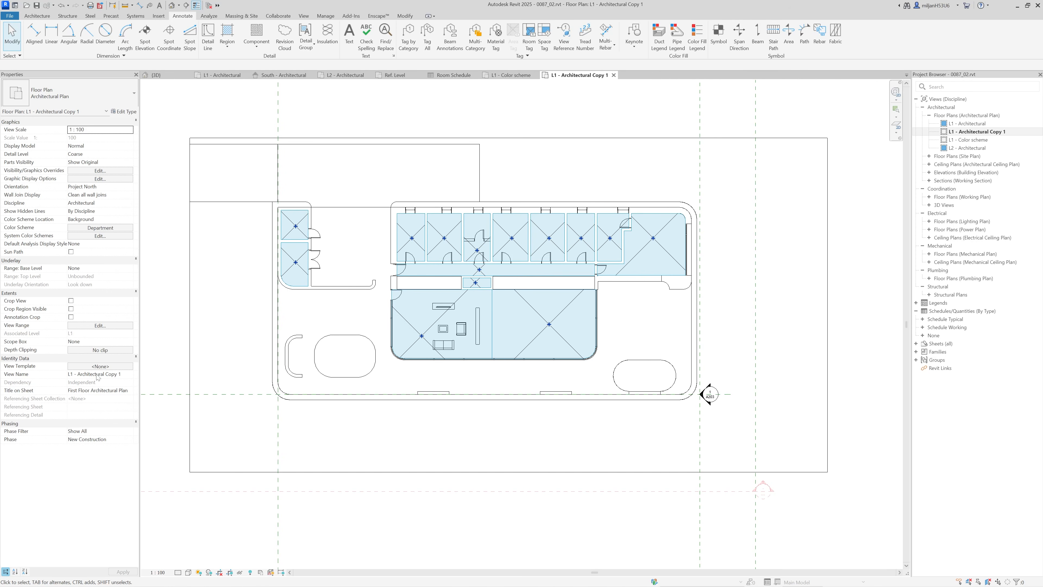
pyautogui.click(96, 373)
pyautogui.write('AIE plan')
pyautogui.press('Return')
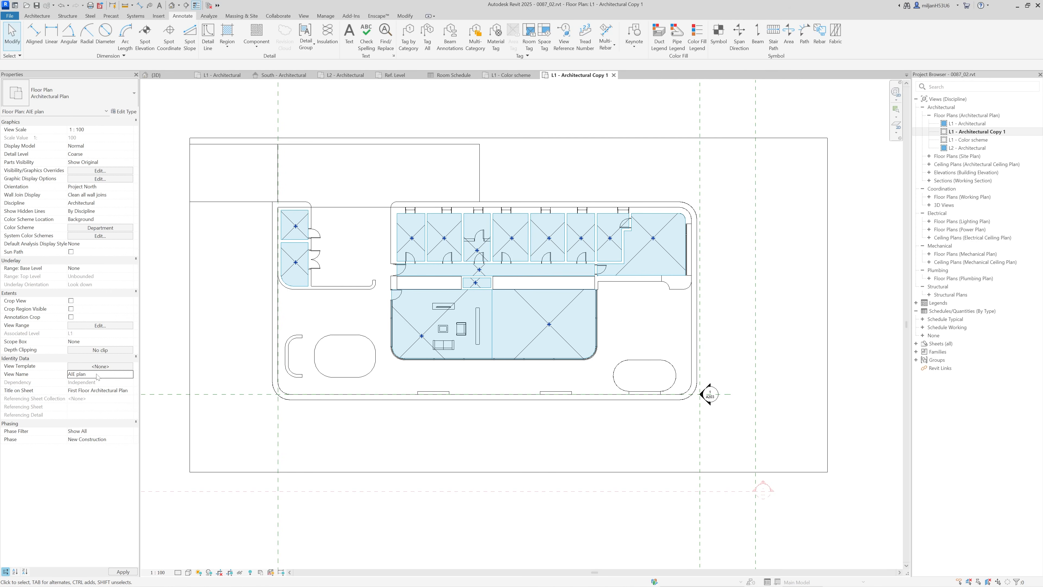
pyautogui.press('v')
pyautogui.press('g')
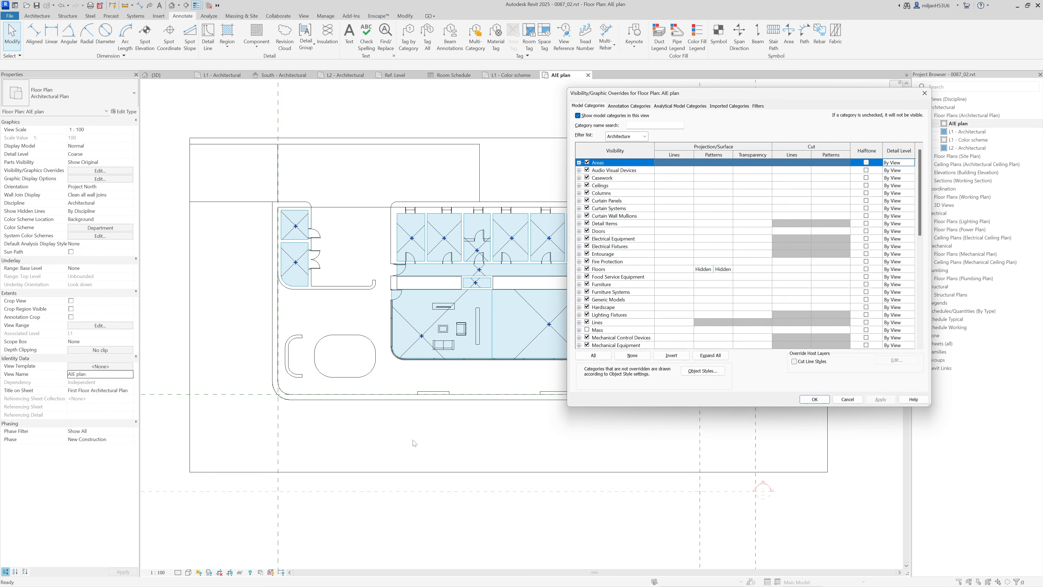
pyautogui.scroll(-5, 592, 281)
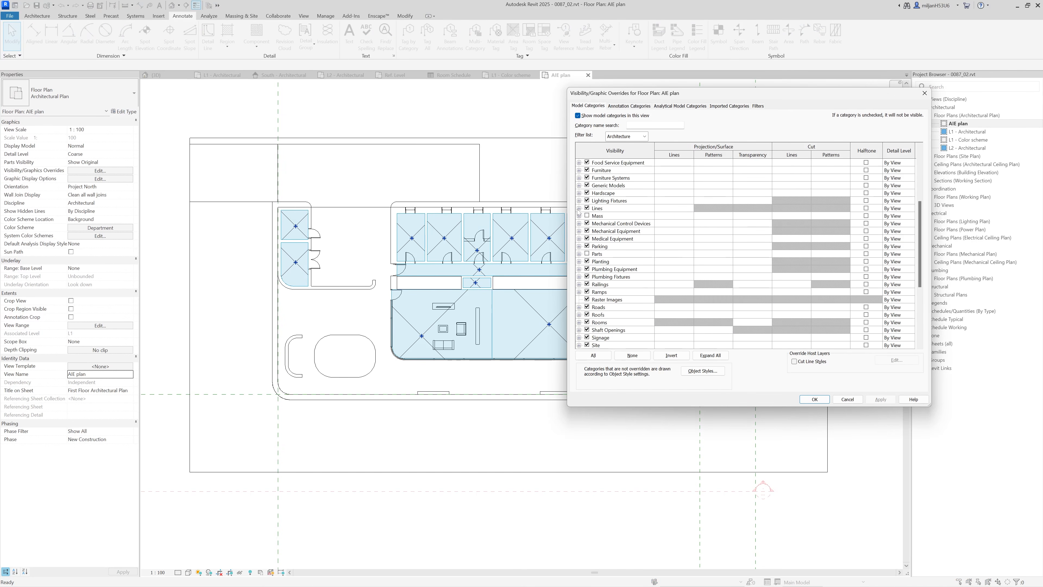
pyautogui.click(579, 201)
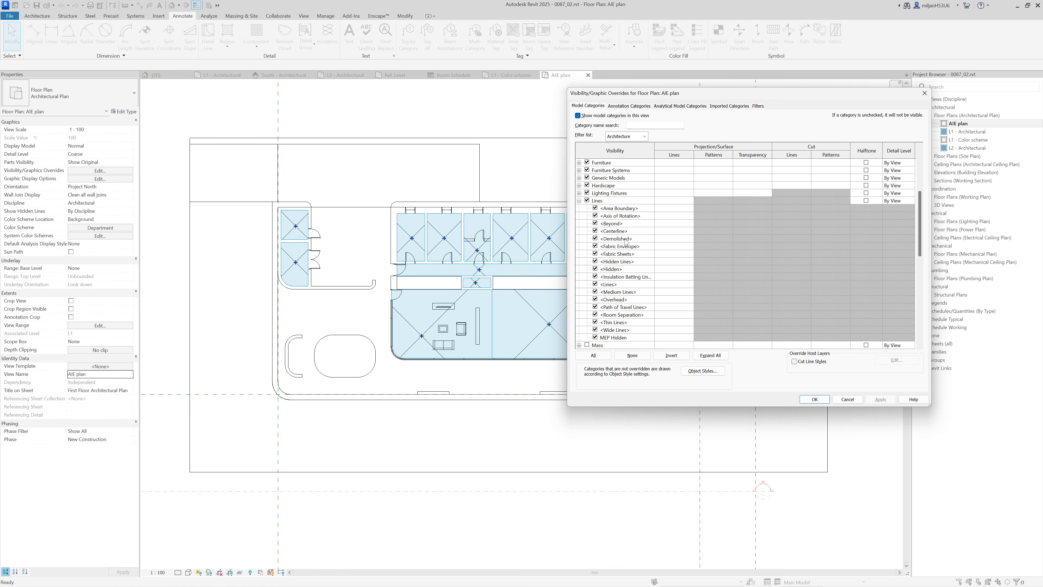
pyautogui.click(815, 399)
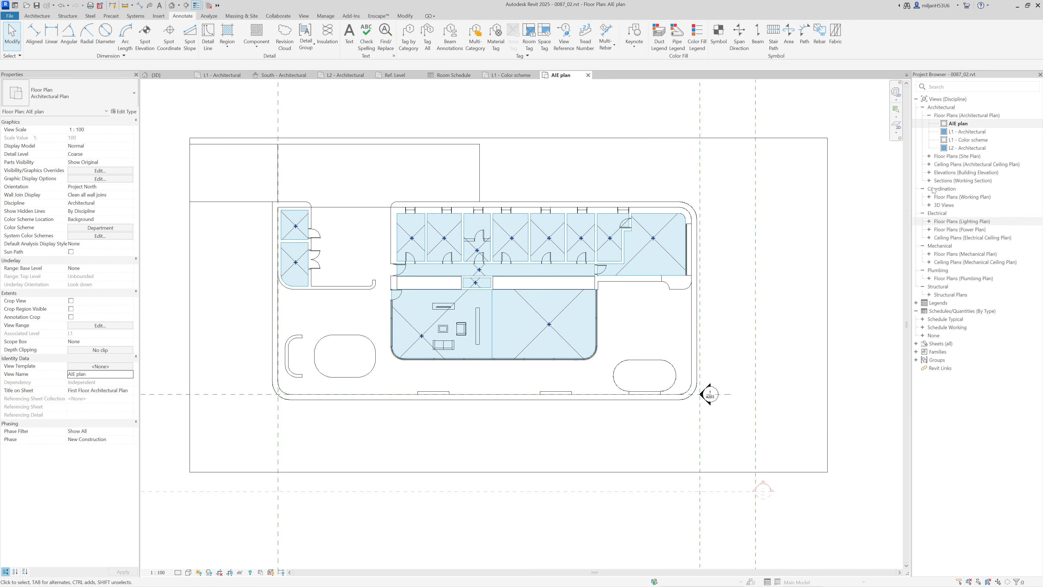
# Step: Delete the AIE plan view and duplicate the L1 - Color scheme floor plan without its detailing
pyautogui.rightClick(959, 123)
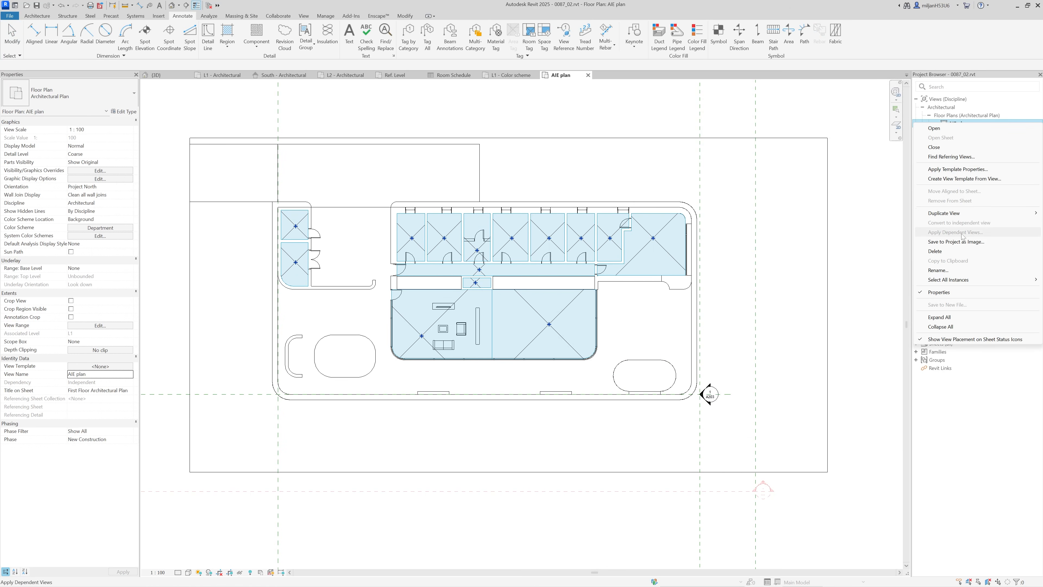
pyautogui.click(935, 251)
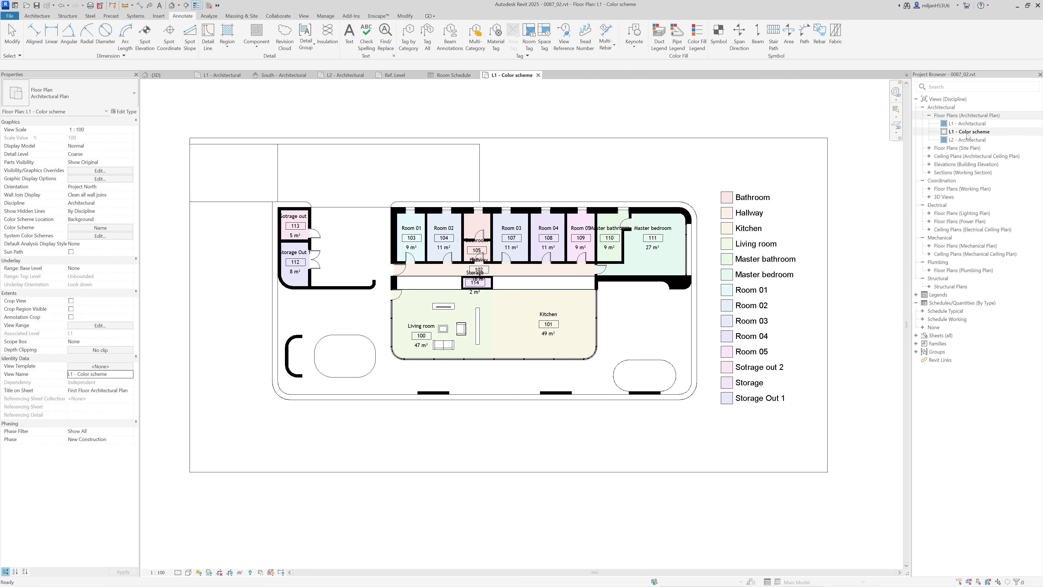
pyautogui.rightClick(968, 133)
pyautogui.moveTo(977, 225)
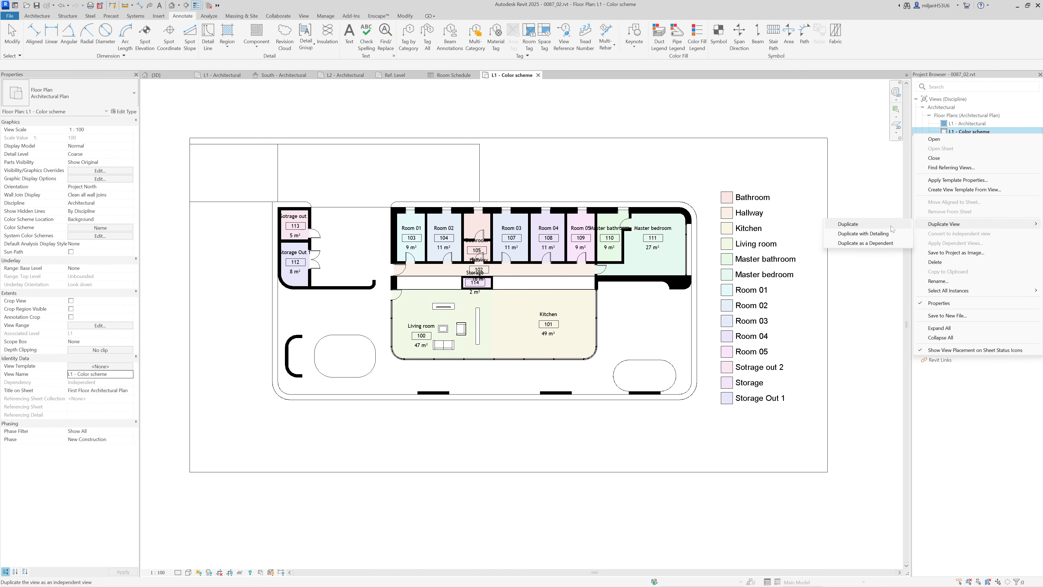
pyautogui.click(866, 225)
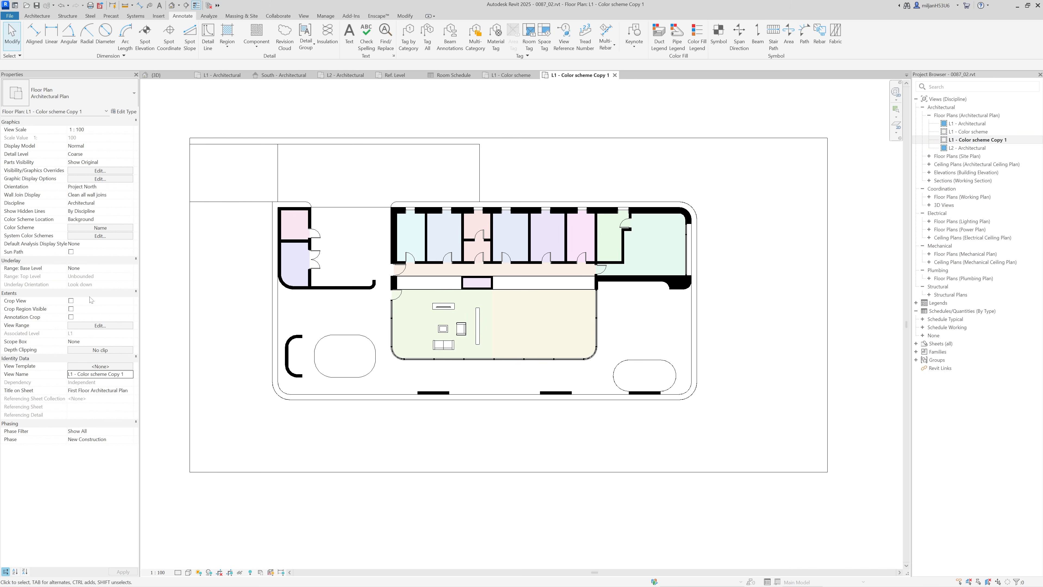
# Step: Set the color scheme of the duplicated L1 - Color scheme plan to none for Rooms
pyautogui.click(87, 230)
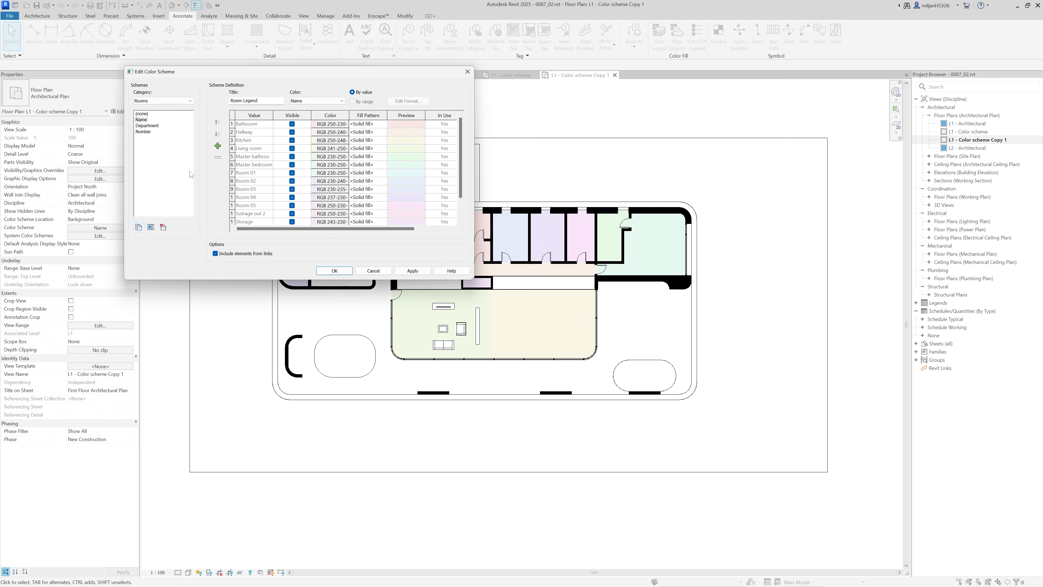
pyautogui.click(142, 114)
pyautogui.click(330, 271)
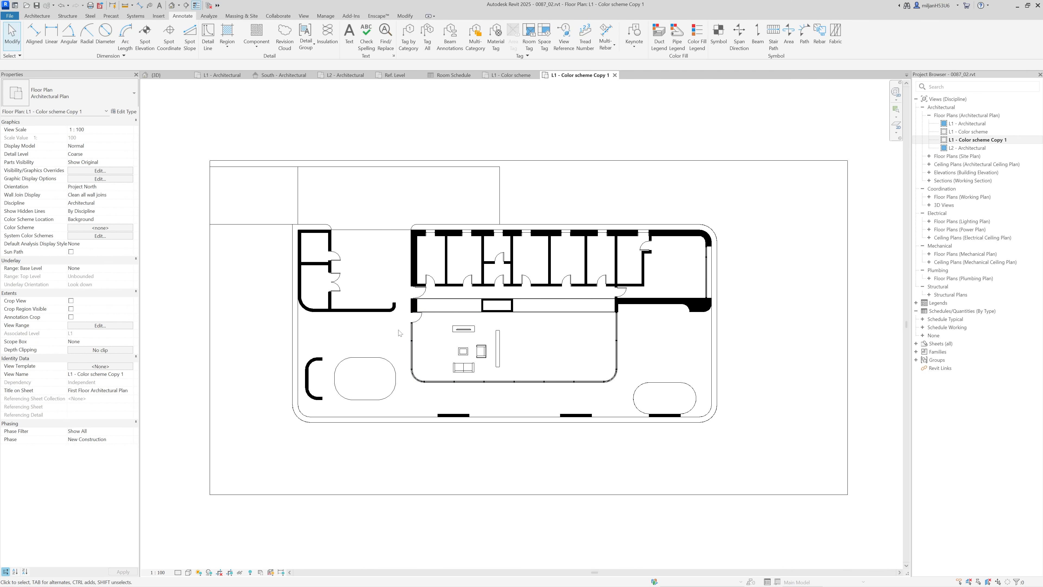
pyautogui.scroll(1, 539, 356)
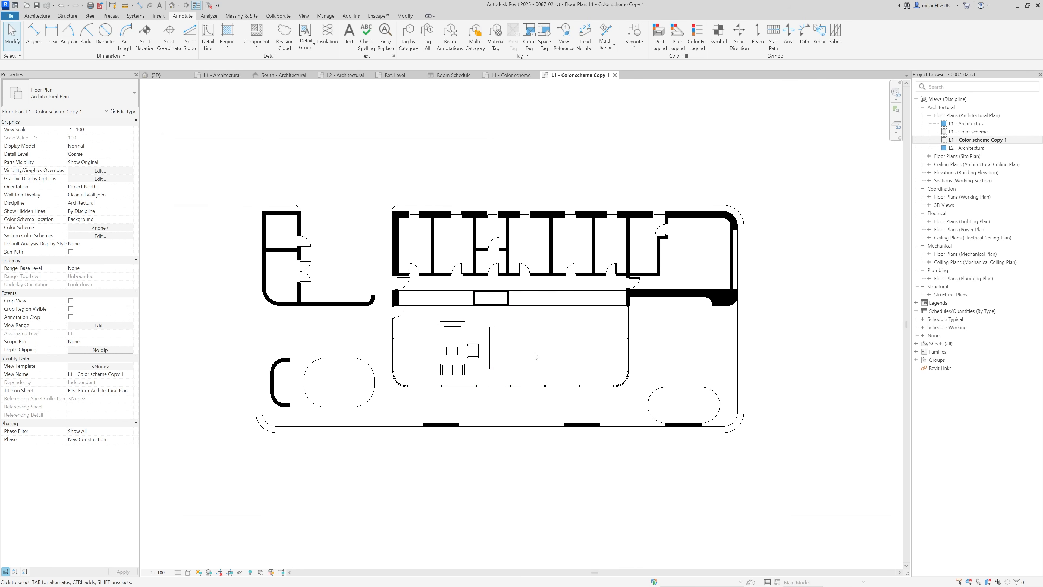
pyautogui.press('v')
pyautogui.press('v')
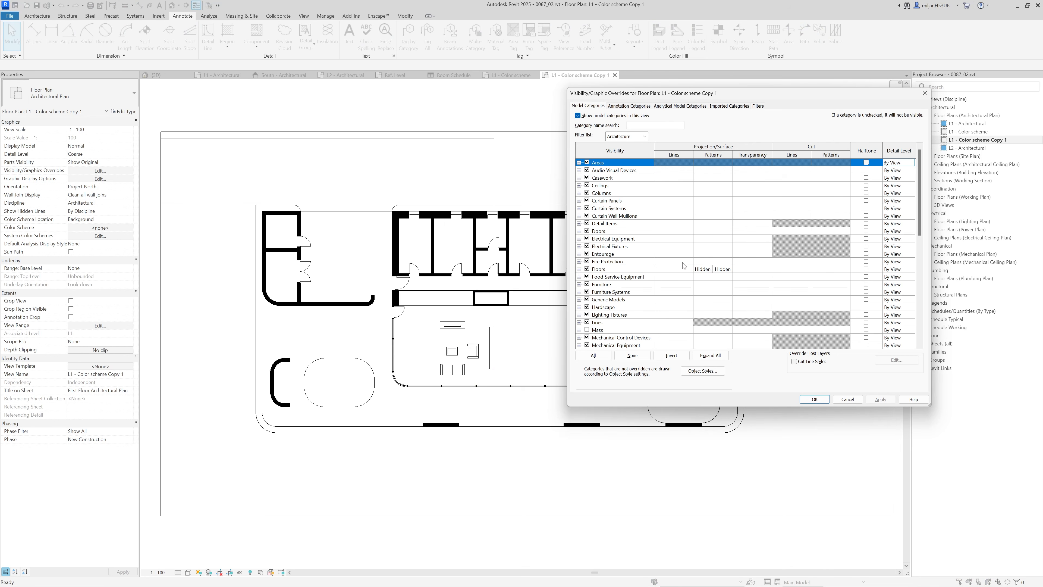
pyautogui.click(849, 397)
pyautogui.moveTo(585, 384); pyautogui.dragTo(570, 386, button='middle')
pyautogui.moveTo(538, 356); pyautogui.dragTo(548, 367, button='middle')
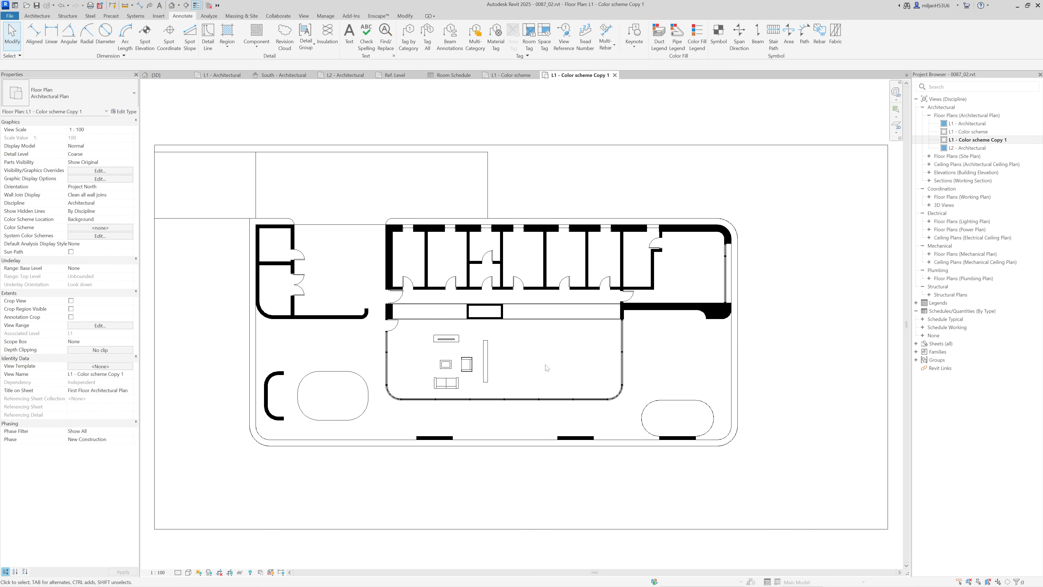
pyautogui.click(306, 17)
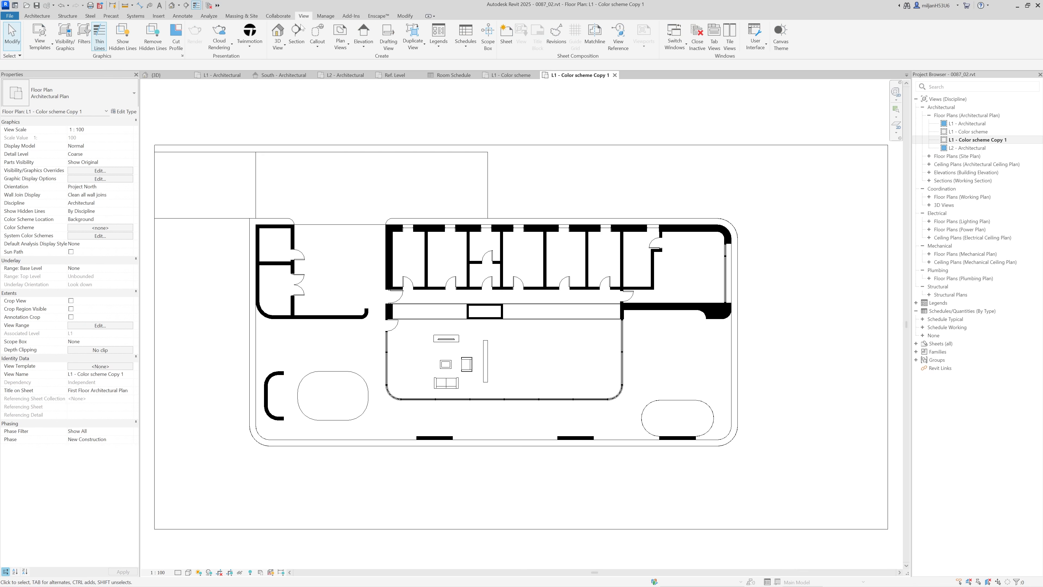
pyautogui.click(83, 40)
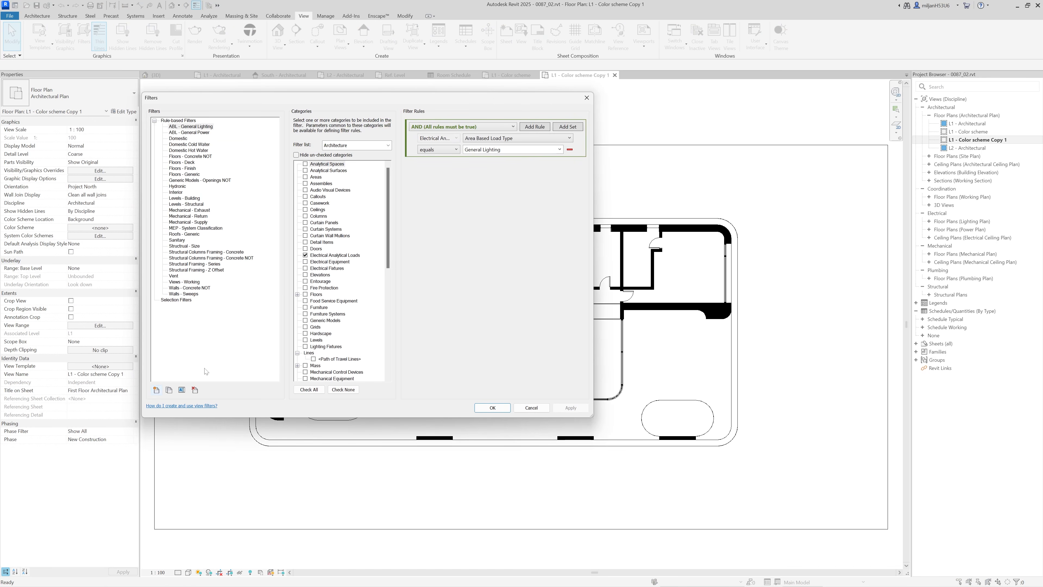
pyautogui.click(168, 390)
pyautogui.click(532, 408)
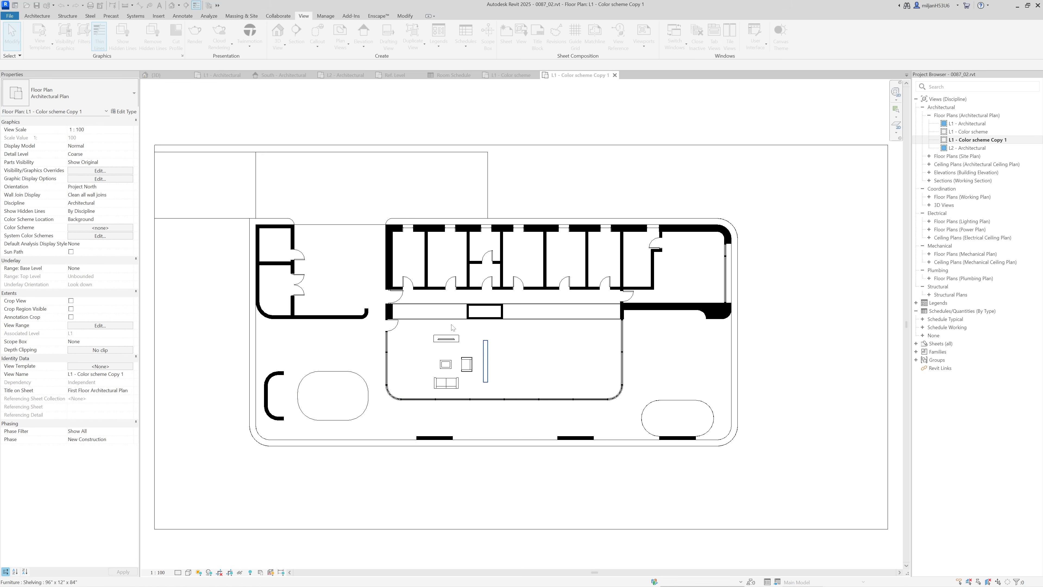
# Step: Create a rule-based filter named AIE 01 that includes the Floors and Walls categories
pyautogui.click(85, 44)
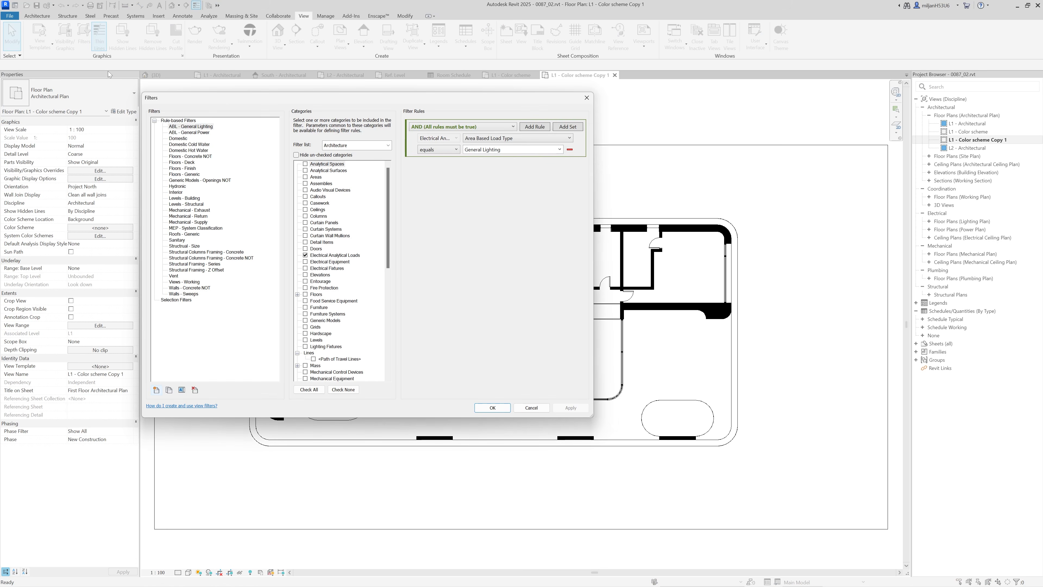
pyautogui.click(156, 390)
pyautogui.write('AIE 01')
pyautogui.press('Return')
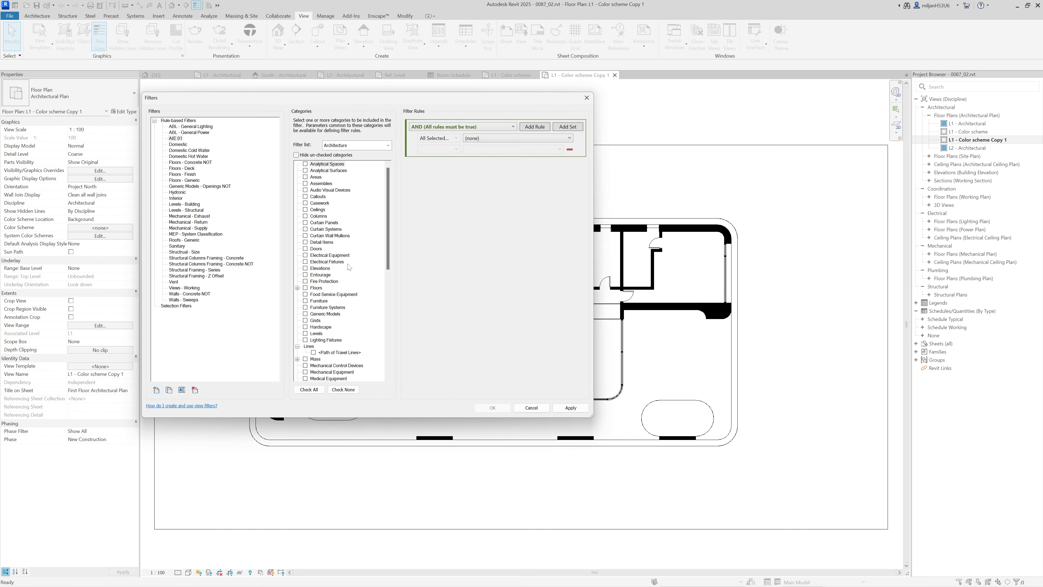
pyautogui.click(305, 288)
pyautogui.scroll(-10, 316, 329)
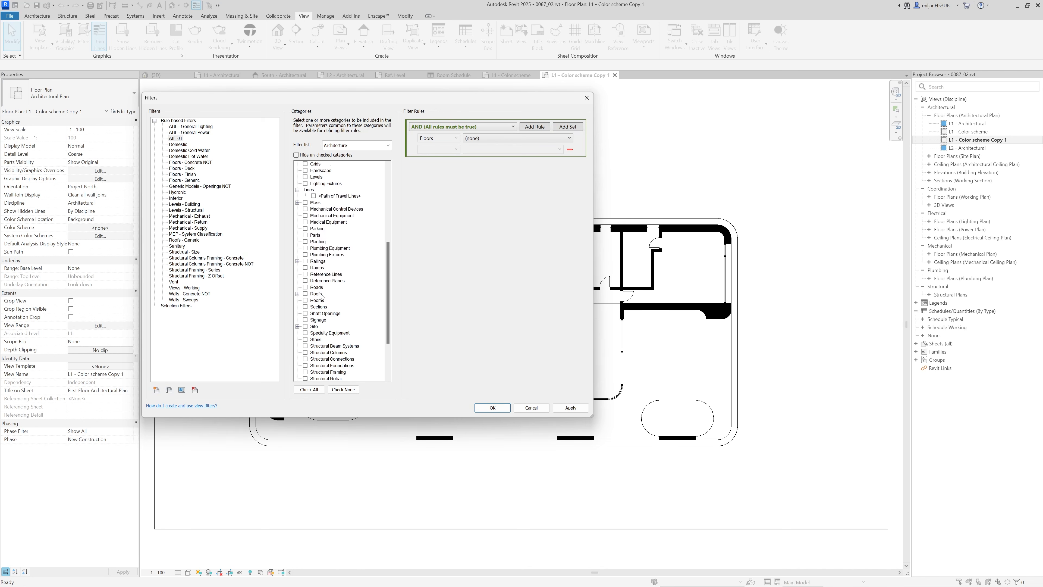
pyautogui.click(305, 366)
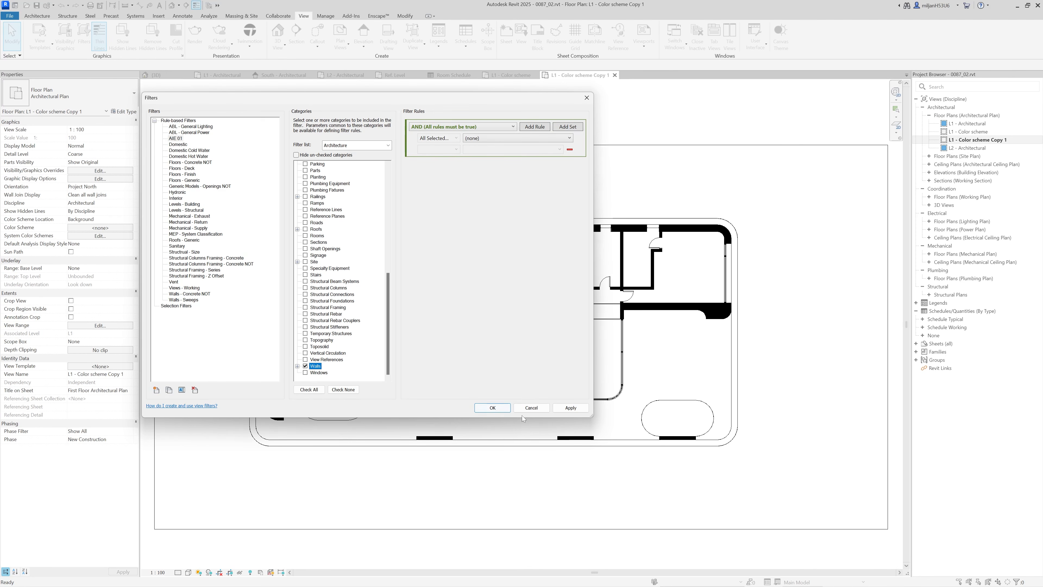
pyautogui.click(492, 408)
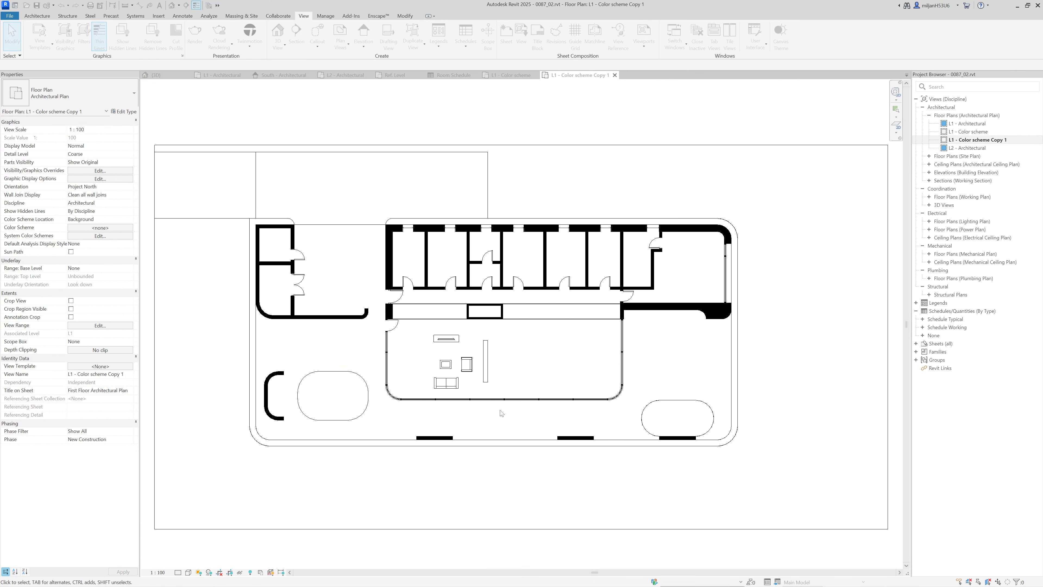
# Step: Add the AIE 01 filter to the visibility/graphics overrides of the duplicated color scheme plan
pyautogui.press('v')
pyautogui.press('v')
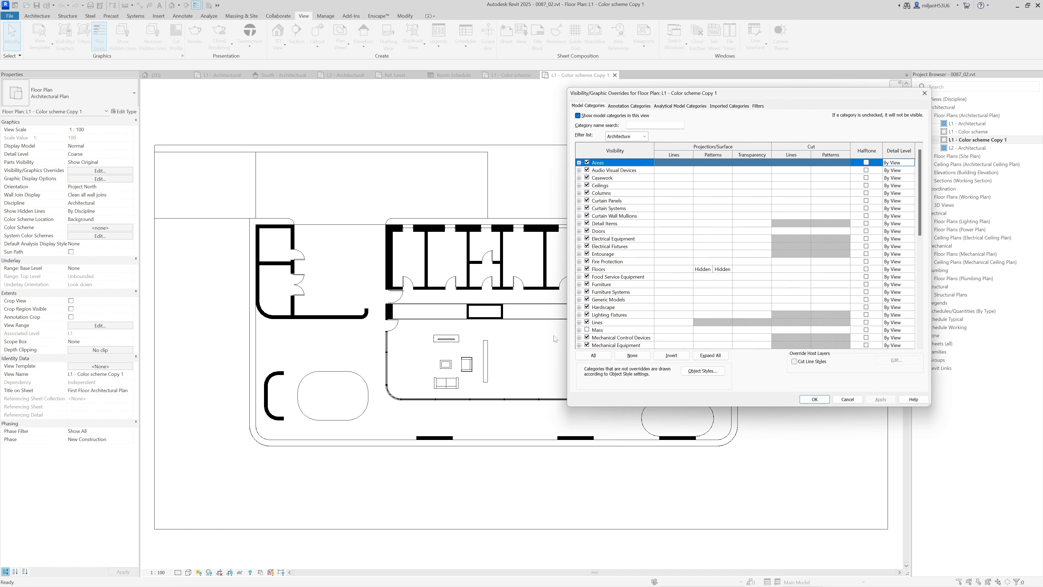
pyautogui.click(758, 106)
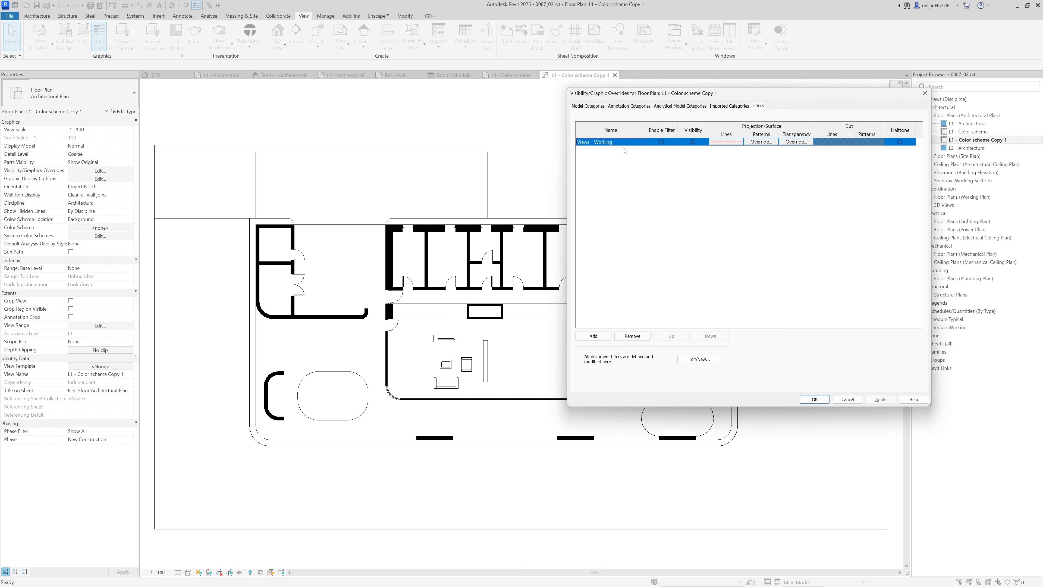
pyautogui.click(593, 335)
pyautogui.click(710, 226)
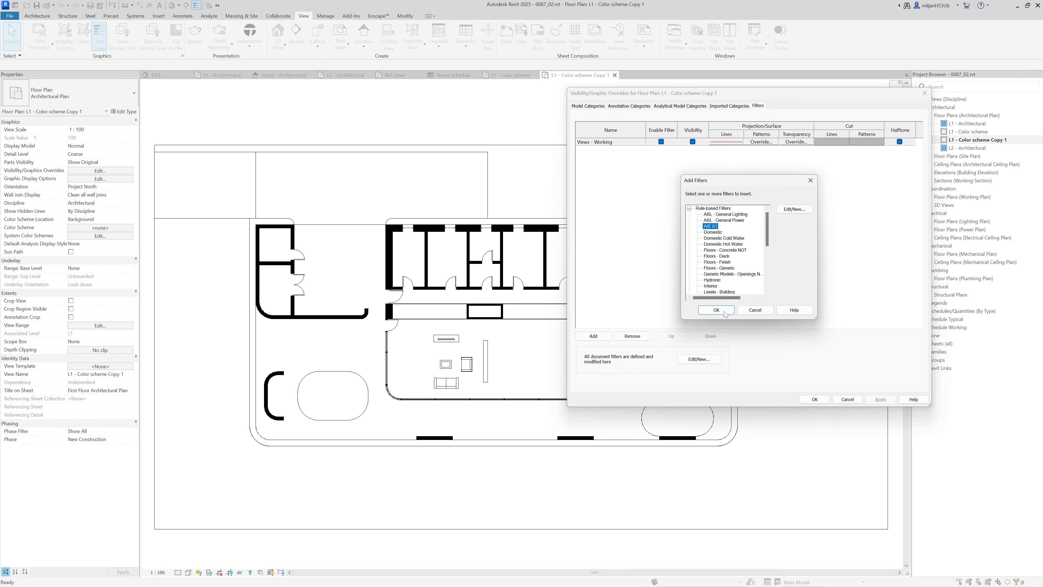
pyautogui.click(726, 309)
# Step: Disable the Views - Working filter and its visibility, and move the AIE 01 filter above it
pyautogui.click(671, 145)
pyautogui.click(693, 141)
pyautogui.click(868, 398)
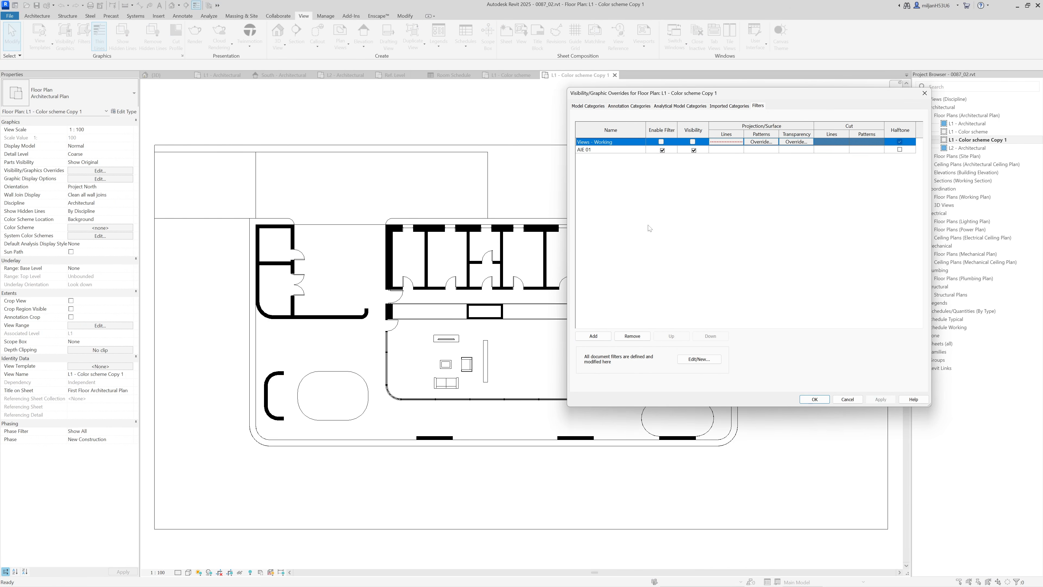
pyautogui.click(599, 150)
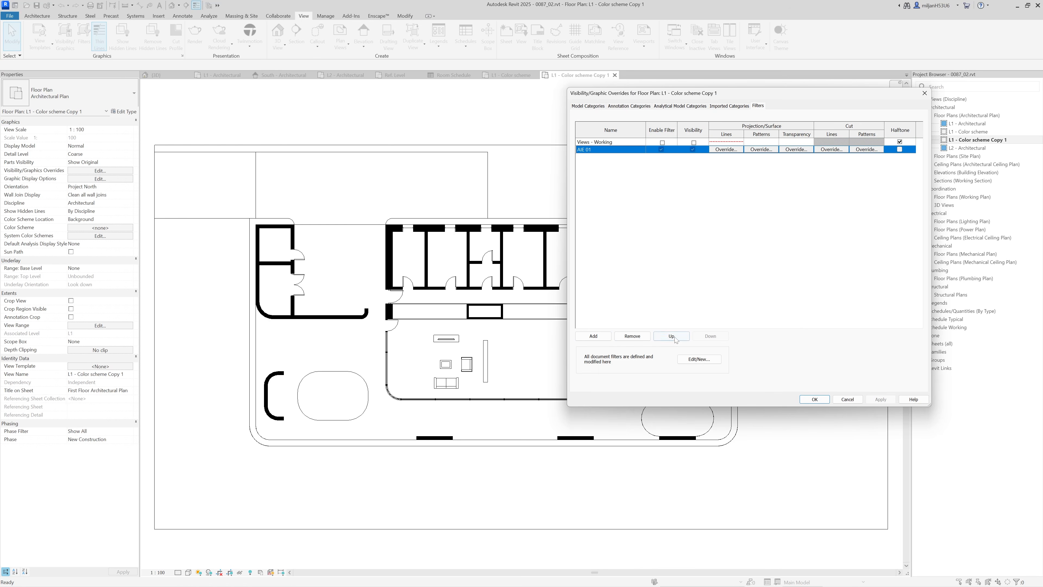
pyautogui.click(671, 336)
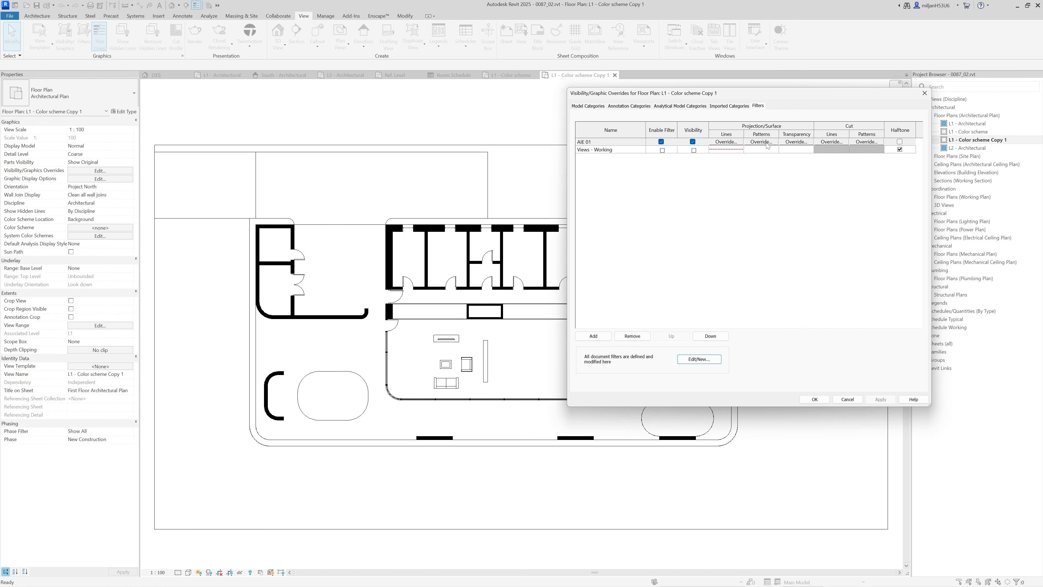
# Step: Override the AIE 01 filter's cut foreground pattern with a solid fill in PANTONE 14-4002 TCX
pyautogui.click(865, 141)
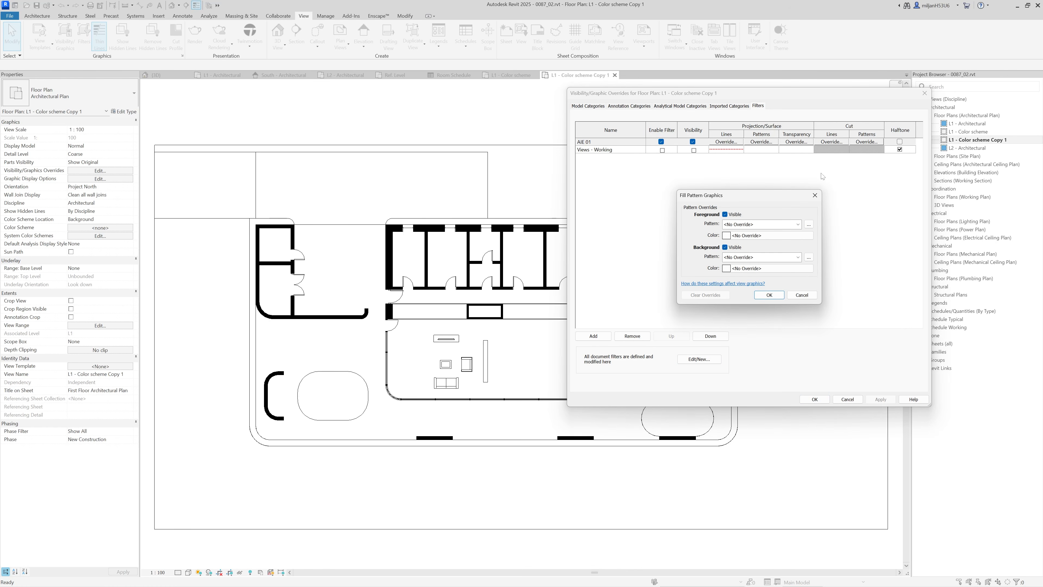
pyautogui.click(756, 224)
pyautogui.click(752, 240)
pyautogui.click(744, 235)
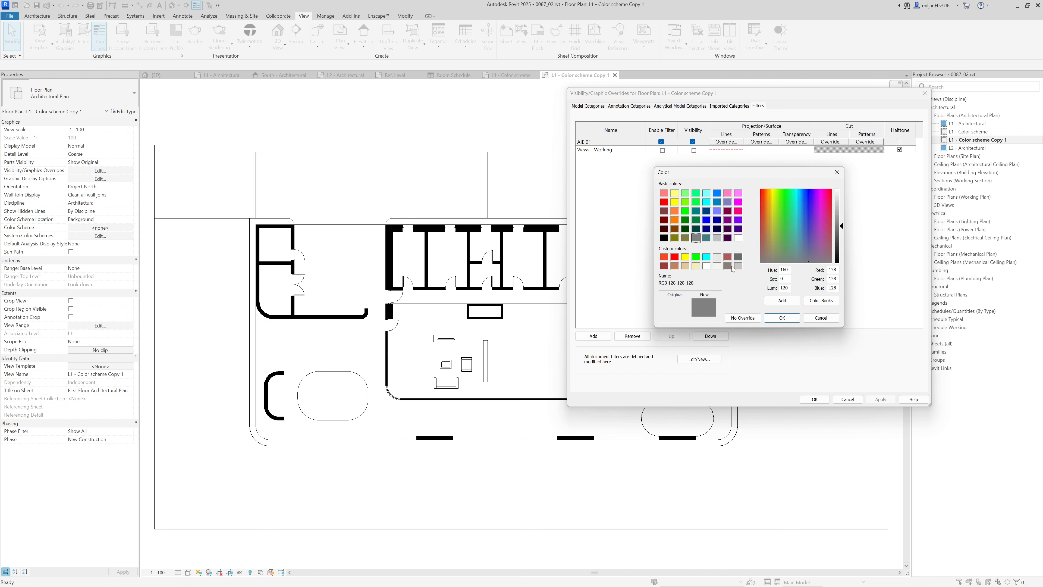
pyautogui.click(739, 257)
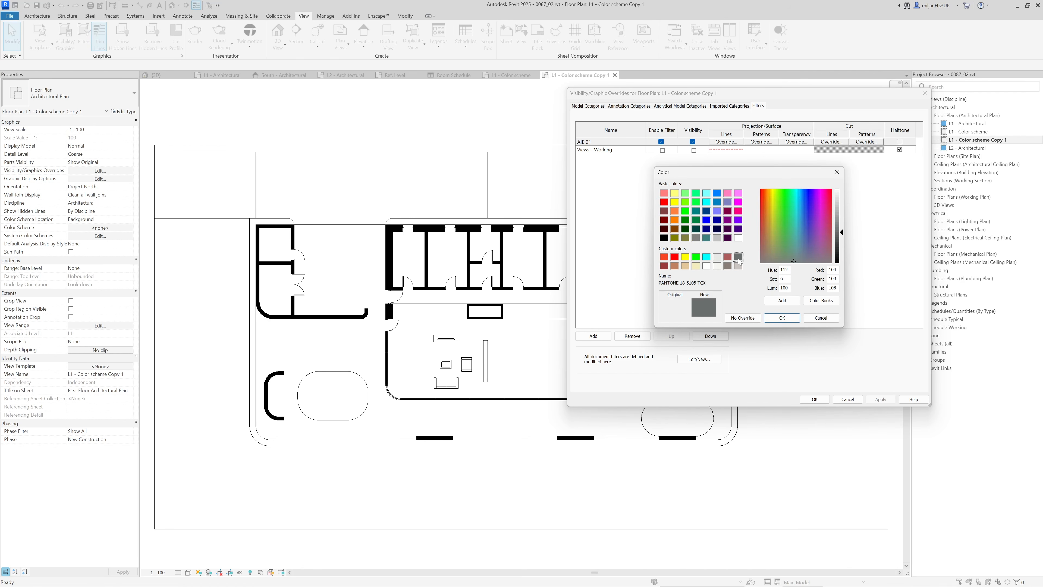
pyautogui.click(738, 266)
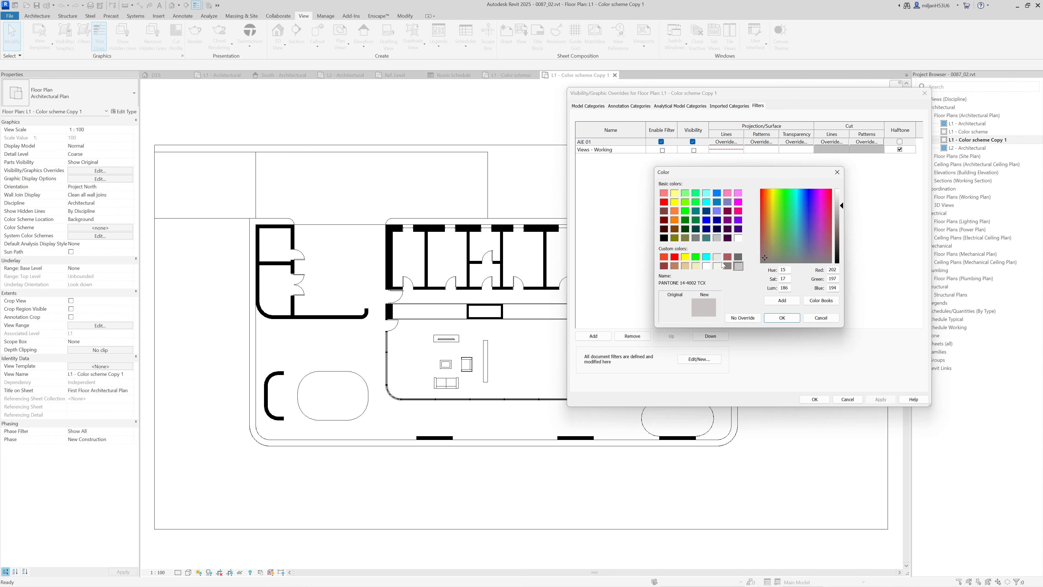
pyautogui.click(782, 319)
pyautogui.click(769, 295)
# Step: Override the AIE 01 filter's cut line color with PANTONE 18-5105 TCX and apply the overrides to the plan
pyautogui.click(830, 142)
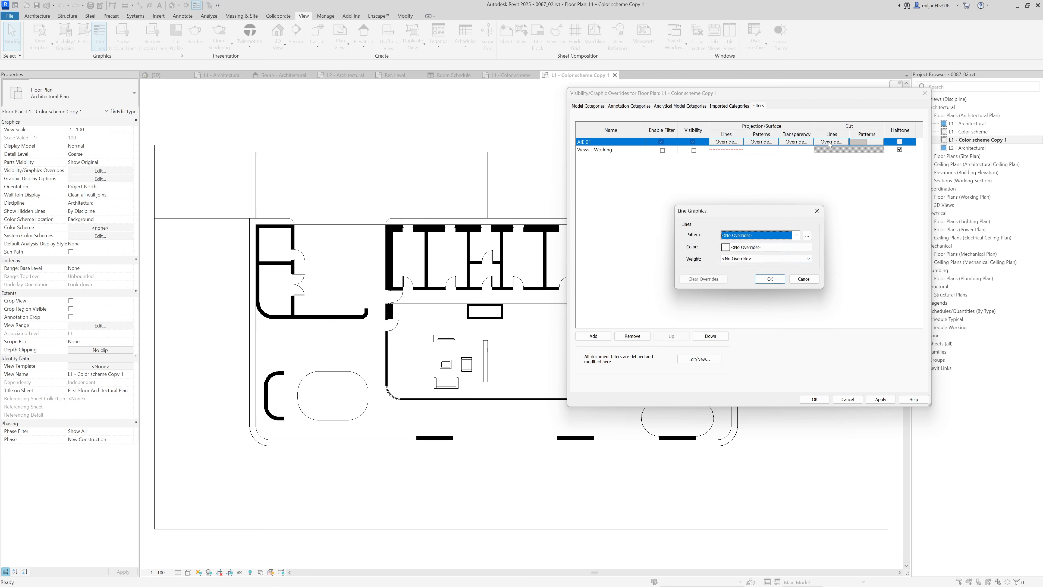
pyautogui.click(746, 247)
pyautogui.click(738, 258)
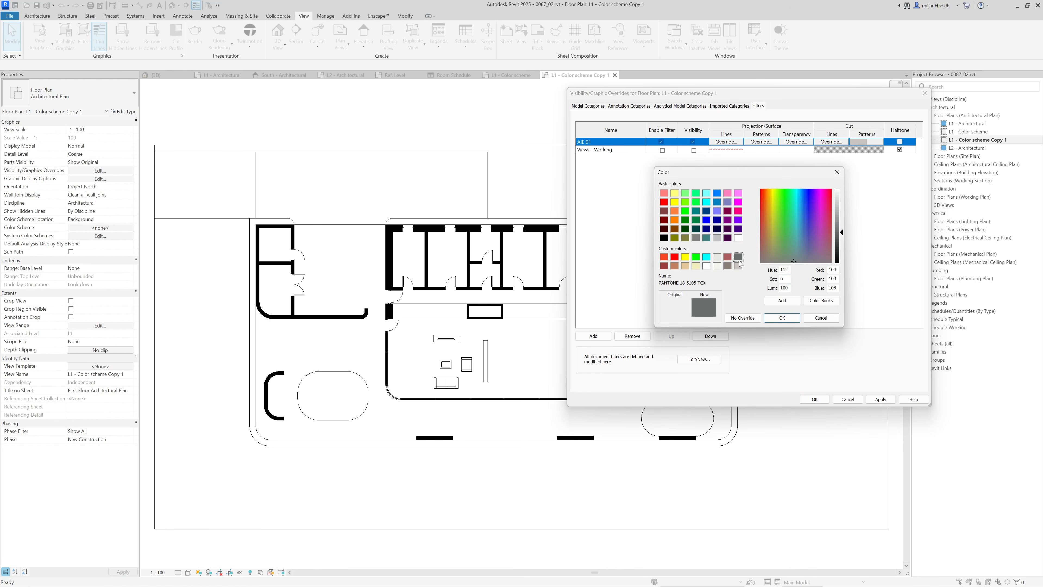
pyautogui.click(782, 318)
pyautogui.click(768, 284)
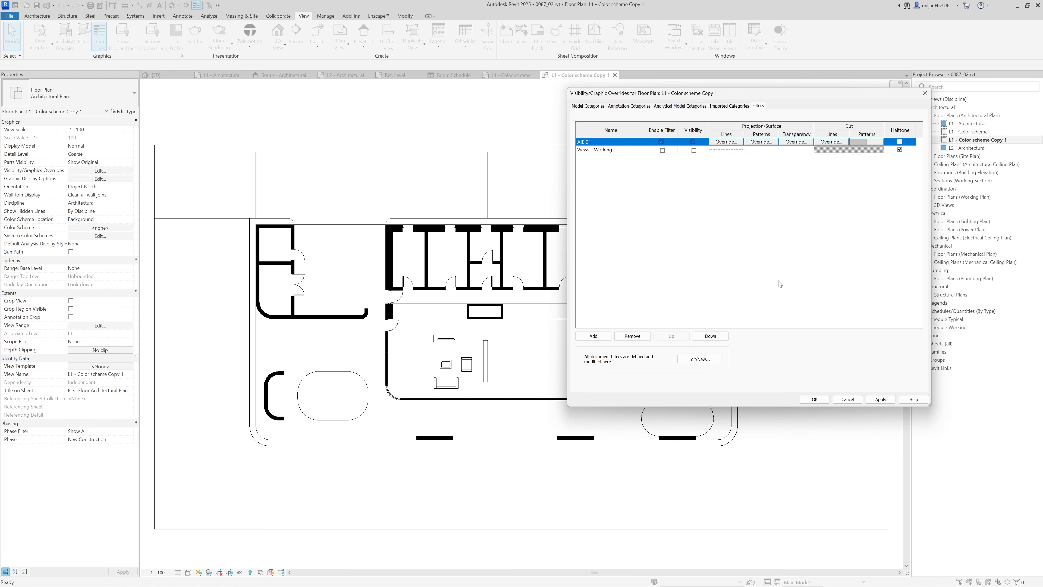
pyautogui.click(815, 400)
pyautogui.scroll(1, 485, 286)
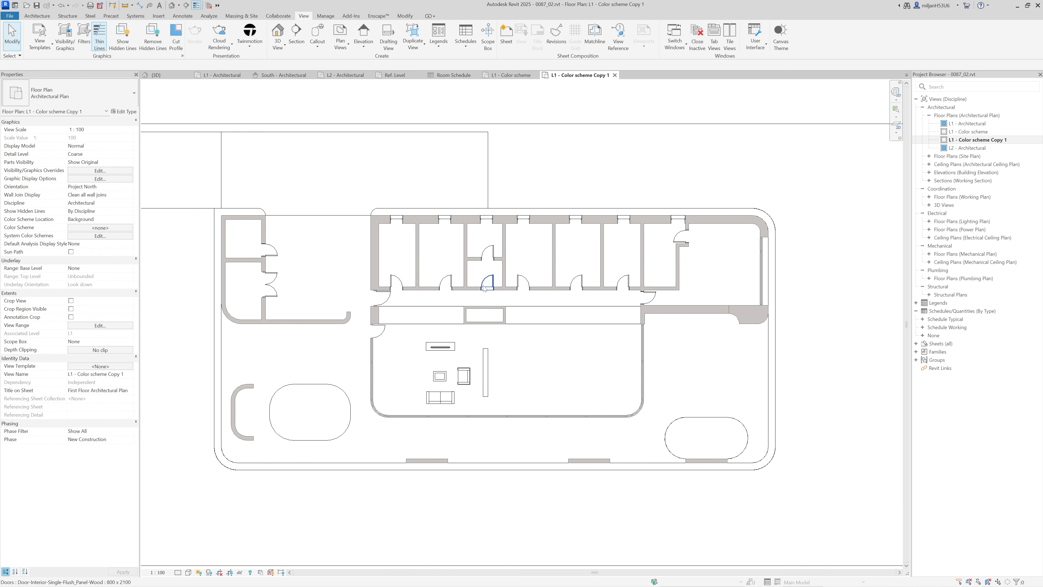
# Step: Compare the plan's wall outlines with Thin Lines turned off and on again
pyautogui.press('t')
pyautogui.press('l')
pyautogui.scroll(3, 484, 272)
pyautogui.scroll(-4, 505, 327)
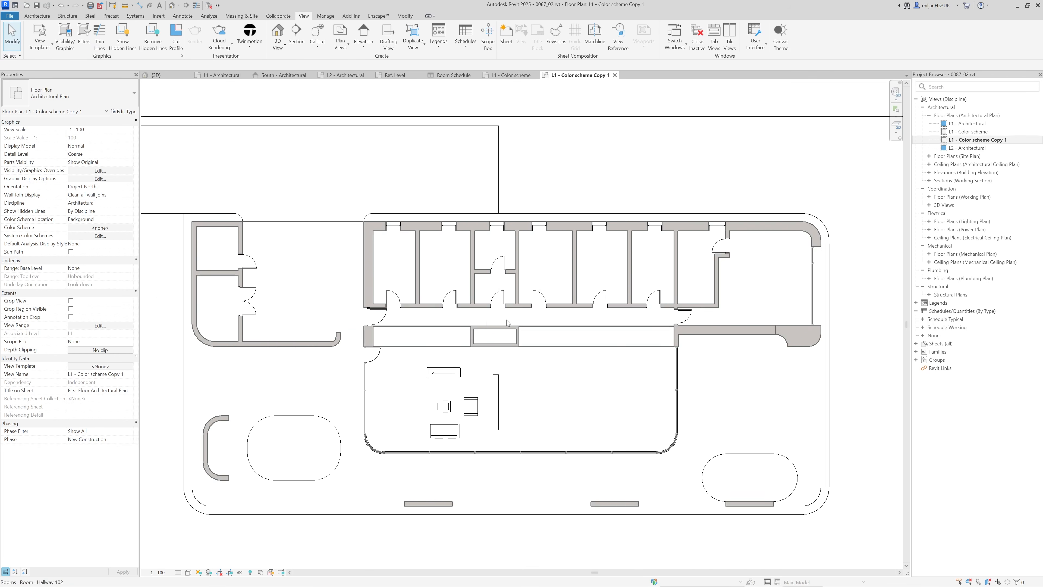
pyautogui.moveTo(533, 359); pyautogui.dragTo(557, 350, button='middle')
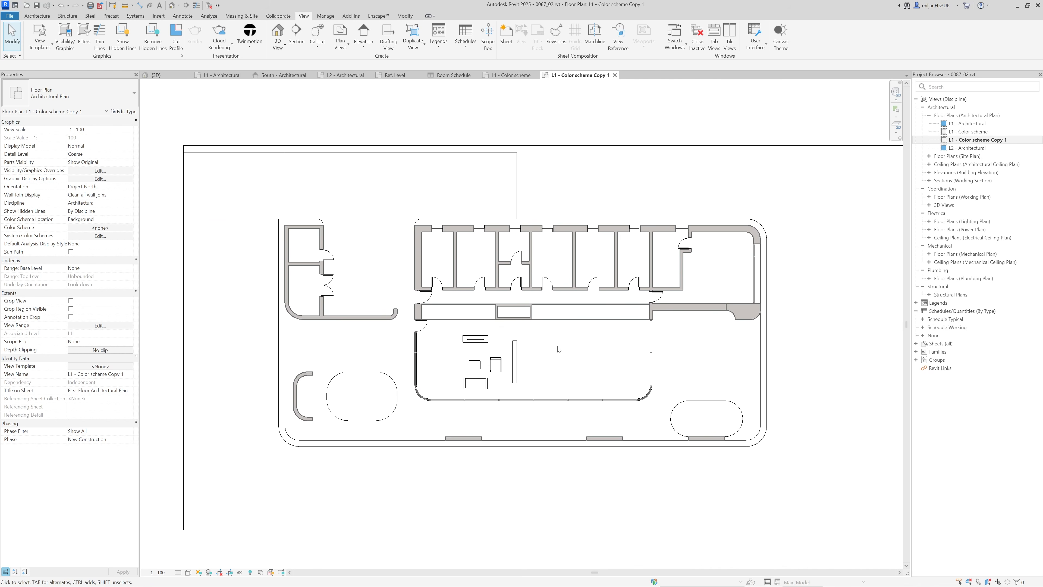
pyautogui.press('t')
pyautogui.press('l')
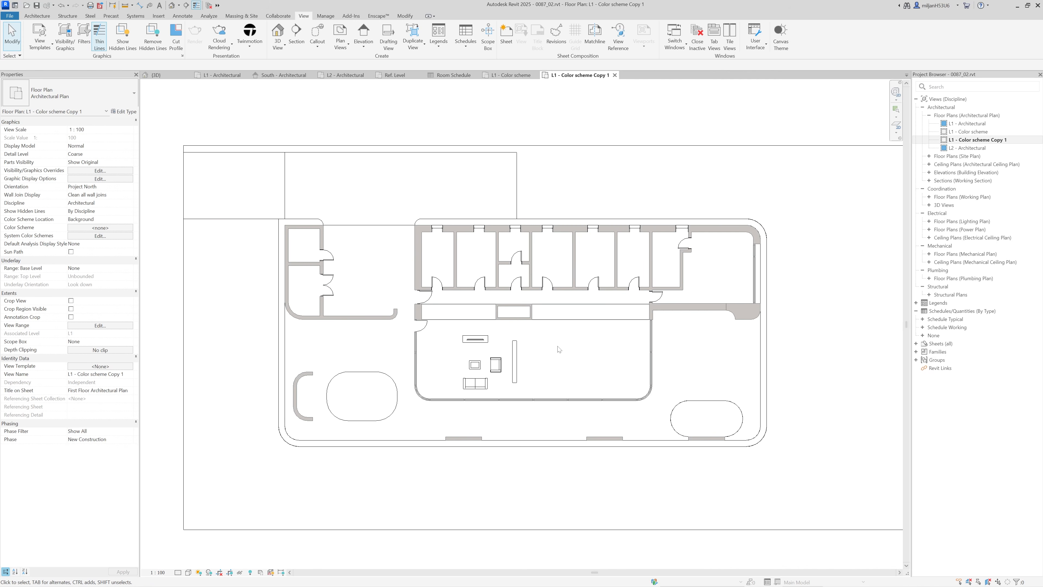
# Step: Try overriding the AIE 01 filter's foreground surface pattern with a solid fill in PANTONE 11-0601 TCX and apply it to the plan
pyautogui.press('v')
pyautogui.press('g')
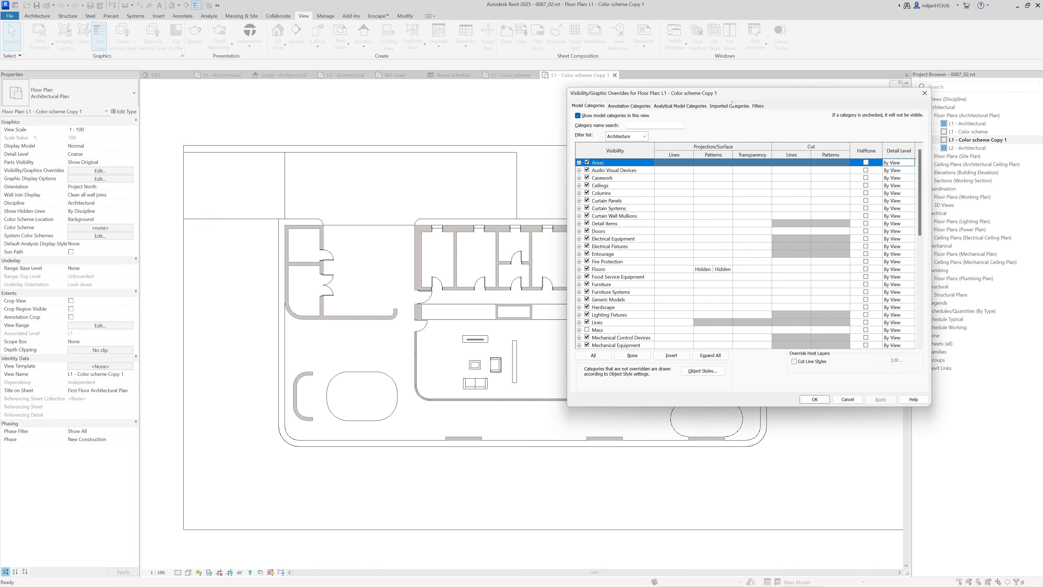
pyautogui.click(735, 106)
pyautogui.click(758, 106)
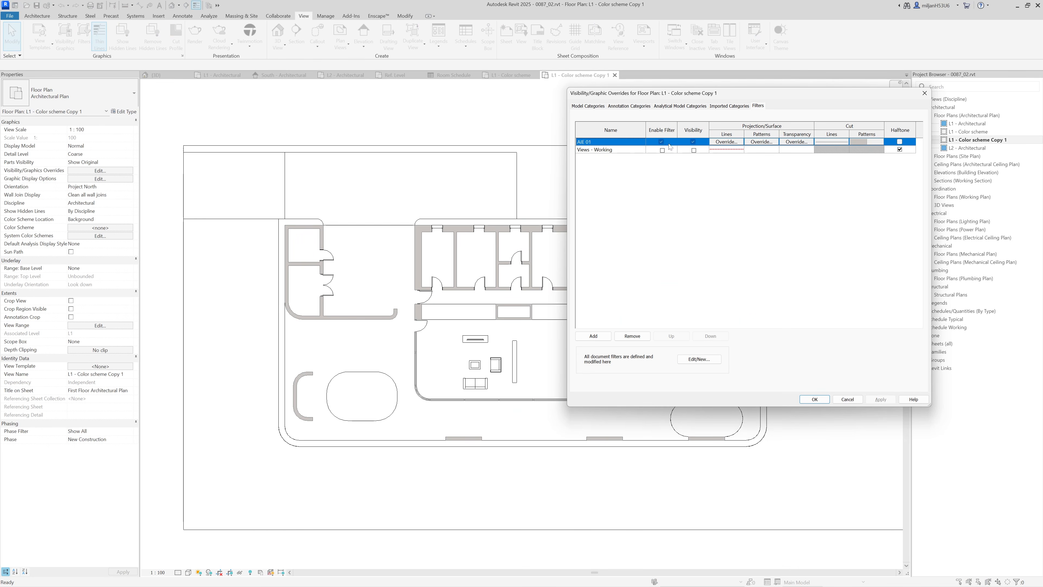
pyautogui.click(762, 142)
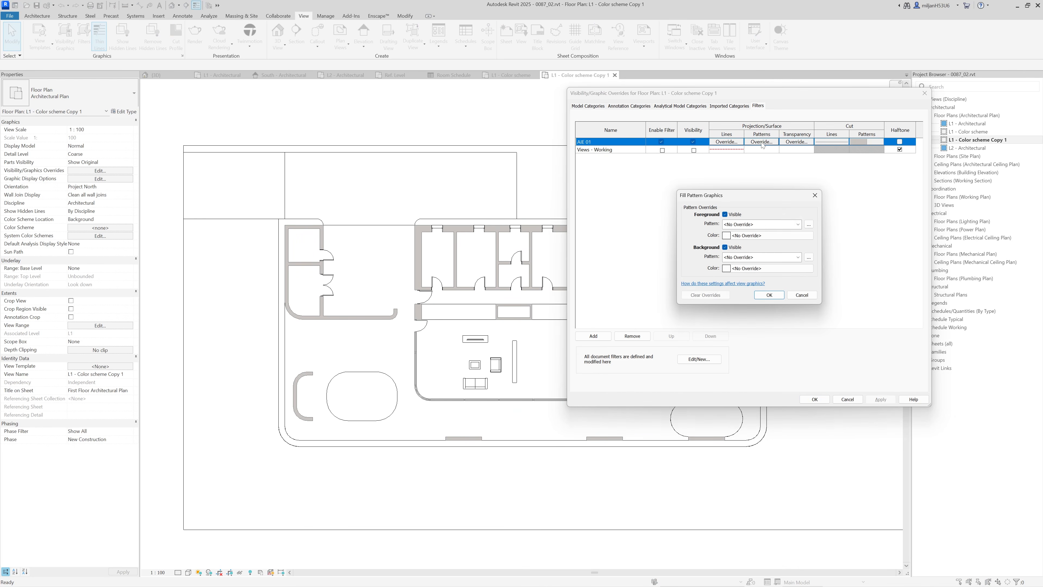
pyautogui.click(765, 224)
pyautogui.click(768, 240)
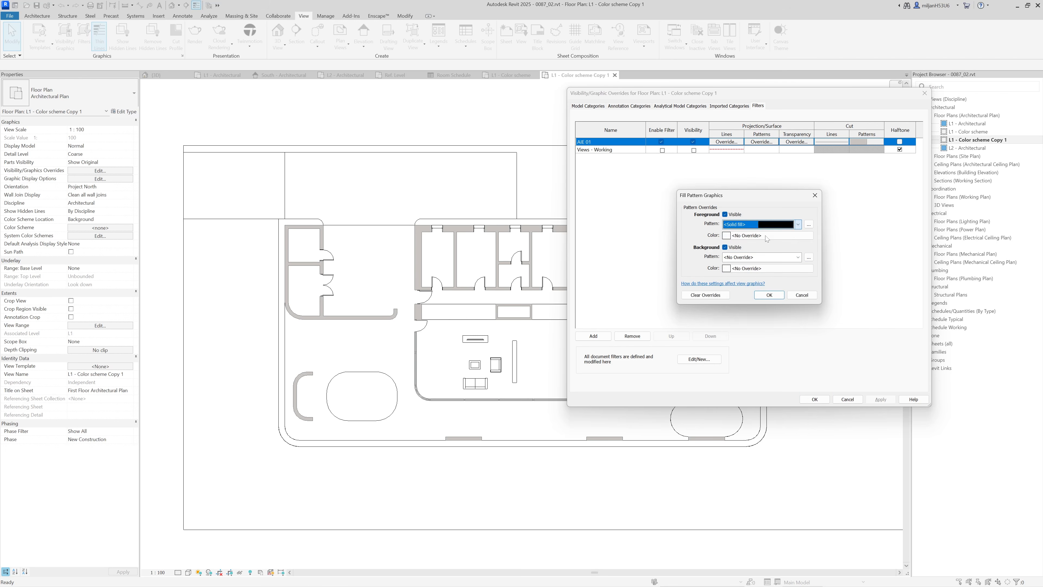
pyautogui.click(756, 235)
pyautogui.click(718, 266)
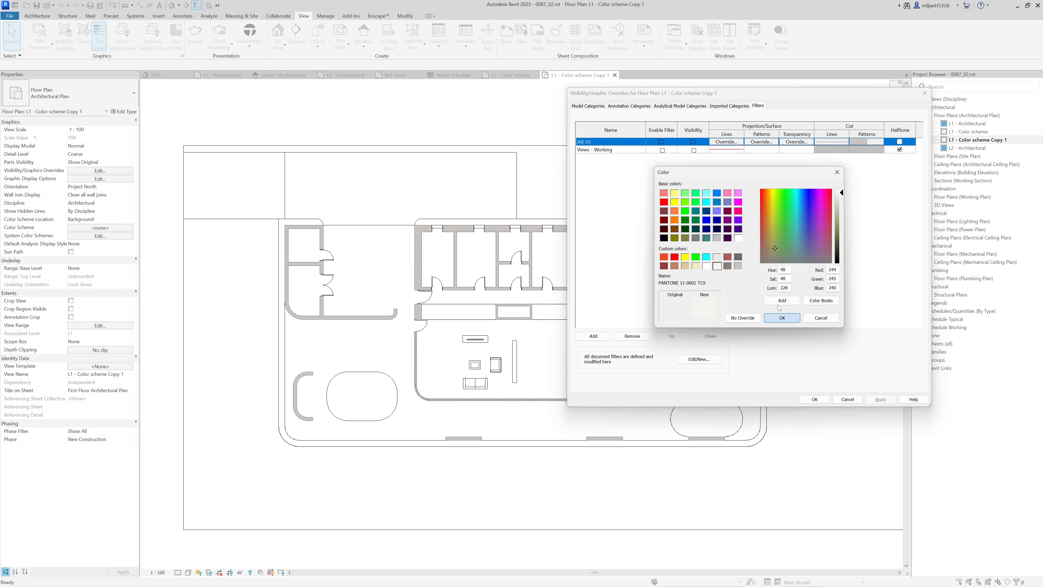
pyautogui.click(782, 318)
pyautogui.click(778, 293)
pyautogui.click(880, 400)
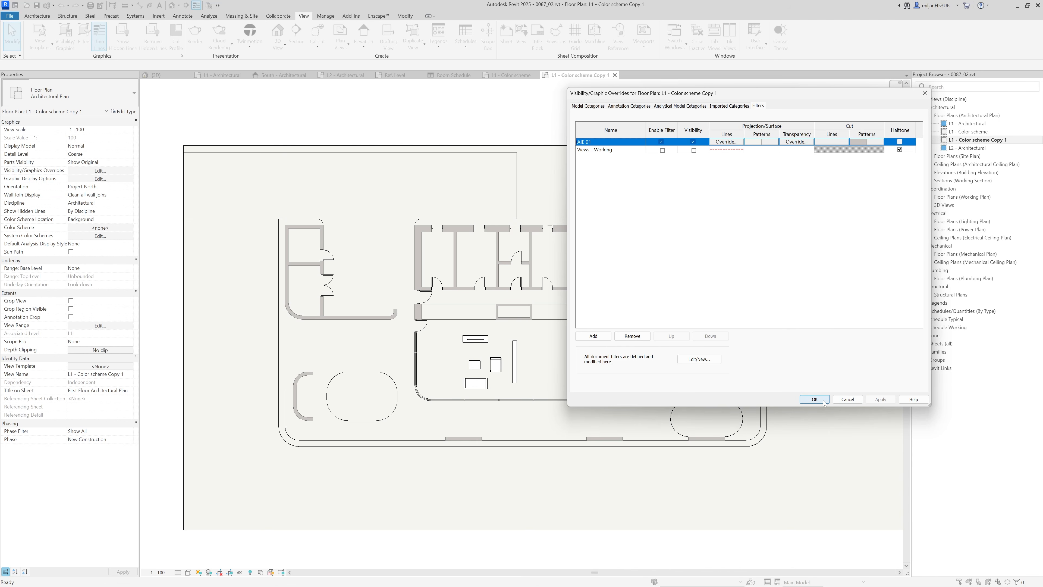
# Step: Reset the AIE 01 filter's foreground surface pattern to No Override
pyautogui.click(765, 142)
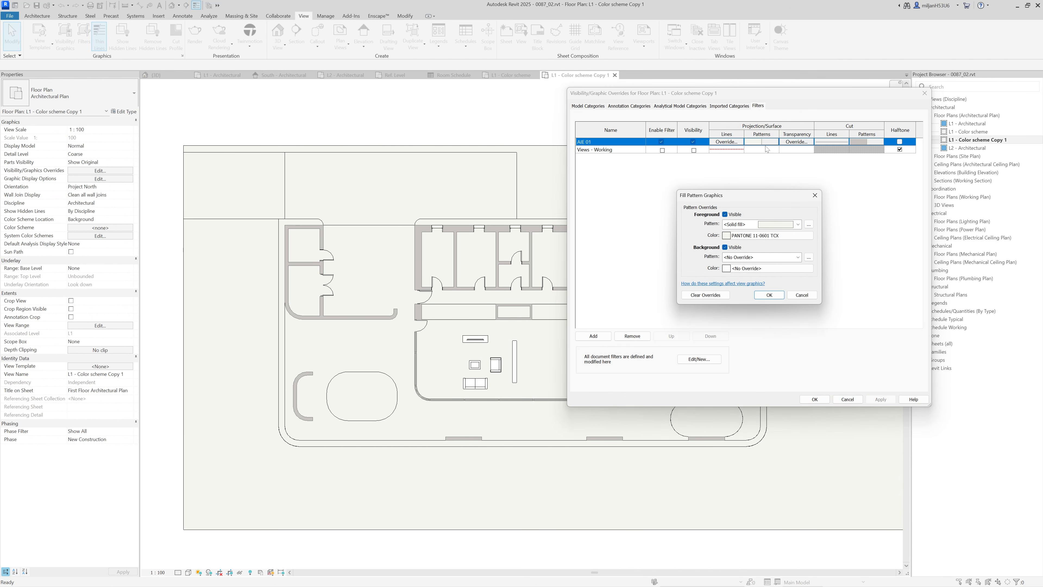
pyautogui.click(753, 225)
pyautogui.scroll(5, 745, 236)
pyautogui.click(744, 230)
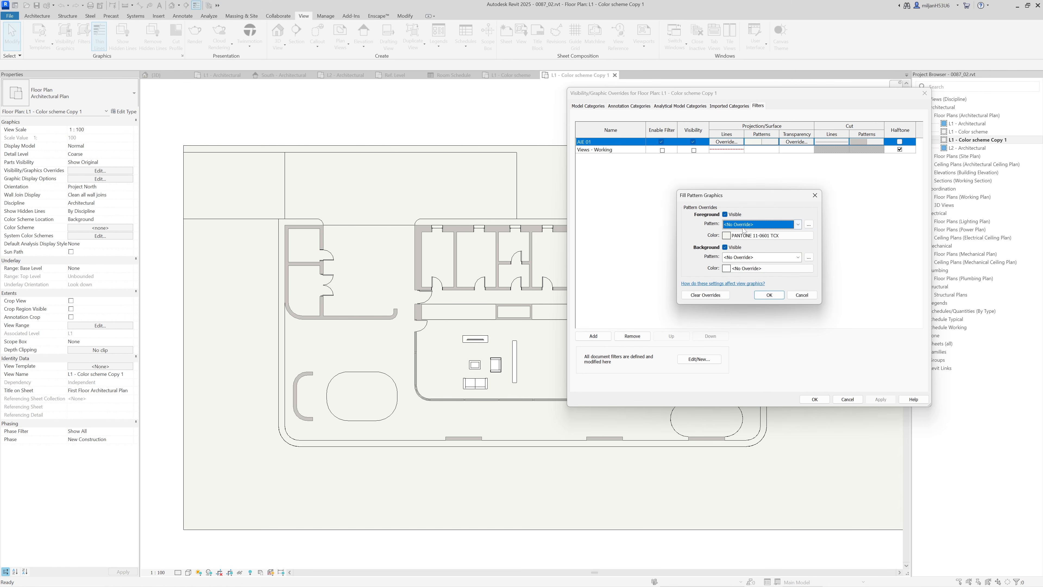
pyautogui.click(768, 295)
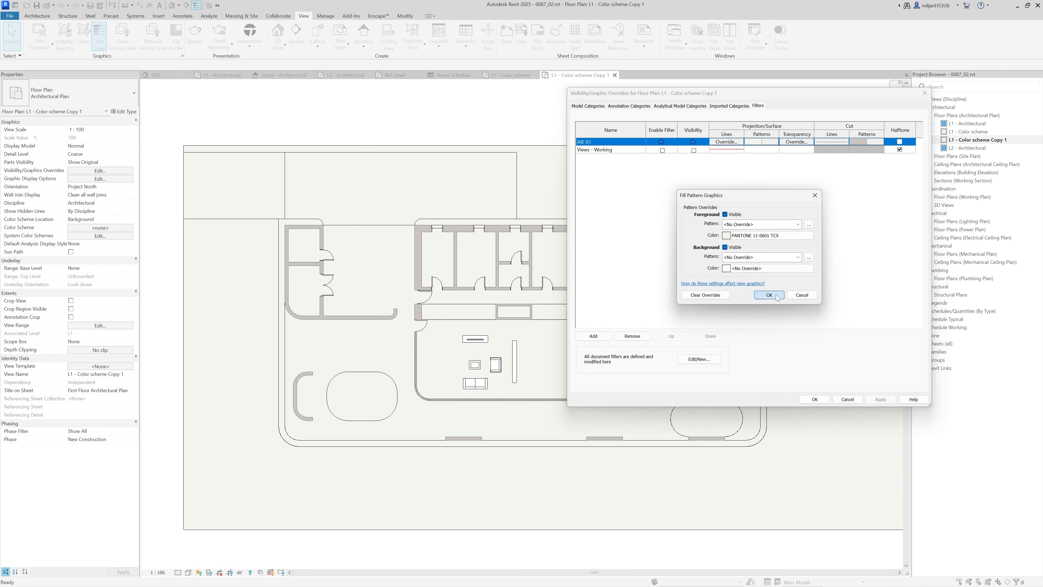
# Step: Override the AIE 01 filter's projection line color with a custom gray and apply the overrides to the plan
pyautogui.click(733, 142)
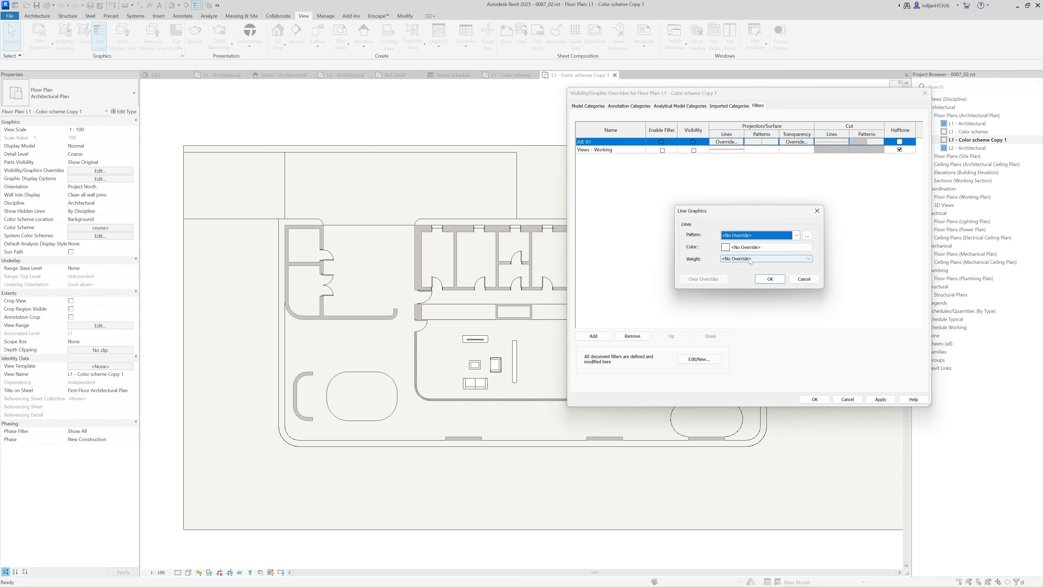
pyautogui.click(752, 247)
pyautogui.click(738, 257)
pyautogui.click(782, 318)
pyautogui.click(767, 289)
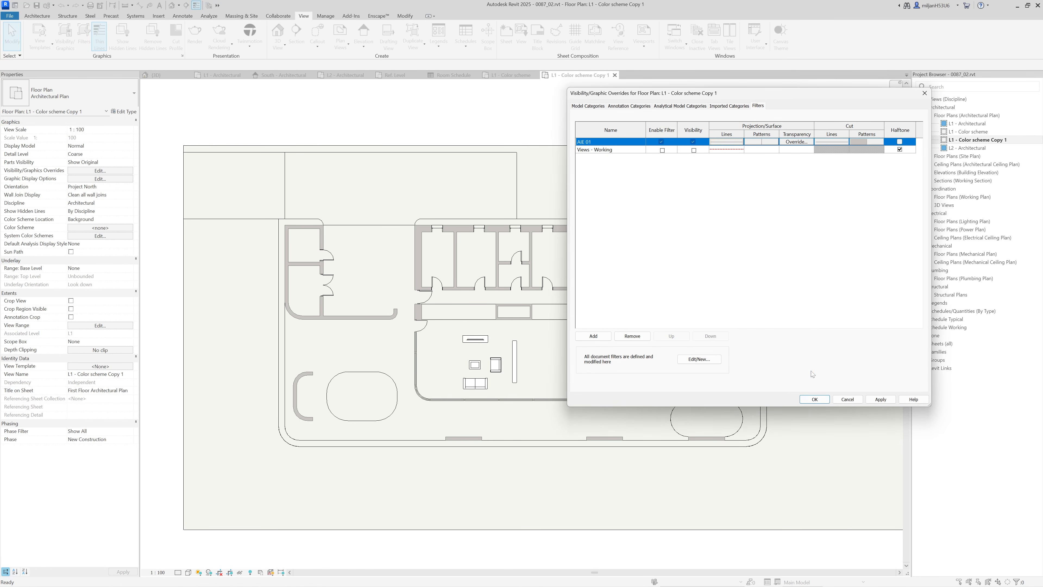
pyautogui.click(820, 399)
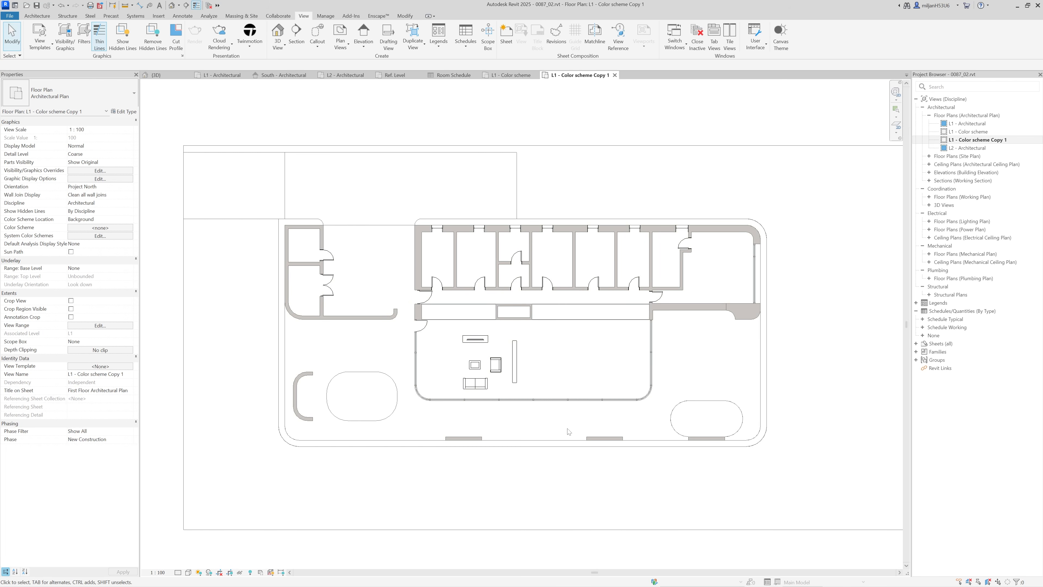
pyautogui.moveTo(604, 426); pyautogui.dragTo(591, 426, button='middle')
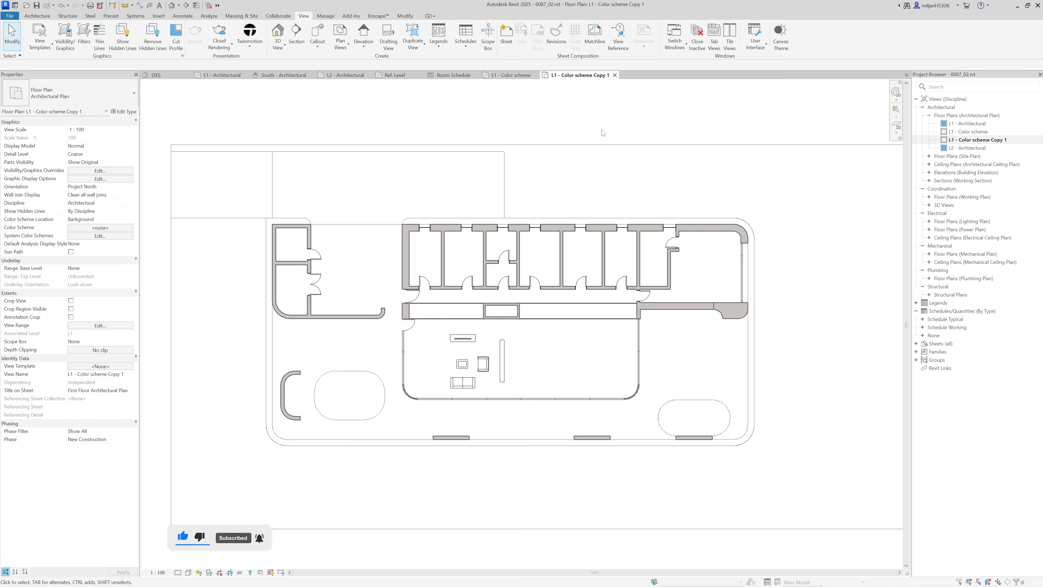
# Step: Open the South - Architectural elevation and hide all annotation categories in it
pyautogui.doubleClick(963, 172)
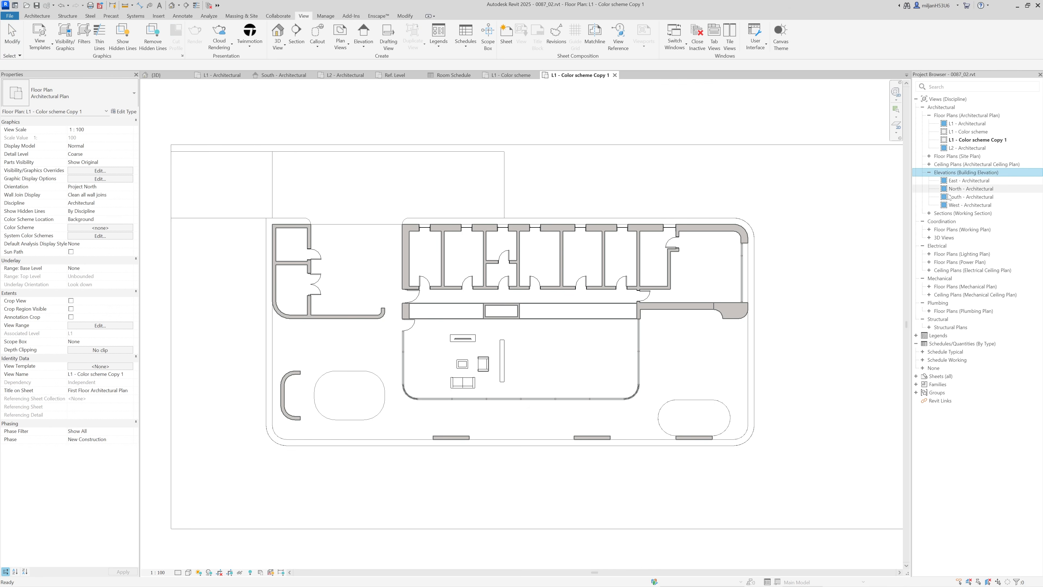
pyautogui.doubleClick(950, 197)
pyautogui.moveTo(571, 445); pyautogui.dragTo(590, 441, button='middle')
pyautogui.press('v')
pyautogui.press('g')
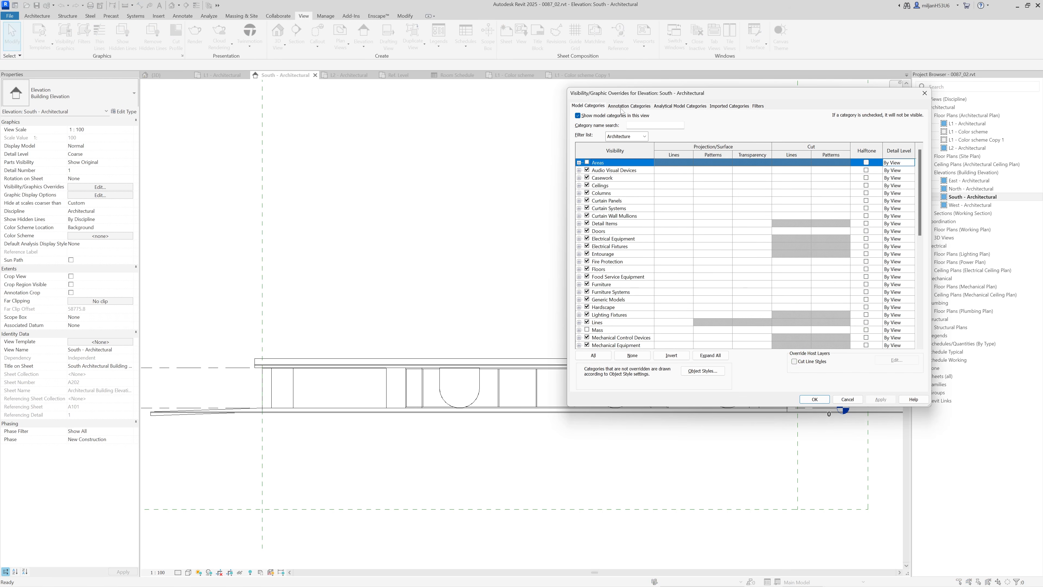
pyautogui.click(625, 106)
pyautogui.click(608, 117)
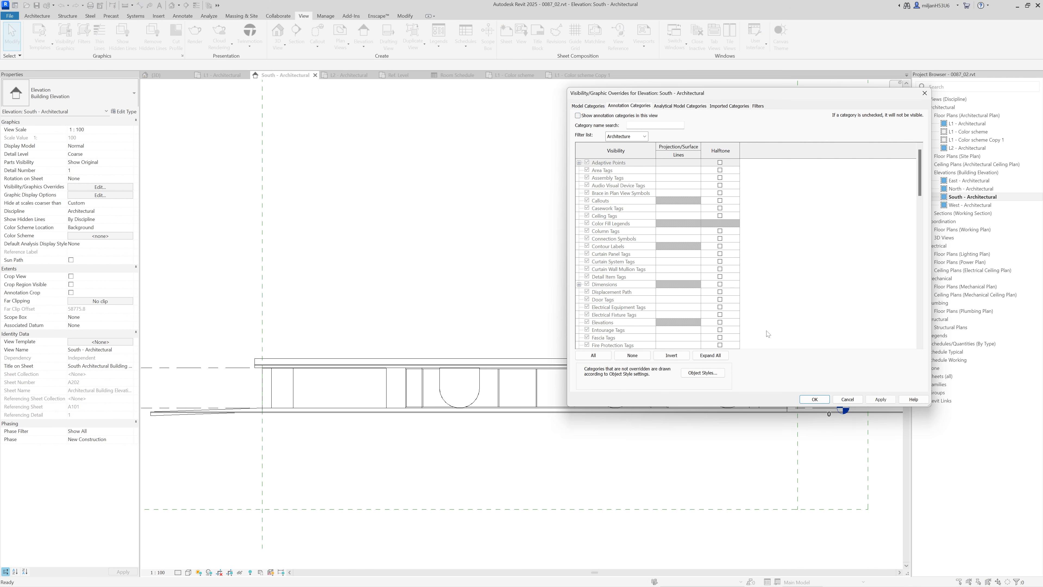
pyautogui.click(878, 400)
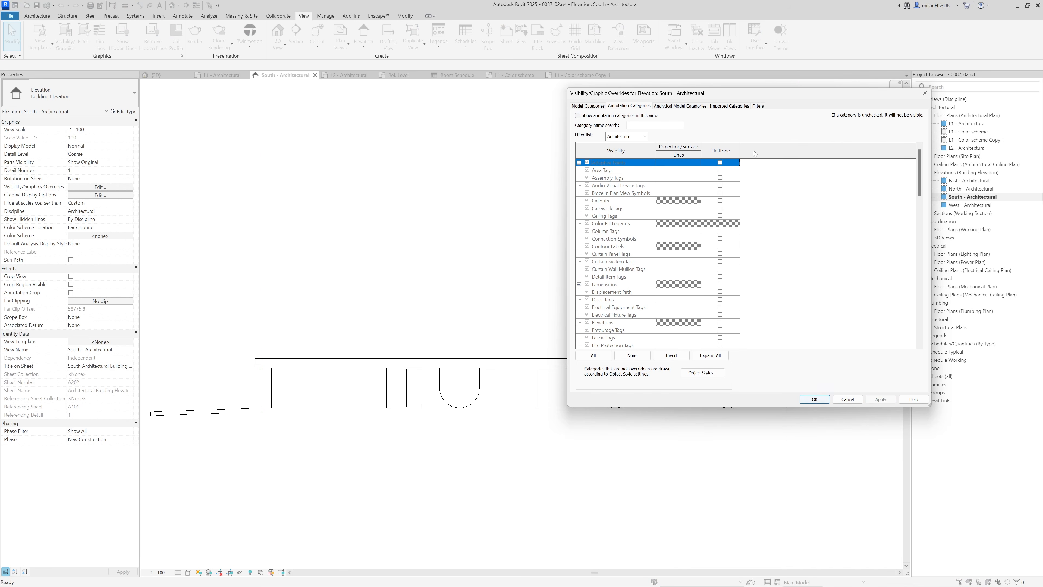
# Step: Add the AIE 01 filter to the South elevation and remove the Views - Working filter
pyautogui.click(759, 107)
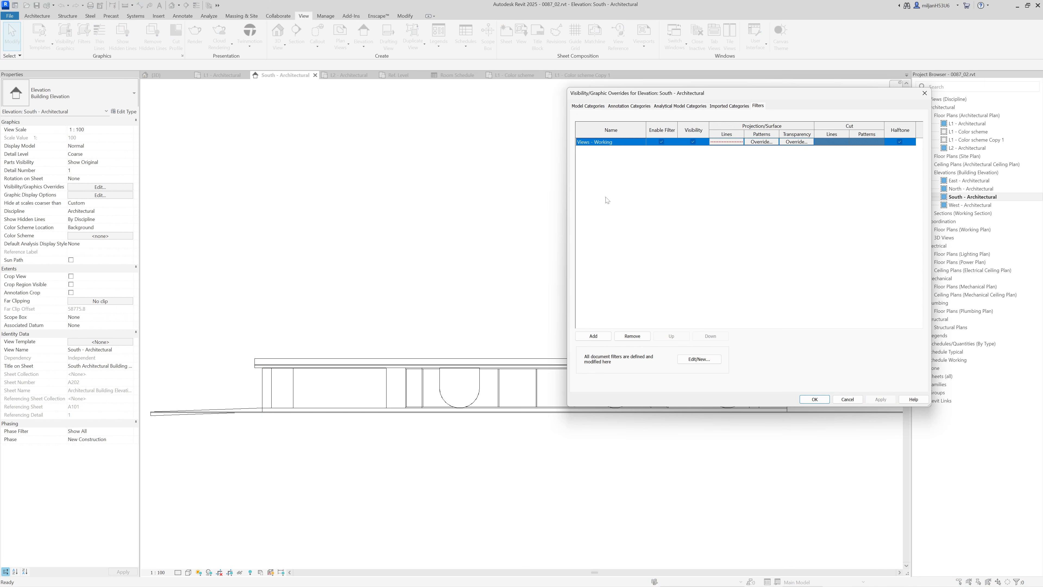
pyautogui.click(661, 142)
pyautogui.click(693, 142)
pyautogui.click(593, 336)
pyautogui.click(710, 226)
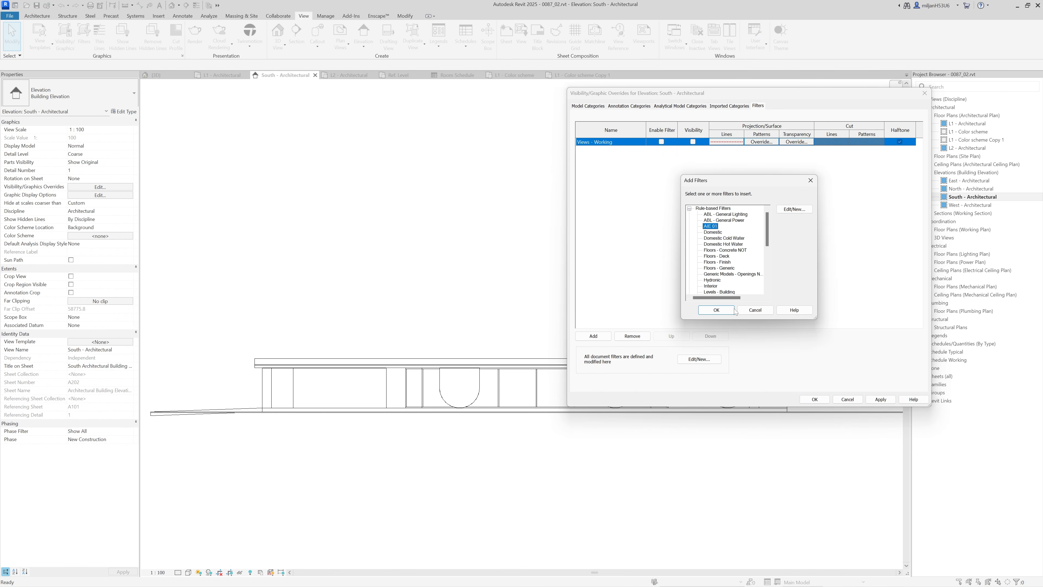
pyautogui.click(717, 310)
pyautogui.click(611, 142)
pyautogui.click(633, 336)
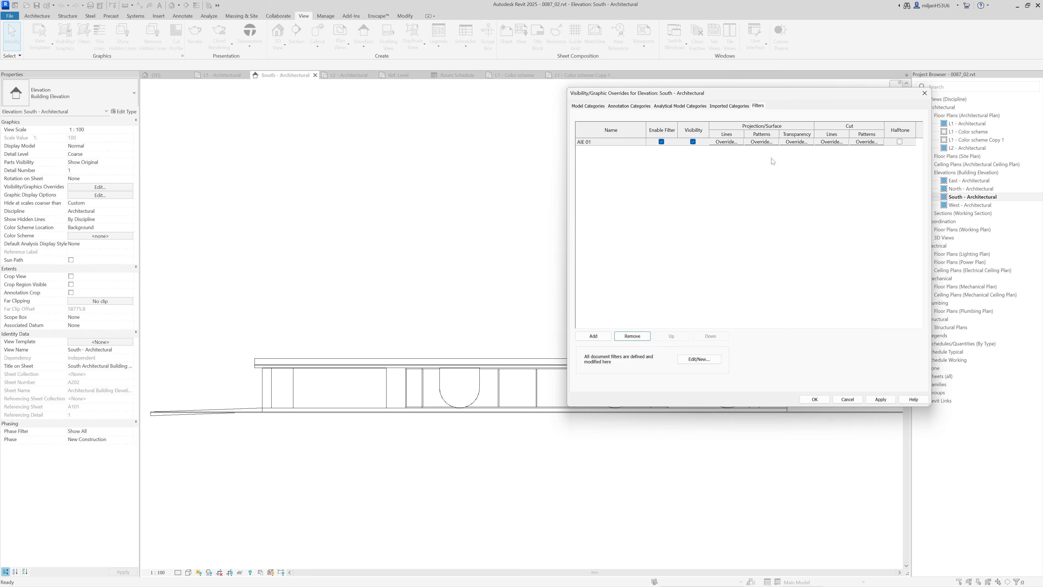
# Step: Override the AIE 01 filter's projection line color in the South elevation with PANTONE 17-1506 TCX
pyautogui.click(726, 142)
pyautogui.click(759, 247)
pyautogui.click(738, 266)
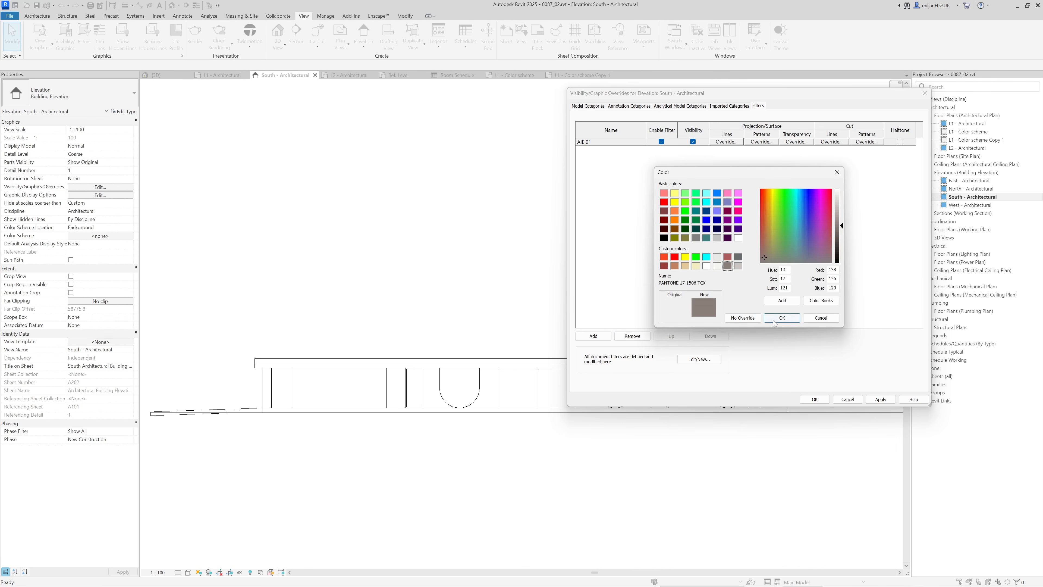
pyautogui.click(782, 317)
pyautogui.click(766, 268)
pyautogui.click(881, 399)
pyautogui.click(814, 400)
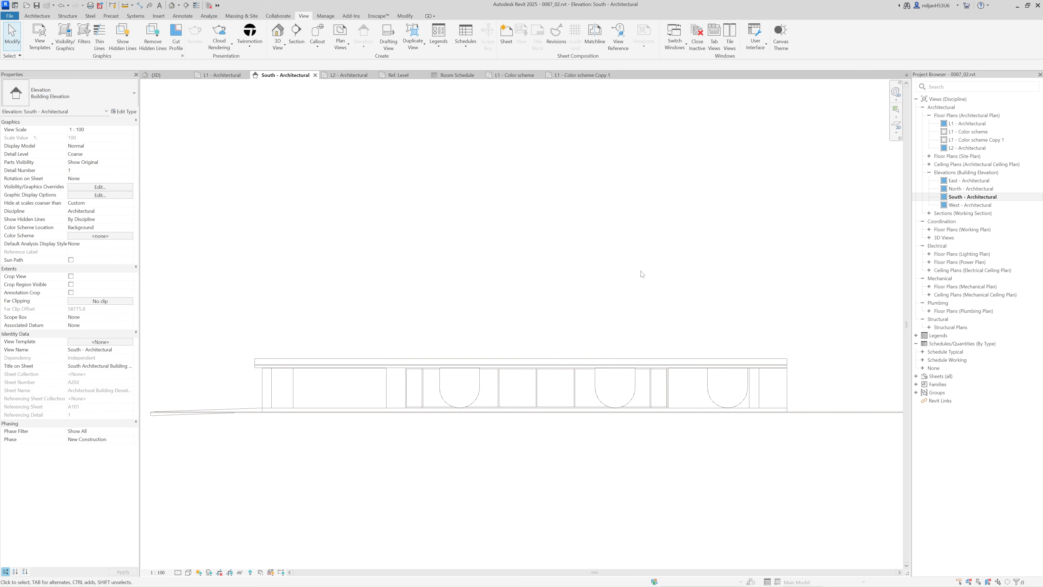
# Step: Turn on shadows in the South elevation's graphic display options and set its visual style to Textures
pyautogui.click(100, 194)
pyautogui.click(195, 173)
pyautogui.click(195, 184)
pyautogui.click(259, 256)
pyautogui.click(181, 257)
pyautogui.click(188, 572)
pyautogui.click(222, 557)
pyautogui.scroll(1, 589, 425)
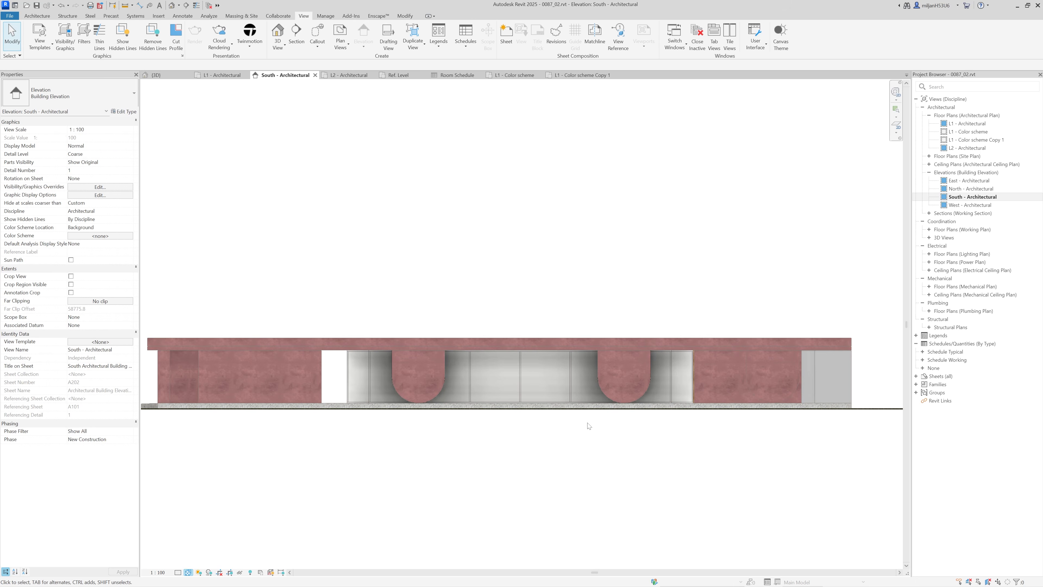
# Step: Change the AIE 01 filter's projection line color in the South elevation to the off-white PANTONE 11-0601 TCX
pyautogui.press('v')
pyautogui.press('g')
pyautogui.click(758, 105)
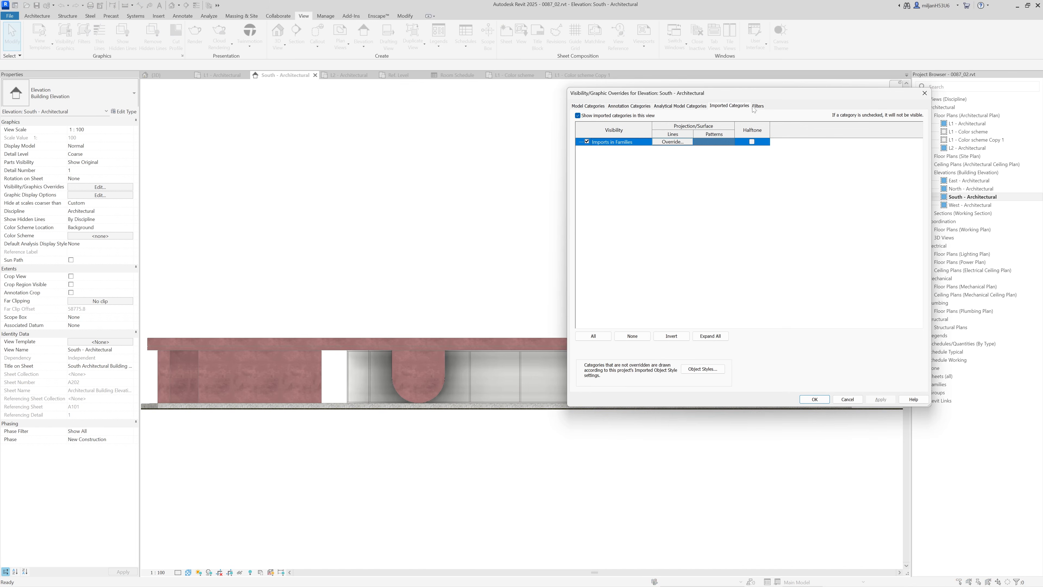
pyautogui.click(726, 142)
pyautogui.click(735, 248)
pyautogui.click(718, 266)
pyautogui.click(782, 318)
pyautogui.click(770, 284)
pyautogui.click(880, 399)
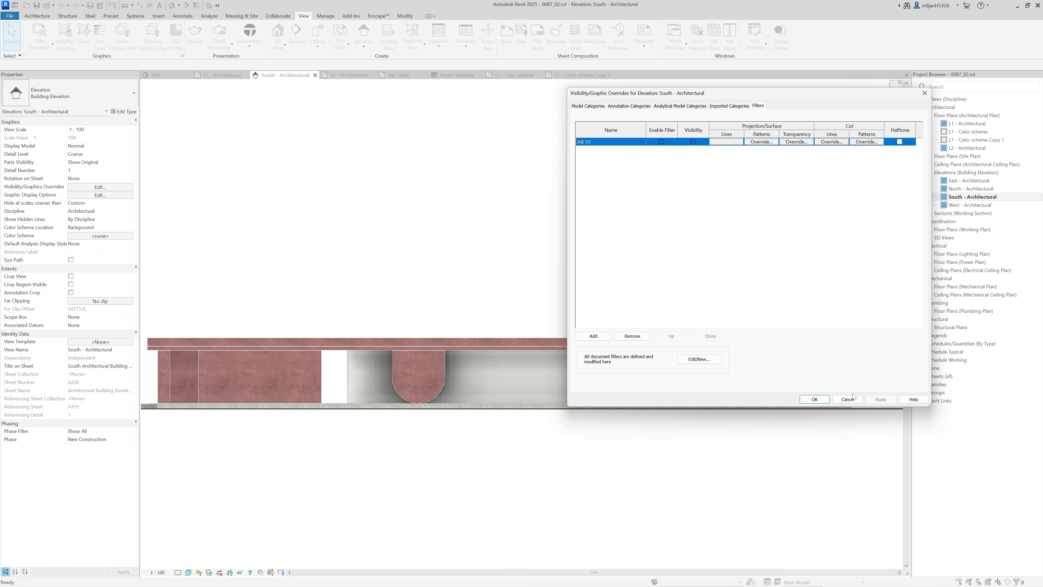
pyautogui.click(814, 400)
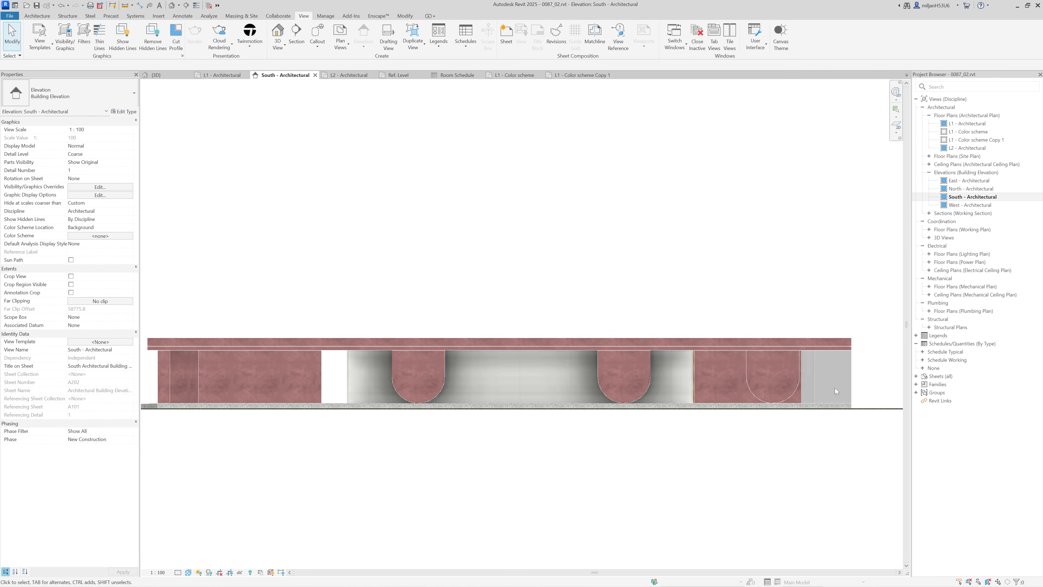
# Step: Open the curved in-place wall beside the corner window for editing in the 3D view
pyautogui.click(169, 76)
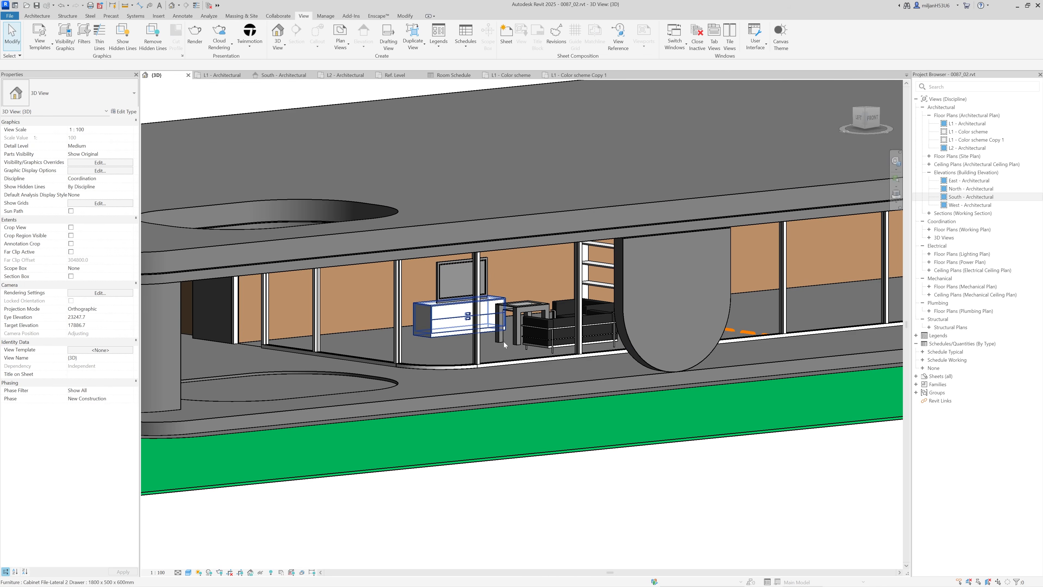
pyautogui.scroll(-2, 504, 341)
pyautogui.keyDown('shift'); pyautogui.moveTo(600, 372); pyautogui.dragTo(353, 429, button='middle'); pyautogui.keyUp('shift')
pyautogui.scroll(2, 748, 410)
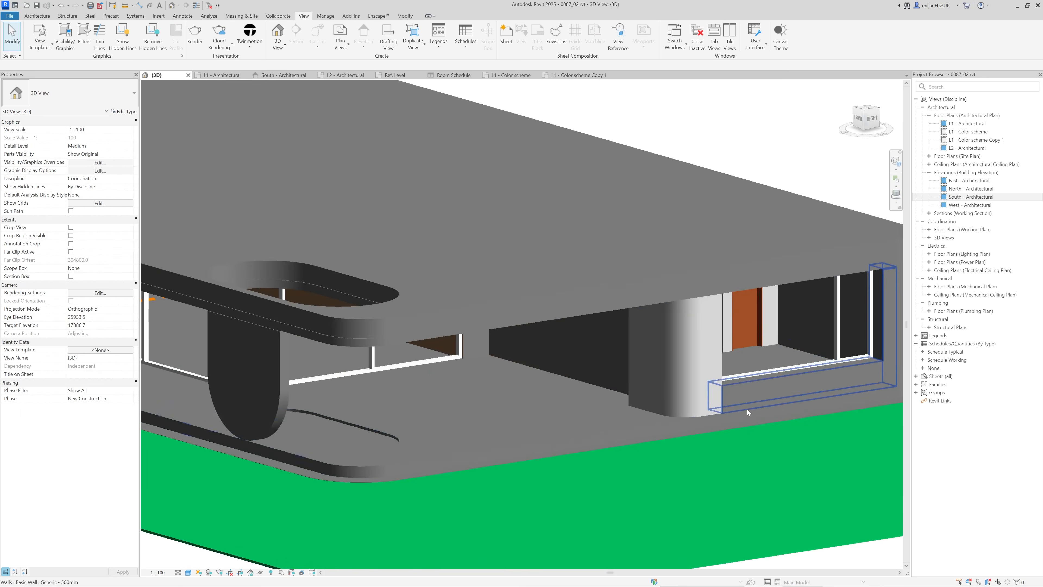
pyautogui.doubleClick(679, 416)
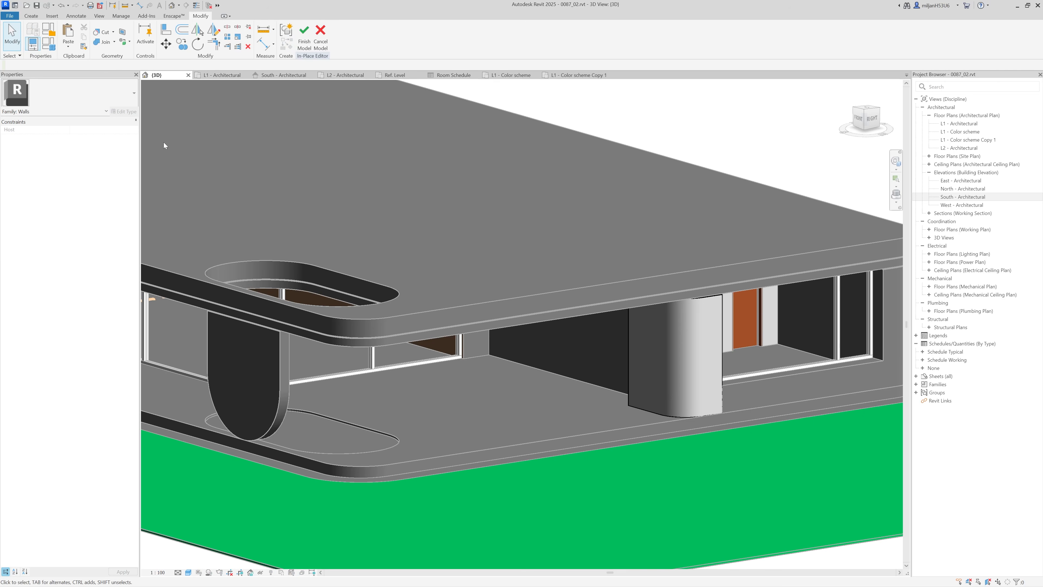
# Step: Assign the AIE concrete red material to the curved wall's extrusion and finish the in-place model
pyautogui.click(645, 411)
pyautogui.click(132, 188)
pyautogui.click(133, 187)
pyautogui.scroll(5, 716, 160)
pyautogui.scroll(5, 728, 163)
pyautogui.click(728, 133)
pyautogui.click(941, 468)
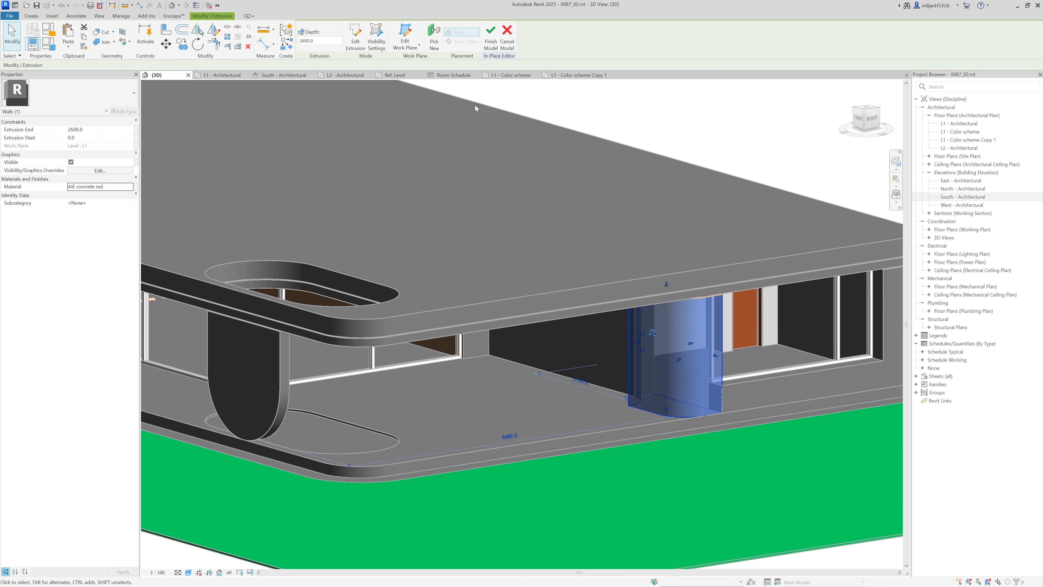
pyautogui.click(491, 36)
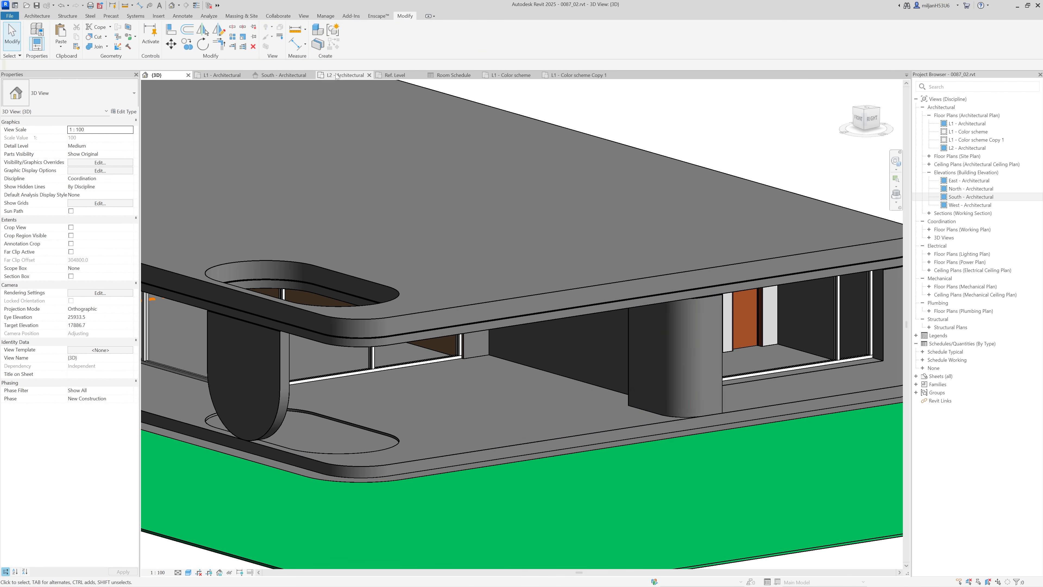
# Step: Turn on depth cueing in the South elevation's graphic display options with the fade starting at 19 and ending at about 84
pyautogui.click(295, 77)
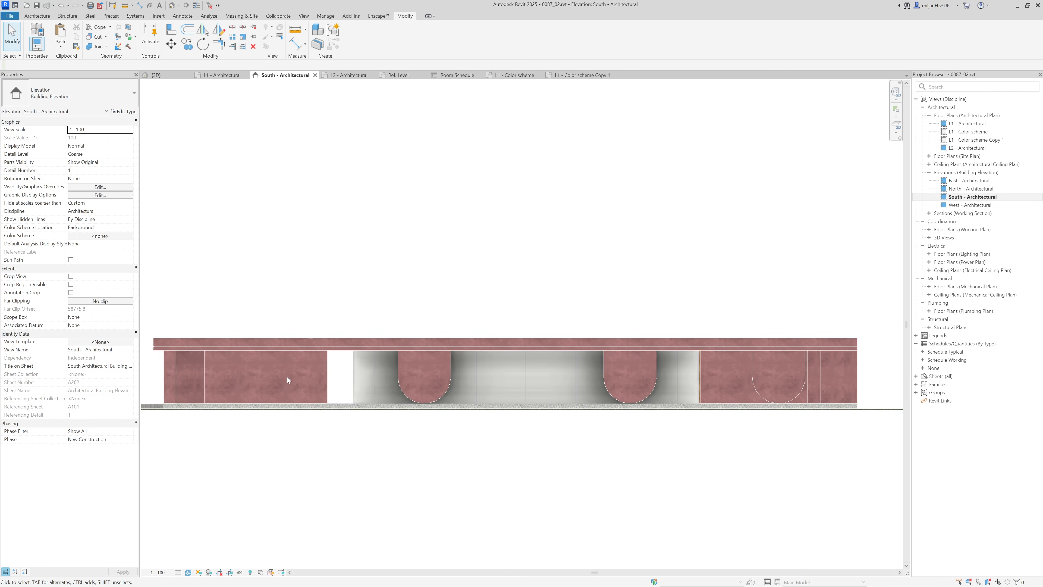
pyautogui.click(105, 197)
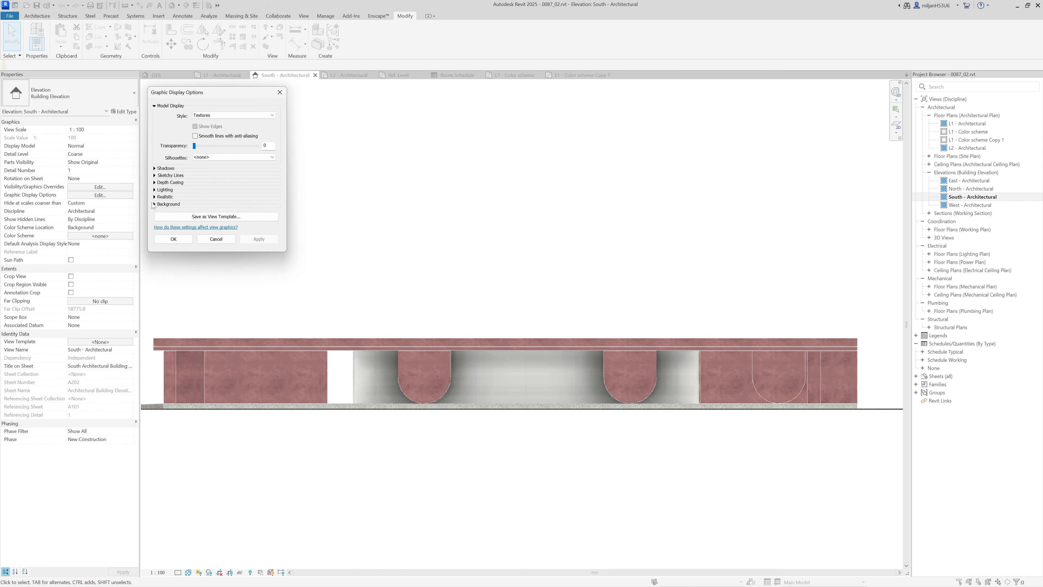
pyautogui.click(155, 204)
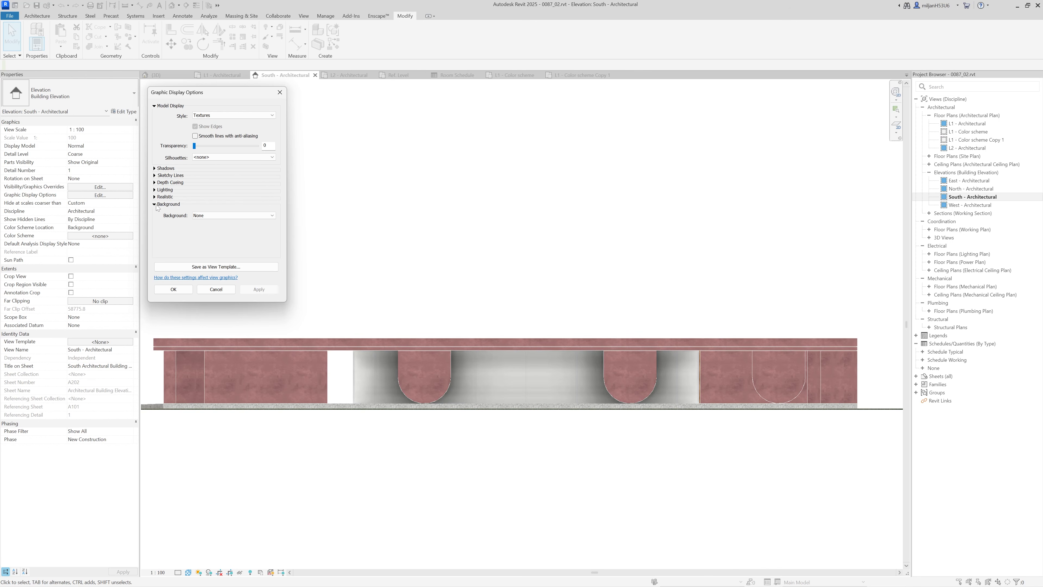
pyautogui.click(155, 204)
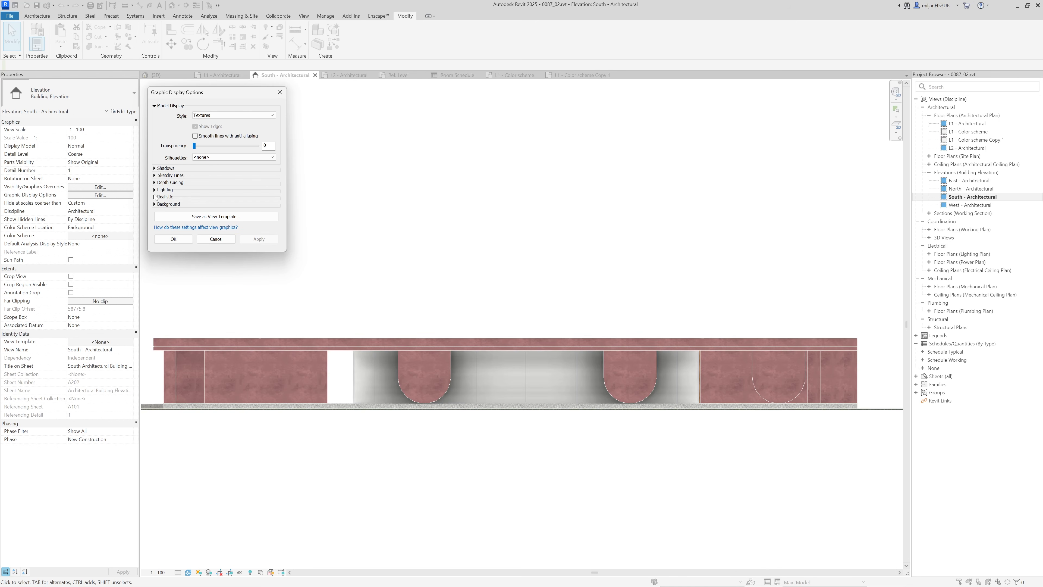
pyautogui.click(155, 183)
pyautogui.click(195, 188)
pyautogui.moveTo(196, 210); pyautogui.dragTo(206, 213)
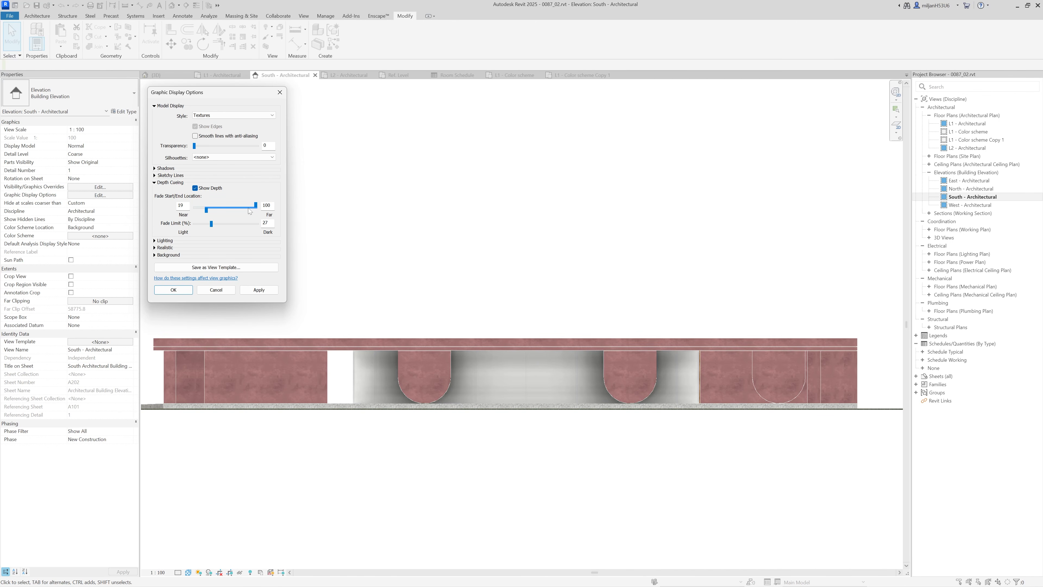
pyautogui.click(270, 291)
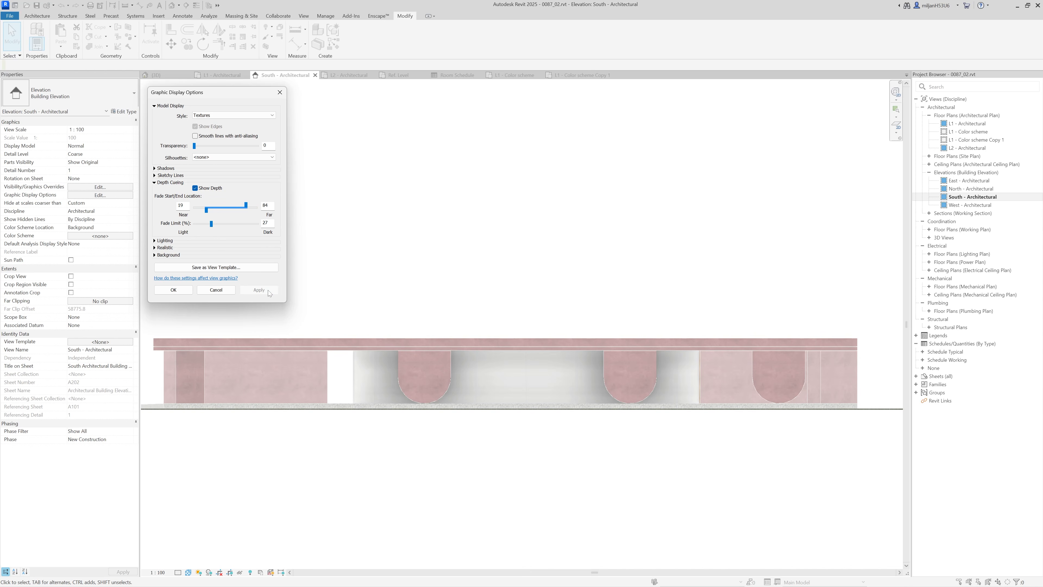
pyautogui.click(248, 207)
pyautogui.press('Return')
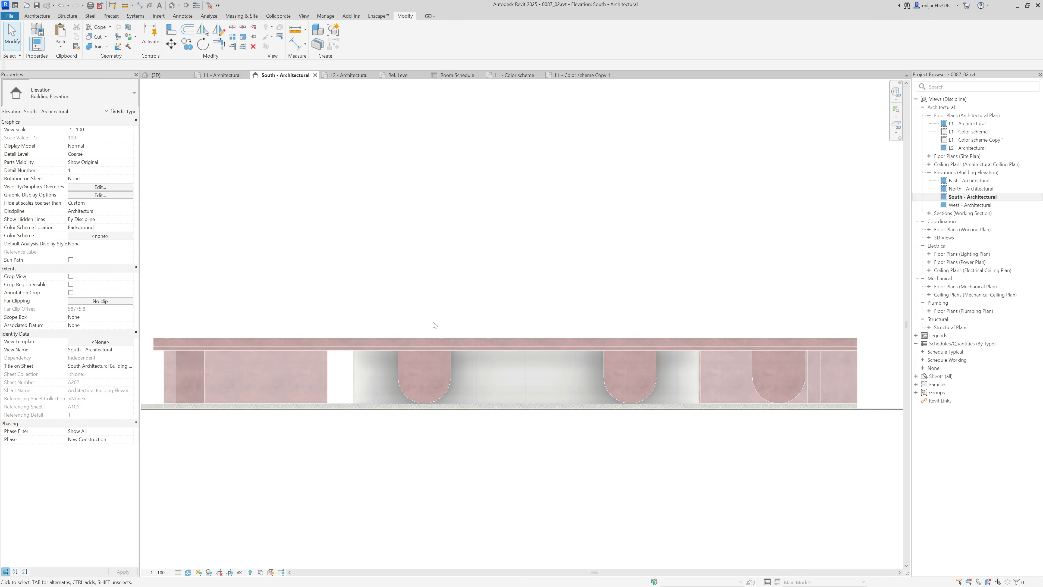
# Step: Create a new sheet with a title block and place the L1 - Color scheme Copy 1 floor plan in its upper half
pyautogui.doubleClick(925, 377)
pyautogui.rightClick(936, 378)
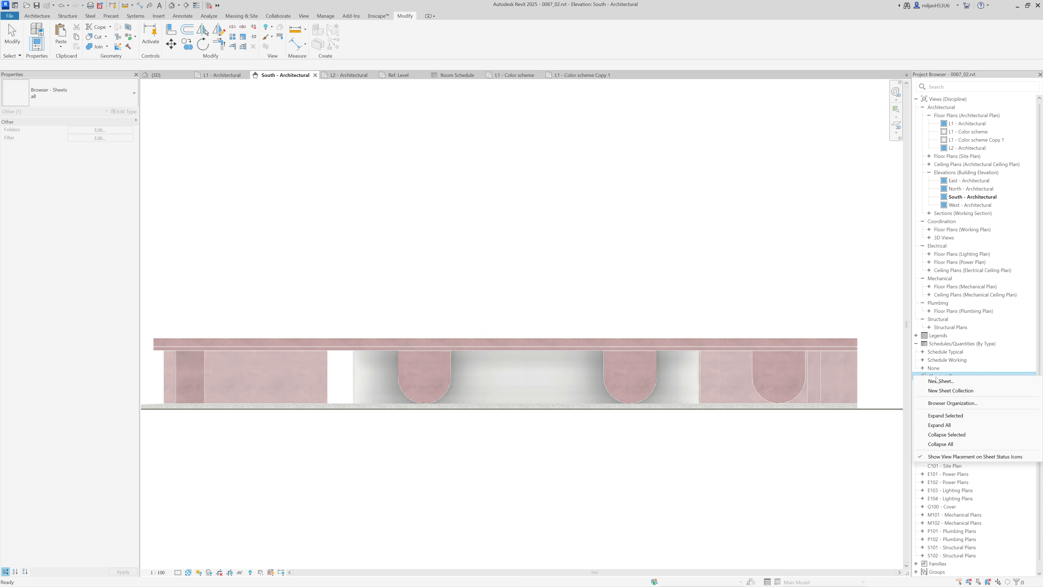
pyautogui.click(941, 381)
pyautogui.click(476, 232)
pyautogui.click(542, 384)
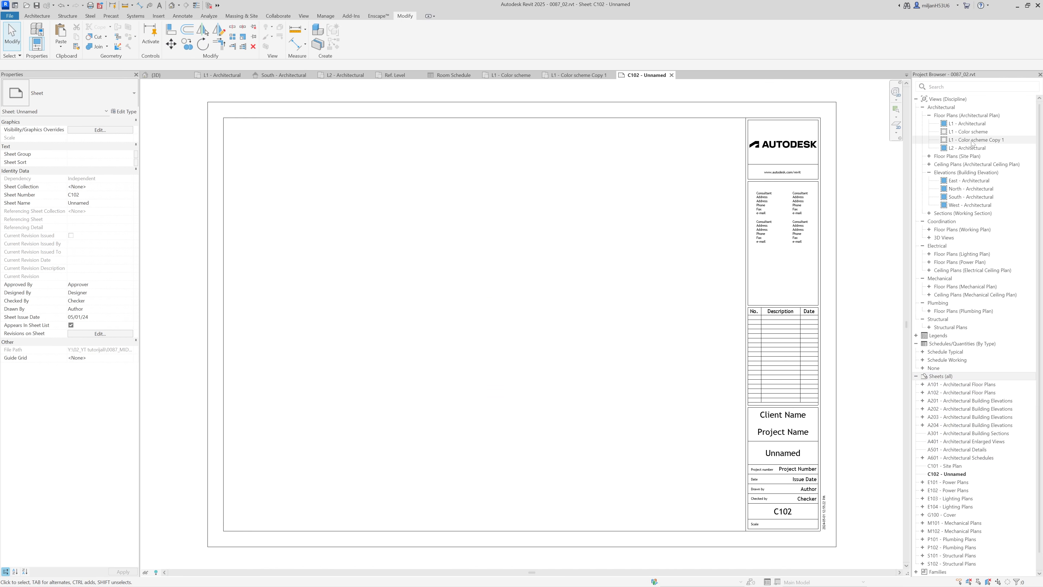
pyautogui.moveTo(975, 142); pyautogui.dragTo(545, 203)
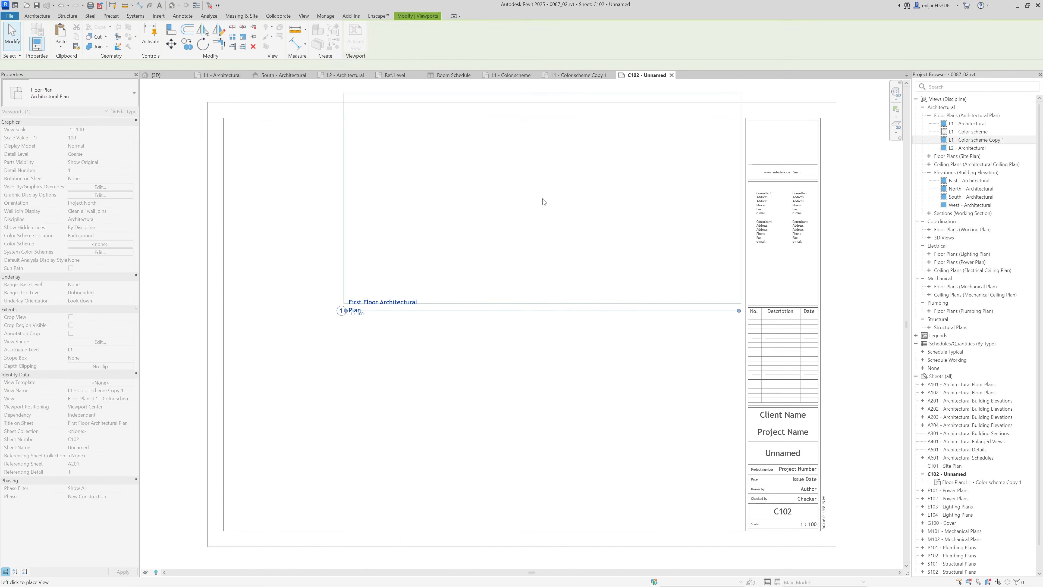
pyautogui.click(471, 234)
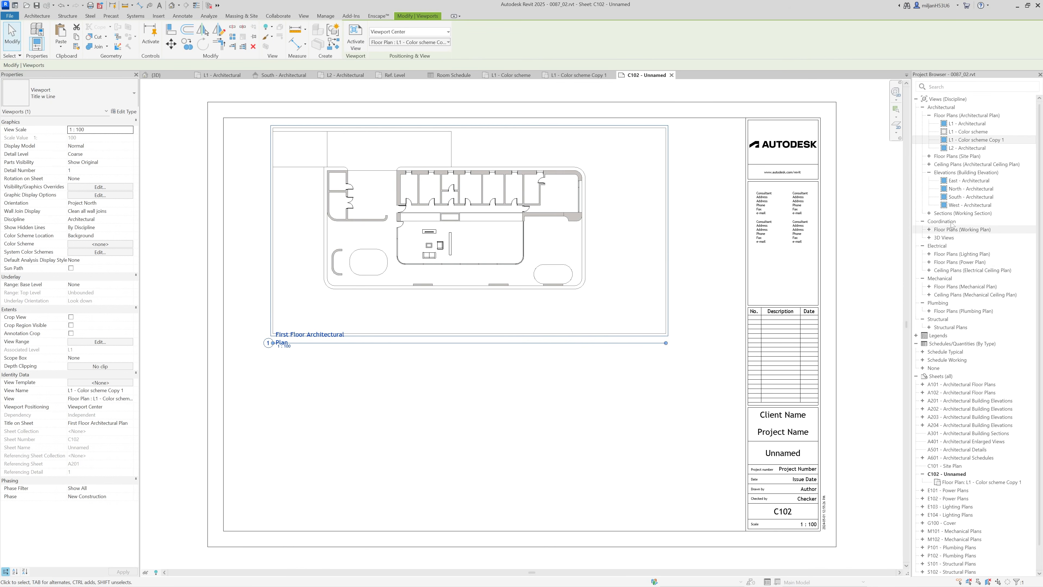
# Step: Try to place the South - Architectural elevation below the floor plan on sheet C102
pyautogui.moveTo(970, 198); pyautogui.dragTo(539, 358)
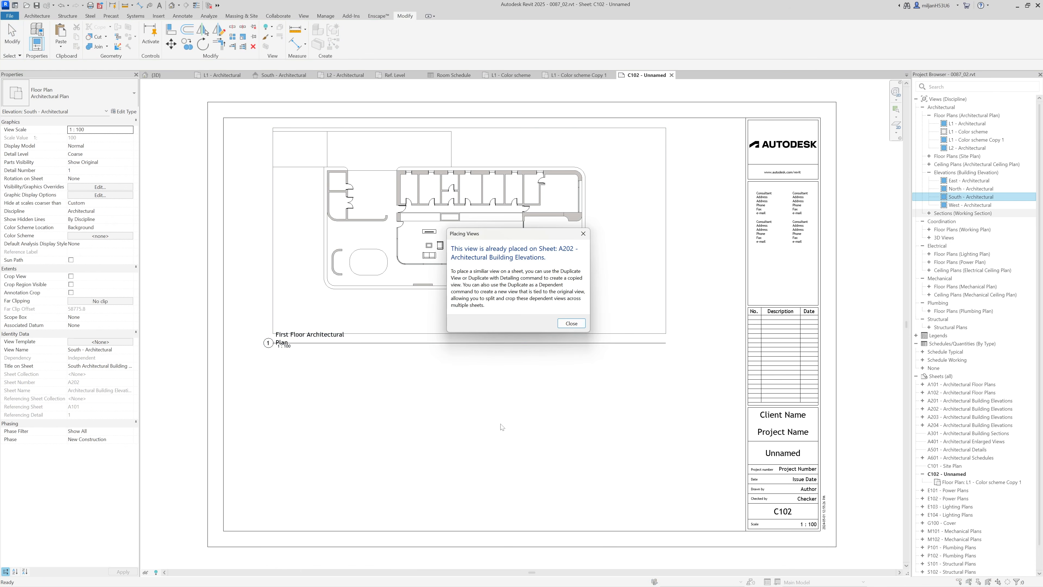
pyautogui.click(571, 324)
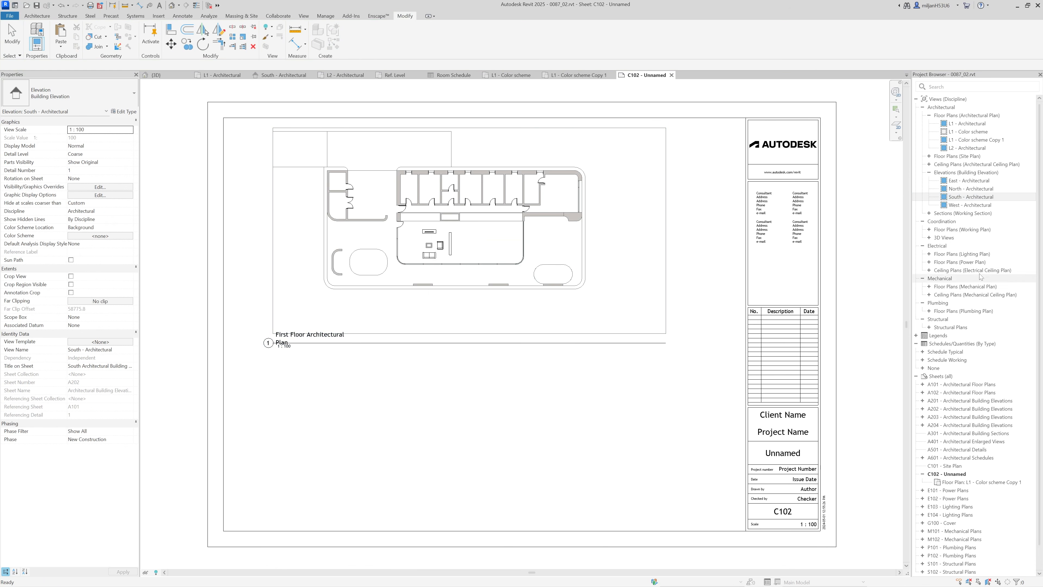
pyautogui.rightClick(971, 199)
pyautogui.moveTo(925, 293)
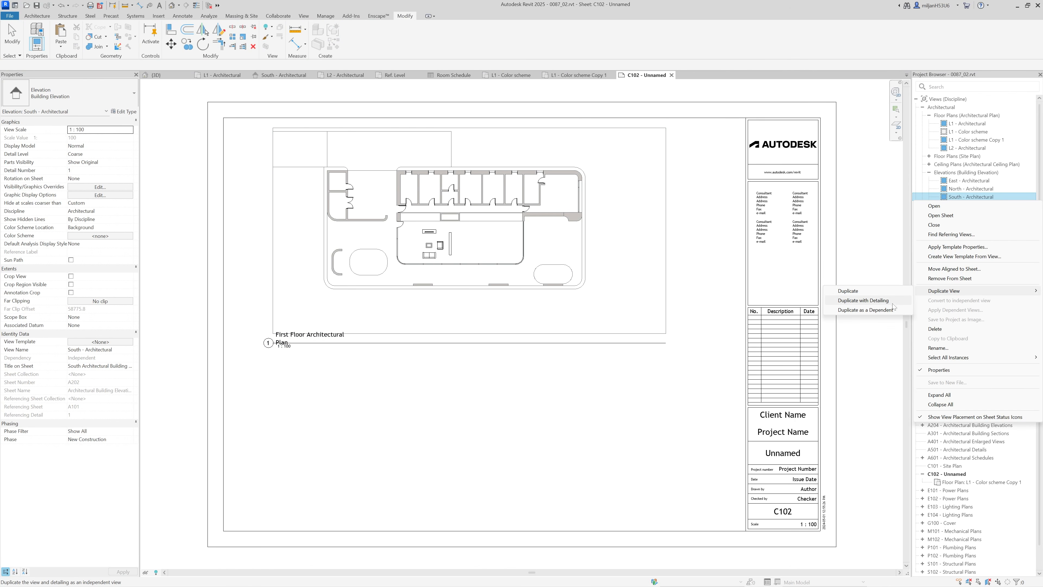
pyautogui.click(970, 197)
# Step: Find the South - Architectural elevation under sheet A202 and remove it from that sheet
pyautogui.scroll(-1, 970, 473)
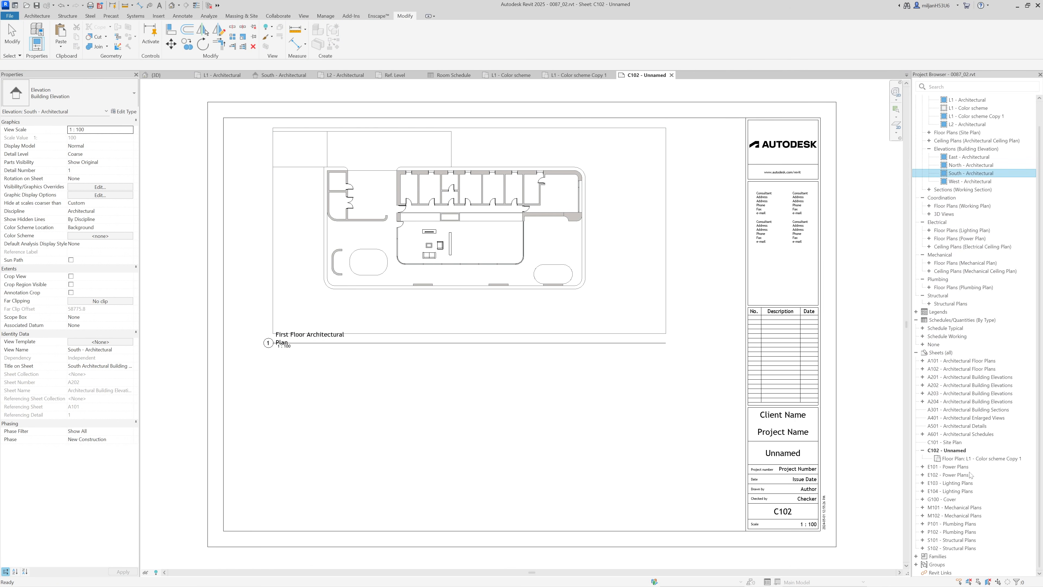
pyautogui.click(923, 402)
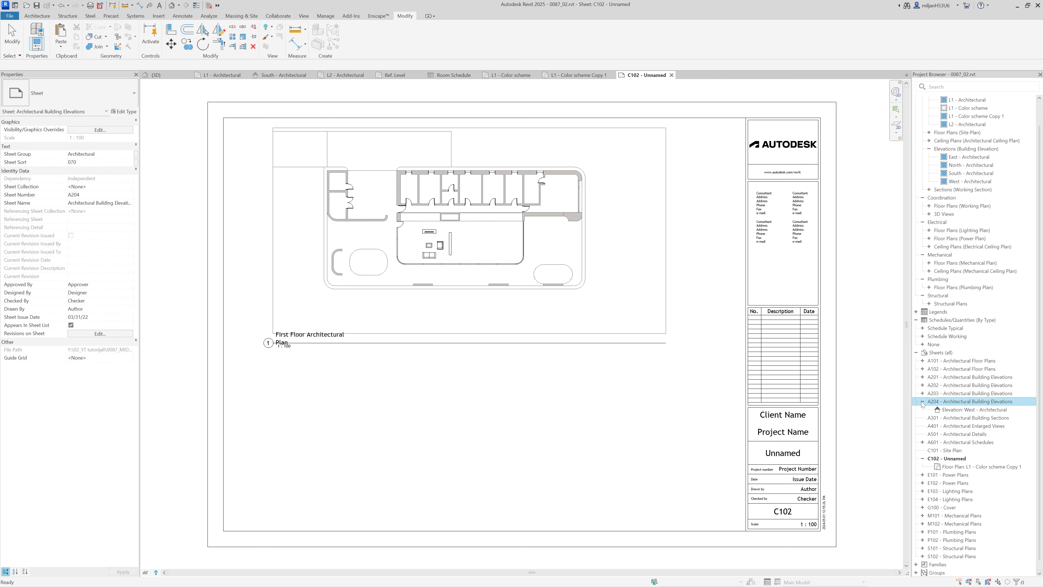
pyautogui.click(923, 394)
pyautogui.click(922, 386)
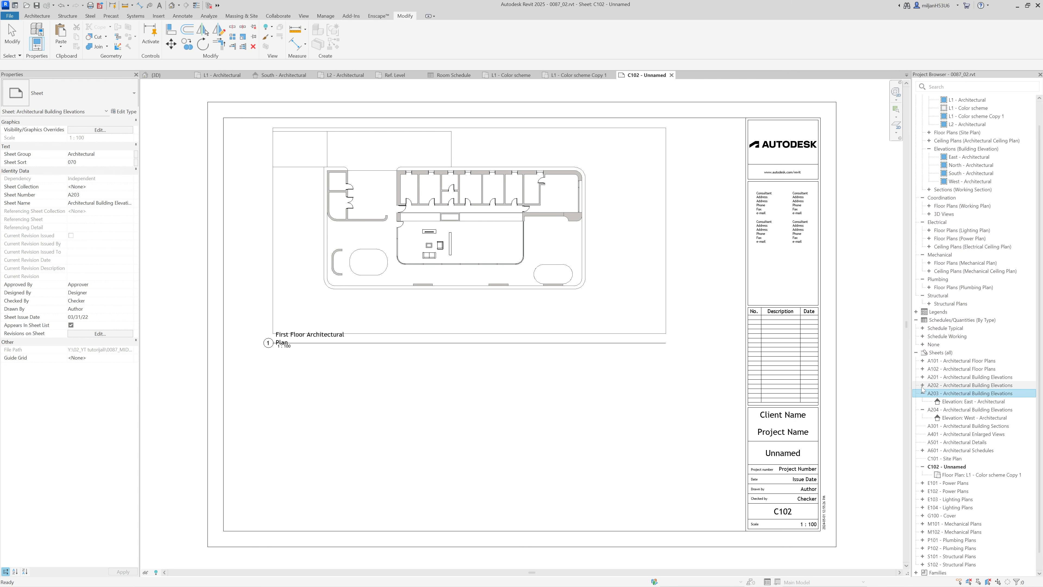
pyautogui.click(958, 394)
pyautogui.rightClick(958, 394)
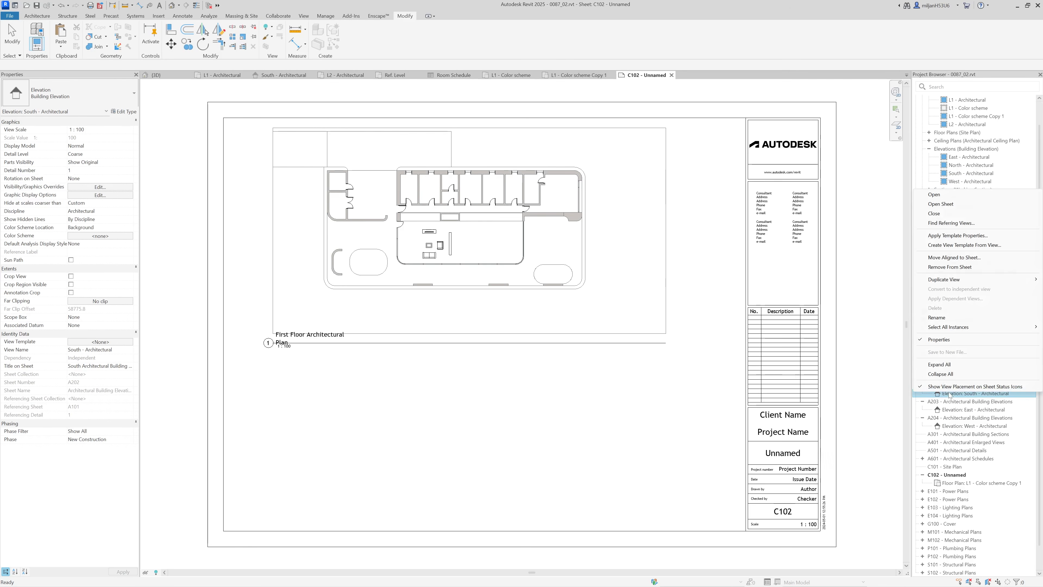
pyautogui.click(961, 267)
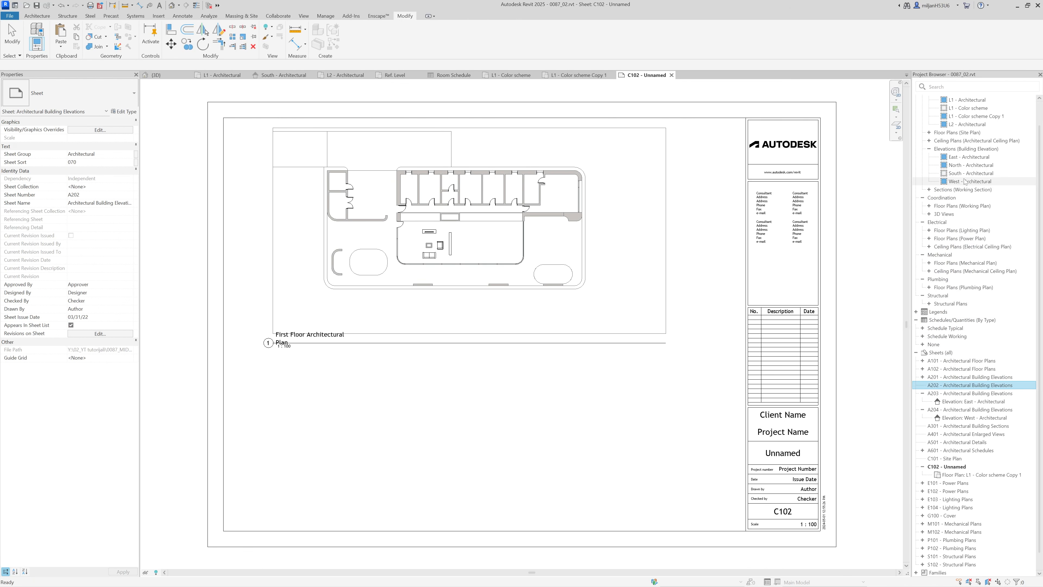
# Step: Place the South - Architectural elevation on sheet C102 directly below the floor plan, aligned with the building
pyautogui.moveTo(876, 225); pyautogui.dragTo(496, 419)
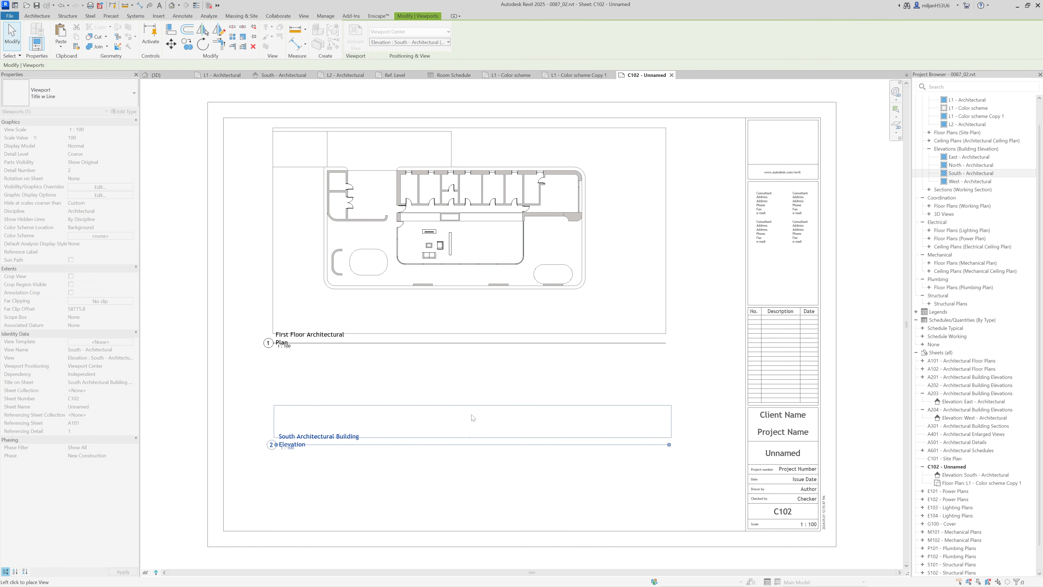
pyautogui.click(473, 387)
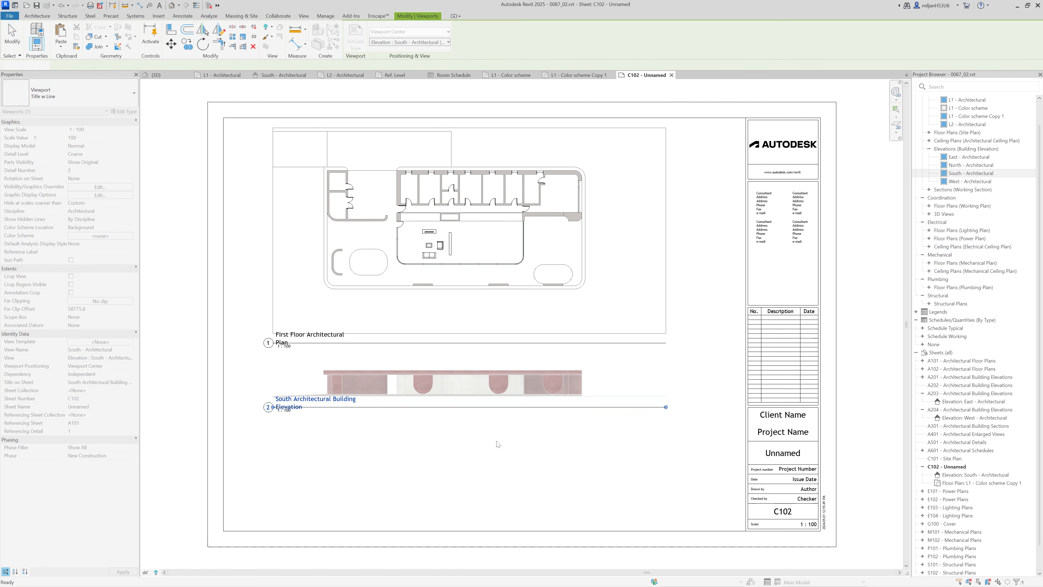
pyautogui.click(20, 48)
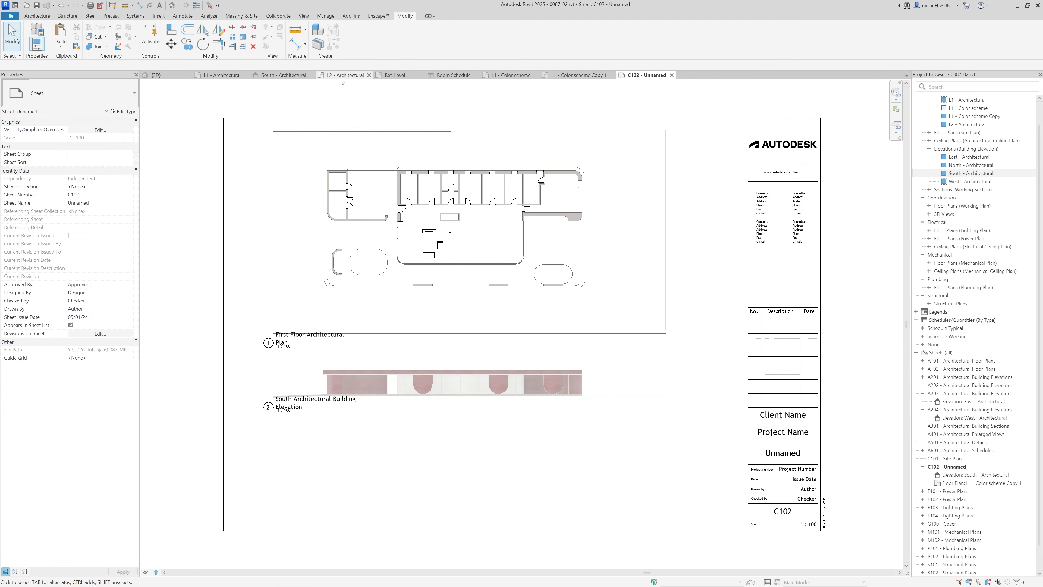
# Step: Draw a horizontal building section through the living room and kitchen across the whole house in the L1 - Architectural plan, and open its view
pyautogui.click(221, 75)
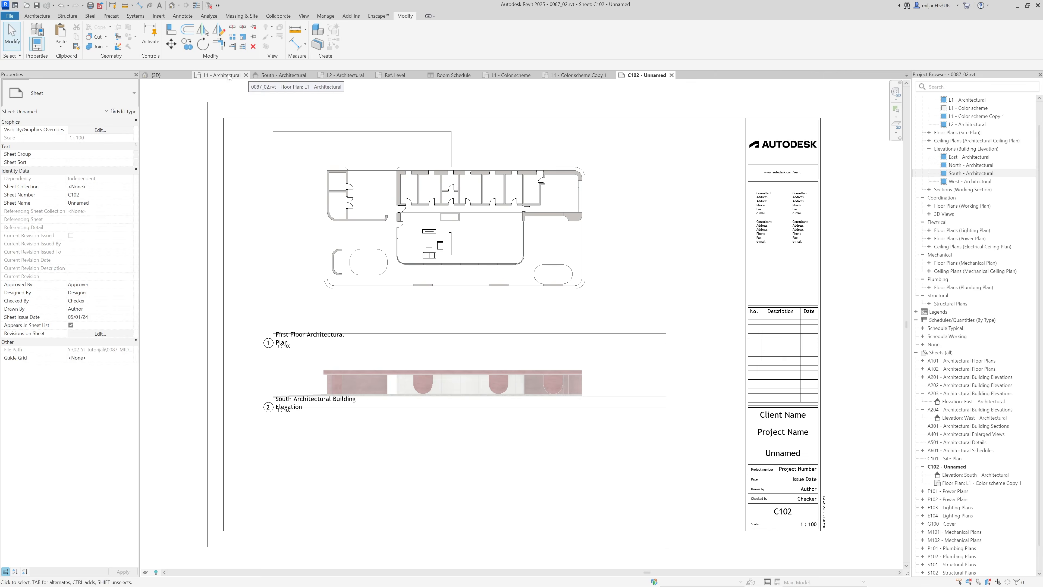
pyautogui.click(186, 5)
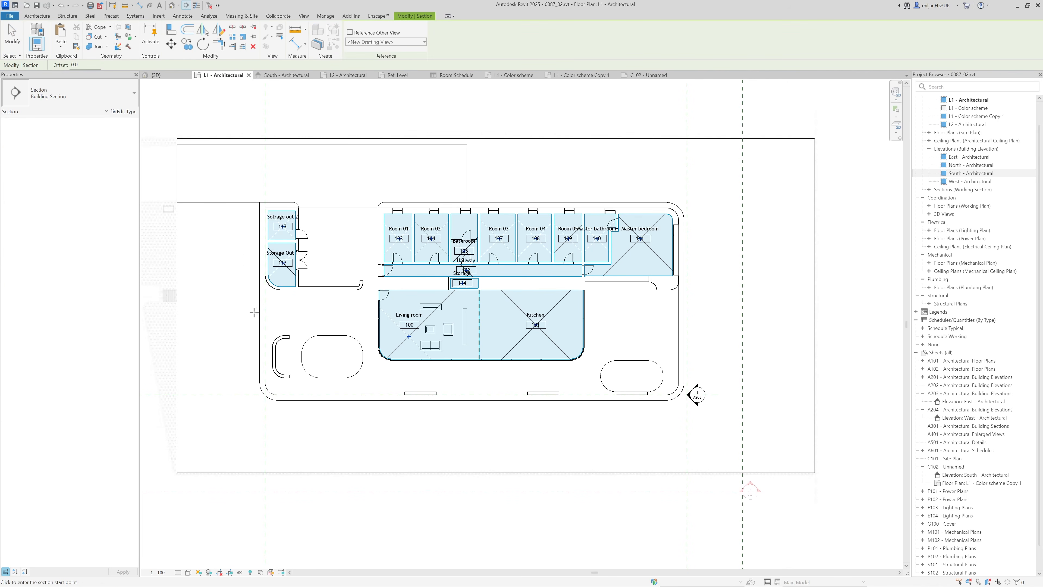
pyautogui.click(212, 328)
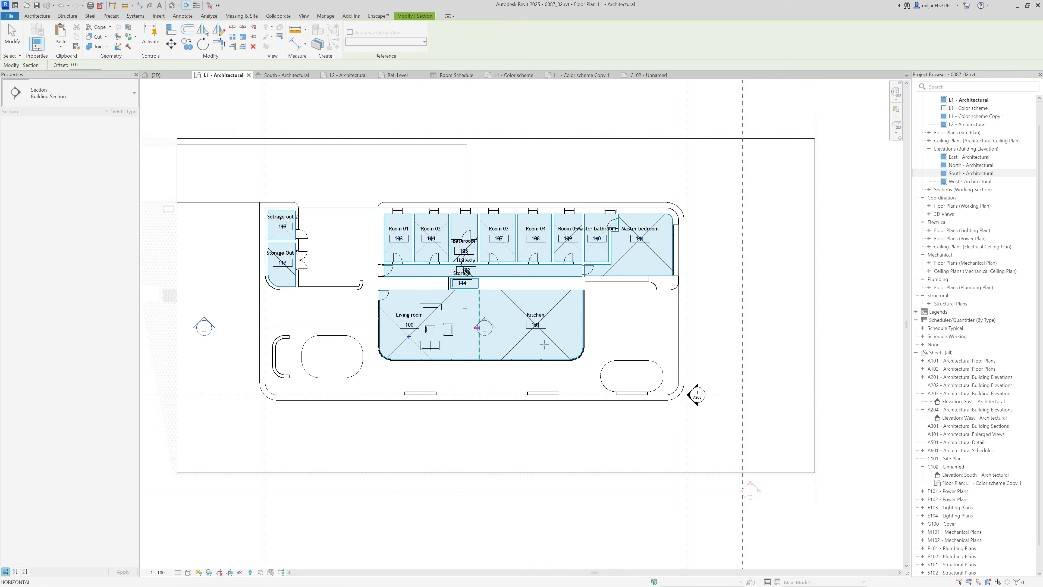
pyautogui.click(713, 328)
pyautogui.rightClick(665, 329)
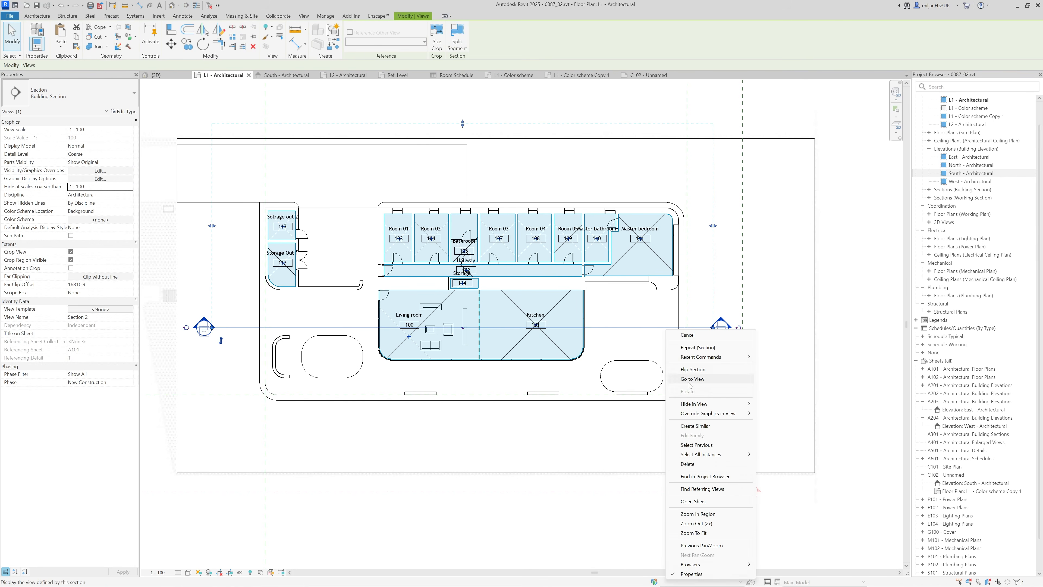
pyautogui.click(694, 382)
# Step: Hide the Furniture category in the new section view and add the AIE 01 filter to its visibility overrides
pyautogui.press('v')
pyautogui.press('v')
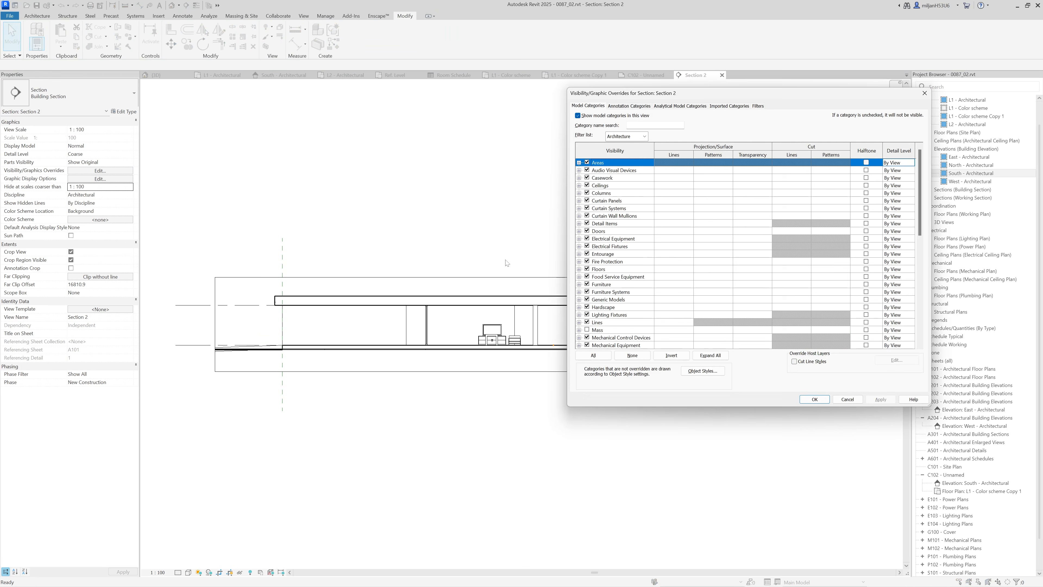
pyautogui.click(587, 284)
pyautogui.moveTo(754, 93); pyautogui.dragTo(604, 93)
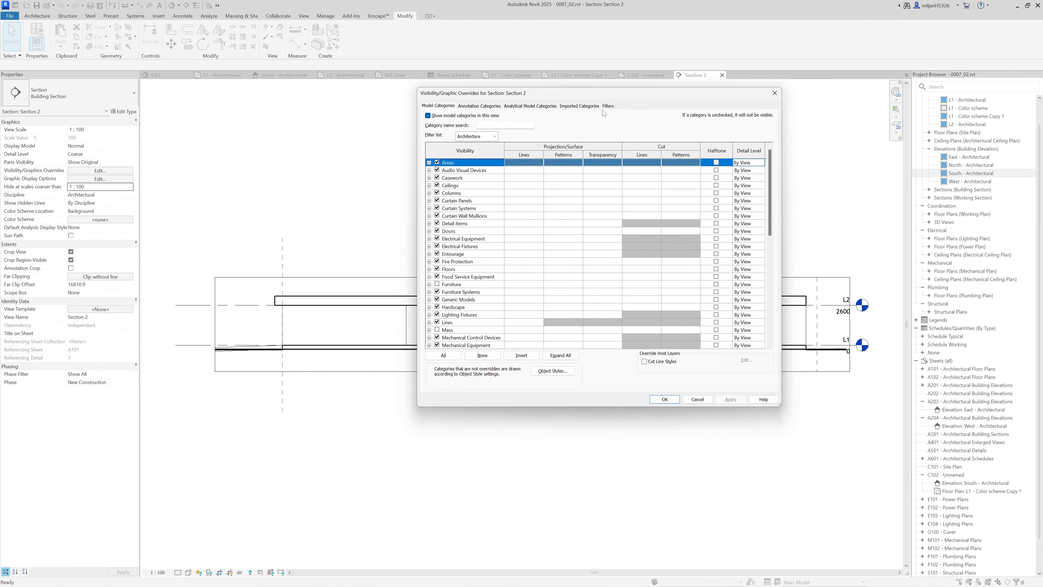
pyautogui.click(608, 106)
pyautogui.click(450, 338)
pyautogui.doubleClick(557, 227)
# Step: Override the AIE 01 filter's cut pattern with a solid fill in the light gray custom color
pyautogui.click(711, 142)
pyautogui.click(613, 226)
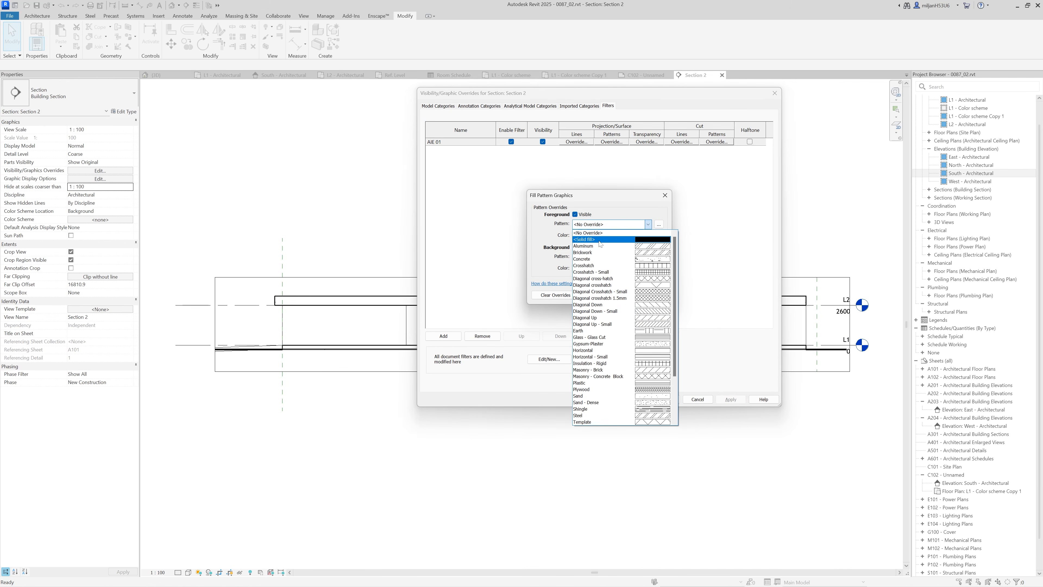
pyautogui.click(604, 239)
pyautogui.click(605, 236)
pyautogui.click(589, 268)
pyautogui.click(632, 317)
pyautogui.click(620, 295)
# Step: Override the AIE 01 filter's cut and projection line colors with the custom grays and apply the overrides to the section view
pyautogui.click(681, 142)
pyautogui.click(616, 247)
pyautogui.click(588, 257)
pyautogui.click(633, 318)
pyautogui.click(620, 278)
pyautogui.click(682, 142)
pyautogui.click(617, 247)
pyautogui.click(546, 238)
pyautogui.click(588, 266)
pyautogui.click(632, 317)
pyautogui.click(619, 277)
pyautogui.click(665, 399)
# Step: Try the Textures visual style on the section view and switch it back to Hidden Line
pyautogui.scroll(2, 686, 369)
pyautogui.moveTo(465, 324); pyautogui.dragTo(483, 339, button='middle')
pyautogui.scroll(-1, 484, 340)
pyautogui.click(188, 573)
pyautogui.click(189, 573)
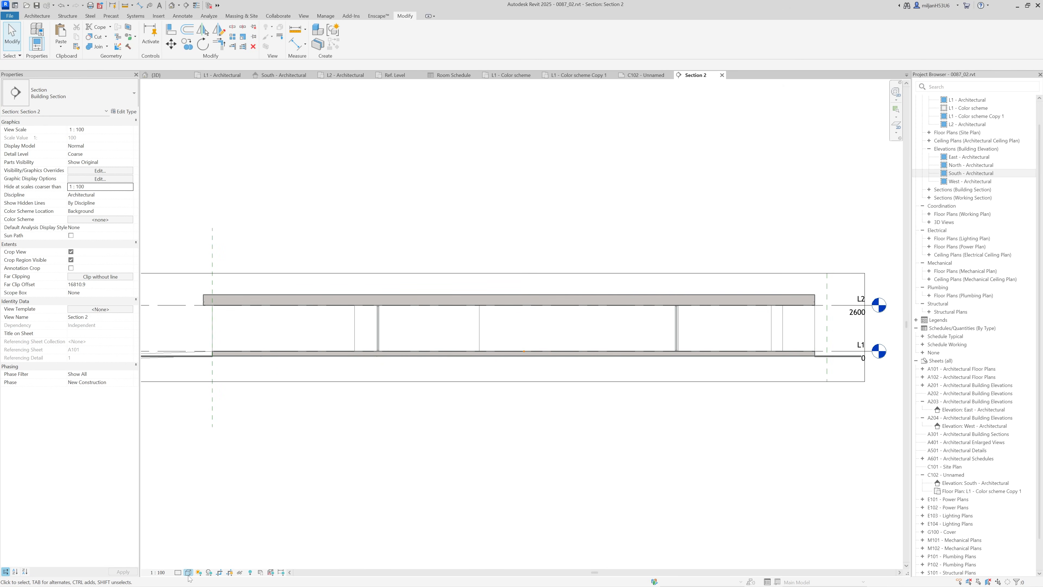
pyautogui.click(188, 572)
pyautogui.click(201, 555)
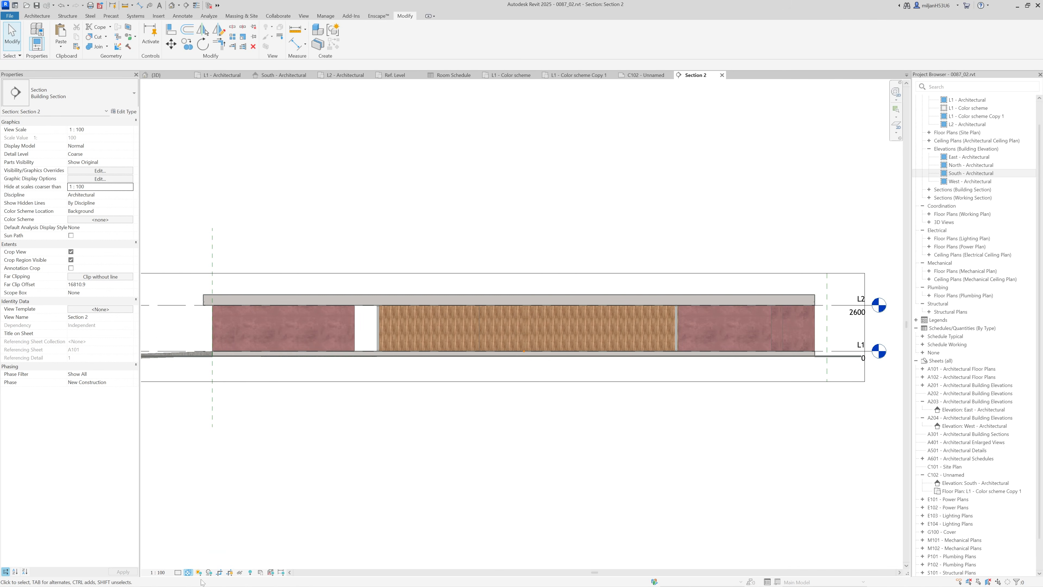
pyautogui.click(188, 573)
pyautogui.click(201, 532)
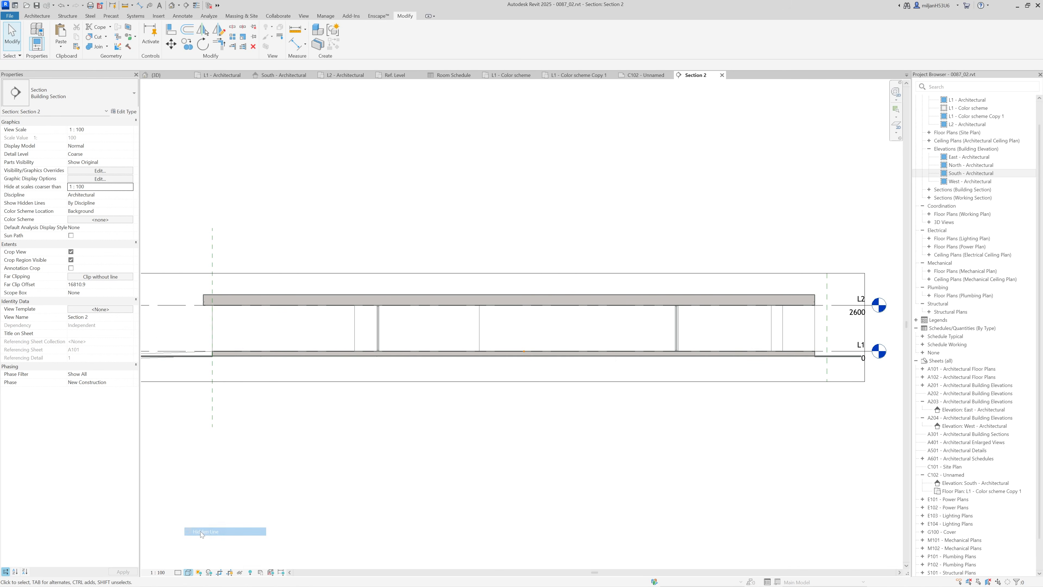
# Step: Override the AIE 01 filter's projection surface pattern with a solid fill in the off-white custom color and apply it to the section view
pyautogui.press('v')
pyautogui.press('v')
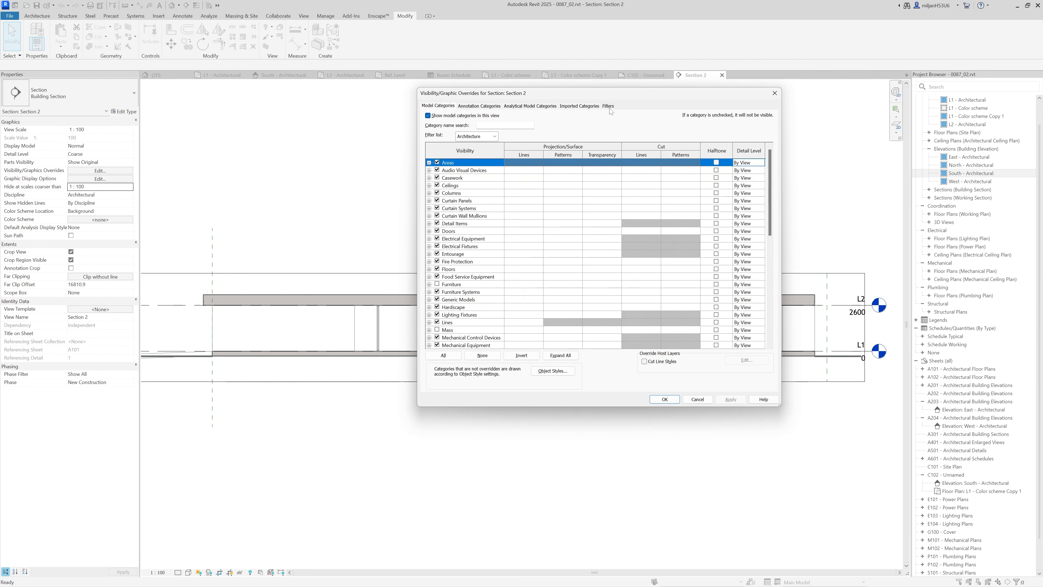
pyautogui.click(607, 106)
pyautogui.click(612, 141)
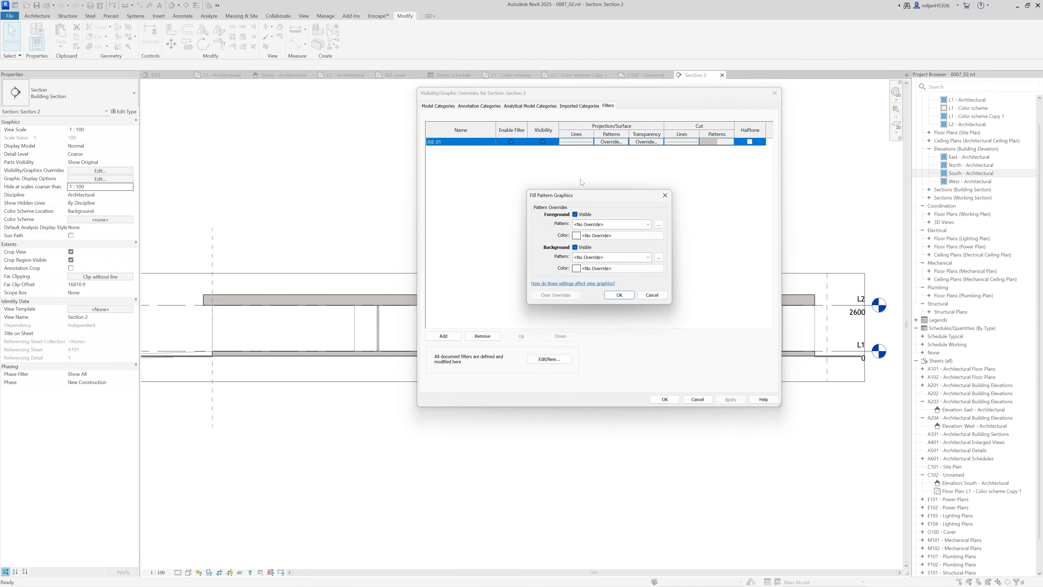
pyautogui.click(588, 227)
pyautogui.click(605, 240)
pyautogui.click(598, 238)
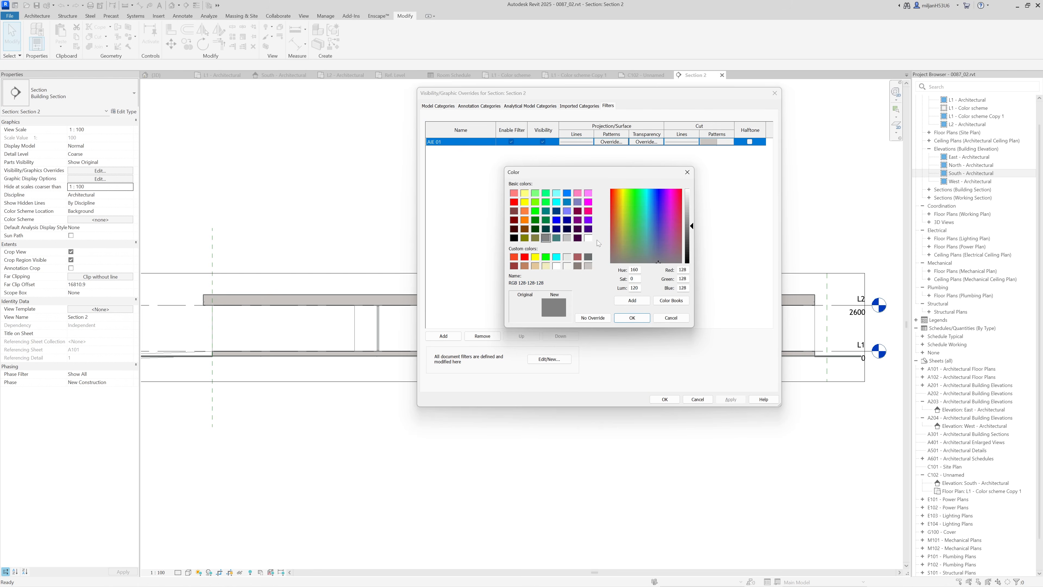
pyautogui.click(567, 266)
pyautogui.click(633, 317)
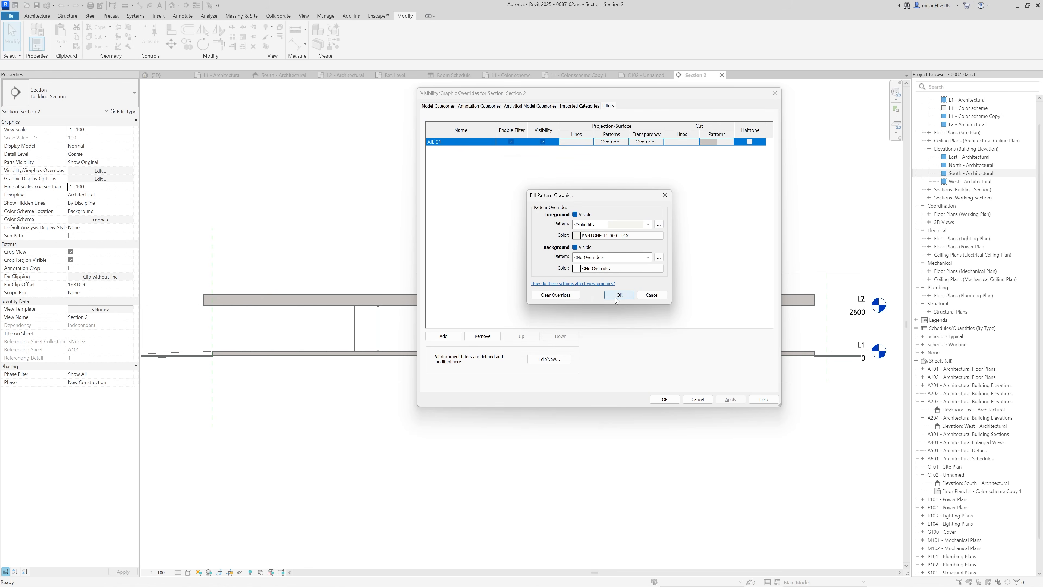
pyautogui.click(619, 298)
pyautogui.click(730, 399)
pyautogui.click(664, 399)
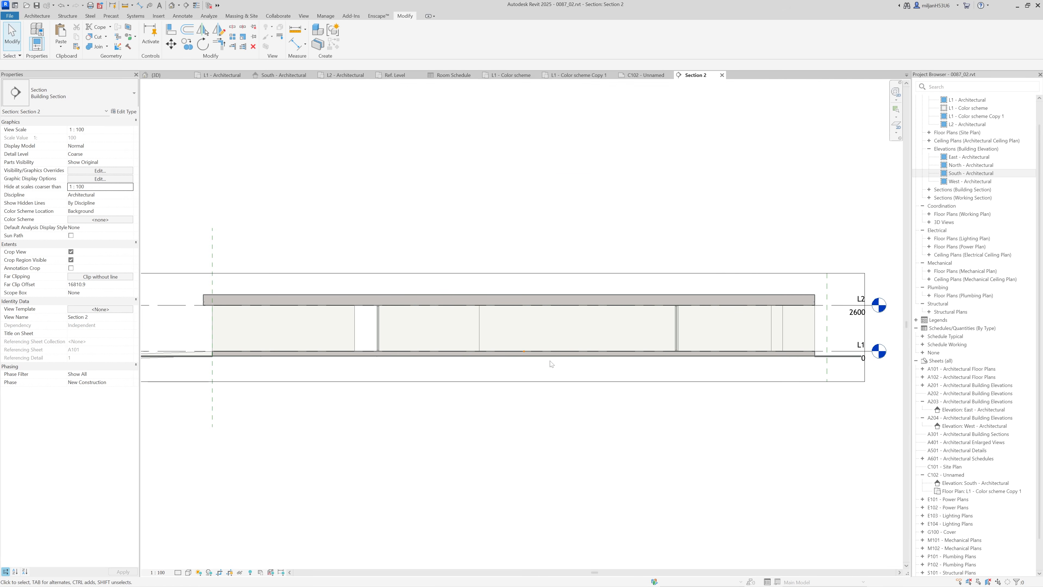
# Step: Turn on ambient shadows in the section view's graphic display options
pyautogui.click(97, 180)
pyautogui.click(196, 136)
pyautogui.click(156, 168)
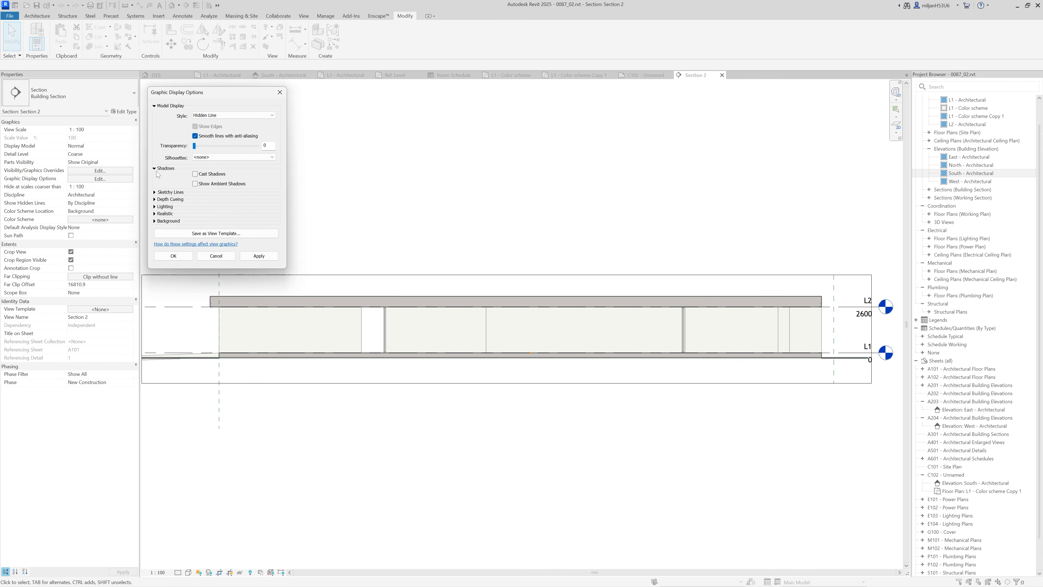
pyautogui.click(195, 183)
pyautogui.click(252, 255)
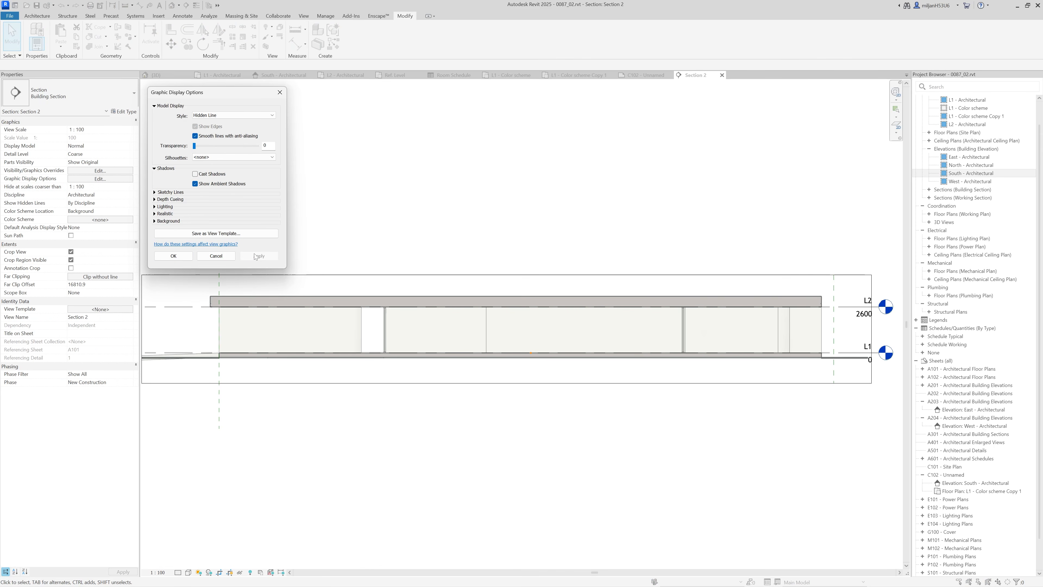
pyautogui.click(180, 257)
# Step: Hide the Reference Lines, Reference Planes and Reference Points annotation categories in the section view
pyautogui.scroll(5, 601, 373)
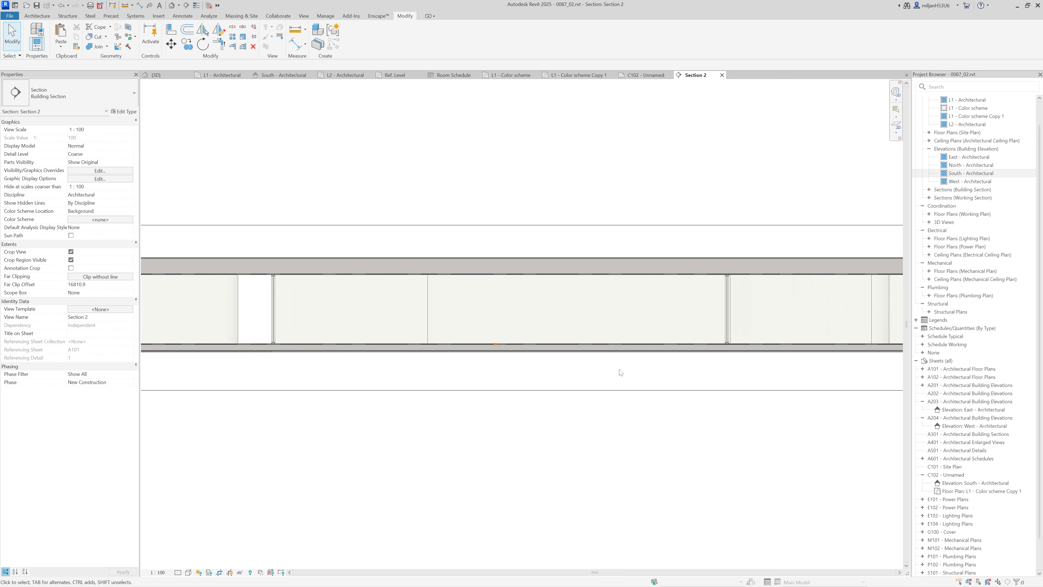
pyautogui.scroll(-1, 748, 333)
pyautogui.moveTo(407, 382); pyautogui.dragTo(549, 365, button='middle')
pyautogui.scroll(-2, 408, 368)
pyautogui.moveTo(431, 369); pyautogui.dragTo(492, 361, button='middle')
pyautogui.scroll(-2, 438, 355)
pyautogui.scroll(2, 438, 354)
pyautogui.press('v')
pyautogui.press('g')
pyautogui.click(480, 105)
pyautogui.scroll(-10, 513, 264)
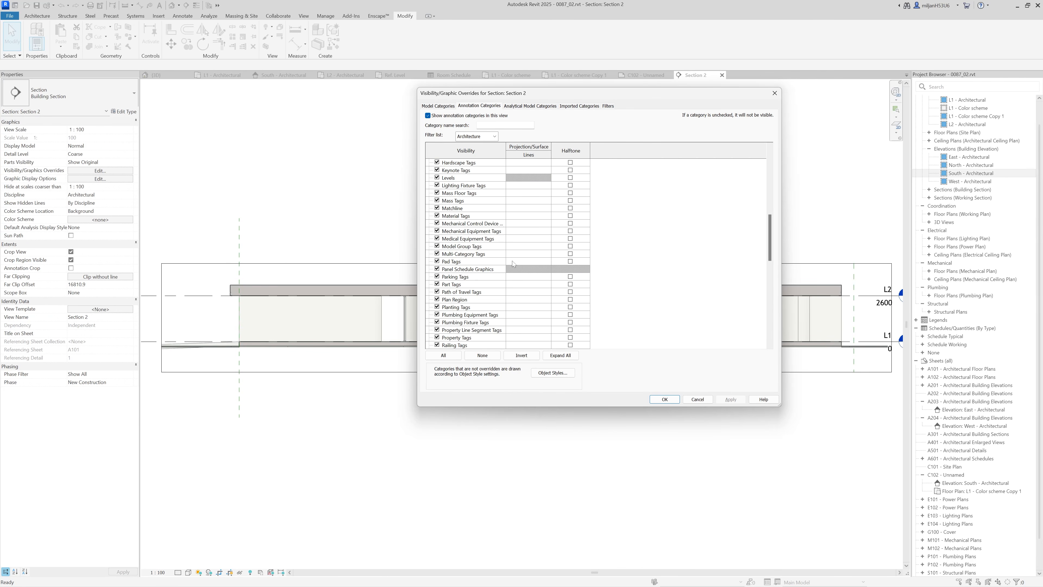
pyautogui.scroll(-2, 513, 264)
pyautogui.scroll(-2, 513, 264)
pyautogui.click(437, 268)
pyautogui.click(437, 276)
pyautogui.click(437, 284)
pyautogui.scroll(-1, 438, 322)
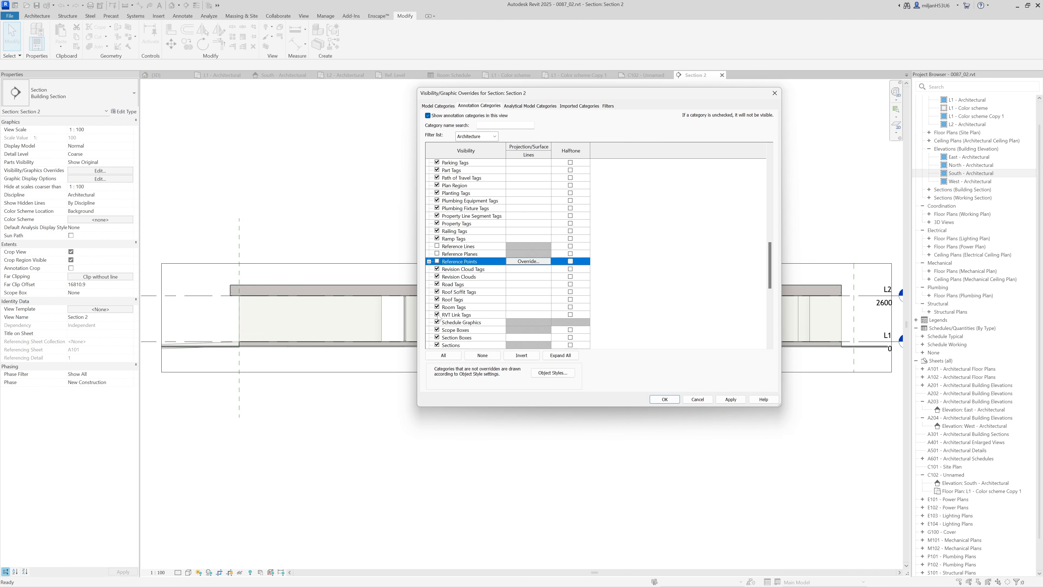
# Step: Set the Levels annotation category to halftone and apply the overrides to the section view
pyautogui.scroll(6, 438, 334)
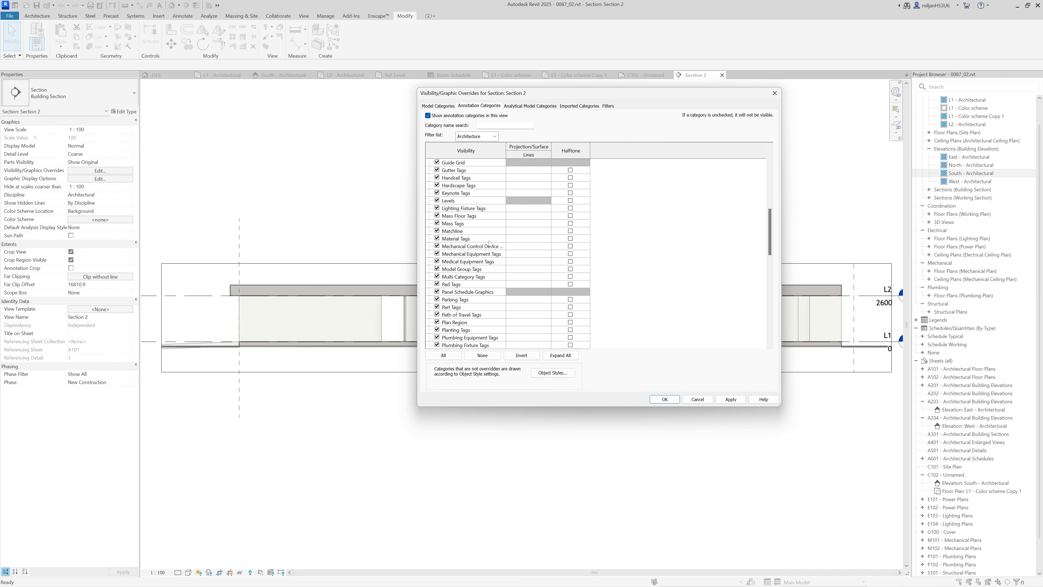
pyautogui.click(454, 202)
pyautogui.click(731, 400)
pyautogui.click(665, 399)
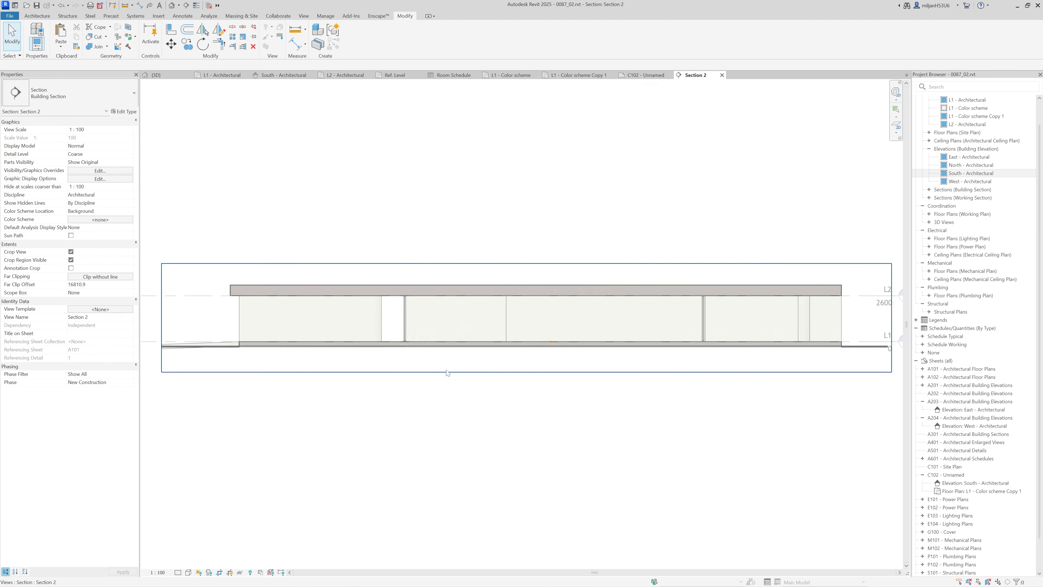
# Step: Try placing working section Section 1 on sheet C102 below the South elevation and undo the placement
pyautogui.scroll(-3, 421, 366)
pyautogui.click(634, 75)
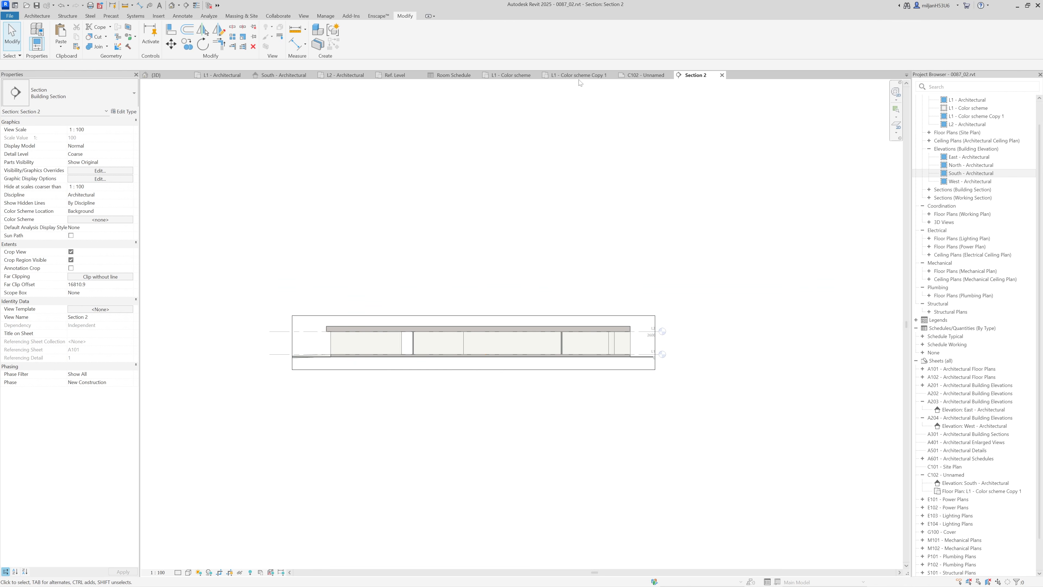
pyautogui.doubleClick(957, 198)
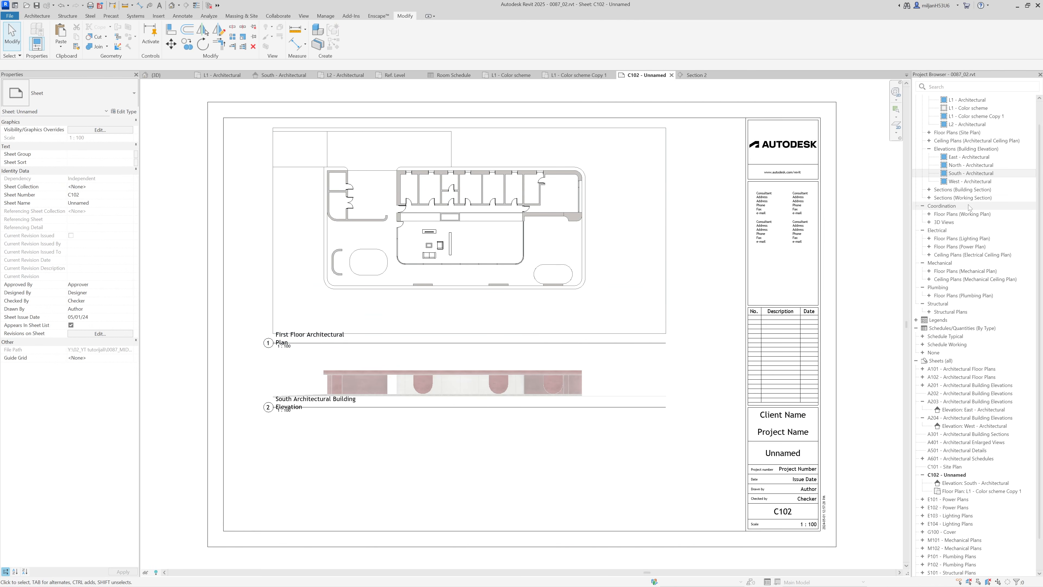
pyautogui.moveTo(944, 206); pyautogui.dragTo(489, 478)
pyautogui.click(493, 452)
pyautogui.scroll(-2, 495, 454)
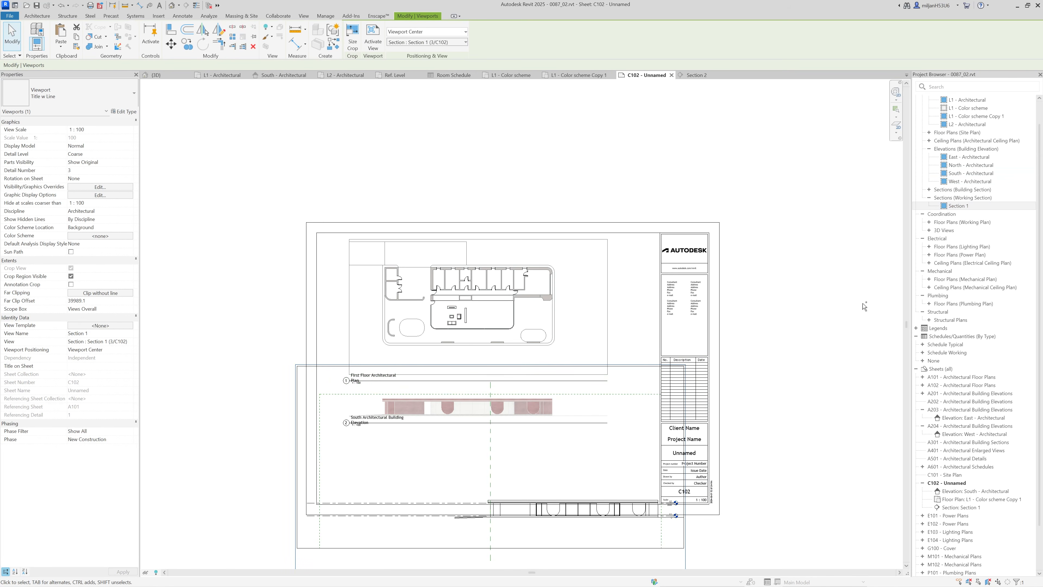
pyautogui.hotkey('ctrl', 'z')
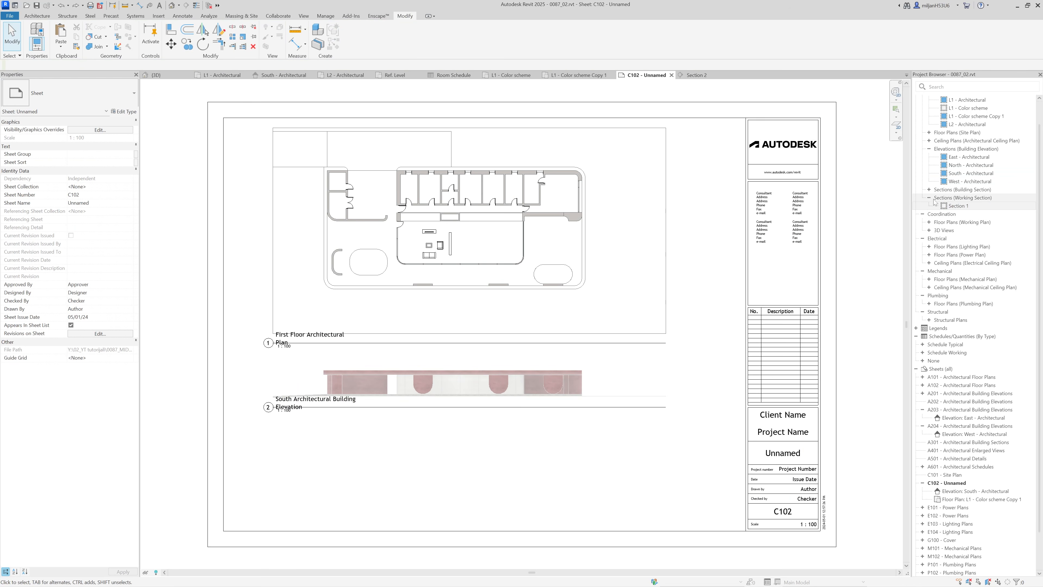
# Step: Place the building section Section 2 on sheet C102 below the South elevation
pyautogui.click(706, 77)
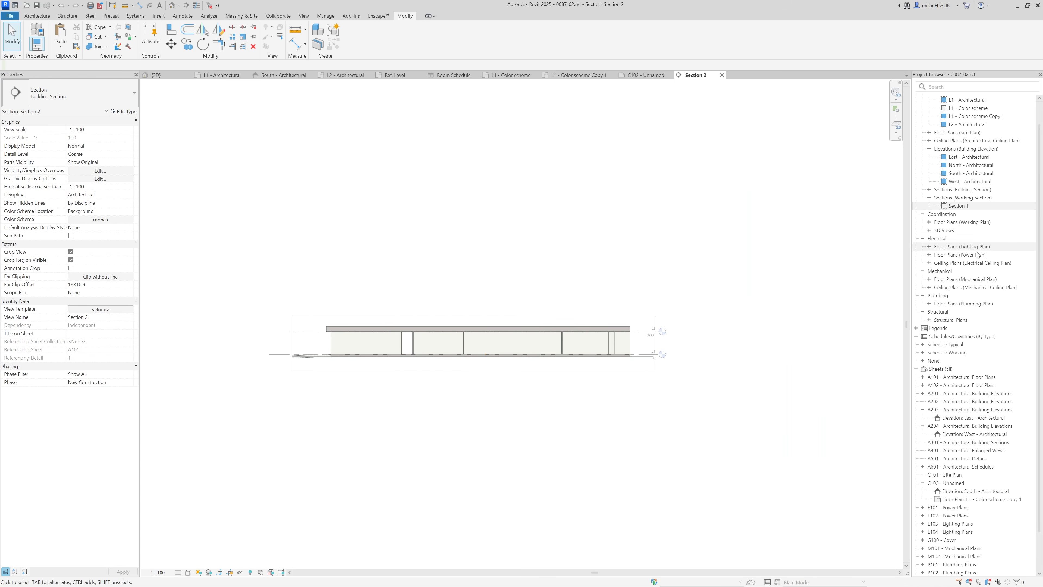
pyautogui.doubleClick(961, 190)
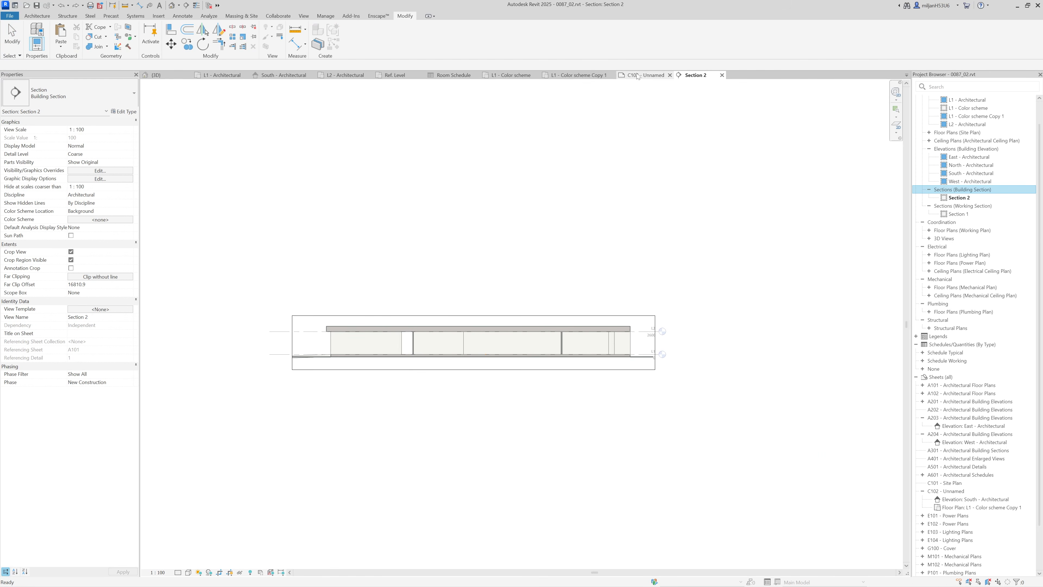
pyautogui.click(647, 76)
pyautogui.moveTo(959, 198); pyautogui.dragTo(442, 470)
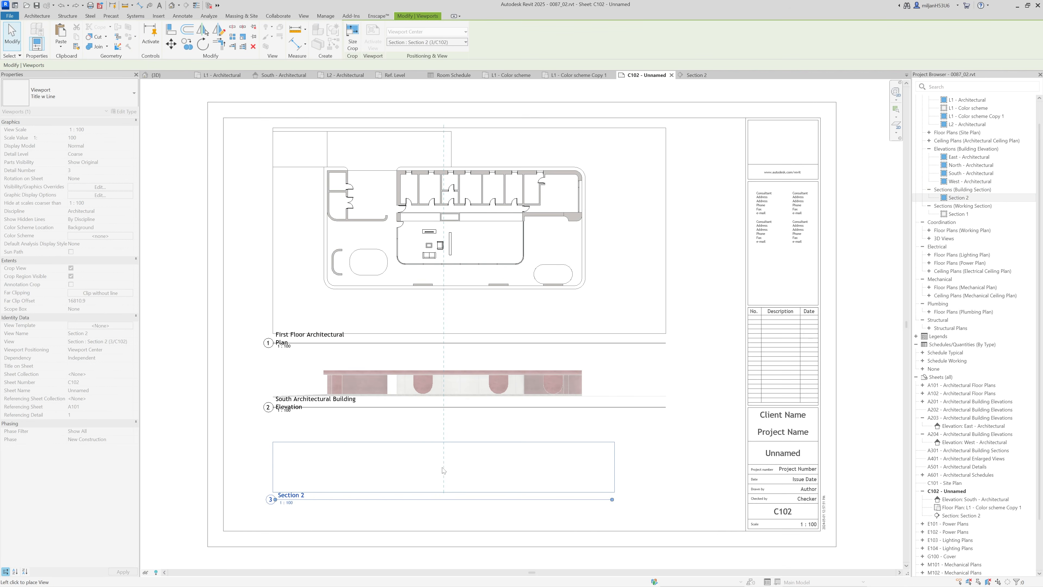